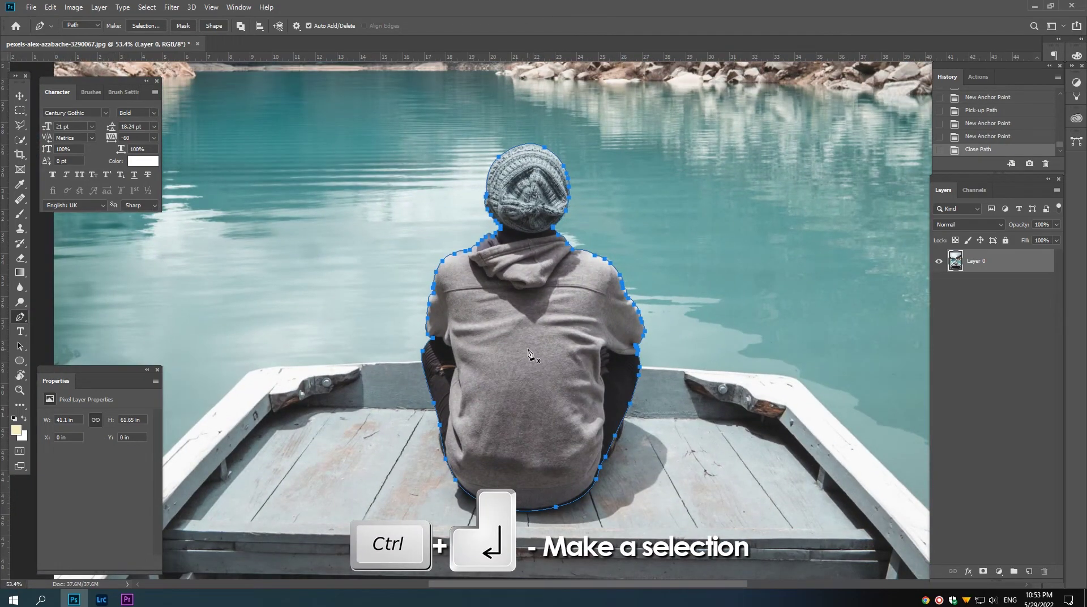
Step: Mask the boat photo to the seated figure and drag it into a new 1920×1080 document
{"action": "left_click", "coordinate": [983, 571]}
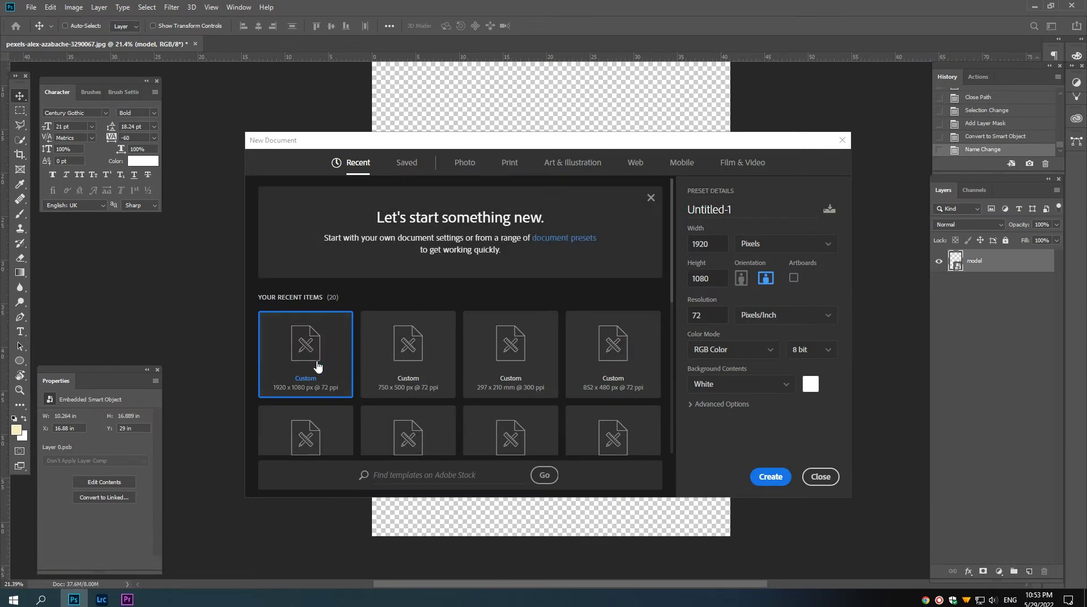
{"action": "left_click", "coordinate": [770, 477]}
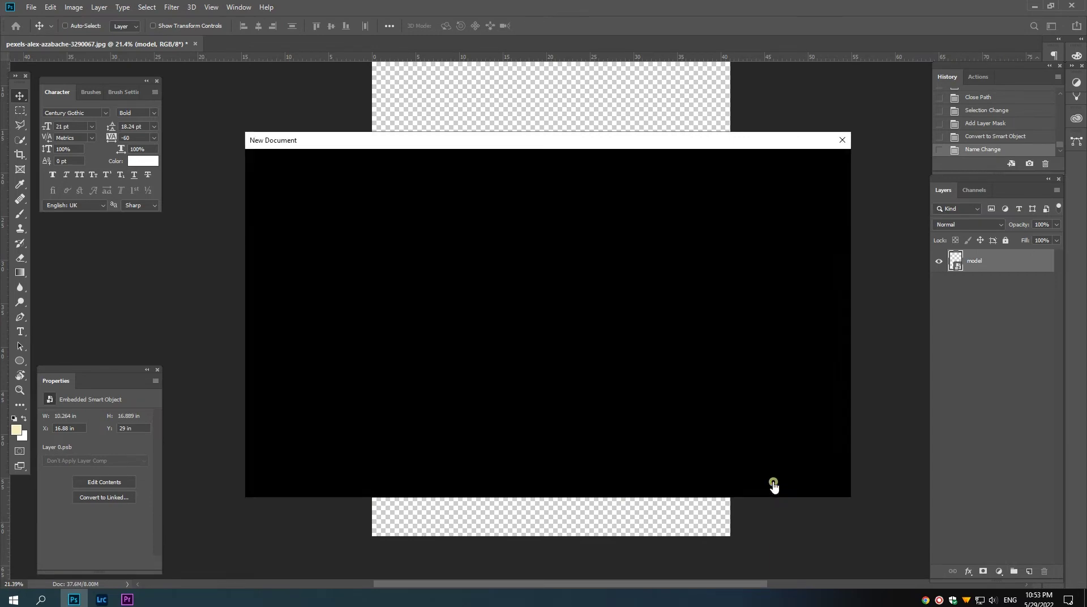
{"action": "key", "text": "ctrl+Tab"}
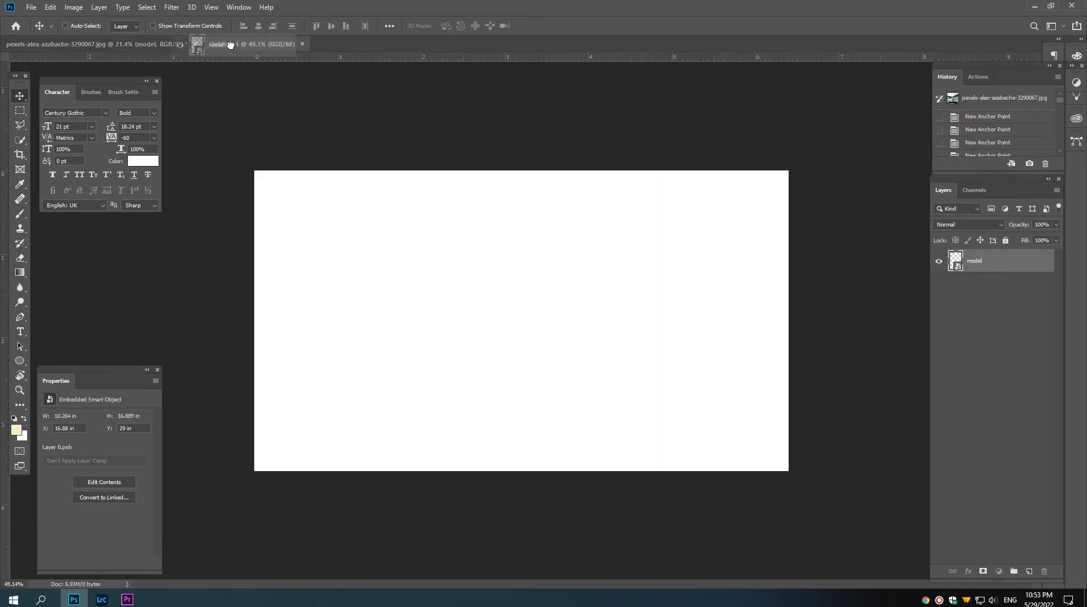
{"action": "left_click_drag", "start_coordinate": [270, 58], "coordinate": [470, 261]}
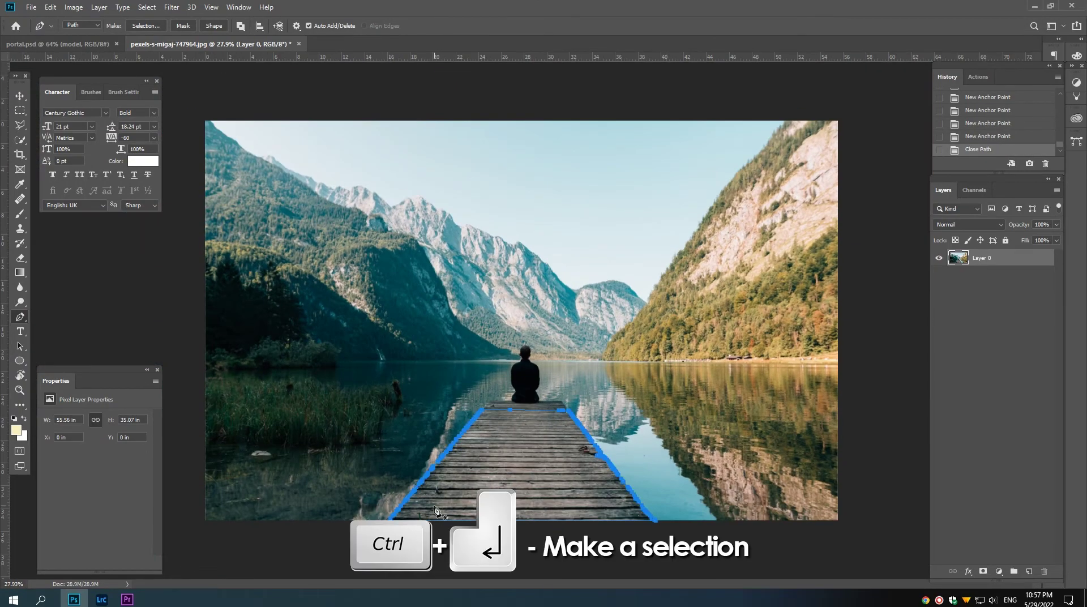
Step: Mask the photo down to the wooden dock and drag it into portal.psd, dismissing the profile warning
{"action": "key", "text": "ctrl+Return"}
{"action": "left_click", "coordinate": [980, 571]}
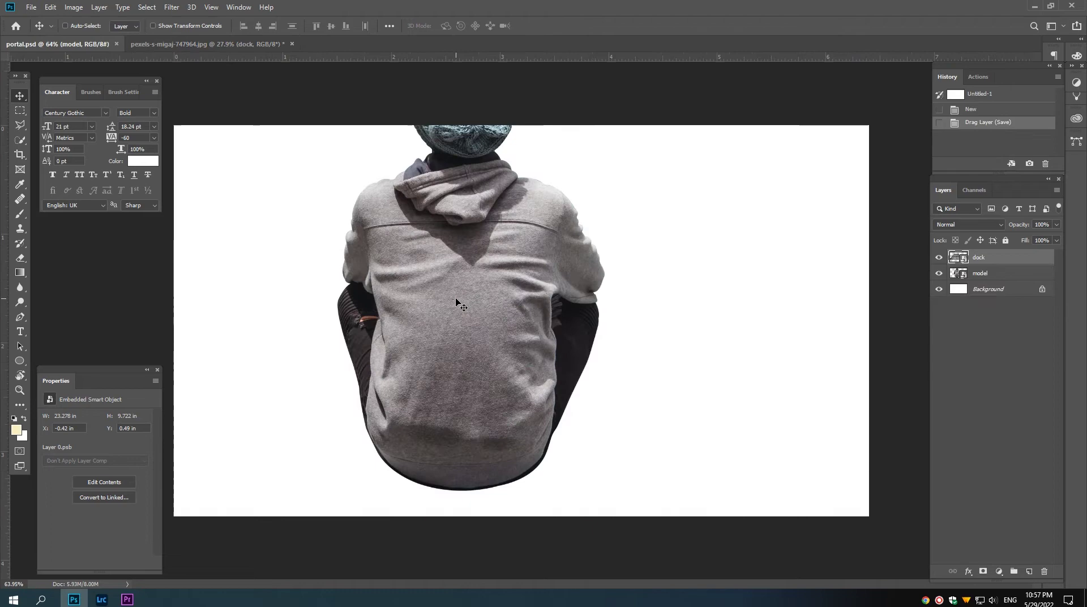
{"action": "left_click_drag", "start_coordinate": [74, 44], "coordinate": [521, 323]}
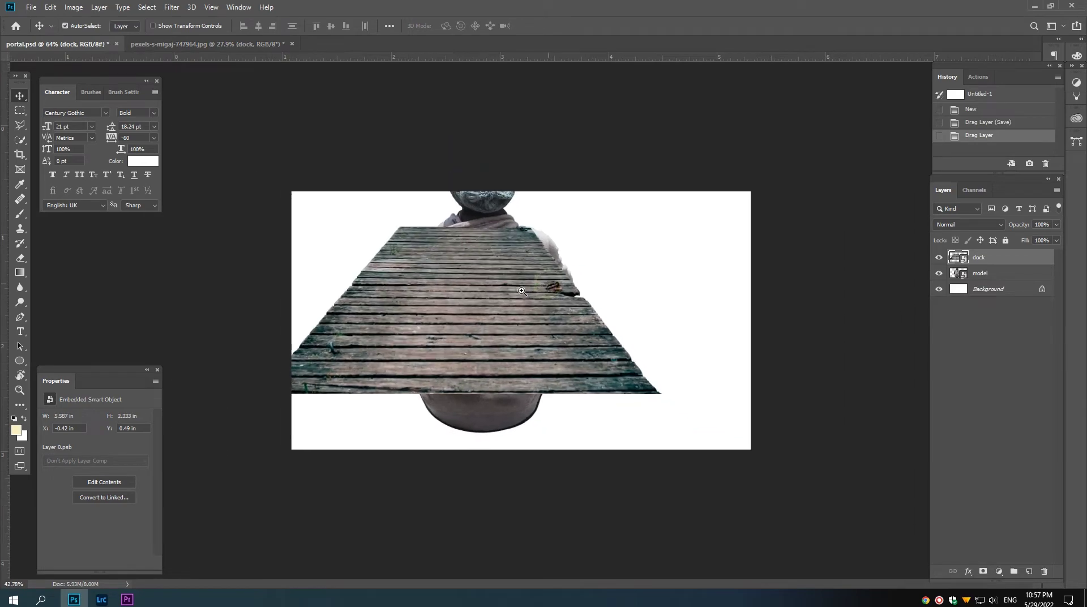
{"action": "key", "text": "ctrl+bracketleft"}
{"action": "left_click", "coordinate": [610, 268]}
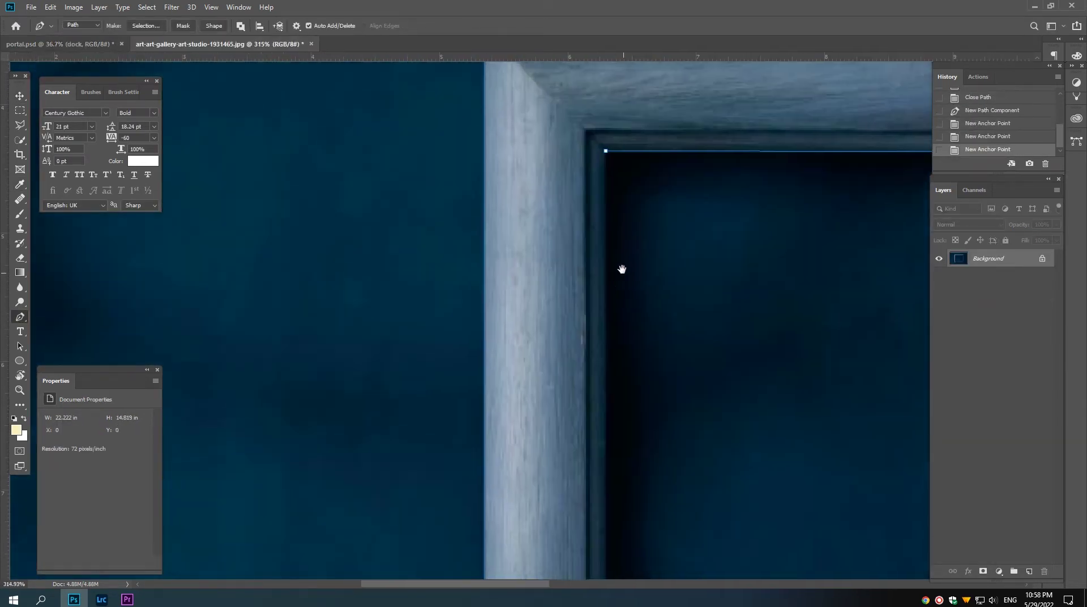
Step: Close the inner-frame path and mask out the picture frame's opening
{"action": "left_click", "coordinate": [556, 331]}
{"action": "scroll", "coordinate": [555, 334], "scroll_direction": "down", "scroll_amount": 5}
{"action": "key", "text": "ctrl+Return"}
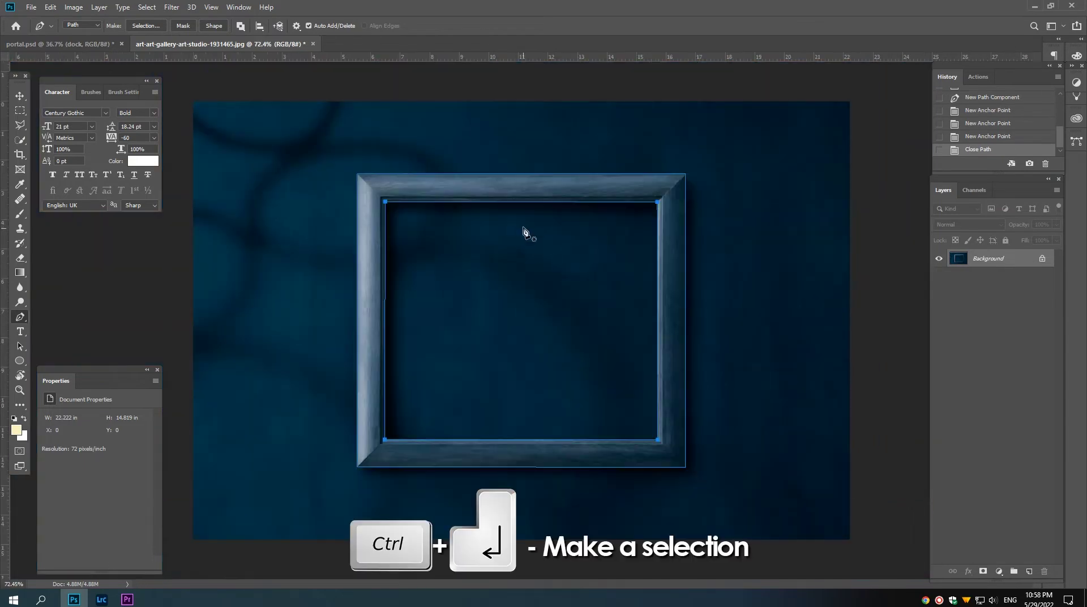
{"action": "left_click", "coordinate": [983, 571]}
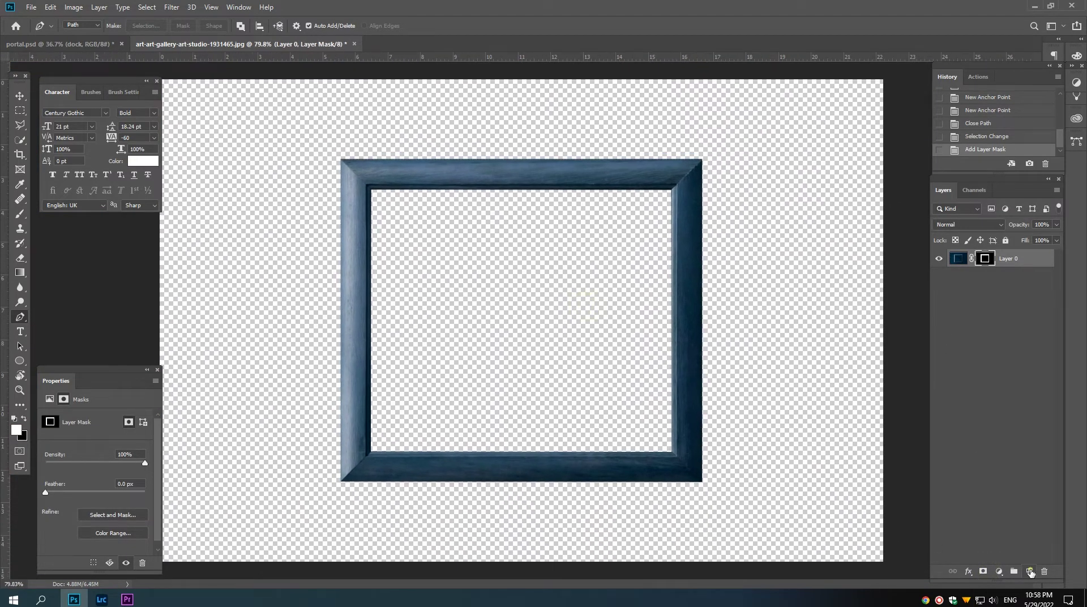
Step: Add a new layer with a black-filled square covering the frame
{"action": "left_click", "coordinate": [1029, 571]}
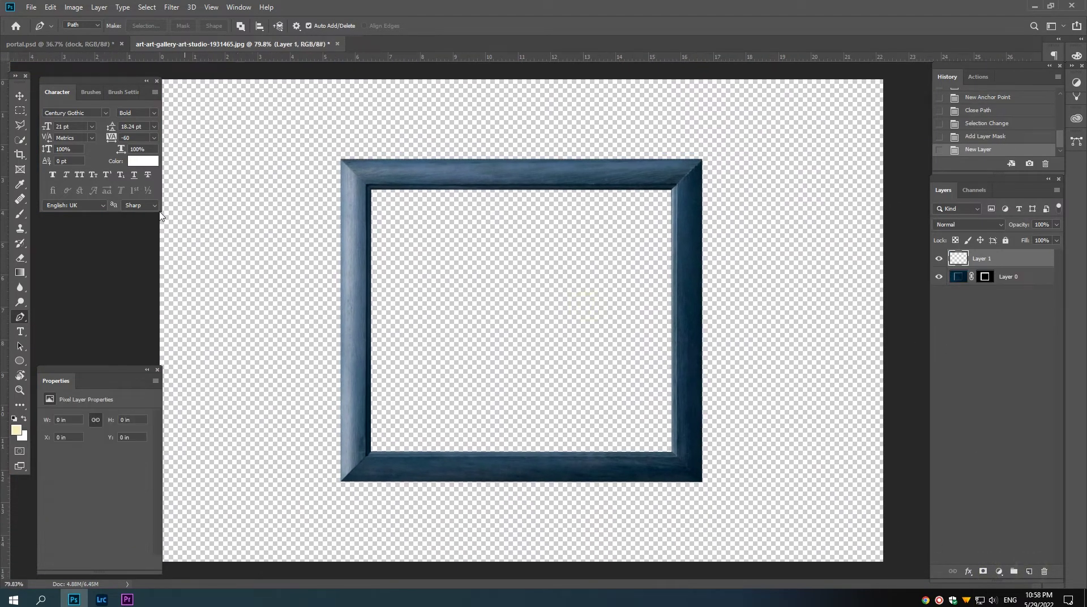
{"action": "left_click", "coordinate": [21, 111]}
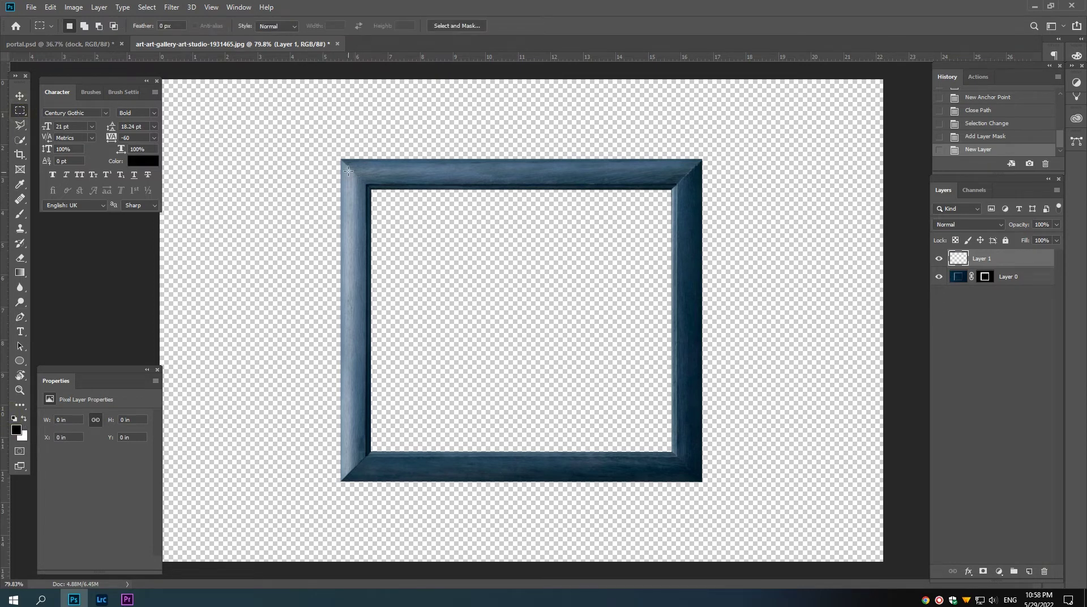
{"action": "key", "text": "ctrl+minus"}
{"action": "left_click_drag", "start_coordinate": [371, 187], "coordinate": [414, 243]}
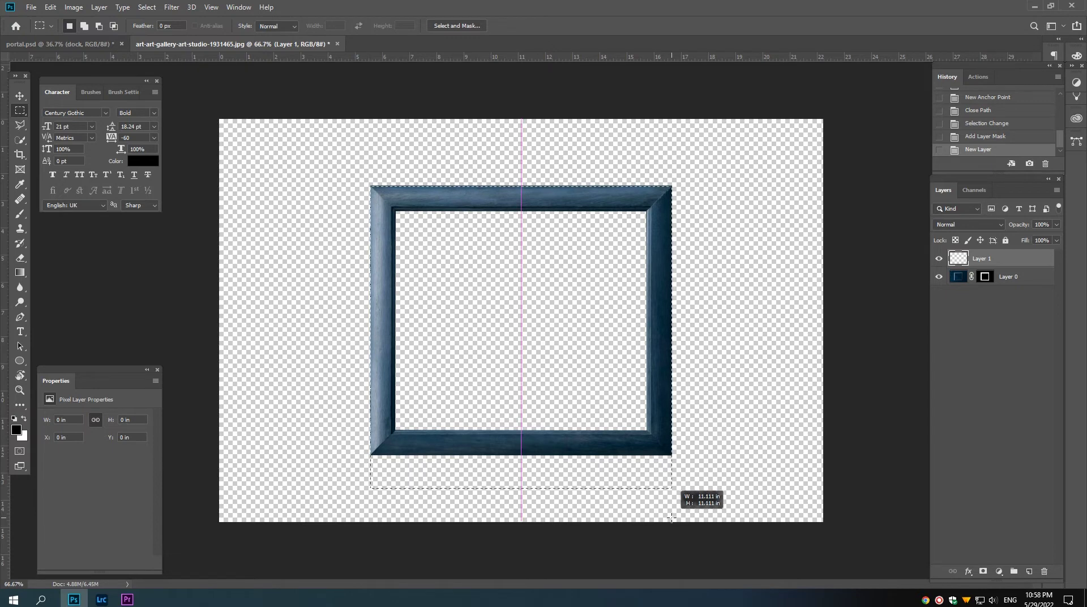
{"action": "left_click_drag", "start_coordinate": [672, 518], "coordinate": [671, 518]}
{"action": "right_click", "coordinate": [19, 271]}
{"action": "left_click", "coordinate": [60, 283]}
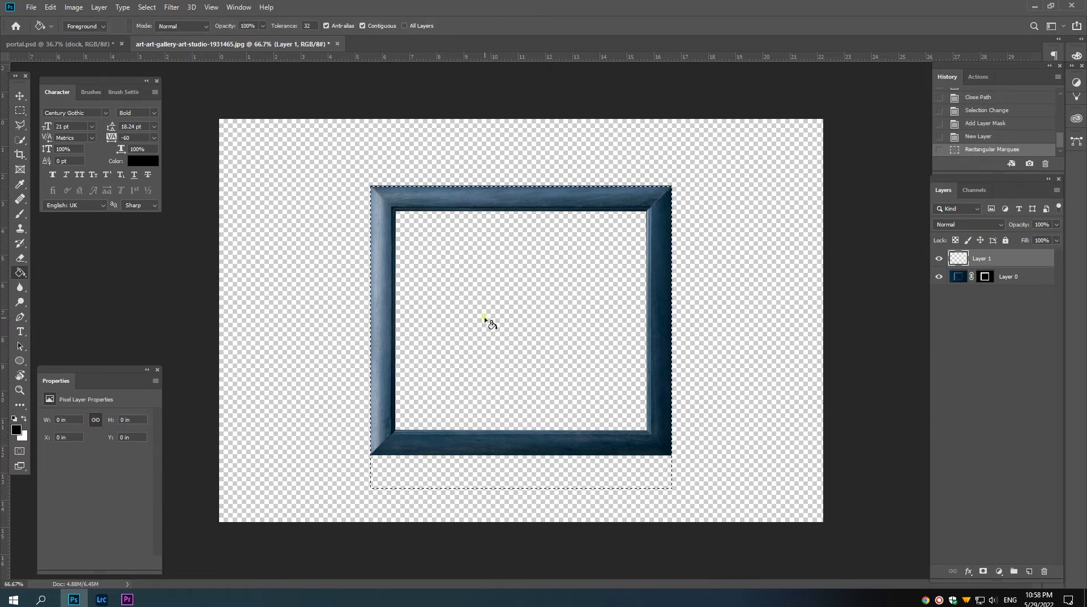
{"action": "left_click", "coordinate": [485, 318]}
{"action": "key", "text": "ctrl+d"}
{"action": "key", "text": "v"}
{"action": "scroll", "coordinate": [483, 345], "scroll_direction": "up", "scroll_amount": 1}
Step: Move the frame above the black square and apply its layer mask permanently
{"action": "left_click_drag", "start_coordinate": [977, 287], "coordinate": [989, 262]}
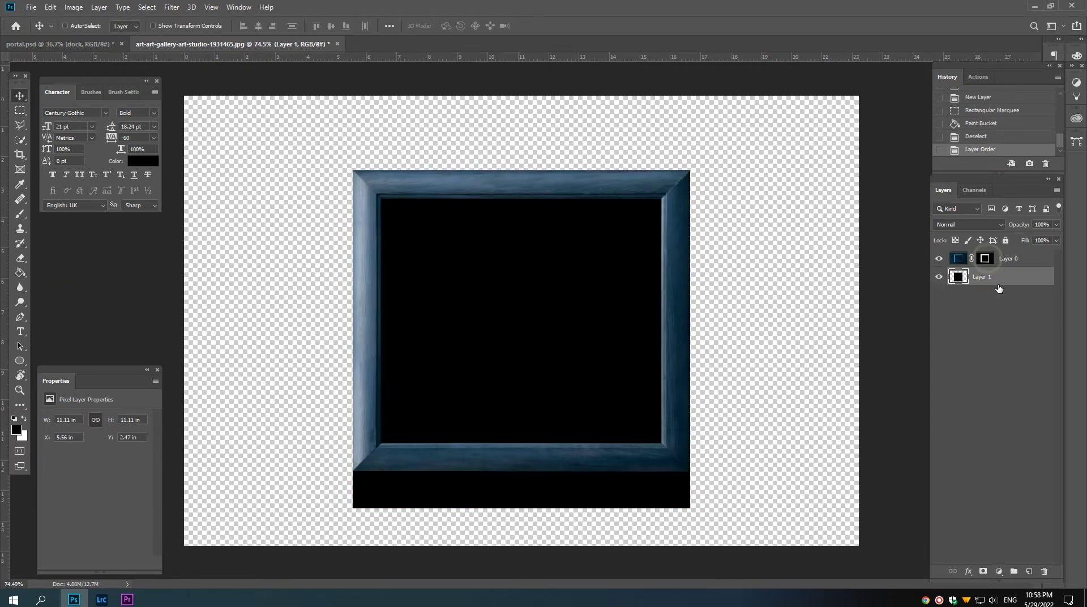
{"action": "key", "text": "ctrl+t"}
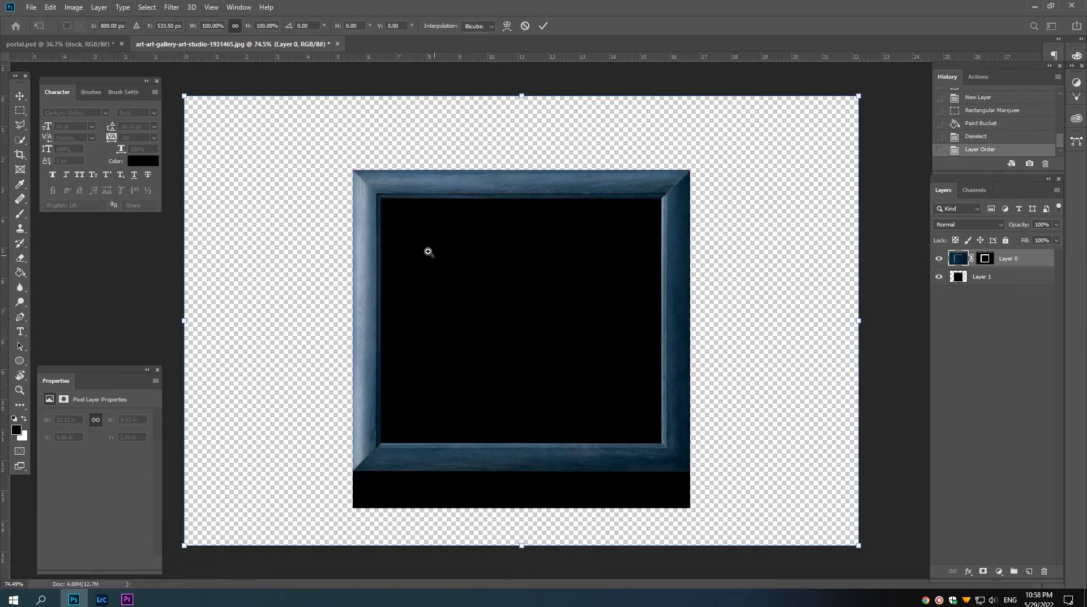
{"action": "scroll", "coordinate": [441, 249], "scroll_direction": "down", "scroll_amount": 1}
{"action": "key", "text": "Return"}
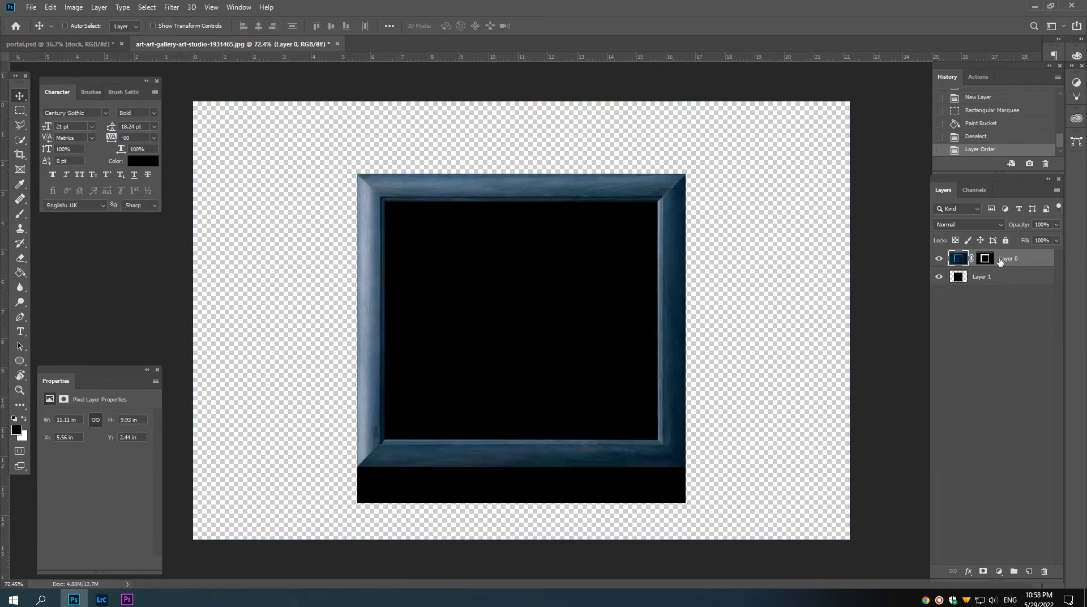
{"action": "right_click", "coordinate": [1000, 260]}
{"action": "left_click", "coordinate": [981, 287]}
Step: Stretch the frame with Free Transform so it becomes square
{"action": "key", "text": "ctrl+t"}
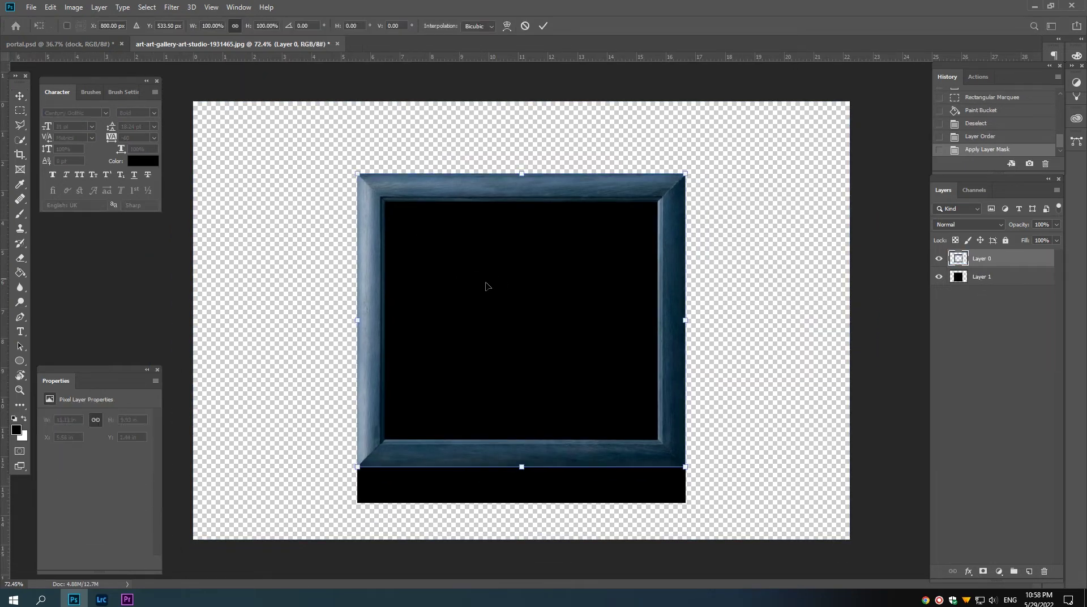
{"action": "scroll", "coordinate": [488, 284], "scroll_direction": "up", "scroll_amount": 4}
{"action": "scroll", "coordinate": [412, 223], "scroll_direction": "up", "scroll_amount": 2}
{"action": "left_click_drag", "start_coordinate": [411, 194], "coordinate": [410, 183]}
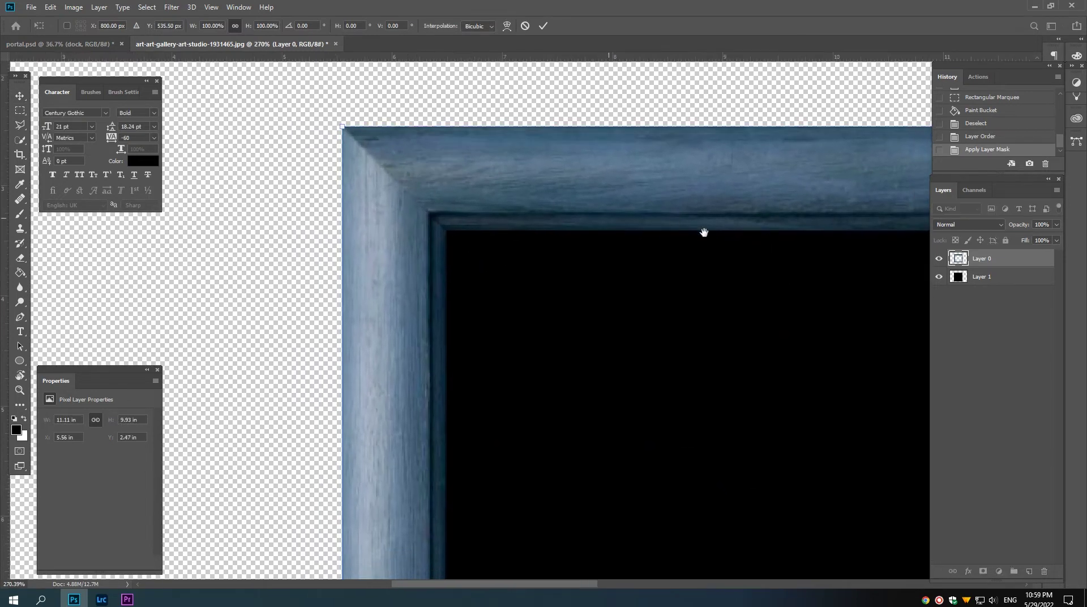
{"action": "scroll", "coordinate": [704, 231], "scroll_direction": "right", "scroll_amount": 4}
{"action": "scroll", "coordinate": [637, 249], "scroll_direction": "right", "scroll_amount": 4}
{"action": "scroll", "coordinate": [616, 228], "scroll_direction": "right", "scroll_amount": 3}
{"action": "scroll", "coordinate": [633, 214], "scroll_direction": "down", "scroll_amount": 5}
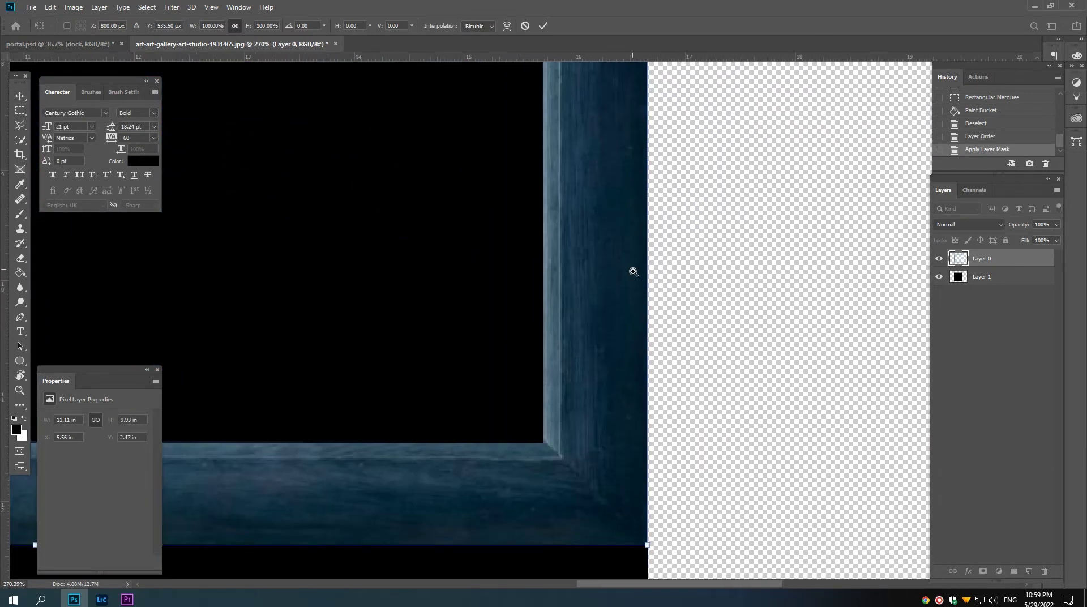
{"action": "scroll", "coordinate": [633, 272], "scroll_direction": "down", "scroll_amount": 4}
{"action": "left_click_drag", "start_coordinate": [500, 285], "coordinate": [500, 345]}
{"action": "scroll", "coordinate": [538, 259], "scroll_direction": "down", "scroll_amount": 5}
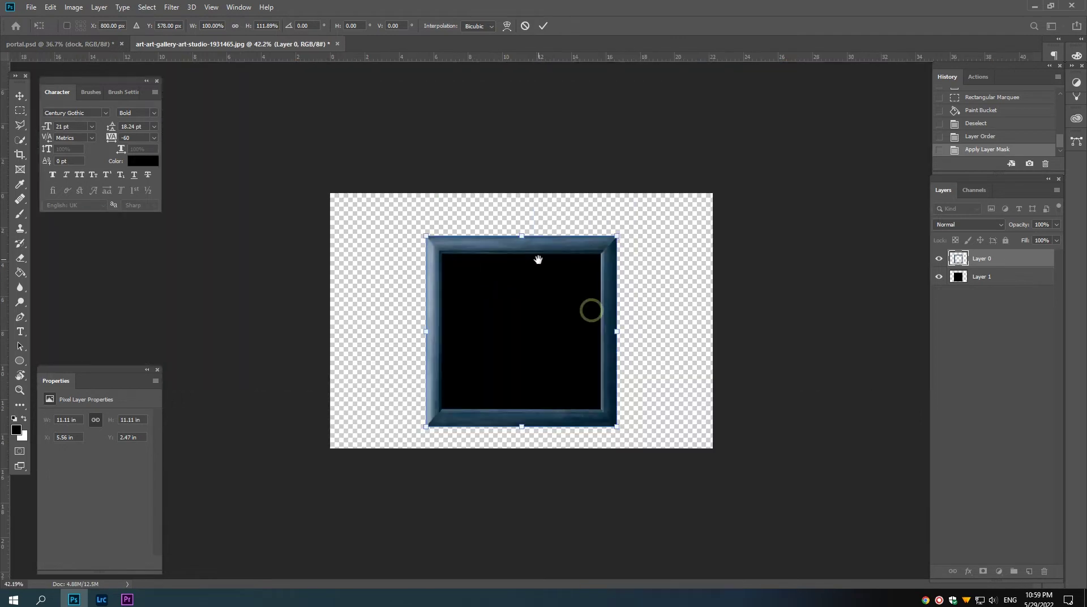
{"action": "key", "text": "Return"}
Step: Convert the frame to a smart object, drag it into portal.psd, and close the frame photo unsaved
{"action": "right_click", "coordinate": [987, 259]}
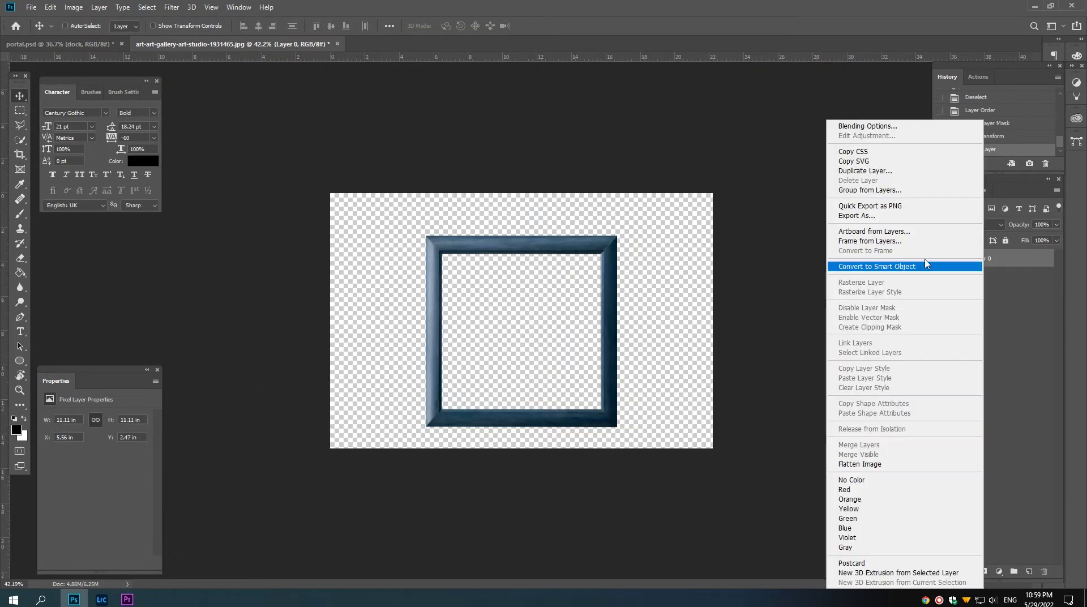
{"action": "left_click", "coordinate": [865, 266]}
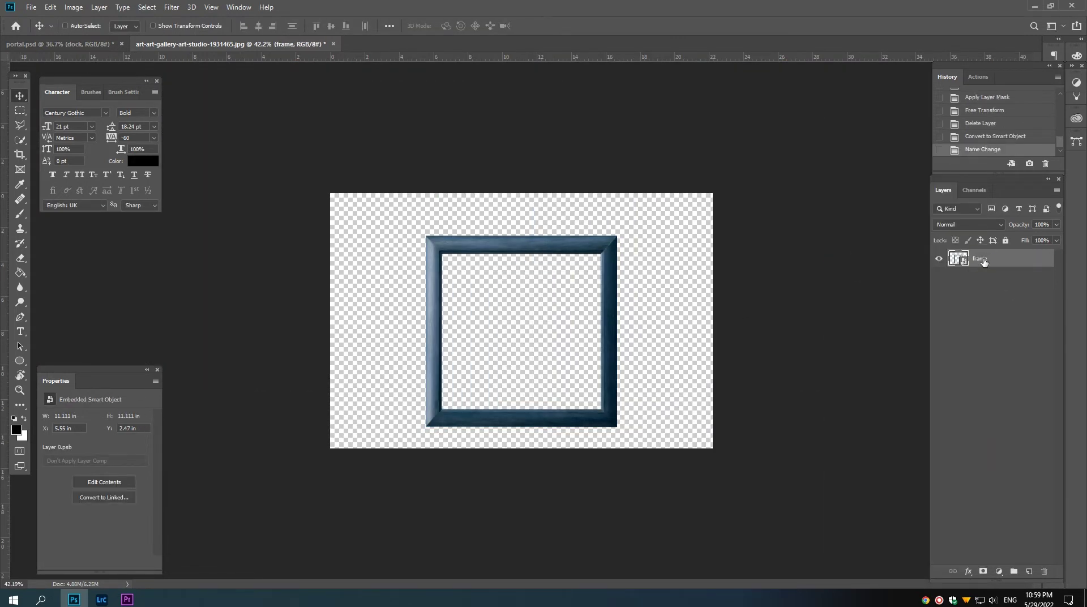
{"action": "left_click_drag", "start_coordinate": [984, 262], "coordinate": [486, 320]}
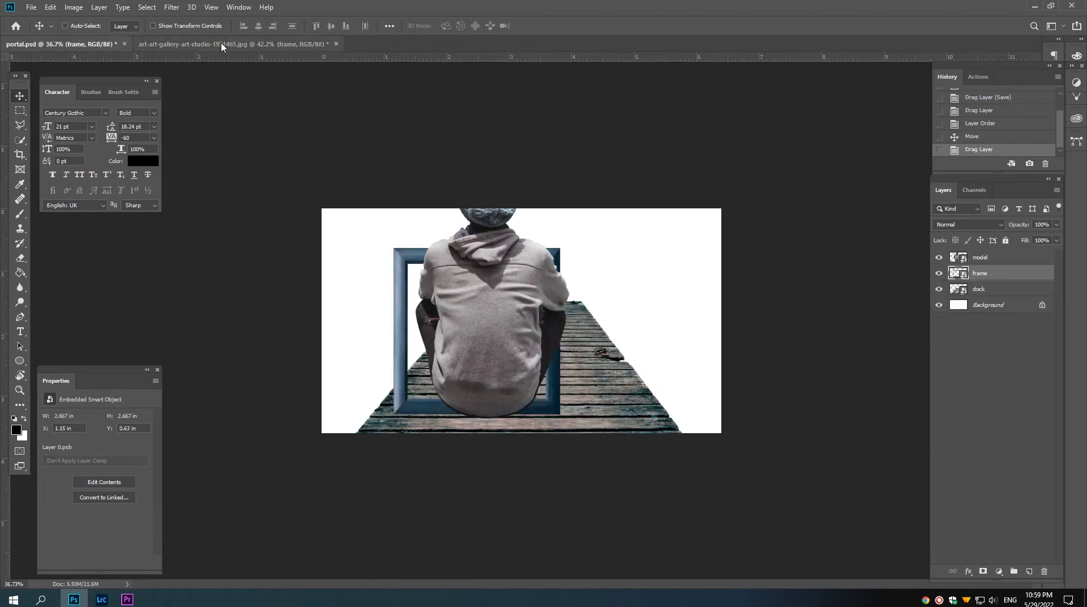
{"action": "left_click", "coordinate": [221, 47]}
{"action": "key", "text": "ctrl+w"}
{"action": "key", "text": "n"}
Step: Unlock and delete the white Background layer in portal.psd
{"action": "left_click", "coordinate": [542, 304], "text": "ctrl+alt"}
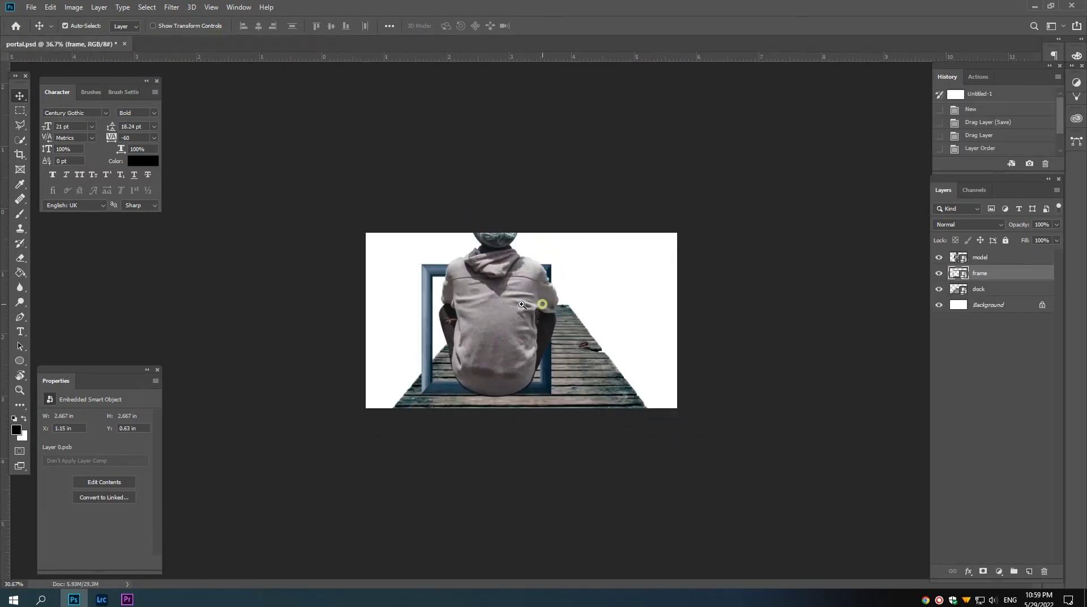
{"action": "left_click_drag", "start_coordinate": [522, 305], "coordinate": [518, 304]}
{"action": "left_click", "coordinate": [1041, 304]}
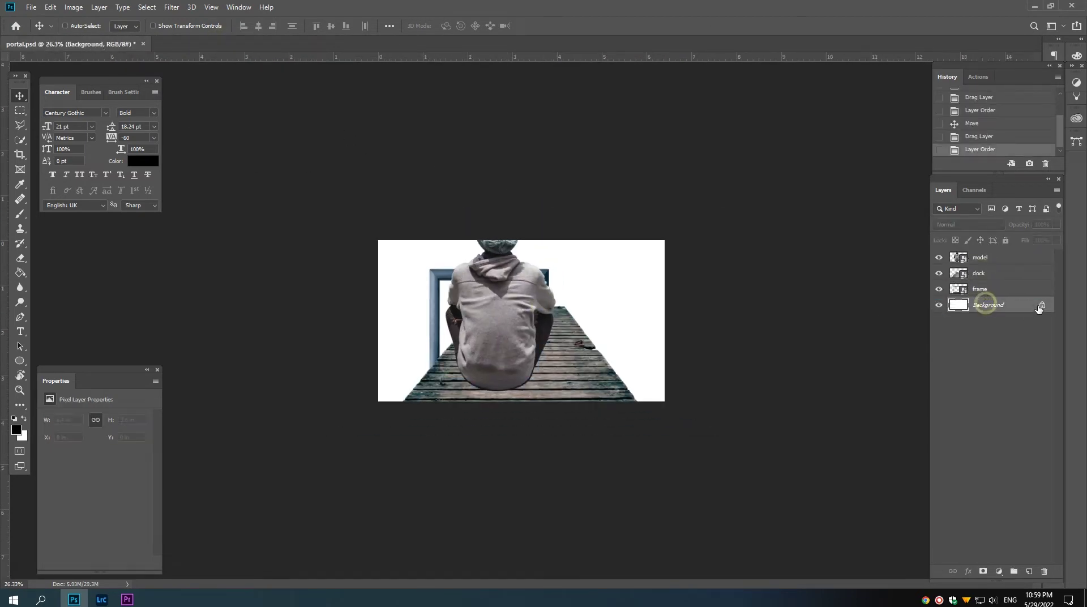
{"action": "key", "text": "Delete"}
Step: Copy the right part of the mountain landscape onto a new layer
{"action": "key", "text": "ctrl+Tab"}
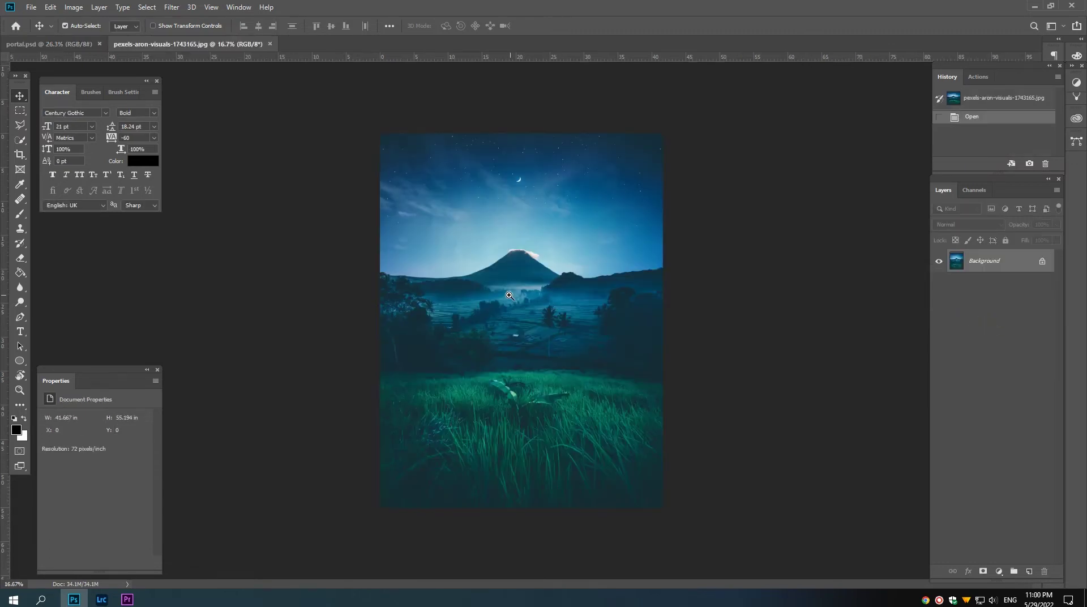
{"action": "mouse_move", "coordinate": [562, 284]}
{"action": "left_mouse_down"}
{"action": "mouse_move", "coordinate": [602, 290]}
{"action": "mouse_move", "coordinate": [580, 289]}
{"action": "left_mouse_up"}
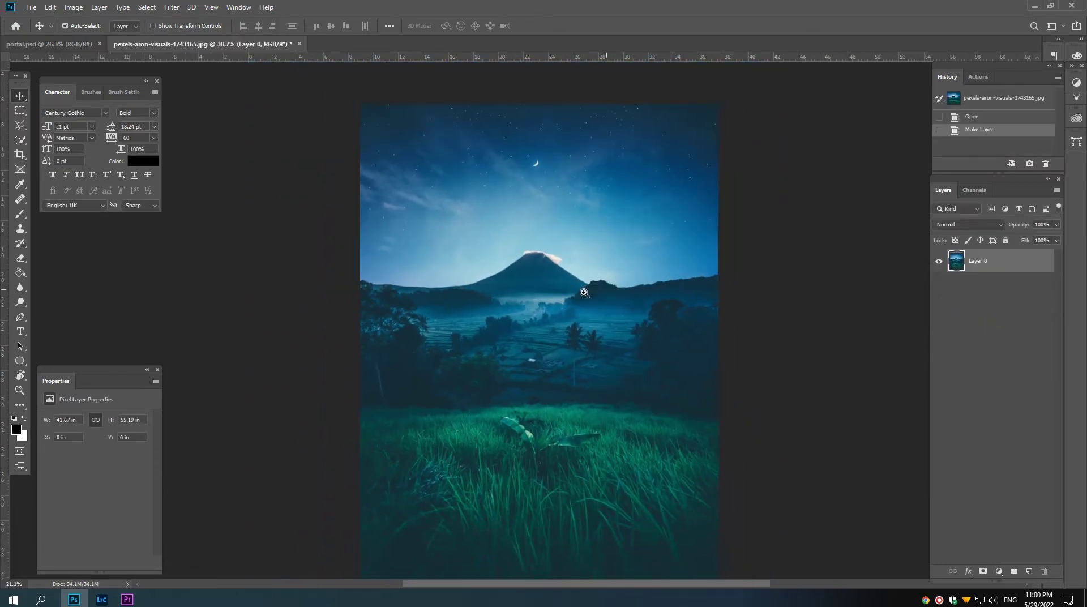
{"action": "left_click", "coordinate": [20, 112]}
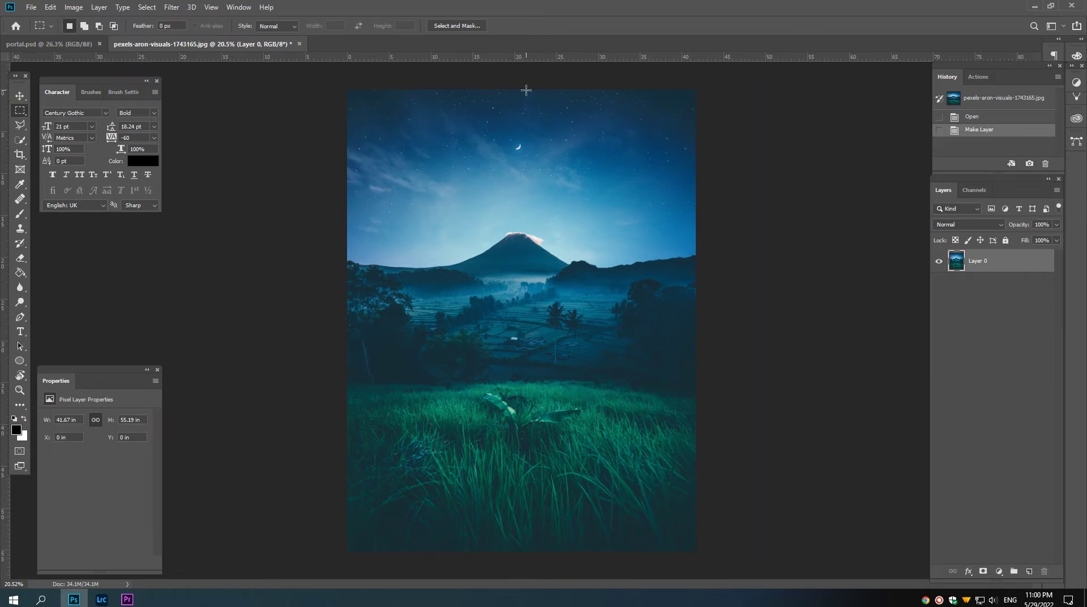
{"action": "left_click_drag", "start_coordinate": [525, 90], "coordinate": [710, 386]}
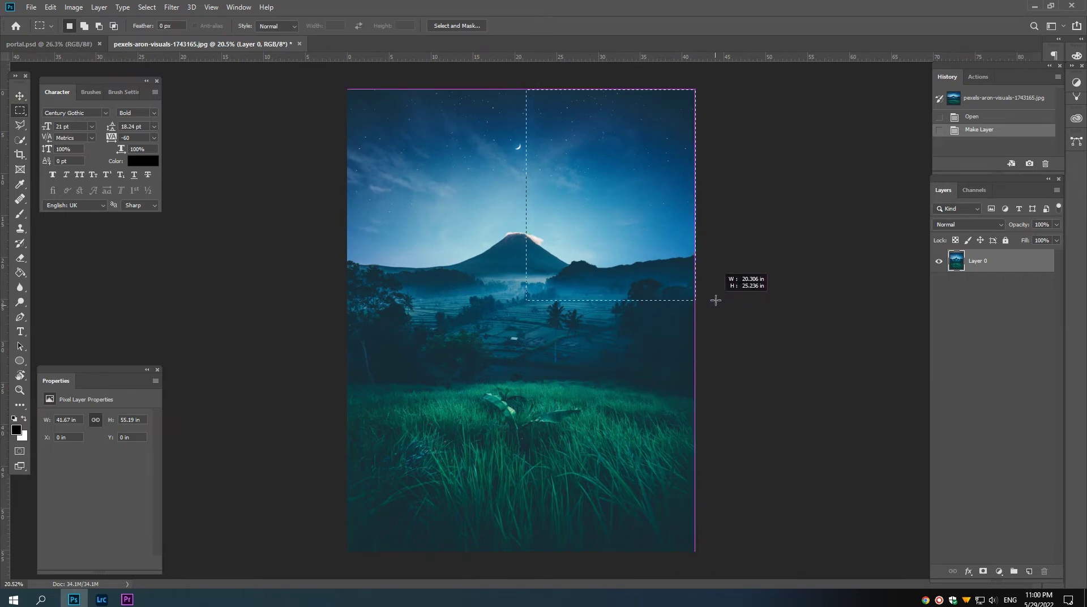
{"action": "left_click_drag", "start_coordinate": [716, 300], "coordinate": [694, 290]}
{"action": "right_click", "coordinate": [655, 265]}
{"action": "left_click", "coordinate": [674, 340]}
Step: Flip the copied layer horizontally and slide it left to mirror the mountain
{"action": "key", "text": "v"}
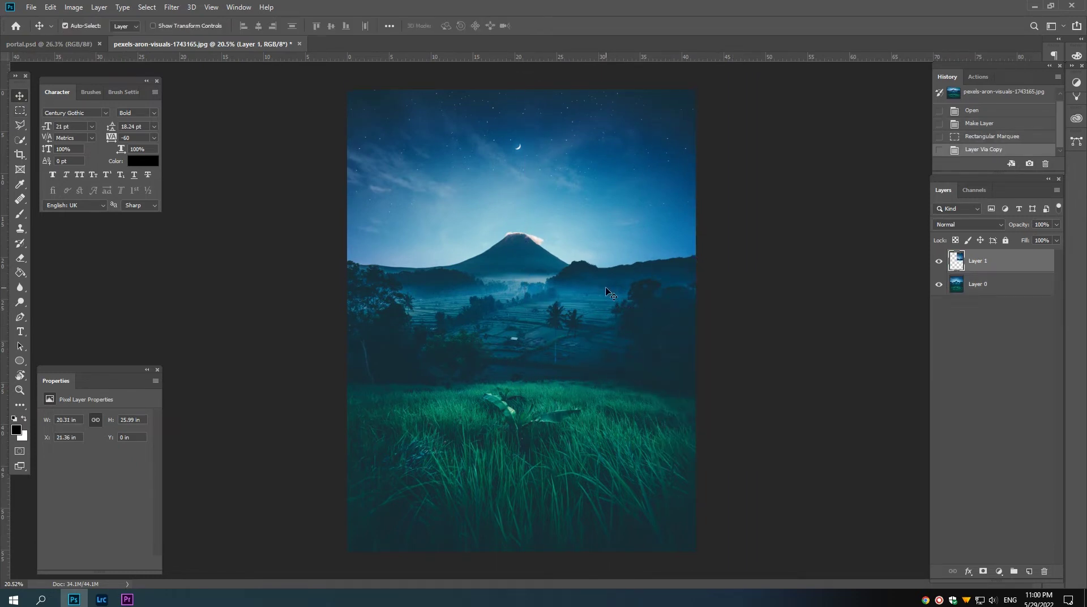
{"action": "key", "text": "ctrl+t"}
{"action": "right_click", "coordinate": [610, 279]}
{"action": "left_click", "coordinate": [631, 417]}
{"action": "left_click_drag", "start_coordinate": [617, 247], "coordinate": [442, 247]}
{"action": "key", "text": "Return"}
{"action": "left_click", "coordinate": [491, 307]}
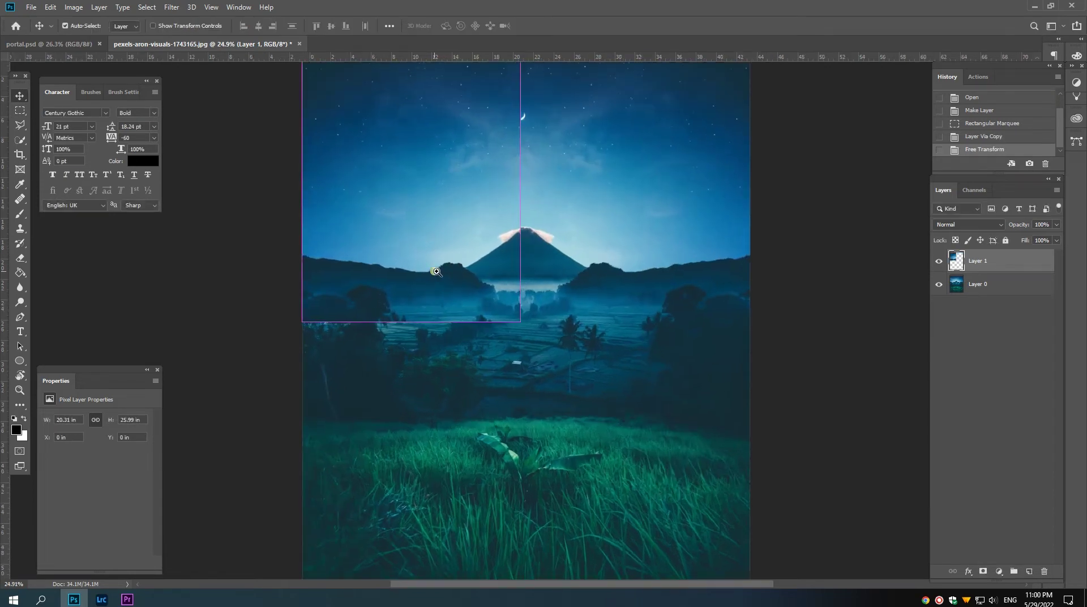
{"action": "left_click_drag", "start_coordinate": [467, 308], "coordinate": [456, 308]}
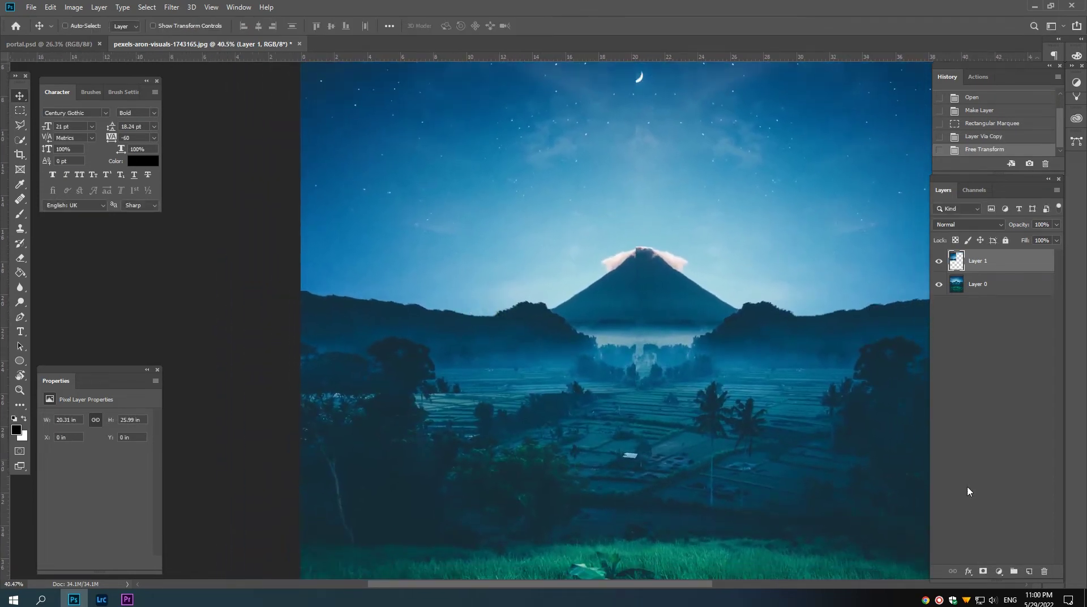
Step: Mask the mirrored half, brush away the seam around the peak, and merge it into Layer 0
{"action": "left_click", "coordinate": [983, 571]}
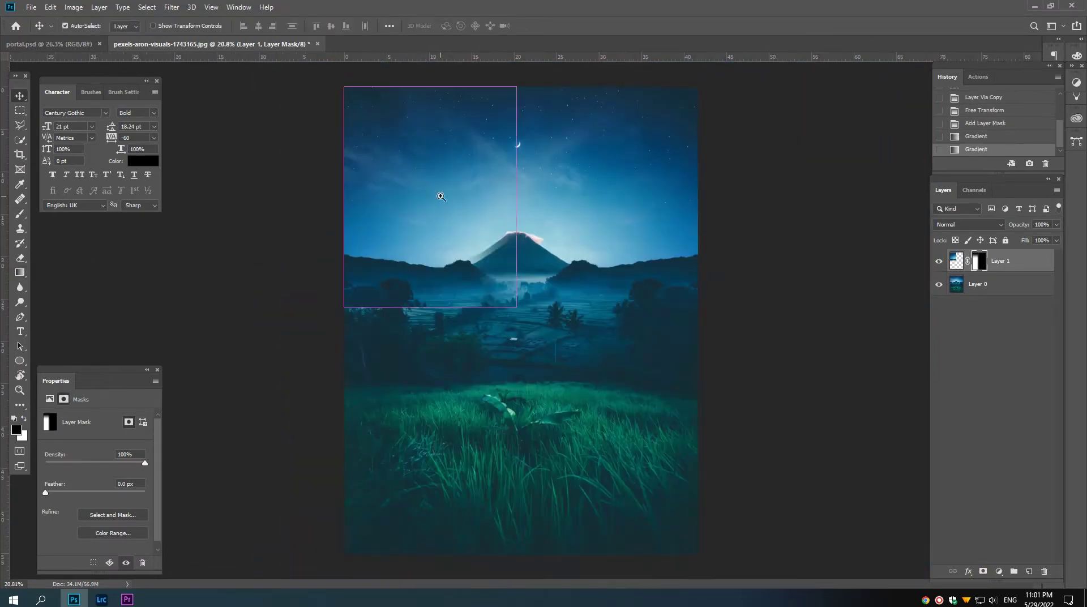
{"action": "scroll", "coordinate": [441, 196], "scroll_direction": "up", "scroll_amount": 2}
{"action": "key", "text": "b"}
{"action": "mouse_move", "coordinate": [396, 339]}
{"action": "left_mouse_down"}
{"action": "mouse_move", "coordinate": [430, 320]}
{"action": "mouse_move", "coordinate": [481, 329]}
{"action": "left_mouse_up"}
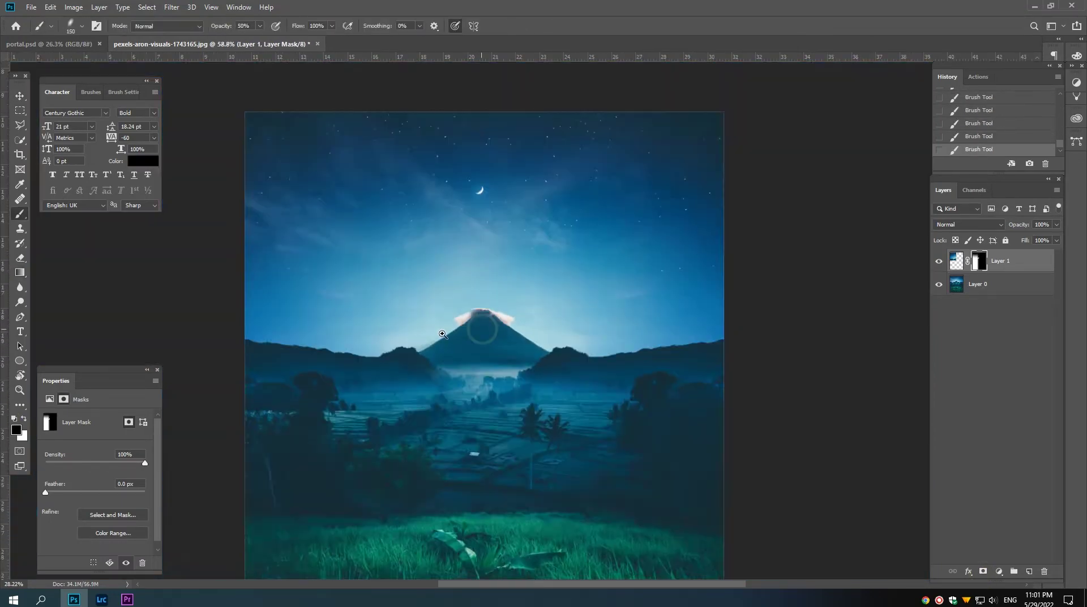
{"action": "scroll", "coordinate": [442, 334], "scroll_direction": "down", "scroll_amount": 2, "text": "alt"}
{"action": "key", "text": "v"}
{"action": "left_click", "coordinate": [938, 261]}
{"action": "left_click", "coordinate": [937, 261]}
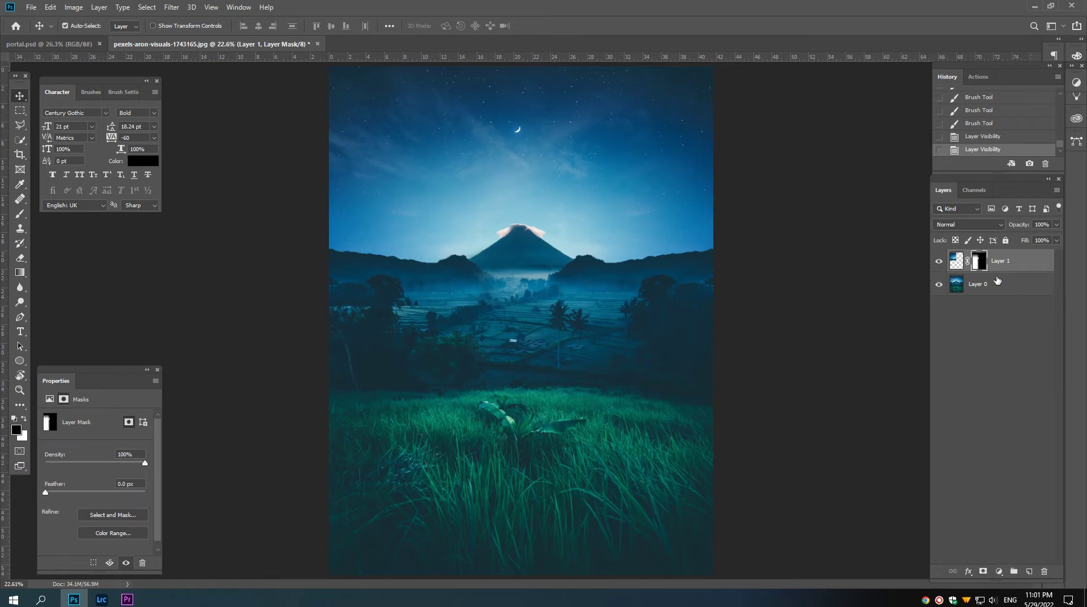
{"action": "key", "text": "ctrl+e"}
{"action": "scroll", "coordinate": [674, 242], "scroll_direction": "down", "scroll_amount": 2, "text": "alt"}
Step: Crop the mountain scene to include the moon and cut off the grass
{"action": "key", "text": "c"}
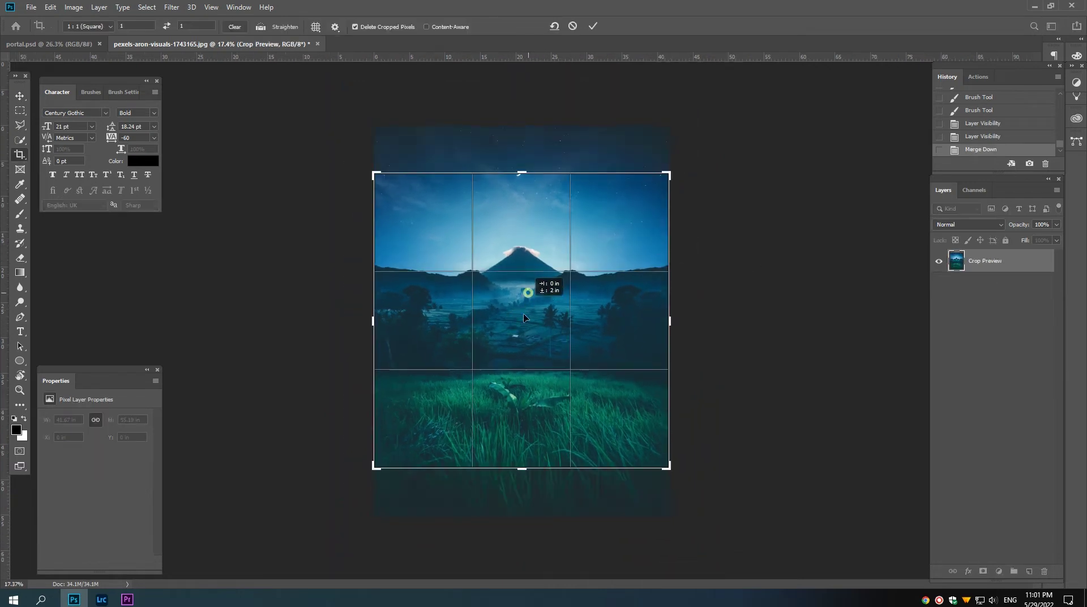
{"action": "left_click_drag", "start_coordinate": [516, 321], "coordinate": [521, 369]}
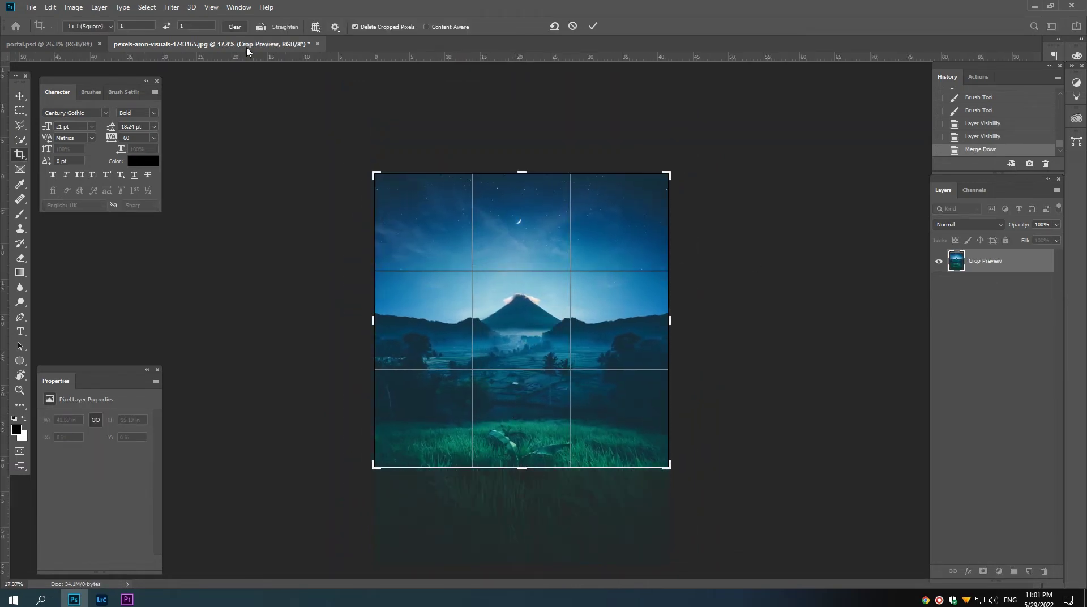
{"action": "left_click_drag", "start_coordinate": [520, 469], "coordinate": [522, 419]}
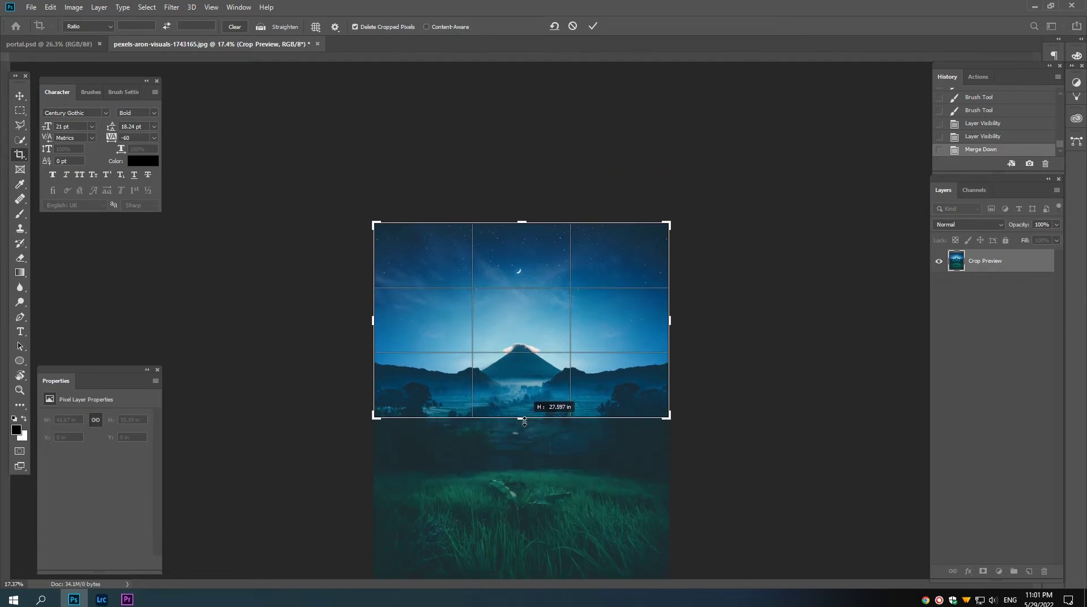
{"action": "key", "text": "Return"}
{"action": "scroll", "coordinate": [520, 320], "scroll_direction": "up", "scroll_amount": 2, "text": "alt"}
Step: Convert the landscape layer to a smart object and drag it toward portal.psd
{"action": "key", "text": "v"}
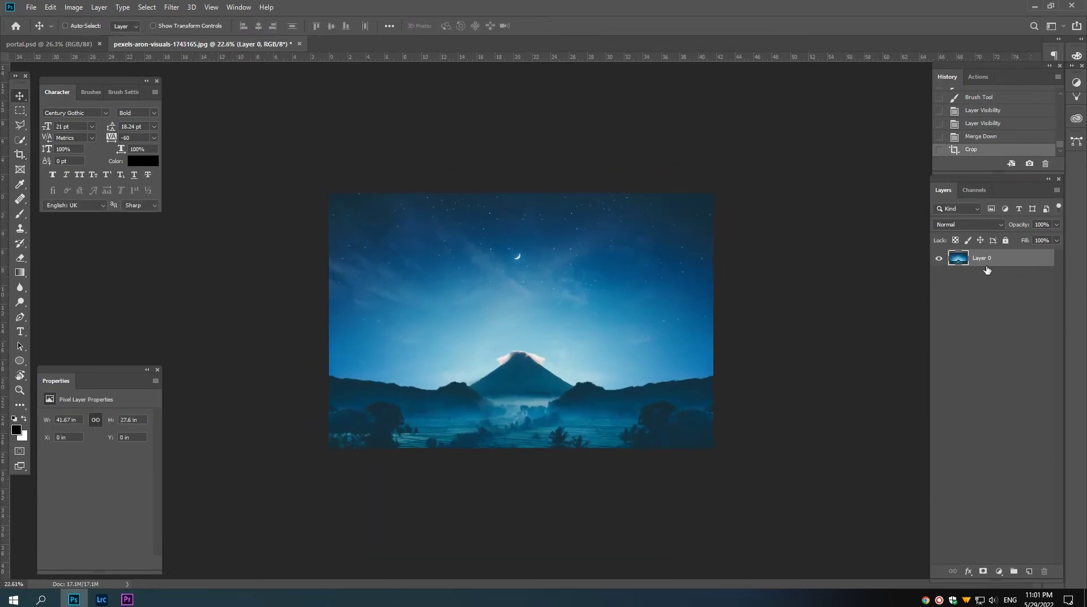
{"action": "right_click", "coordinate": [996, 265]}
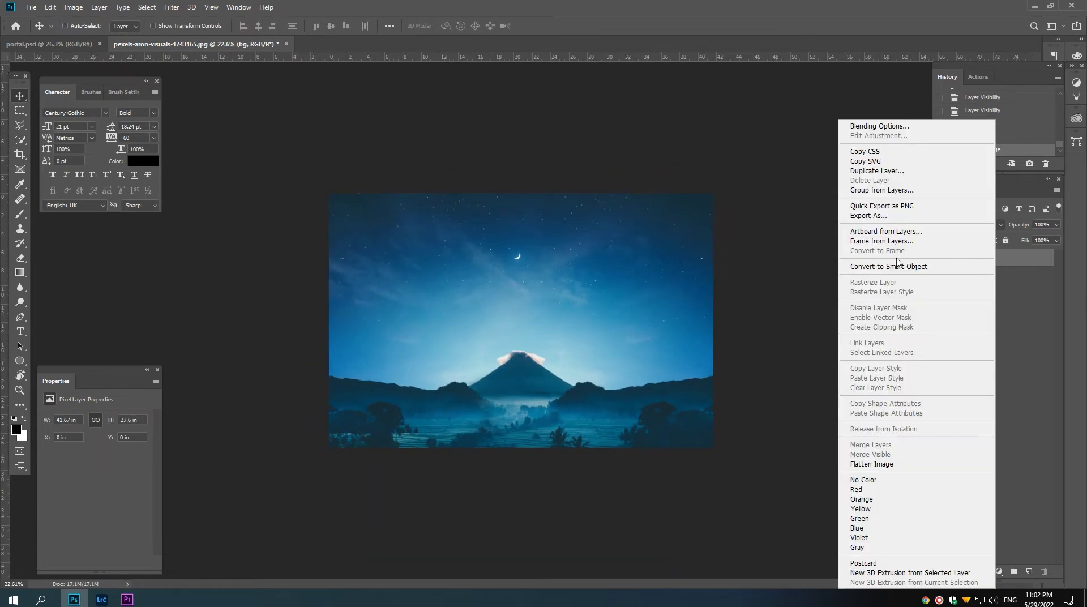
{"action": "left_click", "coordinate": [962, 275]}
{"action": "left_click_drag", "start_coordinate": [995, 260], "coordinate": [397, 260]}
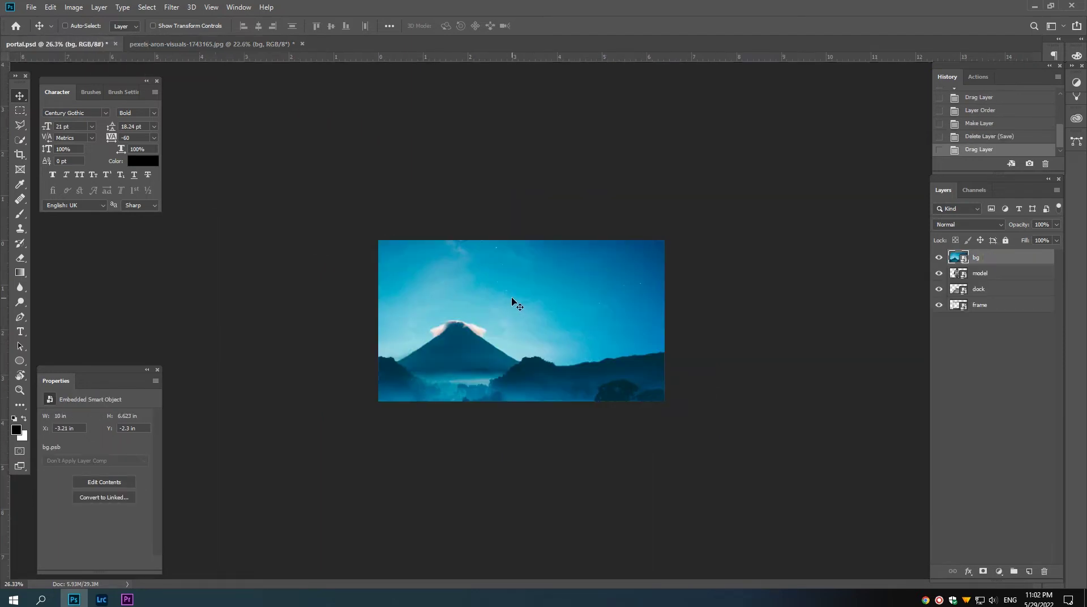
Step: Put bg at the bottom of portal.psd, place the clouds image, and hide the other layers
{"action": "left_click_drag", "start_coordinate": [513, 300], "coordinate": [562, 300]}
{"action": "left_click_drag", "start_coordinate": [995, 255], "coordinate": [995, 308]}
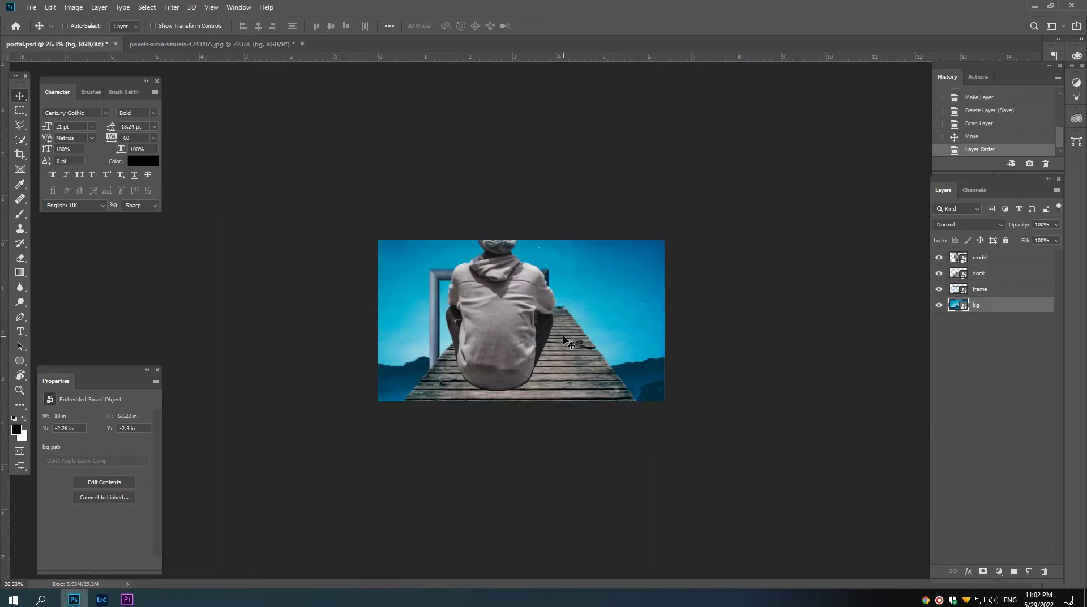
{"action": "key", "text": "Return"}
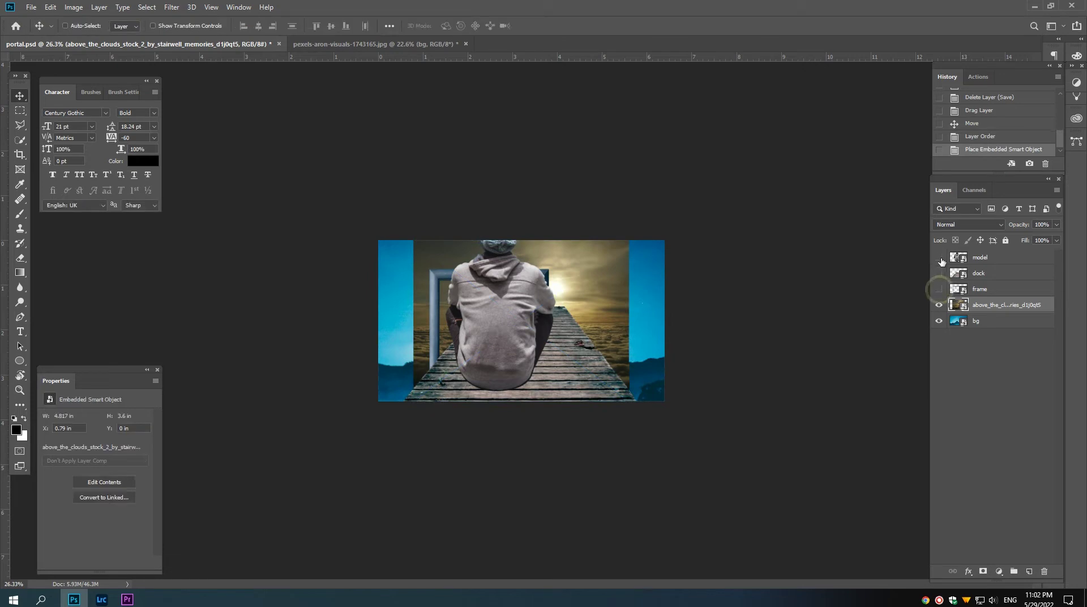
{"action": "left_click_drag", "start_coordinate": [938, 257], "coordinate": [938, 289]}
{"action": "left_click", "coordinate": [938, 321]}
{"action": "scroll", "coordinate": [417, 359], "scroll_direction": "up", "scroll_amount": 3}
{"action": "scroll", "coordinate": [545, 359], "scroll_direction": "down", "scroll_amount": 2}
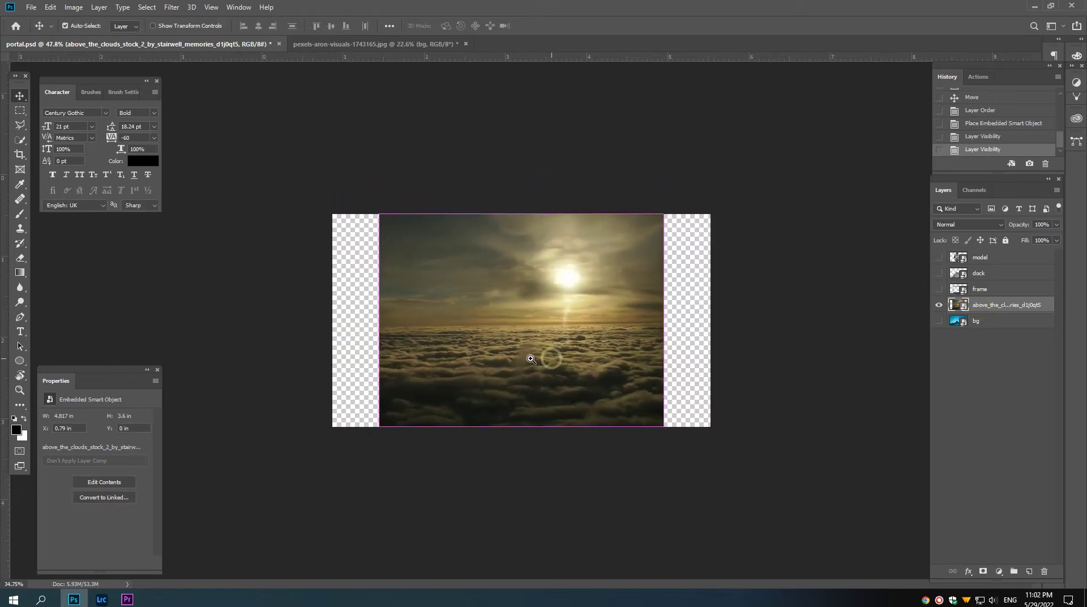
Step: Enlarge the clouds image to fill the canvas
{"action": "key", "text": "ctrl+t"}
{"action": "scroll", "coordinate": [520, 356], "scroll_direction": "down", "scroll_amount": 2}
{"action": "left_click_drag", "start_coordinate": [603, 259], "coordinate": [636, 233]}
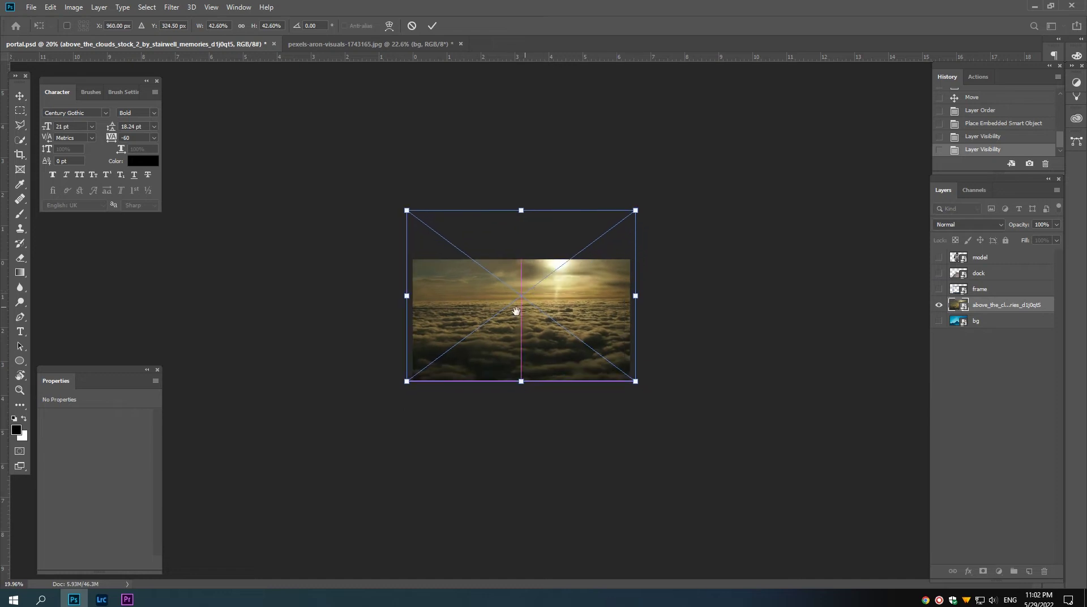
{"action": "scroll", "coordinate": [541, 315], "scroll_direction": "up", "scroll_amount": 3}
{"action": "key", "text": "Return"}
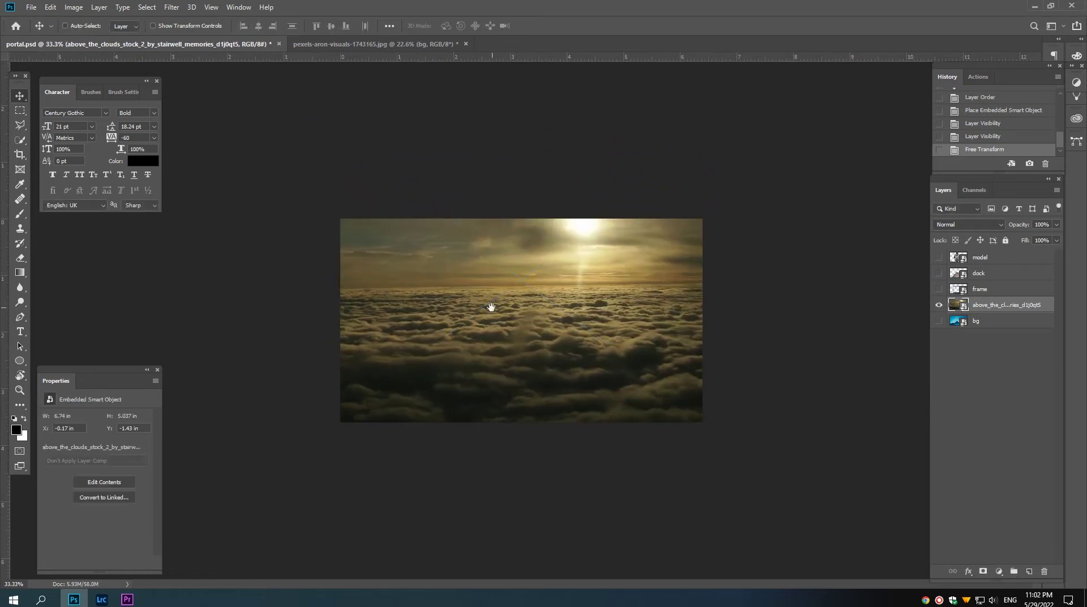
{"action": "scroll", "coordinate": [503, 311], "scroll_direction": "up", "scroll_amount": 2}
{"action": "scroll", "coordinate": [503, 310], "scroll_direction": "down", "scroll_amount": 1}
Step: Rotate the clouds 0.41° to level the horizon against a guide, then remove the guide
{"action": "left_click_drag", "start_coordinate": [418, 57], "coordinate": [436, 280]}
{"action": "key", "text": "ctrl+t"}
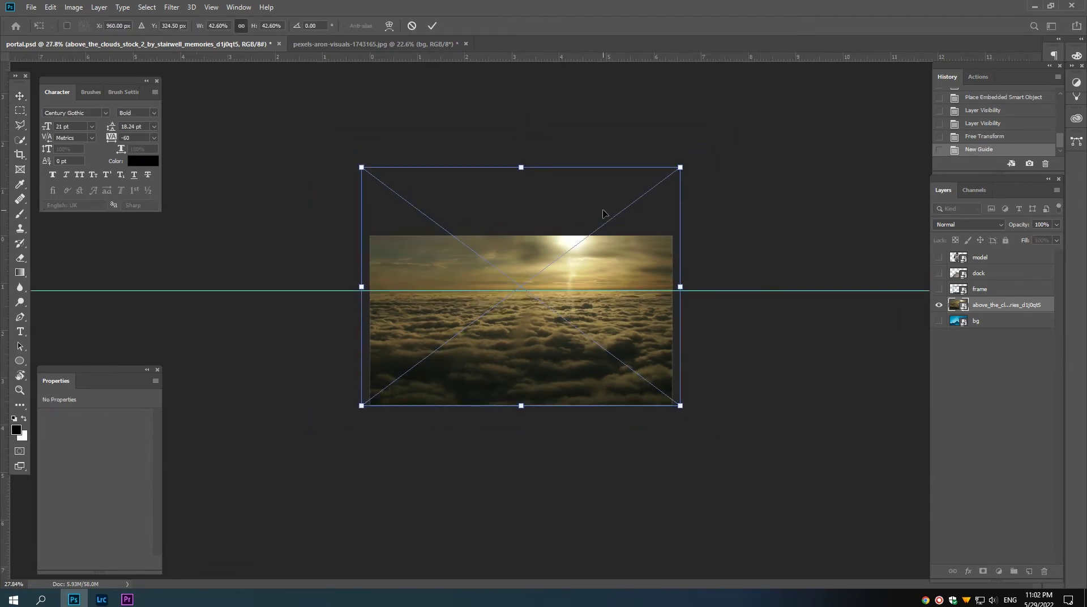
{"action": "left_click_drag", "start_coordinate": [681, 167], "coordinate": [703, 150]}
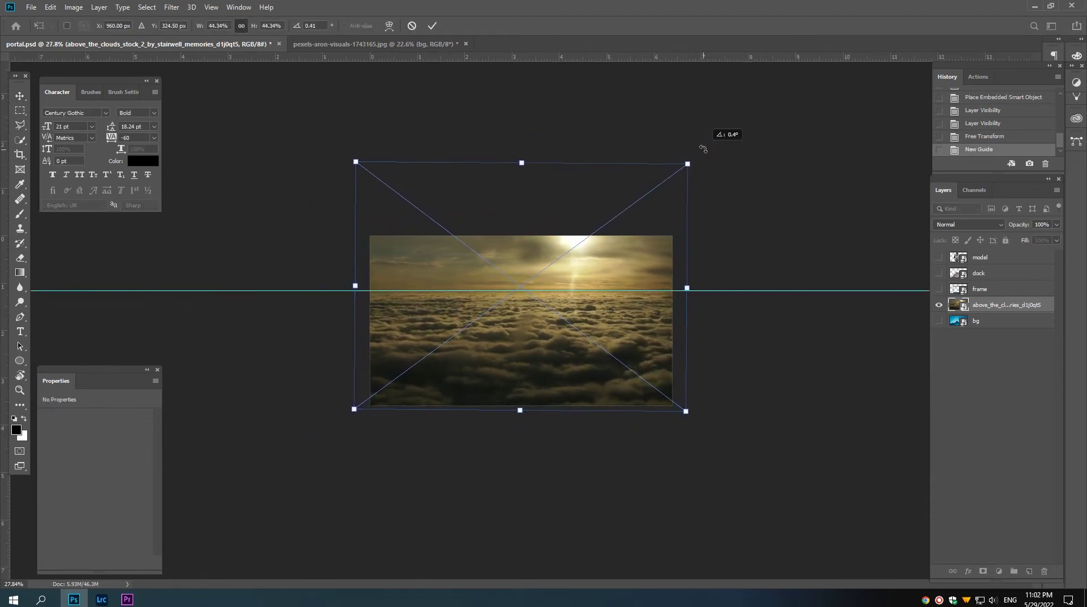
{"action": "key", "text": "Return"}
{"action": "key", "text": "Up"}
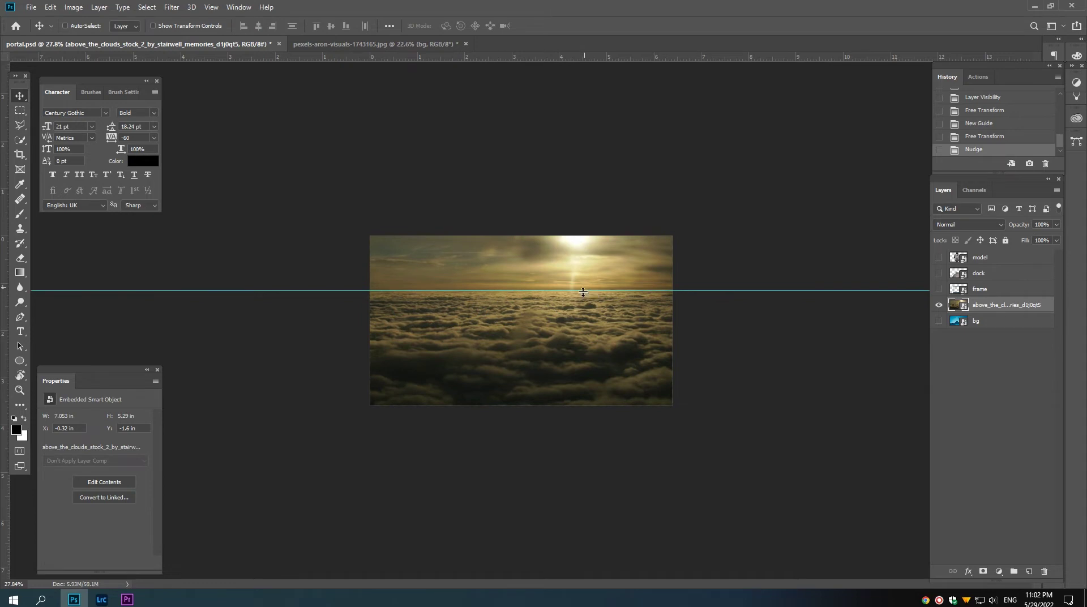
{"action": "key", "text": "ctrl+0"}
{"action": "left_click_drag", "start_coordinate": [551, 283], "coordinate": [522, 173]}
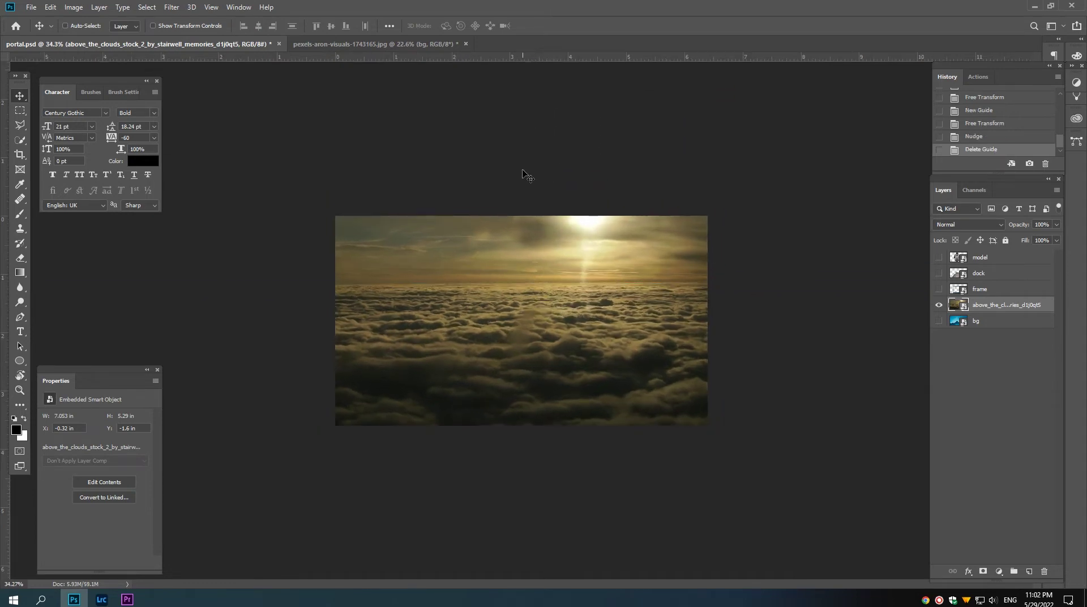
Step: Copy the right part of the clouds to a new layer, flip it, and move it left
{"action": "left_click", "coordinate": [20, 110]}
{"action": "left_click_drag", "start_coordinate": [716, 198], "coordinate": [560, 447]}
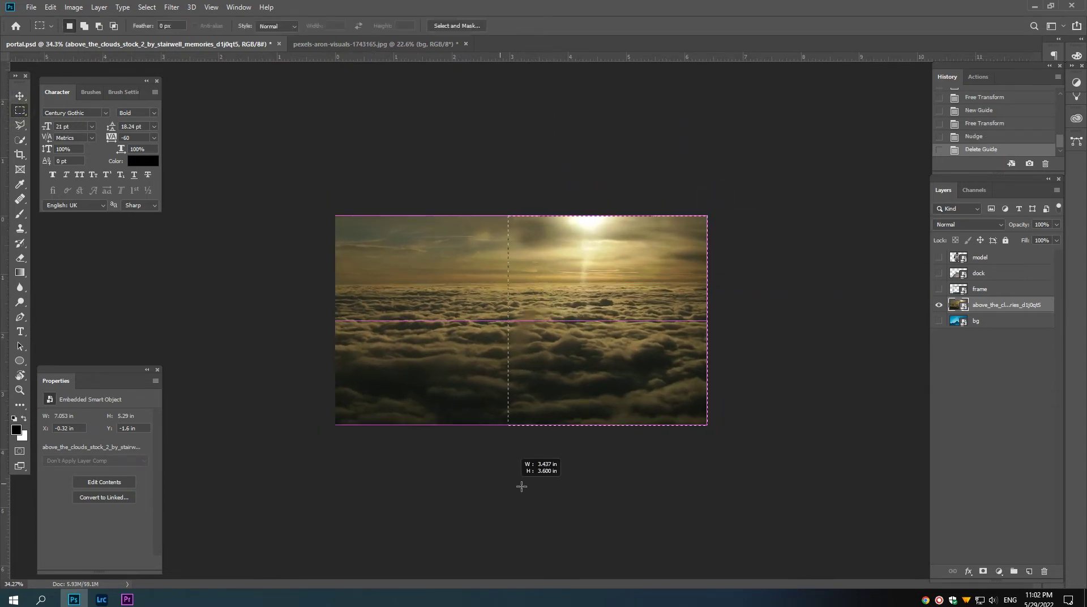
{"action": "right_click", "coordinate": [633, 376]}
{"action": "left_click", "coordinate": [667, 452]}
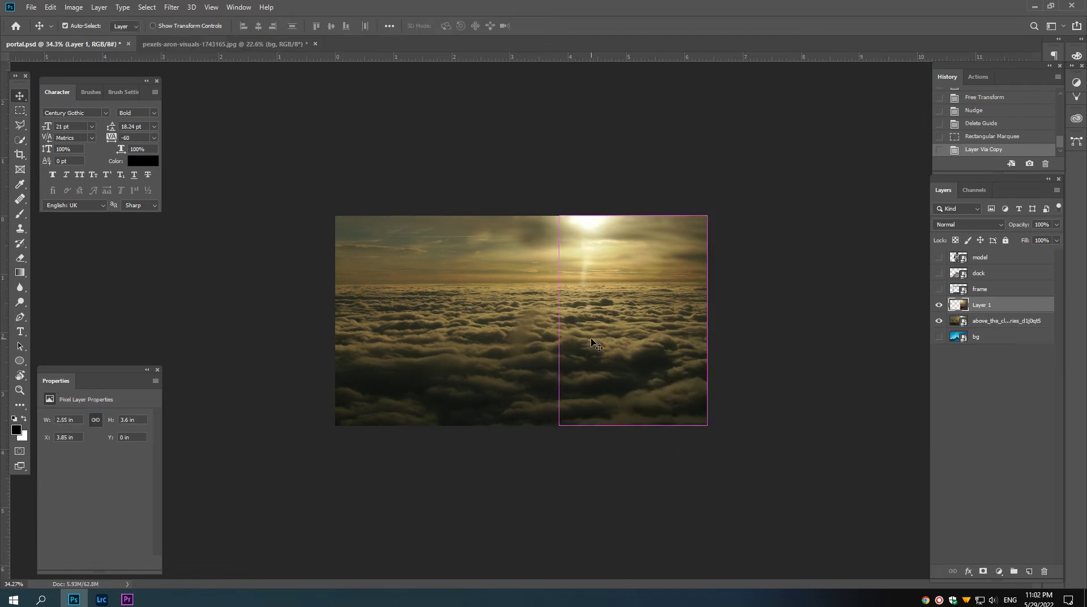
{"action": "key", "text": "ctrl+t"}
{"action": "right_click", "coordinate": [616, 339]}
{"action": "left_click", "coordinate": [650, 478]}
{"action": "left_click_drag", "start_coordinate": [643, 306], "coordinate": [419, 306]}
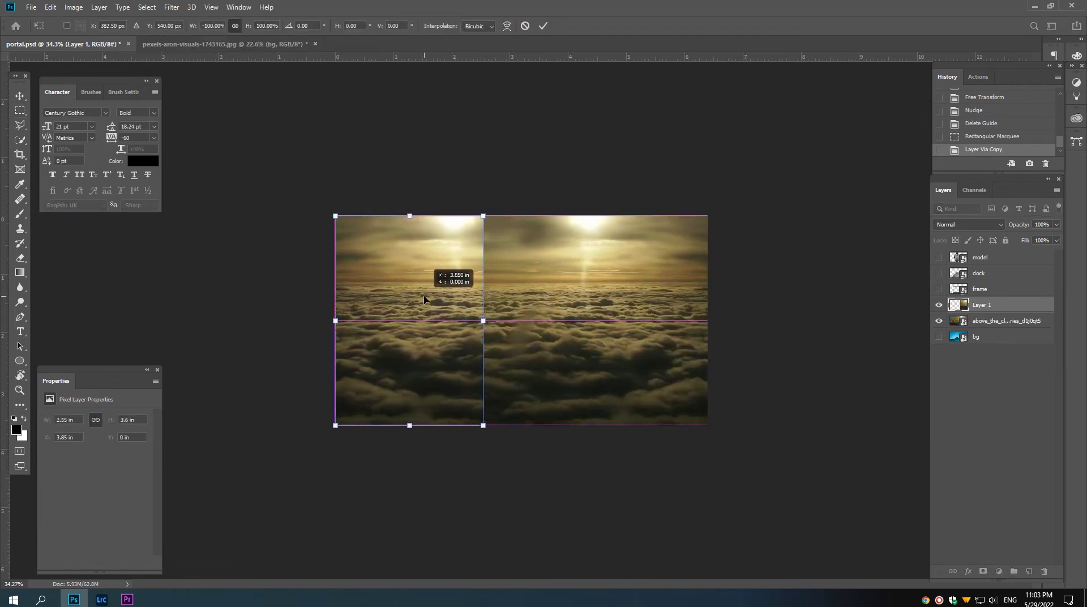
{"action": "key", "text": "Return"}
Step: Mask the flipped copy and draw a gradient so it fades seamlessly into the original clouds
{"action": "left_click", "coordinate": [982, 570]}
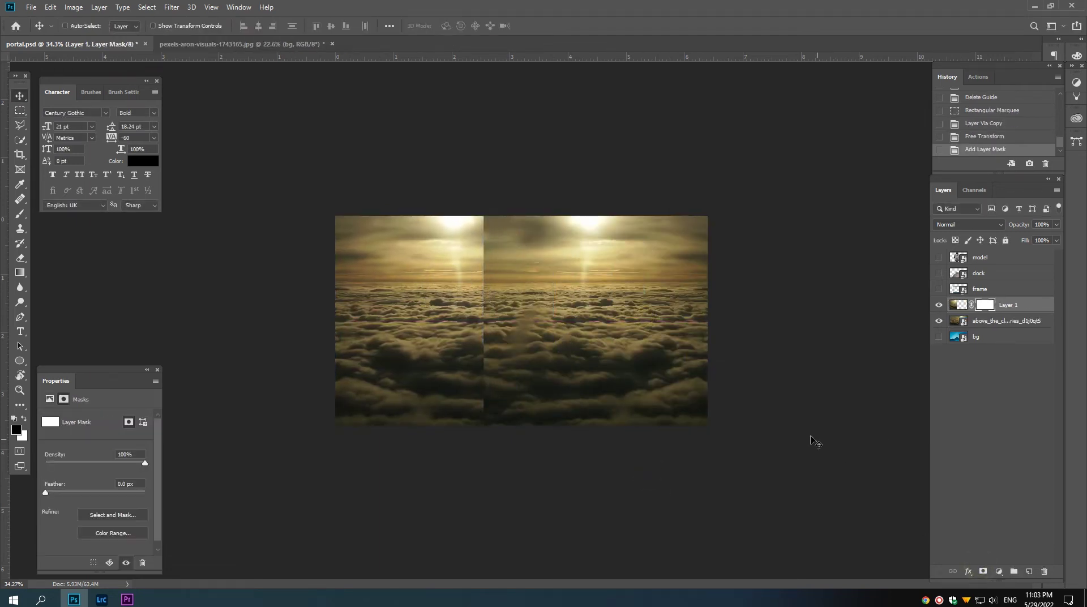
{"action": "key", "text": "g"}
{"action": "left_click_drag", "start_coordinate": [426, 353], "coordinate": [413, 356]}
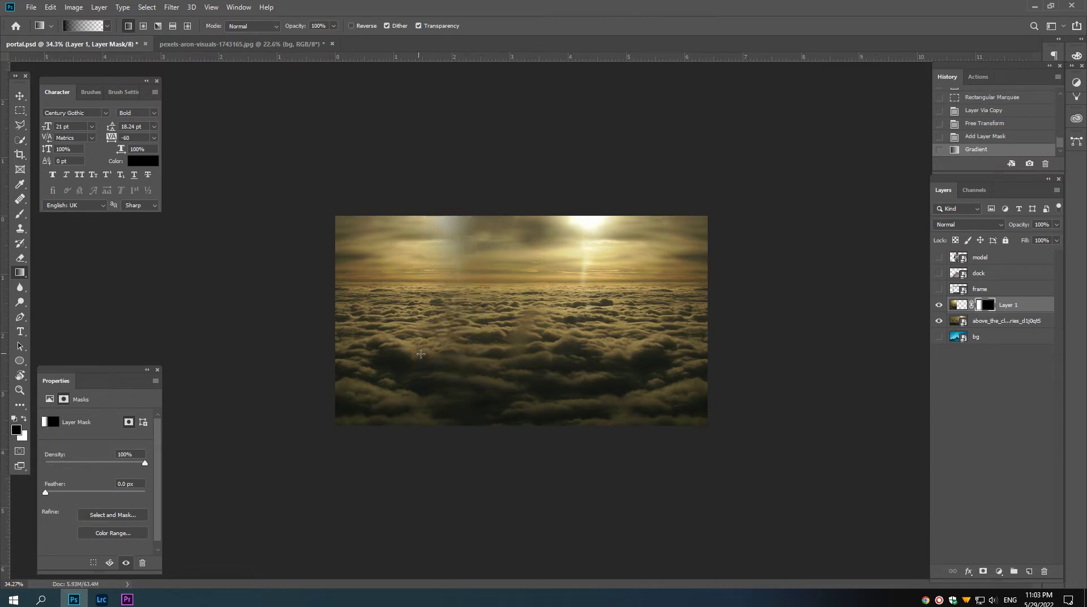
{"action": "key", "text": "ctrl+z"}
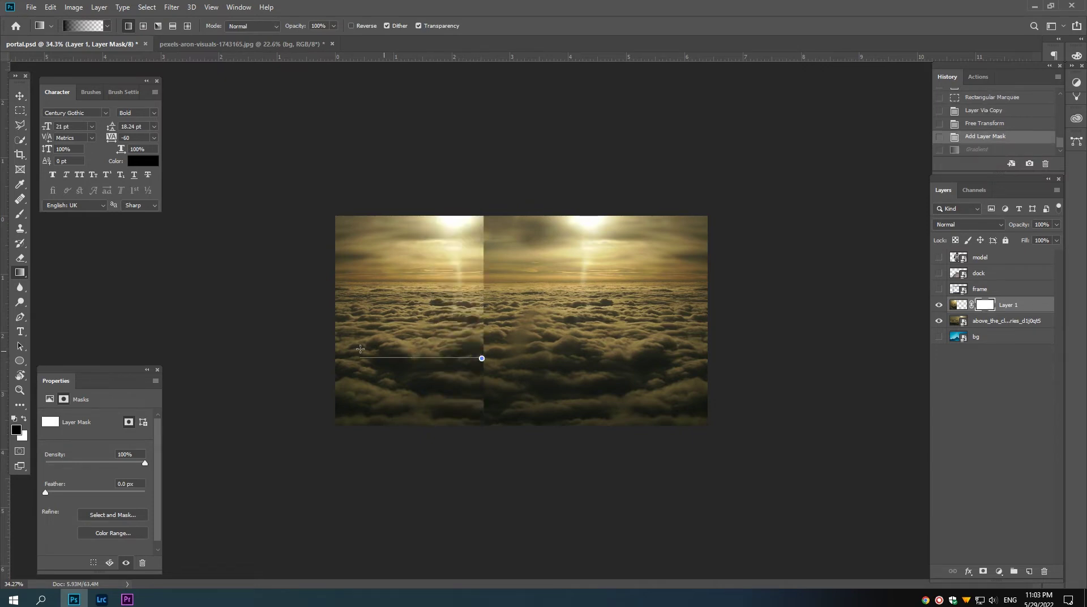
{"action": "left_click_drag", "start_coordinate": [360, 348], "coordinate": [369, 347]}
{"action": "left_click", "coordinate": [371, 325], "text": "ctrl"}
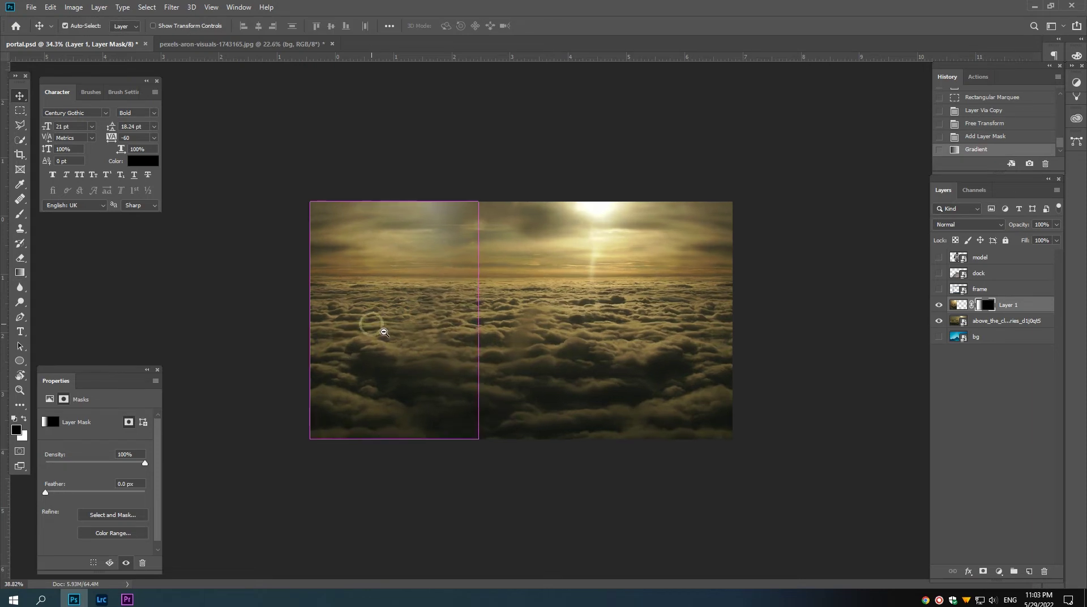
{"action": "key", "text": "g"}
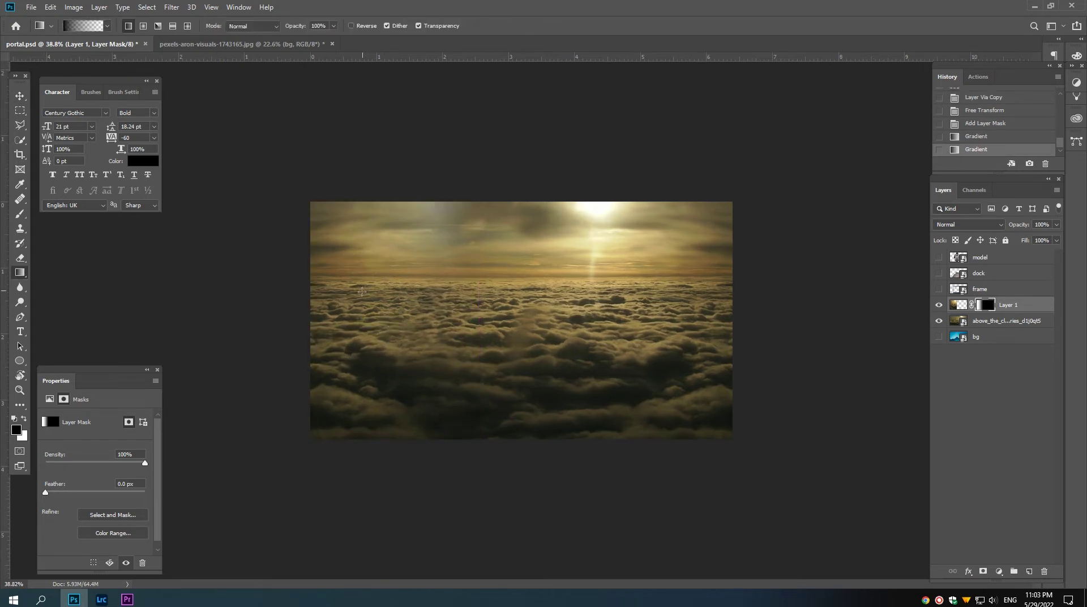
{"action": "key", "text": "ctrl+z"}
{"action": "left_click", "coordinate": [362, 291], "text": "ctrl"}
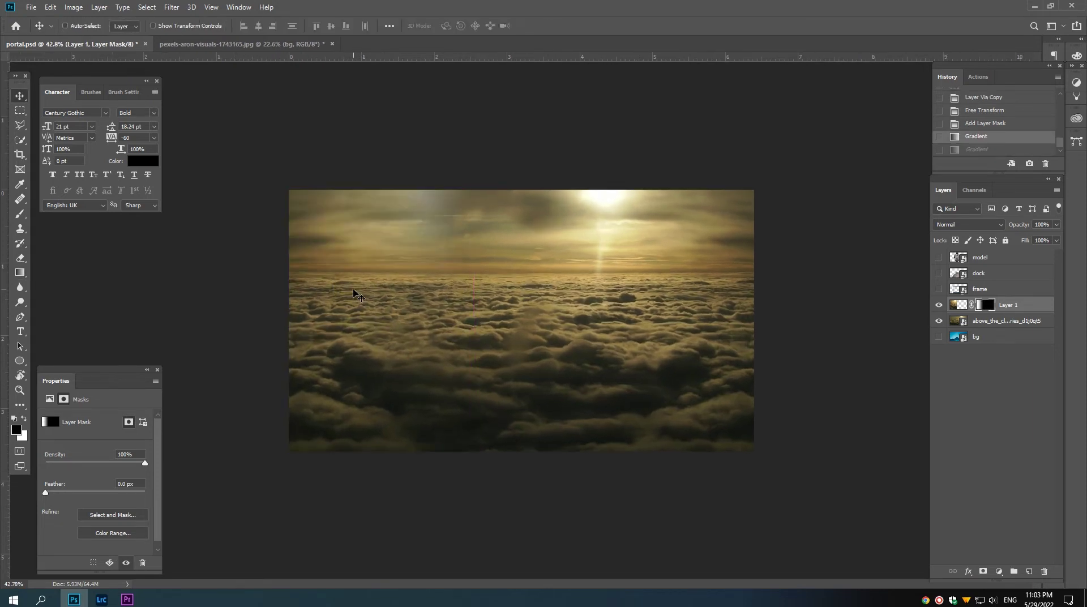
{"action": "left_click_drag", "start_coordinate": [350, 286], "coordinate": [349, 286]}
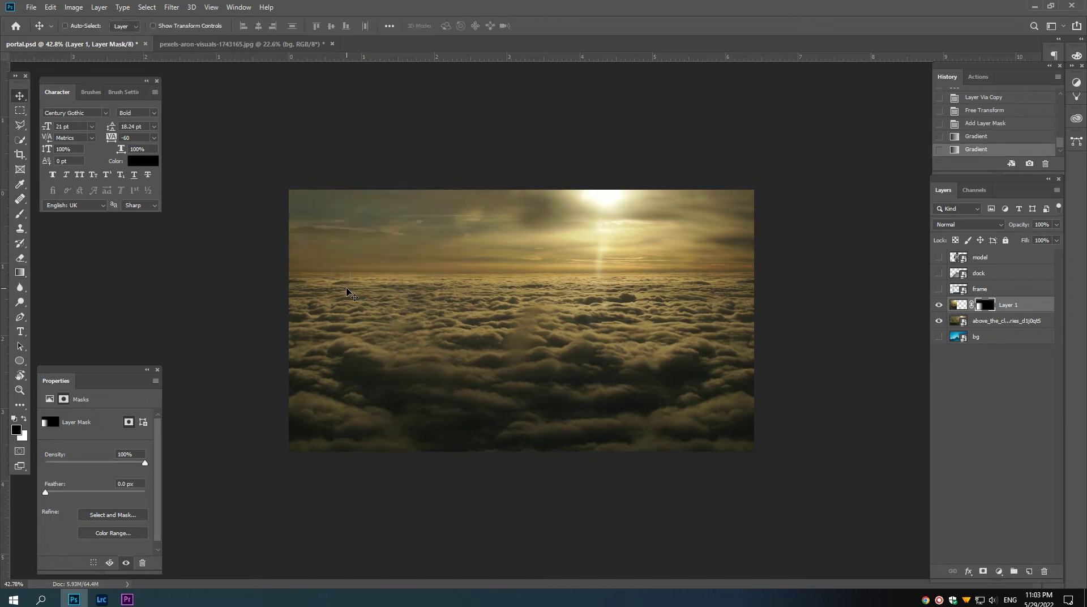
{"action": "key", "text": "ctrl+plus"}
{"action": "scroll", "coordinate": [417, 355], "scroll_direction": "down", "scroll_amount": 1}
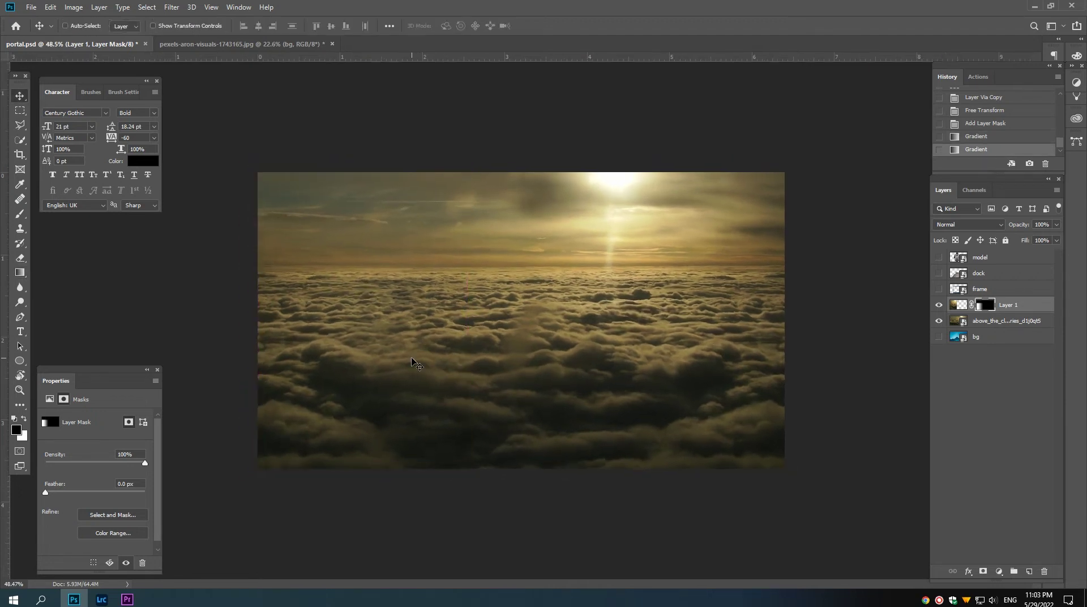
Step: Clone-stamp cloud texture over the seams on a new Layer 2, then compare it on and off
{"action": "key", "text": "s"}
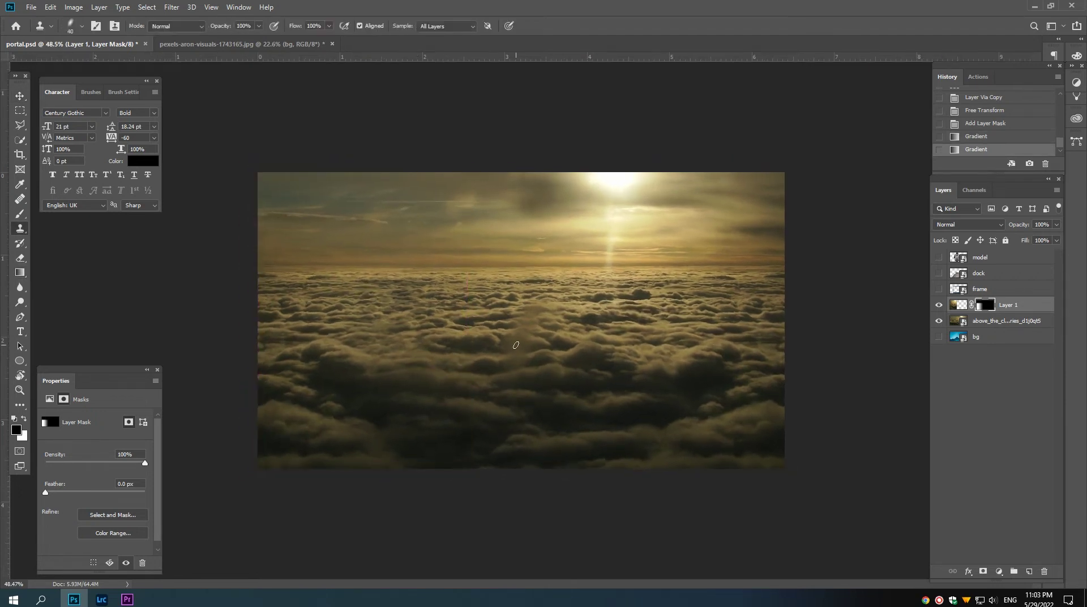
{"action": "scroll", "coordinate": [516, 345], "scroll_direction": "up", "scroll_amount": 2}
{"action": "scroll", "coordinate": [521, 345], "scroll_direction": "up", "scroll_amount": 1}
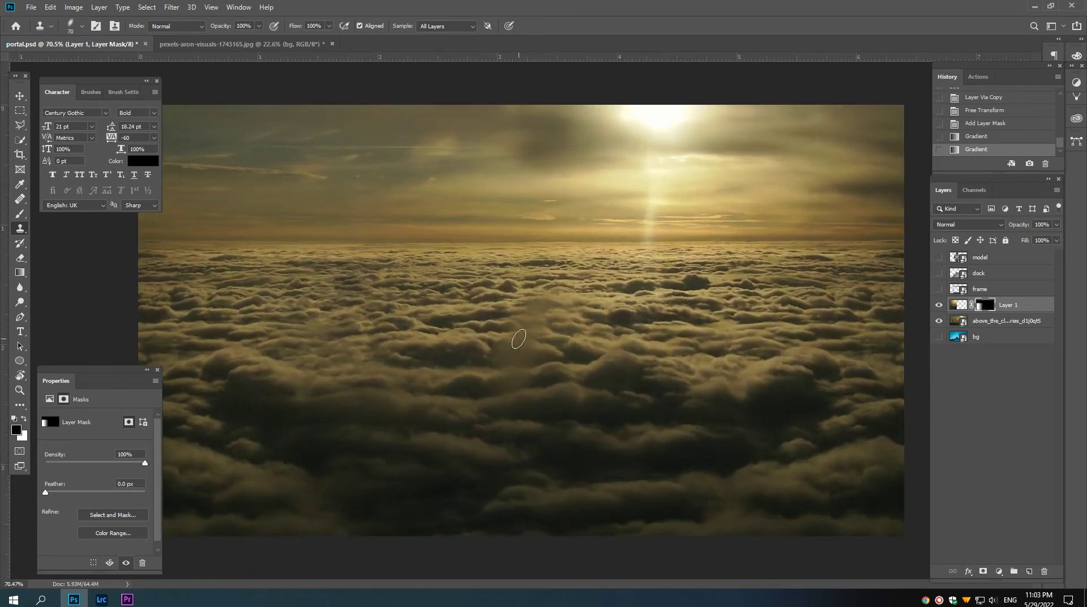
{"action": "scroll", "coordinate": [518, 338], "scroll_direction": "up", "scroll_amount": 1}
{"action": "scroll", "coordinate": [515, 340], "scroll_direction": "up", "scroll_amount": 1}
{"action": "left_click", "coordinate": [1028, 570]}
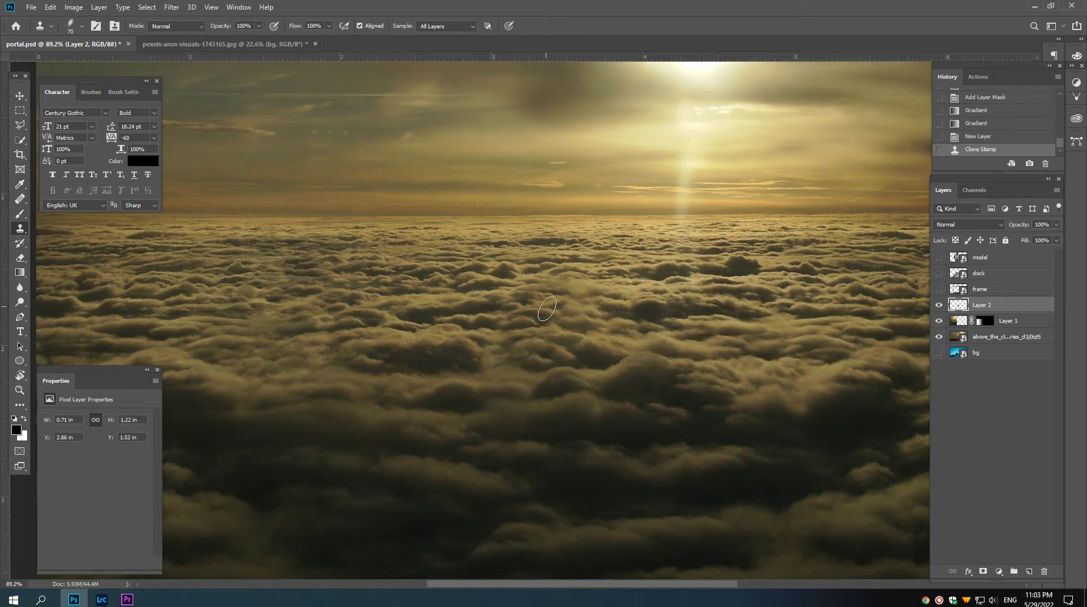
{"action": "scroll", "coordinate": [560, 305], "scroll_direction": "down", "scroll_amount": 2}
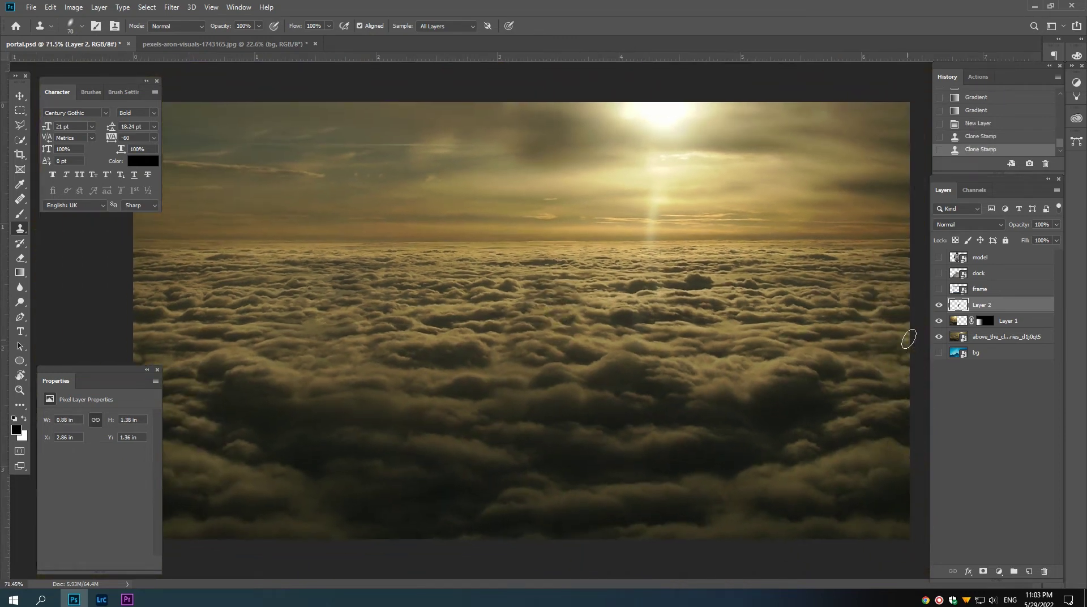
{"action": "left_click", "coordinate": [937, 305]}
{"action": "left_click", "coordinate": [938, 306]}
{"action": "scroll", "coordinate": [606, 357], "scroll_direction": "down", "scroll_amount": 2}
{"action": "scroll", "coordinate": [612, 357], "scroll_direction": "up", "scroll_amount": 2}
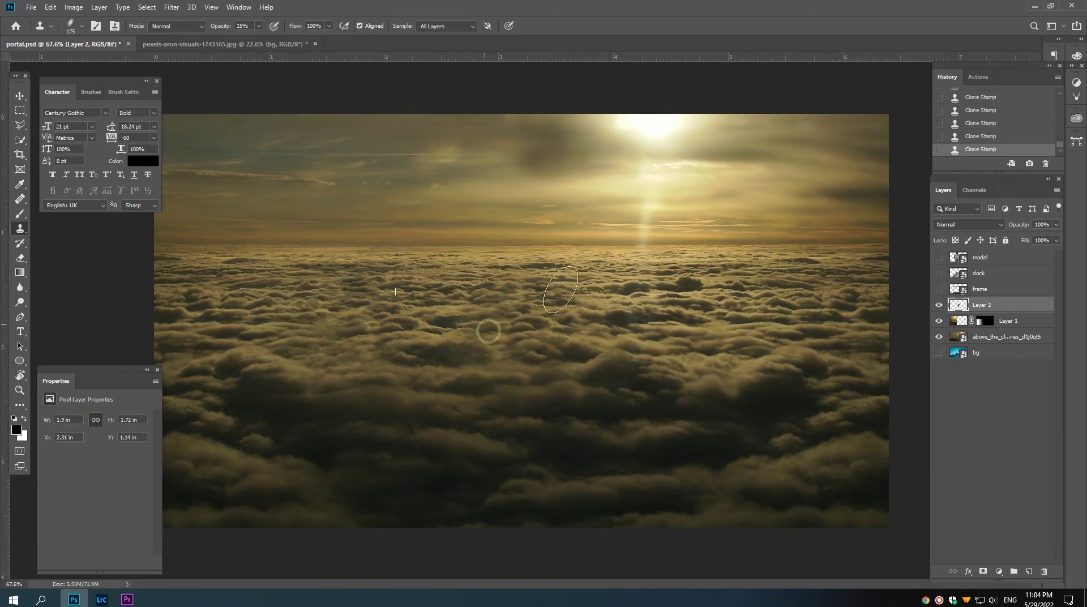
{"action": "left_click", "coordinate": [939, 306]}
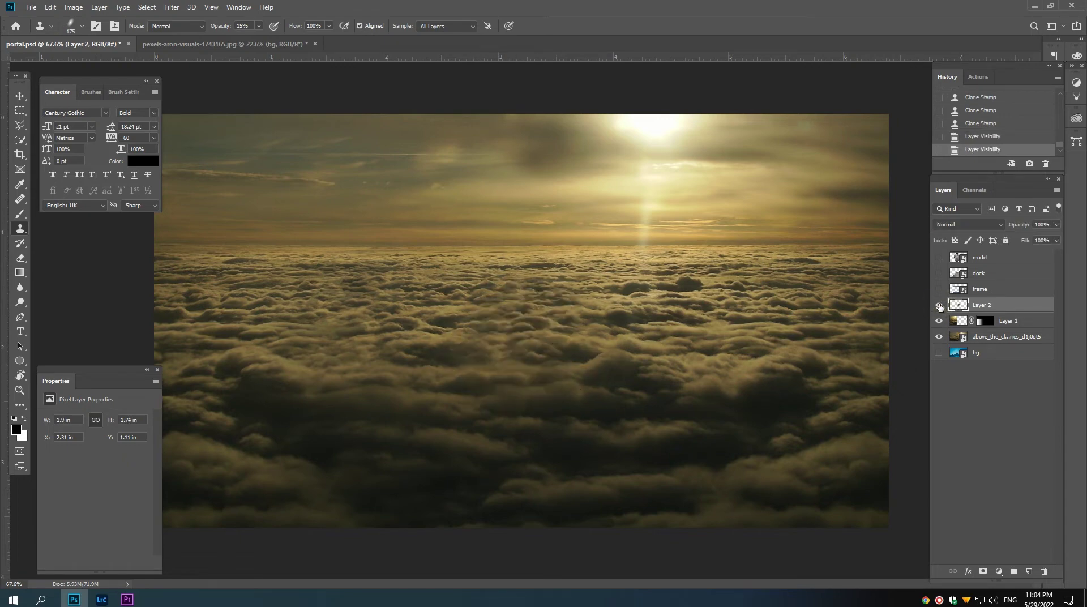
{"action": "scroll", "coordinate": [553, 351], "scroll_direction": "down", "scroll_amount": 4}
Step: Convert Layer 2, Layer 1 and the clouds photo into one smart object named 'clouds'
{"action": "key", "text": "v"}
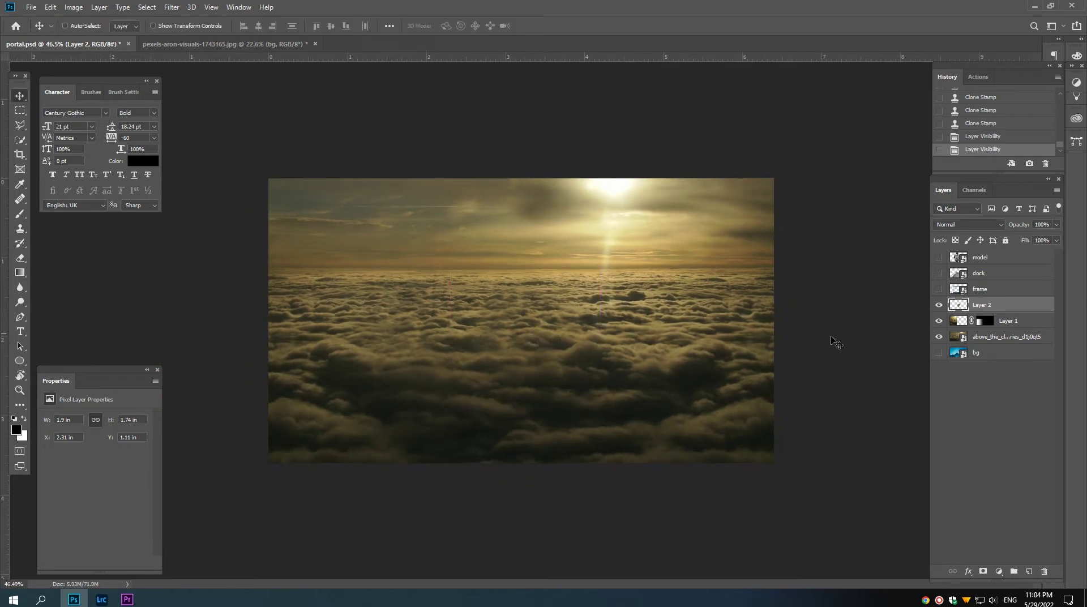
{"action": "left_click", "coordinate": [938, 321]}
{"action": "left_click", "coordinate": [939, 323]}
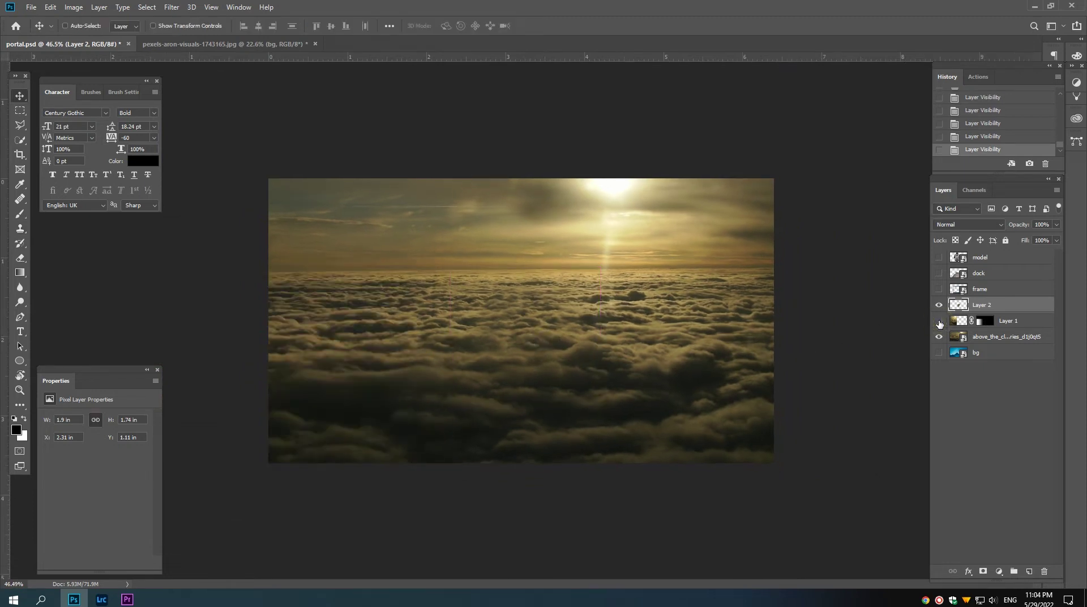
{"action": "scroll", "coordinate": [528, 318], "scroll_direction": "down", "scroll_amount": 1}
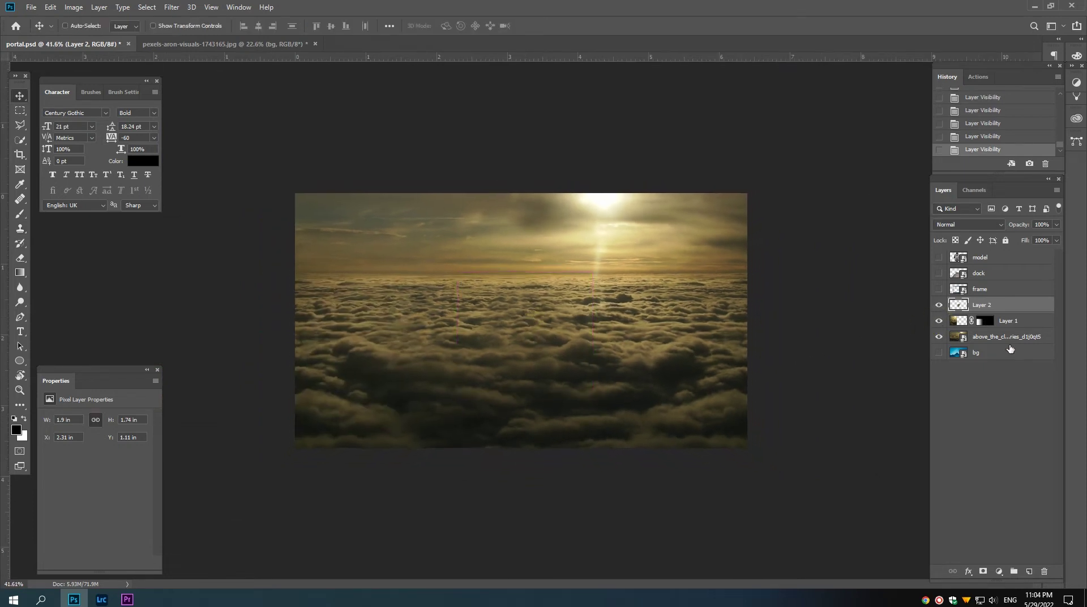
{"action": "left_click", "coordinate": [1007, 338]}
{"action": "left_click", "coordinate": [1007, 305], "text": "shift"}
{"action": "right_click", "coordinate": [1010, 317]}
{"action": "left_click", "coordinate": [901, 274]}
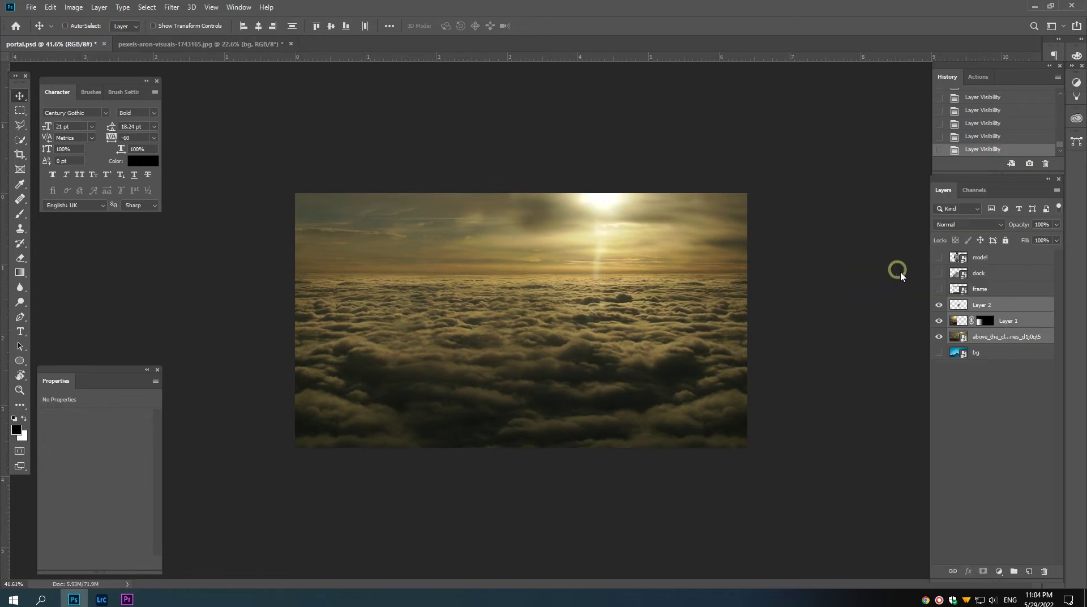
{"action": "double_click", "coordinate": [995, 307]}
{"action": "type", "text": "clouds"}
{"action": "key", "text": "Return"}
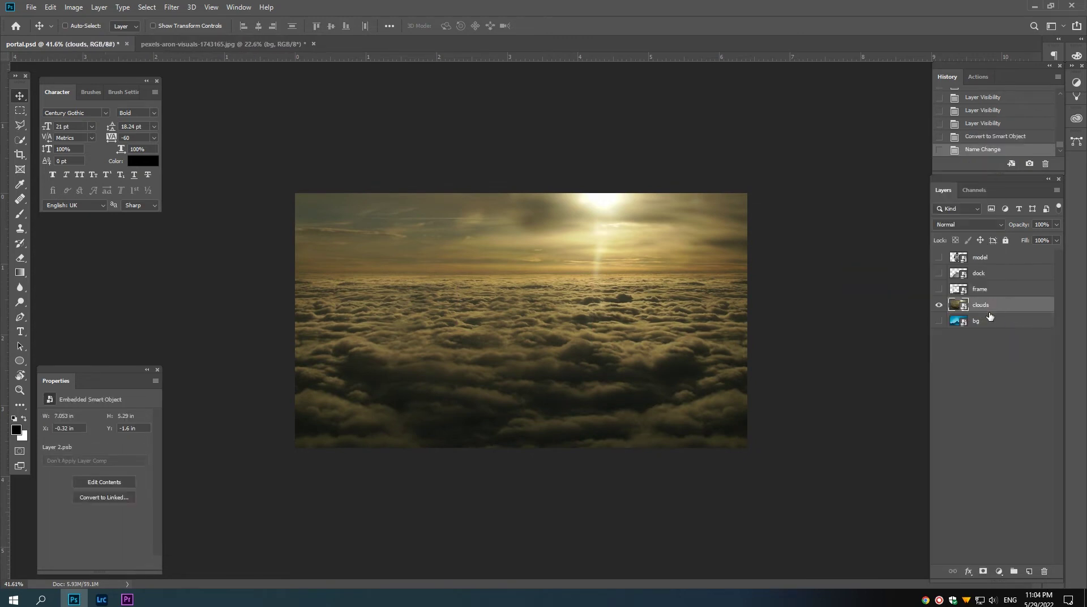
Step: Add a layer mask to clouds and gradient-fade its sky region to transparent
{"action": "left_click", "coordinate": [983, 572]}
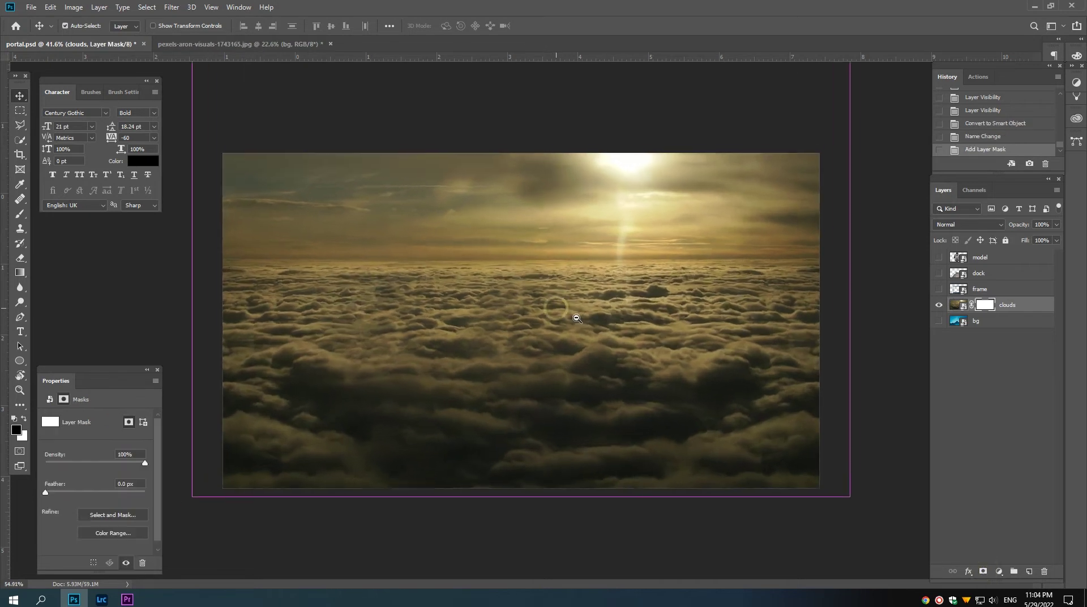
{"action": "left_click", "coordinate": [19, 272]}
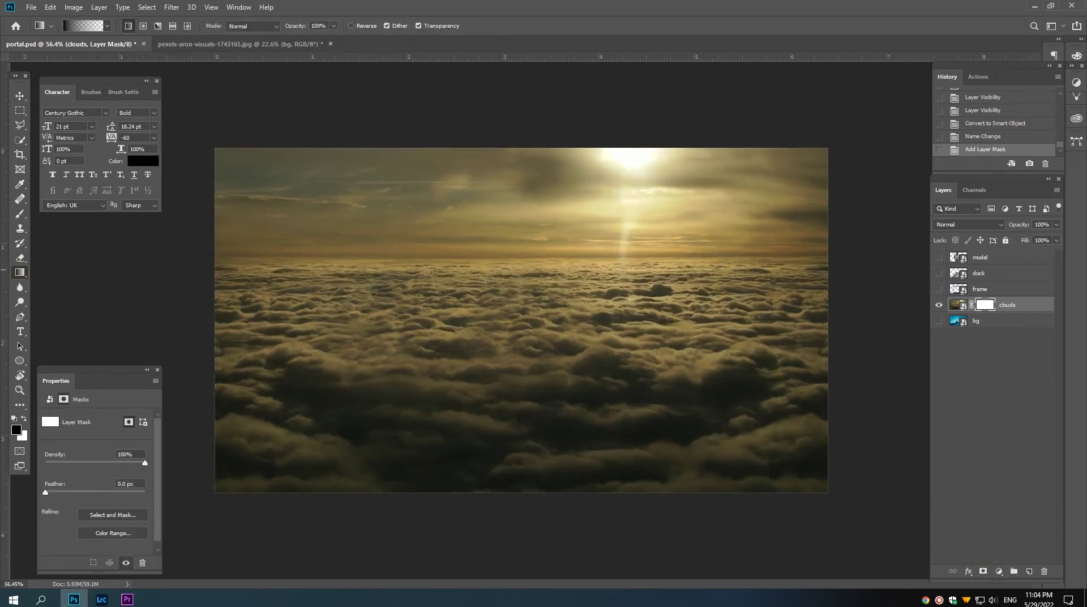
{"action": "left_click_drag", "start_coordinate": [507, 276], "coordinate": [507, 275]}
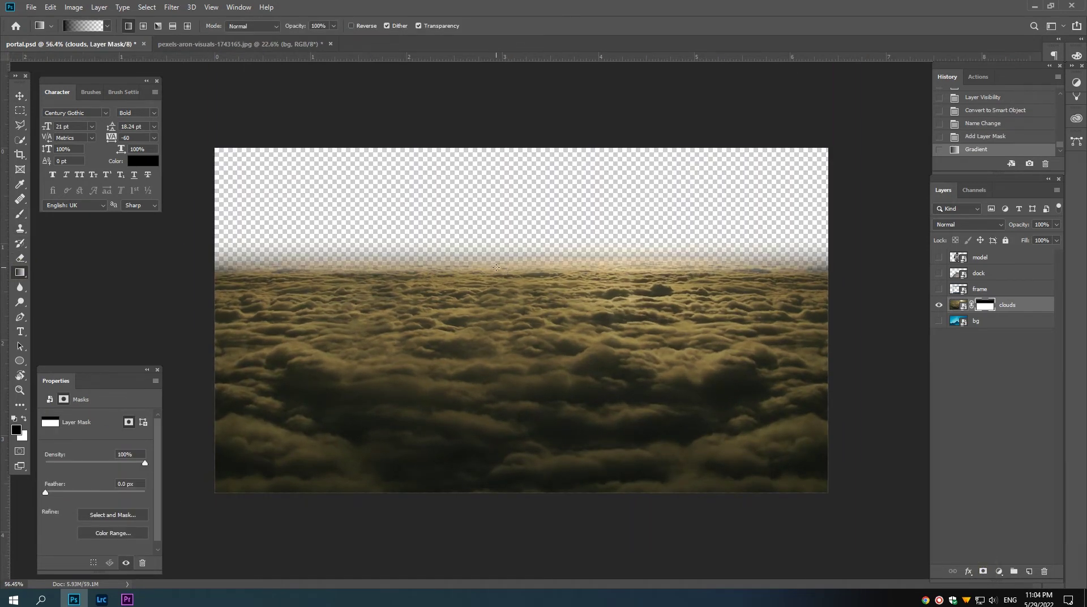
{"action": "key", "text": "v"}
{"action": "key", "text": "ctrl+minus"}
Step: Show and select the bg layer and move it up so the mountain appears
{"action": "left_click", "coordinate": [982, 322]}
{"action": "left_click", "coordinate": [939, 321]}
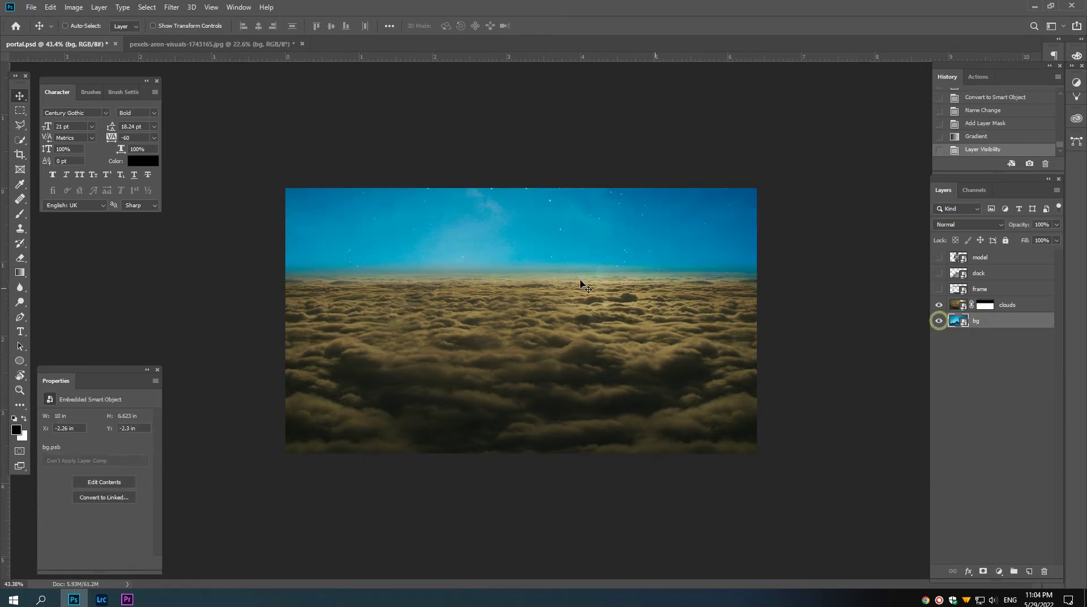
{"action": "mouse_move", "coordinate": [566, 351]}
{"action": "left_mouse_down"}
{"action": "mouse_move", "coordinate": [561, 261]}
{"action": "mouse_move", "coordinate": [523, 283]}
{"action": "left_mouse_up"}
{"action": "key", "text": "ctrl+minus"}
Step: Shrink and squash bg so the mountain peak sits on the cloud horizon
{"action": "key", "text": "ctrl+t"}
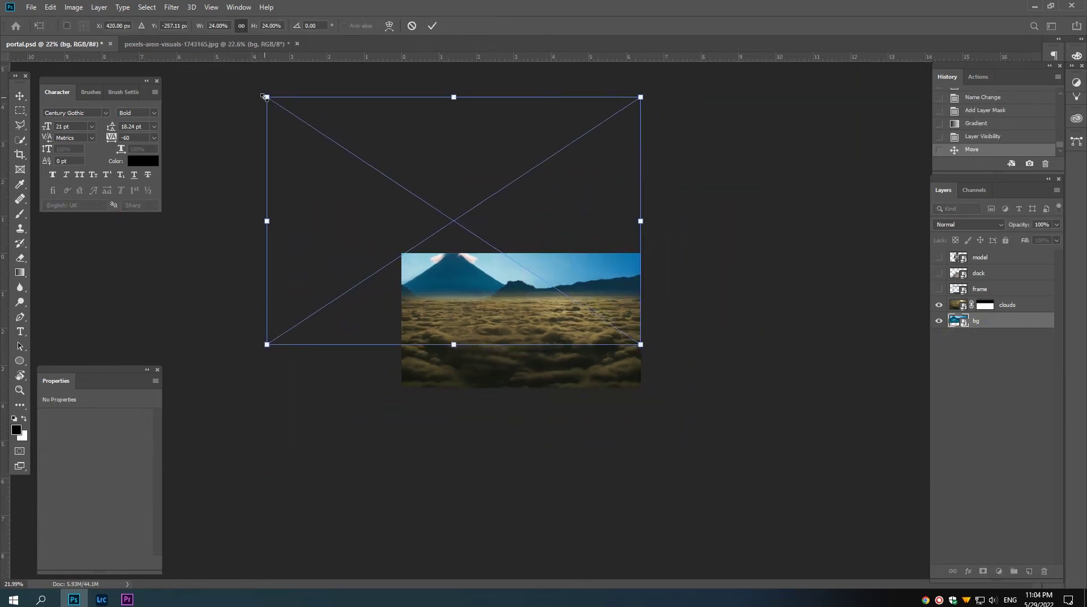
{"action": "left_click_drag", "start_coordinate": [264, 97], "coordinate": [399, 182]}
{"action": "scroll", "coordinate": [490, 274], "scroll_direction": "up", "scroll_amount": 2}
{"action": "left_click_drag", "start_coordinate": [491, 262], "coordinate": [488, 269]}
{"action": "scroll", "coordinate": [492, 274], "scroll_direction": "down", "scroll_amount": 2}
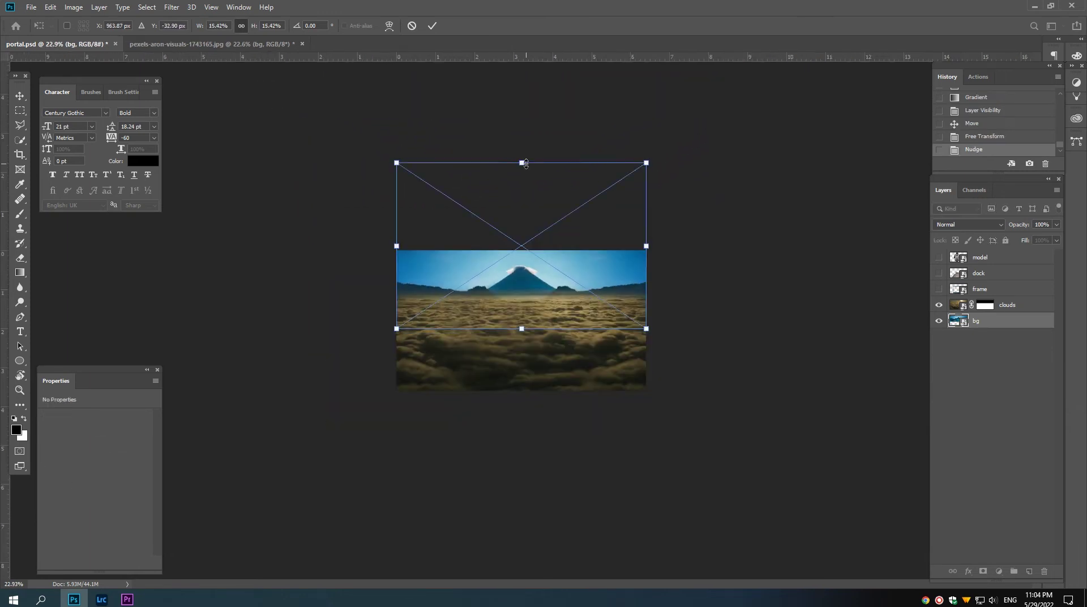
{"action": "left_click_drag", "start_coordinate": [526, 164], "coordinate": [522, 213]}
{"action": "left_click_drag", "start_coordinate": [521, 271], "coordinate": [522, 263]}
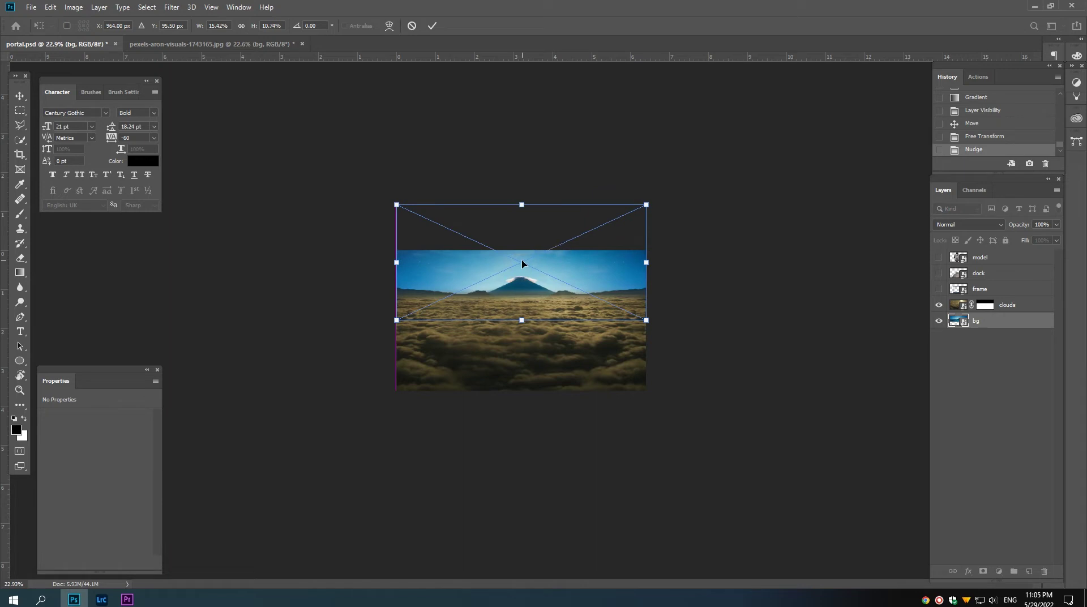
{"action": "key", "text": "Return"}
Step: Open the clouds smart object's contents, dismissing the missing colour profile warning
{"action": "scroll", "coordinate": [527, 300], "scroll_direction": "up", "scroll_amount": 3}
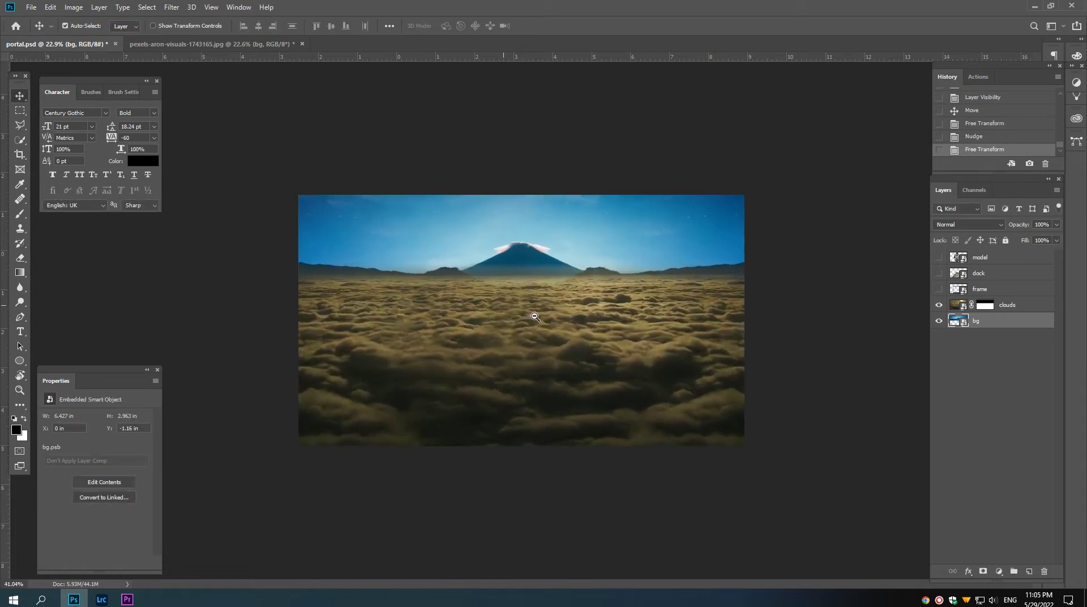
{"action": "scroll", "coordinate": [535, 316], "scroll_direction": "down", "scroll_amount": 1}
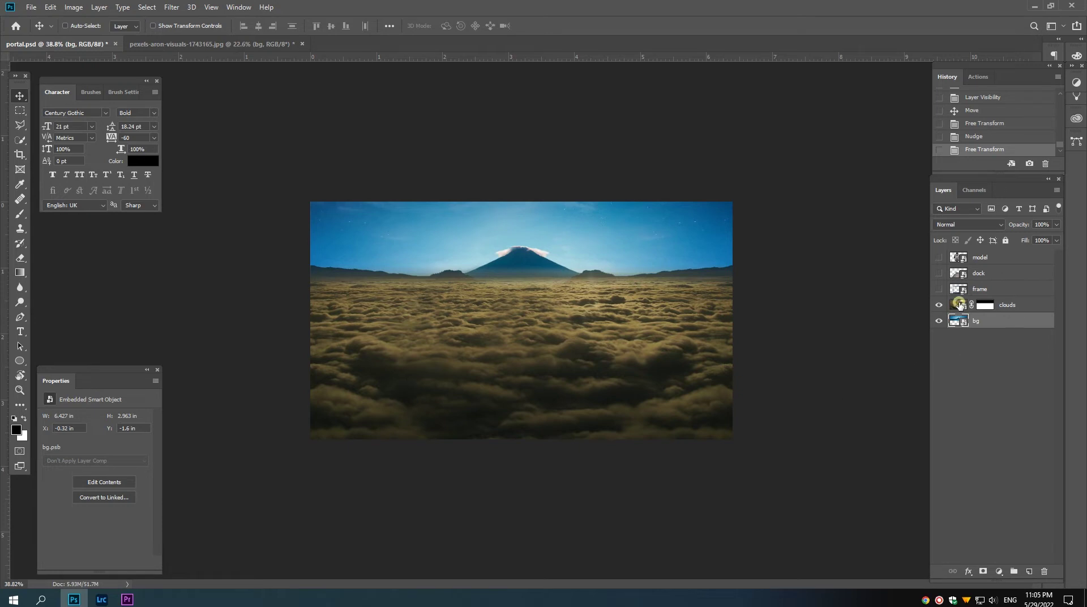
{"action": "double_click", "coordinate": [959, 304]}
{"action": "left_click", "coordinate": [610, 261]}
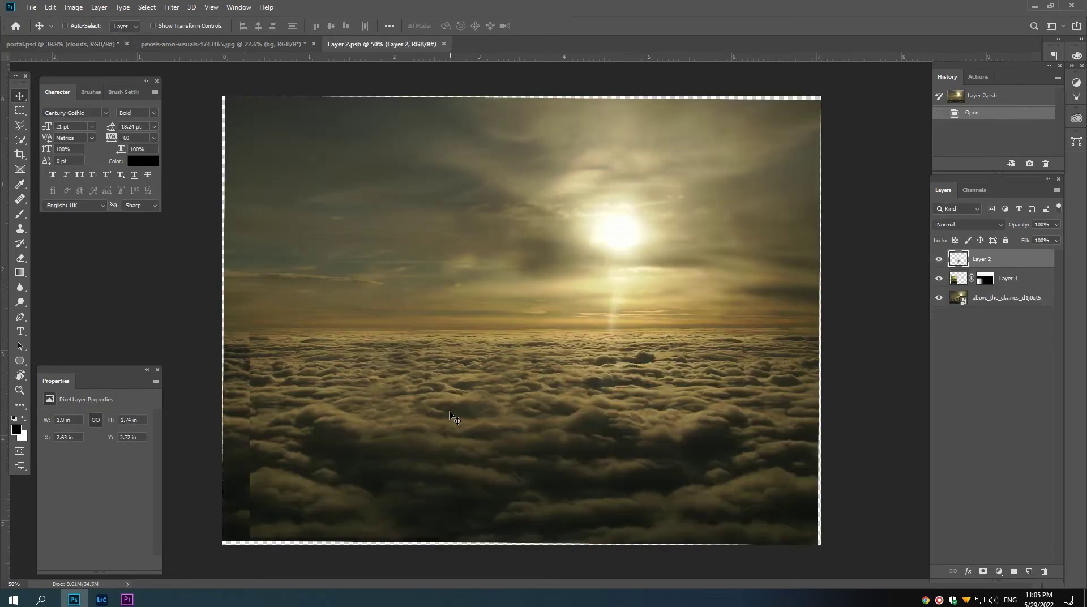
Step: Brush black at 50% opacity on Layer 1's mask over the lower-left clouds
{"action": "left_click", "coordinate": [984, 278]}
{"action": "scroll", "coordinate": [521, 318], "scroll_direction": "down", "scroll_amount": 1}
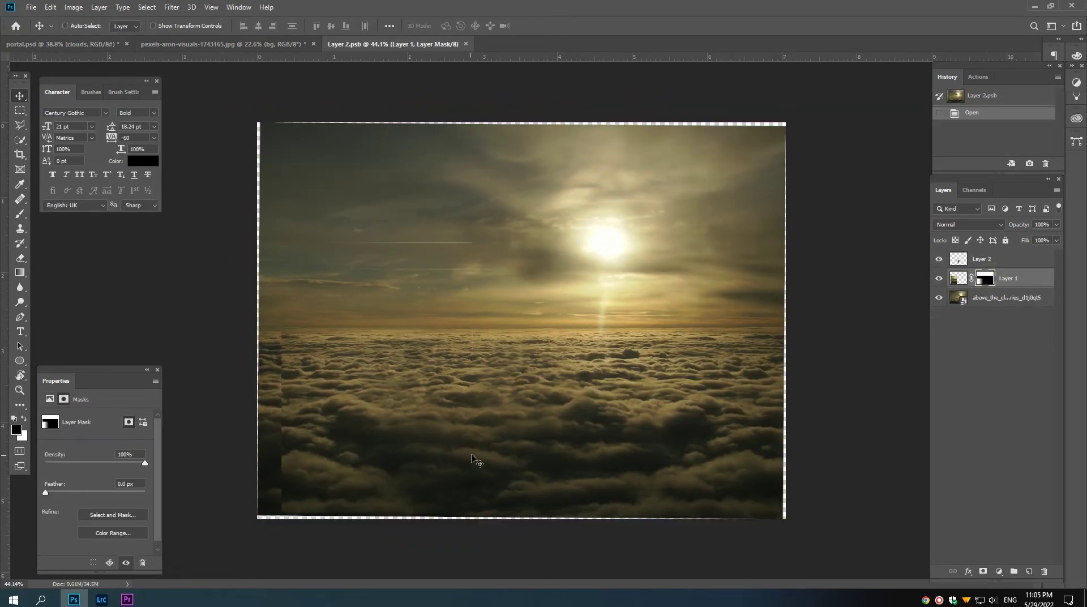
{"action": "left_click", "coordinate": [19, 217]}
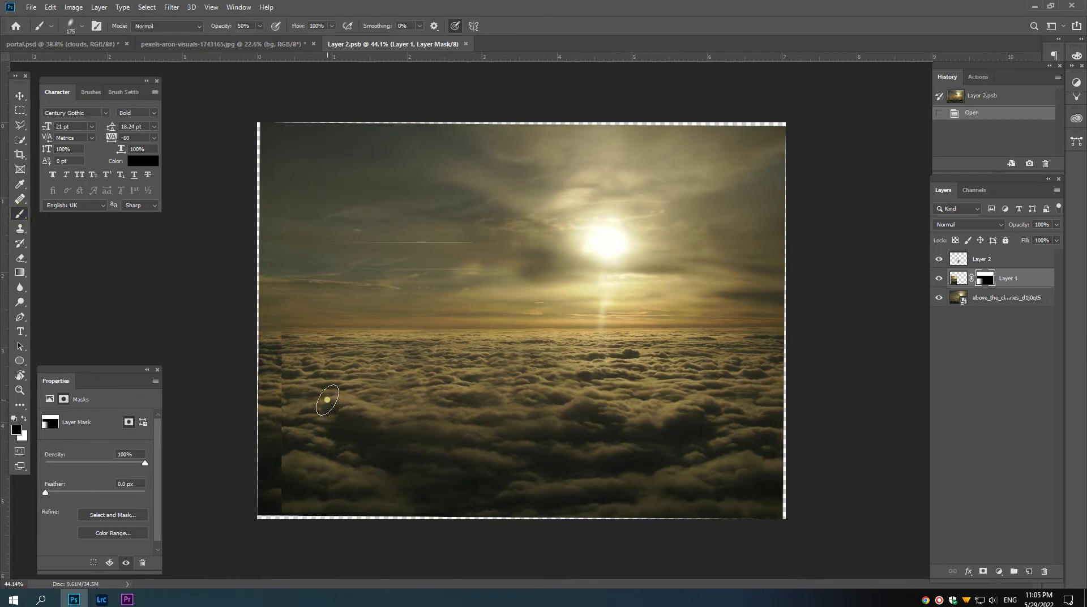
{"action": "left_click", "coordinate": [323, 395]}
{"action": "left_click", "coordinate": [330, 398]}
{"action": "key", "text": "bracketright"}
{"action": "key", "text": "bracketright"}
{"action": "left_click", "coordinate": [362, 430]}
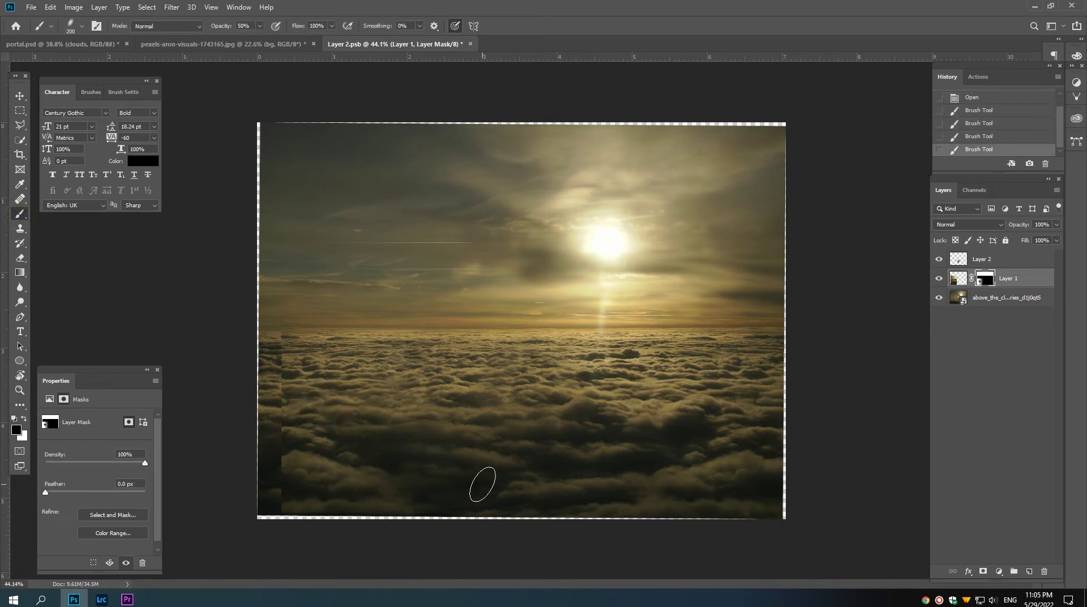
{"action": "left_click", "coordinate": [357, 444]}
Step: Save and close the smart object, returning to the portal composite
{"action": "key", "text": "ctrl+s"}
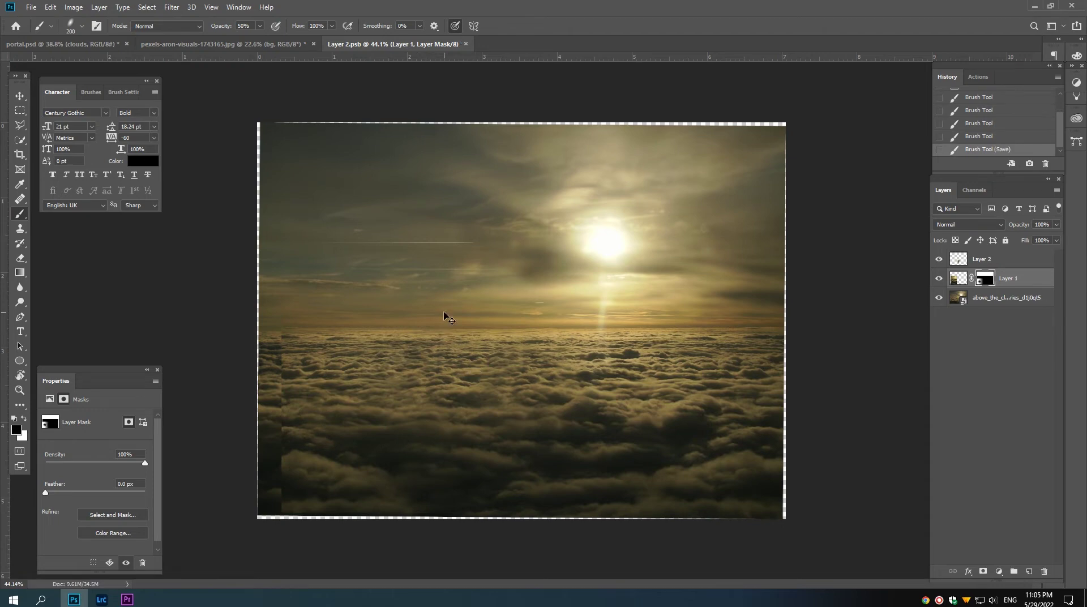
{"action": "key", "text": "ctrl+w"}
{"action": "left_click", "coordinate": [503, 353]}
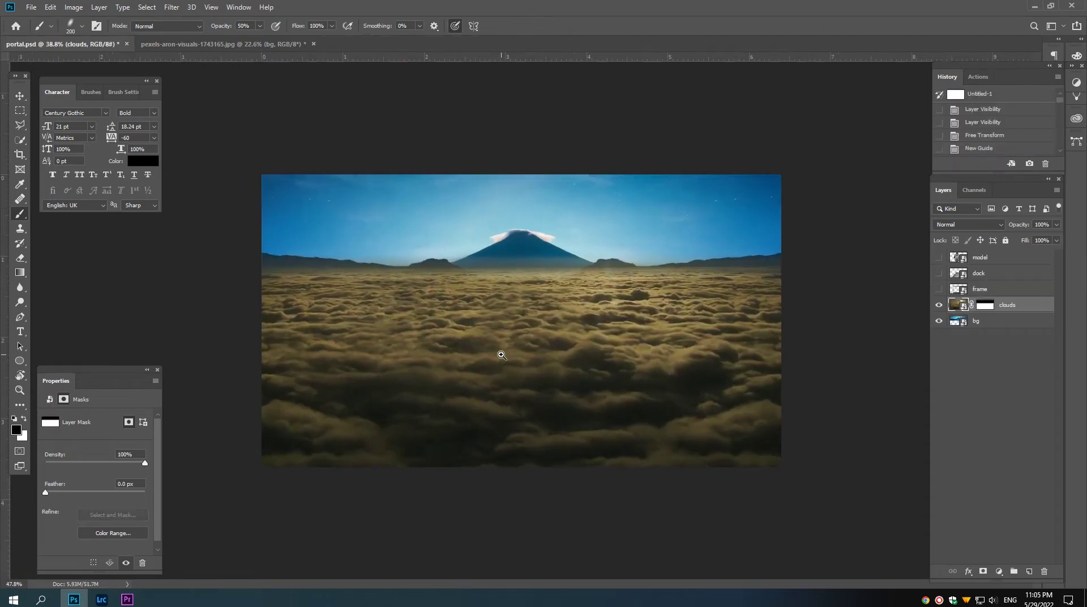
Step: Clip Black & White and Levels adjustments to the clouds, black point 25, white point lowered
{"action": "left_click", "coordinate": [996, 573]}
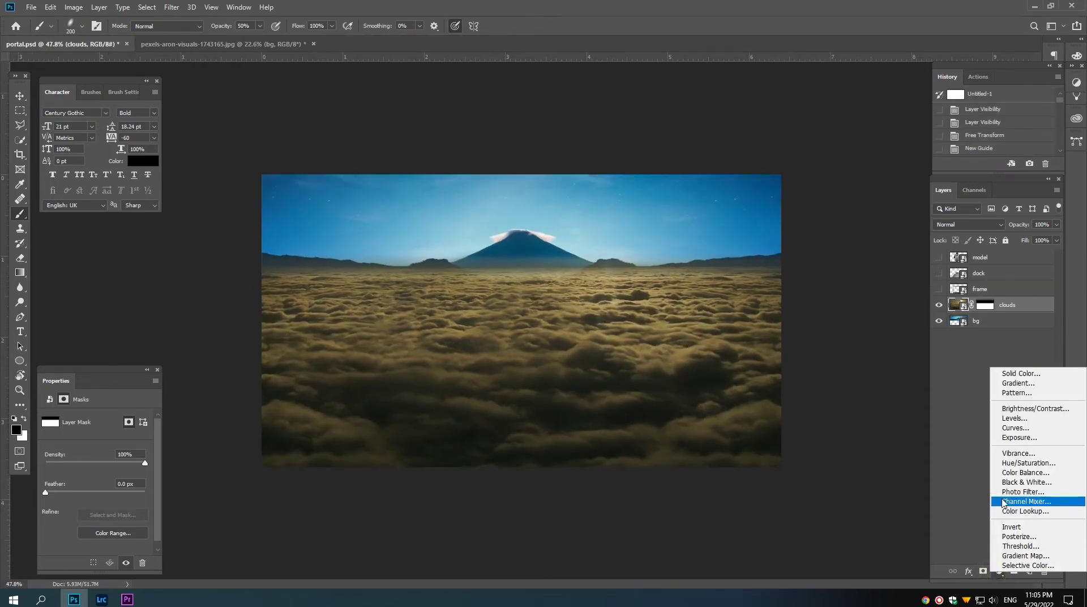
{"action": "left_click", "coordinate": [1006, 484]}
{"action": "left_click", "coordinate": [76, 564]}
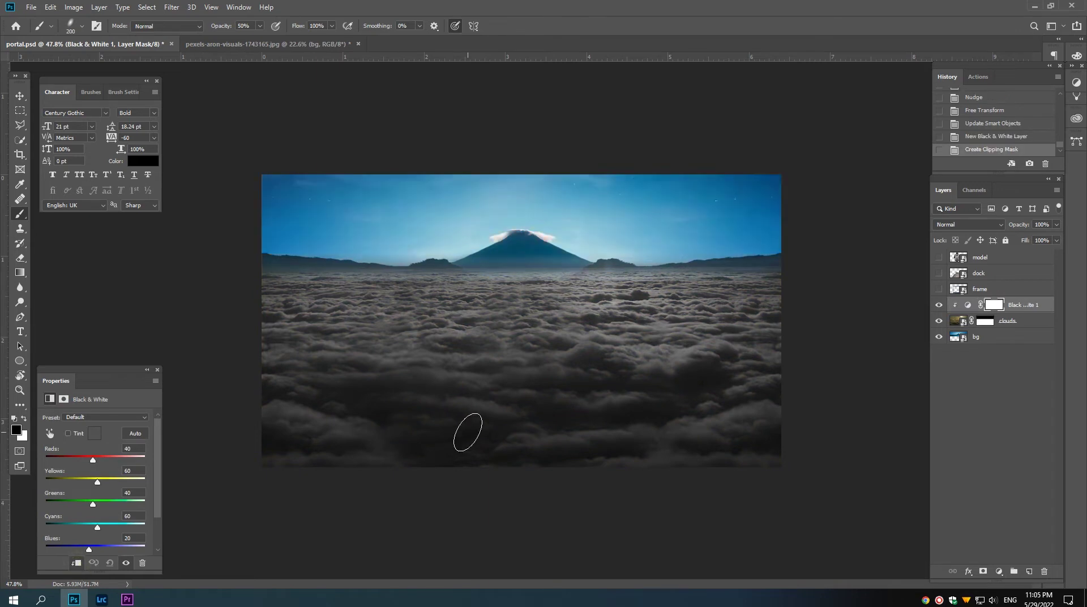
{"action": "left_click", "coordinate": [988, 567]}
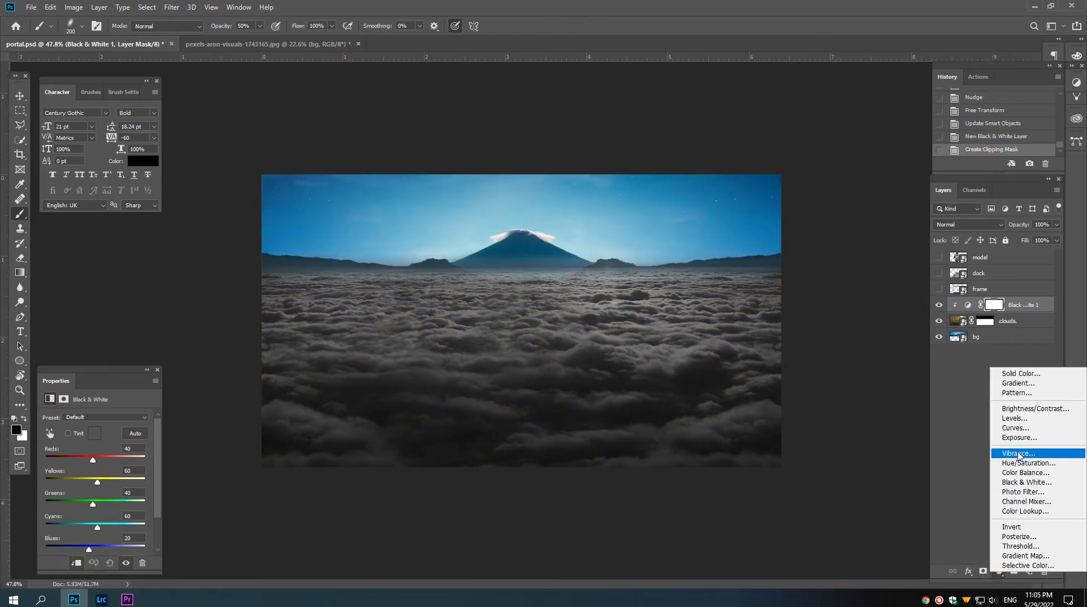
{"action": "left_click", "coordinate": [1012, 422]}
{"action": "left_click", "coordinate": [76, 564]}
{"action": "left_click_drag", "start_coordinate": [61, 499], "coordinate": [69, 499]}
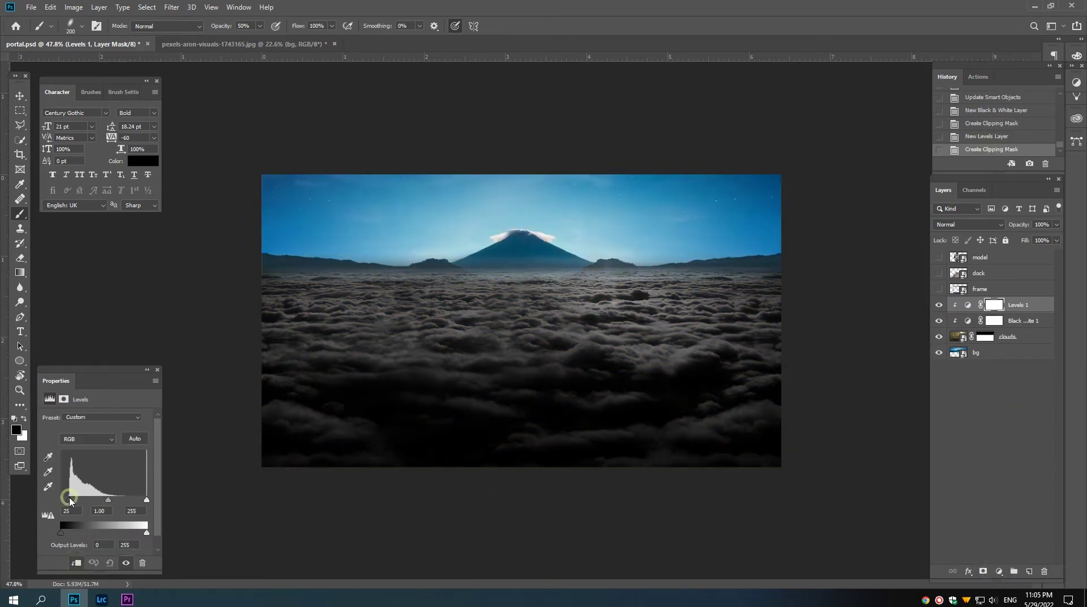
{"action": "left_click_drag", "start_coordinate": [146, 499], "coordinate": [136, 502]}
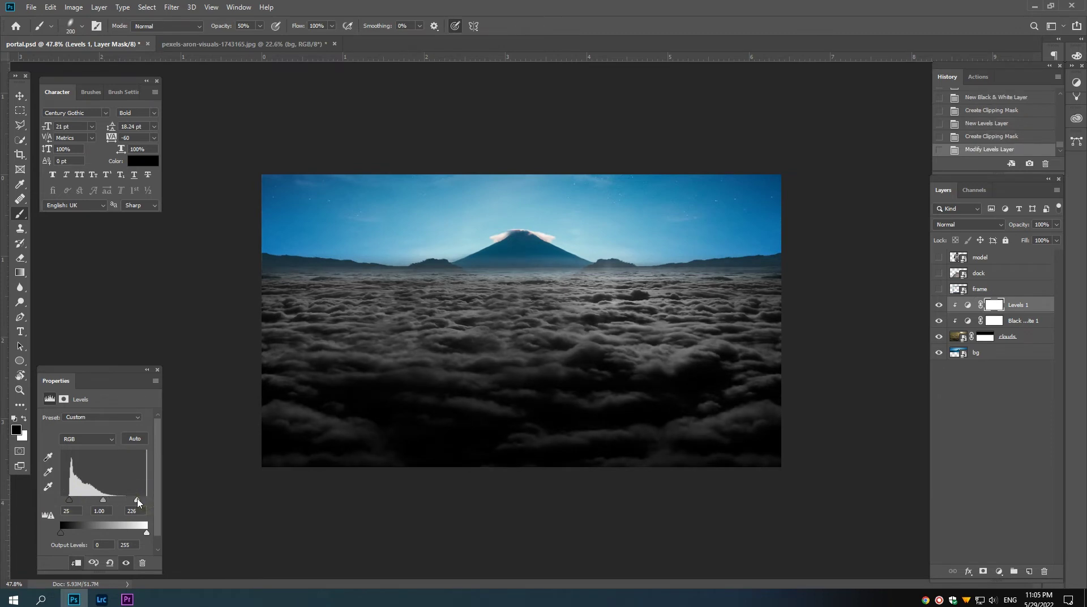
Step: Clip a colorized Hue/Saturation to the clouds: Hue 205, Saturation 30, Lightness -7
{"action": "left_click", "coordinate": [999, 572]}
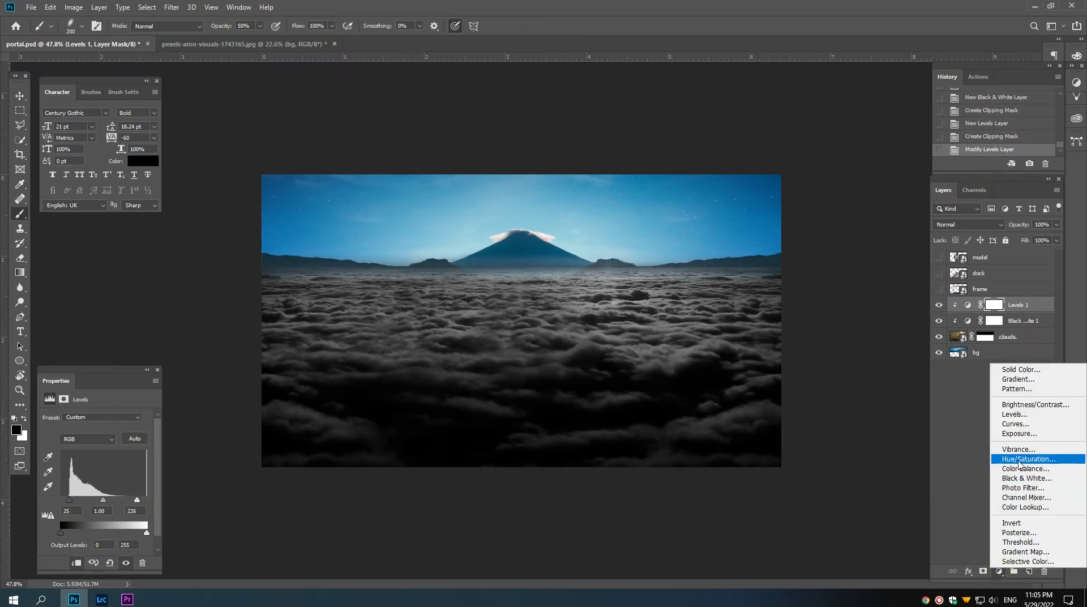
{"action": "left_click", "coordinate": [1011, 462]}
{"action": "left_click", "coordinate": [75, 564]}
{"action": "left_click", "coordinate": [102, 520]}
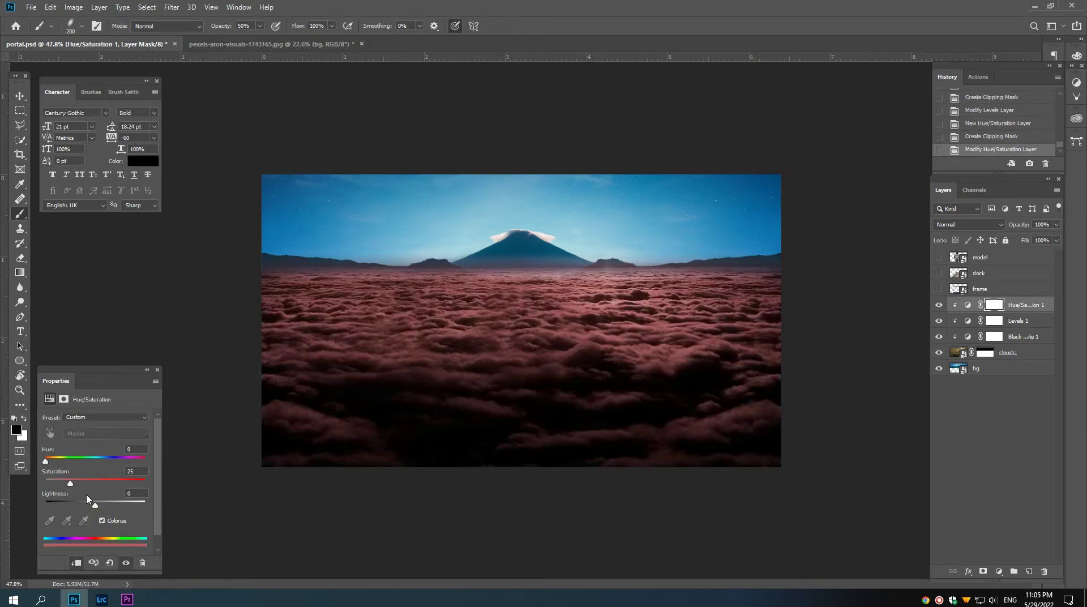
{"action": "left_click", "coordinate": [105, 458]}
{"action": "left_click_drag", "start_coordinate": [92, 506], "coordinate": [90, 506]}
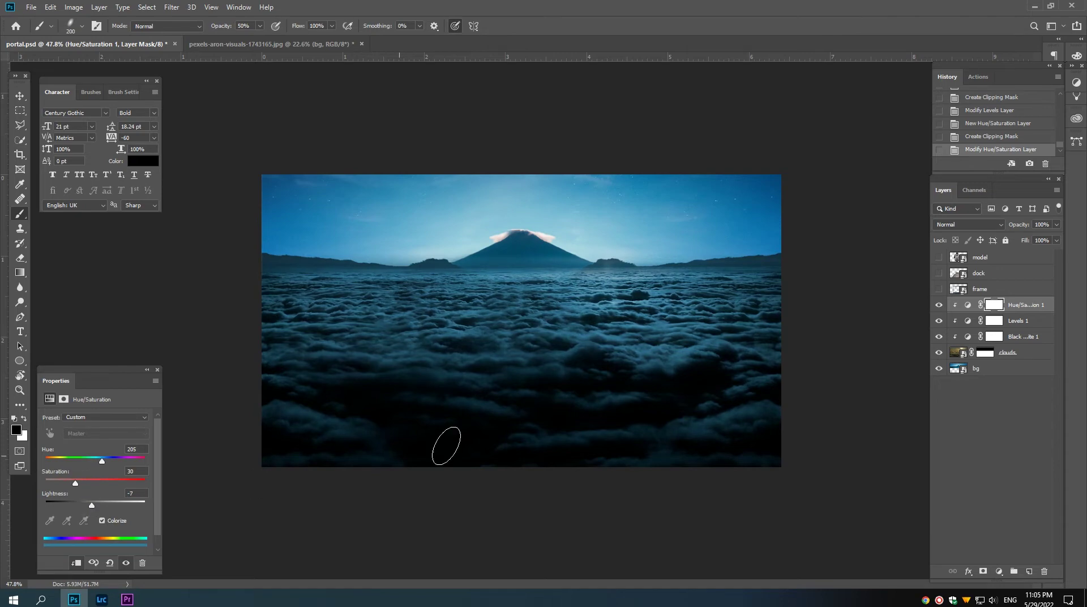
{"action": "left_click", "coordinate": [984, 353]}
Step: Paint the clouds mask with a faint small brush to blend clouds into the mountain base
{"action": "mouse_move", "coordinate": [513, 262]}
{"action": "left_mouse_down"}
{"action": "mouse_move", "coordinate": [542, 274]}
{"action": "mouse_move", "coordinate": [495, 291]}
{"action": "left_mouse_up"}
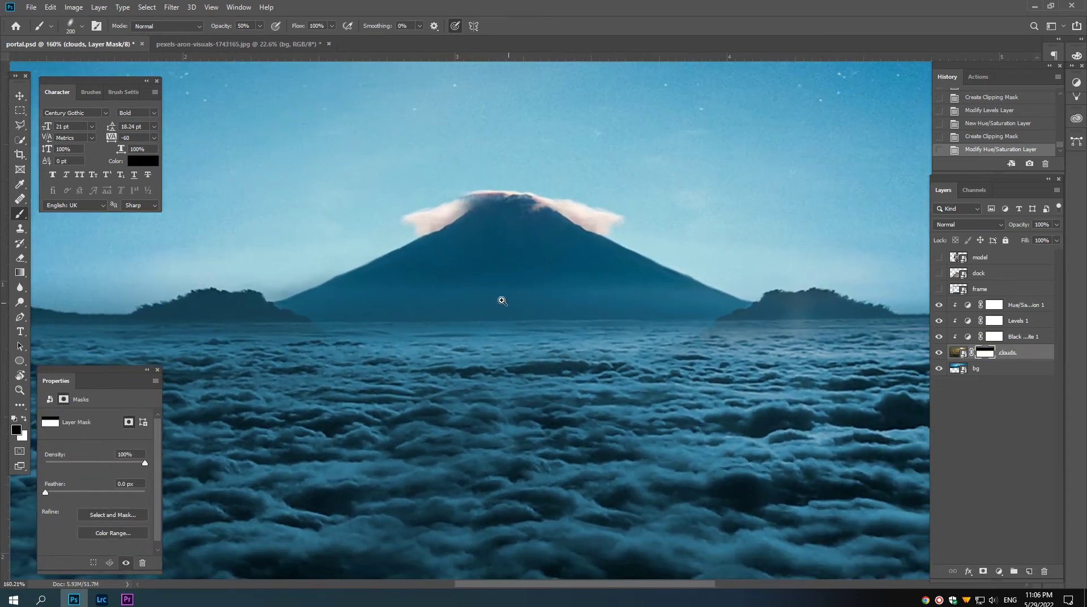
{"action": "left_click_drag", "start_coordinate": [224, 25], "coordinate": [217, 27]}
{"action": "left_click_drag", "start_coordinate": [318, 311], "coordinate": [345, 315]}
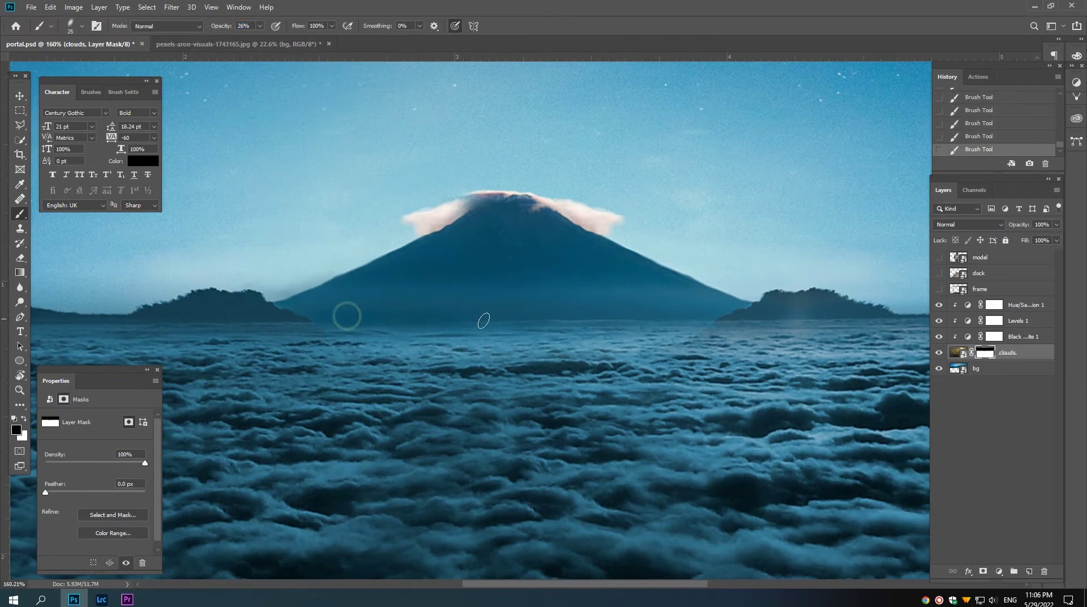
{"action": "left_click_drag", "start_coordinate": [477, 316], "coordinate": [684, 317]}
{"action": "left_click_drag", "start_coordinate": [411, 322], "coordinate": [528, 318]}
{"action": "mouse_move", "coordinate": [532, 316]}
{"action": "left_mouse_down"}
{"action": "mouse_move", "coordinate": [645, 318]}
{"action": "mouse_move", "coordinate": [557, 303]}
{"action": "mouse_move", "coordinate": [477, 332]}
{"action": "left_mouse_up"}
{"action": "key", "text": "bracketright"}
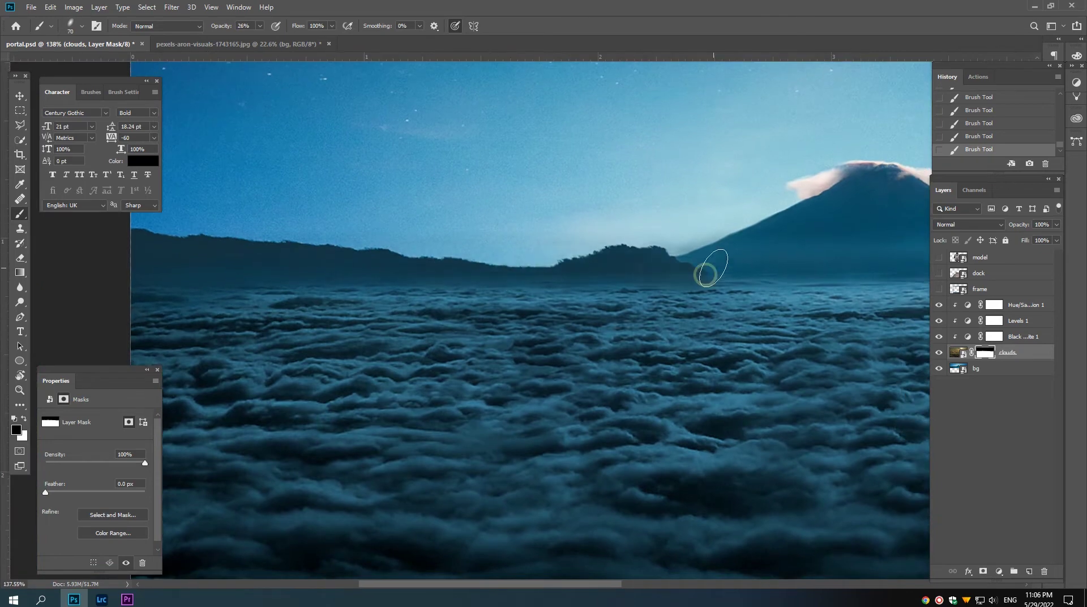
{"action": "scroll", "coordinate": [708, 269], "scroll_direction": "down", "scroll_amount": 5}
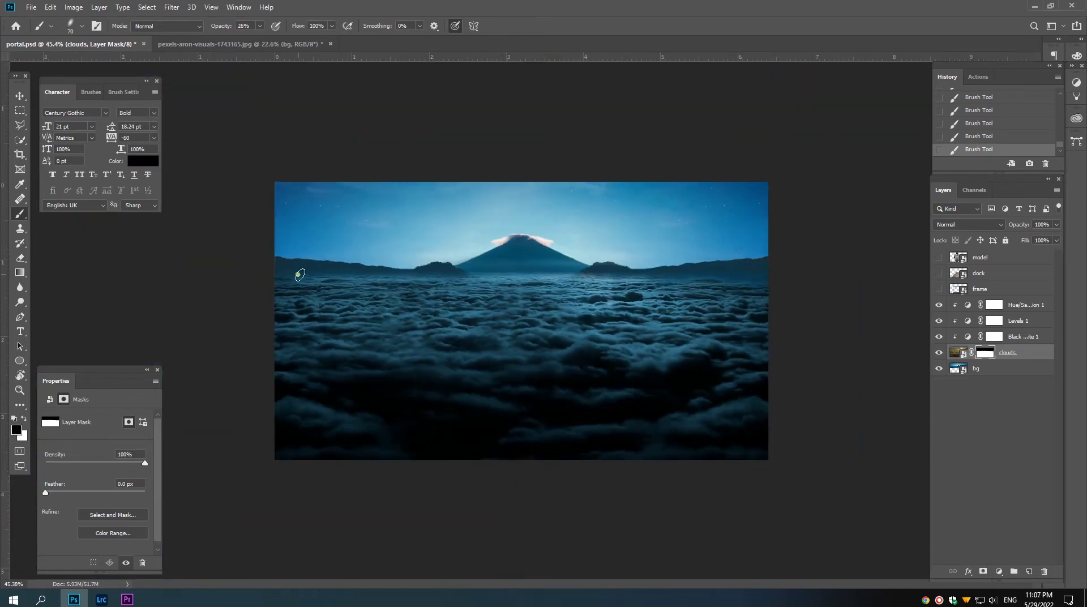
{"action": "scroll", "coordinate": [289, 280], "scroll_direction": "down", "scroll_amount": 2}
{"action": "scroll", "coordinate": [284, 282], "scroll_direction": "up", "scroll_amount": 2}
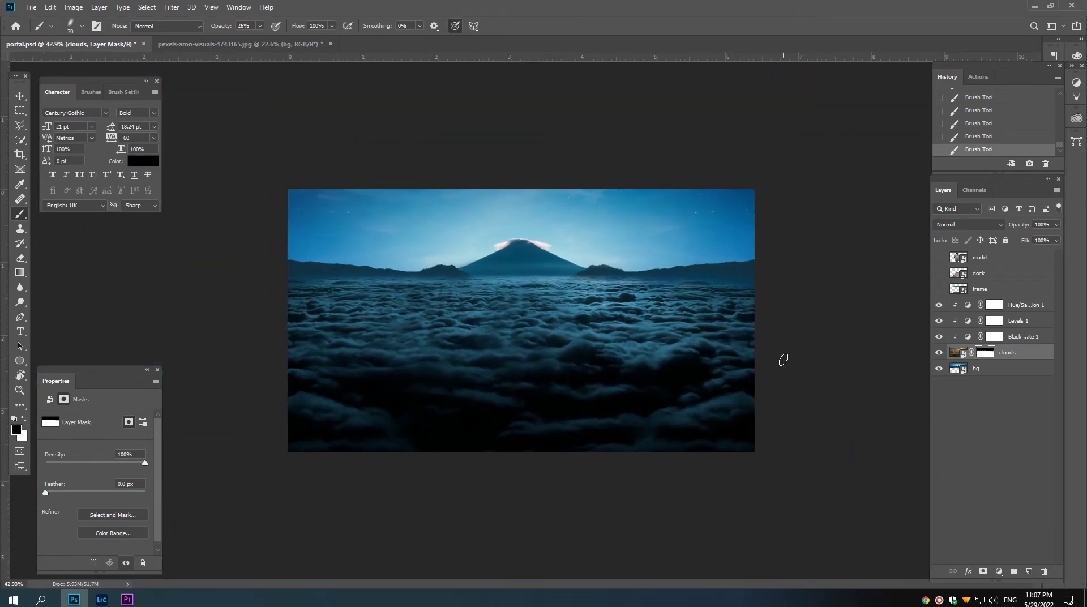
Step: On a new layer, brush a 9% opacity sampled sky-blue haze over the horizon
{"action": "left_click", "coordinate": [1029, 571]}
{"action": "scroll", "coordinate": [753, 317], "scroll_direction": "up", "scroll_amount": 3}
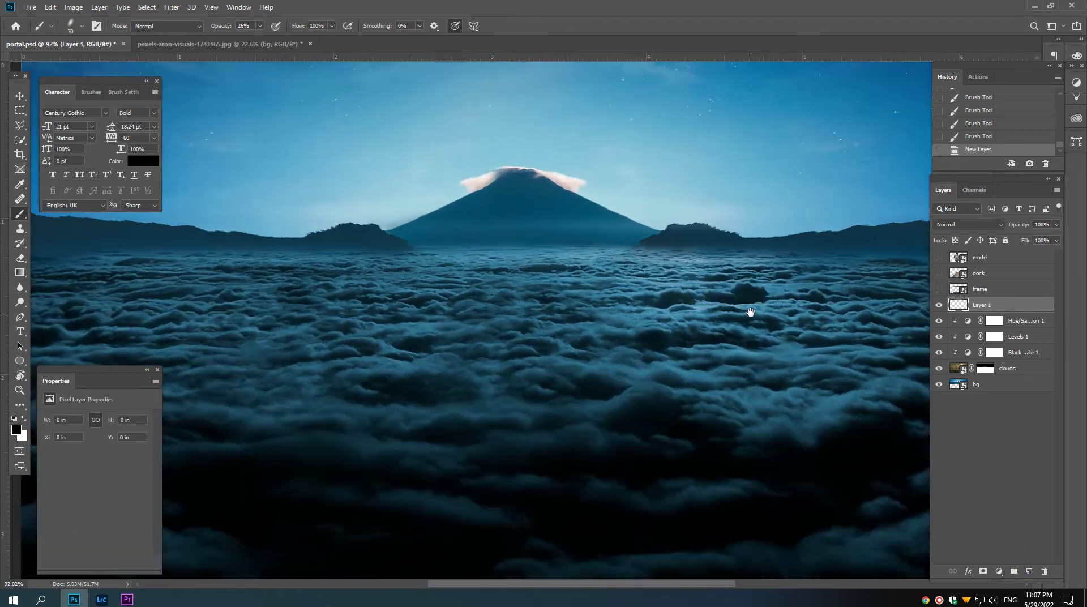
{"action": "left_click", "coordinate": [801, 285], "text": "alt"}
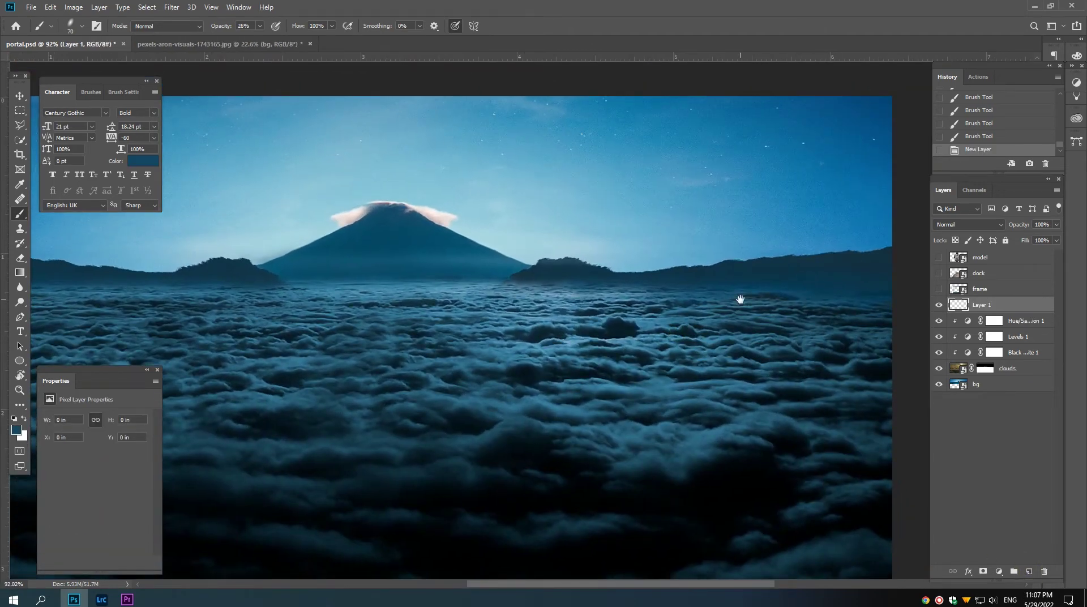
{"action": "scroll", "coordinate": [740, 296], "scroll_direction": "down", "scroll_amount": 2}
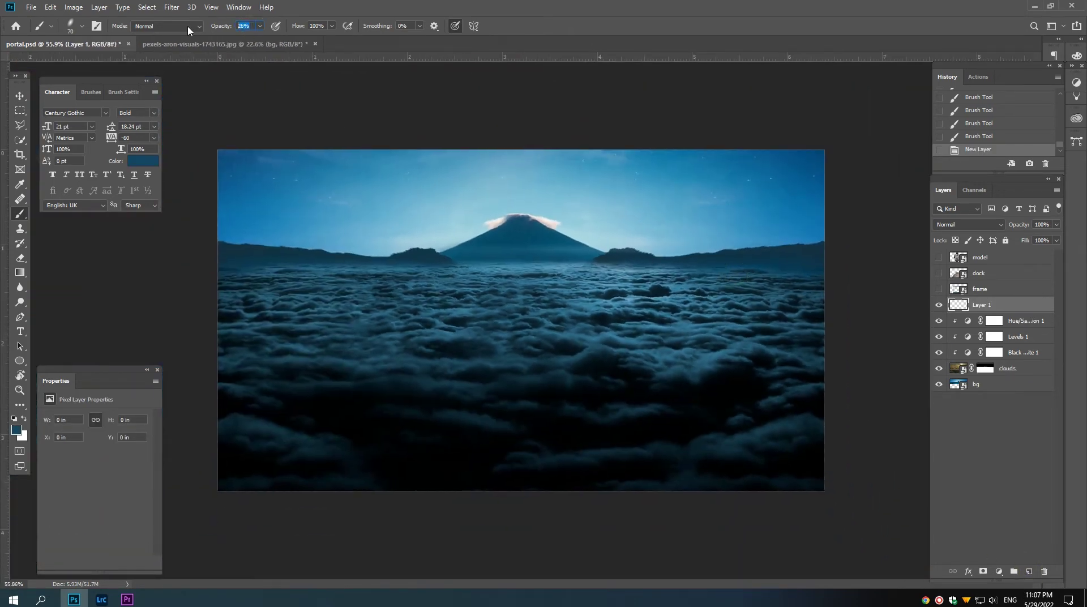
{"action": "type", "text": "9"}
{"action": "scroll", "coordinate": [453, 257], "scroll_direction": "down", "scroll_amount": 1}
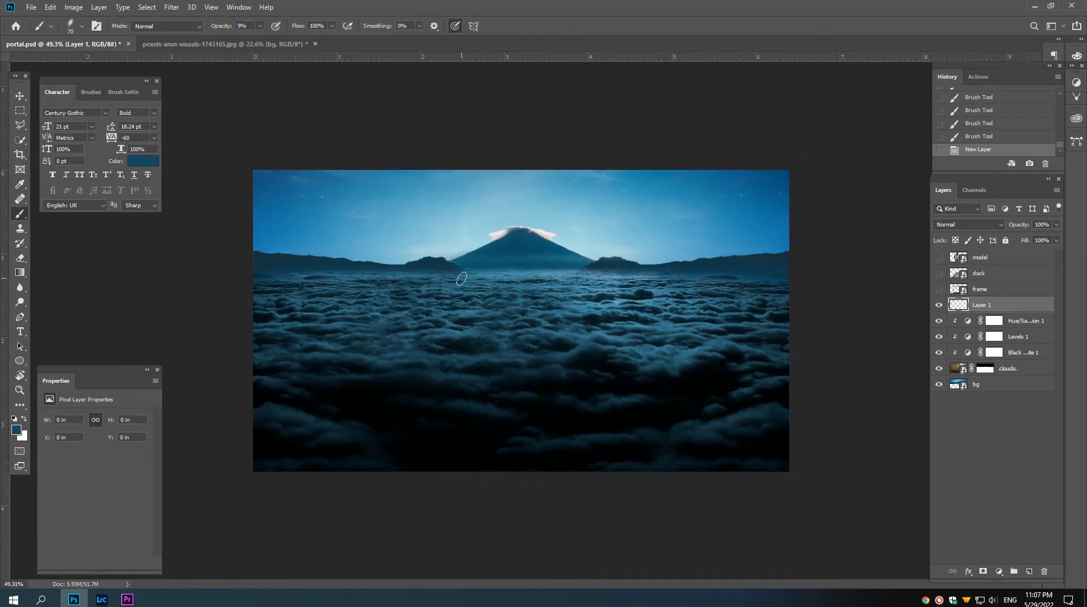
{"action": "key", "text": "bracketright"}
{"action": "key", "text": "bracketright"}
{"action": "key", "text": "bracketright"}
{"action": "left_click_drag", "start_coordinate": [253, 266], "coordinate": [752, 294]}
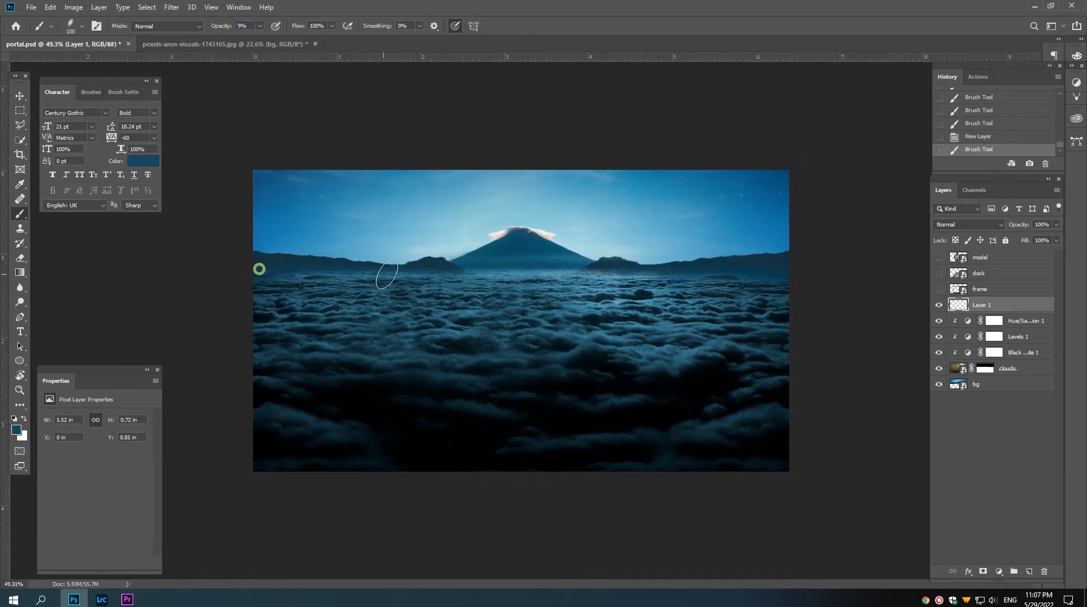
{"action": "key", "text": "bracketright"}
{"action": "key", "text": "bracketright"}
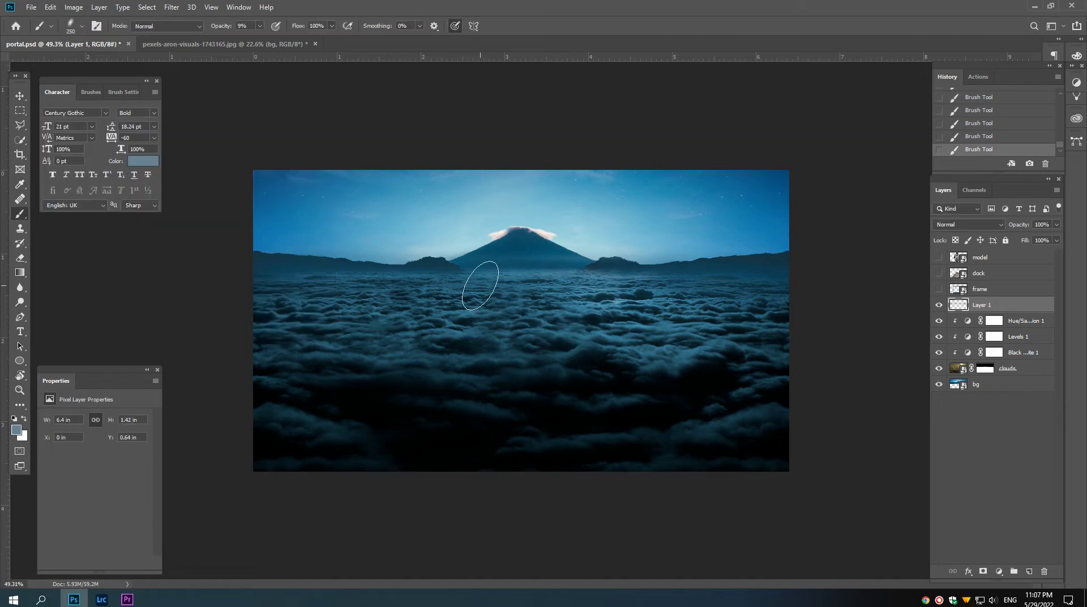
{"action": "scroll", "coordinate": [529, 289], "scroll_direction": "up", "scroll_amount": 1}
{"action": "scroll", "coordinate": [530, 289], "scroll_direction": "down", "scroll_amount": 1}
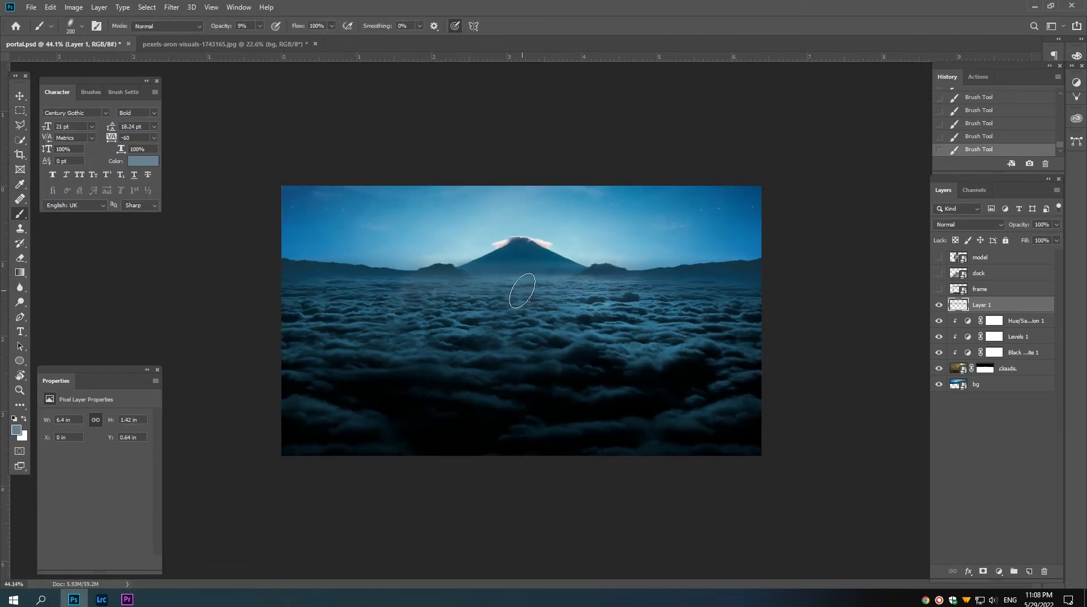
{"action": "key", "text": "v"}
{"action": "scroll", "coordinate": [526, 293], "scroll_direction": "up", "scroll_amount": 1}
{"action": "scroll", "coordinate": [526, 292], "scroll_direction": "down", "scroll_amount": 1}
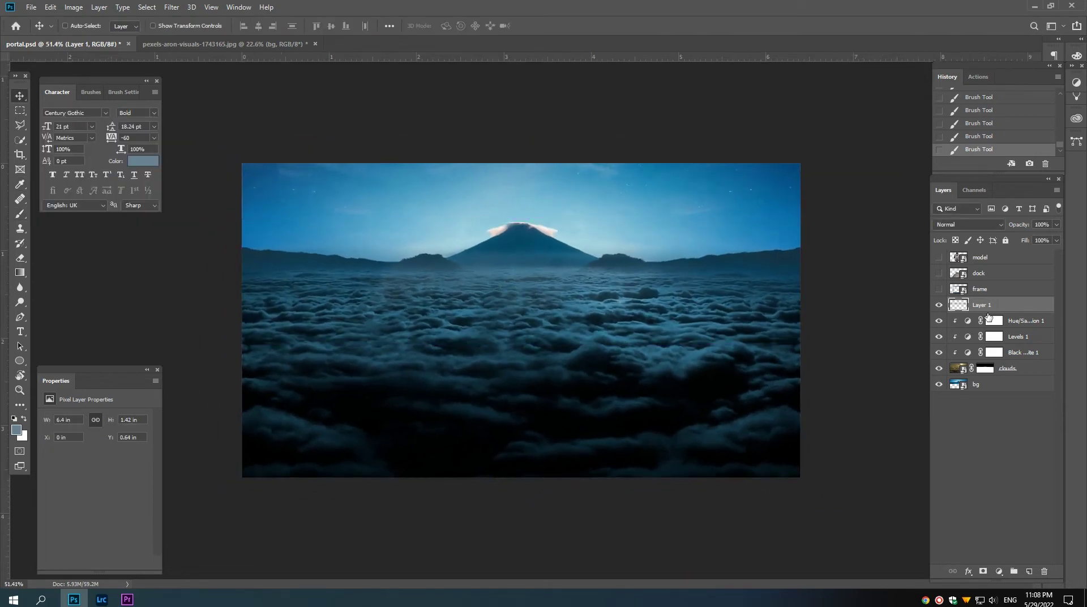
Step: Convert the haze layer through bg into one smart object named 'bg'
{"action": "left_click", "coordinate": [984, 386]}
{"action": "left_click", "coordinate": [999, 305], "text": "shift"}
{"action": "right_click", "coordinate": [979, 305]}
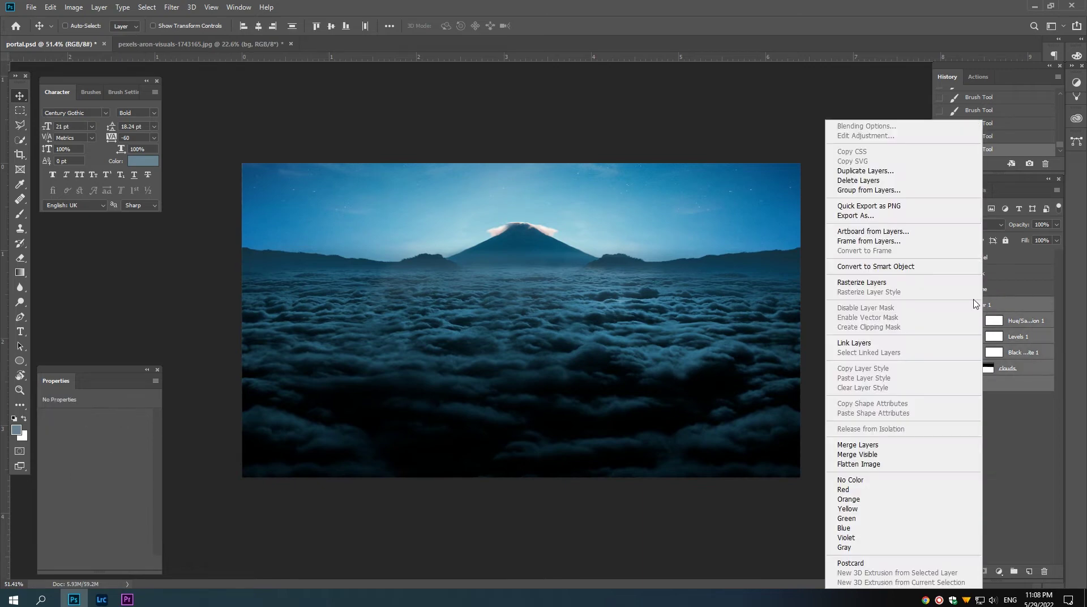
{"action": "left_click", "coordinate": [906, 283]}
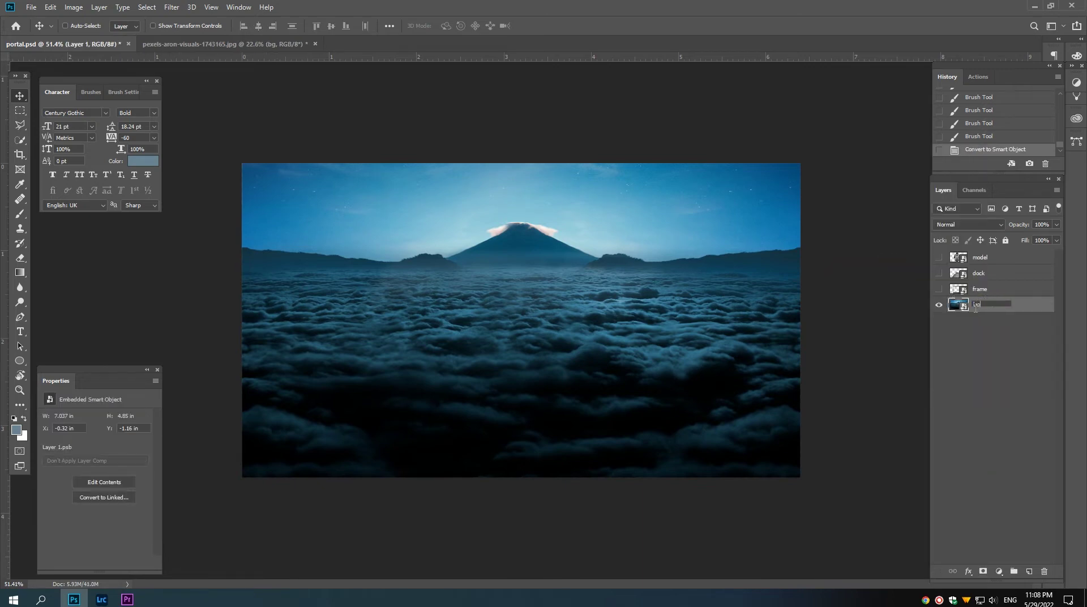
{"action": "key", "text": "Return"}
{"action": "left_click", "coordinate": [938, 306]}
{"action": "left_click", "coordinate": [938, 306]}
{"action": "scroll", "coordinate": [674, 322], "scroll_direction": "down", "scroll_amount": 1}
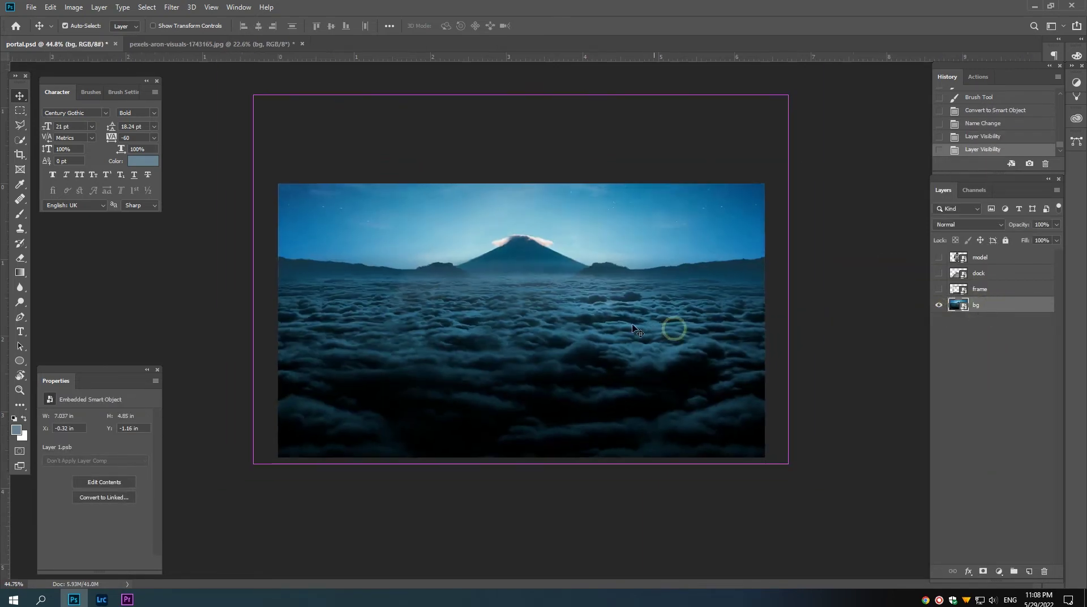
{"action": "scroll", "coordinate": [557, 308], "scroll_direction": "down", "scroll_amount": 1}
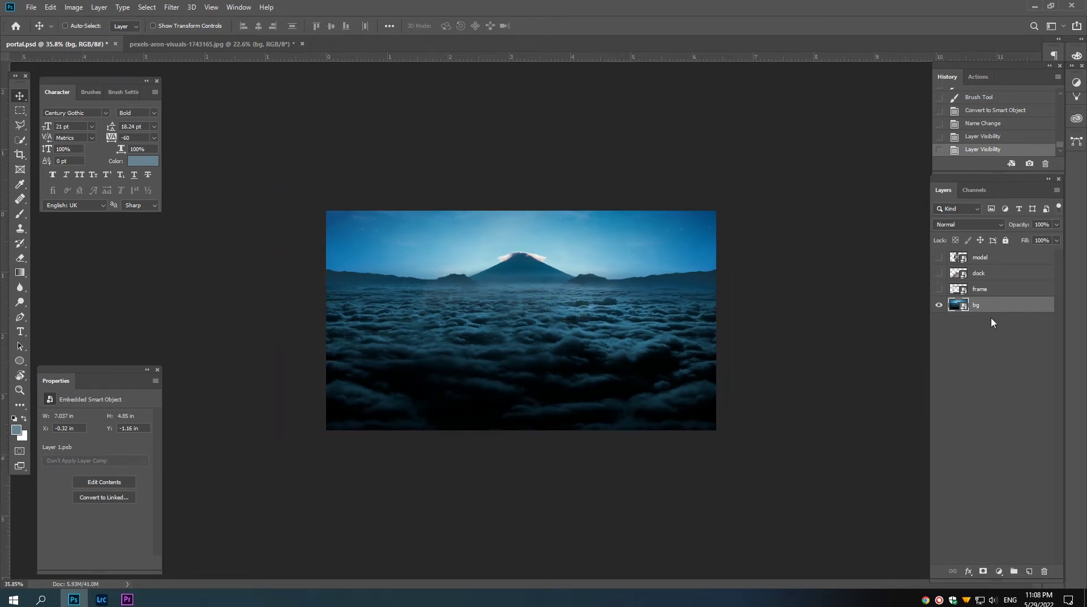
Step: Show the frame and rotate it -135° into a diamond centred over the clouds
{"action": "left_click", "coordinate": [938, 289]}
{"action": "left_click", "coordinate": [979, 288]}
{"action": "key", "text": "ctrl+t"}
{"action": "mouse_move", "coordinate": [579, 423]}
{"action": "left_mouse_down"}
{"action": "mouse_move", "coordinate": [507, 193]}
{"action": "mouse_move", "coordinate": [471, 190]}
{"action": "left_mouse_up"}
{"action": "mouse_move", "coordinate": [501, 325]}
{"action": "left_mouse_down"}
{"action": "mouse_move", "coordinate": [541, 319]}
{"action": "mouse_move", "coordinate": [530, 322]}
{"action": "mouse_move", "coordinate": [532, 311]}
{"action": "left_mouse_up"}
{"action": "key", "text": "Return"}
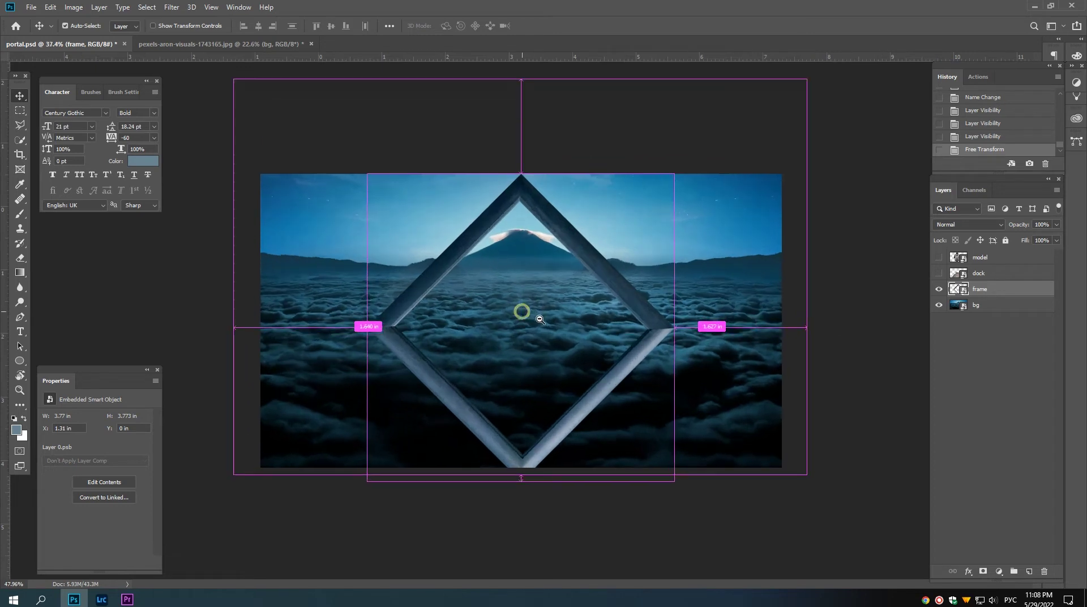
{"action": "left_click", "coordinate": [999, 571]}
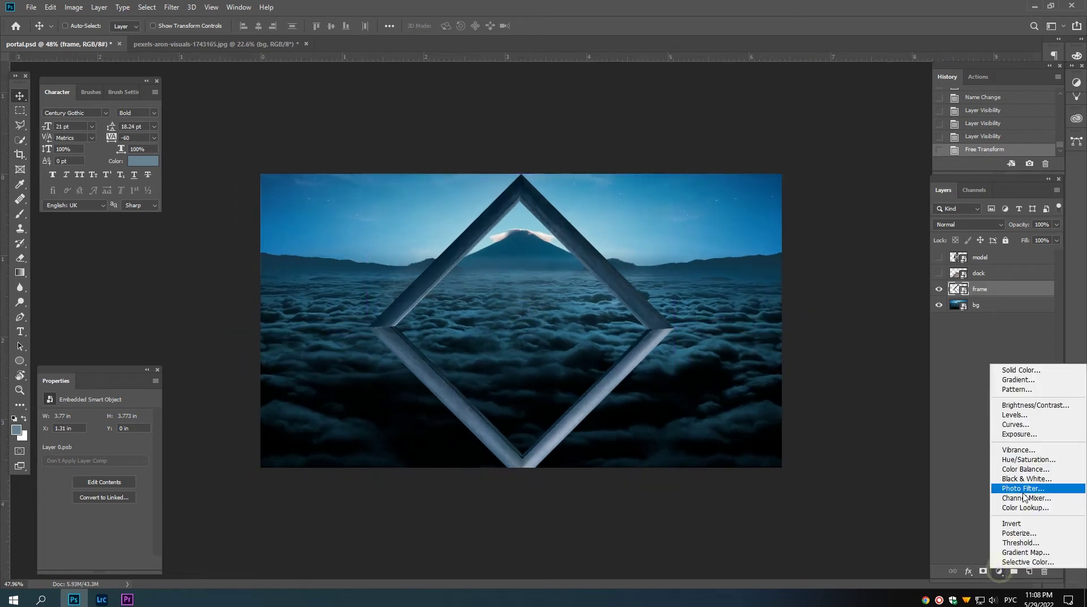
Step: Clip a Levels adjustment to the frame with black input 10 and output white 82
{"action": "left_click", "coordinate": [1014, 414]}
{"action": "left_click", "coordinate": [77, 563]}
{"action": "left_click_drag", "start_coordinate": [61, 500], "coordinate": [64, 500]}
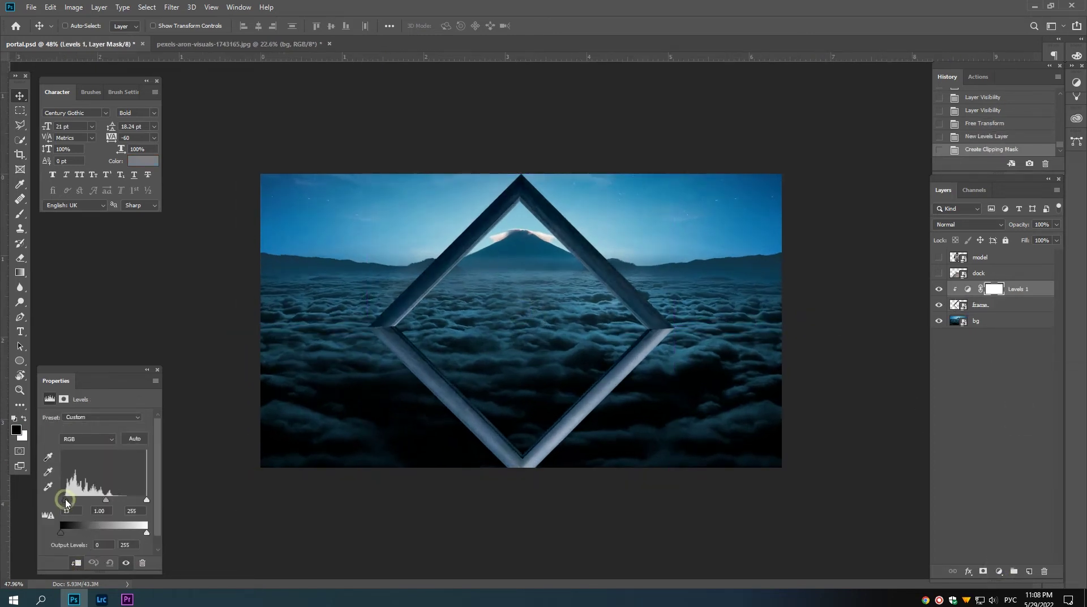
{"action": "left_click_drag", "start_coordinate": [146, 532], "coordinate": [95, 532]}
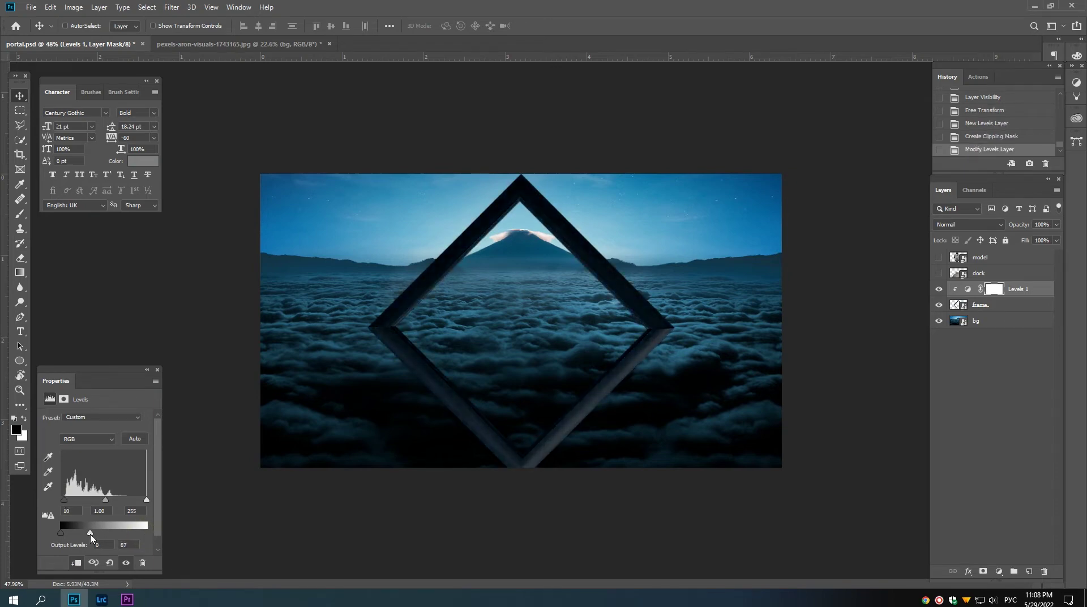
Step: Brush the Levels mask at 9% opacity to restore some frame brightness, then compare
{"action": "scroll", "coordinate": [381, 337], "scroll_direction": "up", "scroll_amount": 5}
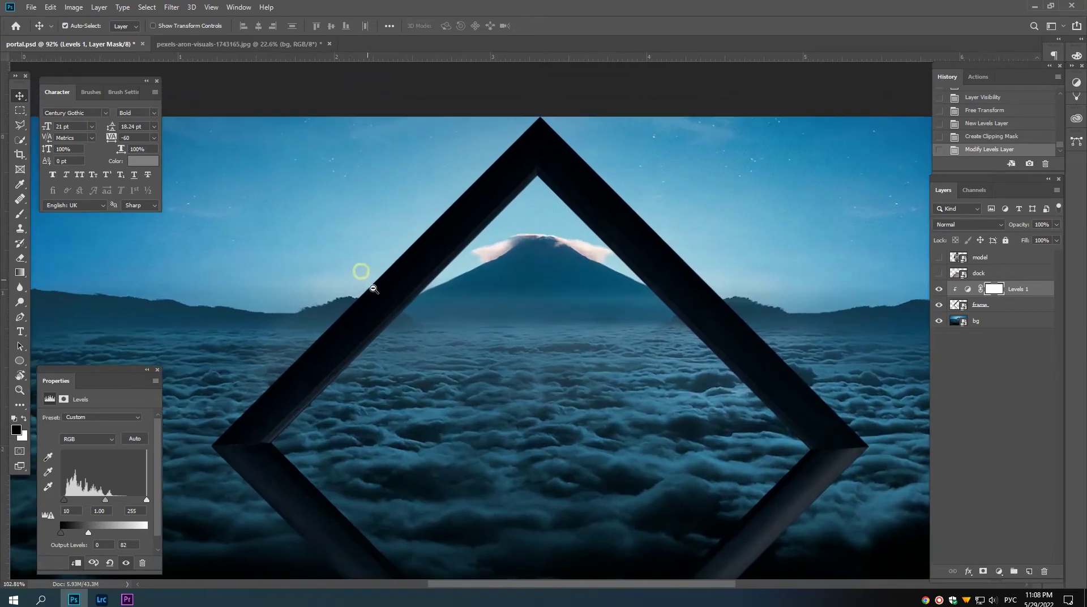
{"action": "left_click", "coordinate": [20, 214]}
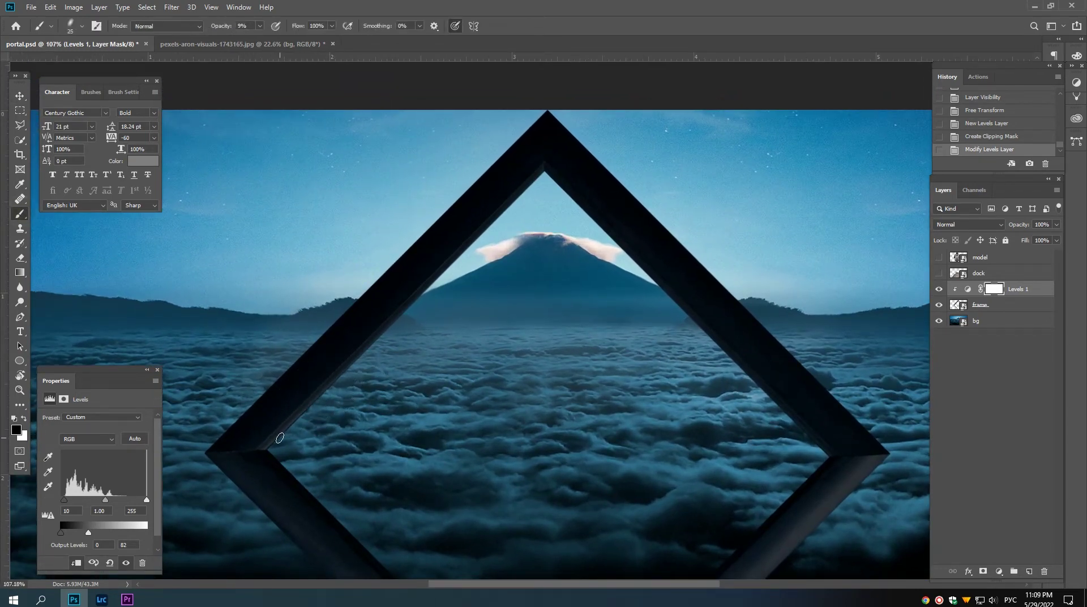
{"action": "type", "text": "9"}
{"action": "left_click_drag", "start_coordinate": [396, 283], "coordinate": [340, 396]}
{"action": "scroll", "coordinate": [431, 519], "scroll_direction": "down", "scroll_amount": 1}
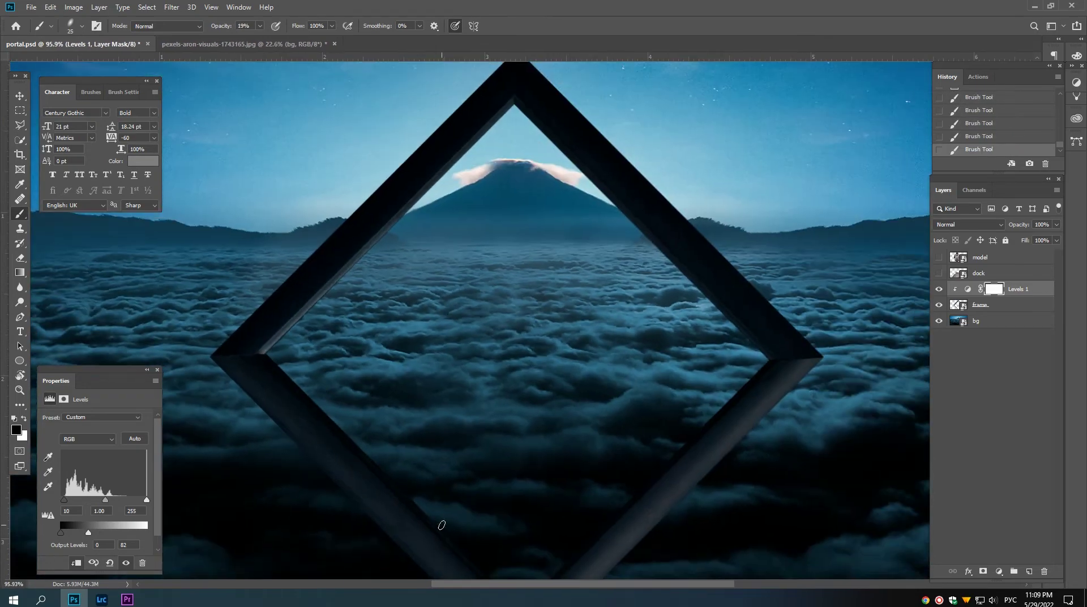
{"action": "scroll", "coordinate": [432, 519], "scroll_direction": "down", "scroll_amount": 2}
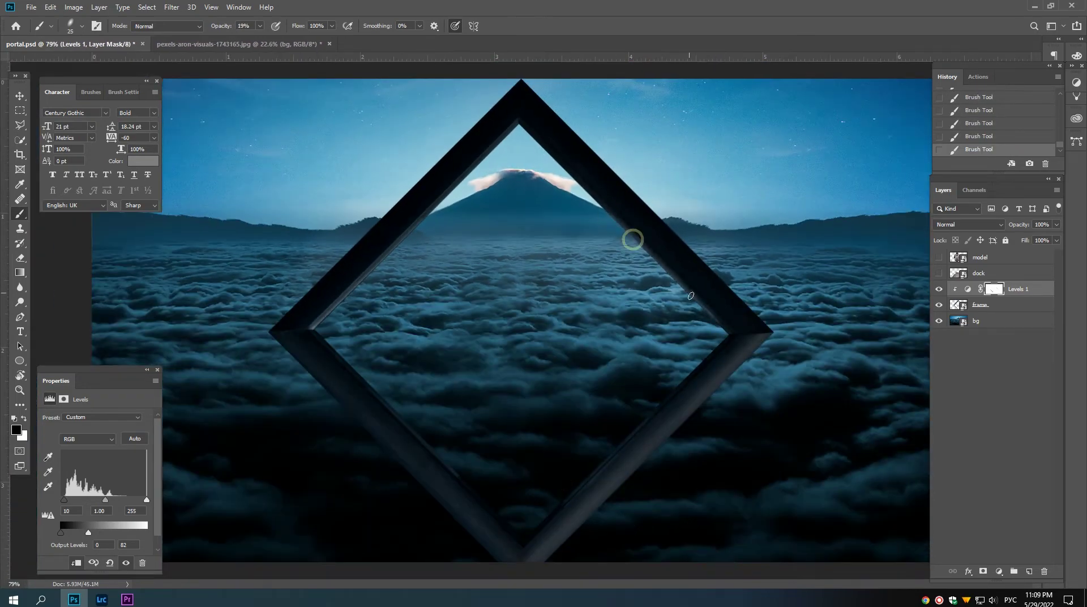
{"action": "scroll", "coordinate": [687, 308], "scroll_direction": "down", "scroll_amount": 2}
{"action": "left_click", "coordinate": [938, 289]}
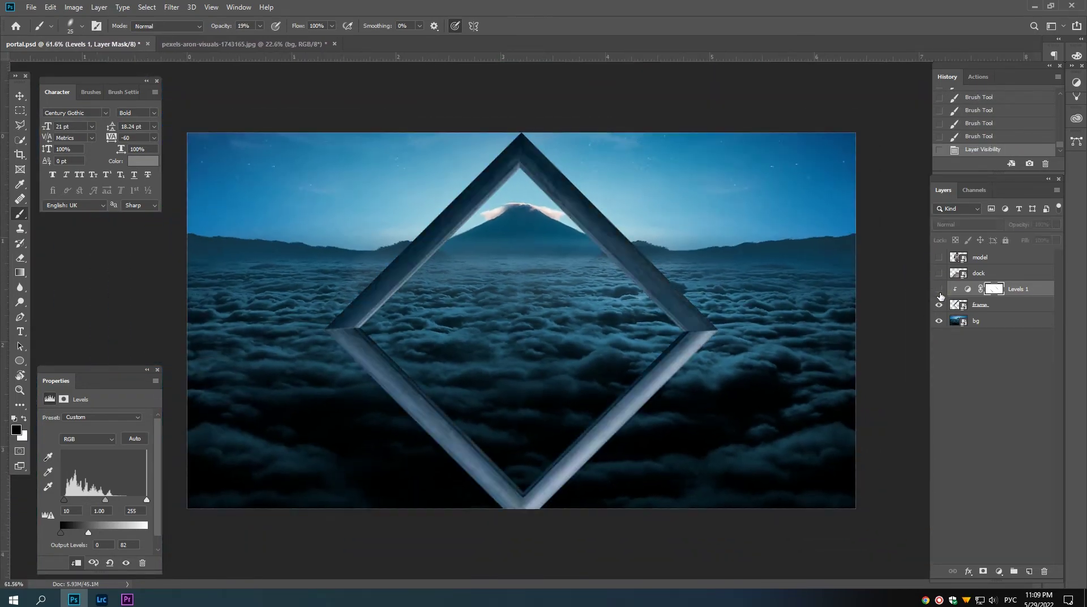
{"action": "left_click", "coordinate": [938, 288]}
{"action": "key", "text": "v"}
{"action": "scroll", "coordinate": [520, 320], "scroll_direction": "down", "scroll_amount": 2}
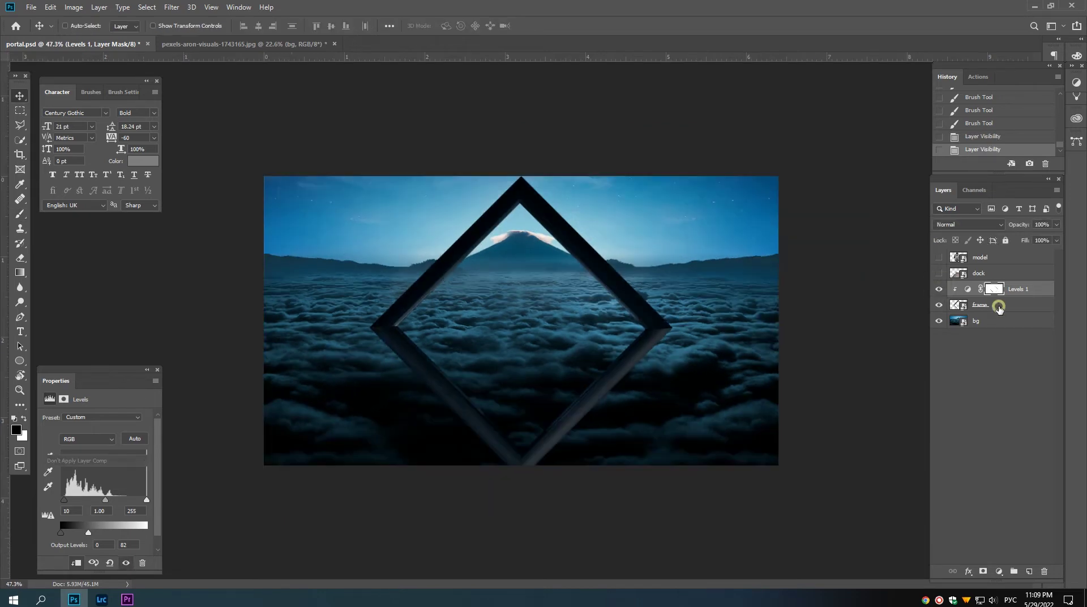
{"action": "left_click", "coordinate": [1008, 305]}
Step: On a new layer, load the frame's shape as a selection and set the foreground to bright cyan
{"action": "left_click", "coordinate": [1028, 571]}
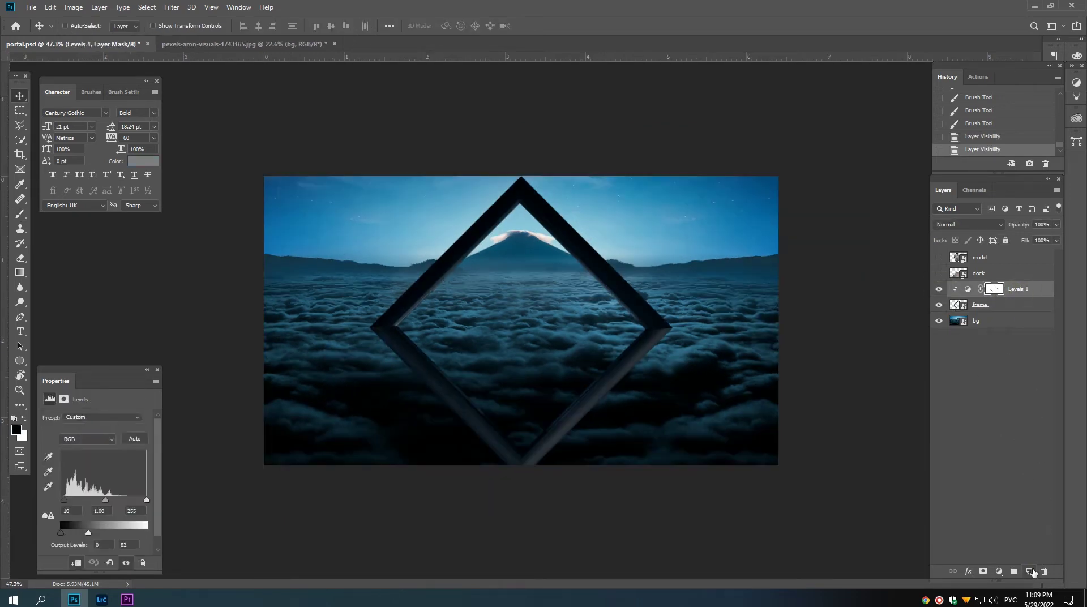
{"action": "left_click", "coordinate": [957, 320], "text": "ctrl"}
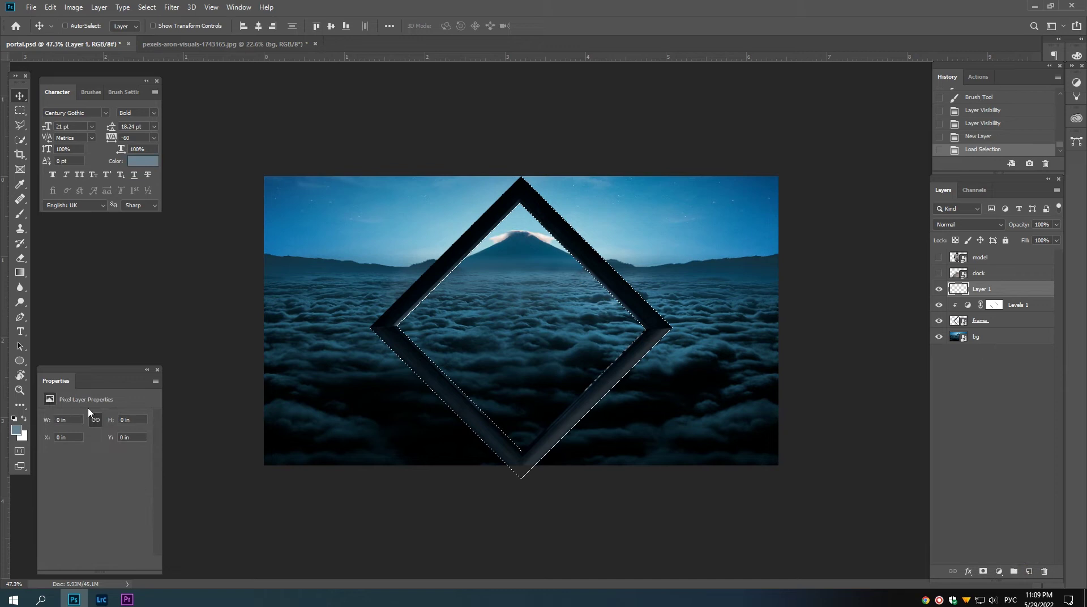
{"action": "left_click", "coordinate": [17, 430]}
{"action": "left_click_drag", "start_coordinate": [197, 214], "coordinate": [197, 227]}
{"action": "left_click", "coordinate": [180, 162]}
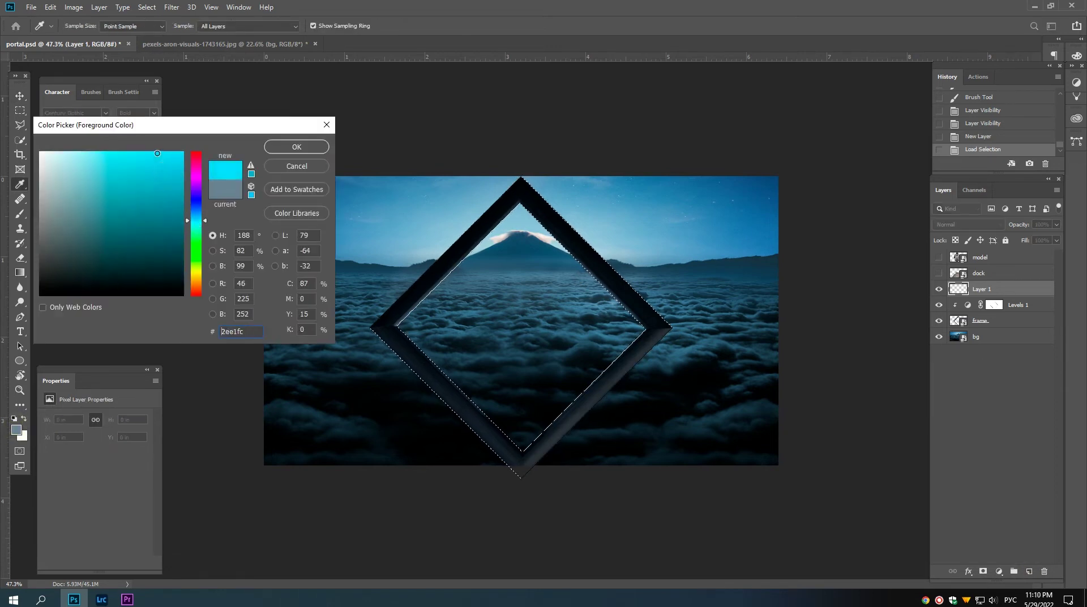
{"action": "left_click", "coordinate": [296, 147]}
Step: Paint Bucket fill the selection with cyan, deselect, and move the layer below frame
{"action": "left_click", "coordinate": [20, 273]}
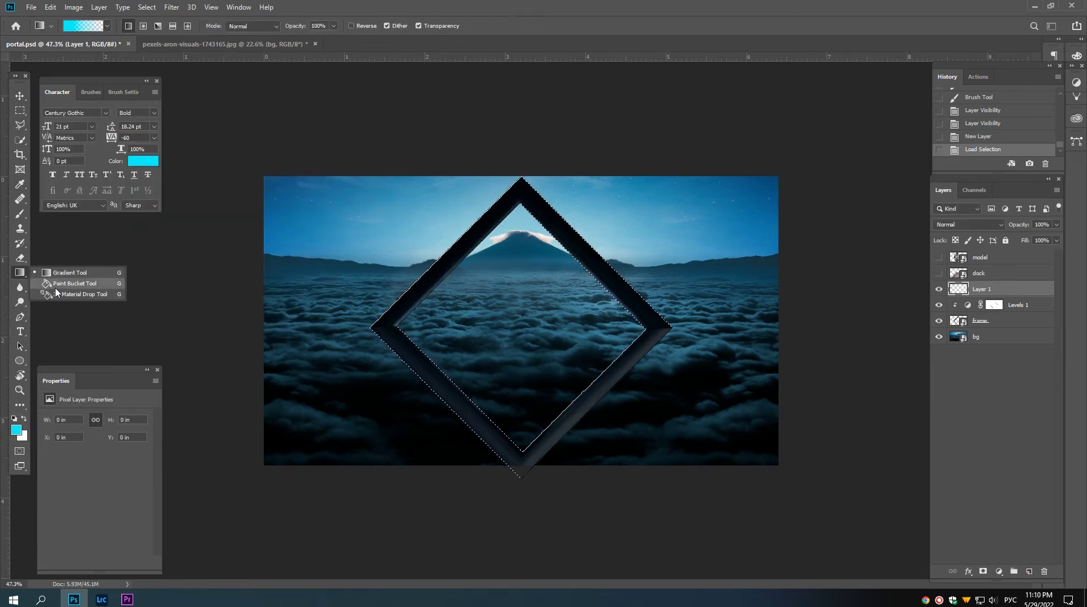
{"action": "left_click", "coordinate": [56, 282]}
{"action": "left_click", "coordinate": [395, 311]}
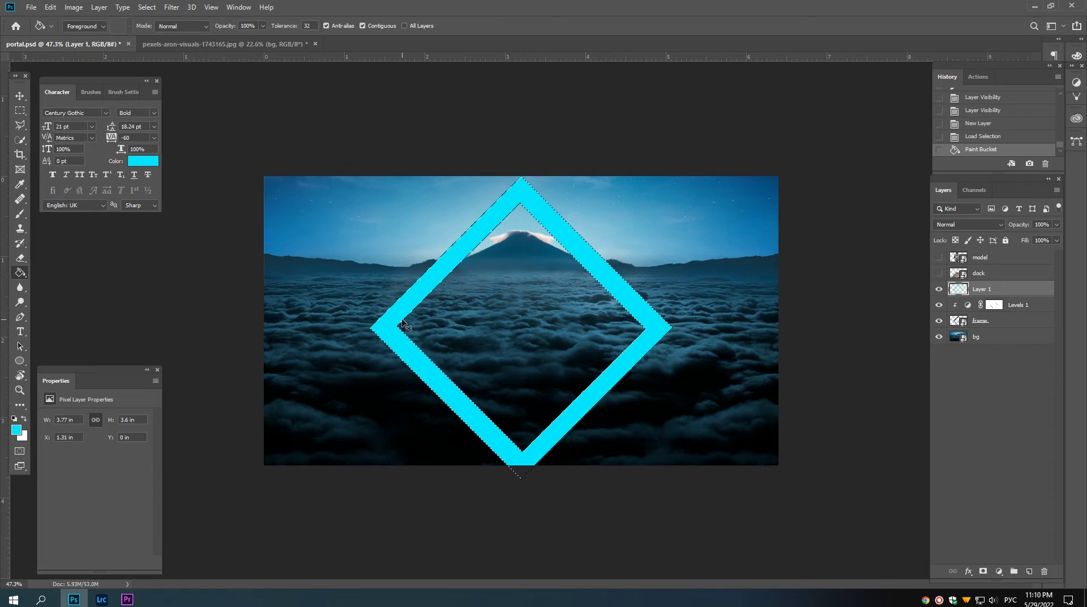
{"action": "key", "text": "ctrl+d"}
{"action": "key", "text": "v"}
{"action": "left_click_drag", "start_coordinate": [978, 293], "coordinate": [979, 328]}
Step: Scale the cyan diamond to peek out as a neon edge, nudge it down, and duplicate it
{"action": "key", "text": "ctrl+t"}
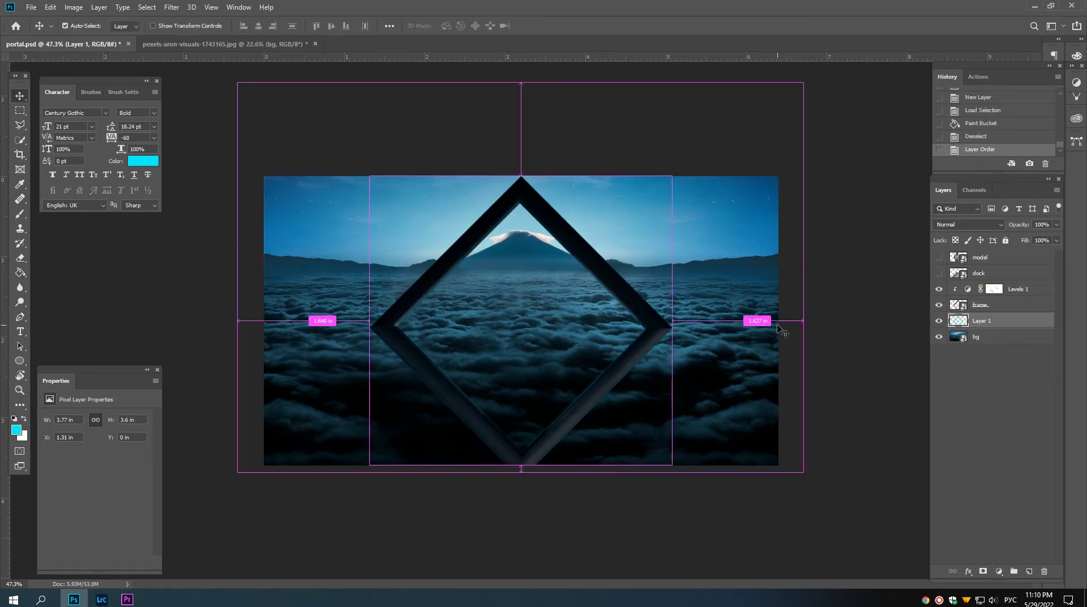
{"action": "mouse_move", "coordinate": [673, 175]}
{"action": "left_mouse_down"}
{"action": "mouse_move", "coordinate": [663, 182]}
{"action": "mouse_move", "coordinate": [686, 178]}
{"action": "left_mouse_up"}
{"action": "scroll", "coordinate": [589, 267], "scroll_direction": "up", "scroll_amount": 1}
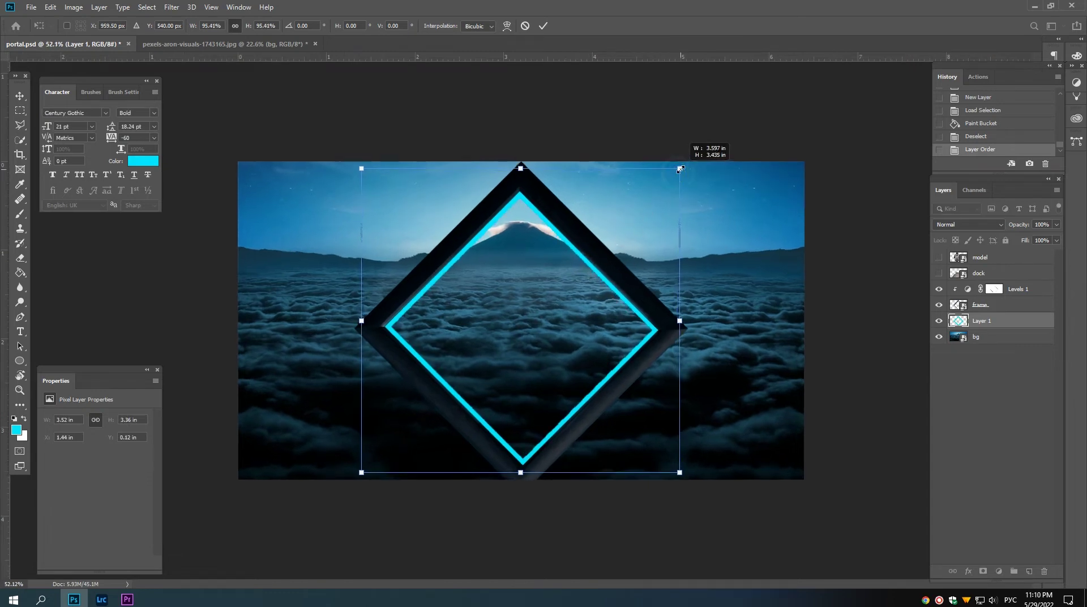
{"action": "left_click_drag", "start_coordinate": [521, 169], "coordinate": [521, 161]}
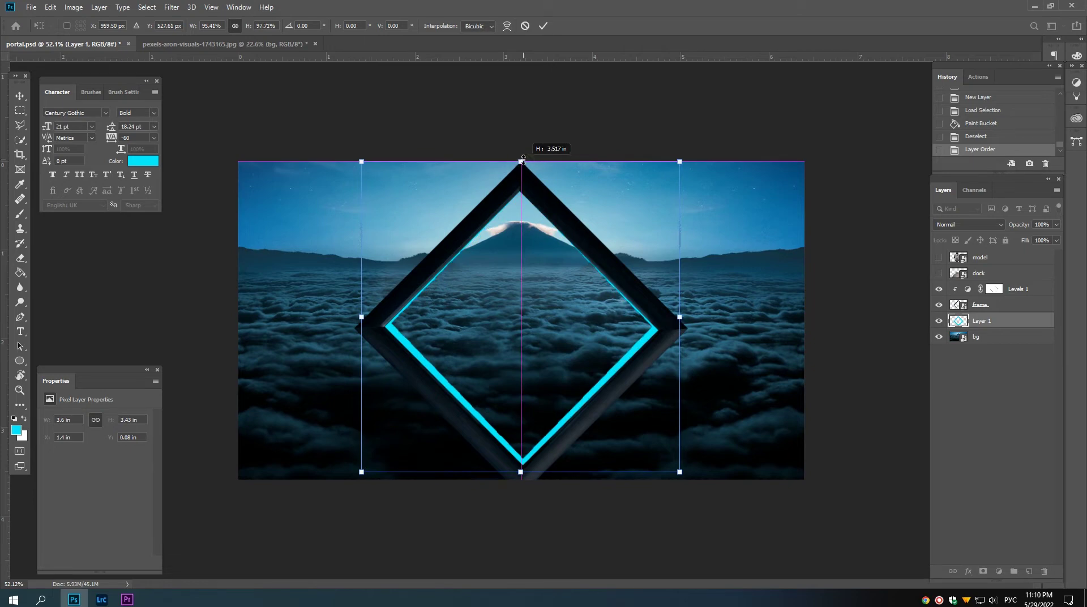
{"action": "key", "text": "Return"}
{"action": "key", "text": "Down"}
{"action": "key", "text": "Down"}
{"action": "key", "text": "Down"}
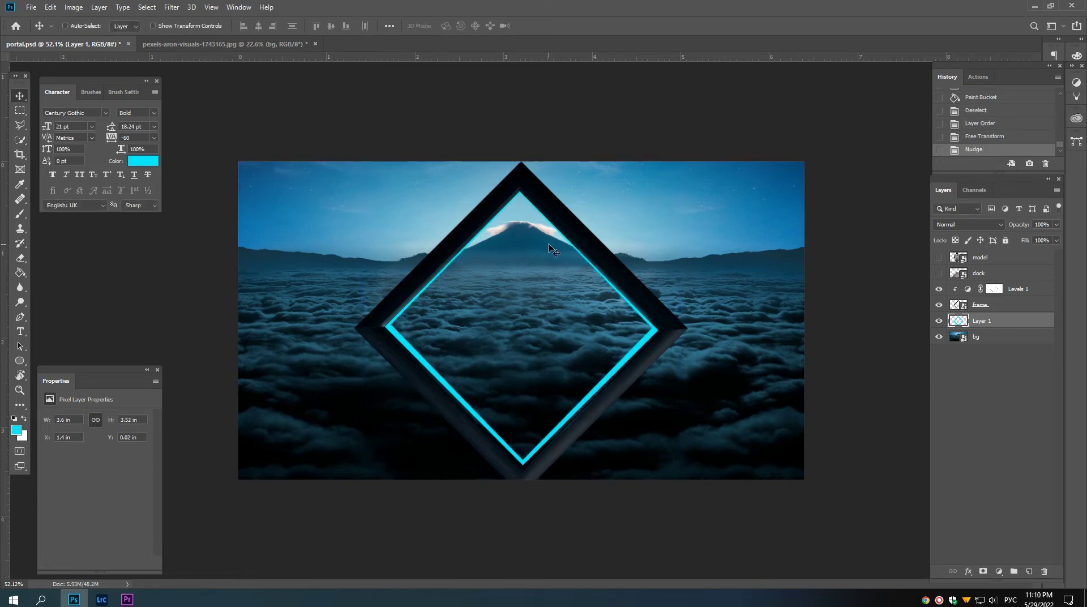
{"action": "key", "text": "Down"}
{"action": "mouse_move", "coordinate": [988, 320]}
{"action": "left_mouse_down"}
{"action": "mouse_move", "coordinate": [1029, 570]}
{"action": "mouse_move", "coordinate": [975, 281]}
{"action": "left_mouse_up"}
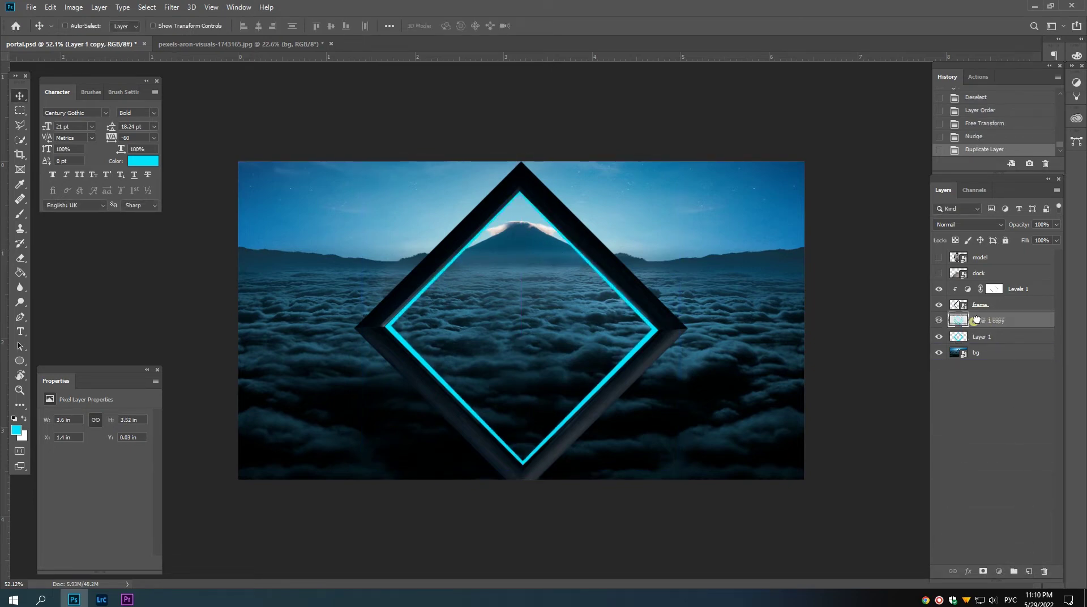
Step: Mask the cyan copy to the frame's inner diamond line, apply the mask, and blend it with Color Dodge
{"action": "left_click", "coordinate": [958, 321], "text": "ctrl"}
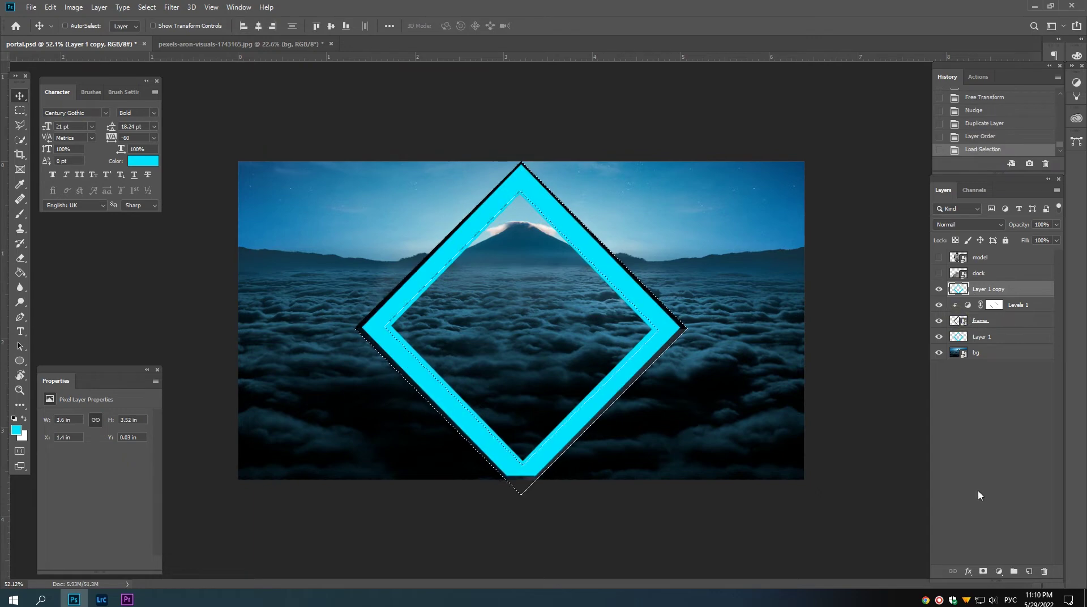
{"action": "left_click", "coordinate": [983, 571]}
{"action": "key", "text": "ctrl+plus"}
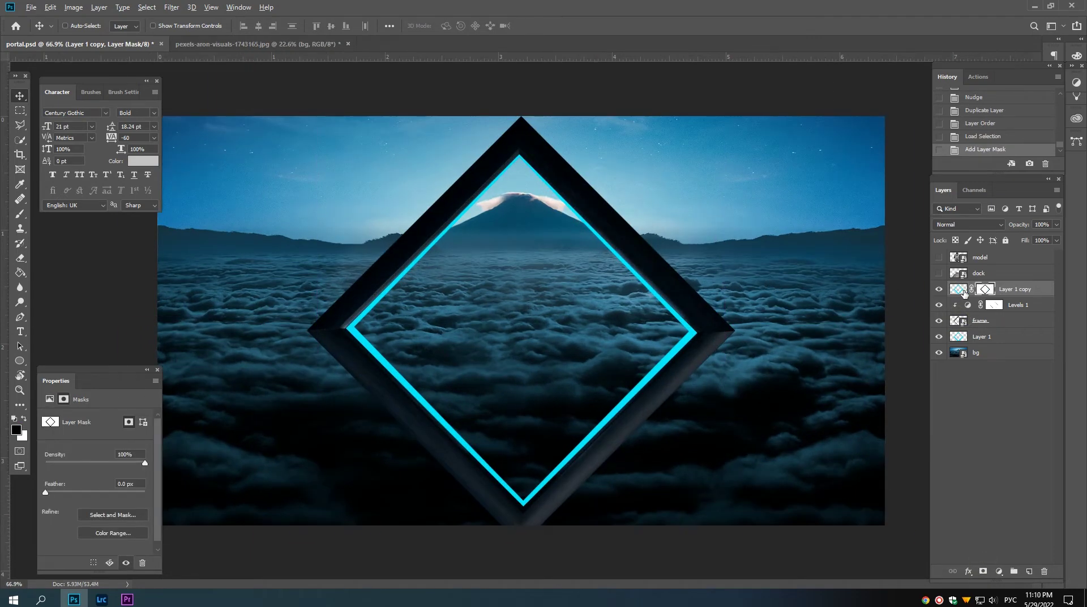
{"action": "left_click", "coordinate": [939, 289], "text": "alt"}
{"action": "left_click", "coordinate": [938, 289], "text": "alt"}
{"action": "right_click", "coordinate": [984, 290]}
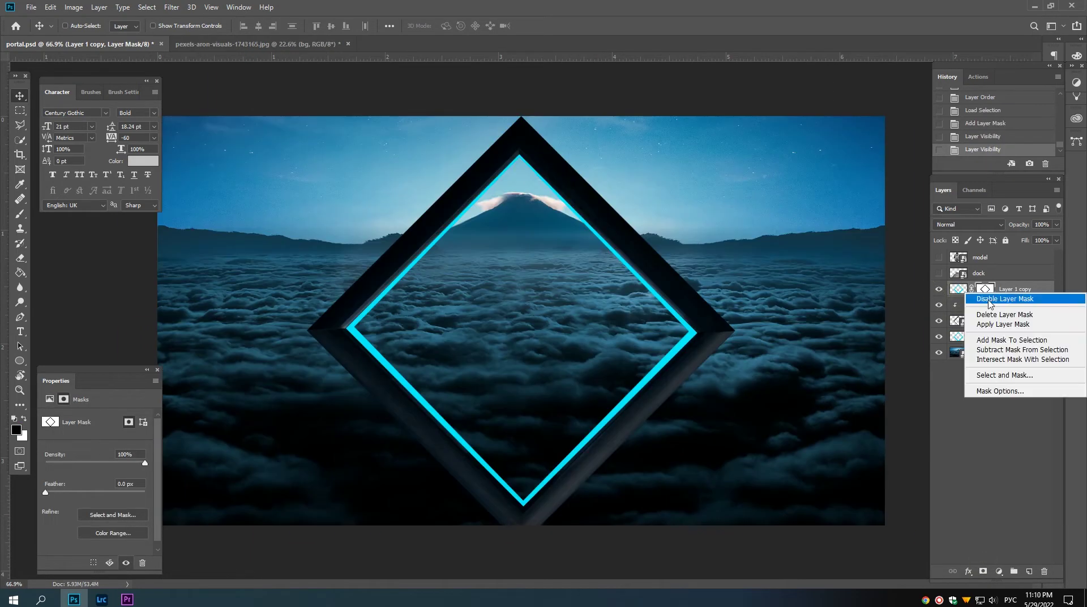
{"action": "left_click", "coordinate": [999, 326]}
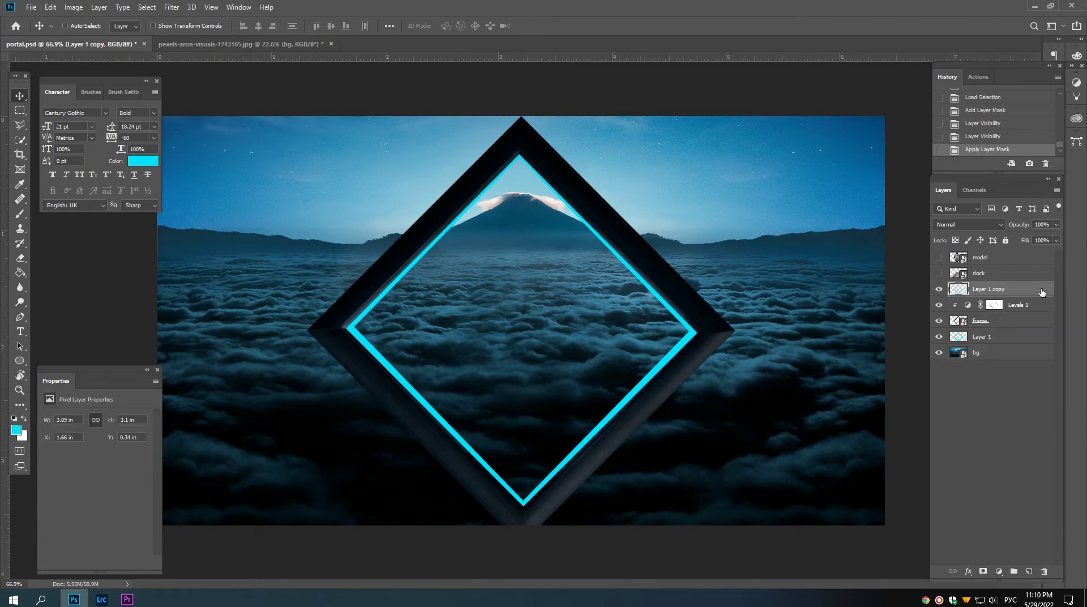
{"action": "left_click", "coordinate": [963, 224]}
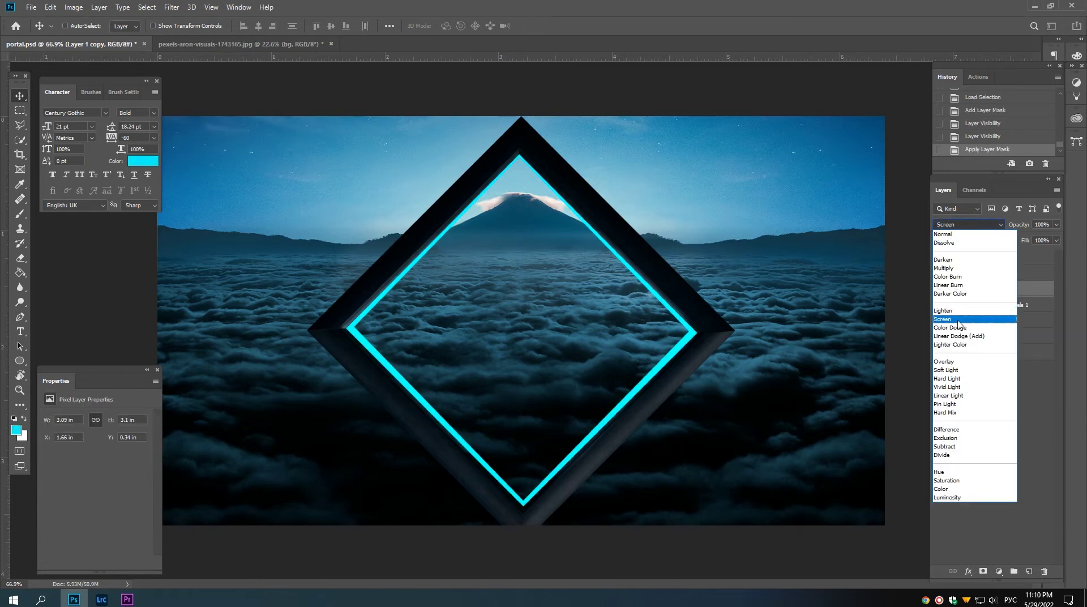
{"action": "left_click", "coordinate": [955, 329]}
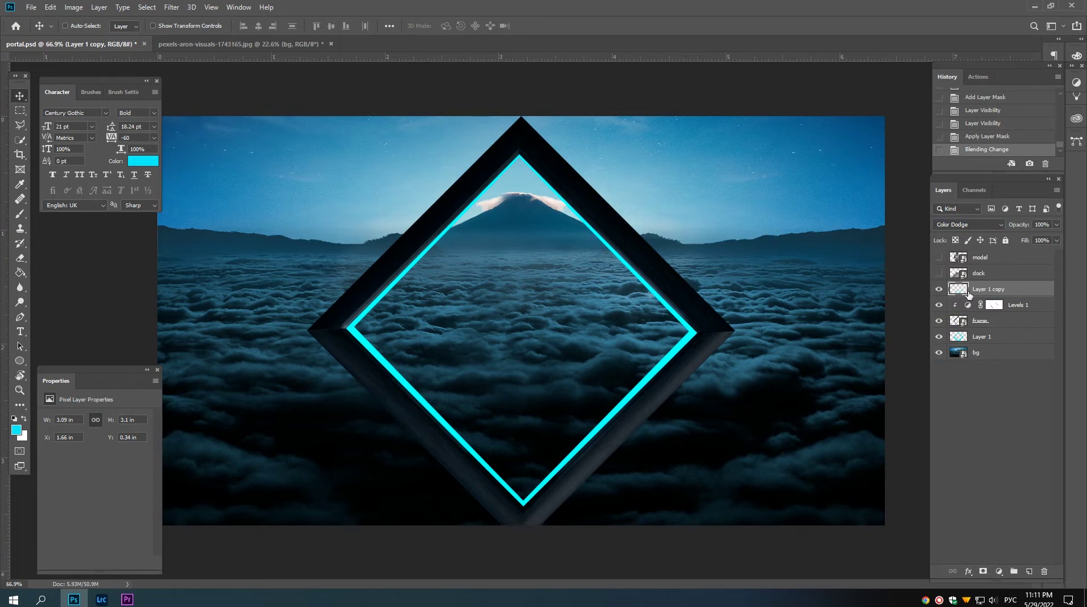
Step: Add a cyan Outer Glow to Layer 1 copy at 27% opacity and about 46 px size
{"action": "double_click", "coordinate": [1042, 293]}
{"action": "left_click_drag", "start_coordinate": [708, 160], "coordinate": [767, 161]}
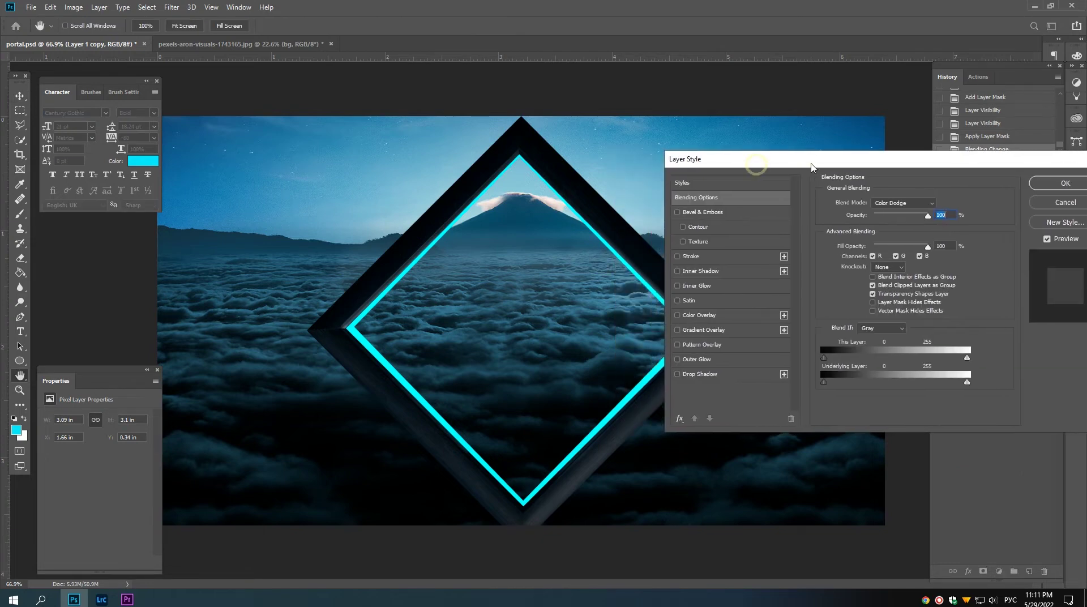
{"action": "left_click", "coordinate": [710, 358]}
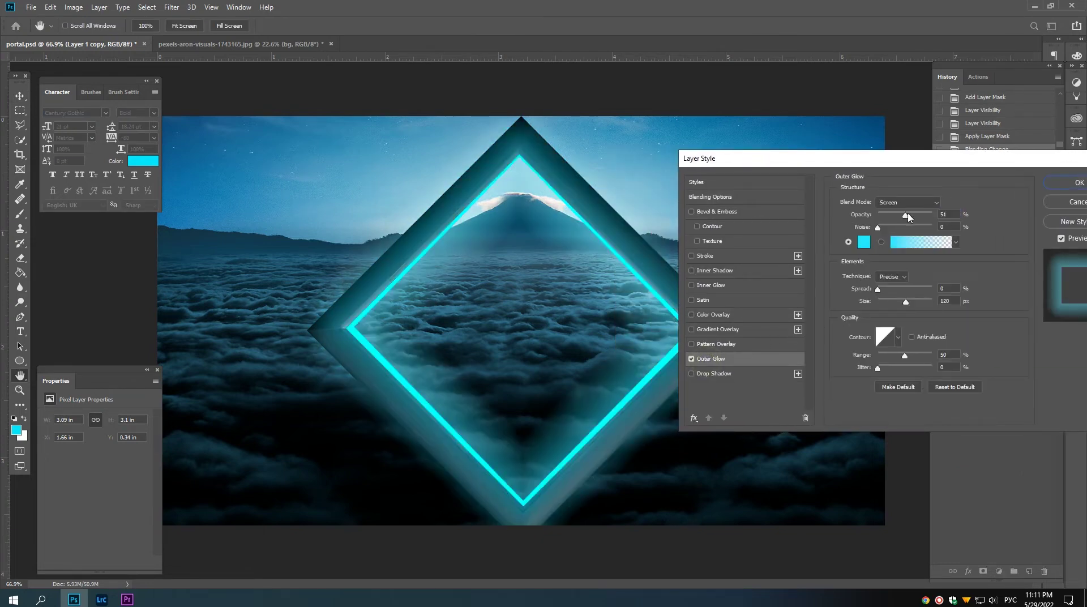
{"action": "mouse_move", "coordinate": [903, 302]}
{"action": "left_mouse_down"}
{"action": "mouse_move", "coordinate": [842, 304]}
{"action": "mouse_move", "coordinate": [886, 320]}
{"action": "left_mouse_up"}
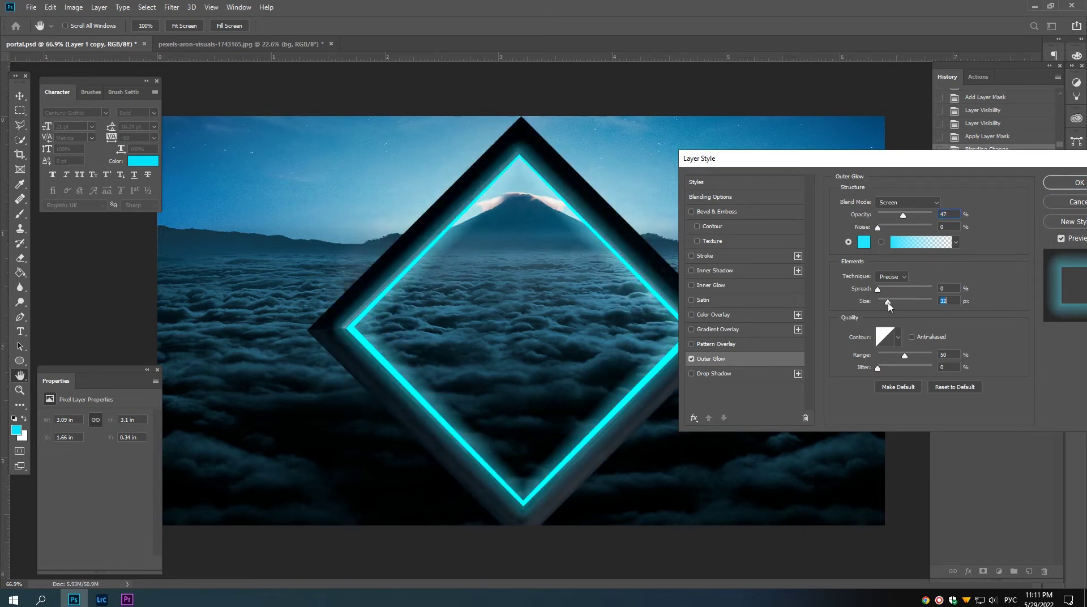
{"action": "left_click_drag", "start_coordinate": [902, 216], "coordinate": [892, 216]}
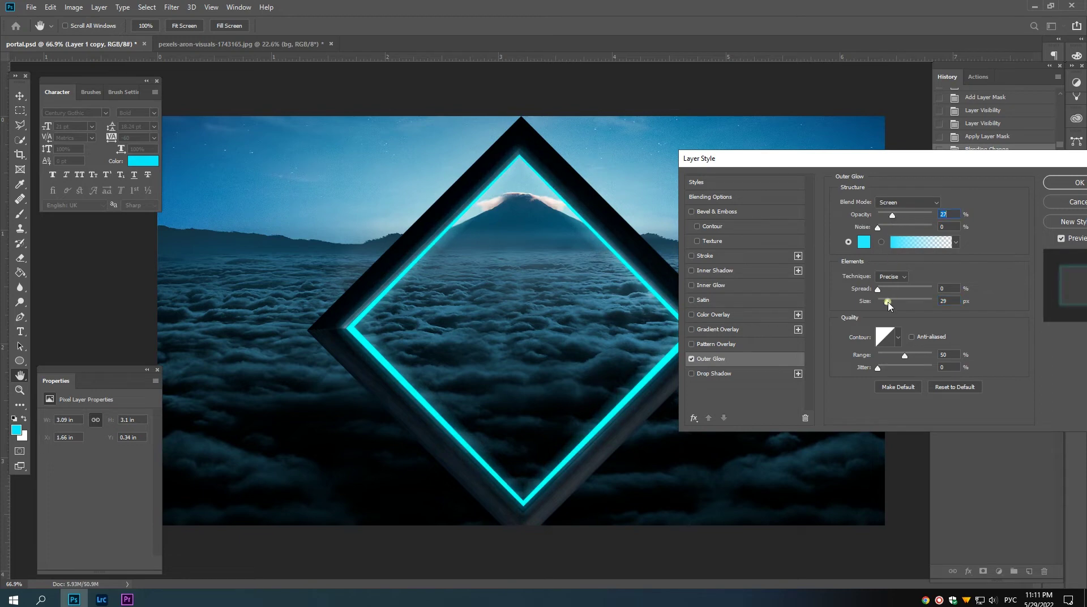
{"action": "left_click_drag", "start_coordinate": [887, 303], "coordinate": [892, 304]}
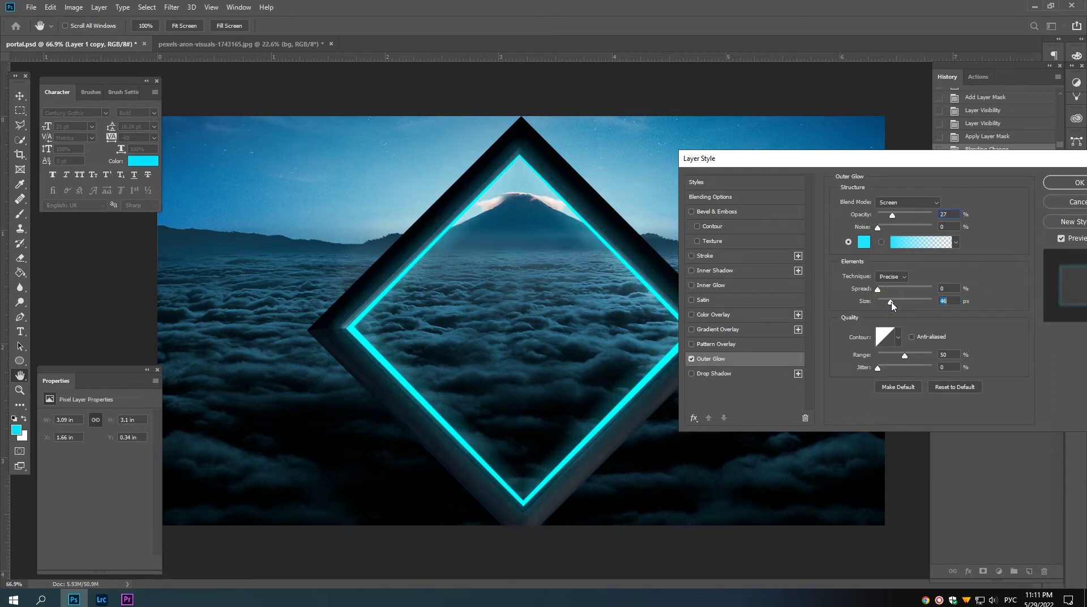
{"action": "left_click", "coordinate": [1043, 184]}
{"action": "scroll", "coordinate": [559, 291], "scroll_direction": "down", "scroll_amount": 2}
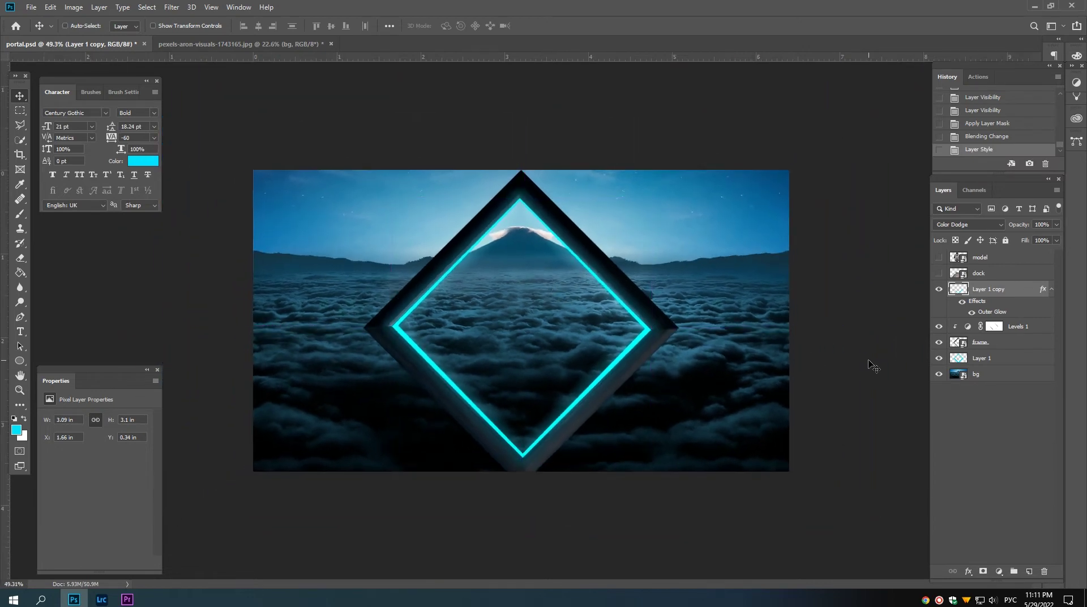
Step: Duplicate the original cyan diamond layer and reselect the original
{"action": "left_click", "coordinate": [981, 362]}
{"action": "left_click", "coordinate": [939, 357]}
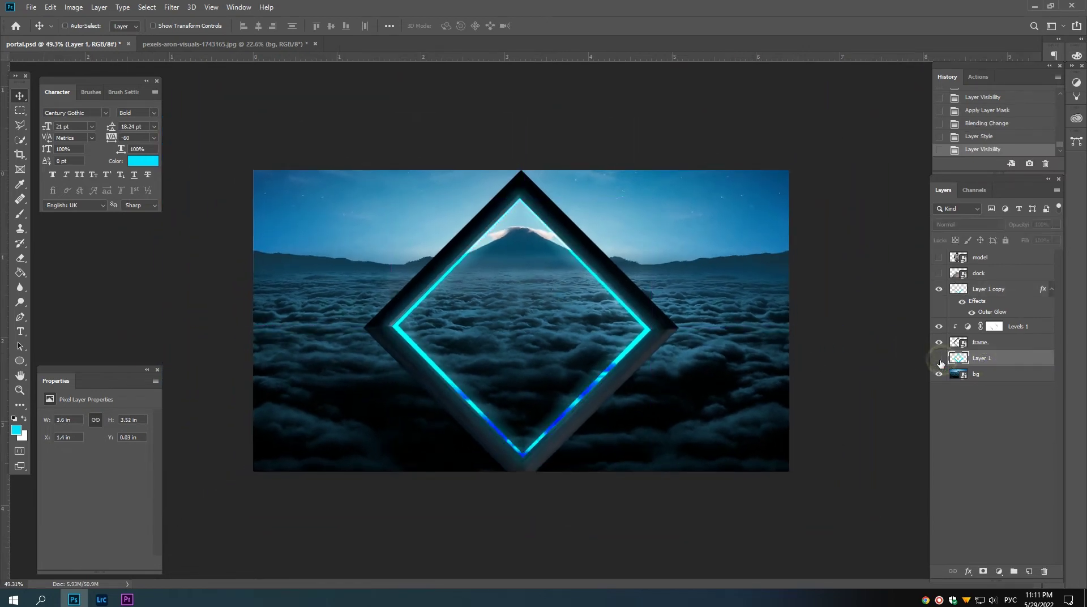
{"action": "left_click_drag", "start_coordinate": [978, 360], "coordinate": [1028, 563]}
{"action": "left_click", "coordinate": [982, 373]}
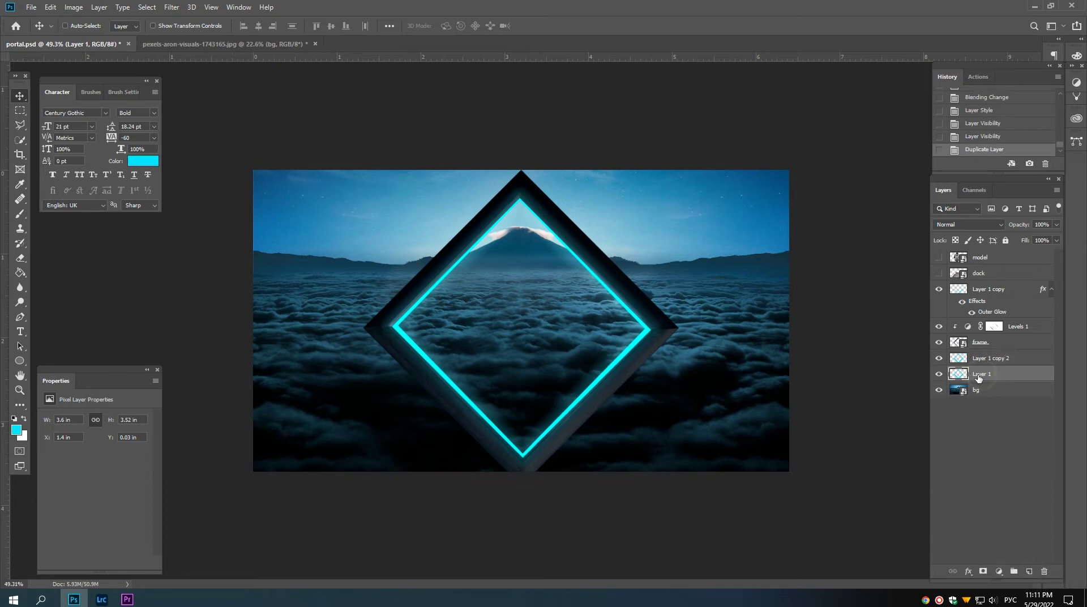
Step: Enlarge the cyan diamond slightly, adjusting its height and proportions and shifting it down
{"action": "key", "text": "ctrl+t"}
{"action": "scroll", "coordinate": [609, 303], "scroll_direction": "down", "scroll_amount": 1}
{"action": "left_click_drag", "start_coordinate": [636, 206], "coordinate": [642, 199]}
{"action": "scroll", "coordinate": [615, 233], "scroll_direction": "up", "scroll_amount": 1}
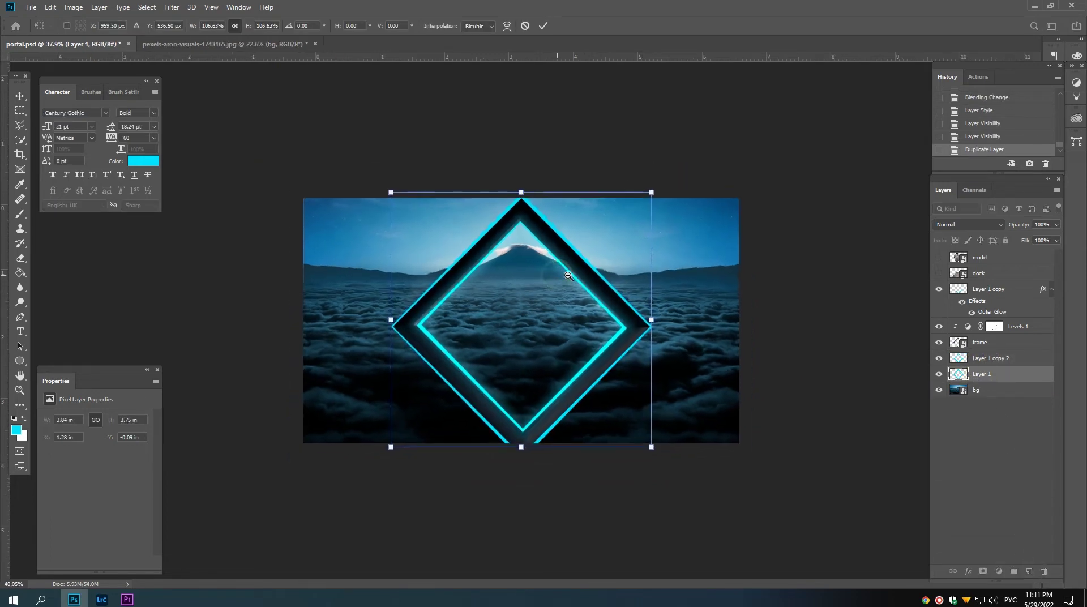
{"action": "scroll", "coordinate": [565, 272], "scroll_direction": "up", "scroll_amount": 1}
{"action": "scroll", "coordinate": [519, 465], "scroll_direction": "up", "scroll_amount": 1}
{"action": "left_click_drag", "start_coordinate": [518, 465], "coordinate": [519, 477]}
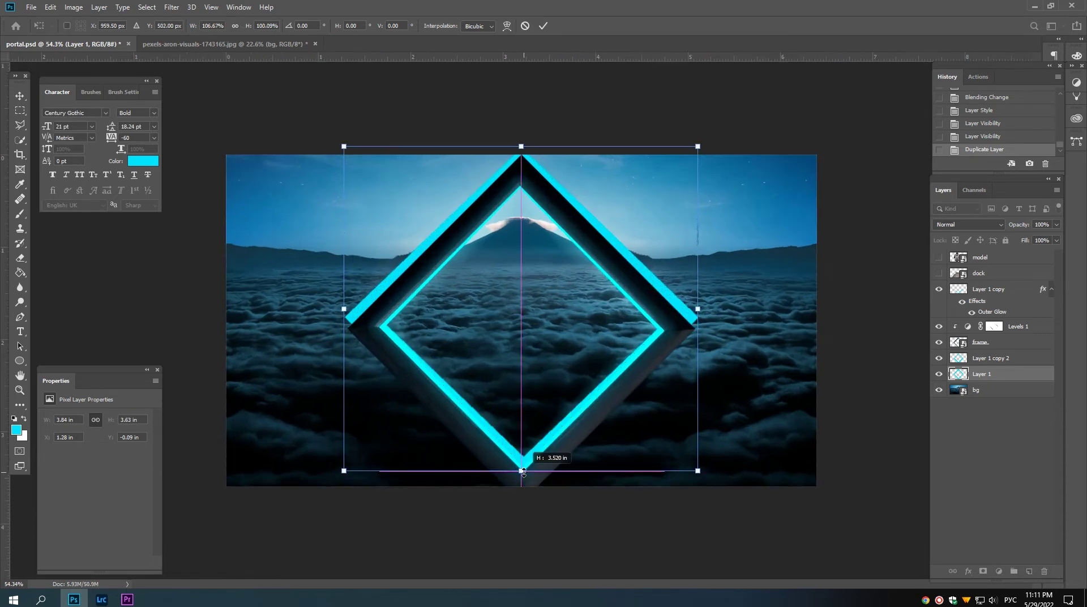
{"action": "left_click_drag", "start_coordinate": [519, 145], "coordinate": [519, 148]}
{"action": "left_click_drag", "start_coordinate": [697, 318], "coordinate": [693, 312]}
{"action": "left_click_drag", "start_coordinate": [453, 291], "coordinate": [454, 295]}
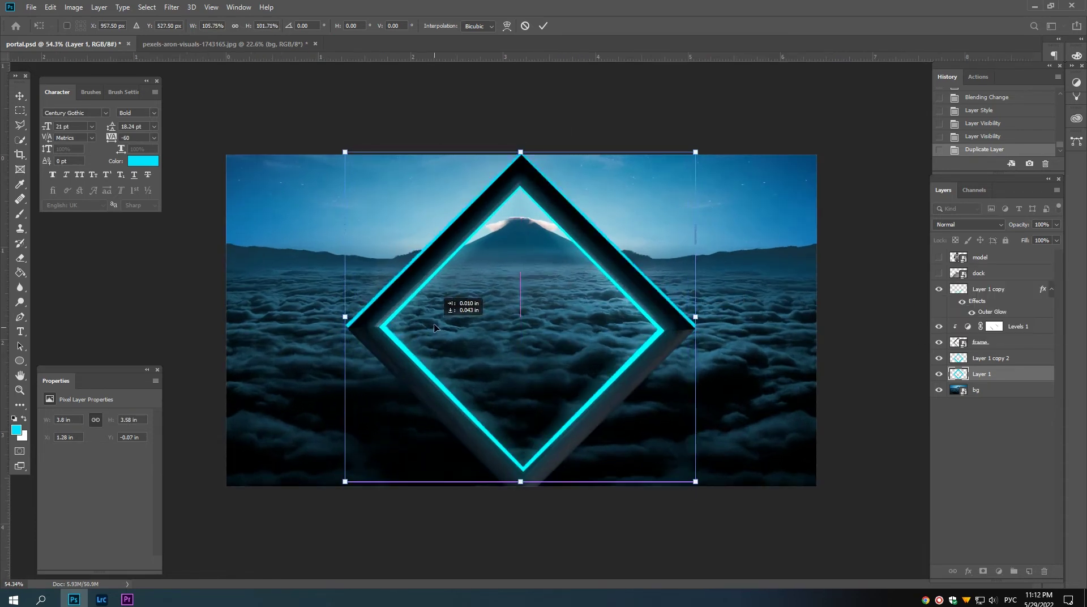
{"action": "mouse_move", "coordinate": [344, 322]}
{"action": "left_mouse_down"}
{"action": "mouse_move", "coordinate": [383, 328]}
{"action": "mouse_move", "coordinate": [370, 313]}
{"action": "left_mouse_up"}
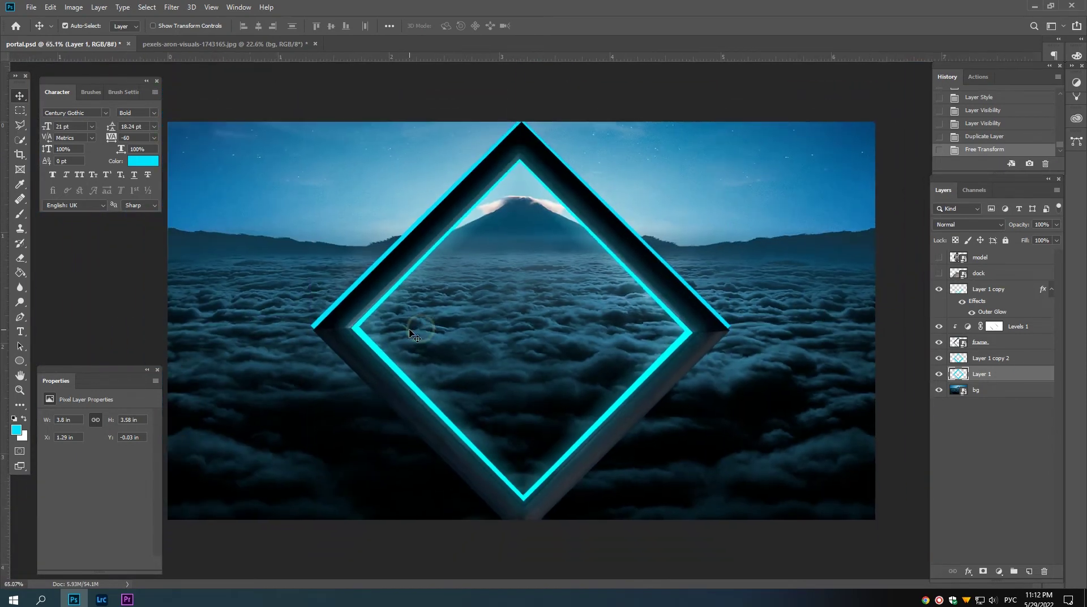
Step: Apply a slight perspective taper to the cyan diamond's bottom
{"action": "key", "text": "ctrl+t"}
{"action": "right_click", "coordinate": [375, 328]}
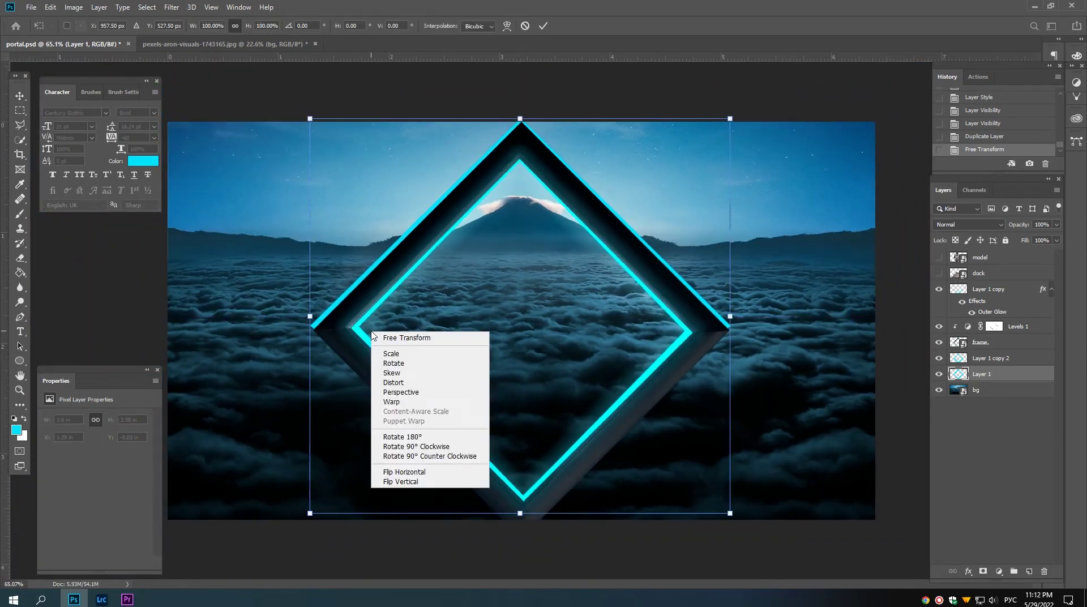
{"action": "left_click", "coordinate": [389, 392]}
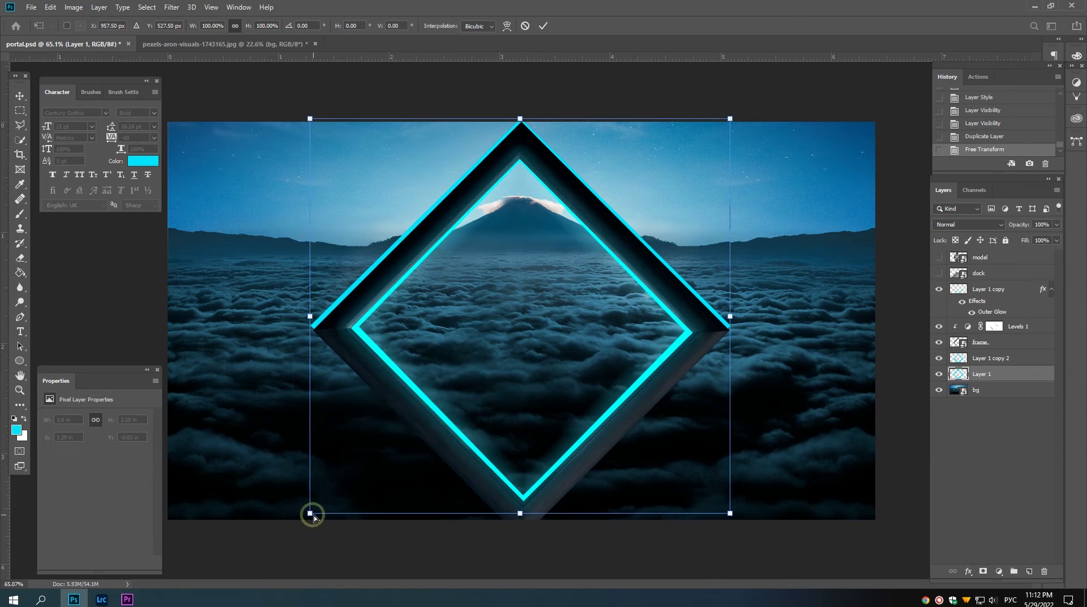
{"action": "left_click_drag", "start_coordinate": [314, 515], "coordinate": [319, 516]}
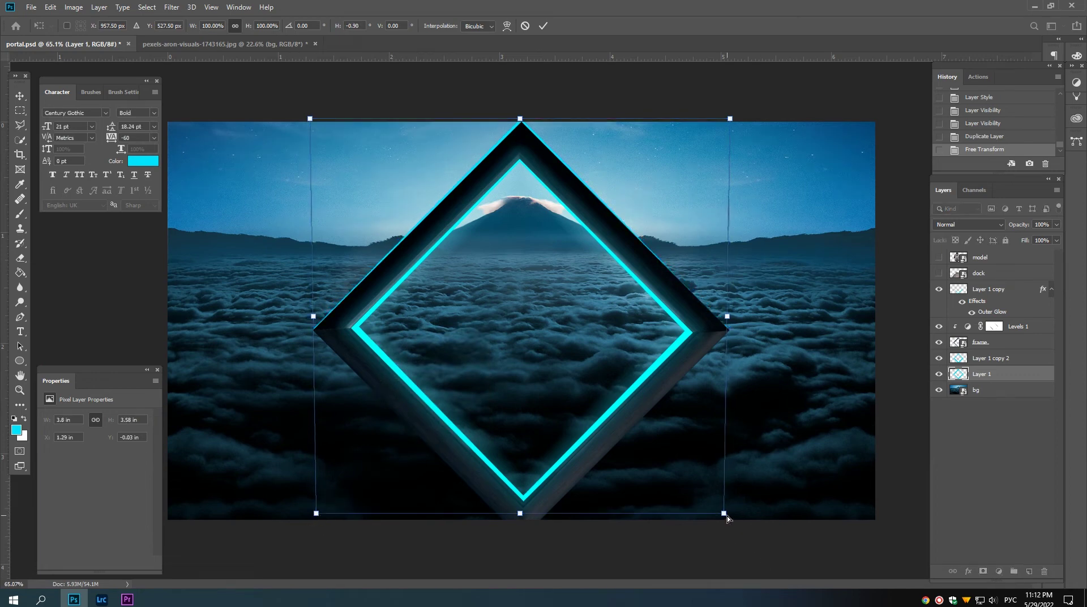
{"action": "left_click_drag", "start_coordinate": [726, 518], "coordinate": [729, 518]}
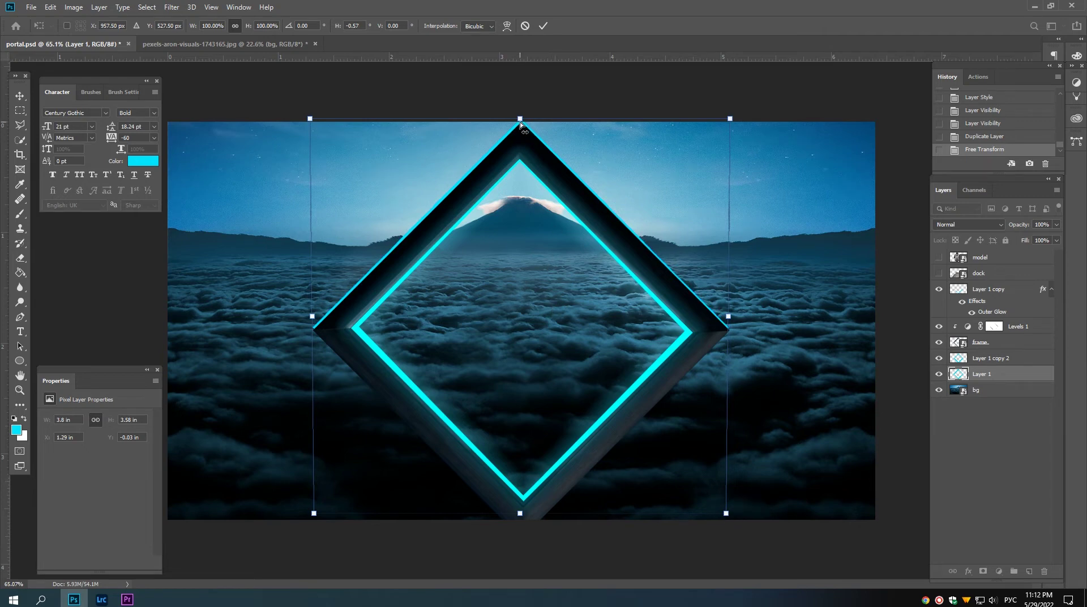
{"action": "key", "text": "Return"}
Step: Stretch Layer 1's frame slightly taller and nudge it down
{"action": "key", "text": "ctrl+minus"}
{"action": "key", "text": "ctrl+t"}
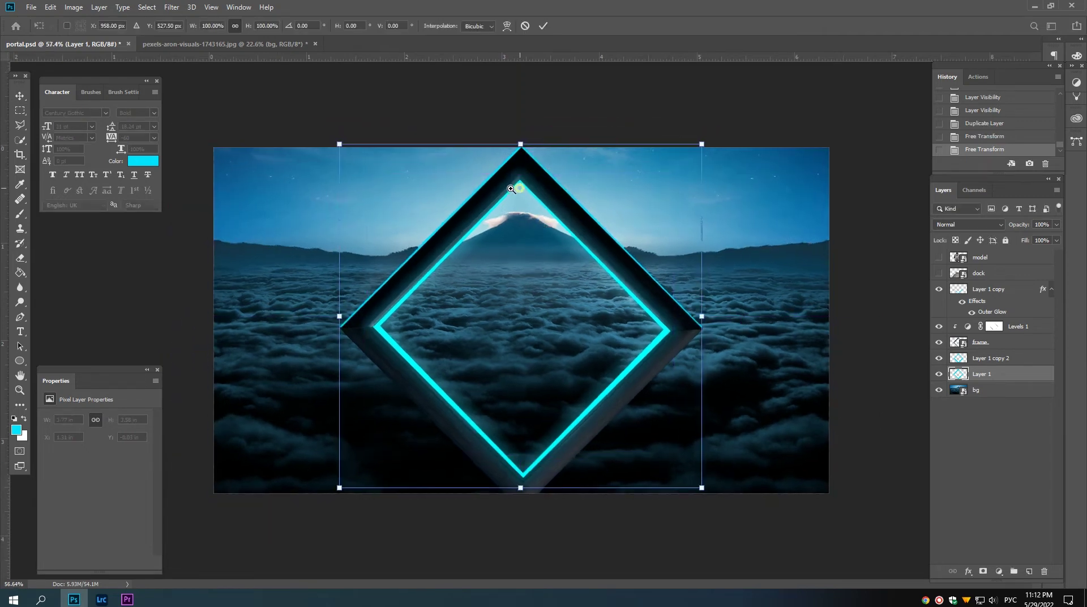
{"action": "key", "text": "ctrl+minus"}
{"action": "left_click_drag", "start_coordinate": [520, 161], "coordinate": [520, 156]}
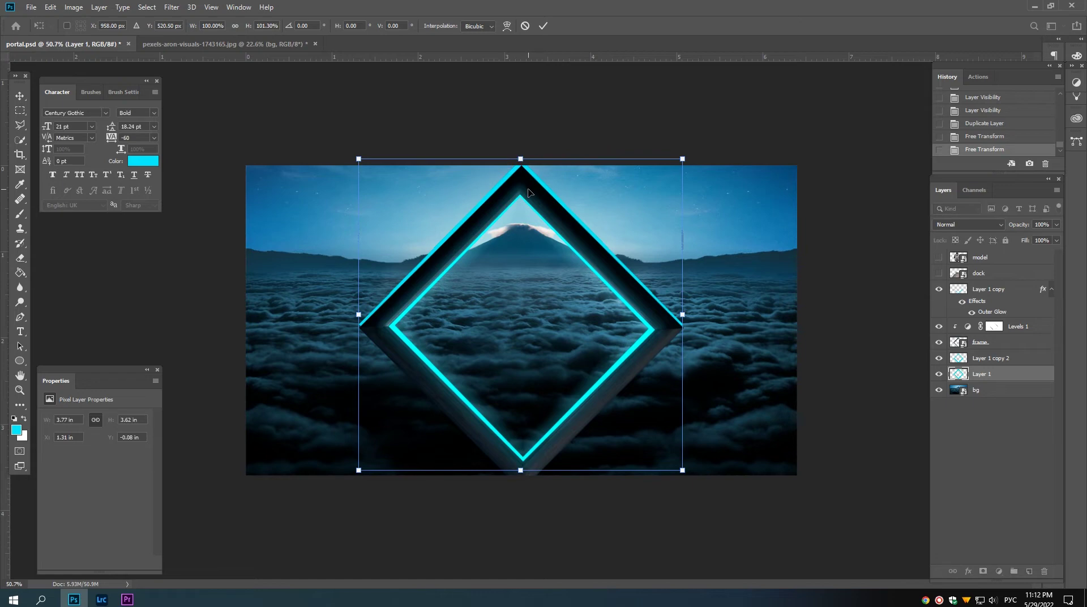
{"action": "key", "text": "Down"}
{"action": "key", "text": "Down"}
{"action": "key", "text": "Down"}
{"action": "key", "text": "Return"}
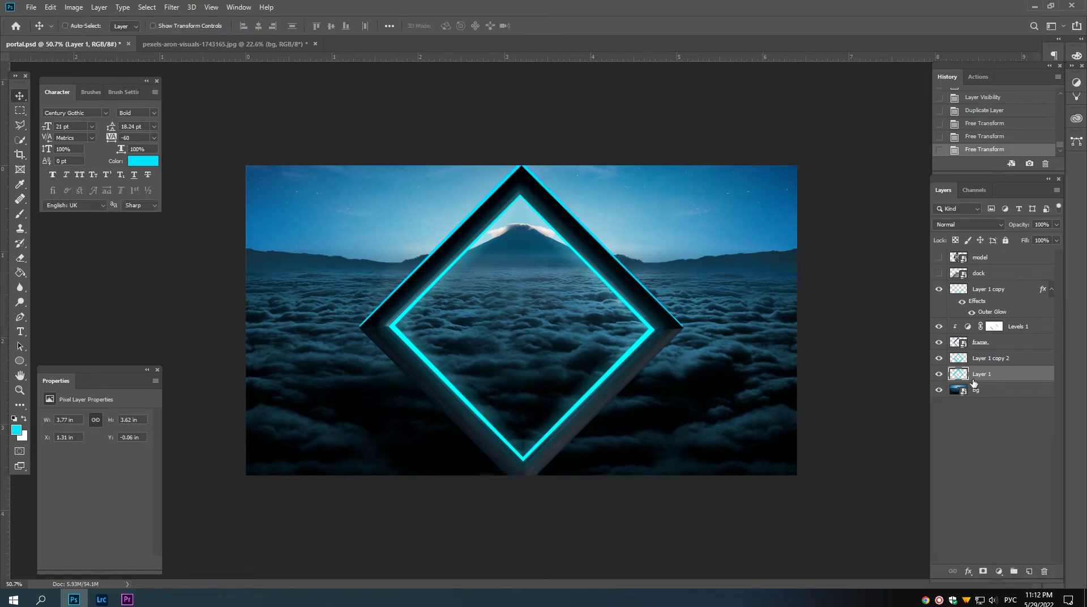
Step: Duplicate Layer 1 above Layer 1 copy and apply a frame-shaped mask to it
{"action": "left_click_drag", "start_coordinate": [969, 377], "coordinate": [1029, 568]}
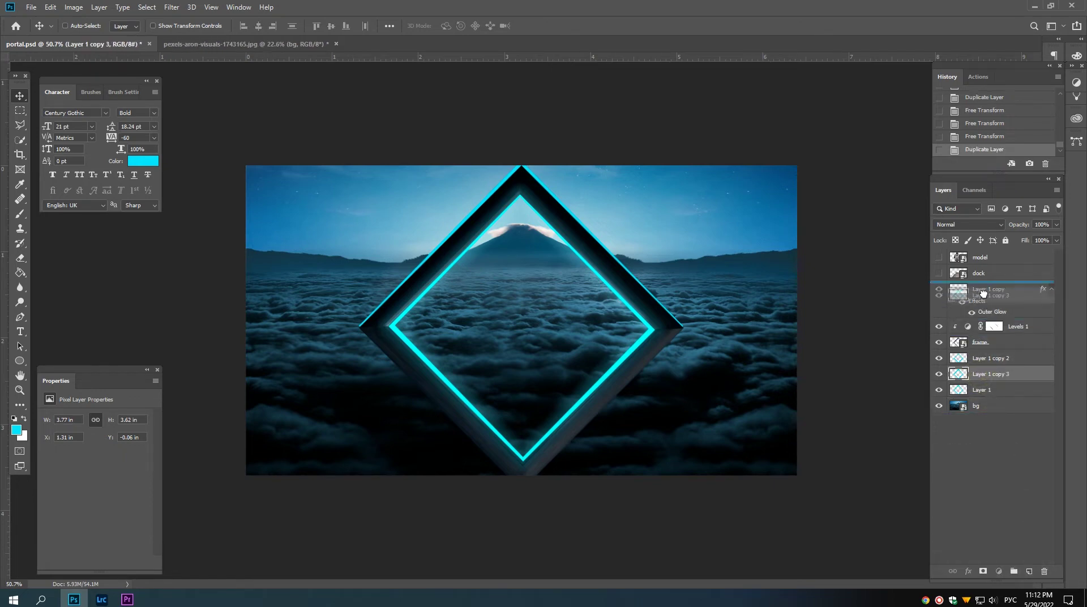
{"action": "left_click_drag", "start_coordinate": [984, 374], "coordinate": [981, 289]}
{"action": "left_click", "coordinate": [959, 363], "text": "ctrl"}
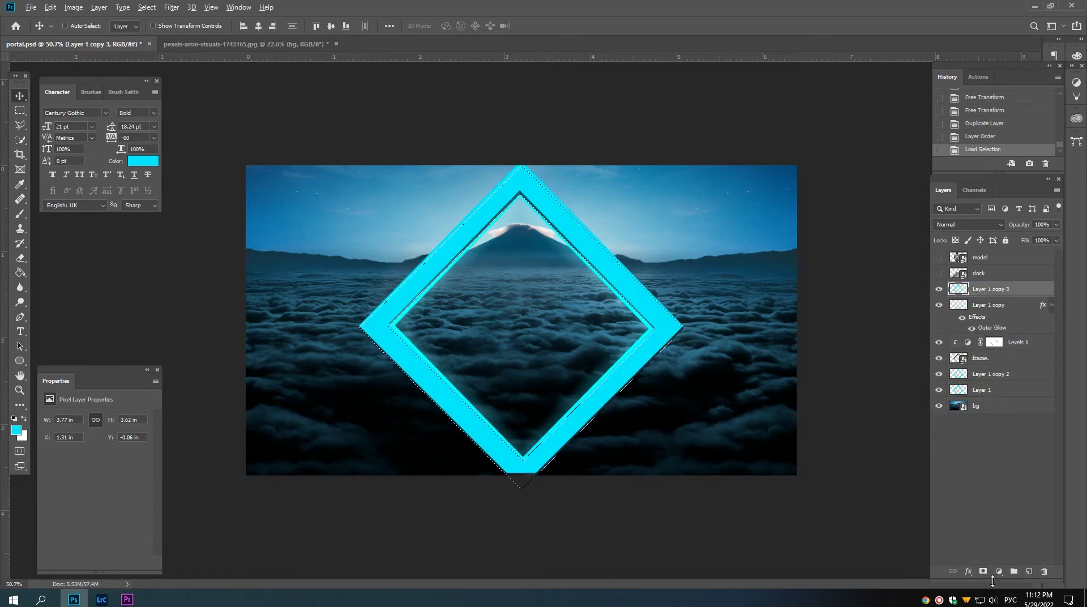
{"action": "left_click", "coordinate": [982, 571]}
{"action": "right_click", "coordinate": [984, 289]}
{"action": "left_click", "coordinate": [985, 323]}
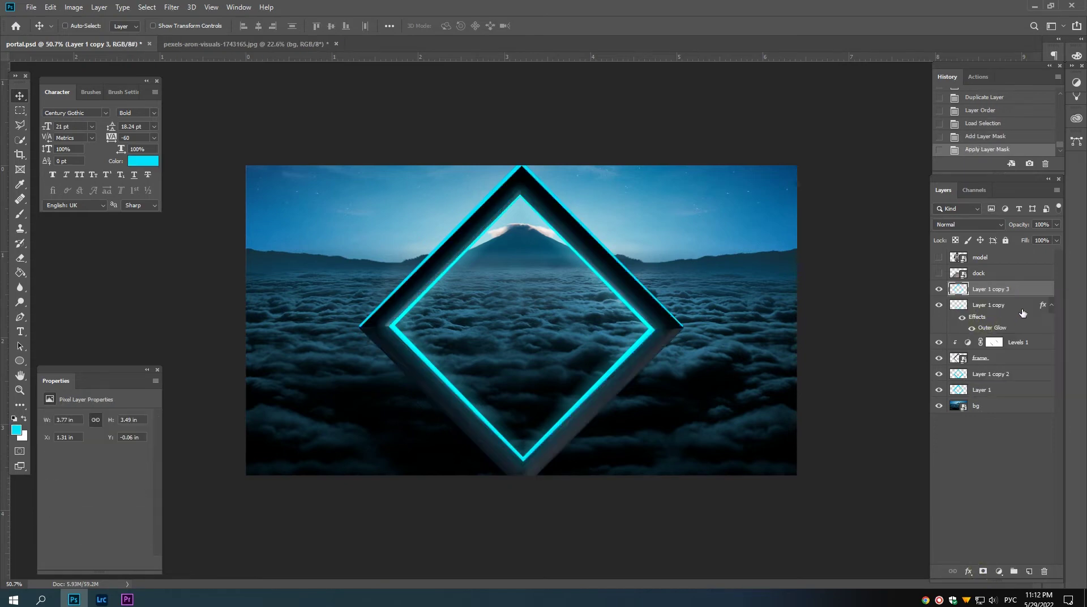
Step: Paste Layer 1 copy's glow style onto Layer 1 copy 3 and shift it sideways
{"action": "right_click", "coordinate": [1039, 308]}
{"action": "left_click", "coordinate": [1030, 449]}
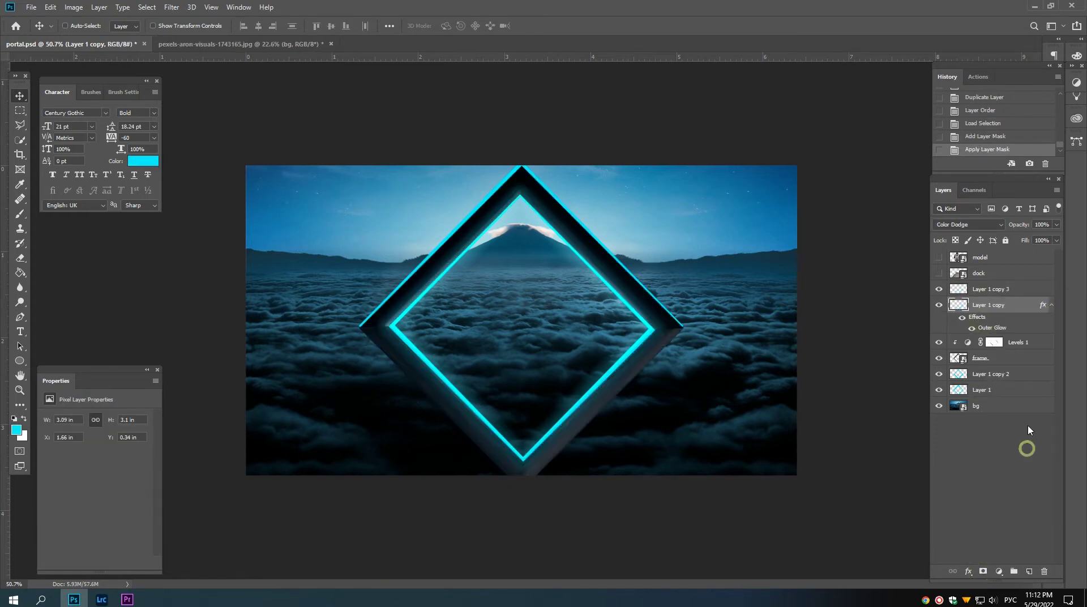
{"action": "left_click", "coordinate": [1001, 290]}
{"action": "right_click", "coordinate": [1003, 291]}
{"action": "left_click", "coordinate": [923, 368]}
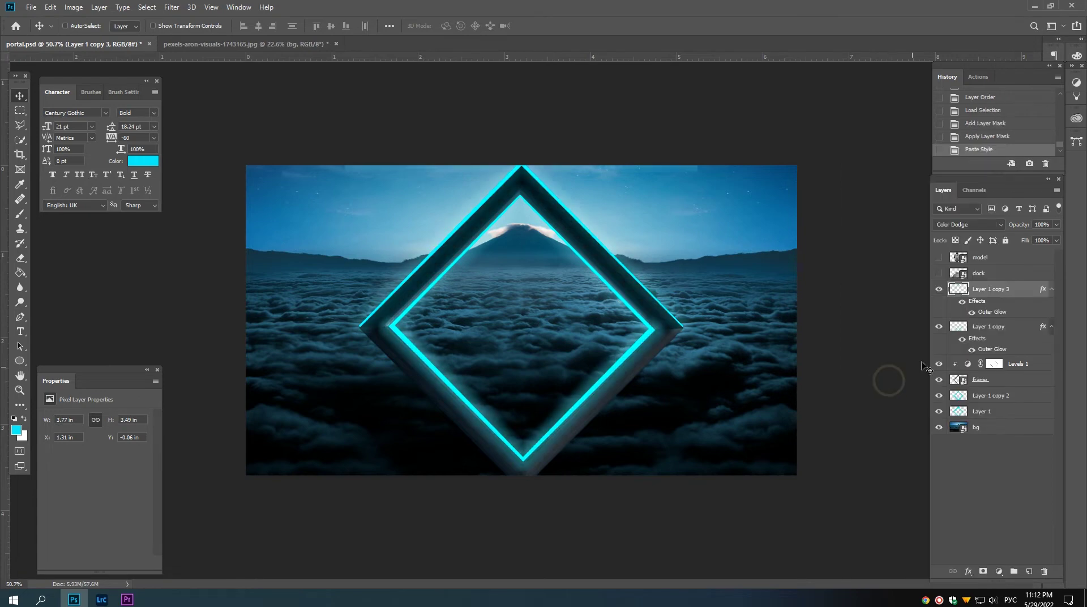
{"action": "left_click_drag", "start_coordinate": [679, 285], "coordinate": [689, 287]}
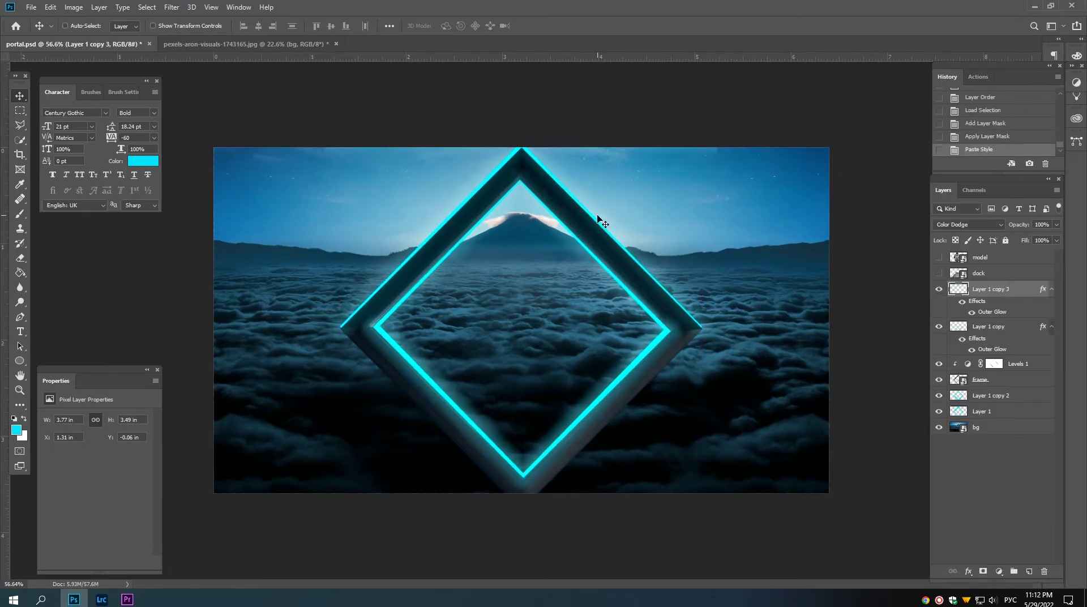
{"action": "mouse_move", "coordinate": [598, 219]}
{"action": "left_mouse_down"}
{"action": "mouse_move", "coordinate": [634, 224]}
{"action": "mouse_move", "coordinate": [591, 214]}
{"action": "mouse_move", "coordinate": [668, 214]}
{"action": "left_mouse_up"}
Step: Undo the shift, then paint out the duplicate's lower-left corner with a black-brushed mask and apply it
{"action": "key", "text": "ctrl+z"}
{"action": "key", "text": "ctrl+z"}
{"action": "key", "text": "b"}
{"action": "key", "text": "d"}
{"action": "left_click", "coordinate": [983, 571]}
{"action": "mouse_move", "coordinate": [419, 331]}
{"action": "left_mouse_down"}
{"action": "mouse_move", "coordinate": [451, 323]}
{"action": "mouse_move", "coordinate": [594, 476]}
{"action": "mouse_move", "coordinate": [753, 334]}
{"action": "left_mouse_up"}
{"action": "right_click", "coordinate": [984, 288]}
{"action": "left_click", "coordinate": [939, 311]}
Step: Move Layer 1 copy 3 up to align with the diamond frame
{"action": "key", "text": "v"}
{"action": "left_click_drag", "start_coordinate": [618, 203], "coordinate": [674, 259]}
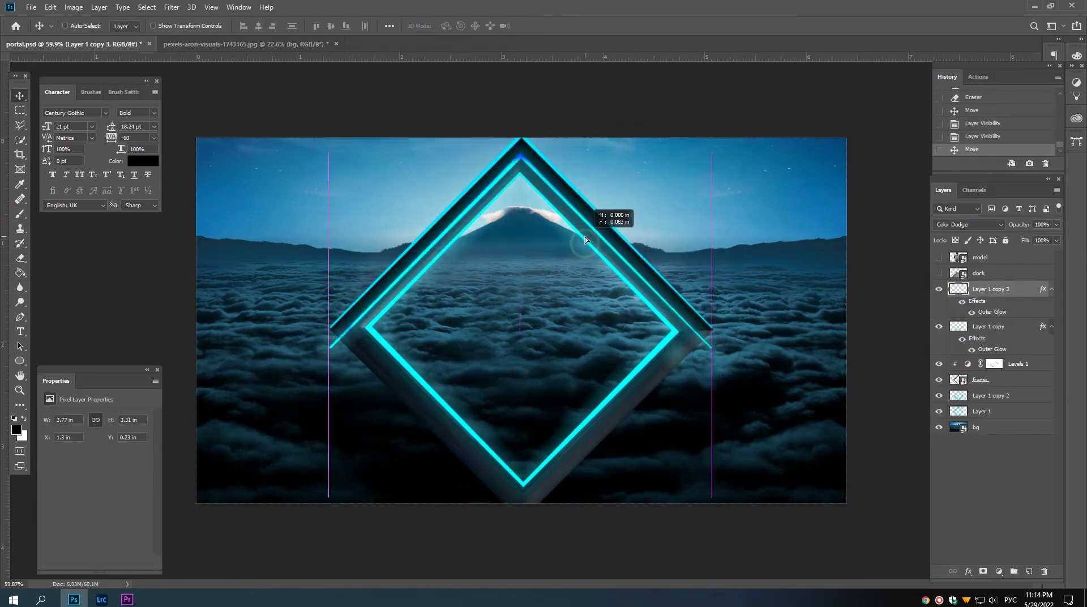
{"action": "left_click_drag", "start_coordinate": [585, 236], "coordinate": [586, 207]}
{"action": "scroll", "coordinate": [601, 322], "scroll_direction": "down", "scroll_amount": 2}
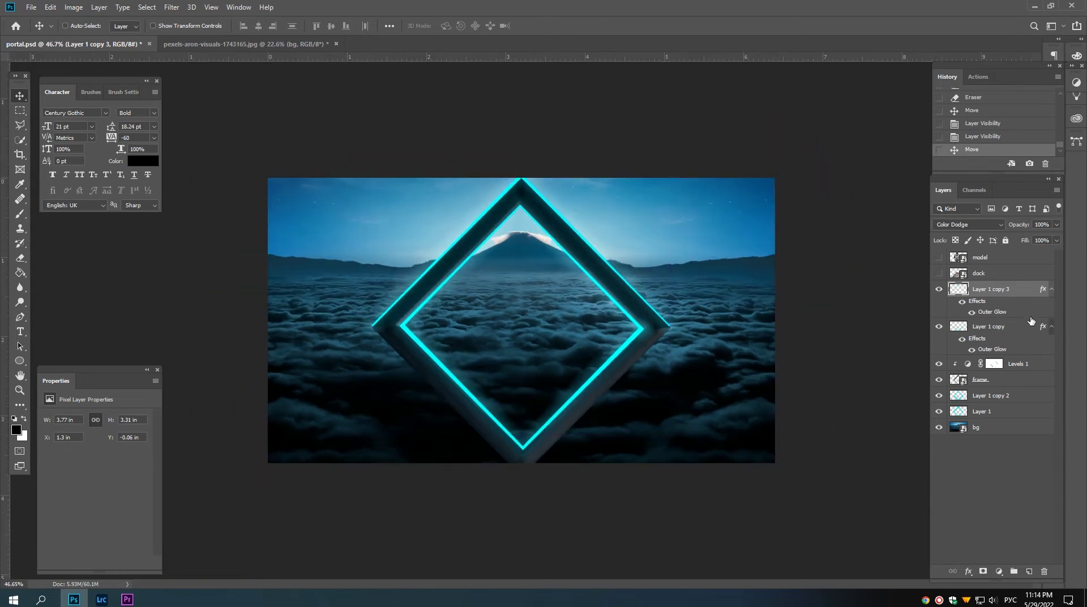
{"action": "left_click", "coordinate": [1051, 289]}
Step: Group Layer 1 through Layer 1 copy 3 into a group named 'frame'
{"action": "left_click", "coordinate": [980, 370]}
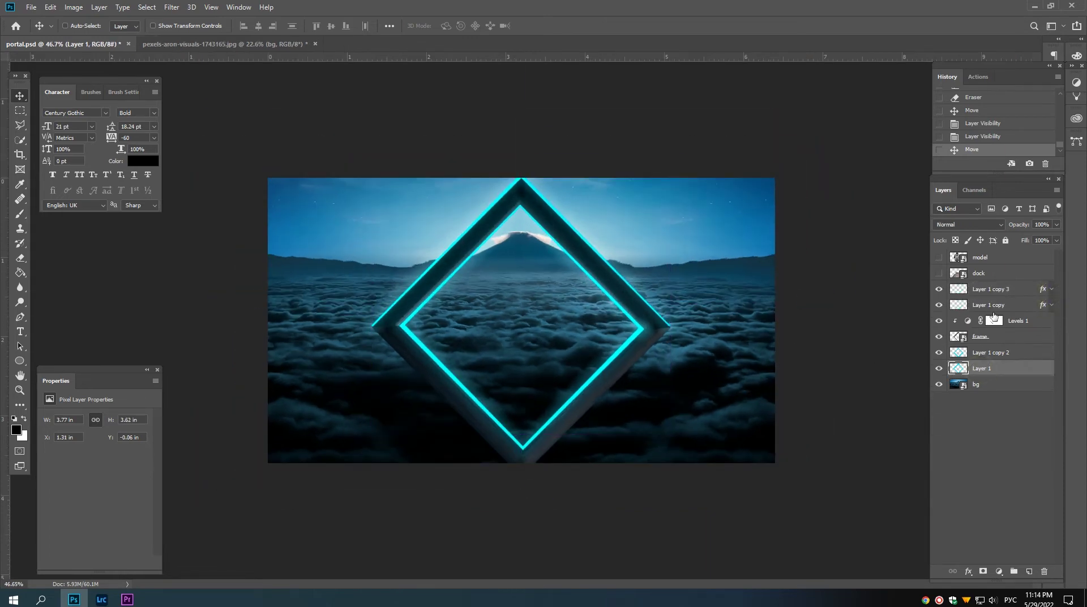
{"action": "left_click", "coordinate": [987, 290], "text": "shift"}
{"action": "left_click_drag", "start_coordinate": [987, 290], "coordinate": [1012, 568]}
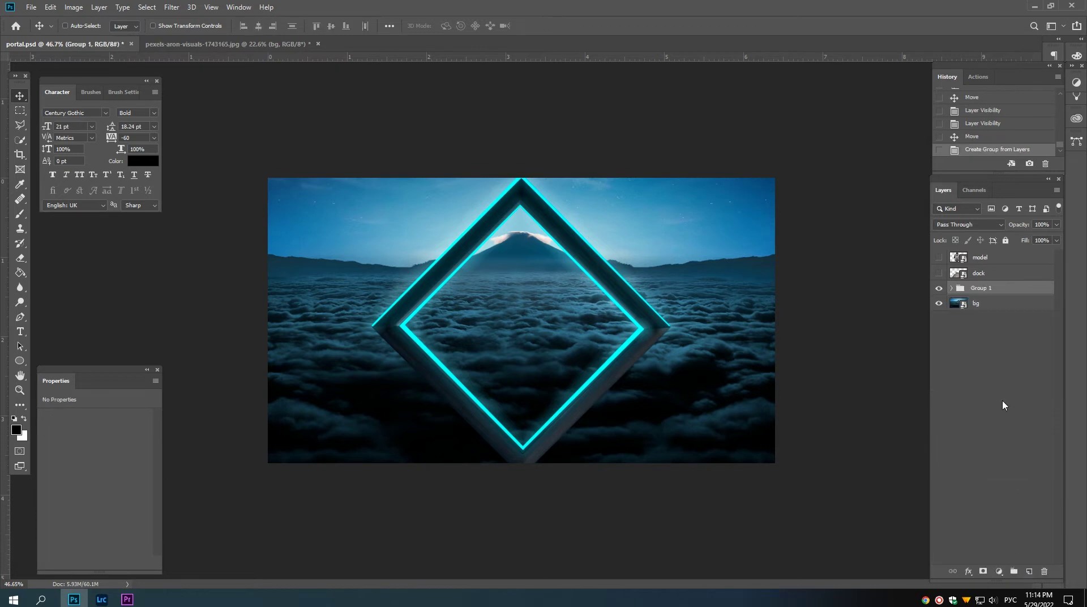
{"action": "double_click", "coordinate": [981, 287]}
{"action": "type", "text": "frame"}
{"action": "key", "text": "Return"}
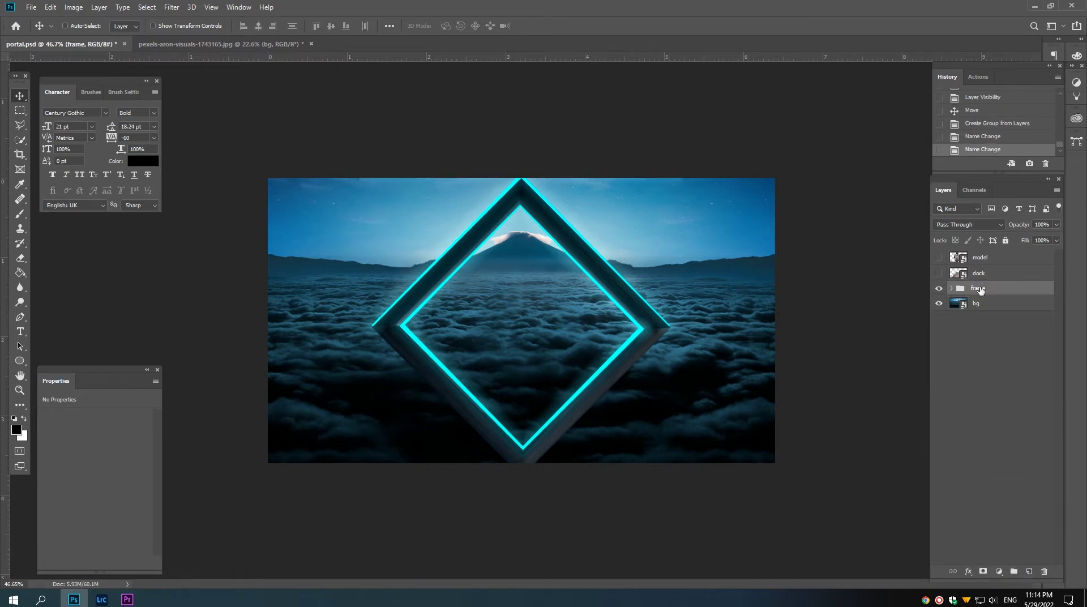
Step: Toggle the frame layers' visibility to compare, ending with all glow layers shown
{"action": "left_click", "coordinate": [952, 289]}
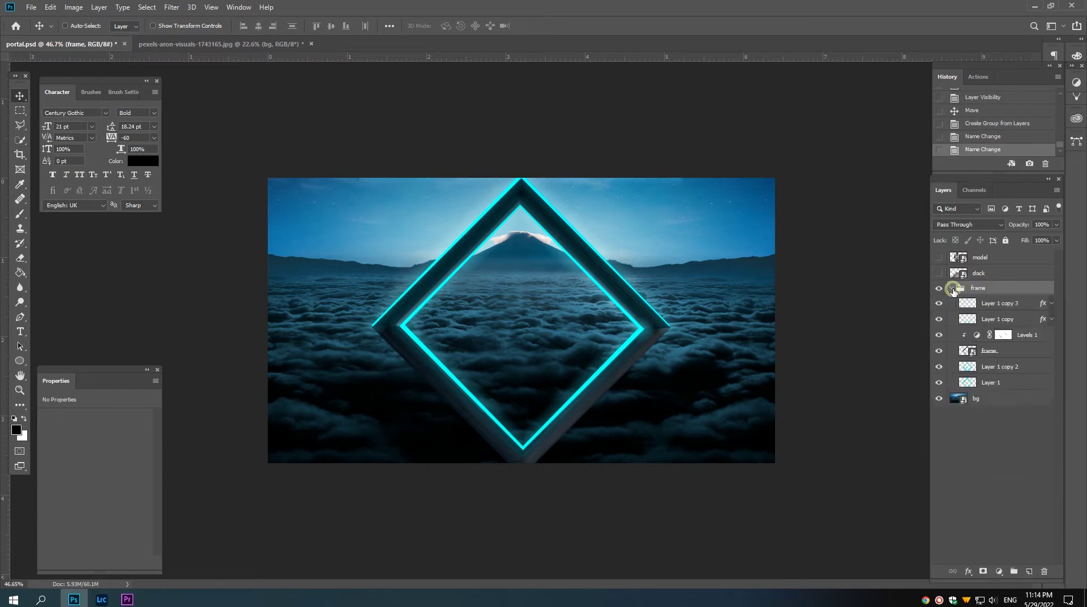
{"action": "left_click", "coordinate": [938, 382]}
{"action": "left_click", "coordinate": [938, 350]}
{"action": "left_click", "coordinate": [937, 335]}
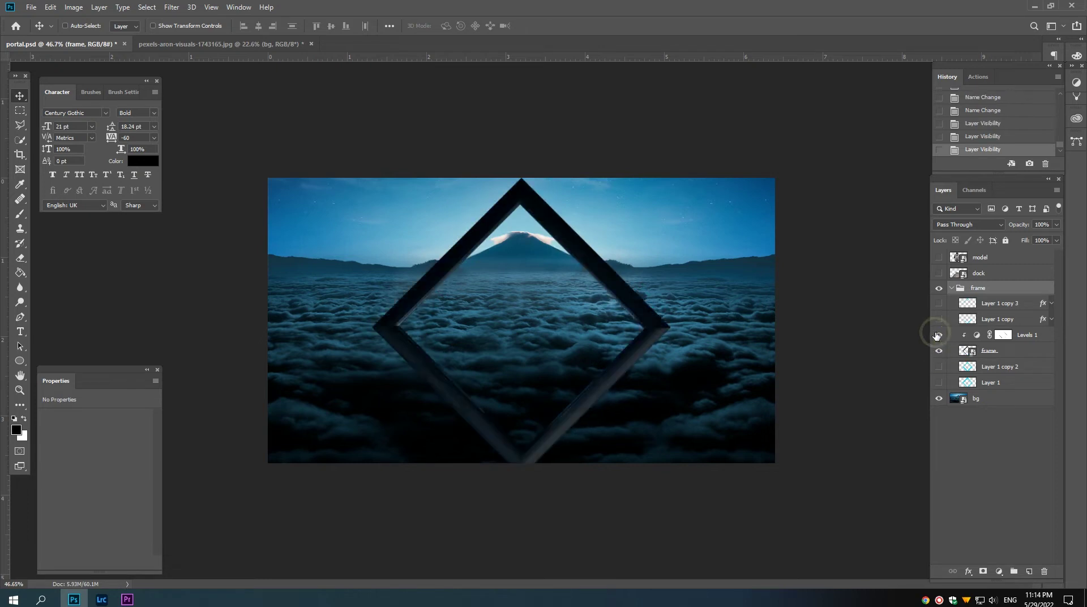
{"action": "left_click", "coordinate": [938, 320]}
{"action": "left_click", "coordinate": [938, 320]}
{"action": "left_click", "coordinate": [939, 367]}
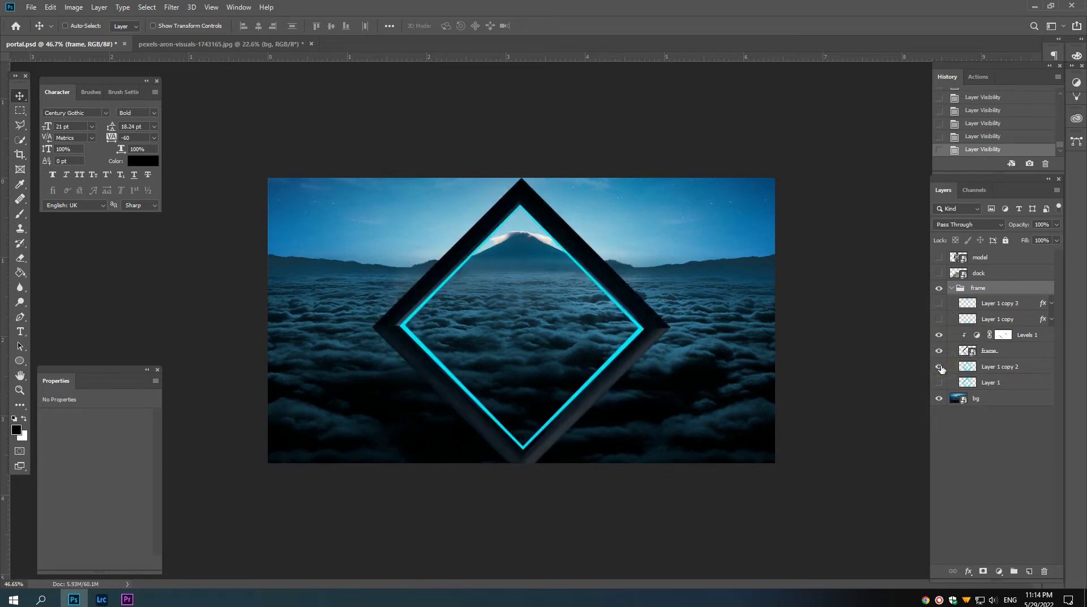
{"action": "left_click", "coordinate": [937, 320]}
{"action": "left_click", "coordinate": [939, 382]}
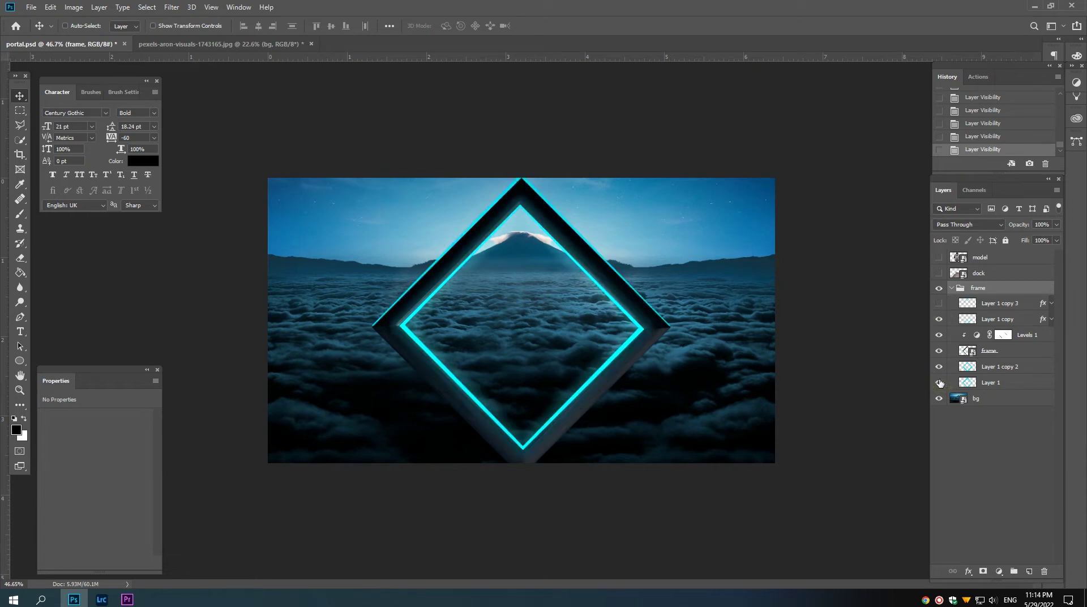
{"action": "left_click", "coordinate": [937, 304]}
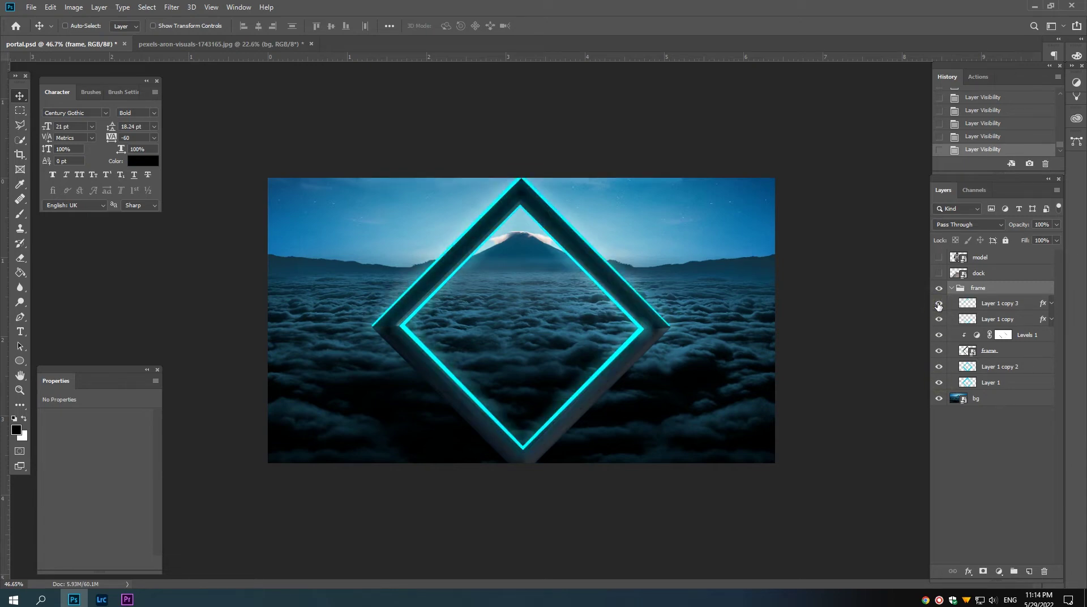
Step: Erase the stray glow above the diamond's top corner on Layer 1 copy 3
{"action": "left_click", "coordinate": [971, 305]}
{"action": "left_click", "coordinate": [19, 247]}
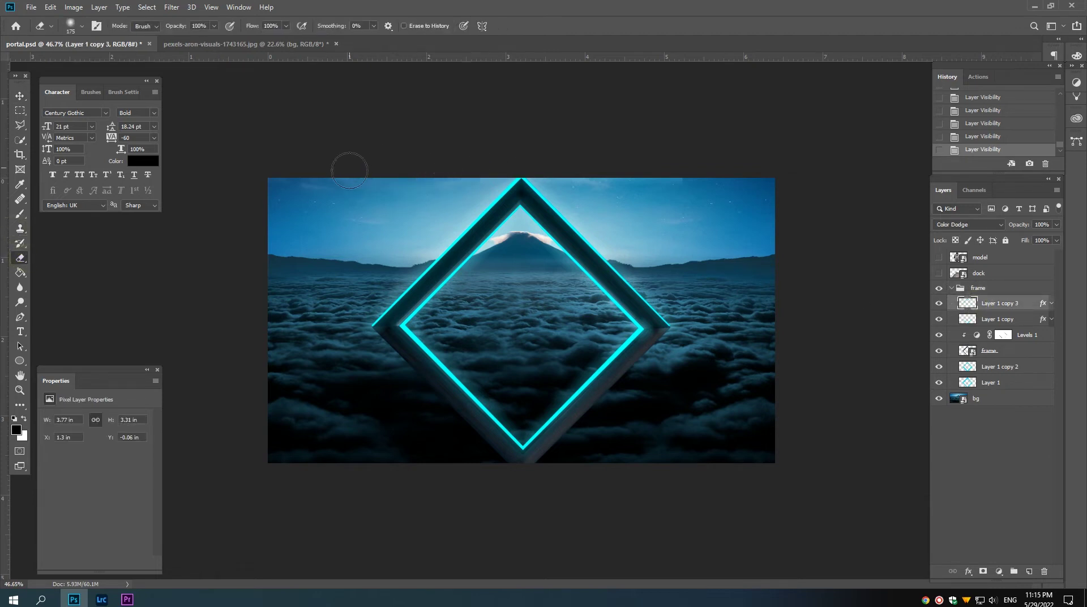
{"action": "left_click_drag", "start_coordinate": [600, 178], "coordinate": [723, 189]}
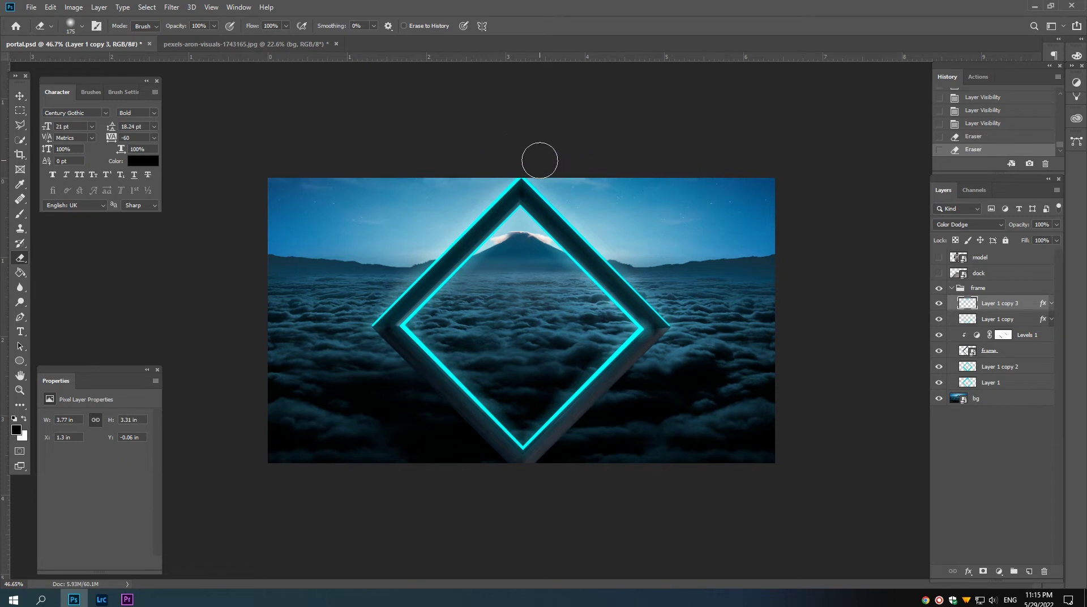
Step: Duplicate the frame group twice and rename the copies, naming the bottom group 3
{"action": "left_click", "coordinate": [952, 288]}
{"action": "left_click", "coordinate": [985, 294]}
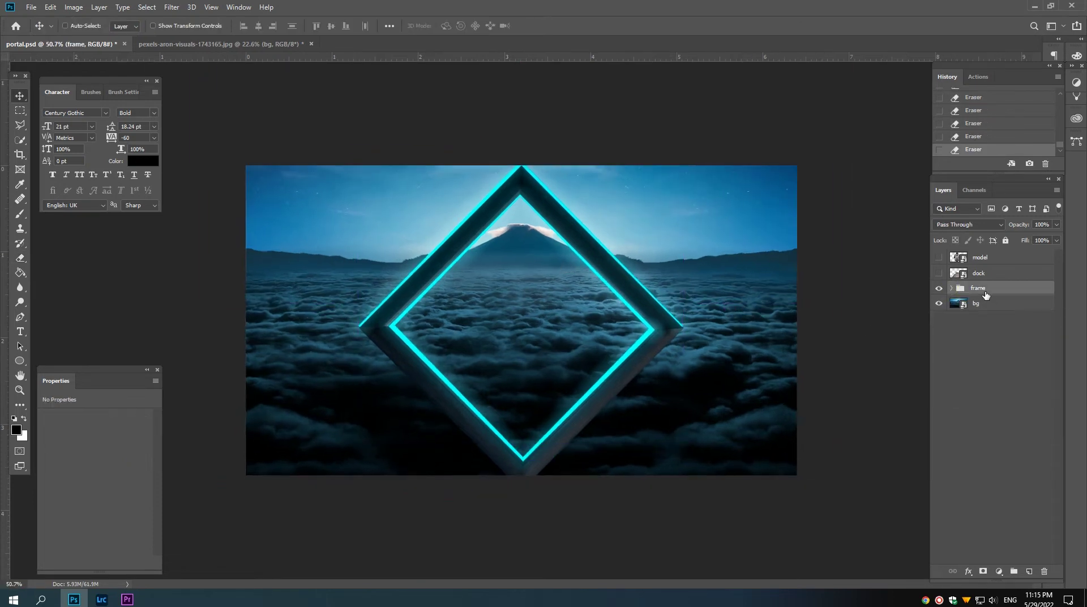
{"action": "left_click_drag", "start_coordinate": [983, 291], "coordinate": [1027, 571]}
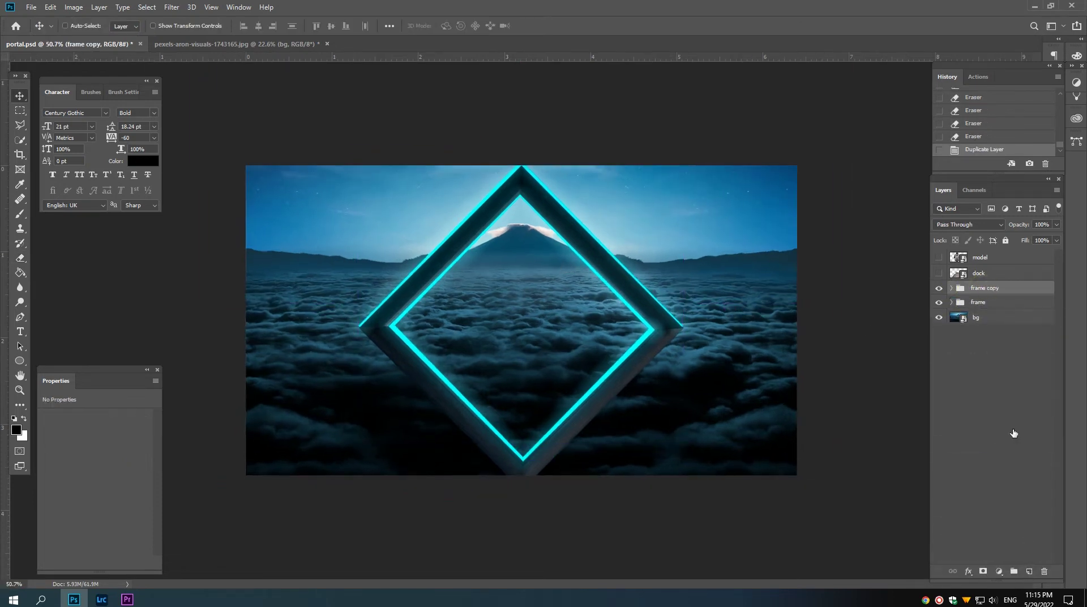
{"action": "left_click_drag", "start_coordinate": [978, 286], "coordinate": [1029, 571]}
{"action": "double_click", "coordinate": [985, 288]}
{"action": "type", "text": "1"}
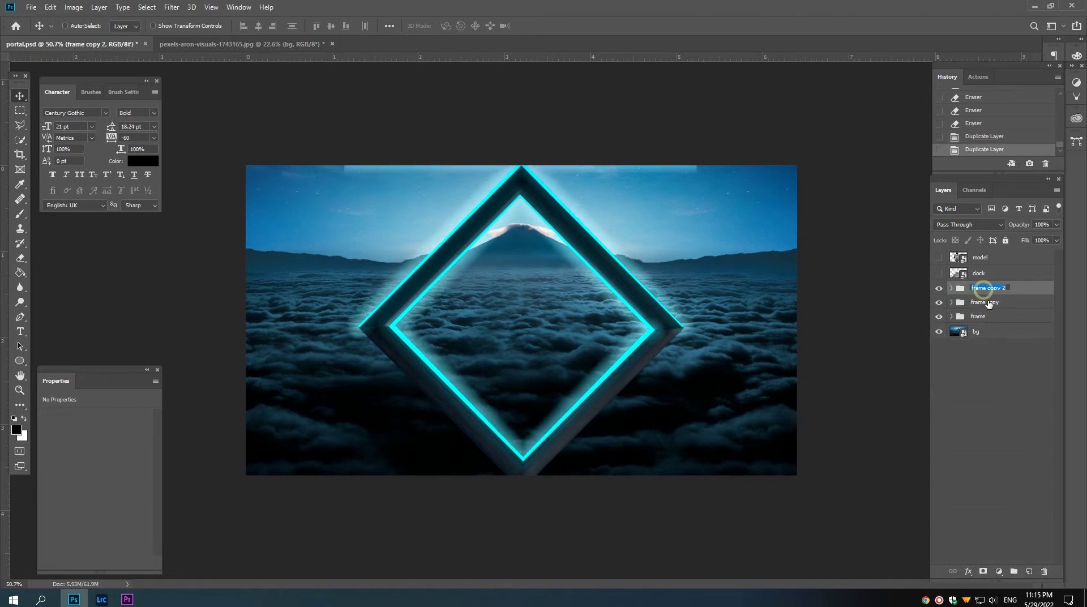
{"action": "type", "text": "2"}
{"action": "double_click", "coordinate": [984, 316]}
{"action": "type", "text": "3"}
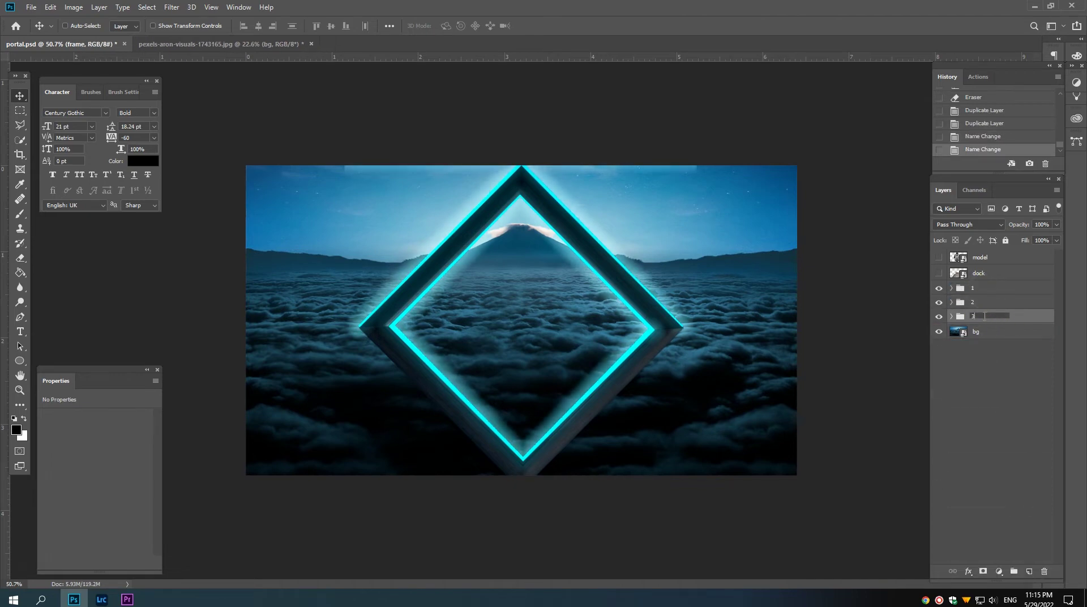
{"action": "key", "text": "Return"}
Step: Scale groups 2 and 3 down to about 66% and nudge them up
{"action": "left_click", "coordinate": [985, 302], "text": "shift"}
{"action": "key", "text": "ctrl+t"}
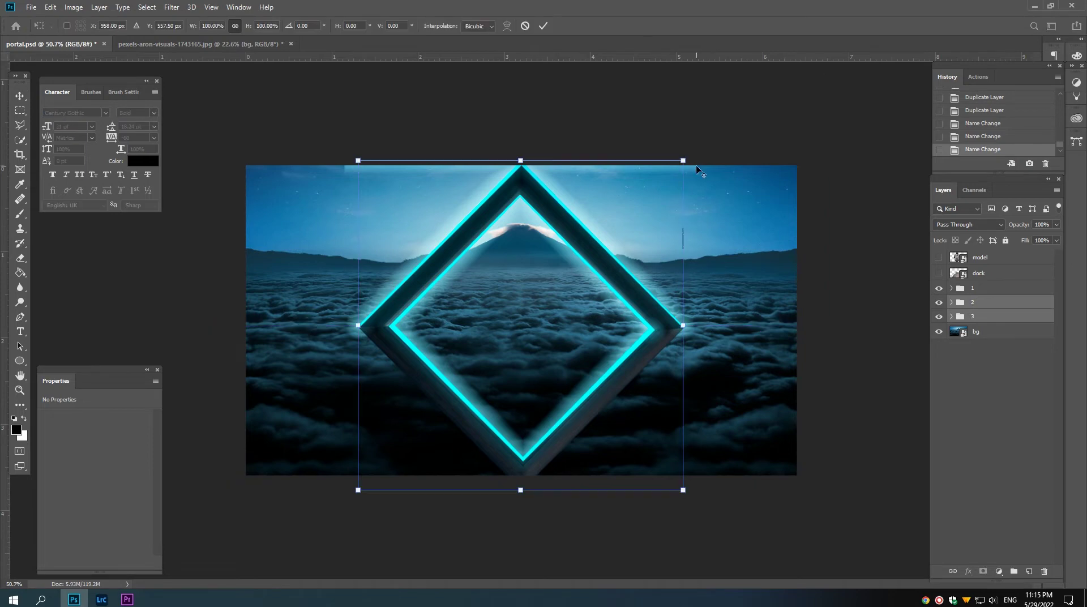
{"action": "left_click_drag", "start_coordinate": [683, 161], "coordinate": [610, 192]}
{"action": "left_click_drag", "start_coordinate": [553, 274], "coordinate": [546, 268]}
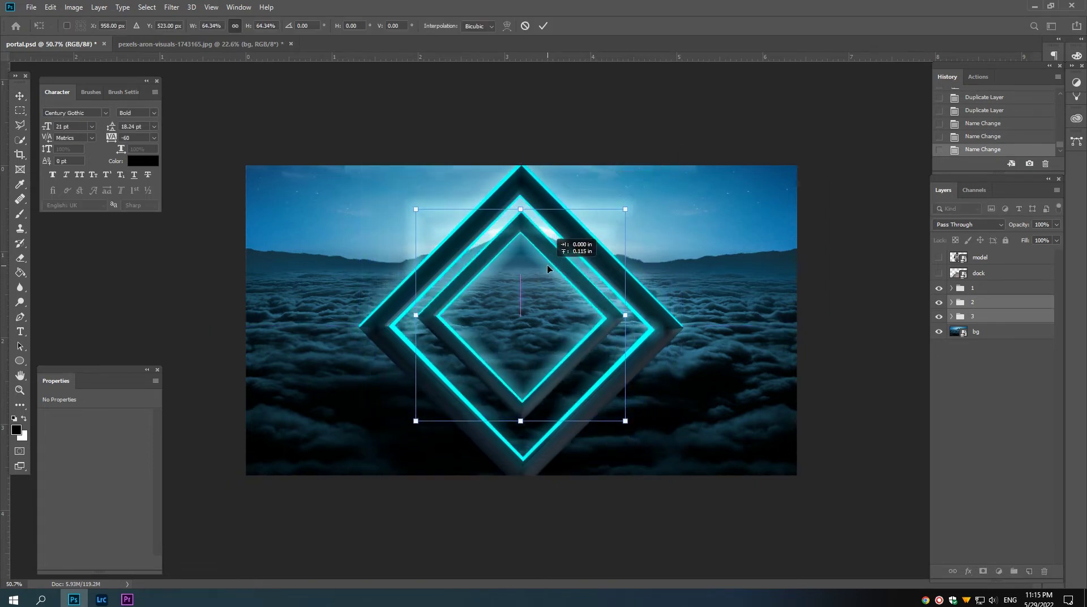
{"action": "left_click_drag", "start_coordinate": [624, 209], "coordinate": [605, 213]}
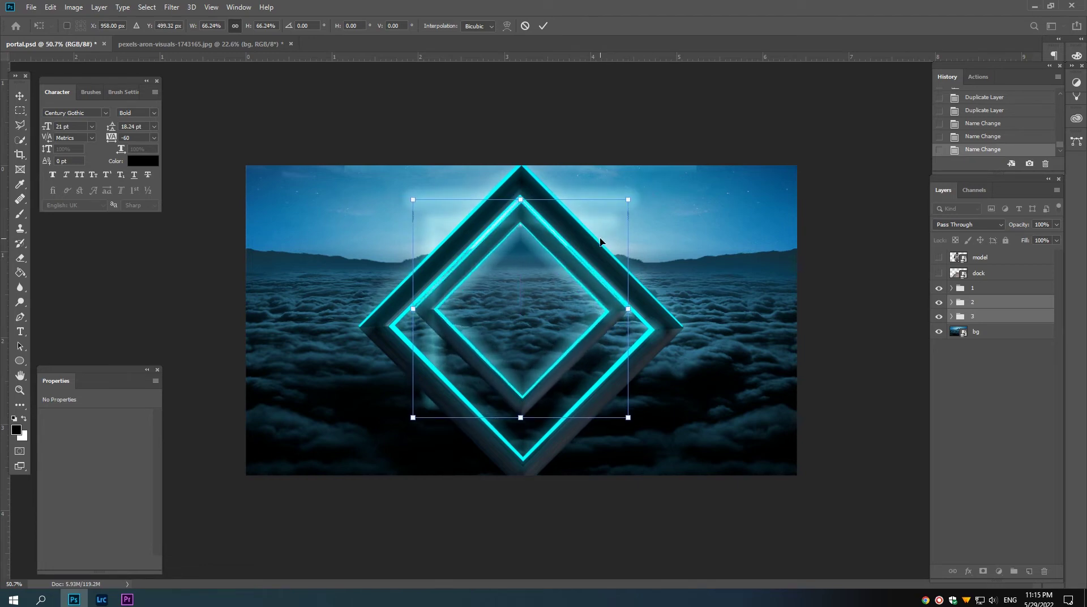
{"action": "key", "text": "Return"}
{"action": "key", "text": "Up"}
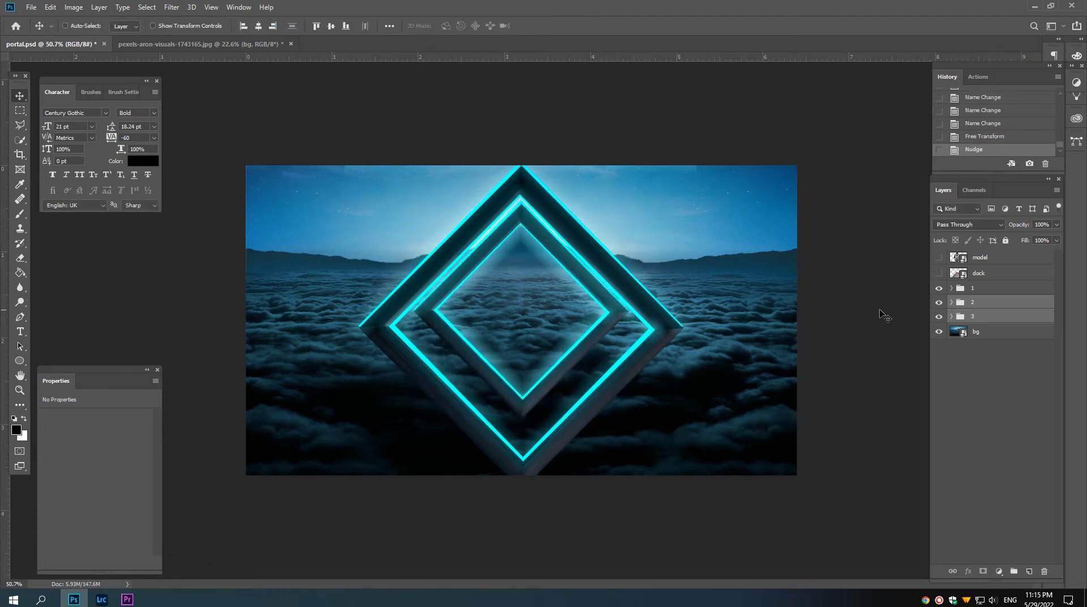
Step: Shrink group 3, the innermost diamond, further in two passes and nudge it into place
{"action": "left_click", "coordinate": [971, 321]}
{"action": "key", "text": "ctrl+t"}
{"action": "left_click_drag", "start_coordinate": [626, 200], "coordinate": [574, 218]}
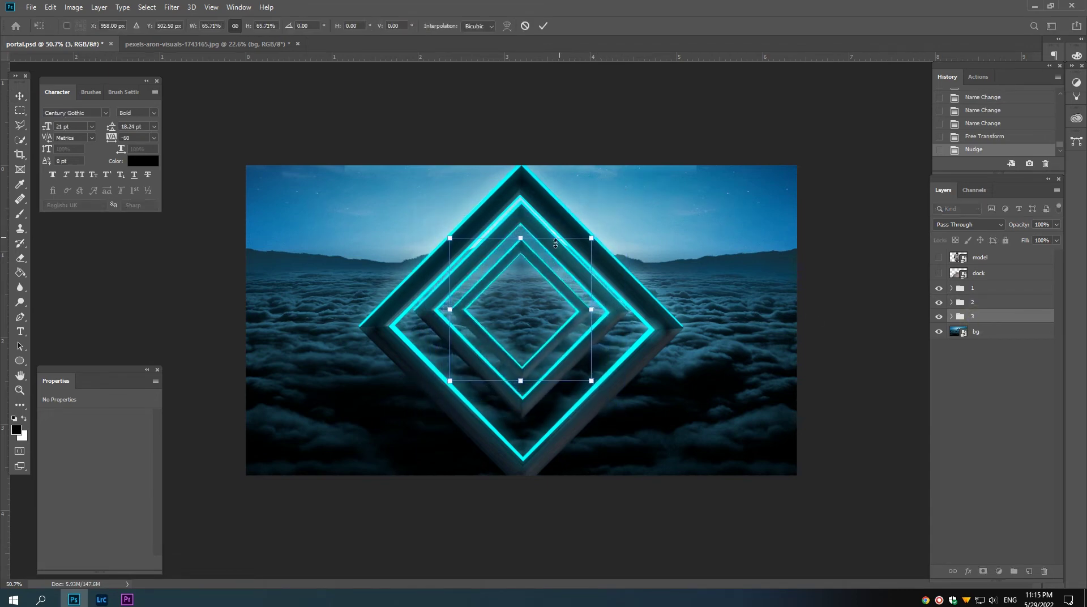
{"action": "left_click_drag", "start_coordinate": [538, 271], "coordinate": [537, 256]}
{"action": "key", "text": "Return"}
{"action": "key", "text": "Up"}
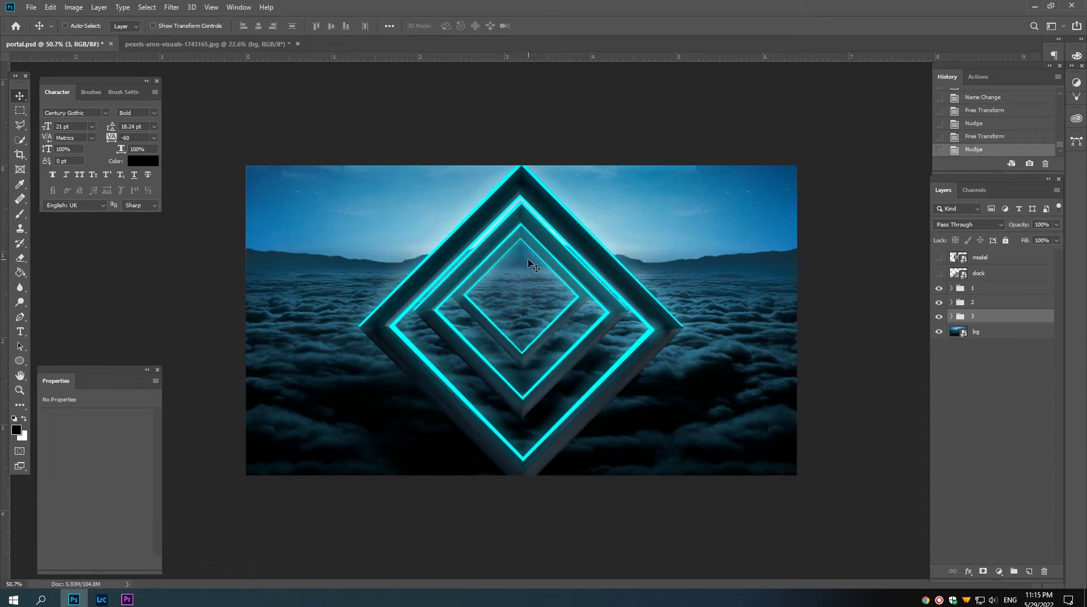
{"action": "key", "text": "ctrl+t"}
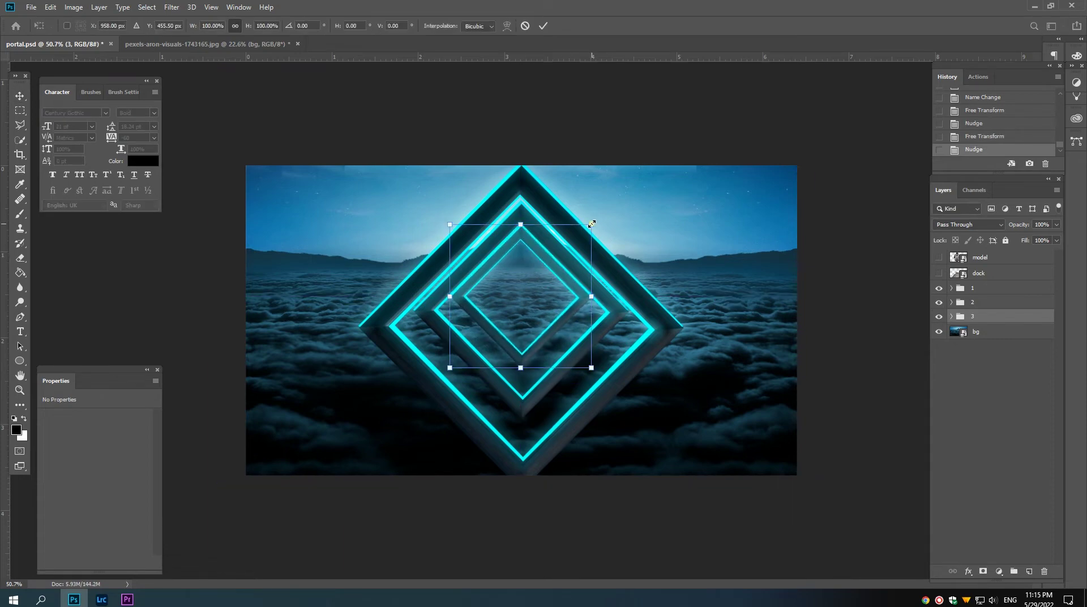
{"action": "left_click_drag", "start_coordinate": [591, 224], "coordinate": [583, 230]}
{"action": "key", "text": "Return"}
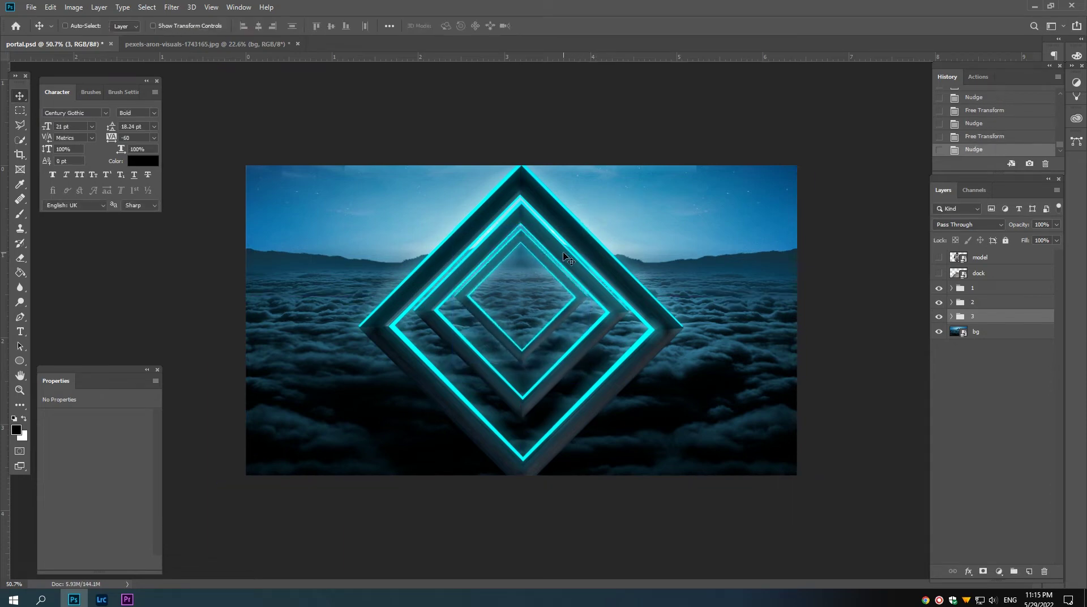
{"action": "key", "text": "Up"}
{"action": "key", "text": "Up"}
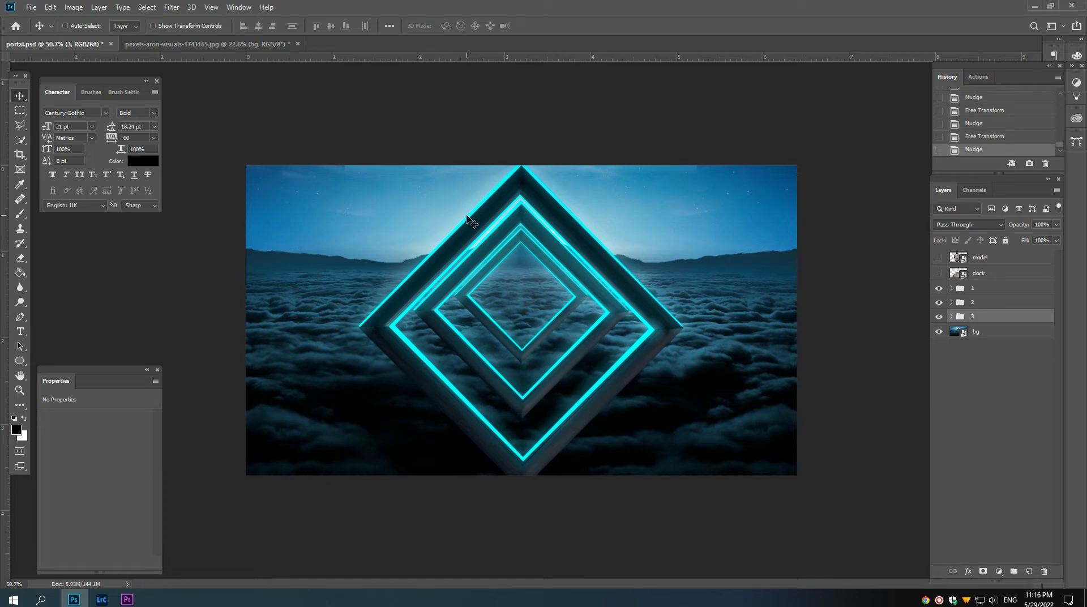
{"action": "mouse_move", "coordinate": [514, 291]}
{"action": "left_mouse_down"}
{"action": "mouse_move", "coordinate": [535, 300]}
{"action": "mouse_move", "coordinate": [522, 300]}
{"action": "left_mouse_up"}
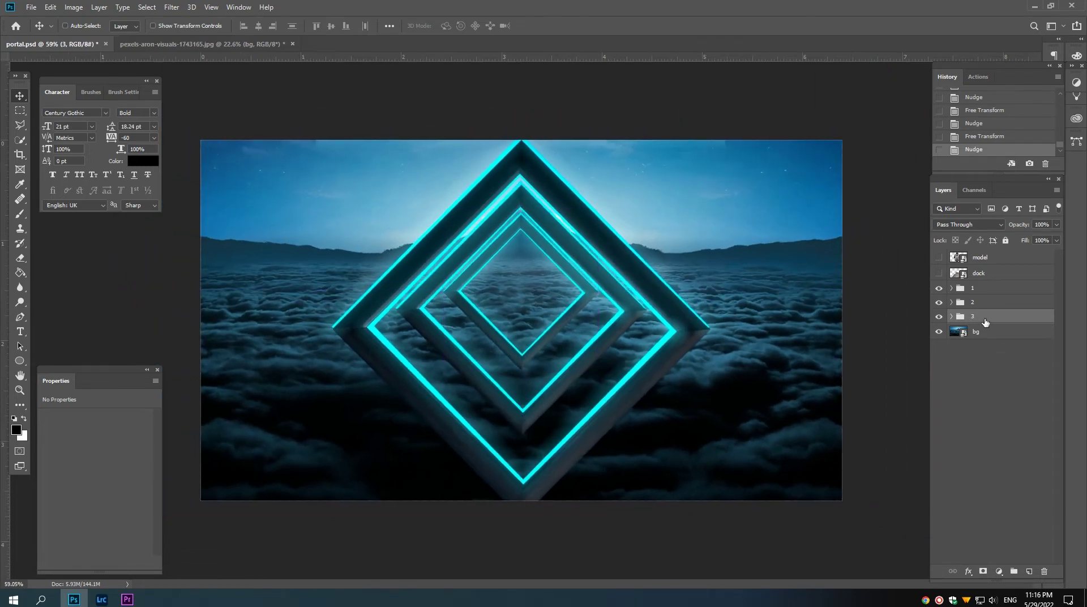
Step: Mask group 3 and paint out its lower-left edge with a smaller Smoke brush
{"action": "left_click", "coordinate": [990, 572]}
{"action": "left_click_drag", "start_coordinate": [475, 379], "coordinate": [487, 379]}
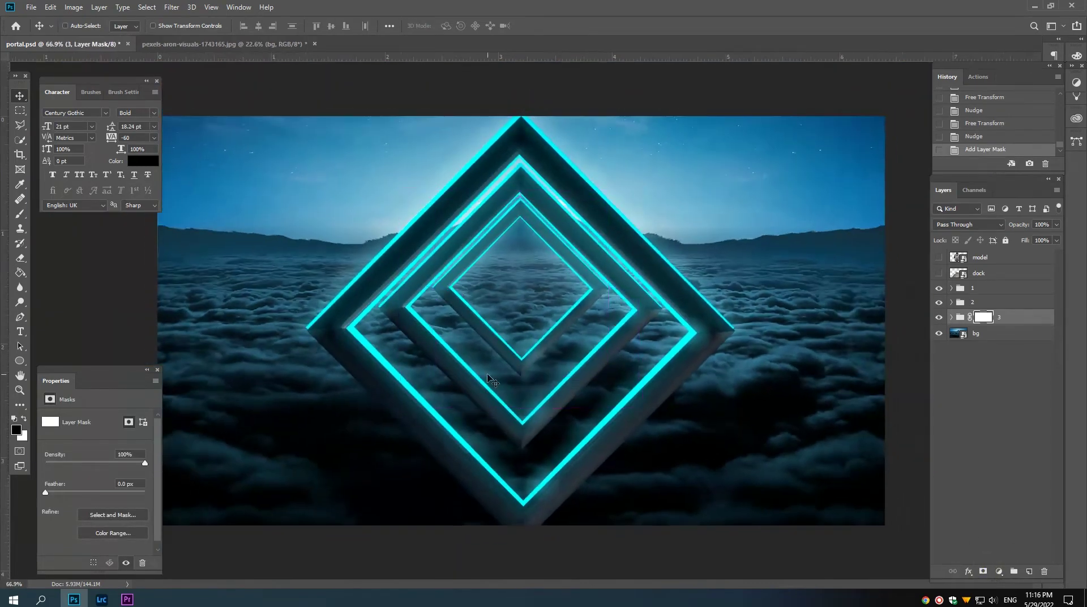
{"action": "left_click", "coordinate": [91, 92]}
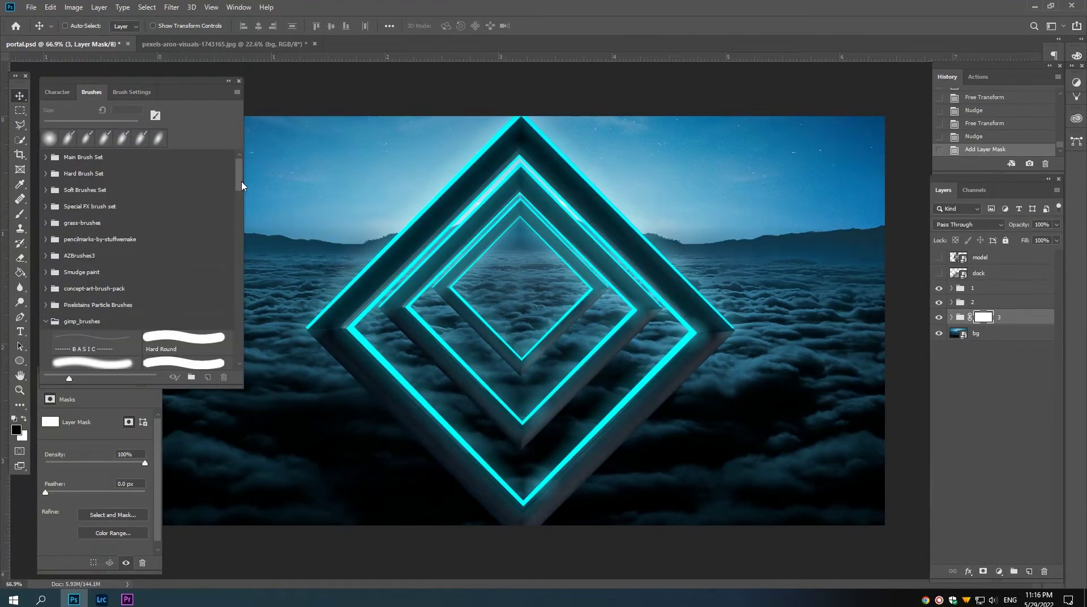
{"action": "left_click_drag", "start_coordinate": [238, 187], "coordinate": [238, 252]}
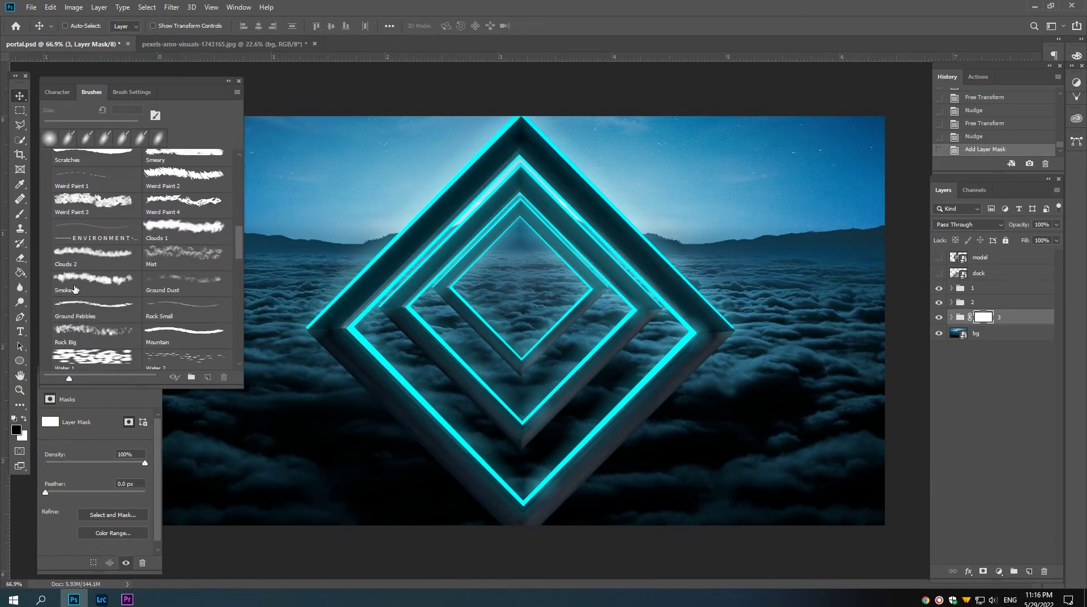
{"action": "left_click", "coordinate": [76, 280]}
{"action": "left_click", "coordinate": [56, 91]}
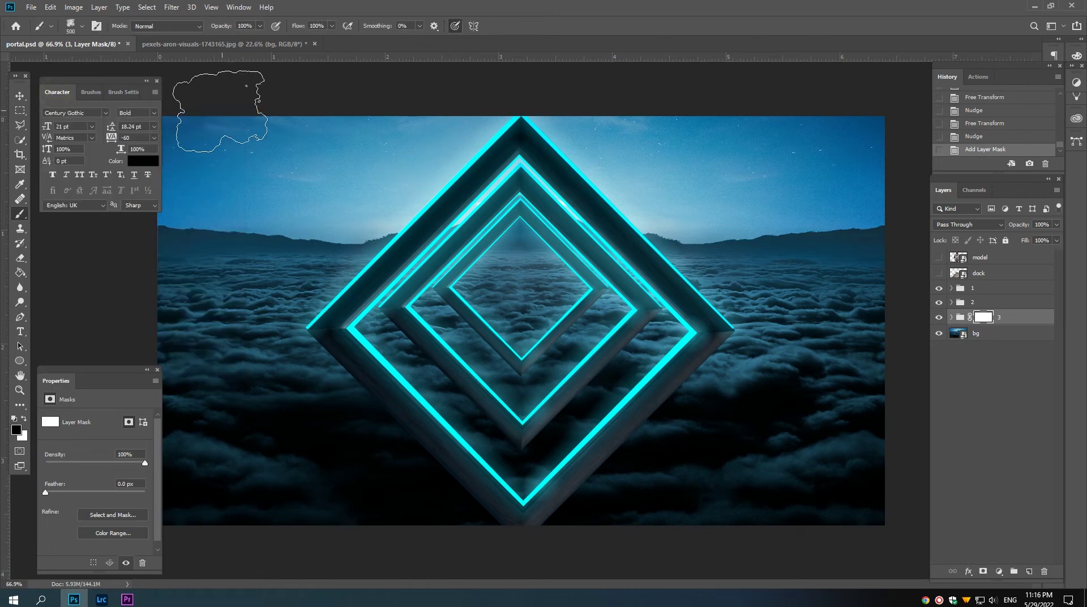
{"action": "scroll", "coordinate": [512, 328], "scroll_direction": "up", "scroll_amount": 3}
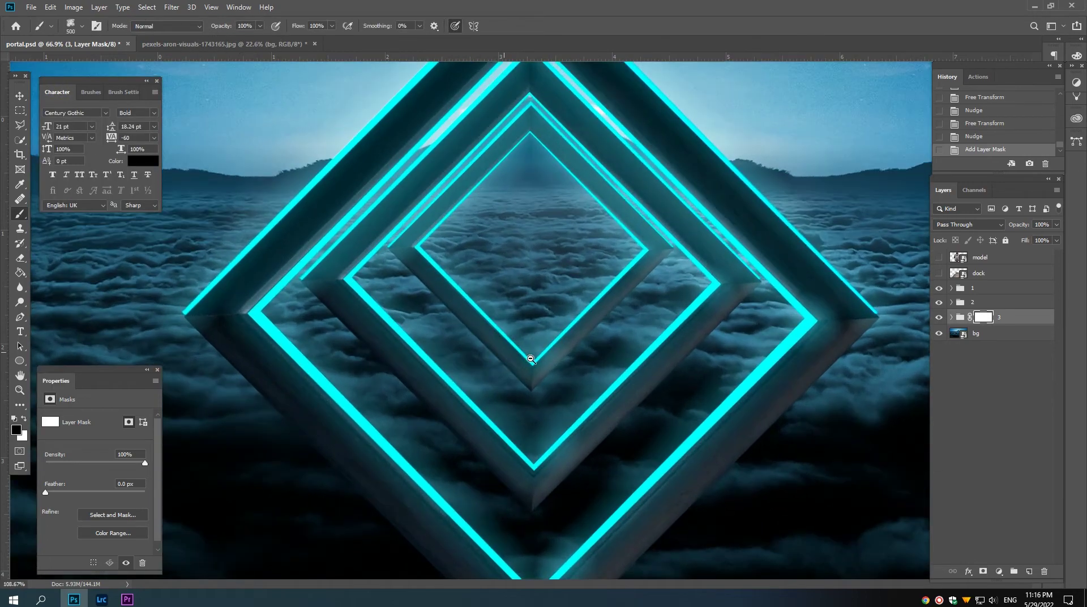
{"action": "key", "text": "bracketleft"}
{"action": "key", "text": "bracketleft"}
{"action": "key", "text": "bracketleft"}
{"action": "key", "text": "bracketleft"}
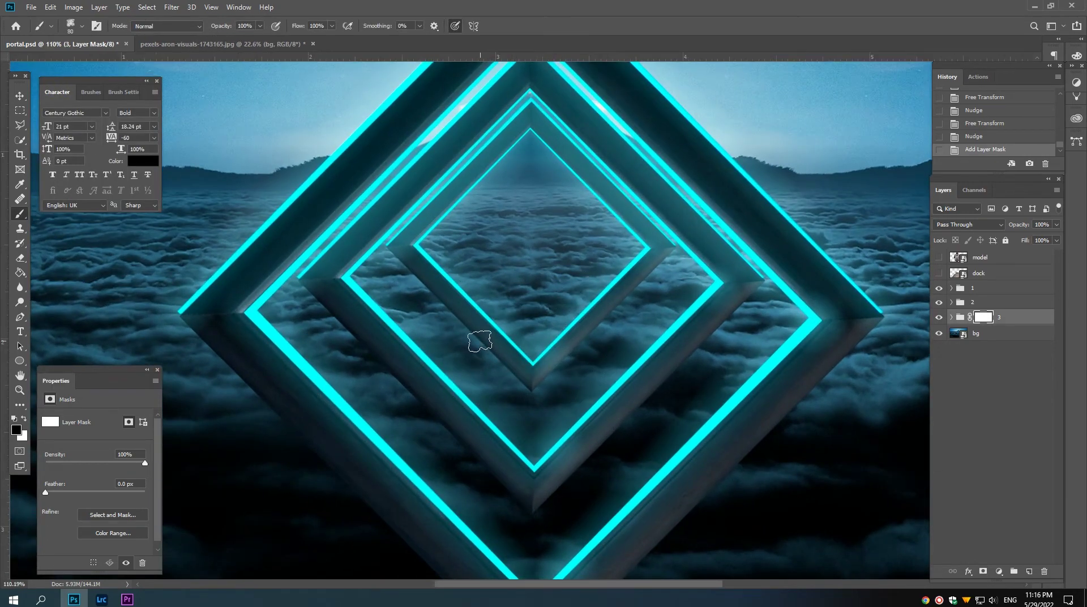
{"action": "mouse_move", "coordinate": [454, 324]}
{"action": "left_mouse_down"}
{"action": "mouse_move", "coordinate": [498, 340]}
{"action": "mouse_move", "coordinate": [548, 336]}
{"action": "mouse_move", "coordinate": [558, 323]}
{"action": "mouse_move", "coordinate": [536, 357]}
{"action": "mouse_move", "coordinate": [572, 352]}
{"action": "left_mouse_up"}
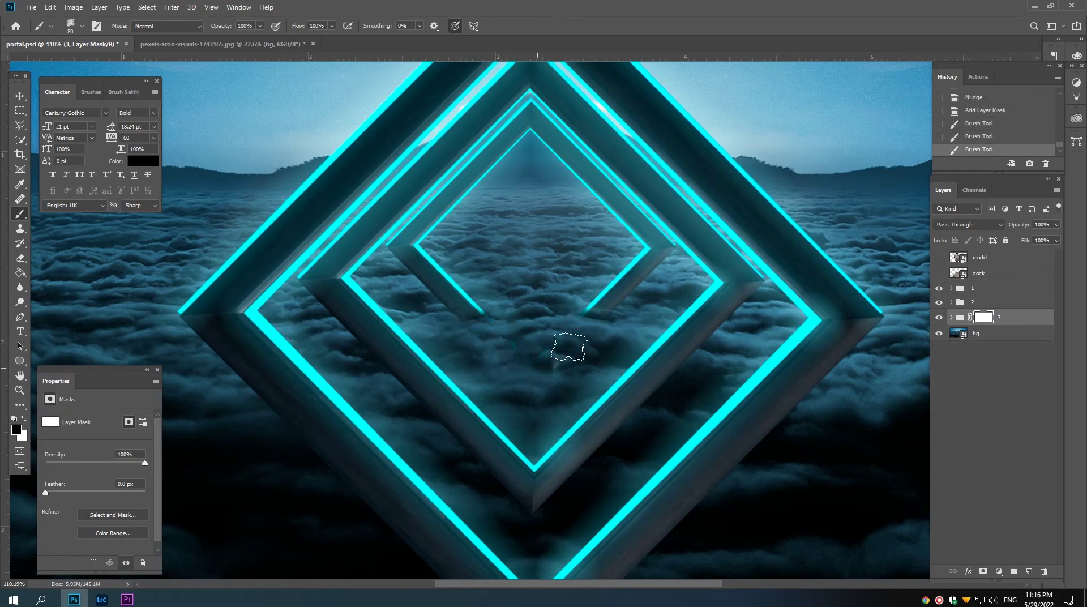
Step: Add a mask to group 2 and paint out the middle frame's lower part
{"action": "key", "text": "ctrl+0"}
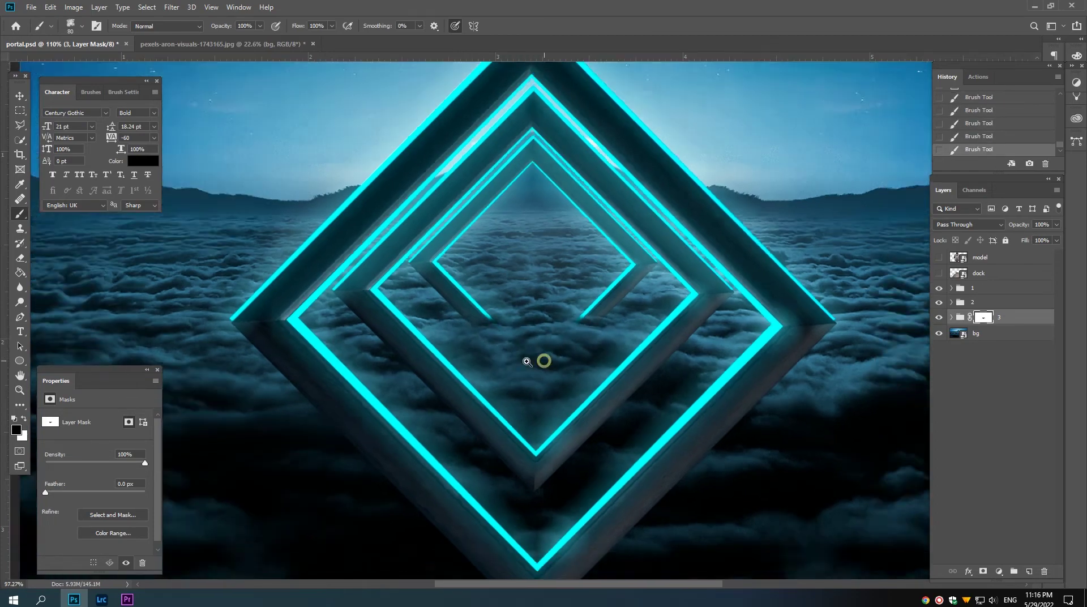
{"action": "left_click", "coordinate": [982, 301]}
{"action": "left_click", "coordinate": [983, 572]}
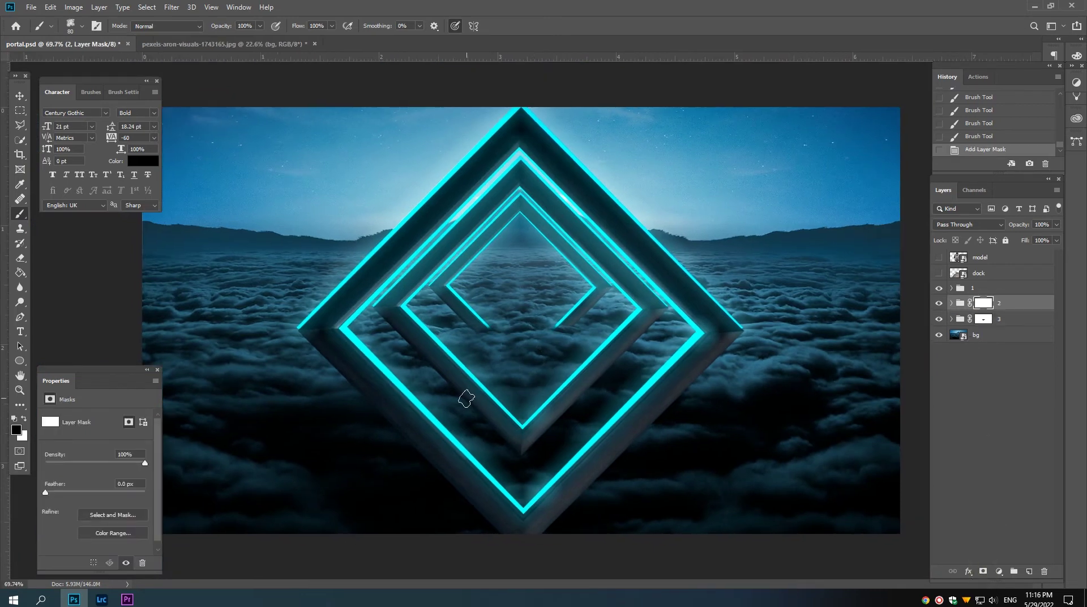
{"action": "mouse_move", "coordinate": [482, 395]}
{"action": "left_mouse_down"}
{"action": "mouse_move", "coordinate": [509, 424]}
{"action": "mouse_move", "coordinate": [521, 396]}
{"action": "mouse_move", "coordinate": [582, 400]}
{"action": "mouse_move", "coordinate": [520, 451]}
{"action": "left_mouse_up"}
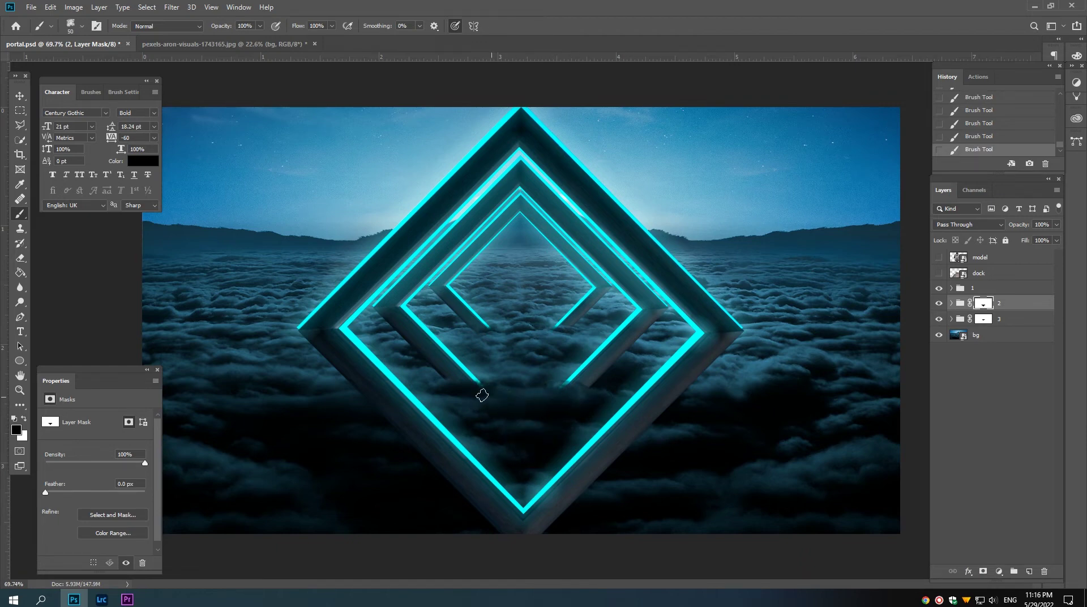
{"action": "scroll", "coordinate": [523, 403], "scroll_direction": "down", "scroll_amount": 3}
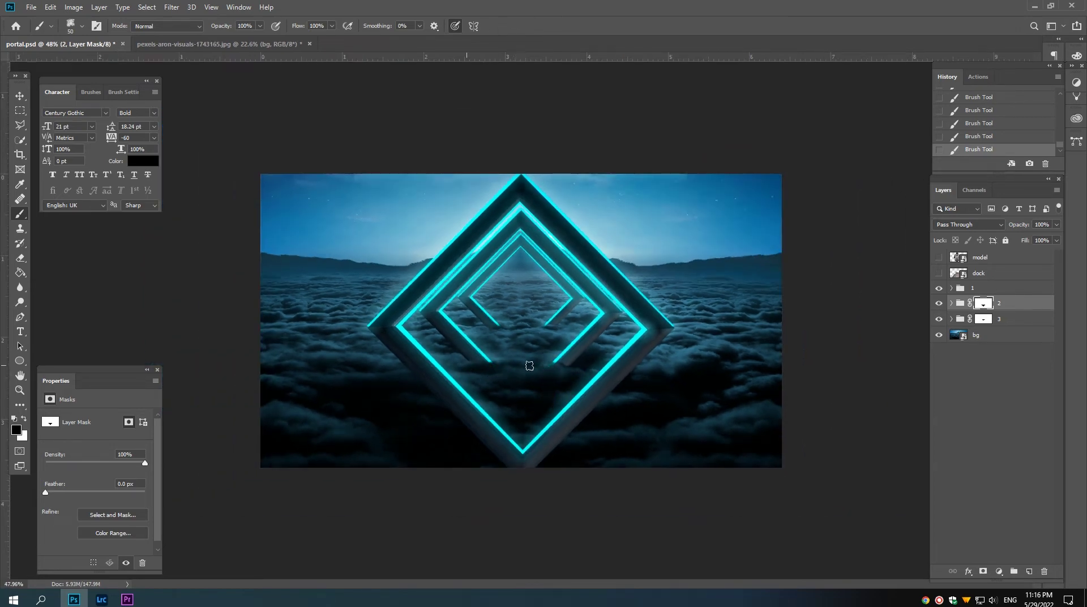
Step: Add a layer mask to group 1 and paint out the outer frame's lower-left neon line
{"action": "left_click", "coordinate": [996, 288]}
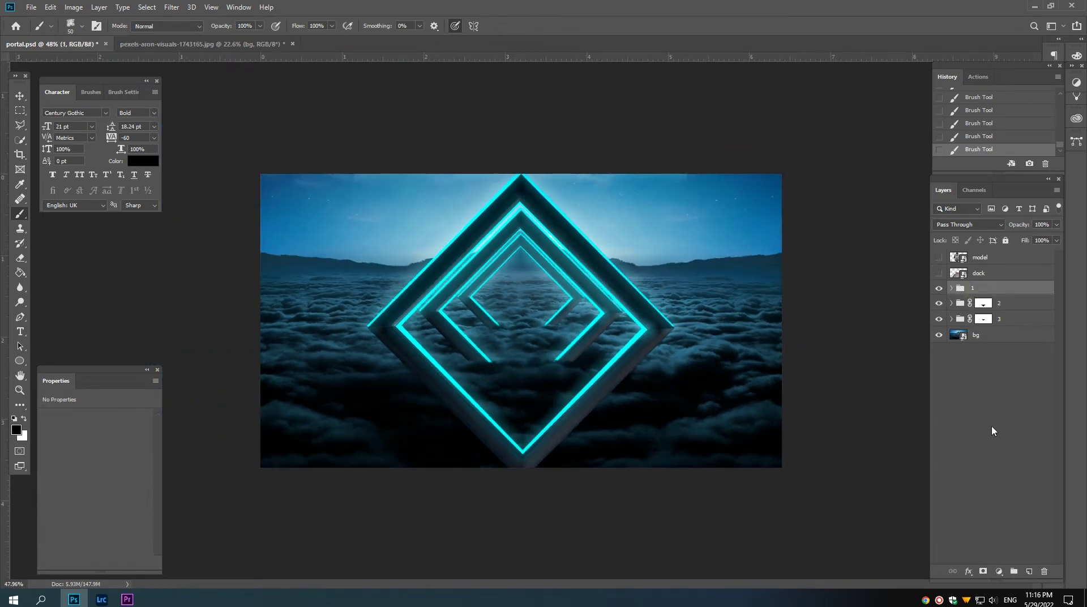
{"action": "left_click", "coordinate": [982, 570]}
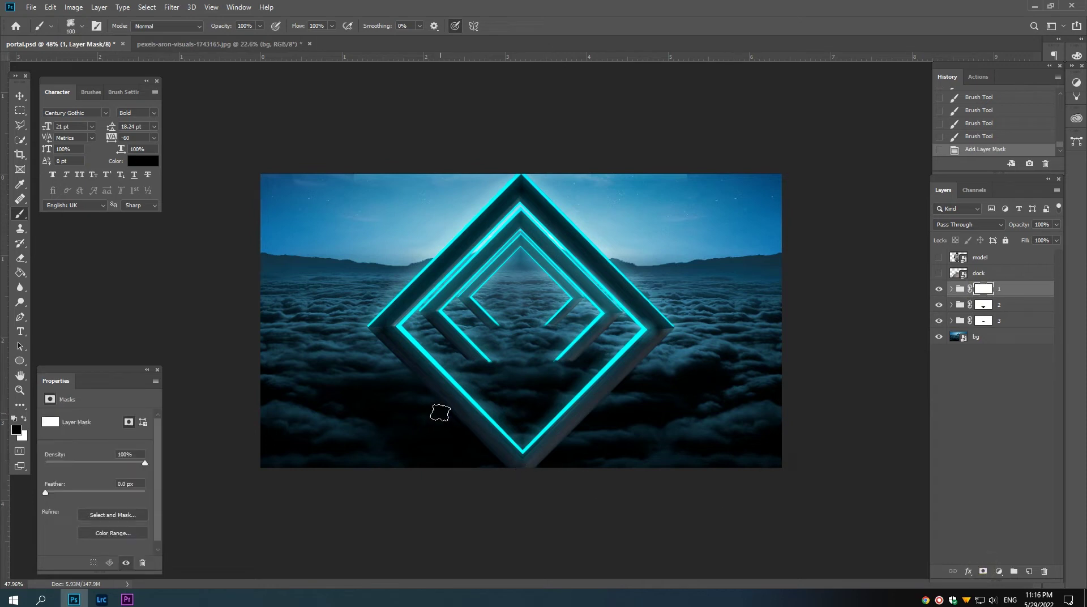
{"action": "mouse_move", "coordinate": [440, 412]}
{"action": "left_mouse_down"}
{"action": "mouse_move", "coordinate": [509, 437]}
{"action": "mouse_move", "coordinate": [575, 405]}
{"action": "mouse_move", "coordinate": [483, 451]}
{"action": "left_mouse_up"}
{"action": "key", "text": "bracketright"}
{"action": "key", "text": "bracketleft"}
{"action": "key", "text": "bracketleft"}
{"action": "key", "text": "bracketleft"}
{"action": "key", "text": "bracketright"}
{"action": "key", "text": "bracketright"}
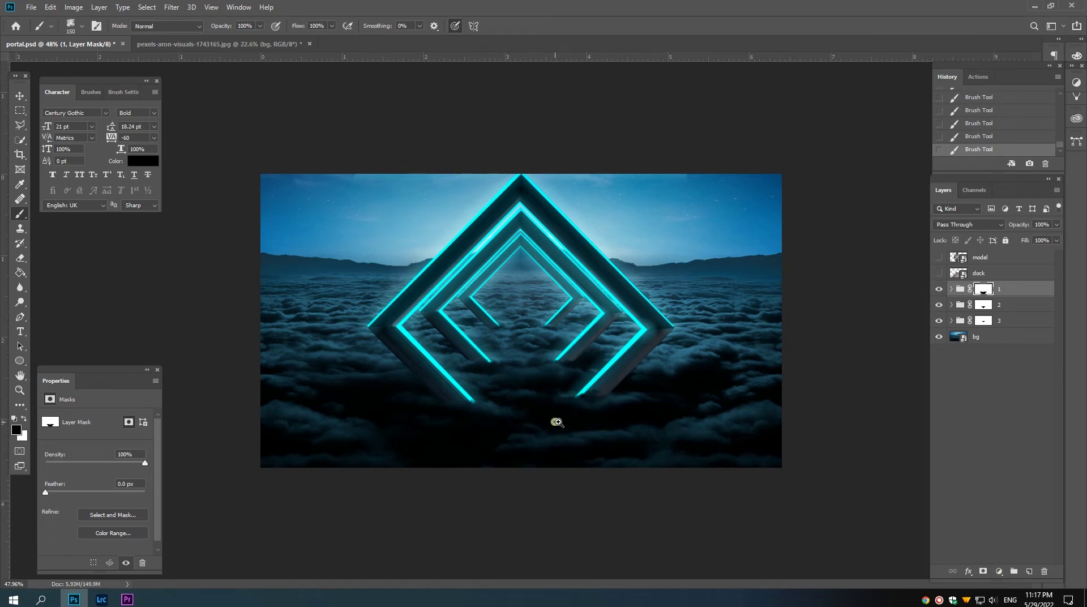
Step: Fade the outer frame's lower-left and lower-right ends into the clouds on its mask
{"action": "scroll", "coordinate": [582, 427], "scroll_direction": "up", "scroll_amount": 3}
{"action": "type", "text": "20"}
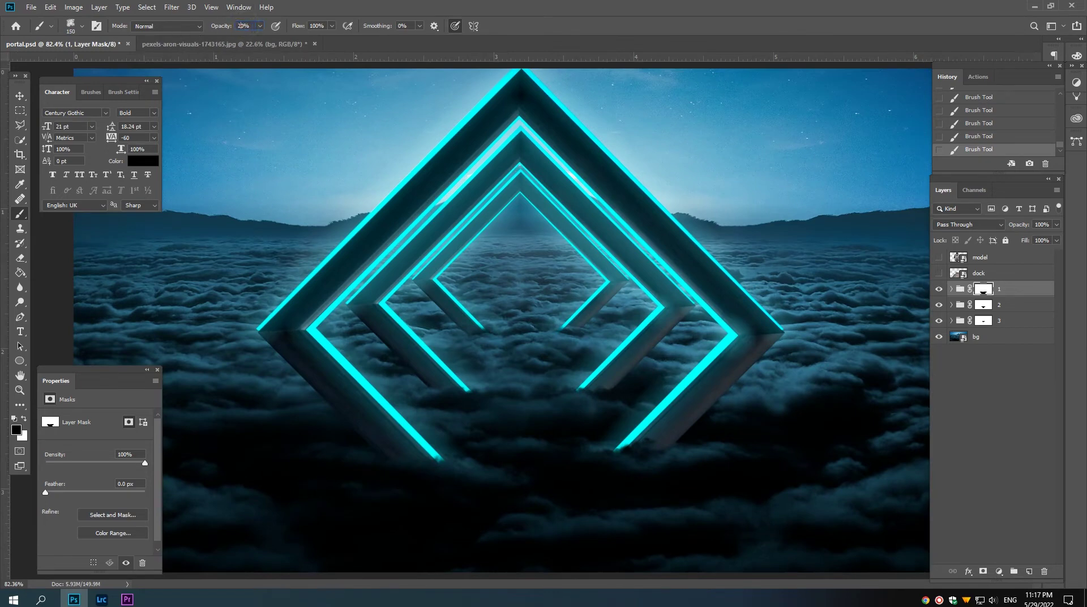
{"action": "key", "text": "bracketleft"}
{"action": "key", "text": "bracketleft"}
{"action": "key", "text": "bracketleft"}
{"action": "left_click", "coordinate": [419, 466]}
{"action": "left_click", "coordinate": [691, 447]}
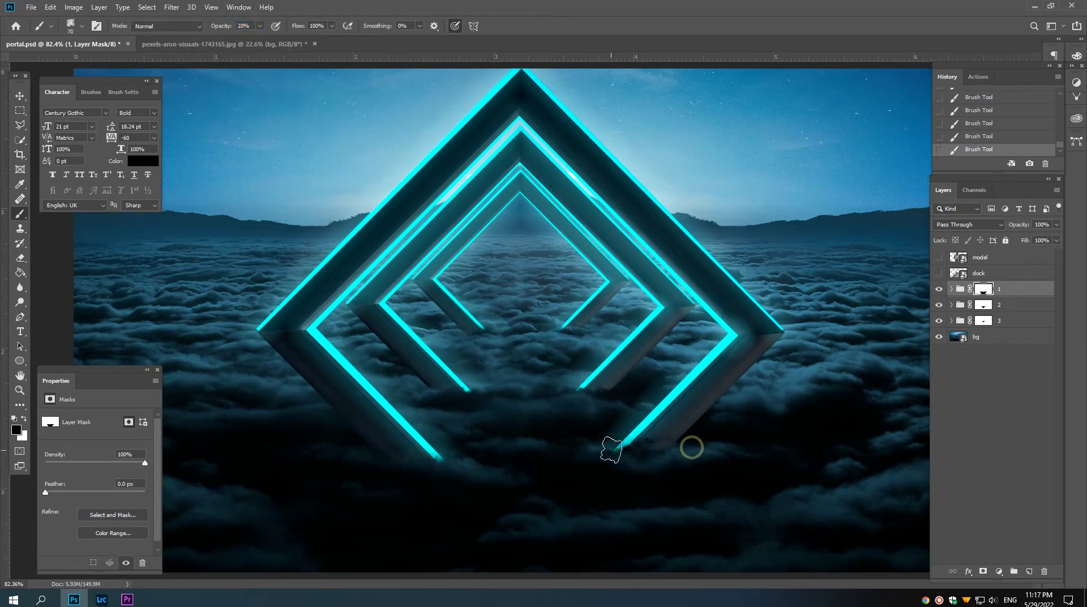
Step: Fade the lower line ends of the middle and inner frames on their group masks
{"action": "left_click", "coordinate": [983, 305]}
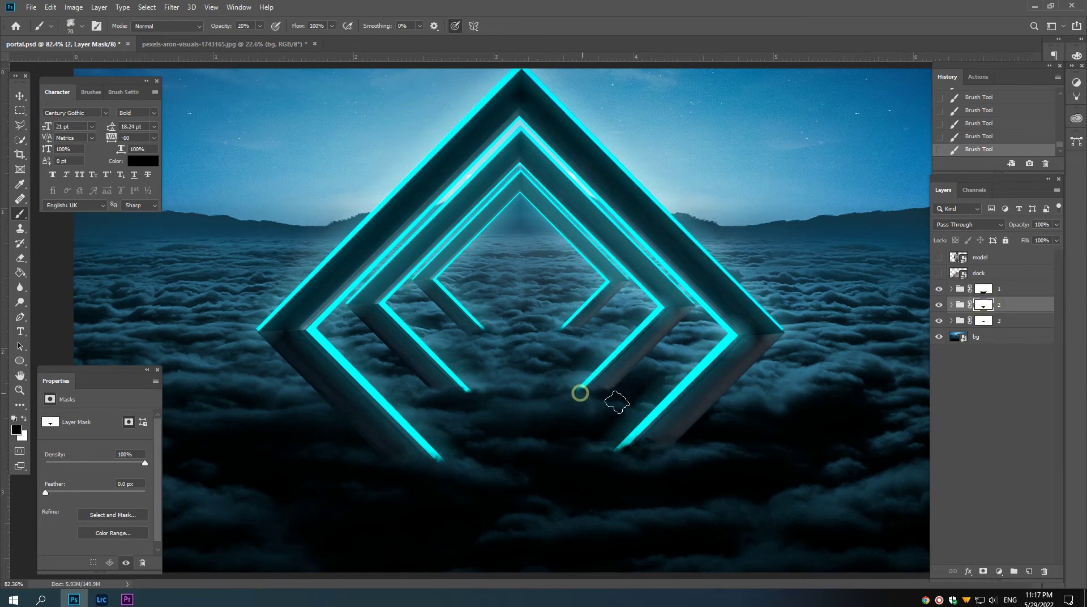
{"action": "left_click", "coordinate": [590, 390]}
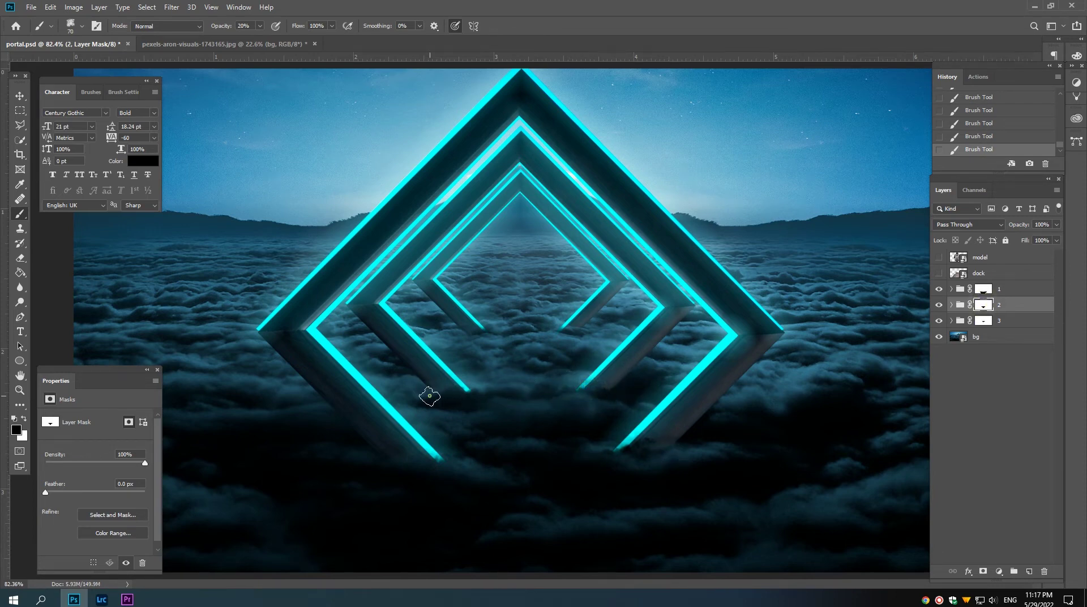
{"action": "left_click", "coordinate": [426, 387]}
{"action": "left_click", "coordinate": [982, 321]}
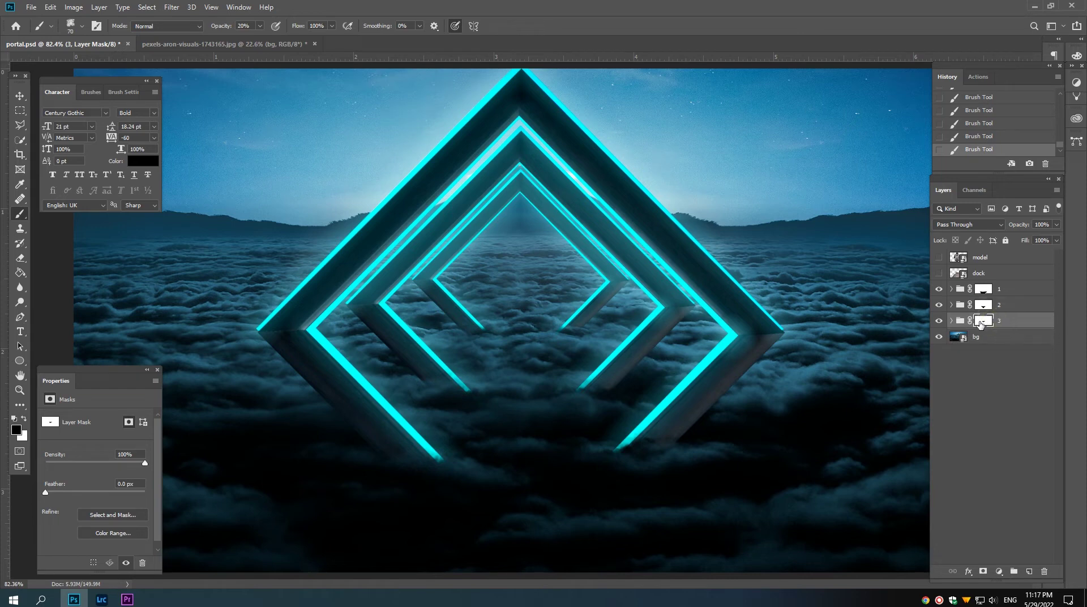
{"action": "left_click", "coordinate": [456, 334]}
{"action": "left_click_drag", "start_coordinate": [536, 366], "coordinate": [509, 382]}
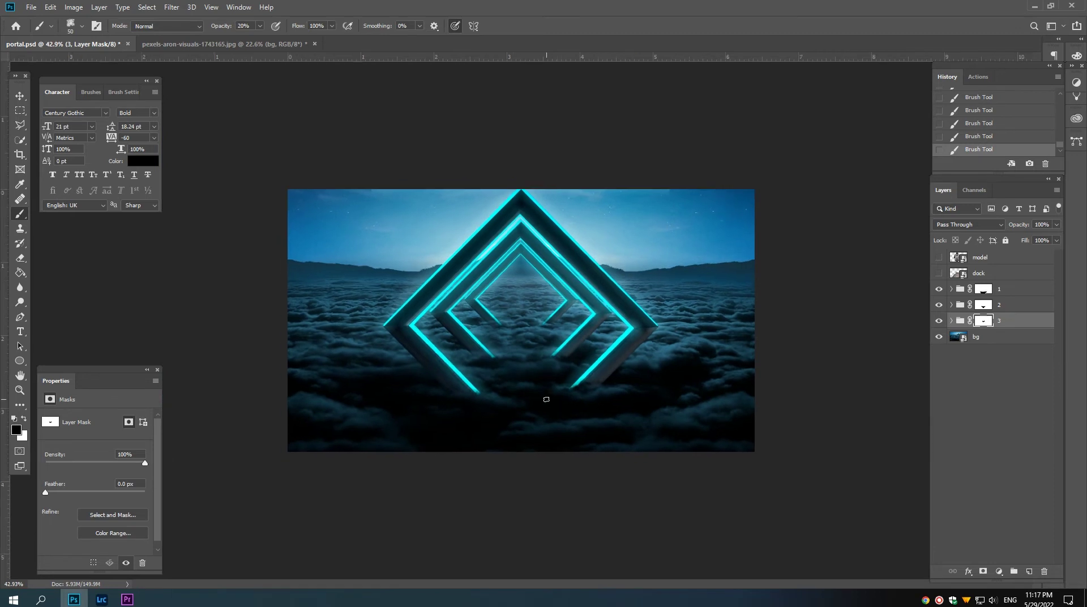
{"action": "key", "text": "v"}
{"action": "left_click", "coordinate": [991, 336]}
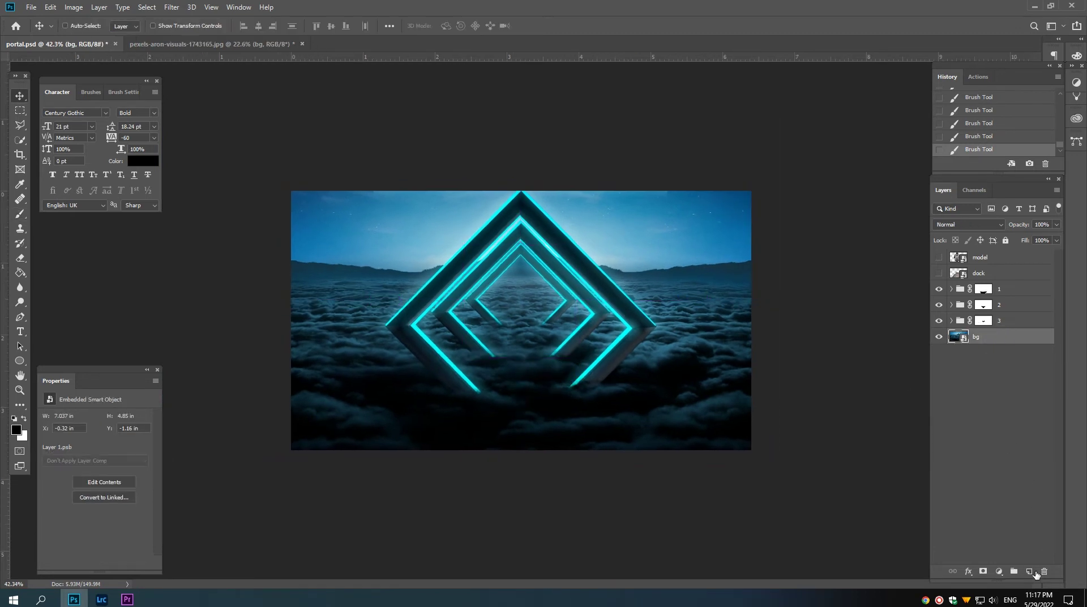
Step: Add Layer 2 above bg in Soft Light mode, with a Soft Round brush at 10% opacity
{"action": "left_click", "coordinate": [1029, 572]}
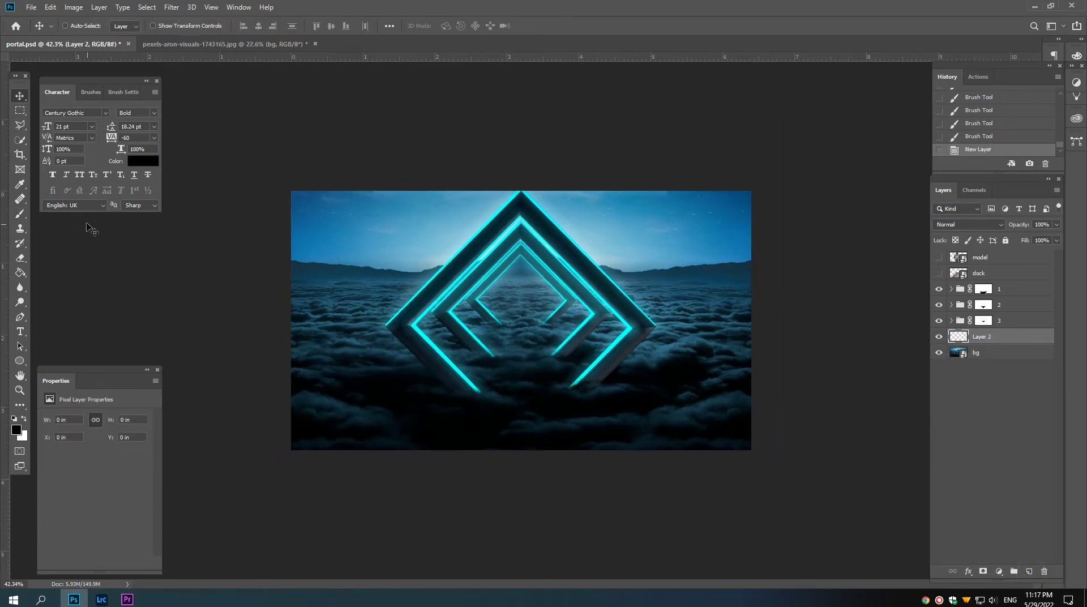
{"action": "left_click", "coordinate": [21, 214]}
{"action": "right_click", "coordinate": [271, 295]}
{"action": "right_click", "coordinate": [427, 402]}
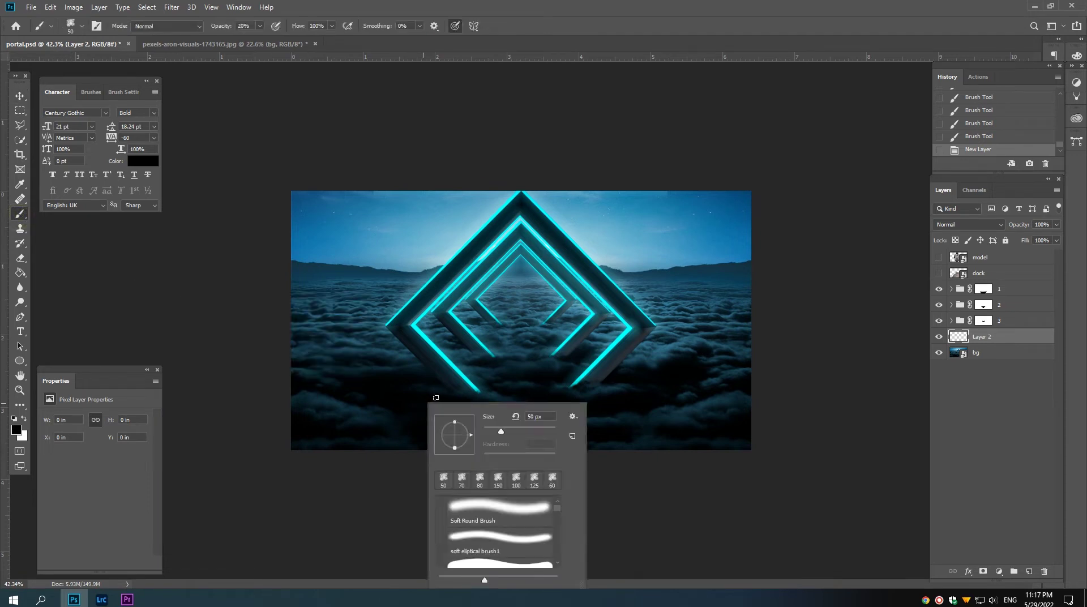
{"action": "double_click", "coordinate": [479, 510]}
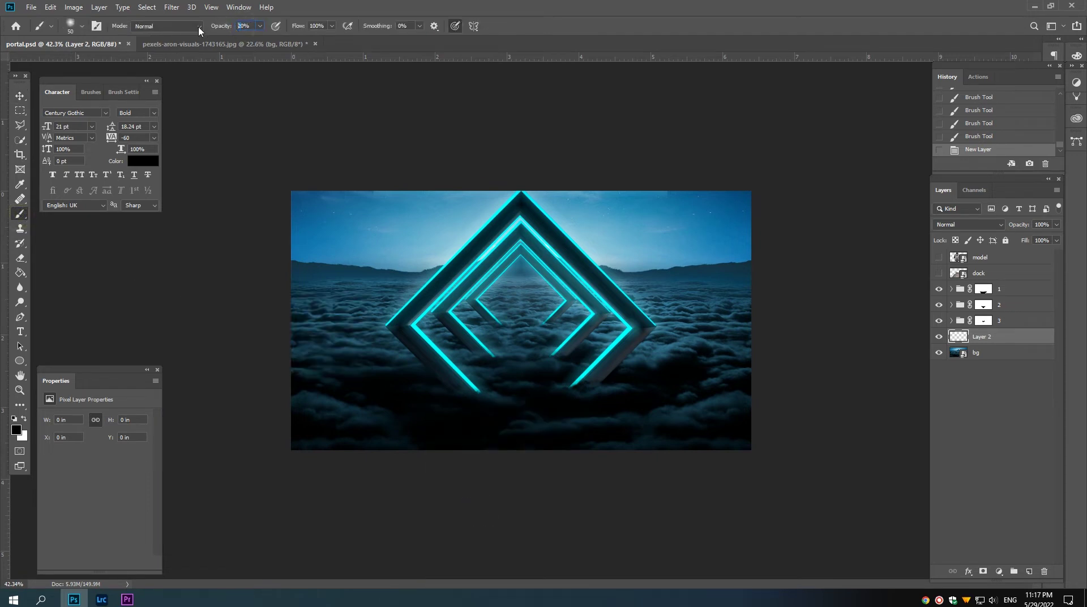
{"action": "type", "text": "10"}
{"action": "key", "text": "Return"}
{"action": "left_click", "coordinate": [967, 224]}
{"action": "left_click", "coordinate": [970, 376]}
{"action": "scroll", "coordinate": [542, 289], "scroll_direction": "down", "scroll_amount": 3}
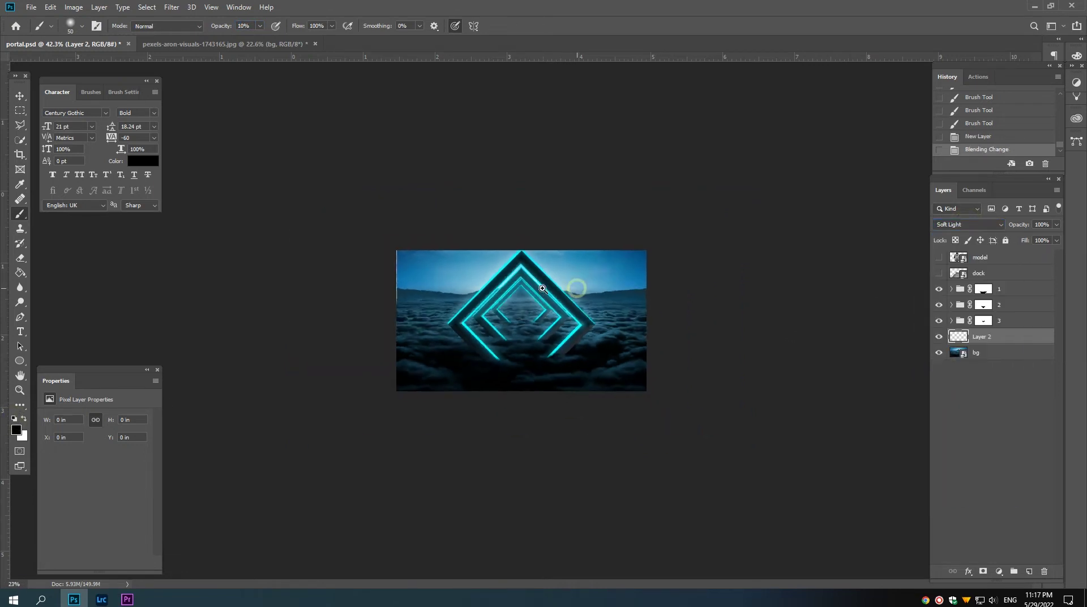
Step: Paint soft light strokes with a 700 px brush across the sky above the portal
{"action": "key", "text": "bracketright"}
{"action": "key", "text": "bracketright"}
{"action": "key", "text": "bracketright"}
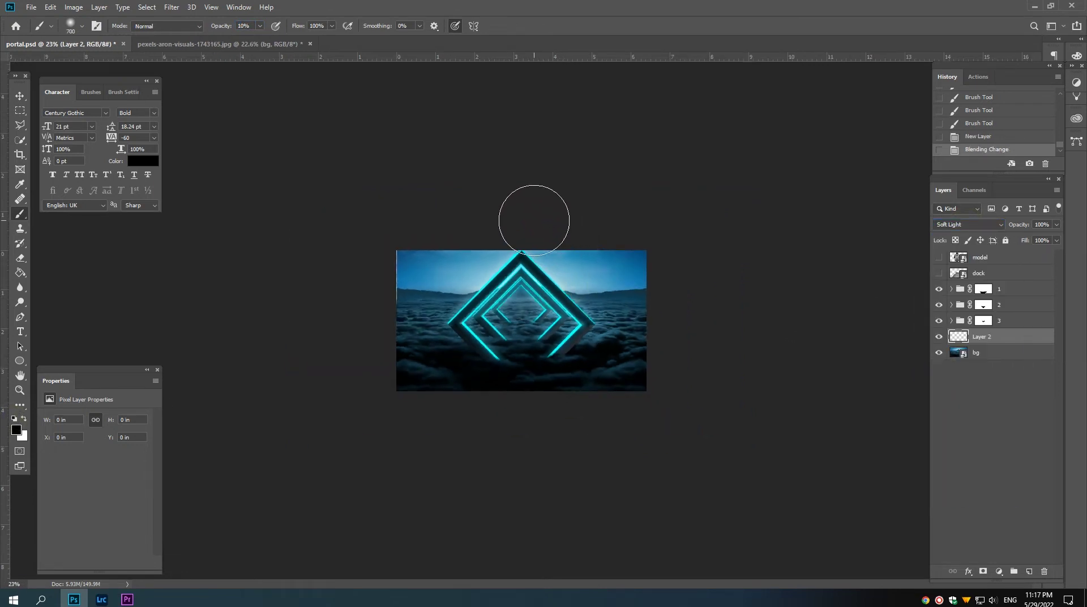
{"action": "mouse_move", "coordinate": [531, 214]}
{"action": "left_mouse_down"}
{"action": "mouse_move", "coordinate": [636, 286]}
{"action": "mouse_move", "coordinate": [606, 255]}
{"action": "mouse_move", "coordinate": [654, 330]}
{"action": "left_mouse_up"}
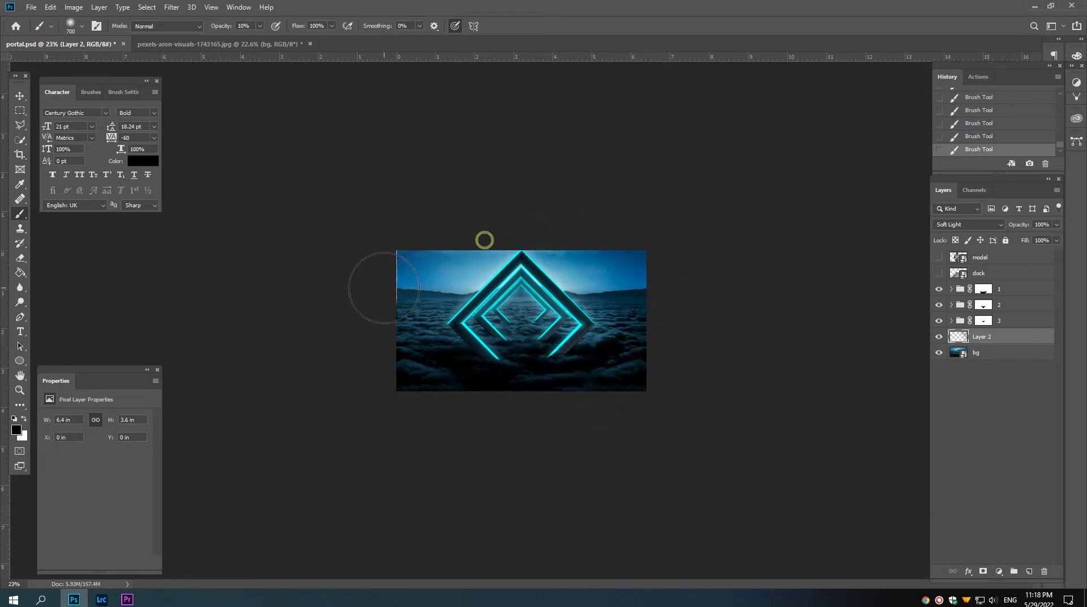
{"action": "mouse_move", "coordinate": [388, 287]}
{"action": "left_mouse_down"}
{"action": "mouse_move", "coordinate": [364, 286]}
{"action": "mouse_move", "coordinate": [391, 353]}
{"action": "mouse_move", "coordinate": [440, 386]}
{"action": "left_mouse_up"}
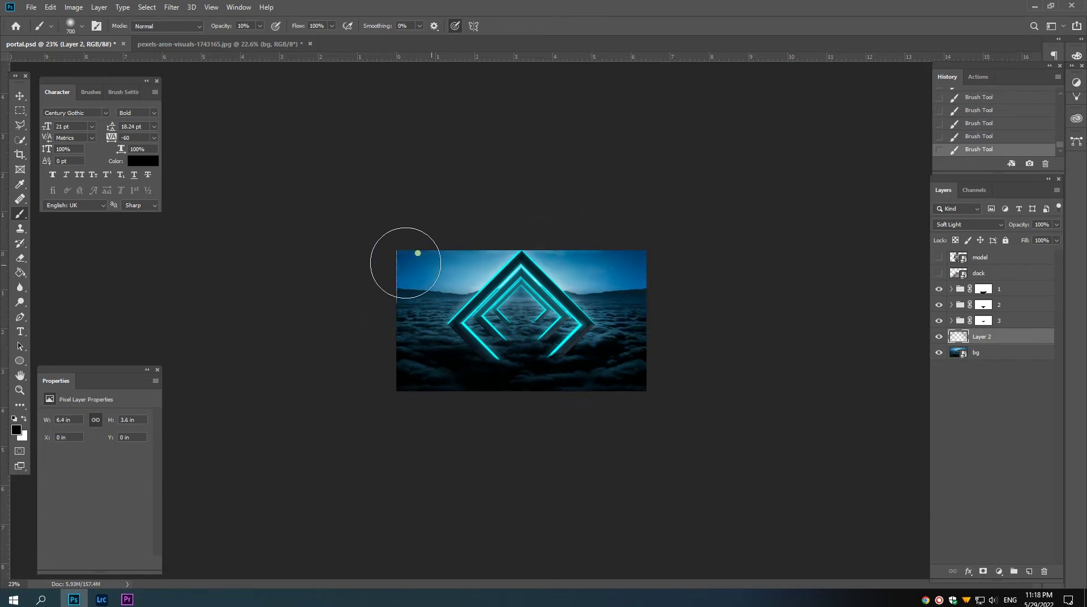
{"action": "mouse_move", "coordinate": [405, 262]}
{"action": "left_mouse_down"}
{"action": "mouse_move", "coordinate": [522, 234]}
{"action": "mouse_move", "coordinate": [451, 240]}
{"action": "left_mouse_up"}
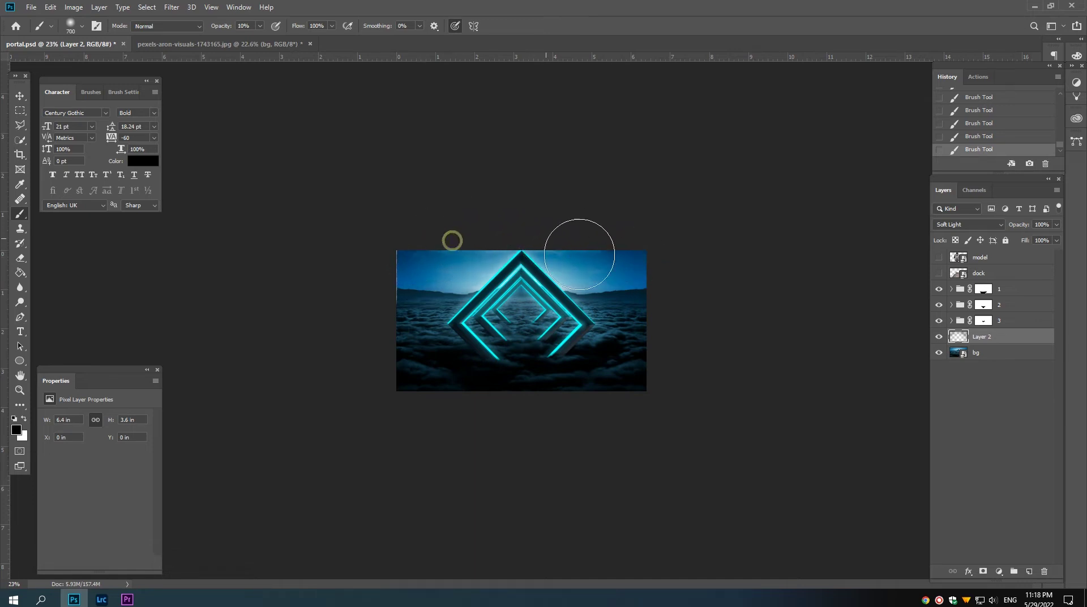
{"action": "scroll", "coordinate": [548, 383], "scroll_direction": "up", "scroll_amount": 3}
{"action": "scroll", "coordinate": [517, 405], "scroll_direction": "down", "scroll_amount": 1}
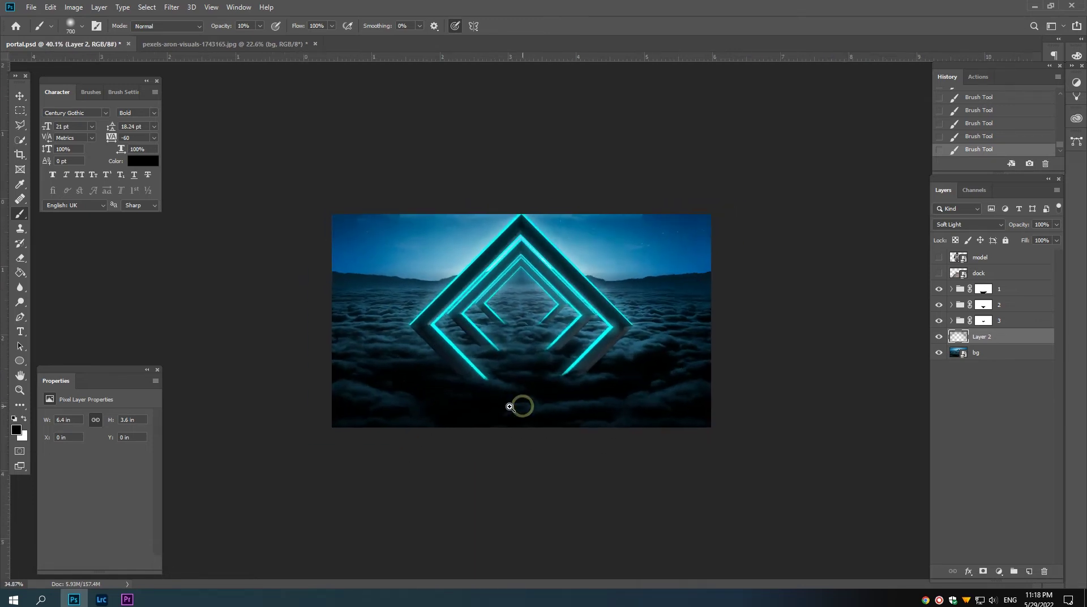
Step: Shift group 1's mask slightly down and nudge group 2 and 3 masks down two pixels each
{"action": "scroll", "coordinate": [687, 381], "scroll_direction": "down", "scroll_amount": 1}
{"action": "key", "text": "v"}
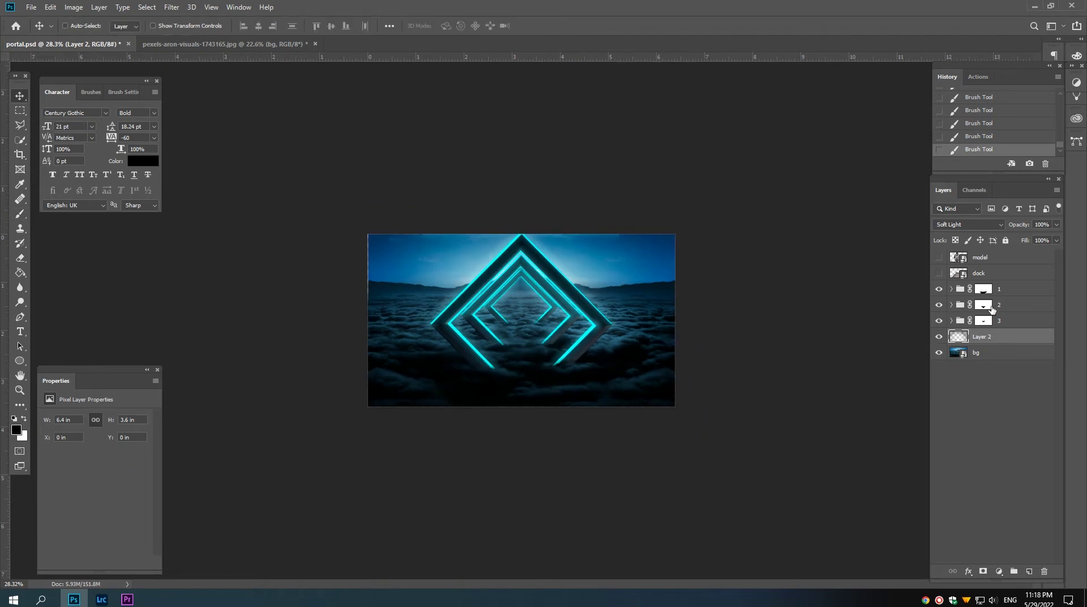
{"action": "left_click", "coordinate": [983, 289]}
{"action": "left_click_drag", "start_coordinate": [572, 307], "coordinate": [576, 321]}
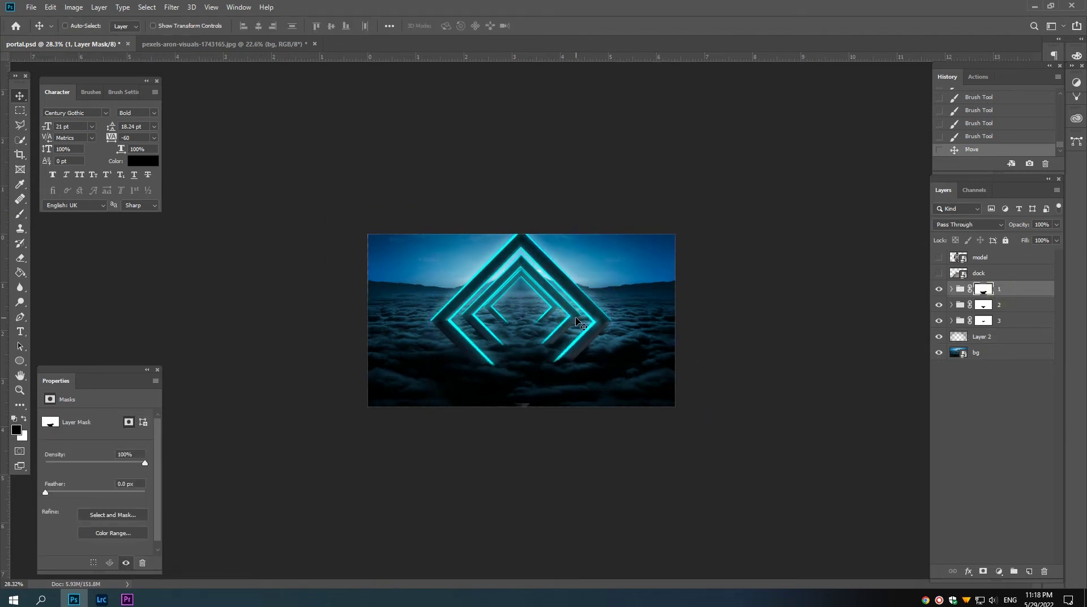
{"action": "left_click", "coordinate": [983, 305]}
{"action": "key", "text": "Down"}
{"action": "key", "text": "Down"}
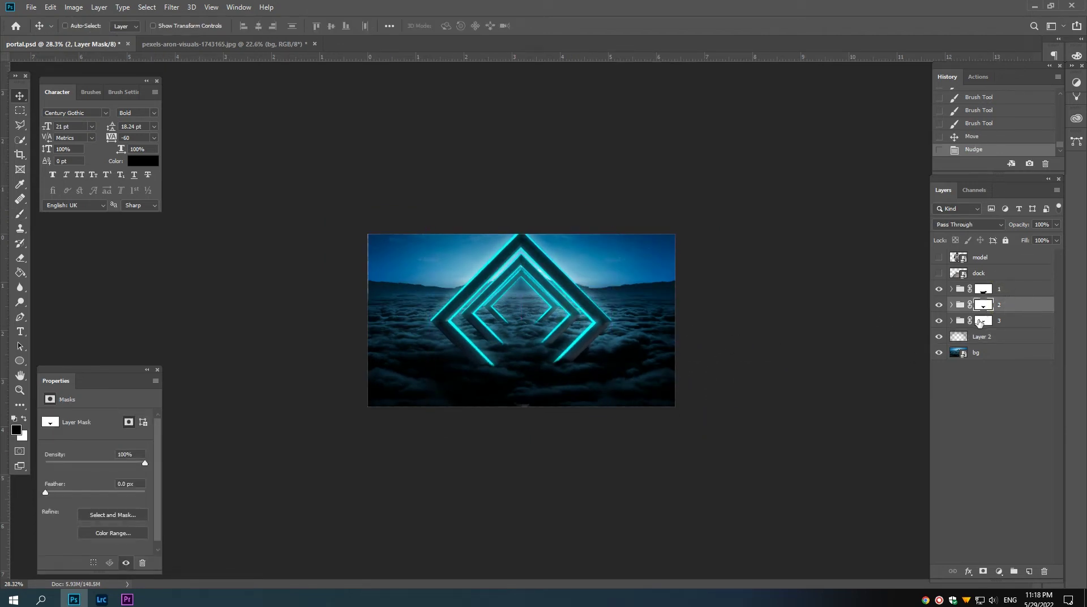
{"action": "key", "text": "Down"}
{"action": "key", "text": "Down"}
{"action": "left_click", "coordinate": [983, 320]}
{"action": "key", "text": "Down"}
{"action": "key", "text": "Down"}
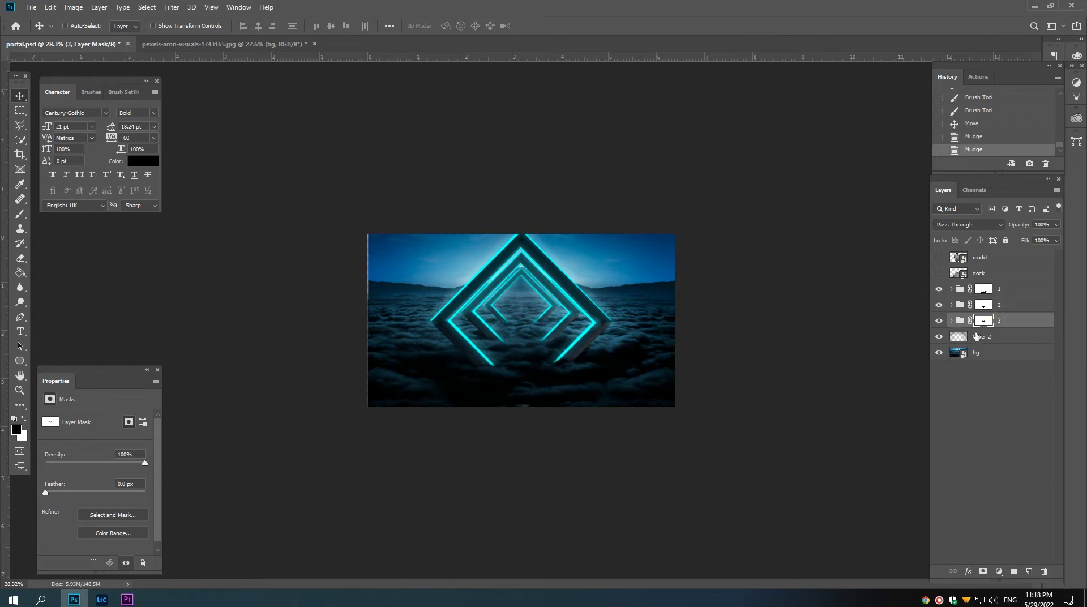
{"action": "key", "text": "Down"}
{"action": "left_click", "coordinate": [969, 340]}
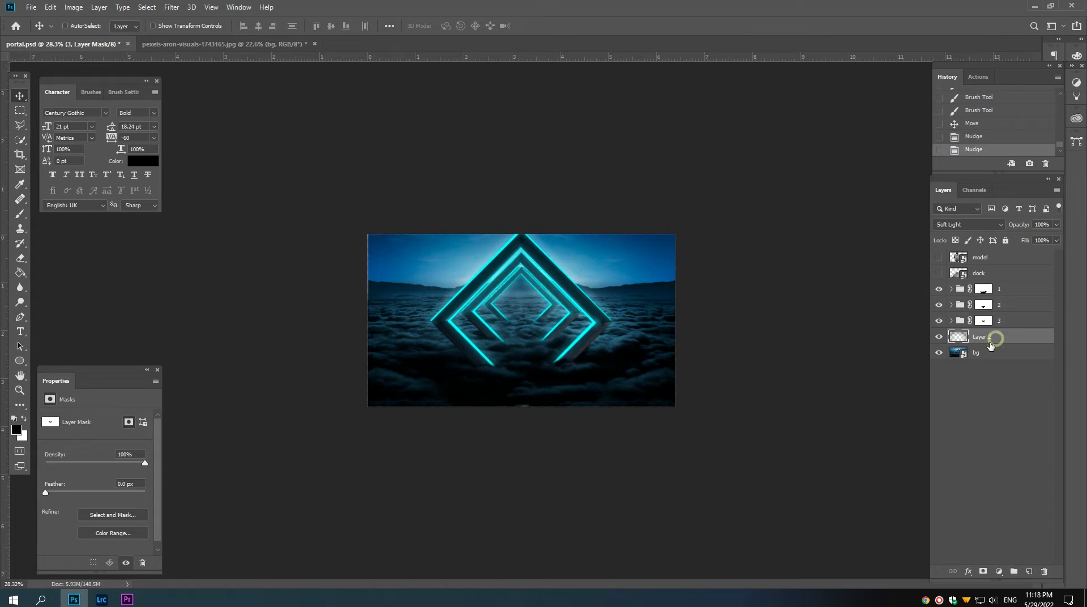
{"action": "left_click_drag", "start_coordinate": [521, 320], "coordinate": [634, 334]}
Step: Add a new layer above Layer 2 named 'light'
{"action": "left_click", "coordinate": [1029, 569]}
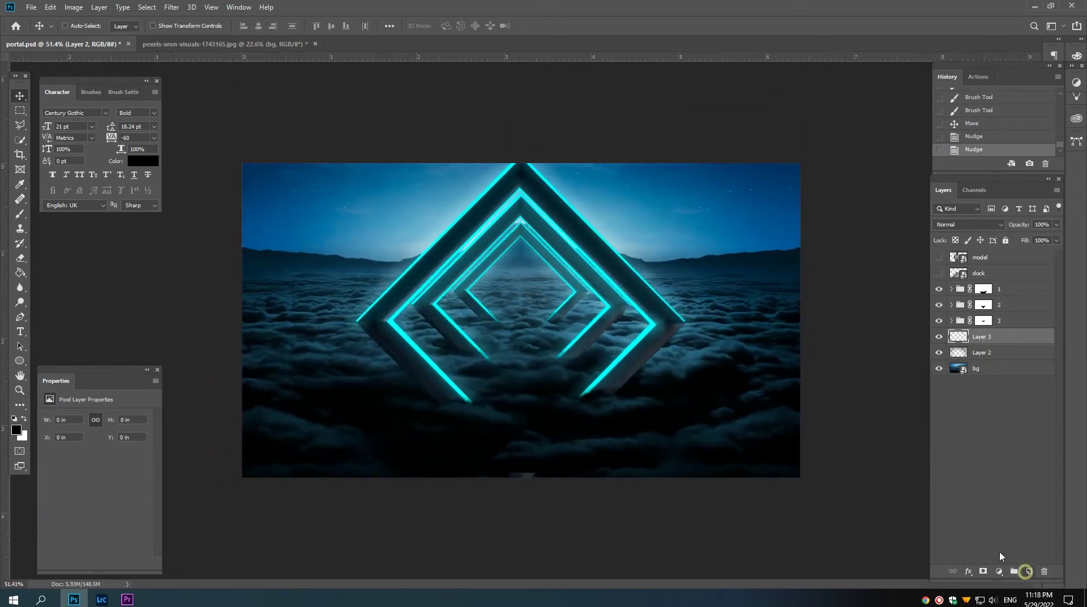
{"action": "left_click_drag", "start_coordinate": [553, 315], "coordinate": [577, 325]}
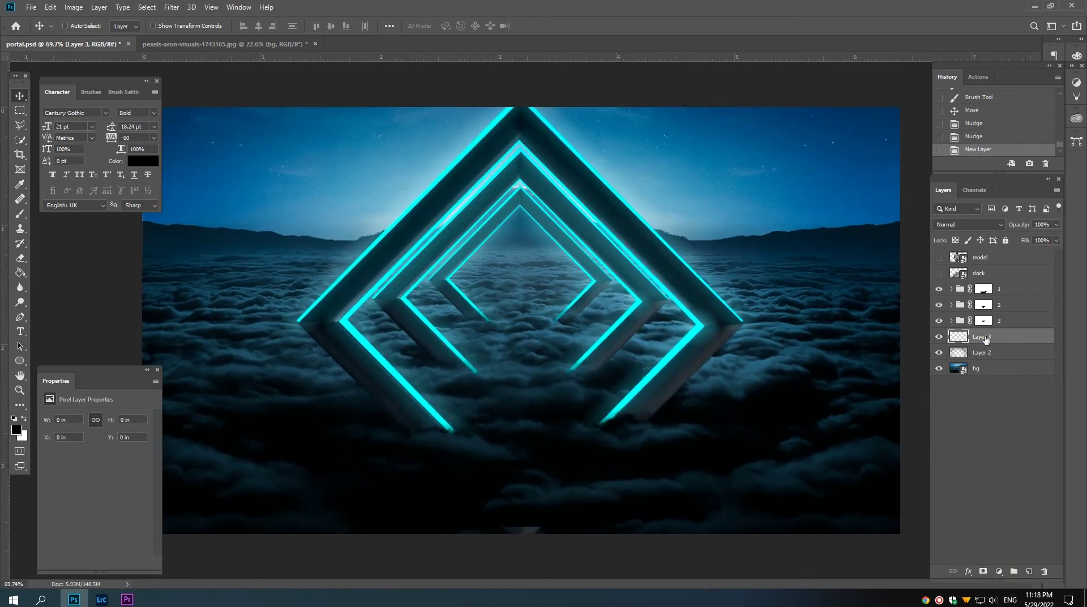
{"action": "type", "text": "light"}
{"action": "key", "text": "Return"}
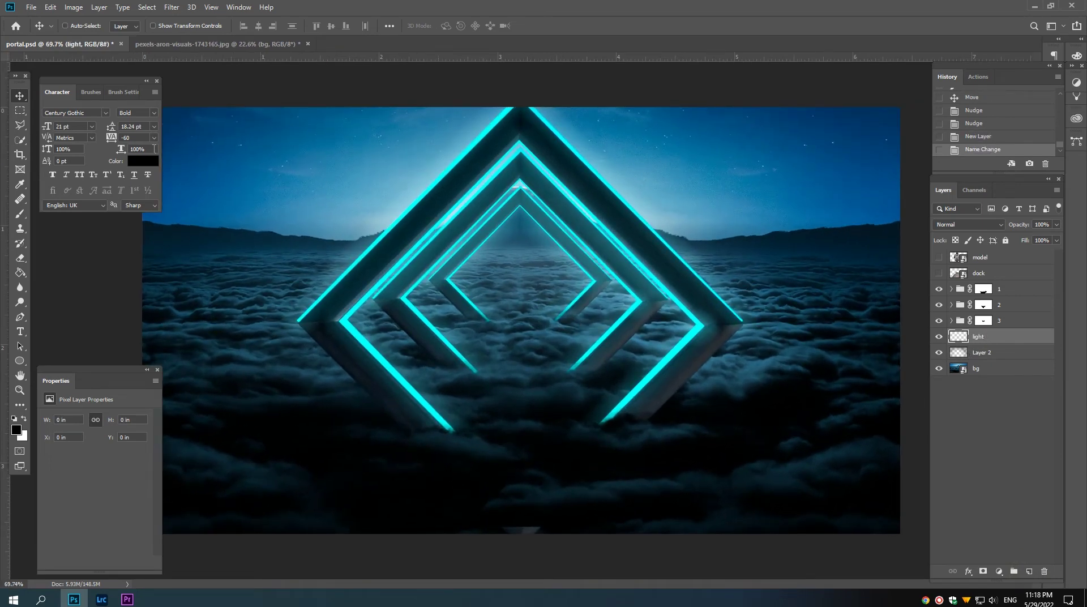
Step: Fill a small square selection at the portal centre with white, then deselect
{"action": "key", "text": "m"}
{"action": "key", "text": "x"}
{"action": "left_click_drag", "start_coordinate": [488, 245], "coordinate": [561, 317]}
{"action": "key", "text": "g"}
{"action": "left_click", "coordinate": [499, 290]}
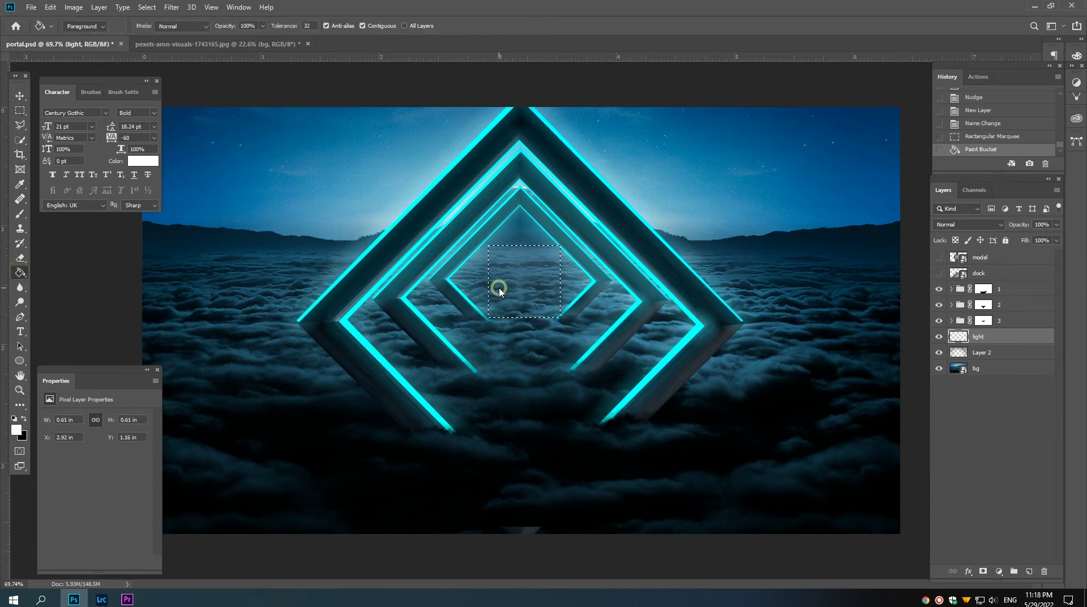
{"action": "key", "text": "ctrl+d"}
Step: Rotate the white square 45° into a diamond and centre it inside the frames
{"action": "key", "text": "ctrl+t"}
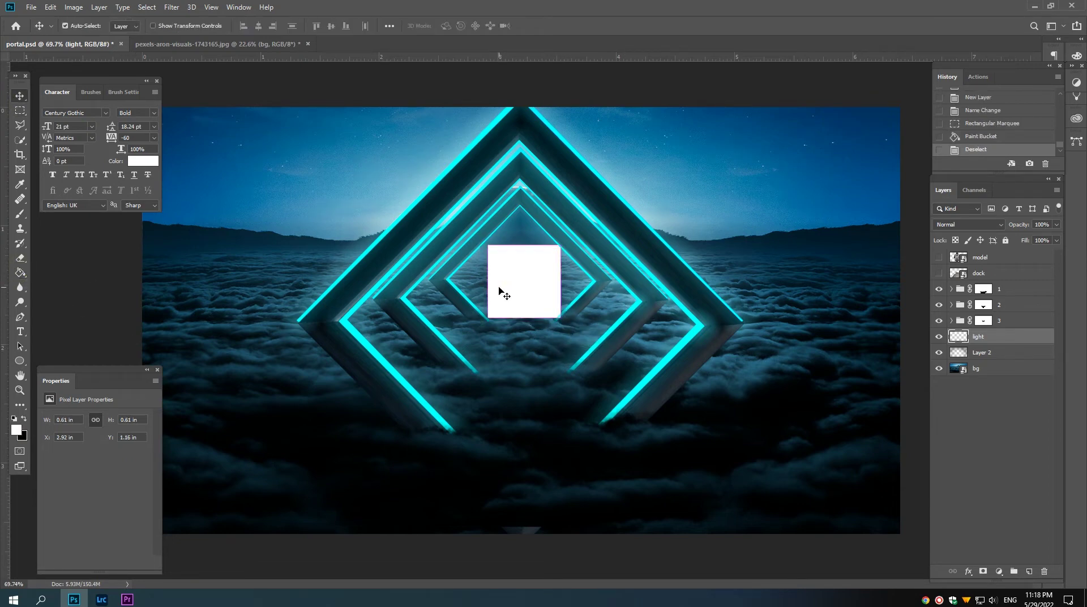
{"action": "left_click_drag", "start_coordinate": [579, 344], "coordinate": [596, 267]}
{"action": "key", "text": "ctrl+z"}
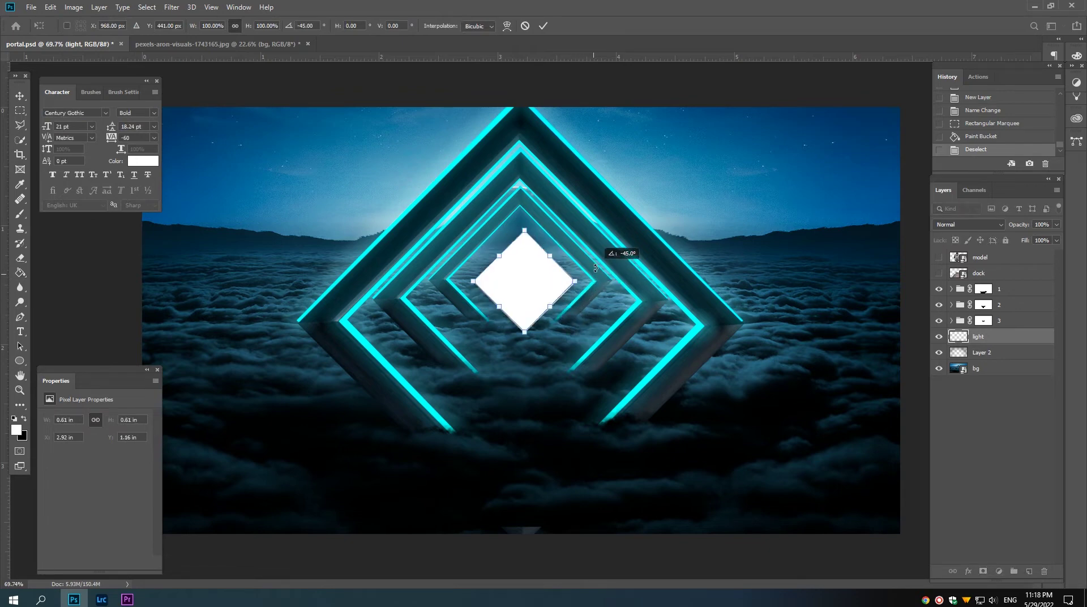
{"action": "key", "text": "Return"}
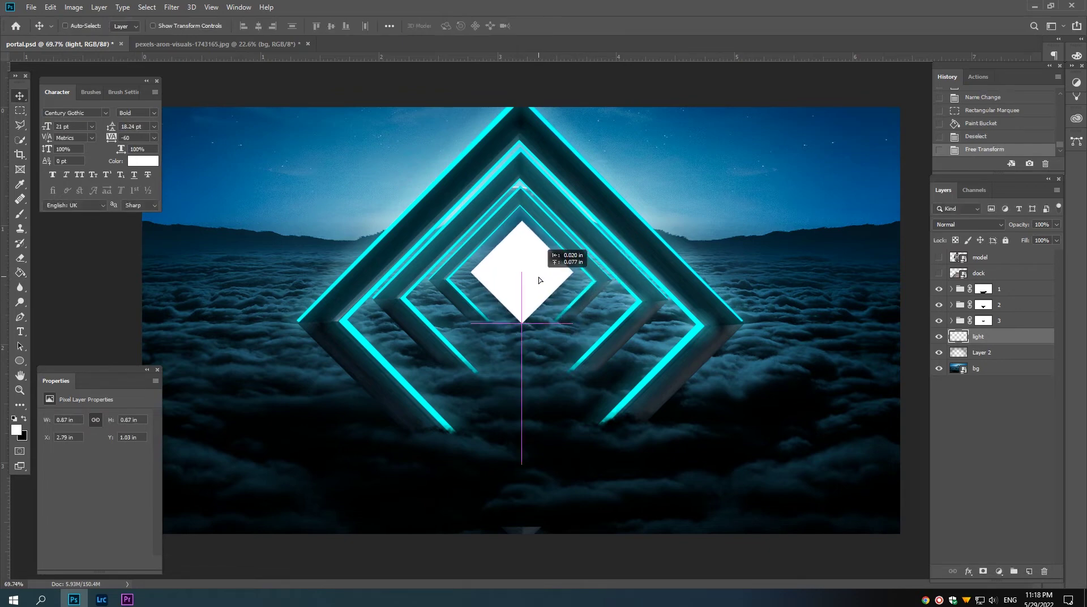
{"action": "left_click_drag", "start_coordinate": [546, 309], "coordinate": [524, 286]}
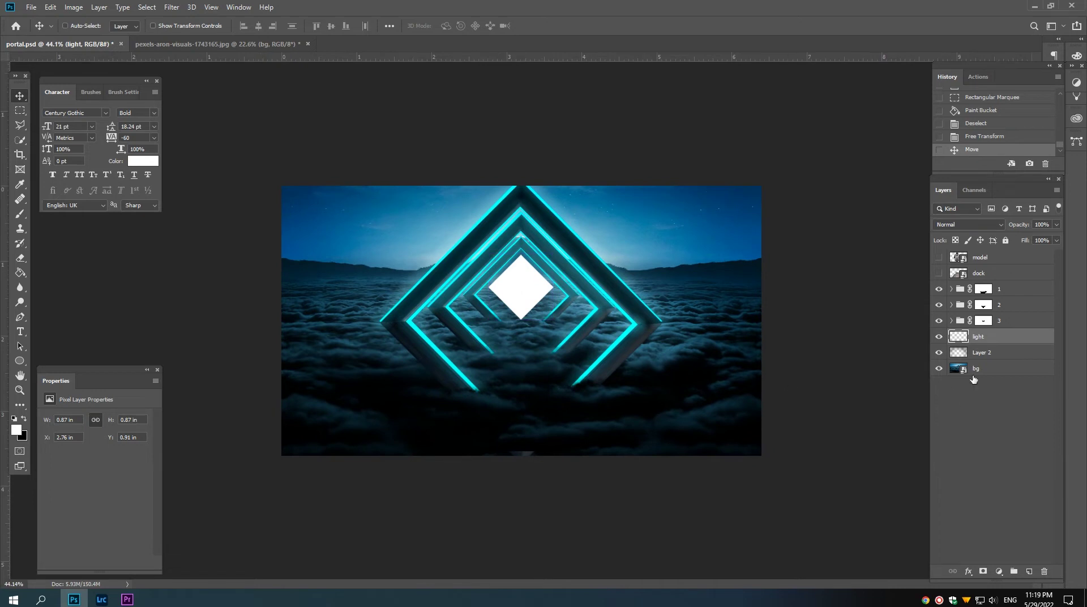
Step: Add Layer 3 above Layer 2 and brush a soft 15% white glow on the diamond centre
{"action": "left_click", "coordinate": [979, 353]}
{"action": "left_click", "coordinate": [1027, 574]}
{"action": "left_click_drag", "start_coordinate": [546, 262], "coordinate": [534, 265]}
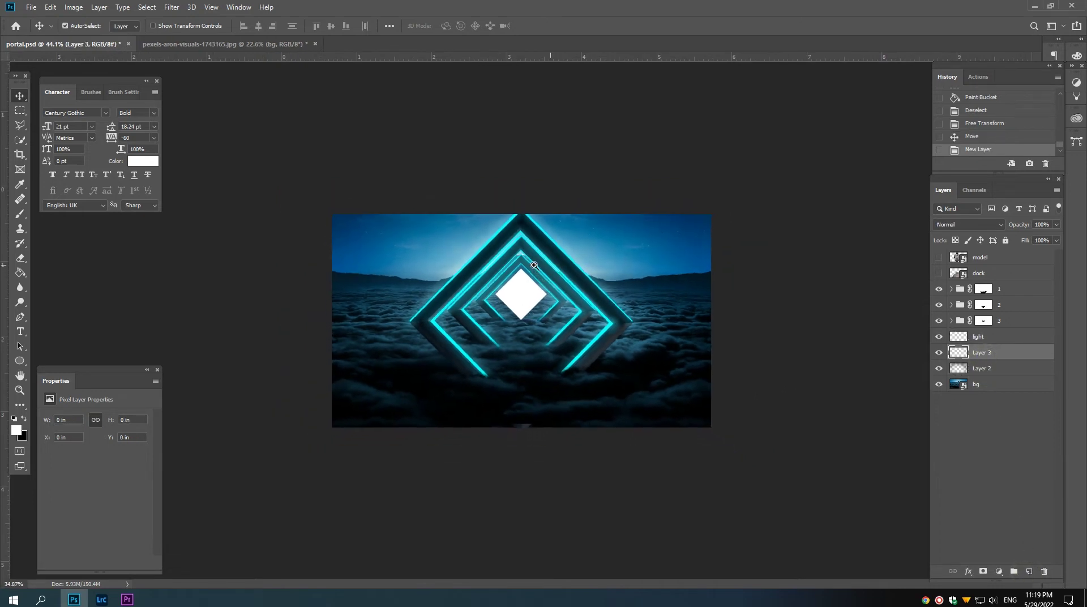
{"action": "left_click", "coordinate": [19, 215]}
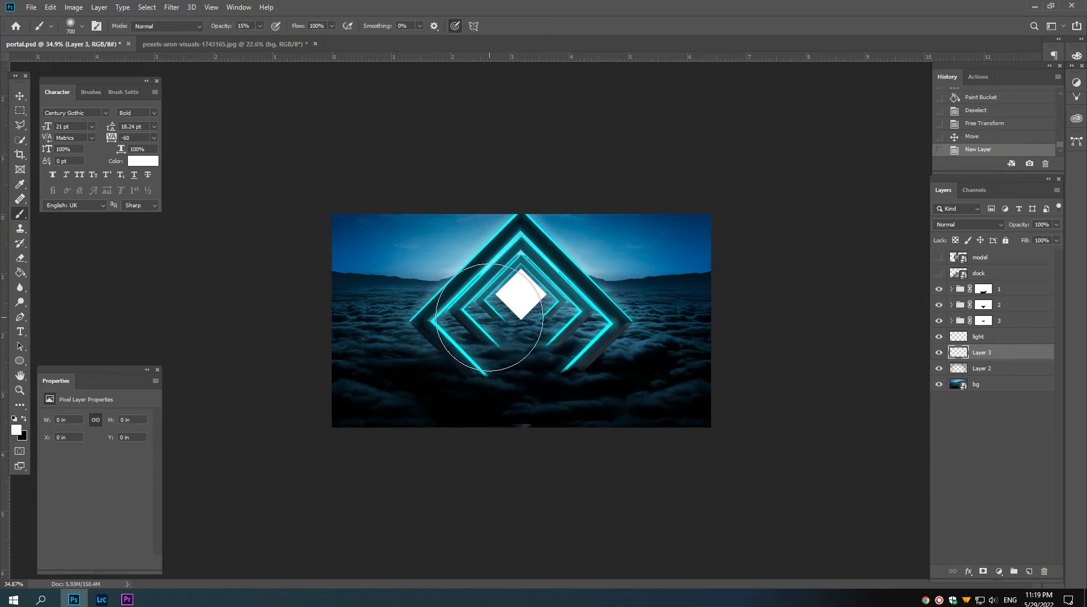
{"action": "key", "text": "bracketleft"}
{"action": "key", "text": "bracketleft"}
{"action": "key", "text": "bracketleft"}
{"action": "left_click", "coordinate": [520, 294]}
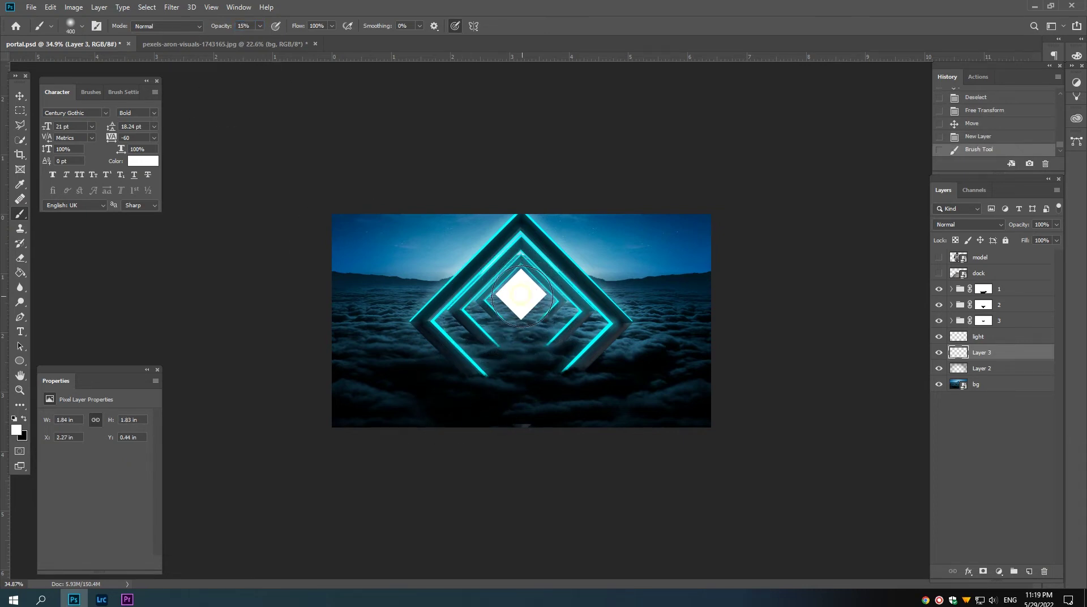
{"action": "left_click", "coordinate": [522, 294]}
Step: Widen the glow around the diamond's arms and lower Layer 3's opacity to 42%
{"action": "key", "text": "bracketright"}
{"action": "left_click", "coordinate": [522, 300]}
{"action": "key", "text": "bracketright"}
{"action": "key", "text": "bracketright"}
{"action": "key", "text": "bracketright"}
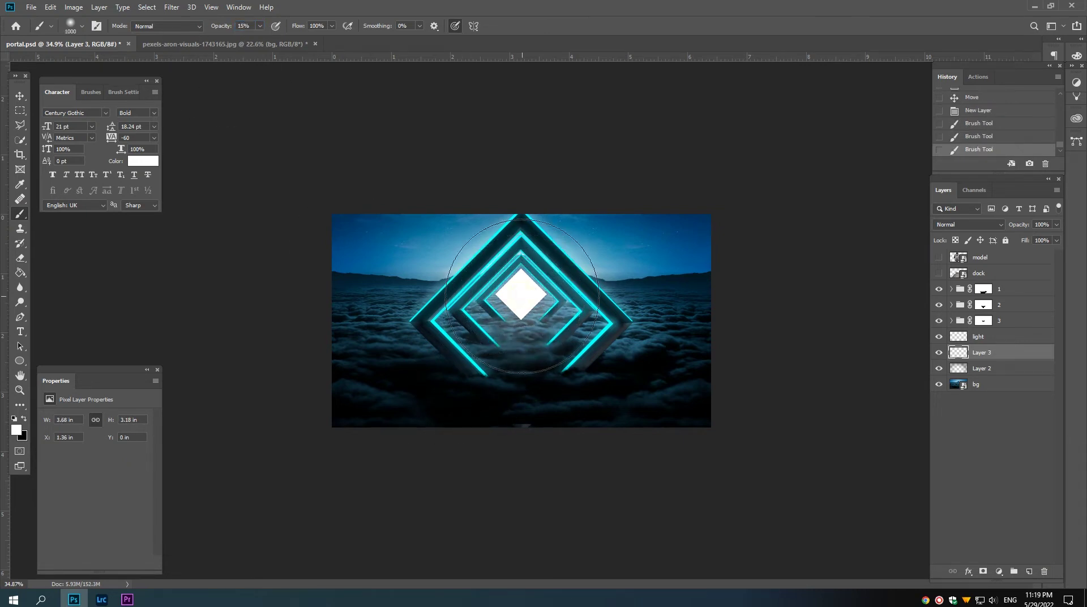
{"action": "key", "text": "bracketleft"}
{"action": "key", "text": "bracketleft"}
{"action": "key", "text": "bracketleft"}
{"action": "left_click", "coordinate": [596, 326]}
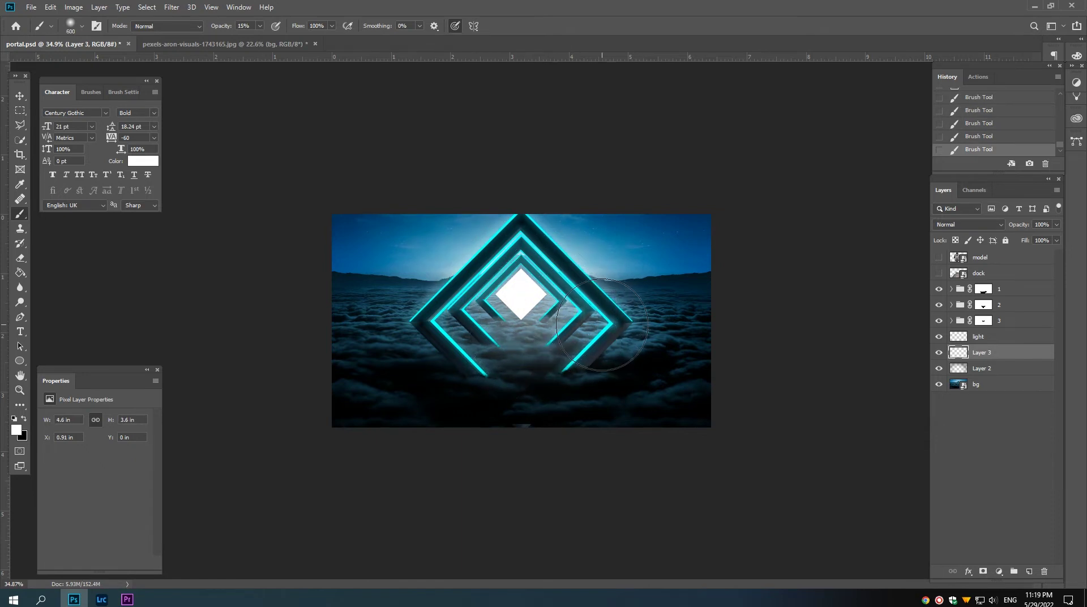
{"action": "left_click", "coordinate": [458, 318]}
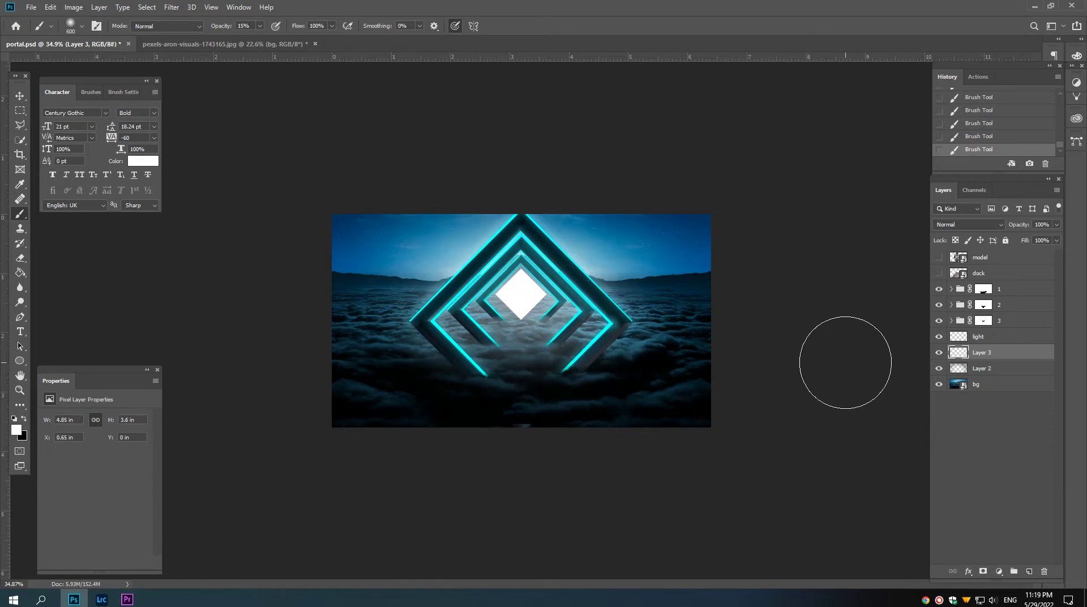
{"action": "left_click", "coordinate": [939, 352]}
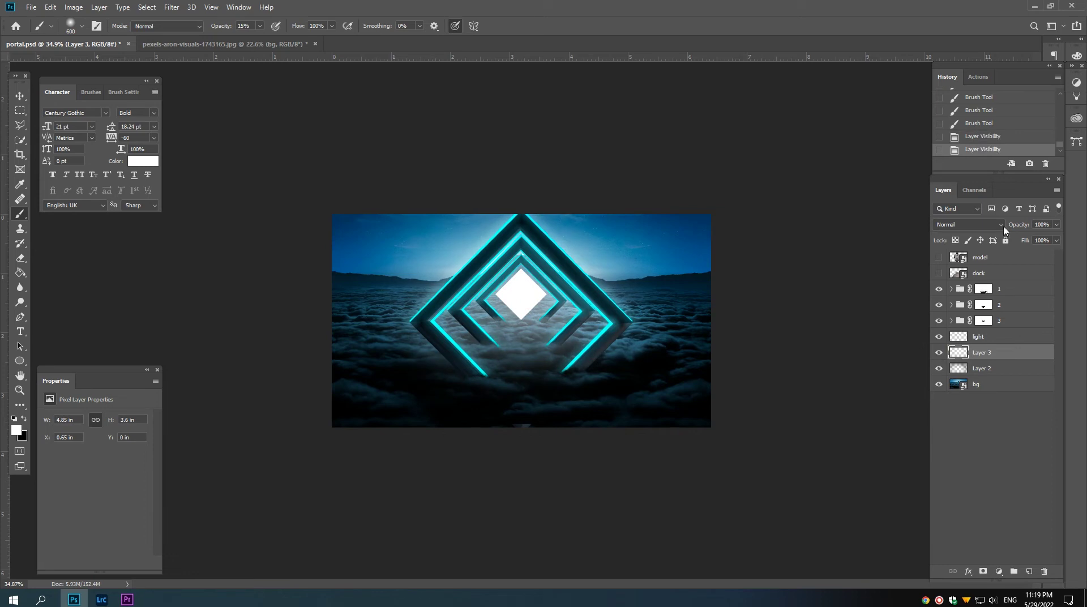
{"action": "left_click_drag", "start_coordinate": [1016, 226], "coordinate": [749, 230]}
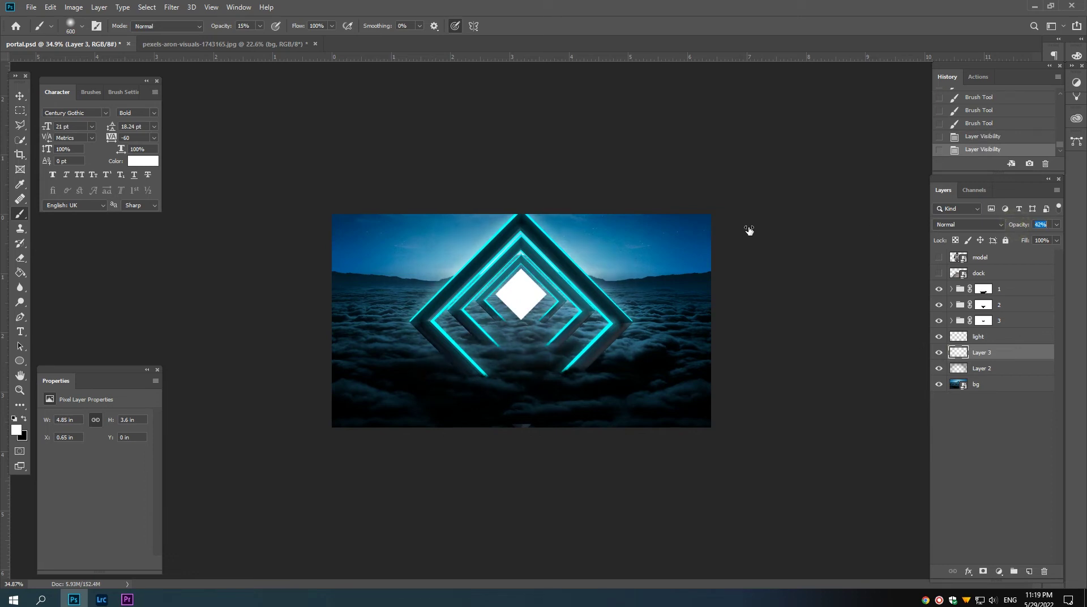
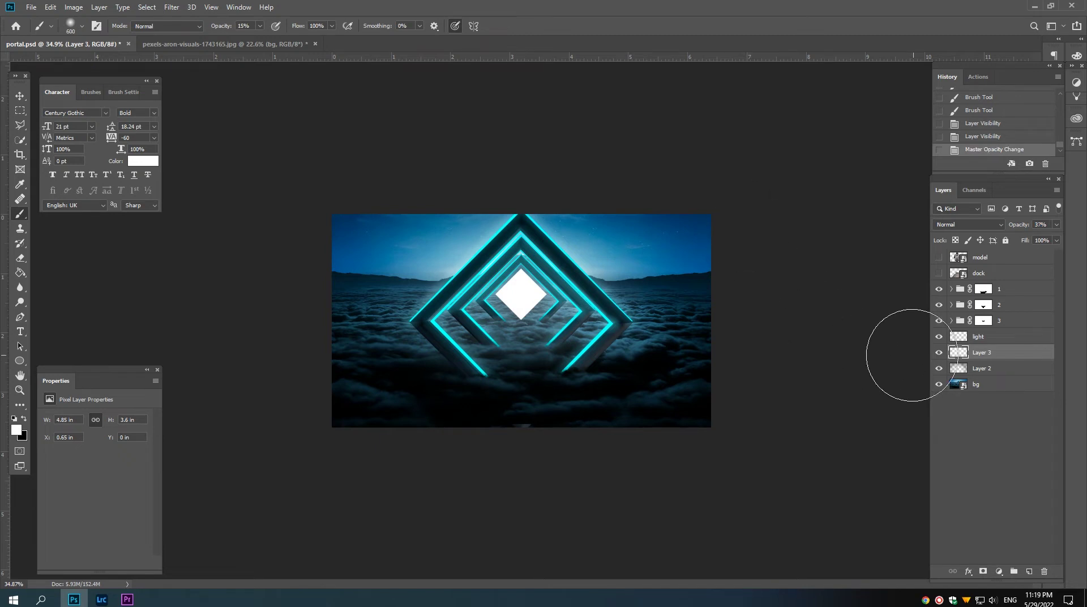
Step: Add a layer mask to Layer 3 and choose a small Soft Round brush
{"action": "scroll", "coordinate": [554, 366], "scroll_direction": "up", "scroll_amount": 2}
{"action": "scroll", "coordinate": [554, 366], "scroll_direction": "up", "scroll_amount": 2}
{"action": "scroll", "coordinate": [554, 367], "scroll_direction": "up", "scroll_amount": 3}
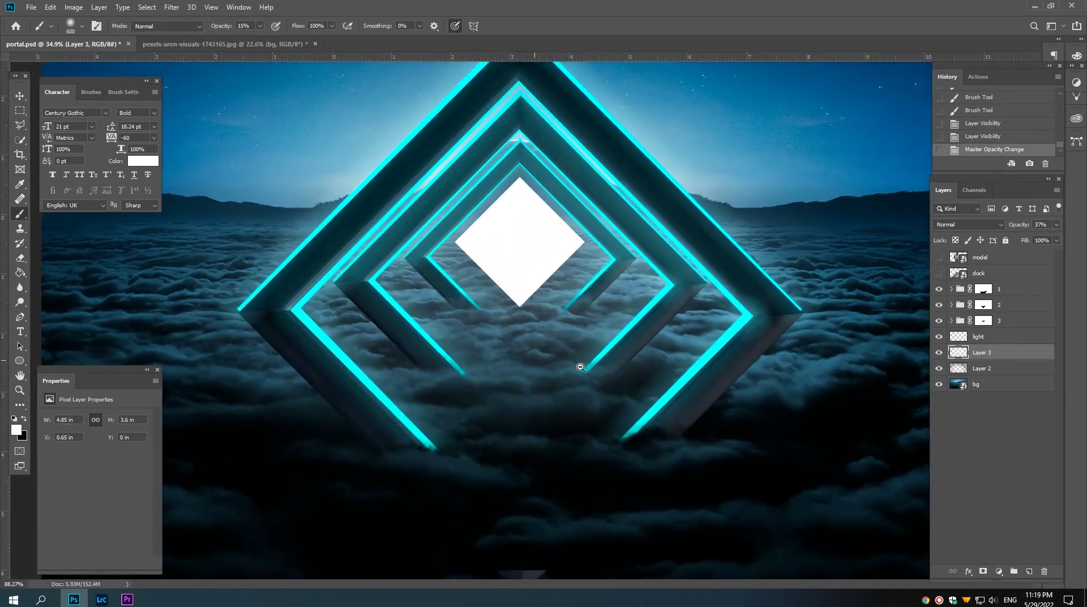
{"action": "left_click", "coordinate": [982, 572]}
{"action": "right_click", "coordinate": [474, 351]}
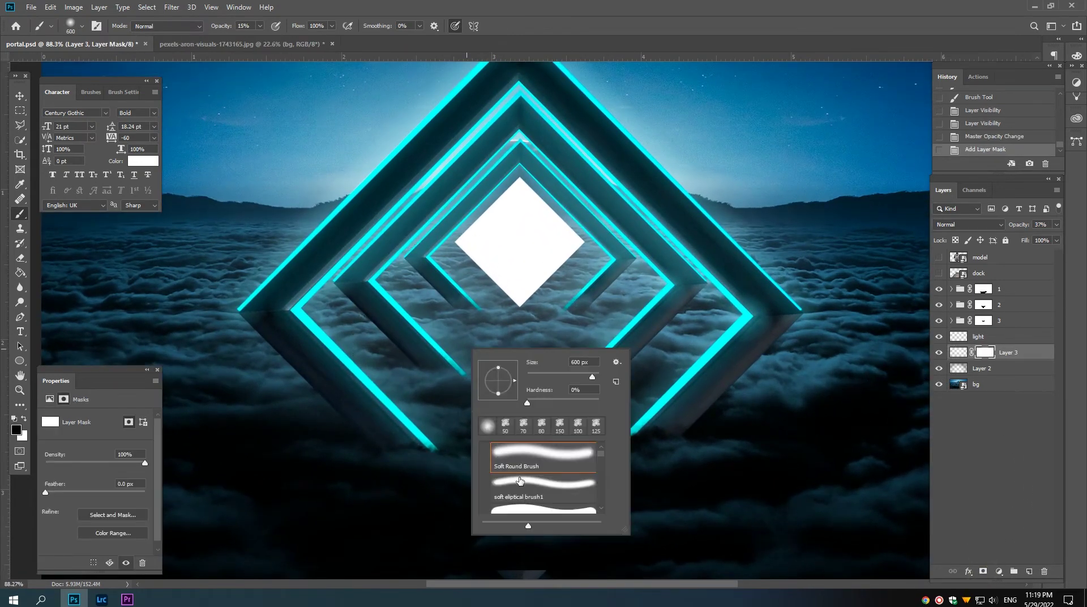
{"action": "double_click", "coordinate": [515, 466]}
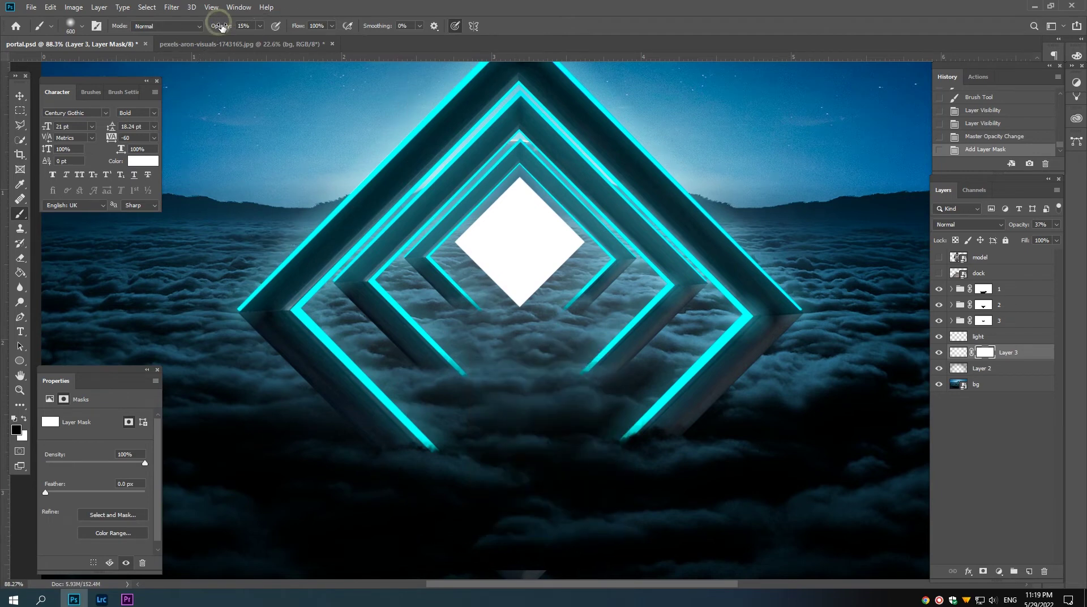
{"action": "key", "text": "bracketleft"}
{"action": "key", "text": "bracketleft"}
{"action": "key", "text": "bracketleft"}
Step: Paint black on Layer 3's mask around the portal base and lower left and right frames
{"action": "left_click", "coordinate": [433, 344]}
{"action": "key", "text": "bracketright"}
{"action": "left_click", "coordinate": [395, 364]}
{"action": "left_click", "coordinate": [406, 376]}
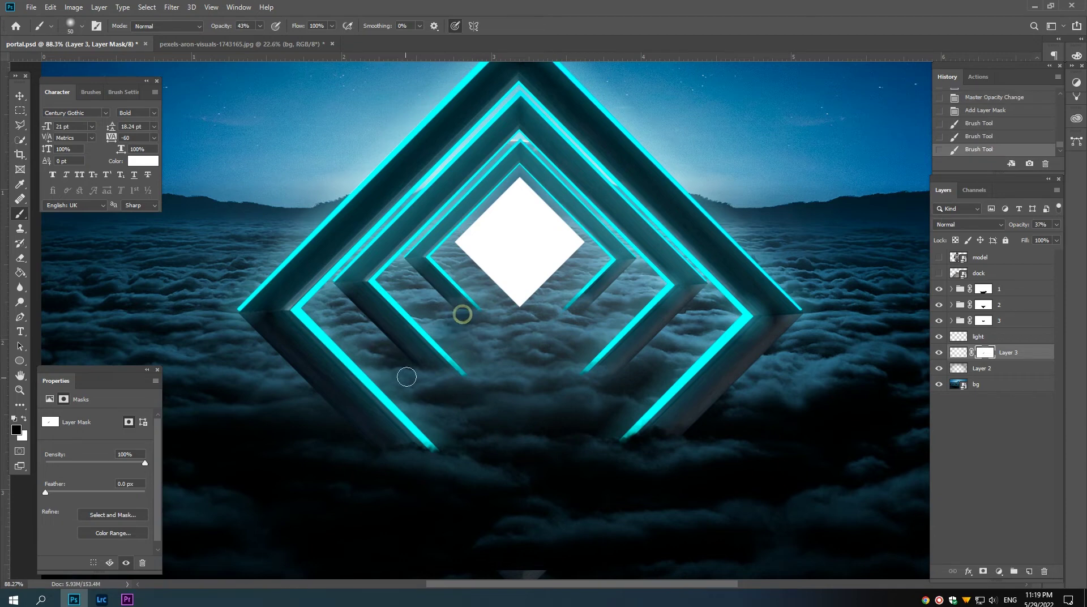
{"action": "key", "text": "bracketright"}
{"action": "left_click", "coordinate": [449, 383]}
{"action": "left_click", "coordinate": [425, 388]}
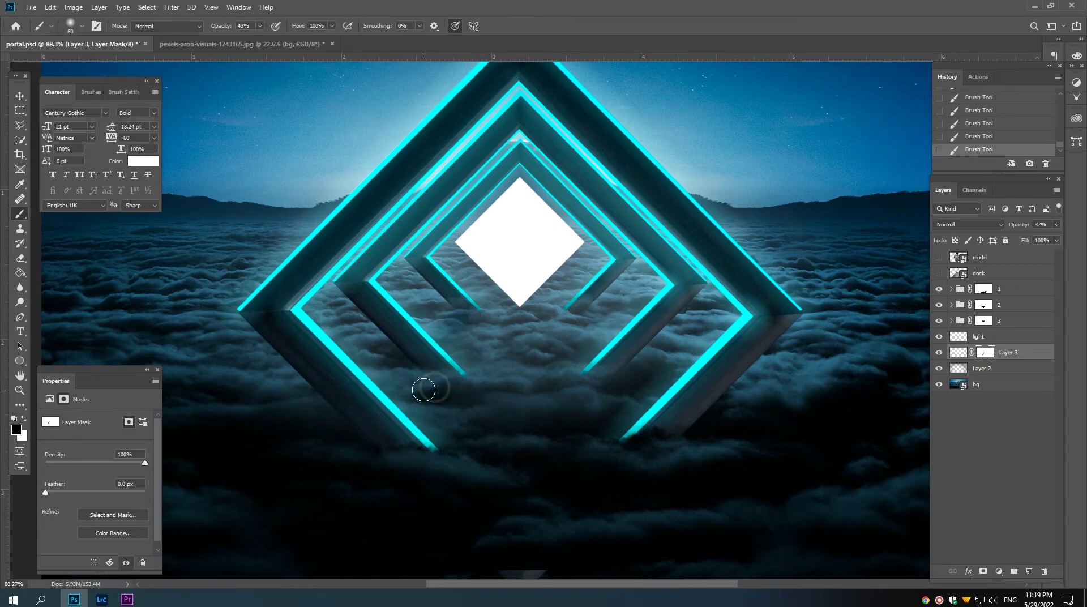
{"action": "left_click", "coordinate": [580, 324]}
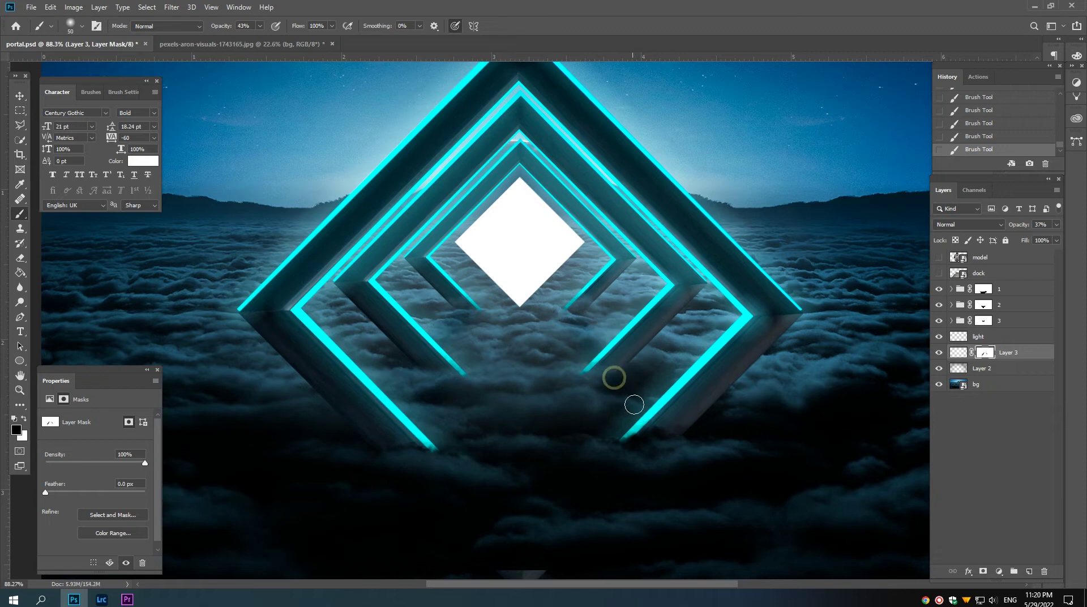
{"action": "scroll", "coordinate": [514, 382], "scroll_direction": "down", "scroll_amount": 3}
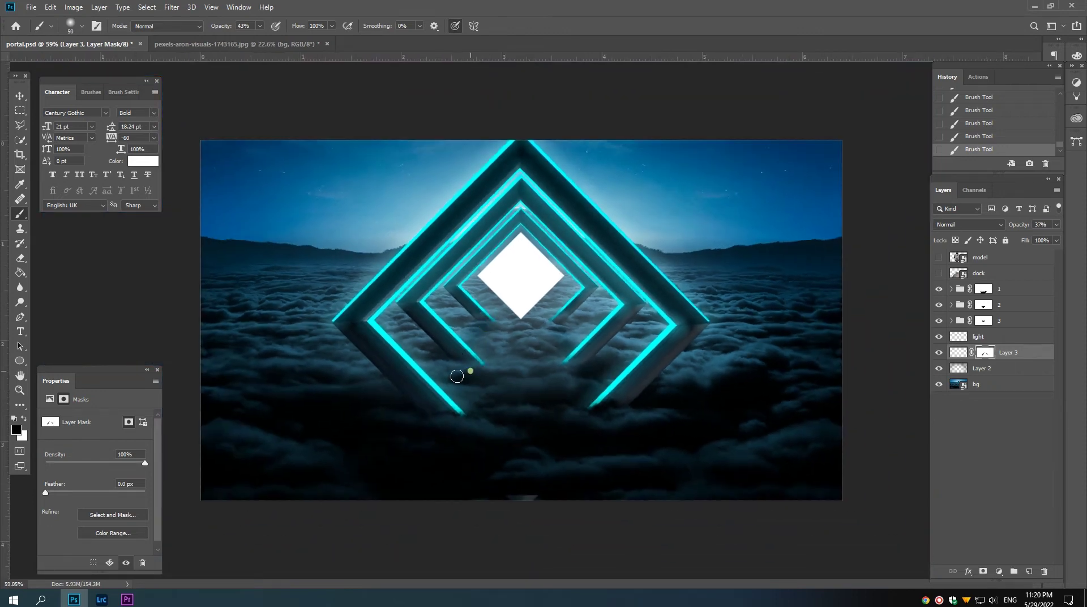
{"action": "left_click", "coordinate": [477, 329]}
{"action": "scroll", "coordinate": [490, 432], "scroll_direction": "down", "scroll_amount": 2}
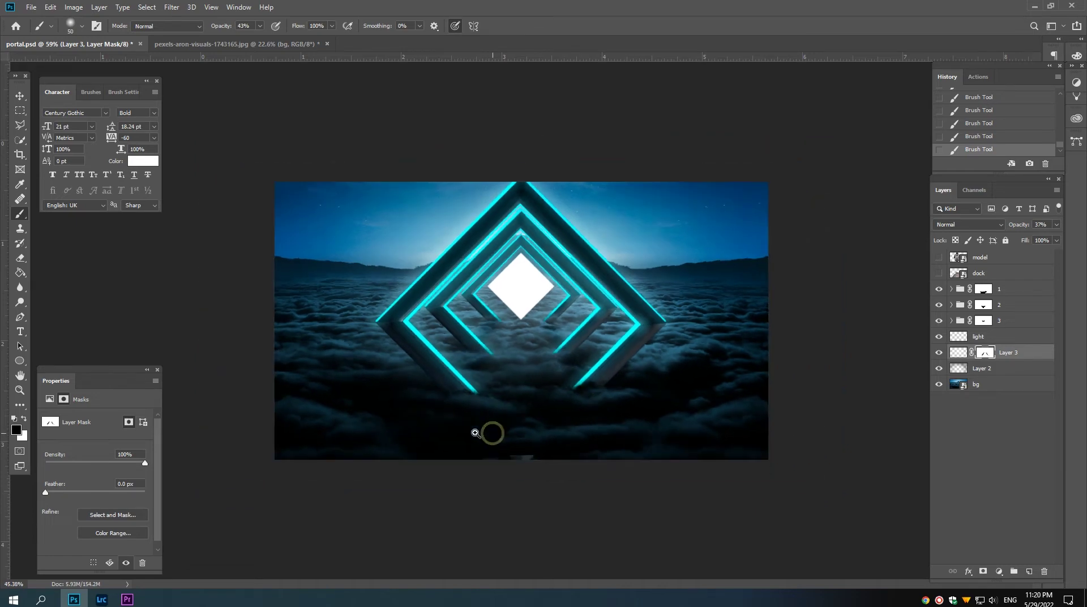
Step: Duplicate the light layer and move the 'light copy' to the top of the stack
{"action": "left_click_drag", "start_coordinate": [540, 358], "coordinate": [524, 358]}
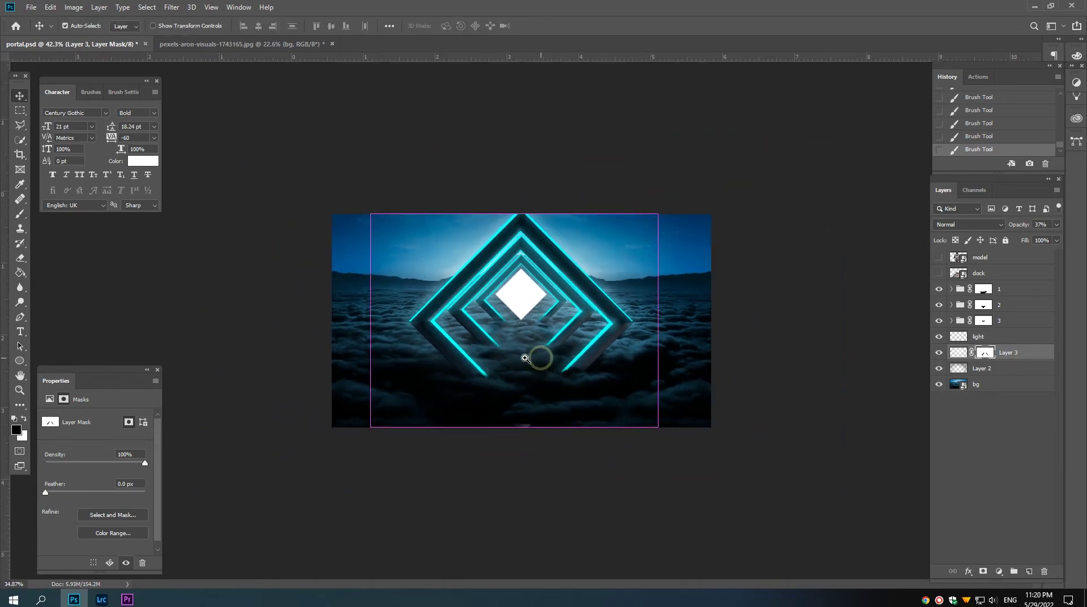
{"action": "left_click", "coordinate": [978, 339]}
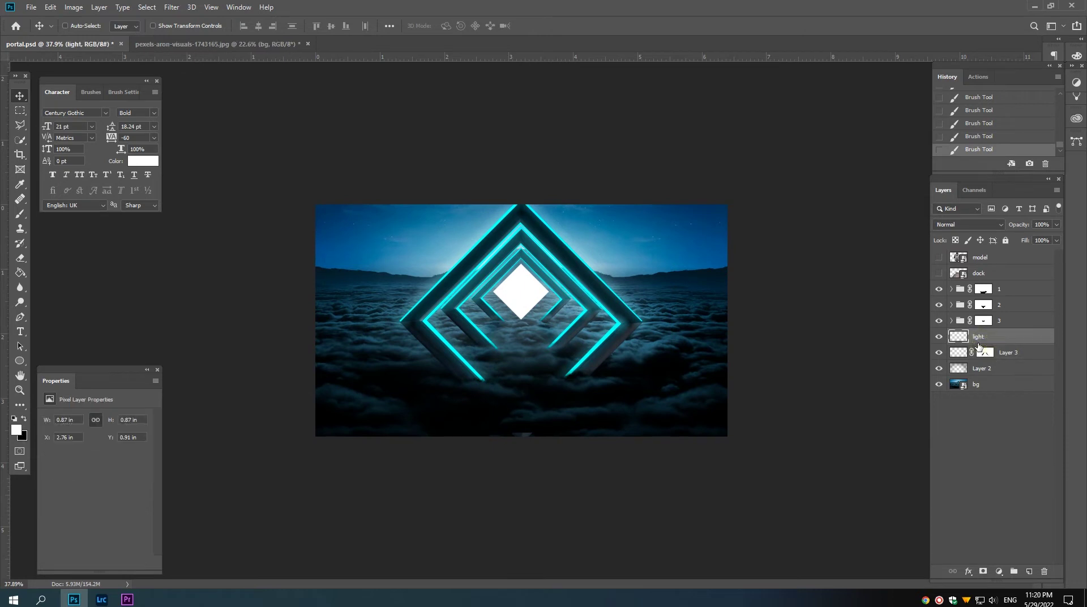
{"action": "left_click", "coordinate": [957, 339], "text": "ctrl"}
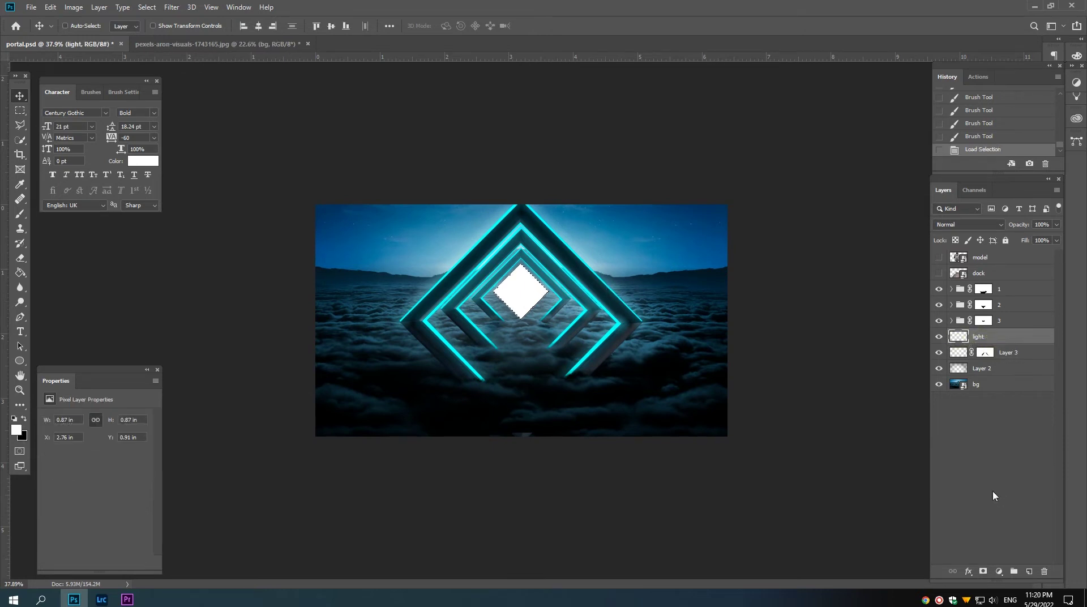
{"action": "key", "text": "ctrl+d"}
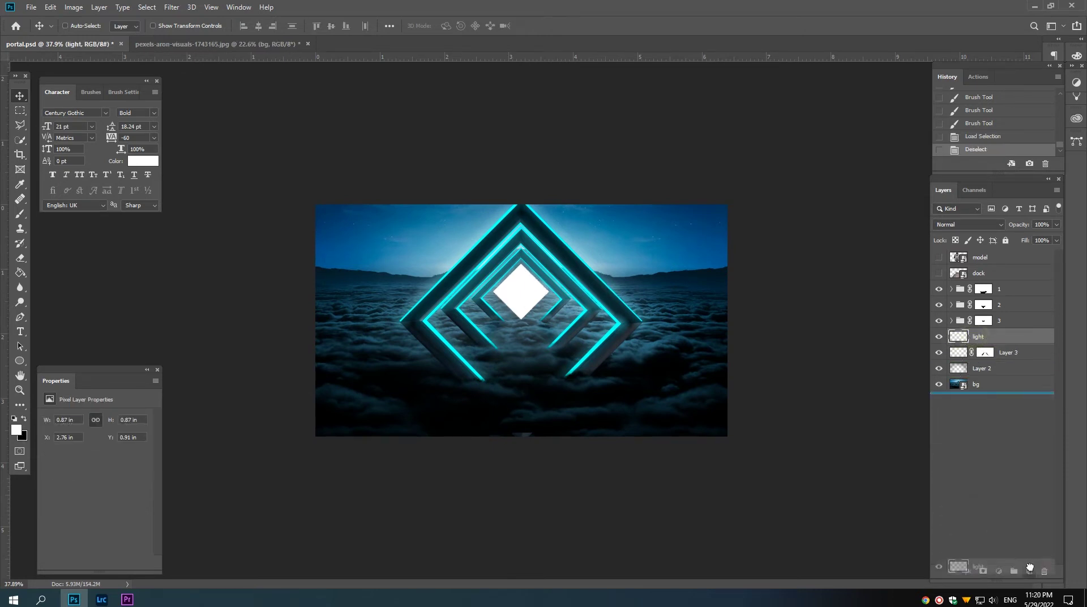
{"action": "left_click_drag", "start_coordinate": [973, 338], "coordinate": [1029, 571]}
{"action": "left_click_drag", "start_coordinate": [985, 337], "coordinate": [985, 256]}
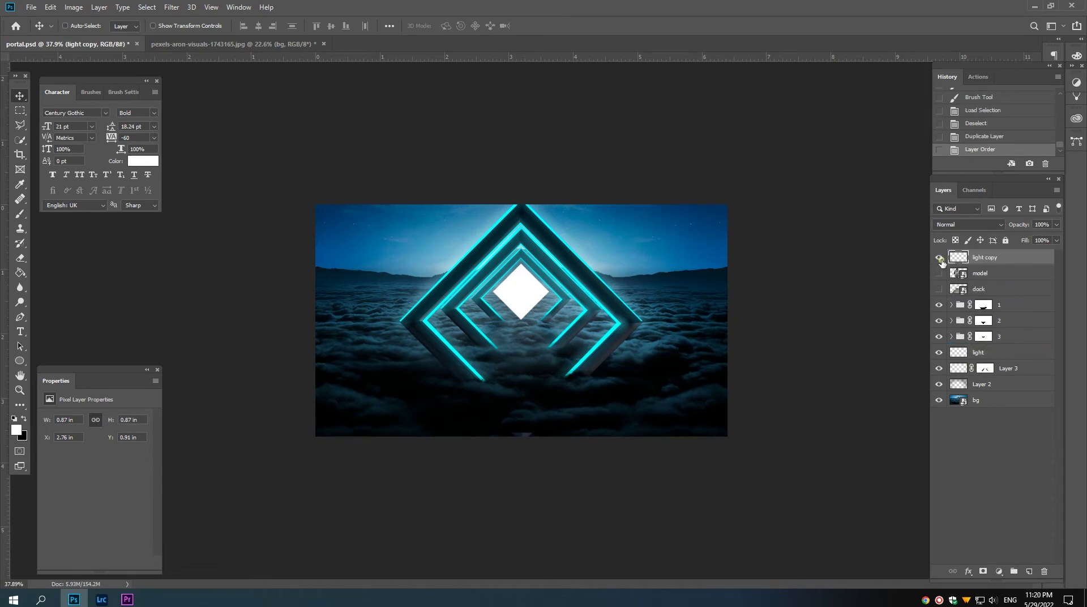
{"action": "left_click", "coordinate": [939, 257], "text": "alt"}
{"action": "left_click_drag", "start_coordinate": [534, 294], "coordinate": [551, 292]}
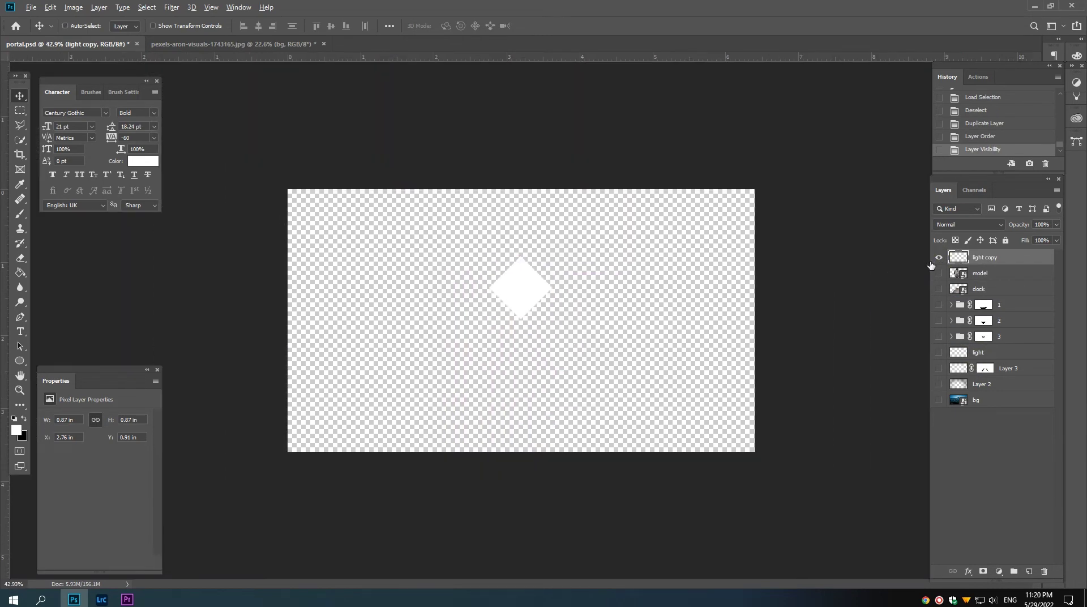
{"action": "left_click", "coordinate": [938, 257], "text": "alt"}
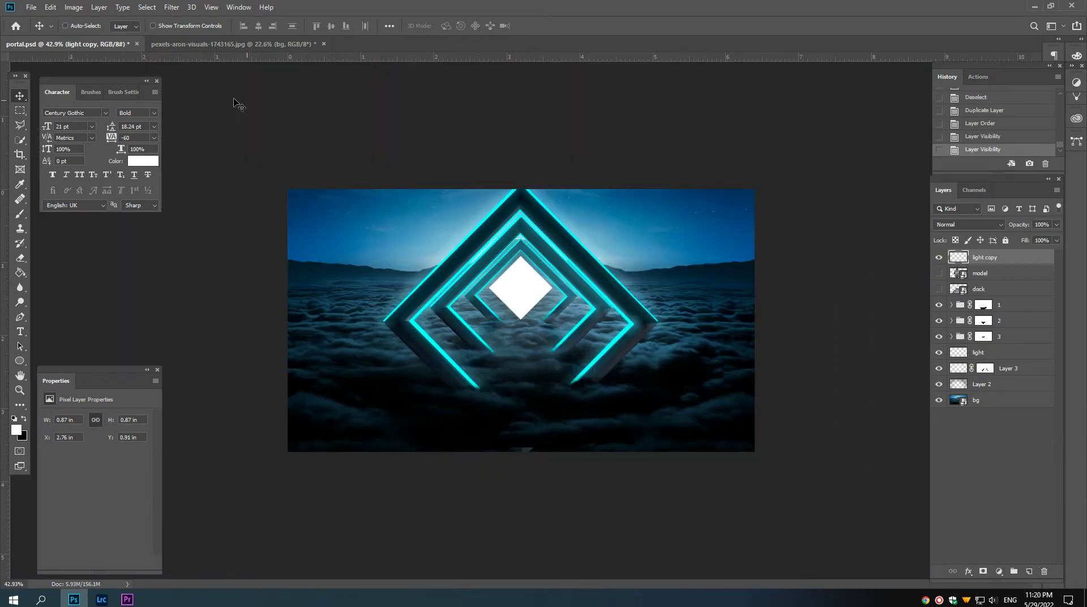
Step: Apply a Zoom Radial Blur at amount 100 to the light copy
{"action": "left_click", "coordinate": [172, 7]}
{"action": "mouse_move", "coordinate": [178, 135]}
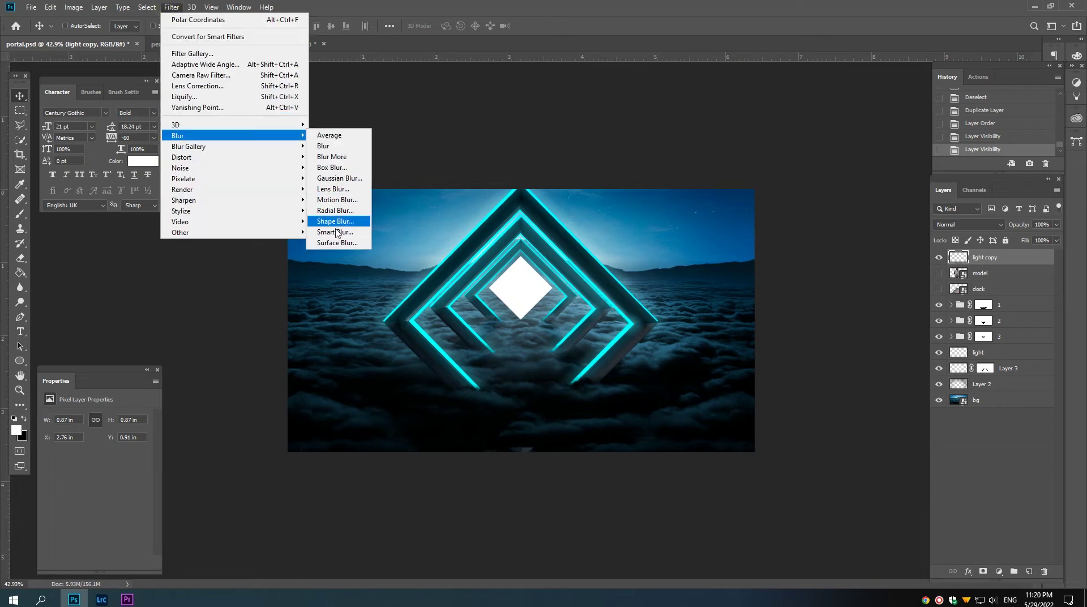
{"action": "left_click", "coordinate": [335, 210]}
{"action": "type", "text": "100"}
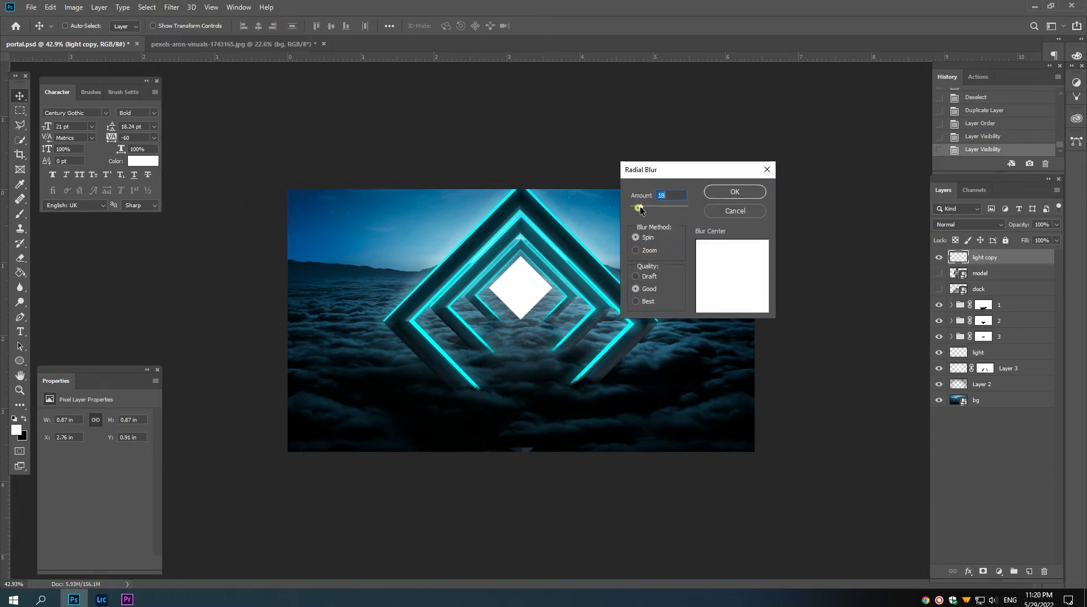
{"action": "left_click", "coordinate": [635, 251]}
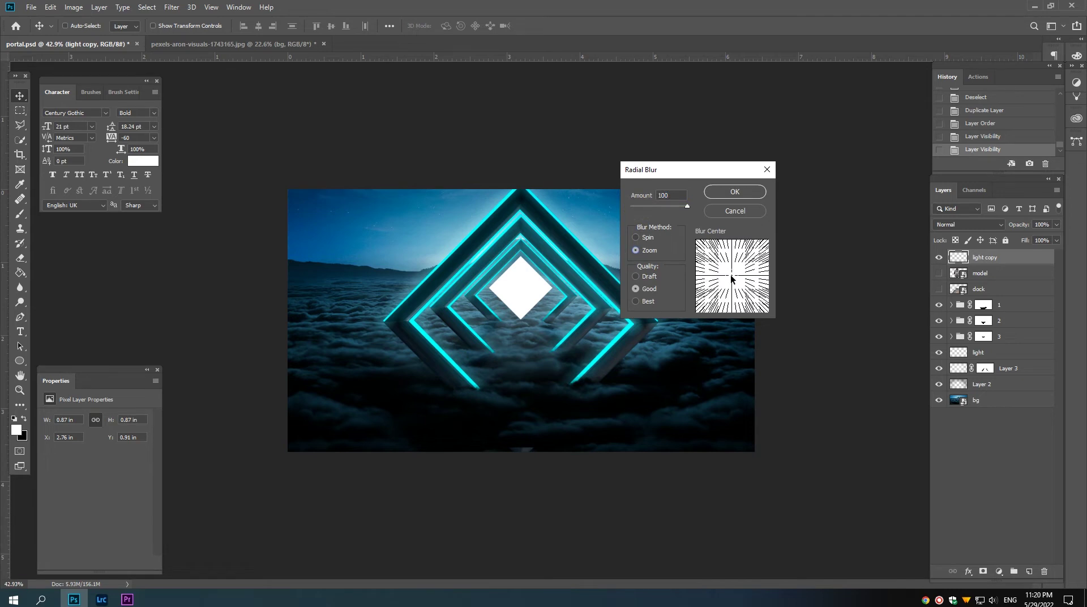
{"action": "left_click", "coordinate": [734, 191]}
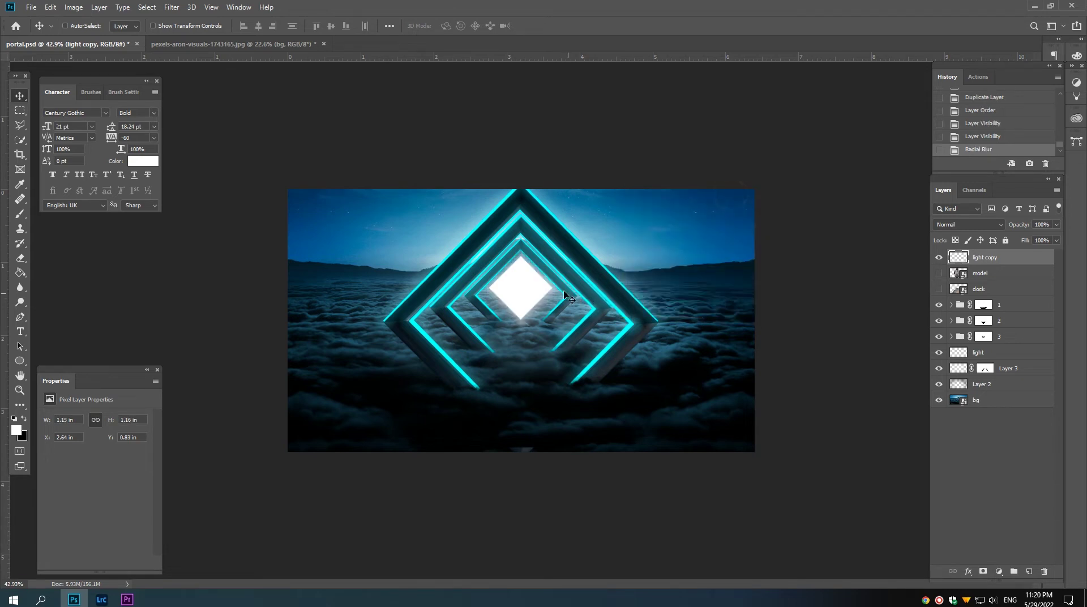
Step: Compare the glow on the portal, then reapply the radial blur twice more
{"action": "left_click_drag", "start_coordinate": [544, 307], "coordinate": [566, 307]}
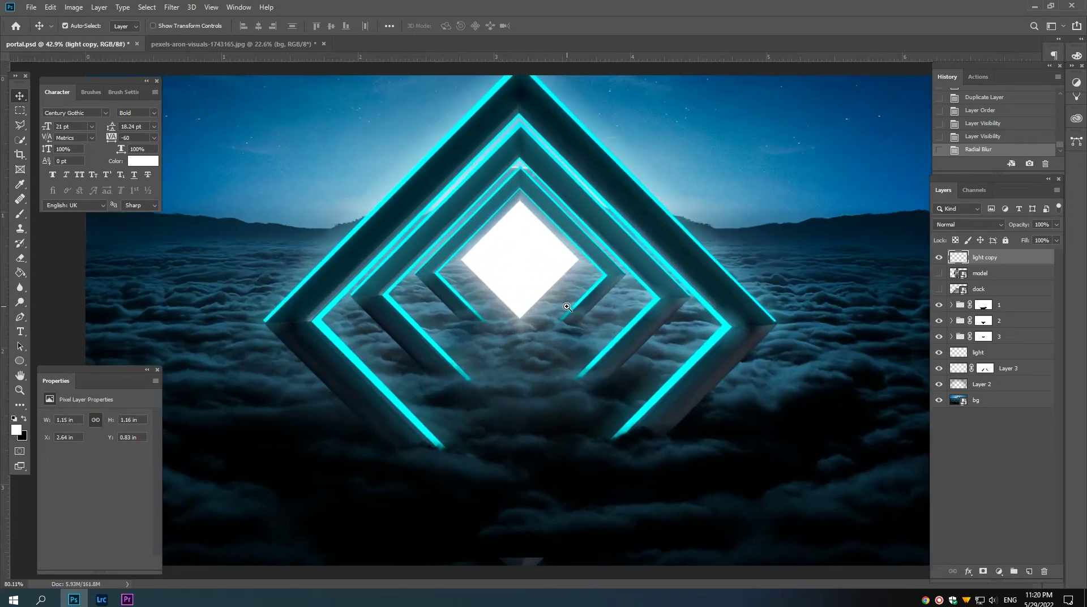
{"action": "left_click", "coordinate": [938, 257]}
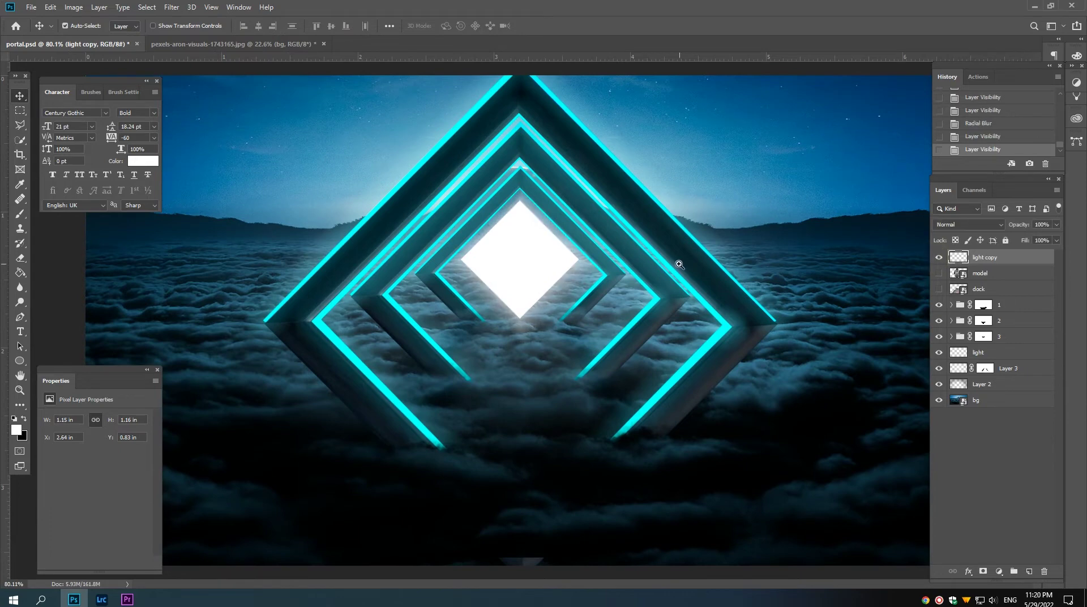
{"action": "left_click_drag", "start_coordinate": [679, 263], "coordinate": [645, 264]}
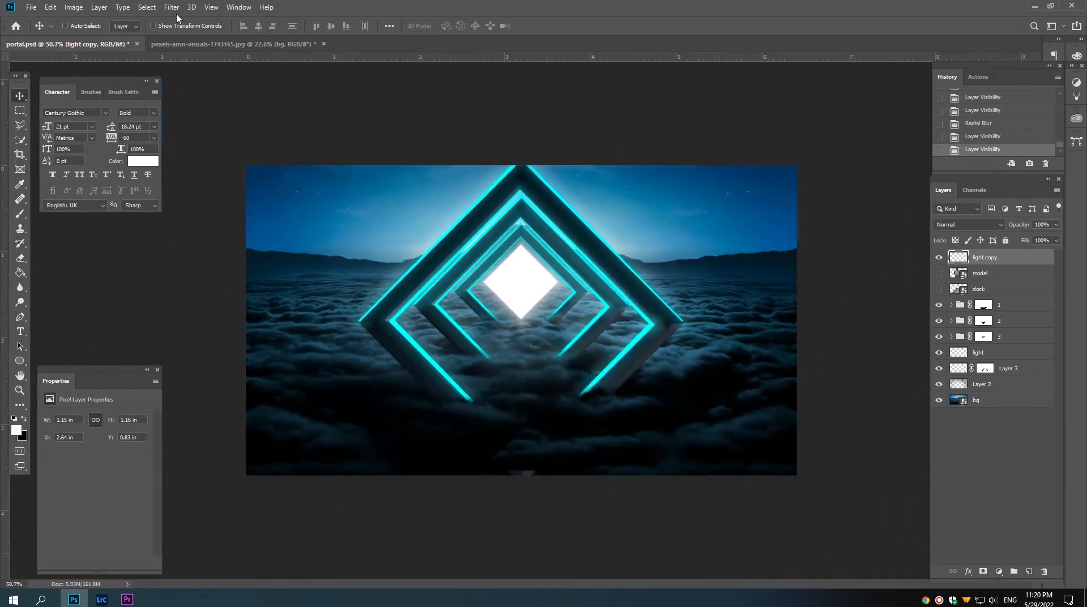
{"action": "left_click", "coordinate": [172, 7]}
{"action": "left_click", "coordinate": [172, 7]}
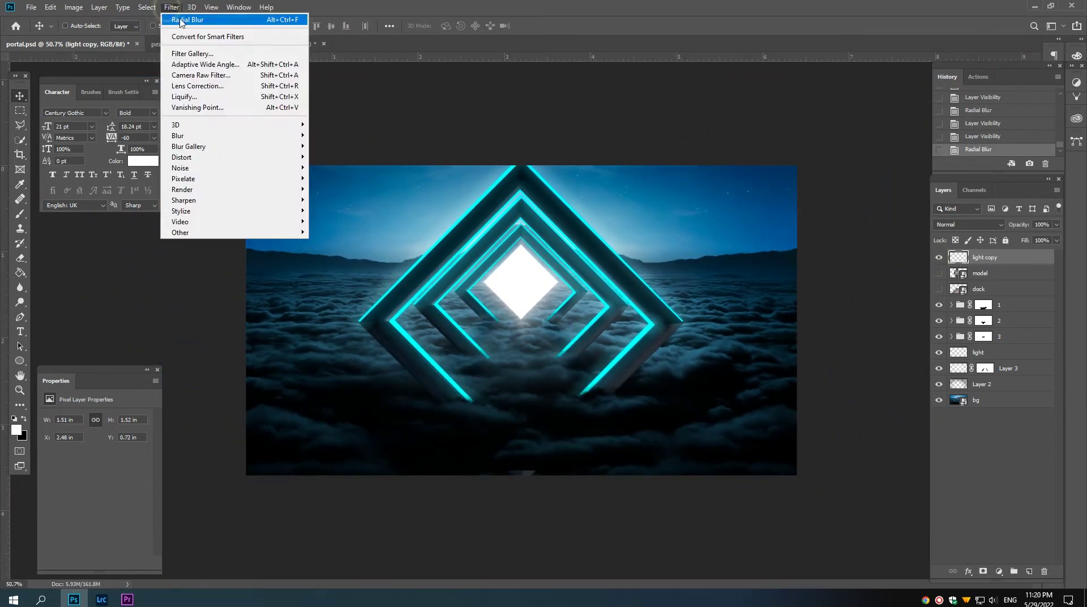
{"action": "left_click", "coordinate": [172, 8]}
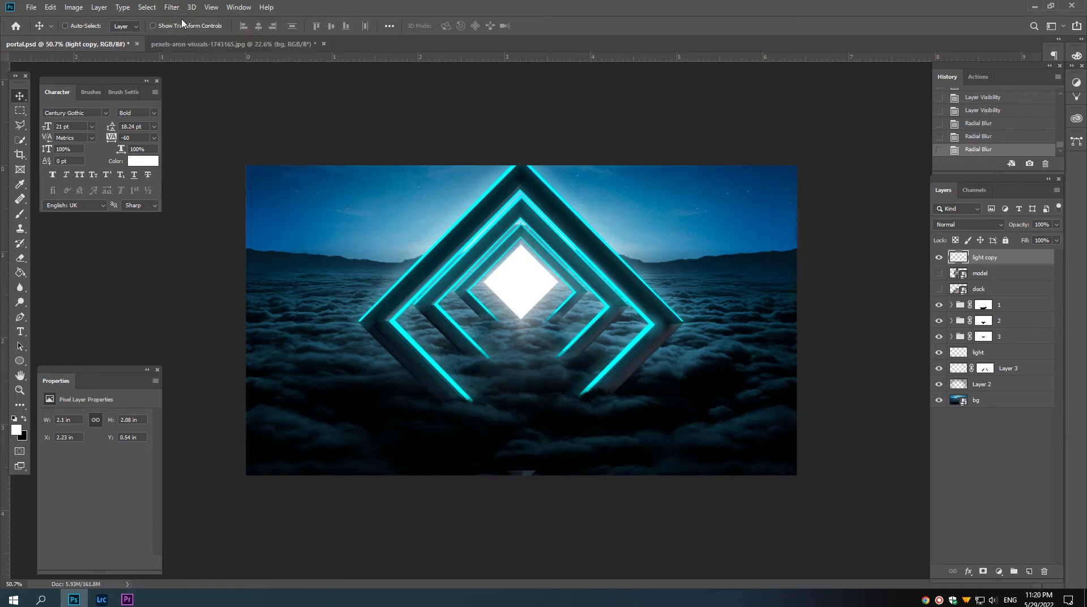
Step: On a new top layer, select the image Highlights via Color Range with raised range and fuzziness
{"action": "left_click", "coordinate": [1028, 571]}
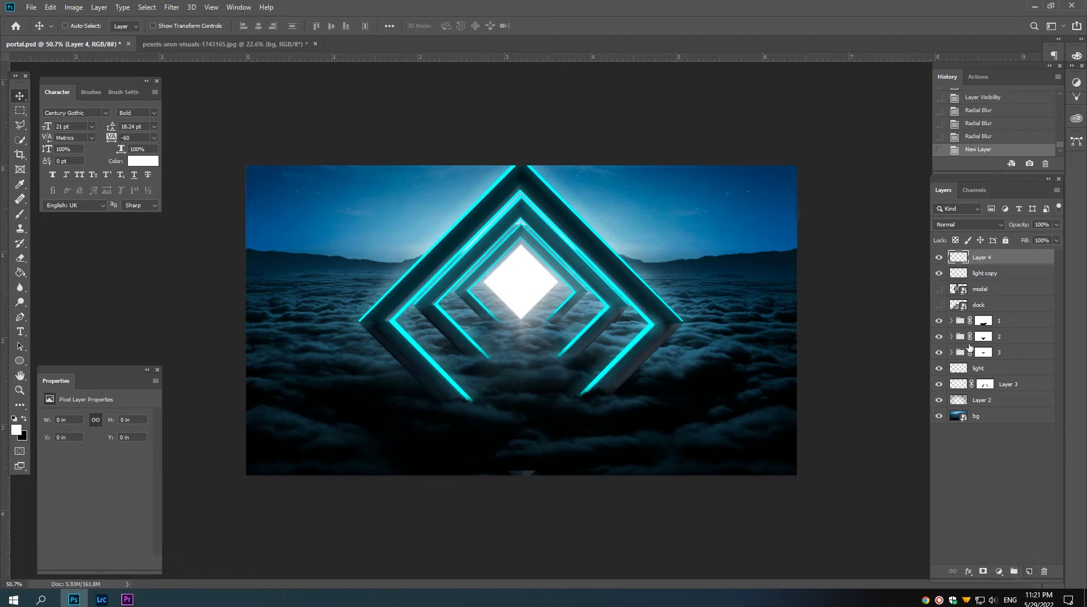
{"action": "left_click", "coordinate": [147, 7]}
{"action": "left_click", "coordinate": [164, 117]}
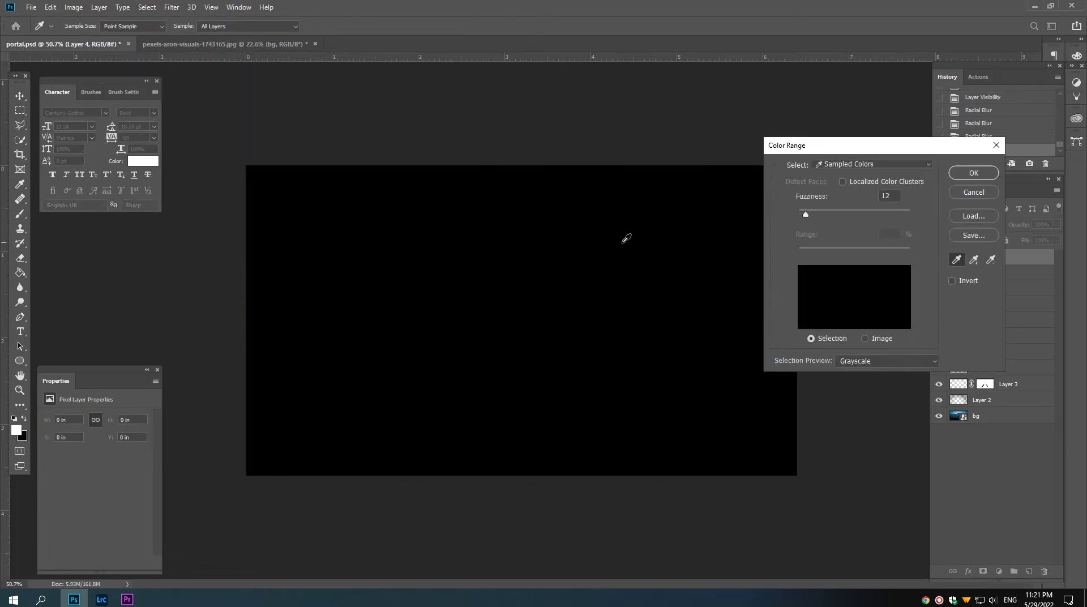
{"action": "left_click", "coordinate": [830, 164]}
{"action": "left_click", "coordinate": [840, 272]}
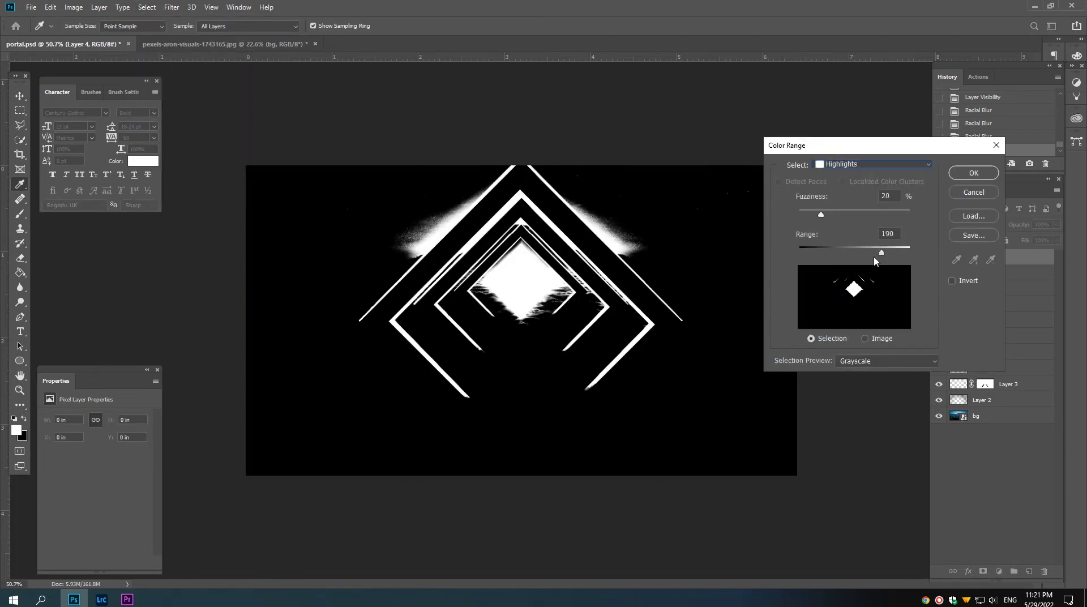
{"action": "left_click_drag", "start_coordinate": [874, 260], "coordinate": [884, 262]}
{"action": "left_click_drag", "start_coordinate": [821, 214], "coordinate": [830, 219]}
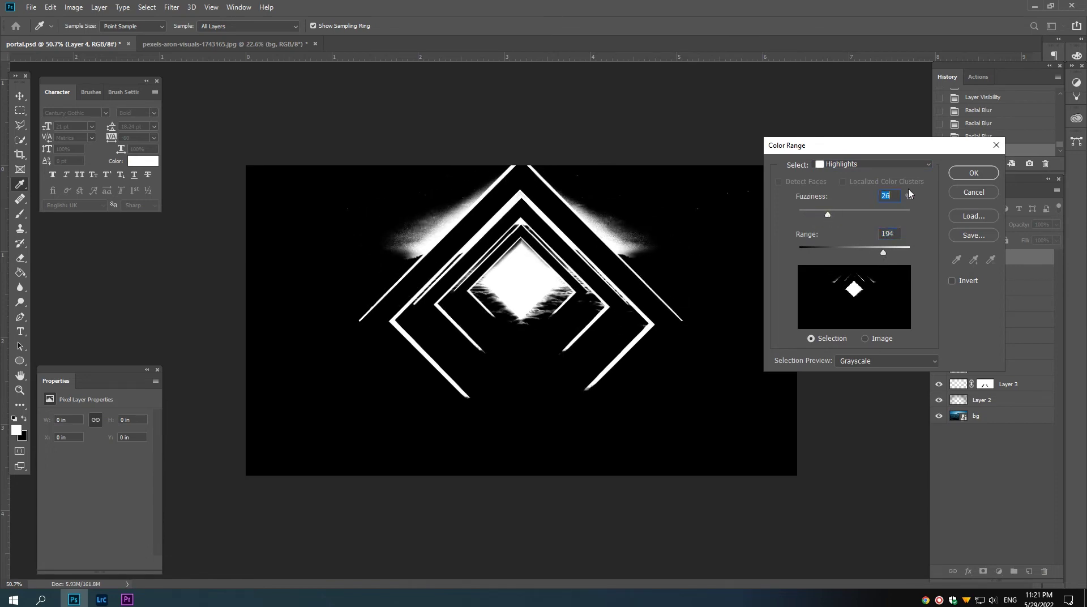
{"action": "left_click", "coordinate": [970, 173]}
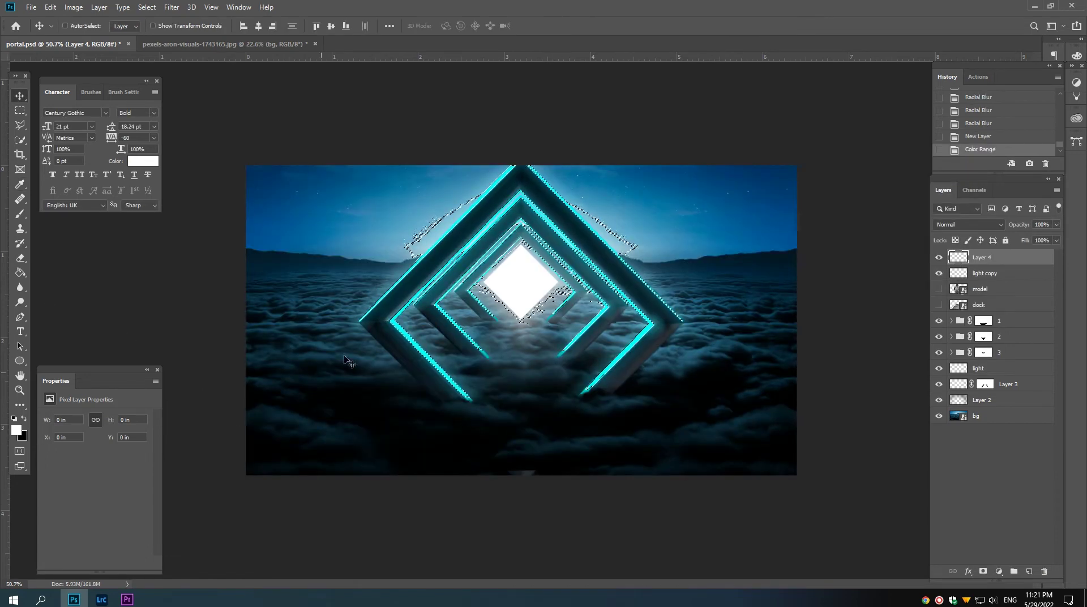
Step: Fill the highlights selection with white, deselect, and apply a Zoom Radial Blur at amount 100
{"action": "key", "text": "alt+BackSpace"}
{"action": "key", "text": "ctrl+d"}
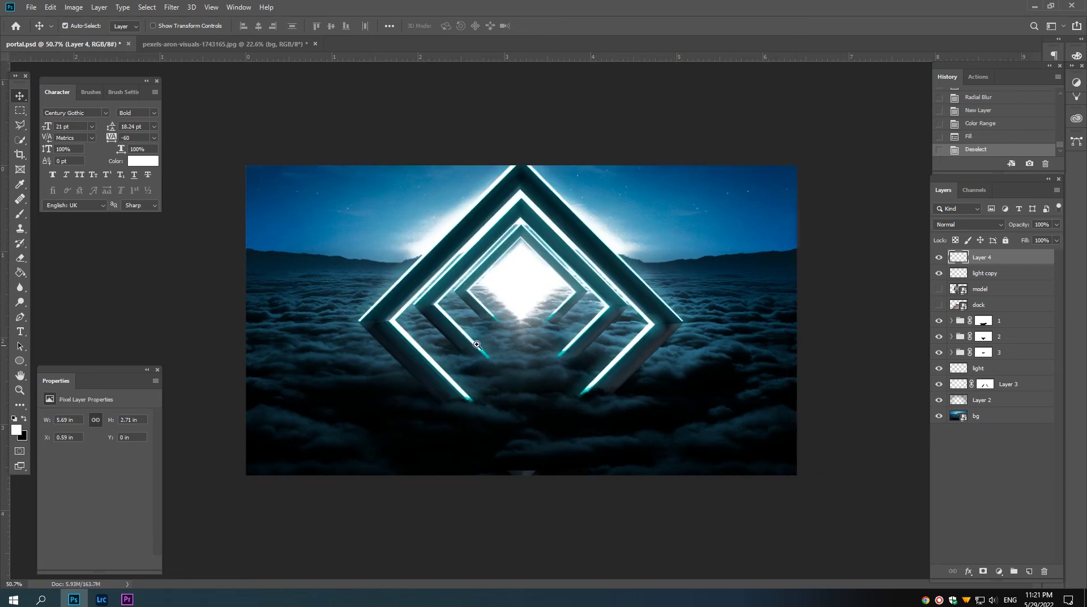
{"action": "left_click_drag", "start_coordinate": [476, 344], "coordinate": [545, 329]}
{"action": "left_click", "coordinate": [173, 8]}
{"action": "mouse_move", "coordinate": [188, 146]}
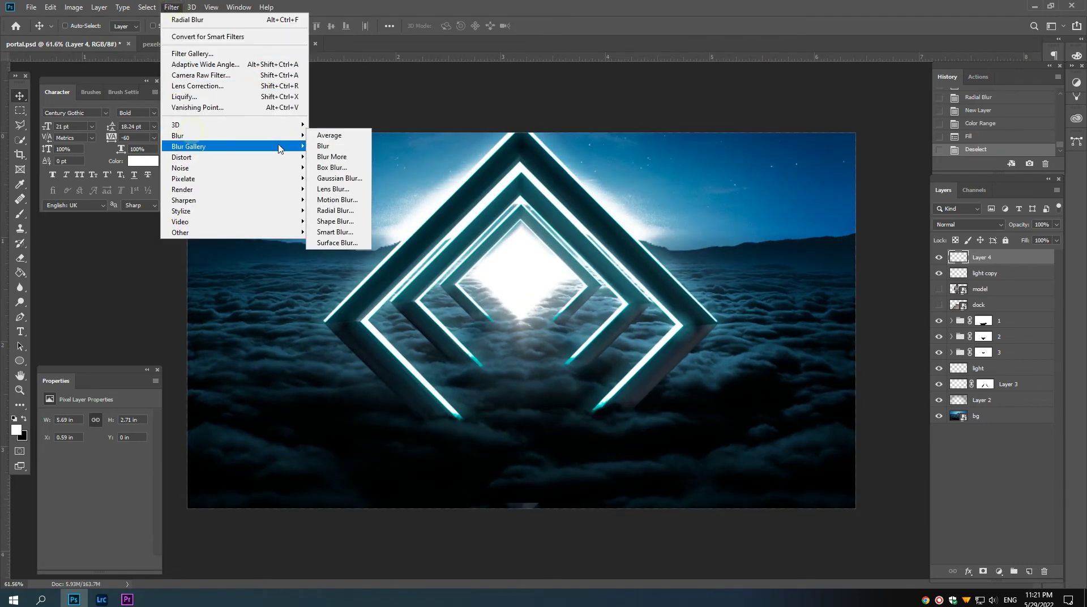
{"action": "left_click", "coordinate": [335, 211]}
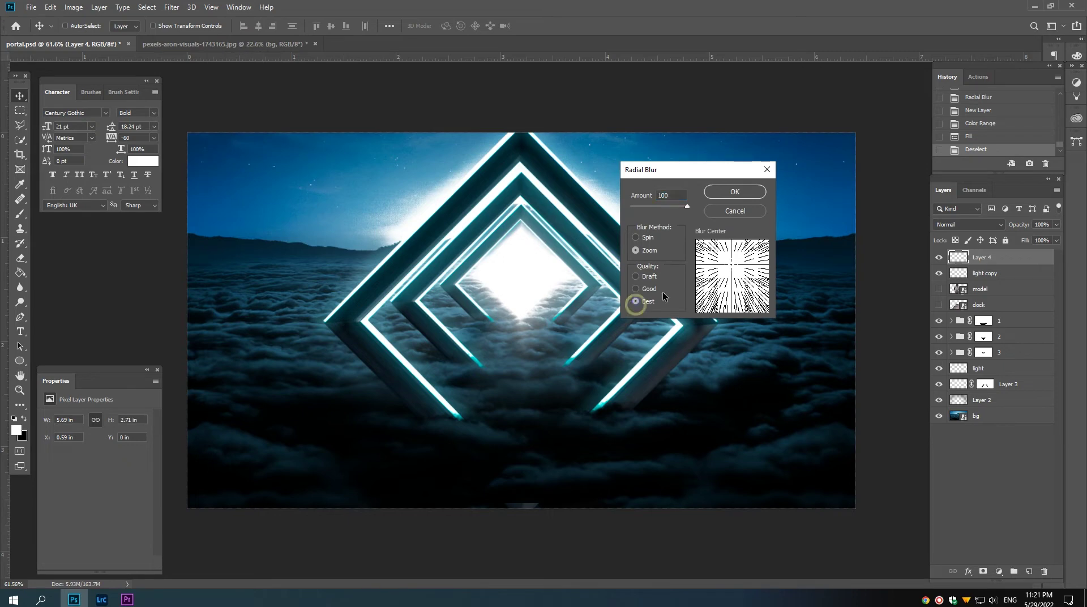
{"action": "left_click", "coordinate": [721, 188]}
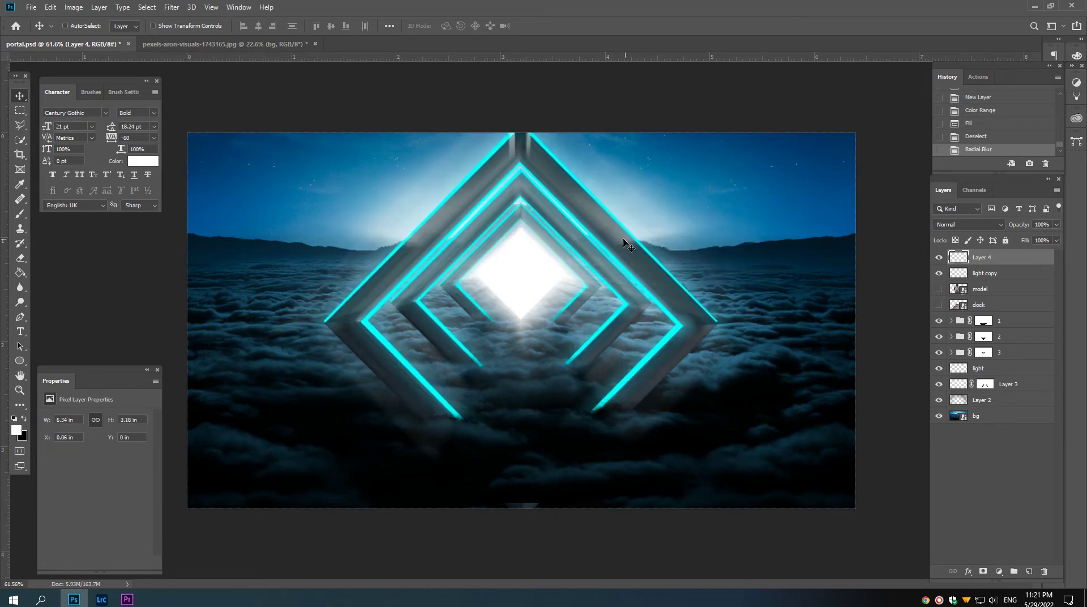
{"action": "scroll", "coordinate": [550, 256], "scroll_direction": "down", "scroll_amount": 3}
Step: Stretch the Layer 4 glow taller upward and nudge it up slightly
{"action": "key", "text": "ctrl+t"}
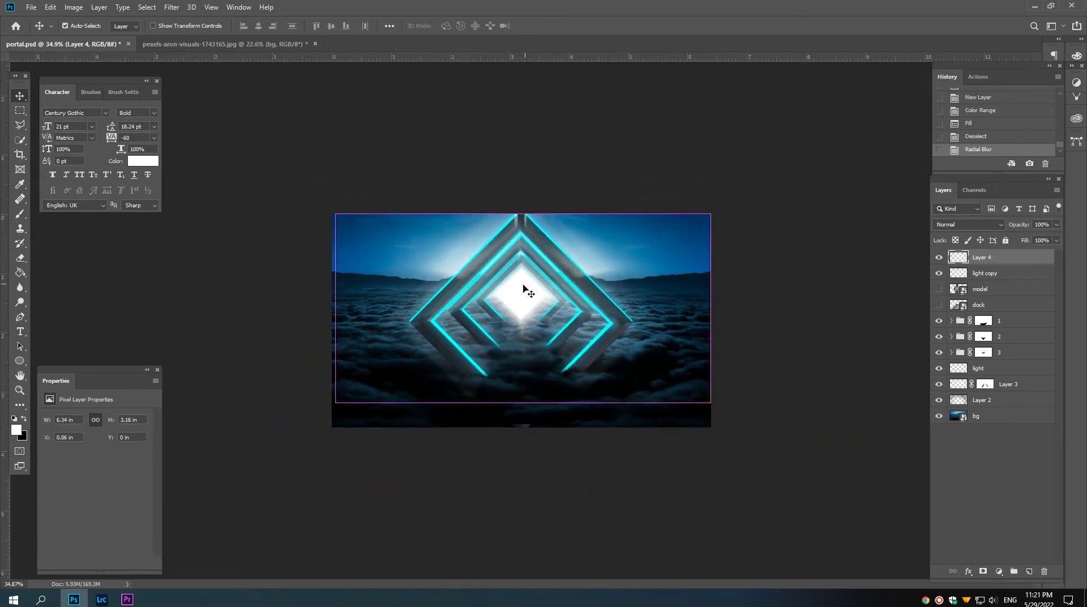
{"action": "left_click_drag", "start_coordinate": [523, 215], "coordinate": [523, 186]}
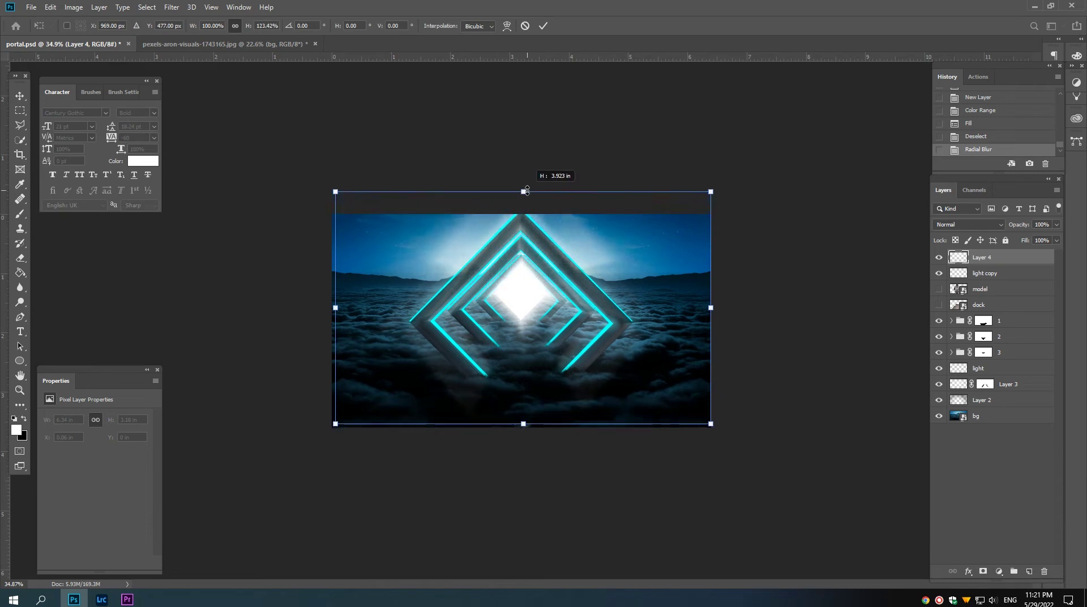
{"action": "key", "text": "Return"}
{"action": "key", "text": "Up"}
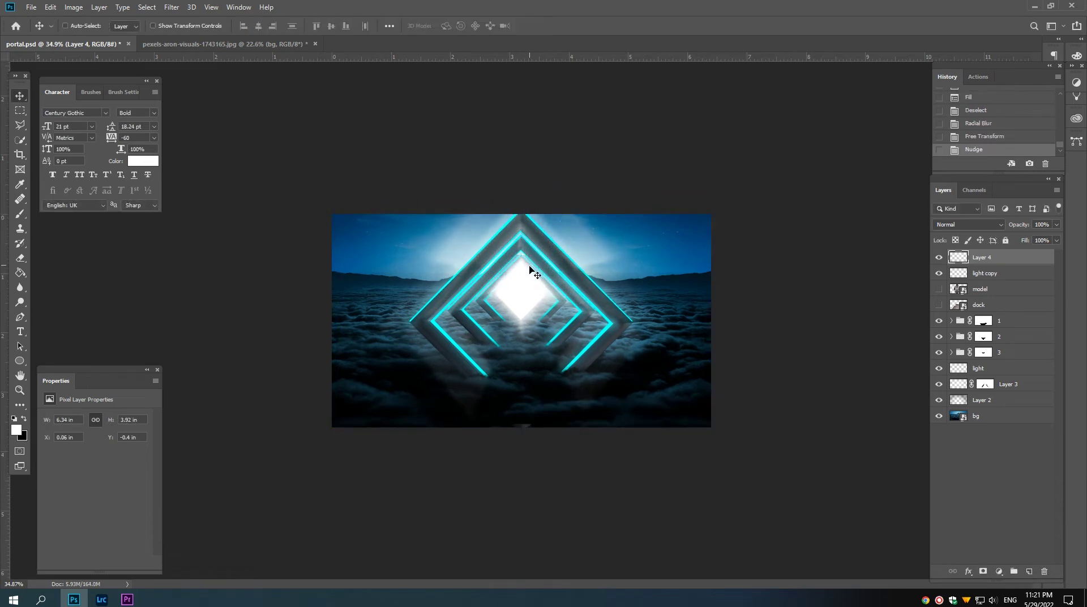
Step: Mask Layer 4 and brush black over the upper-left, upper-right and inner upper frame arms
{"action": "scroll", "coordinate": [551, 272], "scroll_direction": "up", "scroll_amount": 3}
{"action": "left_click", "coordinate": [982, 571]}
{"action": "key", "text": "b"}
{"action": "key", "text": "x"}
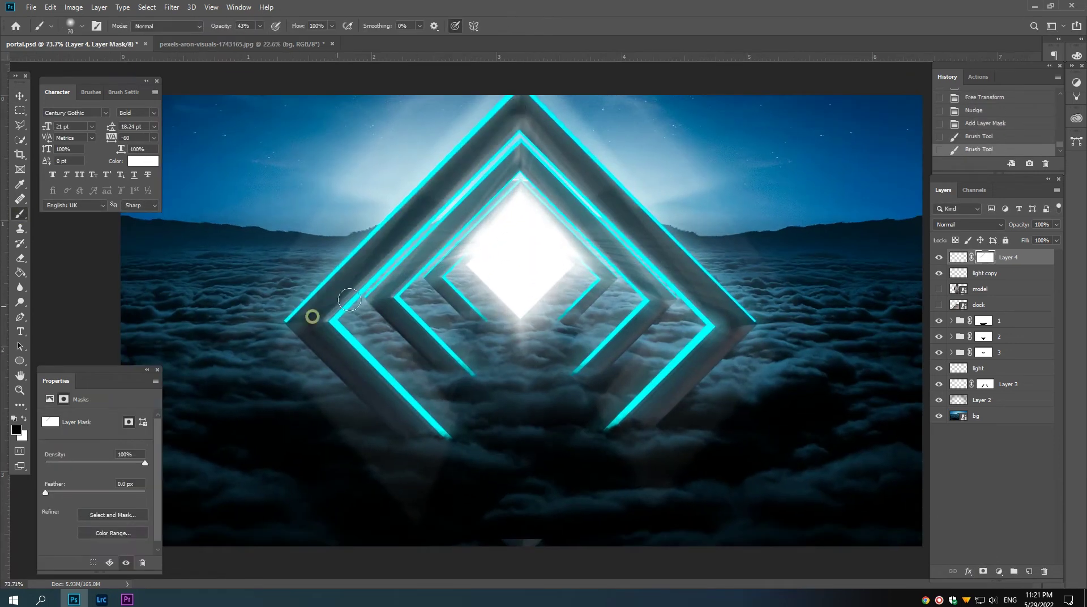
{"action": "left_click_drag", "start_coordinate": [311, 315], "coordinate": [443, 179]}
{"action": "left_click_drag", "start_coordinate": [517, 120], "coordinate": [736, 317]}
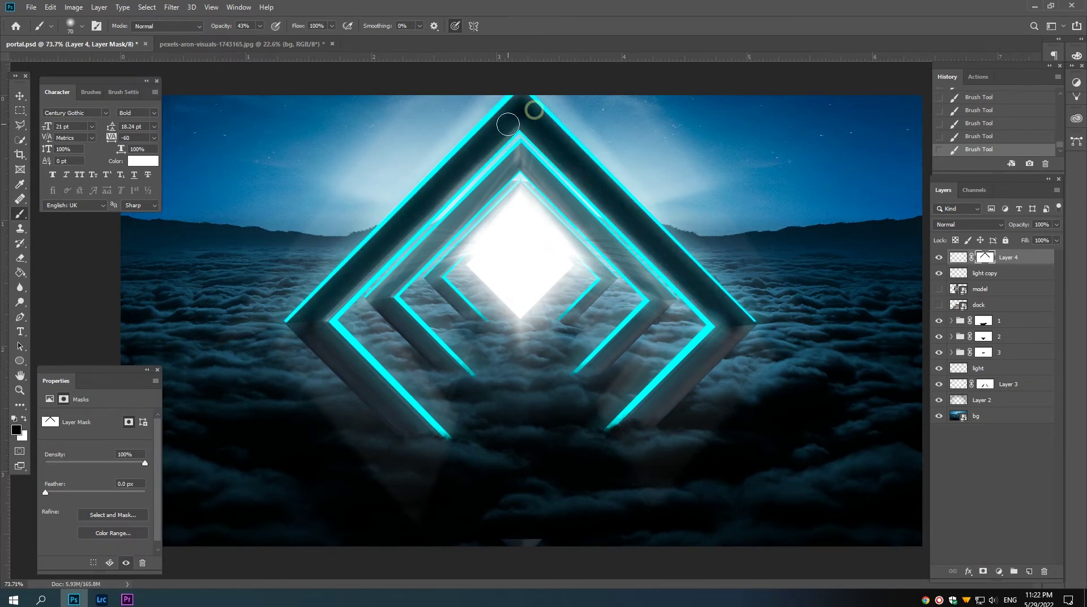
{"action": "key", "text": "bracketleft"}
{"action": "key", "text": "bracketleft"}
{"action": "left_click_drag", "start_coordinate": [376, 296], "coordinate": [512, 158]}
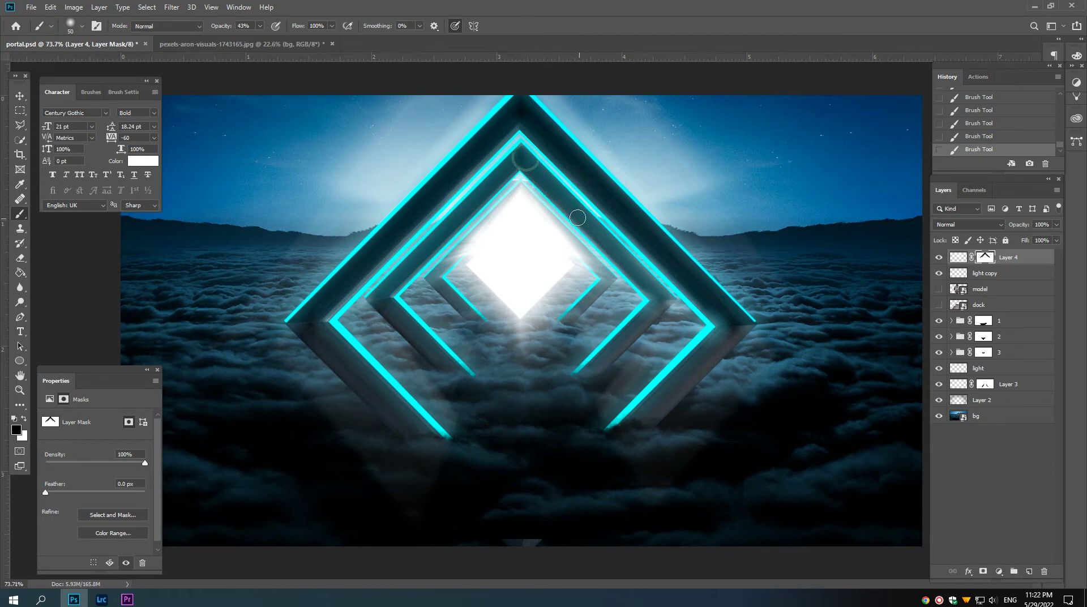
{"action": "scroll", "coordinate": [639, 295], "scroll_direction": "down", "scroll_amount": 1}
{"action": "scroll", "coordinate": [639, 294], "scroll_direction": "down", "scroll_amount": 2}
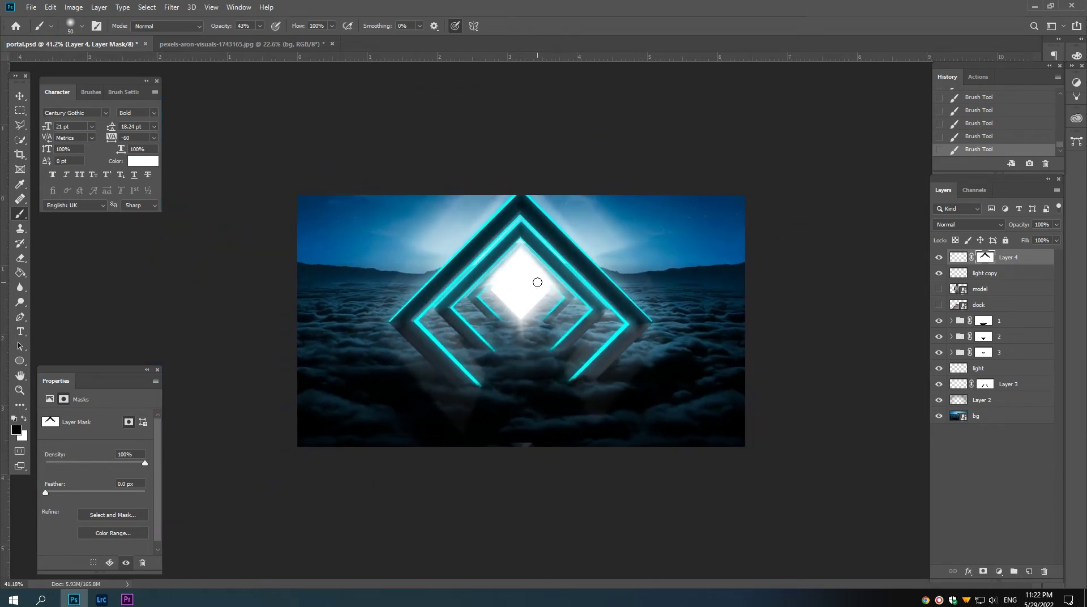
Step: Delete the 'light copy' layer after comparing it hidden and shown
{"action": "key", "text": "v"}
{"action": "scroll", "coordinate": [537, 281], "scroll_direction": "up", "scroll_amount": 1}
{"action": "left_click", "coordinate": [965, 273]}
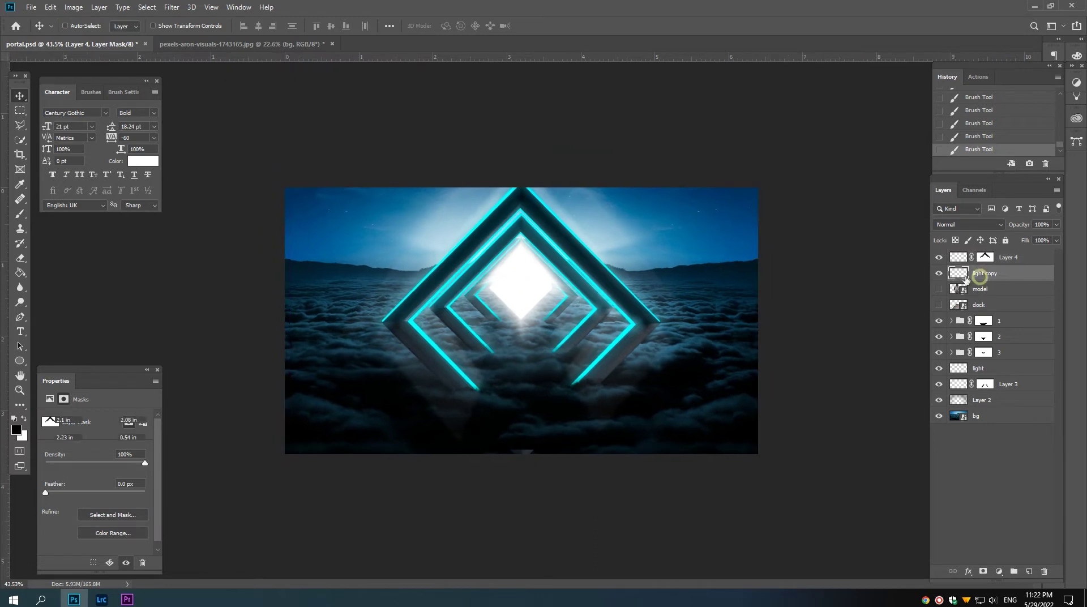
{"action": "left_click", "coordinate": [938, 273]}
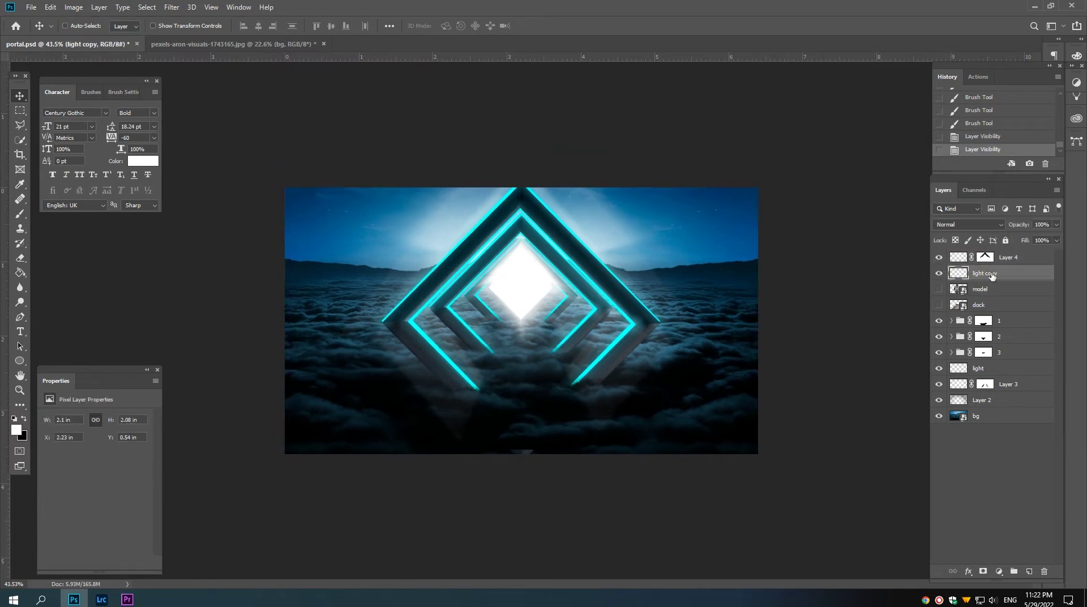
{"action": "key", "text": "Delete"}
Step: Shift Layer 4's white glow down slightly with the Move tool
{"action": "scroll", "coordinate": [589, 334], "scroll_direction": "up", "scroll_amount": 2}
{"action": "left_click", "coordinate": [1013, 258]}
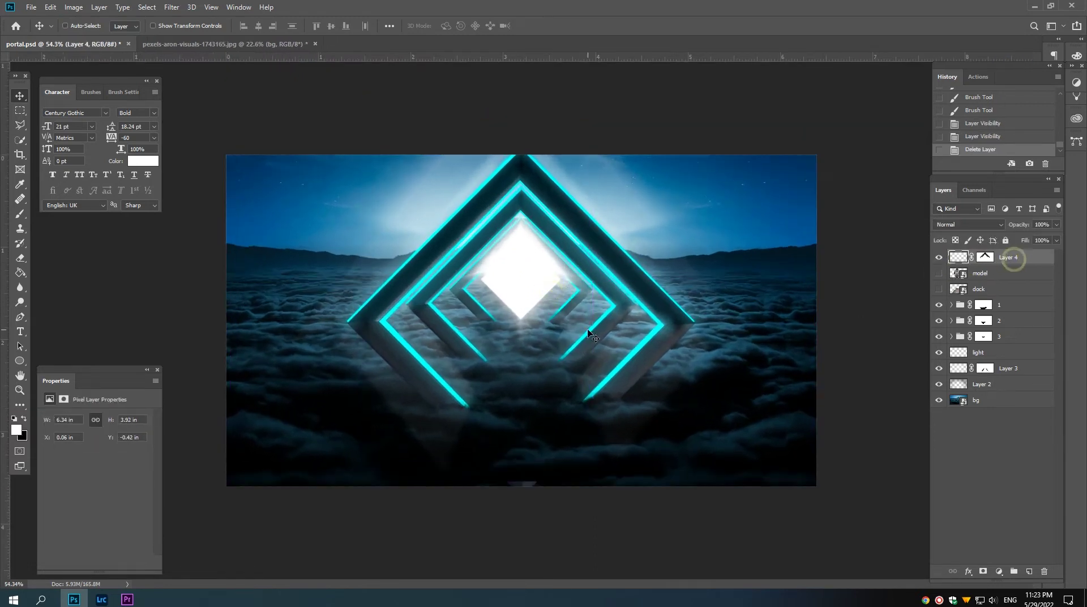
{"action": "left_click_drag", "start_coordinate": [520, 300], "coordinate": [525, 308]}
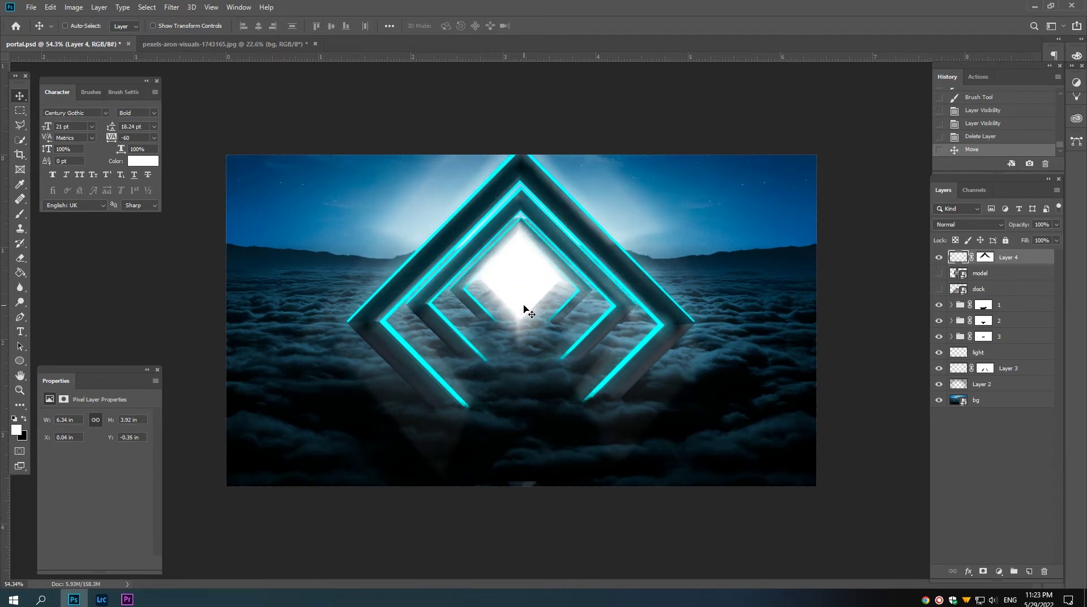
{"action": "scroll", "coordinate": [528, 303], "scroll_direction": "down", "scroll_amount": 2}
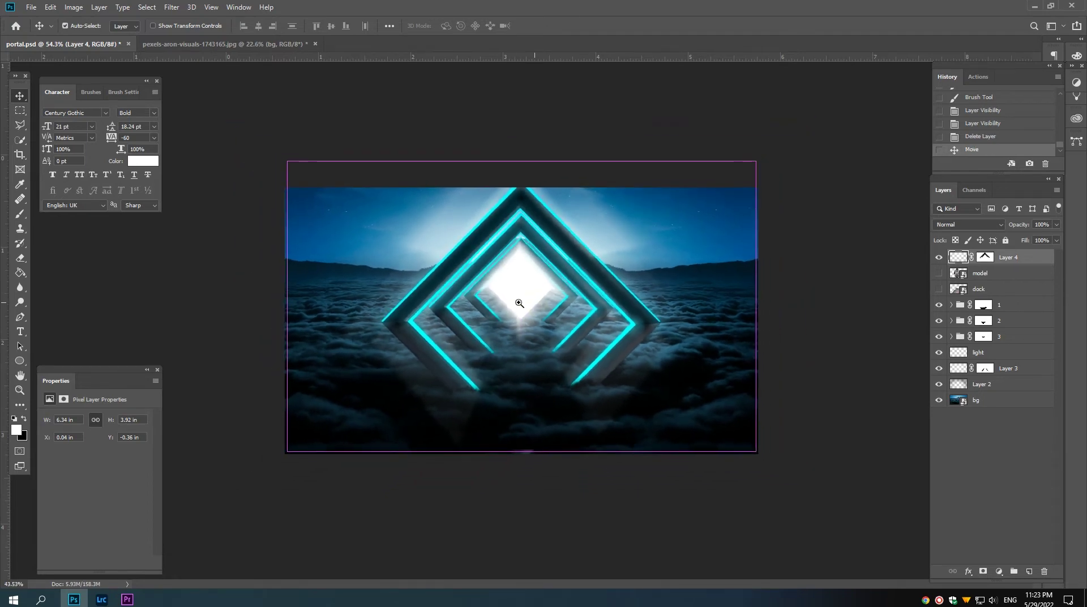
Step: Create a new layer above Layer 2 set to Soft Light blend mode
{"action": "left_click", "coordinate": [1002, 383]}
{"action": "left_click", "coordinate": [939, 383]}
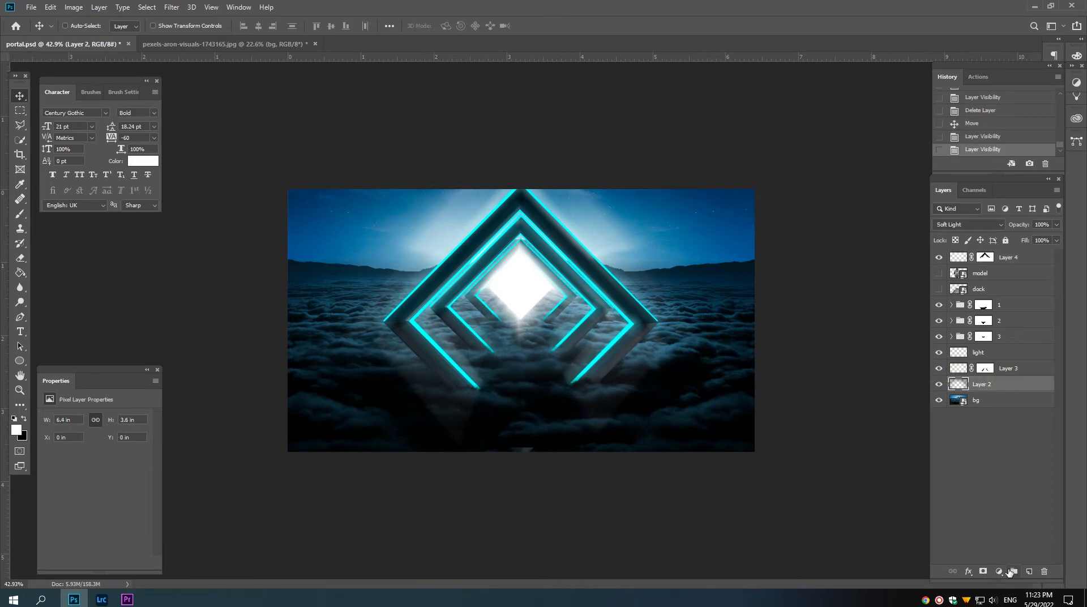
{"action": "left_click", "coordinate": [1028, 571]}
{"action": "left_click", "coordinate": [968, 224]}
{"action": "left_click", "coordinate": [962, 373]}
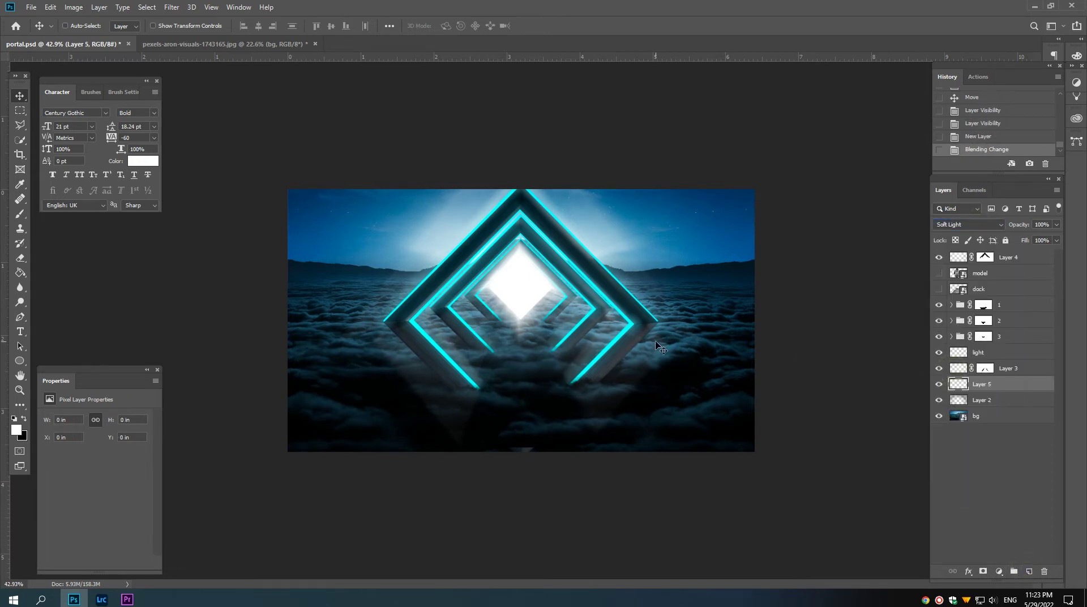
Step: Darken the right and left edges with black gradients, leaving the layer at 38% opacity
{"action": "right_click", "coordinate": [14, 275]}
{"action": "left_click", "coordinate": [46, 272]}
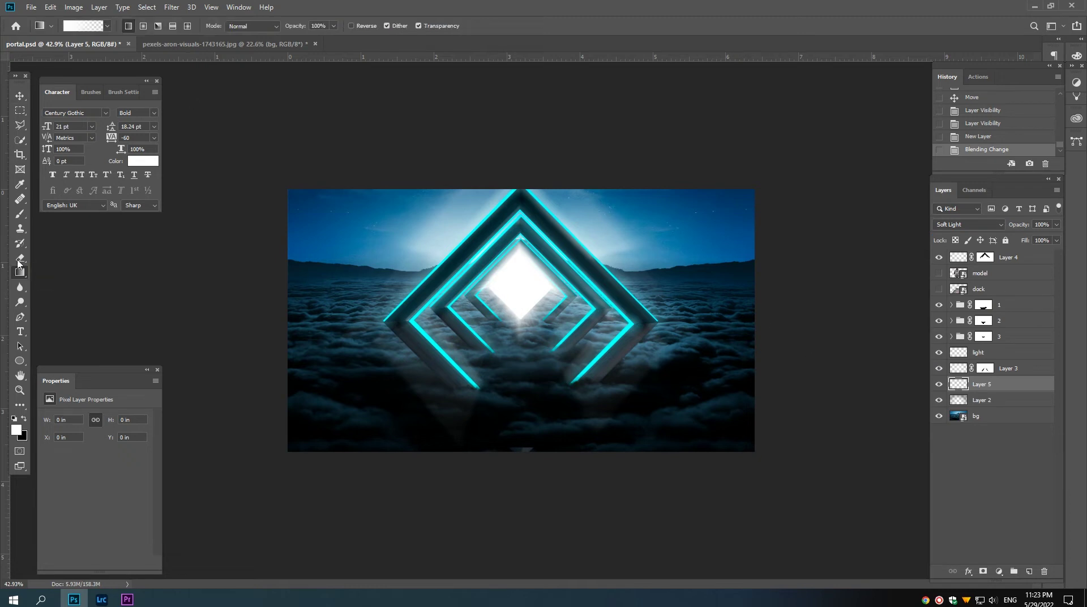
{"action": "left_click", "coordinate": [13, 419]}
{"action": "left_click_drag", "start_coordinate": [814, 340], "coordinate": [605, 340]}
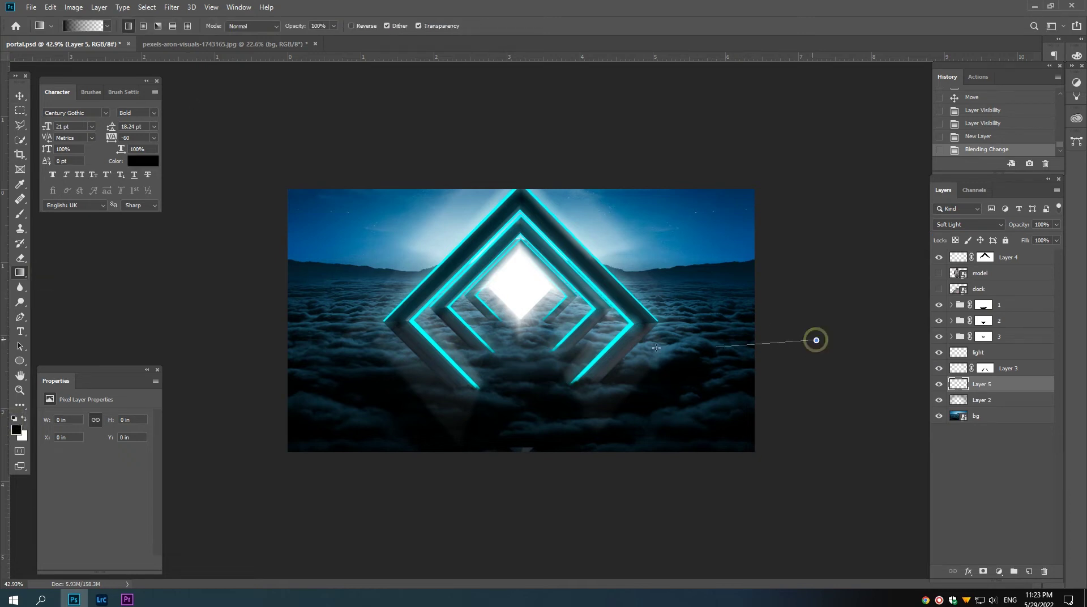
{"action": "left_click_drag", "start_coordinate": [349, 352], "coordinate": [405, 352]}
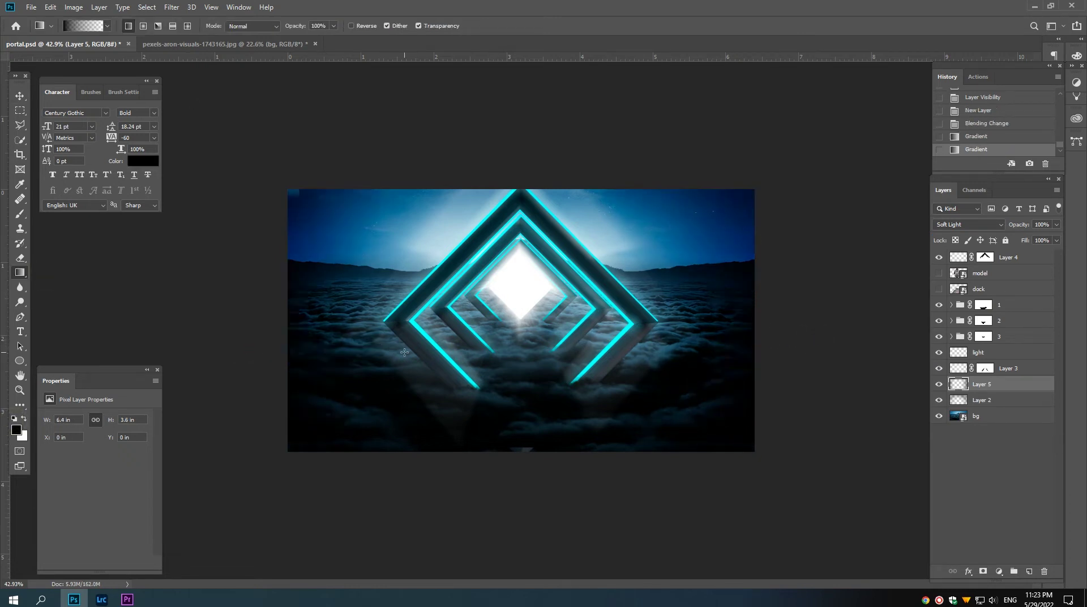
{"action": "key", "text": "v"}
{"action": "scroll", "coordinate": [505, 356], "scroll_direction": "up", "scroll_amount": 1}
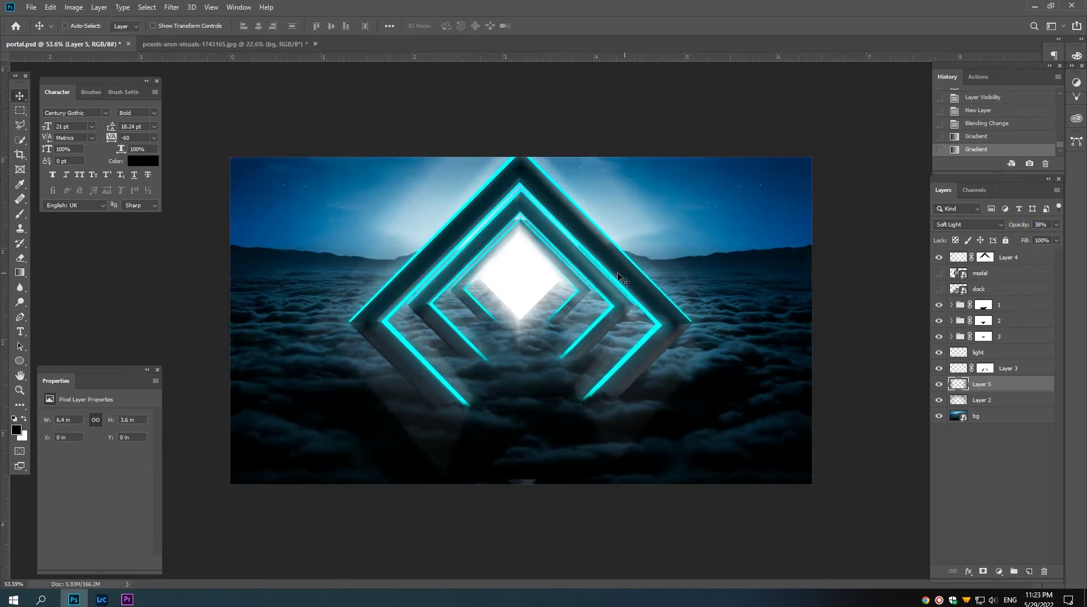
{"action": "scroll", "coordinate": [557, 282], "scroll_direction": "down", "scroll_amount": 1}
{"action": "scroll", "coordinate": [557, 292], "scroll_direction": "down", "scroll_amount": 1}
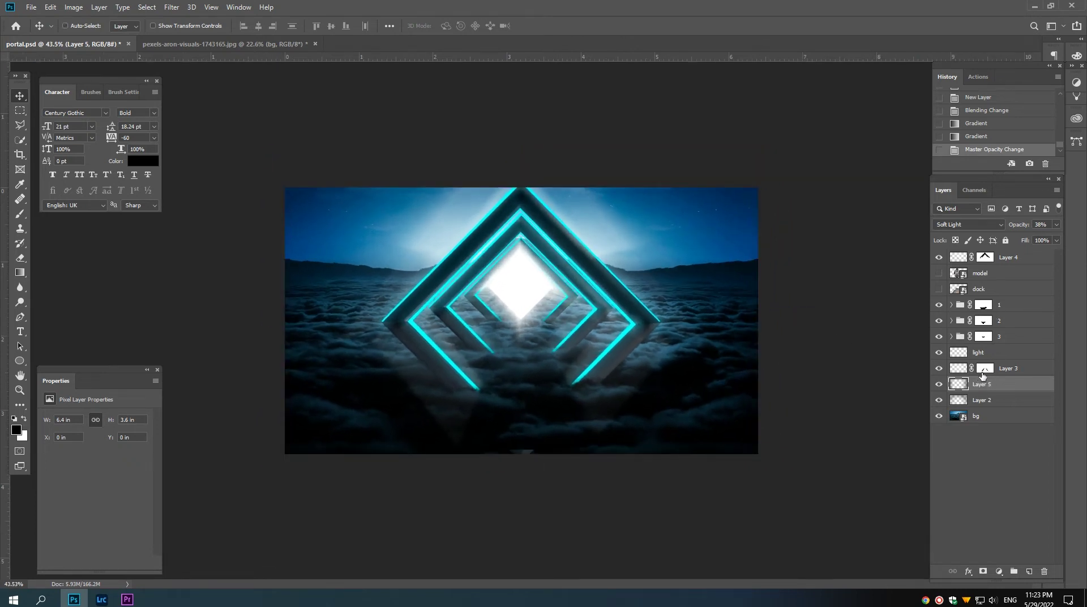
Step: Gather groups 1, 2 and 3 into a new group named 't raw'
{"action": "left_click", "coordinate": [1003, 340]}
{"action": "left_click", "coordinate": [1011, 311], "text": "shift"}
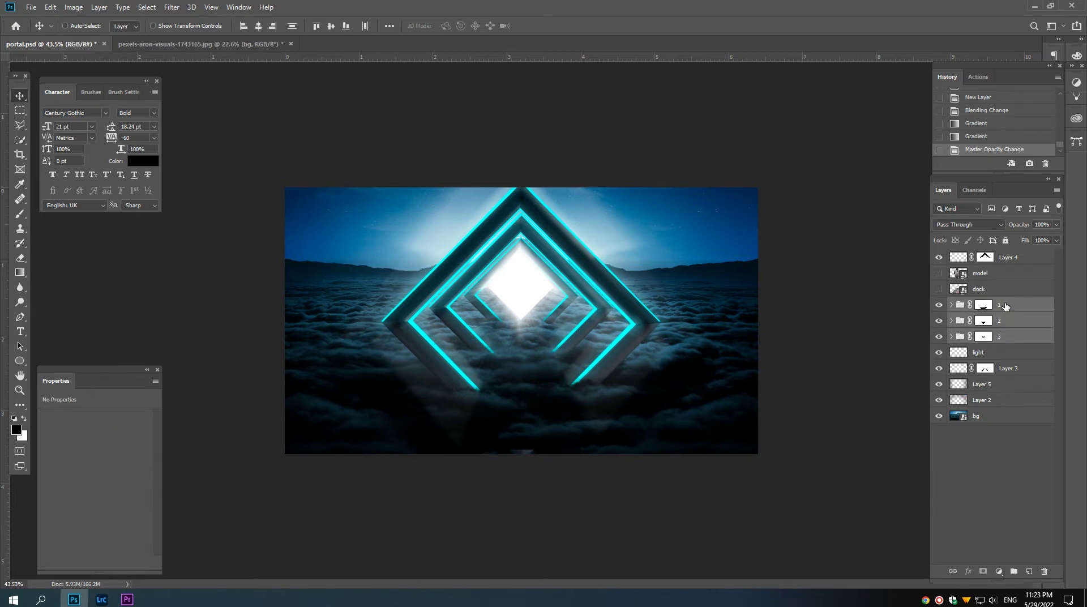
{"action": "left_click_drag", "start_coordinate": [1006, 304], "coordinate": [1014, 570]}
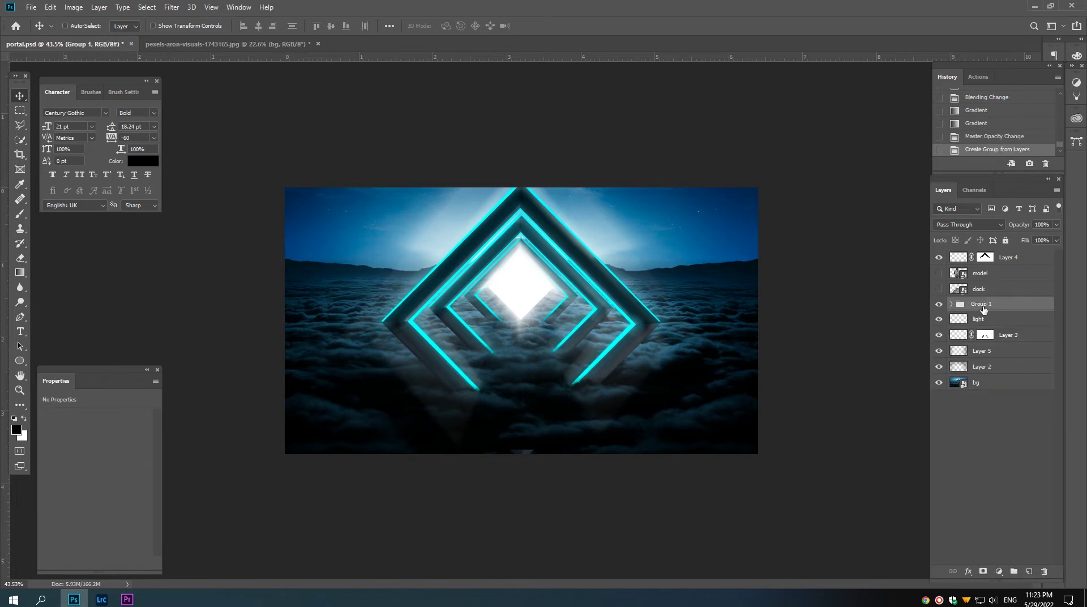
{"action": "type", "text": "t raw"}
{"action": "key", "text": "Return"}
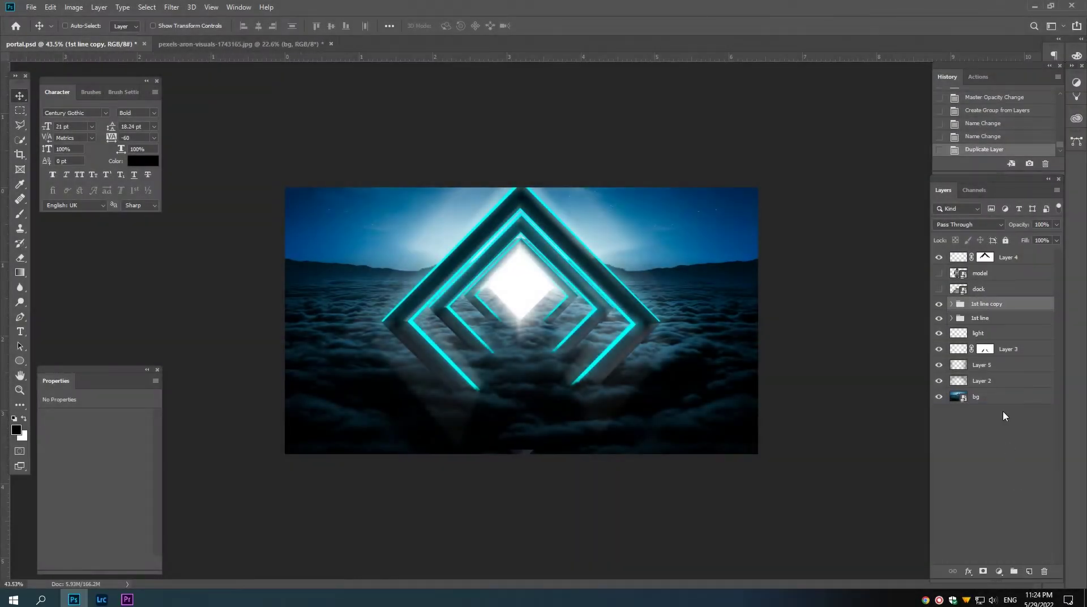
Step: Move the 1st line frames right and scale them to about 92%
{"action": "left_click", "coordinate": [980, 317]}
{"action": "left_click_drag", "start_coordinate": [585, 329], "coordinate": [699, 328]}
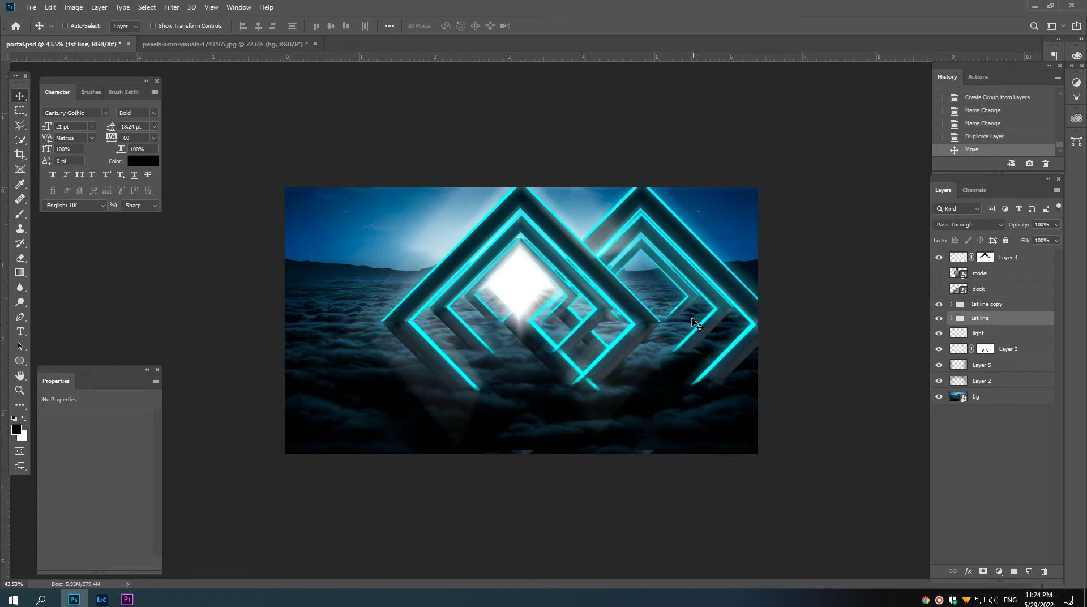
{"action": "key", "text": "ctrl+t"}
{"action": "left_click_drag", "start_coordinate": [780, 177], "coordinate": [765, 185]}
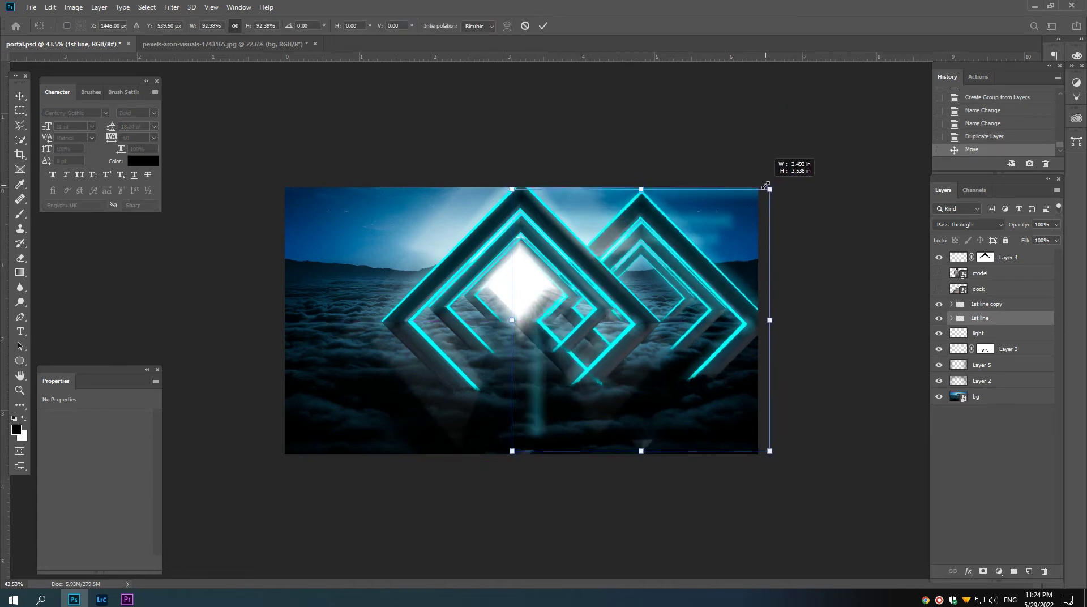
{"action": "key", "text": "Return"}
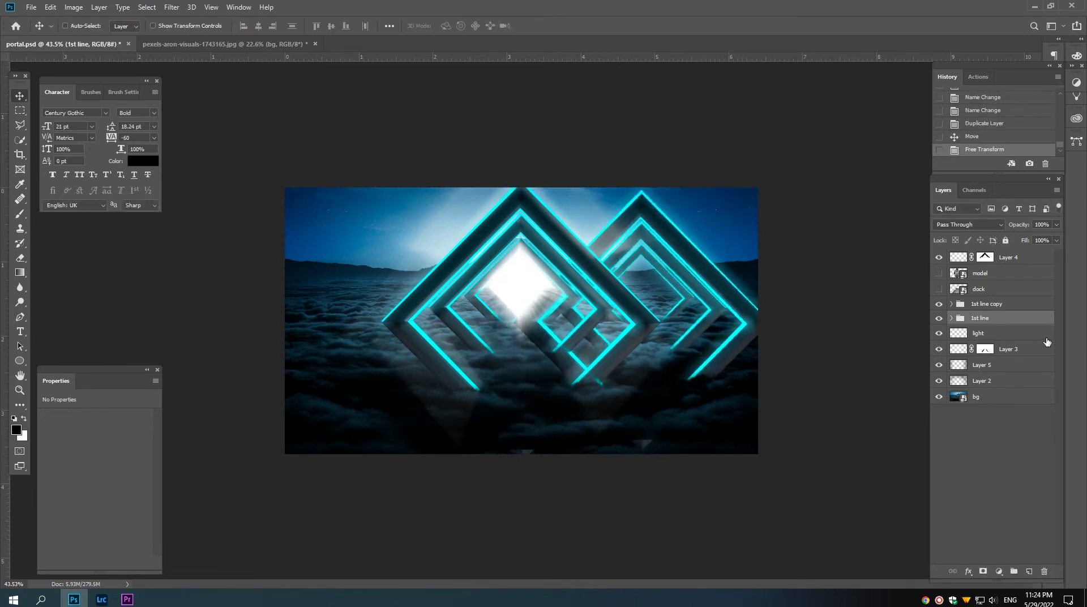
Step: Try moving sublayer 1 inside 1st line further right, then undo the move
{"action": "left_click", "coordinate": [950, 319]}
{"action": "left_click", "coordinate": [992, 332]}
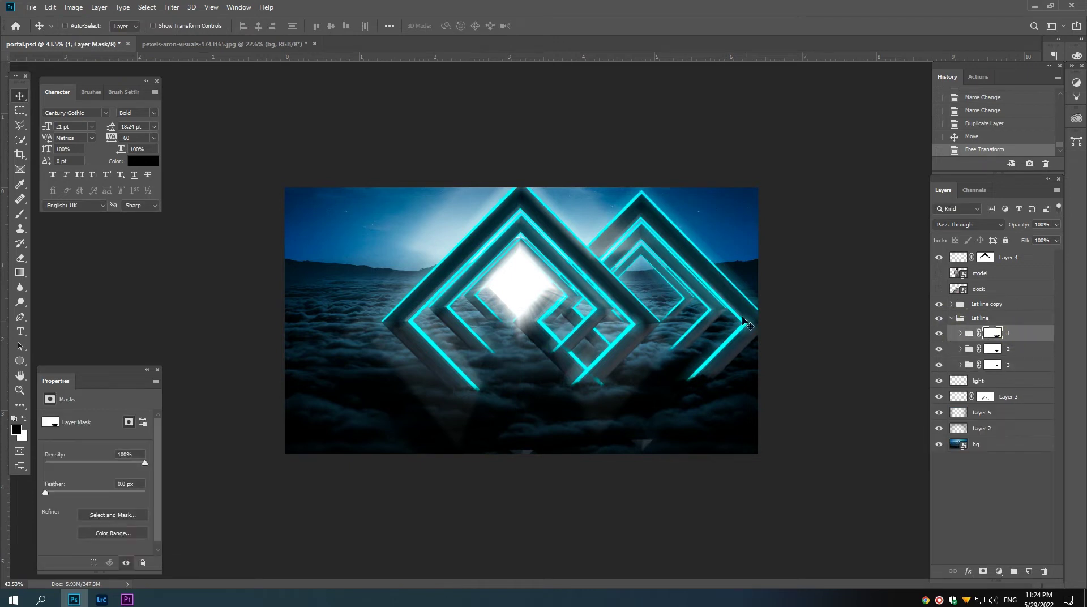
{"action": "left_click_drag", "start_coordinate": [718, 299], "coordinate": [795, 296]}
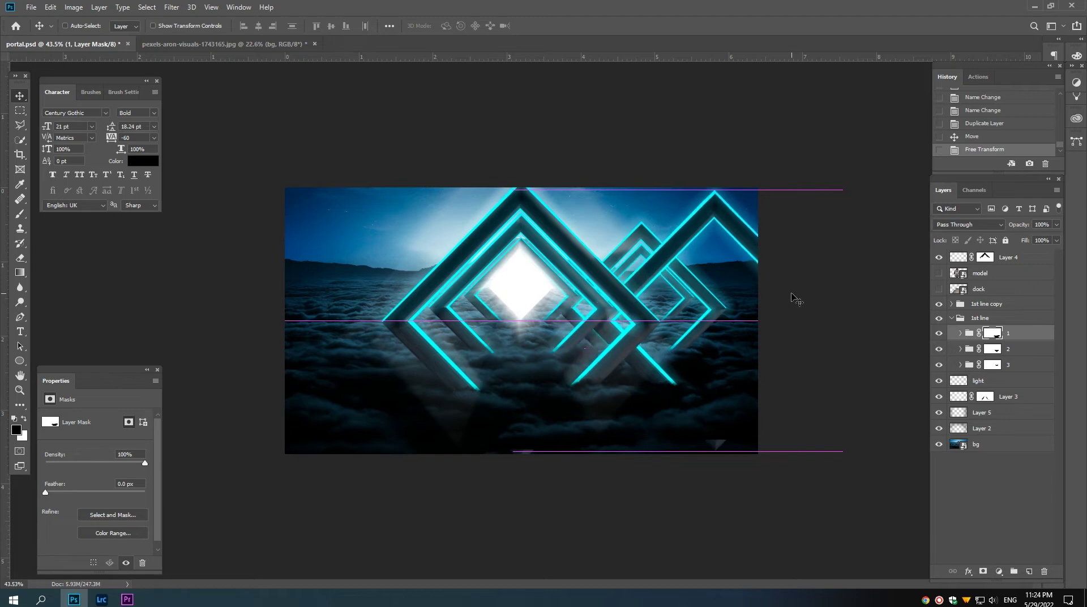
{"action": "left_click_drag", "start_coordinate": [794, 297], "coordinate": [789, 298]}
{"action": "key", "text": "ctrl+z"}
Step: Shrink the 1st line group further and shift it up and right
{"action": "left_click", "coordinate": [982, 318]}
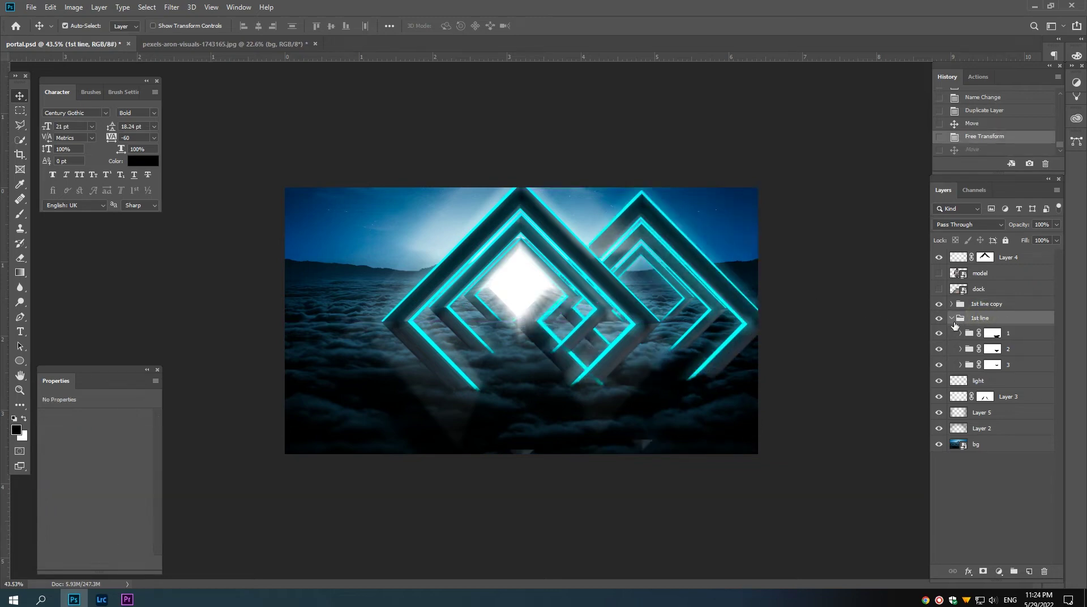
{"action": "key", "text": "ctrl+t"}
{"action": "left_click_drag", "start_coordinate": [768, 188], "coordinate": [736, 223]}
{"action": "mouse_move", "coordinate": [675, 317]}
{"action": "left_mouse_down"}
{"action": "mouse_move", "coordinate": [684, 307]}
{"action": "mouse_move", "coordinate": [659, 304]}
{"action": "left_mouse_up"}
{"action": "key", "text": "Return"}
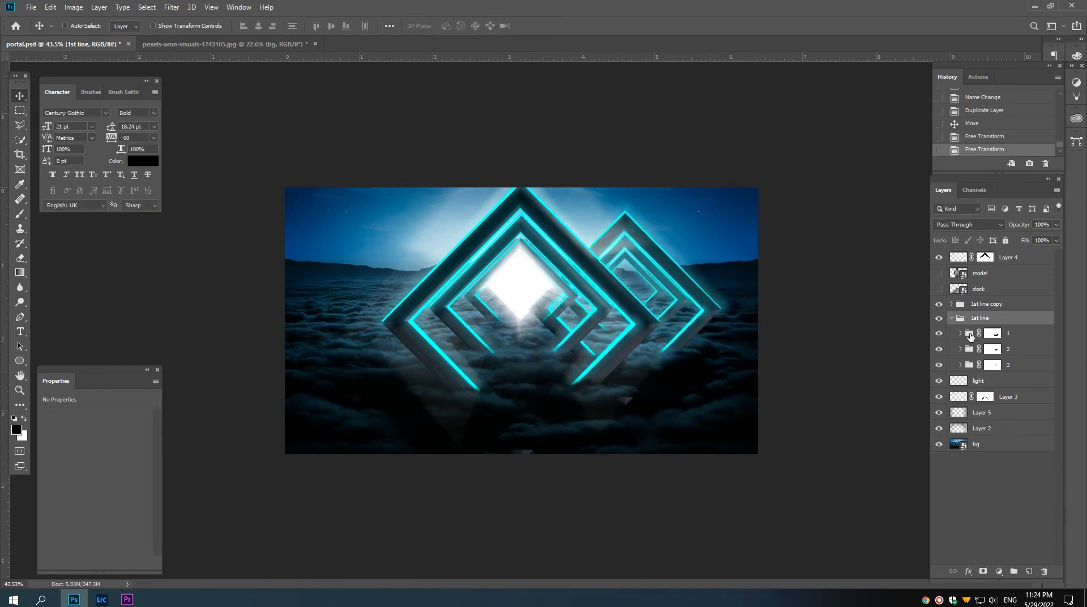
Step: Push the right diamond frame layers further to the right
{"action": "left_click", "coordinate": [1017, 350], "text": "shift"}
{"action": "key", "text": "shift+Right"}
{"action": "key", "text": "shift+Right"}
{"action": "key", "text": "shift+Right"}
{"action": "key", "text": "shift+Right"}
{"action": "key", "text": "shift+Right"}
{"action": "key", "text": "shift+Right"}
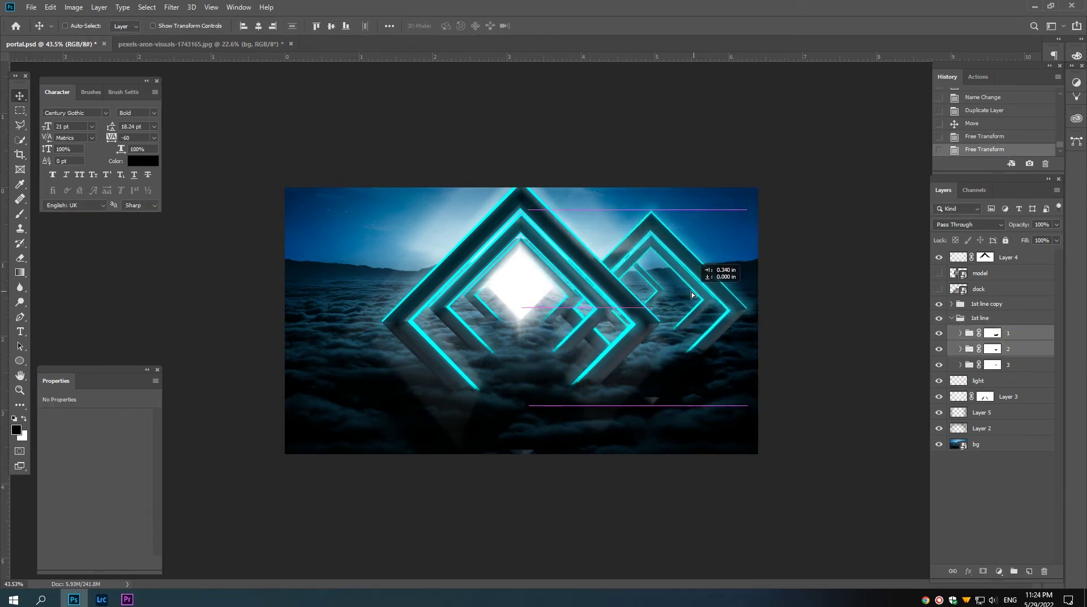
{"action": "key", "text": "shift+Right"}
{"action": "key", "text": "shift+Right"}
{"action": "key", "text": "shift+Right"}
{"action": "left_click", "coordinate": [991, 333]}
{"action": "left_click_drag", "start_coordinate": [709, 295], "coordinate": [743, 295]}
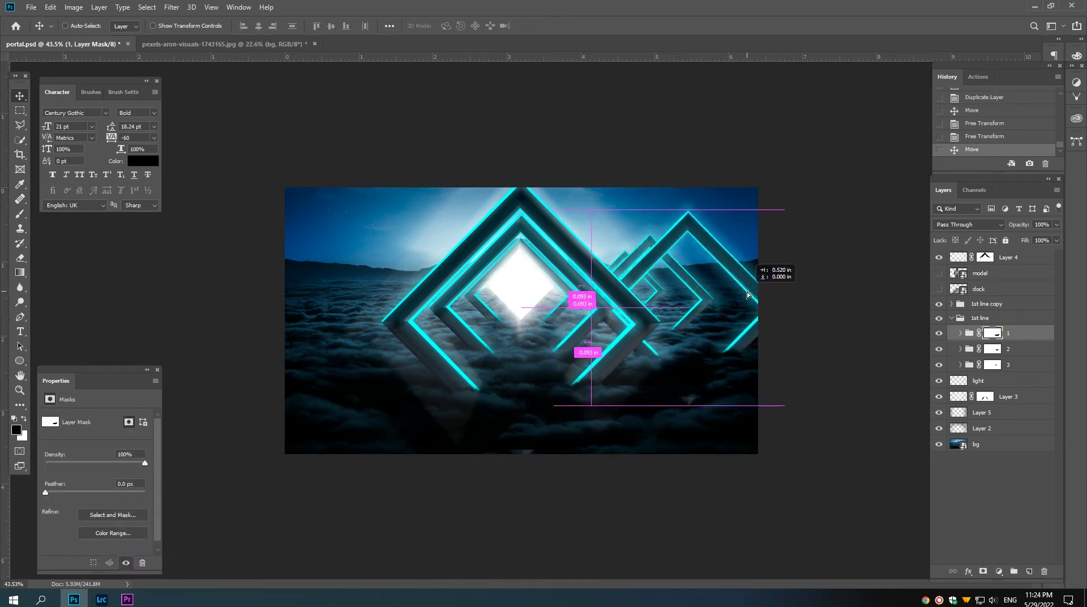
{"action": "left_click_drag", "start_coordinate": [743, 295], "coordinate": [752, 294]}
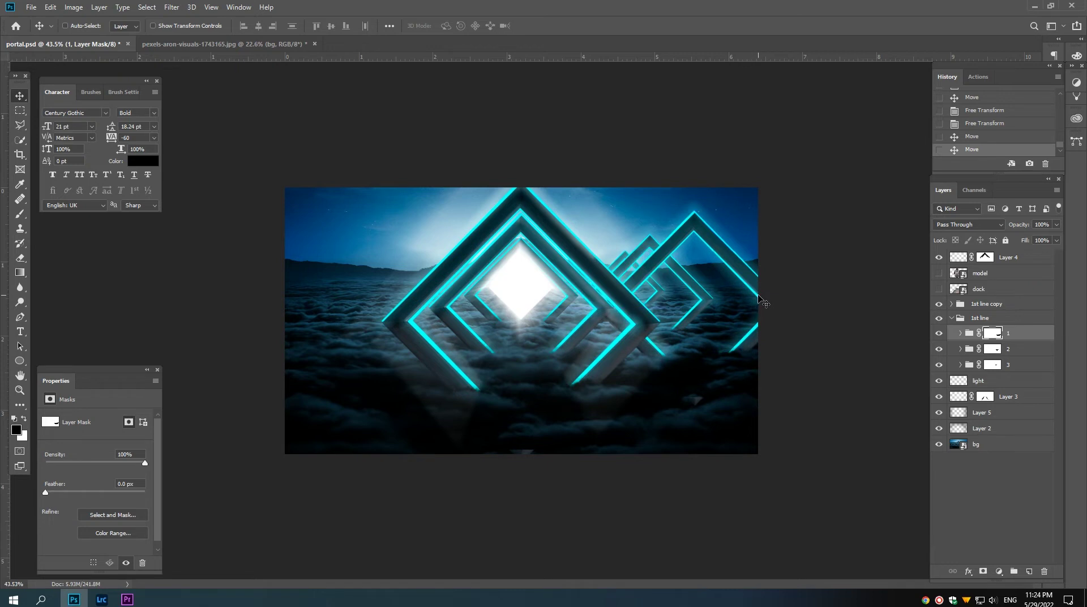
Step: Duplicate the 1st line group, flip it horizontally, and place it on the left side
{"action": "left_click", "coordinate": [953, 317]}
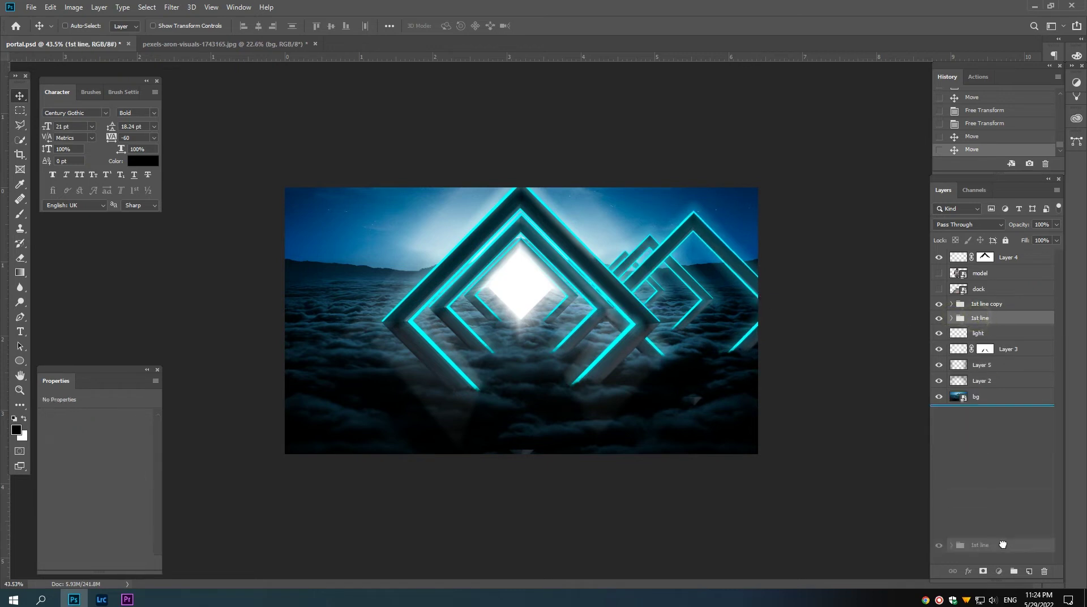
{"action": "left_click_drag", "start_coordinate": [974, 317], "coordinate": [1029, 571]}
{"action": "key", "text": "ctrl+t"}
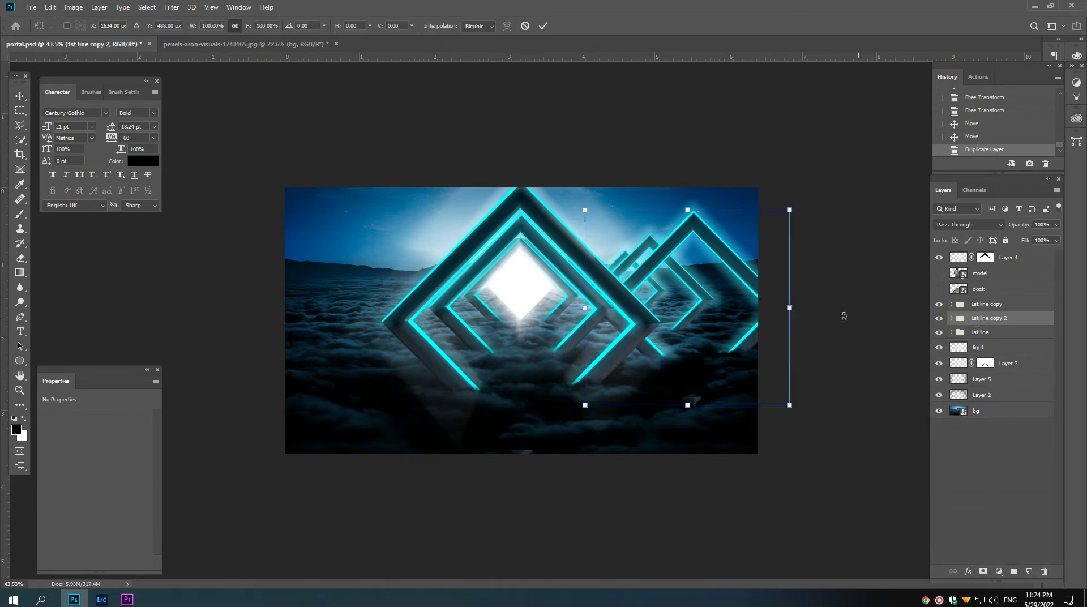
{"action": "right_click", "coordinate": [711, 300]}
{"action": "left_click", "coordinate": [746, 449]}
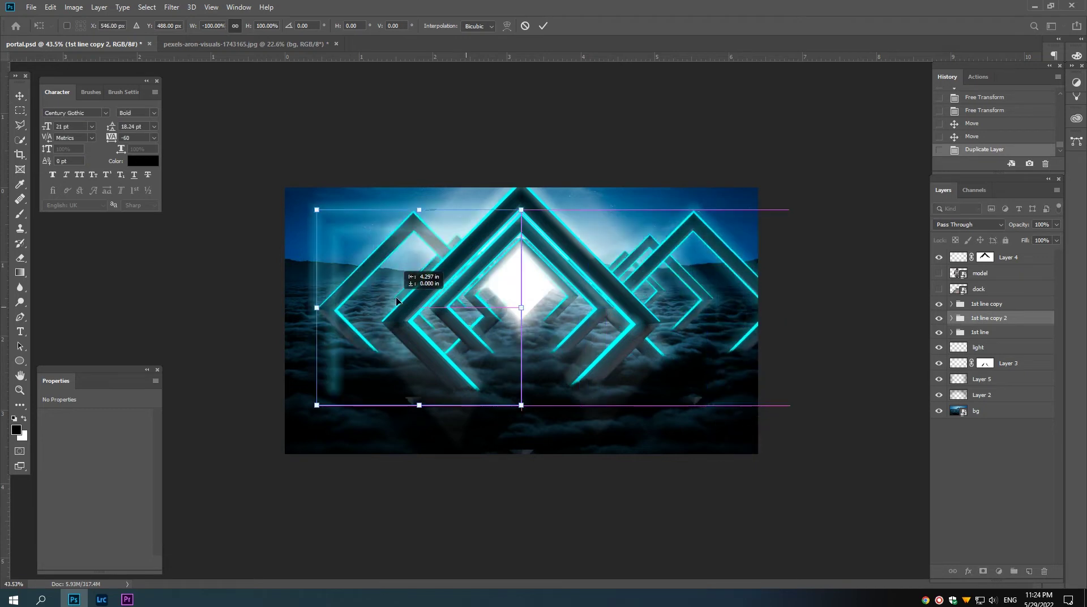
{"action": "left_click_drag", "start_coordinate": [724, 316], "coordinate": [424, 308]}
{"action": "key", "text": "Return"}
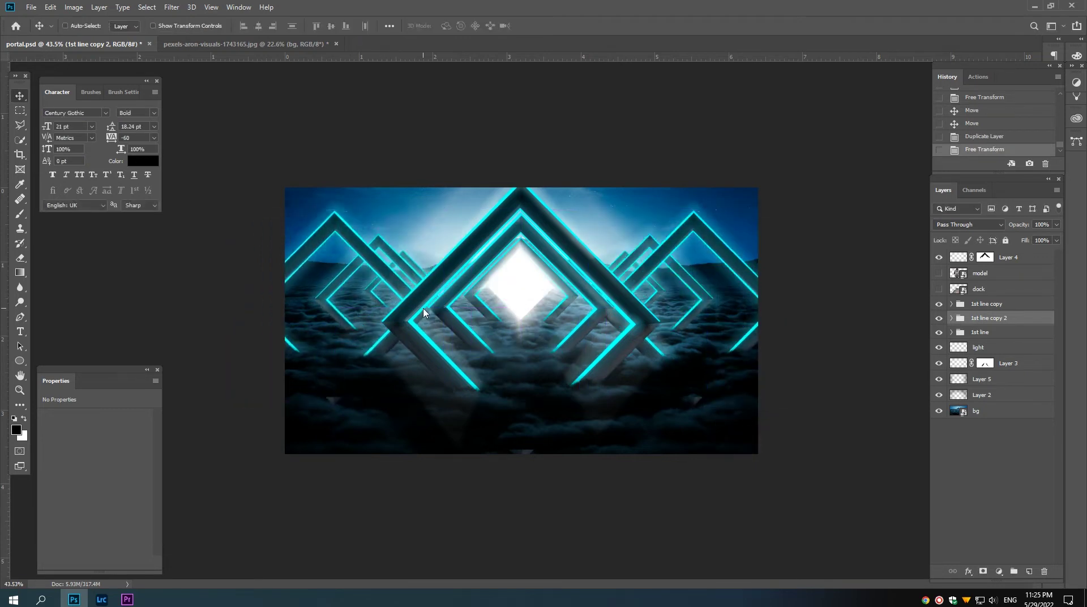
{"action": "key", "text": "Right"}
{"action": "key", "text": "Right"}
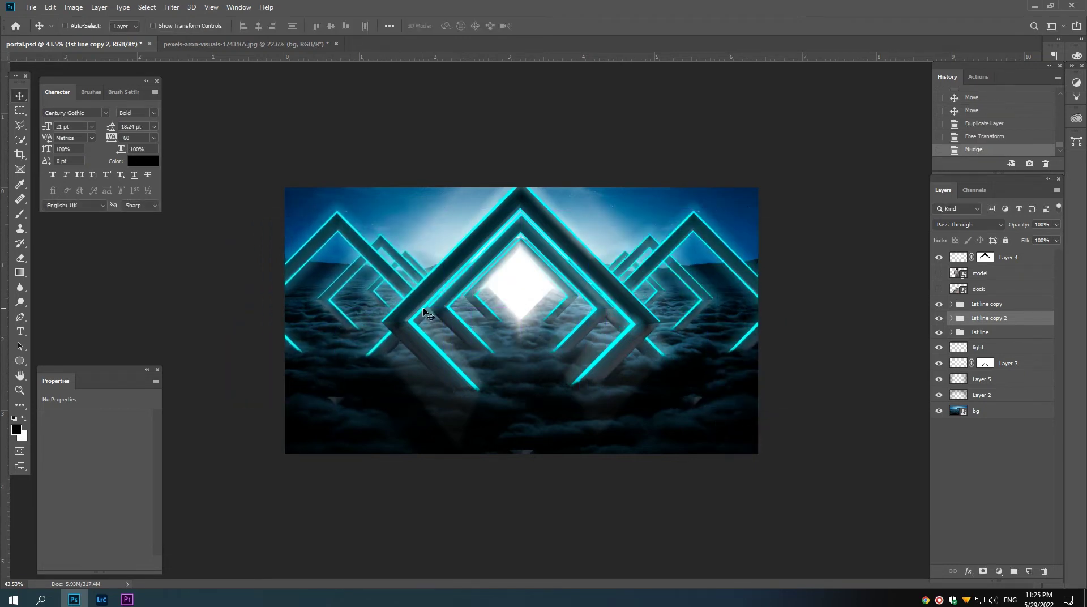
{"action": "key", "text": "Right"}
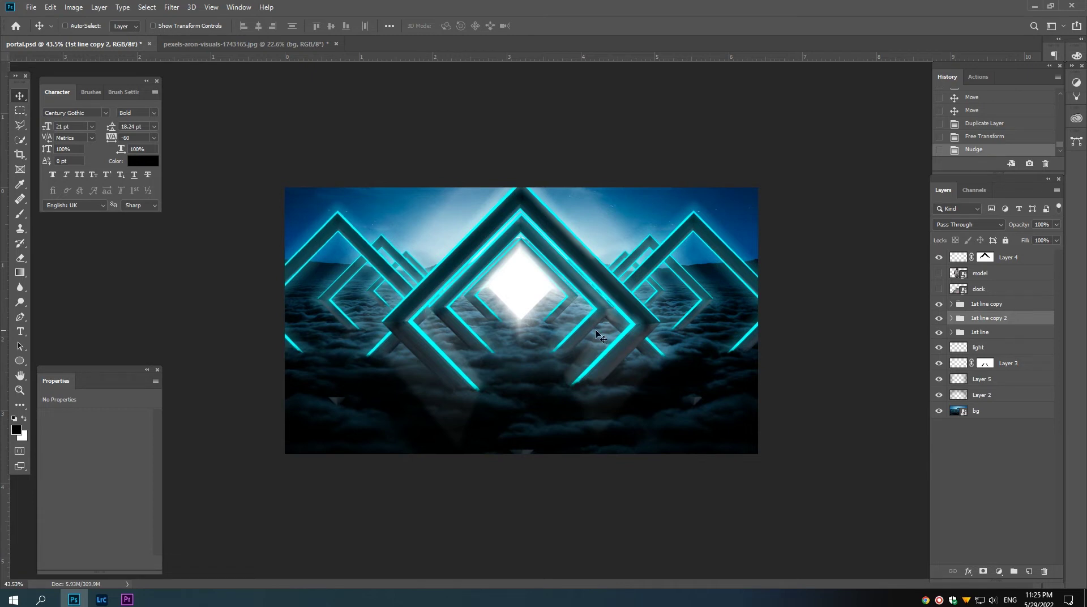
Step: Duplicate the light layer as 'light 2', then shrink it and place it on the right frame
{"action": "left_click", "coordinate": [955, 349]}
{"action": "left_click", "coordinate": [938, 347]}
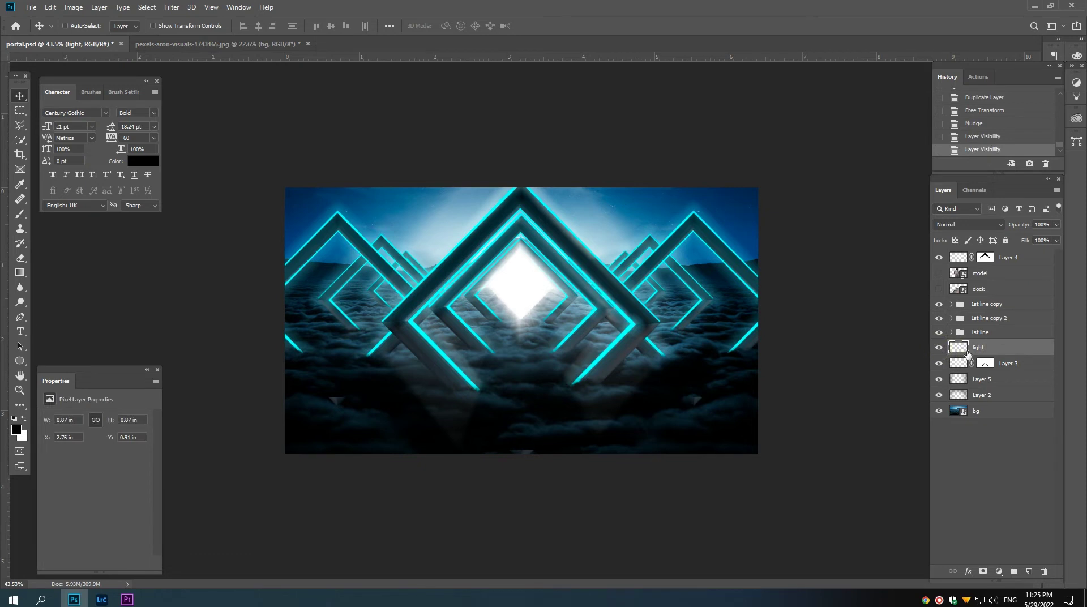
{"action": "left_click_drag", "start_coordinate": [983, 350], "coordinate": [1028, 570]}
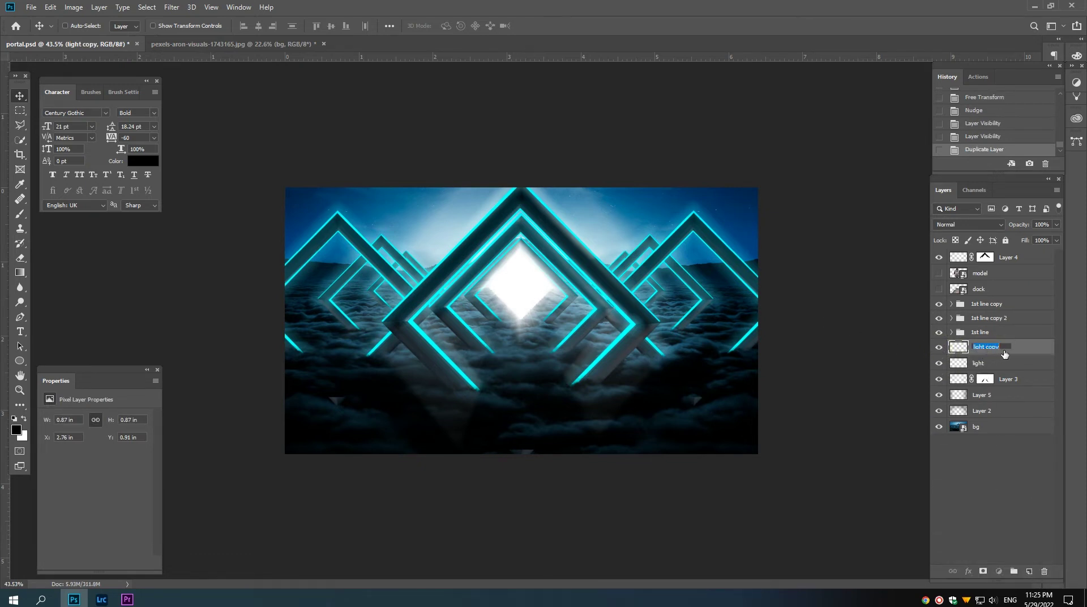
{"action": "key", "text": "Return"}
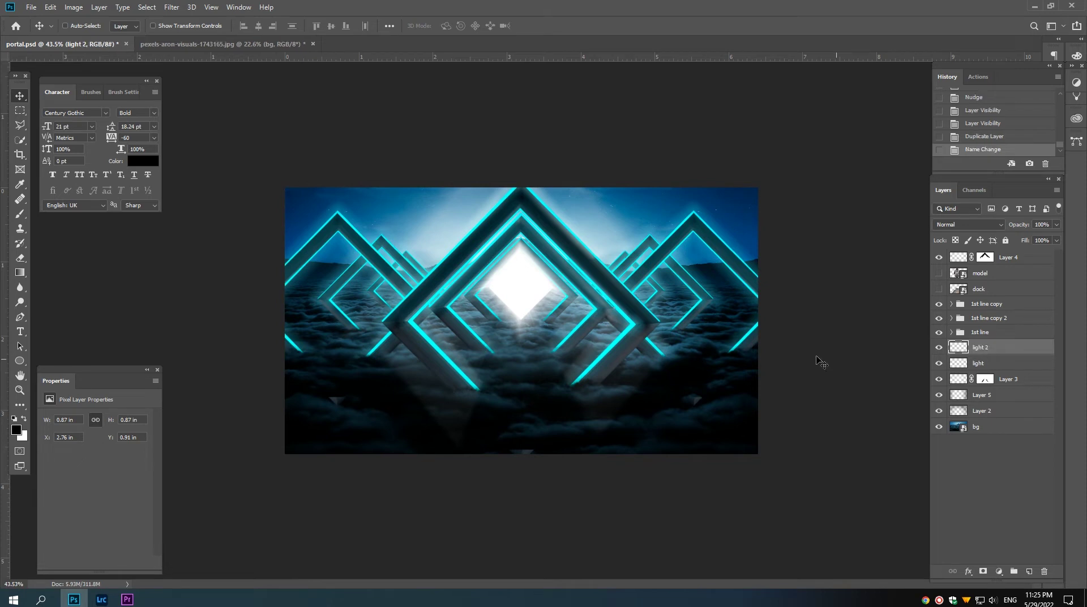
{"action": "left_click_drag", "start_coordinate": [520, 301], "coordinate": [623, 300]}
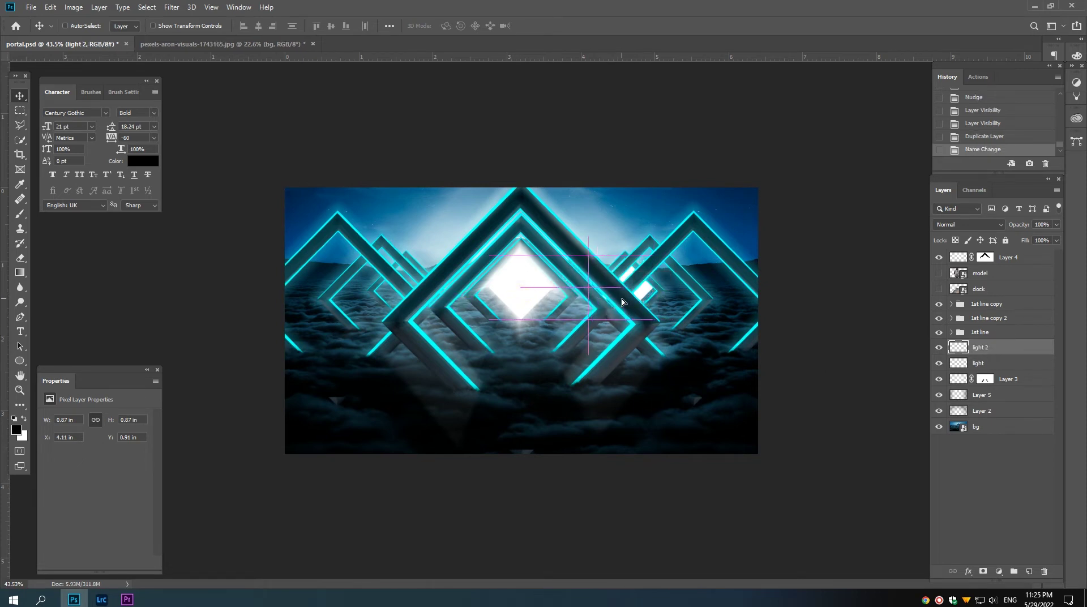
{"action": "key", "text": "ctrl+t"}
{"action": "left_click_drag", "start_coordinate": [652, 255], "coordinate": [638, 267]}
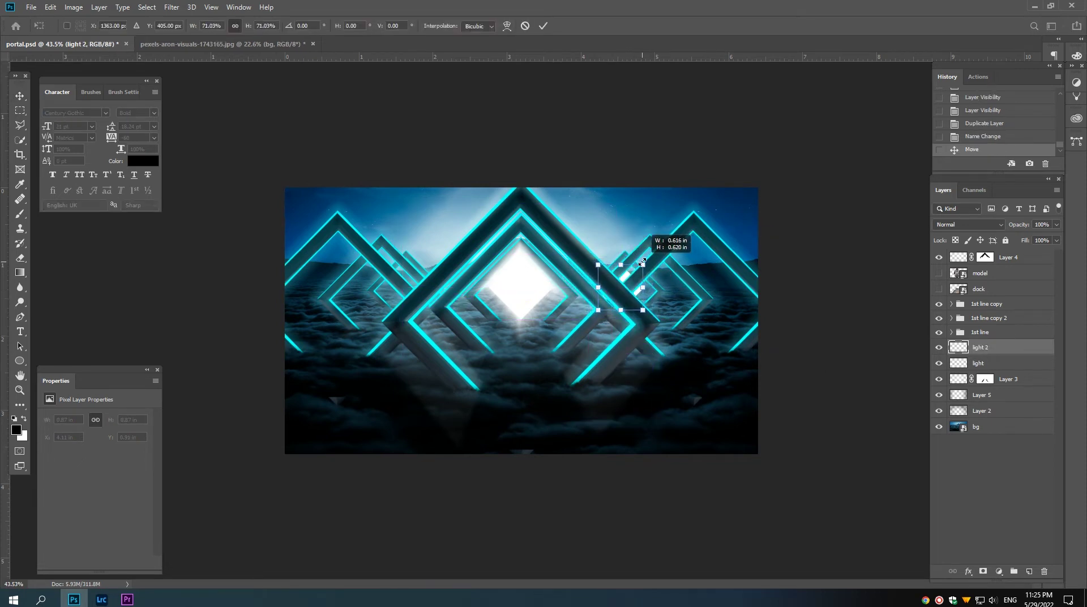
{"action": "key", "text": "Return"}
{"action": "key", "text": "Right"}
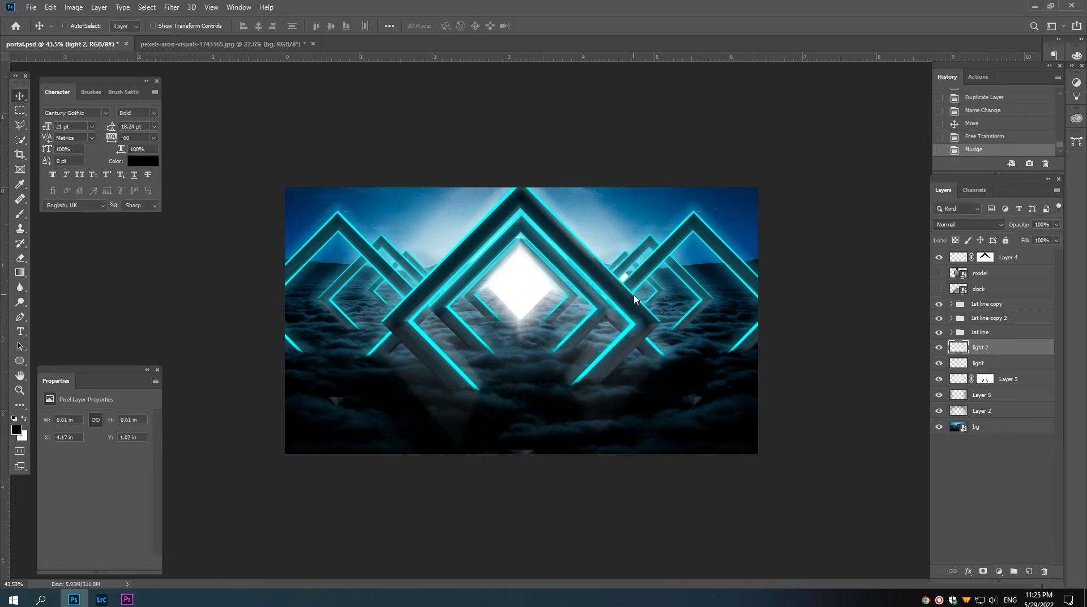
Step: Duplicate light 2 as 'light 3' and move it onto the left frame
{"action": "left_click_drag", "start_coordinate": [980, 351], "coordinate": [1029, 571]}
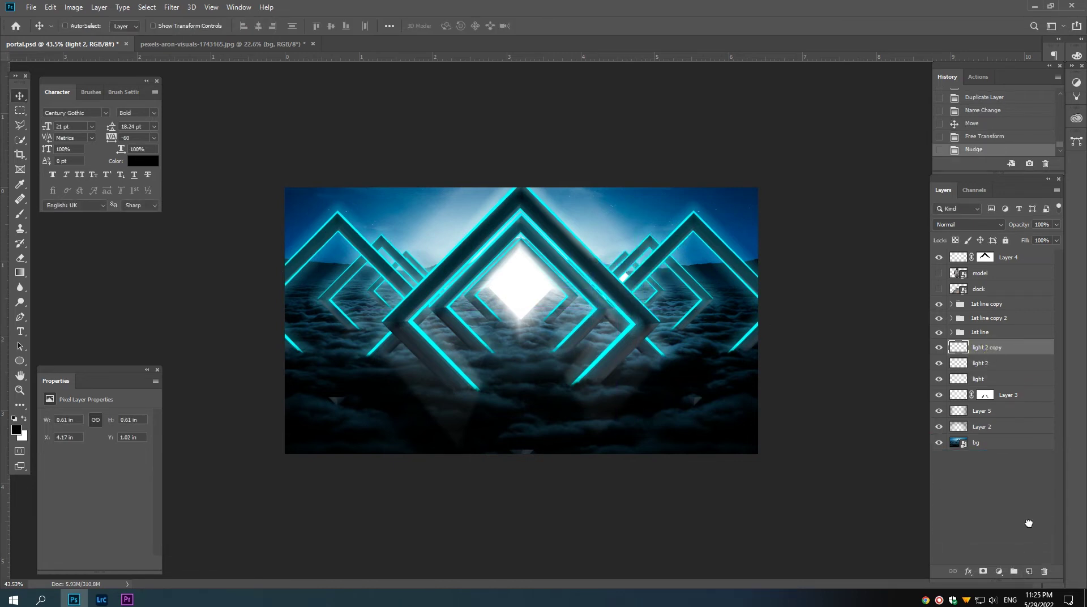
{"action": "double_click", "coordinate": [987, 346]}
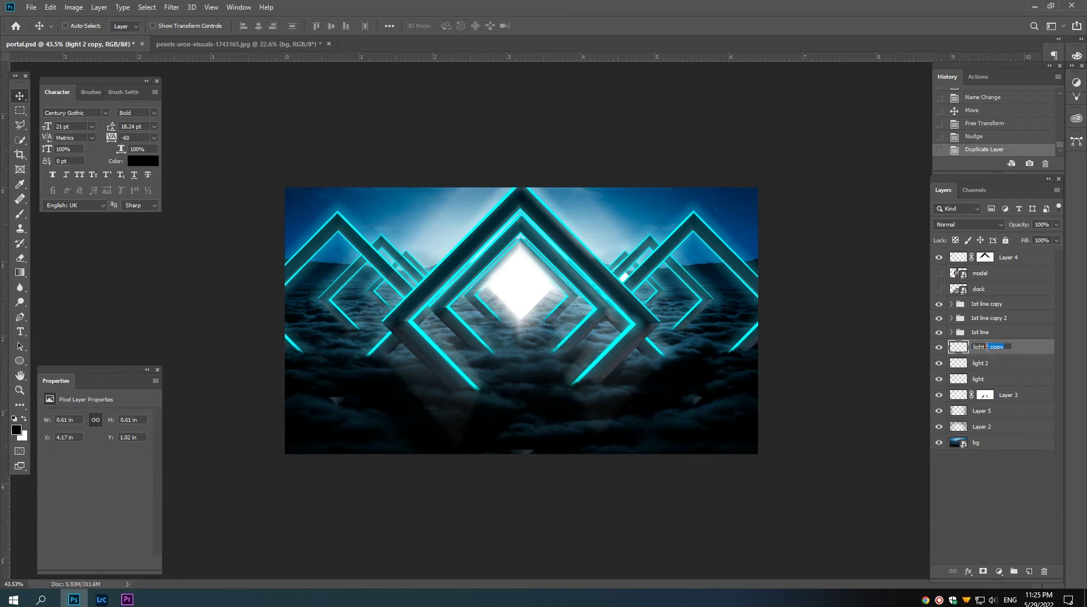
{"action": "type", "text": "3"}
{"action": "key", "text": "Return"}
{"action": "left_click_drag", "start_coordinate": [627, 286], "coordinate": [439, 288]}
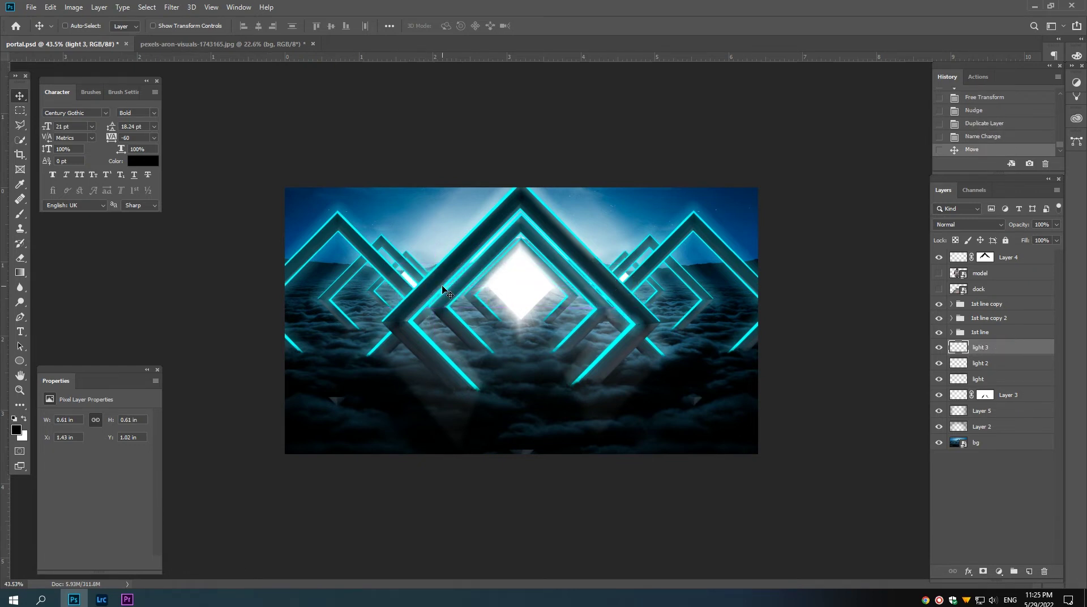
{"action": "scroll", "coordinate": [462, 285], "scroll_direction": "down", "scroll_amount": 1}
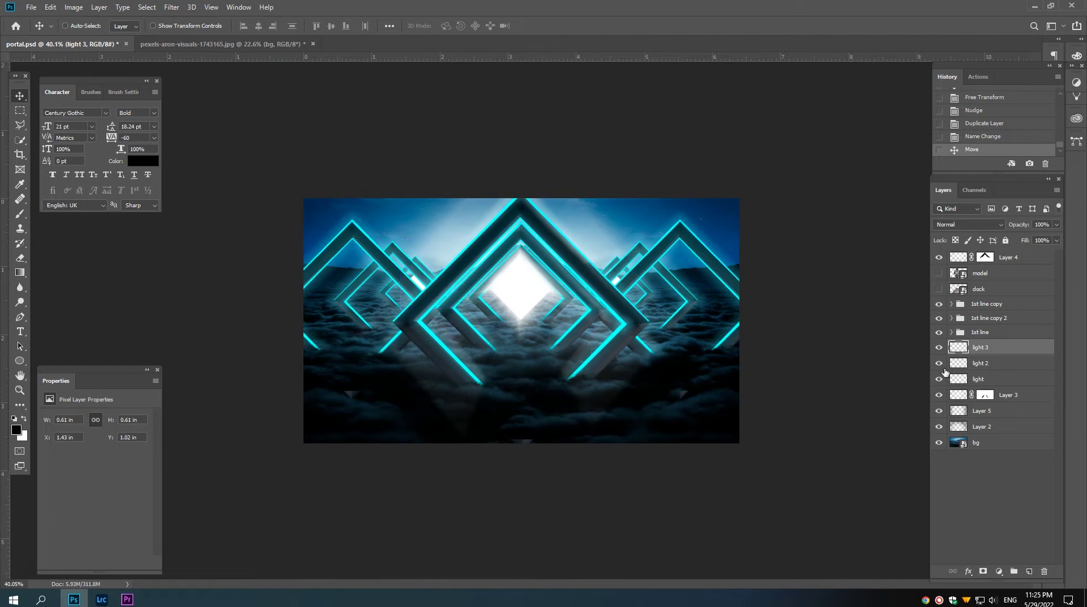
{"action": "left_click_drag", "start_coordinate": [939, 335], "coordinate": [938, 317]}
Step: Merge light 2 into light 3, and hide Layer 4, the central light and the 1st line copy frames
{"action": "left_click", "coordinate": [978, 363], "text": "ctrl"}
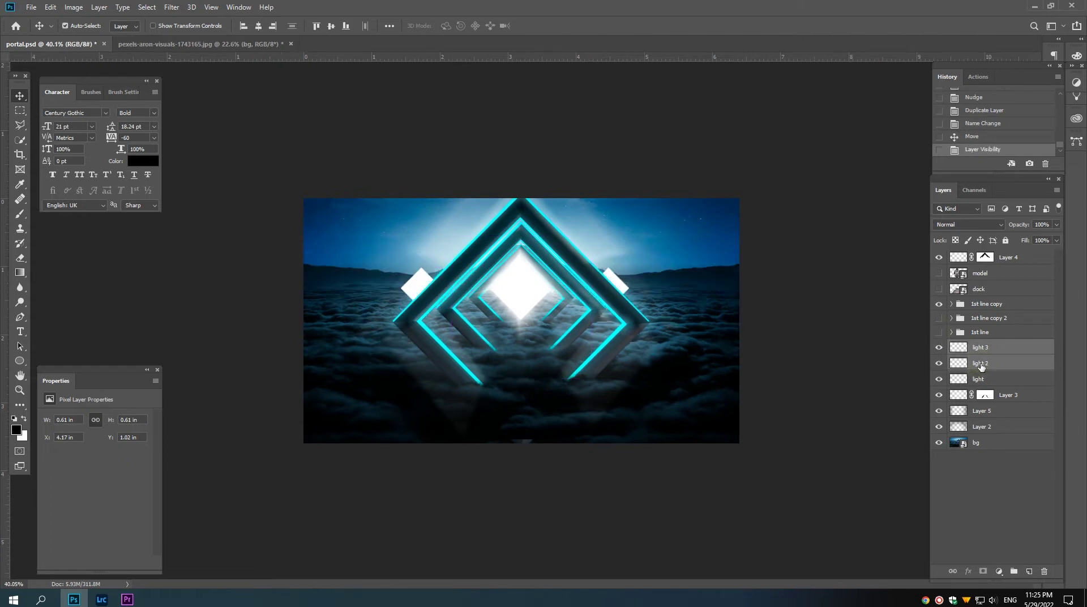
{"action": "key", "text": "ctrl+e"}
{"action": "left_click", "coordinate": [938, 347]}
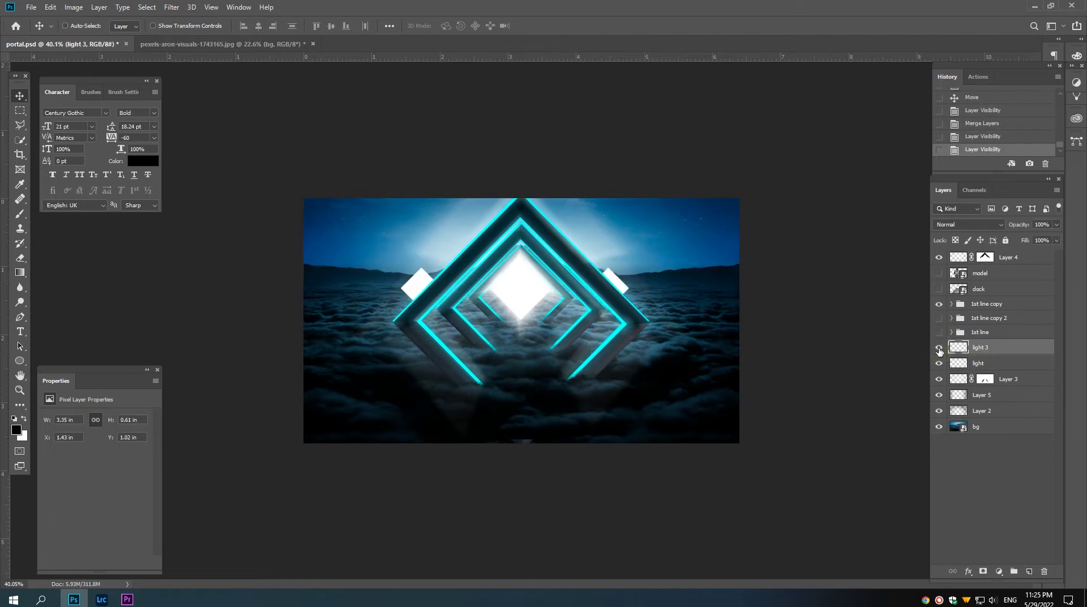
{"action": "left_click", "coordinate": [938, 257]}
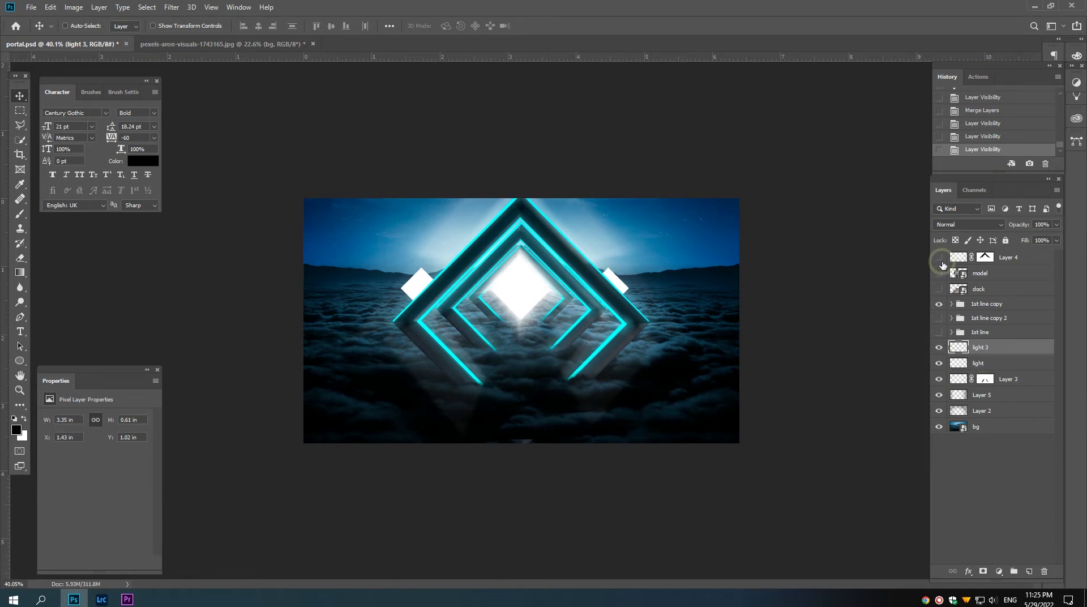
{"action": "left_click", "coordinate": [938, 363]}
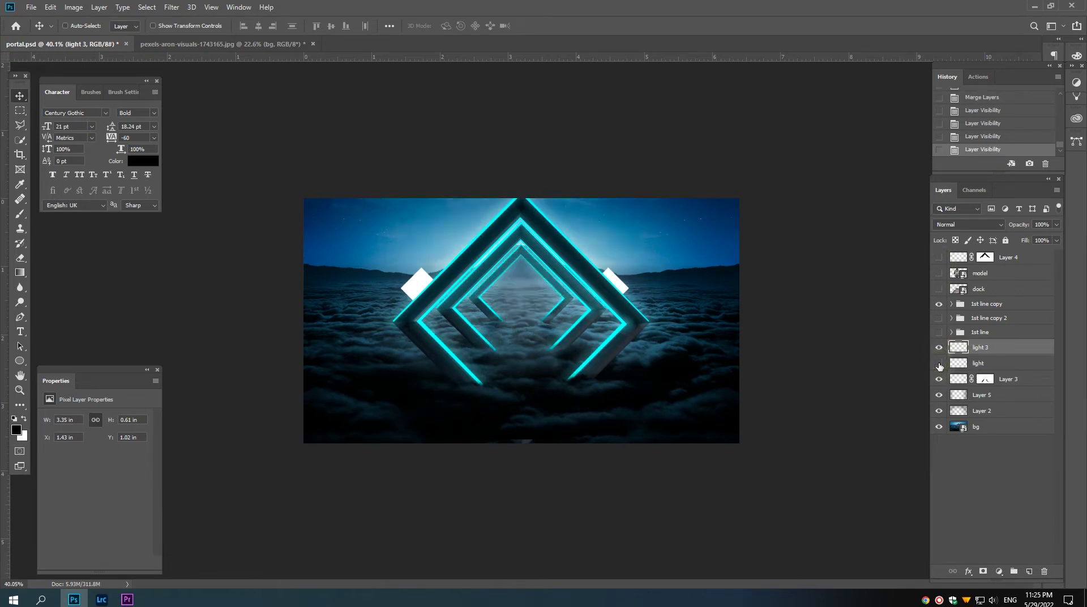
{"action": "left_click", "coordinate": [938, 305]}
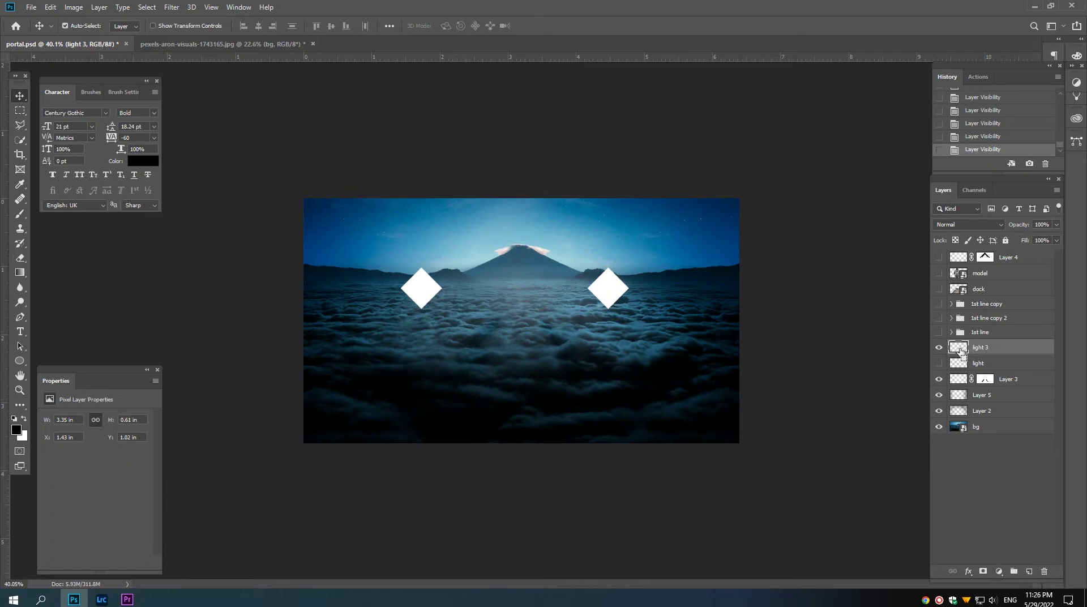
Step: Duplicate the light 3 glow layer, keeping the copy's blend mode at Normal
{"action": "left_click", "coordinate": [959, 349], "text": "ctrl"}
{"action": "key", "text": "ctrl+d"}
{"action": "key", "text": "ctrl+j"}
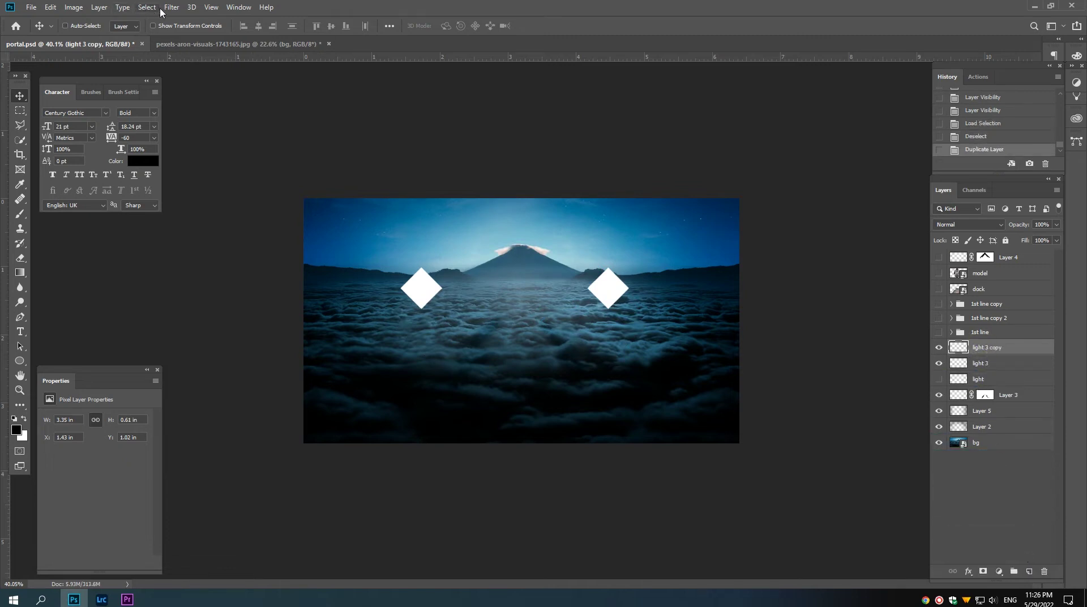
{"action": "left_click", "coordinate": [170, 7]}
{"action": "key", "text": "Escape"}
{"action": "left_click", "coordinate": [959, 224]}
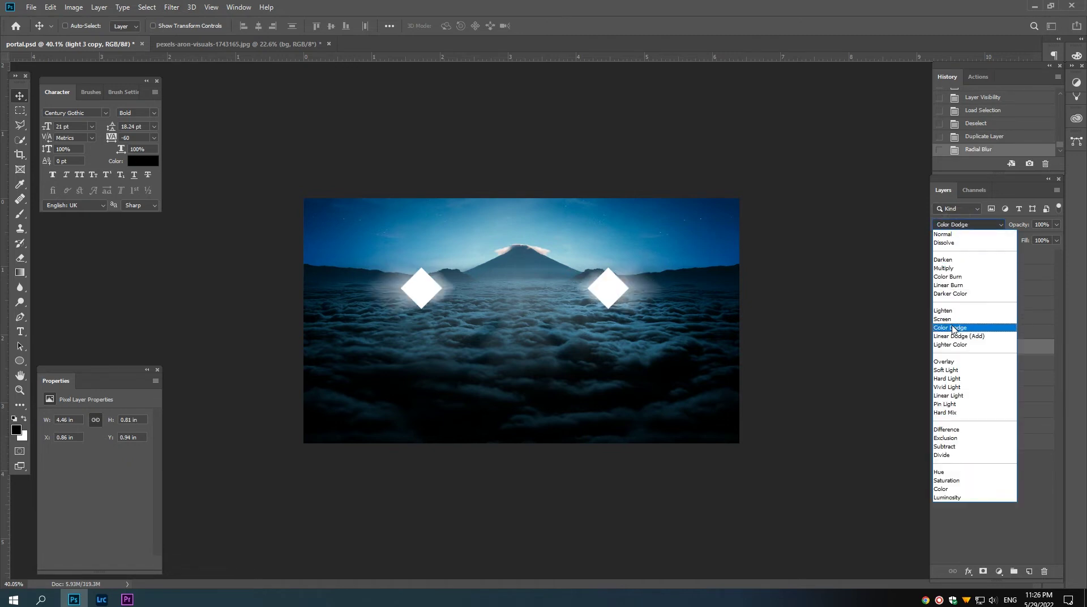
{"action": "left_click", "coordinate": [946, 232]}
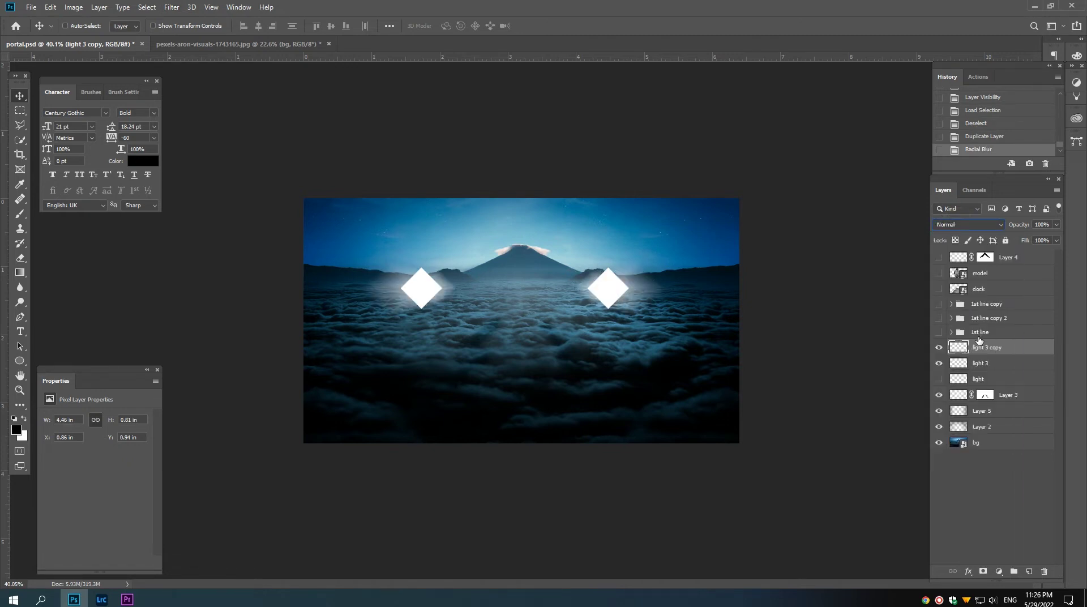
Step: Duplicate the blurred glow, stretch it wider across both diamonds, and show the 1st line copy 2 frames
{"action": "key", "text": "ctrl+j"}
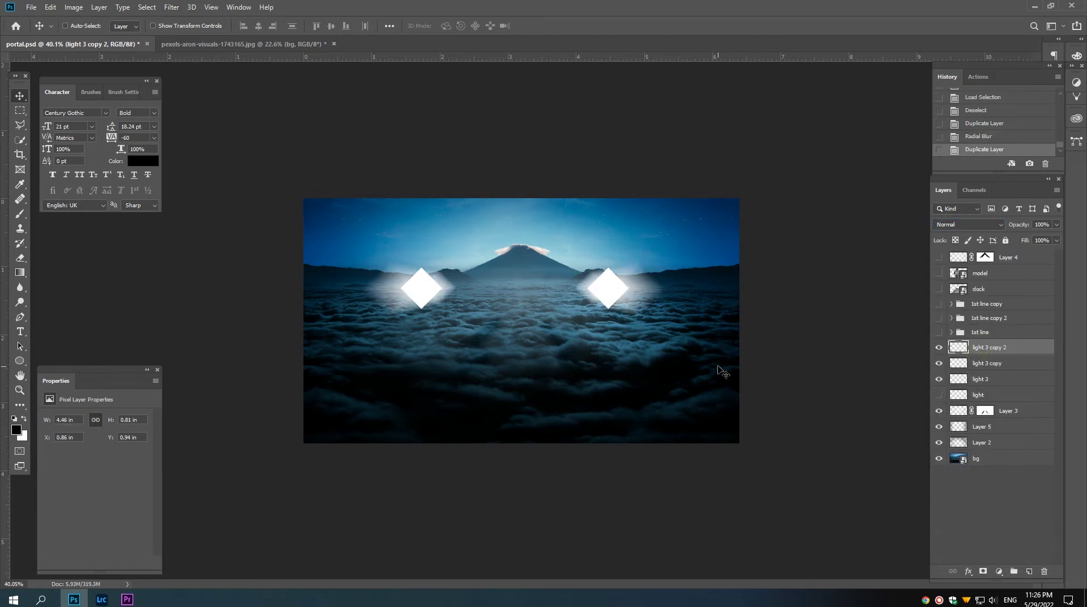
{"action": "key", "text": "ctrl+t"}
{"action": "left_click_drag", "start_coordinate": [664, 262], "coordinate": [691, 251]}
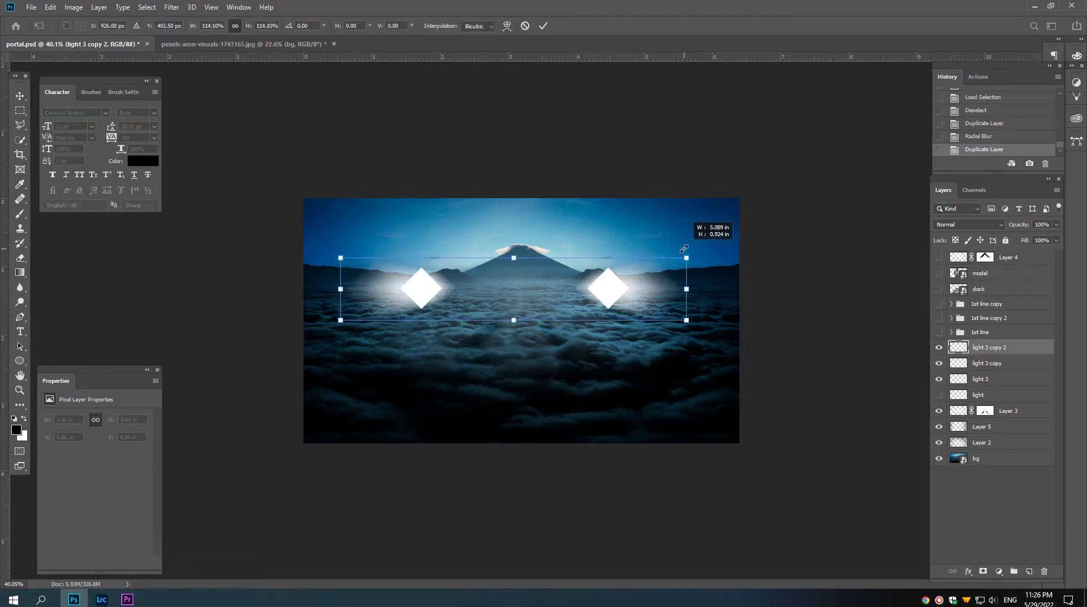
{"action": "key", "text": "Return"}
{"action": "left_click", "coordinate": [939, 318]}
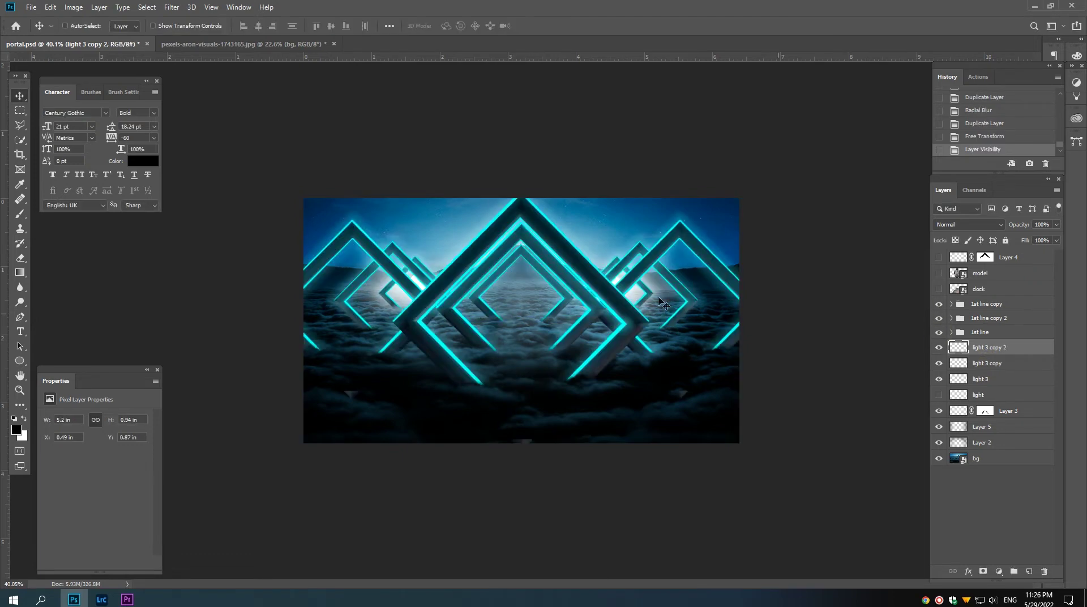
{"action": "scroll", "coordinate": [619, 294], "scroll_direction": "down", "scroll_amount": 2}
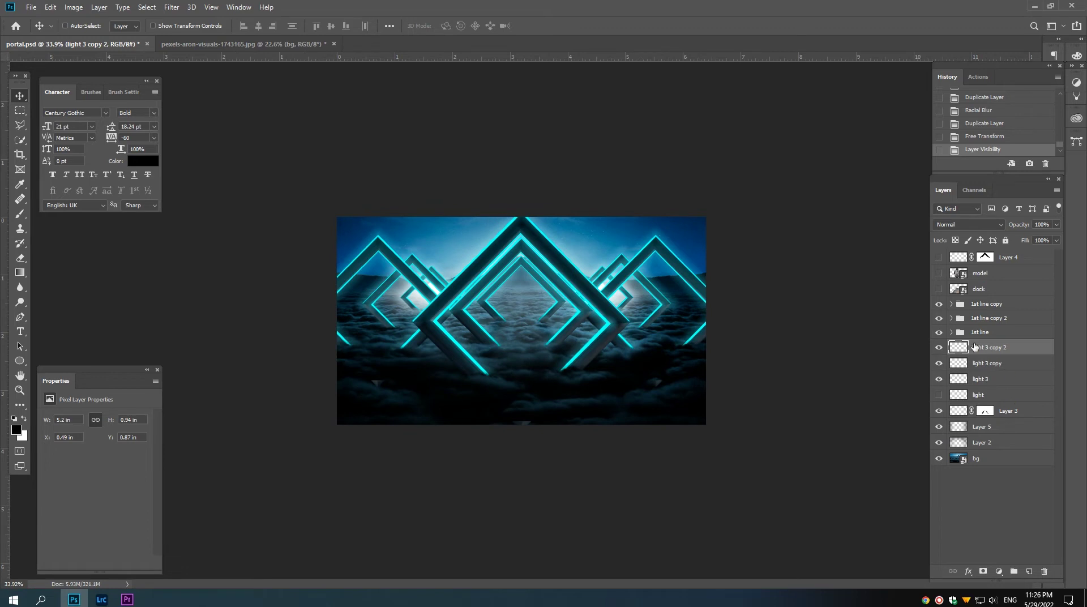
Step: Move light 3 and light 3 copy above the 1st line group, merge them, and expand that group
{"action": "left_click", "coordinate": [981, 367], "text": "shift"}
{"action": "left_click_drag", "start_coordinate": [982, 368], "coordinate": [985, 316]}
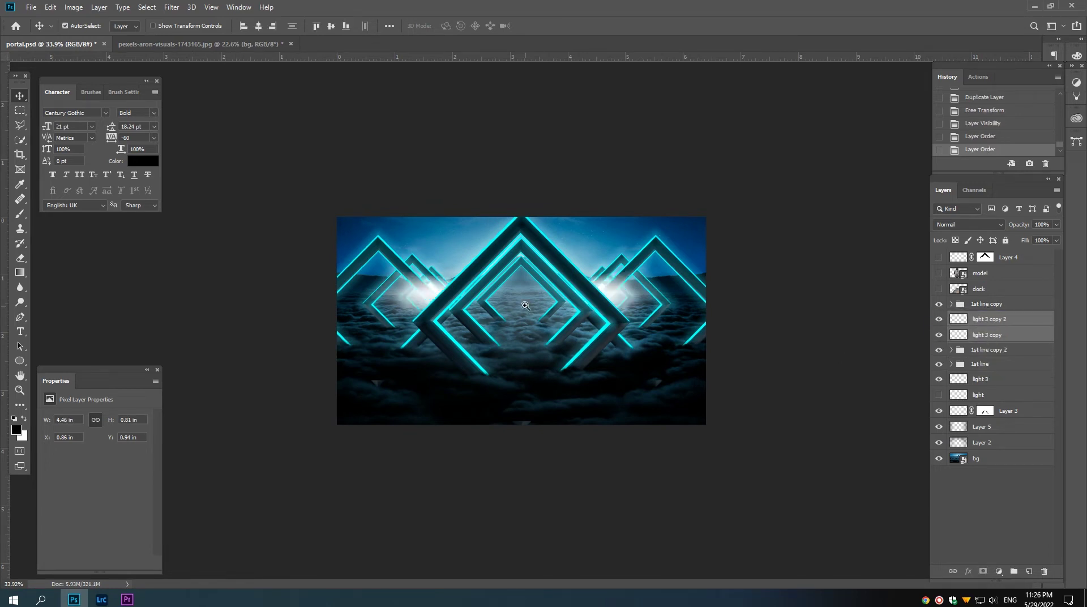
{"action": "scroll", "coordinate": [525, 306], "scroll_direction": "up", "scroll_amount": 1}
{"action": "key", "text": "ctrl+e"}
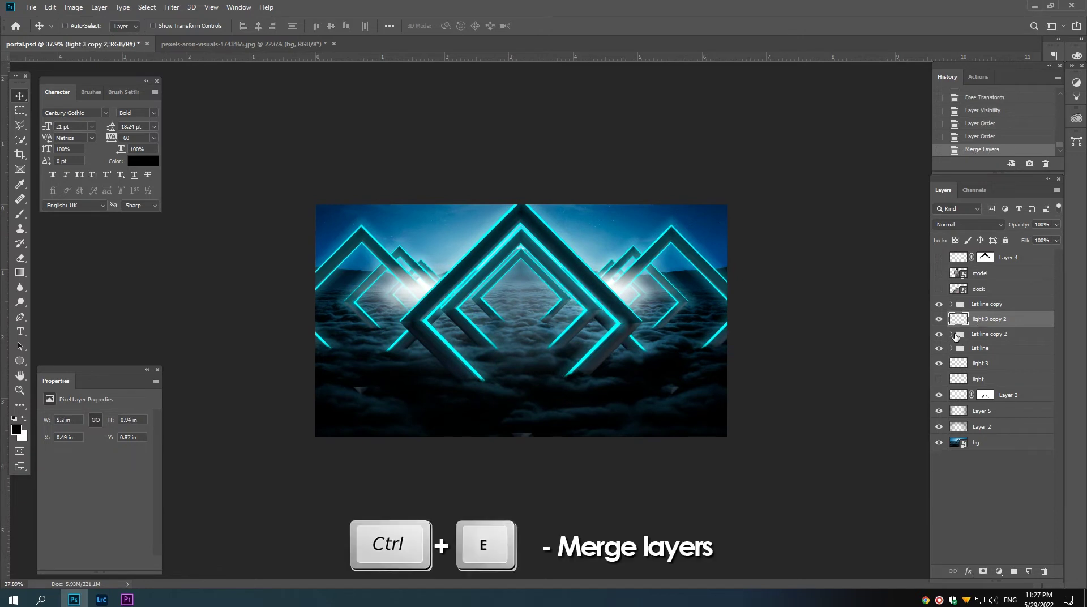
{"action": "left_click", "coordinate": [952, 334]}
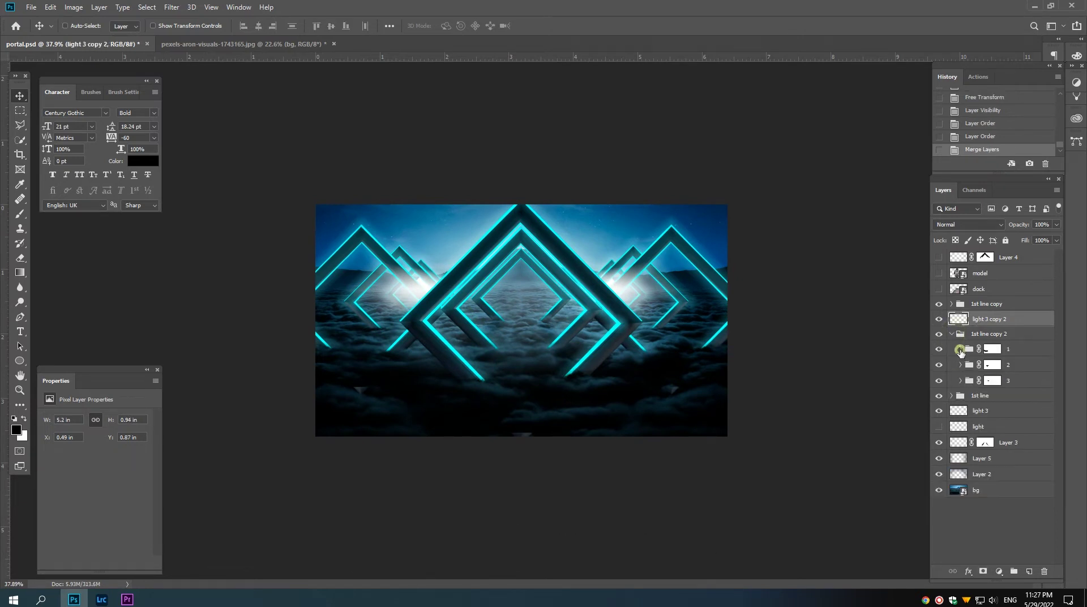
{"action": "left_click", "coordinate": [959, 349]}
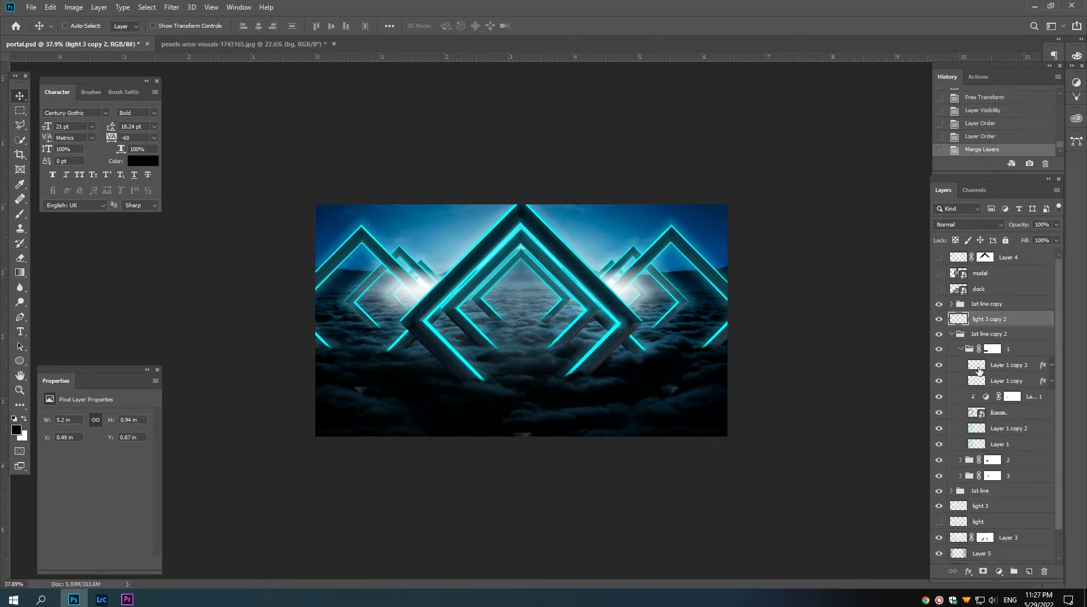
Step: Mask light 3 copy 2 using the loaded frame outlines, filling the selection on the mask
{"action": "left_click", "coordinate": [975, 413], "text": "ctrl"}
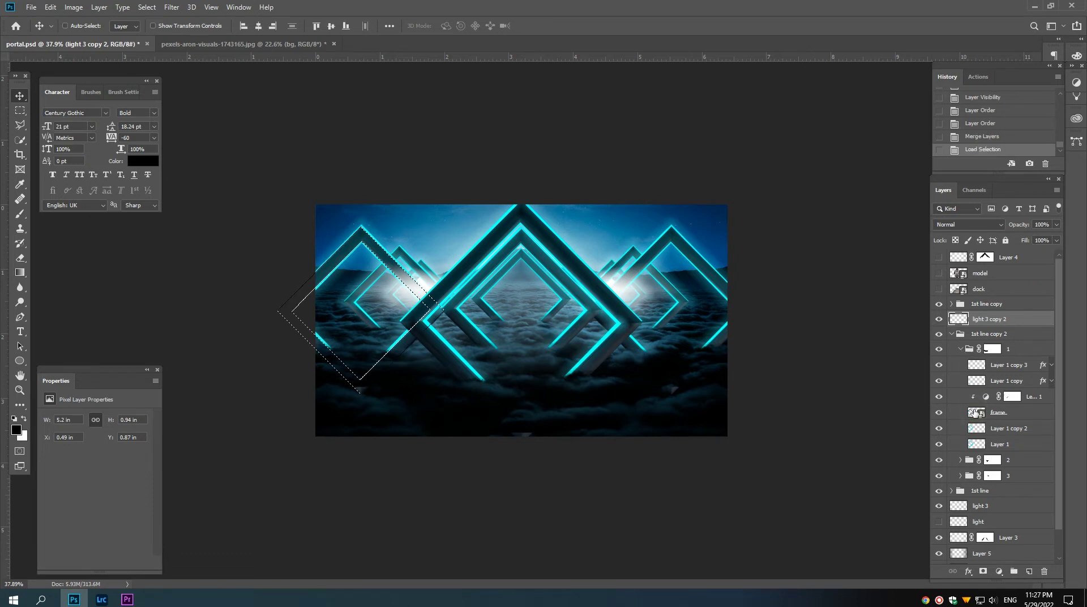
{"action": "left_click", "coordinate": [983, 570]}
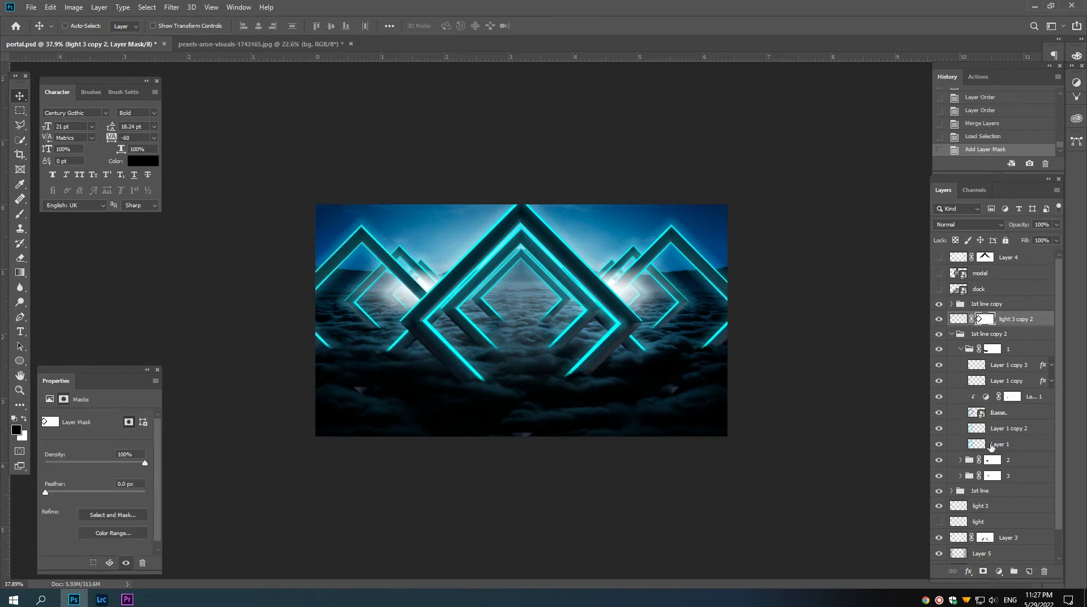
{"action": "left_click", "coordinate": [951, 334]}
{"action": "left_click", "coordinate": [960, 364]}
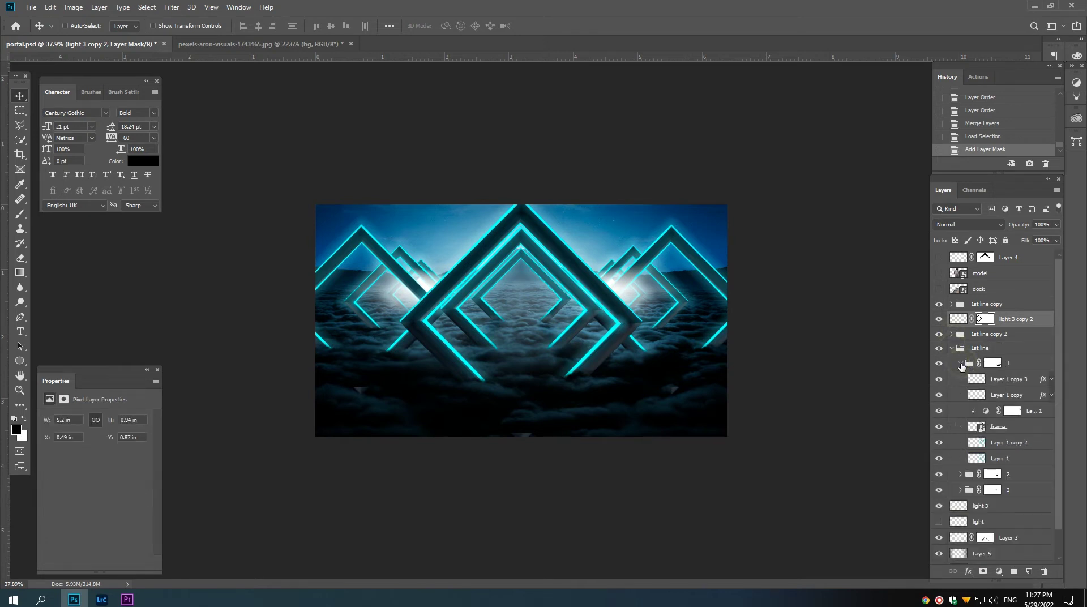
{"action": "left_click", "coordinate": [976, 441], "text": "ctrl"}
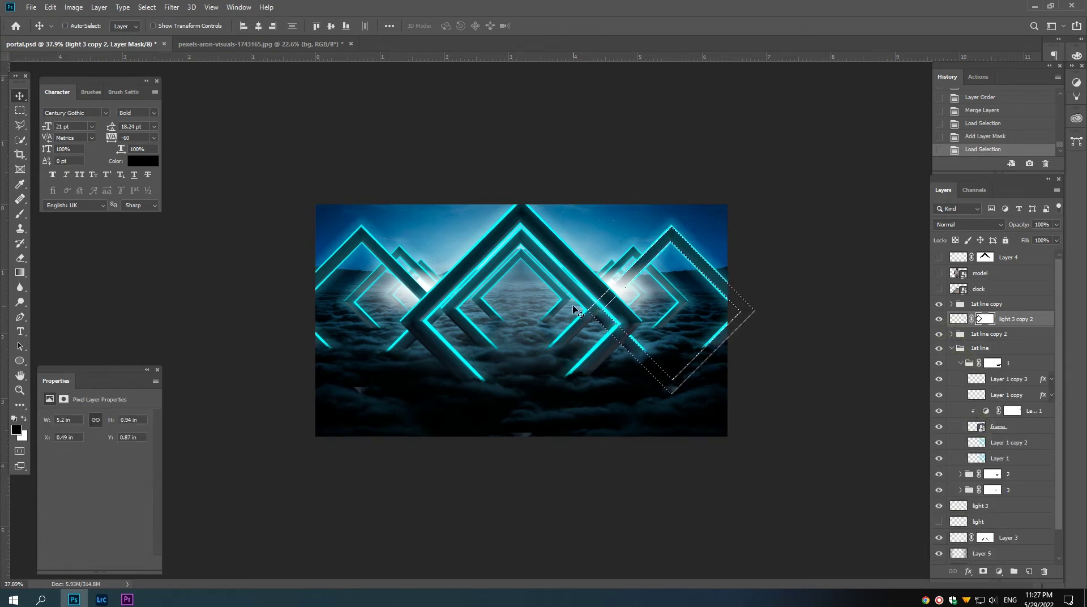
{"action": "key", "text": "ctrl+BackSpace"}
{"action": "key", "text": "ctrl+d"}
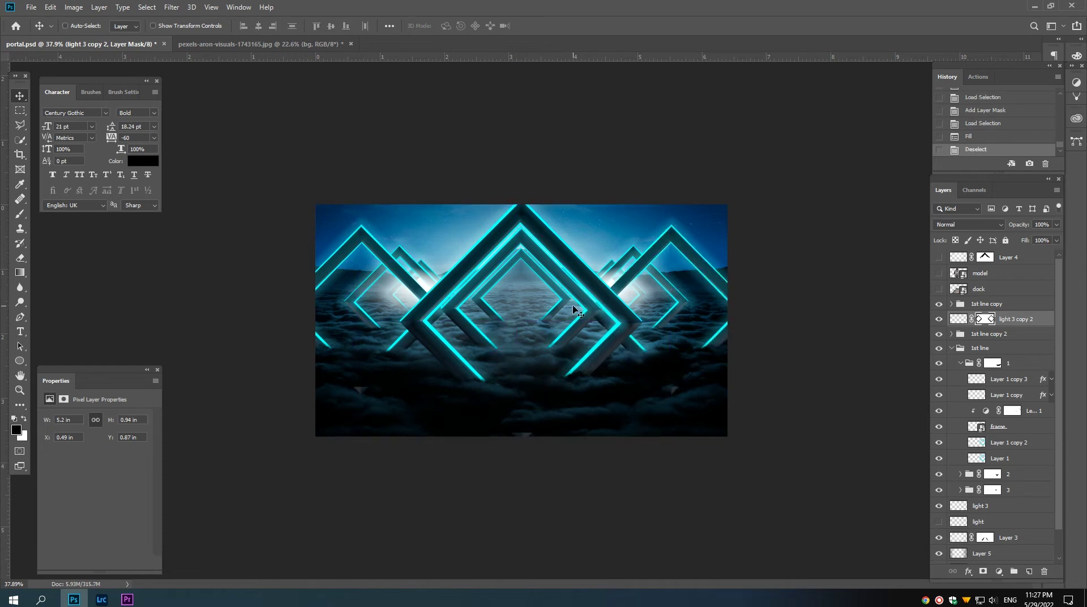
Step: Collapse the 1st line group and make Layer 4 and the light layer visible again
{"action": "scroll", "coordinate": [572, 276], "scroll_direction": "up", "scroll_amount": 1}
{"action": "scroll", "coordinate": [571, 276], "scroll_direction": "down", "scroll_amount": 1}
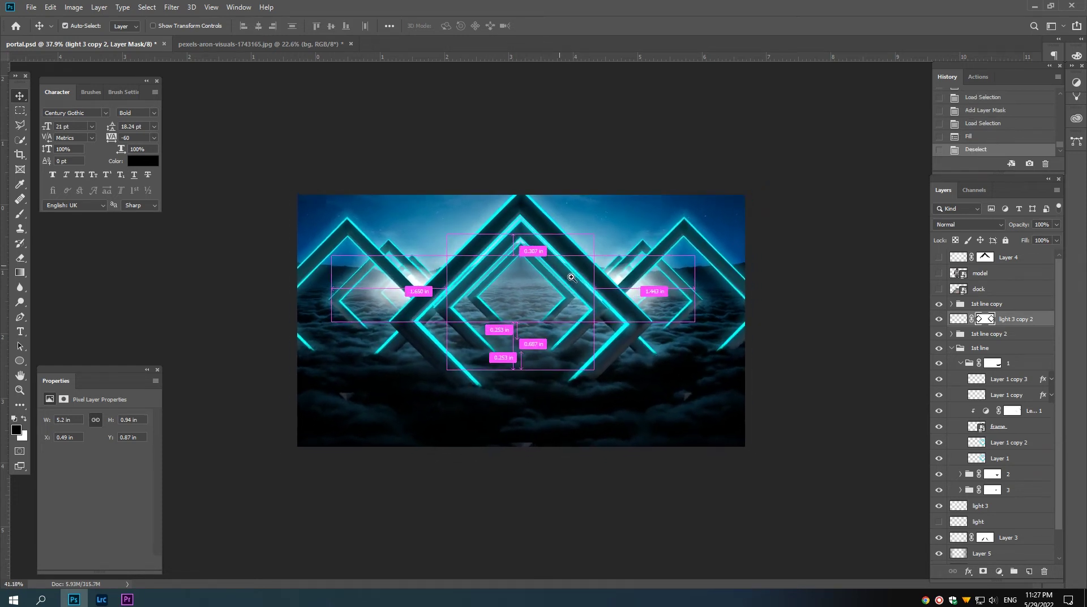
{"action": "scroll", "coordinate": [572, 277], "scroll_direction": "down", "scroll_amount": 1}
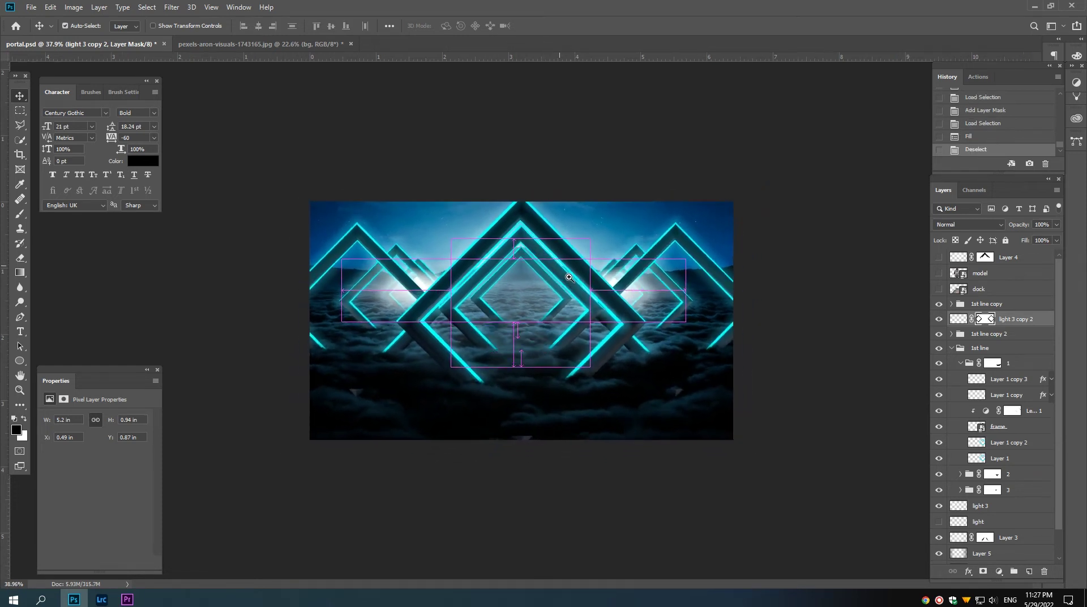
{"action": "left_click", "coordinate": [951, 348]}
{"action": "left_click", "coordinate": [934, 258]}
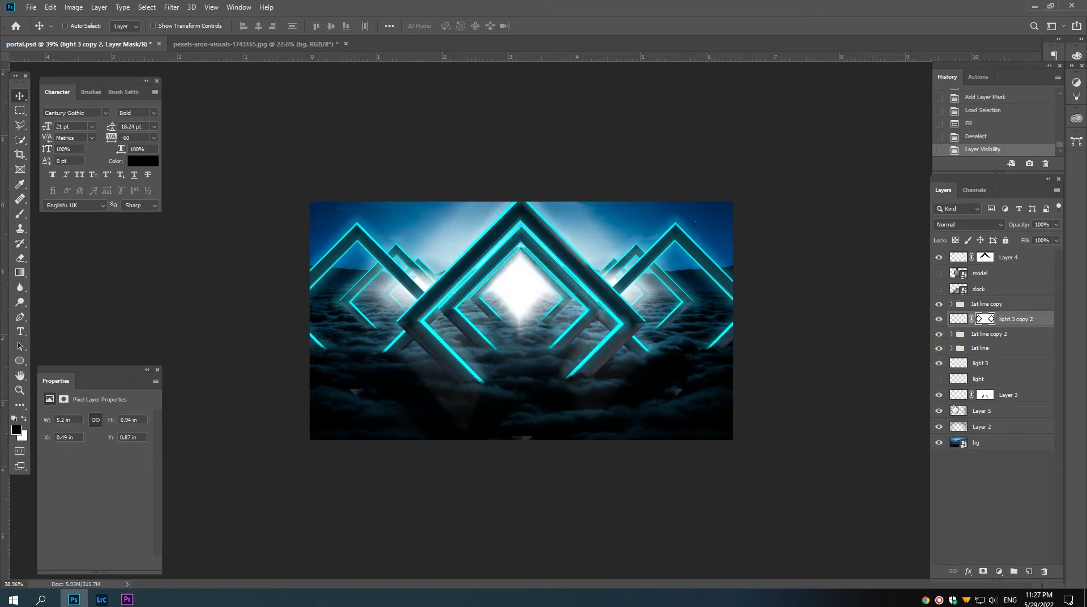
{"action": "left_click", "coordinate": [940, 380]}
{"action": "scroll", "coordinate": [627, 319], "scroll_direction": "down", "scroll_amount": 2}
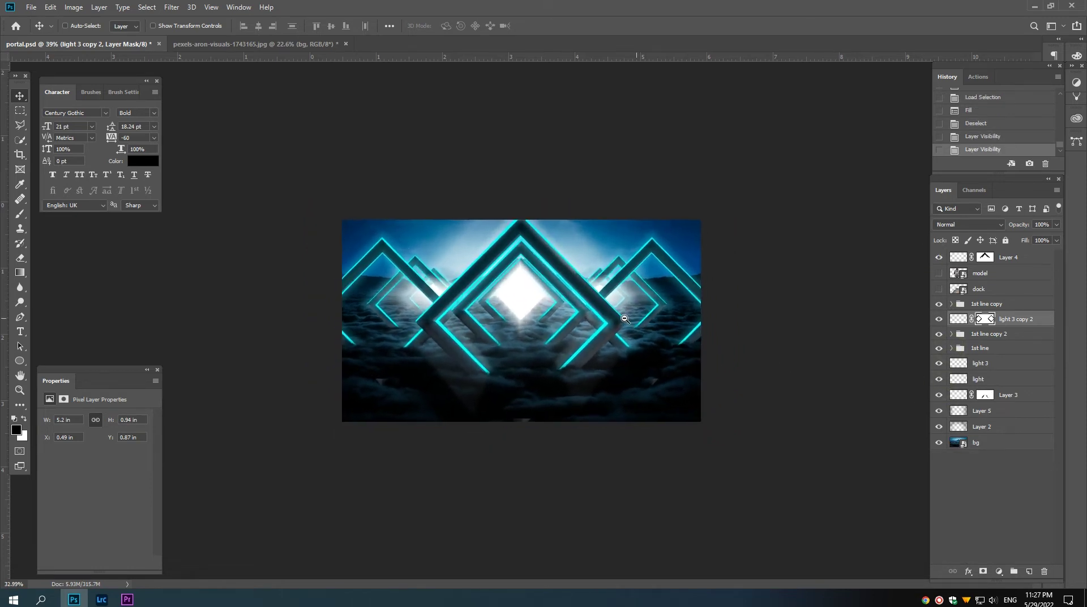
{"action": "scroll", "coordinate": [627, 318], "scroll_direction": "up", "scroll_amount": 1}
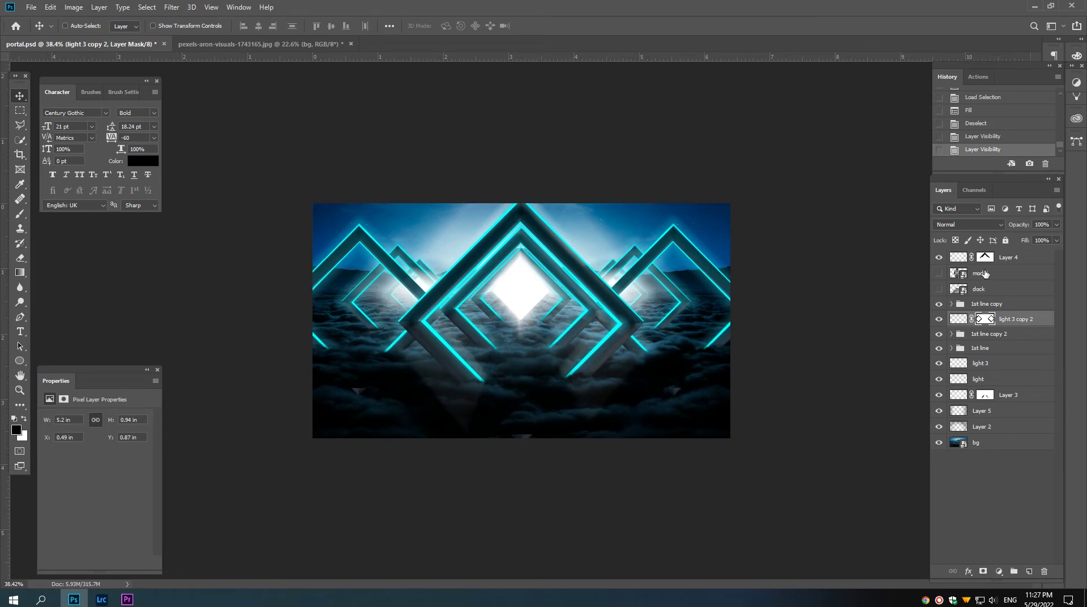
Step: Show the dock layer and free-transform it shorter and narrower around its centre
{"action": "left_click", "coordinate": [970, 290]}
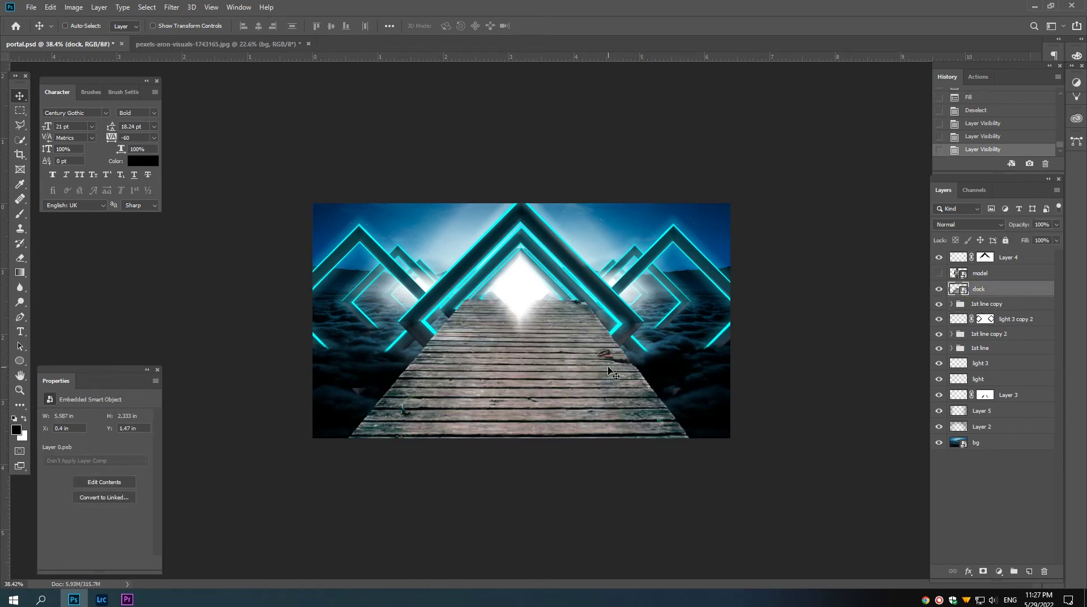
{"action": "key", "text": "ctrl+t"}
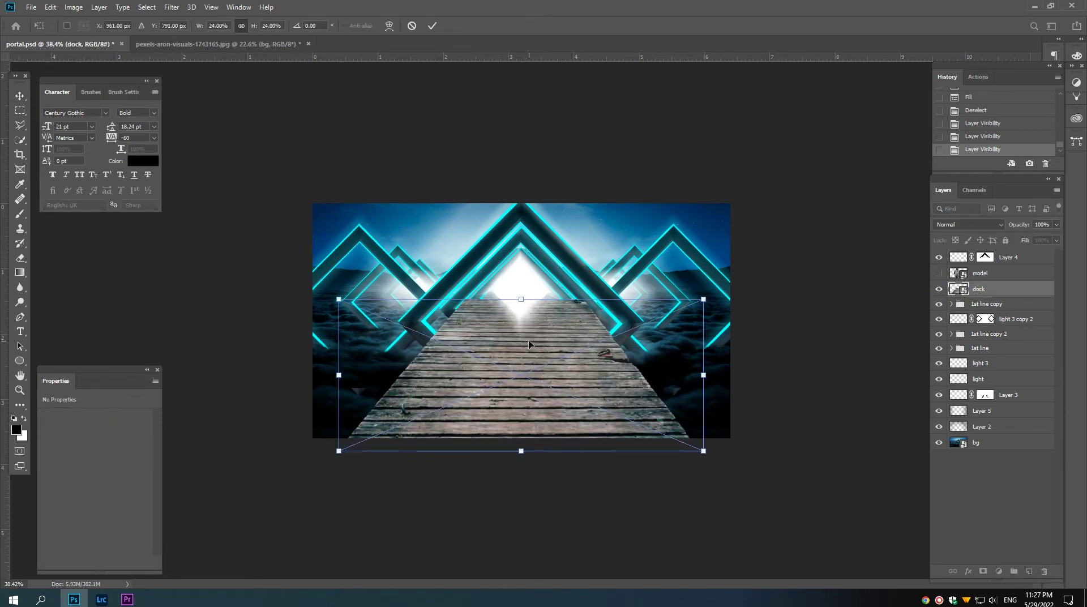
{"action": "left_click_drag", "start_coordinate": [528, 343], "coordinate": [528, 331]}
{"action": "left_click_drag", "start_coordinate": [521, 287], "coordinate": [519, 361]}
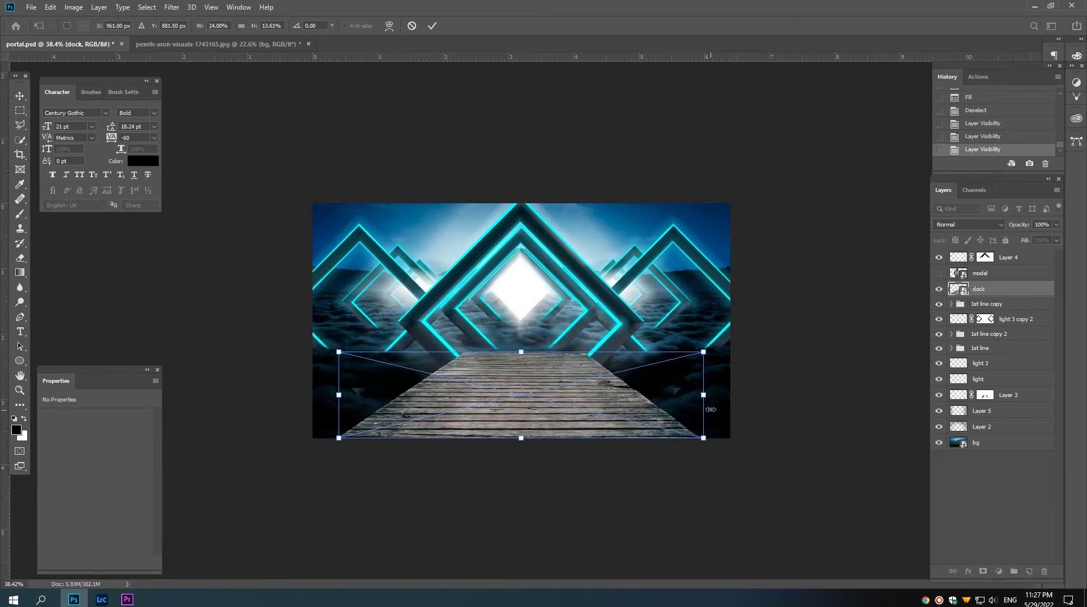
{"action": "left_click_drag", "start_coordinate": [703, 394], "coordinate": [653, 396]}
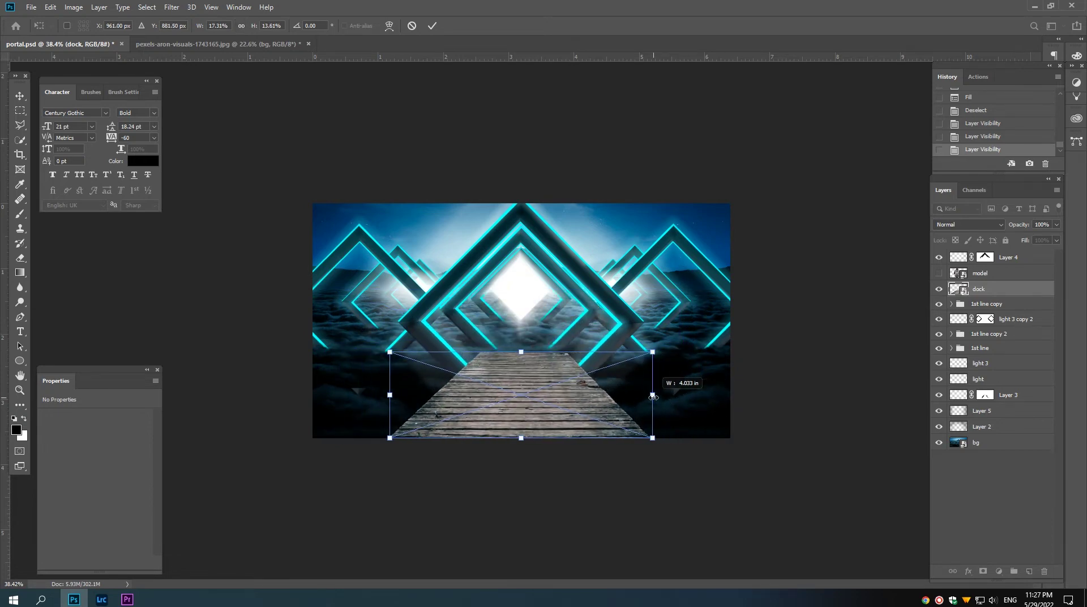
{"action": "key", "text": "Return"}
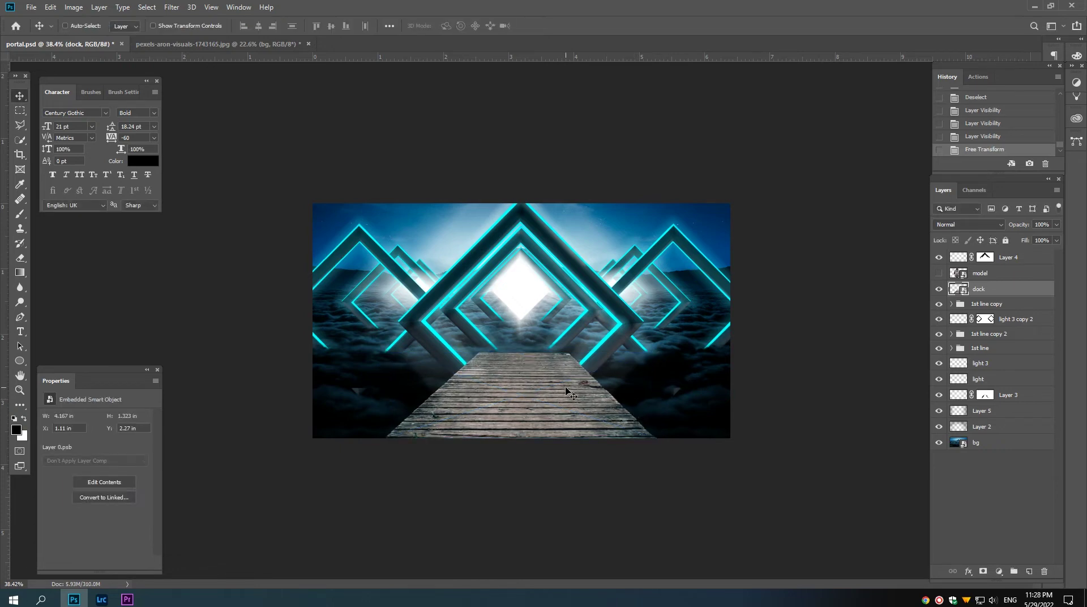
{"action": "scroll", "coordinate": [552, 378], "scroll_direction": "up", "scroll_amount": 3}
Step: Add a Levels layer clipped to the dock, lowering output white and setting input black to 12
{"action": "left_click", "coordinate": [999, 571]}
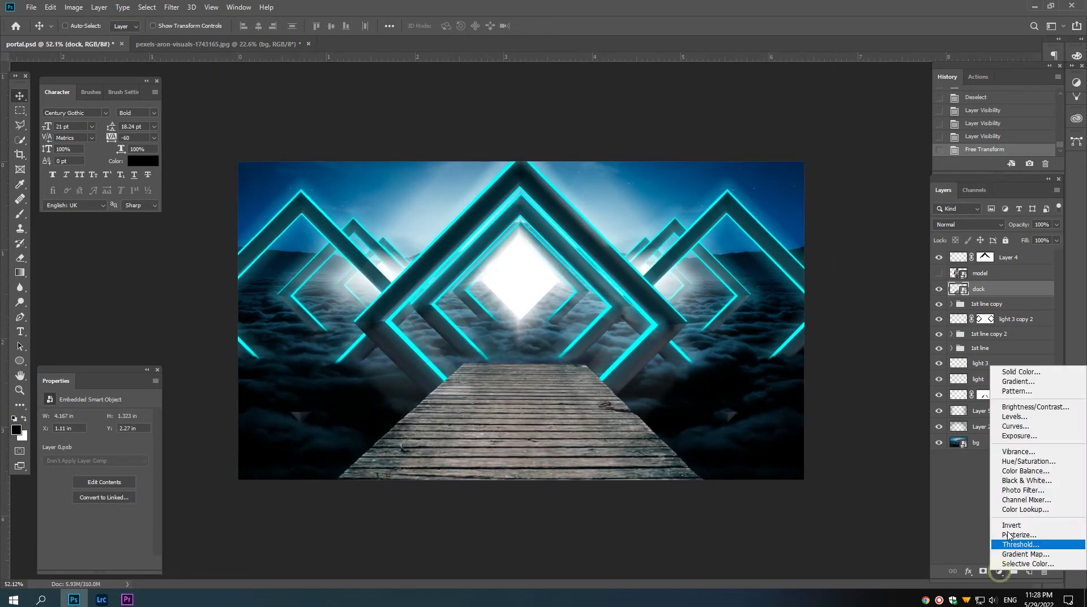
{"action": "left_click", "coordinate": [1014, 416]}
{"action": "left_click", "coordinate": [76, 562]}
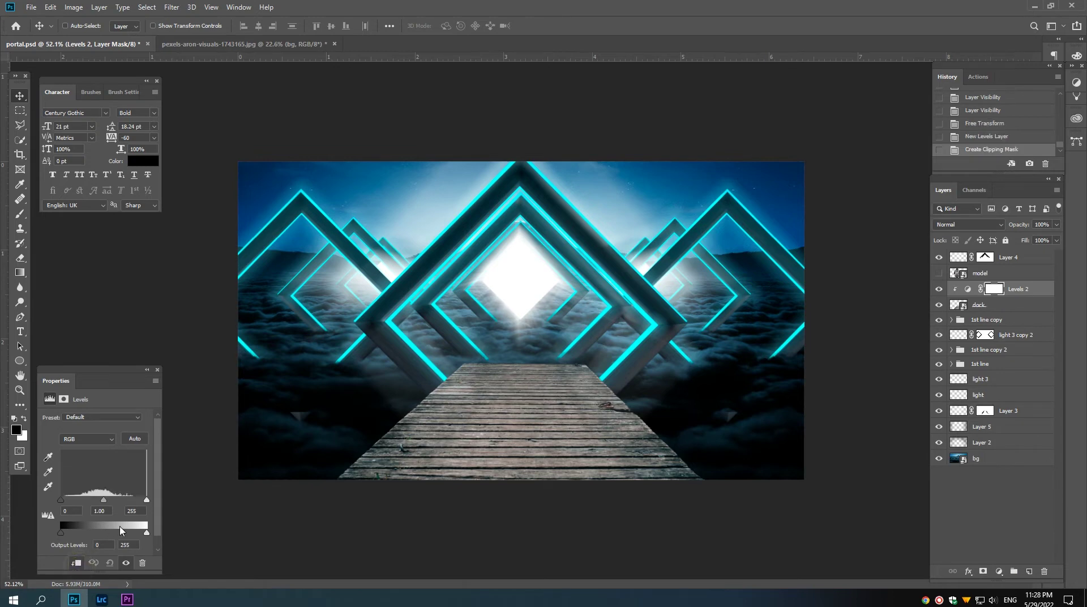
{"action": "left_click_drag", "start_coordinate": [146, 532], "coordinate": [97, 533]}
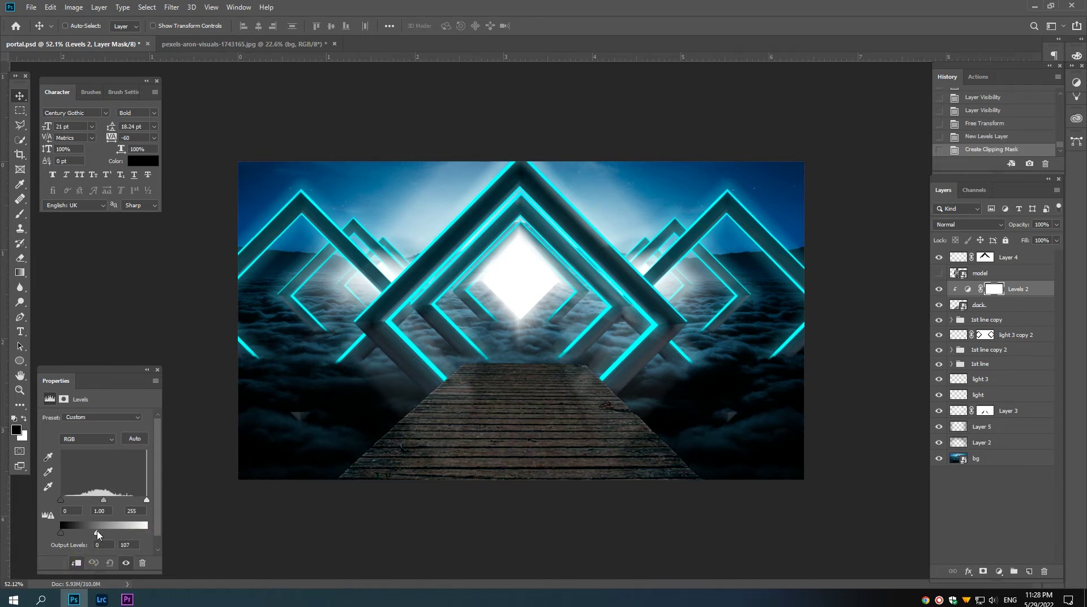
{"action": "left_click_drag", "start_coordinate": [66, 500], "coordinate": [70, 500]}
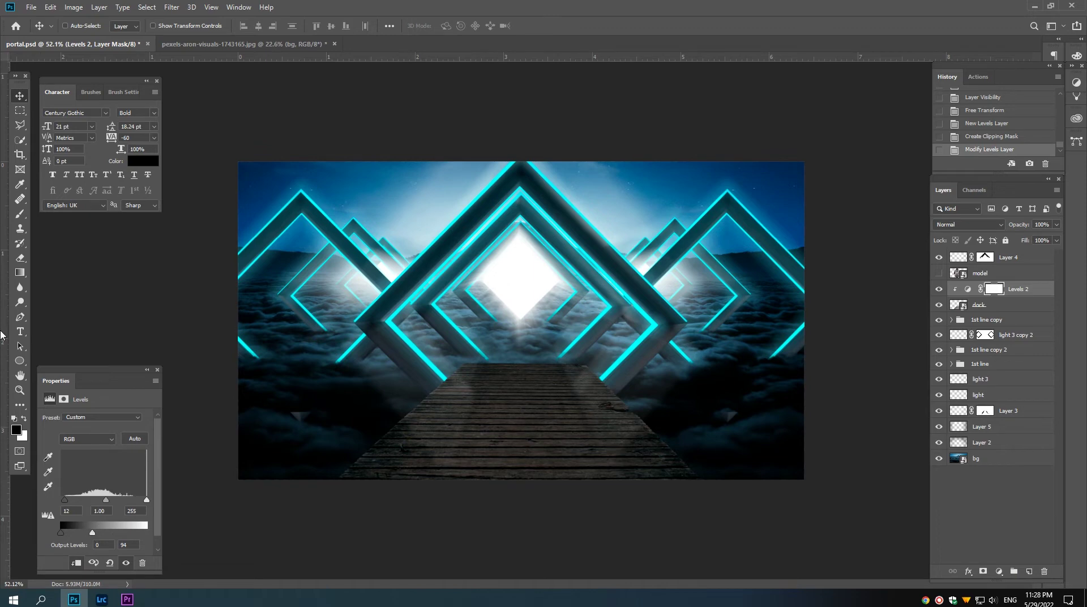
Step: Paint the Levels mask around the dock walkway with a larger soft brush
{"action": "left_click", "coordinate": [18, 213]}
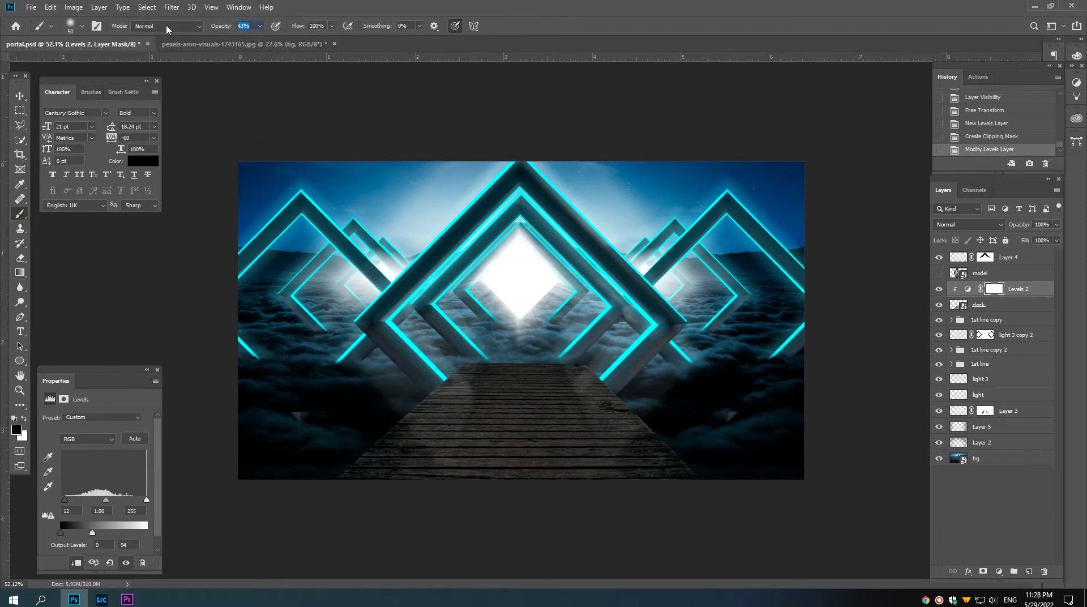
{"action": "right_click", "coordinate": [507, 383]}
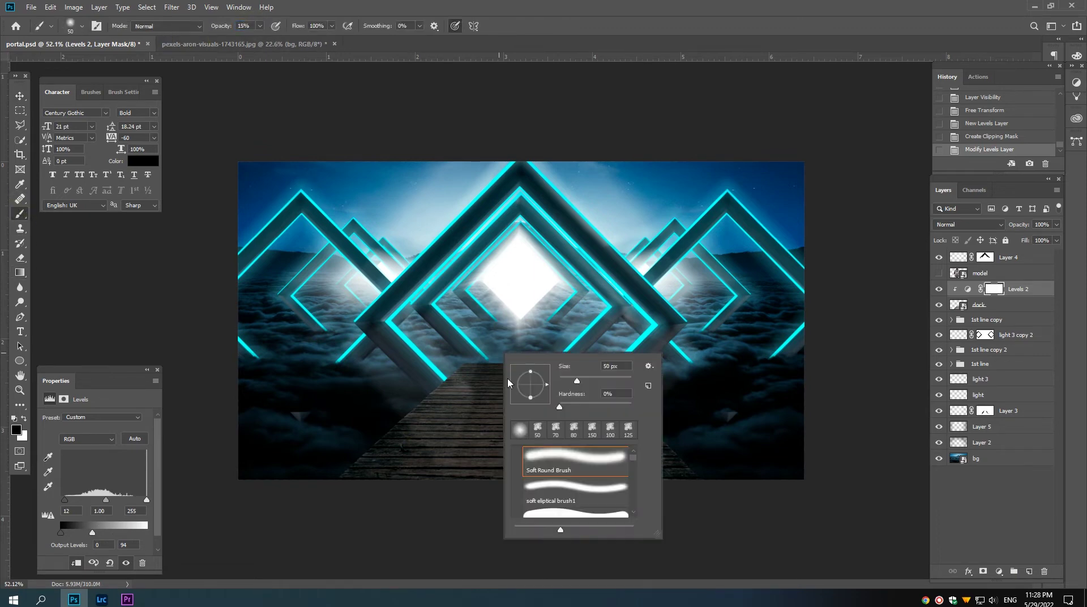
{"action": "mouse_move", "coordinate": [477, 385]}
{"action": "left_mouse_down"}
{"action": "mouse_move", "coordinate": [486, 401]}
{"action": "mouse_move", "coordinate": [556, 364]}
{"action": "mouse_move", "coordinate": [453, 362]}
{"action": "mouse_move", "coordinate": [578, 359]}
{"action": "mouse_move", "coordinate": [451, 375]}
{"action": "left_mouse_up"}
{"action": "key", "text": "bracketright"}
{"action": "key", "text": "bracketright"}
{"action": "key", "text": "bracketright"}
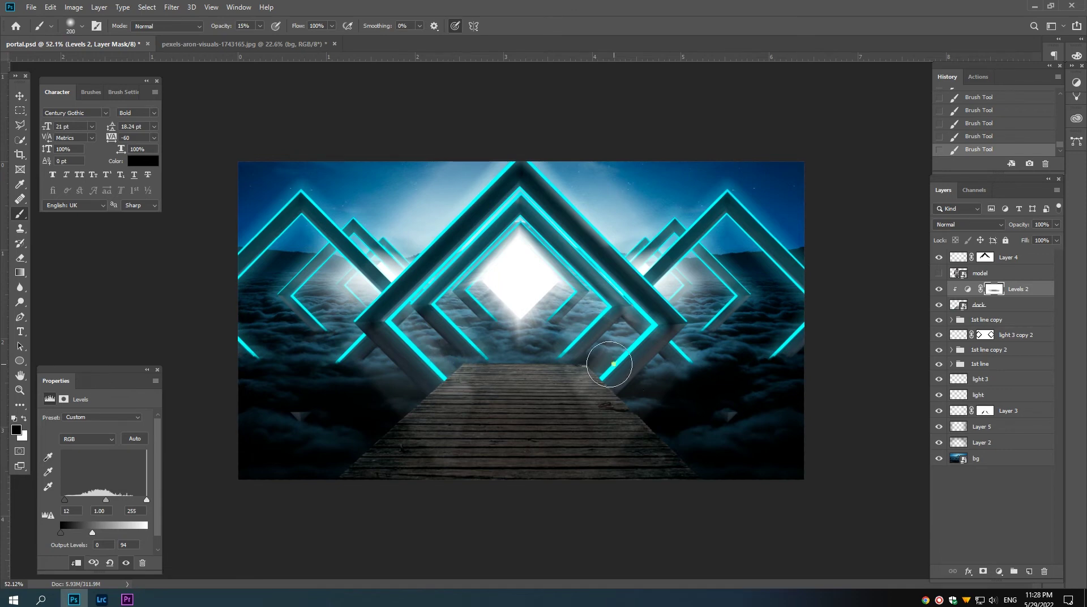
{"action": "scroll", "coordinate": [640, 379], "scroll_direction": "up", "scroll_amount": 3}
{"action": "scroll", "coordinate": [638, 381], "scroll_direction": "down", "scroll_amount": 2}
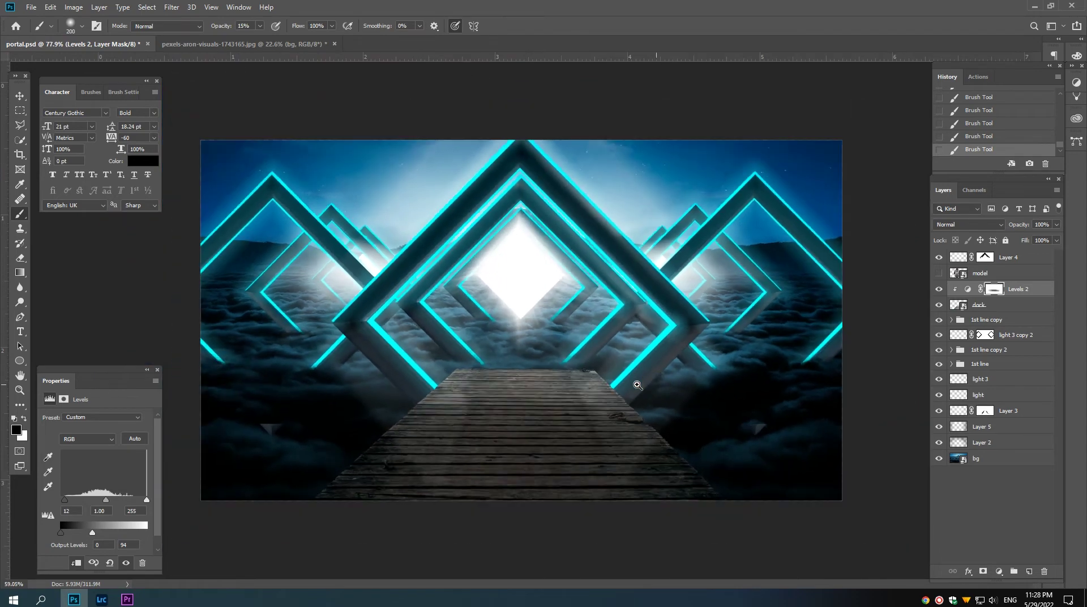
{"action": "key", "text": "x"}
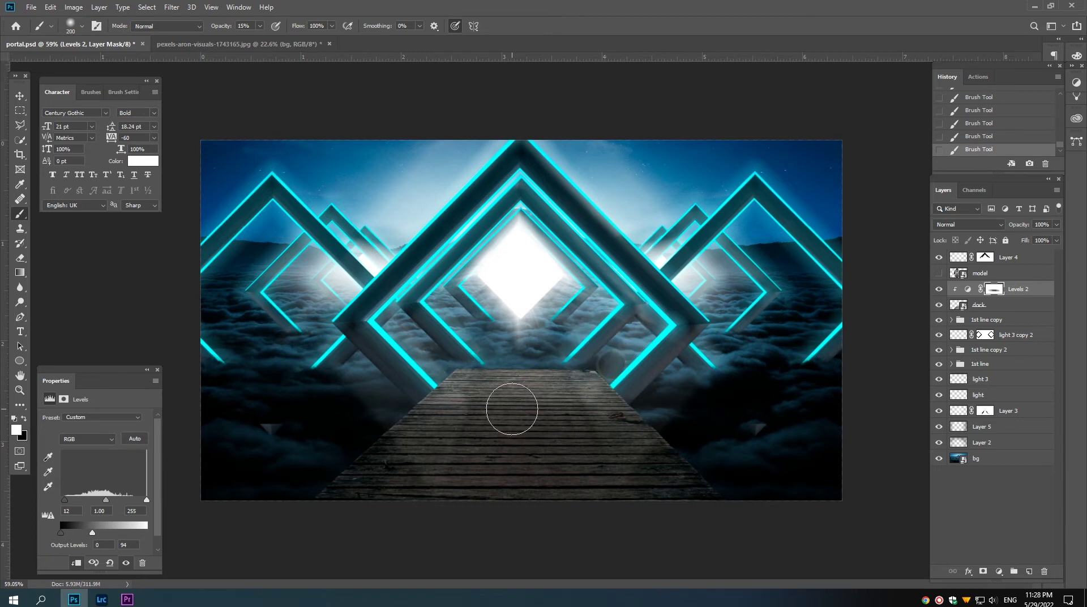
Step: Add a Hue/Saturation layer clipped to the dock, with Colorize enabled
{"action": "left_click", "coordinate": [938, 289]}
{"action": "left_click", "coordinate": [999, 572]}
{"action": "left_click", "coordinate": [1010, 460]}
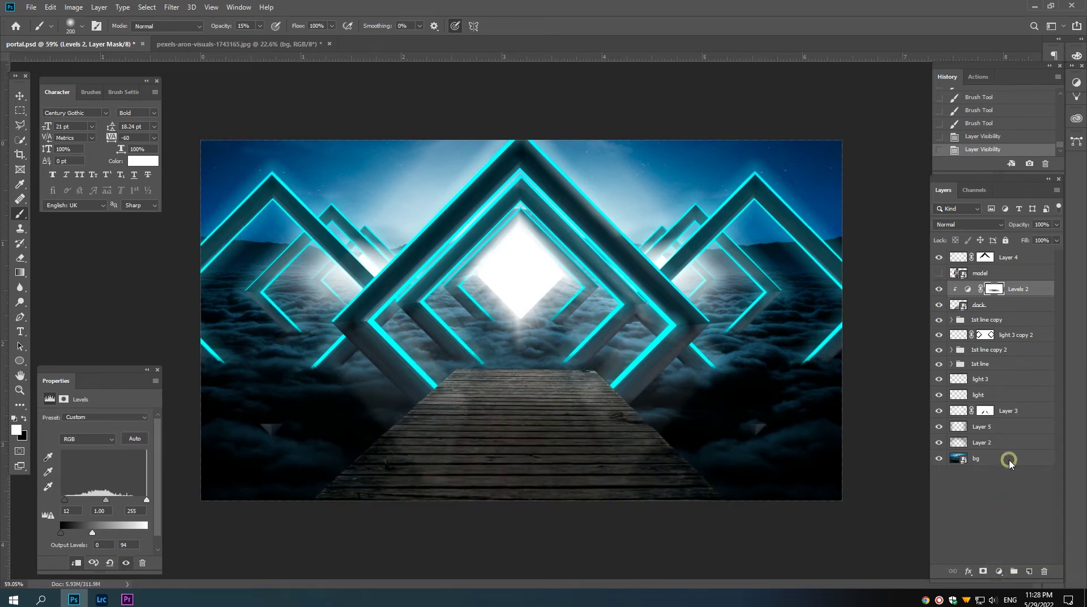
{"action": "left_click", "coordinate": [76, 562]}
{"action": "left_click", "coordinate": [103, 521]}
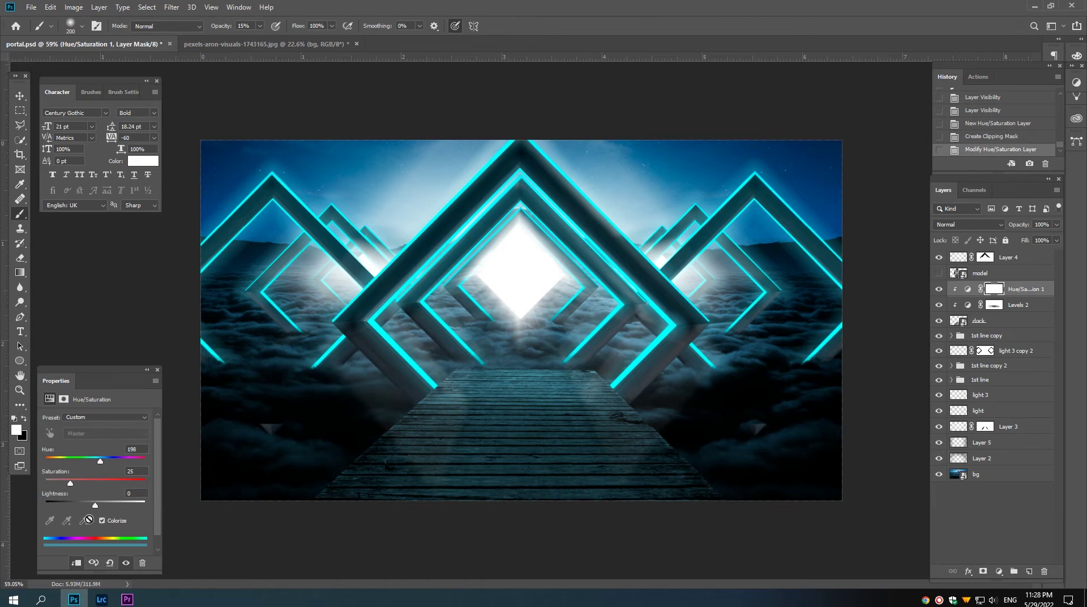
Step: Lower the tint's lightness, then add a new Layer 6 clipped below it in Soft Light mode
{"action": "left_click_drag", "start_coordinate": [95, 503], "coordinate": [87, 505]}
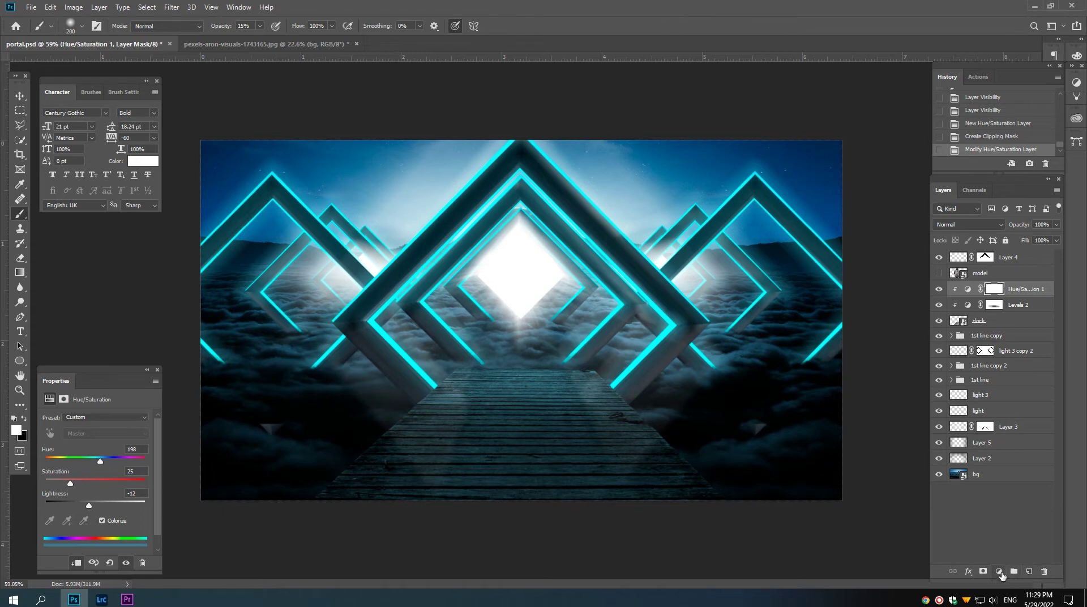
{"action": "left_click", "coordinate": [1029, 571]}
{"action": "right_click", "coordinate": [999, 289]}
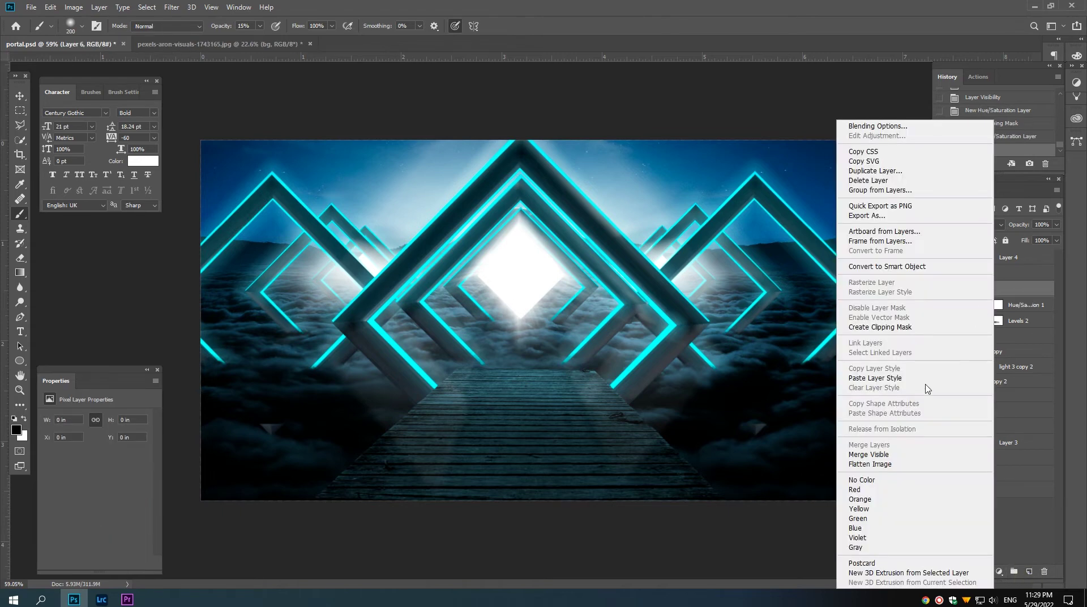
{"action": "left_click", "coordinate": [880, 327]}
{"action": "left_click", "coordinate": [968, 224]}
{"action": "left_click", "coordinate": [962, 367]}
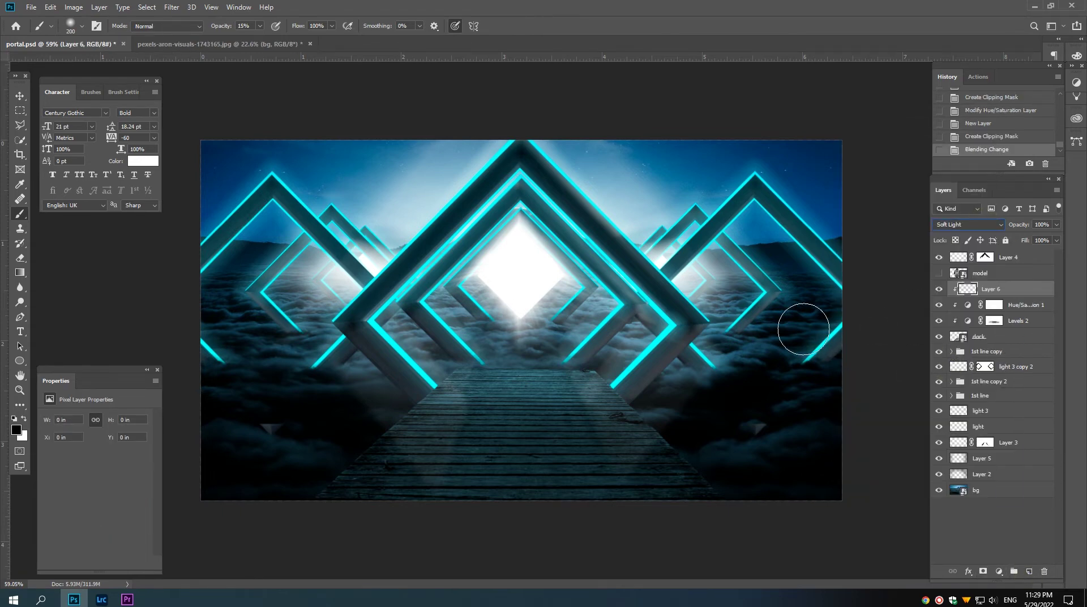
Step: Paint soft dark shading along the dock bottom on Layer 6 with 400 and 300 brushes
{"action": "key", "text": "bracketright"}
{"action": "key", "text": "bracketright"}
{"action": "key", "text": "bracketright"}
{"action": "left_click_drag", "start_coordinate": [338, 490], "coordinate": [735, 489]}
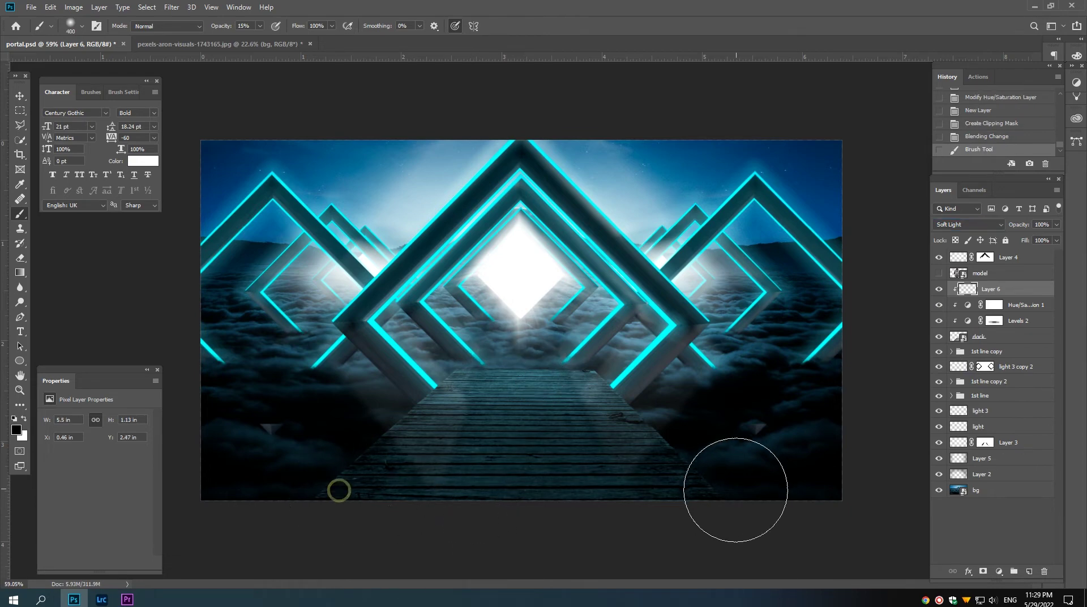
{"action": "key", "text": "bracketleft"}
{"action": "mouse_move", "coordinate": [459, 502]}
{"action": "left_mouse_down"}
{"action": "mouse_move", "coordinate": [330, 500]}
{"action": "mouse_move", "coordinate": [456, 504]}
{"action": "mouse_move", "coordinate": [485, 465]}
{"action": "left_mouse_up"}
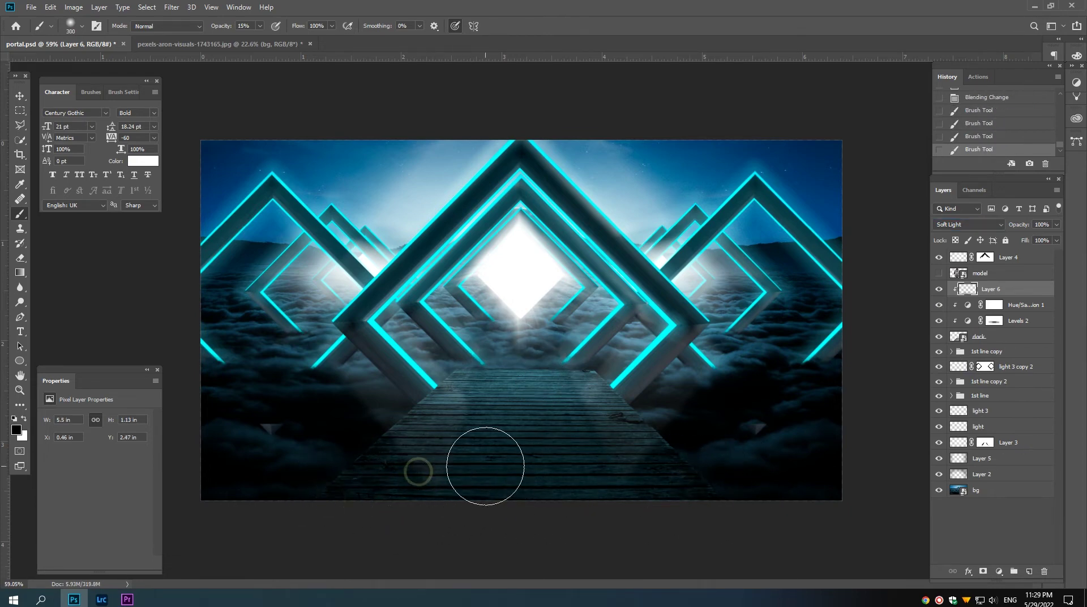
{"action": "left_click", "coordinate": [939, 289]}
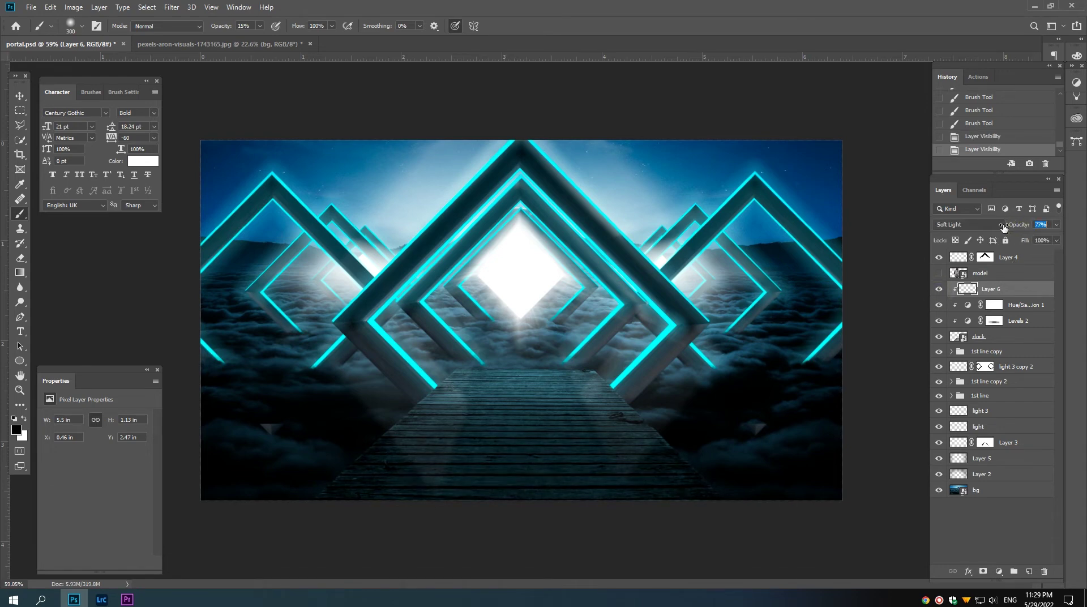
Step: Compare Levels 2 on and off, then paint more dark shading along the dock's bottom edge
{"action": "left_click", "coordinate": [994, 320]}
{"action": "left_click", "coordinate": [938, 320]}
{"action": "left_click", "coordinate": [939, 320]}
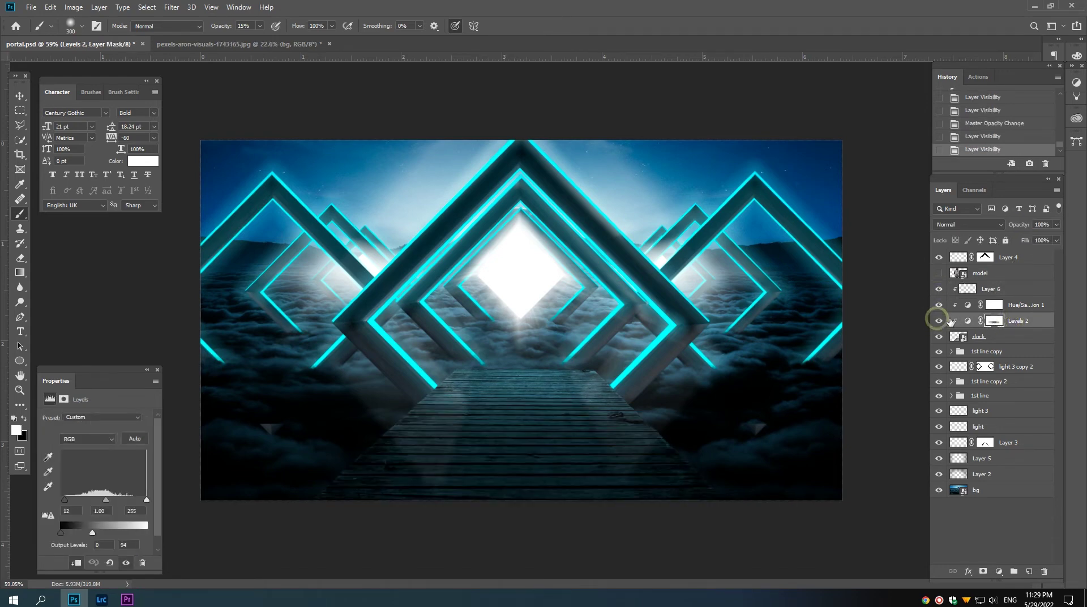
{"action": "left_click_drag", "start_coordinate": [1016, 225], "coordinate": [1006, 224]}
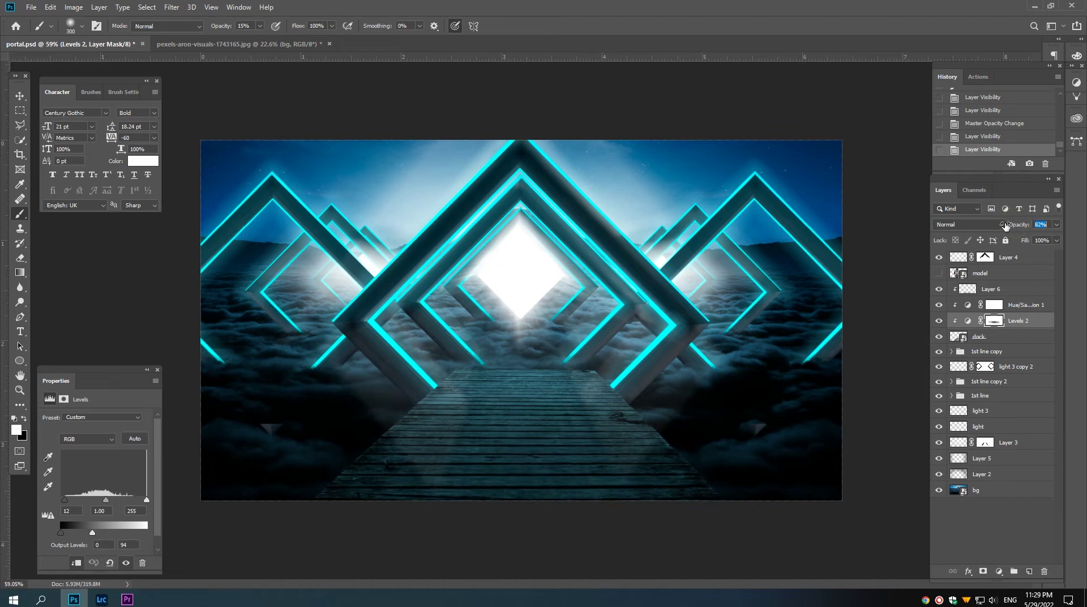
{"action": "key", "text": "ctrl+z"}
{"action": "key", "text": "ctrl+z"}
{"action": "left_click", "coordinate": [985, 289]}
{"action": "left_click", "coordinate": [346, 499]}
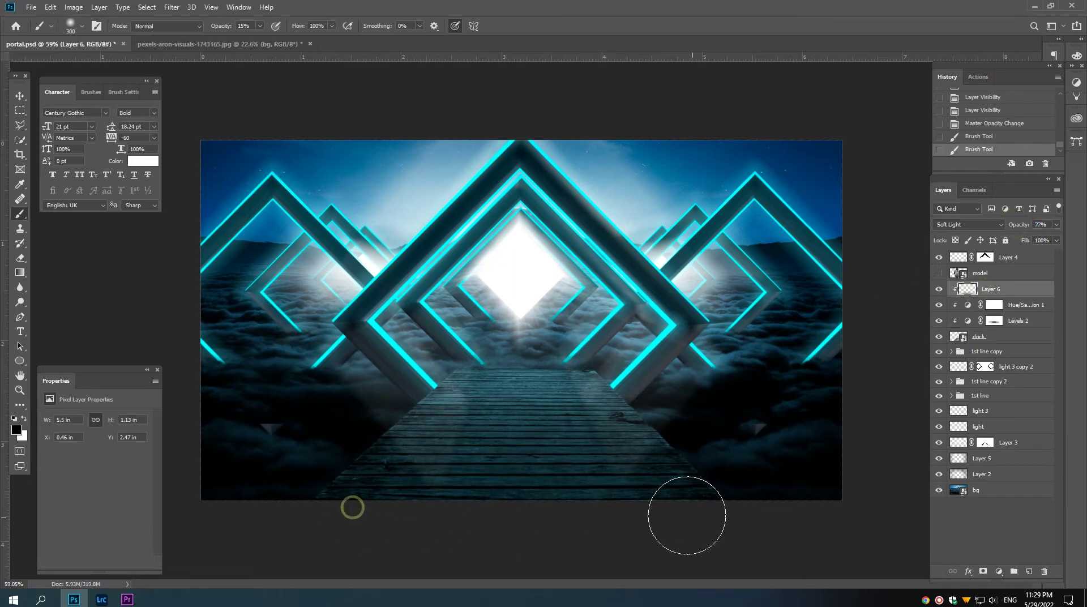
{"action": "left_click_drag", "start_coordinate": [687, 515], "coordinate": [405, 502]}
{"action": "mouse_move", "coordinate": [728, 516]}
{"action": "left_mouse_down"}
{"action": "mouse_move", "coordinate": [337, 493]}
{"action": "mouse_move", "coordinate": [703, 519]}
{"action": "left_mouse_up"}
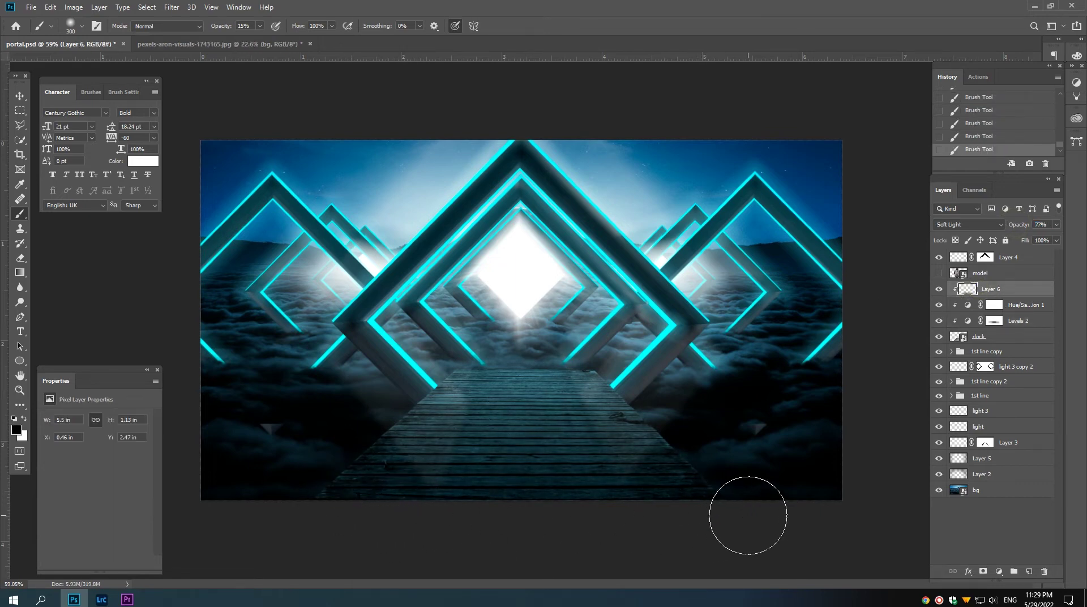
Step: Give the dock a cyan Screen-mode Inner Shadow, then convert it to a 'dock's Inner Shadow' layer
{"action": "left_click", "coordinate": [1011, 341]}
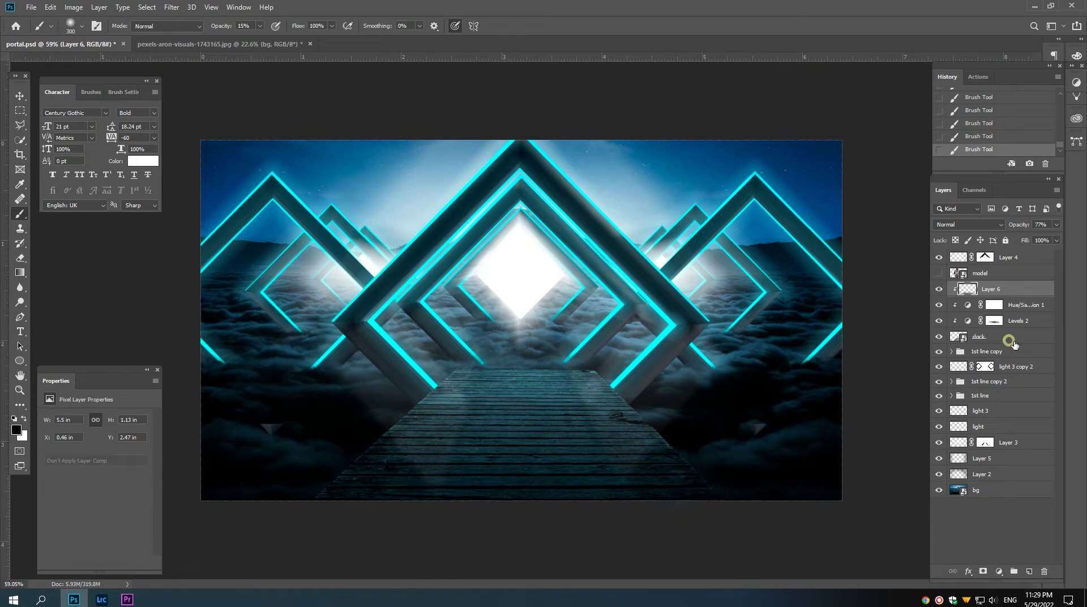
{"action": "double_click", "coordinate": [1038, 339]}
{"action": "left_click", "coordinate": [676, 270]}
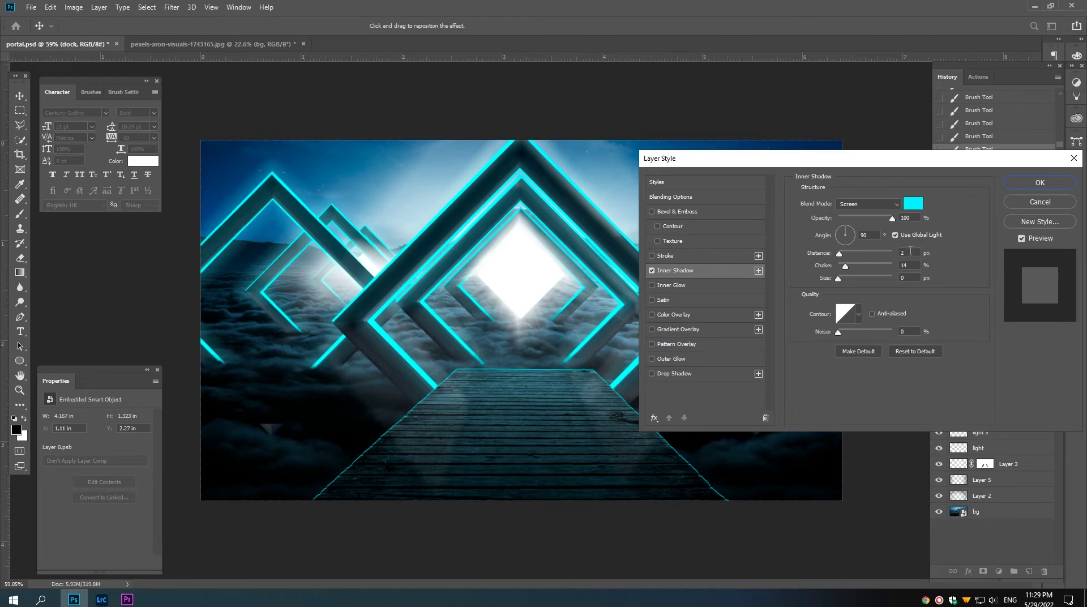
{"action": "left_click", "coordinate": [910, 250]}
{"action": "left_click", "coordinate": [1025, 183]}
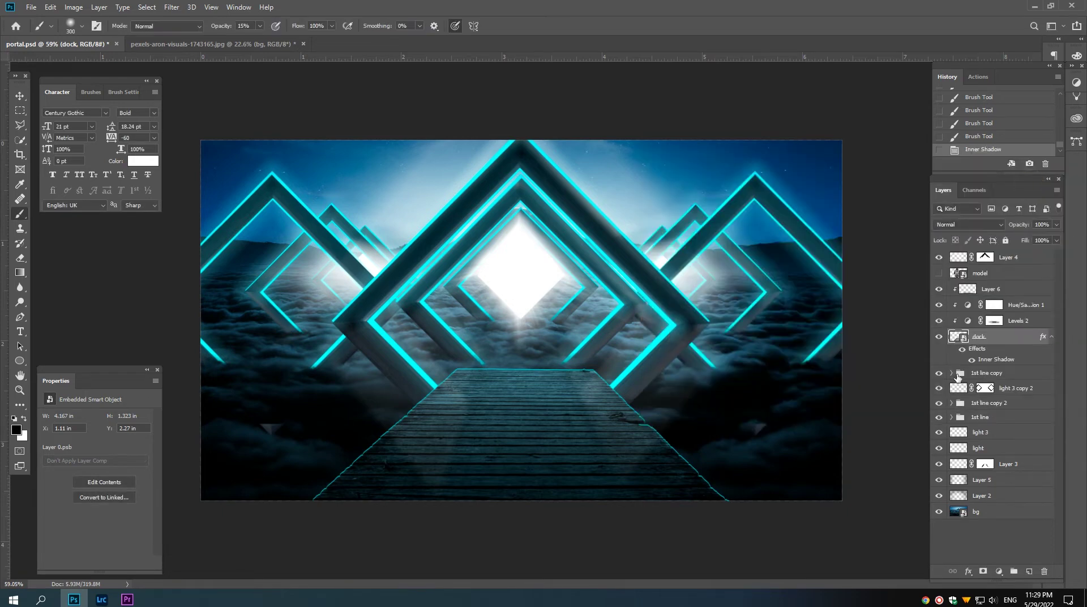
{"action": "right_click", "coordinate": [1041, 339]}
{"action": "left_click", "coordinate": [1018, 525]}
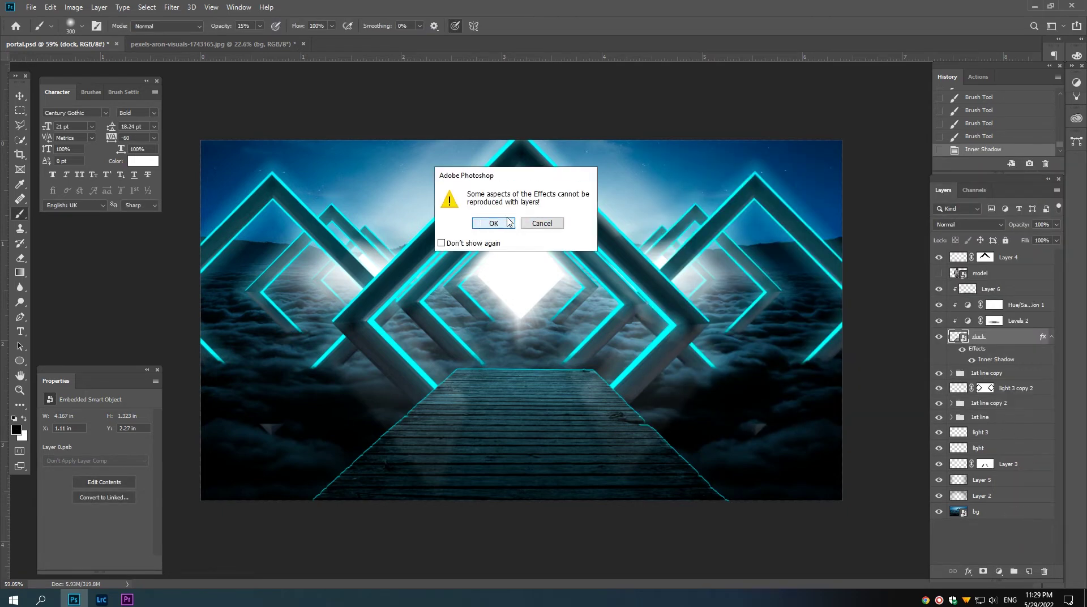
{"action": "key", "text": "Return"}
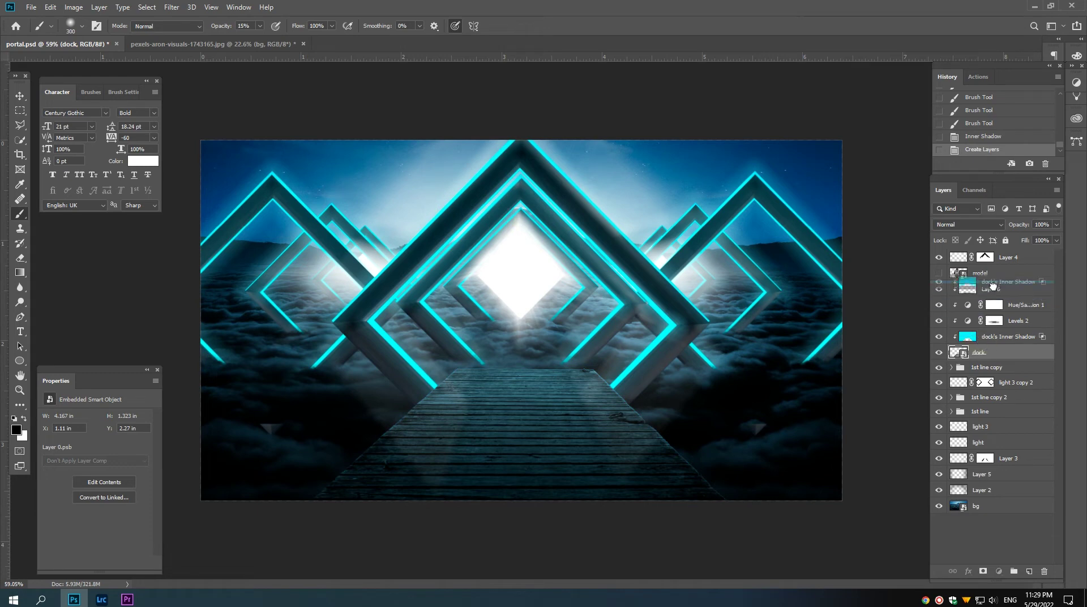
Step: Move dock's Inner Shadow above Layer 6 and set a black 250 brush at 35% opacity
{"action": "left_click_drag", "start_coordinate": [982, 340], "coordinate": [991, 294]}
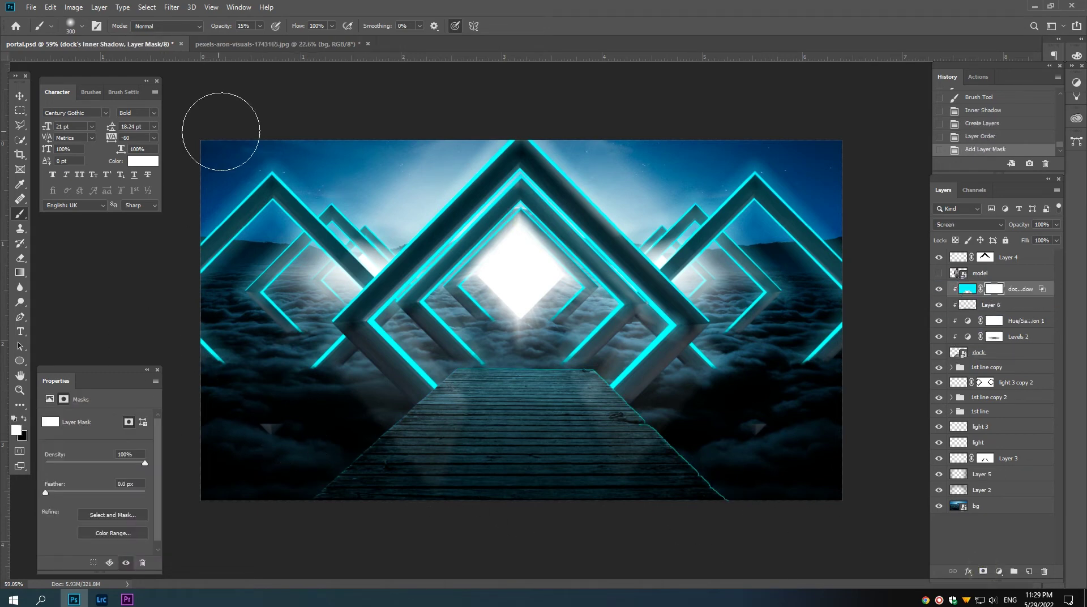
{"action": "left_click", "coordinate": [248, 26]}
{"action": "type", "text": "35"}
{"action": "key", "text": "Return"}
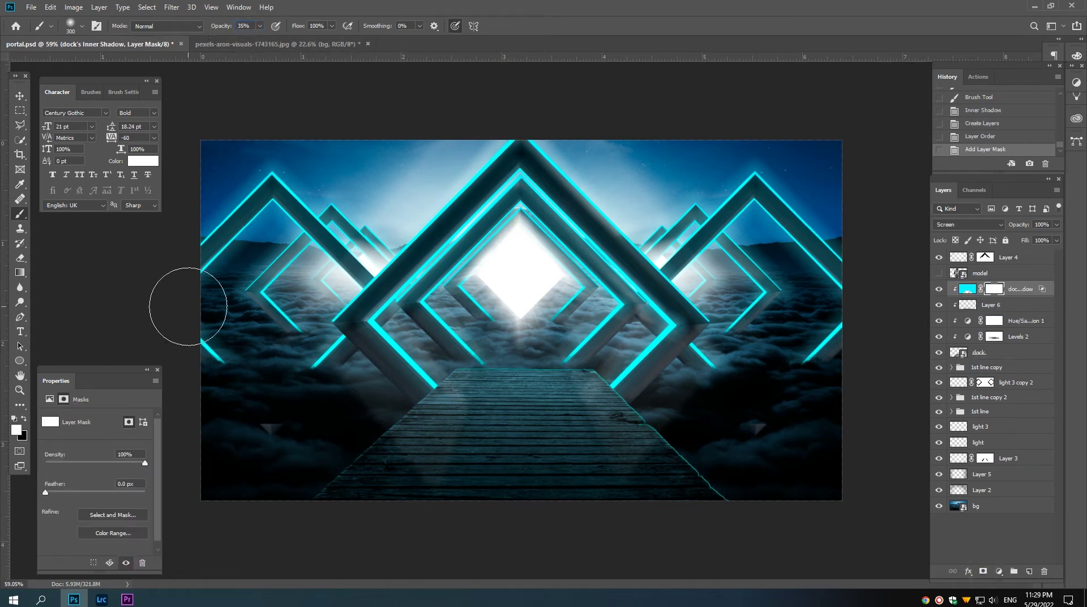
{"action": "key", "text": "x"}
{"action": "key", "text": "bracketleft"}
{"action": "key", "text": "bracketleft"}
{"action": "key", "text": "bracketleft"}
{"action": "key", "text": "bracketleft"}
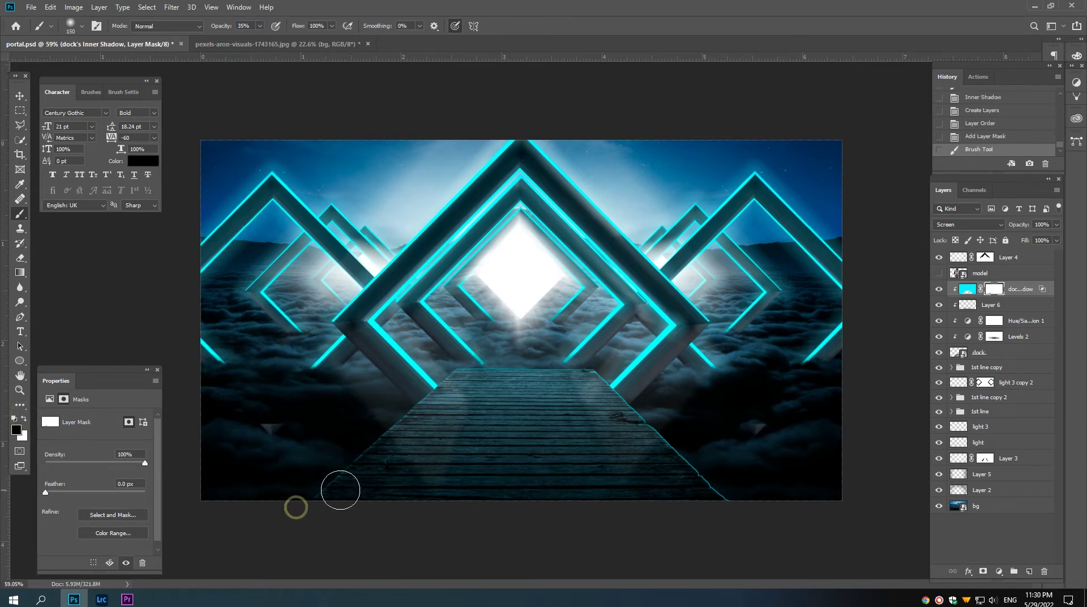
Step: Paint the mask along the dock's left and right edges to fade the cyan glow
{"action": "left_click_drag", "start_coordinate": [333, 481], "coordinate": [422, 412]}
{"action": "left_click_drag", "start_coordinate": [298, 534], "coordinate": [434, 402]}
{"action": "mouse_move", "coordinate": [582, 496]}
{"action": "left_mouse_down"}
{"action": "mouse_move", "coordinate": [614, 413]}
{"action": "mouse_move", "coordinate": [649, 464]}
{"action": "left_mouse_up"}
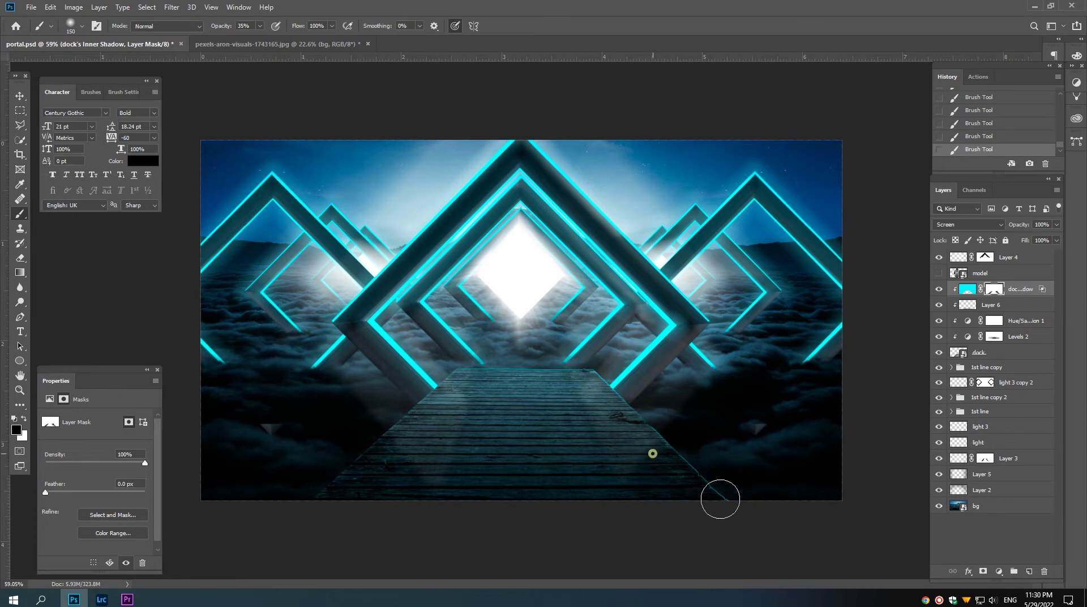
{"action": "left_click_drag", "start_coordinate": [662, 439], "coordinate": [720, 512]}
{"action": "left_click_drag", "start_coordinate": [515, 427], "coordinate": [549, 427]}
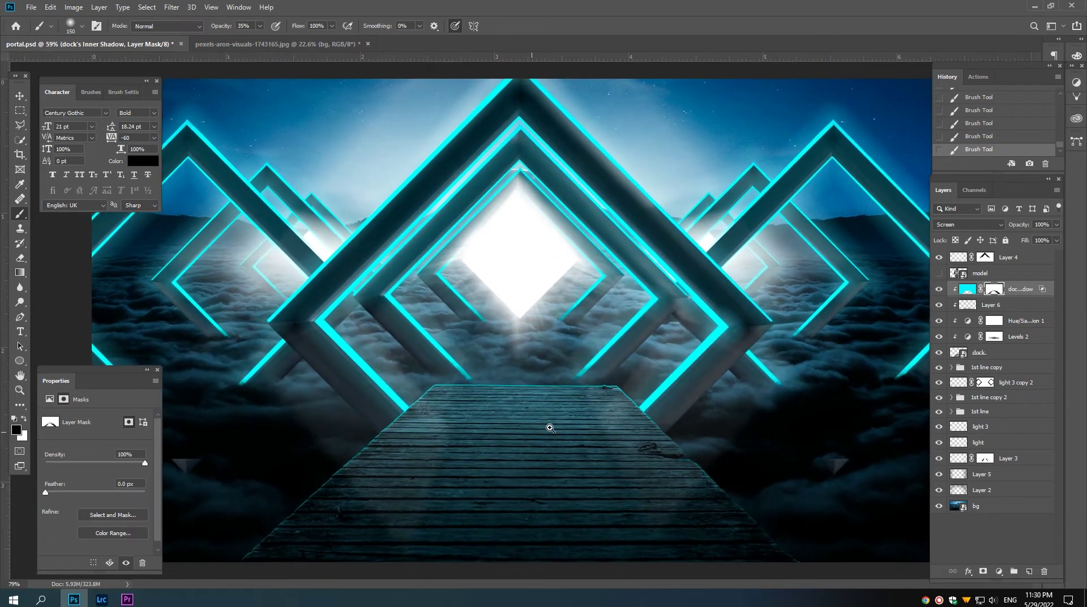
{"action": "left_click", "coordinate": [939, 290]}
Step: Select all layers from the dock up to its Inner Shadow layer with the Move tool
{"action": "scroll", "coordinate": [612, 363], "scroll_direction": "down", "scroll_amount": 3}
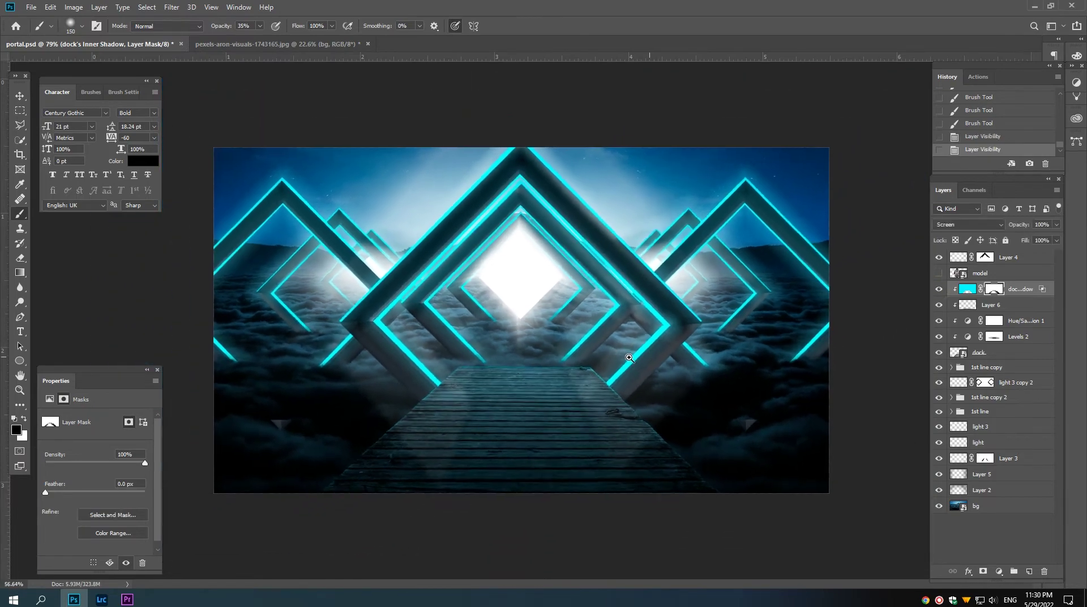
{"action": "scroll", "coordinate": [570, 368], "scroll_direction": "down", "scroll_amount": 2}
{"action": "key", "text": "v"}
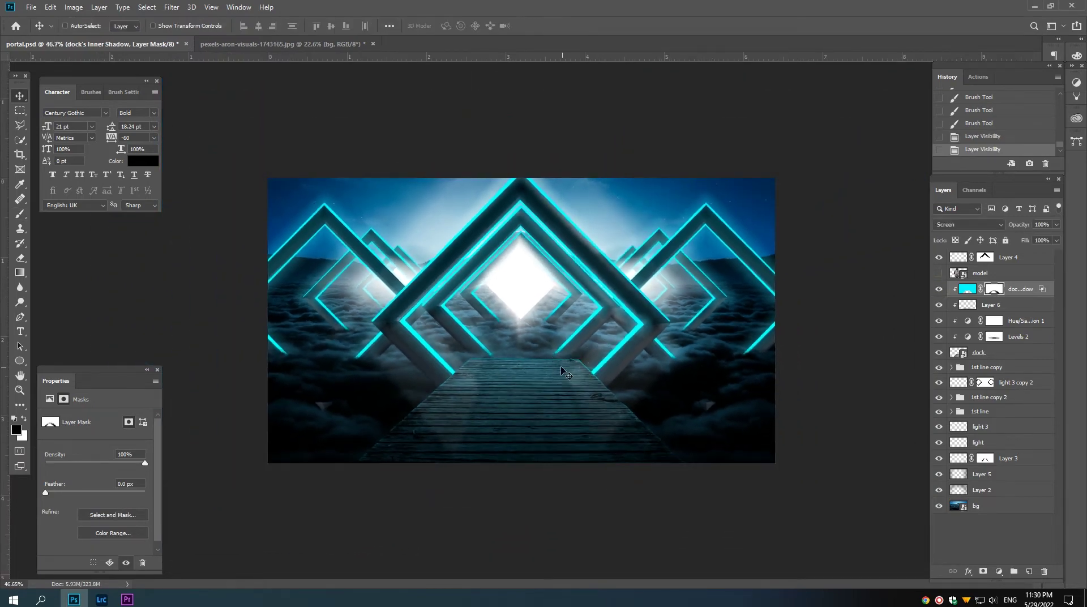
{"action": "scroll", "coordinate": [547, 365], "scroll_direction": "up", "scroll_amount": 1}
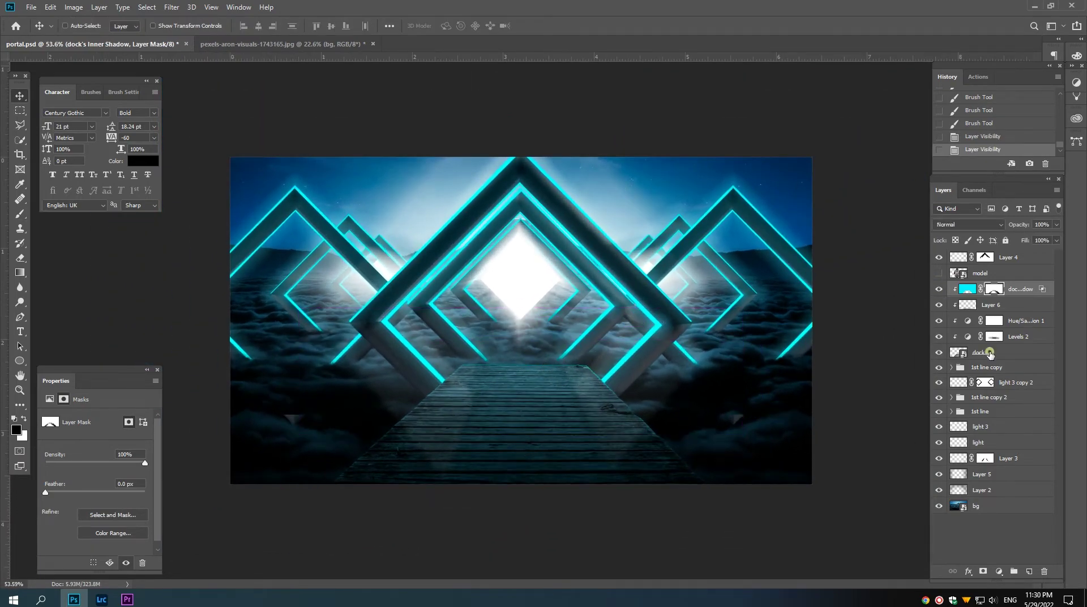
{"action": "left_click", "coordinate": [991, 352]}
{"action": "left_click", "coordinate": [1013, 291], "text": "shift"}
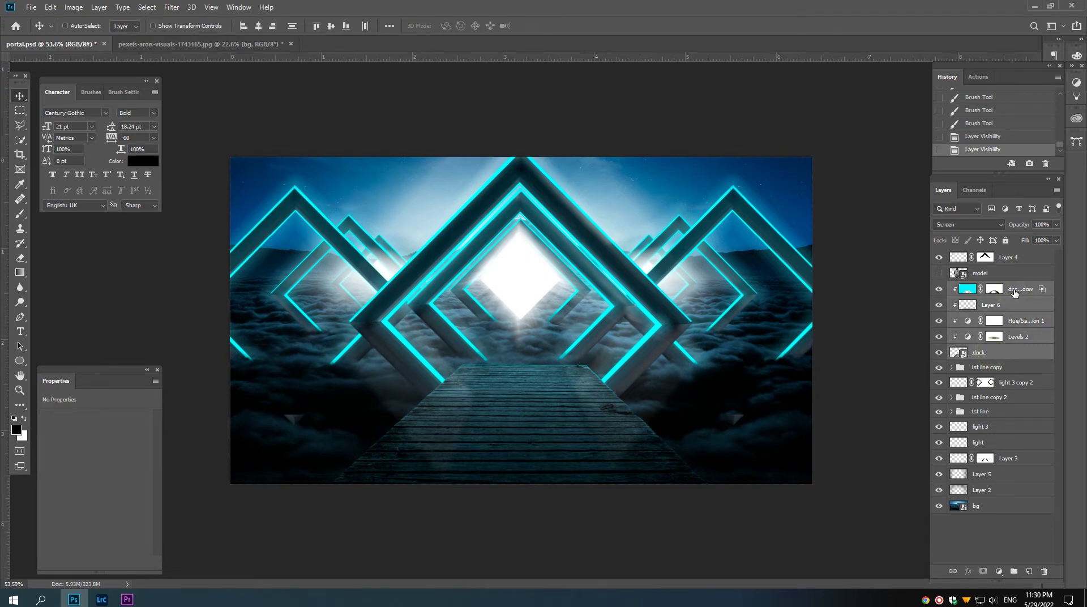
Step: Group the dock layers as 'Dock', nudge the group on the canvas, and show the model layer
{"action": "left_click", "coordinate": [1013, 572]}
{"action": "type", "text": "Doc"}
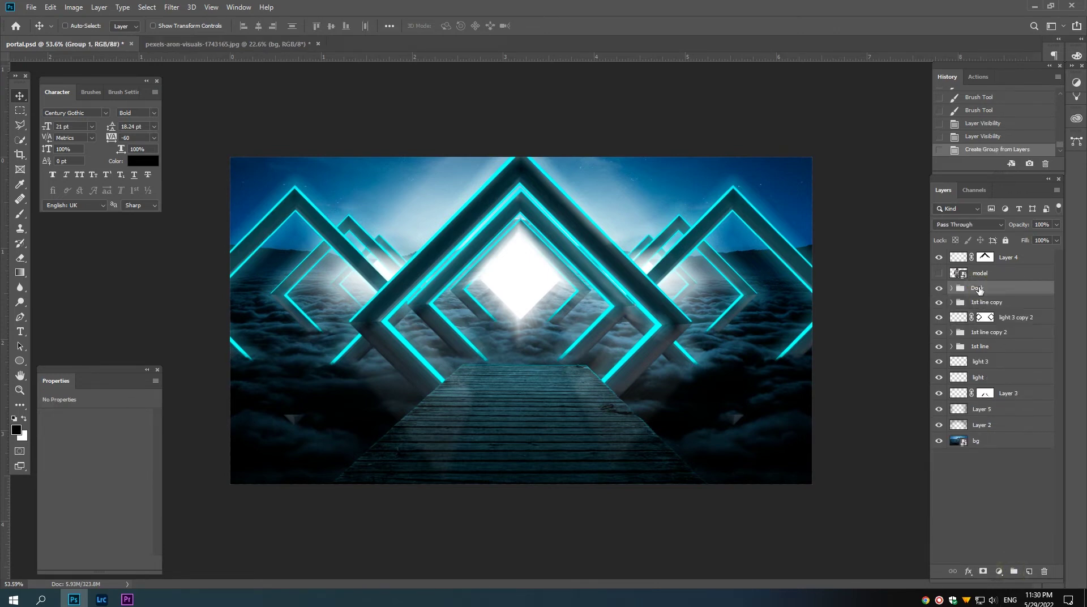
{"action": "key", "text": "Return"}
{"action": "left_click", "coordinate": [938, 290]}
{"action": "left_click", "coordinate": [937, 289]}
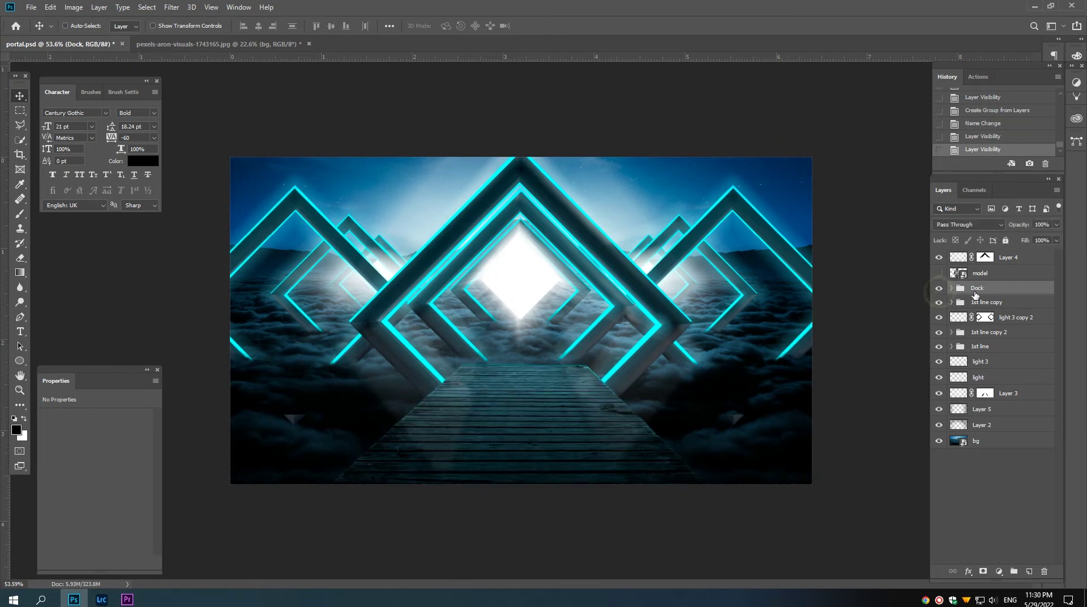
{"action": "left_click_drag", "start_coordinate": [535, 401], "coordinate": [563, 424]}
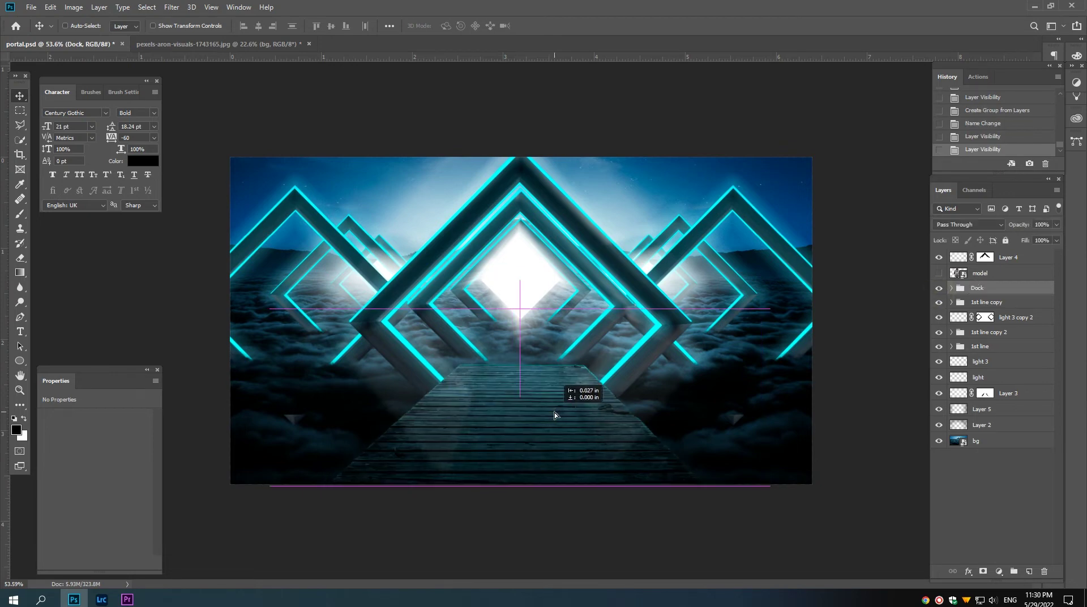
{"action": "left_click", "coordinate": [985, 275]}
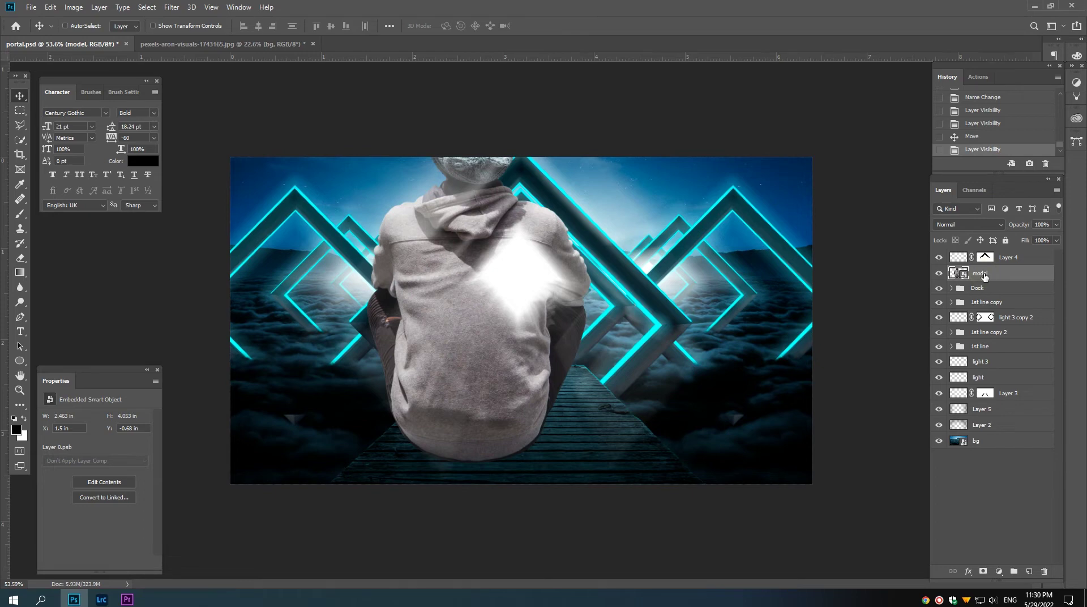
Step: Move Layer 4 below the model, then shrink the figure and place it at the dock's centre
{"action": "left_click_drag", "start_coordinate": [1006, 257], "coordinate": [1001, 282]}
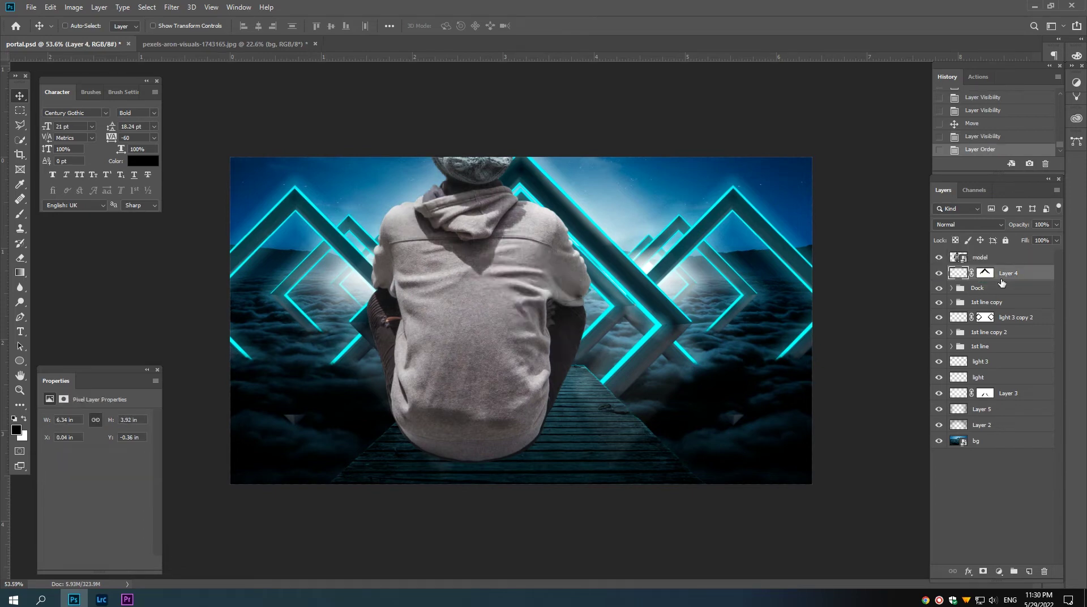
{"action": "left_click", "coordinate": [987, 258]}
{"action": "key", "text": "ctrl+t"}
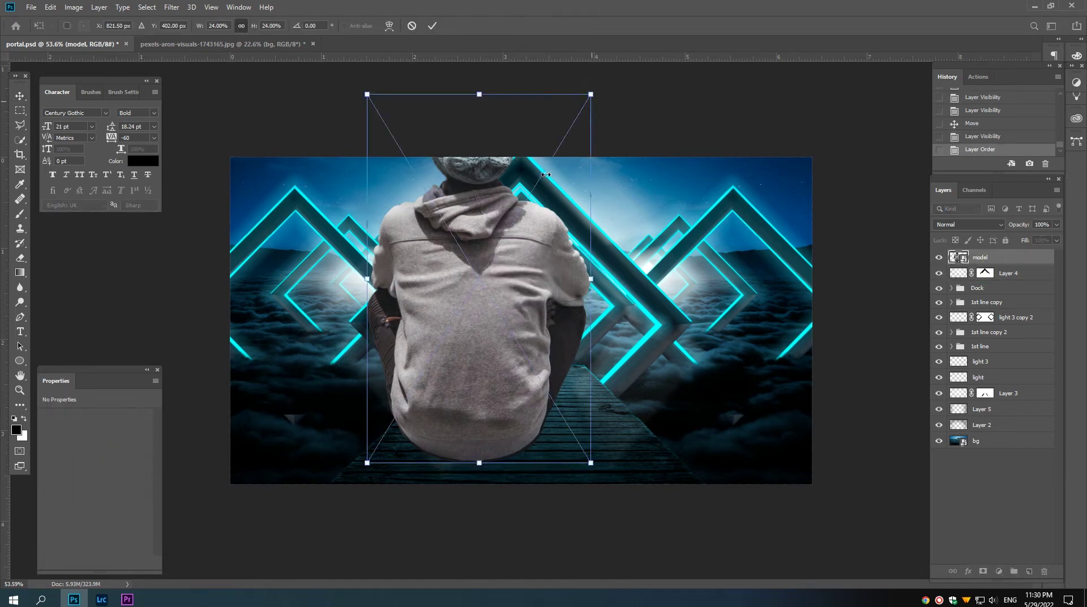
{"action": "left_click_drag", "start_coordinate": [545, 175], "coordinate": [494, 255]}
{"action": "left_click_drag", "start_coordinate": [475, 294], "coordinate": [513, 371]}
{"action": "key", "text": "Return"}
{"action": "key", "text": "Left"}
{"action": "key", "text": "Up"}
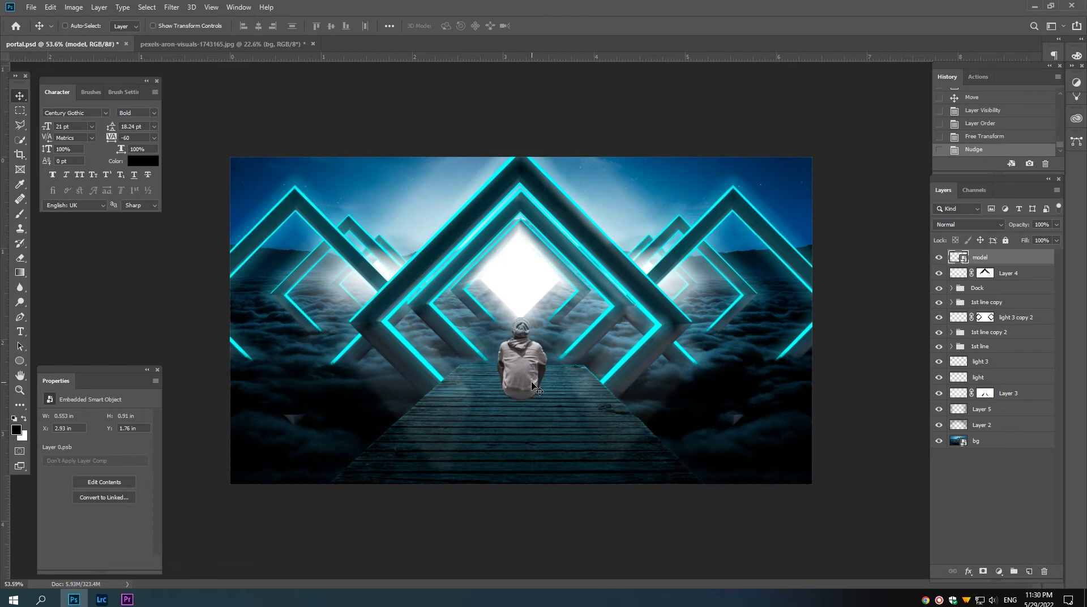
Step: Enlarge the seated figure slightly from its corner and nudge it down into place
{"action": "key", "text": "ctrl+t"}
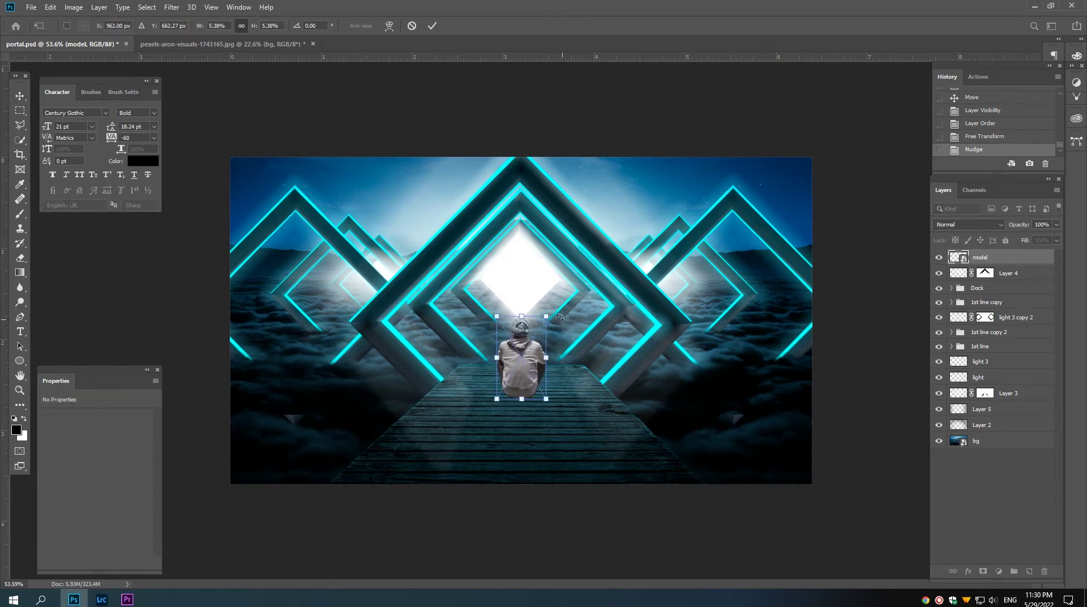
{"action": "left_click_drag", "start_coordinate": [547, 317], "coordinate": [552, 306]}
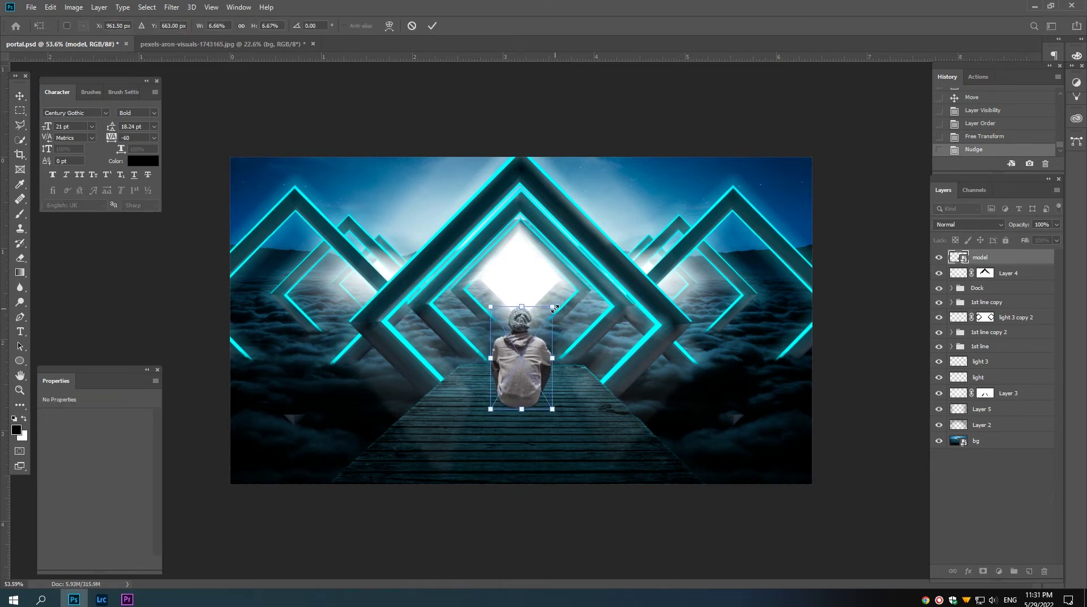
{"action": "key", "text": "Return"}
{"action": "key", "text": "Down"}
{"action": "scroll", "coordinate": [532, 368], "scroll_direction": "up", "scroll_amount": 3}
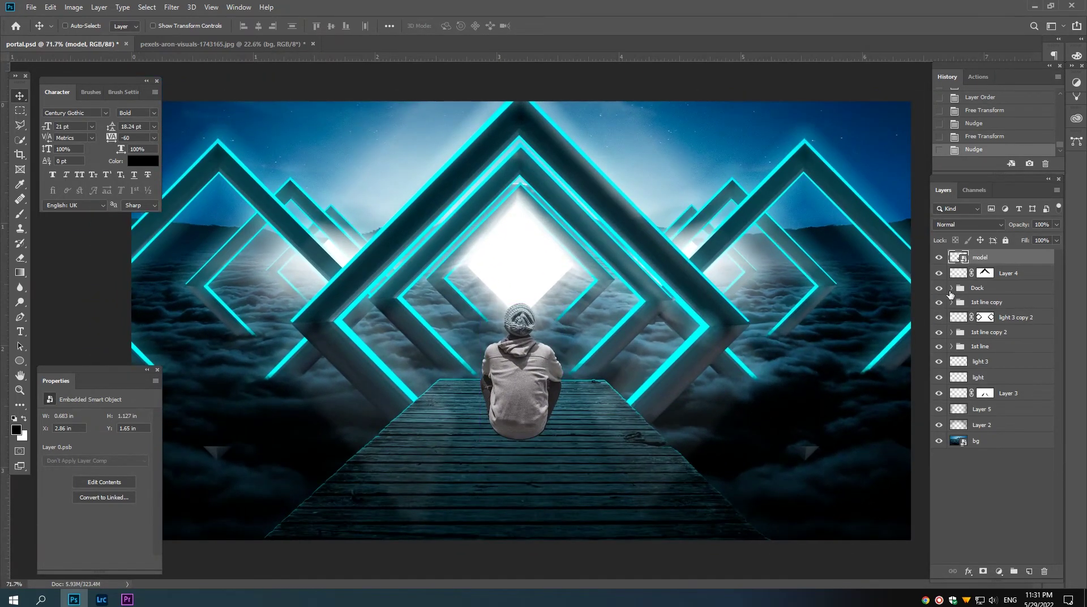
Step: Duplicate the dock's Hue/Saturation 1 and Levels 2, move the copies above the model, and clip them to it
{"action": "left_click", "coordinate": [951, 288]}
{"action": "left_click", "coordinate": [1017, 323]}
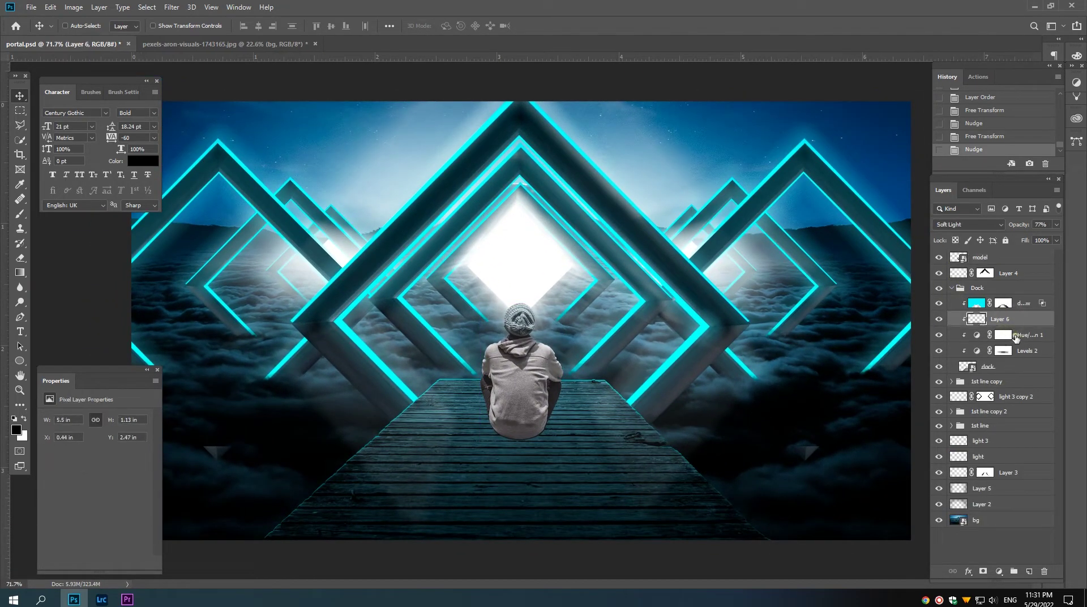
{"action": "left_click", "coordinate": [1015, 336]}
{"action": "left_click", "coordinate": [939, 336]}
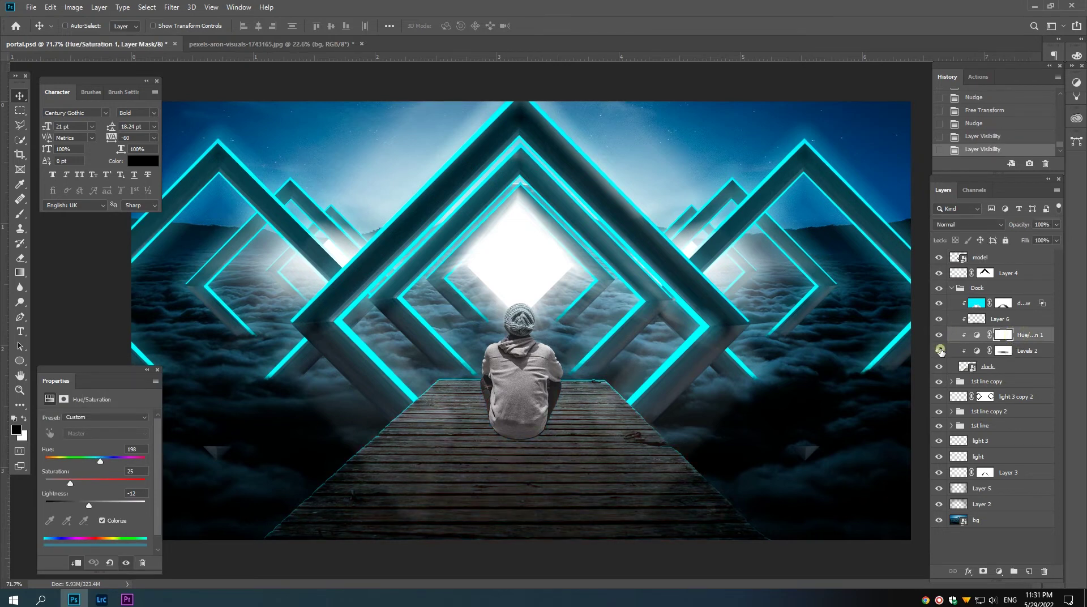
{"action": "left_click", "coordinate": [939, 351]}
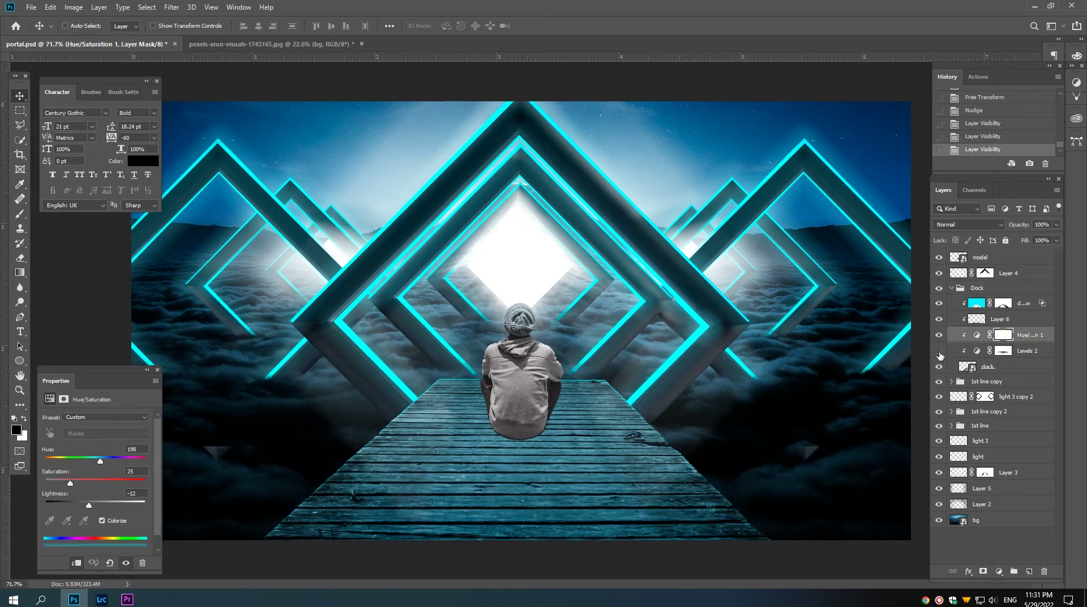
{"action": "left_click", "coordinate": [1023, 351], "text": "shift"}
{"action": "left_click_drag", "start_coordinate": [1023, 351], "coordinate": [1030, 570]}
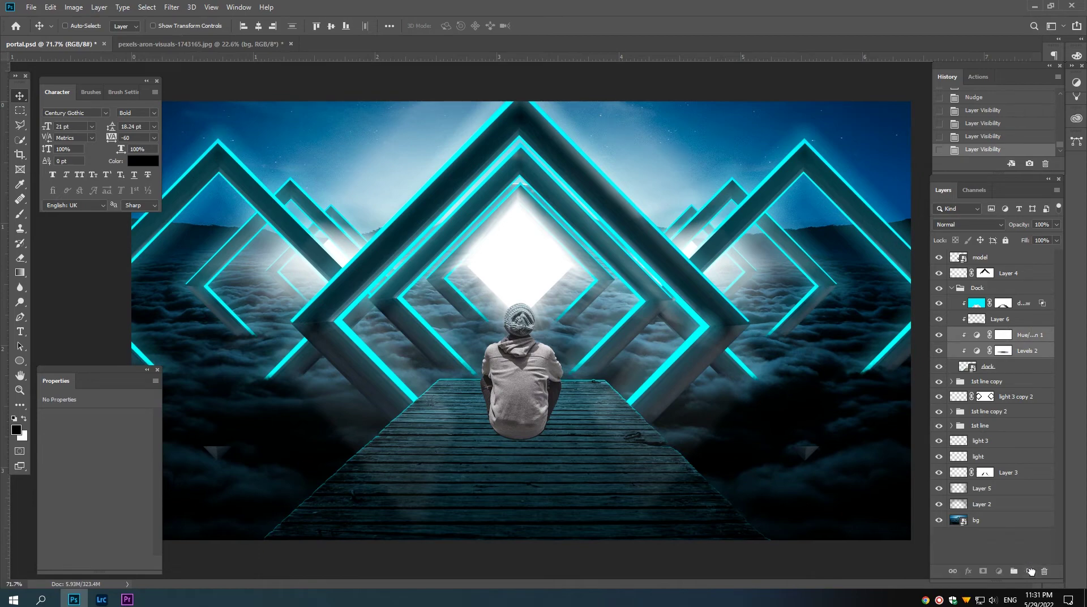
{"action": "left_click_drag", "start_coordinate": [1015, 342], "coordinate": [997, 255]}
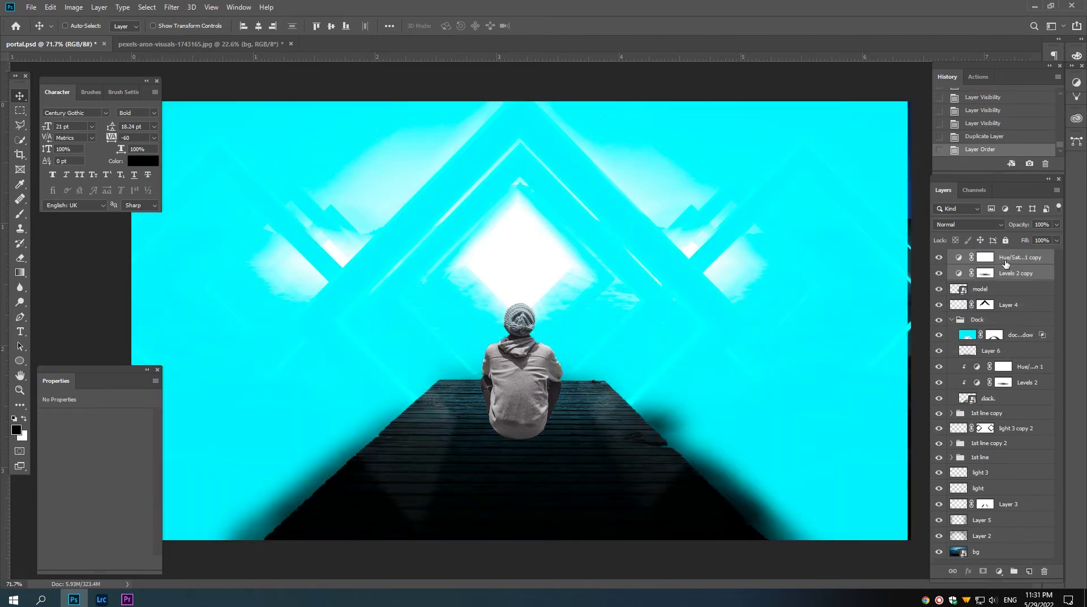
{"action": "right_click", "coordinate": [1005, 264]}
{"action": "left_click", "coordinate": [905, 324]}
Step: Clip Layer 6 to the layer beneath and collapse the Dock group
{"action": "left_click", "coordinate": [991, 290]}
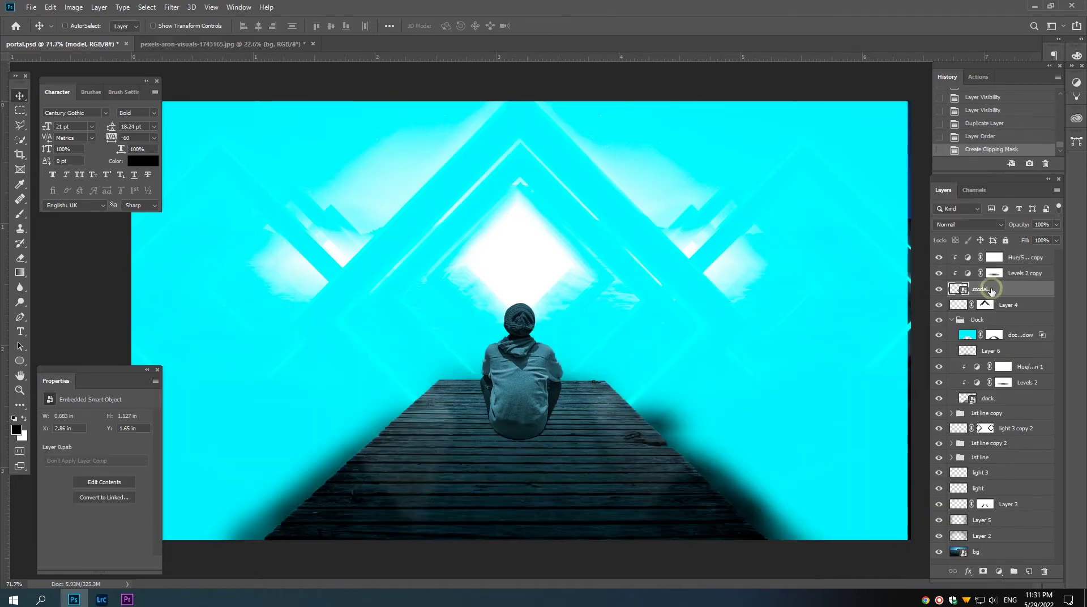
{"action": "right_click", "coordinate": [1011, 345]}
{"action": "left_click", "coordinate": [905, 327]}
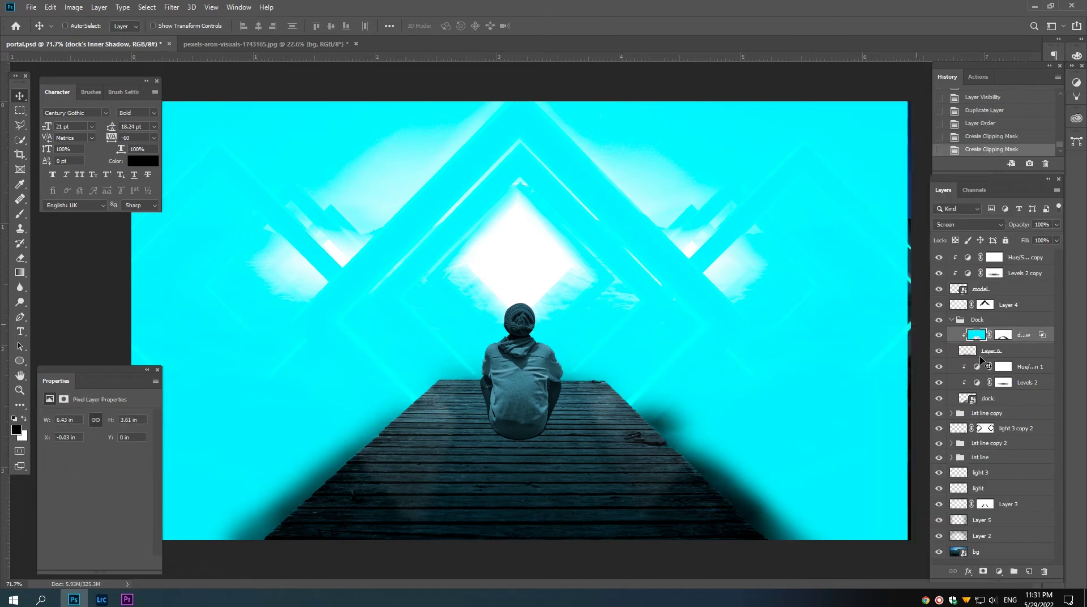
{"action": "right_click", "coordinate": [991, 354]}
{"action": "left_click", "coordinate": [891, 327]}
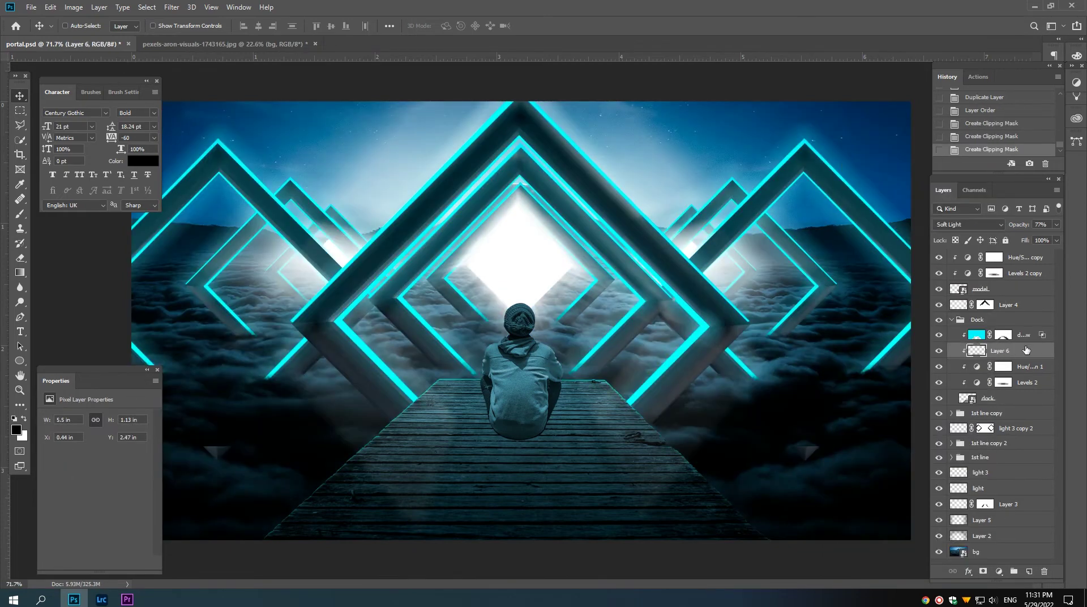
{"action": "left_click", "coordinate": [951, 320]}
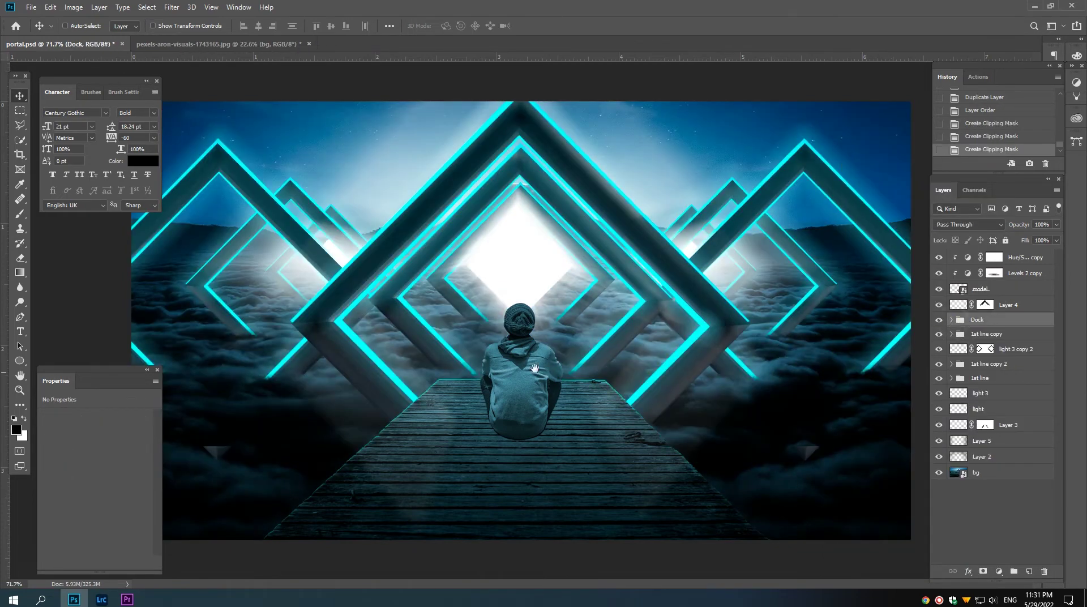
{"action": "scroll", "coordinate": [535, 369], "scroll_direction": "up", "scroll_amount": 2}
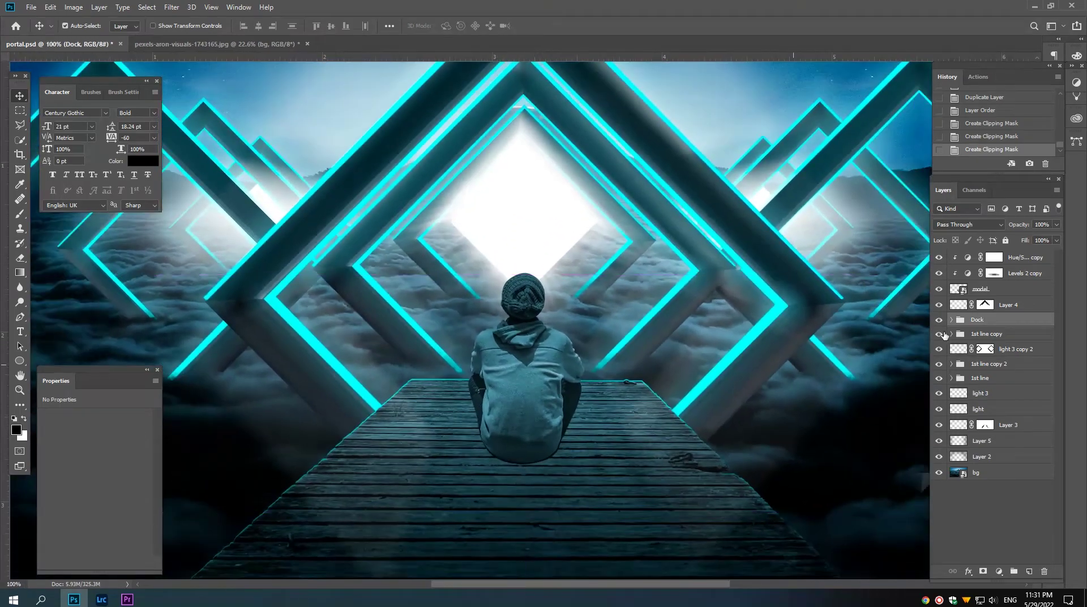
Step: Set the figure's Levels 2 copy to input levels 22, 0.91, 255 and output levels 0/82
{"action": "left_click", "coordinate": [994, 273]}
{"action": "left_click", "coordinate": [938, 273]}
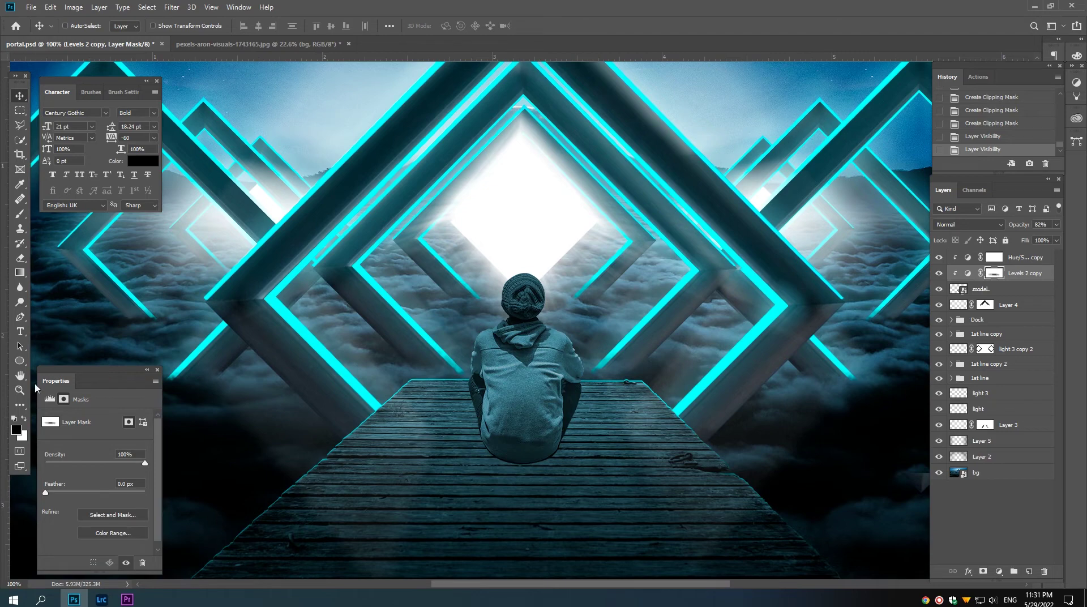
{"action": "left_click", "coordinate": [23, 417]}
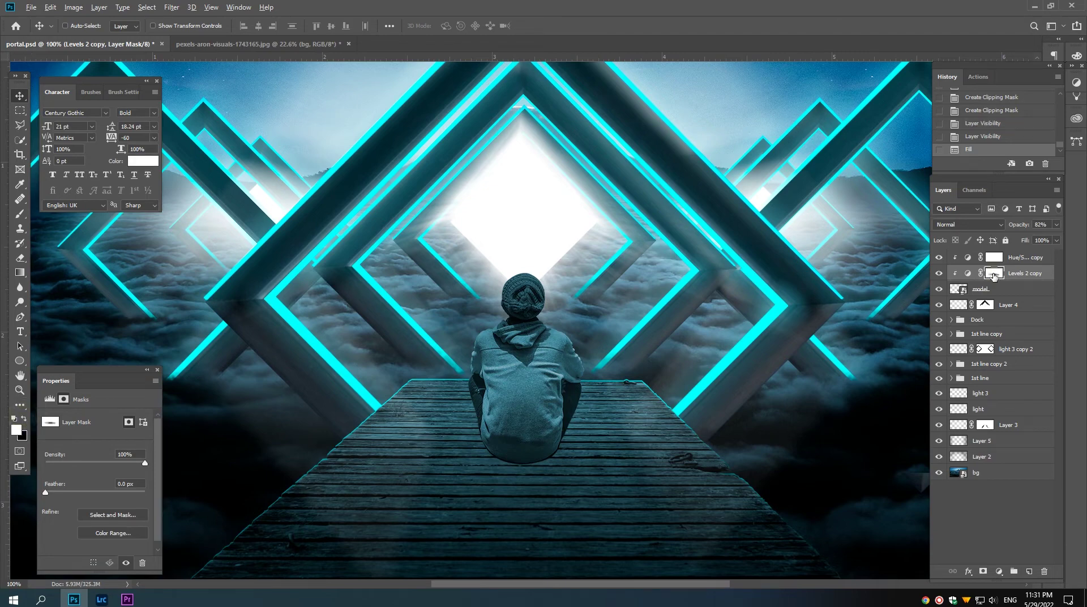
{"action": "left_click_drag", "start_coordinate": [470, 339], "coordinate": [498, 340]}
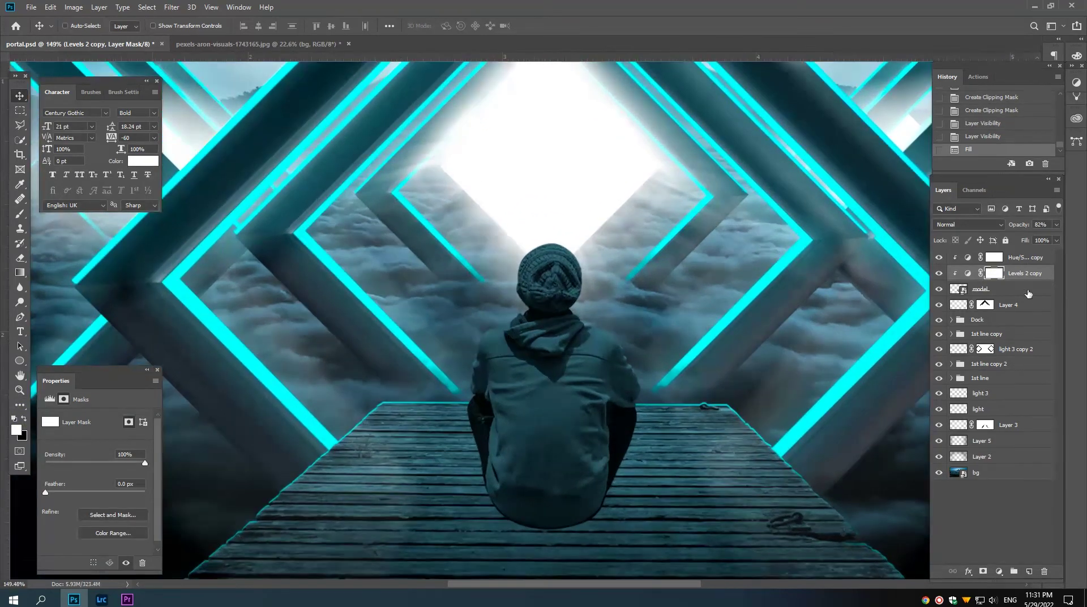
{"action": "left_click", "coordinate": [968, 272]}
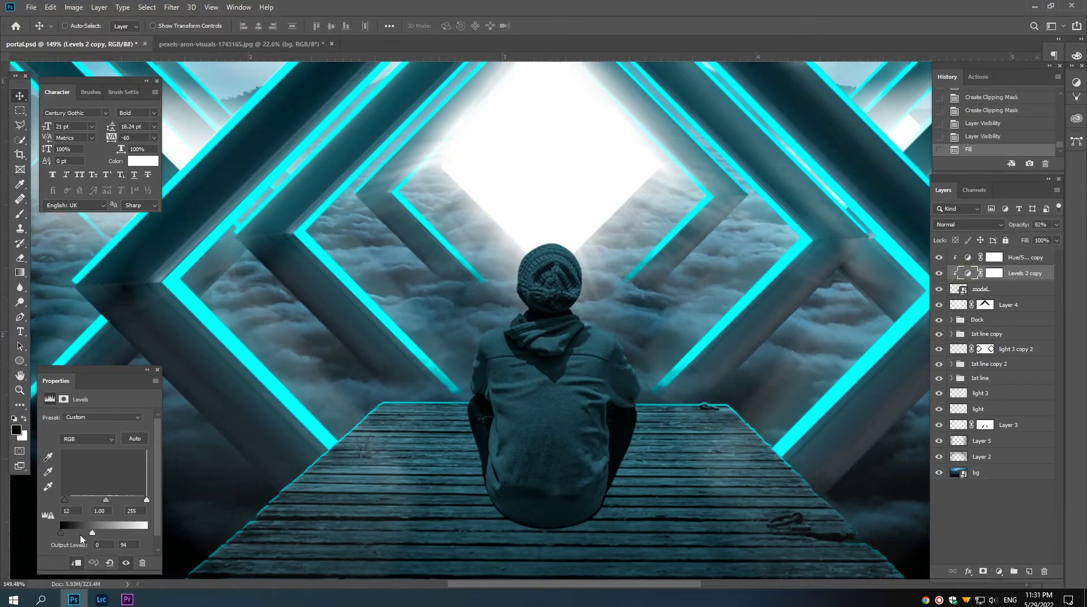
{"action": "left_click", "coordinate": [67, 499]}
{"action": "mouse_move", "coordinate": [107, 499]}
{"action": "left_mouse_down"}
{"action": "mouse_move", "coordinate": [116, 501]}
{"action": "mouse_move", "coordinate": [85, 530]}
{"action": "left_mouse_up"}
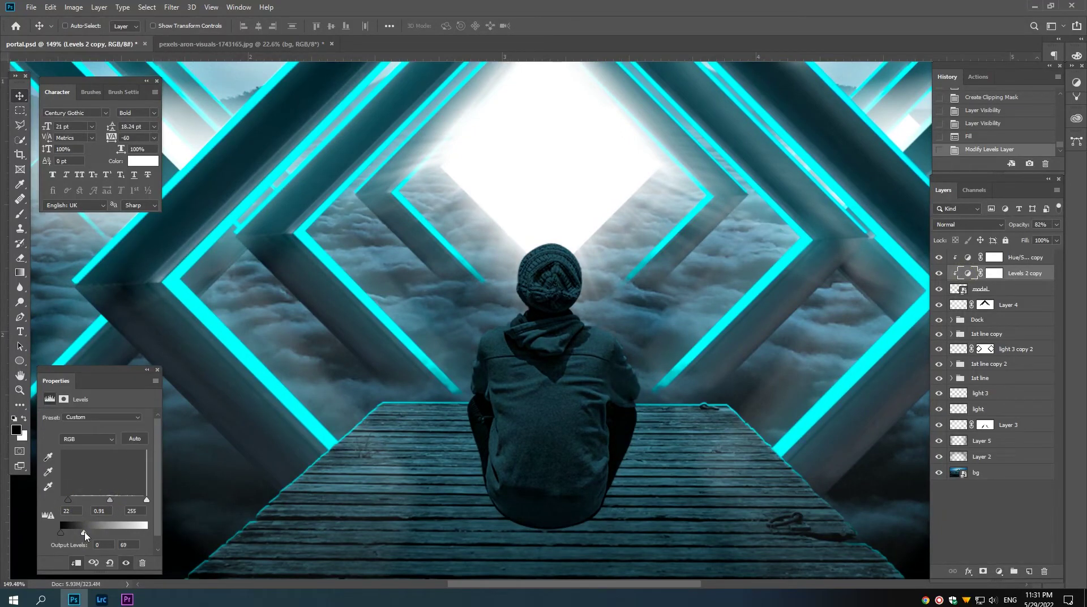
{"action": "left_click", "coordinate": [994, 272]}
Step: Set up a white Soft Elliptical 175 brush at 15 px on the Levels 2 copy mask
{"action": "left_click", "coordinate": [20, 214]}
{"action": "left_click", "coordinate": [23, 419]}
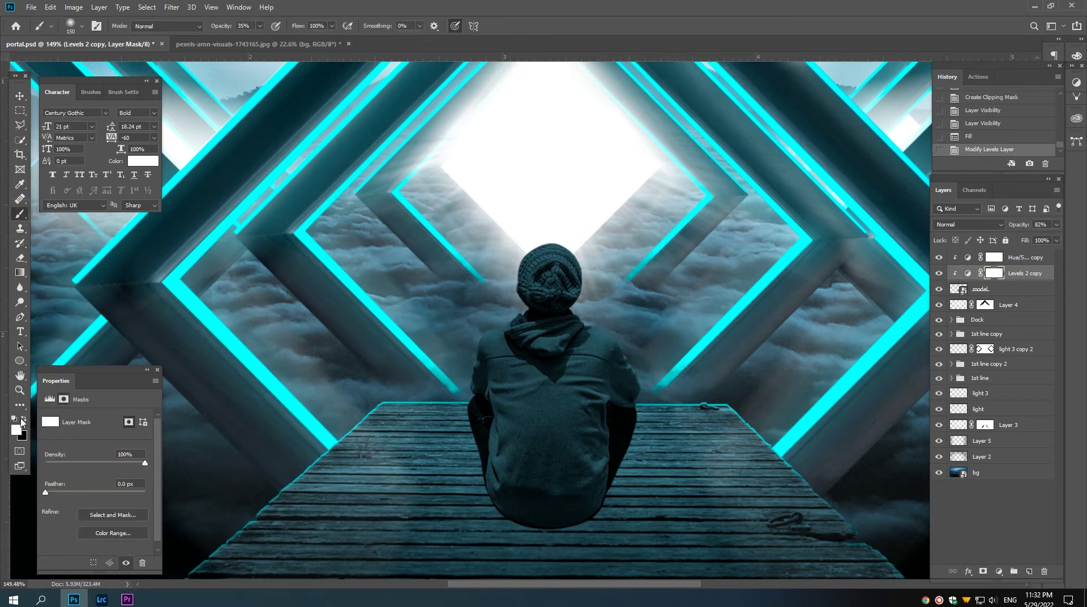
{"action": "right_click", "coordinate": [403, 374]}
{"action": "scroll", "coordinate": [465, 498], "scroll_direction": "up", "scroll_amount": 3}
{"action": "scroll", "coordinate": [466, 514], "scroll_direction": "up", "scroll_amount": 1}
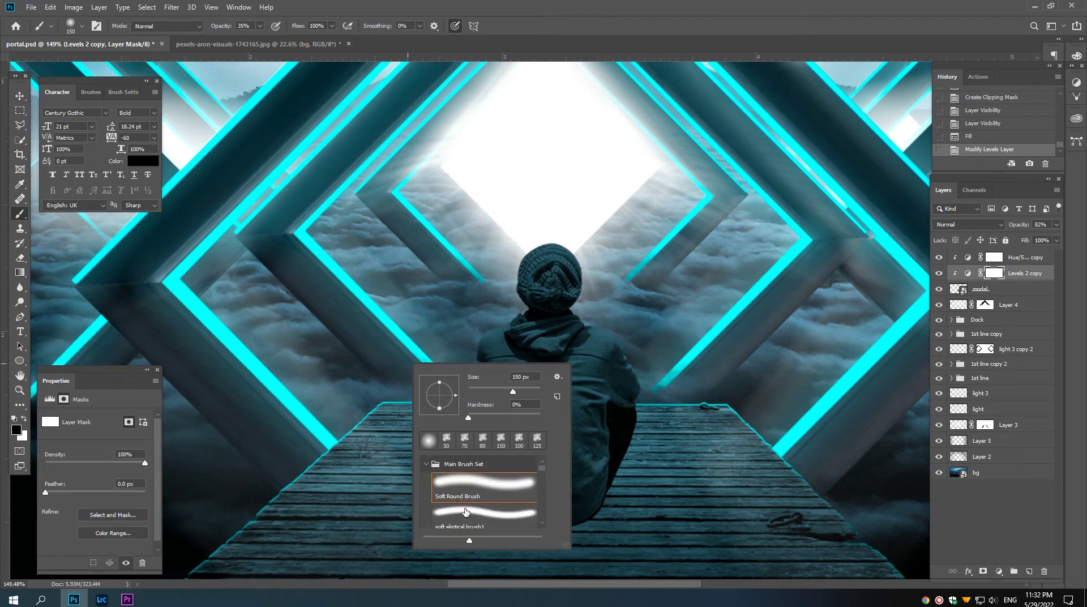
{"action": "scroll", "coordinate": [468, 510], "scroll_direction": "up", "scroll_amount": 1}
{"action": "scroll", "coordinate": [472, 507], "scroll_direction": "up", "scroll_amount": 1}
{"action": "scroll", "coordinate": [478, 504], "scroll_direction": "up", "scroll_amount": 1}
{"action": "left_click", "coordinate": [480, 503]}
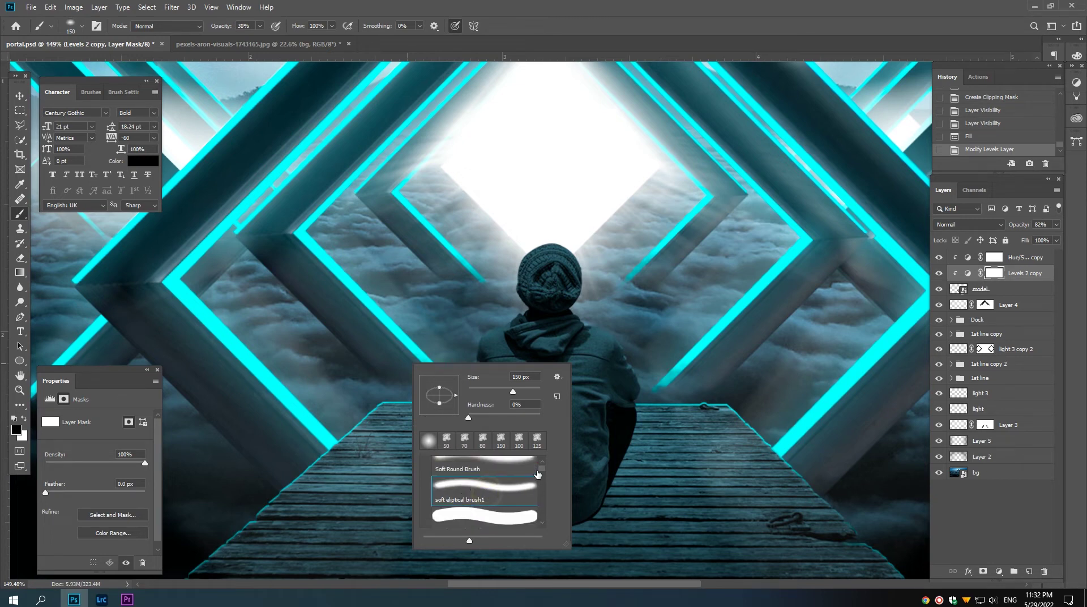
{"action": "left_click_drag", "start_coordinate": [541, 468], "coordinate": [542, 517]}
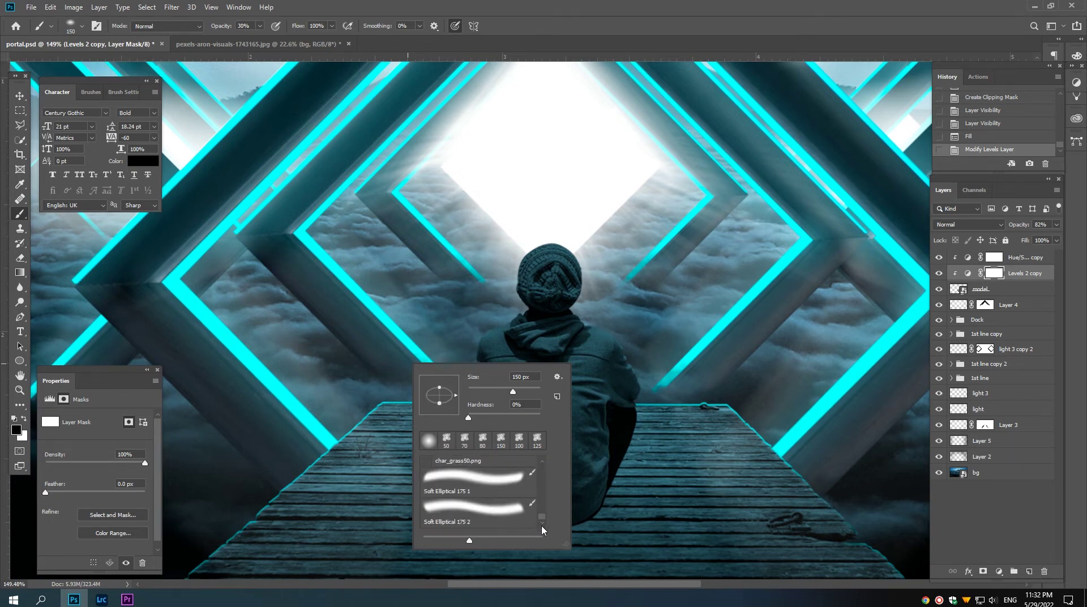
{"action": "left_click", "coordinate": [474, 484]}
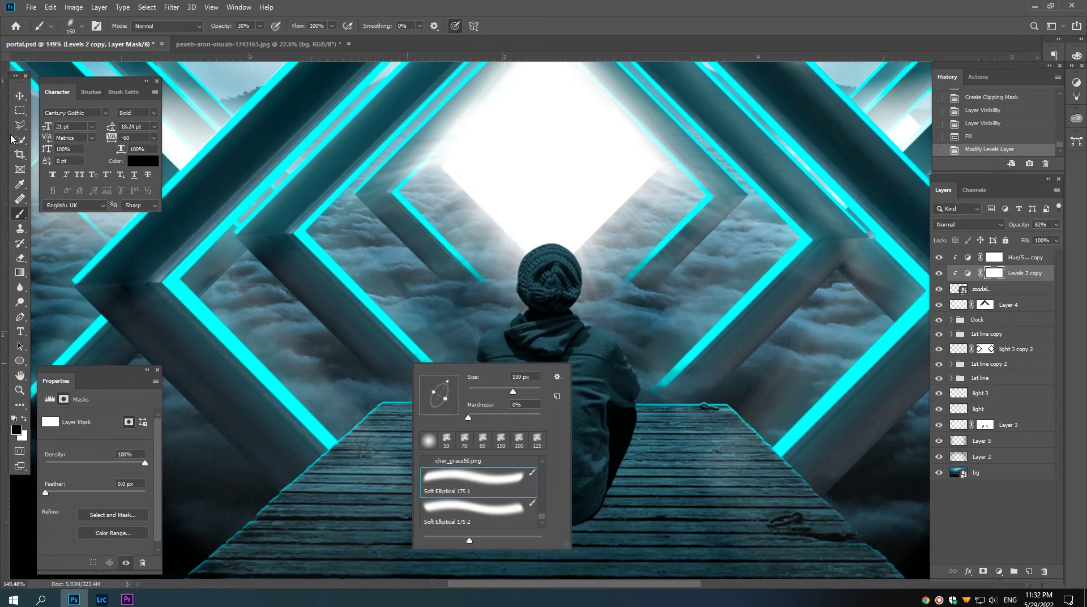
{"action": "left_click", "coordinate": [967, 273]}
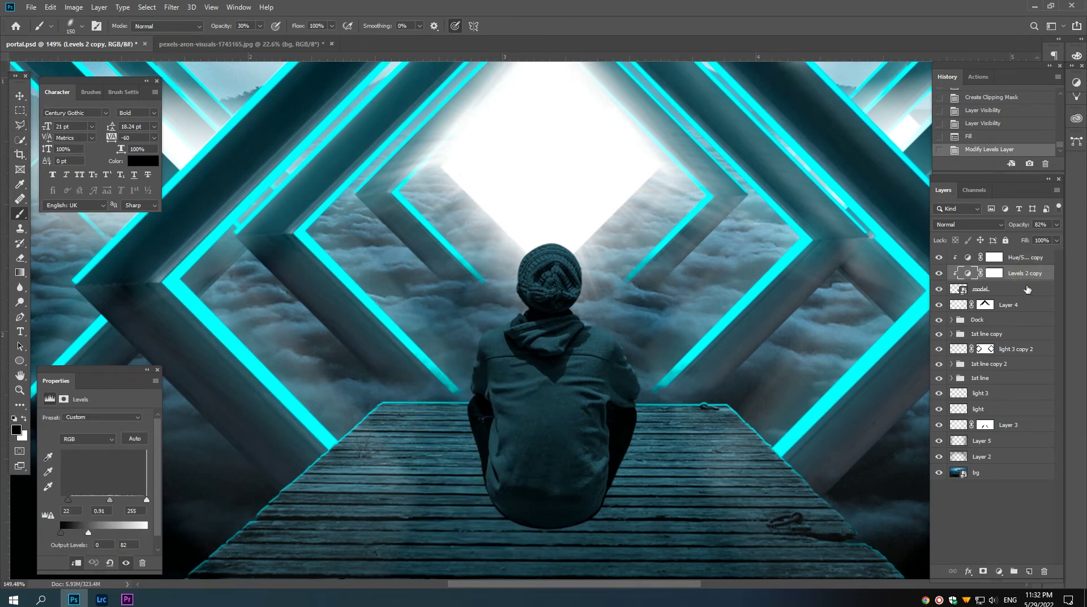
{"action": "left_click", "coordinate": [985, 274]}
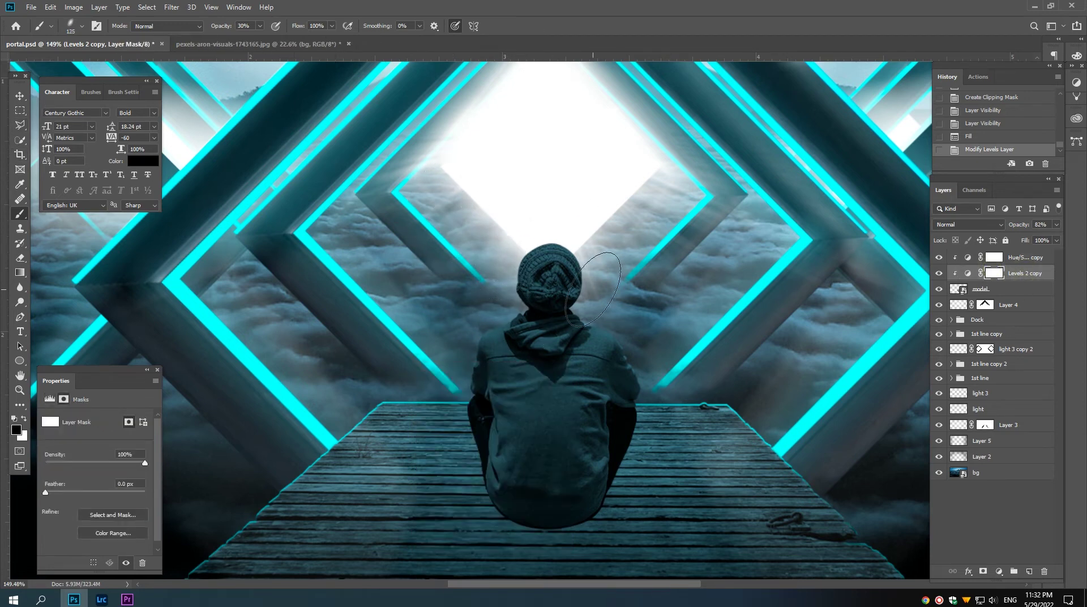
{"action": "key", "text": "bracketleft"}
{"action": "key", "text": "bracketleft"}
{"action": "key", "text": "bracketleft"}
Step: Paint and refine mask strokes around the figure's head and hood edge
{"action": "mouse_move", "coordinate": [549, 243]}
{"action": "left_mouse_down"}
{"action": "mouse_move", "coordinate": [529, 253]}
{"action": "mouse_move", "coordinate": [519, 282]}
{"action": "left_mouse_up"}
{"action": "key", "text": "ctrl+z"}
{"action": "scroll", "coordinate": [535, 257], "scroll_direction": "up", "scroll_amount": 3}
{"action": "left_click_drag", "start_coordinate": [560, 249], "coordinate": [513, 275]}
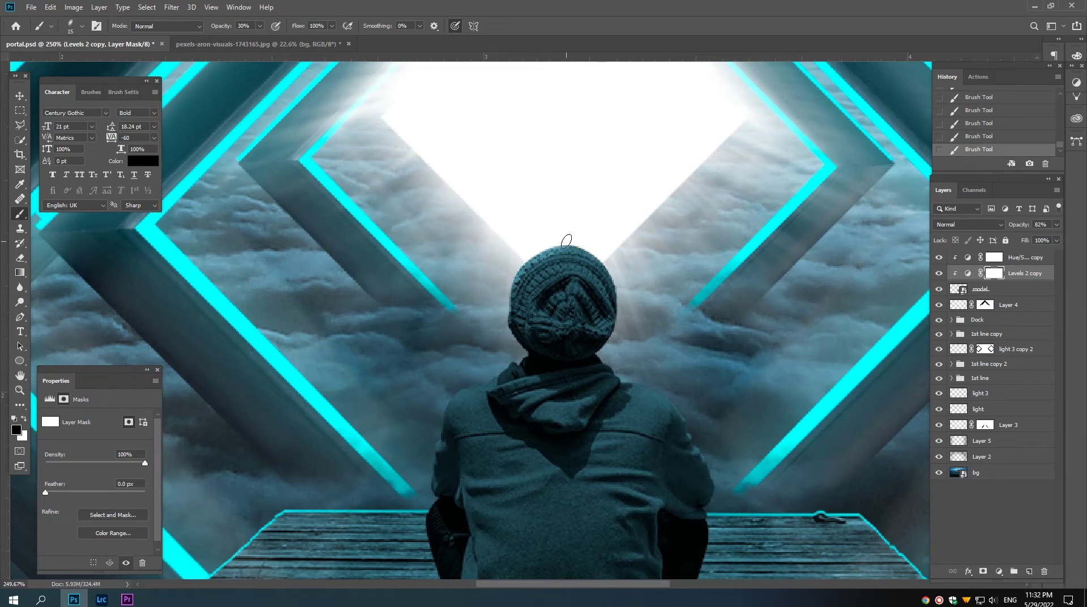
{"action": "key", "text": "ctrl+z"}
{"action": "mouse_move", "coordinate": [618, 368]}
{"action": "left_mouse_down"}
{"action": "mouse_move", "coordinate": [611, 362]}
{"action": "mouse_move", "coordinate": [679, 399]}
{"action": "left_mouse_up"}
{"action": "key", "text": "ctrl+z"}
{"action": "key", "text": "ctrl+z"}
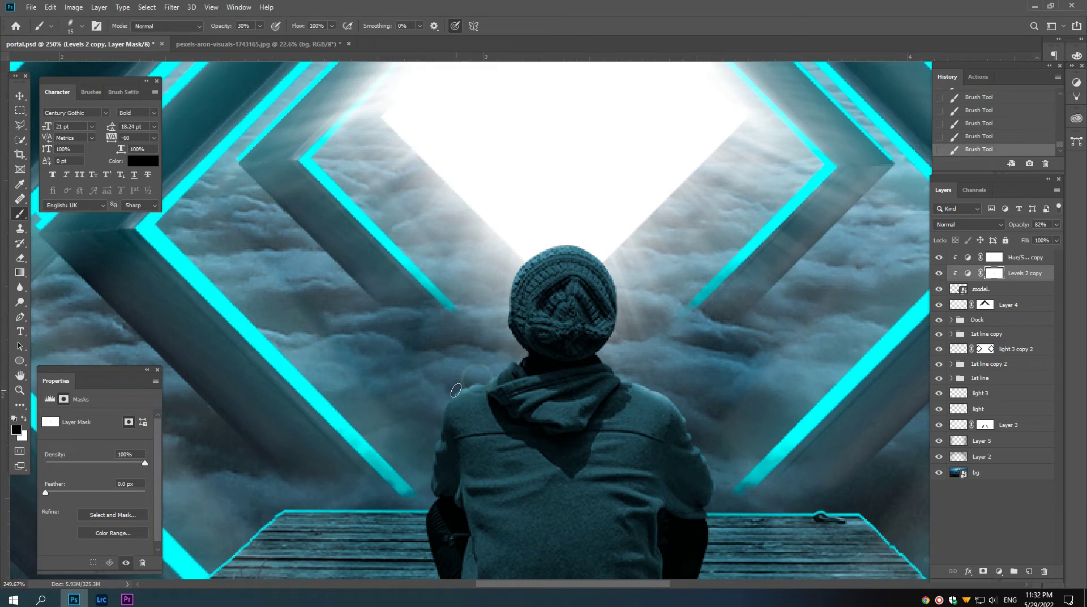
{"action": "scroll", "coordinate": [424, 498], "scroll_direction": "down", "scroll_amount": 1}
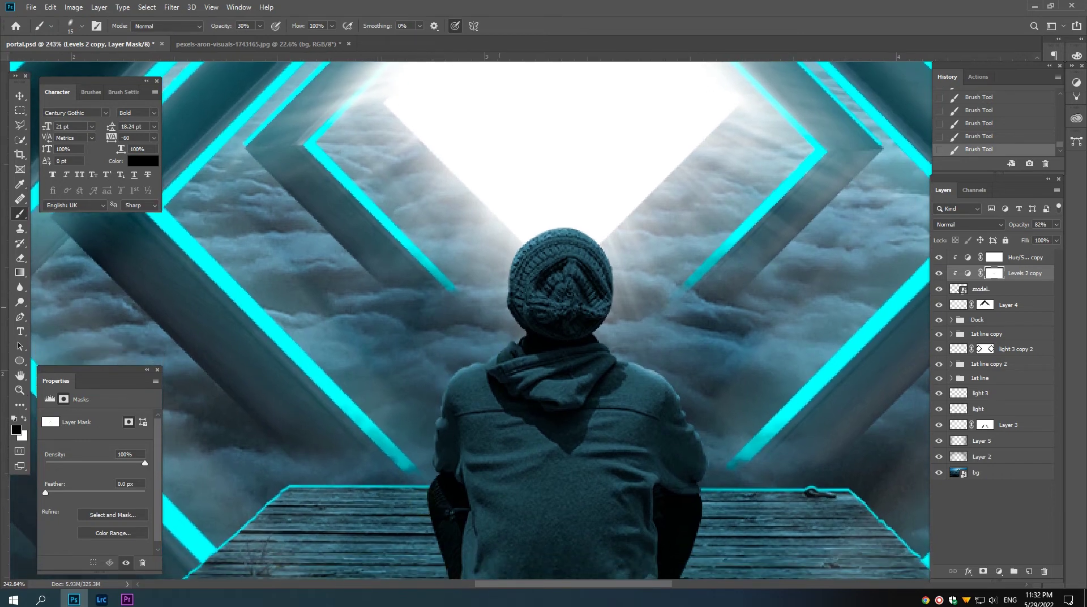
{"action": "key", "text": "ctrl+z"}
{"action": "scroll", "coordinate": [501, 312], "scroll_direction": "up", "scroll_amount": 1}
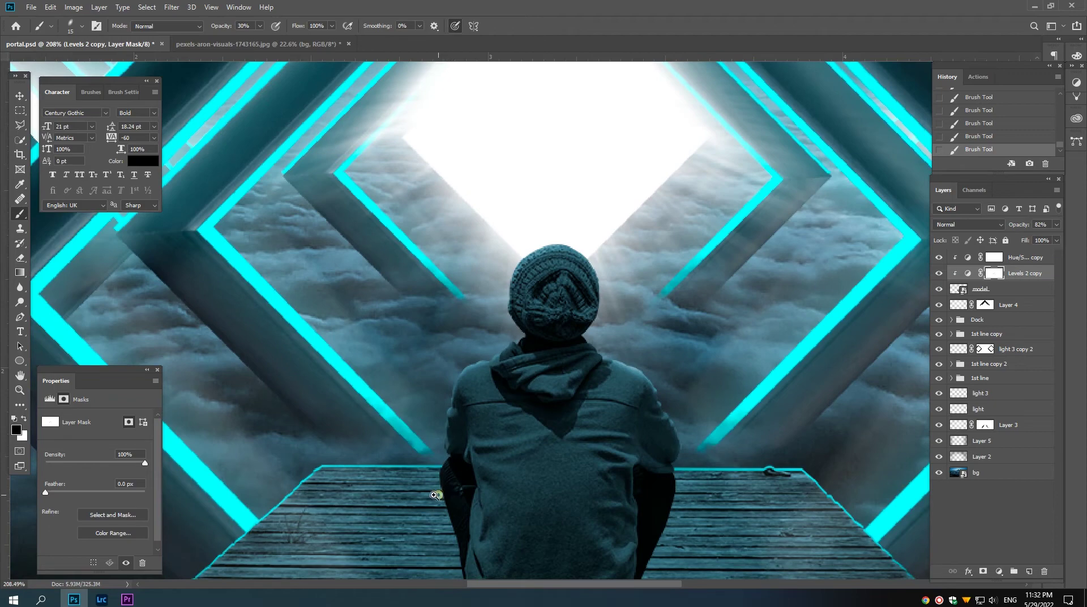
{"action": "scroll", "coordinate": [446, 449], "scroll_direction": "up", "scroll_amount": 1}
{"action": "left_click", "coordinate": [445, 449]}
{"action": "scroll", "coordinate": [445, 449], "scroll_direction": "down", "scroll_amount": 3}
{"action": "scroll", "coordinate": [445, 449], "scroll_direction": "down", "scroll_amount": 3}
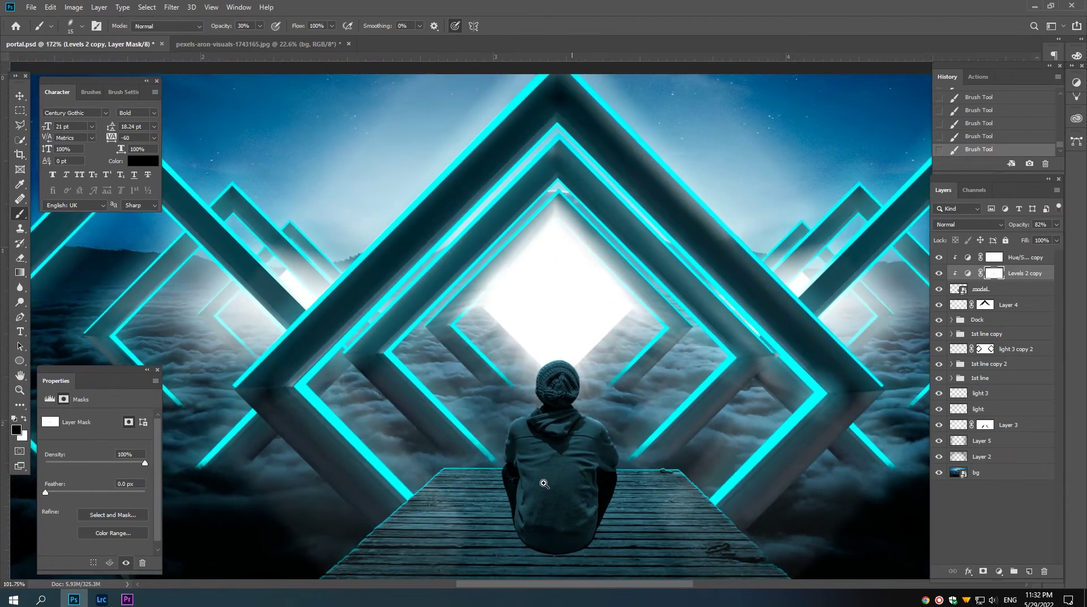
Step: Toggle the Levels 2 copy mask off and on to compare, leaving it enabled
{"action": "left_click", "coordinate": [996, 274], "text": "shift"}
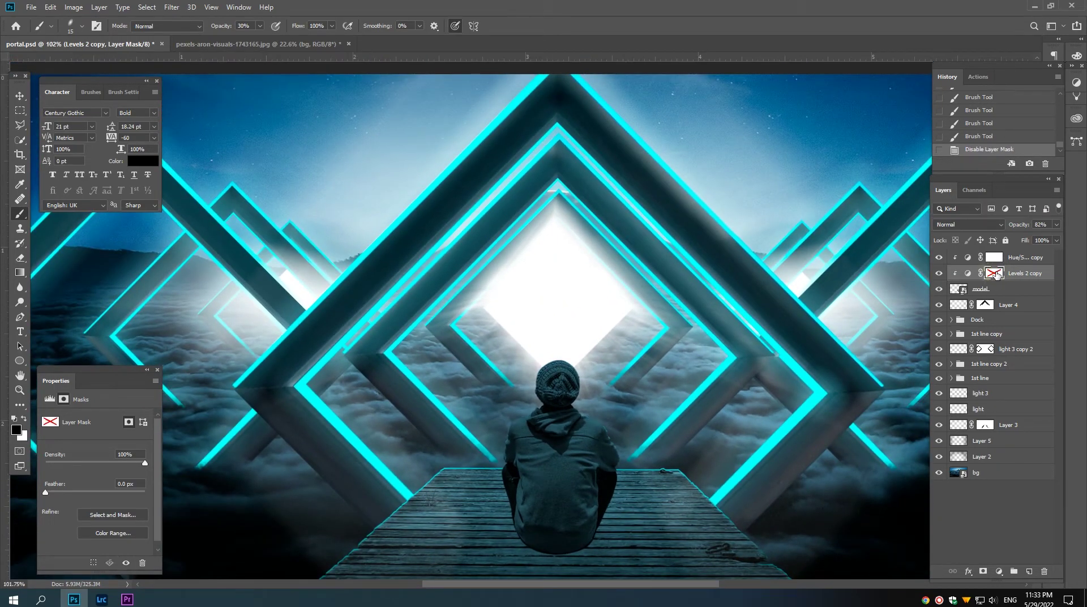
{"action": "scroll", "coordinate": [555, 543], "scroll_direction": "up", "scroll_amount": 2}
{"action": "scroll", "coordinate": [593, 440], "scroll_direction": "down", "scroll_amount": 1}
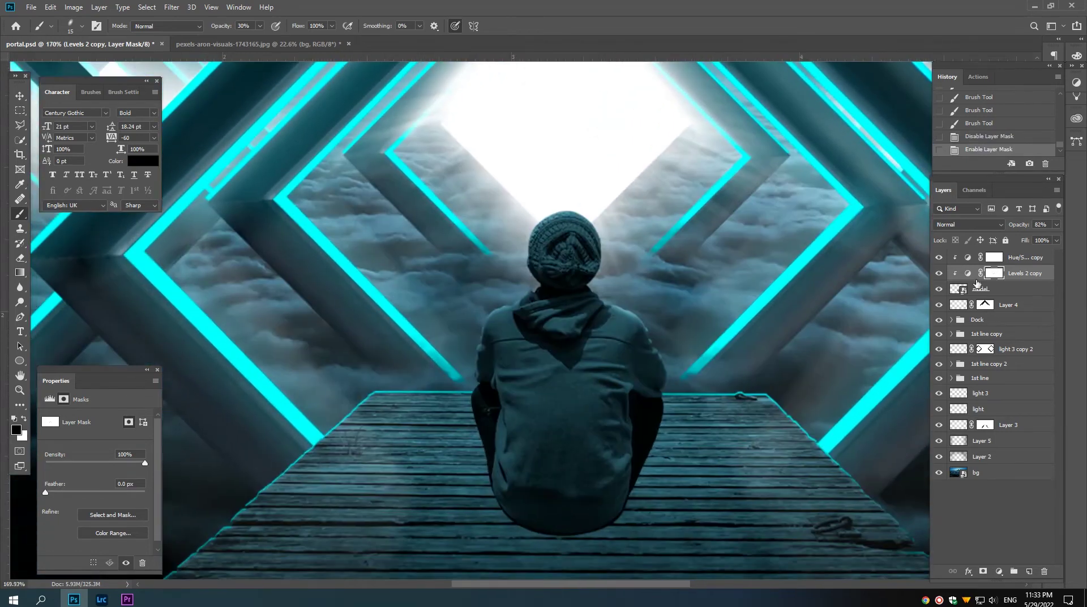
{"action": "left_click", "coordinate": [994, 273], "text": "shift"}
{"action": "scroll", "coordinate": [893, 304], "scroll_direction": "down", "scroll_amount": 1}
{"action": "left_click", "coordinate": [996, 290]}
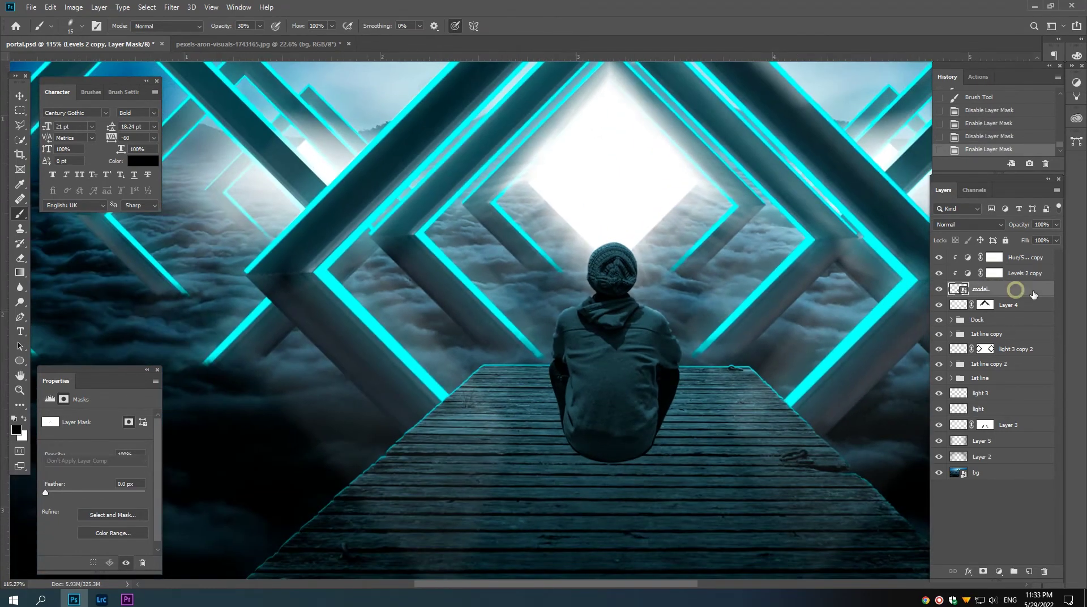
Step: Give the model layer a Screen cyan Inner Shadow with distance 2 and choke 14
{"action": "double_click", "coordinate": [1030, 290]}
{"action": "left_click", "coordinate": [674, 272]}
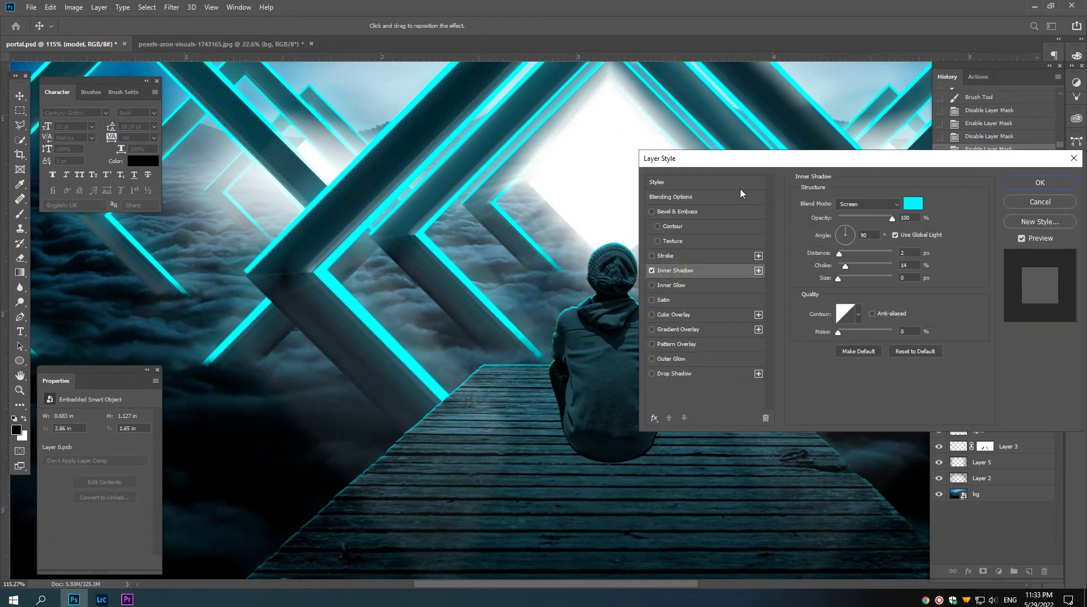
{"action": "left_click_drag", "start_coordinate": [744, 160], "coordinate": [848, 182]}
{"action": "left_click_drag", "start_coordinate": [1007, 188], "coordinate": [901, 192]}
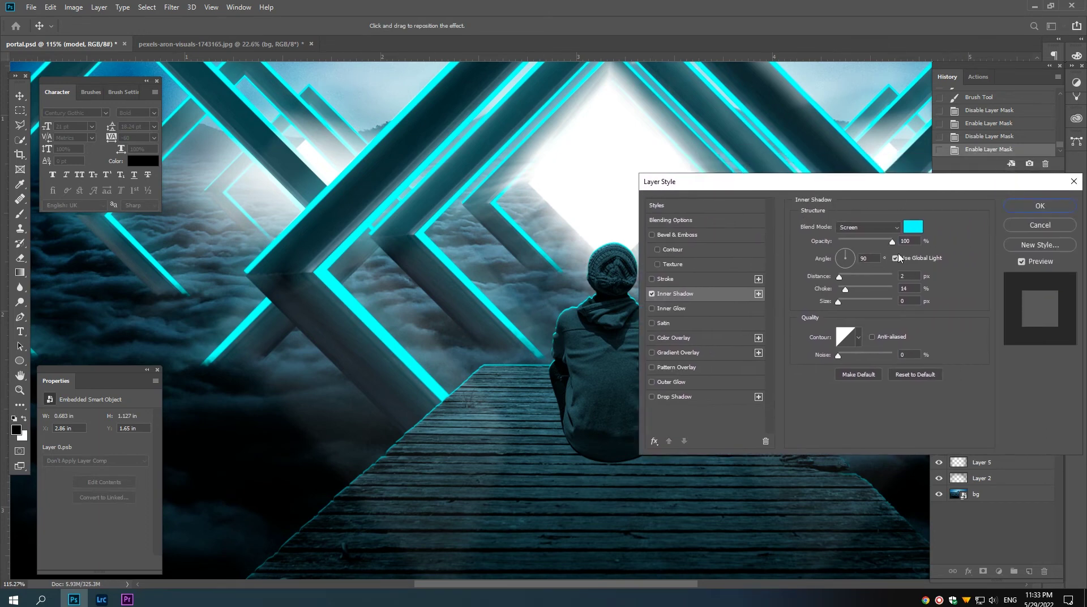
{"action": "left_click", "coordinate": [1053, 209]}
Step: Convert the inner shadow into its own layer, move it to the top, and add a mask
{"action": "right_click", "coordinate": [1042, 290]}
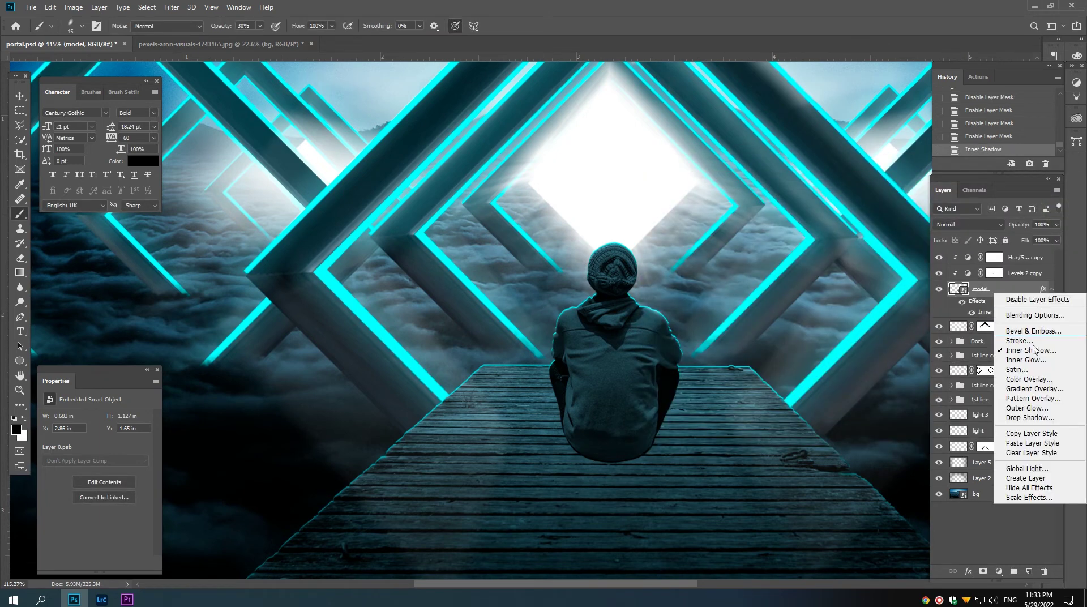
{"action": "left_click", "coordinate": [1025, 478]}
{"action": "left_click", "coordinate": [502, 220]}
{"action": "left_click_drag", "start_coordinate": [989, 289], "coordinate": [995, 258]}
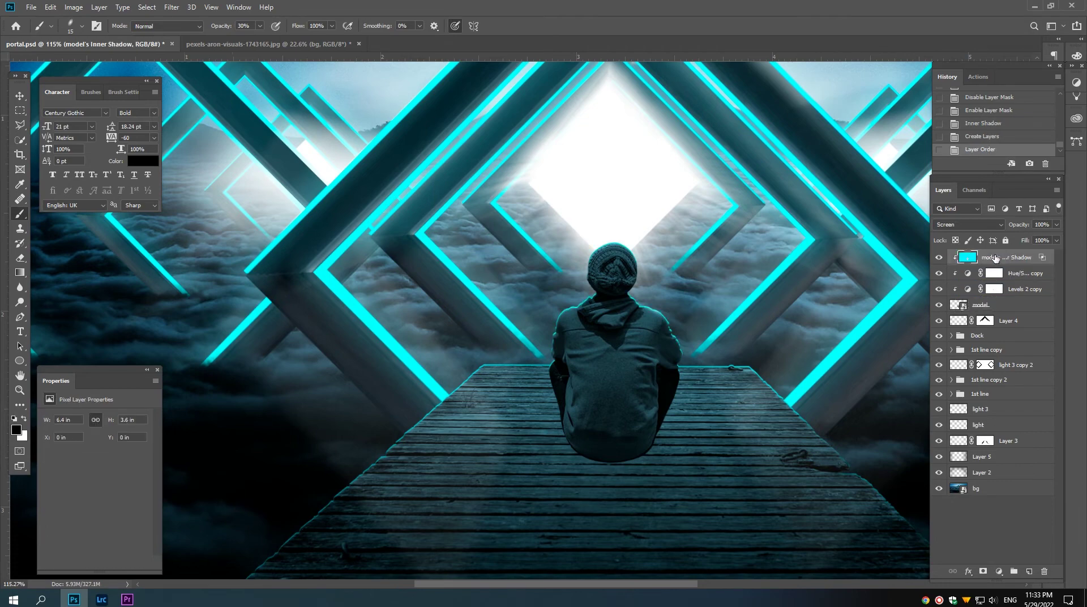
{"action": "left_click", "coordinate": [983, 571]}
{"action": "scroll", "coordinate": [593, 381], "scroll_direction": "up", "scroll_amount": 3}
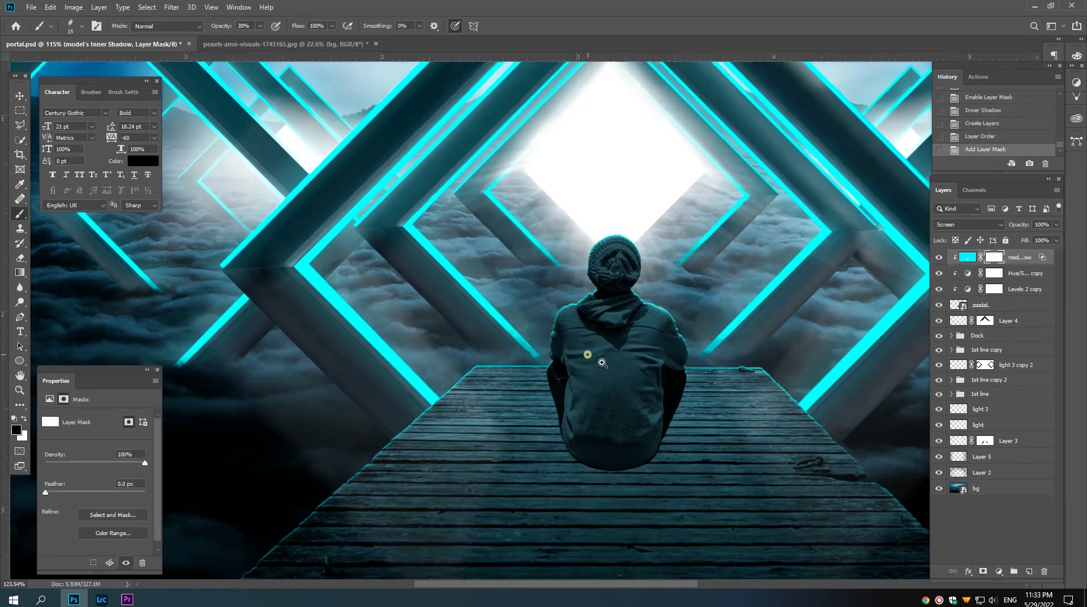
{"action": "scroll", "coordinate": [593, 381], "scroll_direction": "up", "scroll_amount": 1}
{"action": "scroll", "coordinate": [579, 339], "scroll_direction": "up", "scroll_amount": 1}
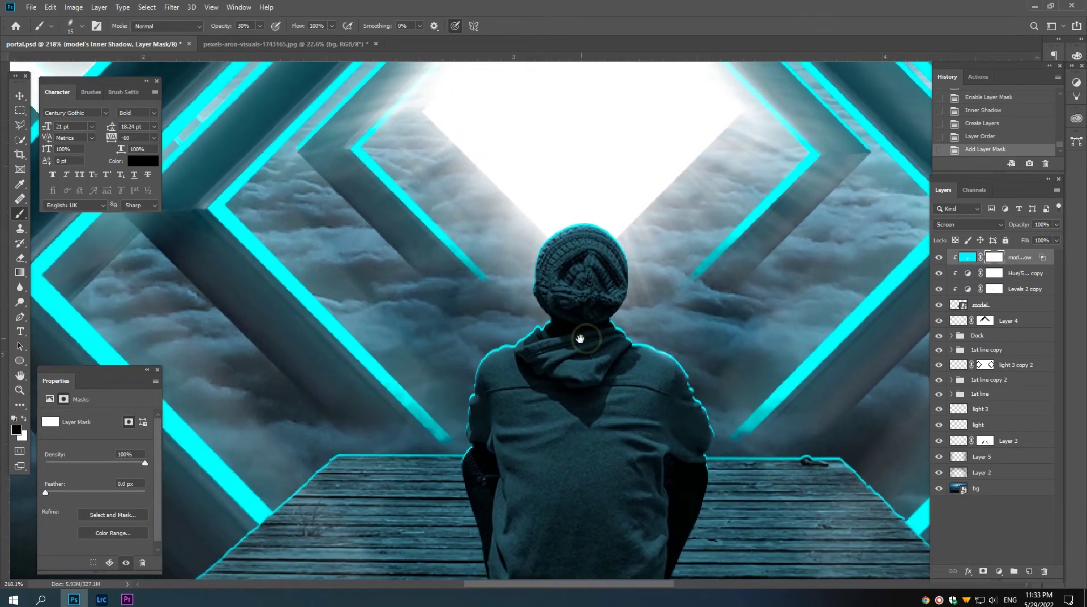
Step: Unlink the mask, nudge the inner shadow glow down slightly, relink it, and add a new layer
{"action": "left_click", "coordinate": [968, 258]}
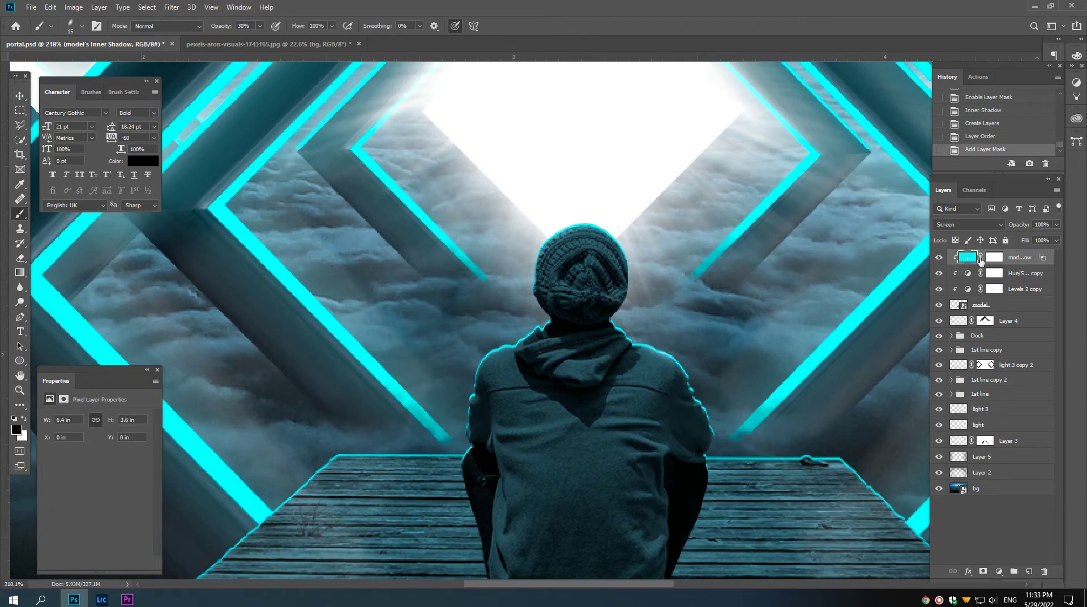
{"action": "left_click", "coordinate": [980, 259]}
{"action": "key", "text": "v"}
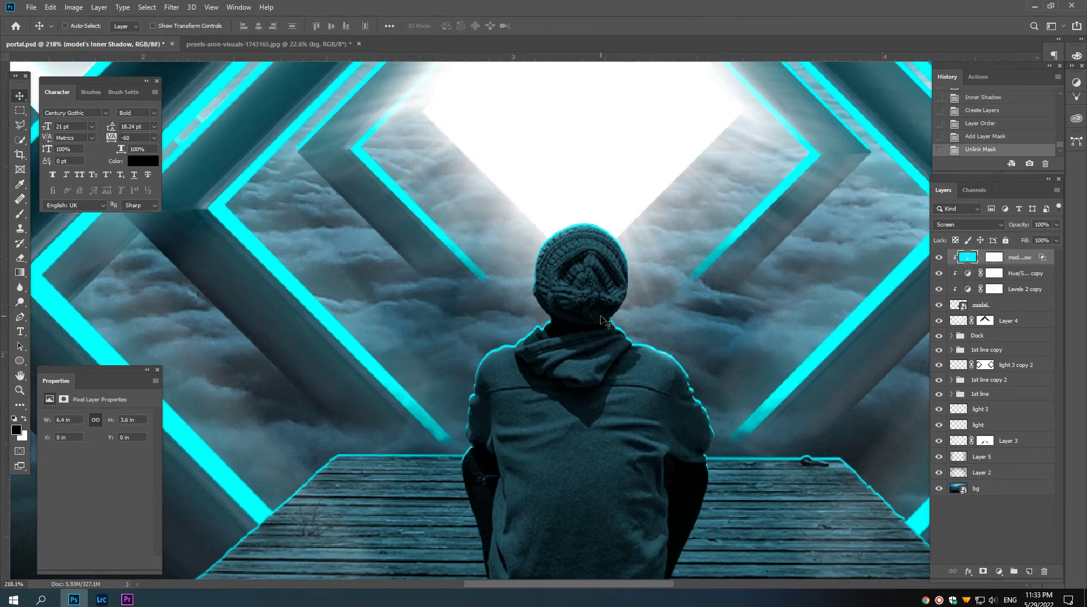
{"action": "key", "text": "Down"}
{"action": "left_click", "coordinate": [980, 257]}
{"action": "scroll", "coordinate": [669, 291], "scroll_direction": "down", "scroll_amount": 1}
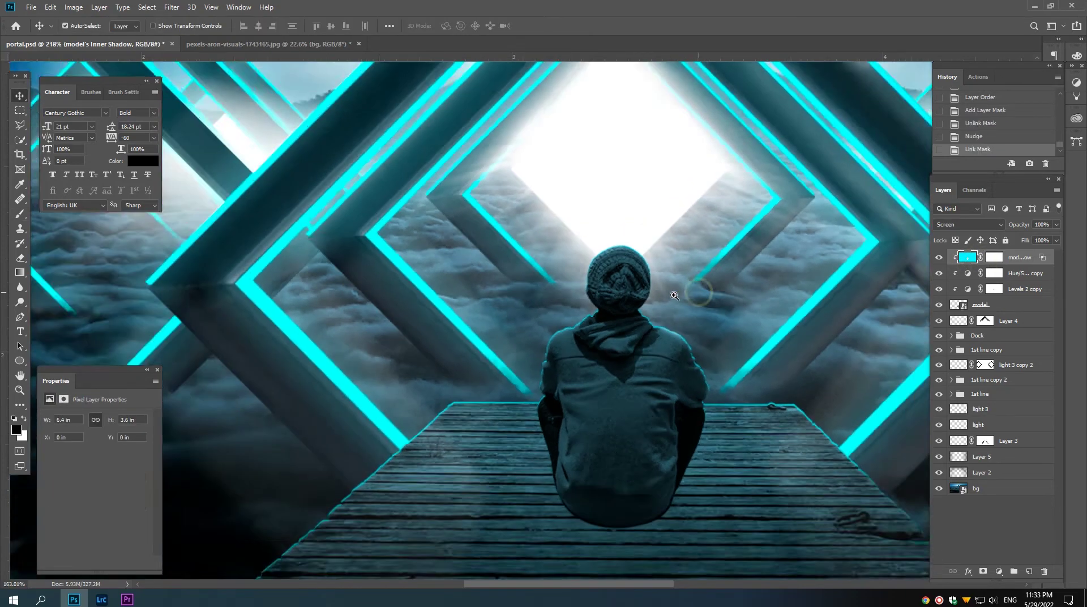
{"action": "scroll", "coordinate": [706, 255], "scroll_direction": "down", "scroll_amount": 1}
{"action": "scroll", "coordinate": [622, 338], "scroll_direction": "down", "scroll_amount": 1}
{"action": "scroll", "coordinate": [622, 338], "scroll_direction": "down", "scroll_amount": 1}
{"action": "scroll", "coordinate": [735, 323], "scroll_direction": "down", "scroll_amount": 1}
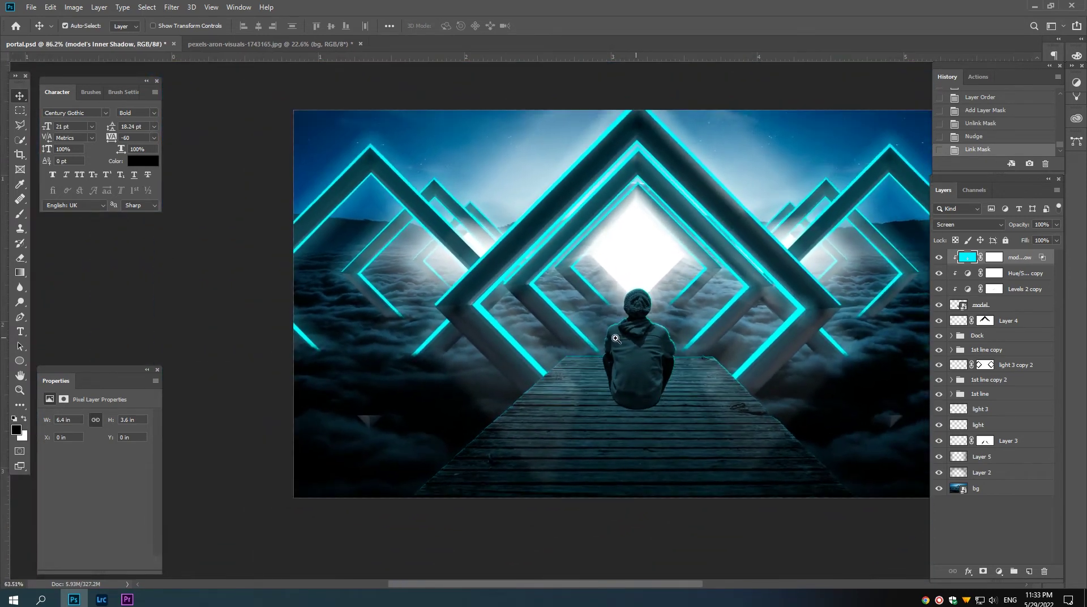
{"action": "scroll", "coordinate": [920, 304], "scroll_direction": "down", "scroll_amount": 1}
{"action": "left_click", "coordinate": [992, 306]}
Step: Name the new layer 'shadow' and paint shadow where the hoodie meets the boards
{"action": "key", "text": "ctrl+shift+alt+n"}
{"action": "type", "text": "shad"}
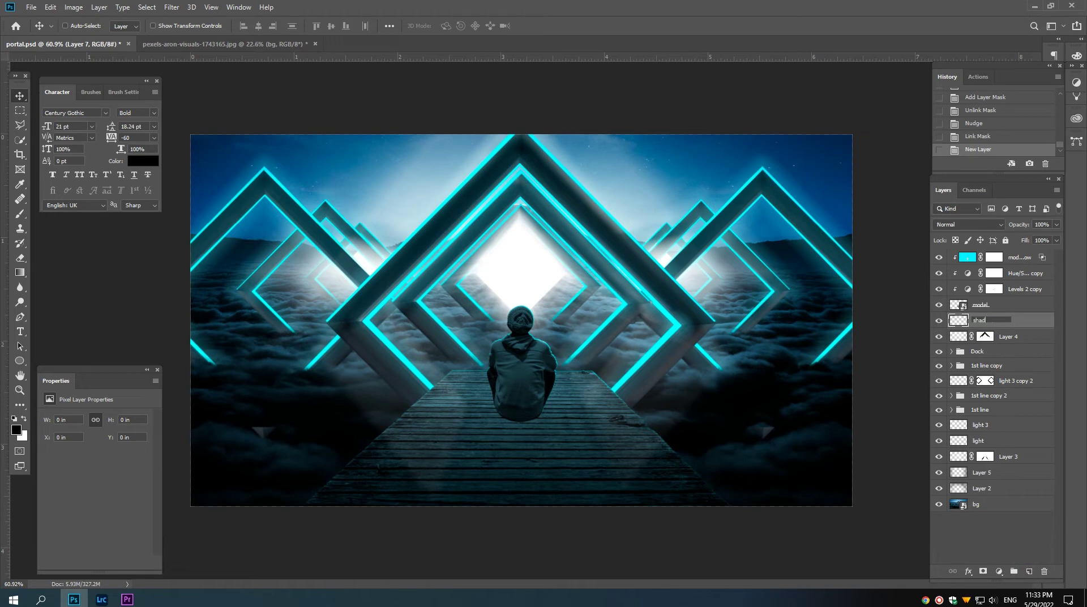
{"action": "type", "text": "ow"}
{"action": "key", "text": "Return"}
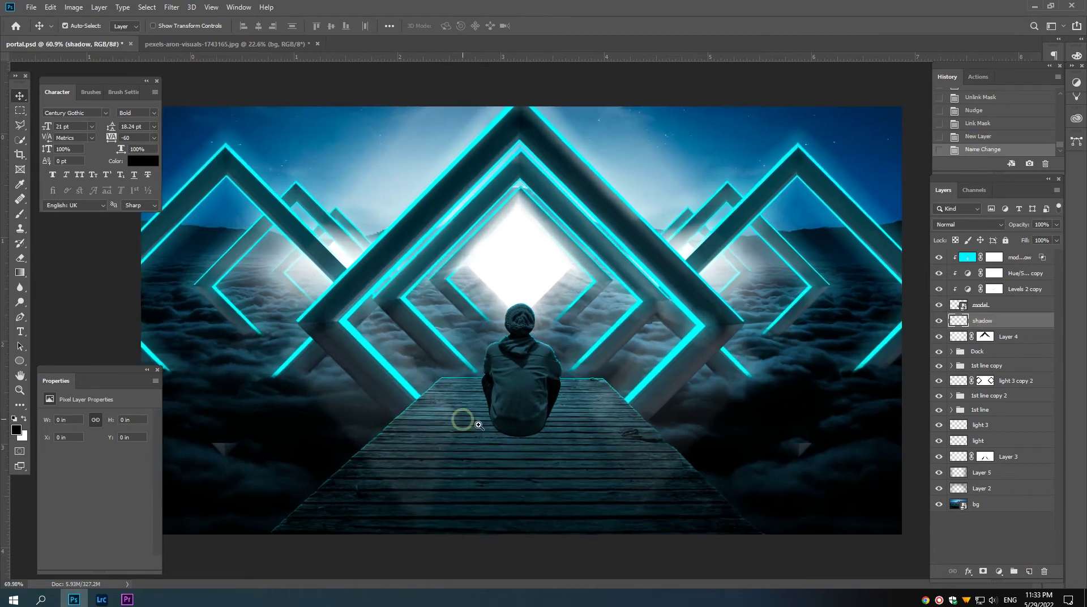
{"action": "left_click_drag", "start_coordinate": [486, 423], "coordinate": [509, 418]}
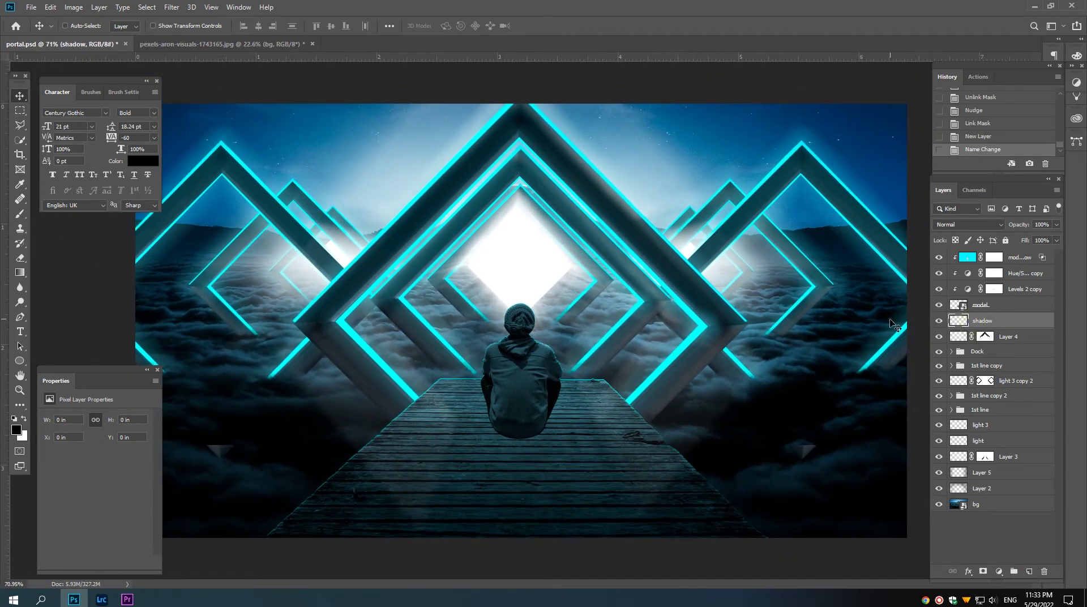
{"action": "left_click", "coordinate": [20, 217]}
{"action": "scroll", "coordinate": [526, 454], "scroll_direction": "up", "scroll_amount": 2}
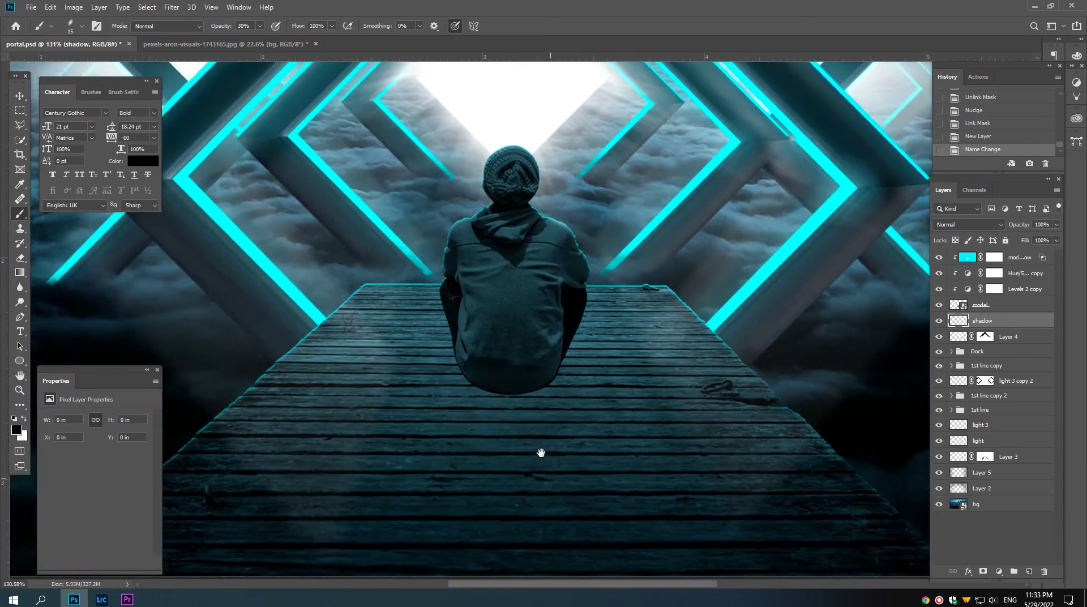
{"action": "scroll", "coordinate": [538, 448], "scroll_direction": "up", "scroll_amount": 2}
{"action": "scroll", "coordinate": [524, 375], "scroll_direction": "up", "scroll_amount": 2}
{"action": "left_click", "coordinate": [242, 26]}
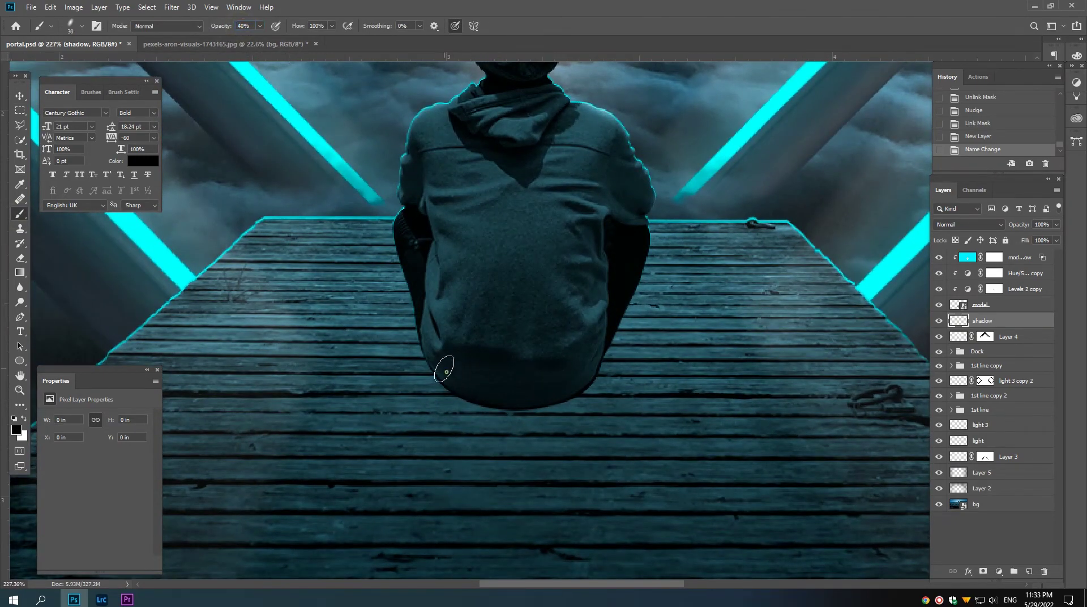
{"action": "mouse_move", "coordinate": [446, 371]}
{"action": "left_mouse_down"}
{"action": "mouse_move", "coordinate": [483, 392]}
{"action": "mouse_move", "coordinate": [586, 377]}
{"action": "mouse_move", "coordinate": [510, 403]}
{"action": "mouse_move", "coordinate": [544, 400]}
{"action": "left_mouse_up"}
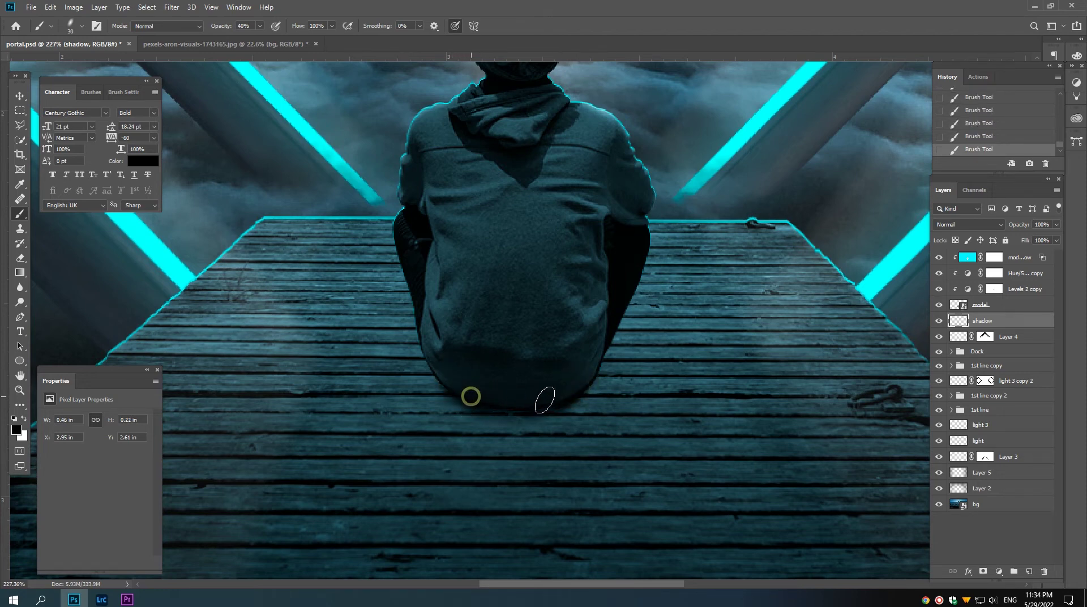
Step: Paint darker shadow beneath the figure at 30% then 20% brush opacity, extending down the dock
{"action": "left_click", "coordinate": [242, 25]}
{"action": "type", "text": "80"}
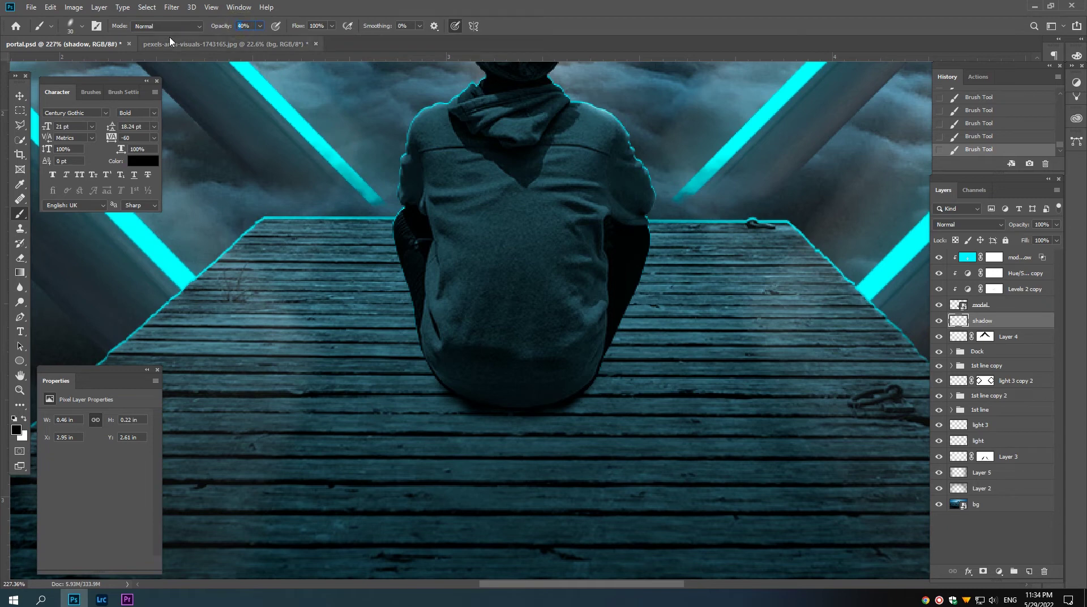
{"action": "key", "text": "3"}
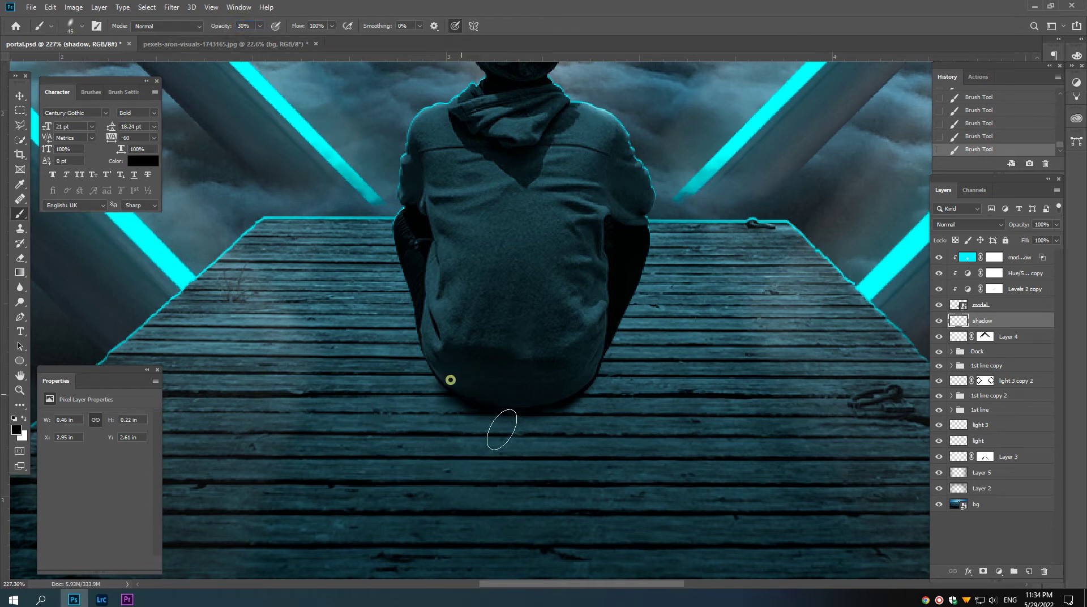
{"action": "mouse_move", "coordinate": [572, 380]}
{"action": "left_mouse_down"}
{"action": "mouse_move", "coordinate": [493, 395]}
{"action": "mouse_move", "coordinate": [549, 412]}
{"action": "mouse_move", "coordinate": [535, 427]}
{"action": "left_mouse_up"}
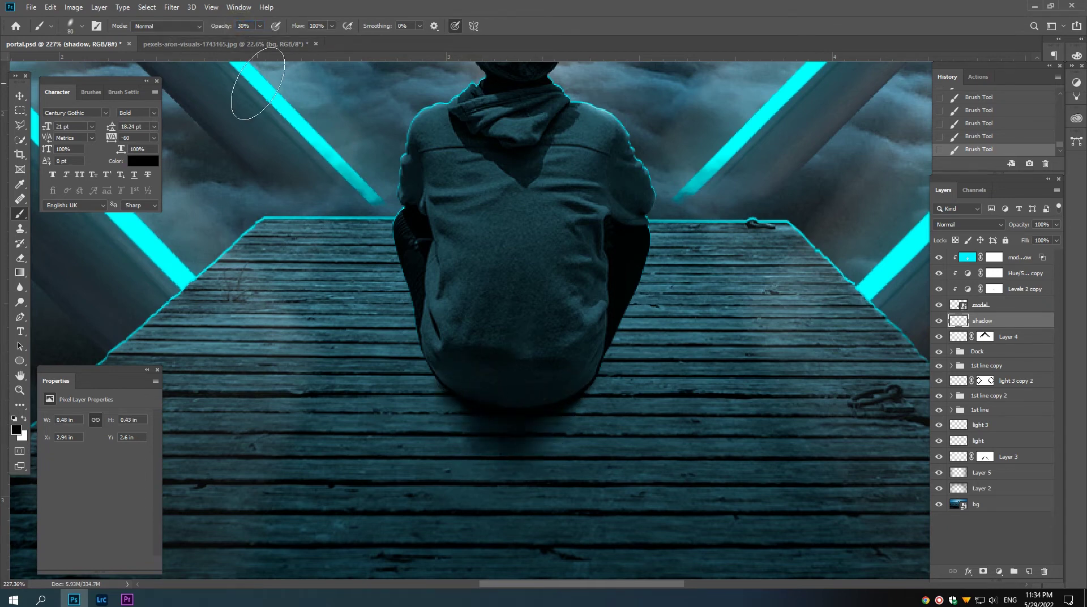
{"action": "key", "text": "2"}
{"action": "mouse_move", "coordinate": [495, 383]}
{"action": "left_mouse_down"}
{"action": "mouse_move", "coordinate": [485, 398]}
{"action": "mouse_move", "coordinate": [465, 388]}
{"action": "left_mouse_up"}
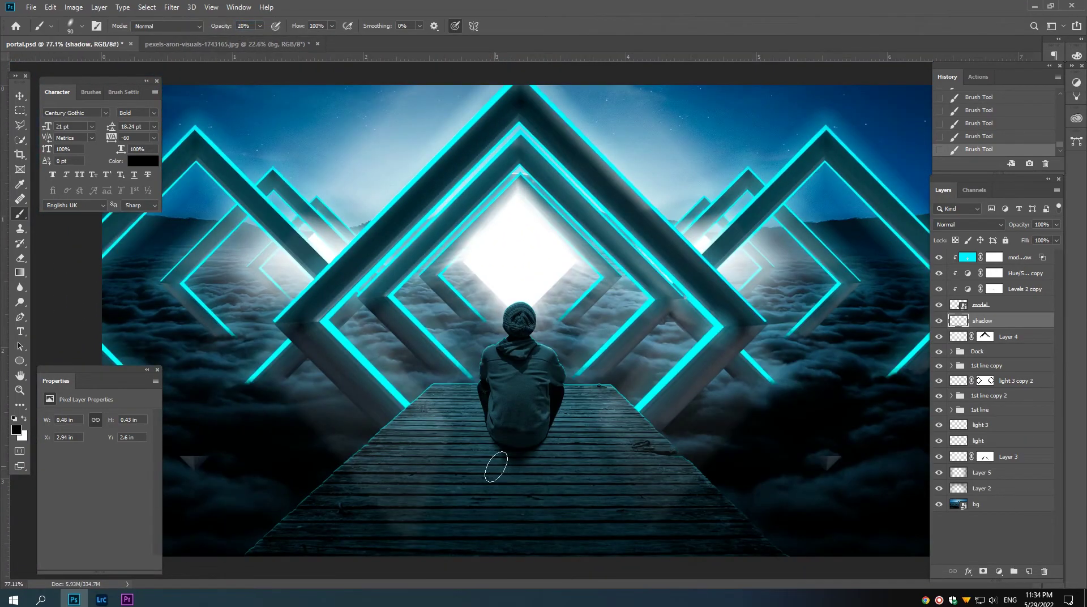
{"action": "key", "text": "bracketright"}
{"action": "key", "text": "bracketright"}
{"action": "left_click_drag", "start_coordinate": [494, 436], "coordinate": [545, 546]}
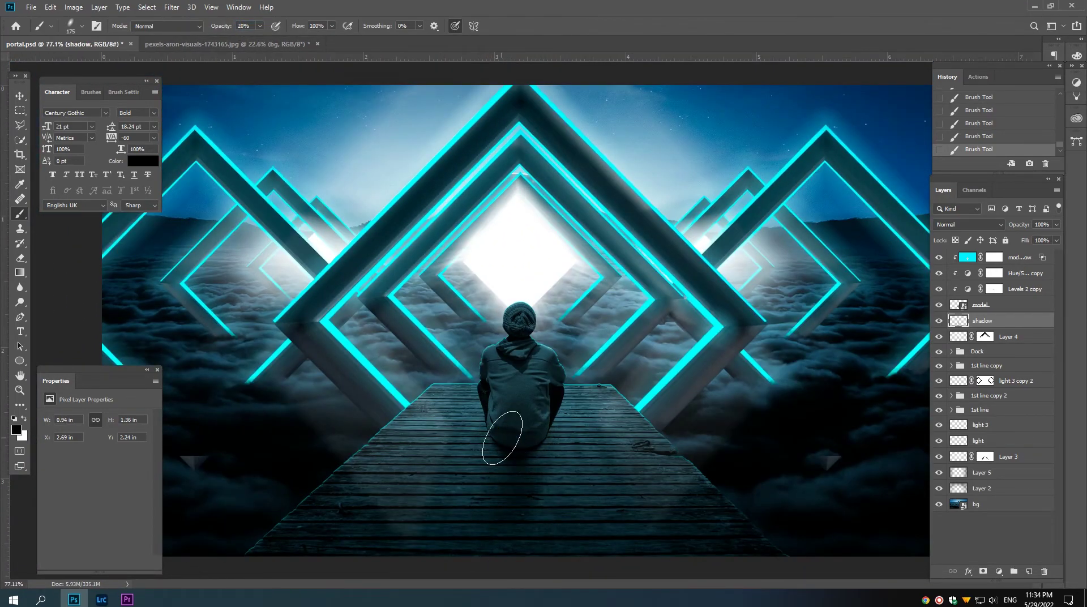
Step: Widen the soft shadow beneath the figure with a larger brush at 10% opacity
{"action": "key", "text": "1"}
{"action": "scroll", "coordinate": [492, 357], "scroll_direction": "down", "scroll_amount": 2}
{"action": "key", "text": "bracketright"}
{"action": "key", "text": "bracketright"}
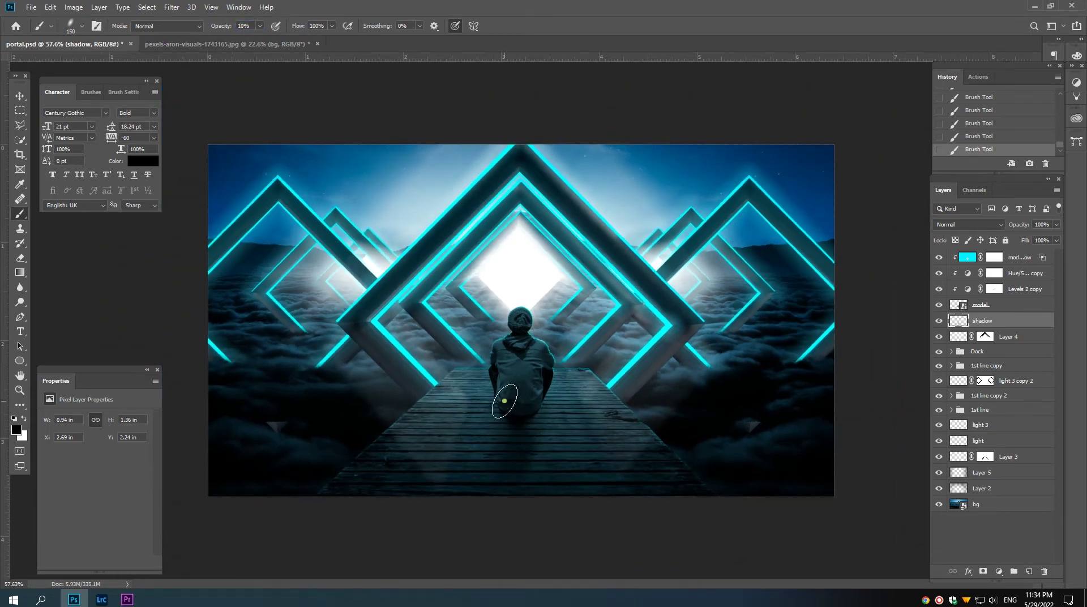
{"action": "key", "text": "bracketright"}
{"action": "key", "text": "bracketright"}
{"action": "left_click_drag", "start_coordinate": [504, 401], "coordinate": [515, 494]}
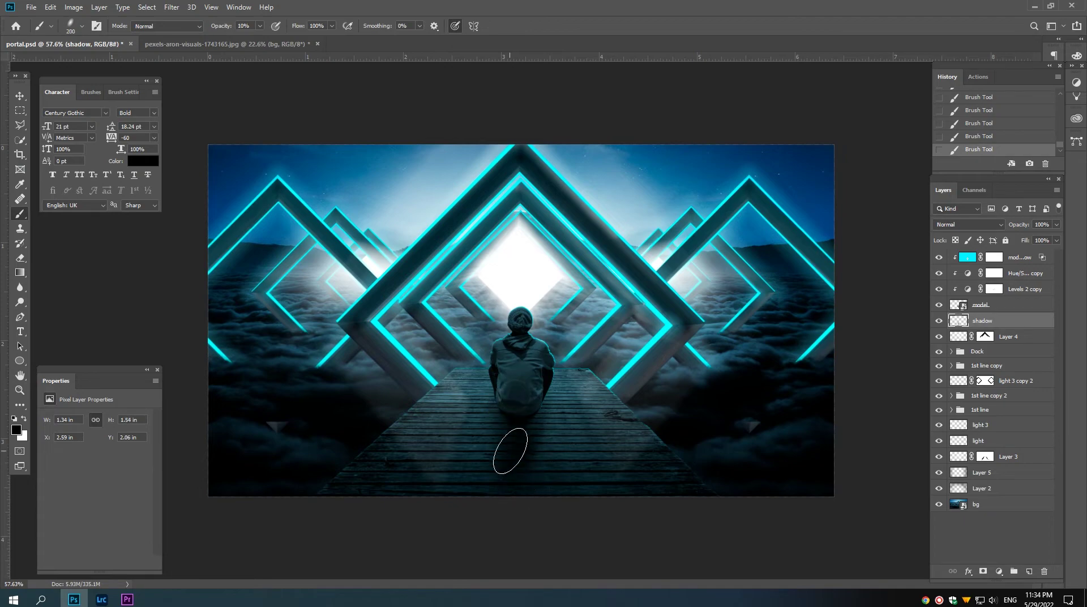
{"action": "key", "text": "bracketleft"}
{"action": "left_click", "coordinate": [541, 390]}
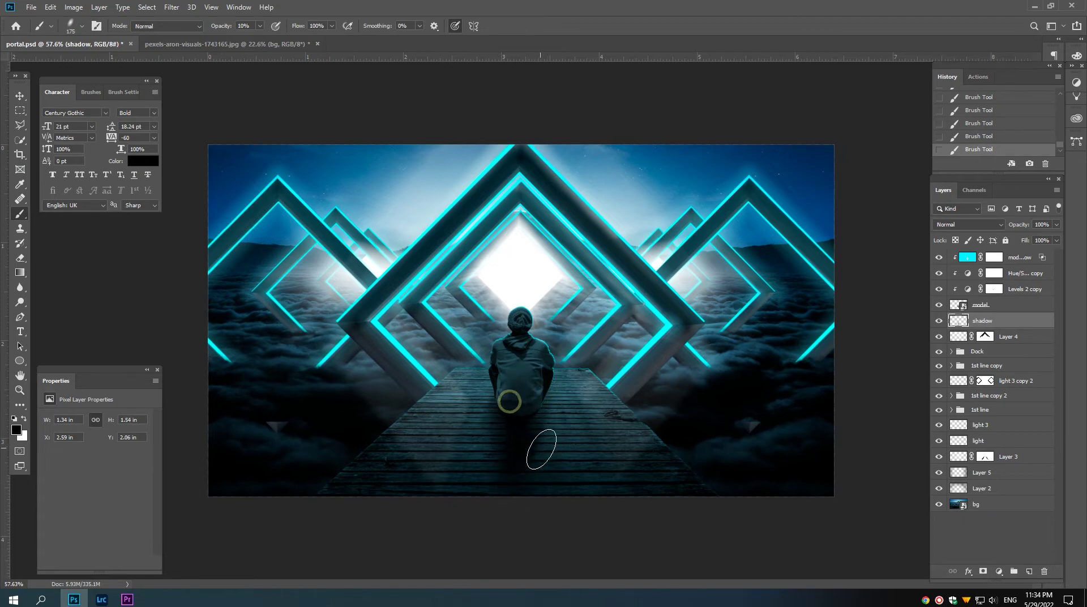
{"action": "scroll", "coordinate": [552, 475], "scroll_direction": "up", "scroll_amount": 1}
{"action": "scroll", "coordinate": [551, 478], "scroll_direction": "up", "scroll_amount": 1}
{"action": "scroll", "coordinate": [551, 484], "scroll_direction": "up", "scroll_amount": 1}
{"action": "scroll", "coordinate": [544, 485], "scroll_direction": "down", "scroll_amount": 2}
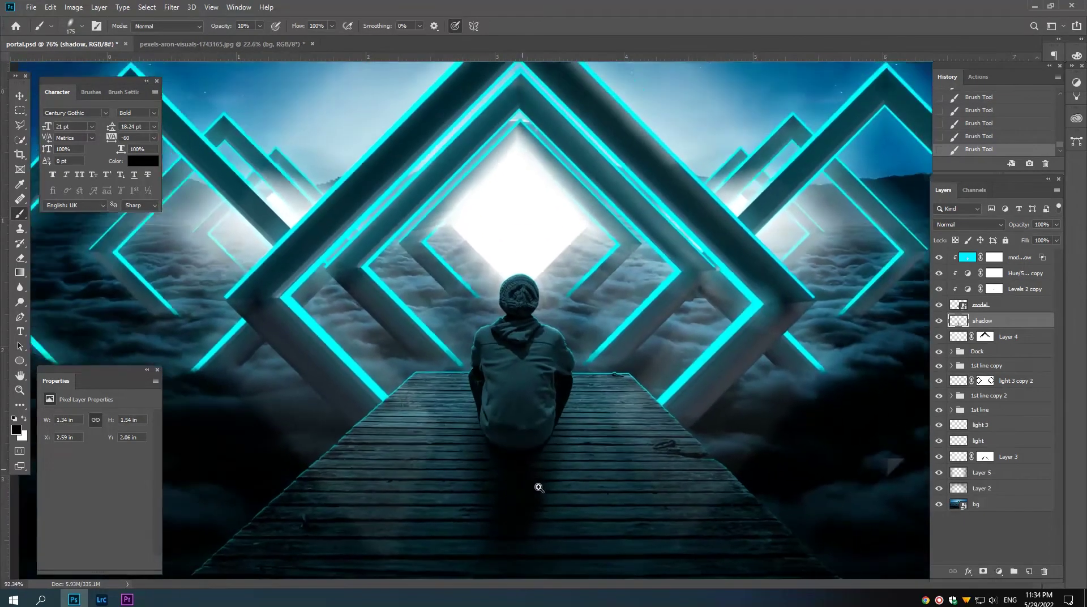
{"action": "scroll", "coordinate": [530, 488], "scroll_direction": "down", "scroll_amount": 1}
Step: Set the shadow layer's opacity to 80%
{"action": "mouse_move", "coordinate": [1020, 226]}
{"action": "left_mouse_down"}
{"action": "mouse_move", "coordinate": [930, 235]}
{"action": "mouse_move", "coordinate": [960, 236]}
{"action": "left_mouse_up"}
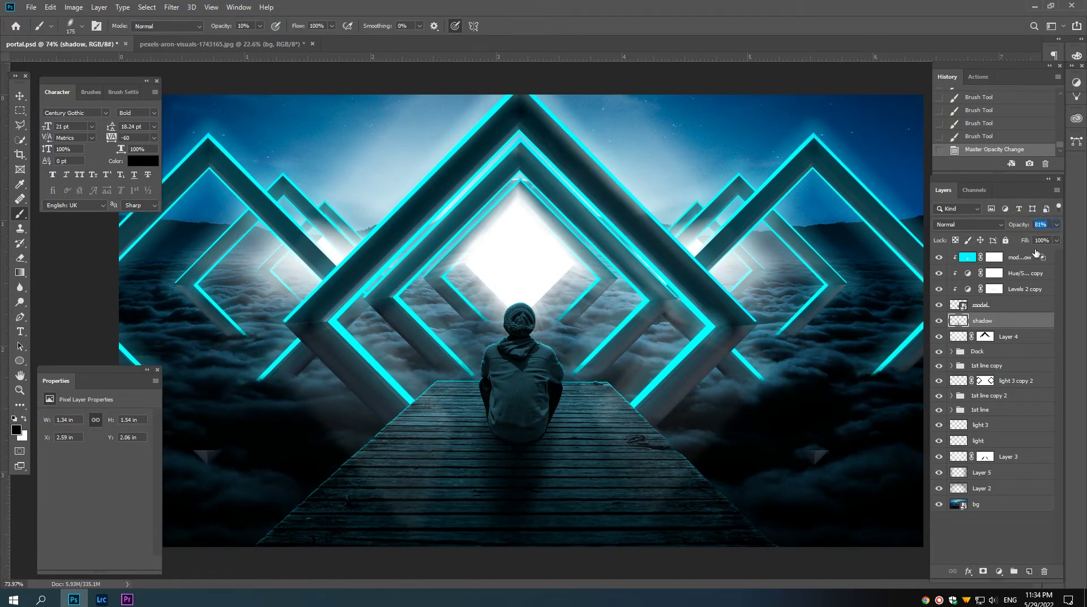
{"action": "left_click_drag", "start_coordinate": [1036, 252], "coordinate": [1020, 252]}
{"action": "scroll", "coordinate": [532, 343], "scroll_direction": "up", "scroll_amount": 1}
{"action": "scroll", "coordinate": [509, 364], "scroll_direction": "up", "scroll_amount": 1}
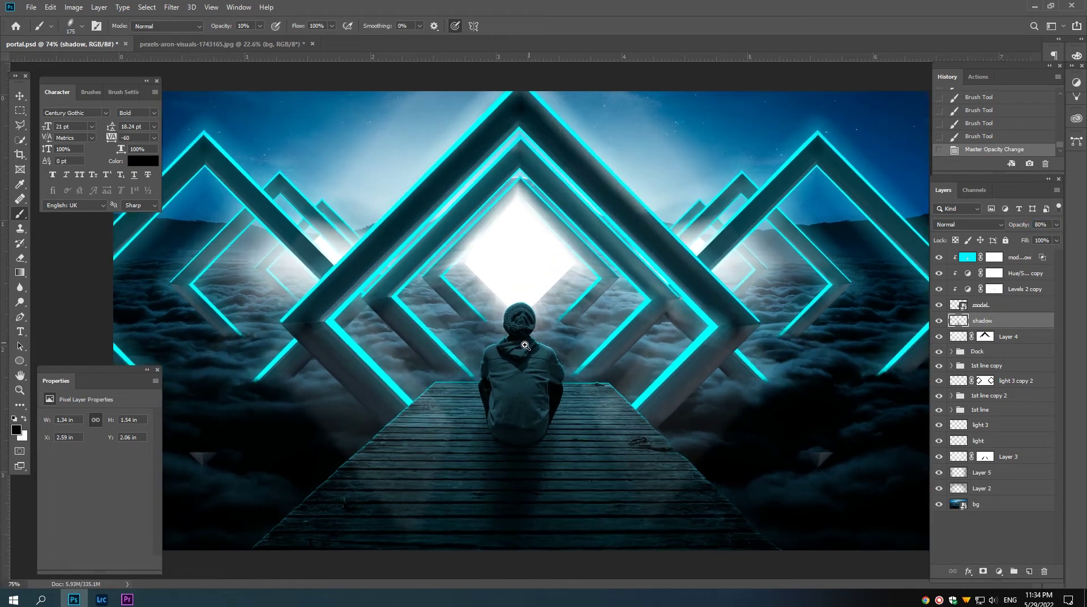
{"action": "scroll", "coordinate": [529, 359], "scroll_direction": "up", "scroll_amount": 1}
{"action": "scroll", "coordinate": [551, 373], "scroll_direction": "up", "scroll_amount": 1}
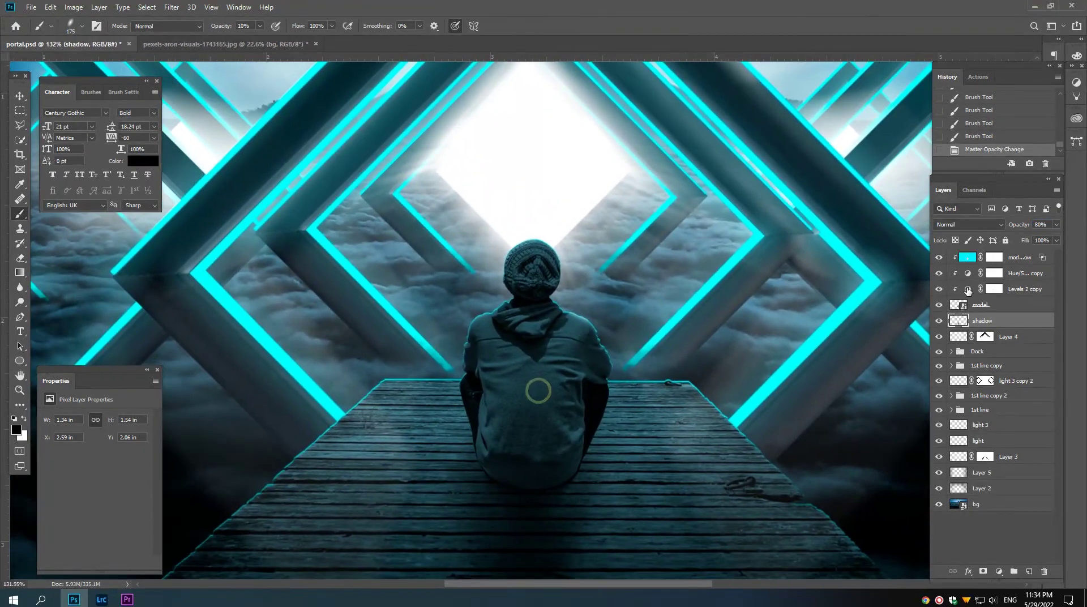
{"action": "left_click", "coordinate": [1011, 257]}
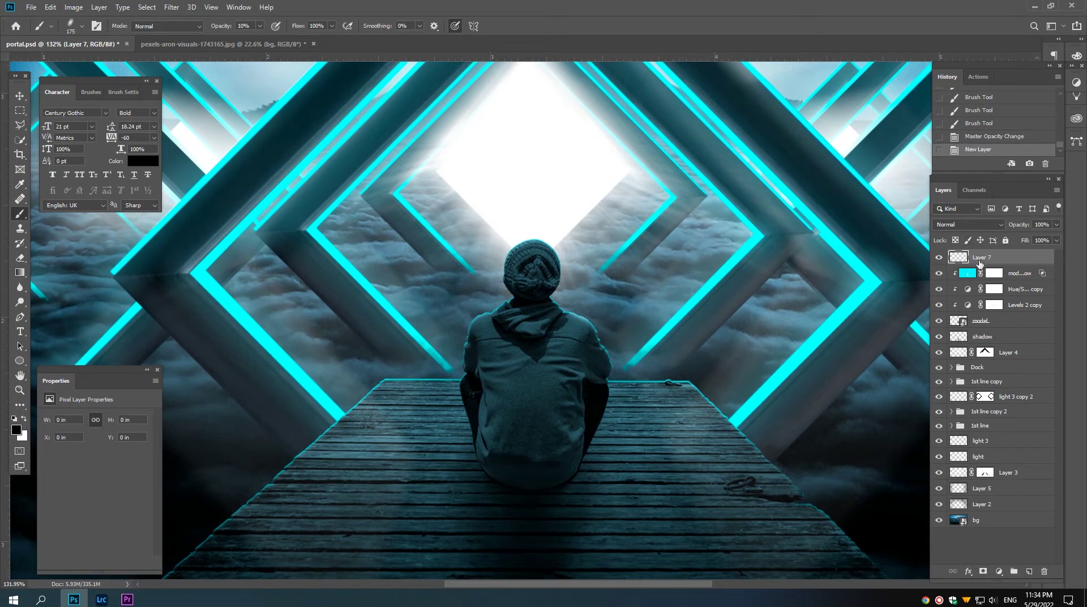
Step: Clip Layer 7 to the layer below, set it to Soft Light, and use 20% brush opacity
{"action": "right_click", "coordinate": [979, 263]}
{"action": "left_click", "coordinate": [873, 326]}
{"action": "left_click", "coordinate": [968, 224]}
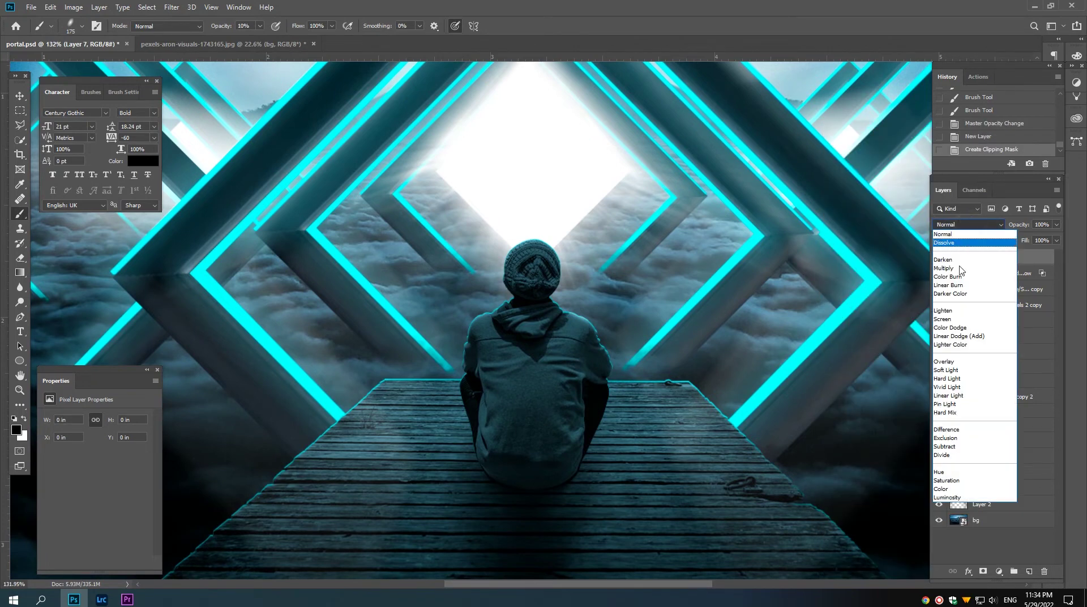
{"action": "left_click", "coordinate": [957, 370]}
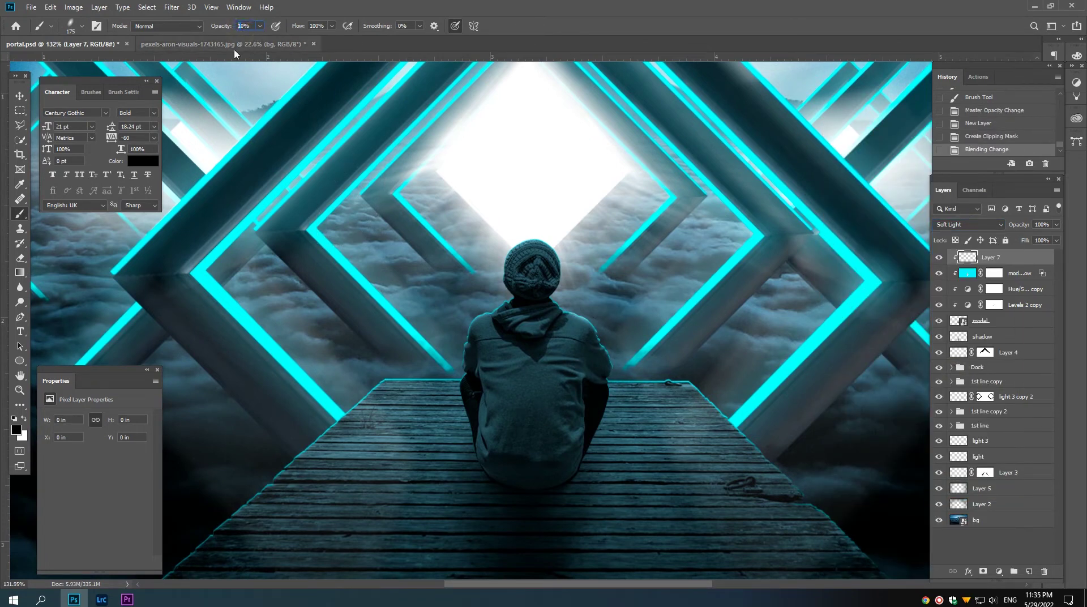
{"action": "type", "text": "20"}
{"action": "key", "text": "Return"}
Step: Paint soft-light highlights onto the figure's hat and shoulder
{"action": "key", "text": "bracketleft"}
{"action": "key", "text": "bracketleft"}
{"action": "key", "text": "bracketleft"}
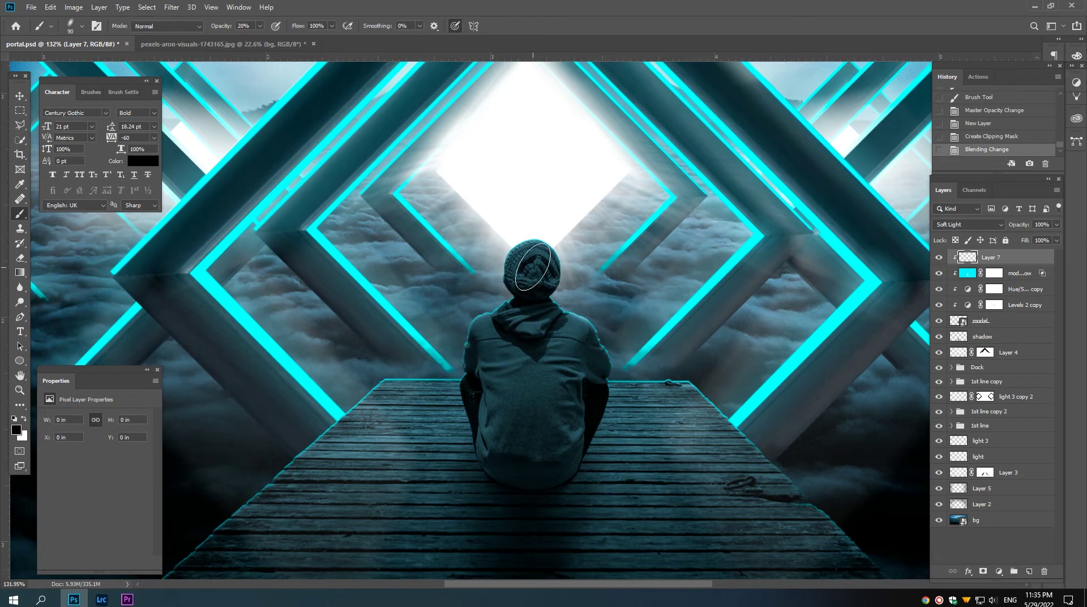
{"action": "left_click_drag", "start_coordinate": [523, 257], "coordinate": [543, 286]}
{"action": "left_click_drag", "start_coordinate": [529, 266], "coordinate": [544, 294]}
{"action": "mouse_move", "coordinate": [535, 277]}
{"action": "left_mouse_down"}
{"action": "mouse_move", "coordinate": [570, 339]}
{"action": "mouse_move", "coordinate": [575, 375]}
{"action": "left_mouse_up"}
{"action": "key", "text": "bracketleft"}
{"action": "key", "text": "bracketleft"}
{"action": "key", "text": "bracketright"}
{"action": "key", "text": "bracketright"}
{"action": "key", "text": "bracketright"}
{"action": "mouse_move", "coordinate": [509, 339]}
{"action": "left_mouse_down"}
{"action": "mouse_move", "coordinate": [498, 349]}
{"action": "mouse_move", "coordinate": [546, 424]}
{"action": "mouse_move", "coordinate": [498, 400]}
{"action": "mouse_move", "coordinate": [501, 436]}
{"action": "mouse_move", "coordinate": [556, 460]}
{"action": "mouse_move", "coordinate": [553, 364]}
{"action": "left_mouse_up"}
{"action": "key", "text": "bracketright"}
Step: Fit the image on screen and toggle the cyan tint layer to compare the result
{"action": "key", "text": "ctrl+0"}
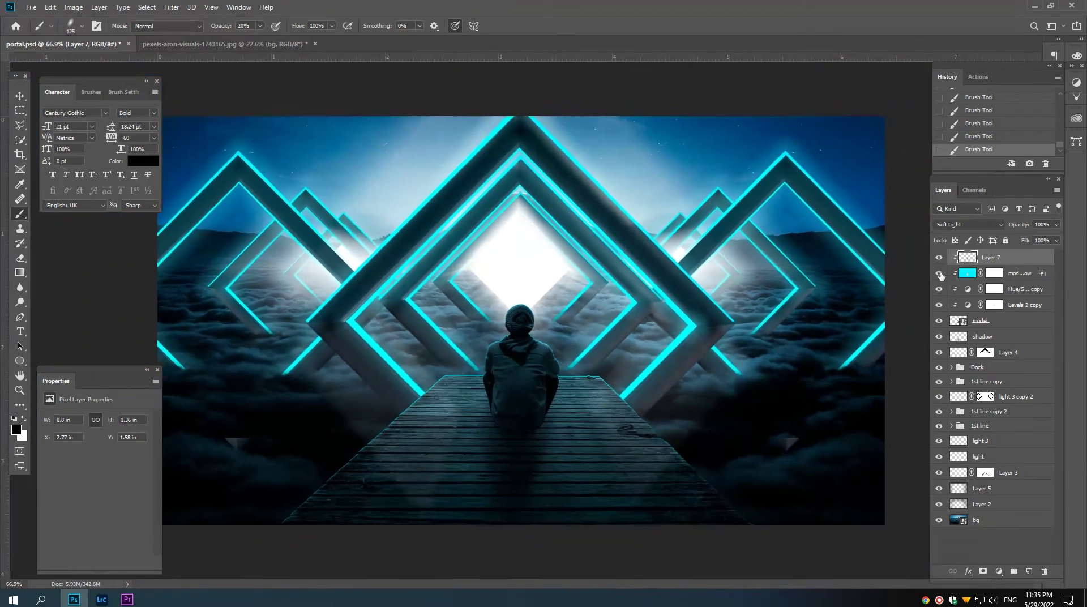
{"action": "left_click", "coordinate": [939, 274]}
{"action": "key", "text": "ctrl+minus"}
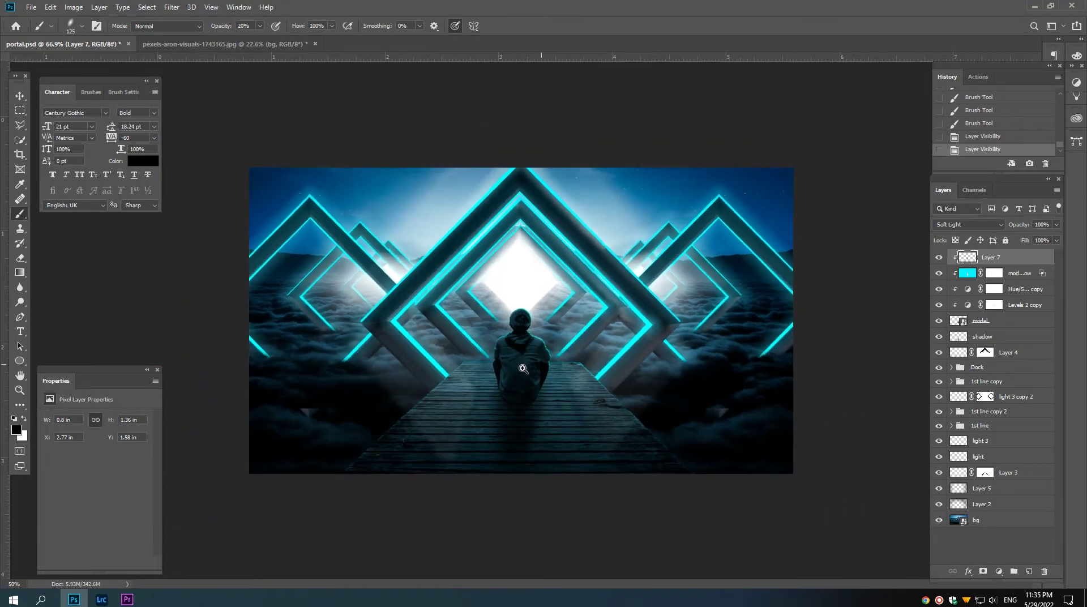
{"action": "key", "text": "ctrl+0"}
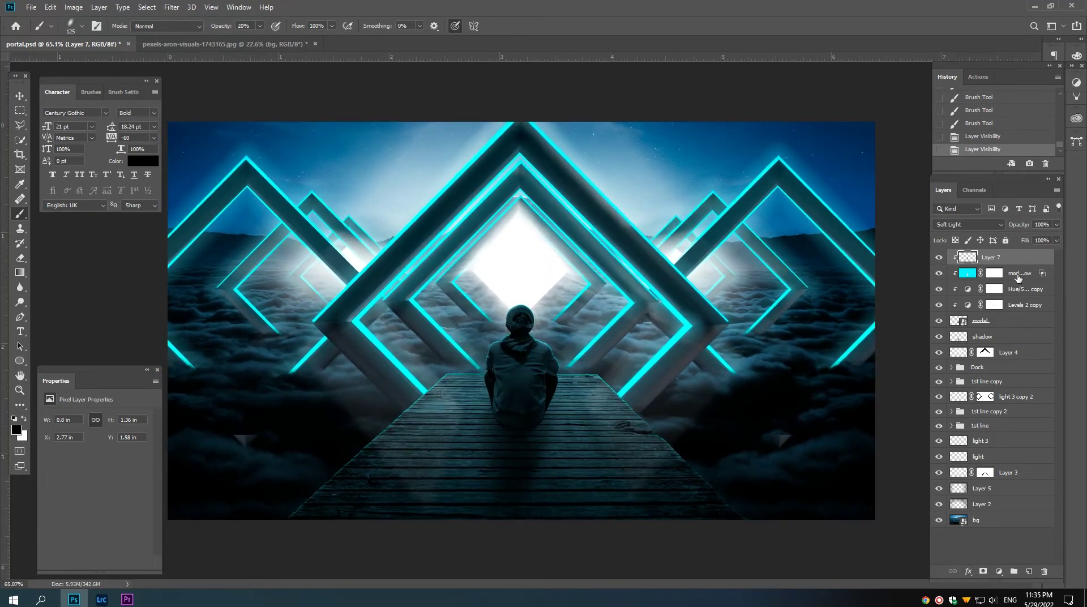
{"action": "left_click", "coordinate": [1017, 290]}
Step: Add a Curves layer clipped to the figure, lower its top point, and set opacity to 64%
{"action": "left_click", "coordinate": [998, 571]}
{"action": "left_click", "coordinate": [1005, 434]}
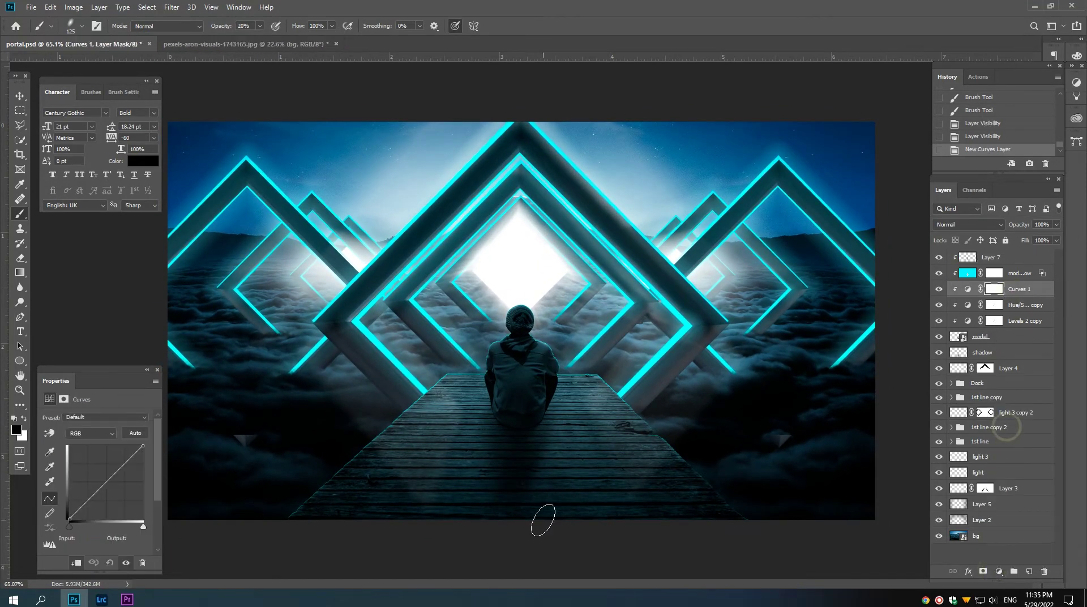
{"action": "mouse_move", "coordinate": [142, 446]}
{"action": "left_mouse_down"}
{"action": "mouse_move", "coordinate": [142, 466]}
{"action": "mouse_move", "coordinate": [113, 482]}
{"action": "mouse_move", "coordinate": [144, 471]}
{"action": "mouse_move", "coordinate": [100, 493]}
{"action": "mouse_move", "coordinate": [142, 491]}
{"action": "mouse_move", "coordinate": [98, 497]}
{"action": "left_mouse_up"}
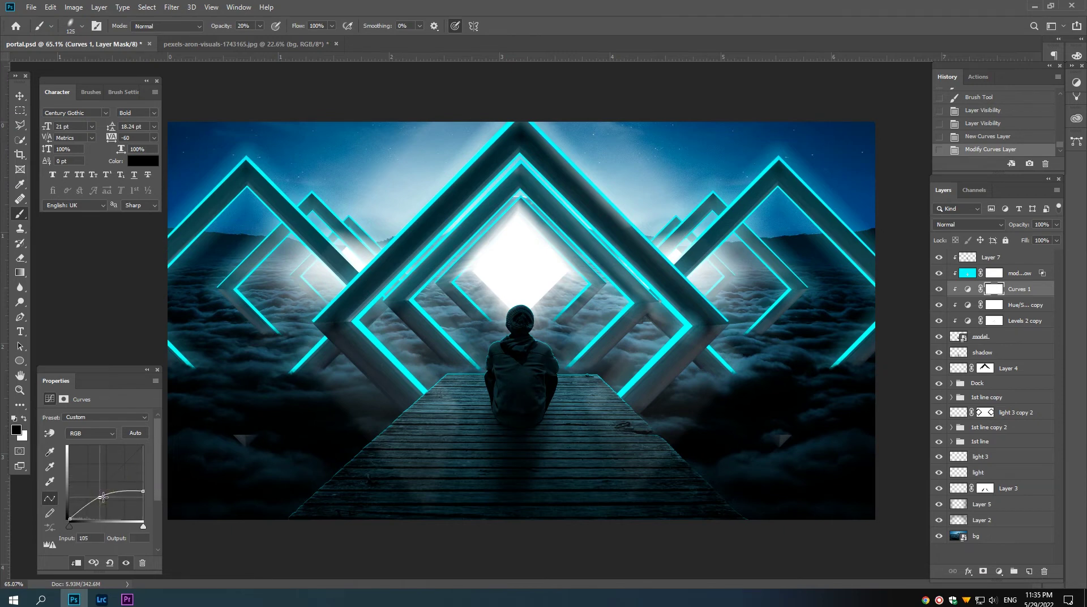
{"action": "left_click", "coordinate": [938, 288]}
{"action": "left_click", "coordinate": [938, 288]}
{"action": "left_click", "coordinate": [967, 288]}
{"action": "scroll", "coordinate": [498, 356], "scroll_direction": "up", "scroll_amount": 2}
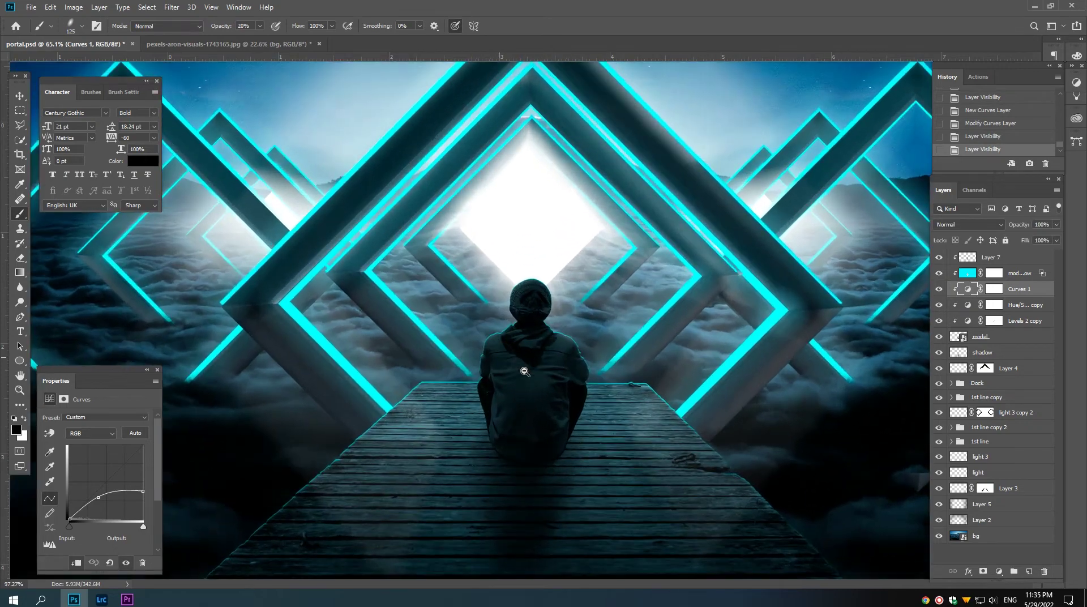
{"action": "mouse_move", "coordinate": [1018, 225]}
{"action": "left_mouse_down"}
{"action": "mouse_move", "coordinate": [938, 232]}
{"action": "mouse_move", "coordinate": [952, 232]}
{"action": "left_mouse_up"}
Step: Toggle the '1st line copy 2' group's visibility to check it, then expand the group
{"action": "scroll", "coordinate": [531, 334], "scroll_direction": "down", "scroll_amount": 3}
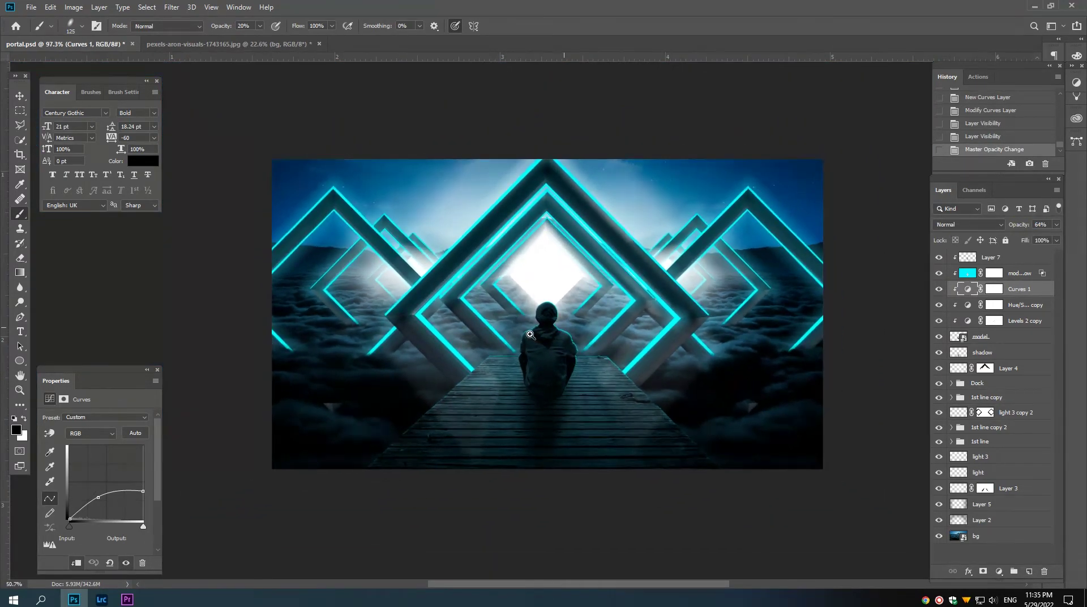
{"action": "scroll", "coordinate": [530, 334], "scroll_direction": "down", "scroll_amount": 1}
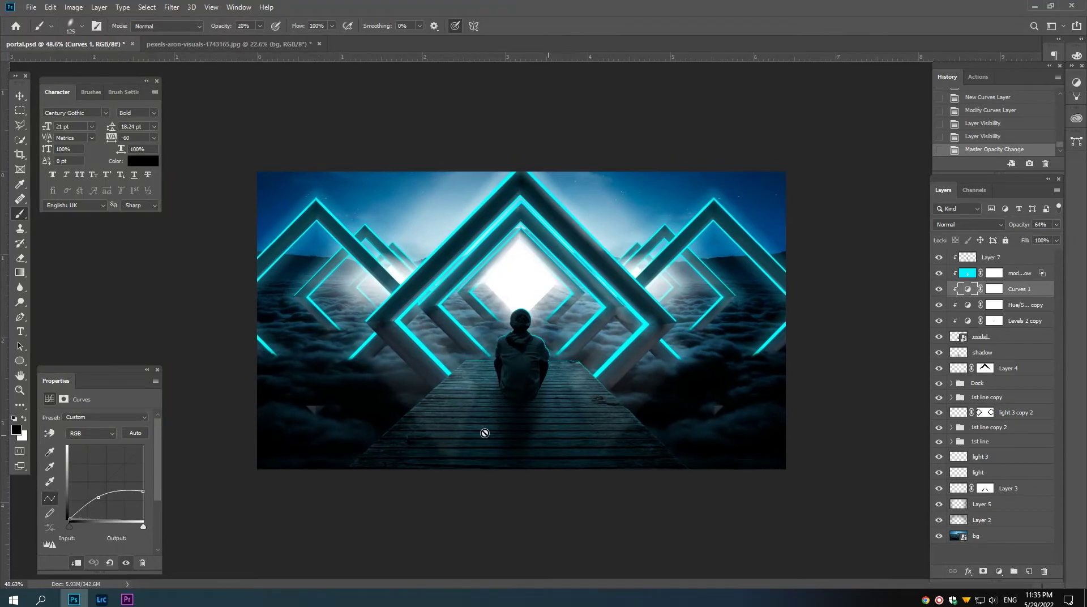
{"action": "key", "text": "v"}
{"action": "scroll", "coordinate": [373, 396], "scroll_direction": "down", "scroll_amount": 1}
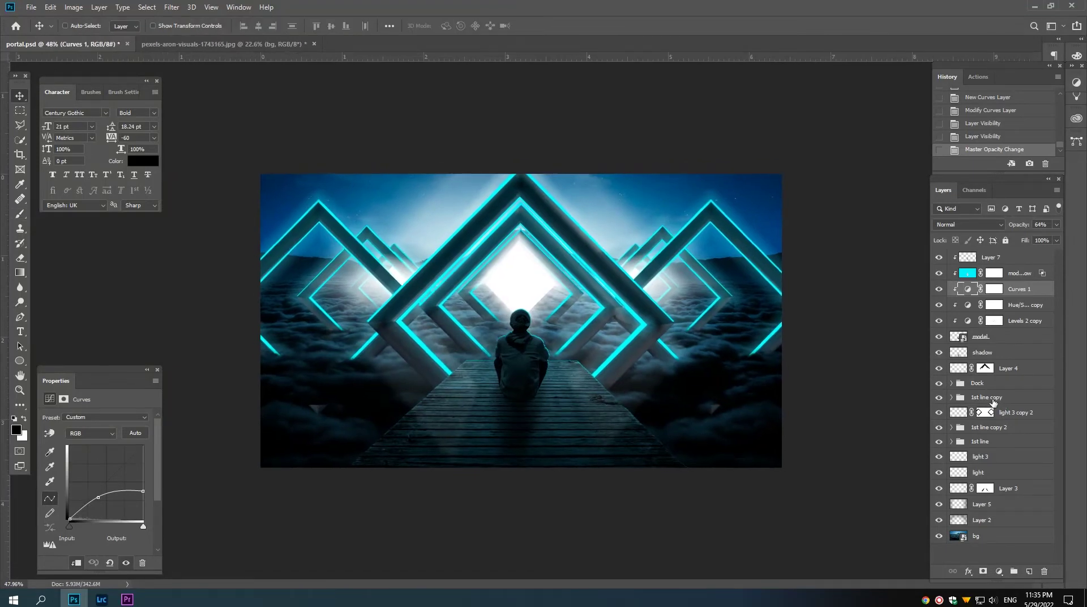
{"action": "left_click", "coordinate": [988, 426]}
{"action": "left_click", "coordinate": [939, 428]}
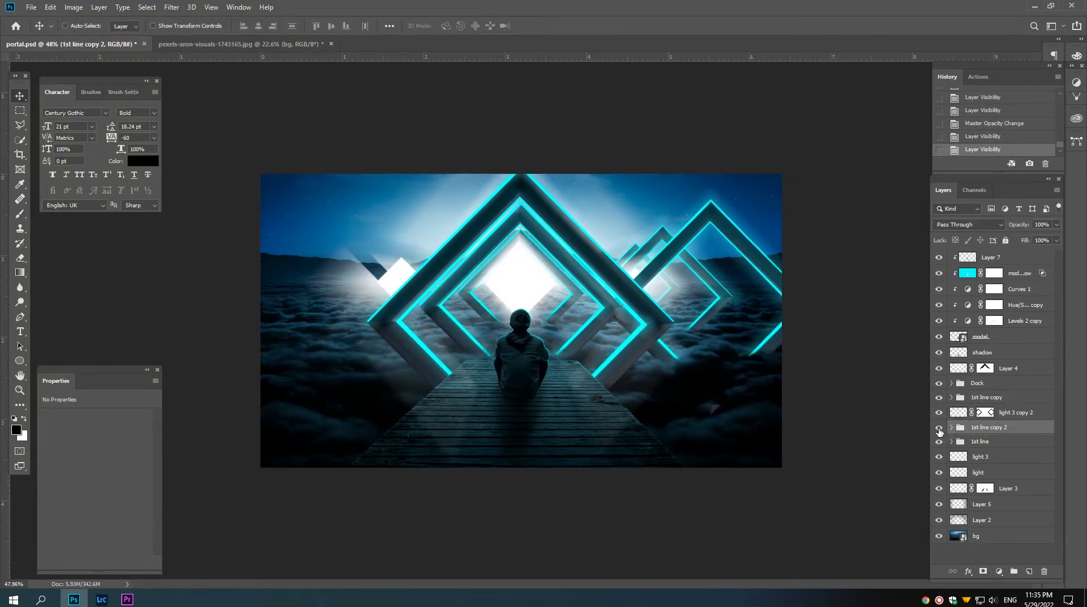
{"action": "left_click", "coordinate": [939, 428]}
Step: Brush on the layer mask of frame group 1 inside the '1st line' group
{"action": "left_click", "coordinate": [991, 444]}
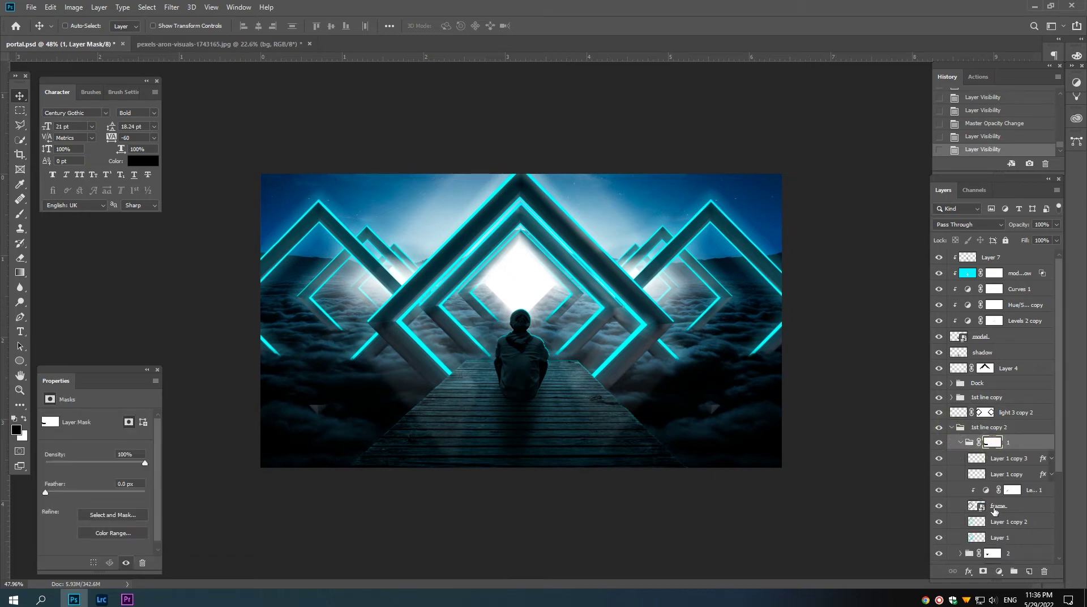
{"action": "key", "text": "b"}
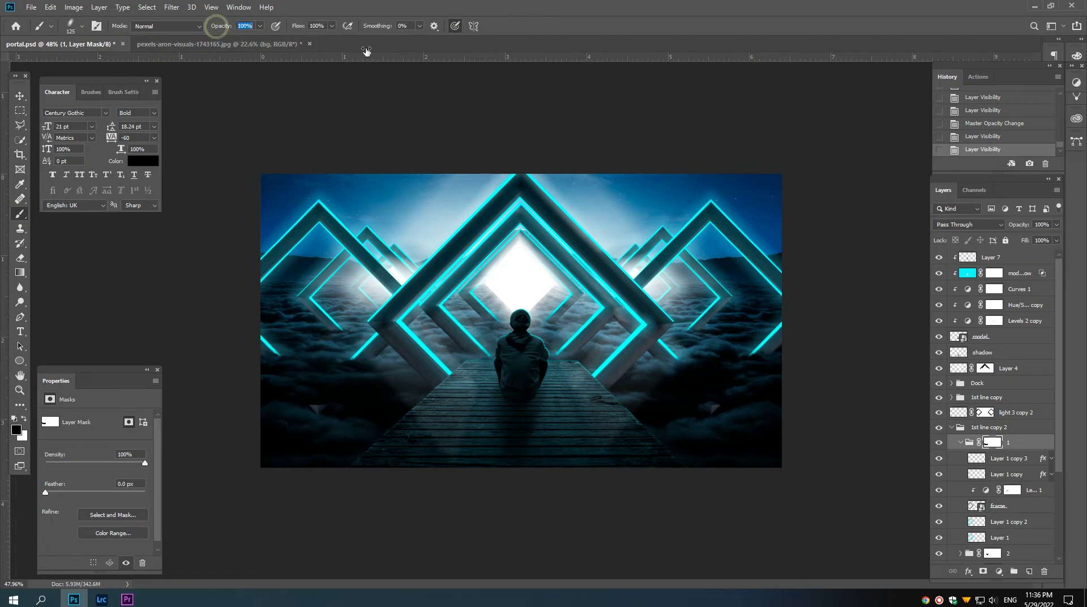
{"action": "left_click", "coordinate": [323, 412]}
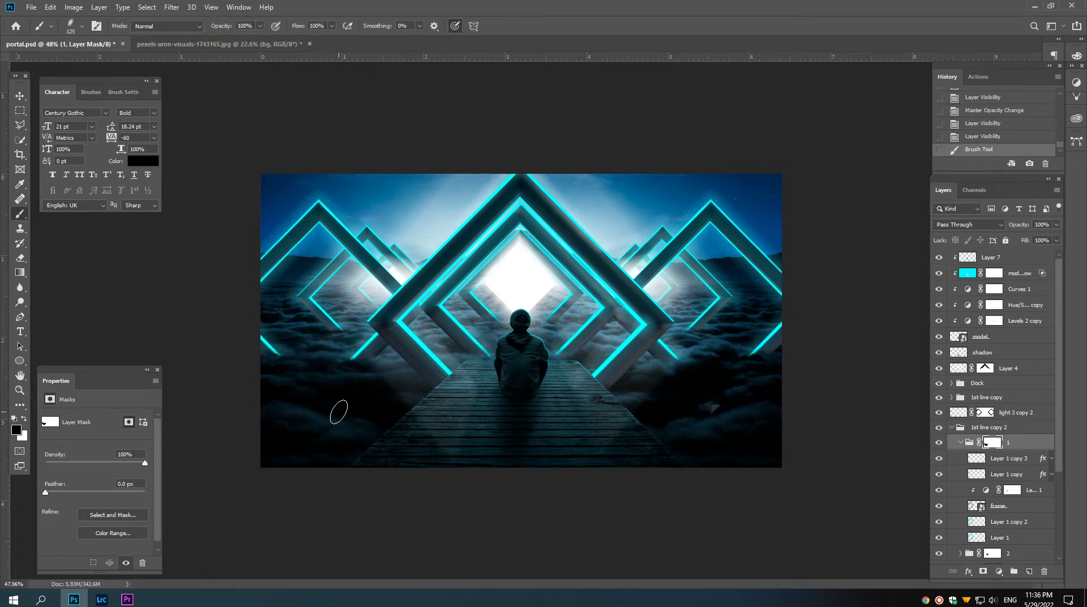
{"action": "left_click", "coordinate": [951, 428]}
{"action": "left_click", "coordinate": [979, 442]}
{"action": "left_click", "coordinate": [992, 456]}
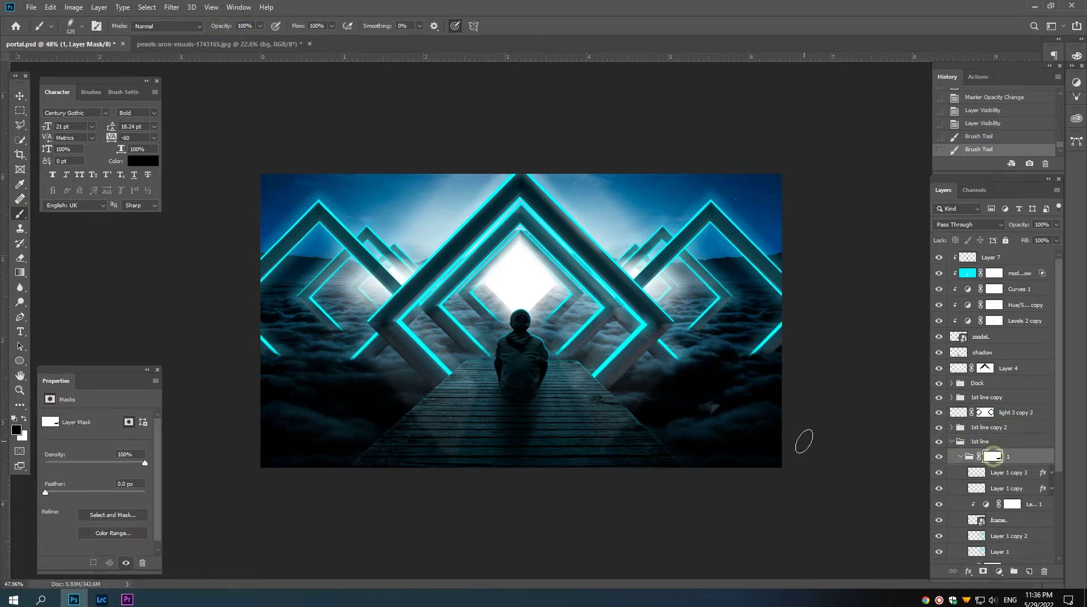
{"action": "key", "text": "v"}
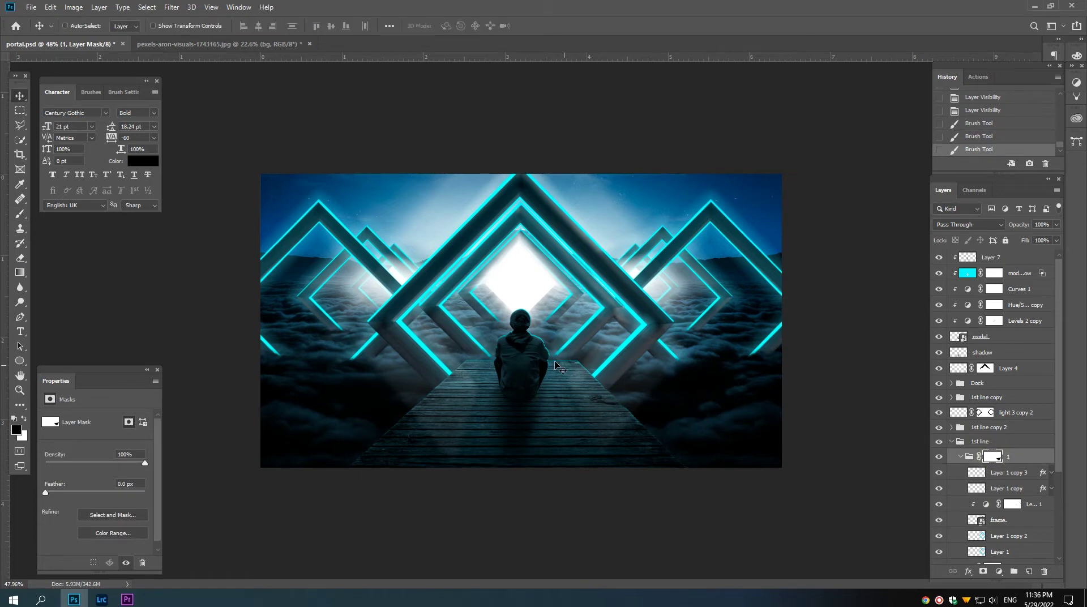
{"action": "key", "text": "ctrl+minus"}
{"action": "scroll", "coordinate": [572, 362], "scroll_direction": "down", "scroll_amount": 1}
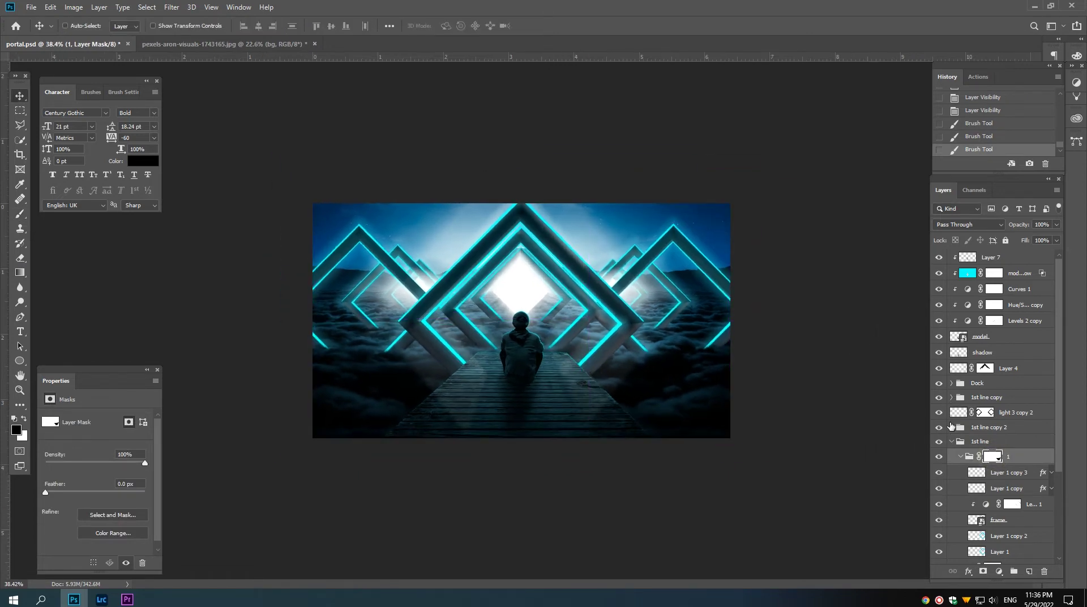
{"action": "left_click", "coordinate": [951, 442]}
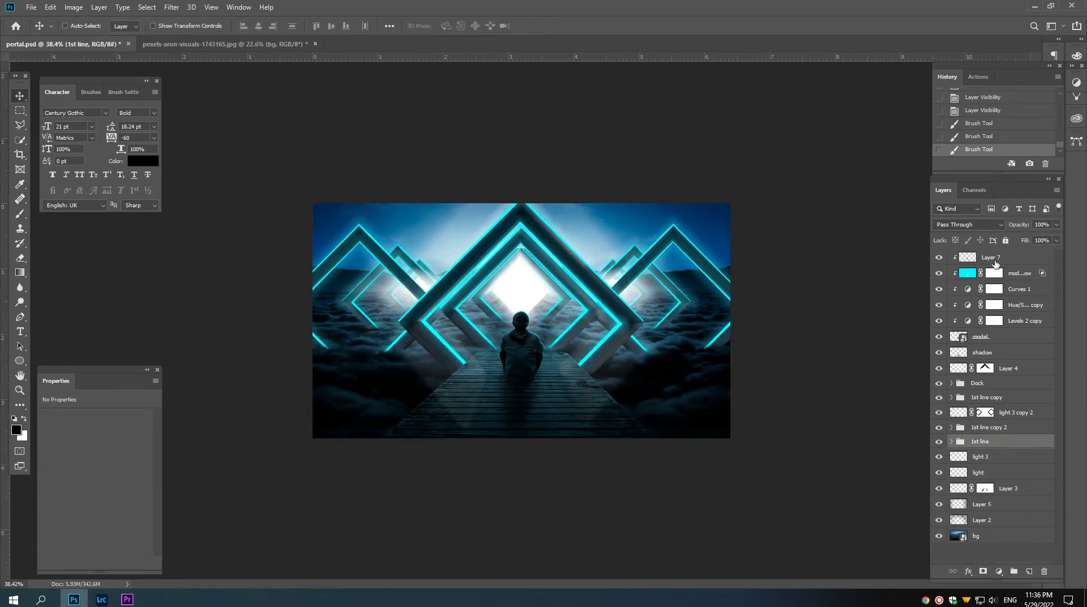
Step: Solo the bg cloud layer, then re-enable Layers 2, 5, 3, the light layers and neon frame groups
{"action": "left_click", "coordinate": [981, 536]}
{"action": "left_click", "coordinate": [939, 537], "text": "alt"}
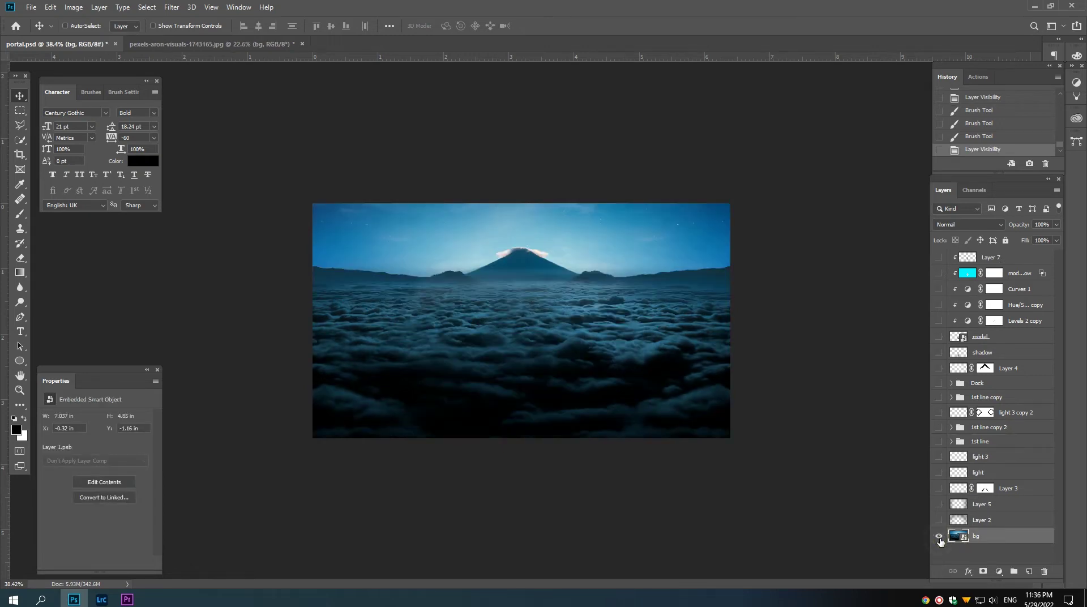
{"action": "left_click", "coordinate": [939, 520]}
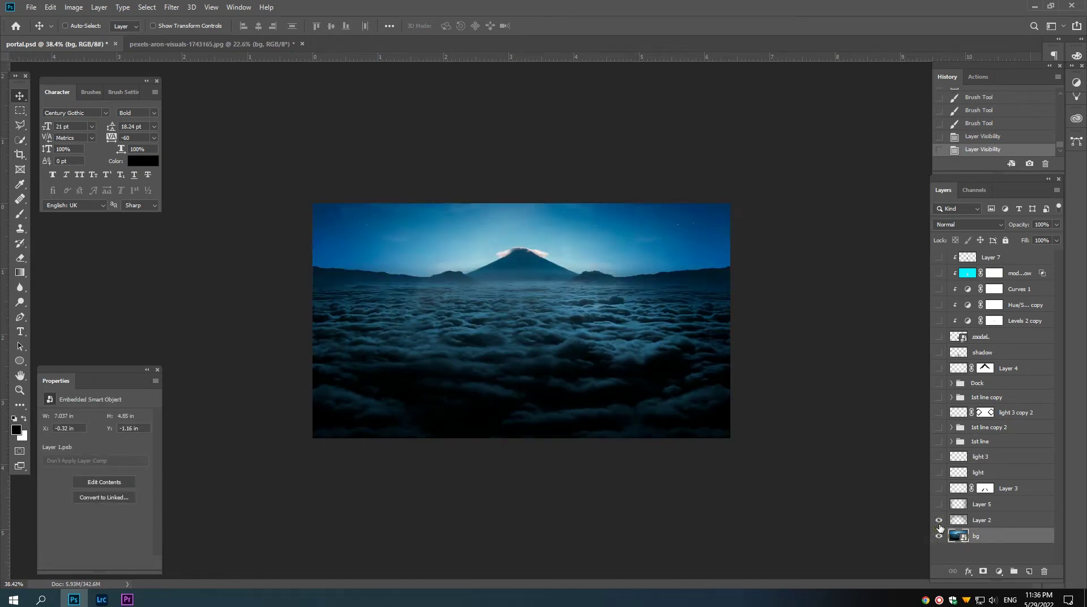
{"action": "left_click", "coordinate": [939, 488]}
{"action": "left_click", "coordinate": [938, 472]}
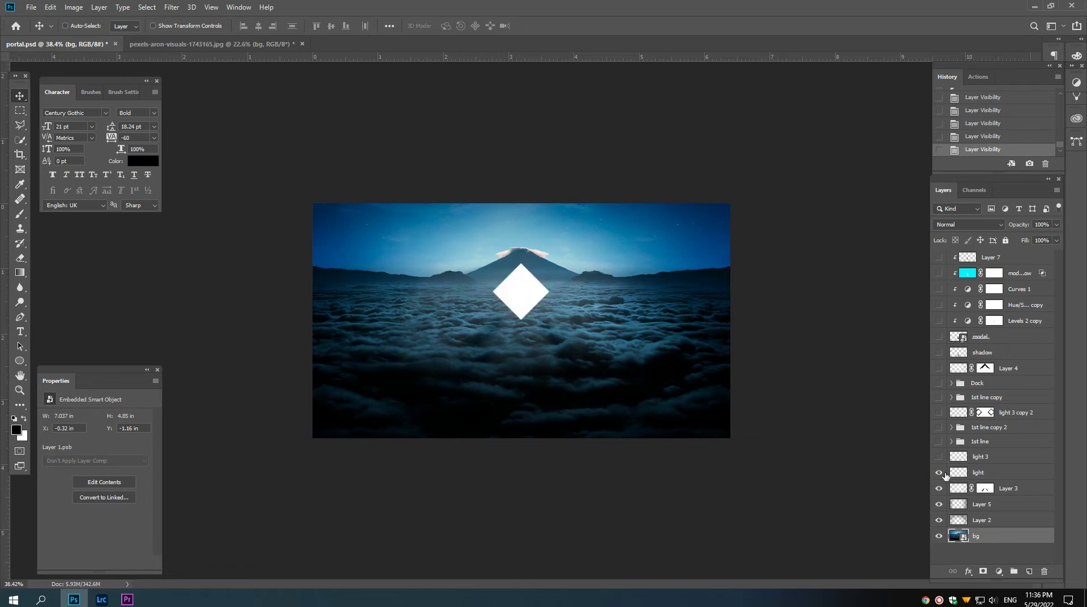
{"action": "left_click", "coordinate": [938, 456]}
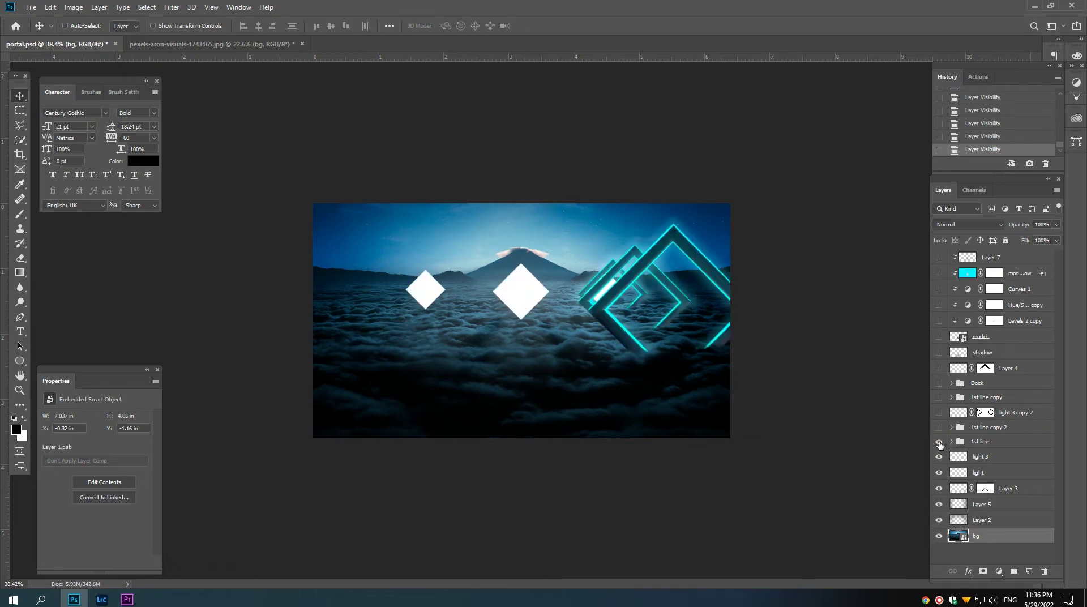
{"action": "left_click", "coordinate": [939, 427]}
{"action": "left_click", "coordinate": [938, 413]}
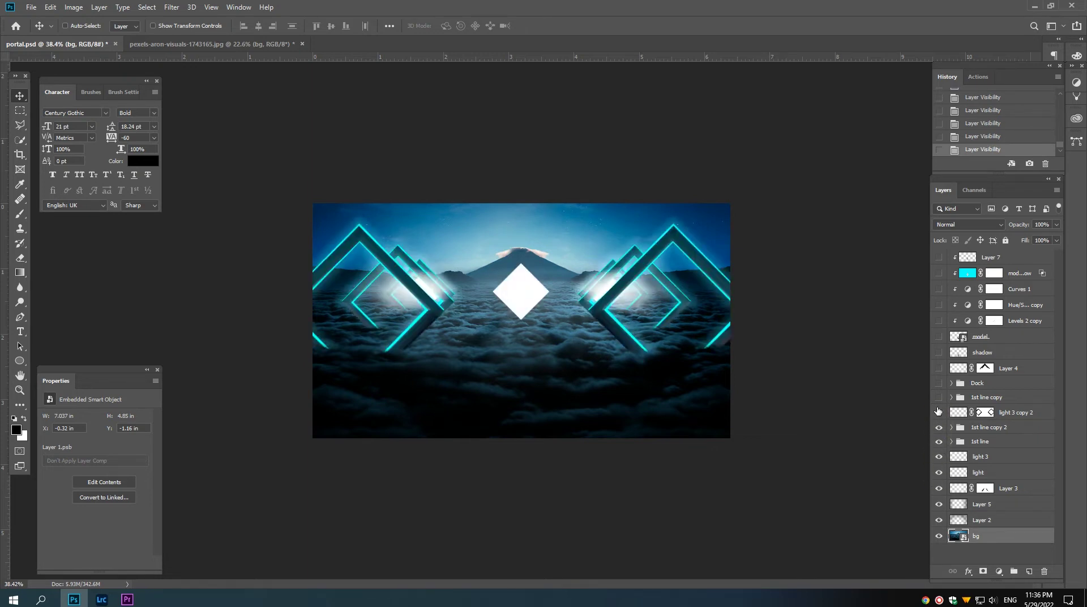
{"action": "left_click", "coordinate": [939, 397]}
Step: Re-enable the dock, Layer 4 glow, shadow, seated figure with its adjustments, and Layer 7
{"action": "left_click", "coordinate": [939, 383]}
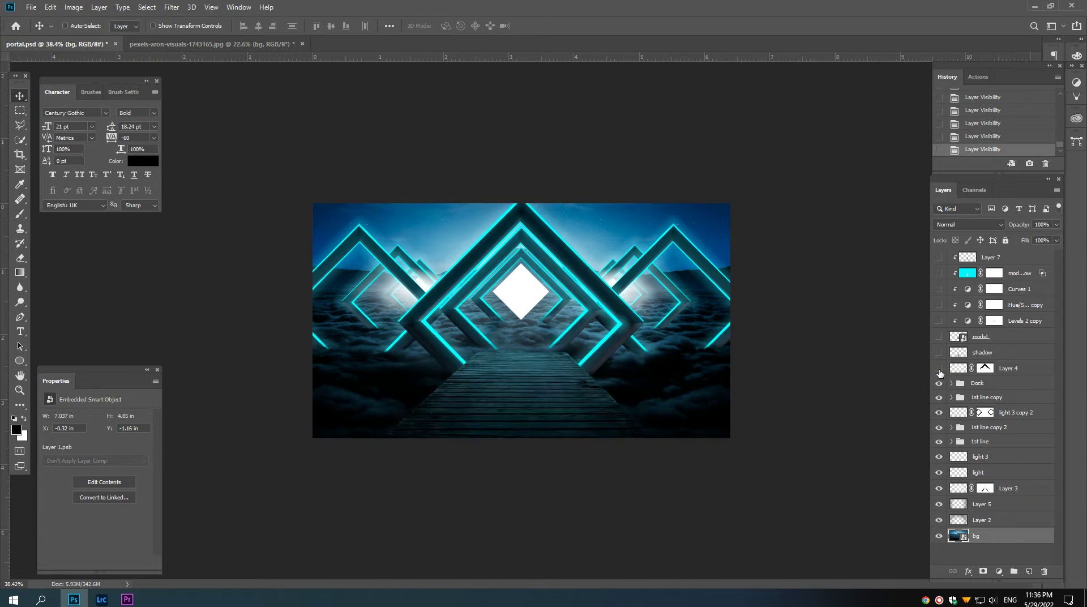
{"action": "left_click", "coordinate": [939, 368]}
{"action": "left_click", "coordinate": [938, 352]}
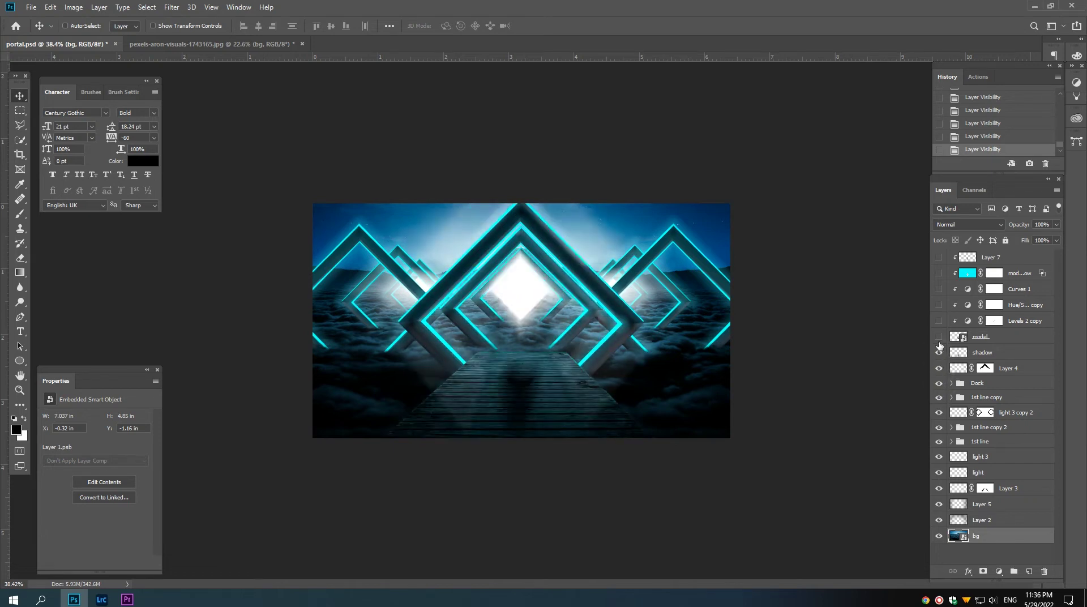
{"action": "left_click", "coordinate": [939, 336]}
{"action": "left_click", "coordinate": [939, 320]}
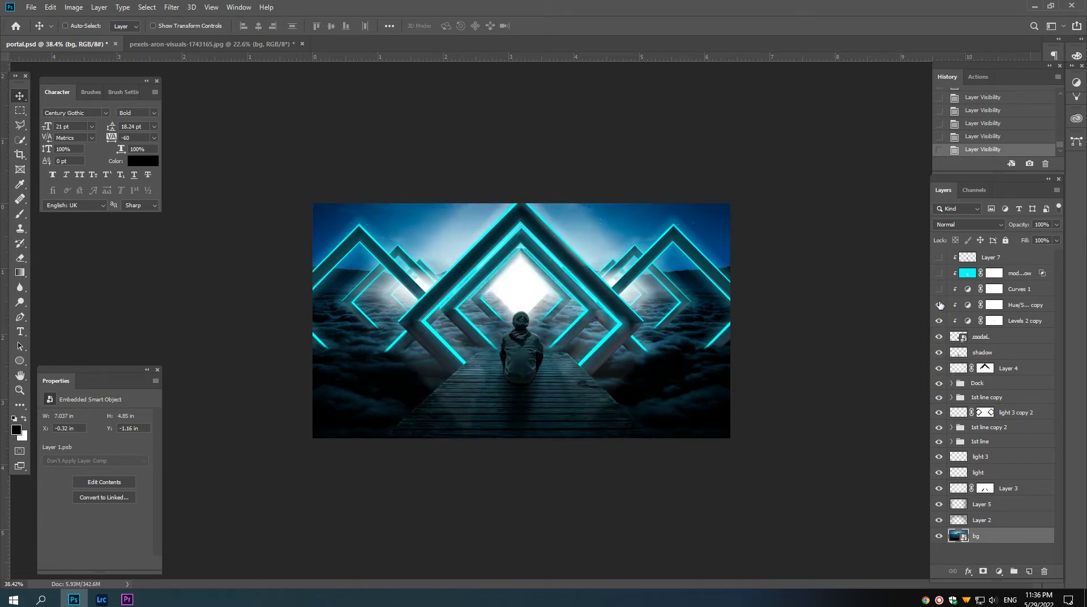
{"action": "left_click", "coordinate": [939, 272]}
{"action": "left_click", "coordinate": [939, 257]}
{"action": "left_click", "coordinate": [1009, 258]}
Step: Stamp all visible layers into a new layer and convert it to a smart object
{"action": "key", "text": "ctrl+plus"}
{"action": "key", "text": "ctrl+plus"}
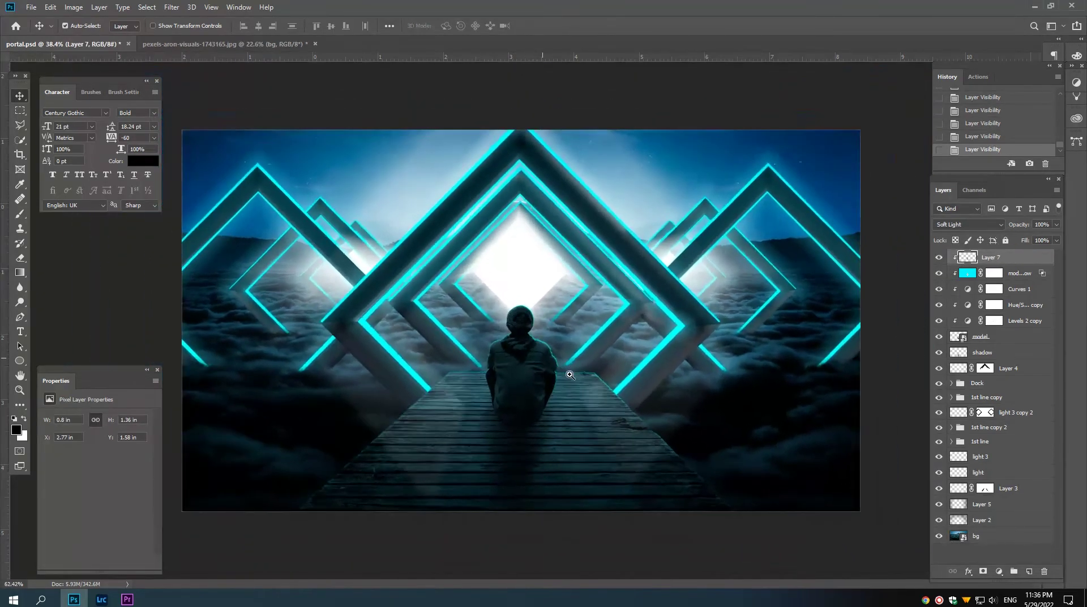
{"action": "left_click_drag", "start_coordinate": [570, 375], "coordinate": [560, 374]}
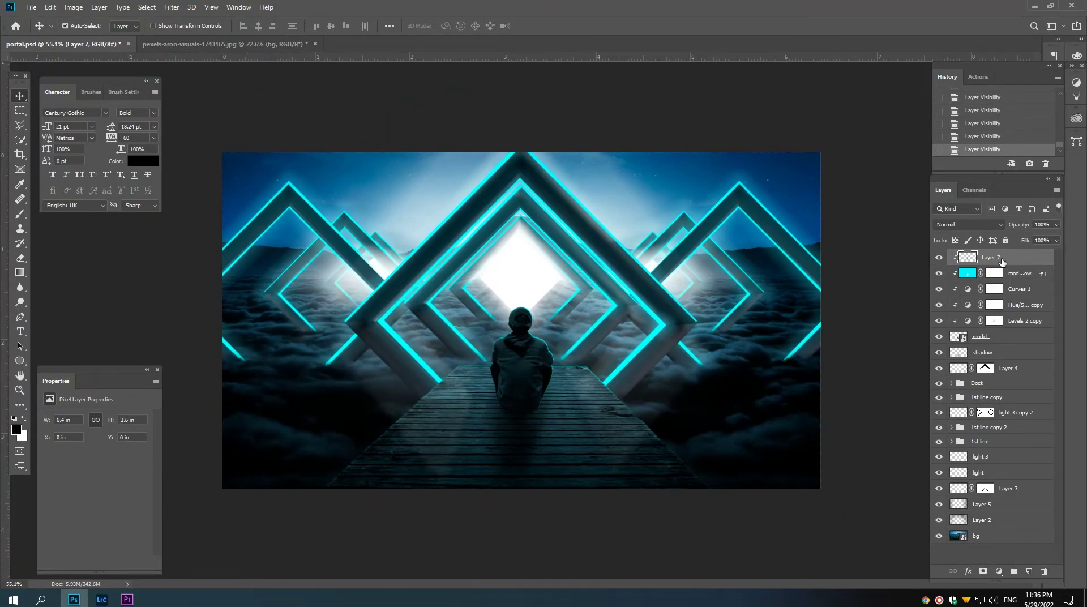
{"action": "key", "text": "ctrl+shift+alt+e"}
{"action": "right_click", "coordinate": [974, 261]}
{"action": "left_click", "coordinate": [906, 199]}
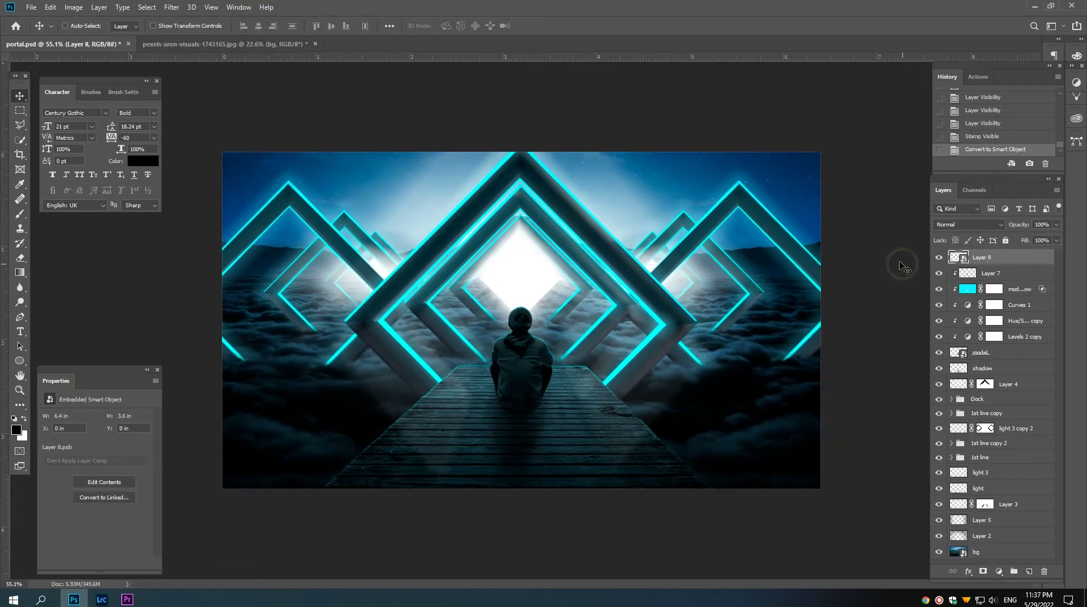
Step: Apply the Camera Raw Filter to the stamped layer and raise its Texture
{"action": "left_click", "coordinate": [171, 7]}
{"action": "left_click", "coordinate": [209, 75]}
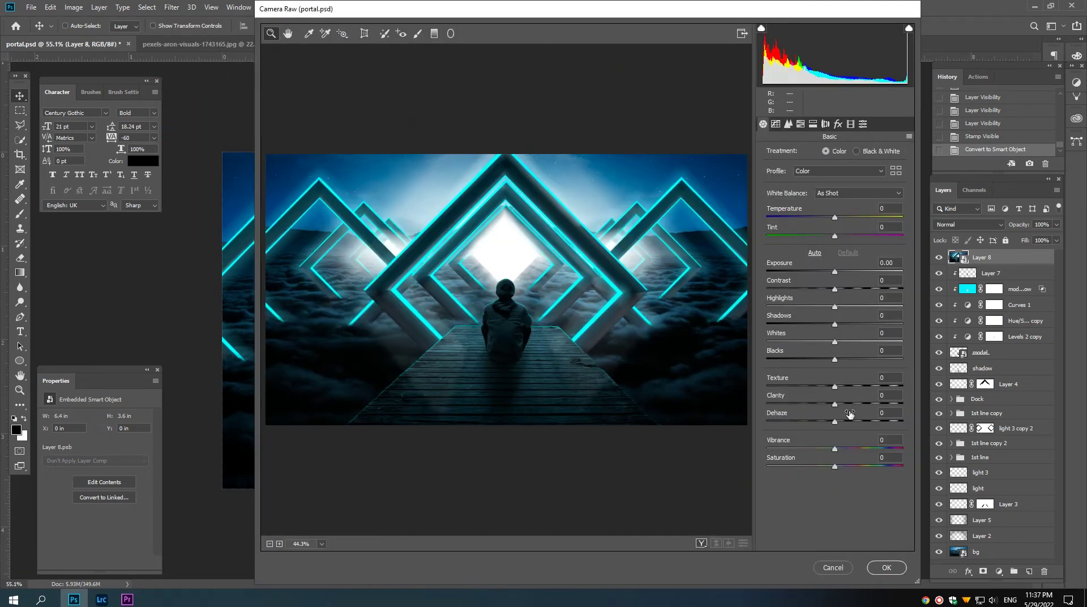
{"action": "left_click", "coordinate": [875, 386]}
{"action": "left_click_drag", "start_coordinate": [870, 386], "coordinate": [873, 386]}
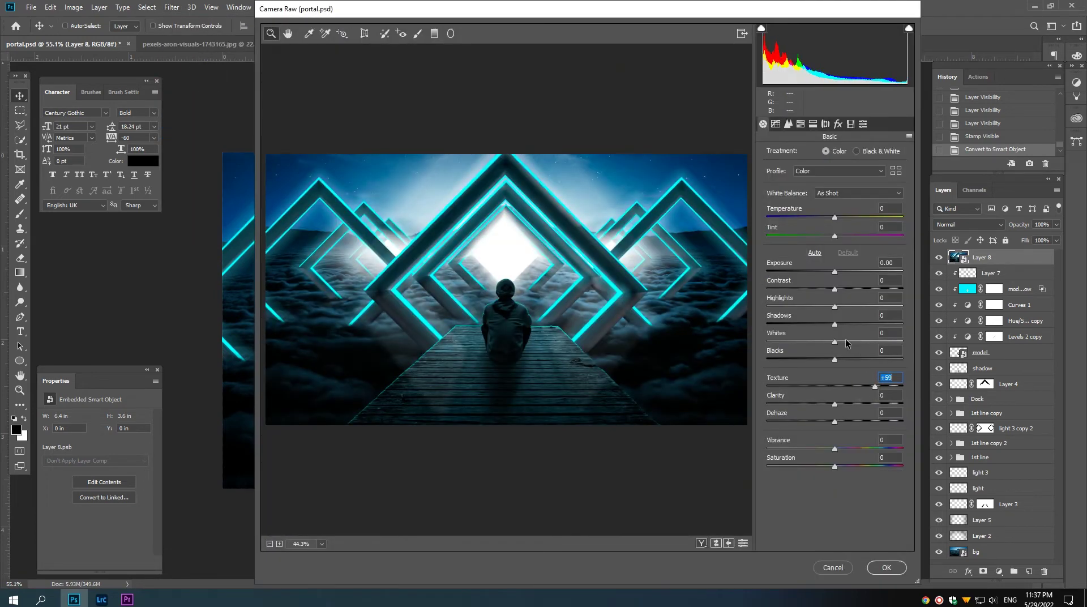
{"action": "left_click_drag", "start_coordinate": [835, 324], "coordinate": [842, 325]}
{"action": "left_click", "coordinate": [875, 386]}
Step: Set sharpening Amount 104 and Masking 94, add Grain amount 11 size 18, and apply
{"action": "left_click", "coordinate": [788, 124]}
{"action": "left_click_drag", "start_coordinate": [823, 170], "coordinate": [842, 171]}
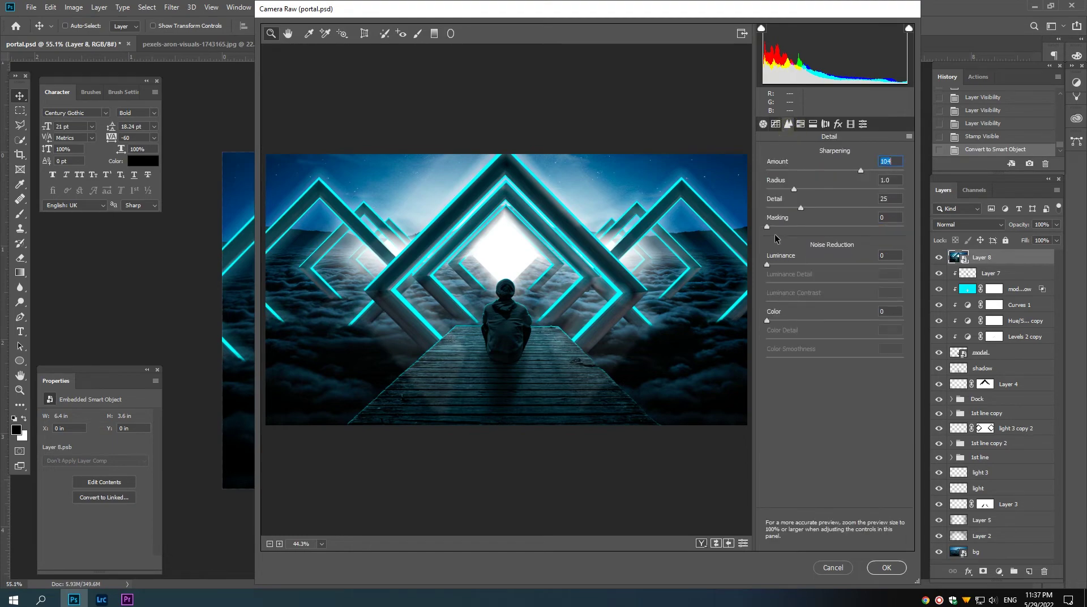
{"action": "left_click_drag", "start_coordinate": [767, 226], "coordinate": [893, 234]}
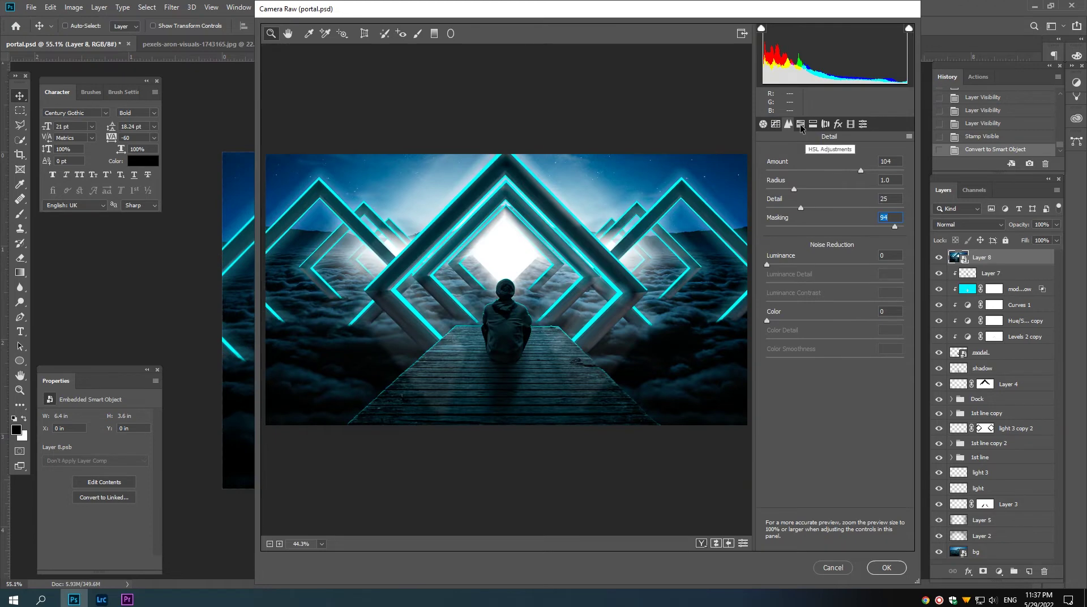
{"action": "left_click", "coordinate": [801, 123]}
{"action": "left_click", "coordinate": [825, 124]}
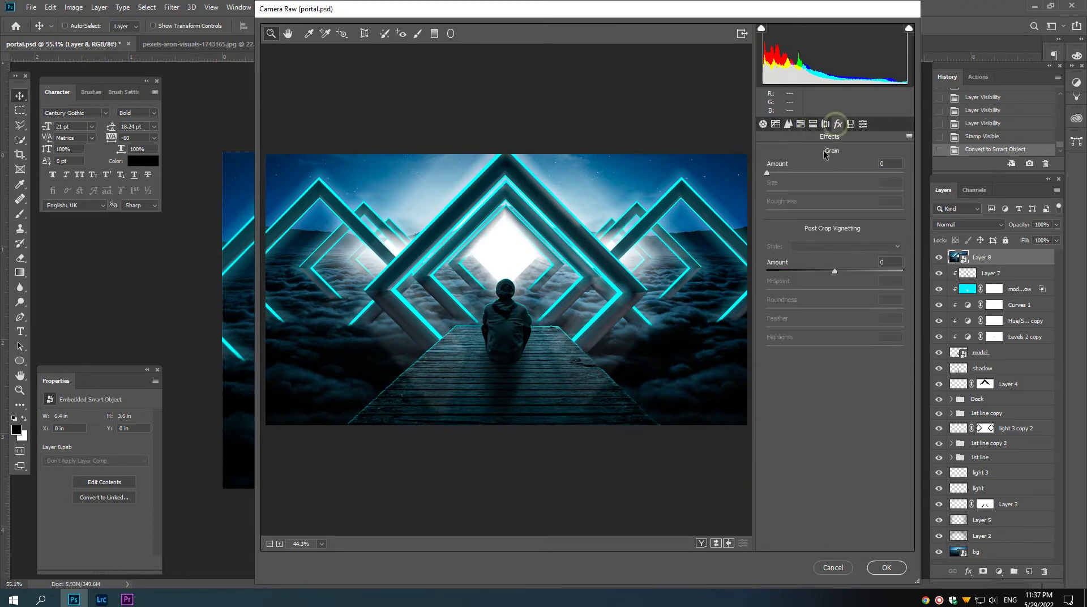
{"action": "mouse_move", "coordinate": [767, 172]}
{"action": "left_mouse_down"}
{"action": "mouse_move", "coordinate": [790, 191]}
{"action": "mouse_move", "coordinate": [764, 210]}
{"action": "mouse_move", "coordinate": [782, 172]}
{"action": "mouse_move", "coordinate": [794, 195]}
{"action": "left_mouse_up"}
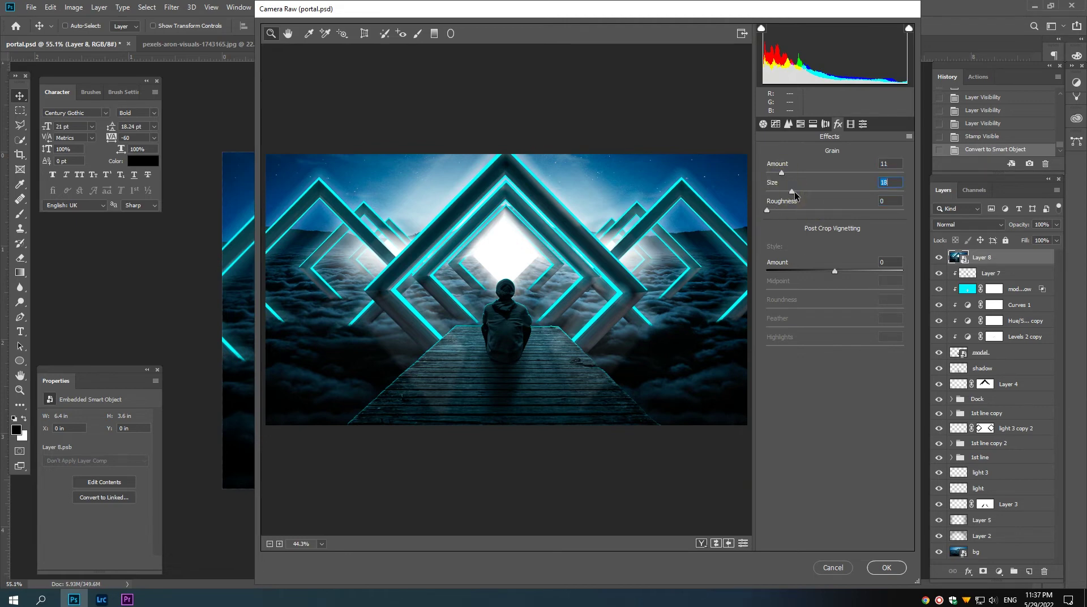
{"action": "left_click", "coordinate": [886, 568]}
Step: Add a Gradient Map layer using the Violet, Orange gradient preset
{"action": "left_click", "coordinate": [1051, 258]}
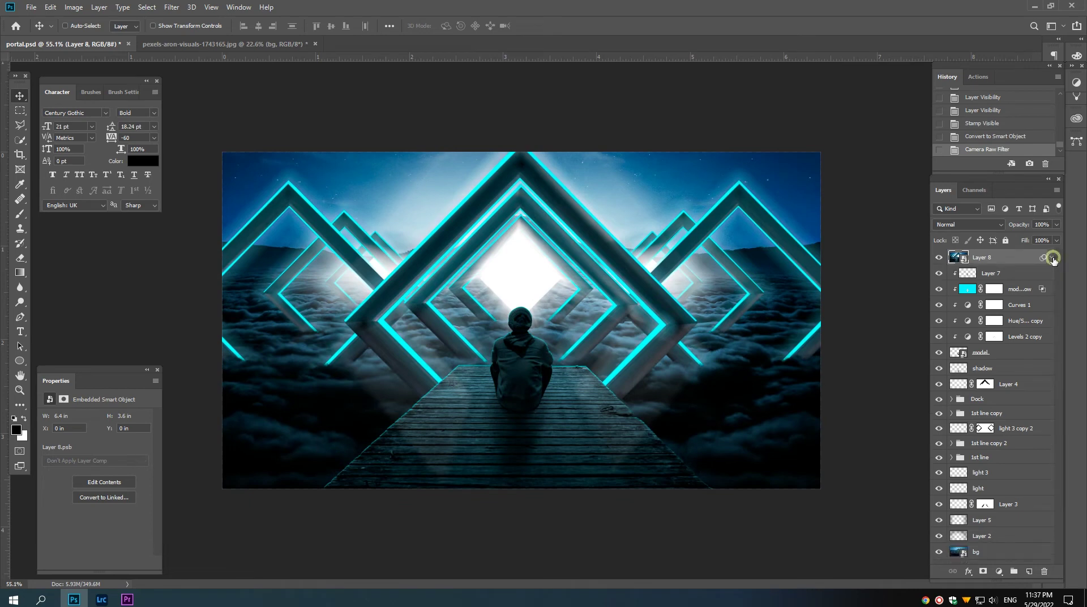
{"action": "left_click", "coordinate": [999, 571]}
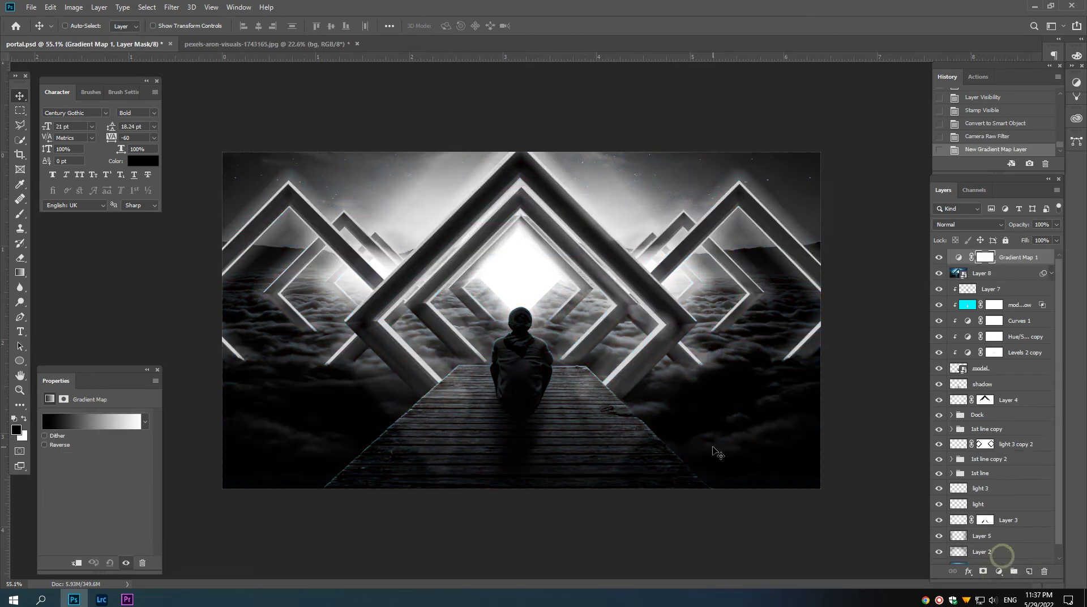
{"action": "left_click", "coordinate": [82, 421]}
{"action": "left_click", "coordinate": [754, 146]}
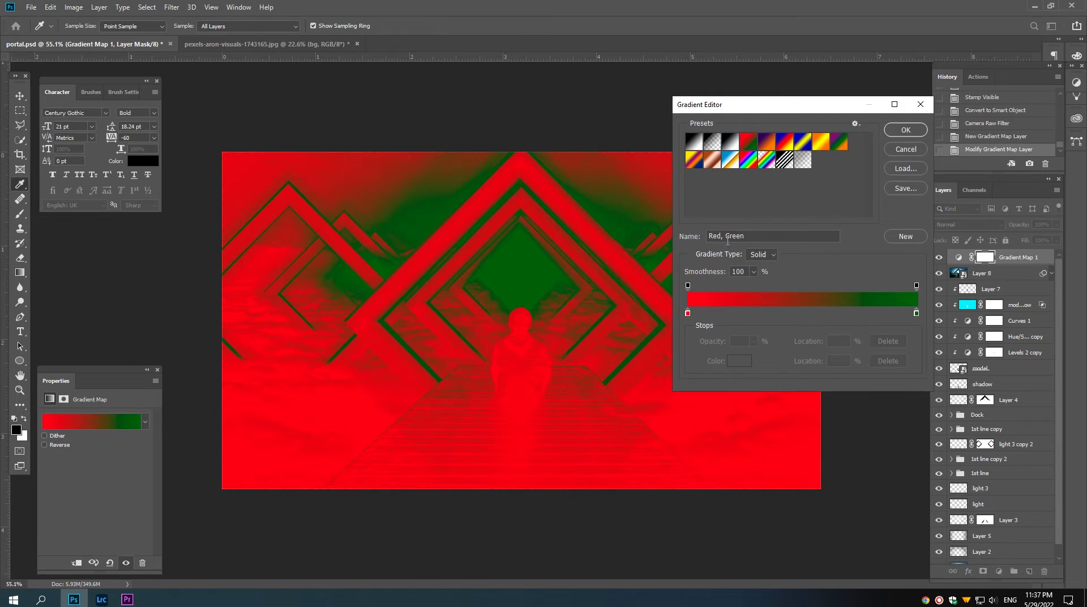
{"action": "left_click", "coordinate": [767, 146]}
{"action": "left_click", "coordinate": [905, 129]}
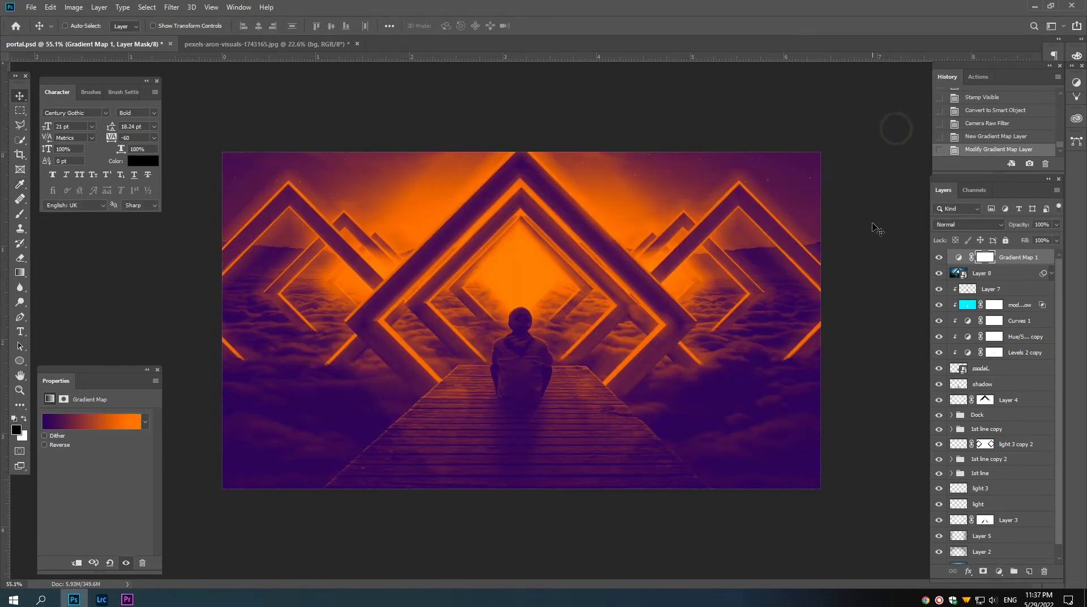
Step: Set the gradient map to Color blend mode and give it an inverted gradient mask
{"action": "left_click", "coordinate": [954, 225]}
{"action": "left_click", "coordinate": [941, 488]}
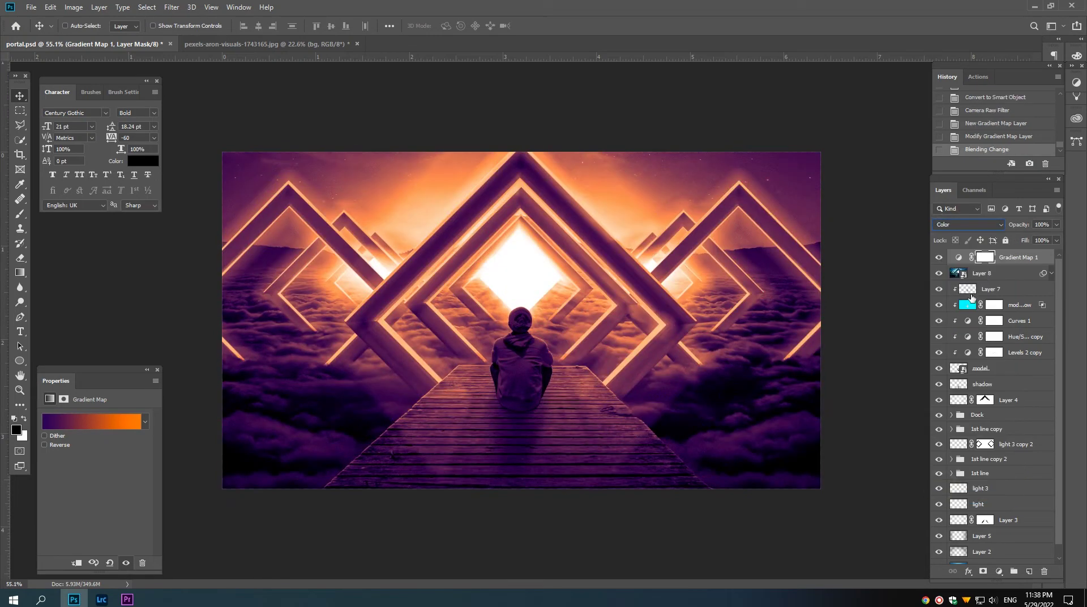
{"action": "mouse_move", "coordinate": [1020, 229]}
{"action": "left_mouse_down"}
{"action": "mouse_move", "coordinate": [846, 223]}
{"action": "mouse_move", "coordinate": [868, 226]}
{"action": "left_mouse_up"}
{"action": "left_click", "coordinate": [982, 258]}
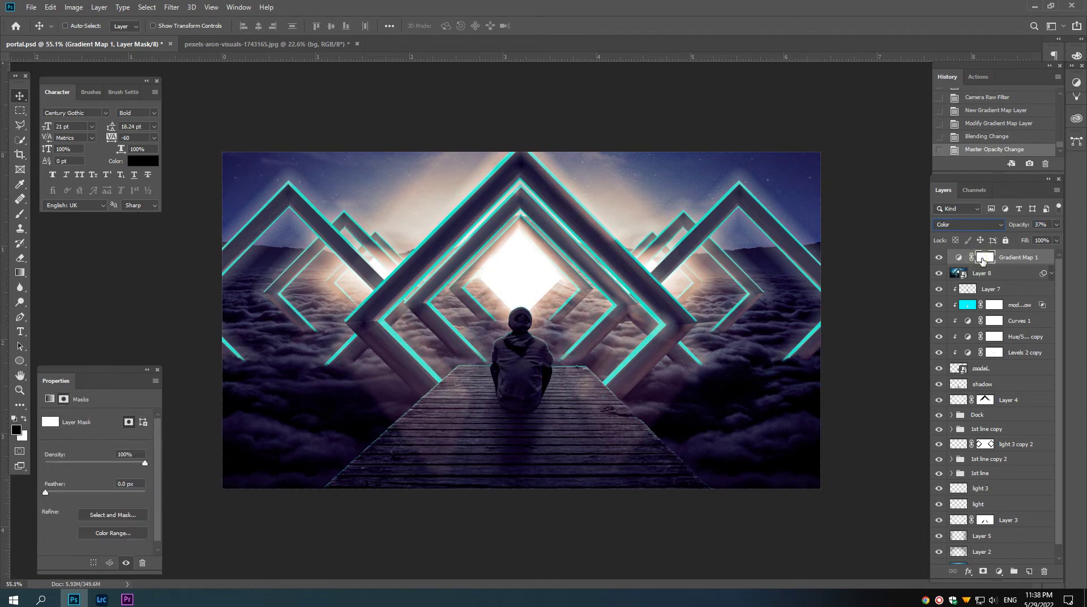
{"action": "left_click", "coordinate": [20, 273]}
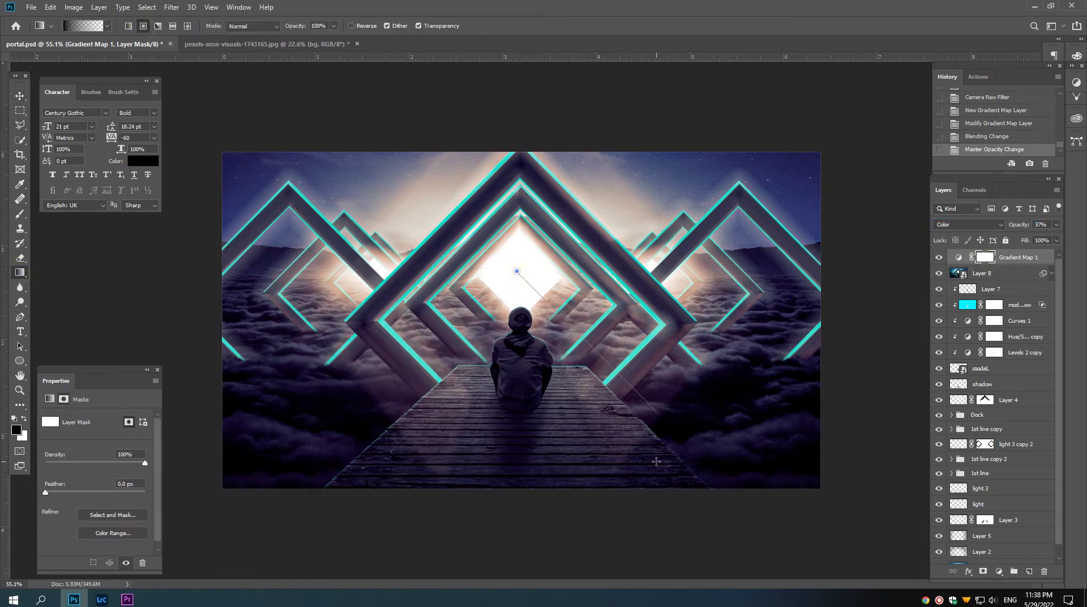
{"action": "left_click_drag", "start_coordinate": [656, 461], "coordinate": [655, 461]}
{"action": "key", "text": "ctrl+i"}
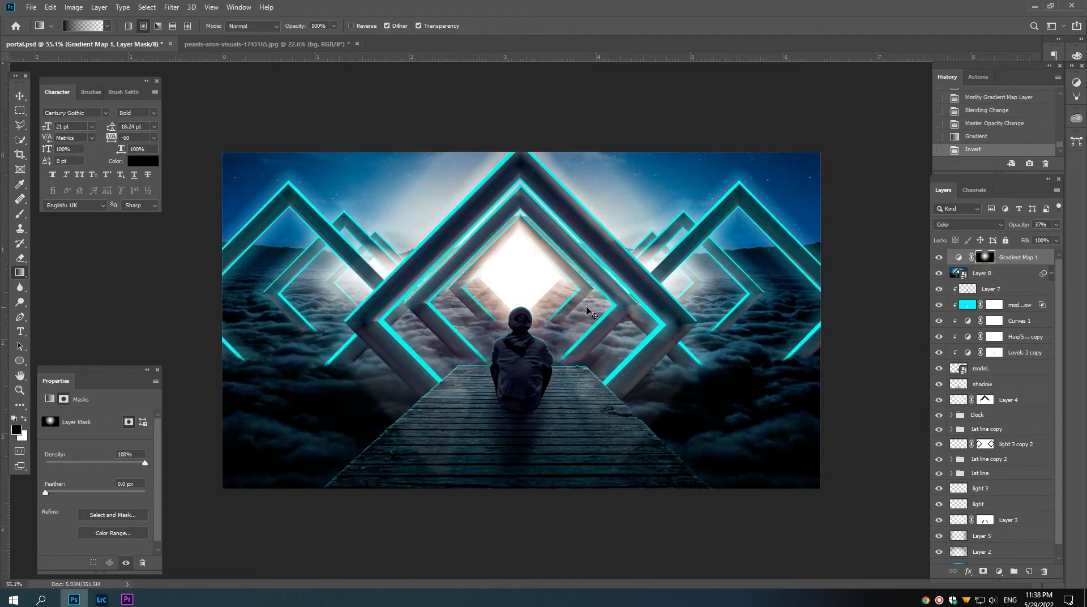
Step: Bring the gradient map's opacity down to 19%
{"action": "scroll", "coordinate": [517, 313], "scroll_direction": "up", "scroll_amount": 3}
{"action": "key", "text": "v"}
{"action": "scroll", "coordinate": [518, 314], "scroll_direction": "down", "scroll_amount": 2}
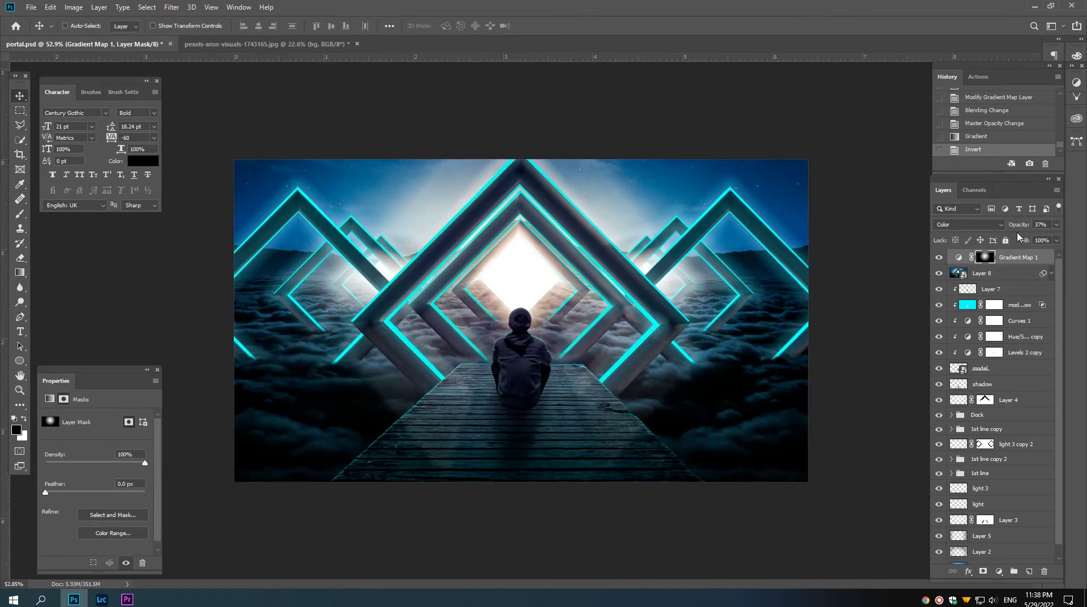
{"action": "left_click_drag", "start_coordinate": [1019, 225], "coordinate": [994, 232]}
{"action": "left_click_drag", "start_coordinate": [1005, 232], "coordinate": [1005, 232]}
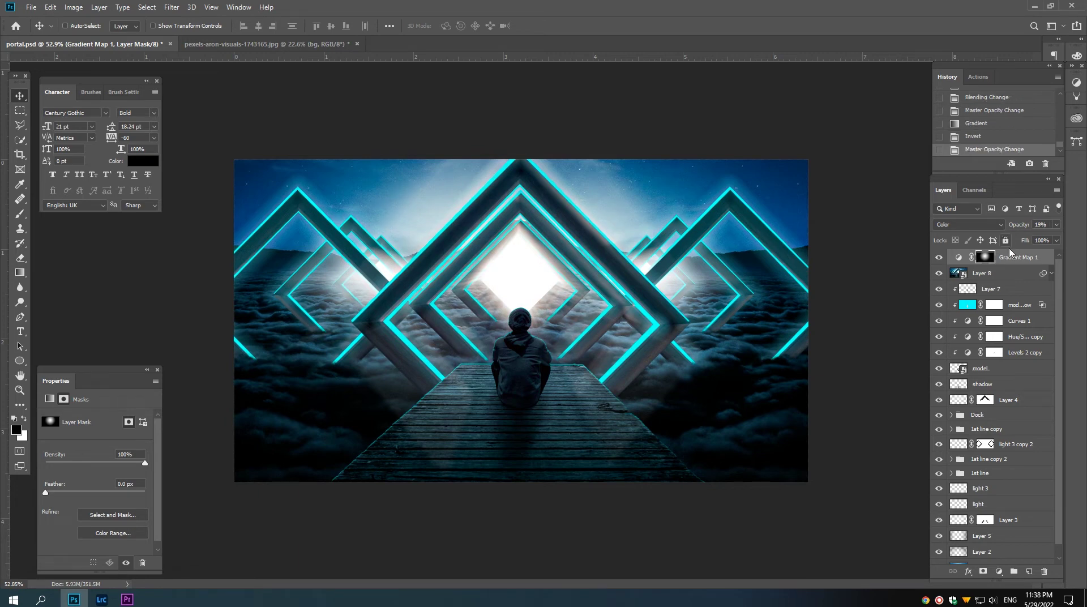
{"action": "left_click", "coordinate": [1017, 263]}
{"action": "left_click", "coordinate": [999, 571]}
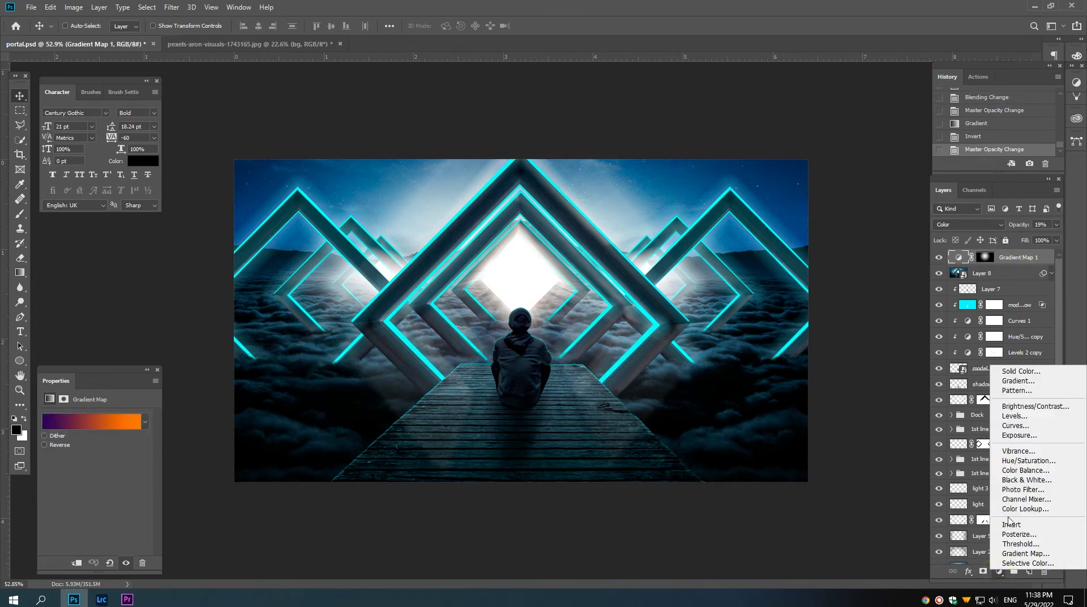
Step: Add a Levels layer that lifts Blue shadows and sets Red output levels to 8–242
{"action": "left_click", "coordinate": [1014, 415]}
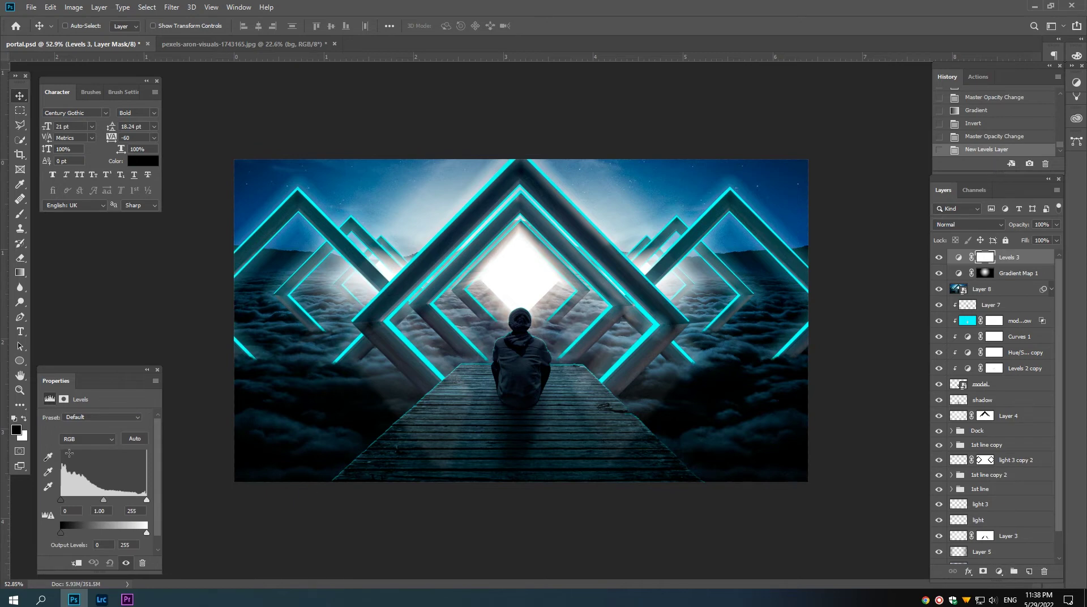
{"action": "left_click", "coordinate": [85, 438]}
{"action": "left_click", "coordinate": [67, 474]}
{"action": "left_click_drag", "start_coordinate": [61, 503], "coordinate": [68, 500]}
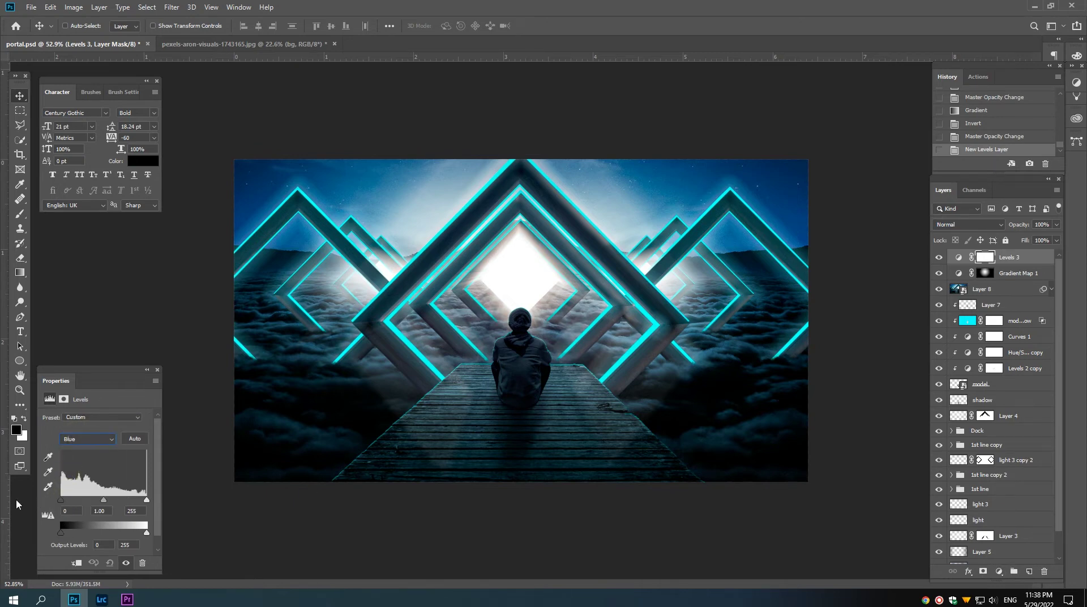
{"action": "left_click_drag", "start_coordinate": [59, 535], "coordinate": [77, 536]}
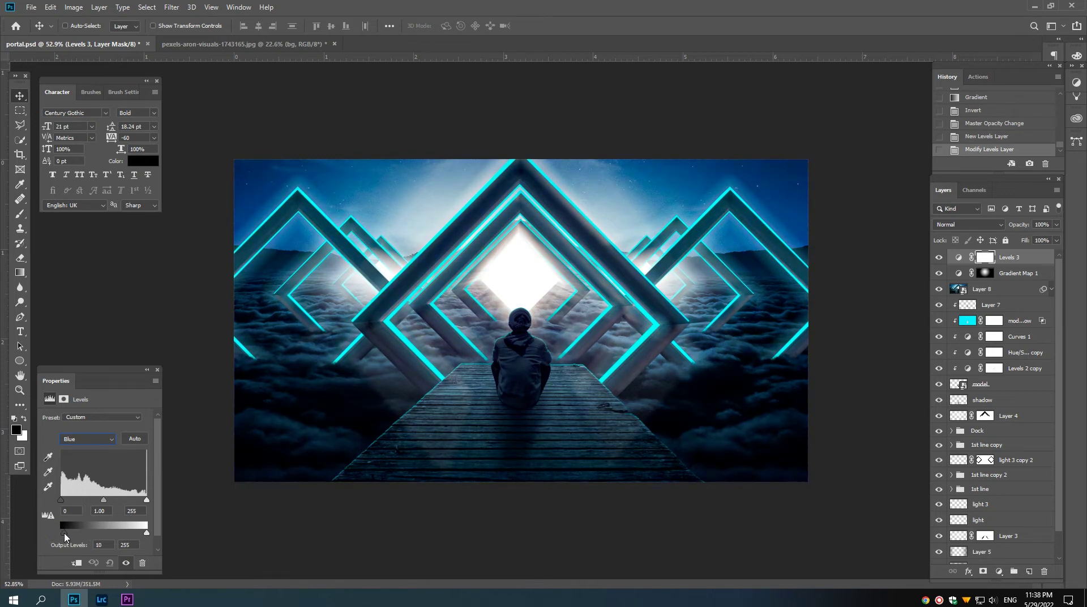
{"action": "left_click", "coordinate": [85, 440]}
{"action": "left_click_drag", "start_coordinate": [61, 533], "coordinate": [71, 537]}
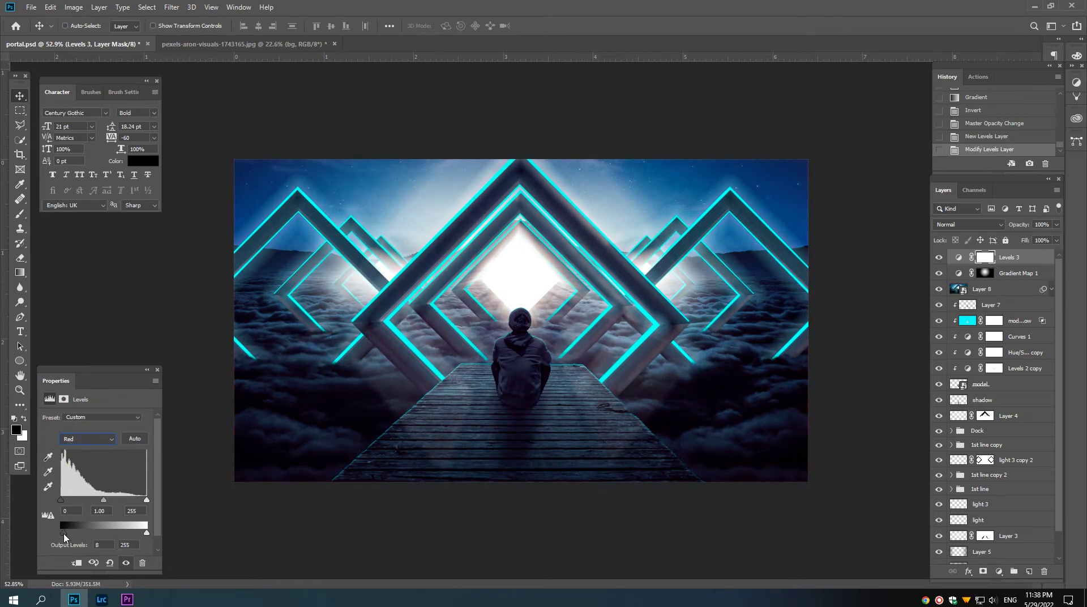
{"action": "left_click_drag", "start_coordinate": [146, 533], "coordinate": [140, 534]}
Step: Set the Green channel's input white to 240, then toggle Levels 3 to compare
{"action": "left_click", "coordinate": [85, 439]}
{"action": "left_click", "coordinate": [76, 460]}
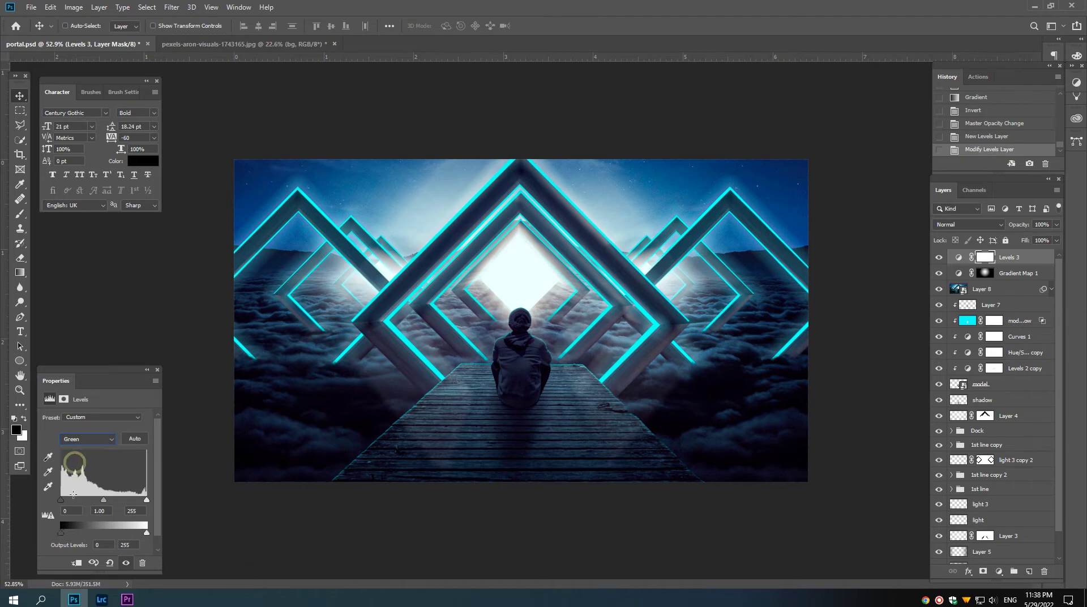
{"action": "left_click_drag", "start_coordinate": [146, 500], "coordinate": [144, 501]}
{"action": "left_click", "coordinate": [938, 258]}
{"action": "left_click", "coordinate": [939, 258]}
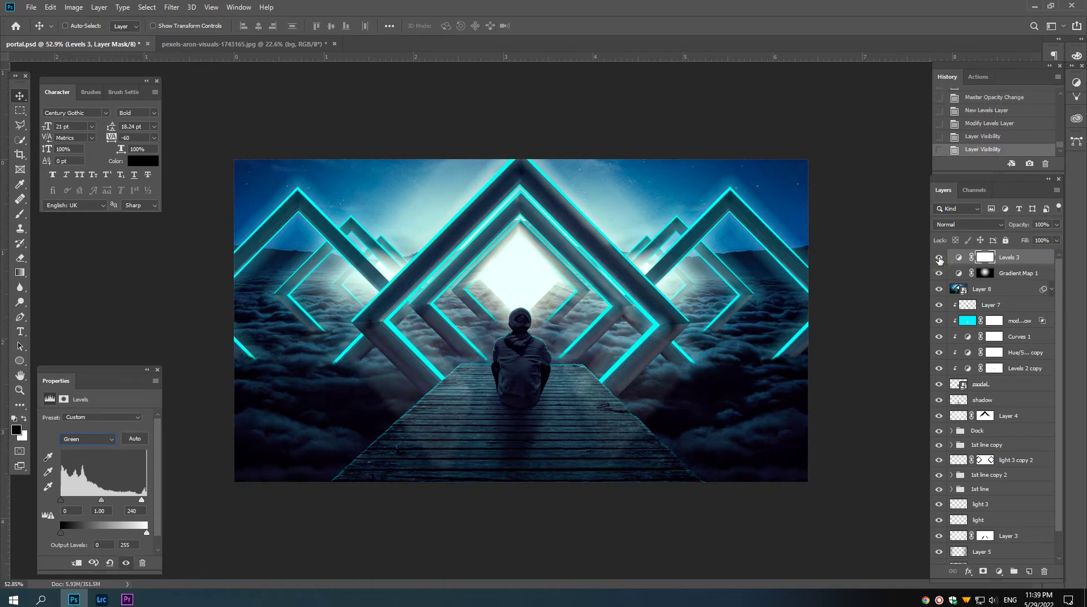
{"action": "left_click", "coordinate": [938, 257]}
{"action": "left_click", "coordinate": [938, 257]}
{"action": "left_click", "coordinate": [1004, 257]}
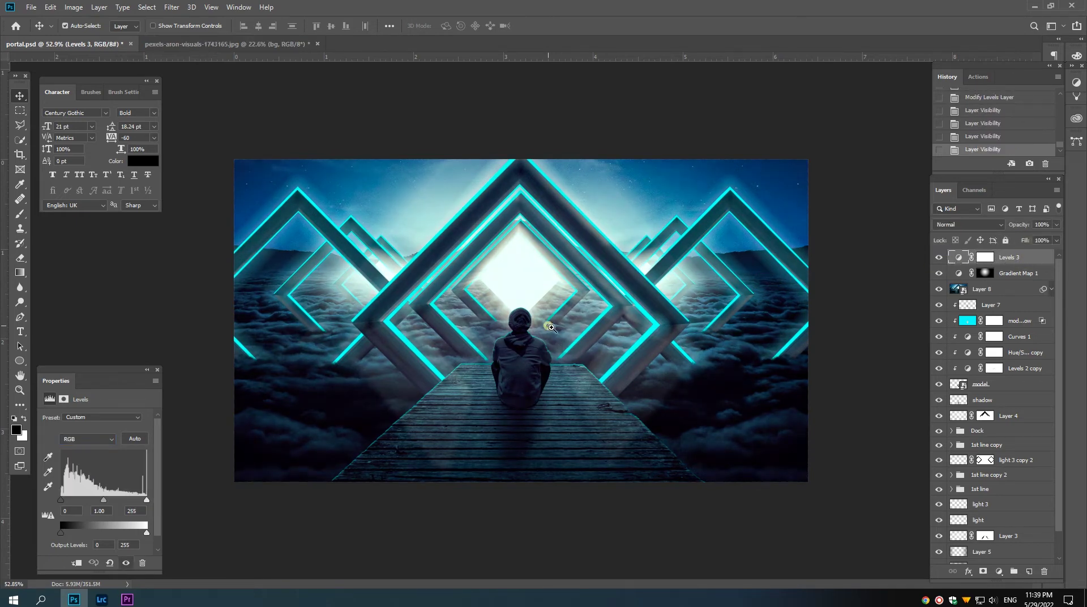
{"action": "left_click_drag", "start_coordinate": [552, 328], "coordinate": [556, 333]}
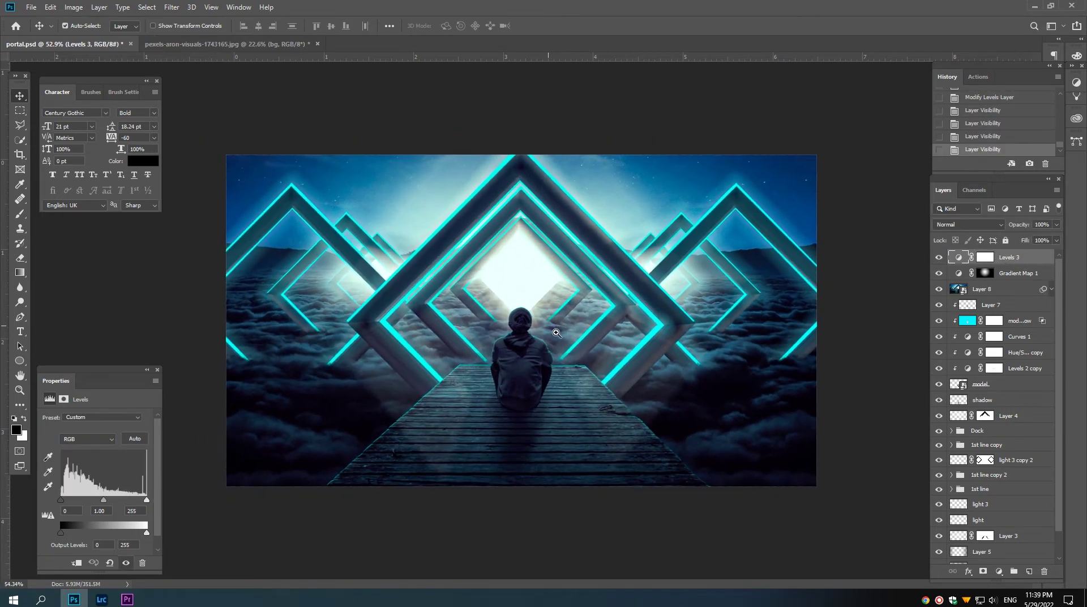
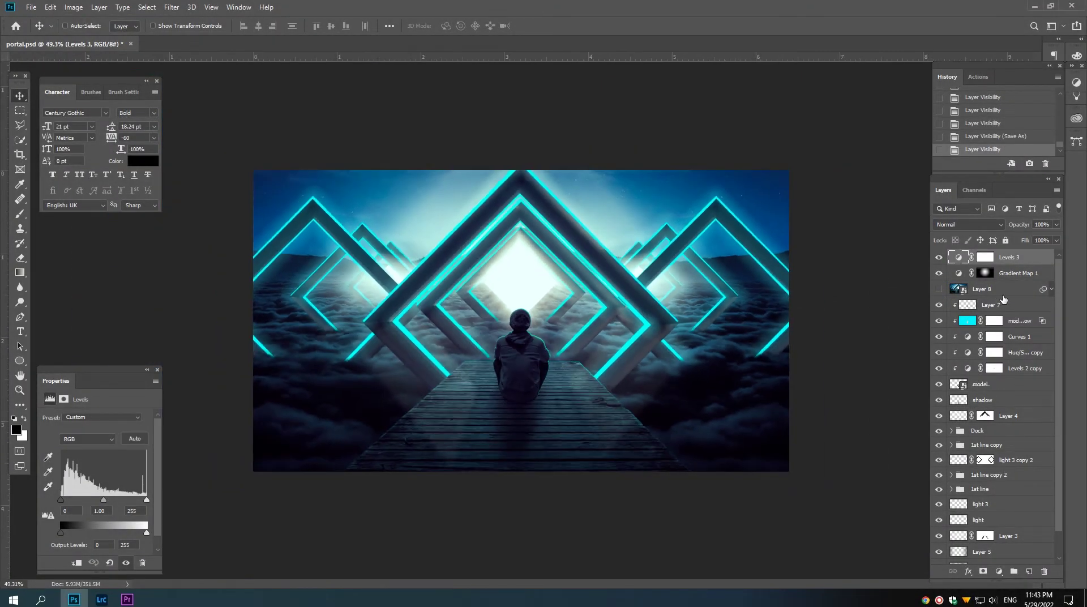
Step: Check the 1st line copy frames, expand the group and select frame layer 1
{"action": "scroll", "coordinate": [1003, 299], "scroll_direction": "down", "scroll_amount": 1}
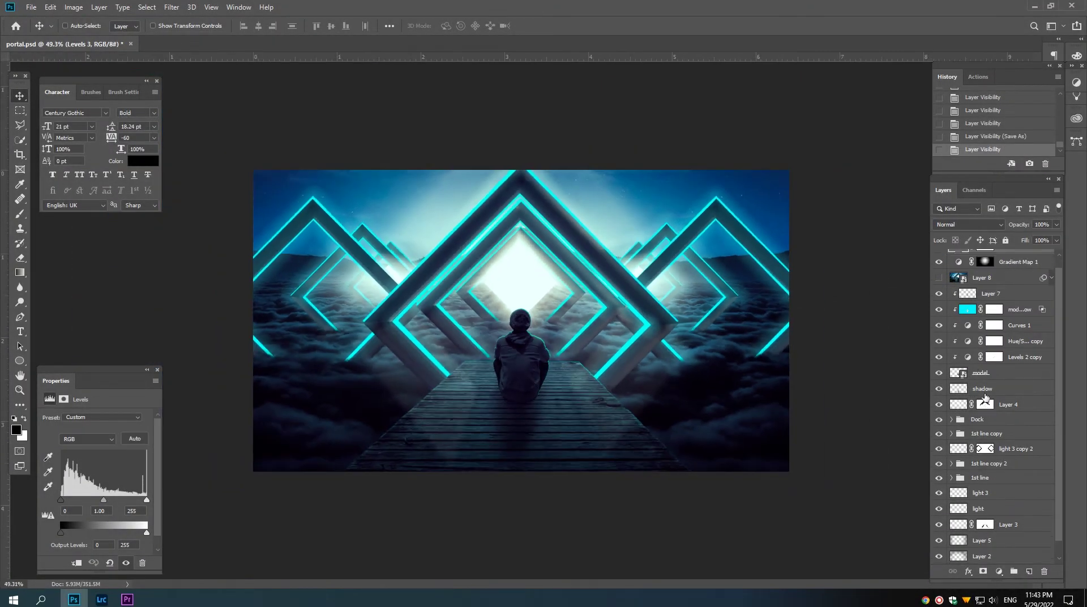
{"action": "left_click", "coordinate": [981, 434]}
{"action": "left_click", "coordinate": [938, 433]}
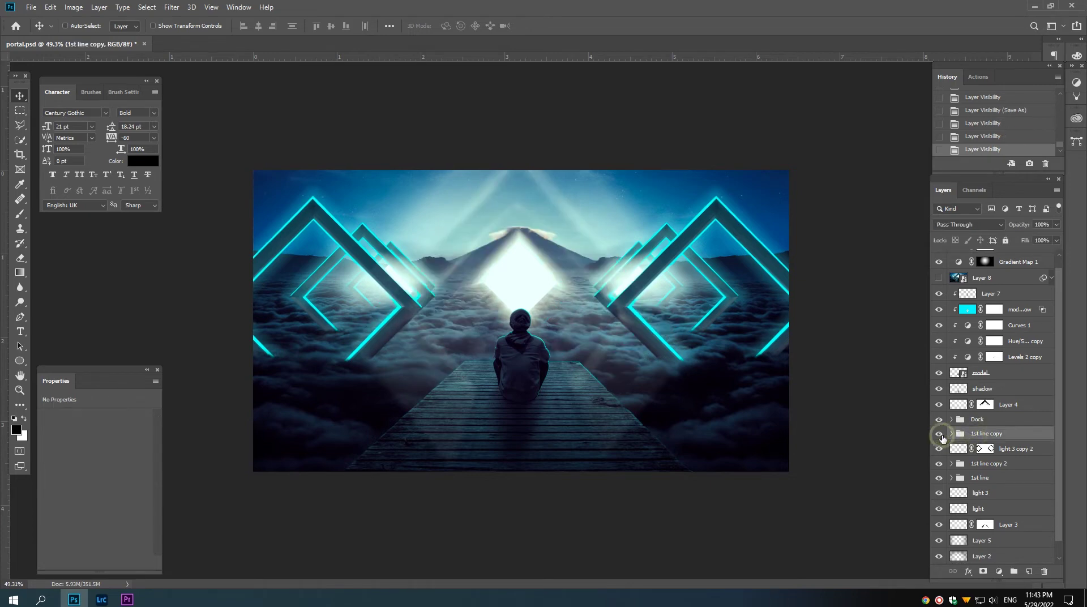
{"action": "scroll", "coordinate": [521, 320], "scroll_direction": "down", "scroll_amount": 1}
{"action": "left_click", "coordinate": [951, 432]}
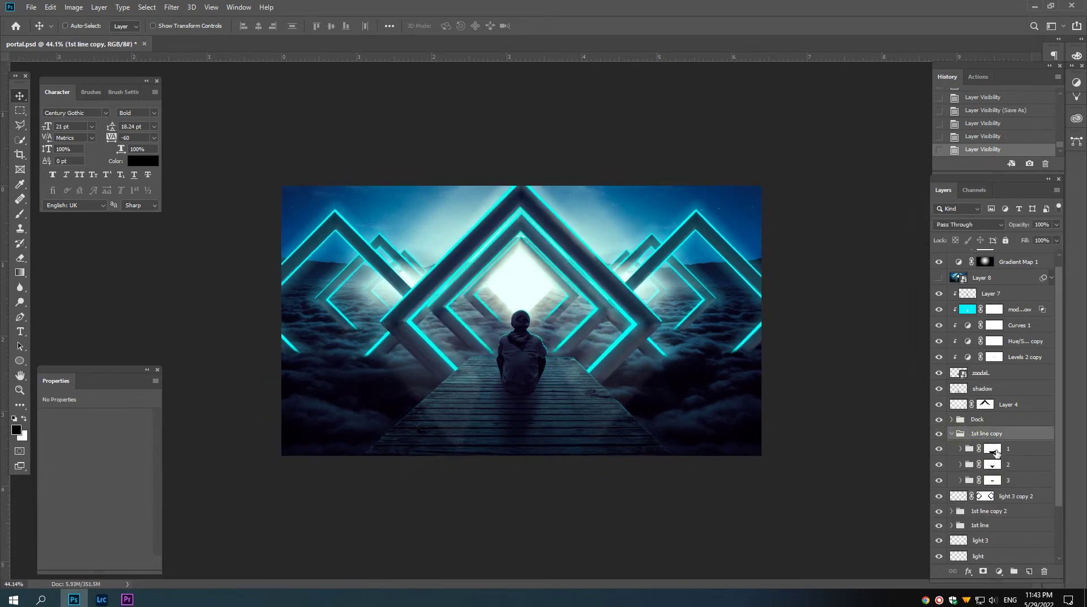
{"action": "left_click", "coordinate": [991, 448]}
{"action": "left_click", "coordinate": [938, 450]}
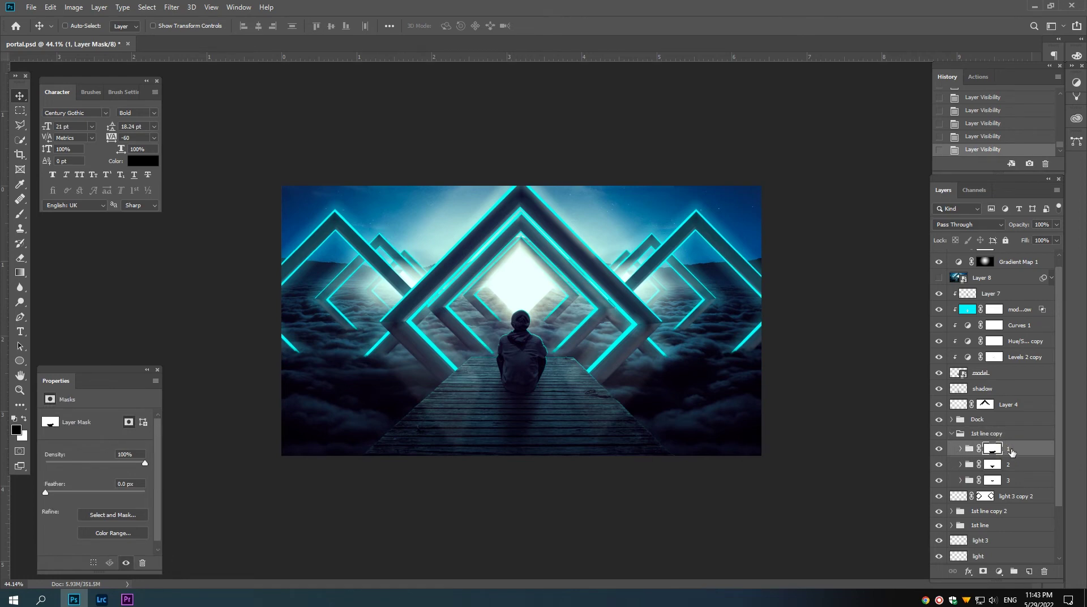
Step: Duplicate frame layer 1 and enlarge the copy to about 158%
{"action": "key", "text": "ctrl+j"}
{"action": "key", "text": "ctrl+t"}
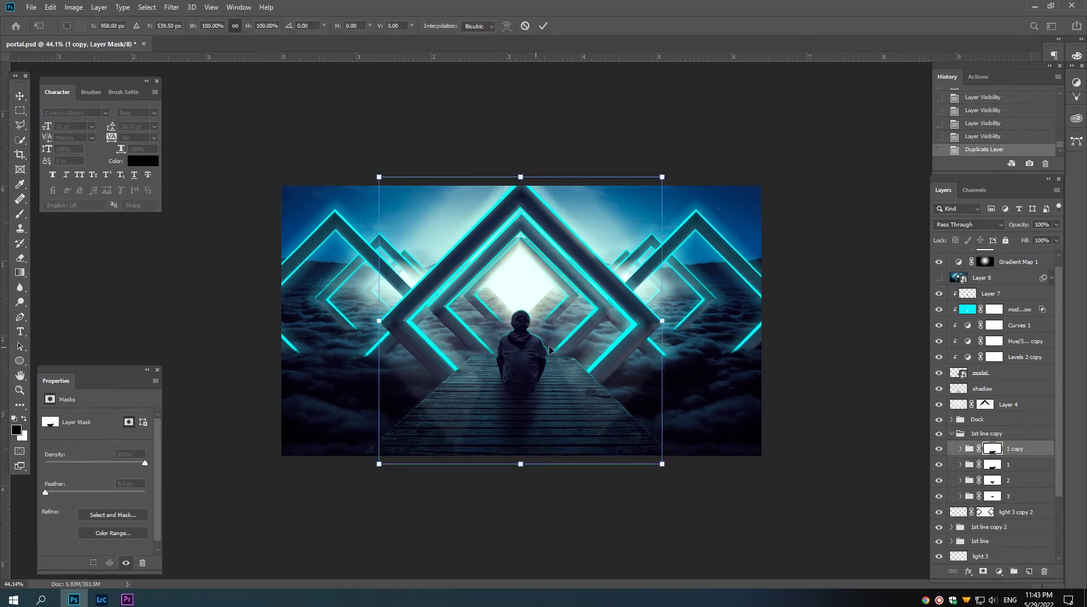
{"action": "scroll", "coordinate": [549, 349], "scroll_direction": "down", "scroll_amount": 4}
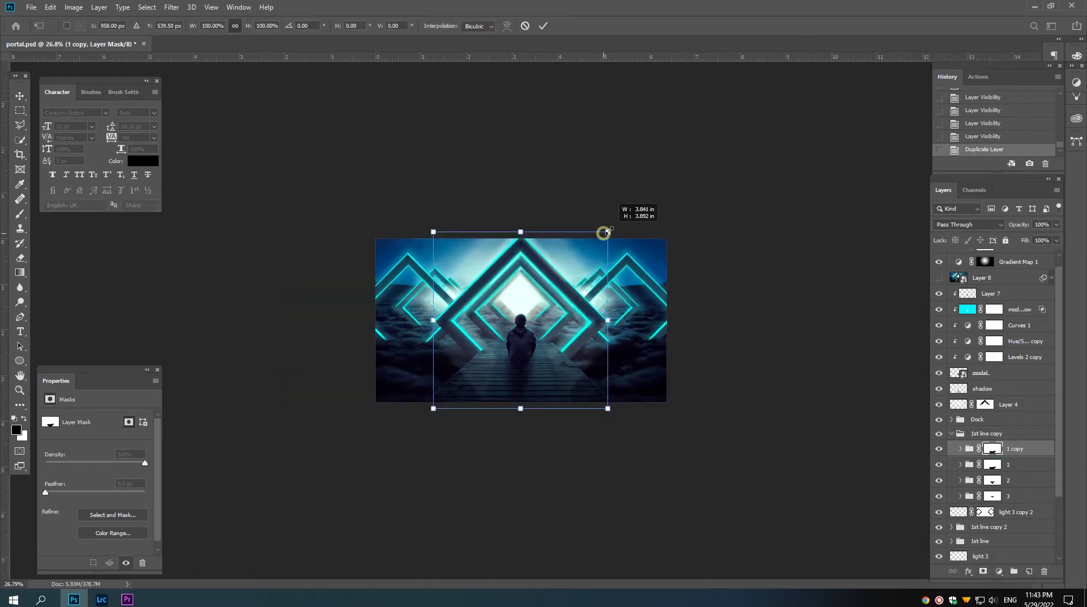
{"action": "left_click_drag", "start_coordinate": [607, 231], "coordinate": [668, 187]}
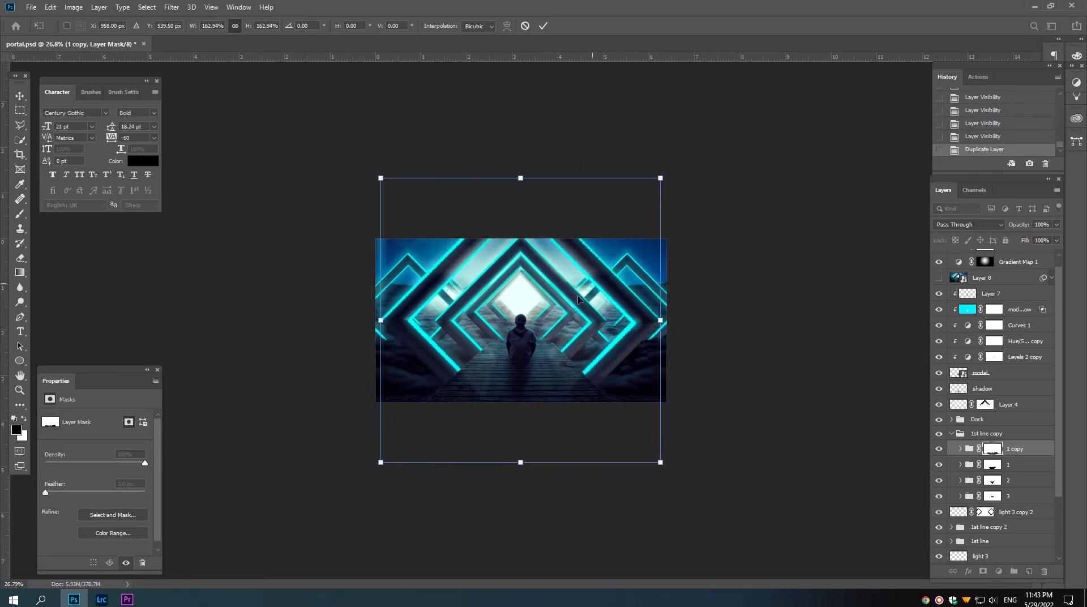
{"action": "key", "text": "Return"}
Step: Duplicate the enlarged frame, scale it well past the canvas, and convert it to a smart object
{"action": "left_click_drag", "start_coordinate": [519, 319], "coordinate": [558, 311]}
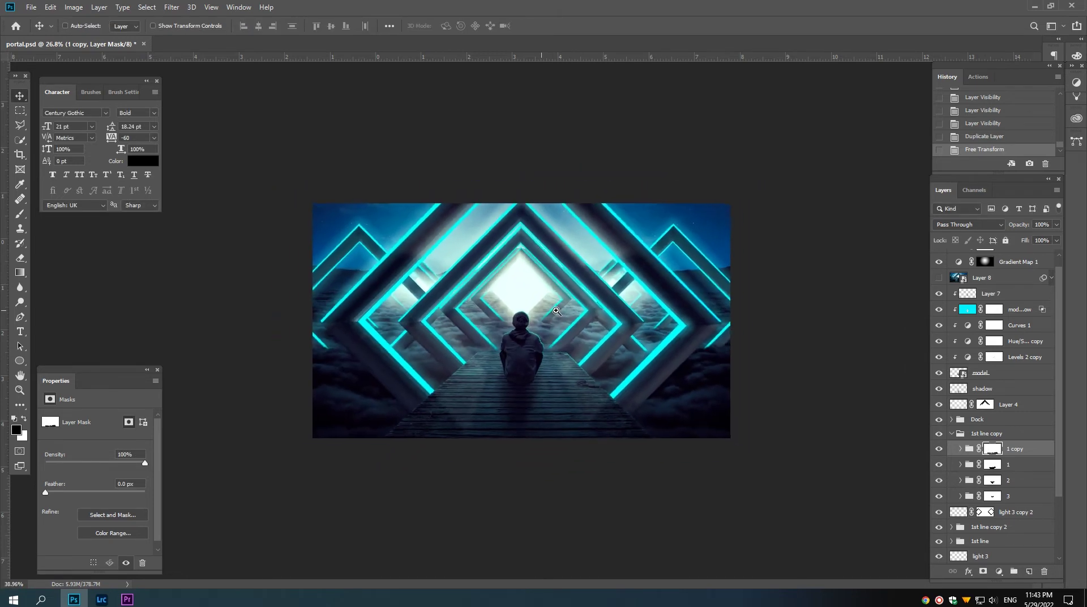
{"action": "key", "text": "ctrl+j"}
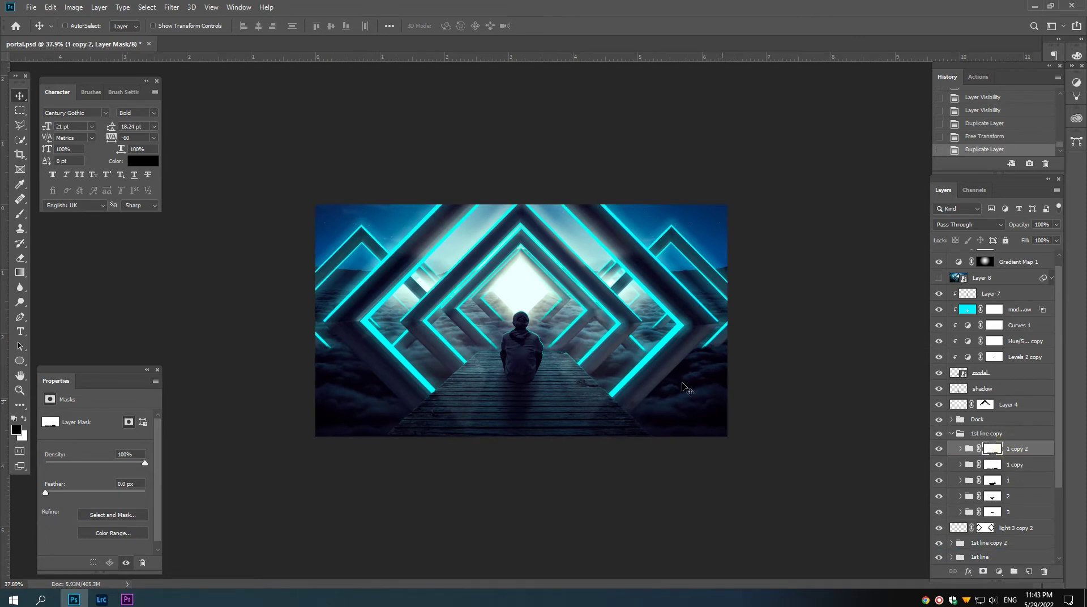
{"action": "left_click_drag", "start_coordinate": [616, 347], "coordinate": [603, 349]}
{"action": "key", "text": "ctrl+t"}
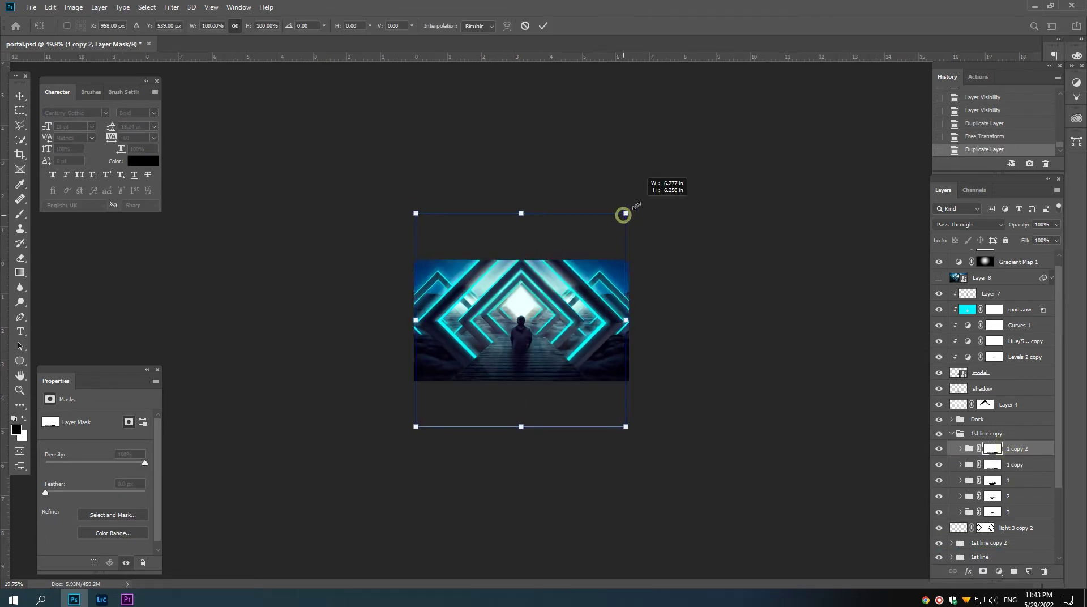
{"action": "left_click_drag", "start_coordinate": [624, 212], "coordinate": [723, 138]}
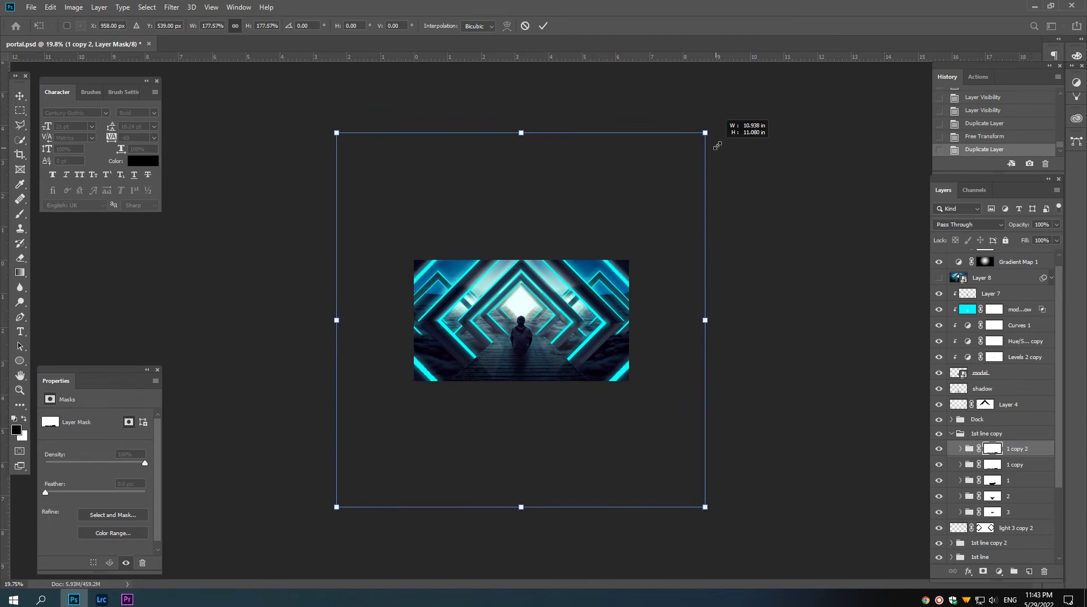
{"action": "key", "text": "Return"}
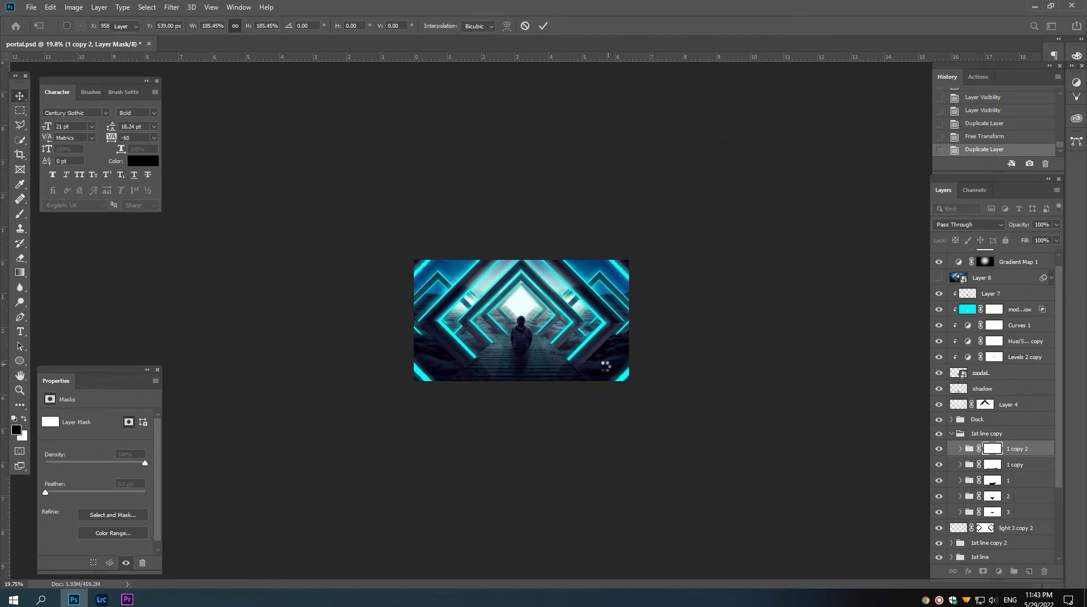
{"action": "mouse_move", "coordinate": [563, 340]}
{"action": "left_mouse_down"}
{"action": "mouse_move", "coordinate": [601, 341]}
{"action": "mouse_move", "coordinate": [583, 341]}
{"action": "left_mouse_up"}
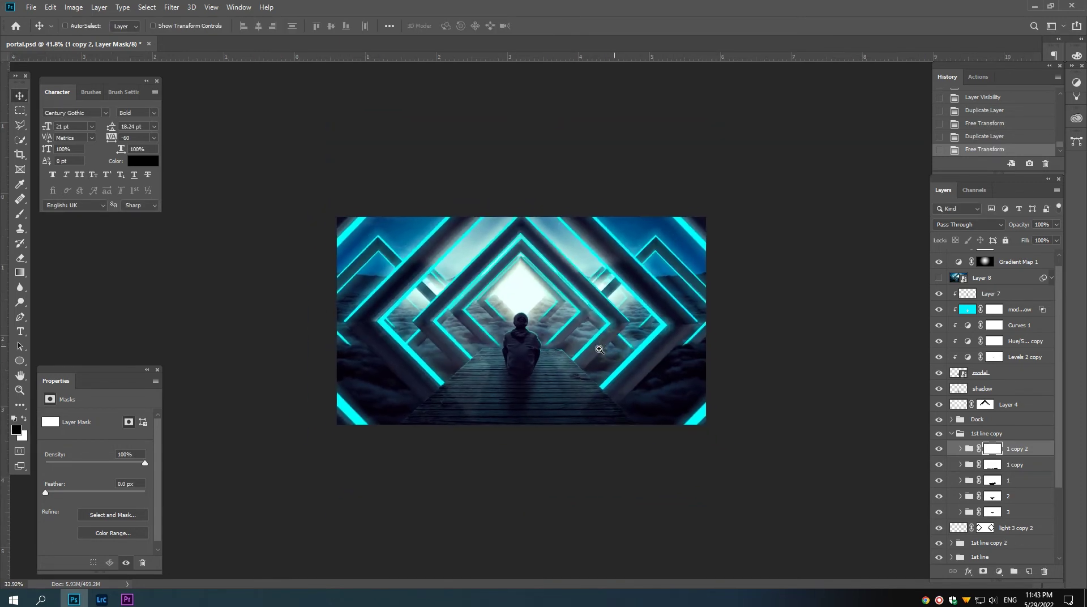
{"action": "right_click", "coordinate": [998, 449]}
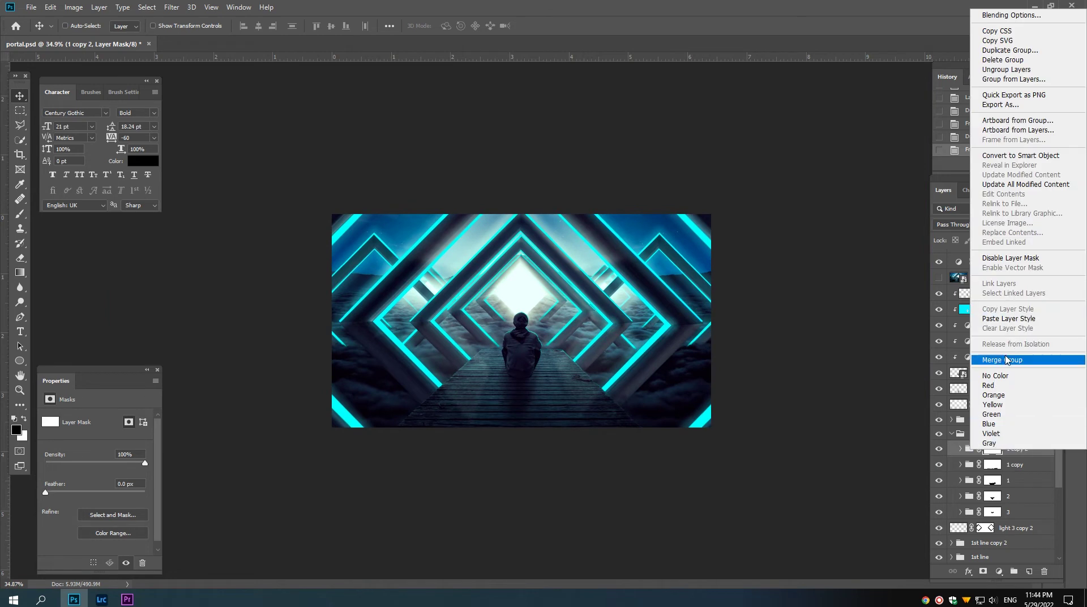
{"action": "left_click", "coordinate": [1007, 156]}
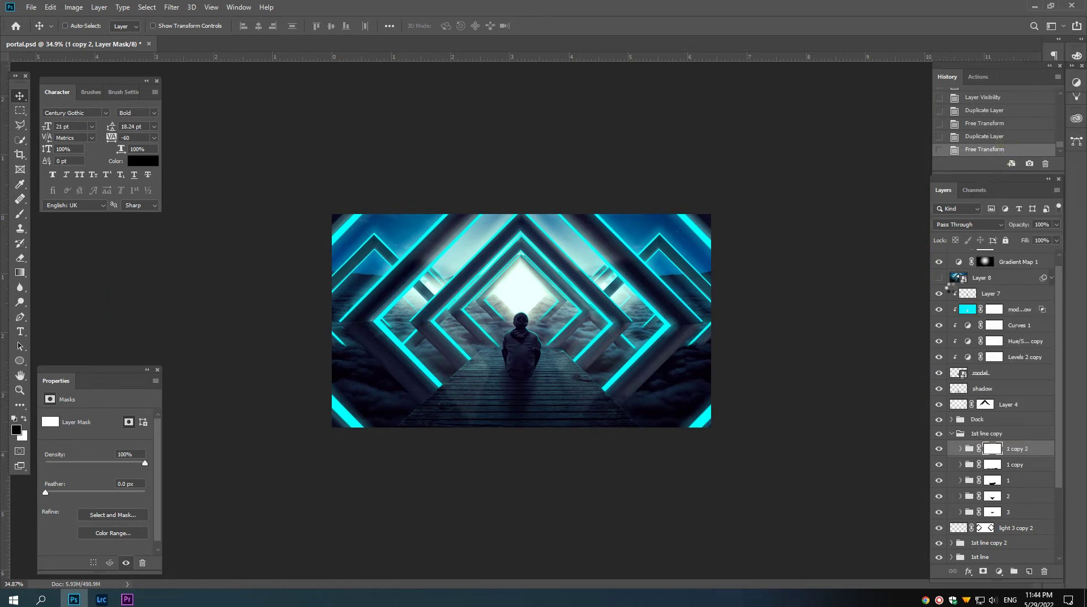
Step: Apply a Field Blur from the Blur Gallery to the outer '1 copy 2' frame
{"action": "left_click", "coordinate": [171, 8]}
{"action": "mouse_move", "coordinate": [178, 136]}
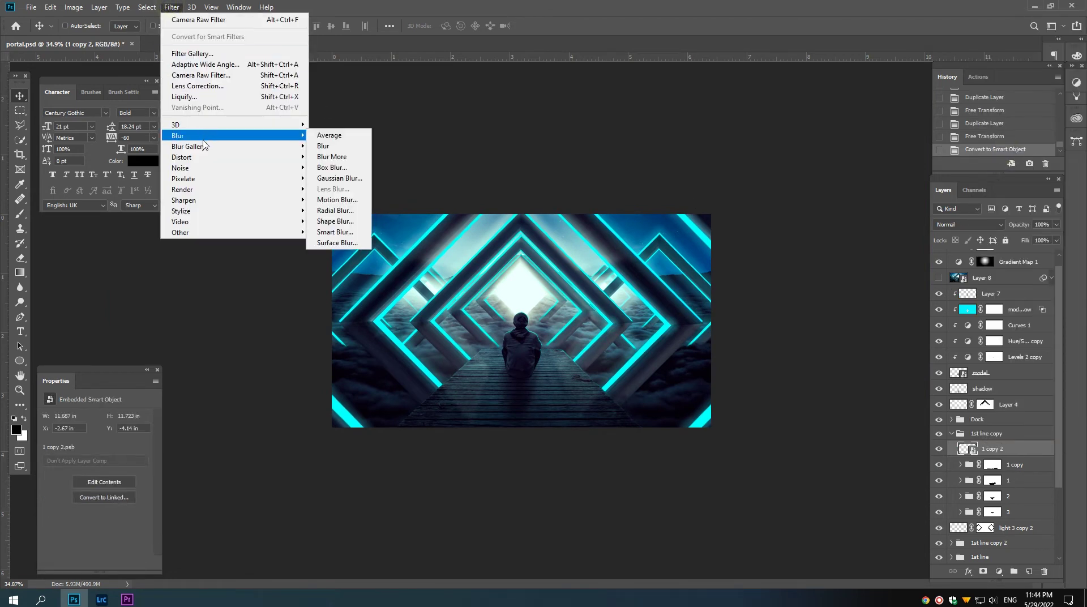
{"action": "left_click", "coordinate": [328, 146]}
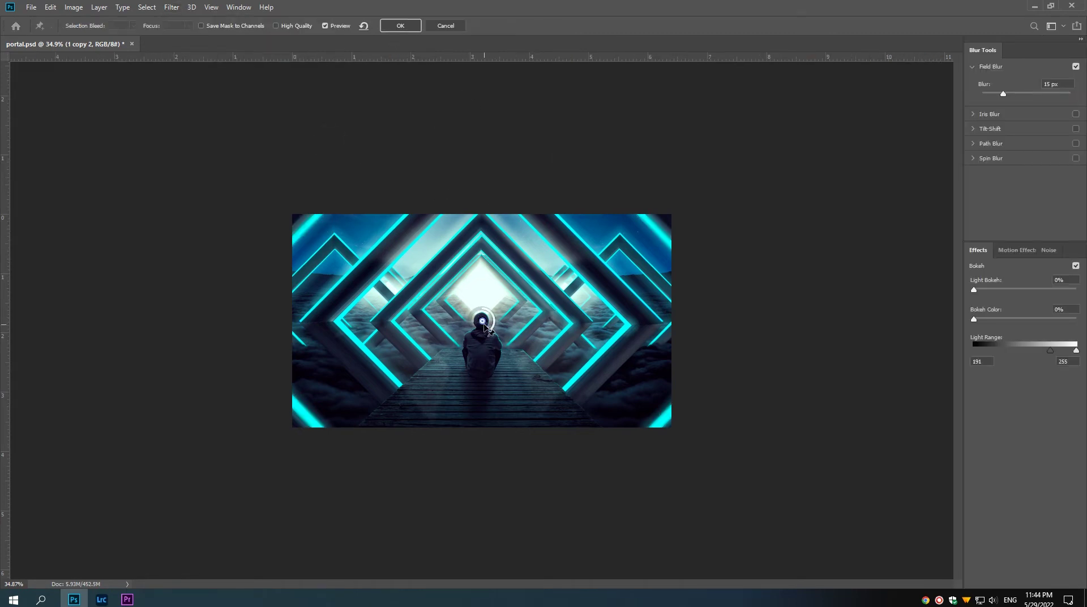
{"action": "left_click", "coordinate": [395, 24]}
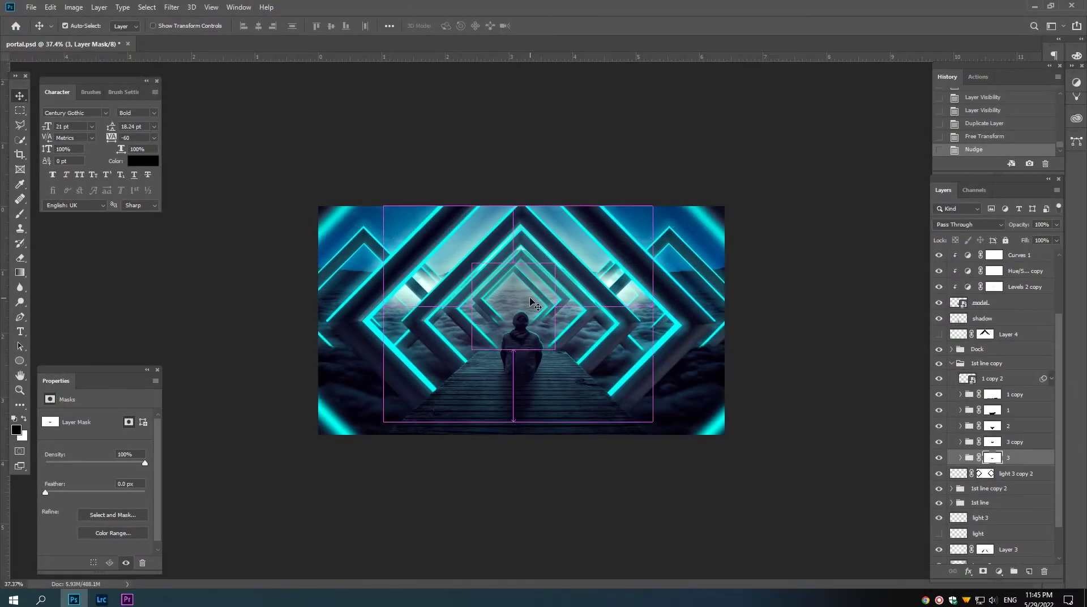
Step: Try shrinking the inner frame copy to 85%, then cancel and restore its earlier transform and nudge
{"action": "key", "text": "ctrl+z"}
{"action": "key", "text": "ctrl+z"}
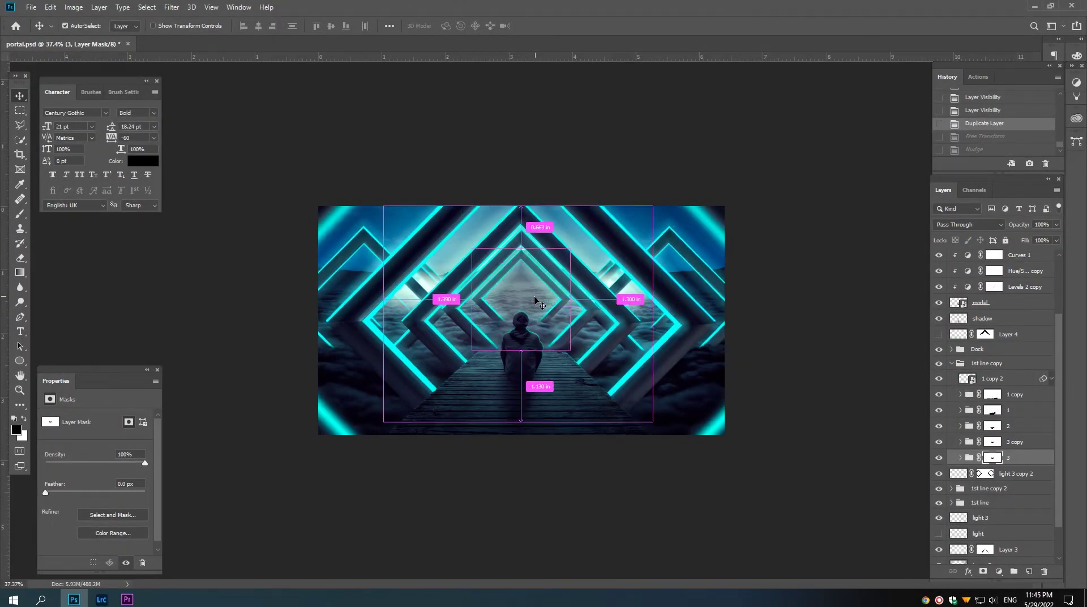
{"action": "key", "text": "ctrl+t"}
{"action": "left_click_drag", "start_coordinate": [567, 250], "coordinate": [548, 258]}
{"action": "key", "text": "Escape"}
{"action": "key", "text": "ctrl+shift+z"}
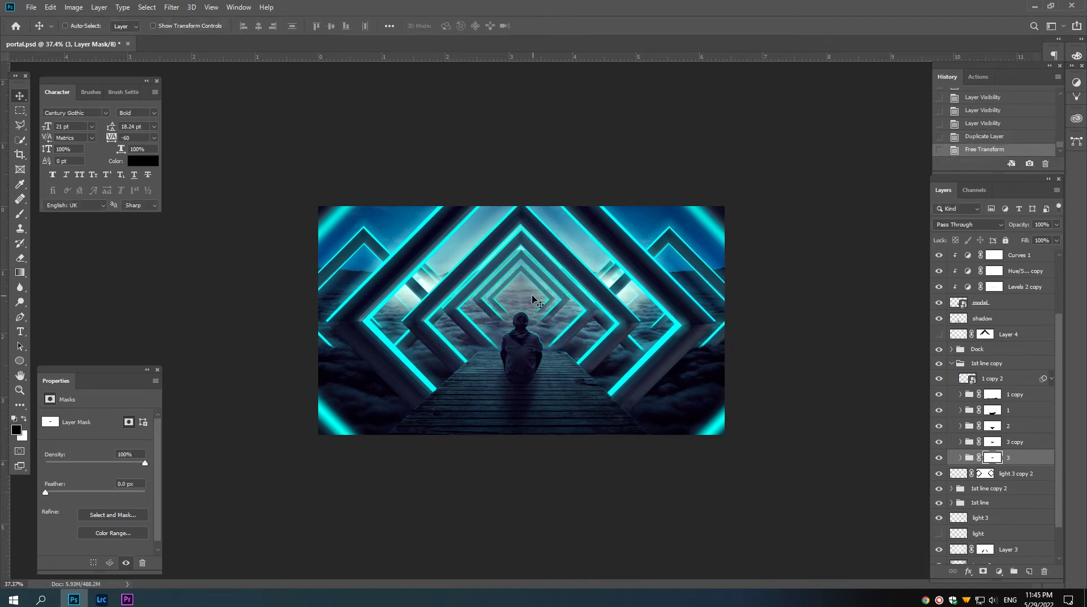
{"action": "key", "text": "ctrl+shift+z"}
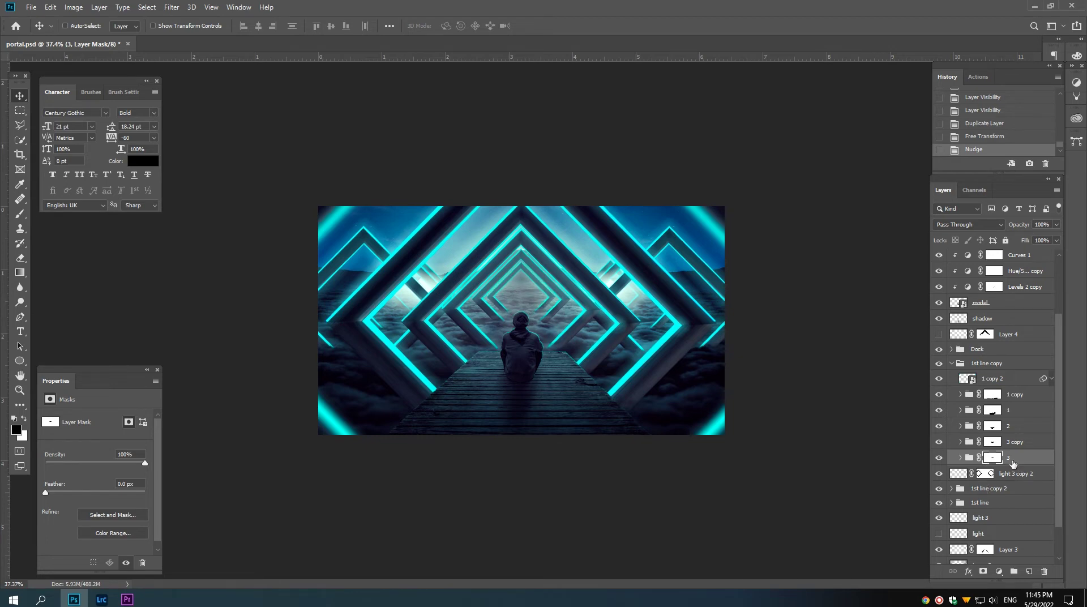
Step: Duplicate frame layer 3 and shrink the copy to about 70%
{"action": "key", "text": "ctrl+j"}
{"action": "key", "text": "ctrl+t"}
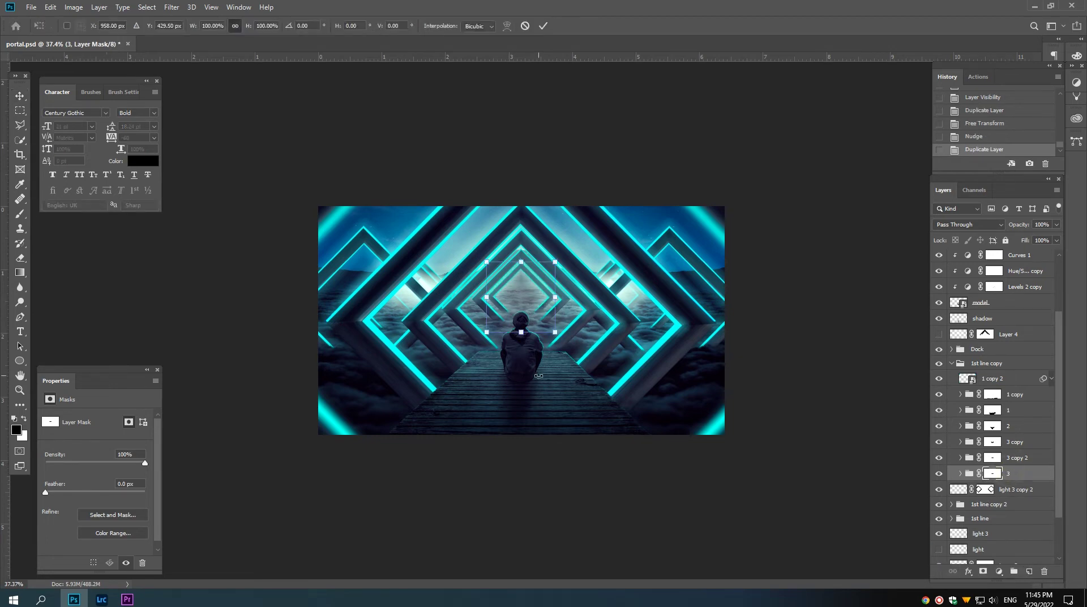
{"action": "left_click_drag", "start_coordinate": [555, 262], "coordinate": [539, 270]}
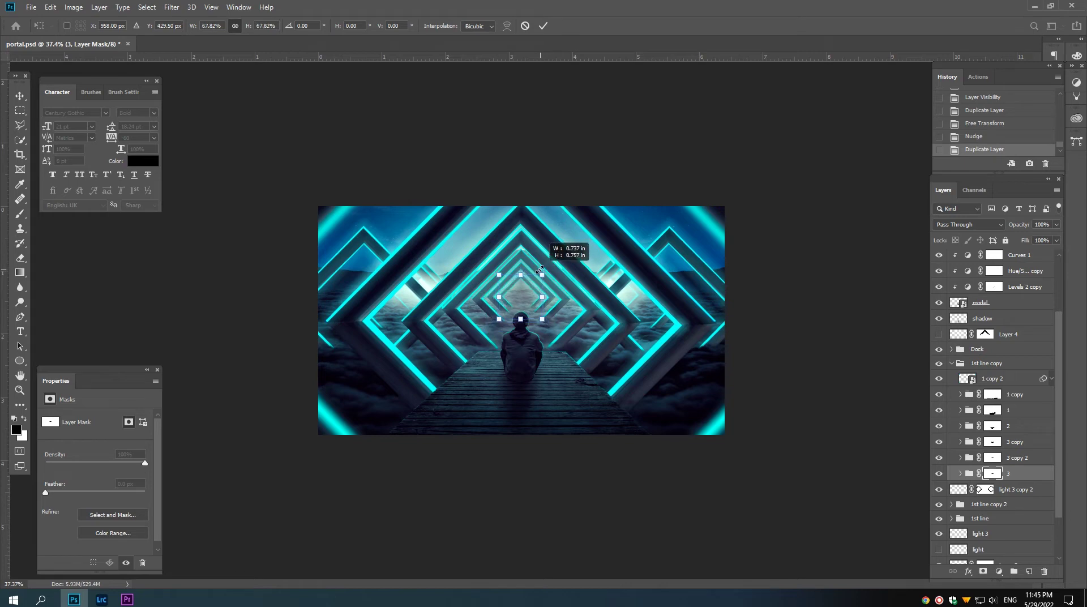
{"action": "left_click_drag", "start_coordinate": [539, 269], "coordinate": [545, 272]}
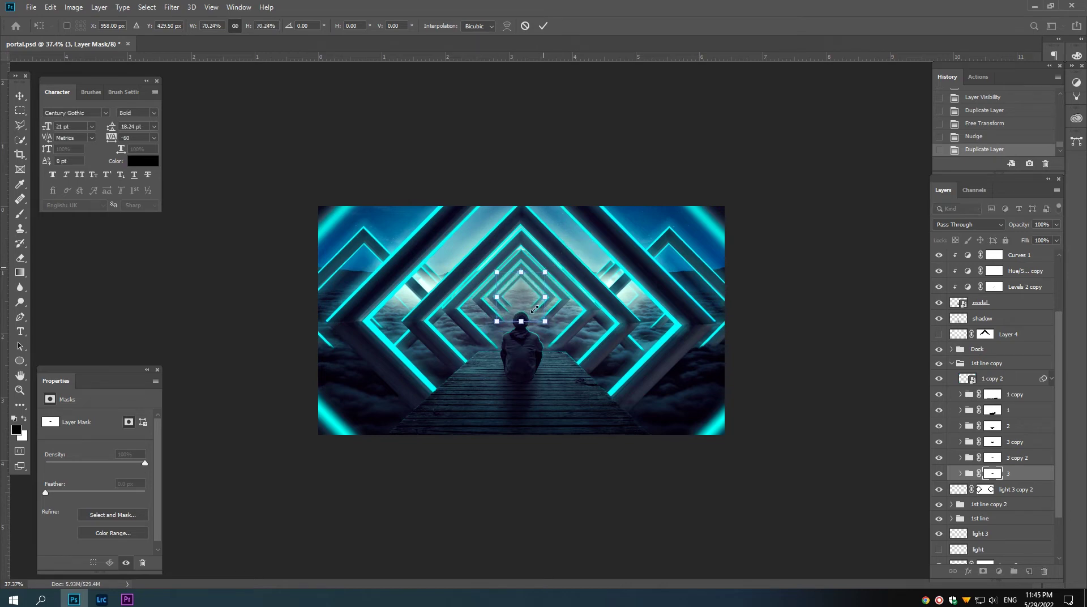
{"action": "key", "text": "Return"}
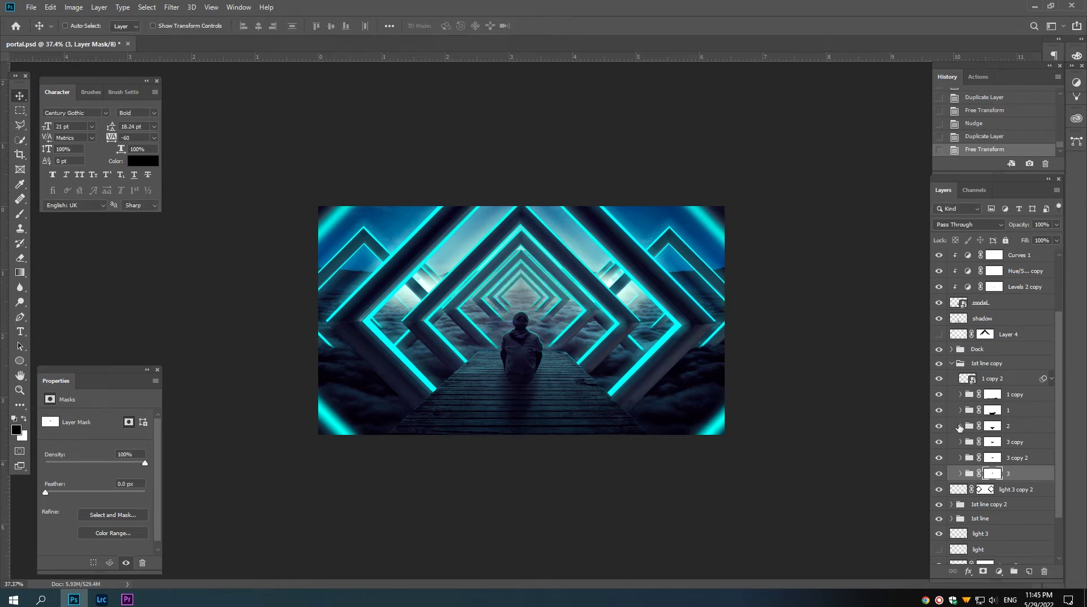
Step: Duplicate frame 3 once more, shrink it deeper into the tunnel and nudge it up
{"action": "left_click_drag", "start_coordinate": [1012, 475], "coordinate": [1007, 482]}
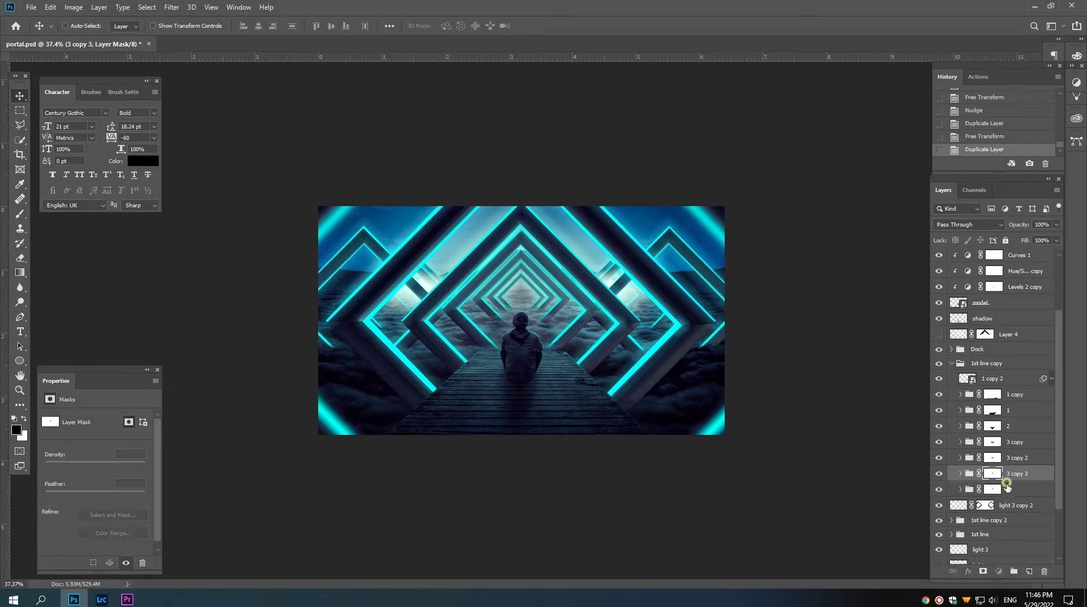
{"action": "key", "text": "ctrl+t"}
{"action": "left_click_drag", "start_coordinate": [545, 269], "coordinate": [536, 280]}
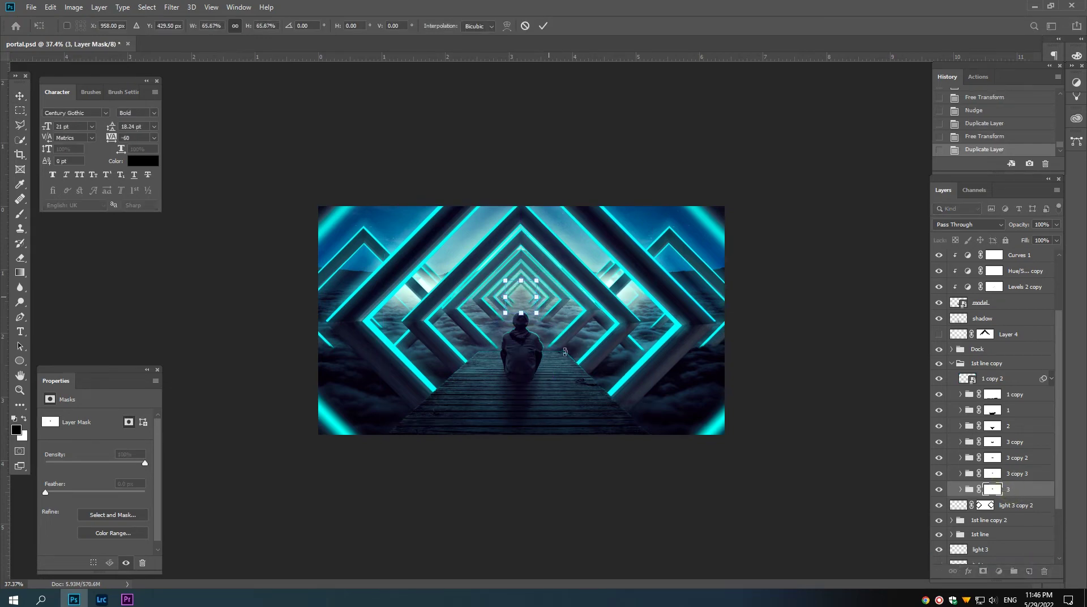
{"action": "key", "text": "Return"}
{"action": "key", "text": "Up"}
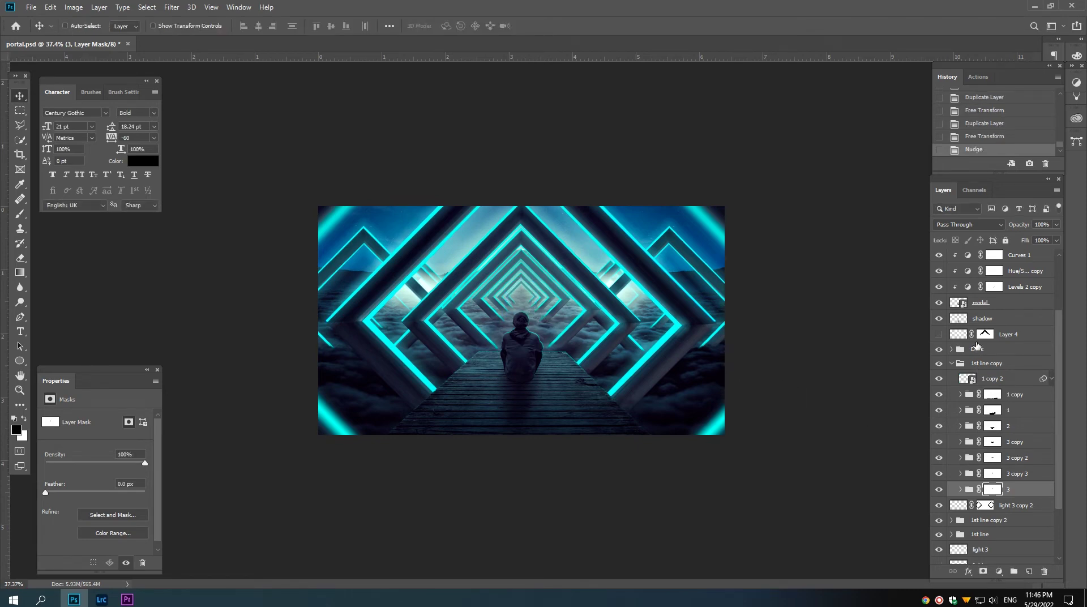
Step: Show Layer 4, scale it to about 26% at the portal's centre and nudge it up
{"action": "left_click", "coordinate": [939, 334]}
{"action": "key", "text": "ctrl+t"}
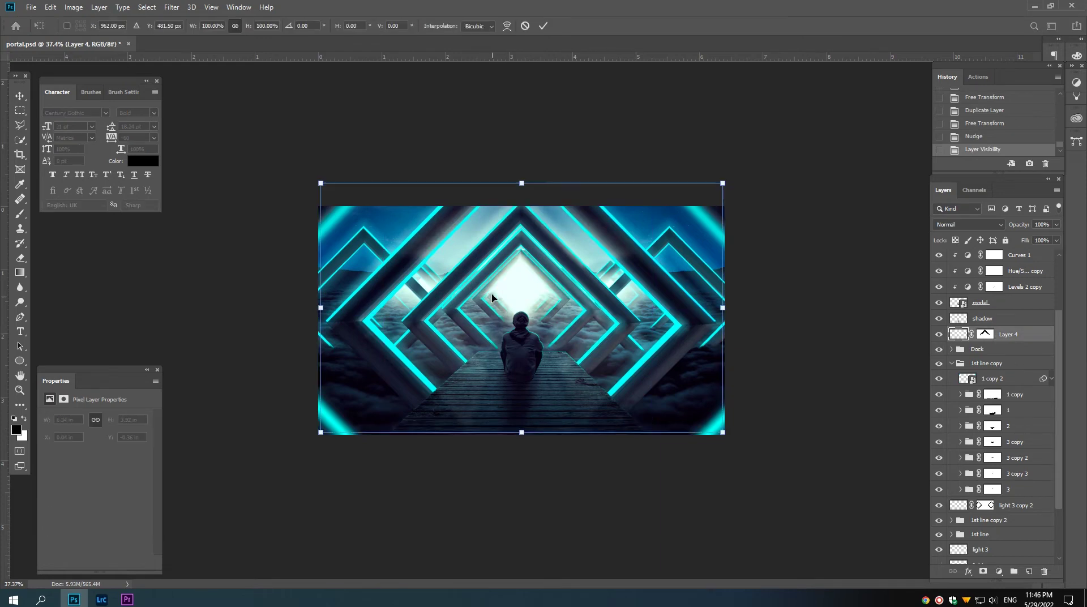
{"action": "mouse_move", "coordinate": [722, 183]}
{"action": "left_mouse_down"}
{"action": "mouse_move", "coordinate": [555, 251]}
{"action": "mouse_move", "coordinate": [538, 288]}
{"action": "left_mouse_up"}
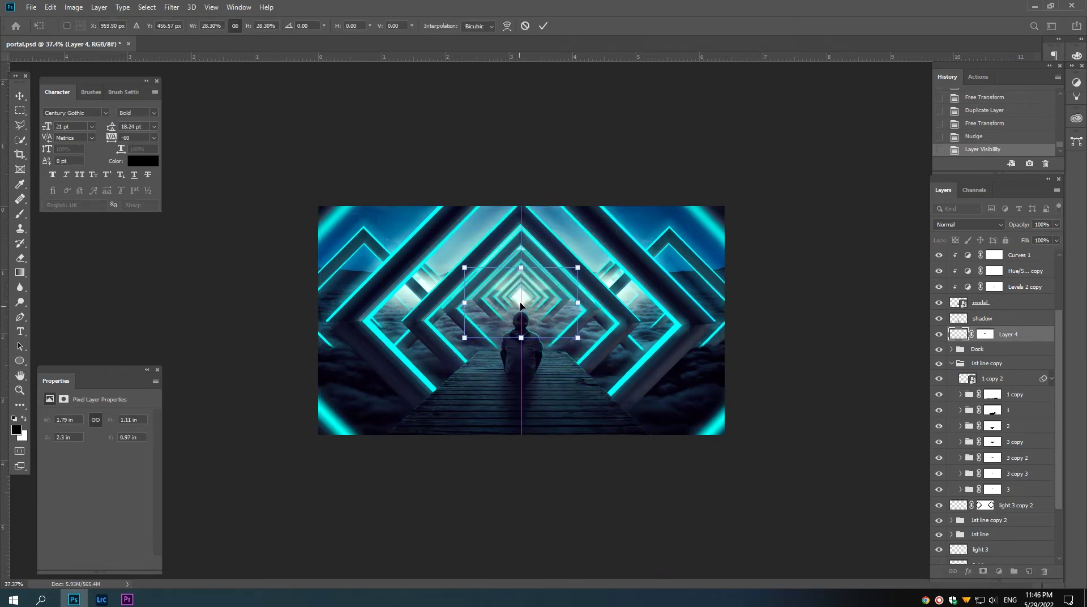
{"action": "key", "text": "Return"}
{"action": "key", "text": "Up"}
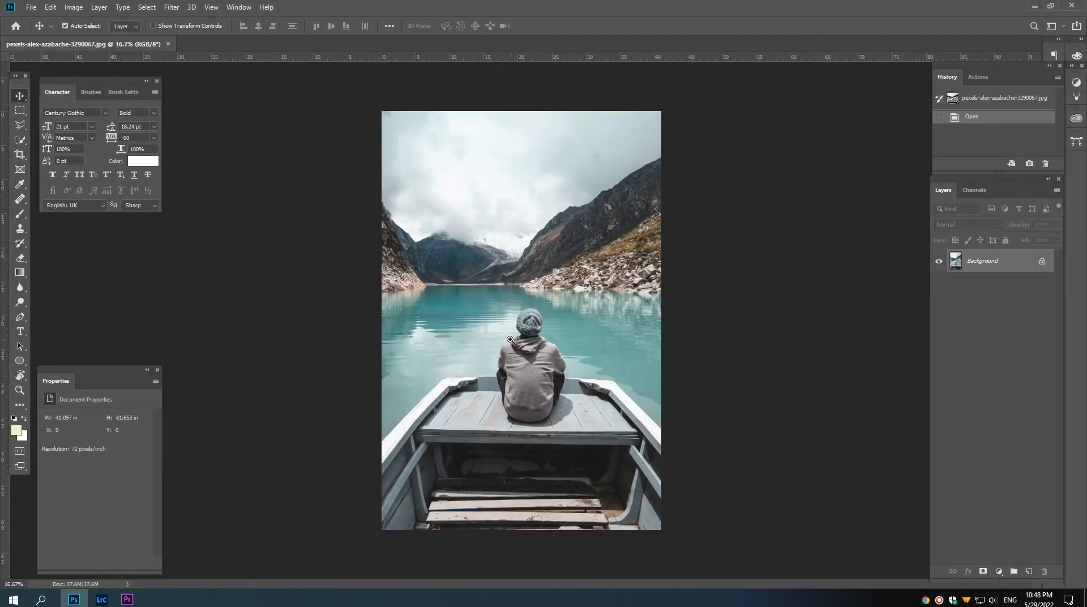
Step: Unlock the Background into Layer 0, zoom in on the hat and choose the Pen tool
{"action": "left_click_drag", "start_coordinate": [510, 338], "coordinate": [967, 256]}
{"action": "left_click", "coordinate": [1042, 262]}
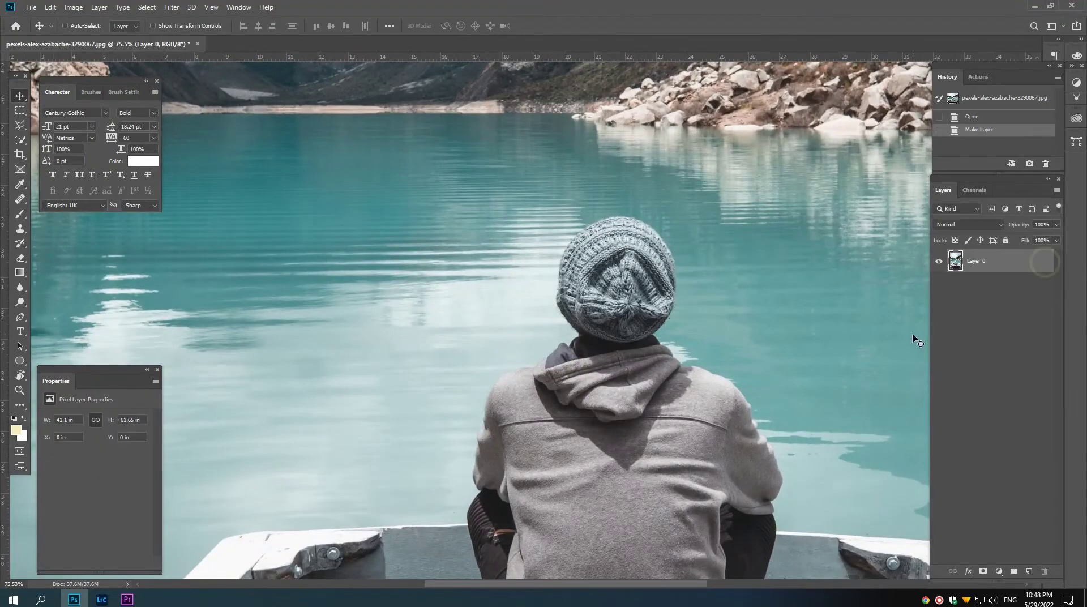
{"action": "mouse_move", "coordinate": [589, 324]}
{"action": "left_mouse_down"}
{"action": "mouse_move", "coordinate": [566, 378]}
{"action": "mouse_move", "coordinate": [577, 382]}
{"action": "left_mouse_up"}
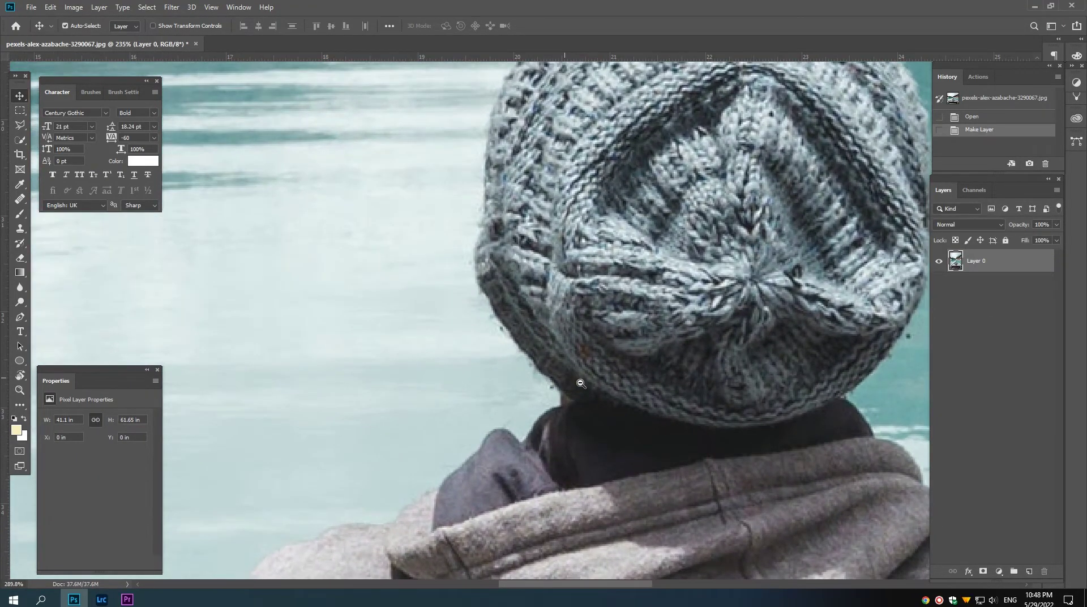
{"action": "left_click", "coordinate": [20, 318]}
{"action": "scroll", "coordinate": [566, 441], "scroll_direction": "up", "scroll_amount": 3}
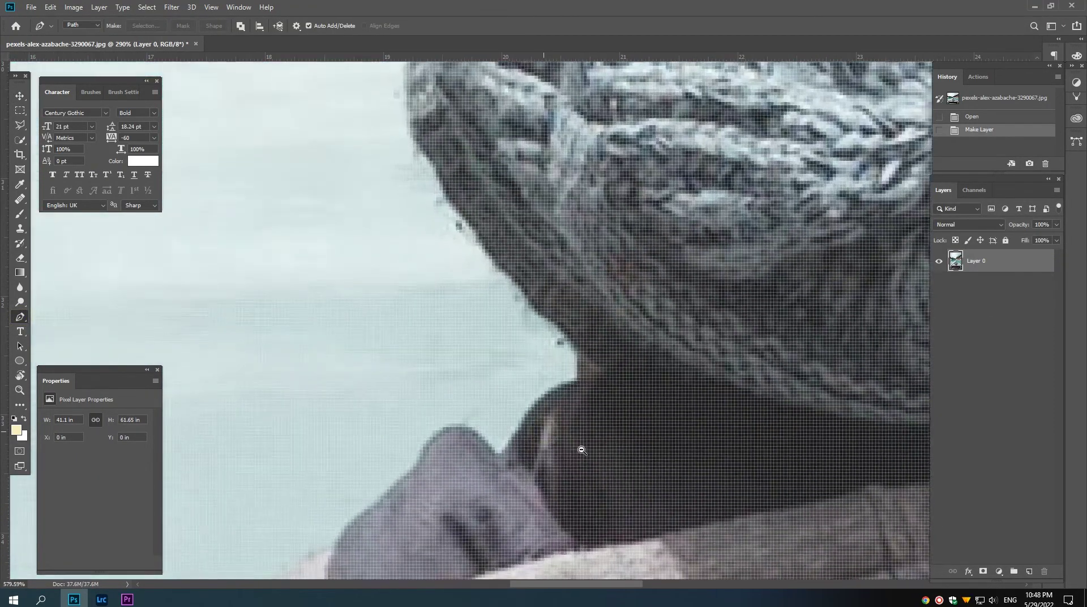
Step: Start the path at the collar and trace up the neck to the hat's brim
{"action": "left_click", "coordinate": [511, 450]}
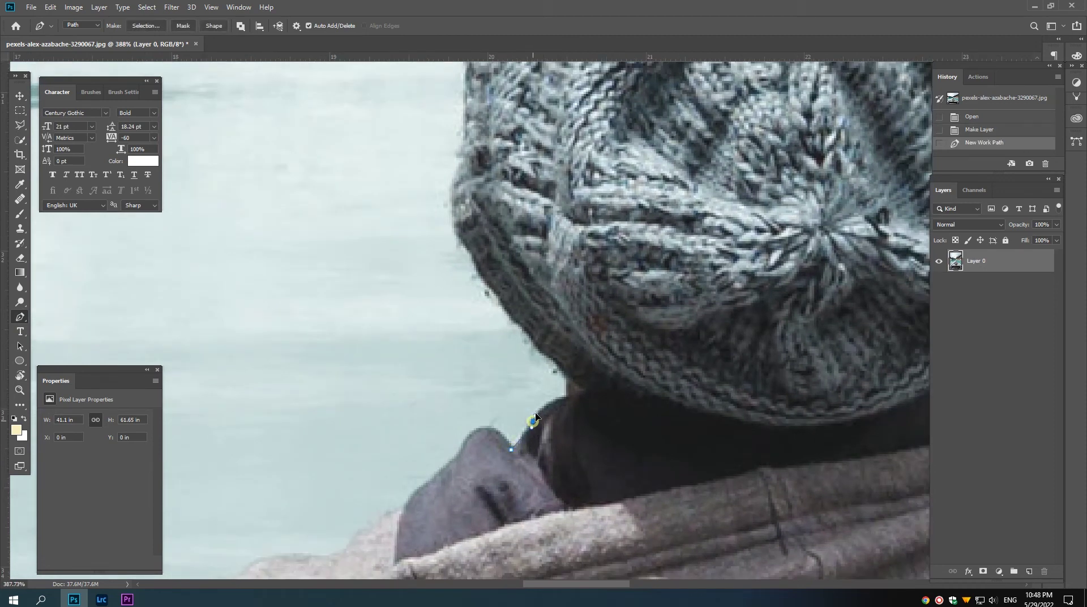
{"action": "left_click", "coordinate": [533, 419]}
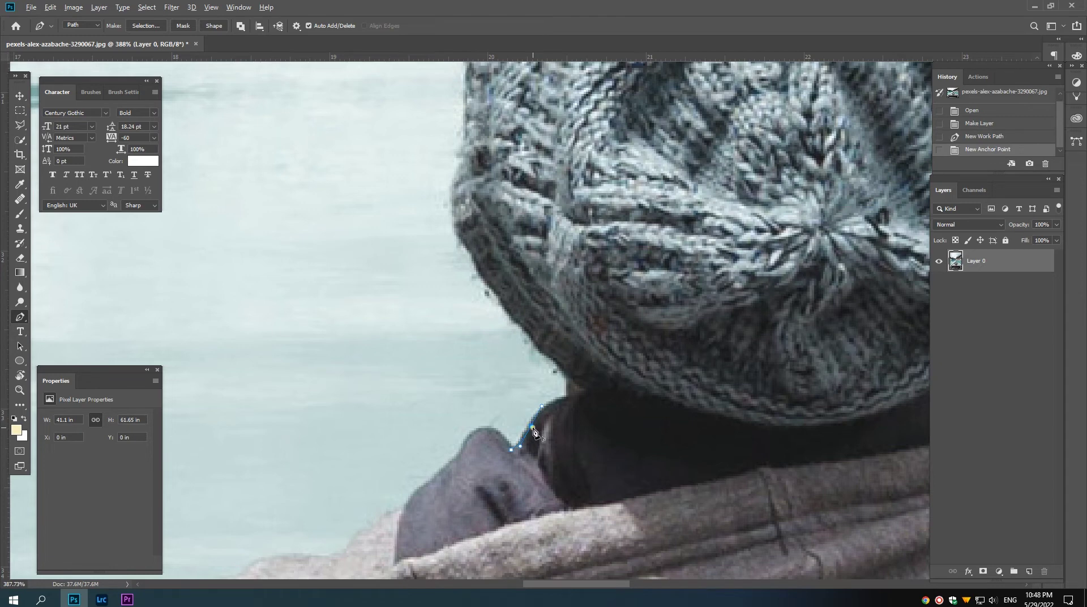
{"action": "left_click_drag", "start_coordinate": [568, 397], "coordinate": [603, 396]}
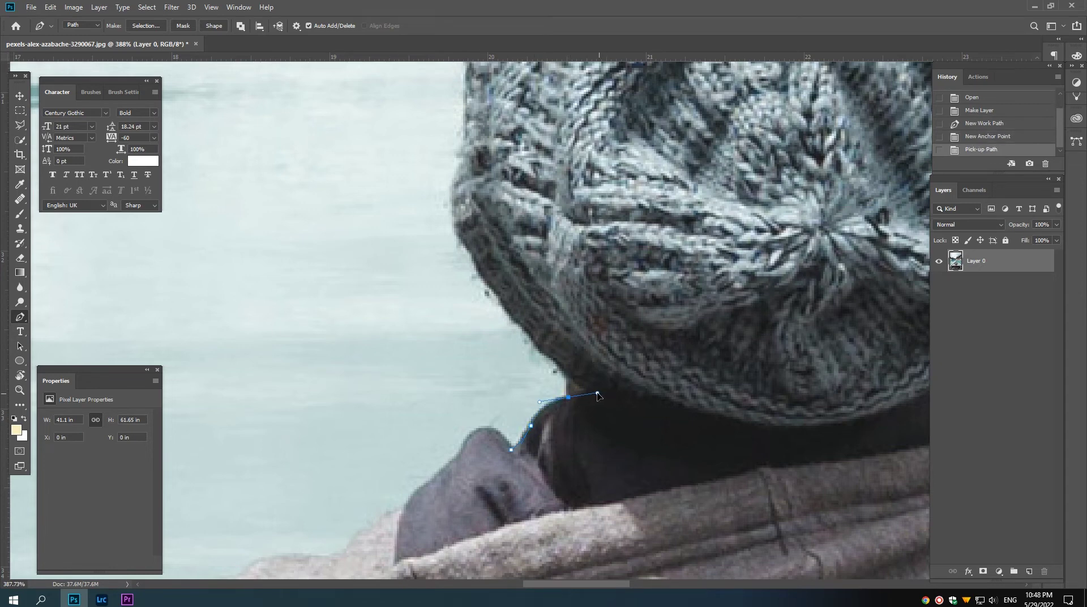
{"action": "left_click", "coordinate": [568, 398], "text": "alt"}
{"action": "left_click", "coordinate": [568, 375]}
{"action": "left_click_drag", "start_coordinate": [554, 359], "coordinate": [577, 431]}
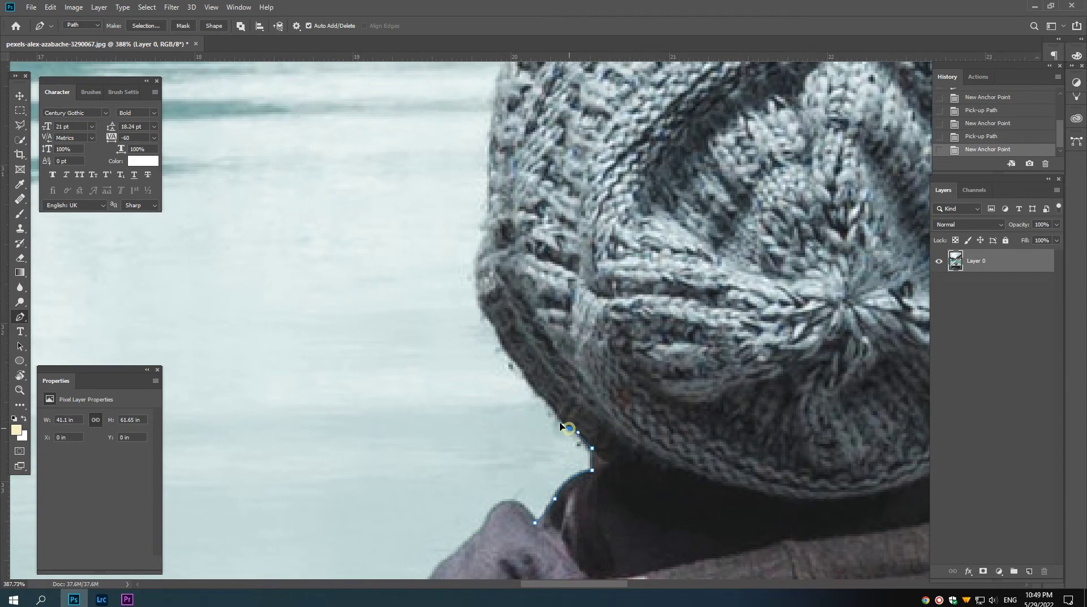
{"action": "left_click", "coordinate": [568, 428]}
{"action": "left_click", "coordinate": [553, 406]}
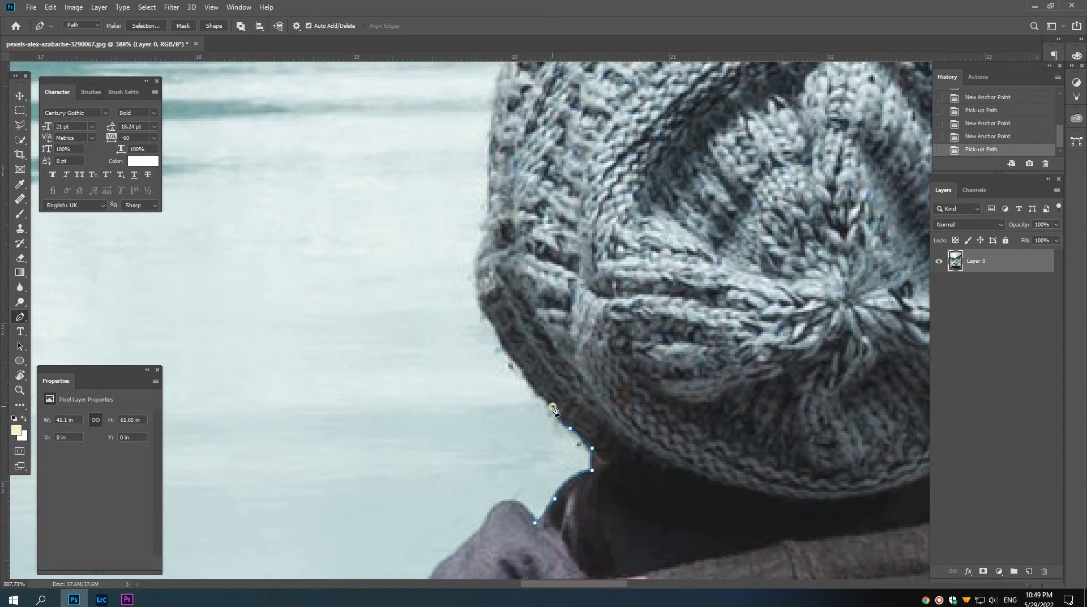
{"action": "left_click_drag", "start_coordinate": [553, 408], "coordinate": [545, 387]}
{"action": "left_click", "coordinate": [554, 408]}
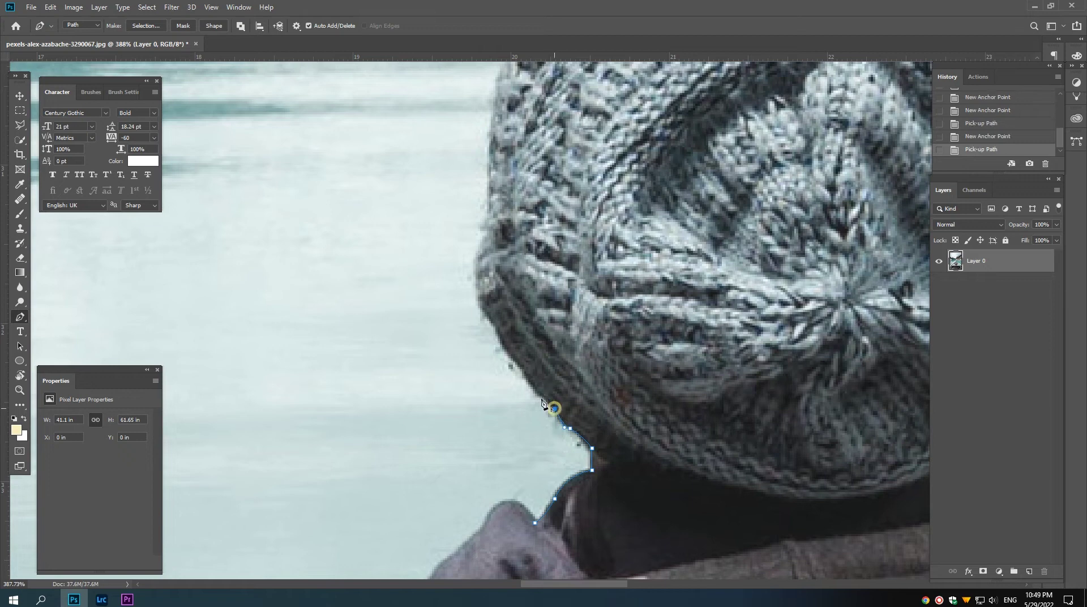
Step: Continue the path up the hat's left edge, replacing a misplaced anchor
{"action": "left_click_drag", "start_coordinate": [522, 367], "coordinate": [514, 344]}
{"action": "left_click", "coordinate": [522, 366]}
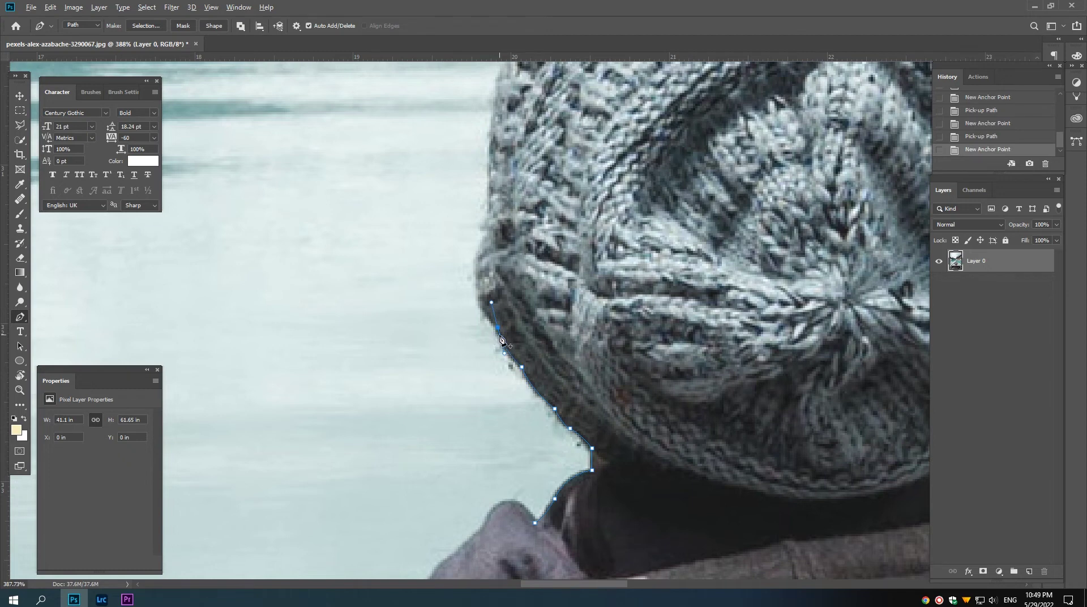
{"action": "left_click", "coordinate": [505, 353]}
{"action": "left_click_drag", "start_coordinate": [469, 276], "coordinate": [489, 339]}
{"action": "key", "text": "ctrl+z"}
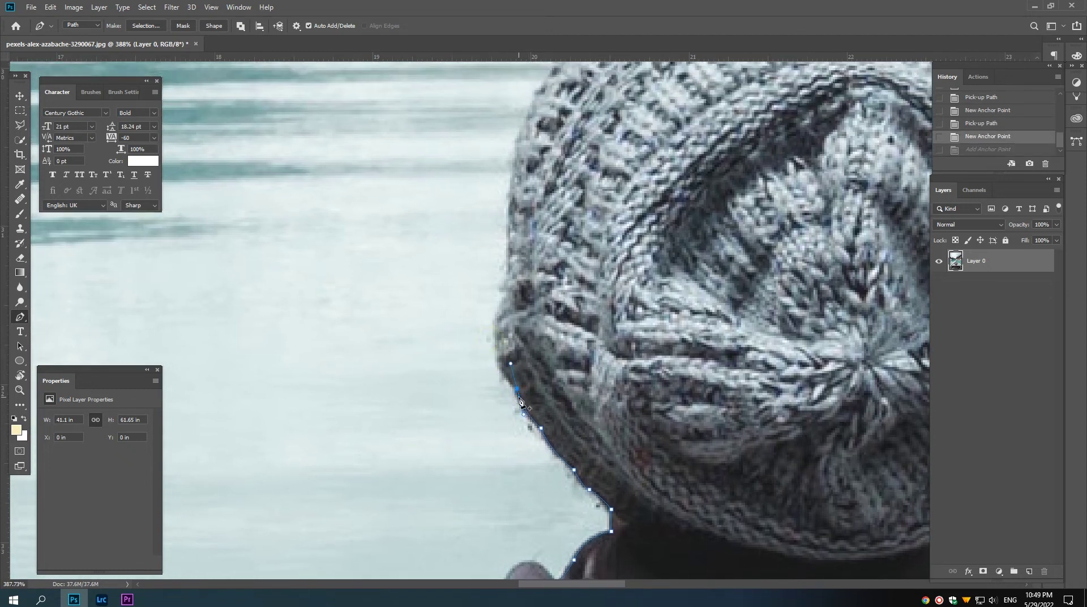
{"action": "left_click", "coordinate": [518, 390]}
{"action": "key", "text": "ctrl+z"}
{"action": "key", "text": "ctrl+shift+z"}
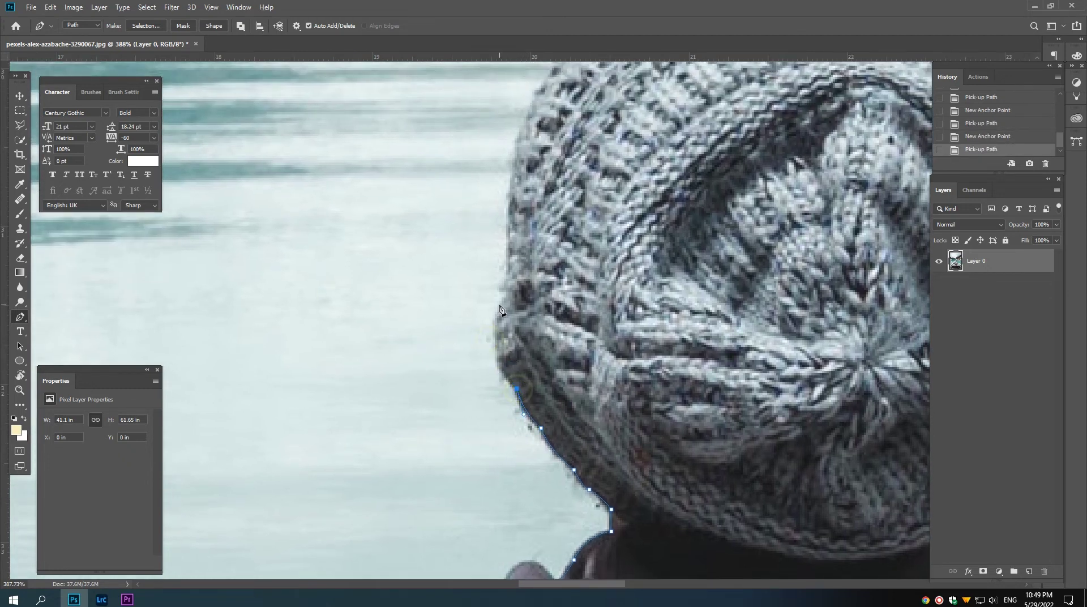
{"action": "mouse_move", "coordinate": [503, 295]}
{"action": "left_mouse_down"}
{"action": "mouse_move", "coordinate": [524, 232]}
{"action": "mouse_move", "coordinate": [497, 322]}
{"action": "left_mouse_up"}
{"action": "left_click", "coordinate": [493, 387]}
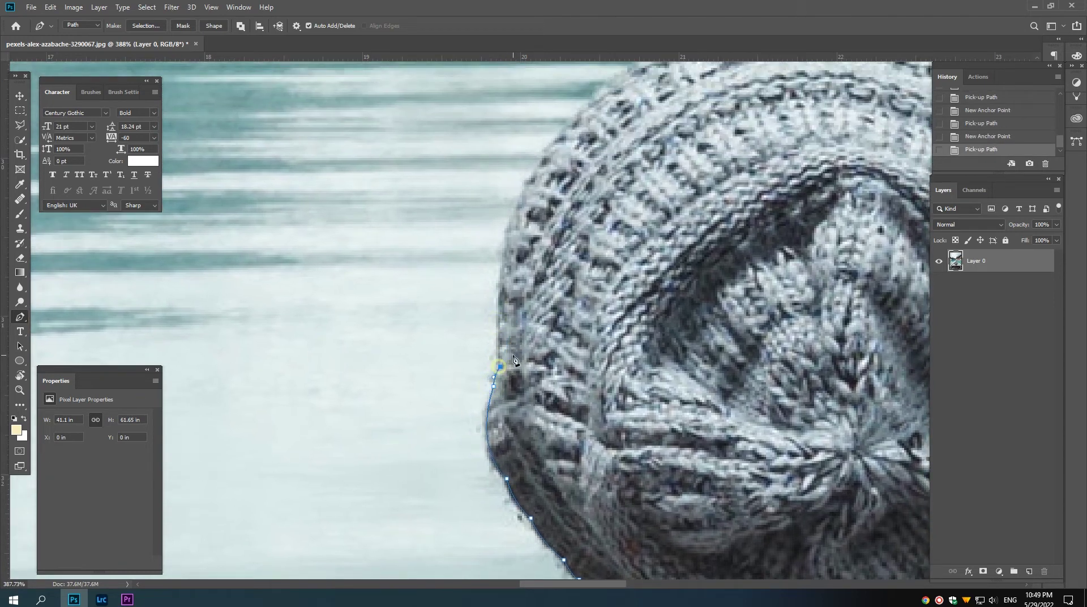
{"action": "scroll", "coordinate": [529, 337], "scroll_direction": "down", "scroll_amount": 2}
{"action": "left_click_drag", "start_coordinate": [529, 337], "coordinate": [490, 355]}
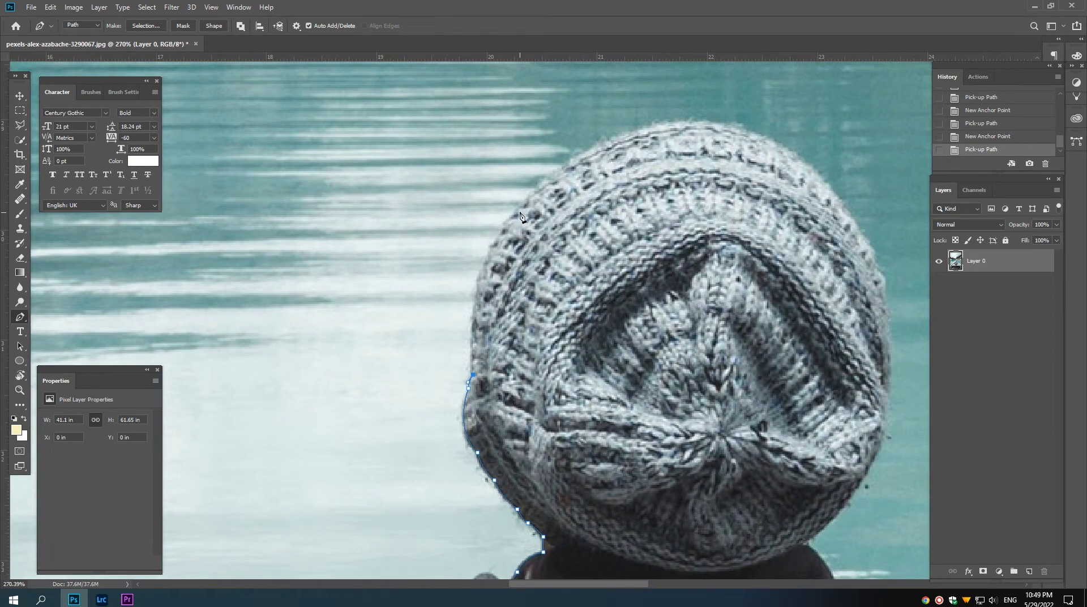
{"action": "left_click_drag", "start_coordinate": [533, 188], "coordinate": [609, 130]}
{"action": "left_click", "coordinate": [534, 188]}
Step: Curve the path over the top of the hat
{"action": "mouse_move", "coordinate": [734, 166]}
{"action": "left_mouse_down"}
{"action": "mouse_move", "coordinate": [570, 189]}
{"action": "mouse_move", "coordinate": [709, 224]}
{"action": "left_mouse_up"}
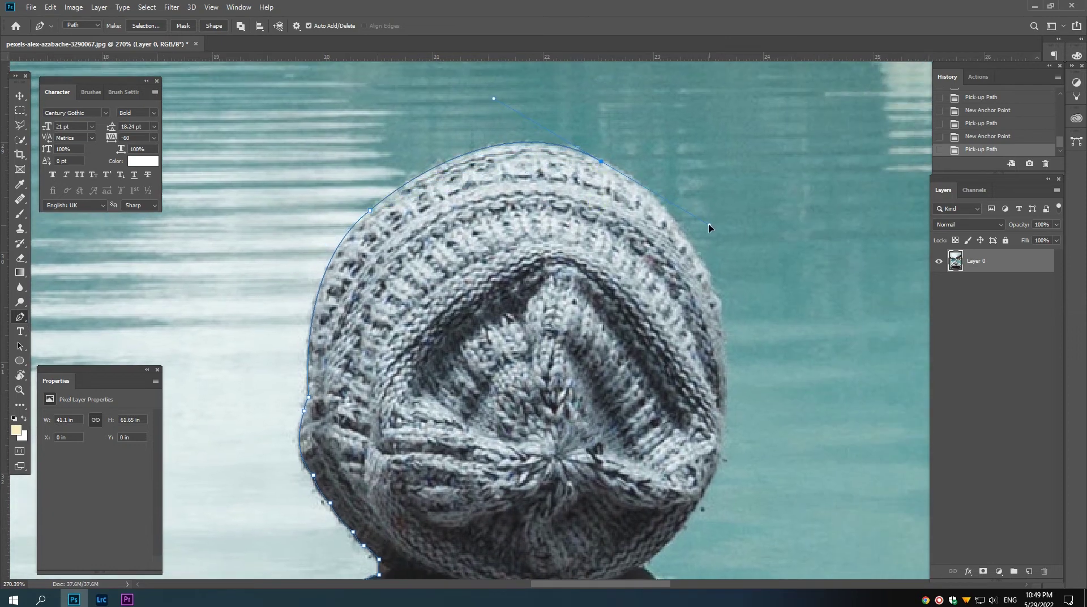
{"action": "left_click", "coordinate": [601, 162]}
{"action": "left_click_drag", "start_coordinate": [679, 239], "coordinate": [665, 222]}
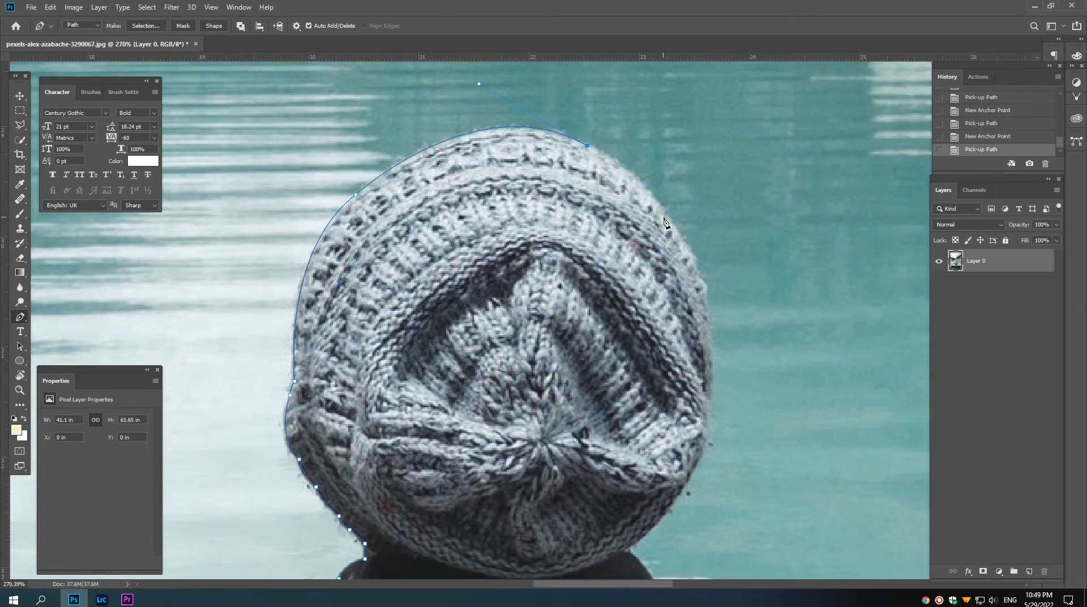
{"action": "left_click_drag", "start_coordinate": [684, 241], "coordinate": [711, 304]}
{"action": "left_click", "coordinate": [683, 241]}
{"action": "scroll", "coordinate": [688, 249], "scroll_direction": "down", "scroll_amount": 1}
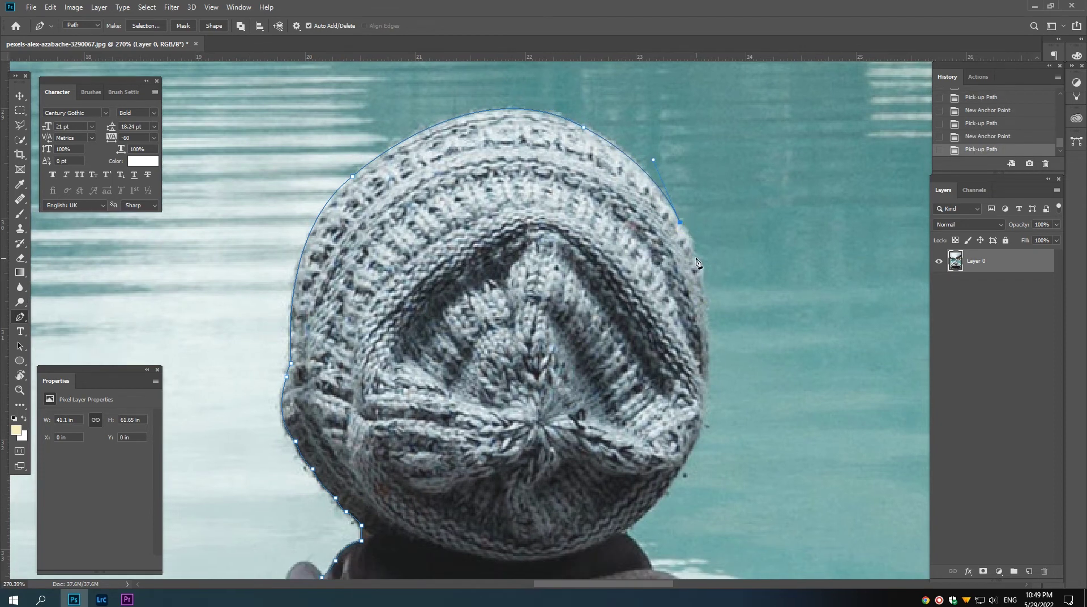
Step: Place anchors down the hat's right edge and around its lower right
{"action": "left_click", "coordinate": [692, 233]}
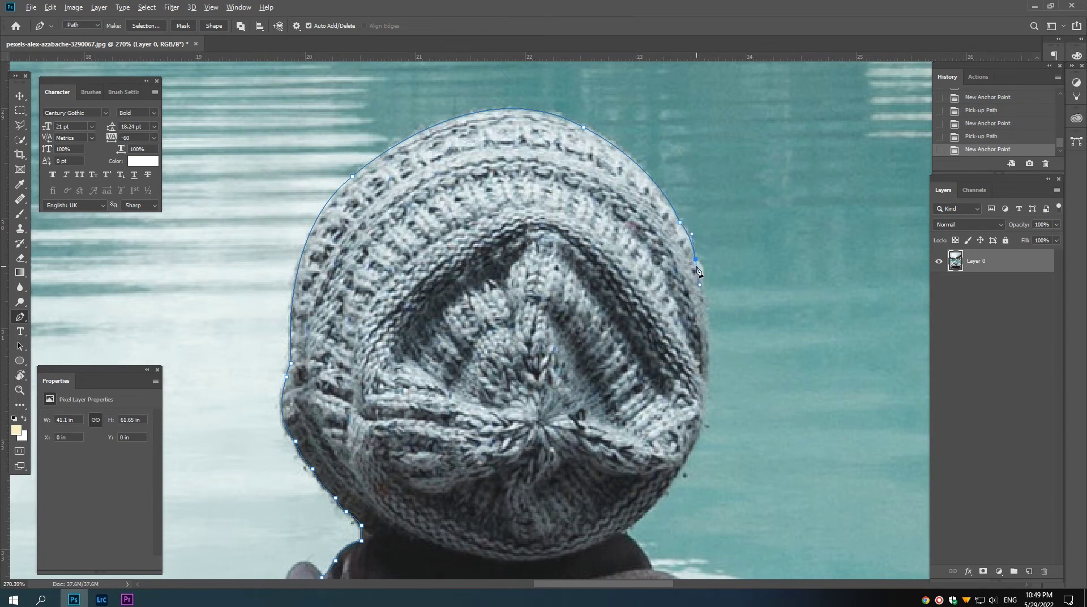
{"action": "left_click", "coordinate": [696, 258]}
{"action": "scroll", "coordinate": [699, 283], "scroll_direction": "down", "scroll_amount": 1}
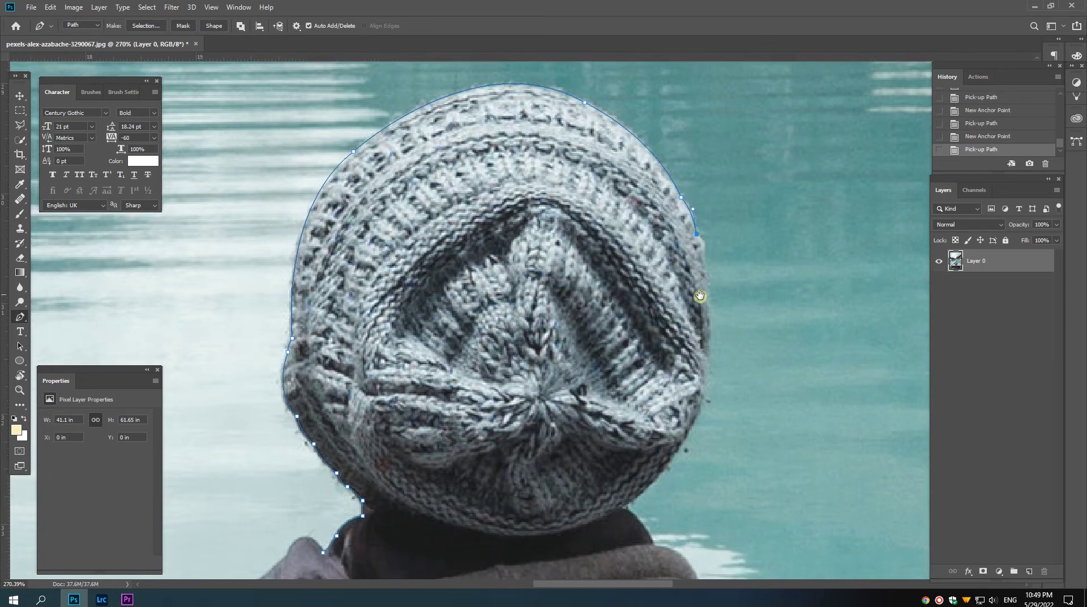
{"action": "left_click", "coordinate": [704, 259]}
{"action": "scroll", "coordinate": [706, 306], "scroll_direction": "down", "scroll_amount": 2}
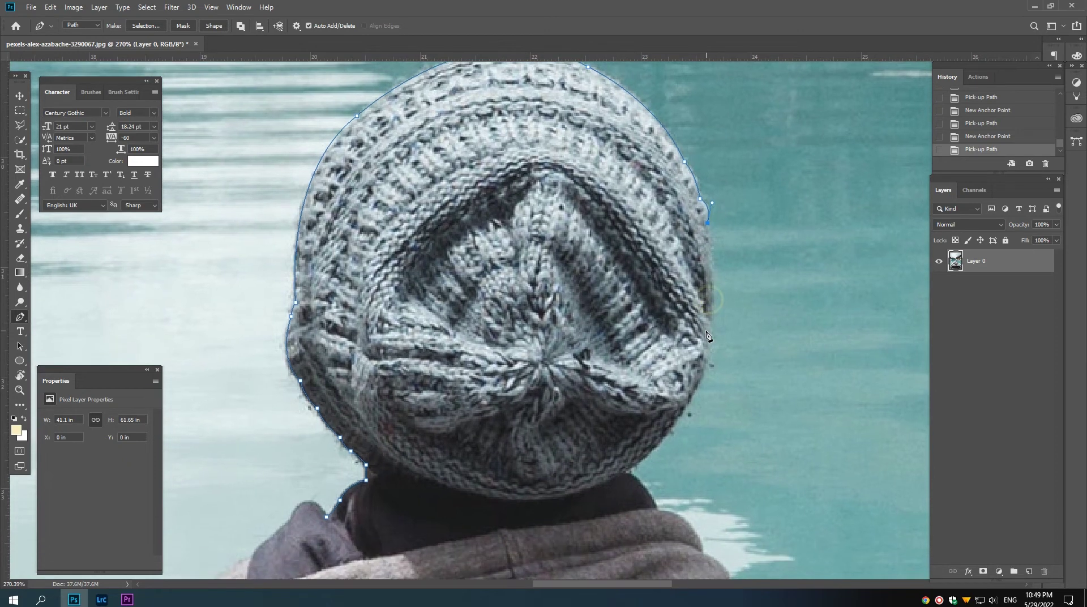
{"action": "left_click", "coordinate": [712, 265]}
{"action": "left_click", "coordinate": [712, 320]}
{"action": "left_click_drag", "start_coordinate": [696, 387], "coordinate": [688, 401]}
{"action": "left_click", "coordinate": [696, 387], "text": "alt"}
Step: Trace the hat's bottom right edge to the collar's right side
{"action": "left_click_drag", "start_coordinate": [631, 468], "coordinate": [609, 481]}
{"action": "left_click", "coordinate": [598, 486]}
{"action": "left_click", "coordinate": [631, 468], "text": "alt"}
{"action": "scroll", "coordinate": [628, 464], "scroll_direction": "up", "scroll_amount": 3, "text": "alt"}
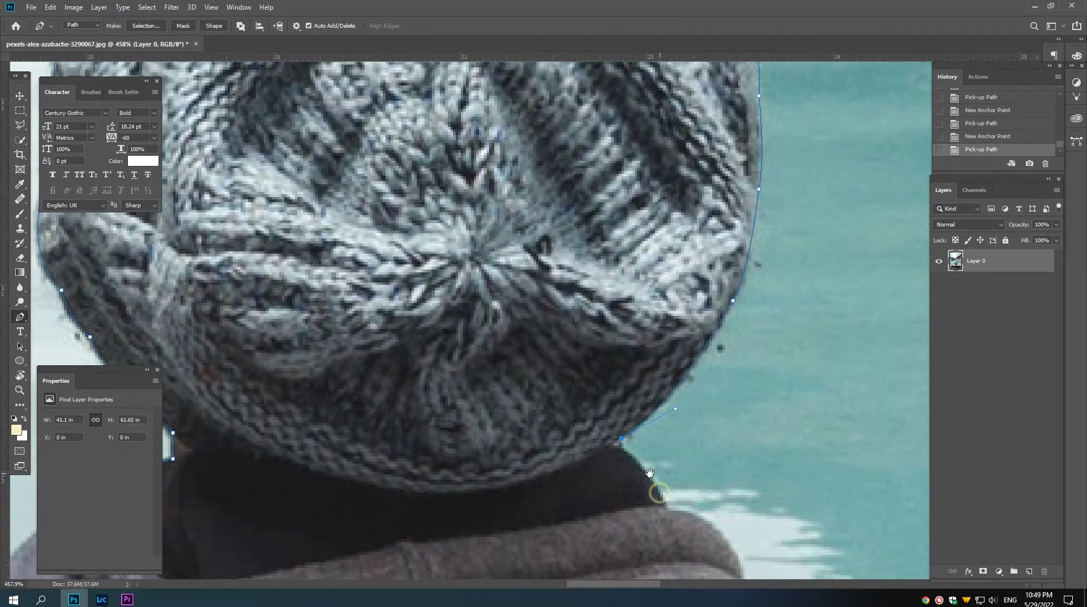
{"action": "left_click", "coordinate": [622, 451]}
{"action": "scroll", "coordinate": [622, 453], "scroll_direction": "down", "scroll_amount": 3}
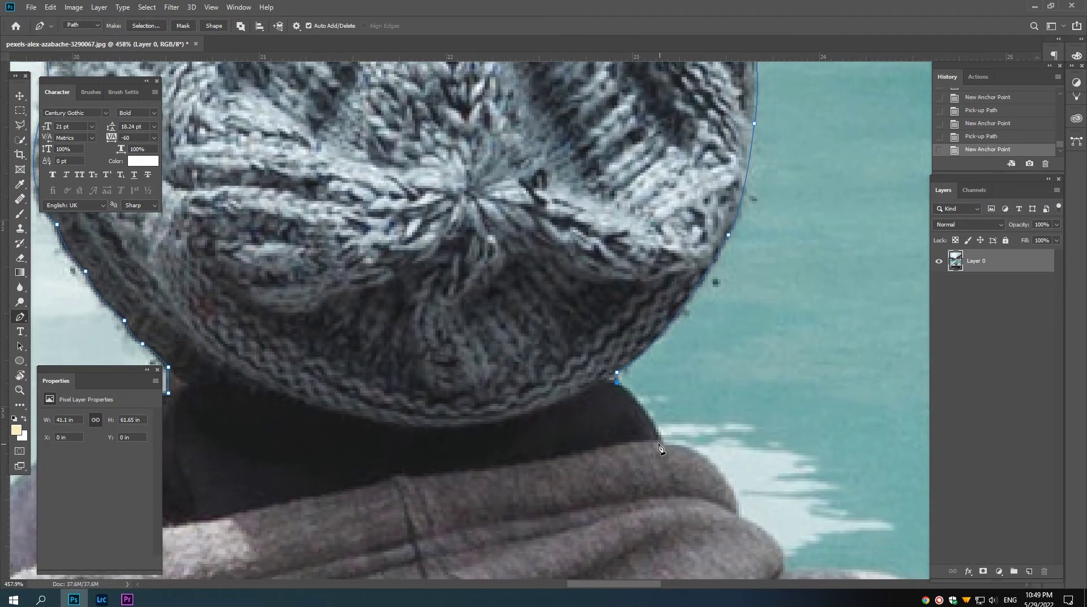
Step: Add curved anchors down the hood toward the right shoulder
{"action": "left_click_drag", "start_coordinate": [663, 448], "coordinate": [672, 476]}
{"action": "left_click", "coordinate": [661, 442], "text": "alt"}
{"action": "mouse_move", "coordinate": [730, 532]}
{"action": "left_mouse_down"}
{"action": "mouse_move", "coordinate": [654, 426]}
{"action": "mouse_move", "coordinate": [671, 484]}
{"action": "left_mouse_up"}
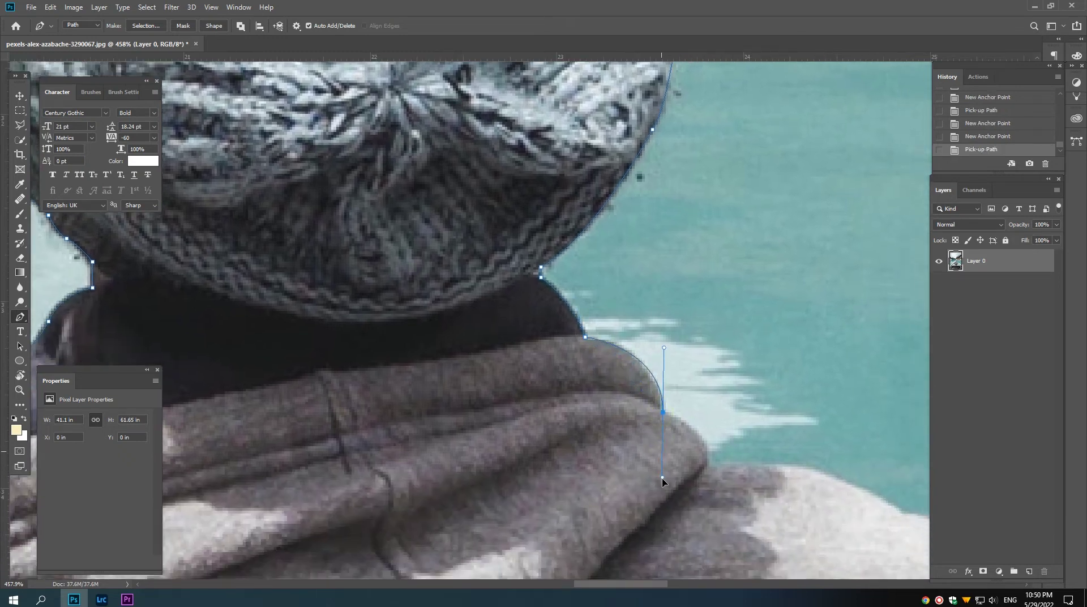
{"action": "left_click", "coordinate": [662, 412], "text": "alt"}
{"action": "mouse_move", "coordinate": [683, 440]}
{"action": "left_mouse_down"}
{"action": "mouse_move", "coordinate": [664, 422]}
{"action": "mouse_move", "coordinate": [684, 485]}
{"action": "left_mouse_up"}
{"action": "left_click", "coordinate": [689, 447], "text": "alt"}
{"action": "mouse_move", "coordinate": [688, 446]}
{"action": "left_mouse_down"}
{"action": "mouse_move", "coordinate": [656, 436]}
{"action": "mouse_move", "coordinate": [748, 511]}
{"action": "left_mouse_up"}
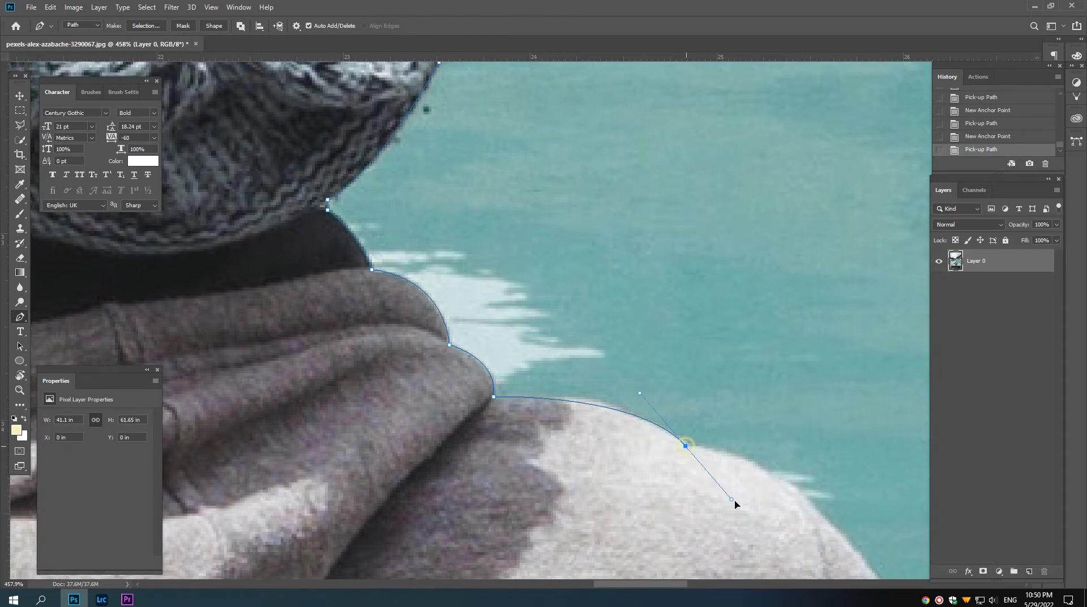
Step: Curve the path along the hood edge, across the shoulder top and down it
{"action": "left_click_drag", "start_coordinate": [693, 452], "coordinate": [586, 389]}
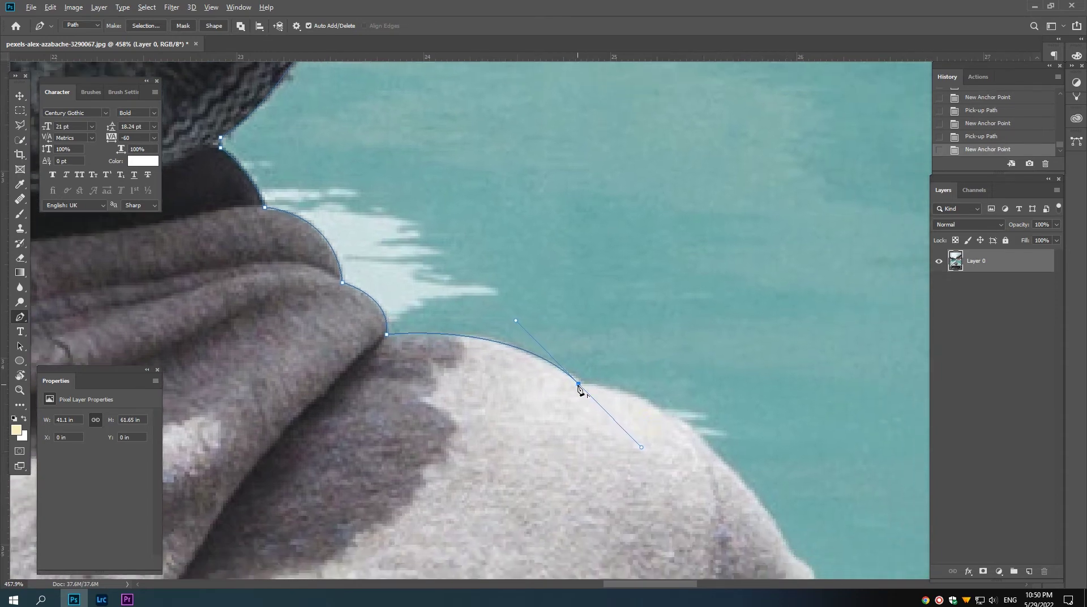
{"action": "left_click", "coordinate": [579, 385], "text": "alt"}
{"action": "left_click_drag", "start_coordinate": [633, 325], "coordinate": [664, 354]}
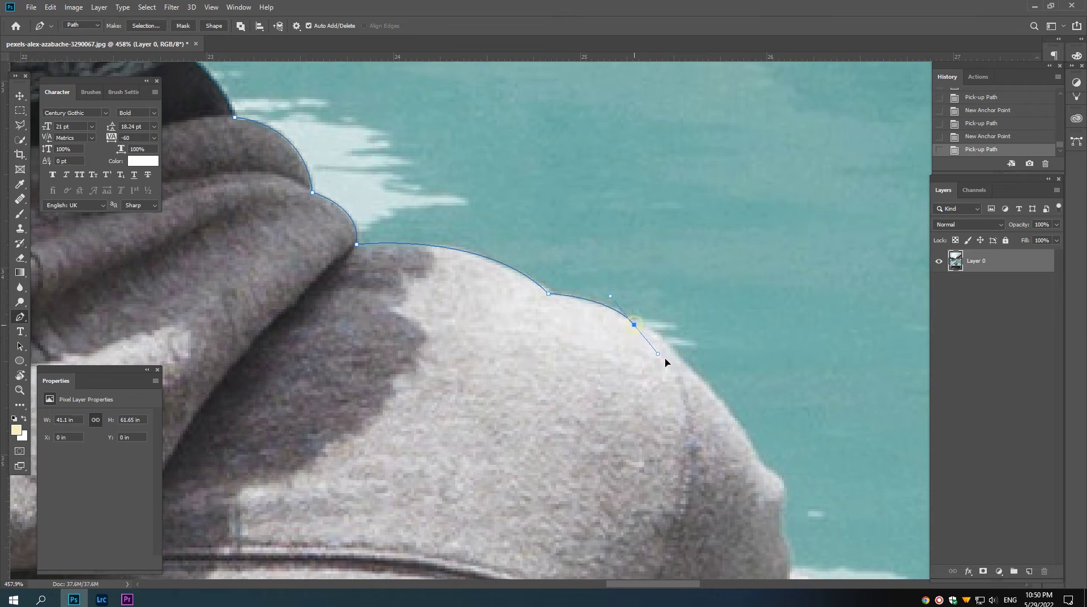
{"action": "left_click", "coordinate": [634, 324], "text": "alt"}
{"action": "mouse_move", "coordinate": [681, 360]}
{"action": "left_mouse_down"}
{"action": "mouse_move", "coordinate": [771, 470]}
{"action": "mouse_move", "coordinate": [747, 417]}
{"action": "mouse_move", "coordinate": [722, 486]}
{"action": "left_mouse_up"}
{"action": "left_click", "coordinate": [680, 361], "text": "alt"}
{"action": "scroll", "coordinate": [701, 391], "scroll_direction": "down", "scroll_amount": 2}
{"action": "left_click", "coordinate": [741, 412]}
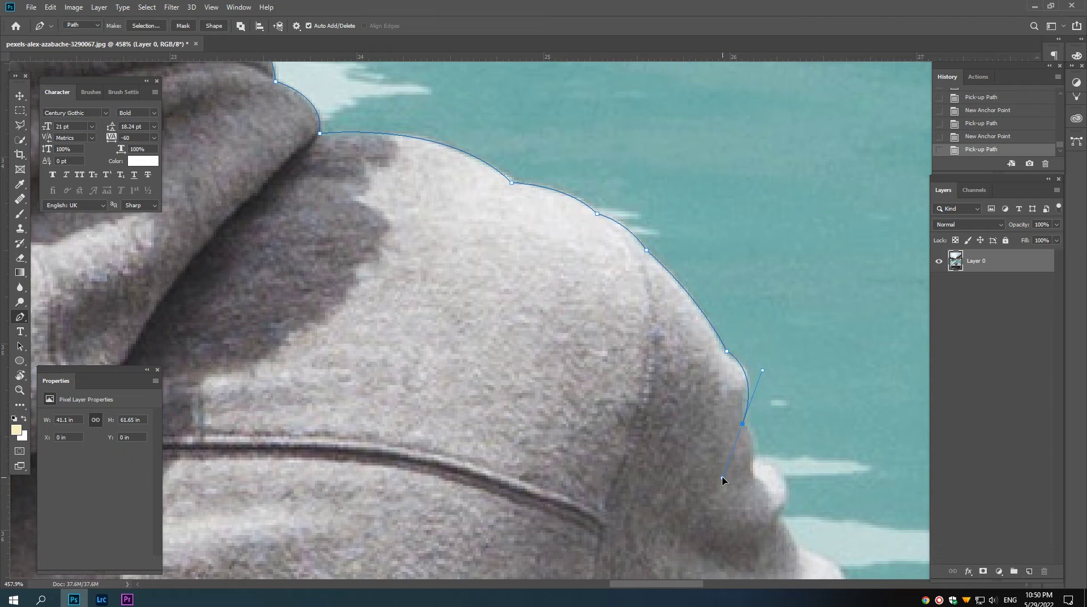
Step: Replace misplaced anchors and add curved anchors further down the hood's side
{"action": "key", "text": "ctrl+z"}
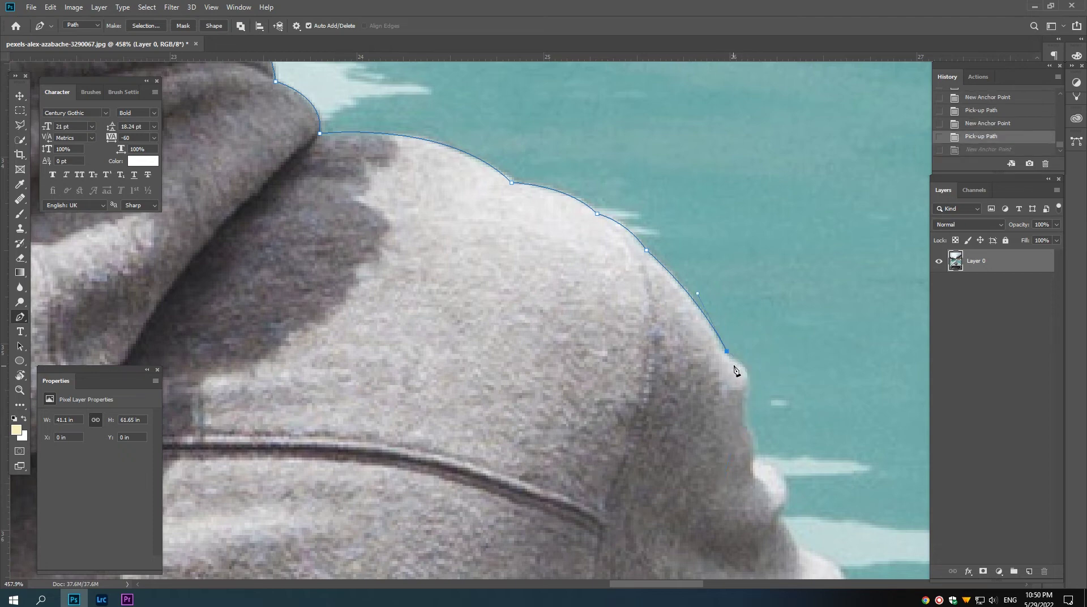
{"action": "left_click_drag", "start_coordinate": [745, 368], "coordinate": [747, 372]}
{"action": "key", "text": "ctrl+z"}
{"action": "left_click_drag", "start_coordinate": [729, 438], "coordinate": [720, 445]}
{"action": "left_click", "coordinate": [741, 410], "text": "alt"}
{"action": "scroll", "coordinate": [743, 419], "scroll_direction": "down", "scroll_amount": 3}
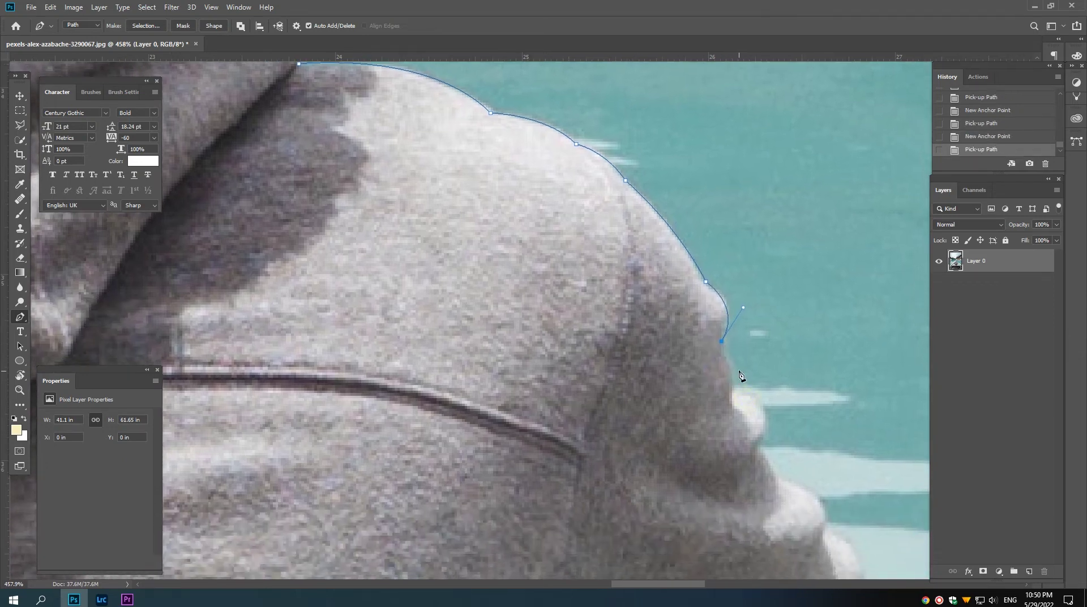
{"action": "mouse_move", "coordinate": [727, 359]}
{"action": "left_mouse_down"}
{"action": "mouse_move", "coordinate": [736, 368]}
{"action": "mouse_move", "coordinate": [715, 453]}
{"action": "left_mouse_up"}
Step: Trace the hood's lower folds with corner and curved anchors, breaking each outgoing handle
{"action": "left_click", "coordinate": [731, 392], "text": "alt"}
{"action": "scroll", "coordinate": [730, 396], "scroll_direction": "down", "scroll_amount": 2}
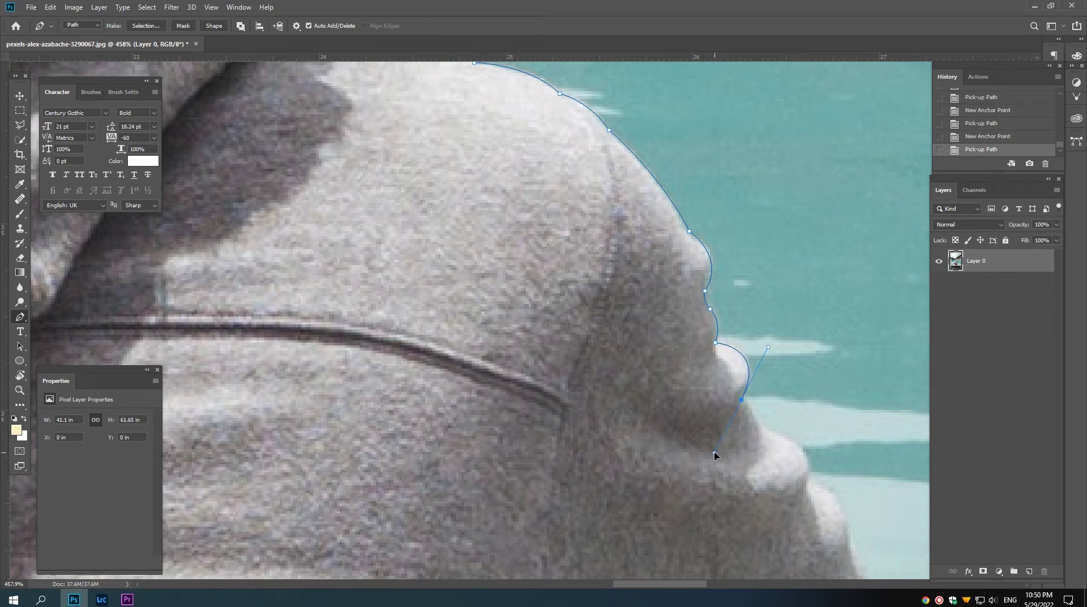
{"action": "scroll", "coordinate": [717, 447], "scroll_direction": "down", "scroll_amount": 2}
{"action": "left_click", "coordinate": [716, 354], "text": "alt"}
{"action": "scroll", "coordinate": [719, 374], "scroll_direction": "down", "scroll_amount": 1}
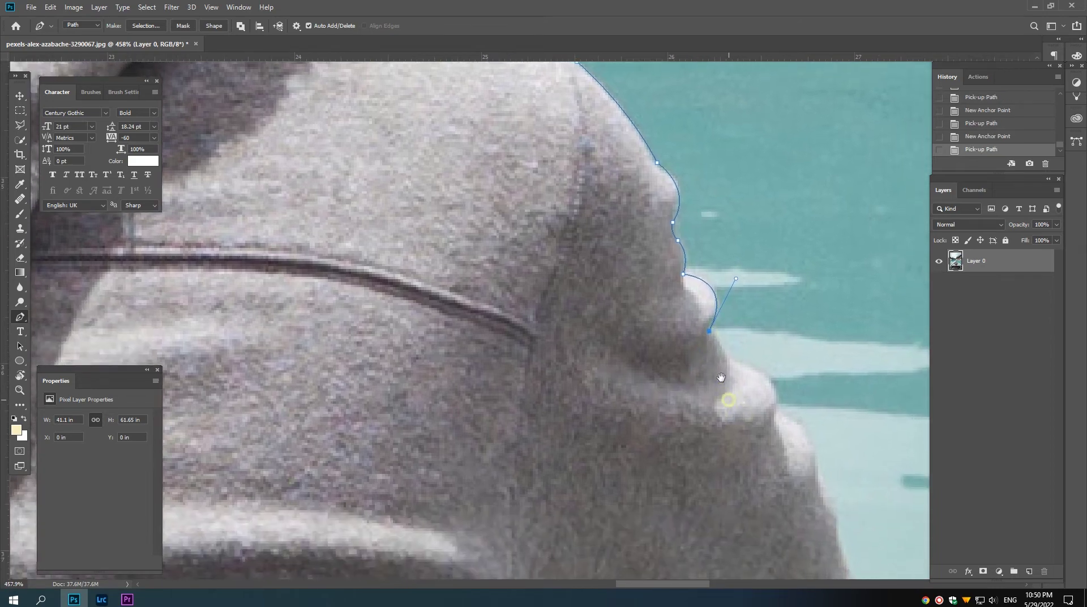
{"action": "left_click", "coordinate": [729, 362]}
{"action": "scroll", "coordinate": [730, 365], "scroll_direction": "down", "scroll_amount": 2}
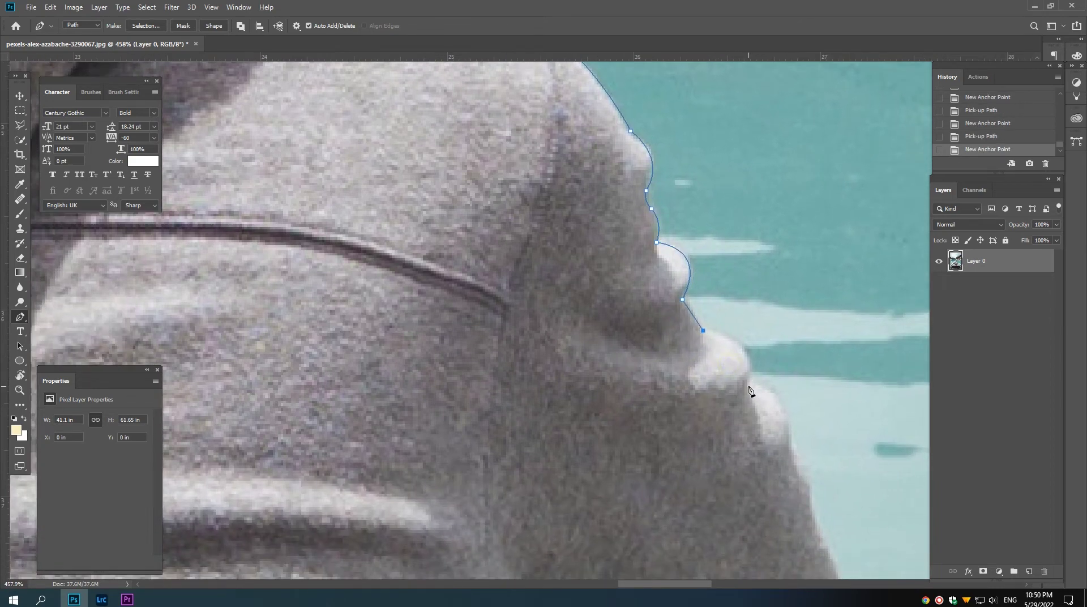
{"action": "left_click_drag", "start_coordinate": [749, 385], "coordinate": [743, 436]}
{"action": "left_click", "coordinate": [749, 385], "text": "alt"}
{"action": "scroll", "coordinate": [753, 391], "scroll_direction": "down", "scroll_amount": 3}
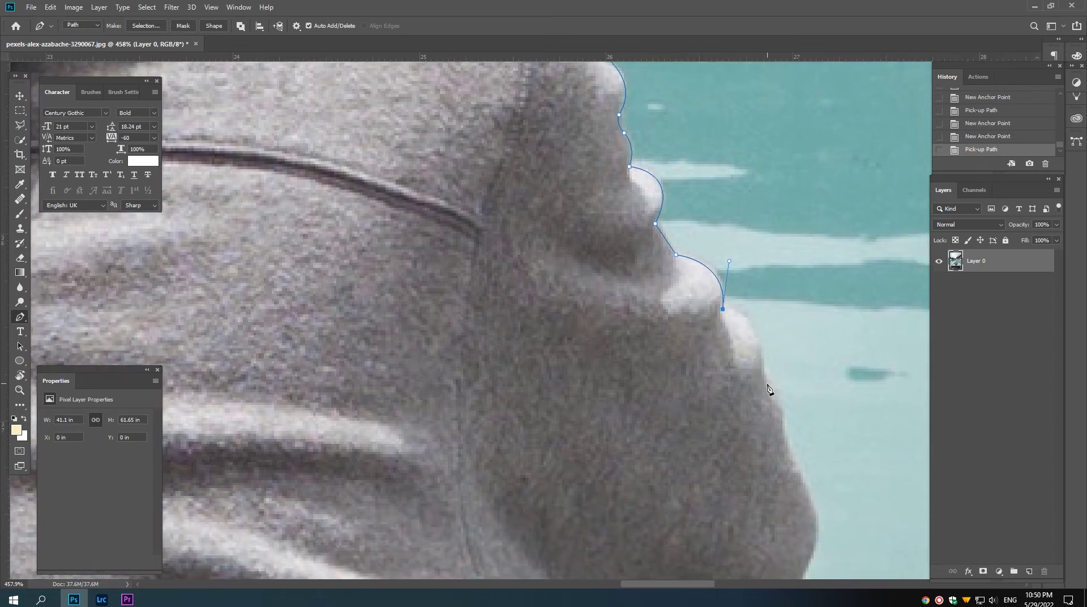
{"action": "left_click_drag", "start_coordinate": [763, 371], "coordinate": [768, 437]}
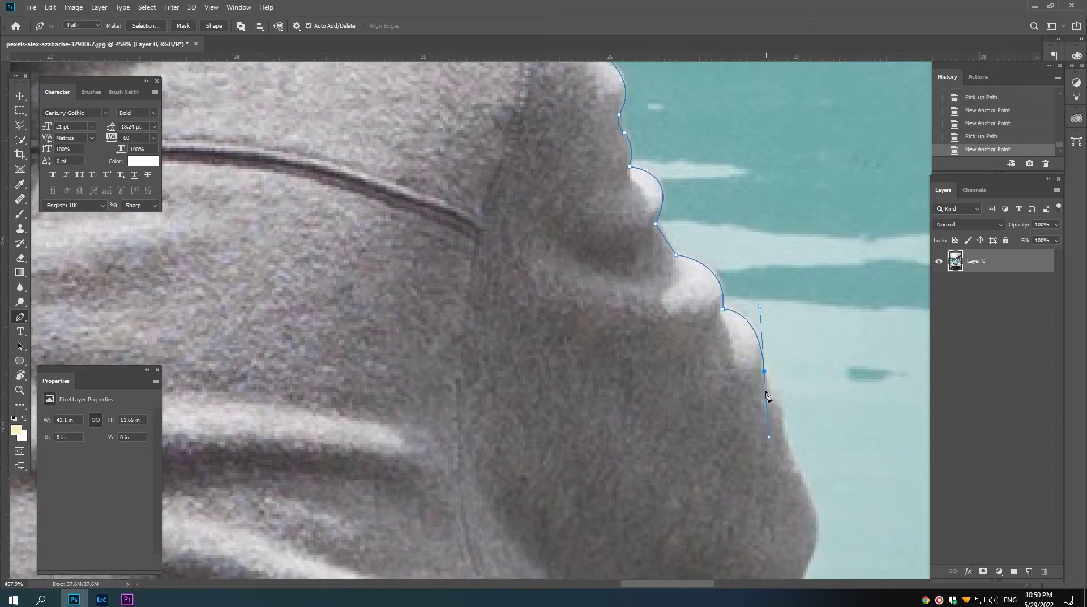
{"action": "left_click", "coordinate": [764, 372], "text": "alt"}
{"action": "scroll", "coordinate": [772, 377], "scroll_direction": "down", "scroll_amount": 2}
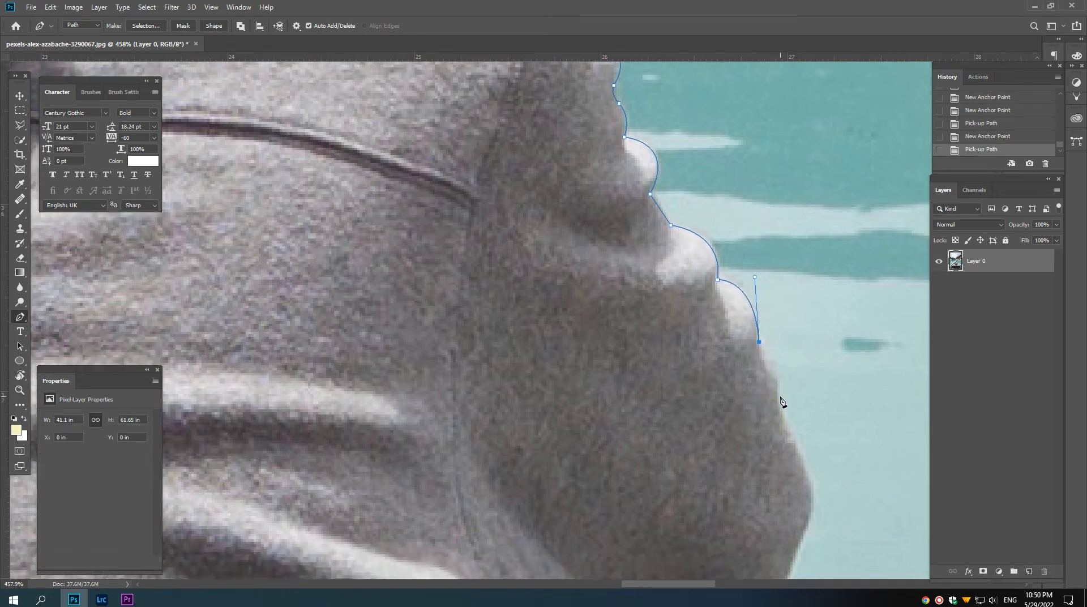
{"action": "left_click_drag", "start_coordinate": [779, 401], "coordinate": [772, 447]}
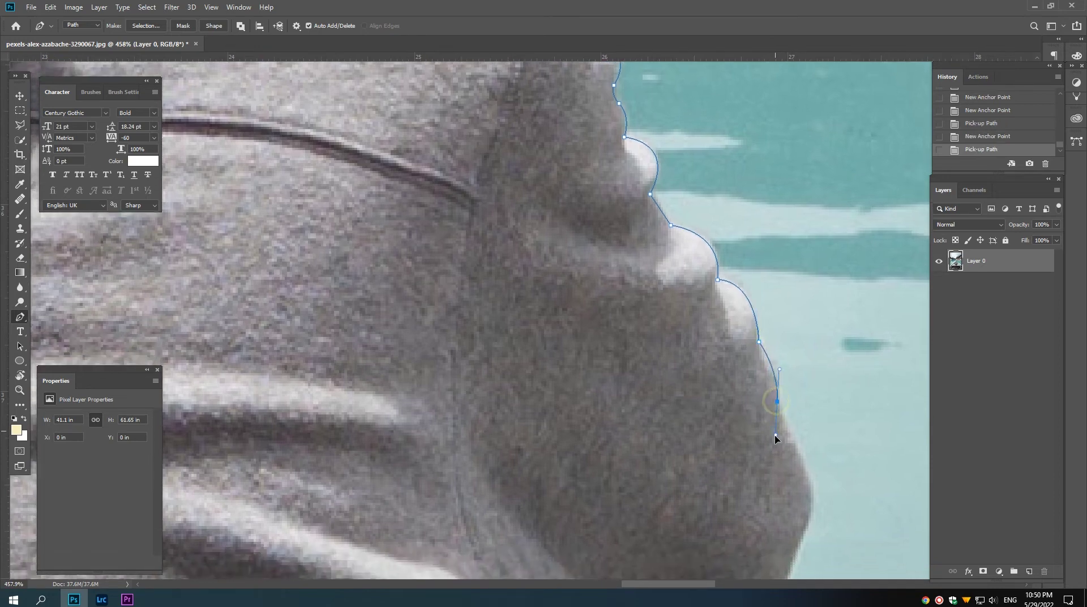
{"action": "left_click", "coordinate": [777, 401], "text": "alt"}
{"action": "scroll", "coordinate": [776, 403], "scroll_direction": "down", "scroll_amount": 3}
Step: Undo a misplaced anchor and re-add curved anchors lower along the fold
{"action": "left_click_drag", "start_coordinate": [756, 370], "coordinate": [772, 395]}
{"action": "key", "text": "ctrl+z"}
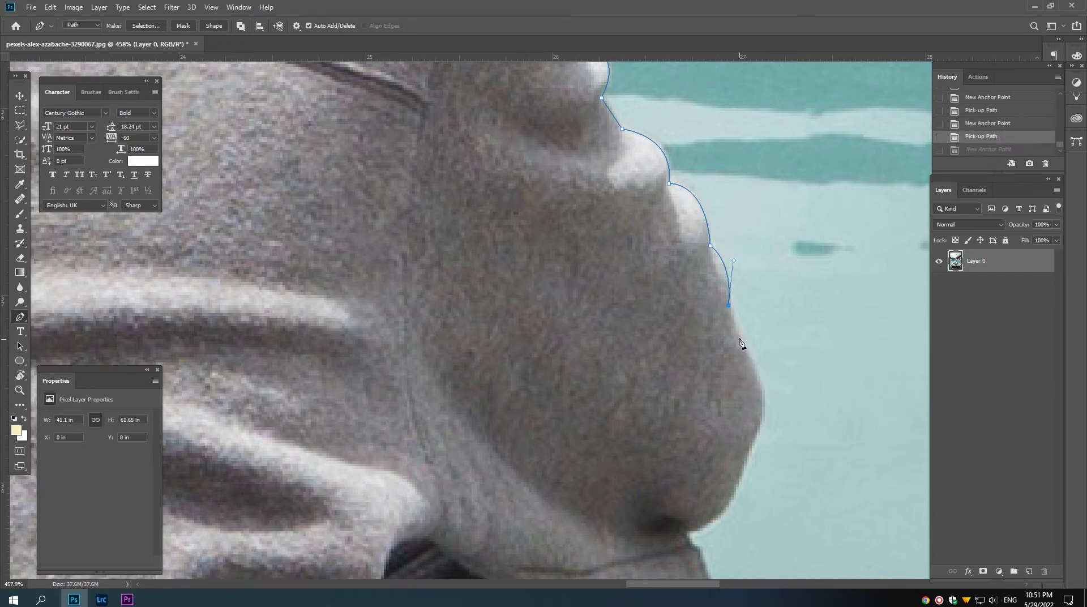
{"action": "left_click_drag", "start_coordinate": [739, 334], "coordinate": [751, 351]}
{"action": "left_click_drag", "start_coordinate": [765, 411], "coordinate": [757, 435]}
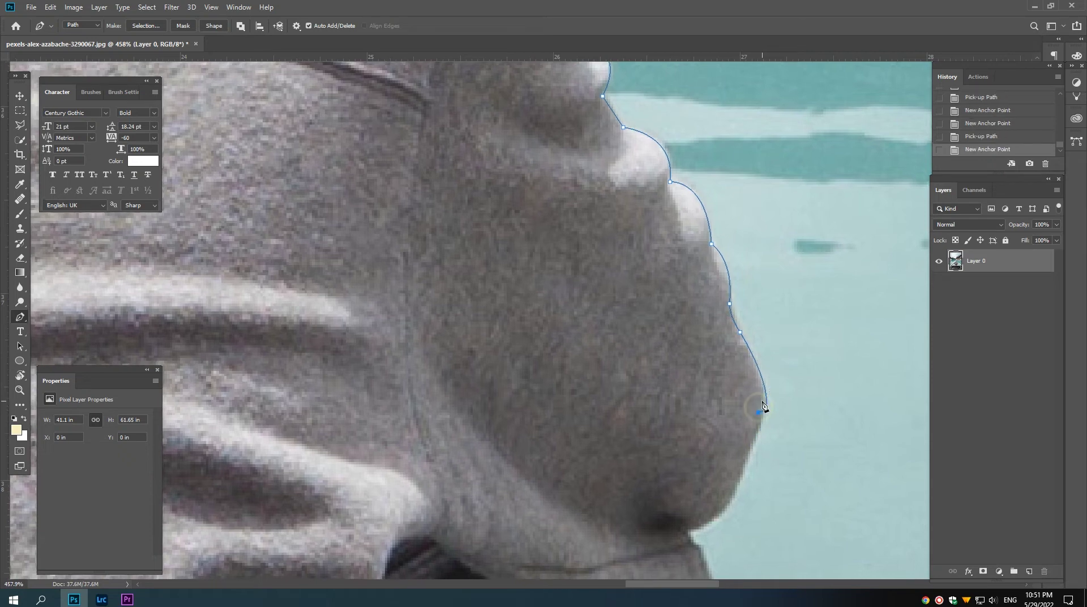
{"action": "key", "text": "ctrl+z"}
{"action": "key", "text": "ctrl+z"}
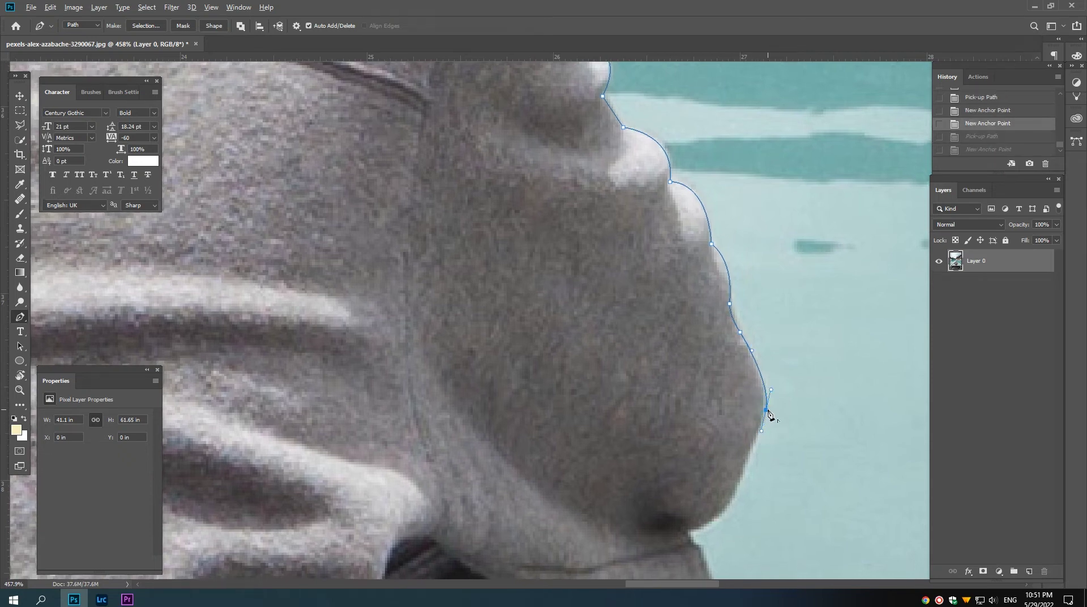
{"action": "key", "text": "ctrl+shift+z"}
{"action": "key", "text": "ctrl+shift+z"}
{"action": "scroll", "coordinate": [745, 453], "scroll_direction": "down", "scroll_amount": 2}
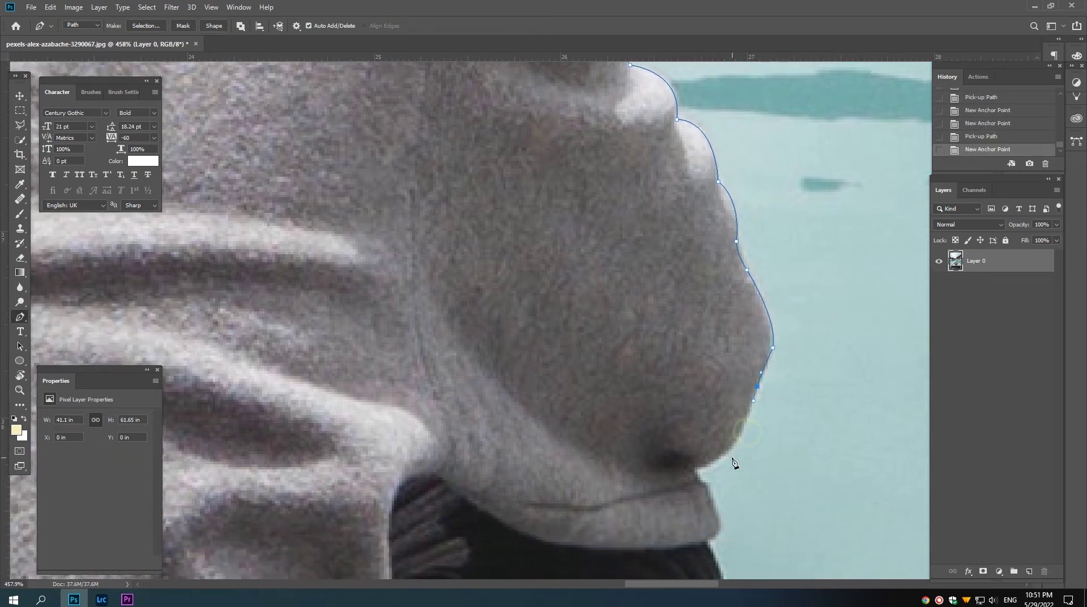
Step: Curve the path into the crease and down the hood's lower lip to the dark clothing
{"action": "left_click_drag", "start_coordinate": [690, 466], "coordinate": [648, 465]}
{"action": "left_click", "coordinate": [688, 465], "text": "alt"}
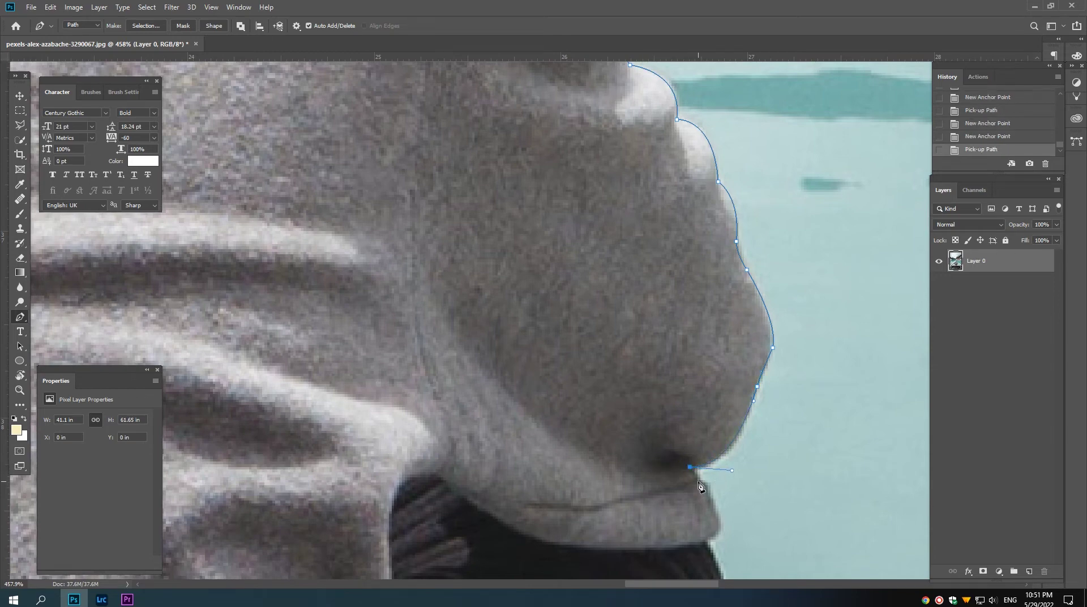
{"action": "left_click", "coordinate": [696, 480]}
{"action": "scroll", "coordinate": [700, 493], "scroll_direction": "up", "scroll_amount": 3}
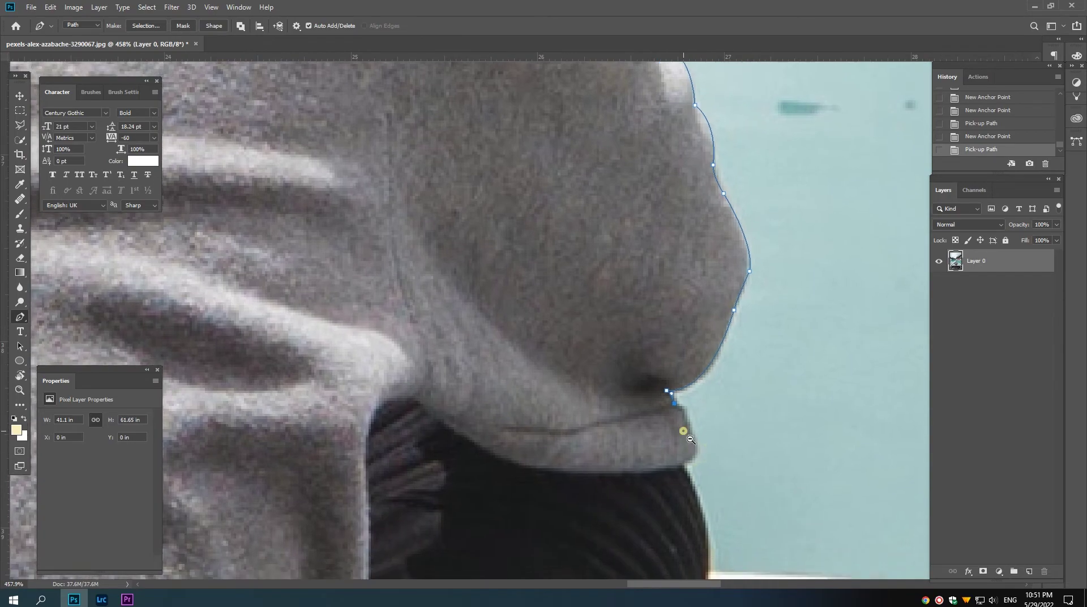
{"action": "scroll", "coordinate": [695, 430], "scroll_direction": "down", "scroll_amount": 1}
{"action": "scroll", "coordinate": [687, 416], "scroll_direction": "down", "scroll_amount": 1}
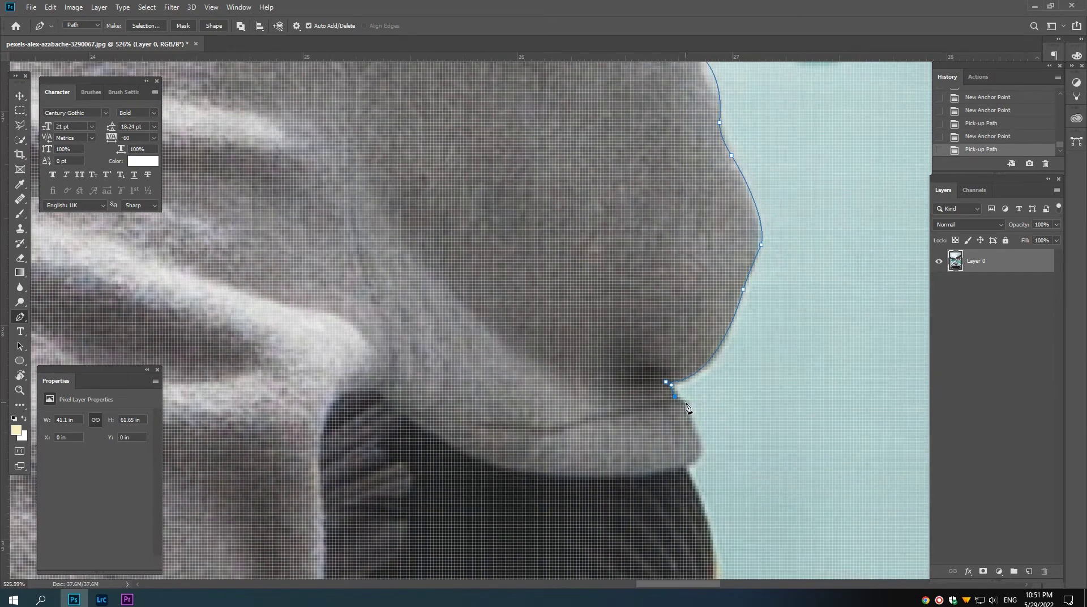
{"action": "left_click", "coordinate": [687, 402]}
{"action": "left_click", "coordinate": [699, 440]}
{"action": "left_click_drag", "start_coordinate": [686, 468], "coordinate": [663, 479]}
{"action": "left_click", "coordinate": [687, 468], "text": "alt"}
Step: Continue the path with curved anchors down the dark jacket's edge toward the figure's base
{"action": "scroll", "coordinate": [692, 492], "scroll_direction": "down", "scroll_amount": 3}
{"action": "scroll", "coordinate": [677, 425], "scroll_direction": "down", "scroll_amount": 2}
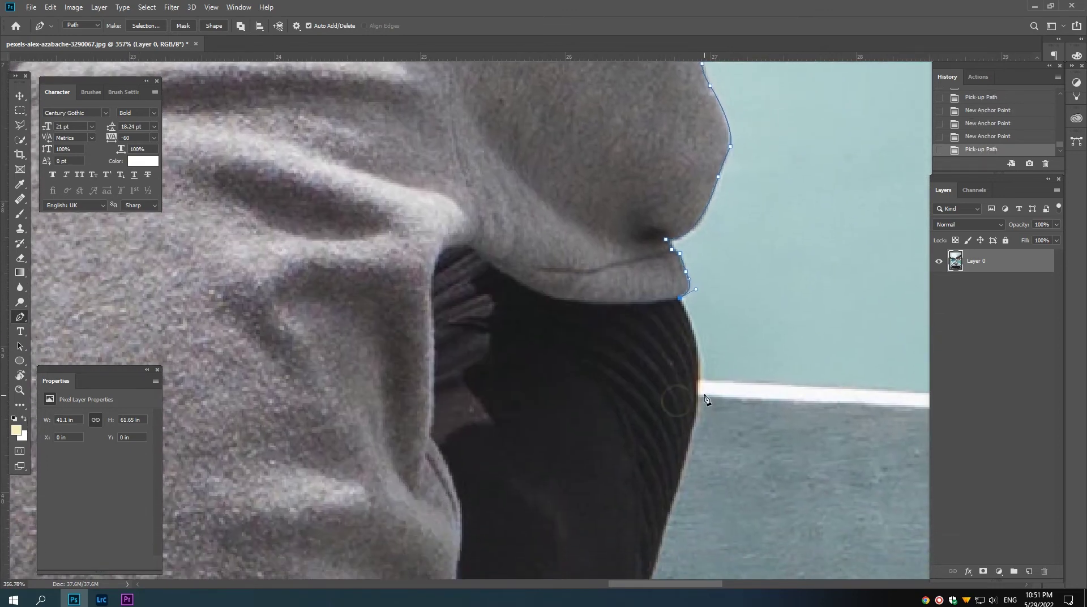
{"action": "left_click_drag", "start_coordinate": [696, 385], "coordinate": [686, 427]}
{"action": "left_click", "coordinate": [696, 385], "text": "alt"}
{"action": "scroll", "coordinate": [696, 391], "scroll_direction": "down", "scroll_amount": 2}
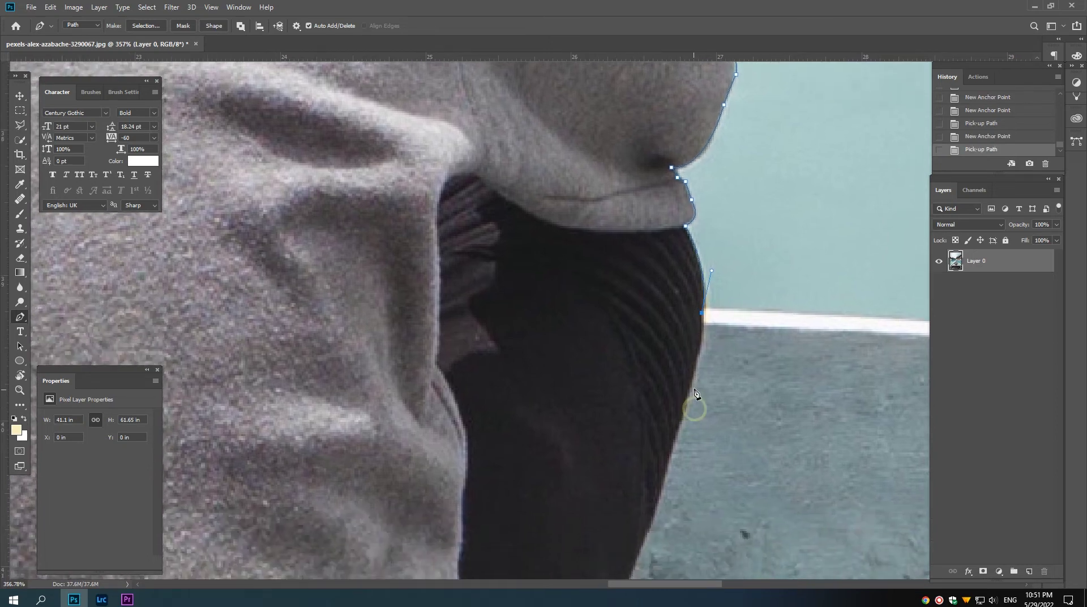
{"action": "left_click_drag", "start_coordinate": [695, 368], "coordinate": [685, 406]}
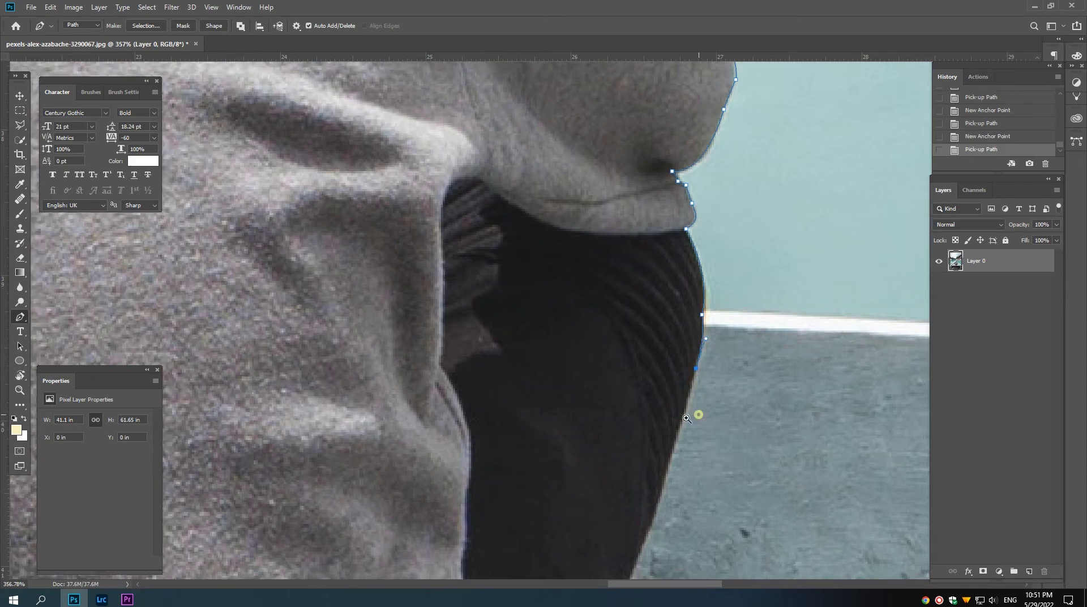
{"action": "scroll", "coordinate": [687, 402], "scroll_direction": "down", "scroll_amount": 3}
{"action": "left_click_drag", "start_coordinate": [671, 427], "coordinate": [660, 453]}
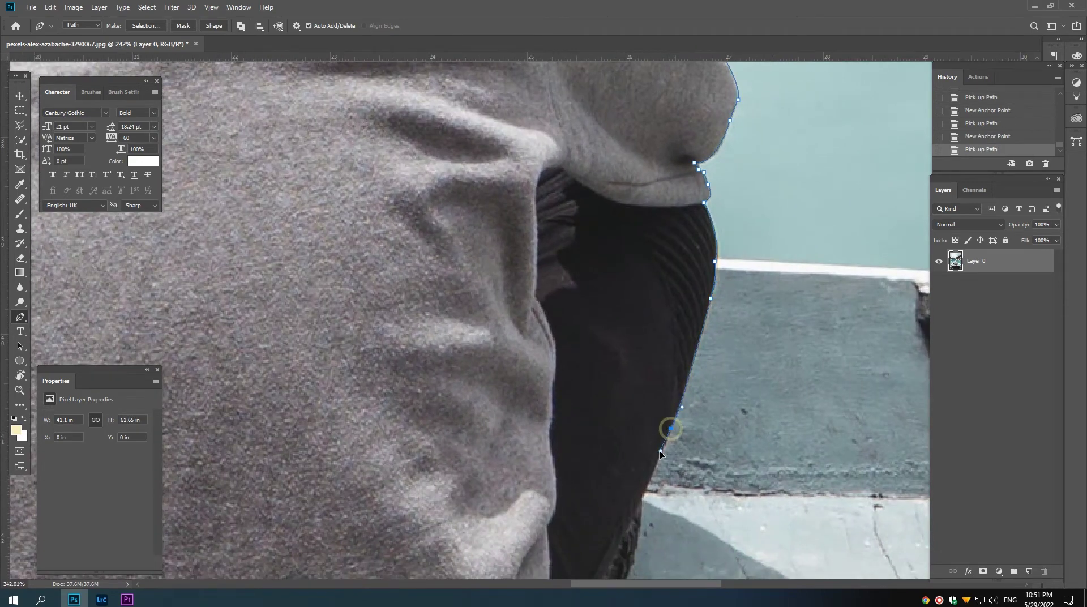
{"action": "scroll", "coordinate": [668, 430], "scroll_direction": "down", "scroll_amount": 2}
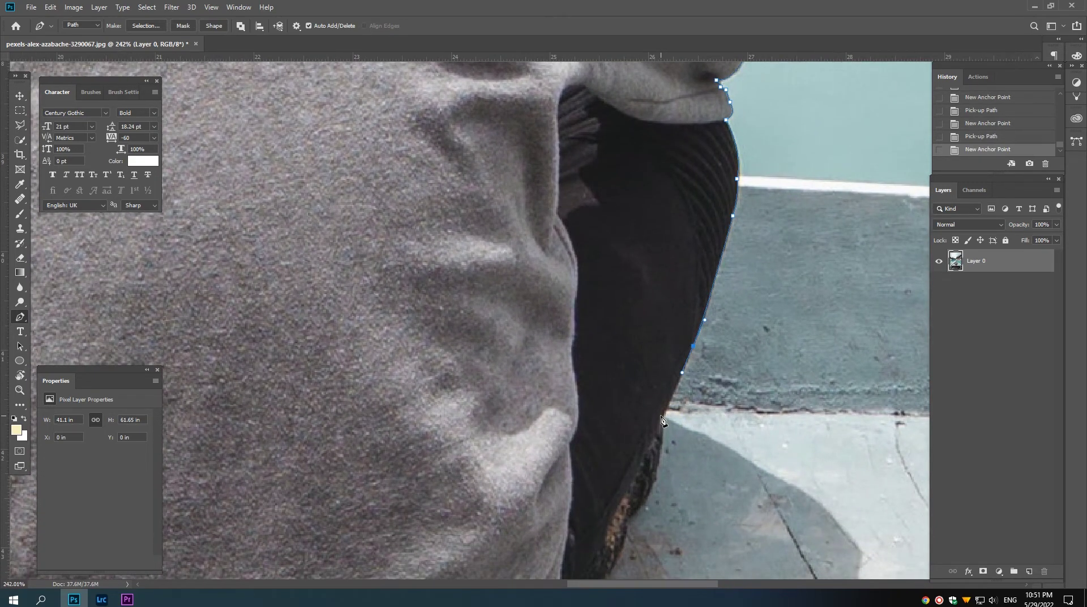
{"action": "scroll", "coordinate": [665, 424], "scroll_direction": "down", "scroll_amount": 2}
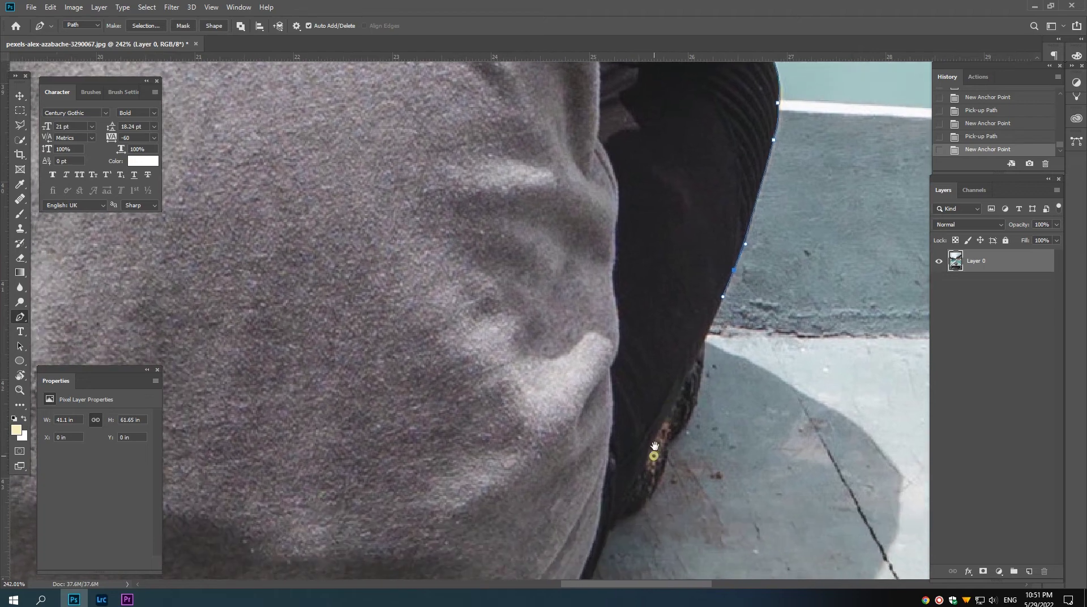
{"action": "left_click_drag", "start_coordinate": [667, 409], "coordinate": [654, 437]}
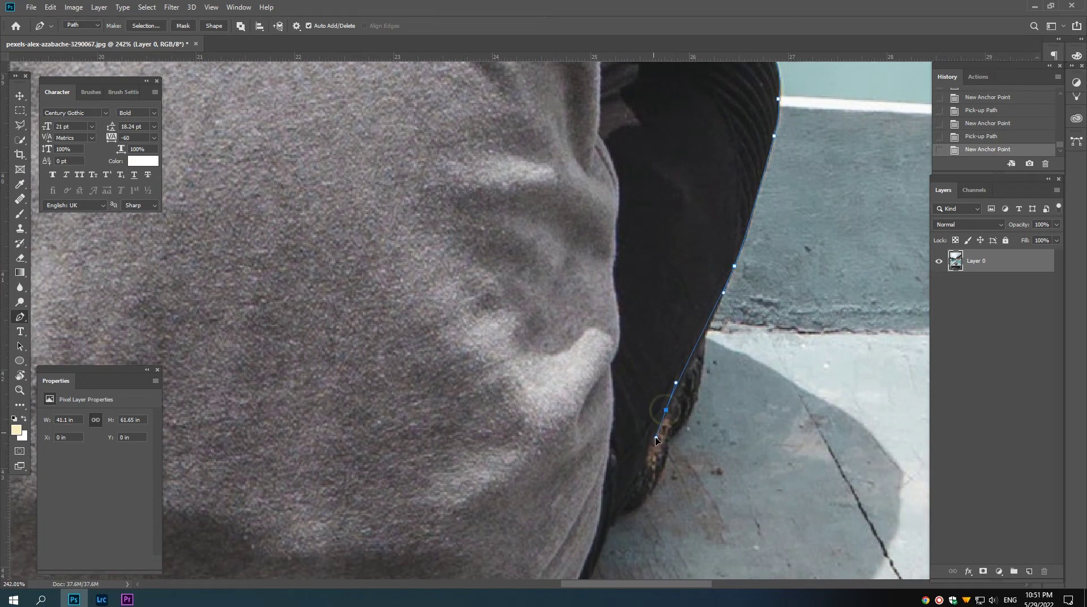
{"action": "scroll", "coordinate": [654, 437], "scroll_direction": "down", "scroll_amount": 2}
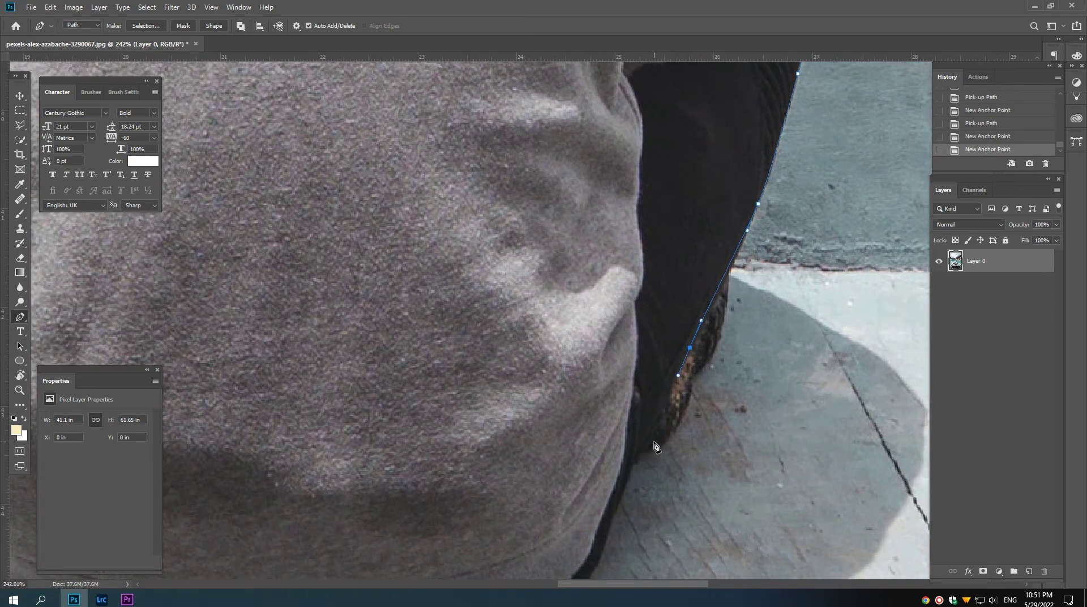
{"action": "left_click", "coordinate": [641, 462]}
{"action": "scroll", "coordinate": [641, 461], "scroll_direction": "down", "scroll_amount": 3}
{"action": "mouse_move", "coordinate": [630, 401]}
{"action": "left_mouse_down"}
{"action": "mouse_move", "coordinate": [618, 439]}
{"action": "mouse_move", "coordinate": [662, 365]}
{"action": "left_mouse_up"}
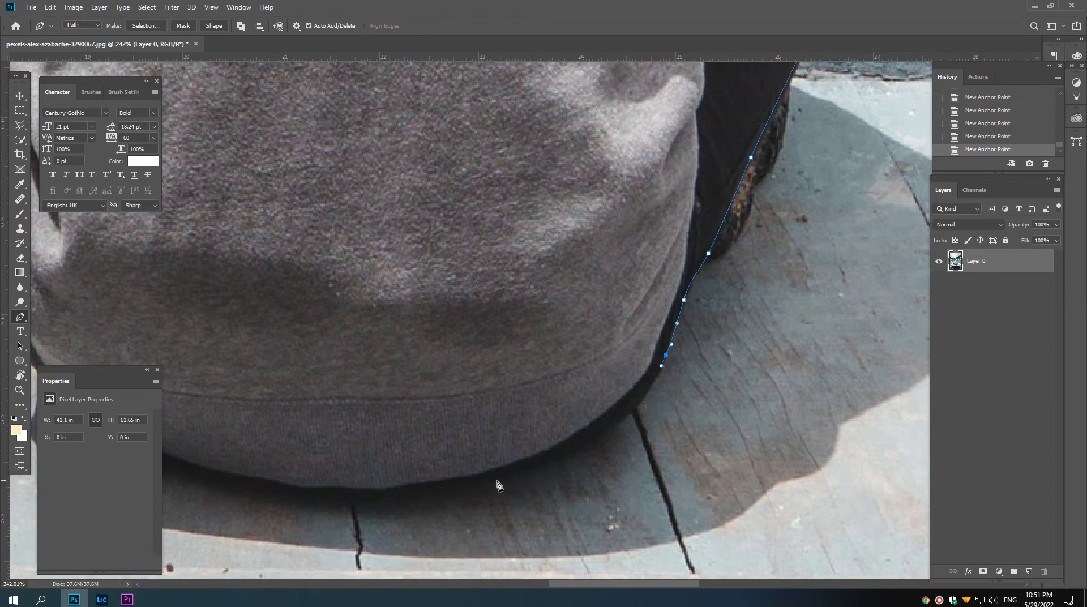
Step: Curve the path along the hood's bottom edge and around its lower left side
{"action": "mouse_move", "coordinate": [483, 480]}
{"action": "left_mouse_down"}
{"action": "mouse_move", "coordinate": [348, 497]}
{"action": "mouse_move", "coordinate": [333, 514]}
{"action": "mouse_move", "coordinate": [430, 482]}
{"action": "left_mouse_up"}
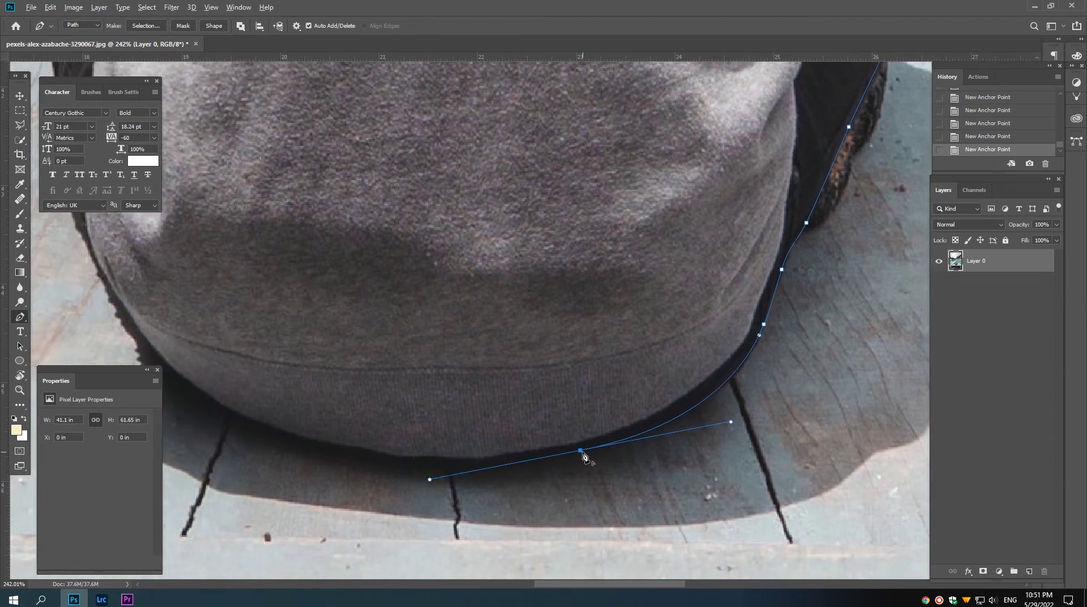
{"action": "left_click", "coordinate": [580, 450]}
{"action": "mouse_move", "coordinate": [290, 445]}
{"action": "left_mouse_down"}
{"action": "mouse_move", "coordinate": [137, 396]}
{"action": "mouse_move", "coordinate": [382, 495]}
{"action": "left_mouse_up"}
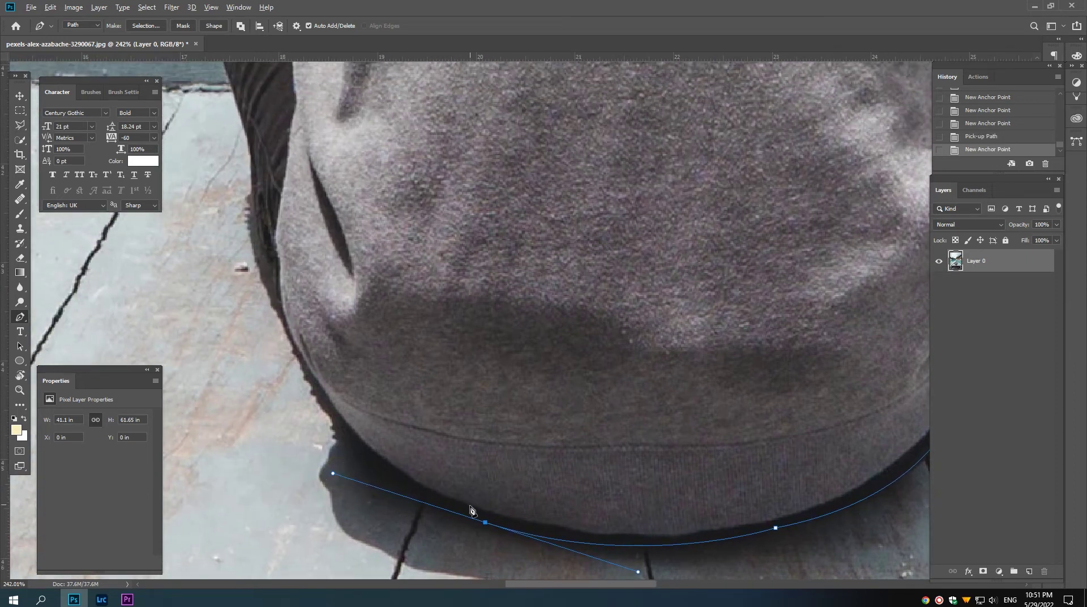
{"action": "left_click", "coordinate": [485, 521]}
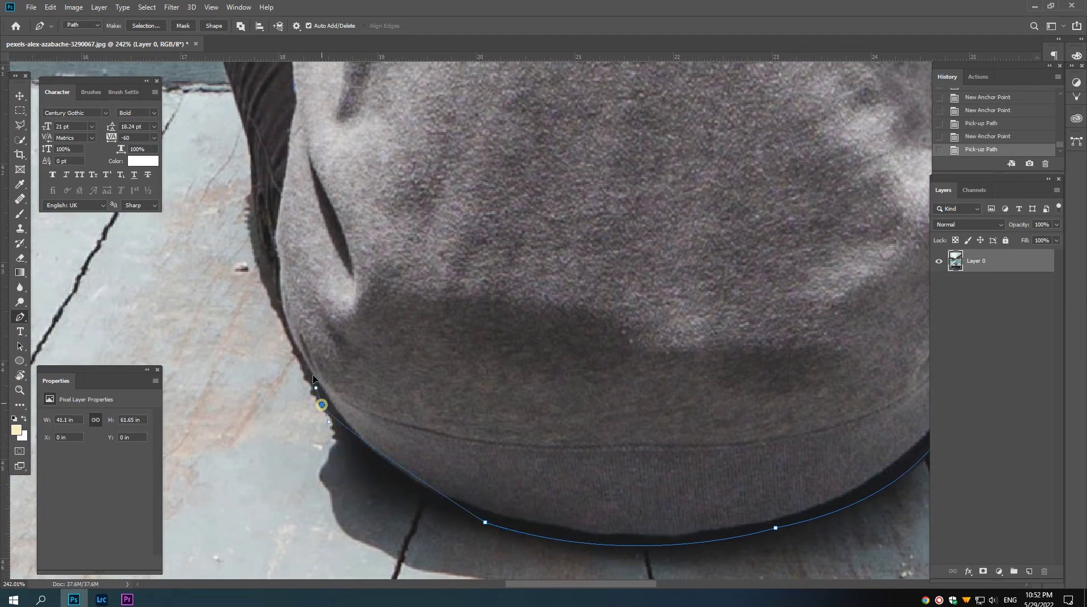
{"action": "mouse_move", "coordinate": [321, 404]}
{"action": "left_mouse_down"}
{"action": "mouse_move", "coordinate": [277, 329]}
{"action": "mouse_move", "coordinate": [258, 333]}
{"action": "mouse_move", "coordinate": [377, 480]}
{"action": "left_mouse_up"}
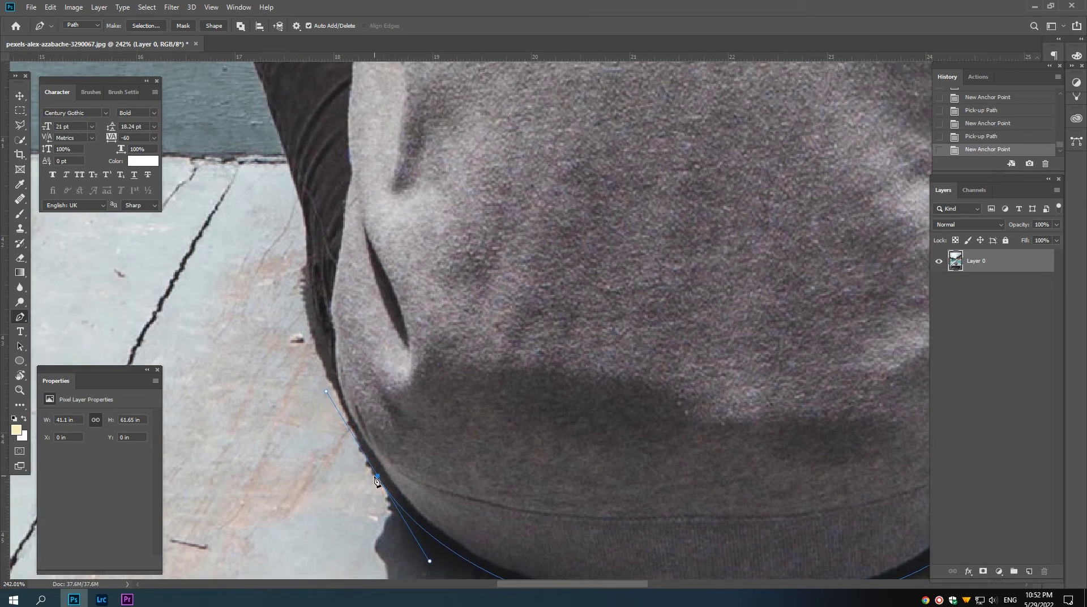
{"action": "left_click", "coordinate": [379, 477]}
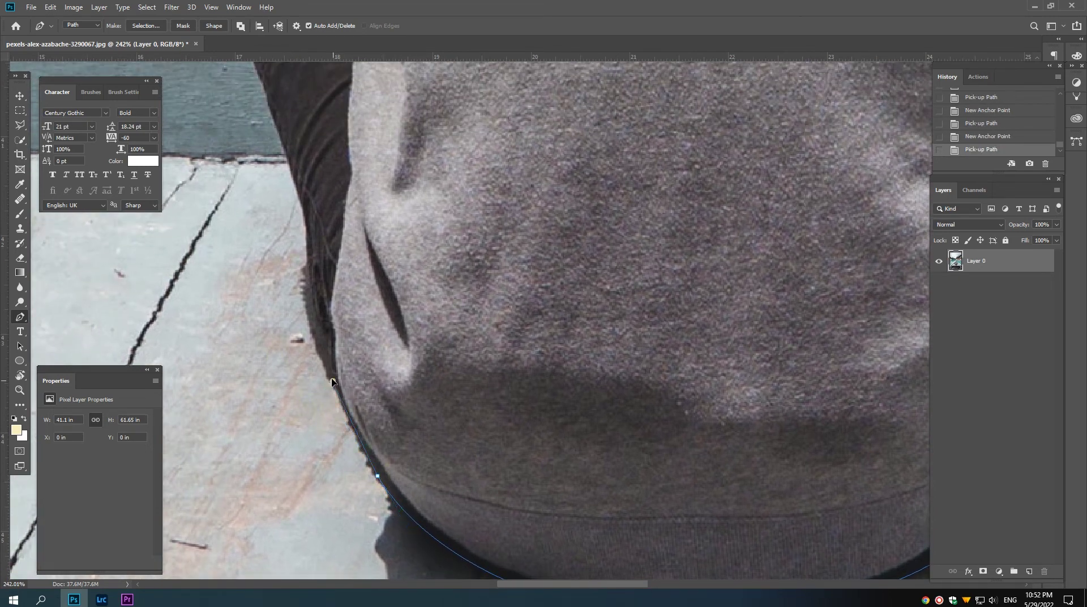
Step: Outline the trouser leg up to where it meets the hoodie, redoing one misplaced anchor
{"action": "left_click_drag", "start_coordinate": [320, 344], "coordinate": [366, 467]}
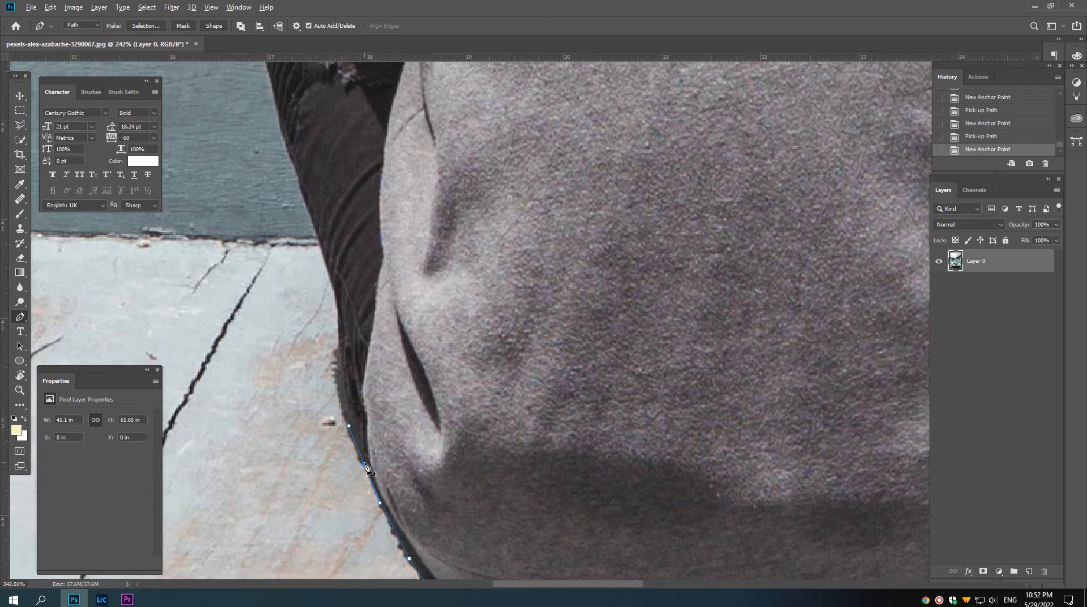
{"action": "left_click", "coordinate": [366, 467]}
{"action": "left_click_drag", "start_coordinate": [339, 392], "coordinate": [351, 415]}
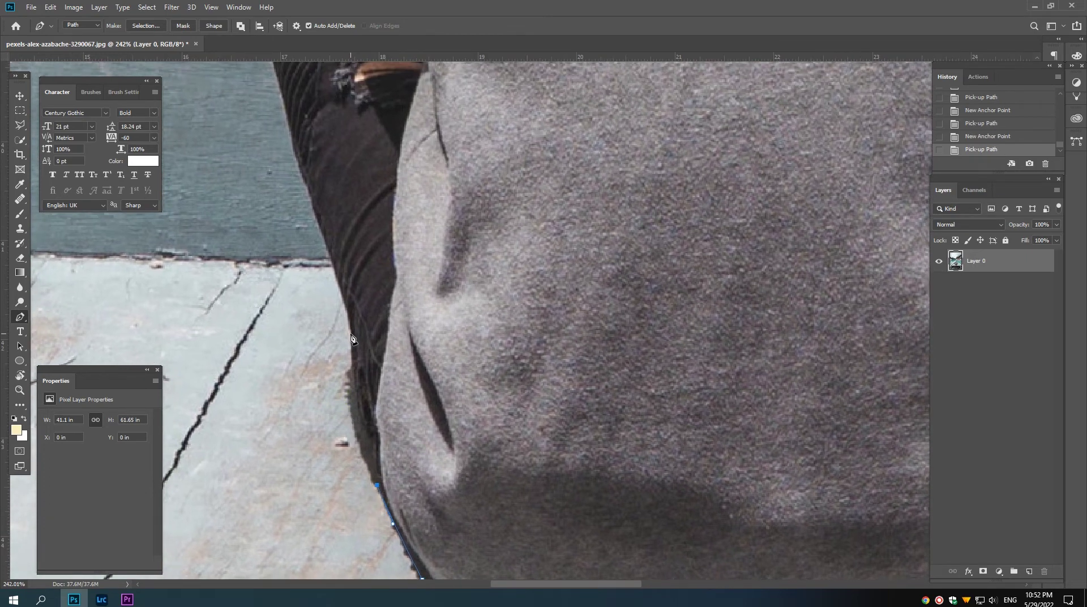
{"action": "mouse_move", "coordinate": [351, 335]}
{"action": "left_mouse_down"}
{"action": "mouse_move", "coordinate": [349, 277]}
{"action": "mouse_move", "coordinate": [365, 354]}
{"action": "left_mouse_up"}
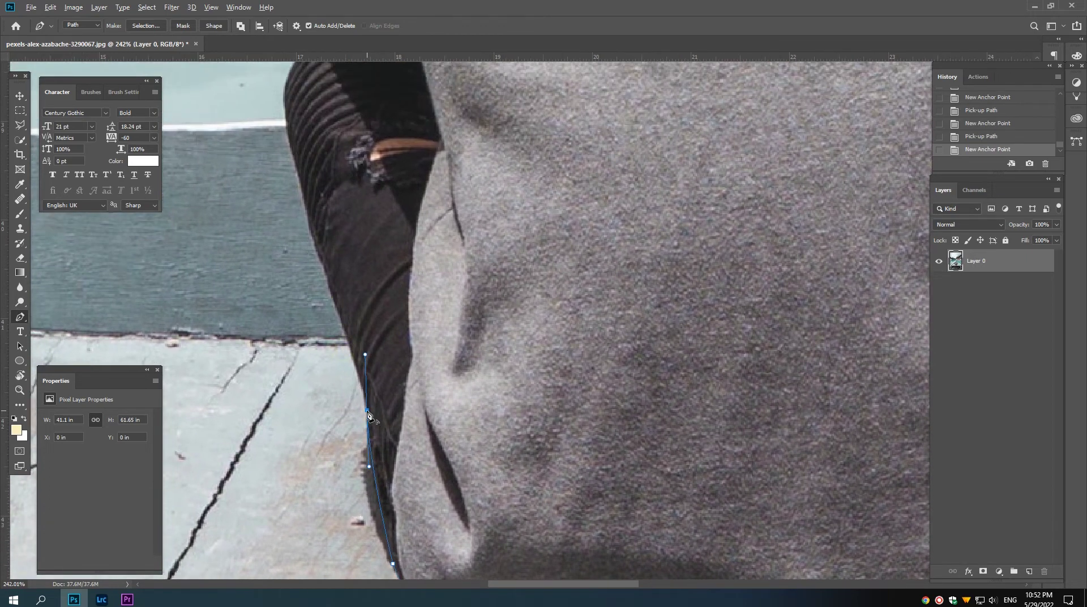
{"action": "left_click", "coordinate": [368, 416]}
{"action": "left_click_drag", "start_coordinate": [367, 410], "coordinate": [389, 471]}
{"action": "left_click_drag", "start_coordinate": [341, 320], "coordinate": [334, 295]}
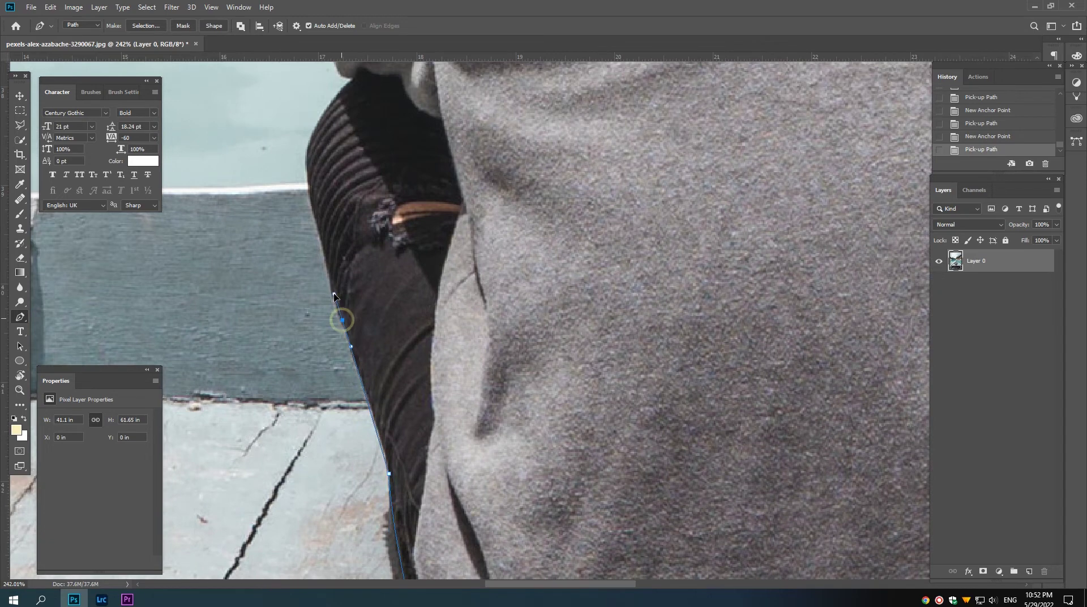
{"action": "left_click_drag", "start_coordinate": [339, 255], "coordinate": [352, 322]}
{"action": "key", "text": "ctrl+z"}
{"action": "mouse_move", "coordinate": [374, 442]}
{"action": "left_mouse_down"}
{"action": "mouse_move", "coordinate": [358, 413]}
{"action": "mouse_move", "coordinate": [366, 438]}
{"action": "left_mouse_up"}
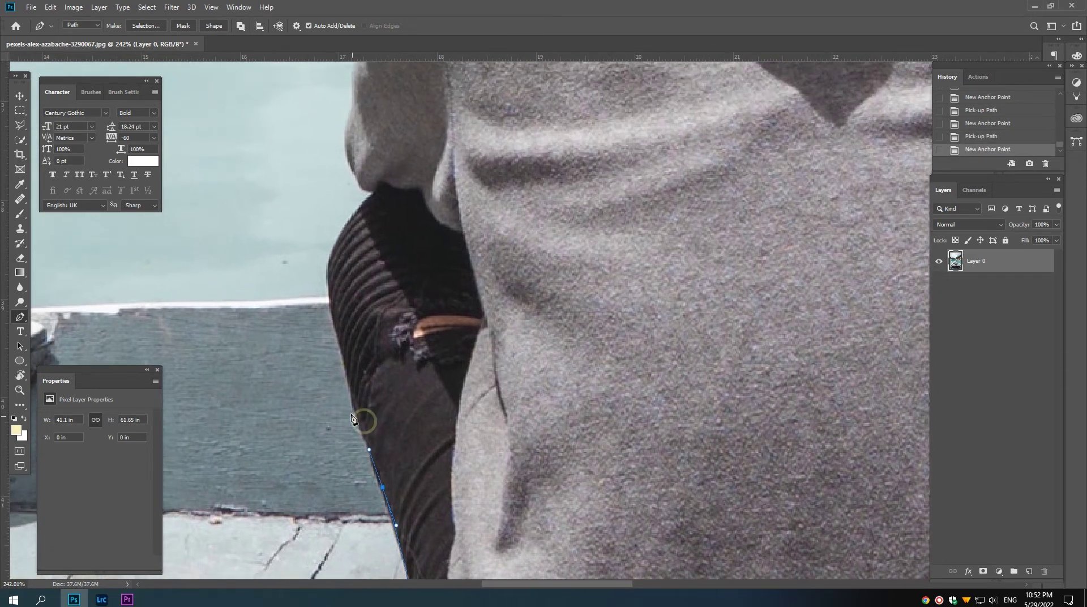
{"action": "left_click_drag", "start_coordinate": [334, 253], "coordinate": [349, 214]}
{"action": "left_click_drag", "start_coordinate": [350, 215], "coordinate": [347, 278]}
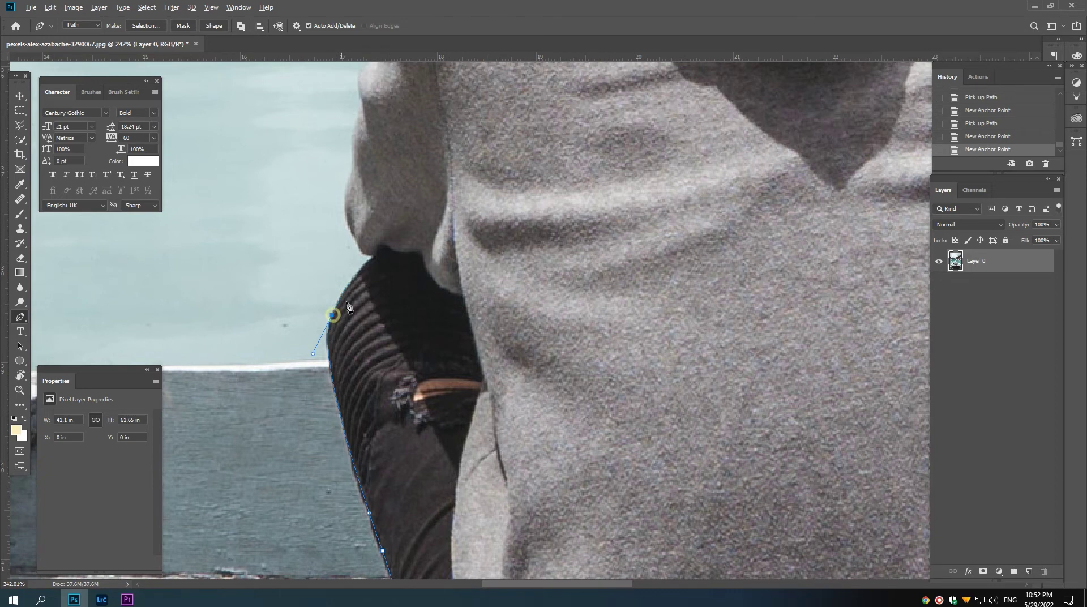
Step: Trace the hoodie's lower edge and side, curving around the arm
{"action": "scroll", "coordinate": [347, 273], "scroll_direction": "up", "scroll_amount": 2, "text": "alt"}
{"action": "left_click", "coordinate": [385, 250]}
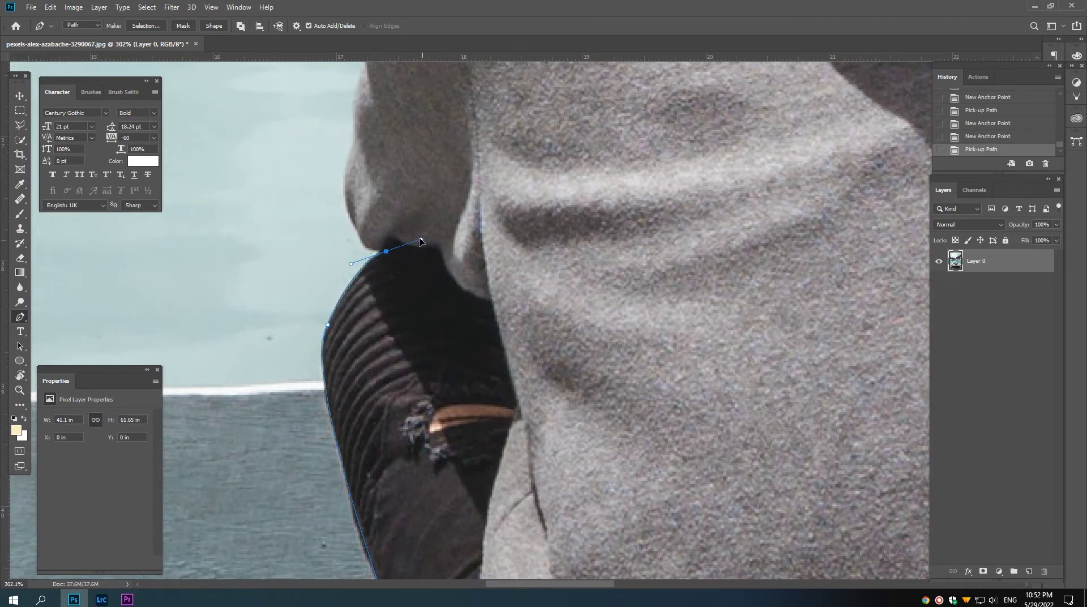
{"action": "mouse_move", "coordinate": [385, 250]}
{"action": "left_mouse_down"}
{"action": "mouse_move", "coordinate": [416, 238]}
{"action": "mouse_move", "coordinate": [394, 289]}
{"action": "mouse_move", "coordinate": [403, 373]}
{"action": "left_mouse_up"}
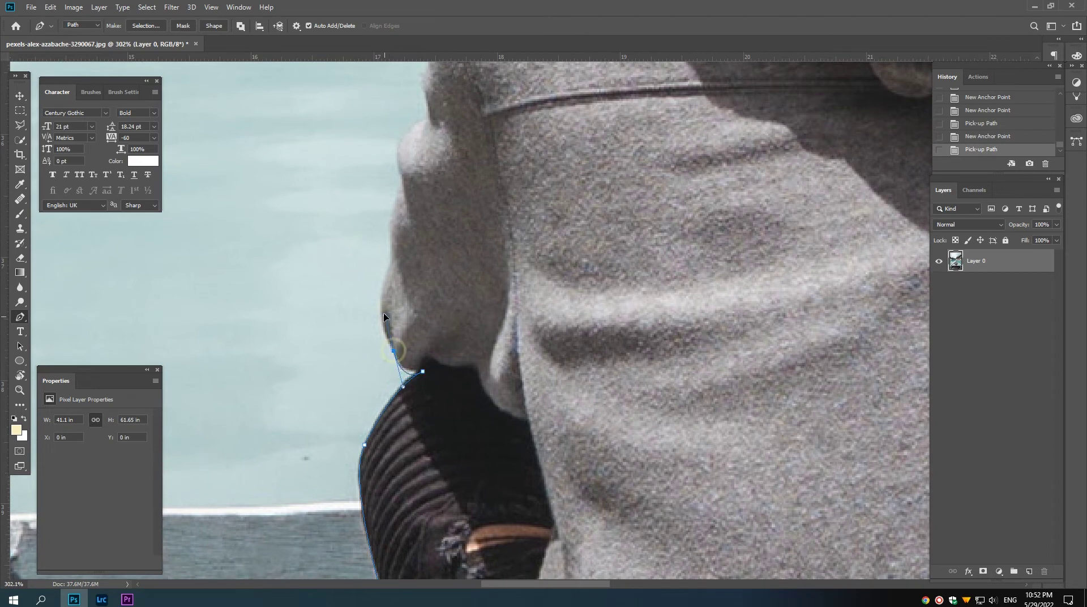
{"action": "left_click", "coordinate": [389, 354]}
{"action": "left_click_drag", "start_coordinate": [385, 331], "coordinate": [396, 399]}
{"action": "mouse_move", "coordinate": [395, 304]}
{"action": "left_mouse_down"}
{"action": "mouse_move", "coordinate": [419, 253]}
{"action": "mouse_move", "coordinate": [412, 322]}
{"action": "mouse_move", "coordinate": [421, 256]}
{"action": "mouse_move", "coordinate": [401, 306]}
{"action": "mouse_move", "coordinate": [466, 296]}
{"action": "mouse_move", "coordinate": [430, 327]}
{"action": "mouse_move", "coordinate": [427, 345]}
{"action": "mouse_move", "coordinate": [414, 343]}
{"action": "left_mouse_up"}
Step: Shape the path over the shoulder and up the hood edge to where it meets the hat
{"action": "left_click", "coordinate": [415, 369]}
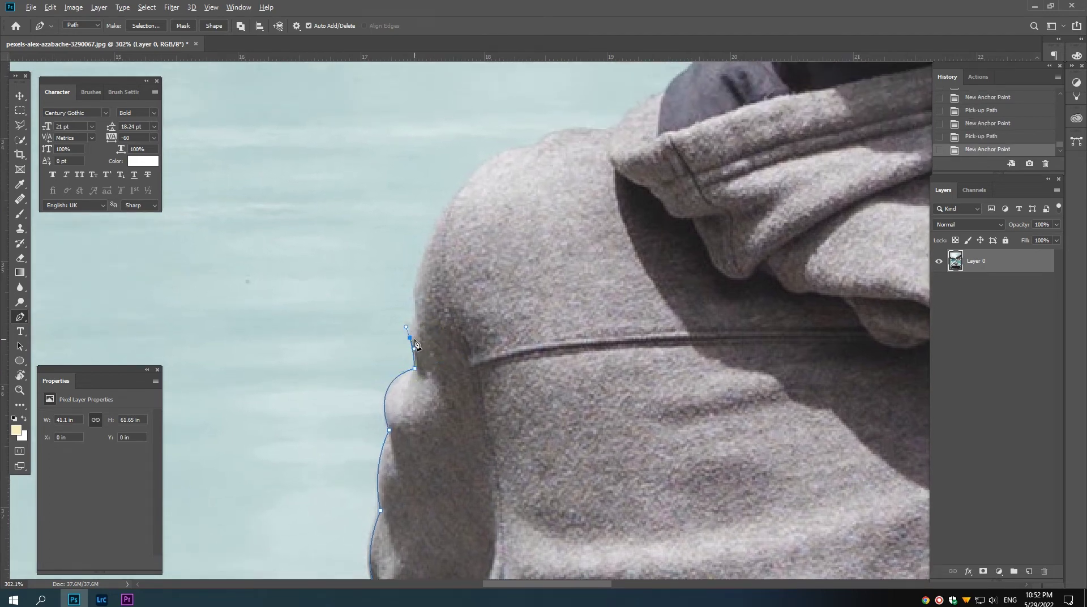
{"action": "left_click", "coordinate": [409, 337]}
{"action": "mouse_move", "coordinate": [416, 316]}
{"action": "left_mouse_down"}
{"action": "mouse_move", "coordinate": [447, 274]}
{"action": "mouse_move", "coordinate": [432, 304]}
{"action": "mouse_move", "coordinate": [468, 270]}
{"action": "mouse_move", "coordinate": [450, 289]}
{"action": "mouse_move", "coordinate": [548, 275]}
{"action": "mouse_move", "coordinate": [503, 298]}
{"action": "mouse_move", "coordinate": [560, 327]}
{"action": "mouse_move", "coordinate": [561, 303]}
{"action": "mouse_move", "coordinate": [625, 270]}
{"action": "mouse_move", "coordinate": [555, 348]}
{"action": "left_mouse_up"}
{"action": "left_click", "coordinate": [462, 331]}
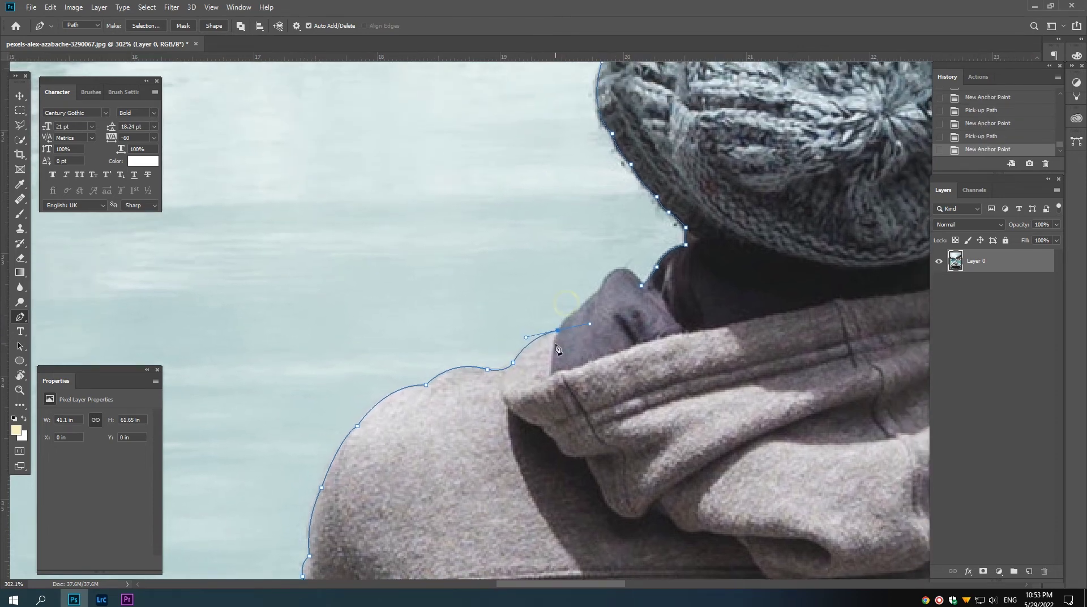
{"action": "left_click", "coordinate": [557, 331]}
{"action": "left_click", "coordinate": [580, 307]}
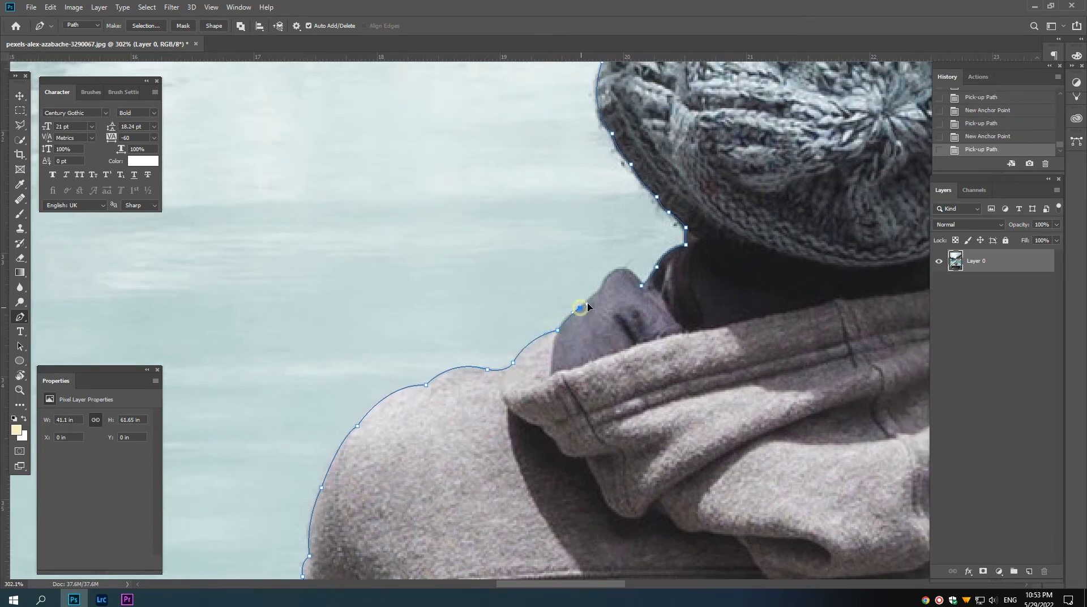
{"action": "left_click", "coordinate": [602, 289]}
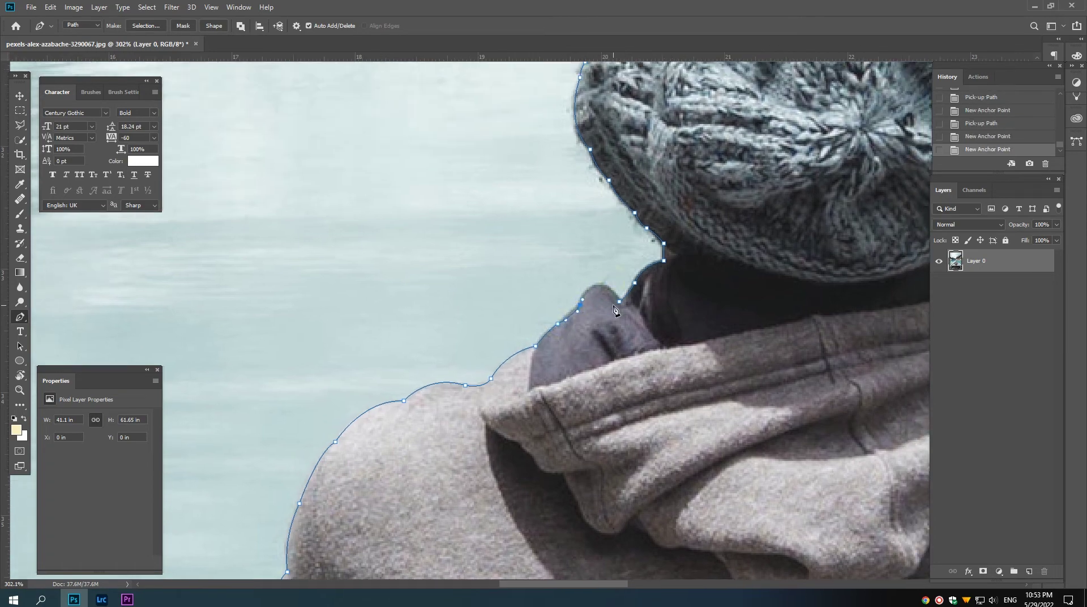
Step: Close the path around the man, load it as a selection and add a layer mask
{"action": "left_click", "coordinate": [635, 281]}
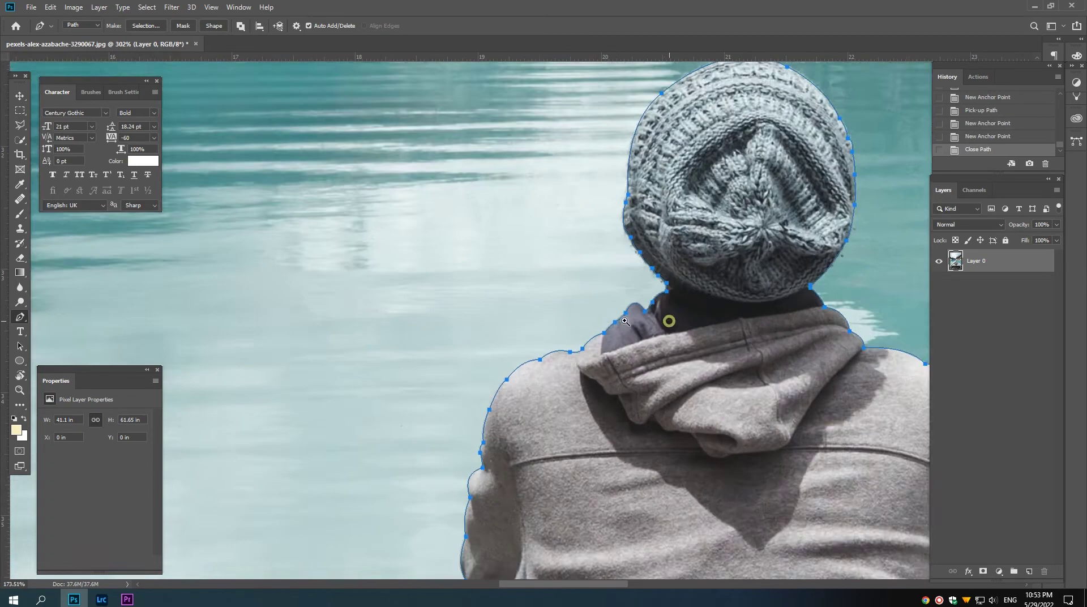
{"action": "left_click_drag", "start_coordinate": [667, 316], "coordinate": [513, 294]}
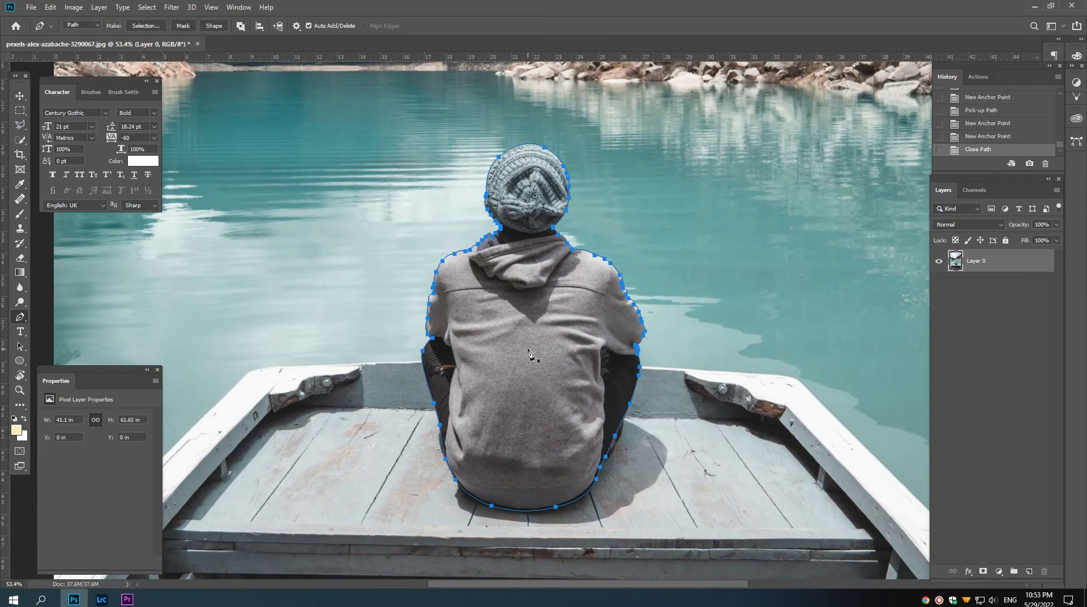
{"action": "key", "text": "ctrl+Return"}
{"action": "left_click", "coordinate": [983, 571]}
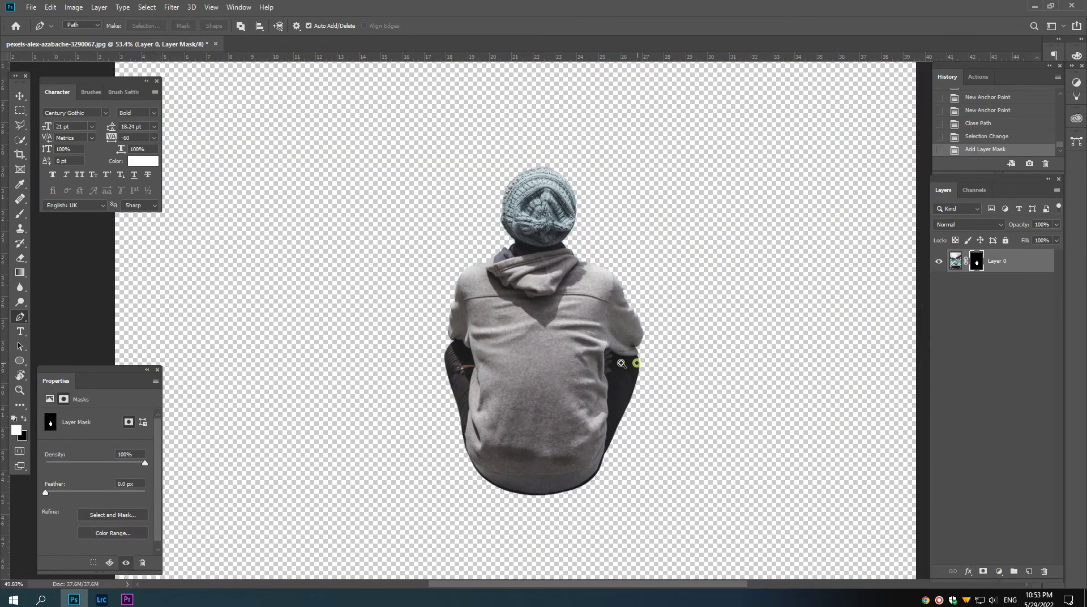
{"action": "key", "text": "ctrl+0"}
Step: Convert the masked Layer 0 into a smart object named 'model'
{"action": "right_click", "coordinate": [1012, 264]}
{"action": "left_click", "coordinate": [889, 268]}
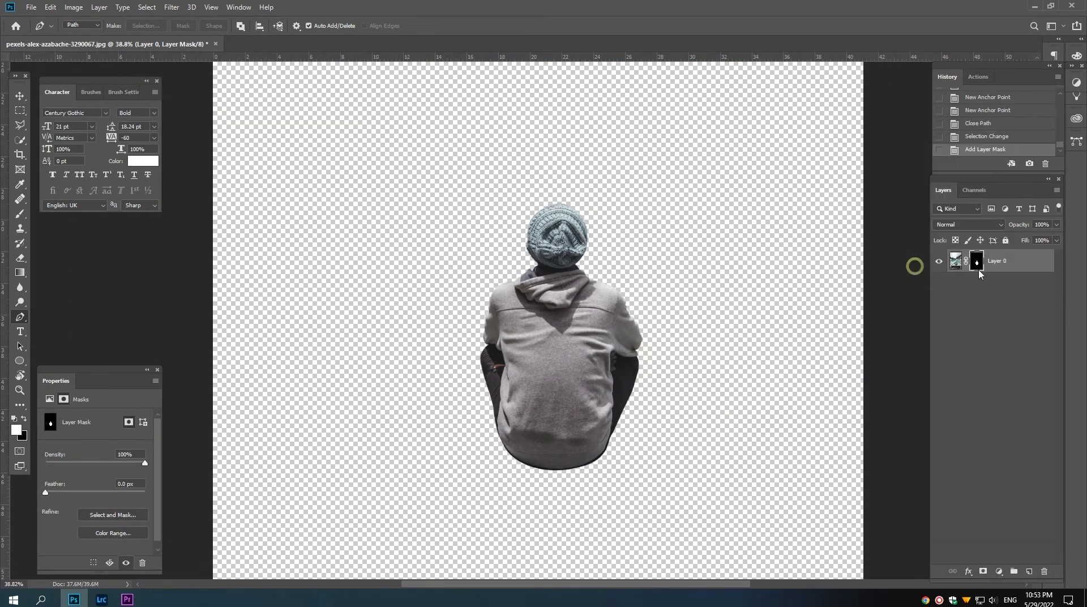
{"action": "double_click", "coordinate": [979, 260]}
{"action": "type", "text": "model"}
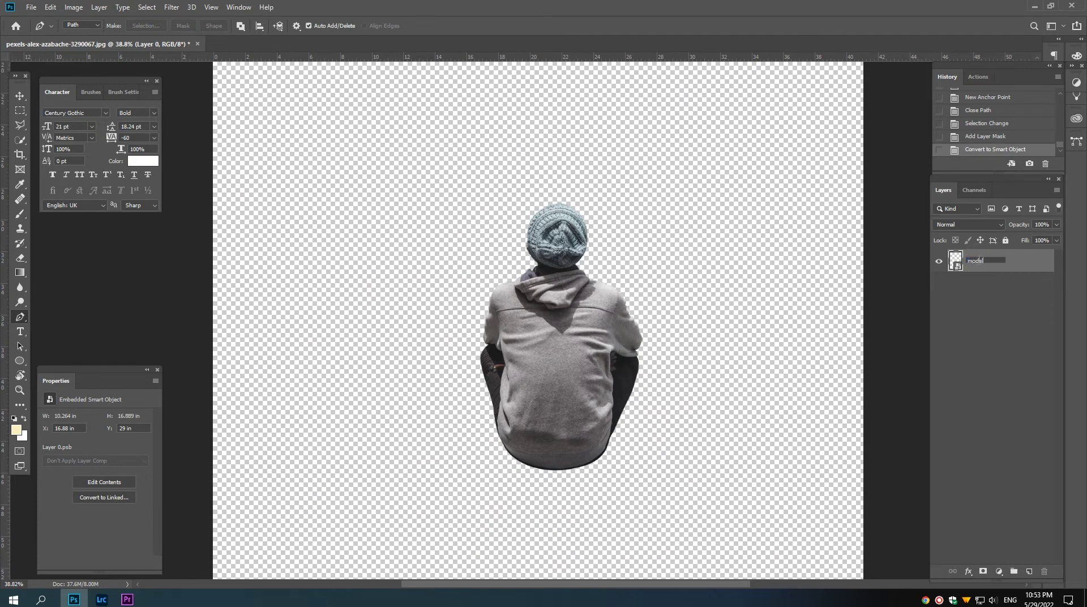
{"action": "key", "text": "Return"}
{"action": "scroll", "coordinate": [602, 305], "scroll_direction": "down", "scroll_amount": 2}
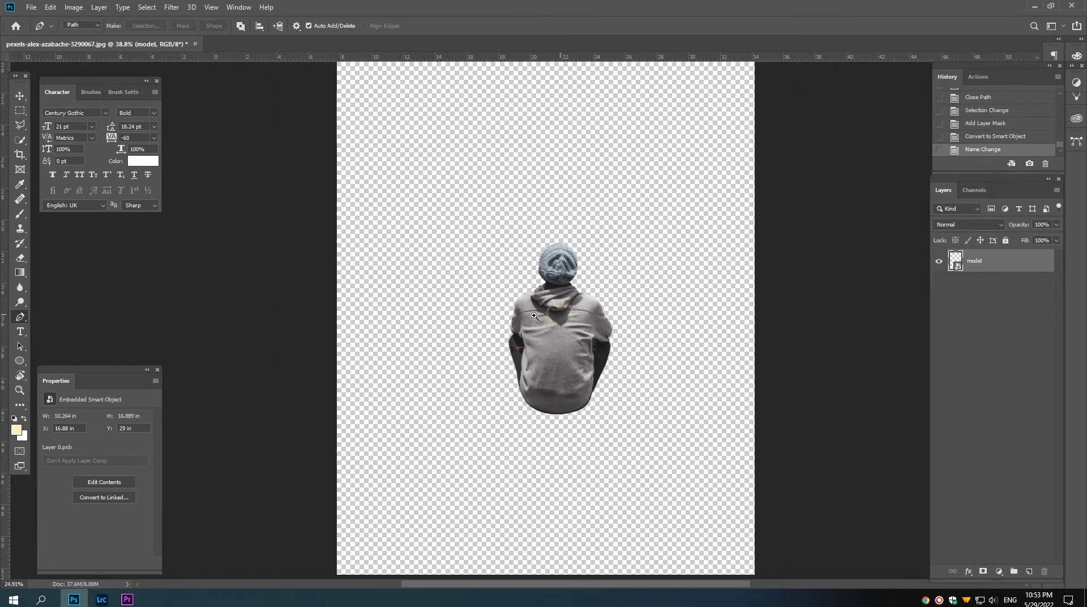
Step: Create a new 1920×1080 document at 300 ppi
{"action": "key", "text": "v"}
{"action": "scroll", "coordinate": [567, 304], "scroll_direction": "down", "scroll_amount": 1}
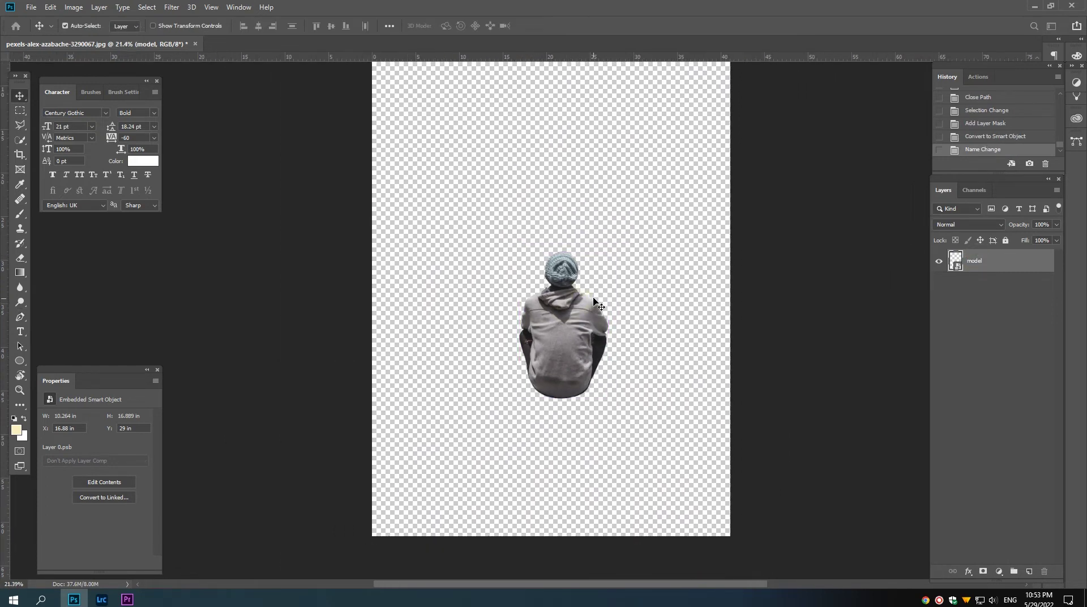
{"action": "key", "text": "ctrl+n"}
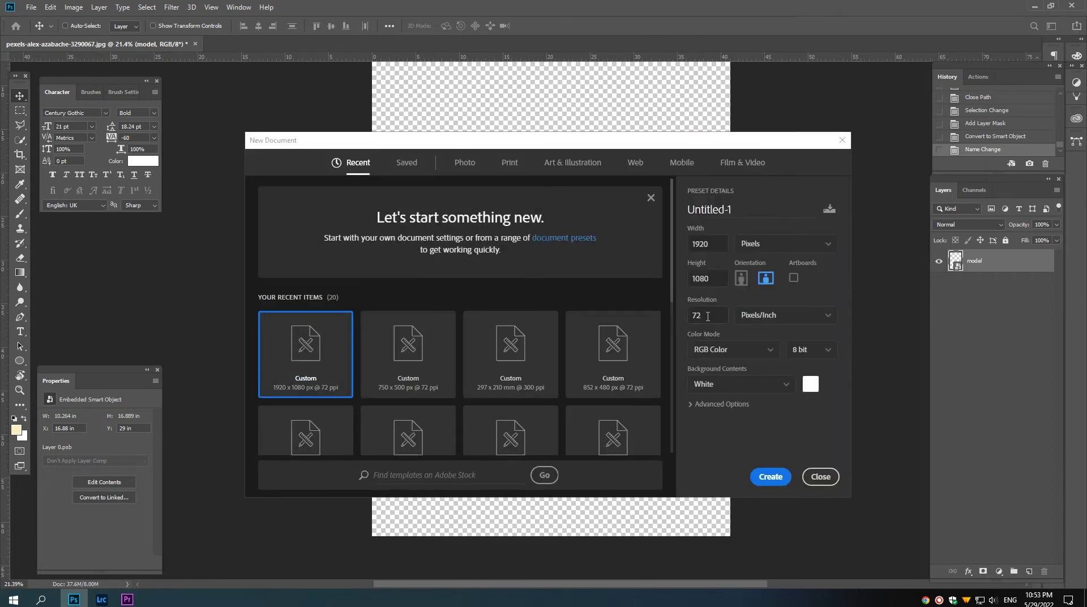
{"action": "double_click", "coordinate": [707, 315]}
{"action": "type", "text": "300"}
{"action": "left_click", "coordinate": [770, 477]}
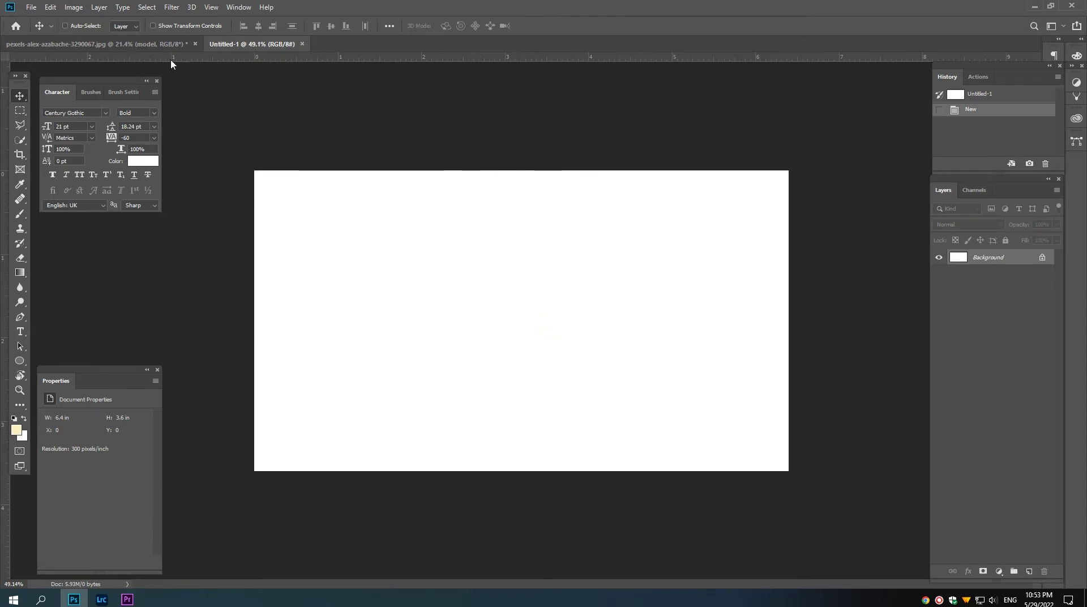
Step: Drag the 'model' layer into the new document and close the original photo without saving
{"action": "left_click", "coordinate": [97, 44]}
{"action": "mouse_move", "coordinate": [955, 261]}
{"action": "left_mouse_down"}
{"action": "mouse_move", "coordinate": [230, 44]}
{"action": "mouse_move", "coordinate": [469, 262]}
{"action": "left_mouse_up"}
{"action": "left_click", "coordinate": [139, 42]}
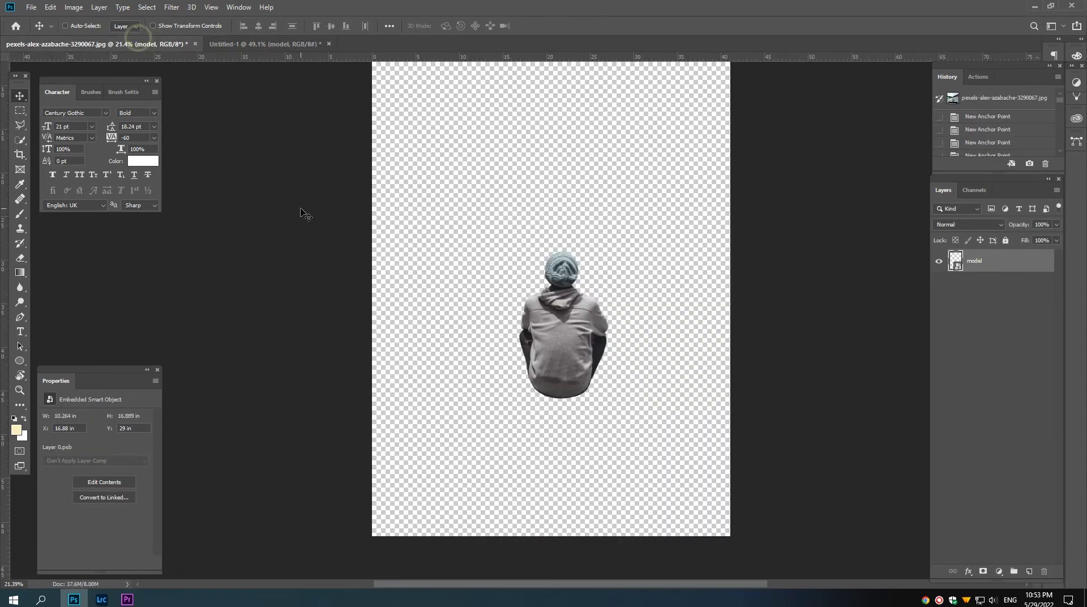
{"action": "key", "text": "ctrl+w"}
{"action": "left_click", "coordinate": [531, 222]}
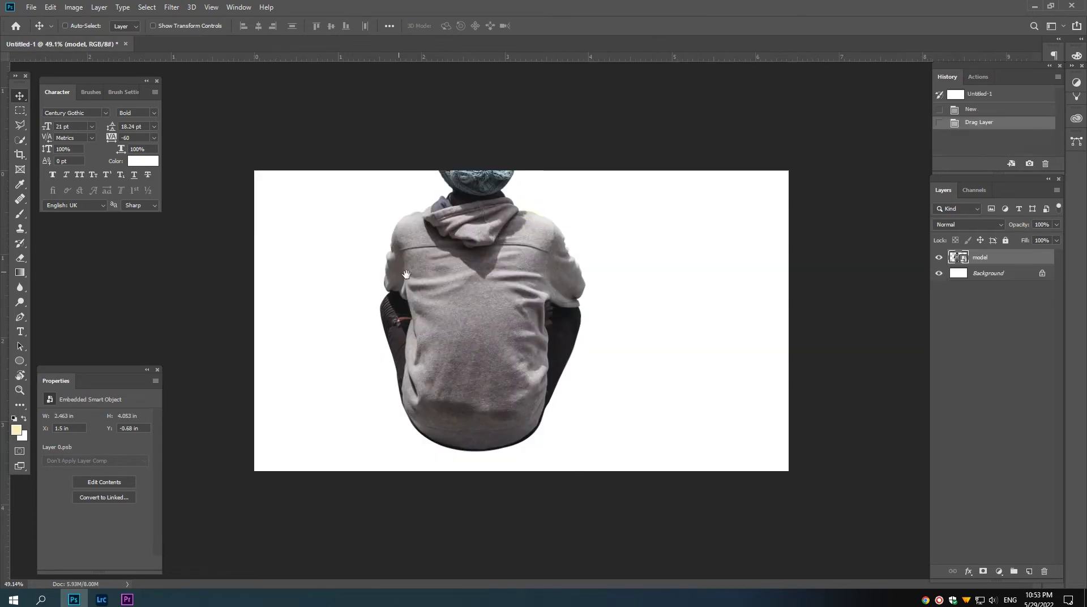
{"action": "scroll", "coordinate": [439, 296], "scroll_direction": "up", "scroll_amount": 2}
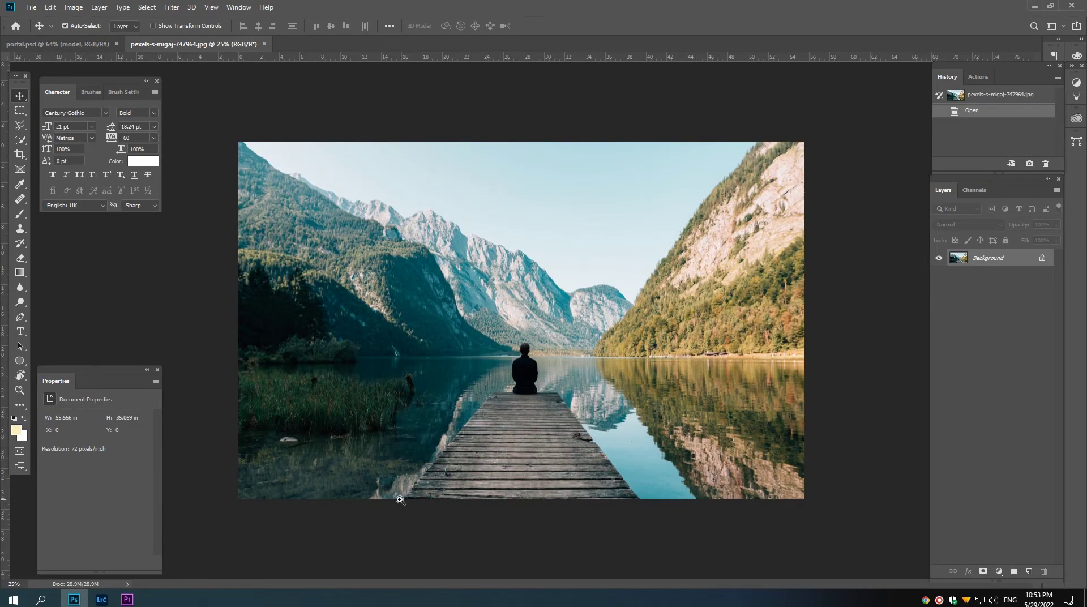
Step: Unlock the dock photo's background layer, zoom in on the dock's front edge and take the Pen tool
{"action": "left_click_drag", "start_coordinate": [400, 500], "coordinate": [442, 453]}
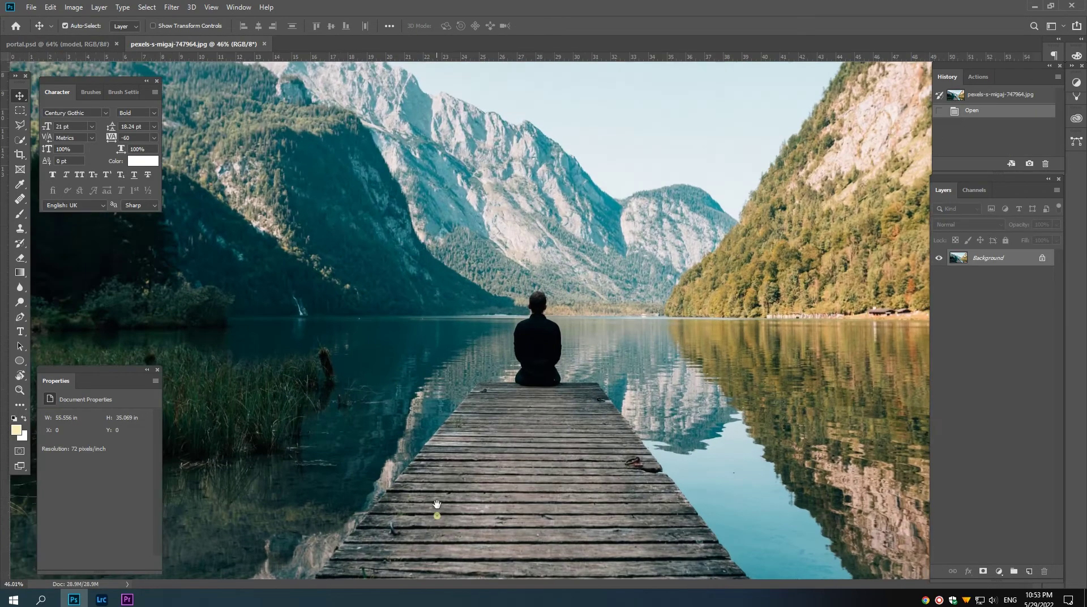
{"action": "left_click", "coordinate": [1042, 261]}
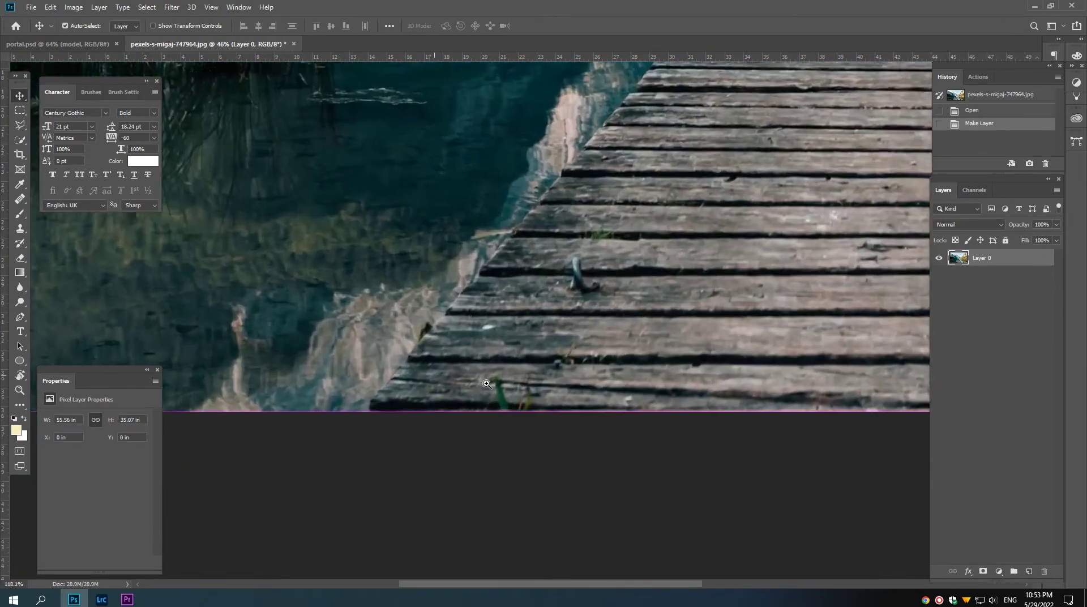
{"action": "mouse_move", "coordinate": [317, 400]}
{"action": "left_mouse_down"}
{"action": "mouse_move", "coordinate": [419, 401]}
{"action": "mouse_move", "coordinate": [392, 432]}
{"action": "left_mouse_up"}
{"action": "key", "text": "p"}
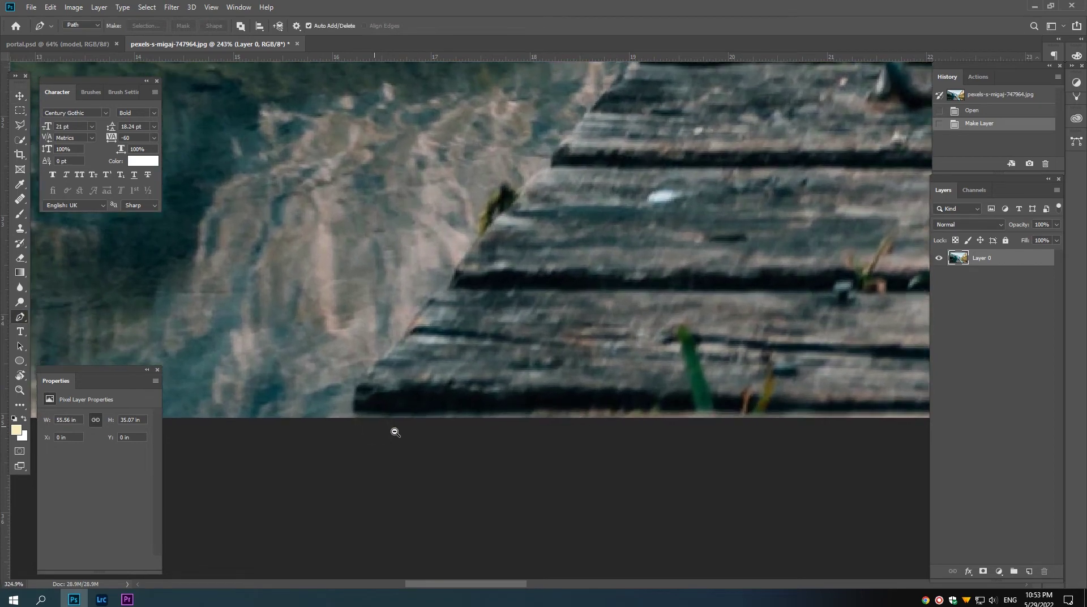
Step: Start the pen path at the dock's bottom corner and trace the lowest plank ends
{"action": "left_click", "coordinate": [353, 422]}
{"action": "left_click", "coordinate": [356, 391]}
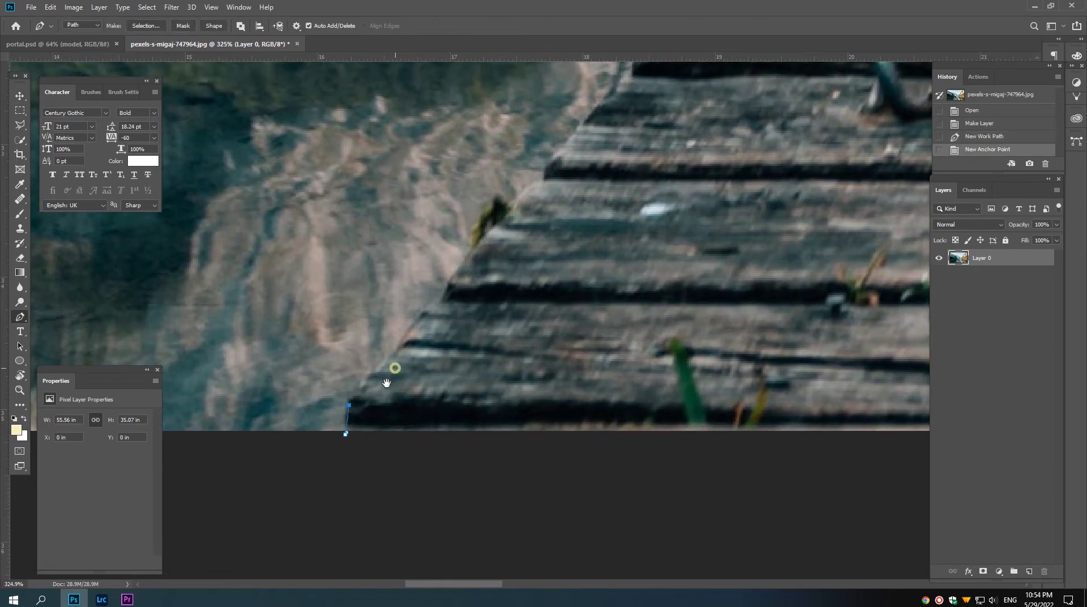
{"action": "left_click", "coordinate": [368, 389]}
{"action": "left_click", "coordinate": [374, 367]}
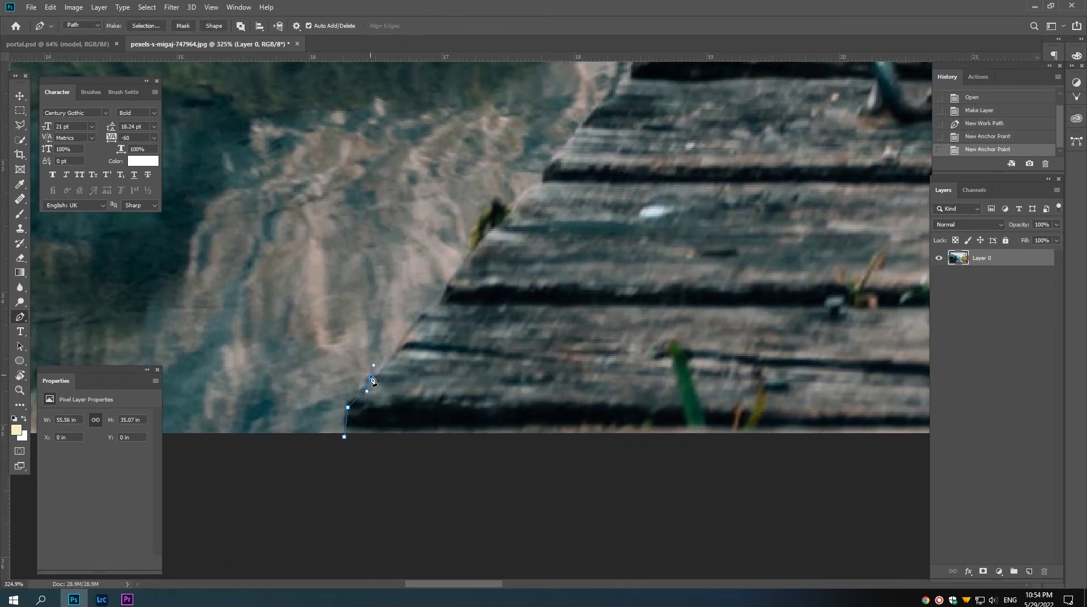
{"action": "left_click", "coordinate": [387, 368]}
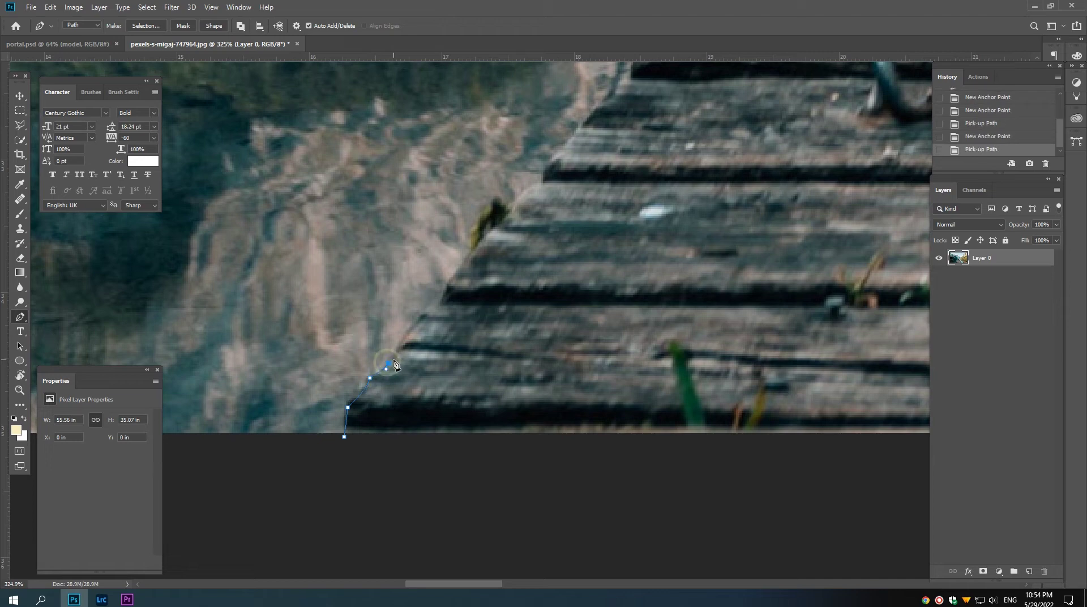
{"action": "left_click", "coordinate": [395, 360]}
{"action": "left_click", "coordinate": [404, 342]}
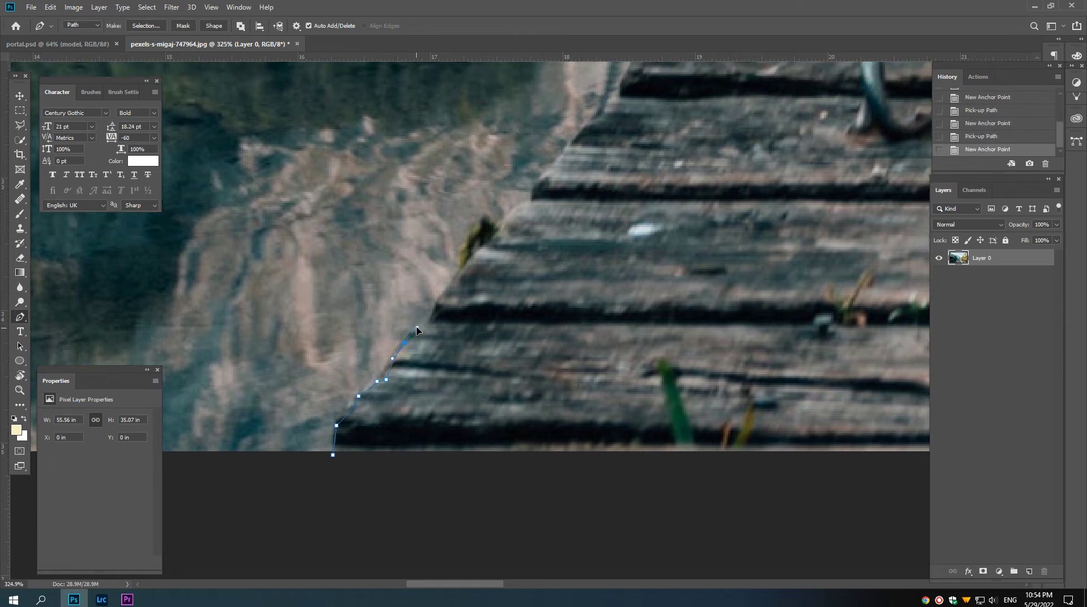
{"action": "left_click", "coordinate": [421, 324]}
Step: Continue anchors up the dock's left edge, corner by corner along the plank ends
{"action": "left_click_drag", "start_coordinate": [442, 303], "coordinate": [426, 334]}
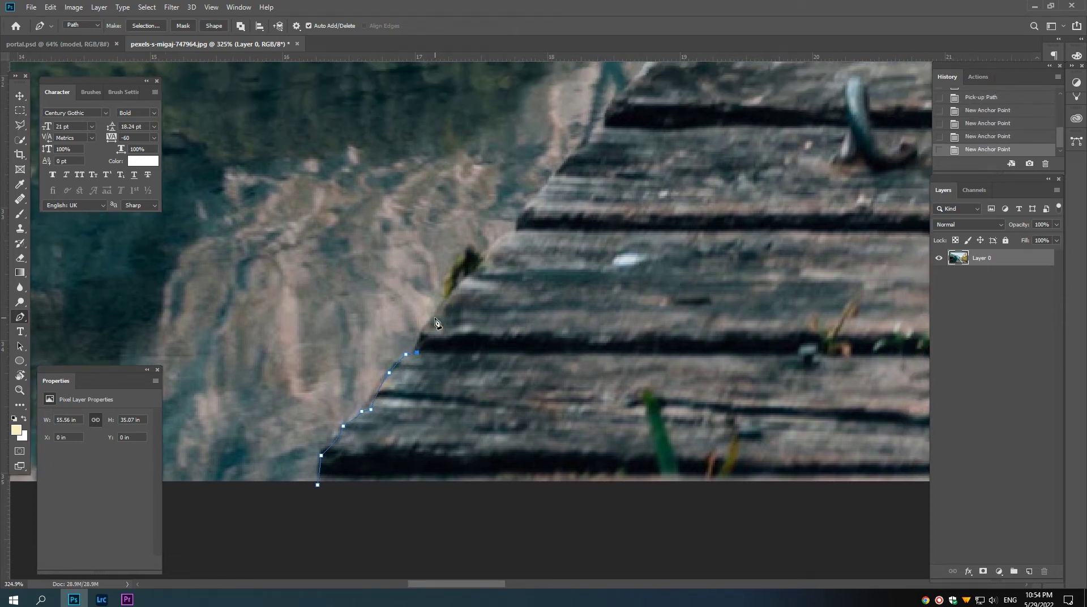
{"action": "left_click", "coordinate": [422, 329]}
{"action": "left_click", "coordinate": [444, 308]}
{"action": "left_click", "coordinate": [471, 277]}
{"action": "left_click", "coordinate": [493, 249]}
{"action": "left_click", "coordinate": [507, 232]}
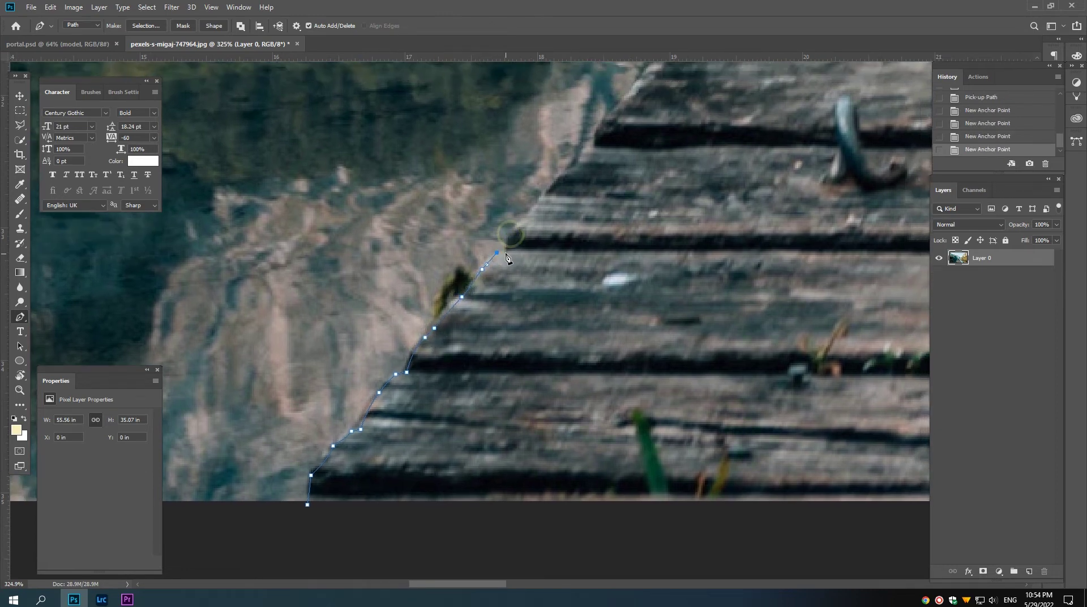
{"action": "left_click", "coordinate": [506, 249]}
{"action": "left_click", "coordinate": [473, 304]}
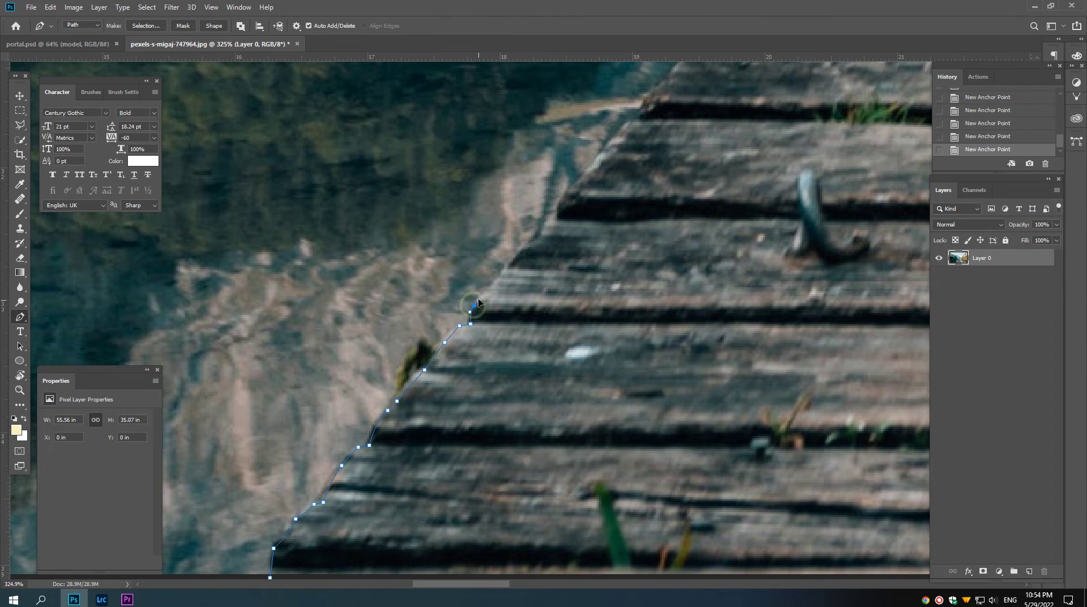
{"action": "left_click", "coordinate": [490, 286]}
{"action": "left_click", "coordinate": [495, 285]}
{"action": "left_click", "coordinate": [510, 263]}
{"action": "left_click_drag", "start_coordinate": [525, 243], "coordinate": [503, 276]}
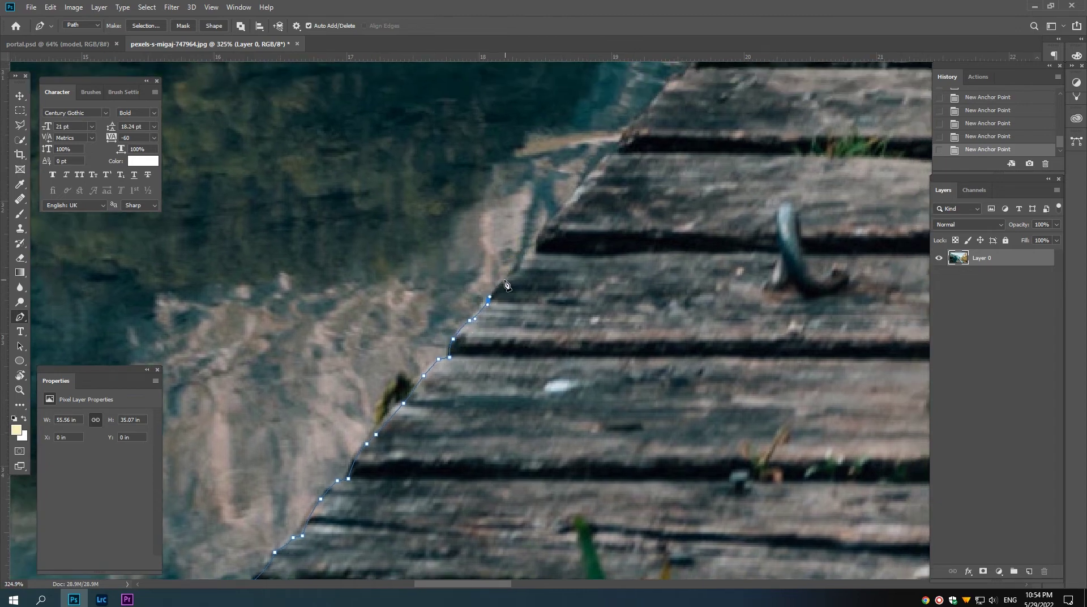
{"action": "left_click", "coordinate": [507, 278]}
{"action": "left_click", "coordinate": [537, 258]}
Step: Undo a misplaced anchor, re-place it, and keep tracing up the left edge
{"action": "left_click_drag", "start_coordinate": [538, 261], "coordinate": [499, 328]}
{"action": "key", "text": "ctrl+z"}
{"action": "left_click", "coordinate": [510, 306]}
{"action": "left_click", "coordinate": [501, 320]}
{"action": "left_click", "coordinate": [520, 301]}
{"action": "left_click", "coordinate": [535, 283]}
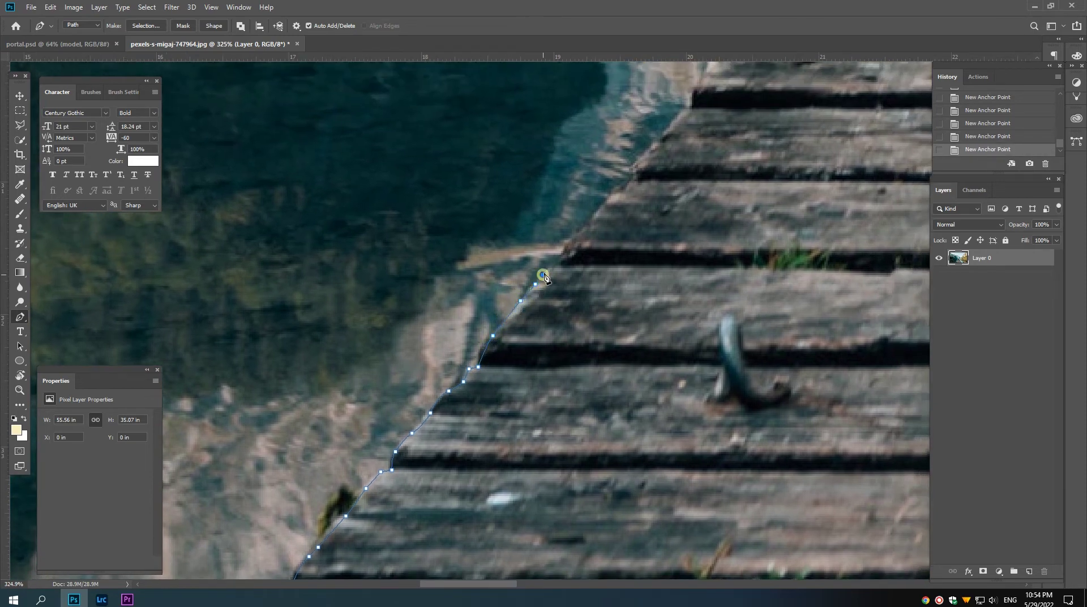
{"action": "left_click", "coordinate": [545, 273]}
{"action": "left_click", "coordinate": [559, 268]}
{"action": "left_click_drag", "start_coordinate": [567, 261], "coordinate": [554, 284]}
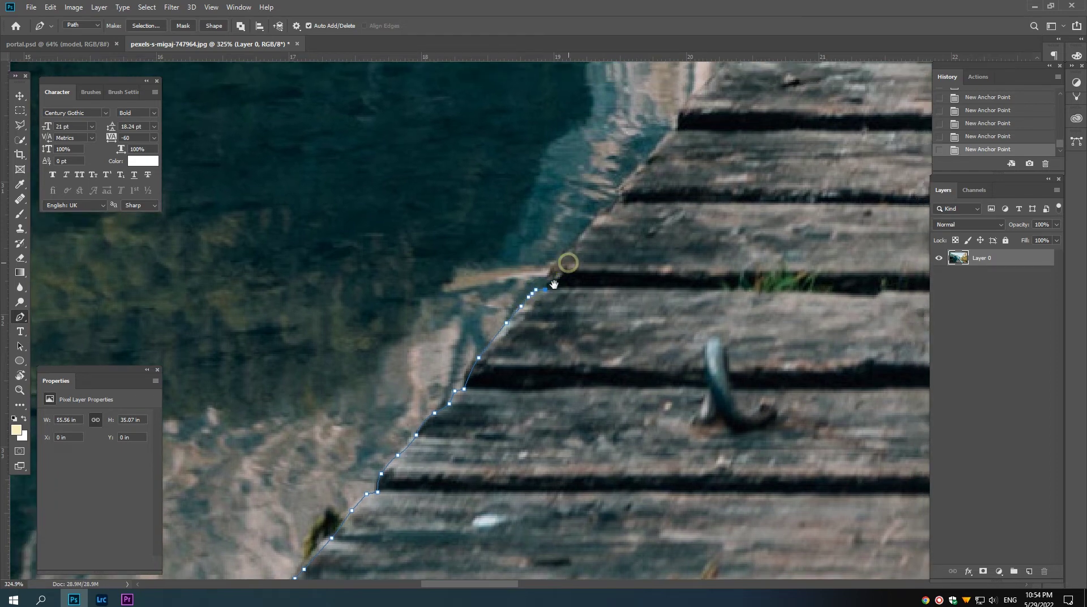
{"action": "left_click", "coordinate": [546, 281]}
{"action": "left_click_drag", "start_coordinate": [576, 249], "coordinate": [536, 321]}
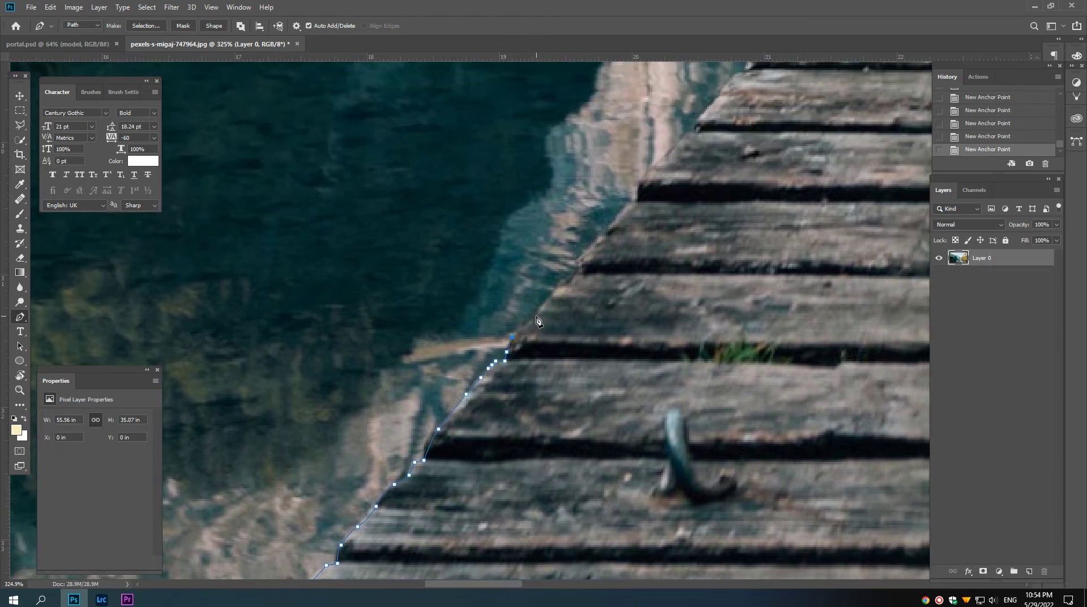
{"action": "left_click", "coordinate": [554, 295]}
{"action": "left_click", "coordinate": [561, 279]}
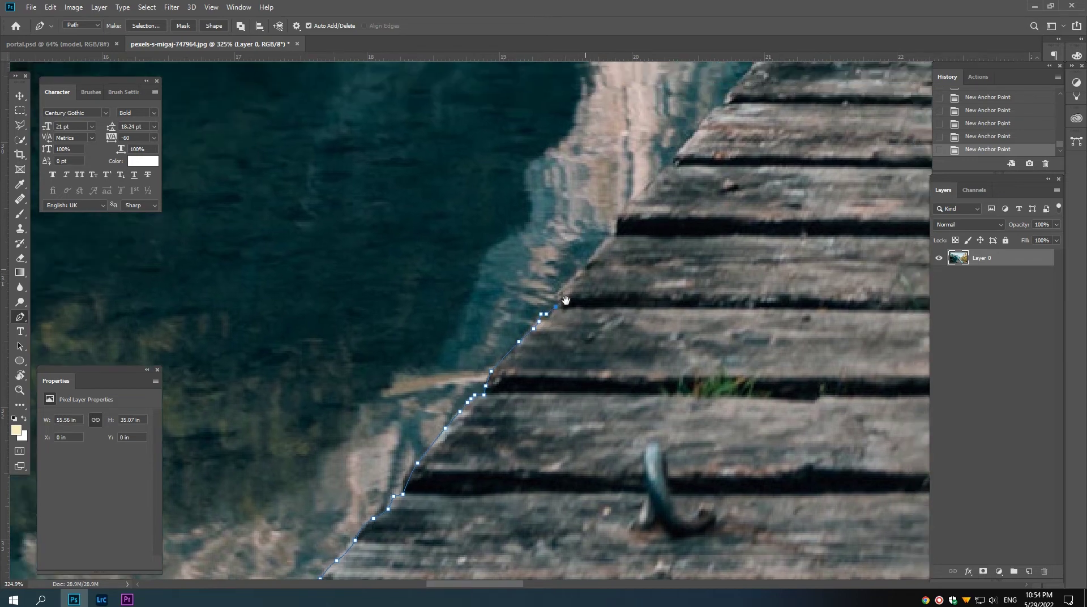
Step: Extend the path through the middle stretch of the dock's left edge
{"action": "left_click_drag", "start_coordinate": [577, 277], "coordinate": [543, 333]}
{"action": "left_click", "coordinate": [542, 328]}
{"action": "left_click", "coordinate": [544, 315]}
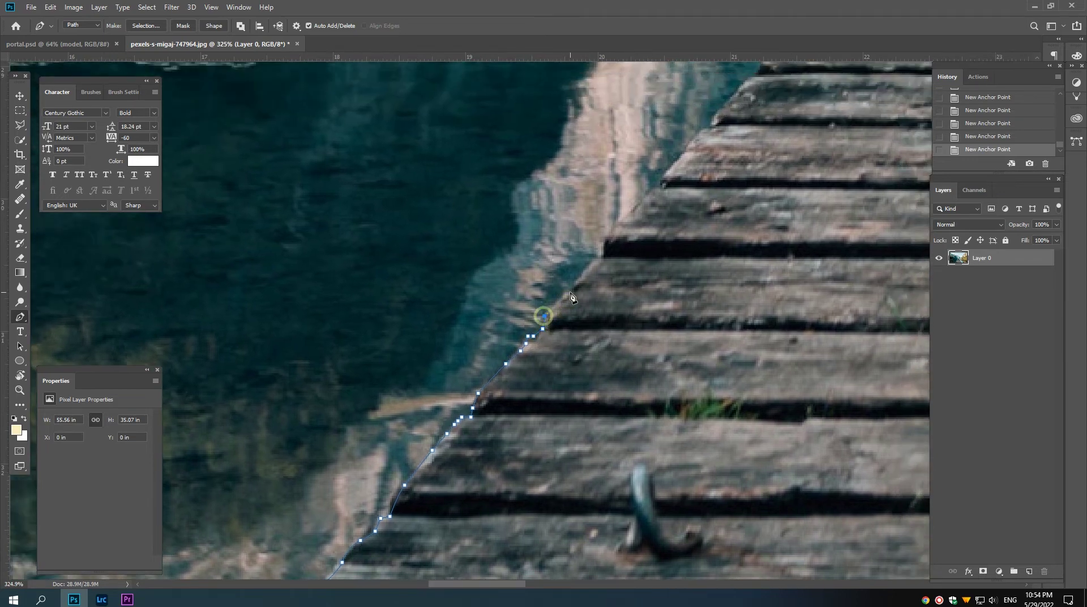
{"action": "left_click", "coordinate": [576, 282]}
{"action": "left_click", "coordinate": [592, 257]}
{"action": "left_click_drag", "start_coordinate": [604, 242], "coordinate": [560, 365]}
{"action": "left_click", "coordinate": [571, 310]}
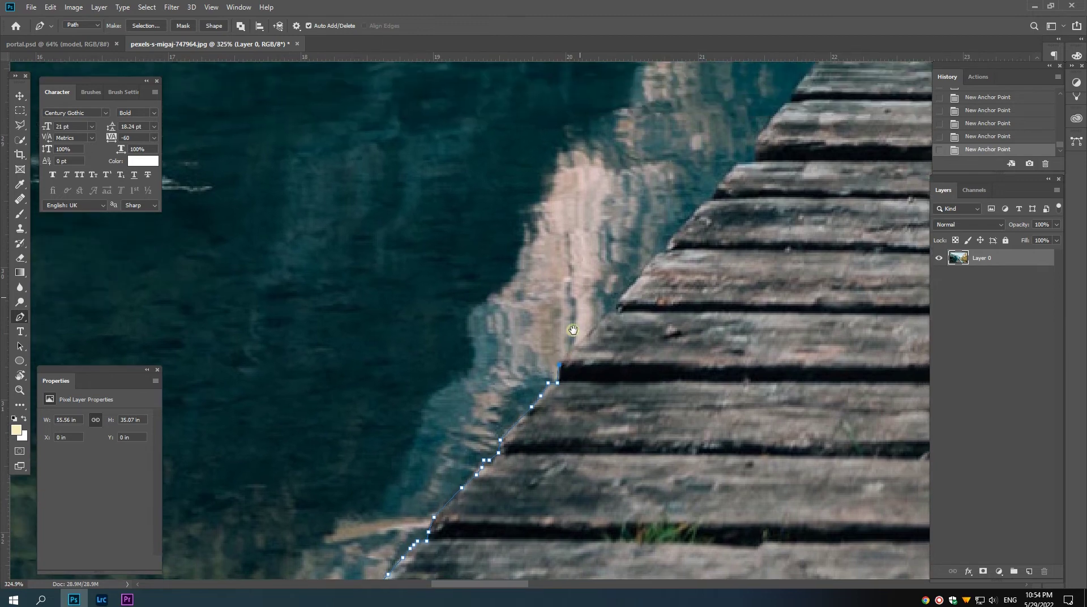
{"action": "left_click", "coordinate": [618, 312]}
{"action": "left_click_drag", "start_coordinate": [618, 299], "coordinate": [593, 352]}
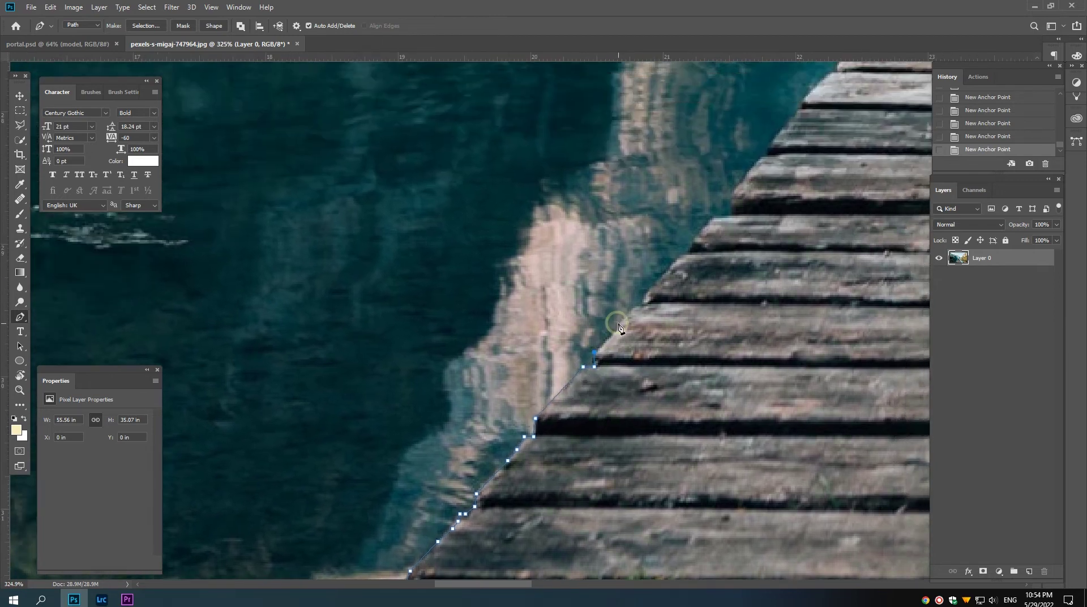
{"action": "left_click", "coordinate": [632, 308]}
{"action": "left_click", "coordinate": [644, 294]}
{"action": "left_click", "coordinate": [665, 275]}
Step: Trace the upper stretch of the left edge toward the seated person
{"action": "mouse_move", "coordinate": [695, 255]}
{"action": "left_mouse_down"}
{"action": "mouse_move", "coordinate": [600, 322]}
{"action": "mouse_move", "coordinate": [632, 307]}
{"action": "mouse_move", "coordinate": [613, 353]}
{"action": "left_mouse_up"}
{"action": "left_click", "coordinate": [597, 309]}
{"action": "left_click", "coordinate": [617, 284]}
{"action": "left_click", "coordinate": [630, 297]}
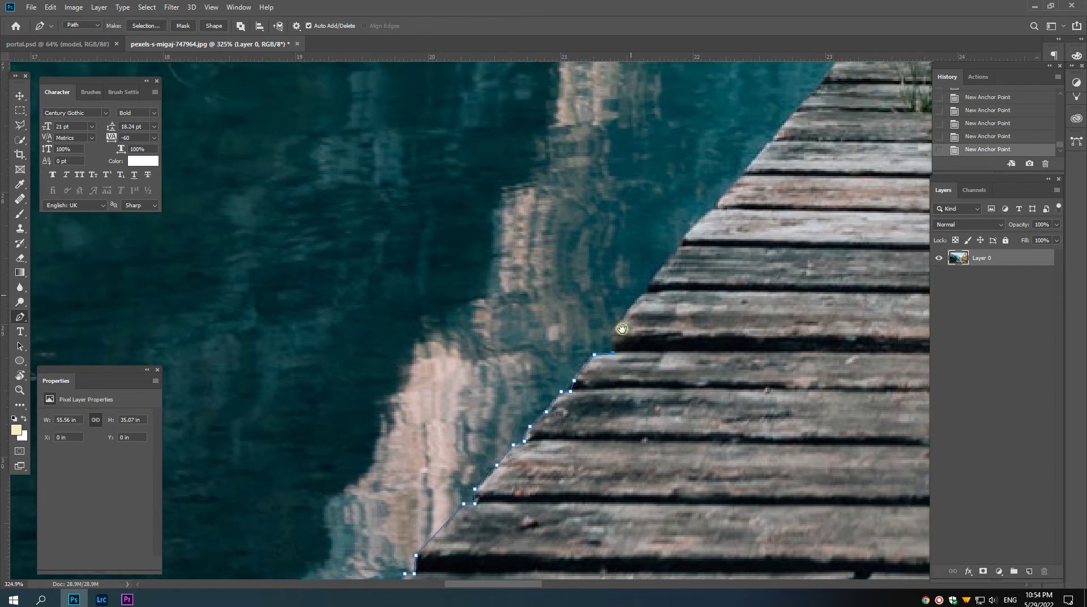
{"action": "left_click", "coordinate": [612, 336]}
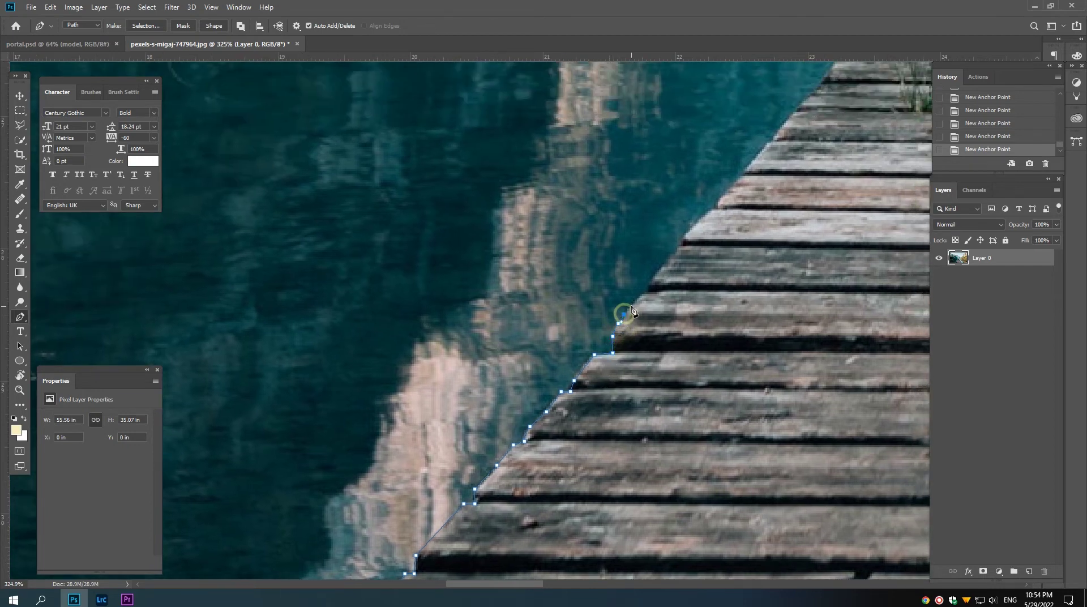
{"action": "left_click", "coordinate": [623, 314]}
{"action": "left_click", "coordinate": [641, 294]}
{"action": "left_click_drag", "start_coordinate": [650, 294], "coordinate": [622, 383]}
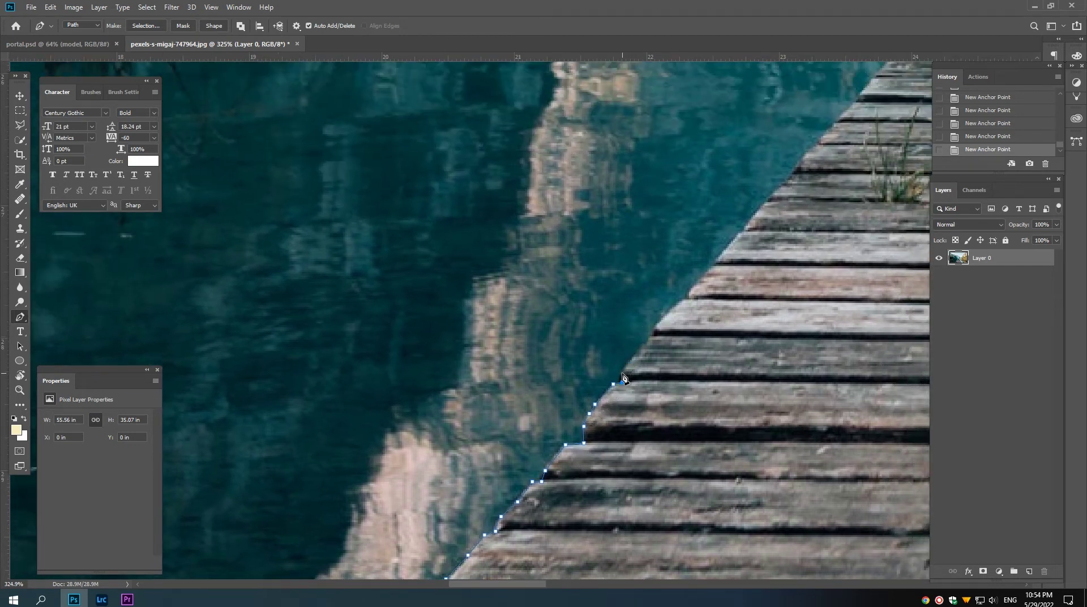
{"action": "left_click", "coordinate": [648, 343]}
{"action": "left_click_drag", "start_coordinate": [665, 322], "coordinate": [662, 345]}
{"action": "left_click", "coordinate": [663, 327]}
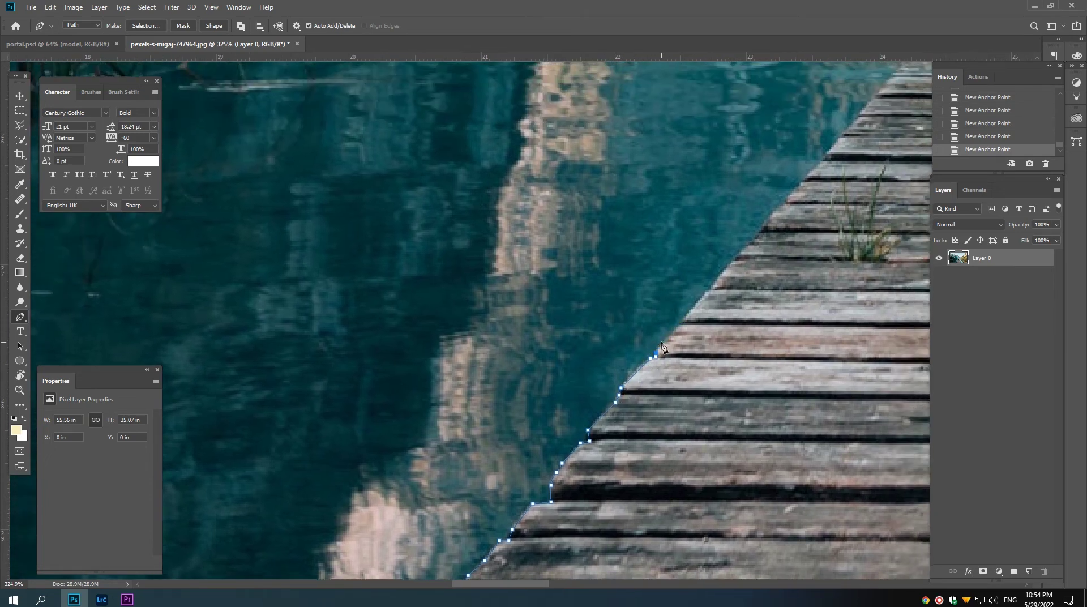
{"action": "left_click", "coordinate": [683, 321]}
{"action": "left_click_drag", "start_coordinate": [706, 295], "coordinate": [675, 332]}
{"action": "left_click", "coordinate": [661, 353]}
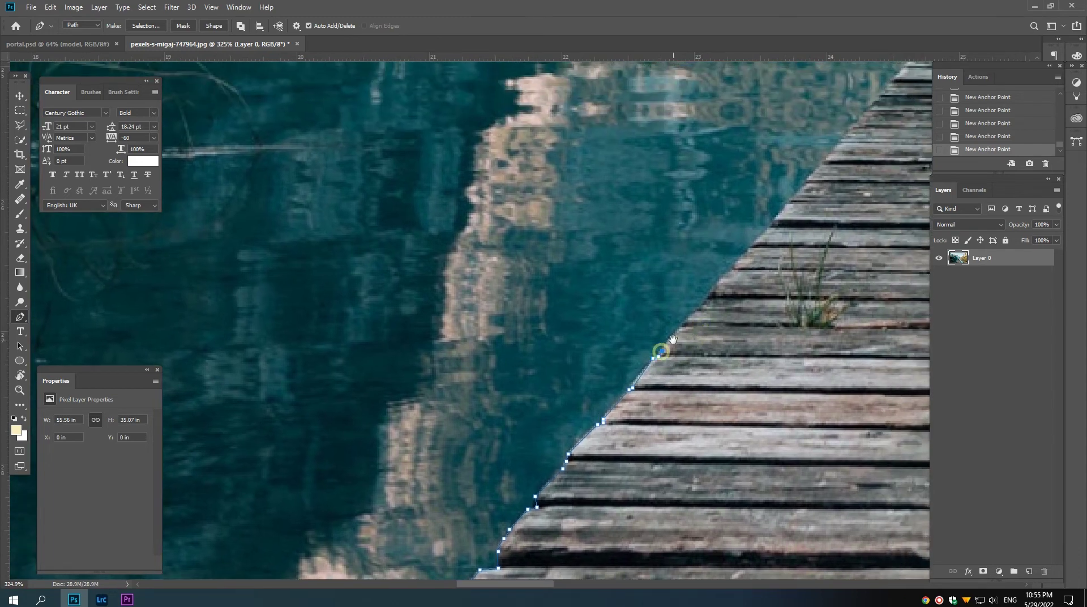
Step: Recentre on the dock and seated person, then add anchors along the upper dock edge
{"action": "scroll", "coordinate": [675, 340], "scroll_direction": "down", "scroll_amount": 2}
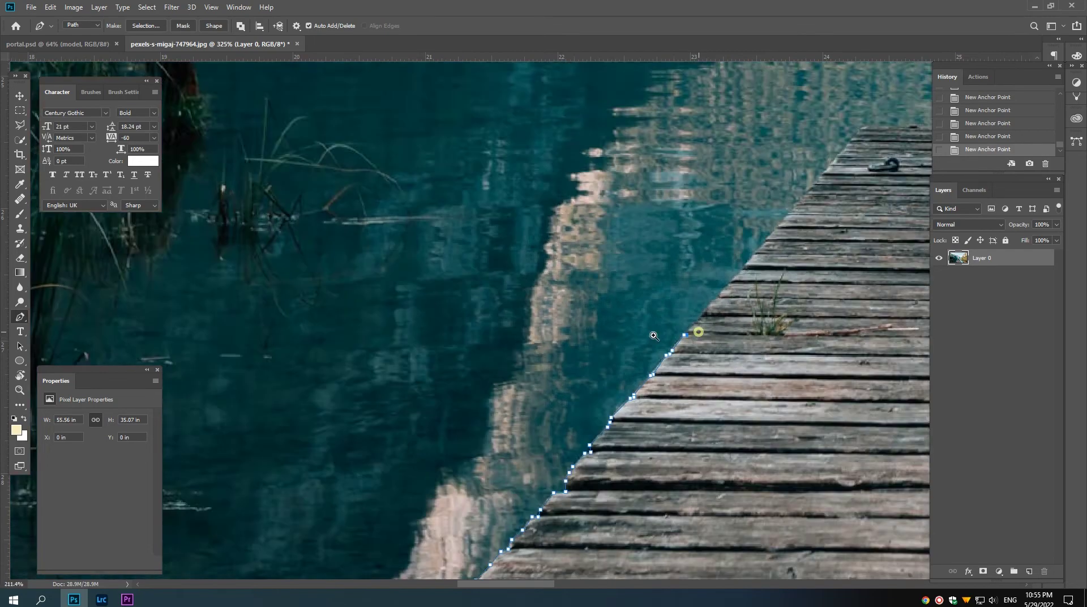
{"action": "scroll", "coordinate": [675, 340], "scroll_direction": "down", "scroll_amount": 3}
{"action": "left_click_drag", "start_coordinate": [627, 355], "coordinate": [387, 361]}
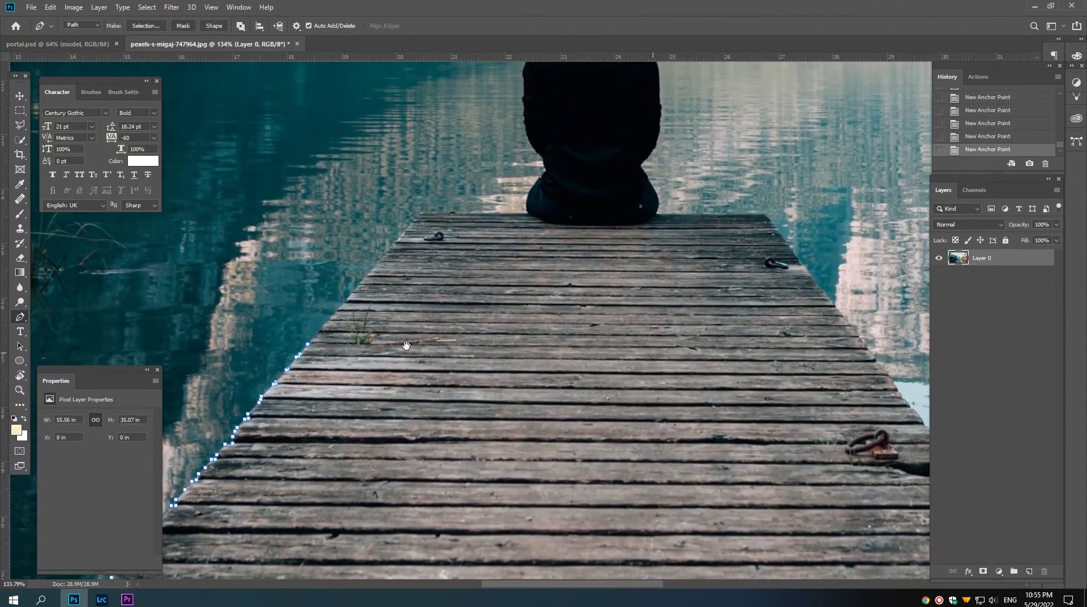
{"action": "scroll", "coordinate": [337, 319], "scroll_direction": "up", "scroll_amount": 3}
{"action": "scroll", "coordinate": [282, 417], "scroll_direction": "up", "scroll_amount": 2}
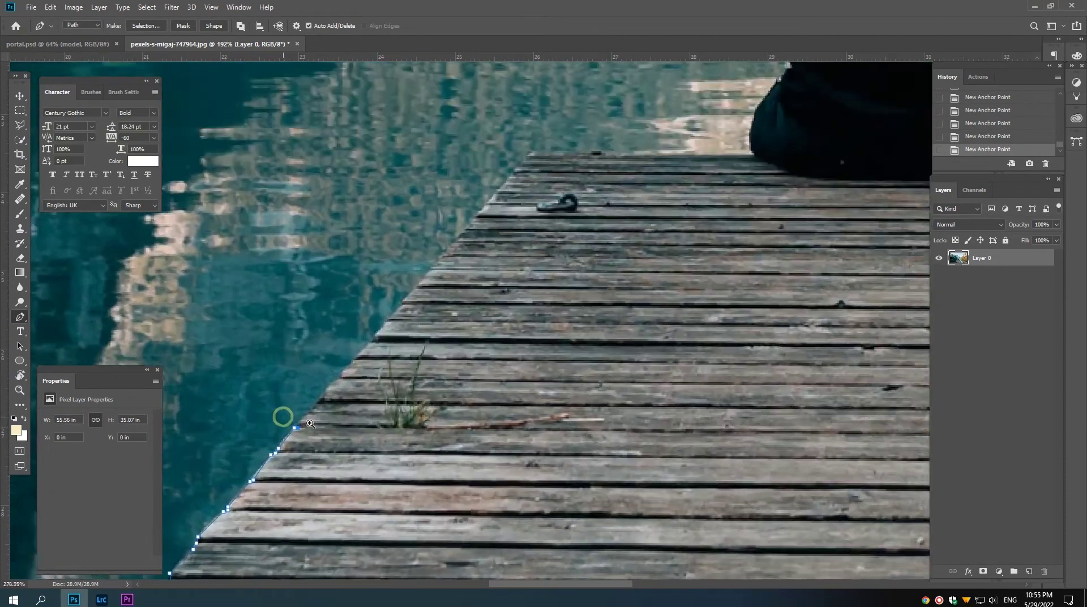
{"action": "scroll", "coordinate": [308, 433], "scroll_direction": "up", "scroll_amount": 2}
{"action": "left_click", "coordinate": [302, 422]}
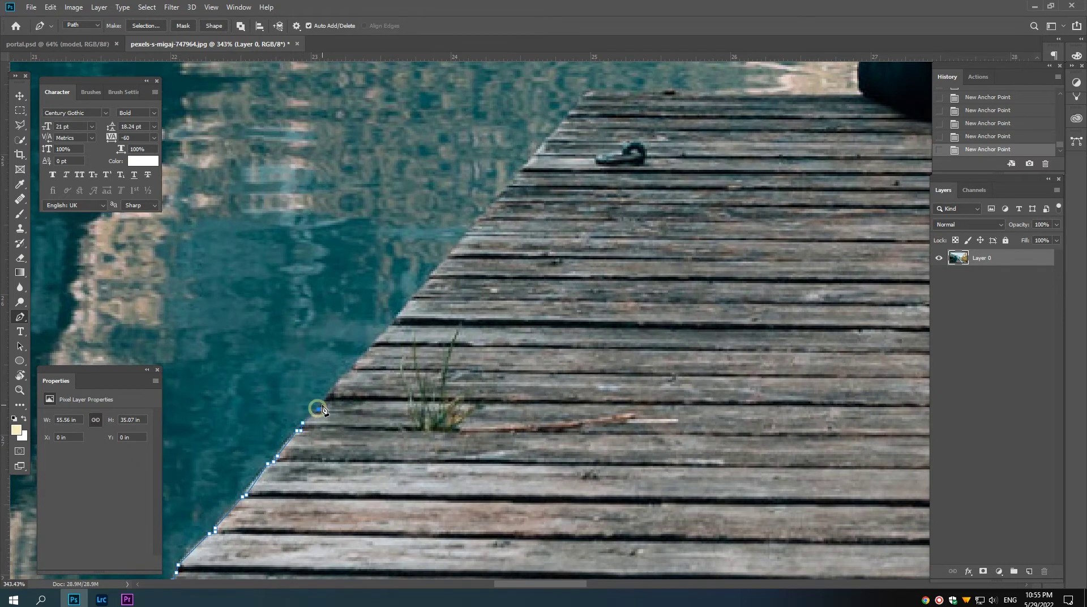
{"action": "left_click", "coordinate": [327, 398]}
{"action": "left_click", "coordinate": [350, 368]}
{"action": "left_click", "coordinate": [363, 362]}
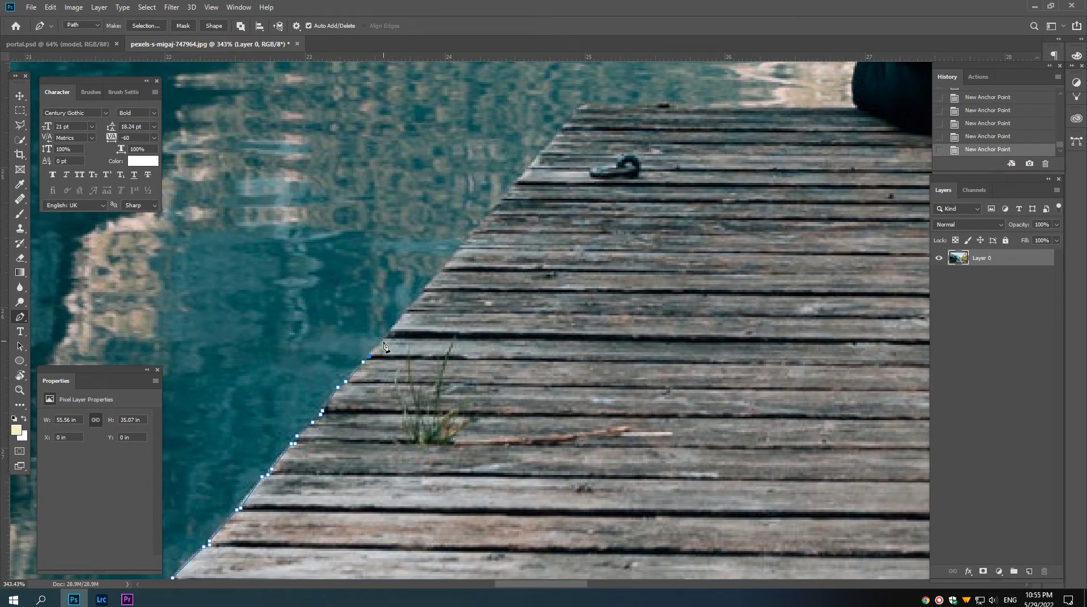
{"action": "left_click", "coordinate": [383, 340]}
Step: Reach the dock's back corner and begin a curved segment across the planks, undoing a false anchor
{"action": "scroll", "coordinate": [389, 338], "scroll_direction": "up", "scroll_amount": 1}
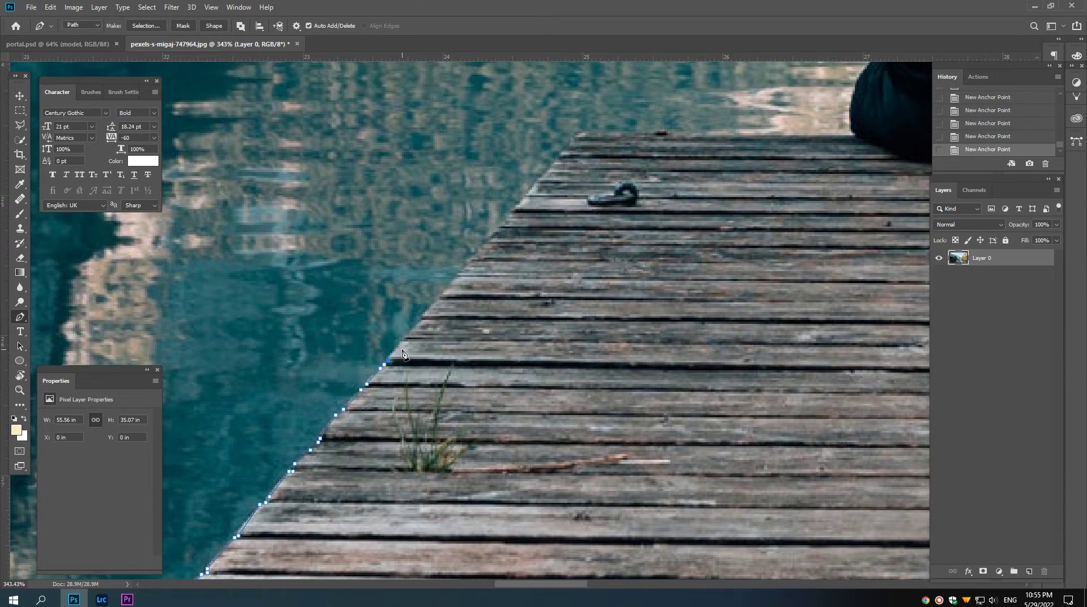
{"action": "left_click", "coordinate": [405, 339]}
{"action": "scroll", "coordinate": [447, 289], "scroll_direction": "up", "scroll_amount": 3}
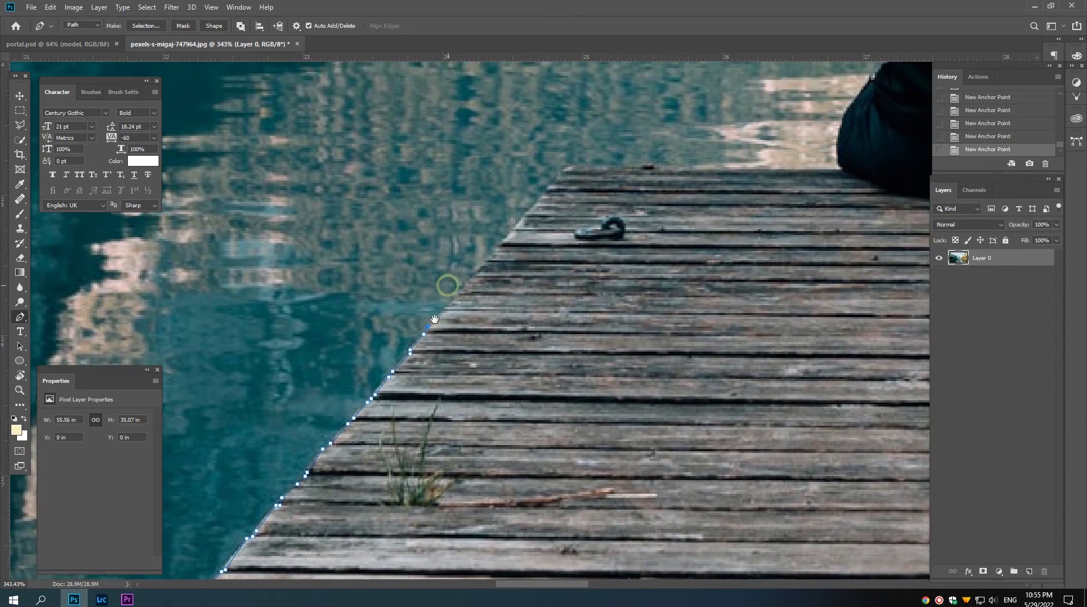
{"action": "scroll", "coordinate": [433, 317], "scroll_direction": "right", "scroll_amount": 3}
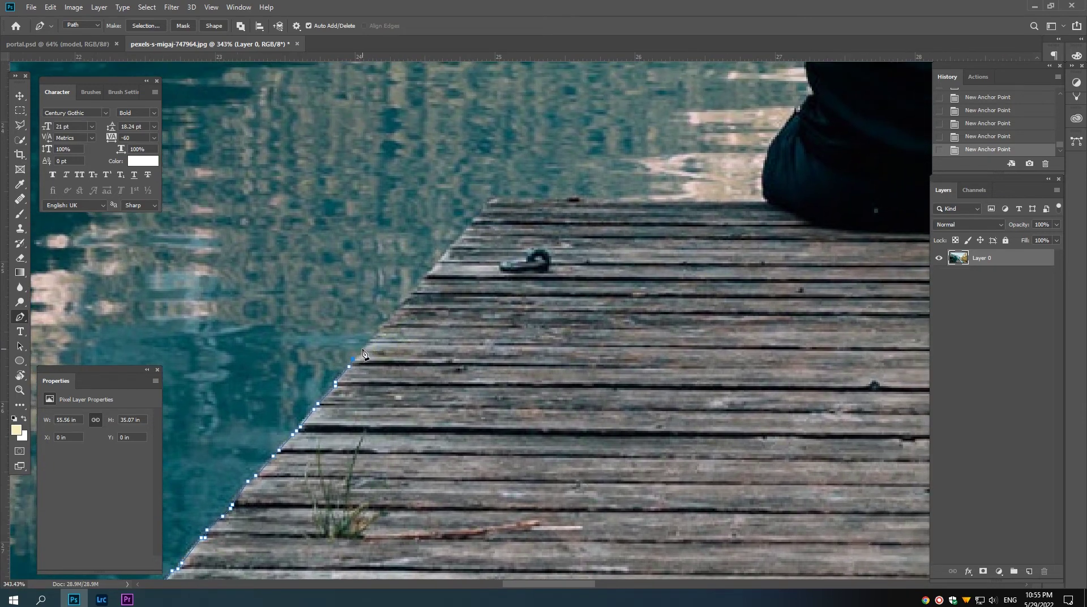
{"action": "left_click", "coordinate": [367, 342]}
{"action": "scroll", "coordinate": [381, 332], "scroll_direction": "down", "scroll_amount": 2}
{"action": "scroll", "coordinate": [381, 340], "scroll_direction": "right", "scroll_amount": 4}
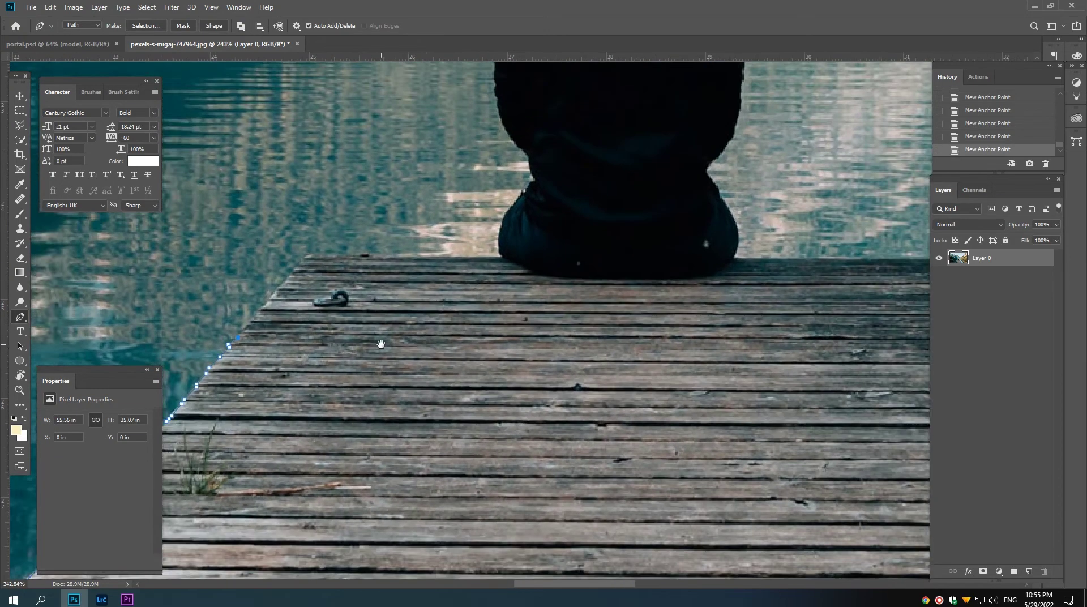
{"action": "left_click_drag", "start_coordinate": [381, 344], "coordinate": [337, 347]}
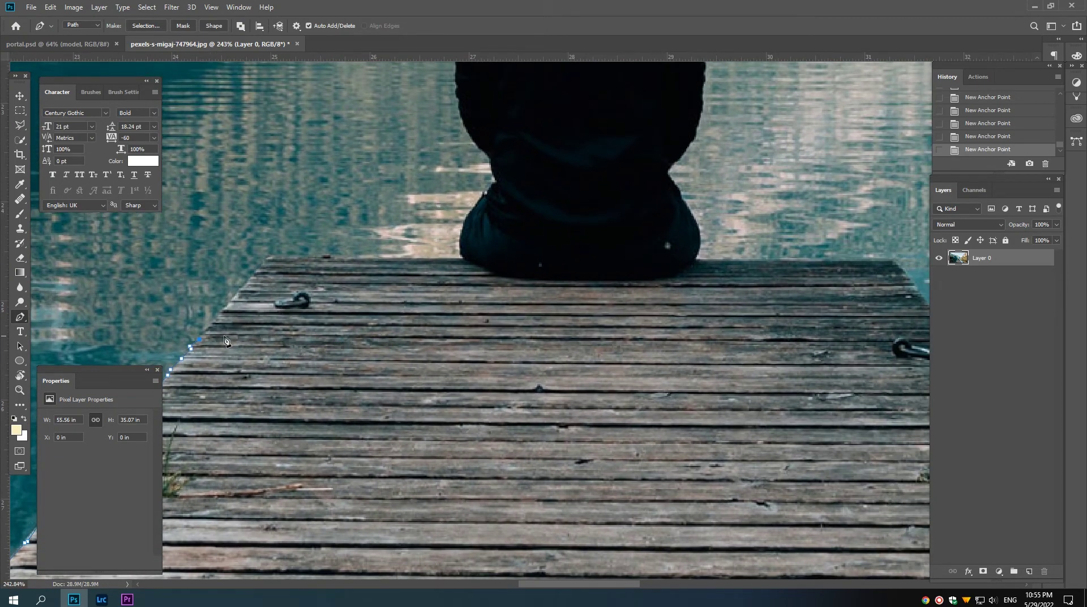
{"action": "left_click", "coordinate": [203, 335]}
{"action": "left_click_drag", "start_coordinate": [433, 340], "coordinate": [464, 338]}
{"action": "key", "text": "ctrl+z"}
Step: Set the curved anchor across the planks below the person and continue past the iron hook
{"action": "left_click_drag", "start_coordinate": [588, 366], "coordinate": [447, 369]}
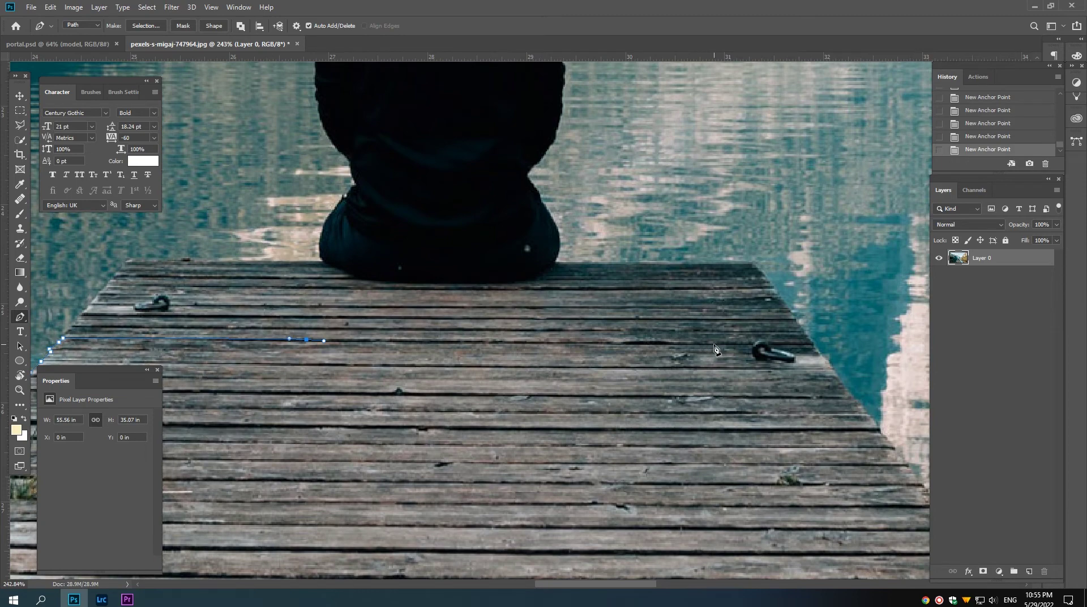
{"action": "left_click_drag", "start_coordinate": [727, 346], "coordinate": [732, 346]}
{"action": "scroll", "coordinate": [737, 362], "scroll_direction": "up", "scroll_amount": 3}
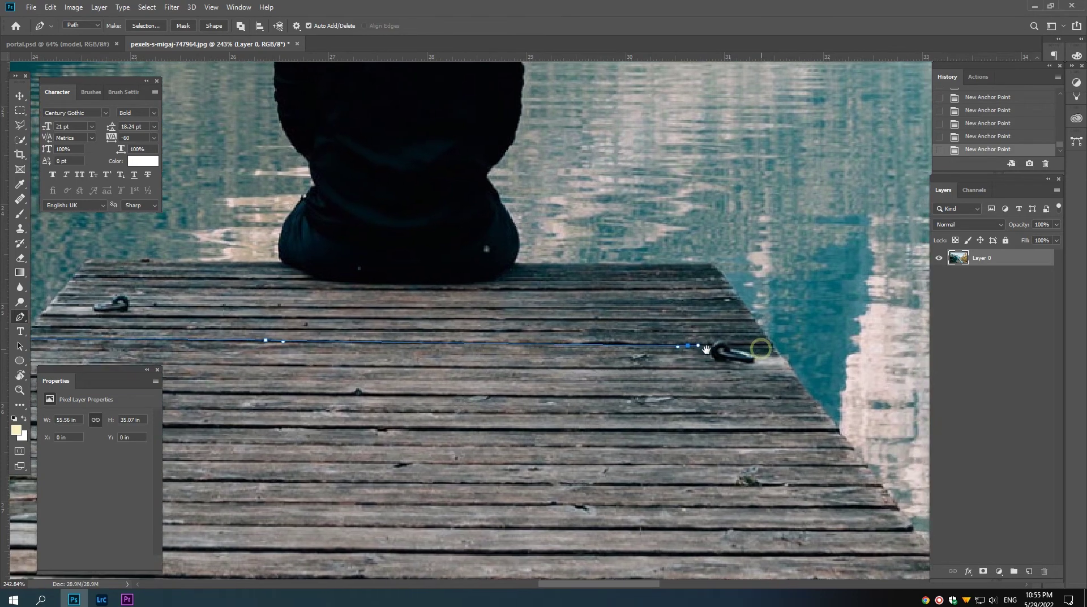
{"action": "scroll", "coordinate": [736, 362], "scroll_direction": "up", "scroll_amount": 1}
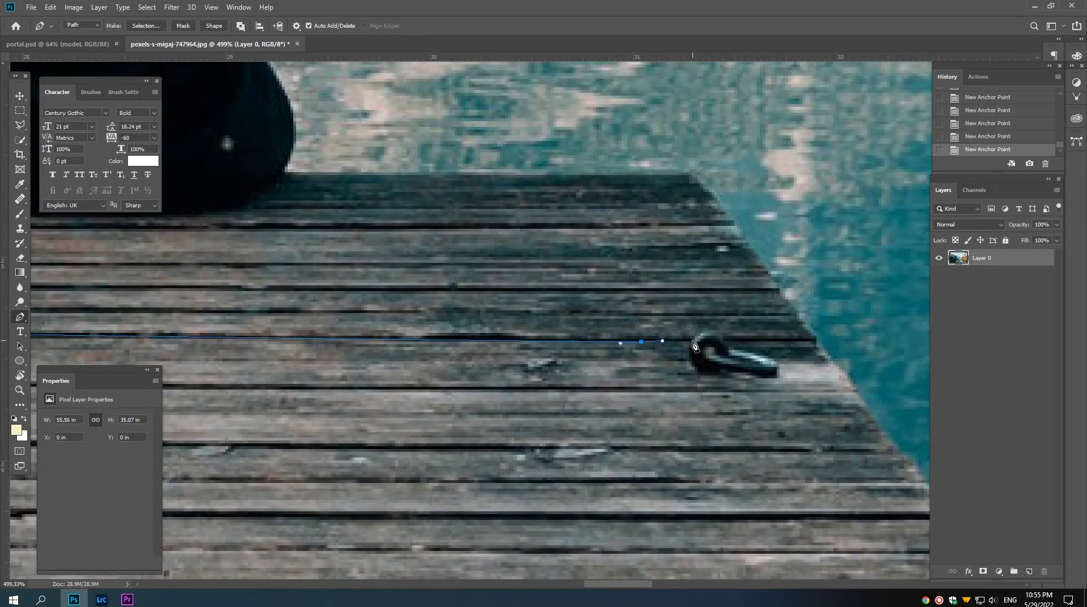
{"action": "scroll", "coordinate": [694, 344], "scroll_direction": "up", "scroll_amount": 1}
{"action": "scroll", "coordinate": [719, 348], "scroll_direction": "up", "scroll_amount": 1}
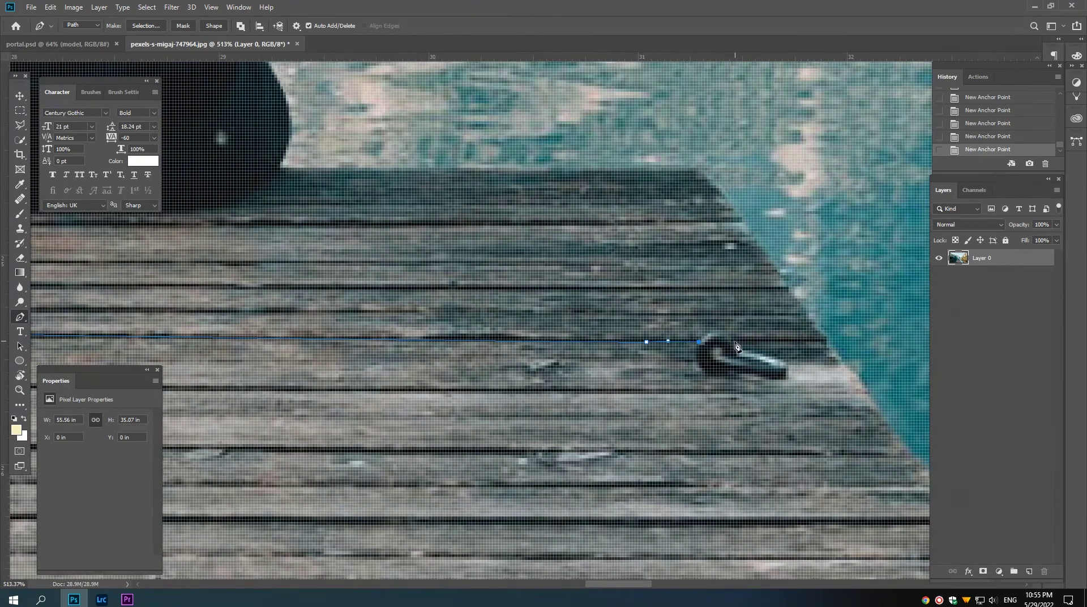
{"action": "left_click_drag", "start_coordinate": [733, 341], "coordinate": [747, 367]}
{"action": "left_click", "coordinate": [734, 341]}
{"action": "scroll", "coordinate": [736, 351], "scroll_direction": "down", "scroll_amount": 3}
{"action": "left_click", "coordinate": [797, 342]}
Step: Add anchors from the dock's corner down its right edge beside the water
{"action": "left_click_drag", "start_coordinate": [811, 368], "coordinate": [794, 358]}
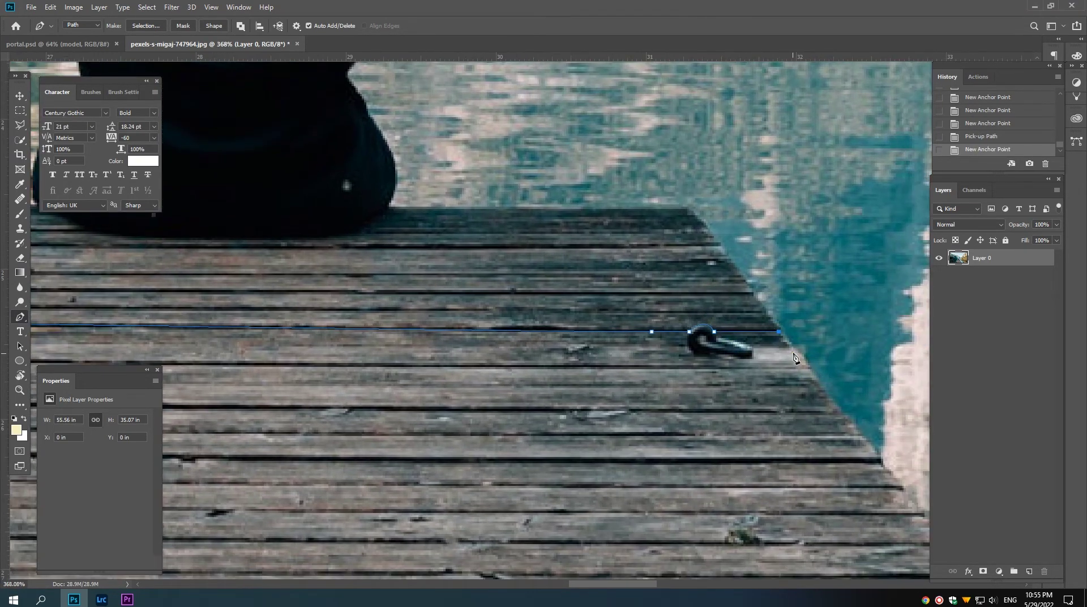
{"action": "left_click", "coordinate": [792, 347]}
{"action": "left_click", "coordinate": [809, 367]}
{"action": "left_click", "coordinate": [820, 383]}
{"action": "left_click_drag", "start_coordinate": [889, 500], "coordinate": [841, 430]}
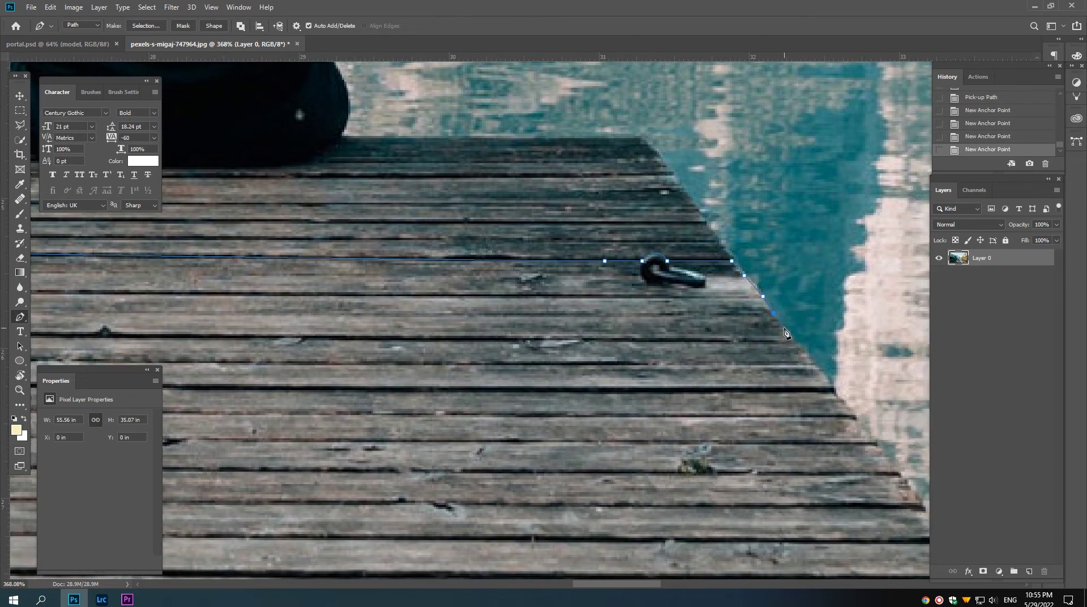
{"action": "left_click", "coordinate": [783, 327]}
{"action": "left_click_drag", "start_coordinate": [818, 374], "coordinate": [791, 353]}
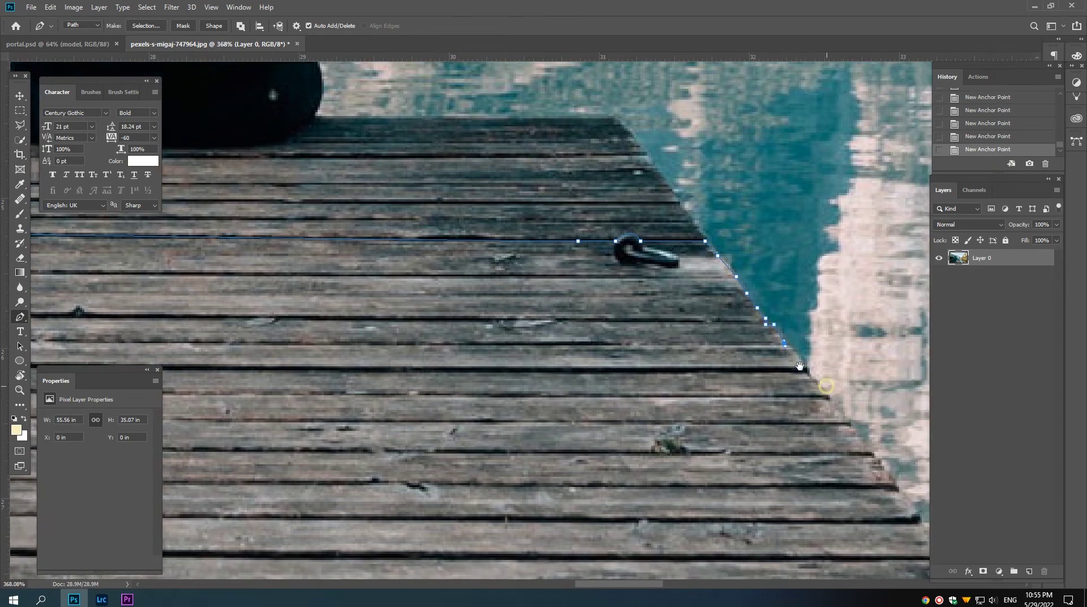
{"action": "left_click", "coordinate": [792, 348]}
{"action": "left_click", "coordinate": [807, 372]}
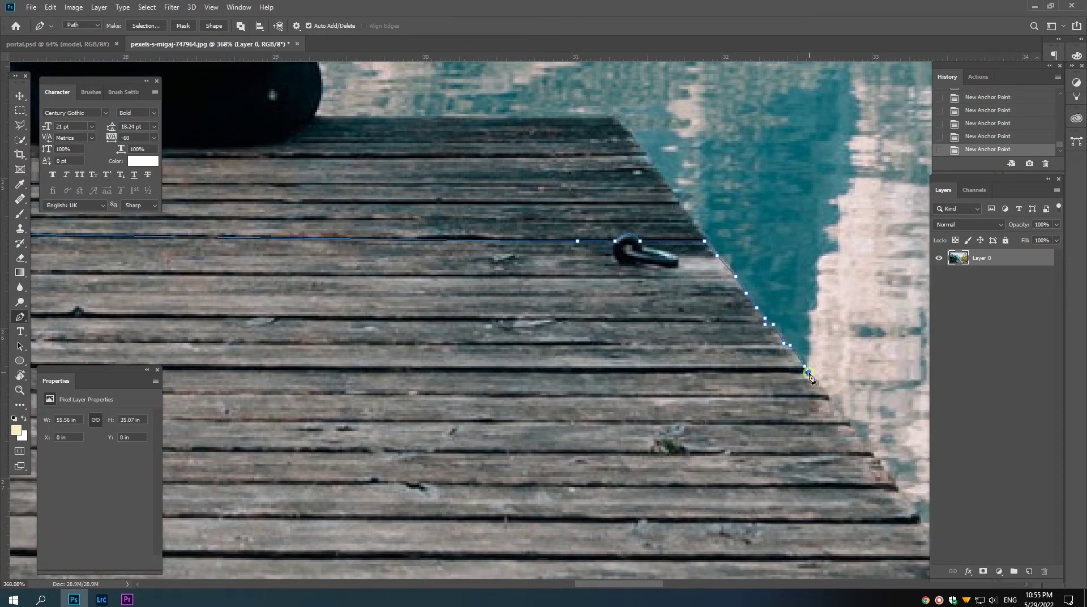
{"action": "left_click_drag", "start_coordinate": [818, 390], "coordinate": [755, 341]}
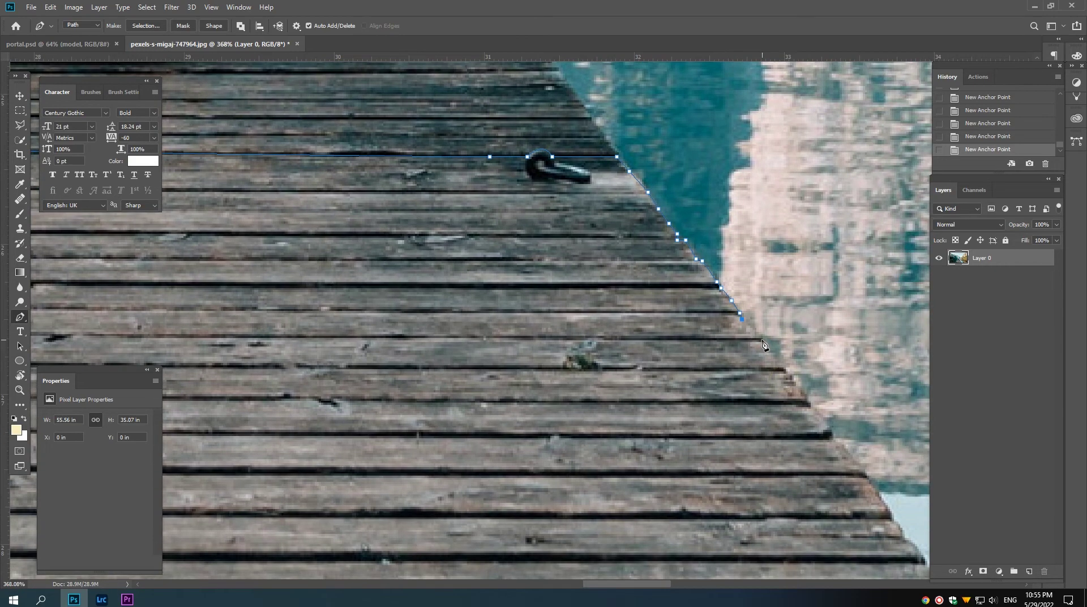
{"action": "left_click", "coordinate": [783, 370]}
{"action": "left_click_drag", "start_coordinate": [801, 398], "coordinate": [756, 328]}
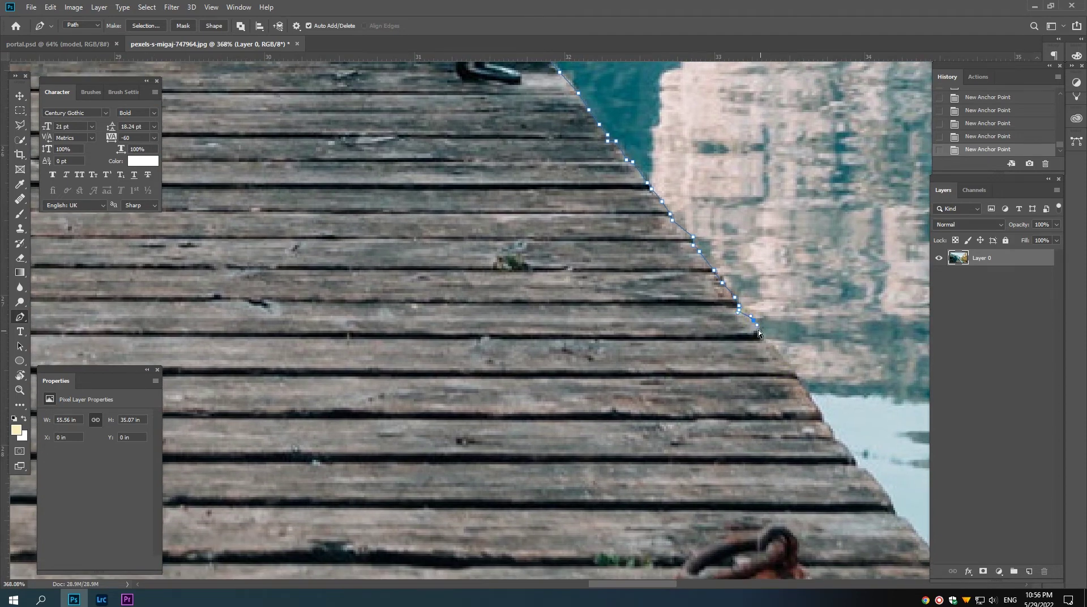
Step: Undo and re-place several misplaced anchors lower on the right edge
{"action": "key", "text": "ctrl+z"}
{"action": "key", "text": "ctrl+z"}
{"action": "left_click", "coordinate": [758, 324]}
{"action": "left_click_drag", "start_coordinate": [771, 361], "coordinate": [759, 339]}
{"action": "key", "text": "ctrl+z"}
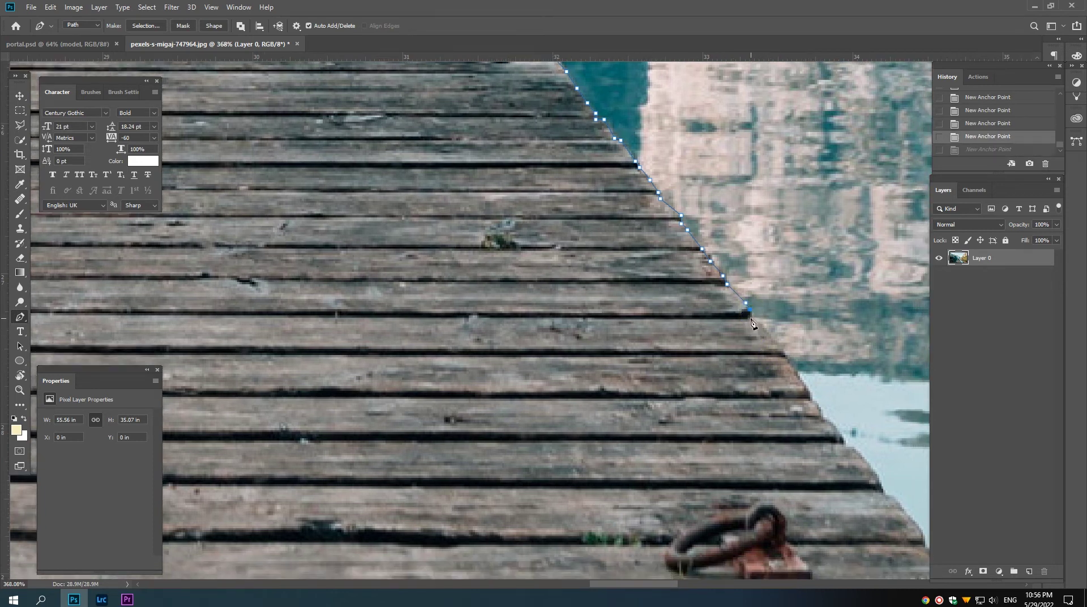
{"action": "left_click", "coordinate": [759, 321]}
{"action": "key", "text": "ctrl+z"}
{"action": "left_click", "coordinate": [756, 321]}
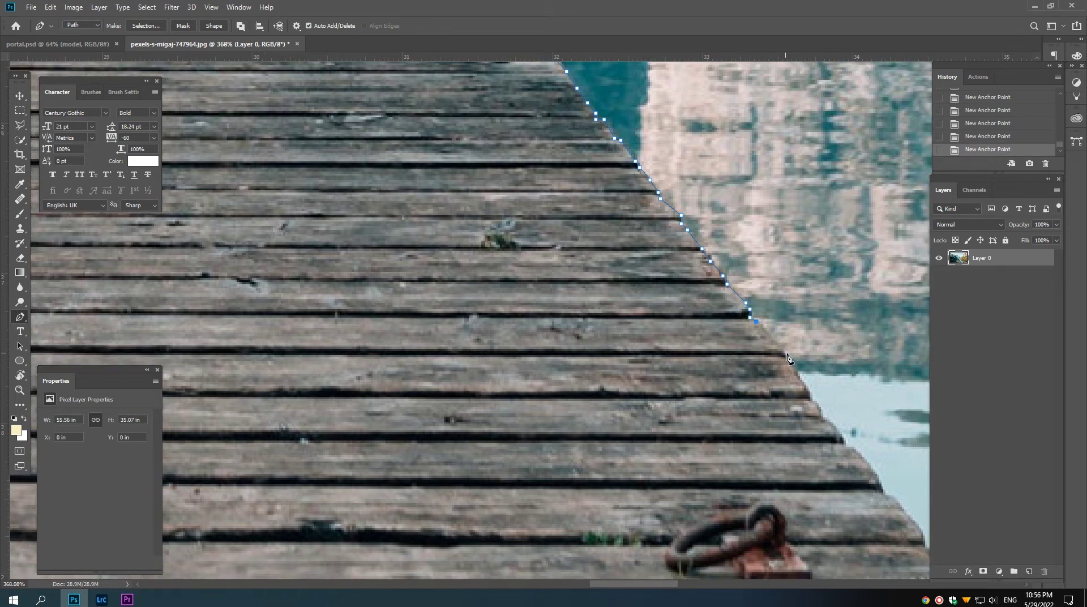
{"action": "left_click", "coordinate": [785, 359]}
{"action": "left_click_drag", "start_coordinate": [786, 361], "coordinate": [757, 309]}
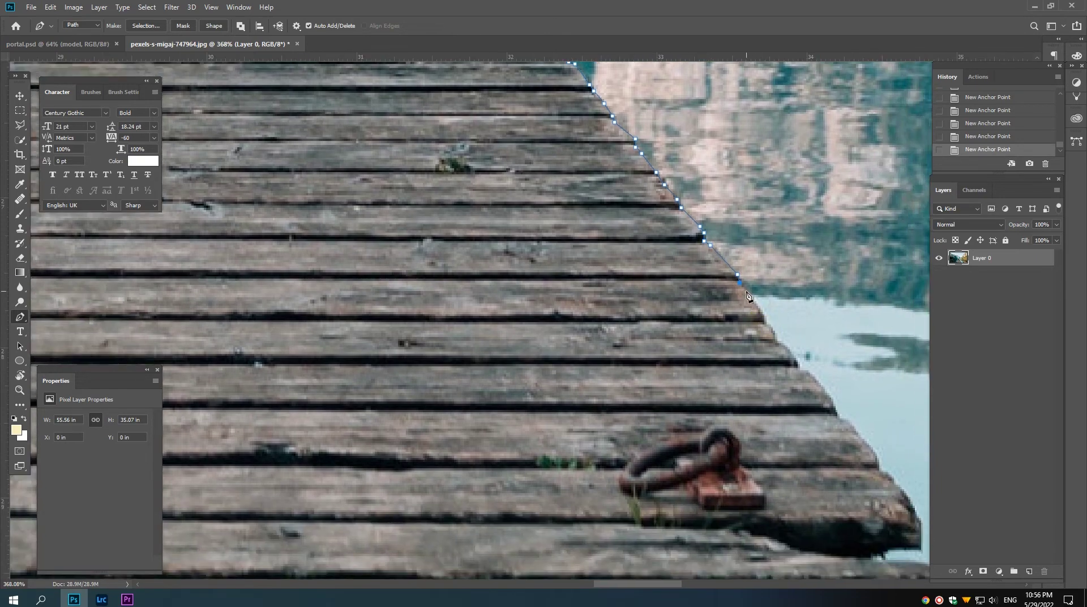
Step: Trace toward the rusty ring, smoothing one anchor and adding the last points down the edge
{"action": "left_click", "coordinate": [755, 304]}
{"action": "mouse_move", "coordinate": [770, 334]}
{"action": "left_mouse_down"}
{"action": "mouse_move", "coordinate": [760, 311]}
{"action": "mouse_move", "coordinate": [769, 299]}
{"action": "left_mouse_up"}
{"action": "key", "text": "ctrl+z"}
{"action": "left_click", "coordinate": [769, 306]}
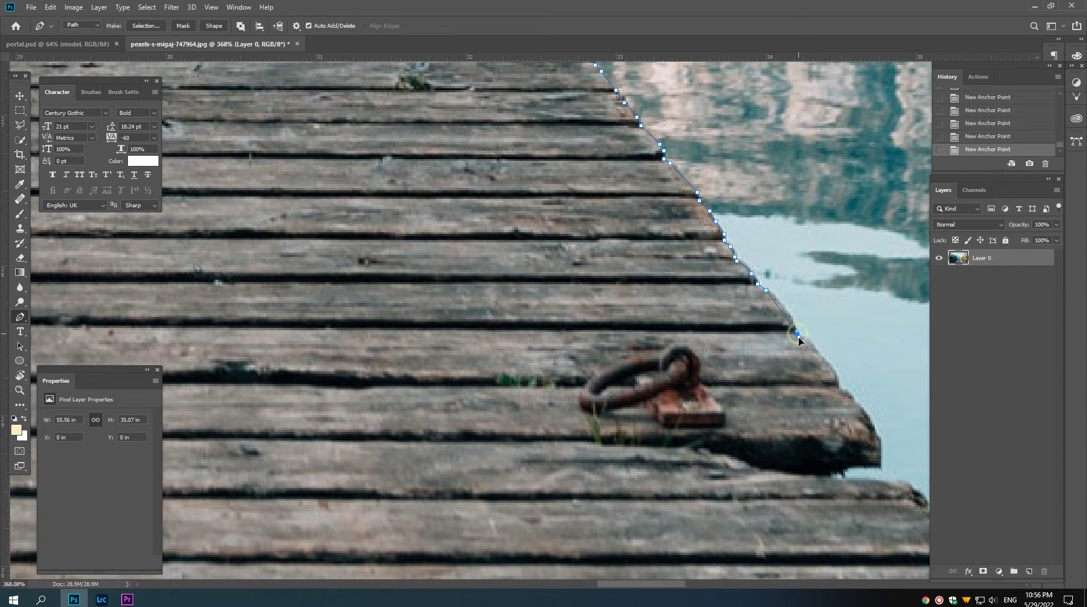
{"action": "left_click_drag", "start_coordinate": [798, 337], "coordinate": [802, 355]}
{"action": "left_click", "coordinate": [797, 334], "text": "alt"}
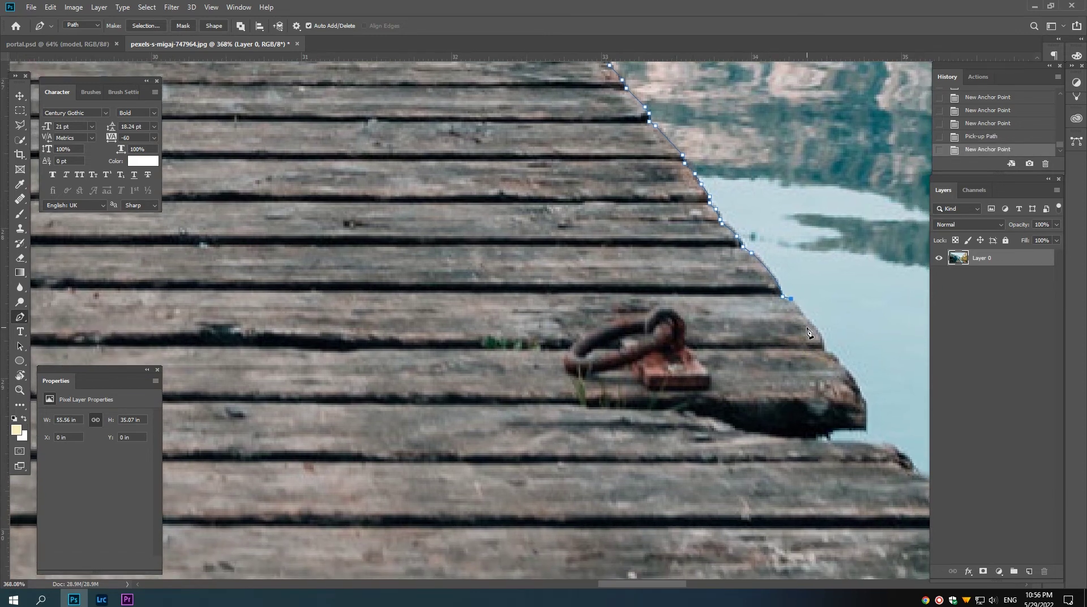
{"action": "left_click", "coordinate": [819, 339]}
{"action": "left_click", "coordinate": [820, 350]}
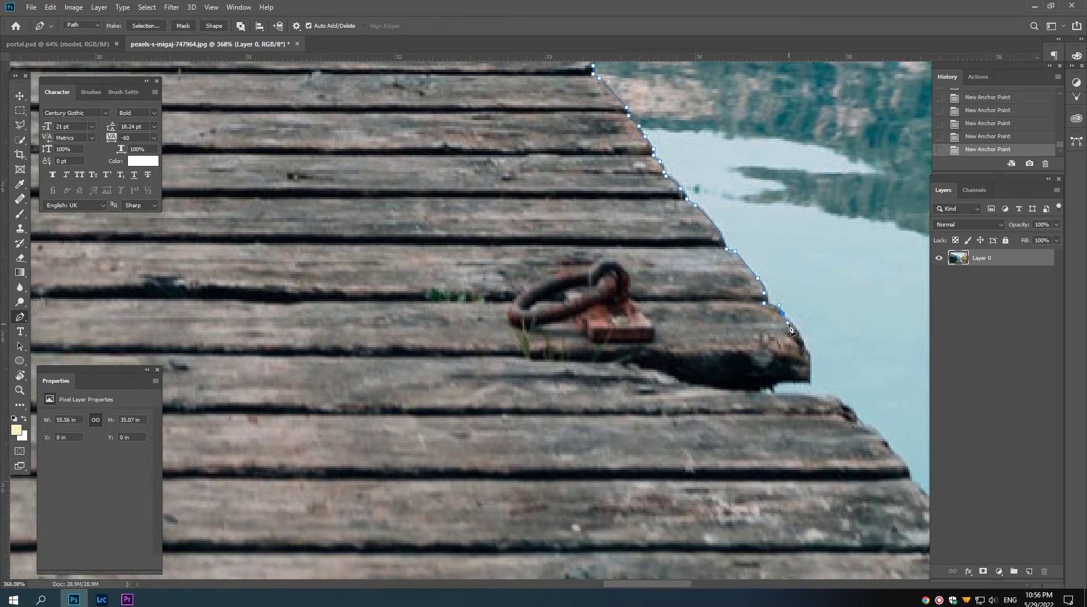
Step: Trace the pen path around the notched plank beside the rusty ring
{"action": "left_click", "coordinate": [794, 329]}
{"action": "left_click", "coordinate": [804, 345]}
{"action": "left_click_drag", "start_coordinate": [781, 380], "coordinate": [725, 365]}
{"action": "left_click", "coordinate": [754, 369]}
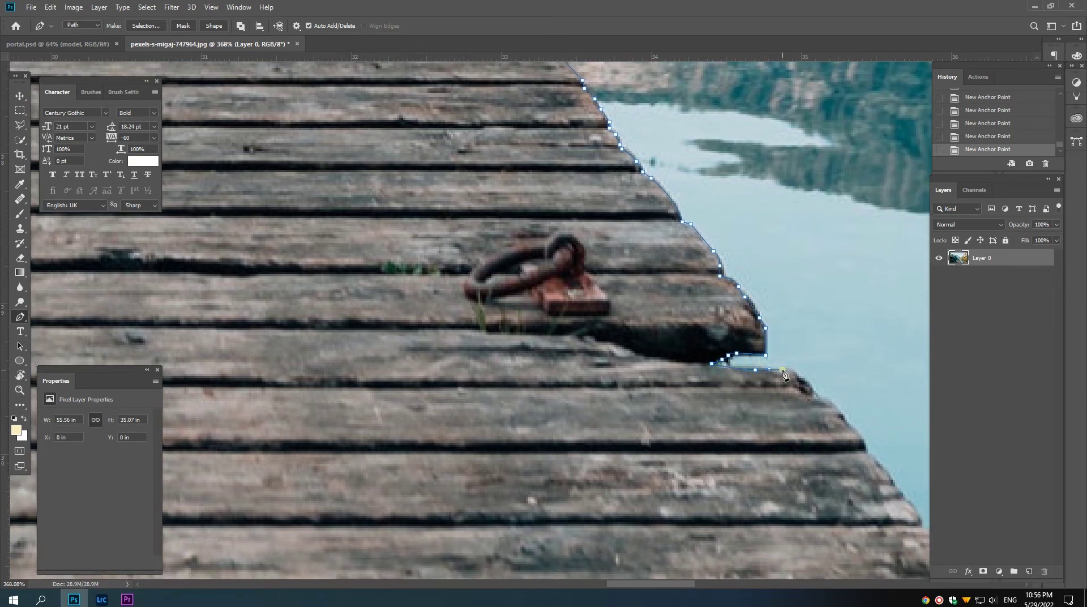
{"action": "left_click_drag", "start_coordinate": [802, 386], "coordinate": [780, 372]}
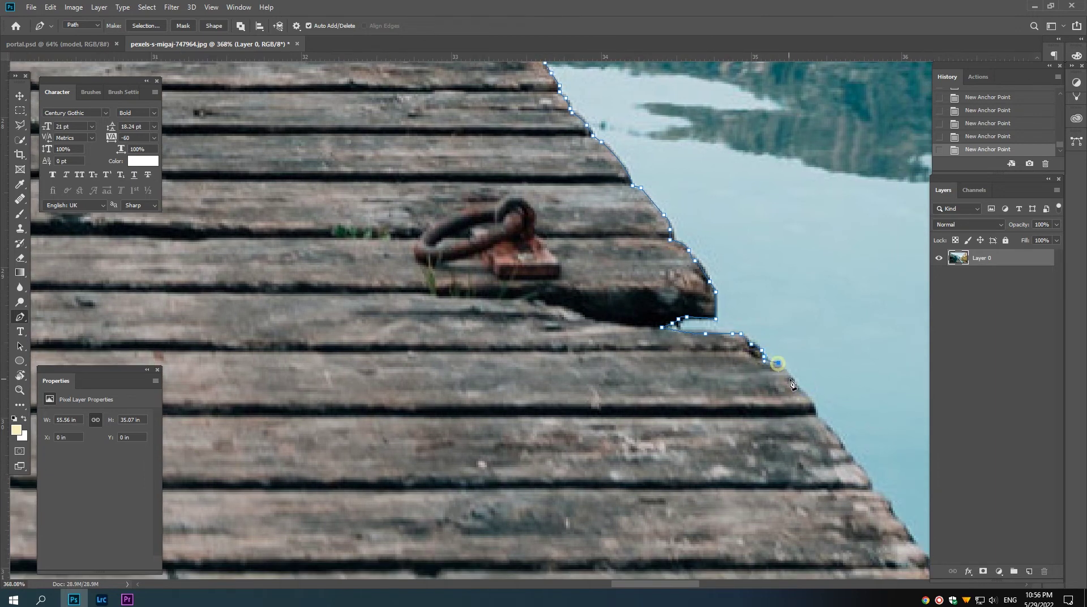
{"action": "left_click", "coordinate": [798, 390]}
Step: Continue anchors down the dock's right edge, undoing and re-placing two misplaced points
{"action": "left_click_drag", "start_coordinate": [817, 418], "coordinate": [791, 361]}
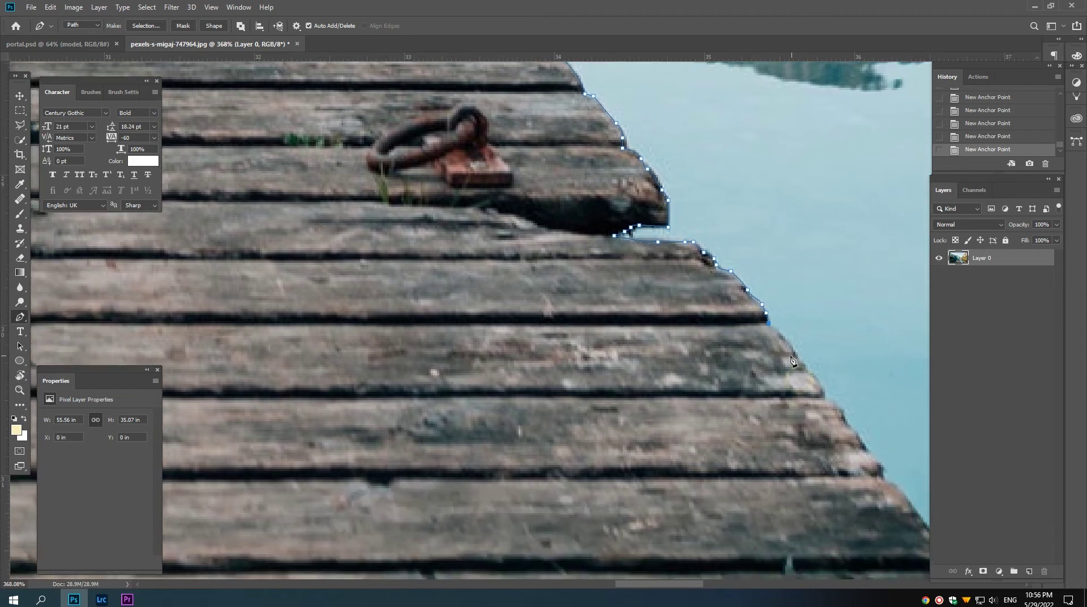
{"action": "left_click", "coordinate": [787, 340]}
{"action": "left_click", "coordinate": [825, 400]}
{"action": "mouse_move", "coordinate": [835, 410]}
{"action": "left_mouse_down"}
{"action": "mouse_move", "coordinate": [804, 361]}
{"action": "mouse_move", "coordinate": [761, 327]}
{"action": "left_mouse_up"}
{"action": "left_click", "coordinate": [788, 340]}
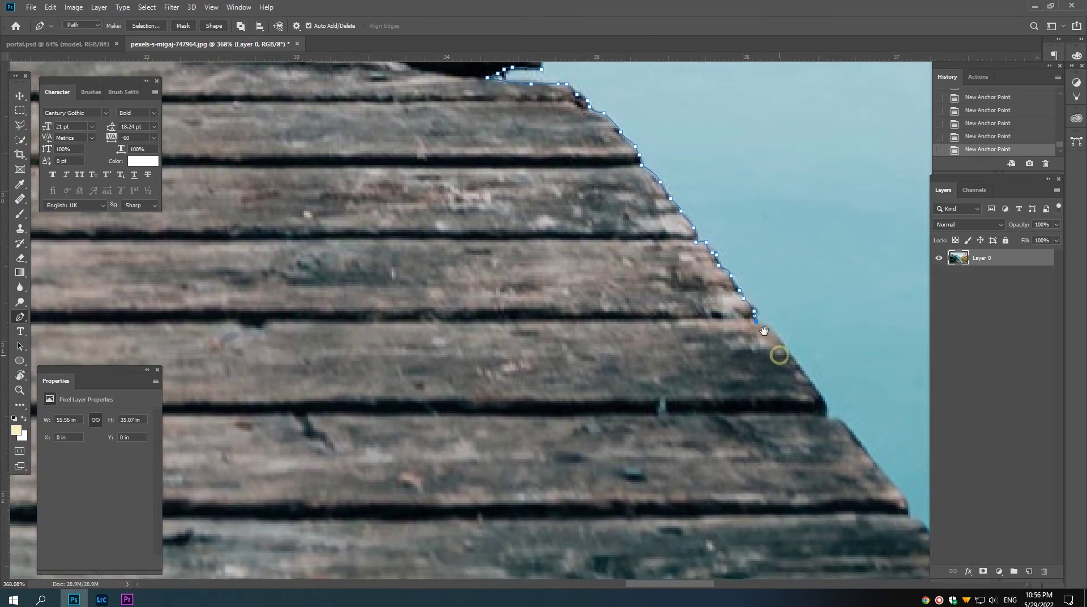
{"action": "left_click", "coordinate": [768, 327]}
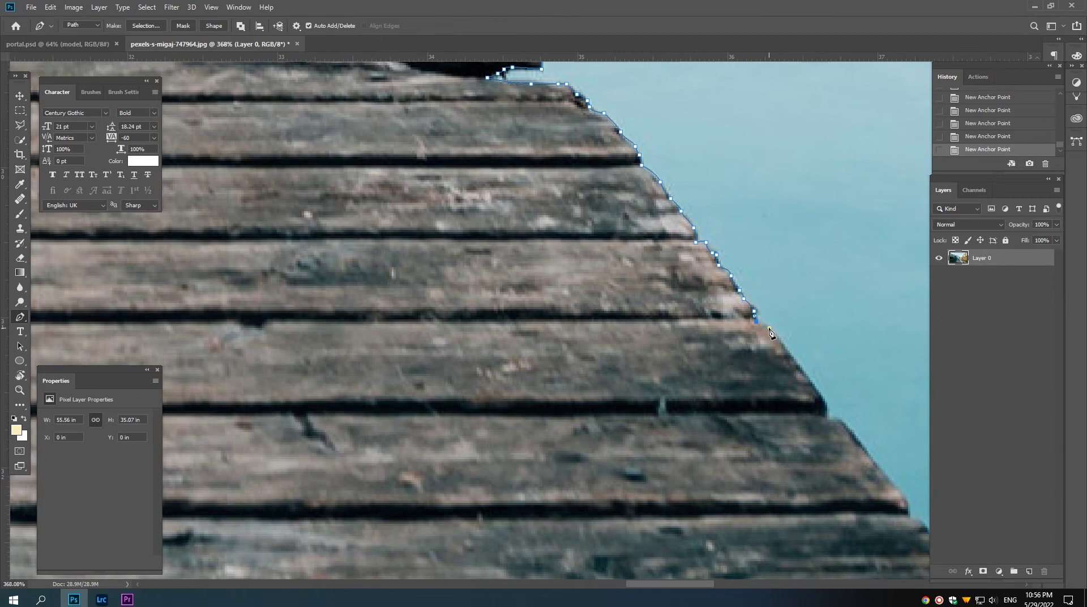
{"action": "left_click", "coordinate": [805, 378]}
{"action": "left_click", "coordinate": [825, 405]}
{"action": "left_click_drag", "start_coordinate": [835, 424], "coordinate": [803, 379]}
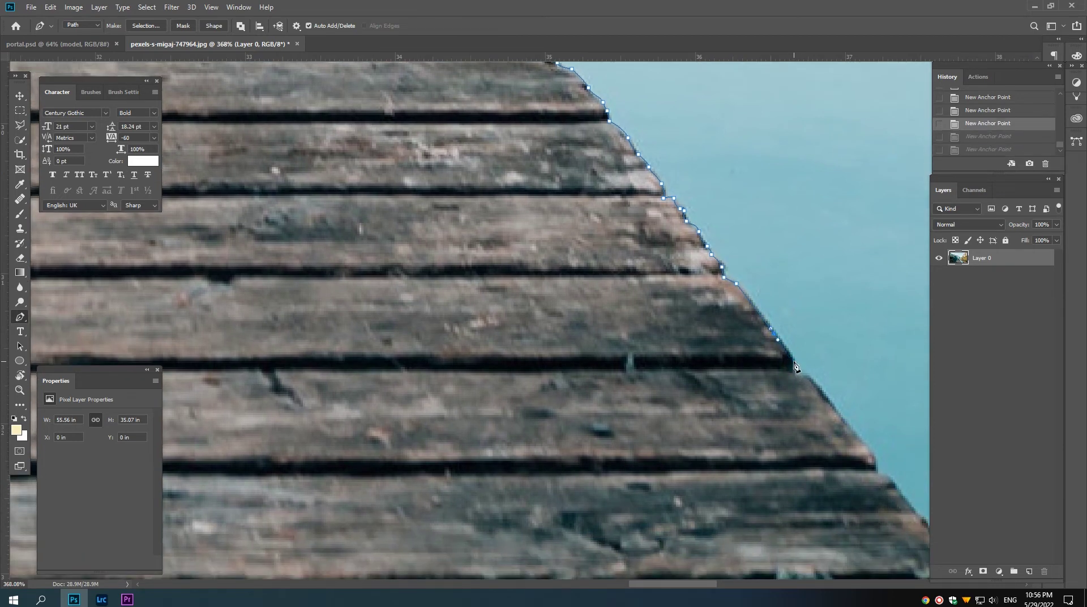
{"action": "left_click", "coordinate": [794, 375]}
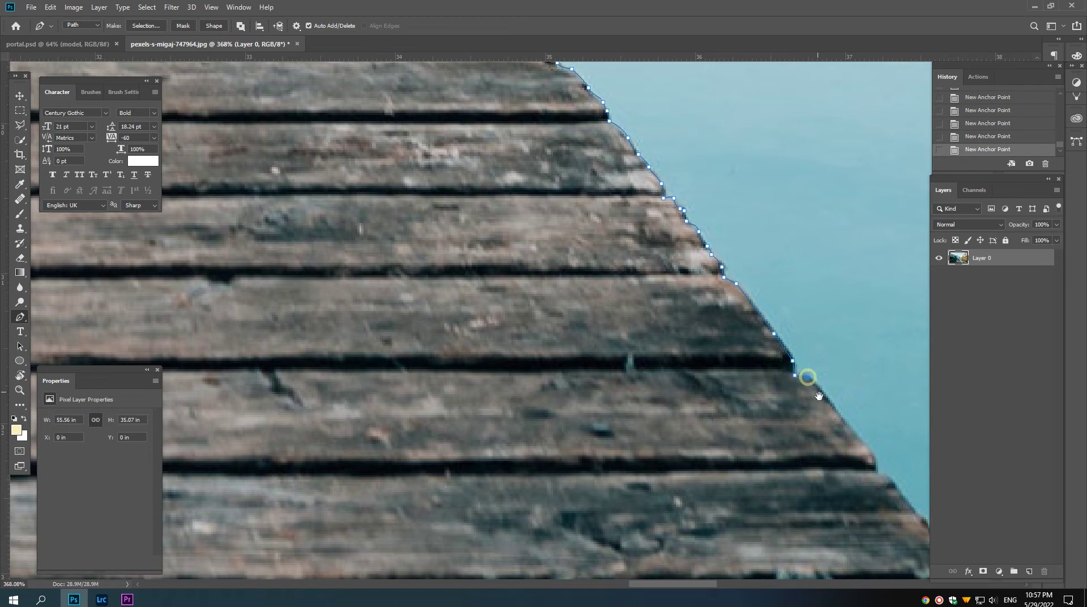
{"action": "left_click_drag", "start_coordinate": [835, 424], "coordinate": [793, 366]}
{"action": "left_click", "coordinate": [817, 384]}
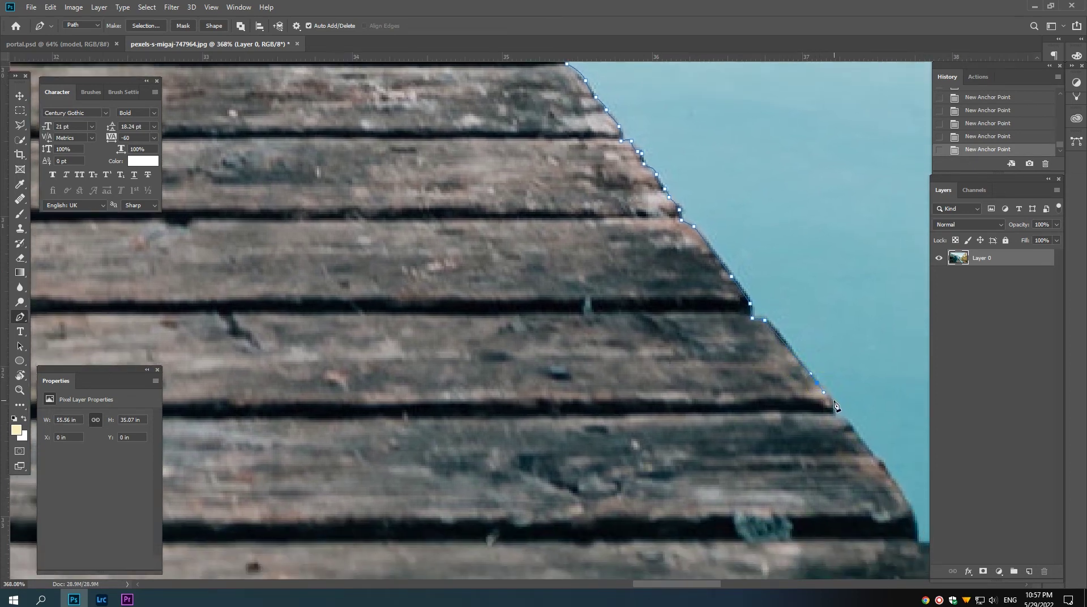
{"action": "left_click", "coordinate": [832, 399]}
{"action": "left_click_drag", "start_coordinate": [852, 428], "coordinate": [786, 319]}
{"action": "left_click", "coordinate": [779, 323]}
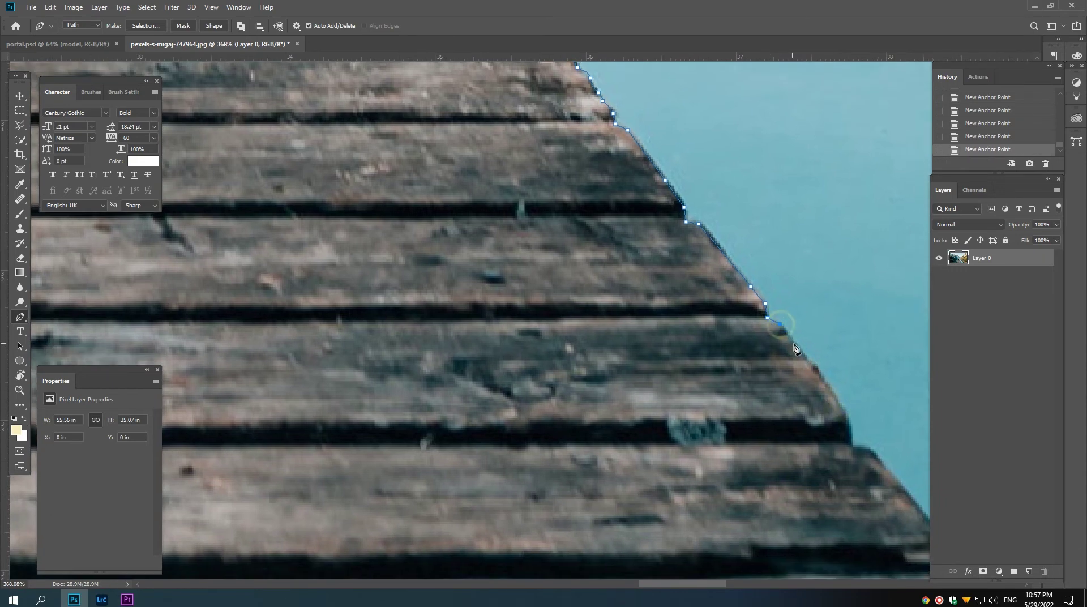
{"action": "key", "text": "ctrl+z"}
{"action": "left_click", "coordinate": [819, 371]}
{"action": "left_click_drag", "start_coordinate": [835, 402], "coordinate": [804, 336]}
{"action": "key", "text": "ctrl+z"}
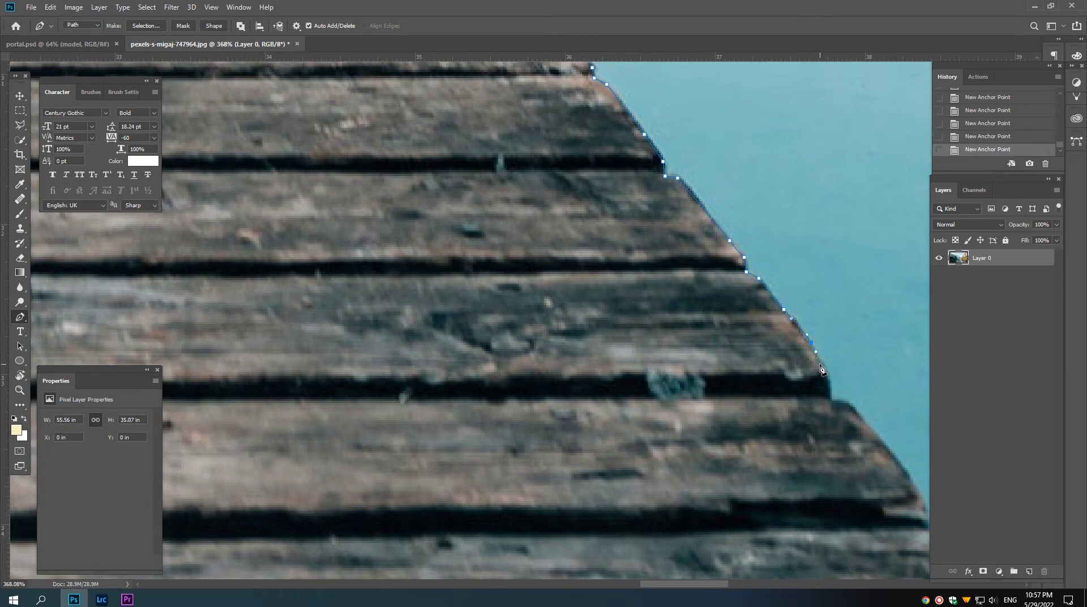
{"action": "left_click", "coordinate": [825, 365]}
{"action": "left_click", "coordinate": [829, 398]}
Step: Extend the pen path down the lower dock edge to its bottom right corner
{"action": "scroll", "coordinate": [829, 398], "scroll_direction": "down", "scroll_amount": 1}
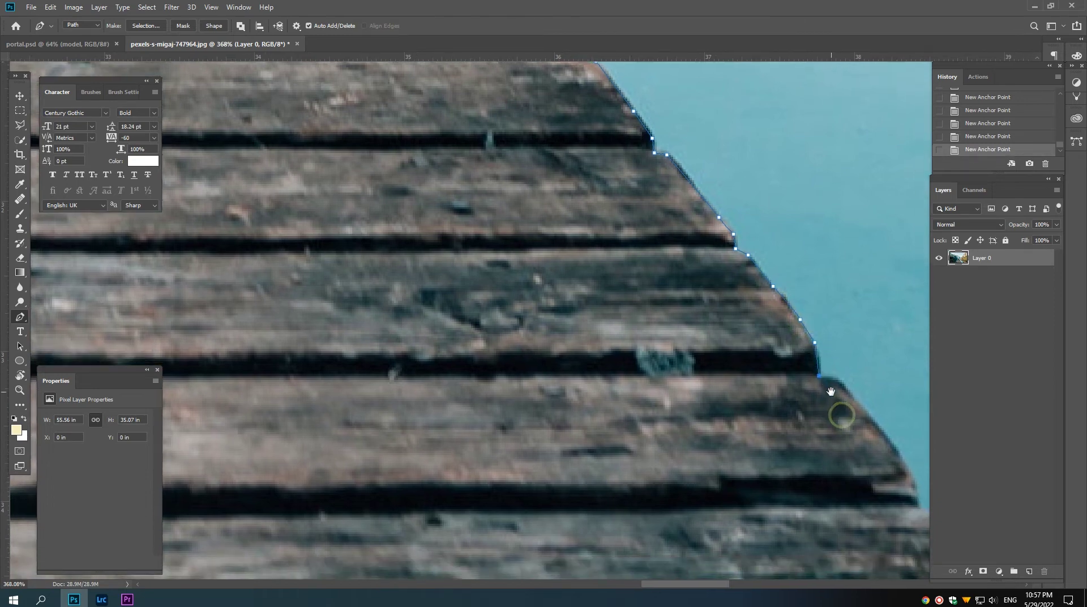
{"action": "left_click", "coordinate": [864, 413]}
{"action": "scroll", "coordinate": [872, 424], "scroll_direction": "down", "scroll_amount": 2}
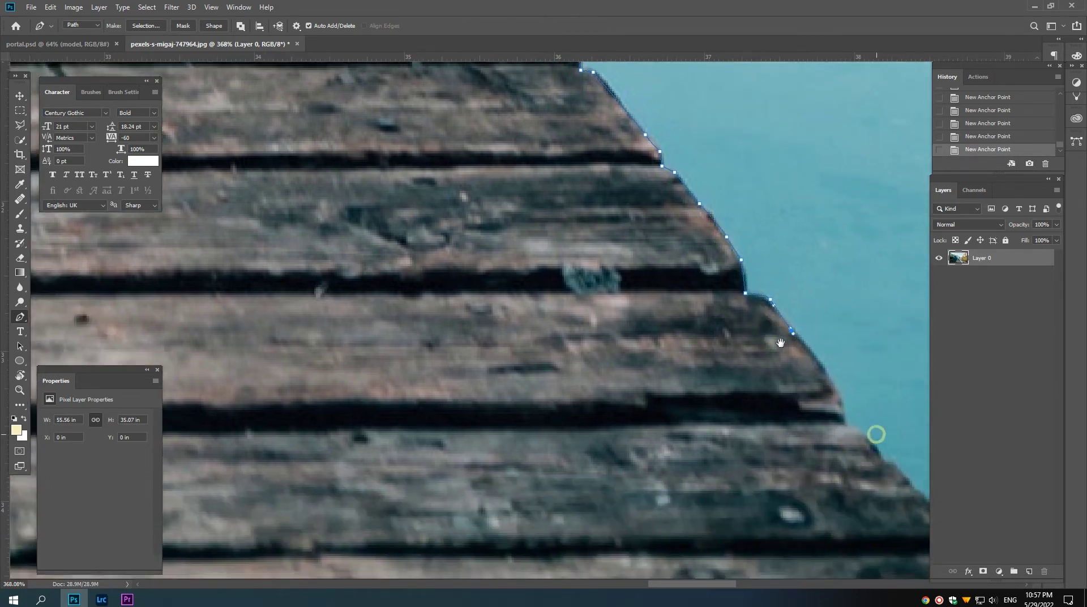
{"action": "scroll", "coordinate": [871, 424], "scroll_direction": "right", "scroll_amount": 2}
{"action": "left_click", "coordinate": [802, 369]}
{"action": "left_click", "coordinate": [815, 410]}
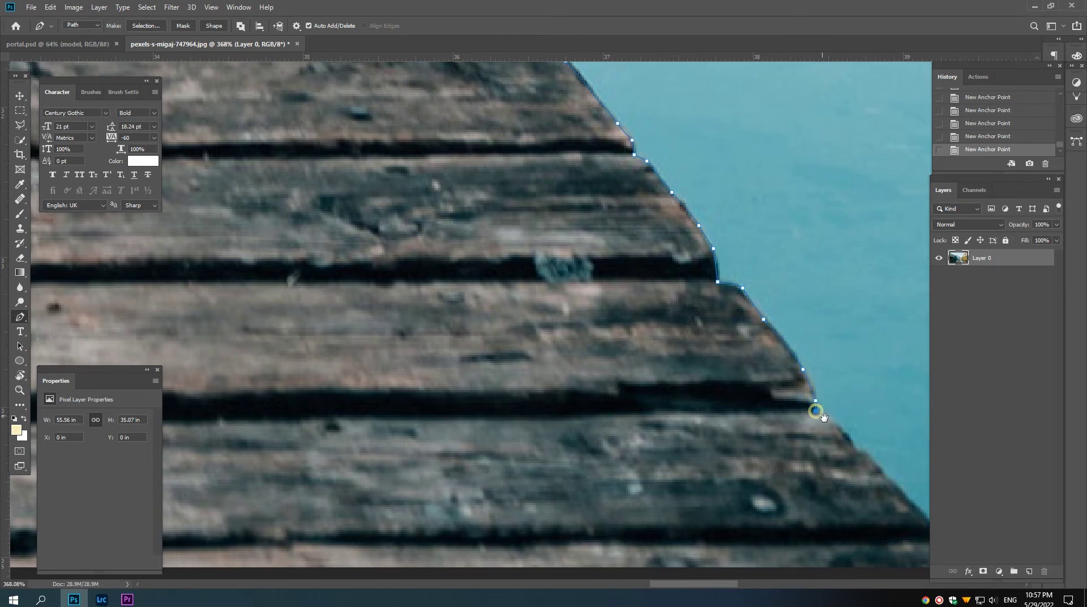
{"action": "scroll", "coordinate": [792, 367], "scroll_direction": "down", "scroll_amount": 3}
{"action": "scroll", "coordinate": [792, 368], "scroll_direction": "right", "scroll_amount": 2}
{"action": "left_click", "coordinate": [770, 286]}
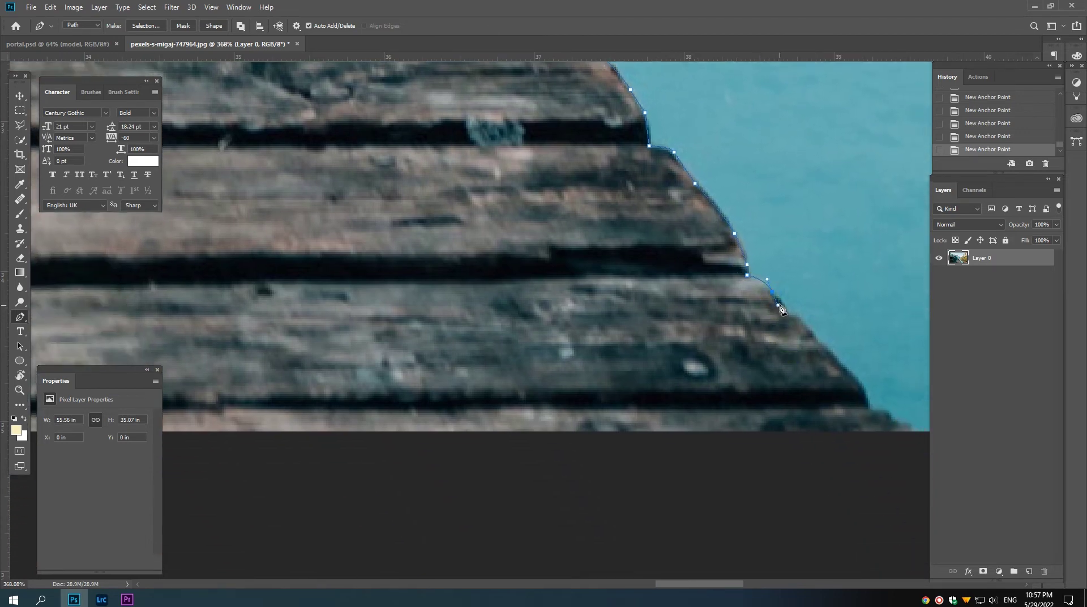
{"action": "left_click", "coordinate": [782, 304]}
{"action": "left_click", "coordinate": [797, 317]}
{"action": "left_click", "coordinate": [820, 345]}
{"action": "scroll", "coordinate": [826, 352], "scroll_direction": "down", "scroll_amount": 1}
{"action": "scroll", "coordinate": [826, 353], "scroll_direction": "right", "scroll_amount": 1}
{"action": "left_click", "coordinate": [786, 313]}
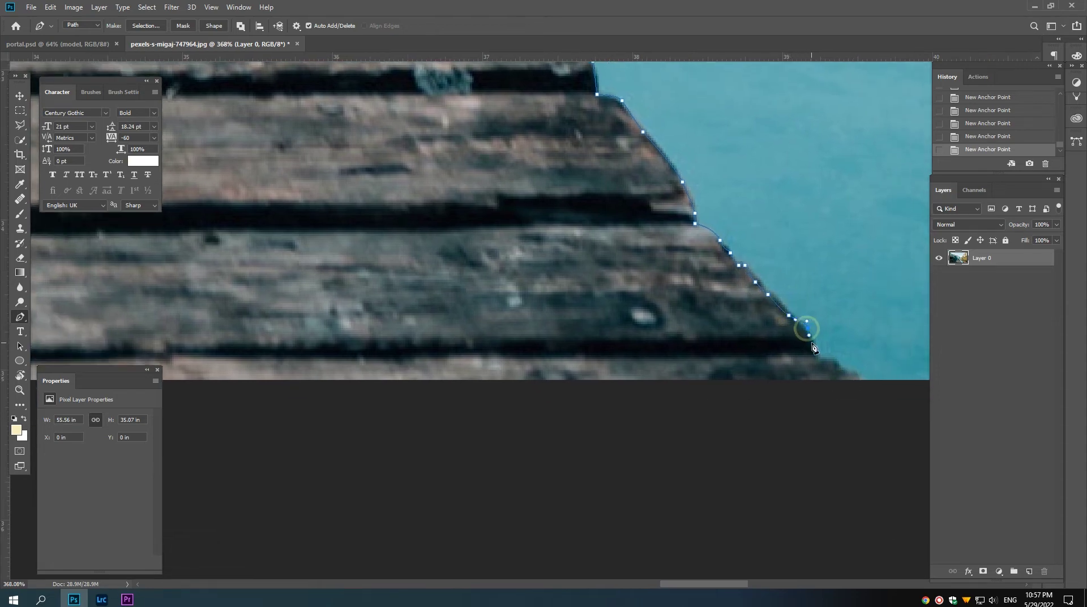
{"action": "left_click", "coordinate": [808, 332]}
{"action": "left_click", "coordinate": [818, 358]}
{"action": "left_click", "coordinate": [845, 369]}
{"action": "left_click", "coordinate": [856, 374]}
Step: Close the dock path, load it as a selection, and mask the photo to the dock
{"action": "scroll", "coordinate": [865, 394], "scroll_direction": "down", "scroll_amount": 10}
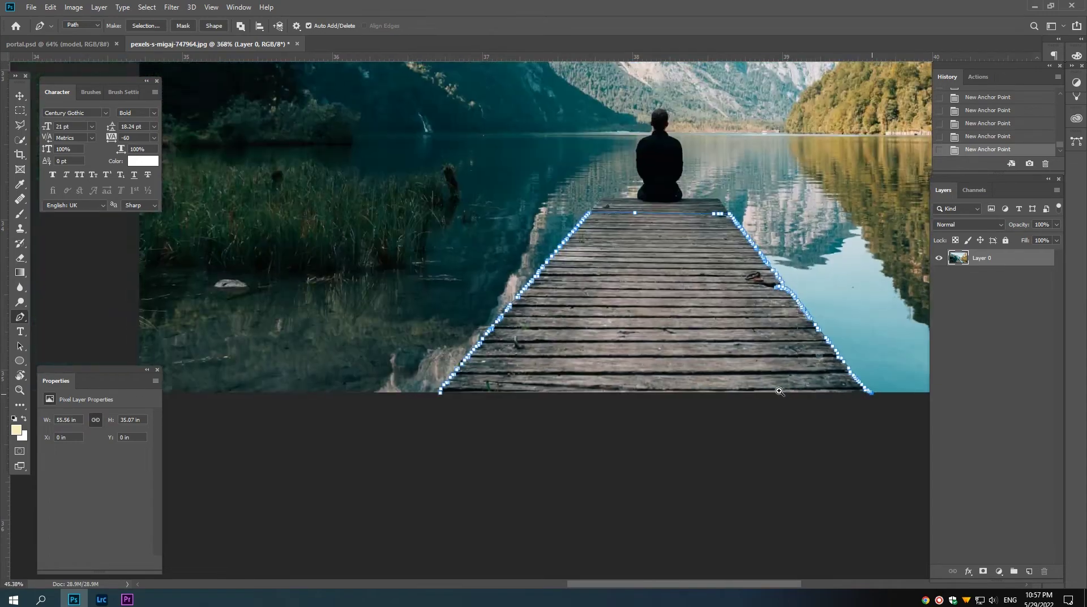
{"action": "scroll", "coordinate": [481, 480], "scroll_direction": "up", "scroll_amount": 1}
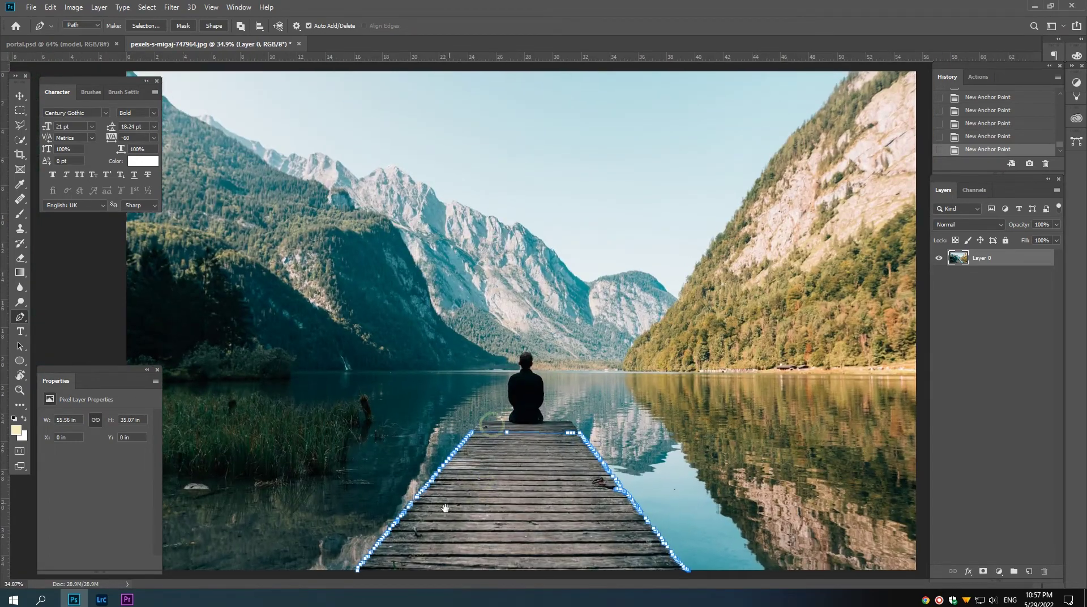
{"action": "scroll", "coordinate": [437, 503], "scroll_direction": "down", "scroll_amount": 1}
{"action": "scroll", "coordinate": [419, 515], "scroll_direction": "down", "scroll_amount": 1}
{"action": "left_click", "coordinate": [391, 519]}
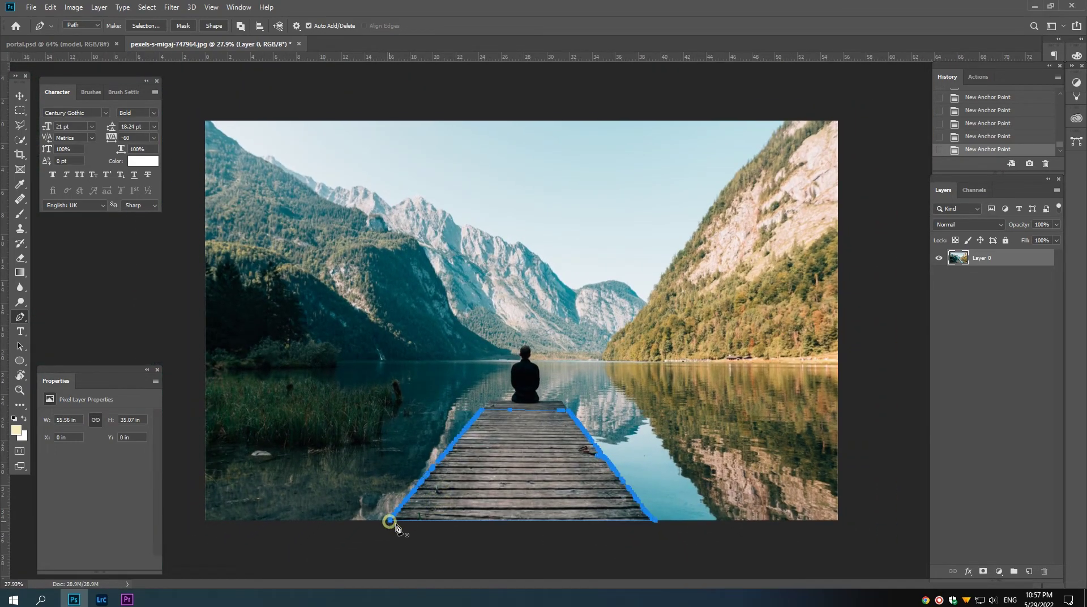
{"action": "key", "text": "ctrl+Return"}
{"action": "left_click", "coordinate": [982, 571]}
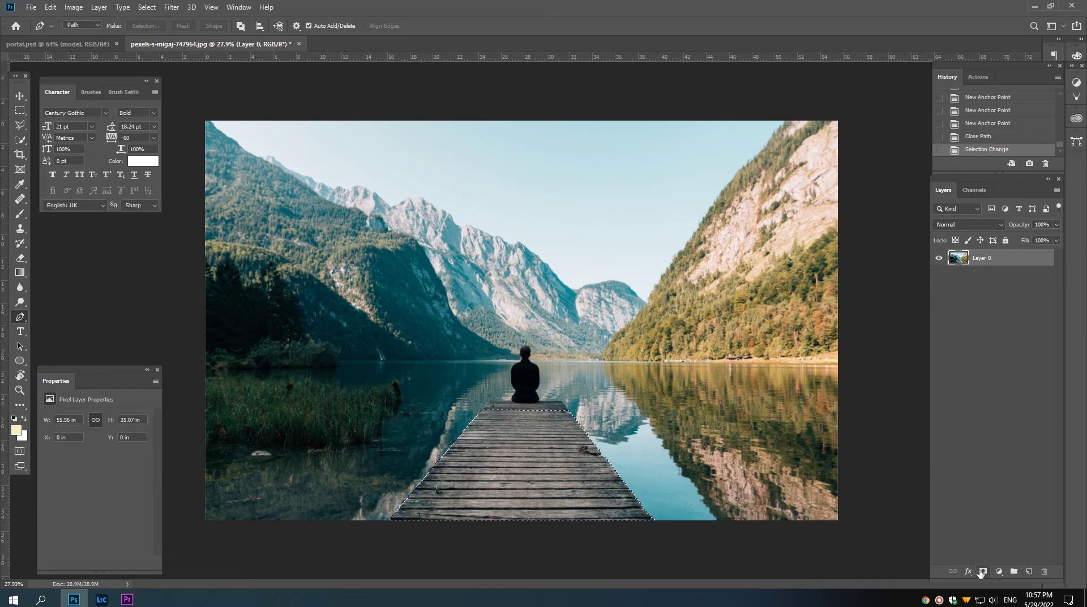
Step: Convert the masked layer to a smart object and name it dock
{"action": "right_click", "coordinate": [1002, 259]}
{"action": "left_click", "coordinate": [905, 267]}
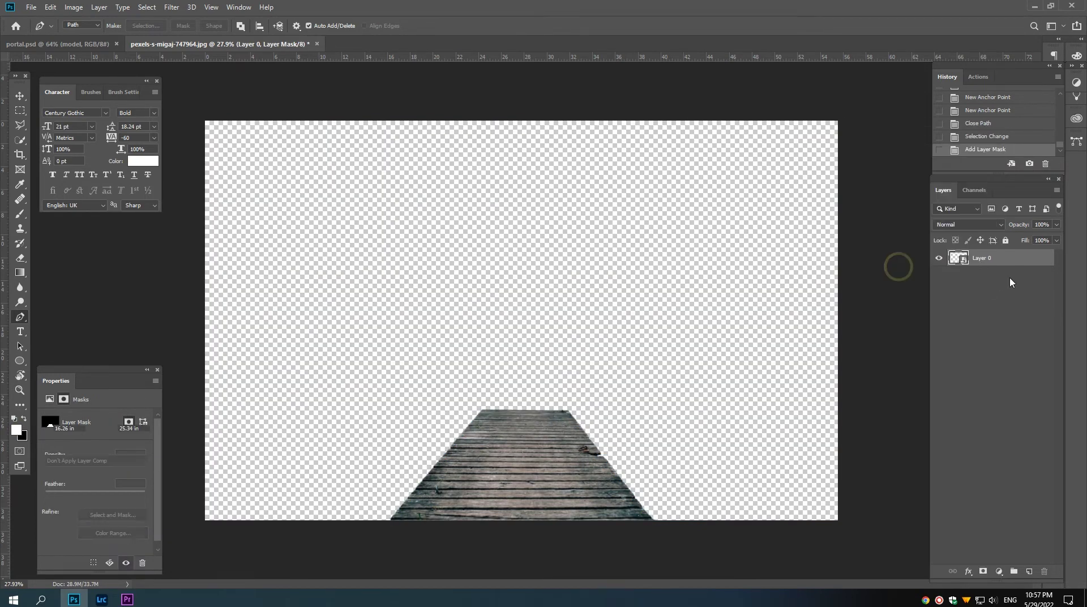
{"action": "double_click", "coordinate": [982, 257]}
{"action": "type", "text": "dock"}
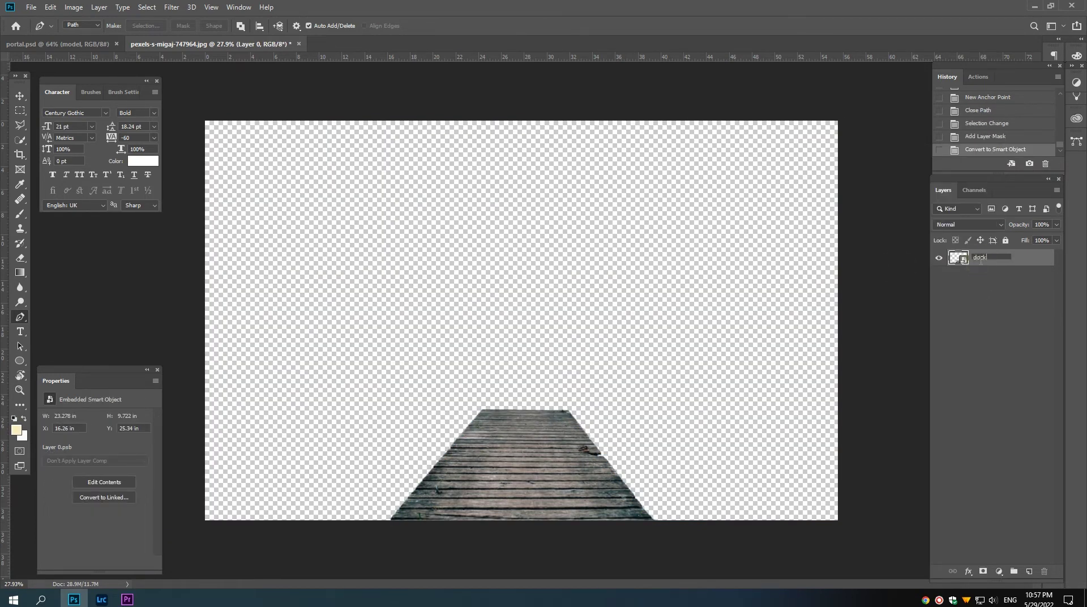
{"action": "key", "text": "Return"}
Step: Move the dock into portal.psd below the model layer, positioned under the seated man
{"action": "key", "text": "v"}
{"action": "mouse_move", "coordinate": [981, 257]}
{"action": "left_mouse_down"}
{"action": "mouse_move", "coordinate": [241, 114]}
{"action": "mouse_move", "coordinate": [548, 284]}
{"action": "left_mouse_up"}
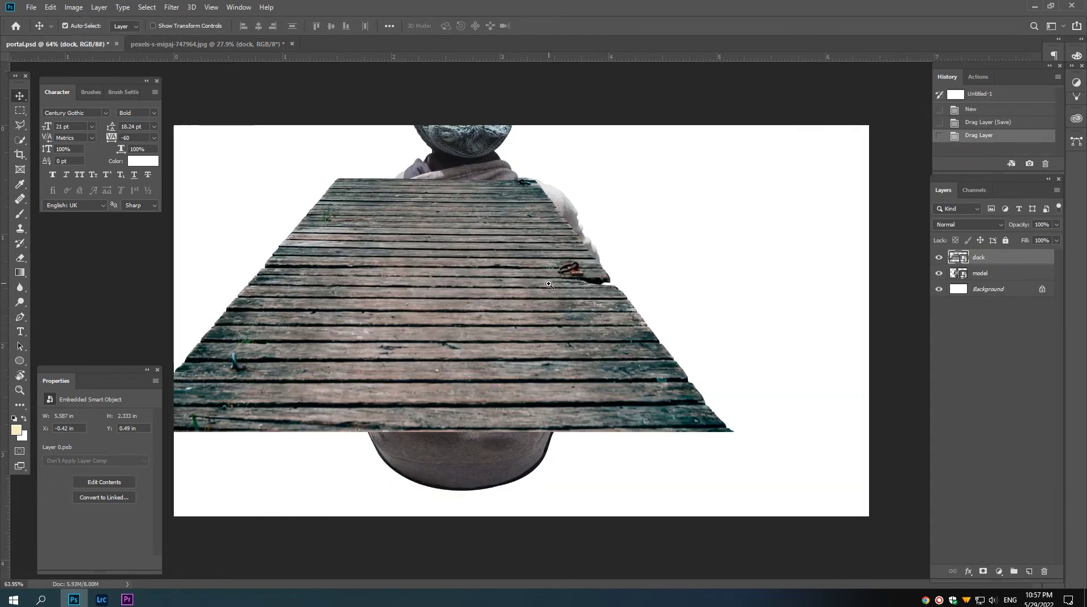
{"action": "scroll", "coordinate": [548, 284], "scroll_direction": "down", "scroll_amount": 3}
{"action": "left_click_drag", "start_coordinate": [979, 257], "coordinate": [979, 280]}
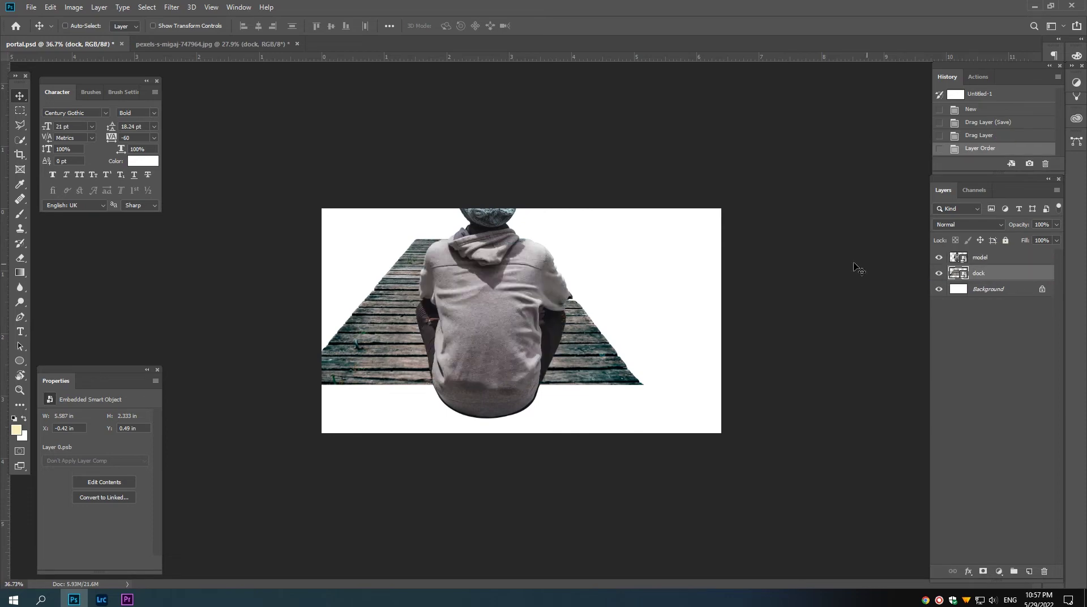
{"action": "left_click_drag", "start_coordinate": [425, 295], "coordinate": [476, 359]}
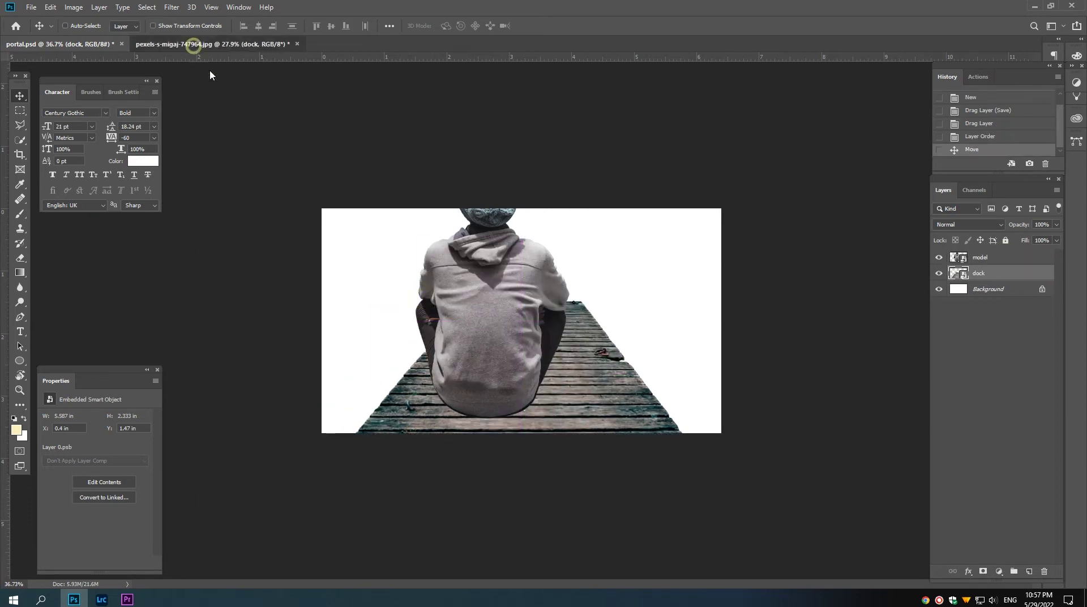
Step: Close the lake photo and open the blue picture-frame photo
{"action": "left_click", "coordinate": [213, 44]}
{"action": "key", "text": "ctrl+w"}
{"action": "left_click", "coordinate": [538, 222]}
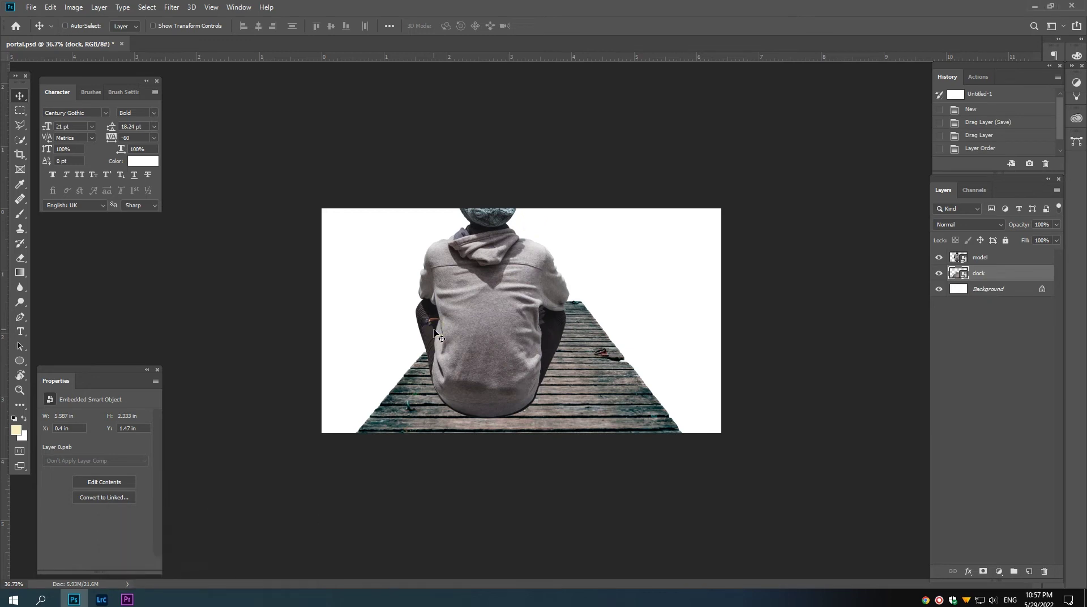
{"action": "left_click_drag", "start_coordinate": [74, 599], "coordinate": [570, 288]}
{"action": "left_click", "coordinate": [609, 269]}
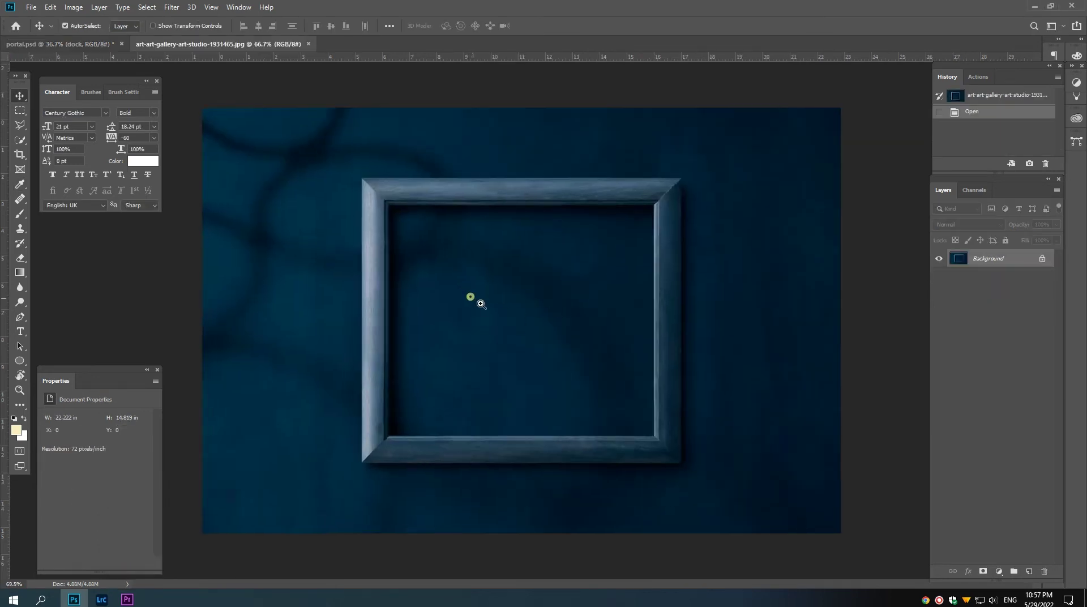
Step: Trace the frame's four outer corners with the Pen tool and close the outline
{"action": "key", "text": "v"}
{"action": "left_click", "coordinate": [19, 317]}
{"action": "scroll", "coordinate": [420, 179], "scroll_direction": "up", "scroll_amount": 5}
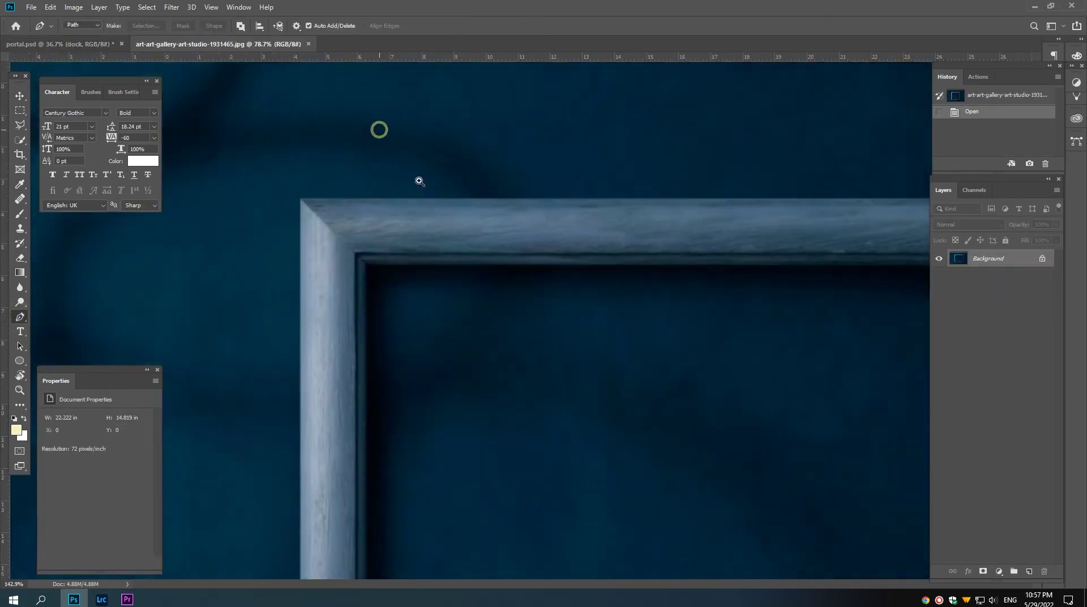
{"action": "scroll", "coordinate": [289, 258], "scroll_direction": "up", "scroll_amount": 3}
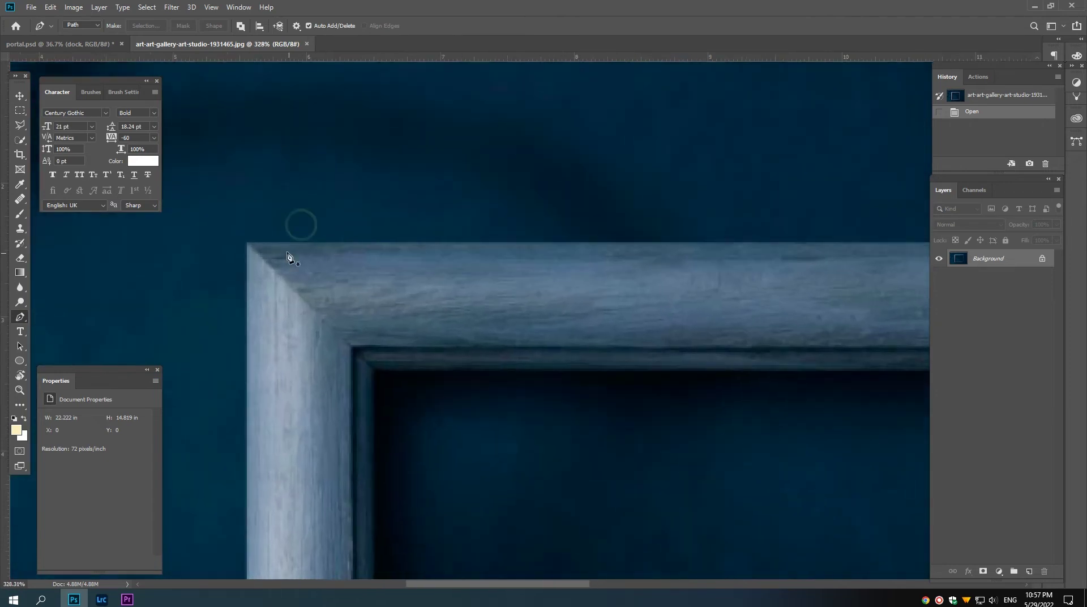
{"action": "left_click", "coordinate": [247, 247]}
{"action": "scroll", "coordinate": [417, 257], "scroll_direction": "down", "scroll_amount": 3}
{"action": "scroll", "coordinate": [541, 289], "scroll_direction": "right", "scroll_amount": 5}
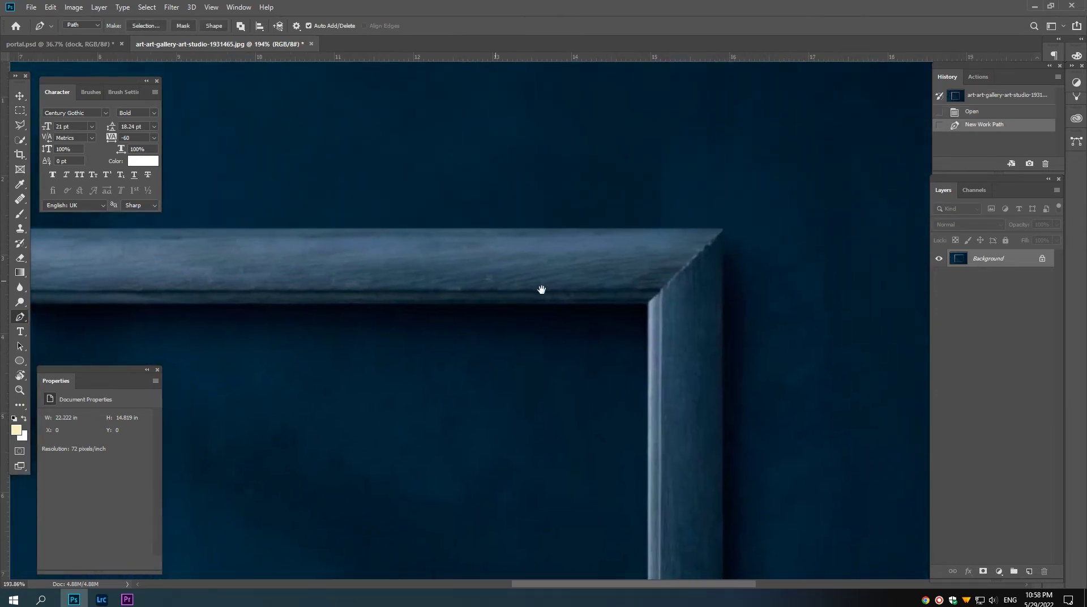
{"action": "scroll", "coordinate": [552, 251], "scroll_direction": "right", "scroll_amount": 3}
{"action": "scroll", "coordinate": [552, 251], "scroll_direction": "up", "scroll_amount": 1}
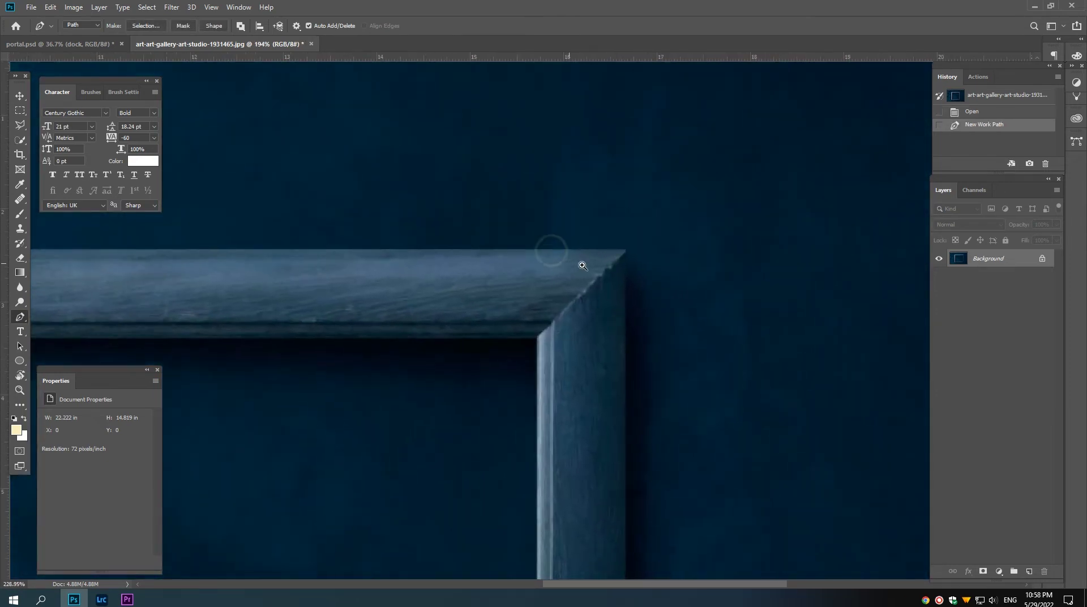
{"action": "left_click", "coordinate": [625, 252]}
{"action": "scroll", "coordinate": [627, 266], "scroll_direction": "down", "scroll_amount": 5}
{"action": "scroll", "coordinate": [611, 272], "scroll_direction": "down", "scroll_amount": 5}
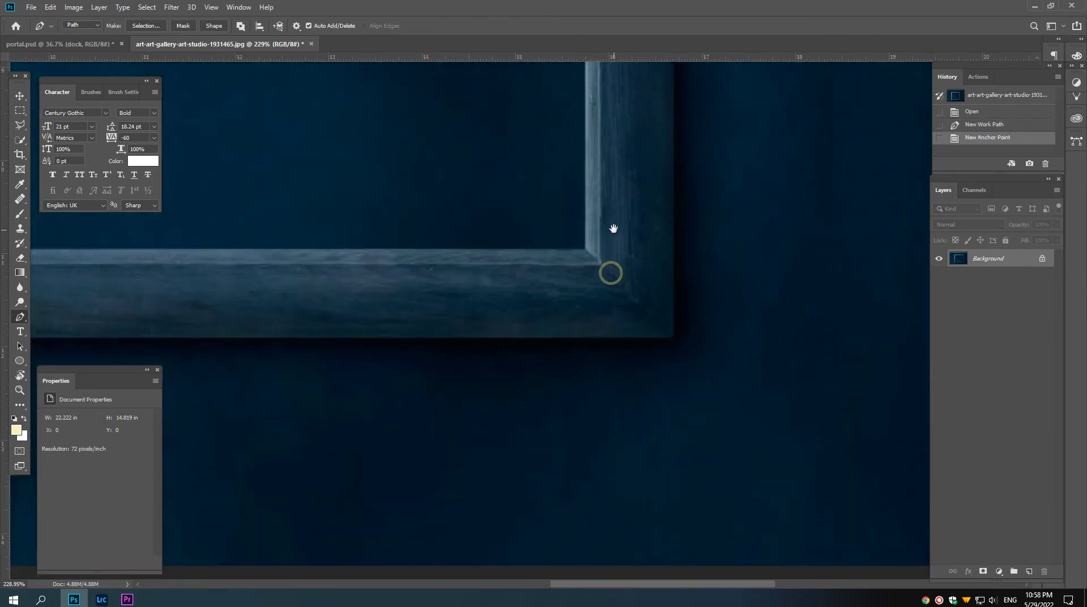
{"action": "left_click", "coordinate": [673, 338]}
{"action": "scroll", "coordinate": [568, 352], "scroll_direction": "left", "scroll_amount": 10}
{"action": "scroll", "coordinate": [414, 369], "scroll_direction": "left", "scroll_amount": 3}
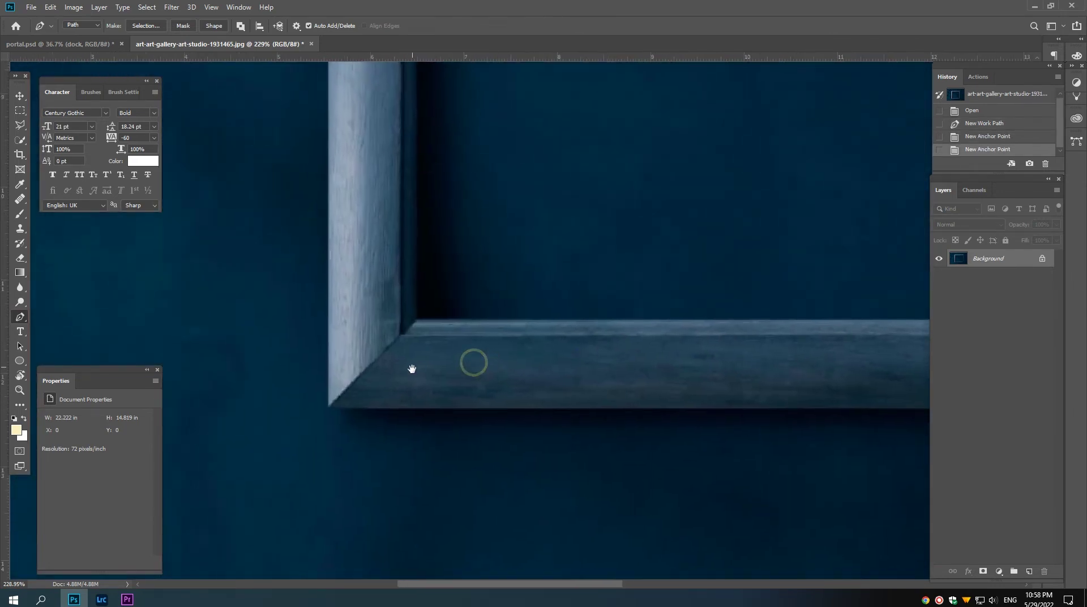
{"action": "left_click", "coordinate": [397, 408]}
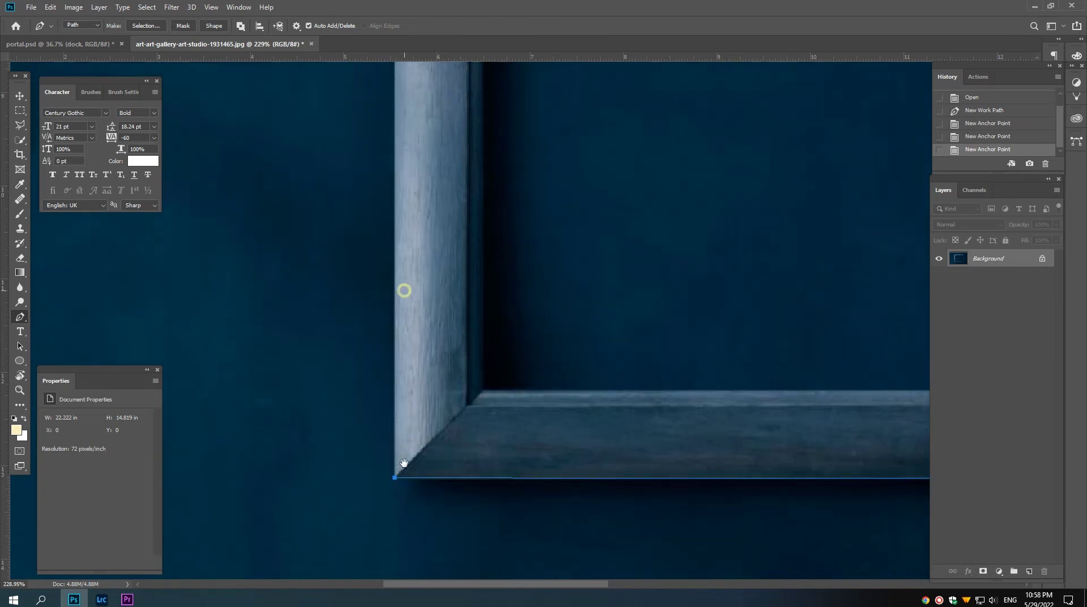
{"action": "scroll", "coordinate": [406, 289], "scroll_direction": "up", "scroll_amount": 5}
{"action": "scroll", "coordinate": [418, 339], "scroll_direction": "up", "scroll_amount": 5}
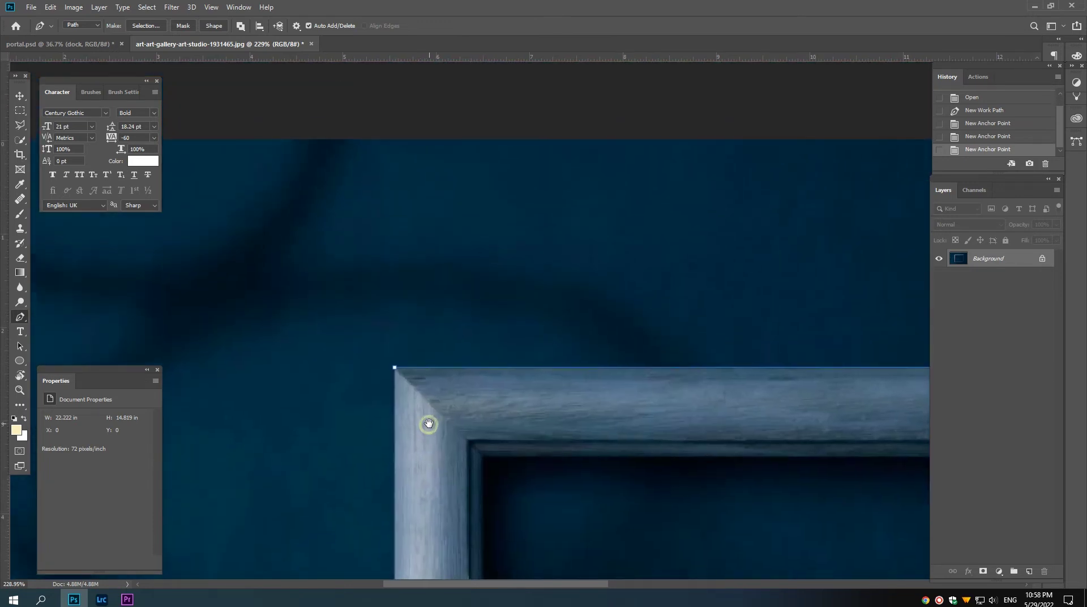
{"action": "left_click", "coordinate": [396, 369]}
Step: Trace and close the four inner corners, then load the frame path as a selection
{"action": "scroll", "coordinate": [483, 437], "scroll_direction": "down", "scroll_amount": 2}
{"action": "scroll", "coordinate": [461, 351], "scroll_direction": "up", "scroll_amount": 3}
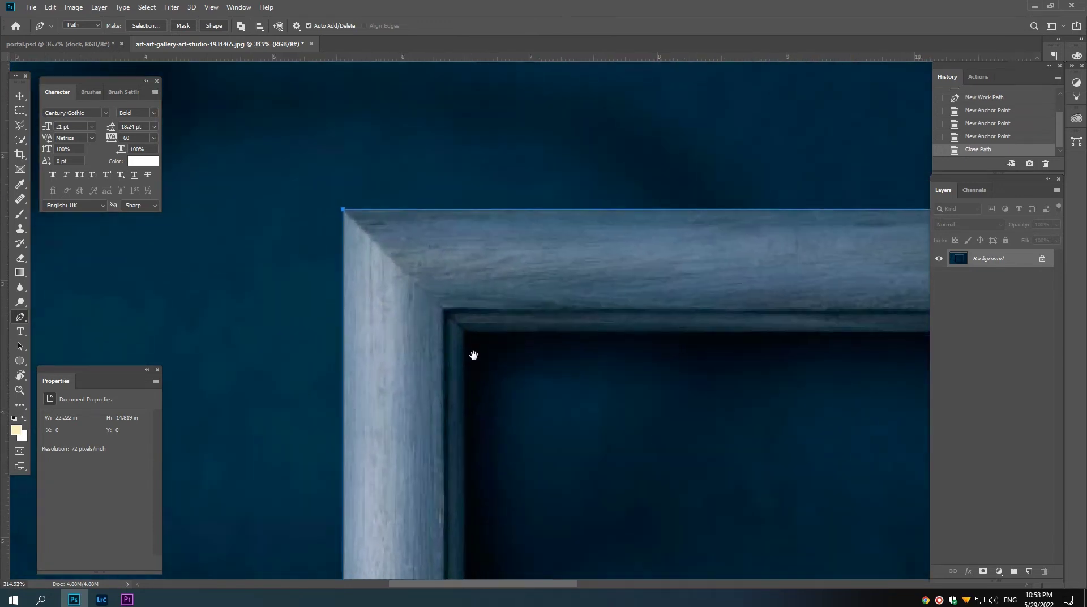
{"action": "left_click", "coordinate": [465, 331]}
{"action": "scroll", "coordinate": [484, 345], "scroll_direction": "right", "scroll_amount": 10}
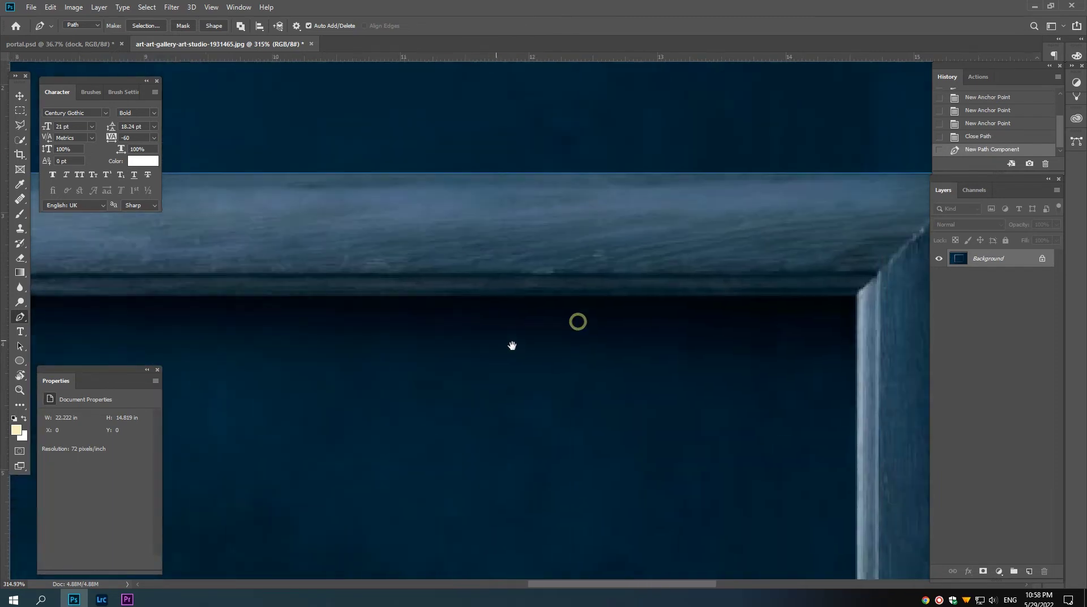
{"action": "scroll", "coordinate": [512, 345], "scroll_direction": "right", "scroll_amount": 5}
{"action": "left_click", "coordinate": [674, 334]}
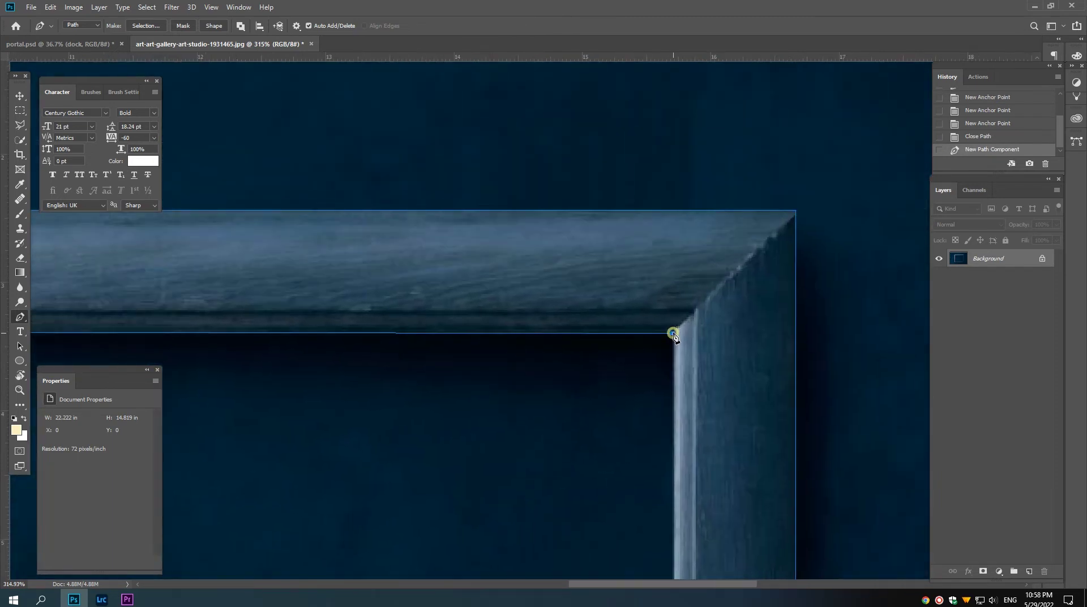
{"action": "scroll", "coordinate": [674, 437], "scroll_direction": "down", "scroll_amount": 5}
{"action": "scroll", "coordinate": [655, 335], "scroll_direction": "down", "scroll_amount": 5}
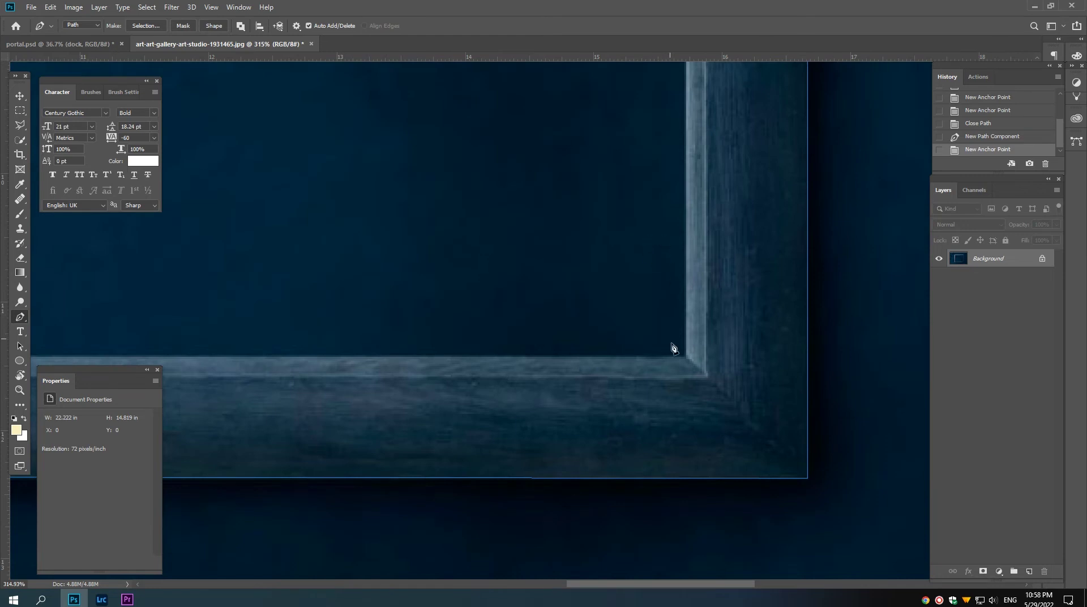
{"action": "left_click", "coordinate": [685, 361]}
{"action": "scroll", "coordinate": [533, 359], "scroll_direction": "left", "scroll_amount": 5}
{"action": "scroll", "coordinate": [533, 339], "scroll_direction": "left", "scroll_amount": 5}
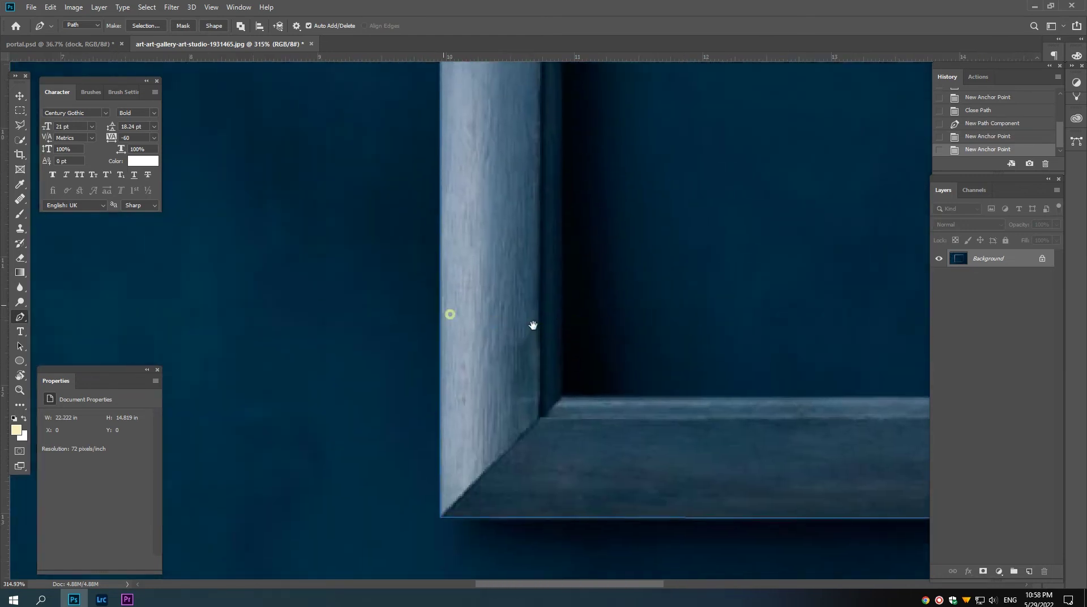
{"action": "scroll", "coordinate": [537, 324], "scroll_direction": "left", "scroll_amount": 2}
{"action": "left_click", "coordinate": [663, 417]}
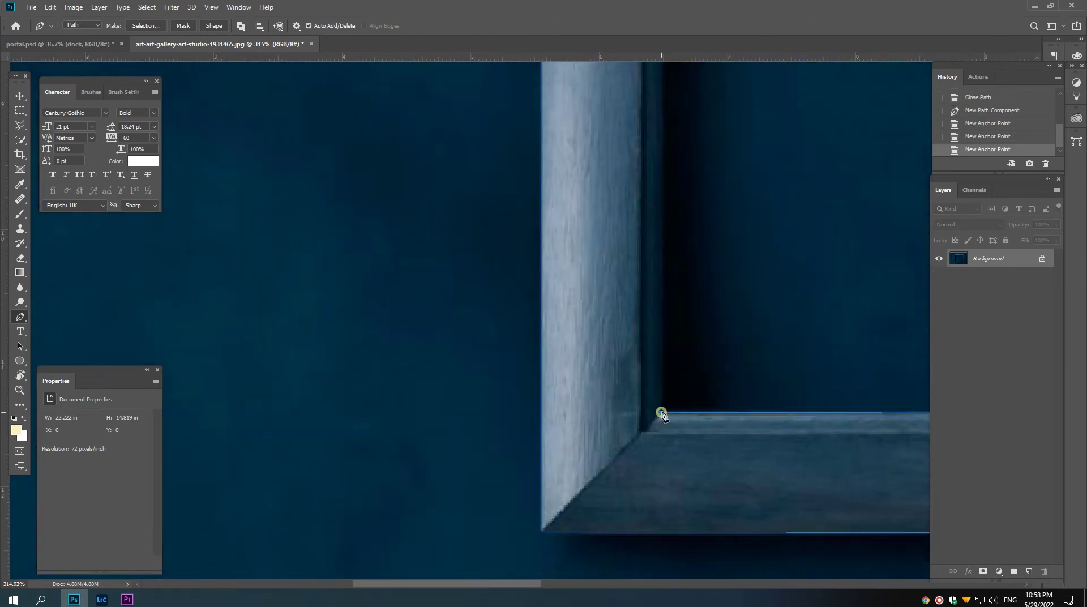
{"action": "scroll", "coordinate": [641, 320], "scroll_direction": "up", "scroll_amount": 10}
{"action": "scroll", "coordinate": [629, 241], "scroll_direction": "up", "scroll_amount": 5}
{"action": "scroll", "coordinate": [607, 320], "scroll_direction": "right", "scroll_amount": 2}
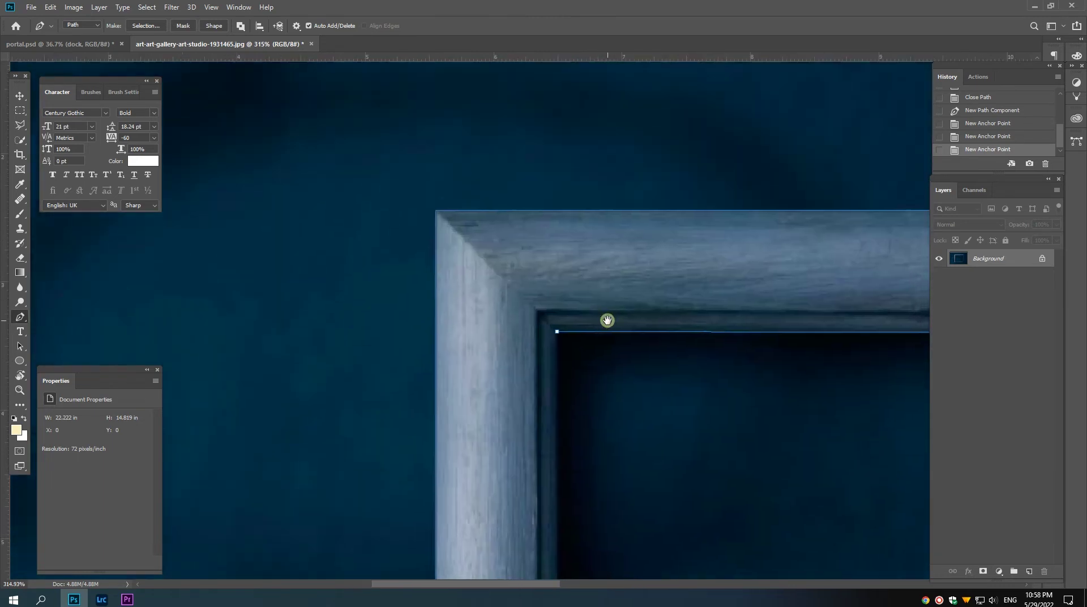
{"action": "left_click", "coordinate": [557, 333]}
{"action": "scroll", "coordinate": [606, 340], "scroll_direction": "down", "scroll_amount": 2}
{"action": "scroll", "coordinate": [570, 262], "scroll_direction": "down", "scroll_amount": 3}
{"action": "scroll", "coordinate": [527, 259], "scroll_direction": "down", "scroll_amount": 2}
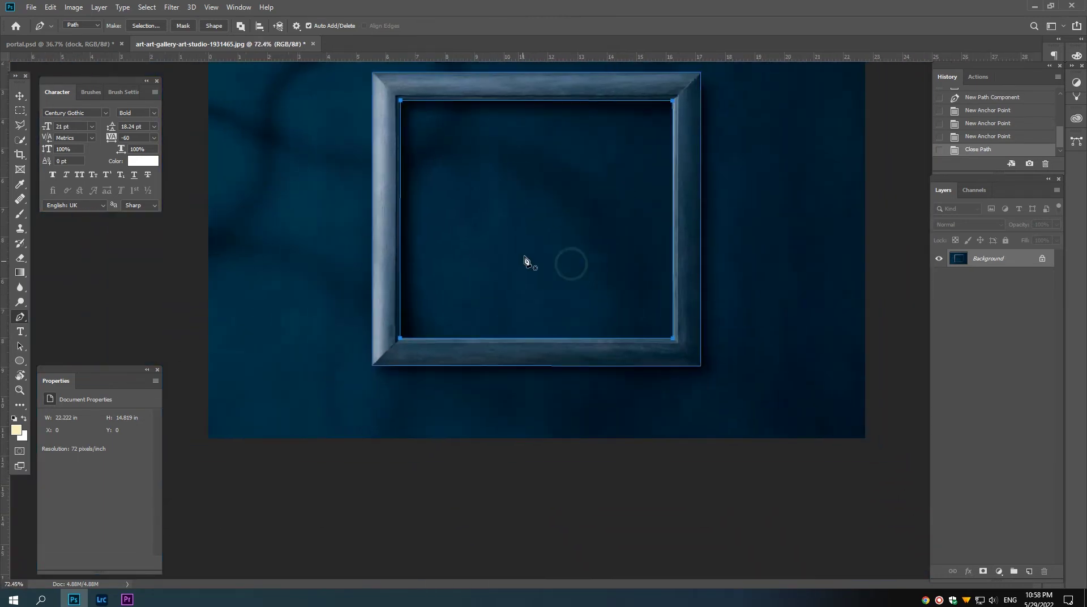
{"action": "key", "text": "ctrl+Return"}
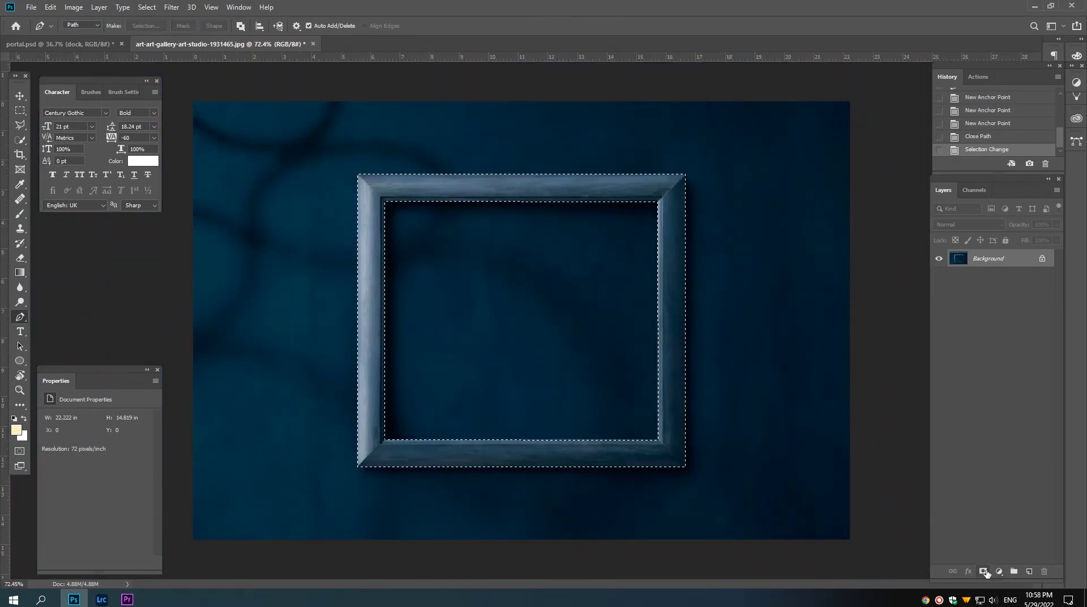
Step: Mask the frame layer, add an empty new layer, and reset colours to black and white
{"action": "left_click", "coordinate": [983, 571], "text": "alt"}
{"action": "scroll", "coordinate": [567, 301], "scroll_direction": "up", "scroll_amount": 1}
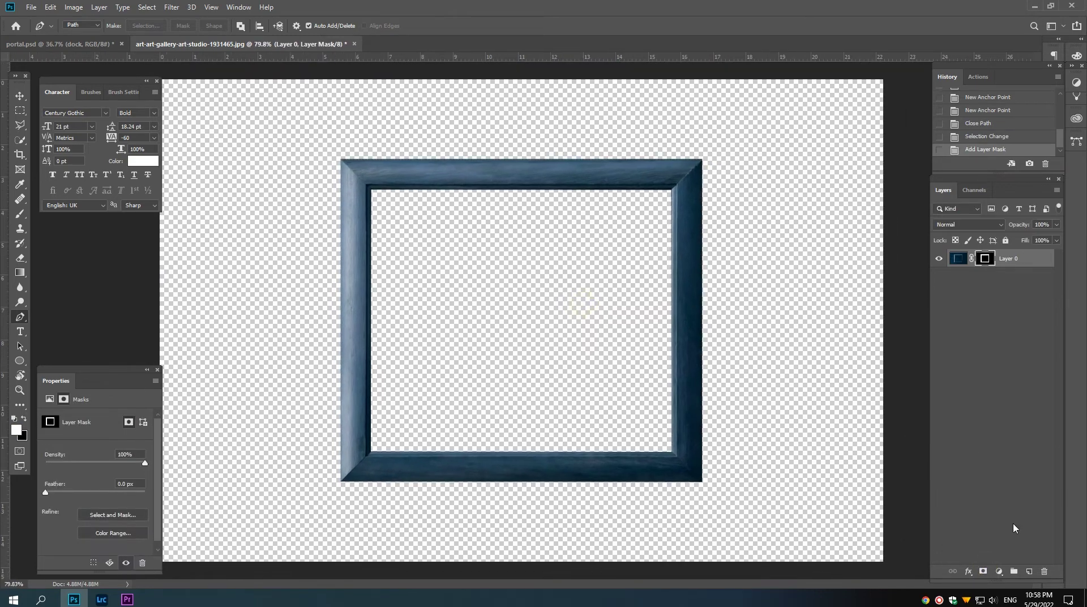
{"action": "left_click", "coordinate": [1029, 572]}
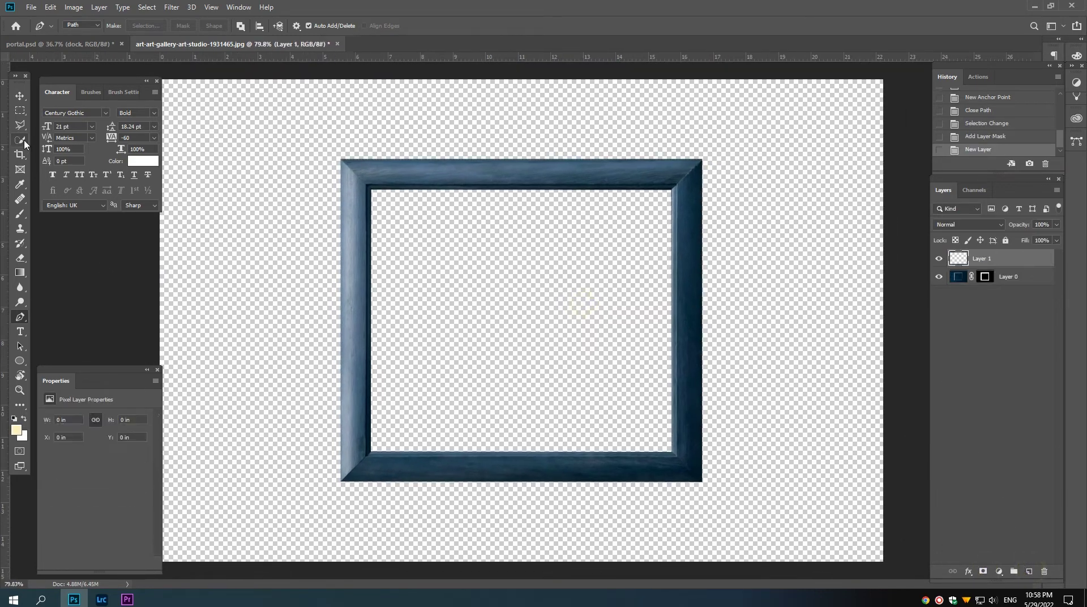
{"action": "key", "text": "m"}
{"action": "left_click", "coordinate": [12, 418]}
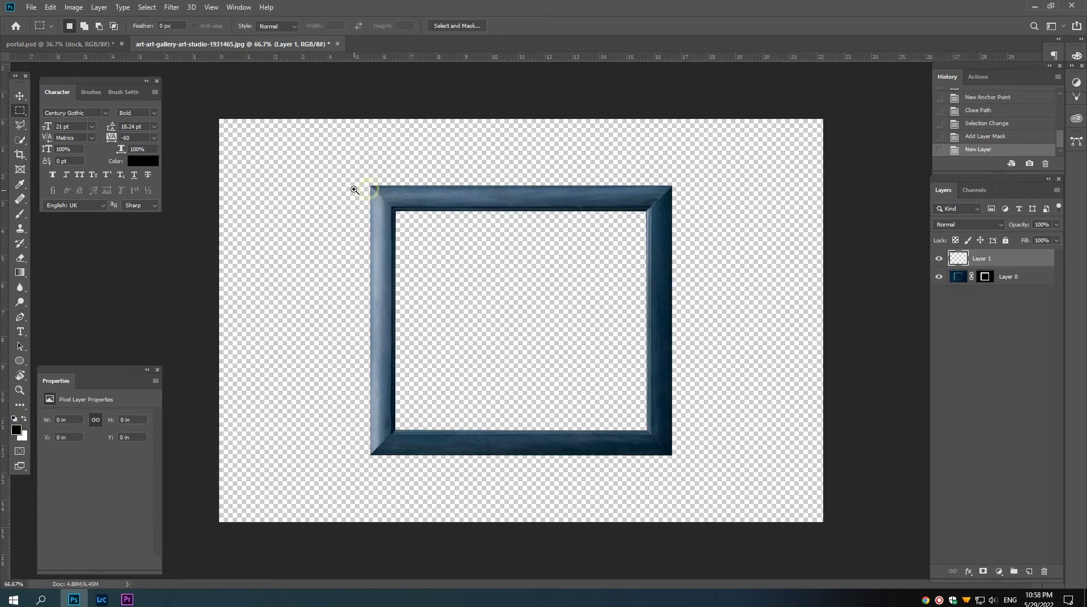
Step: Fill a rectangle from the frame's corner to below it with black
{"action": "key", "text": "ctrl+minus"}
{"action": "left_click_drag", "start_coordinate": [370, 186], "coordinate": [671, 517]}
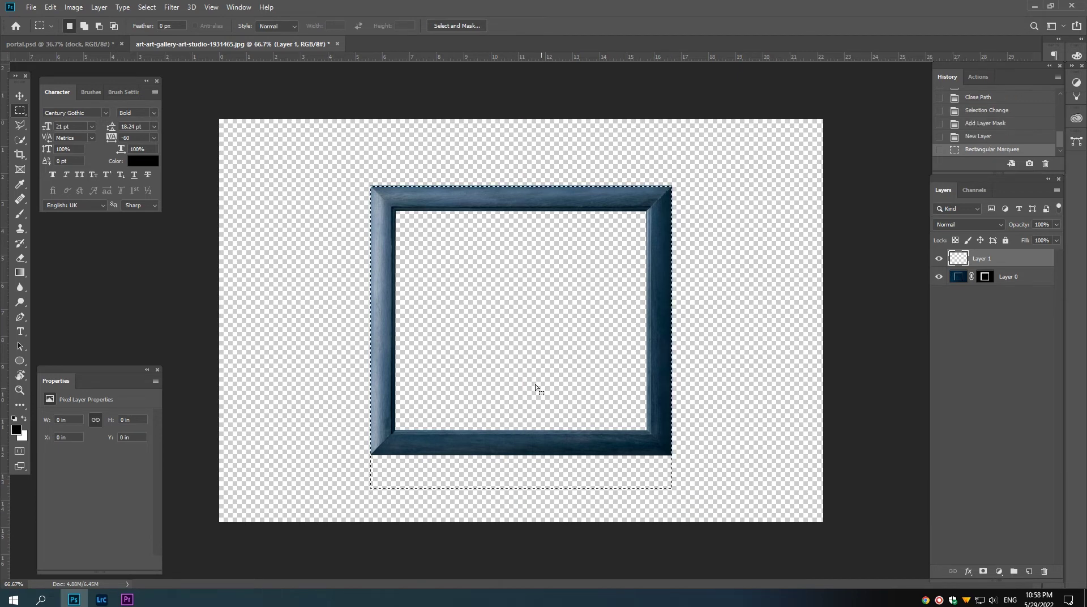
{"action": "left_click", "coordinate": [19, 272]}
{"action": "left_click", "coordinate": [59, 286]}
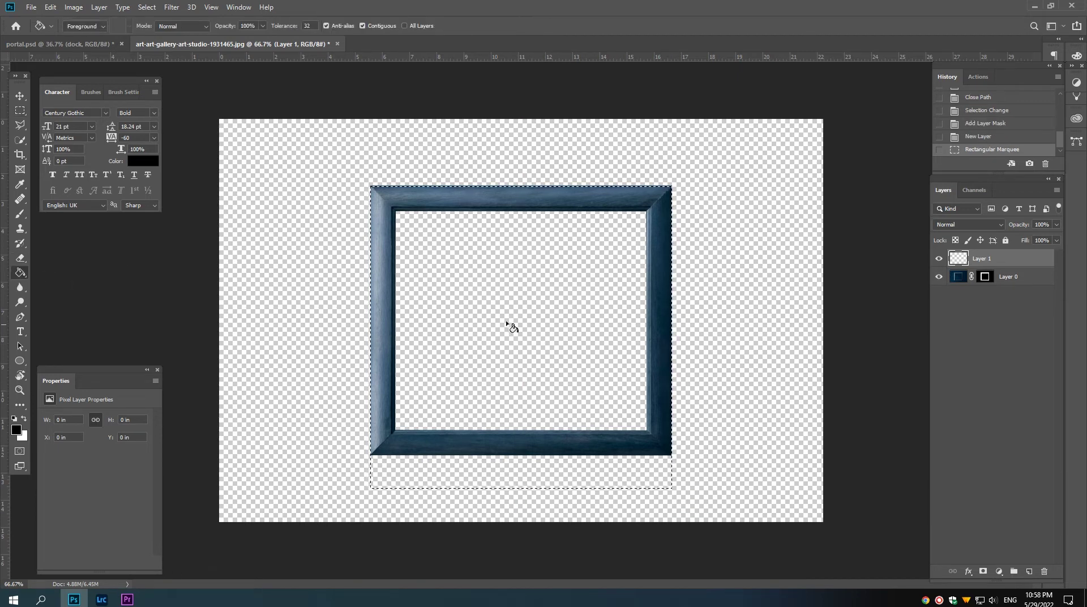
{"action": "left_click", "coordinate": [487, 323]}
{"action": "key", "text": "ctrl+d"}
Step: Move the black rectangle layer below the frame layer and select the frame
{"action": "key", "text": "v"}
{"action": "scroll", "coordinate": [484, 330], "scroll_direction": "up", "scroll_amount": 1}
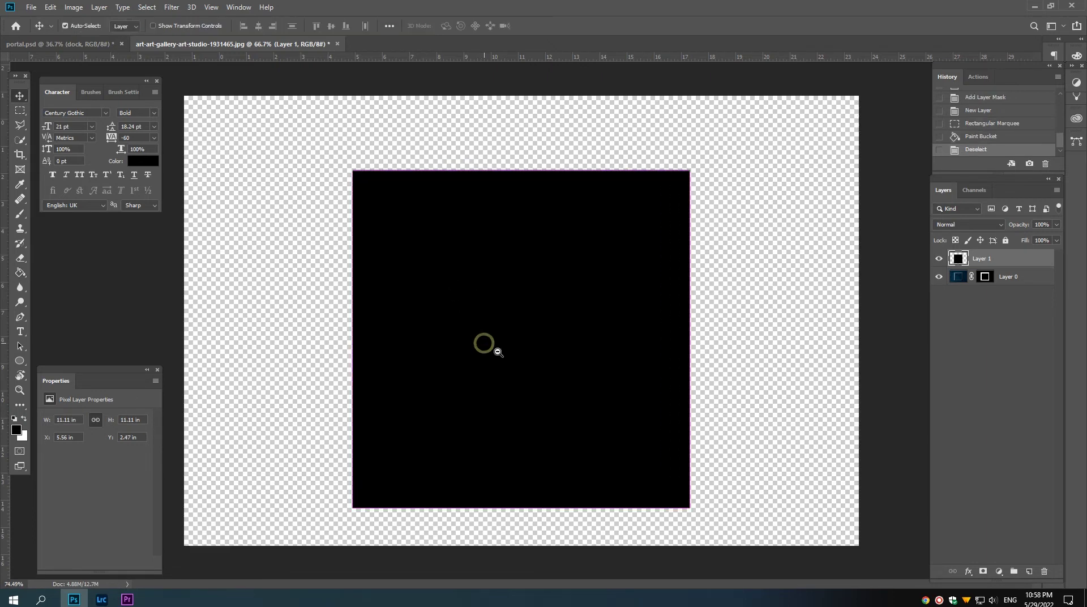
{"action": "left_click_drag", "start_coordinate": [988, 260], "coordinate": [988, 286]}
{"action": "left_click", "coordinate": [1001, 259]}
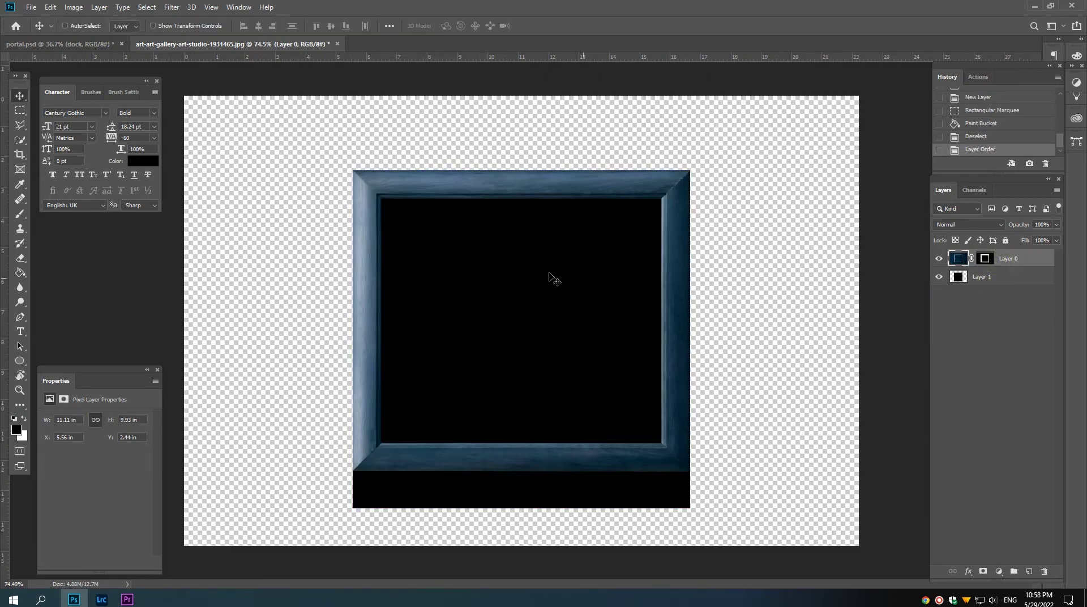
{"action": "left_click_drag", "start_coordinate": [553, 279], "coordinate": [528, 272]}
Step: Apply the frame layer's mask permanently
{"action": "key", "text": "ctrl+t"}
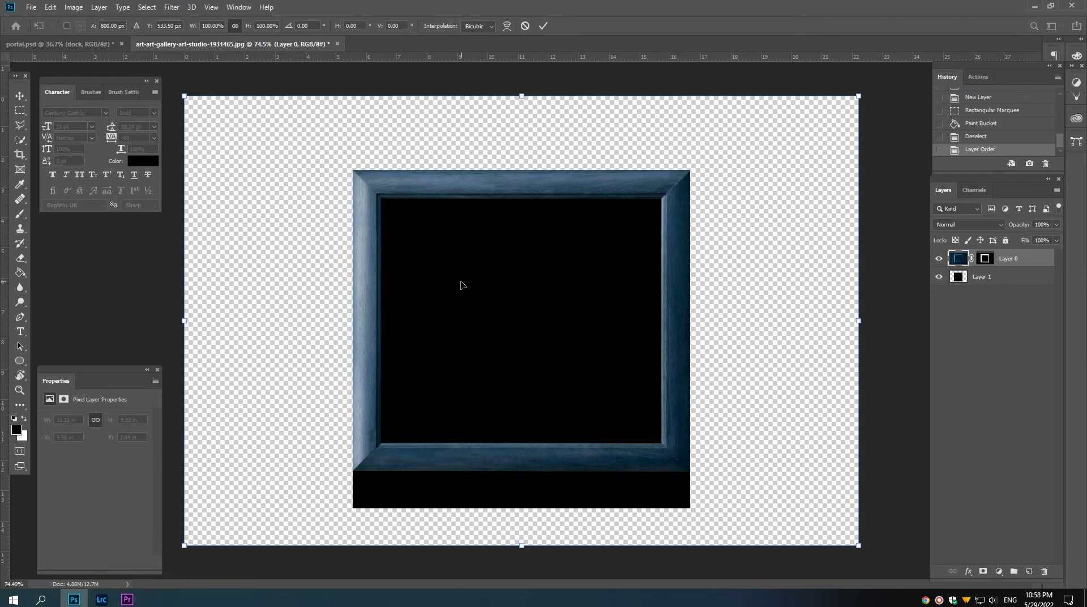
{"action": "key", "text": "Escape"}
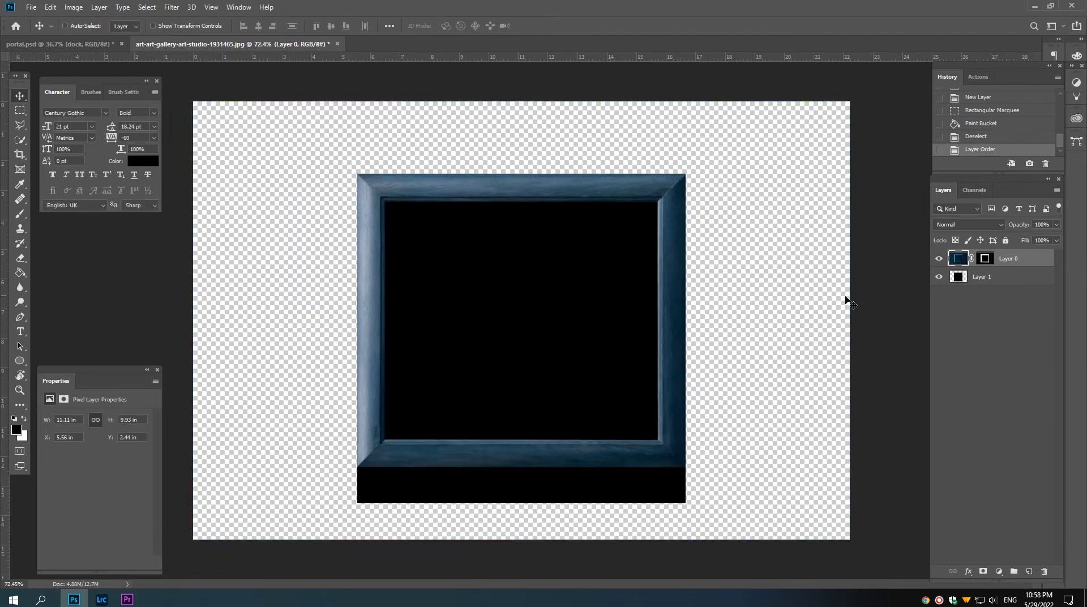
{"action": "right_click", "coordinate": [985, 261]}
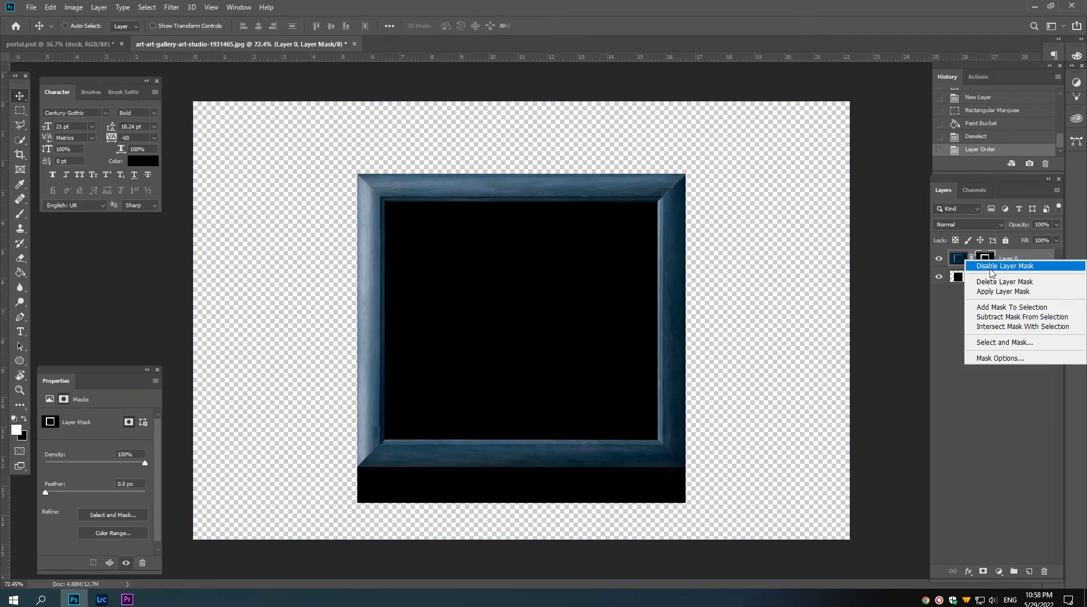
{"action": "left_click", "coordinate": [1005, 292]}
Step: Stretch the frame taller over the black base and commit the transform
{"action": "key", "text": "ctrl+t"}
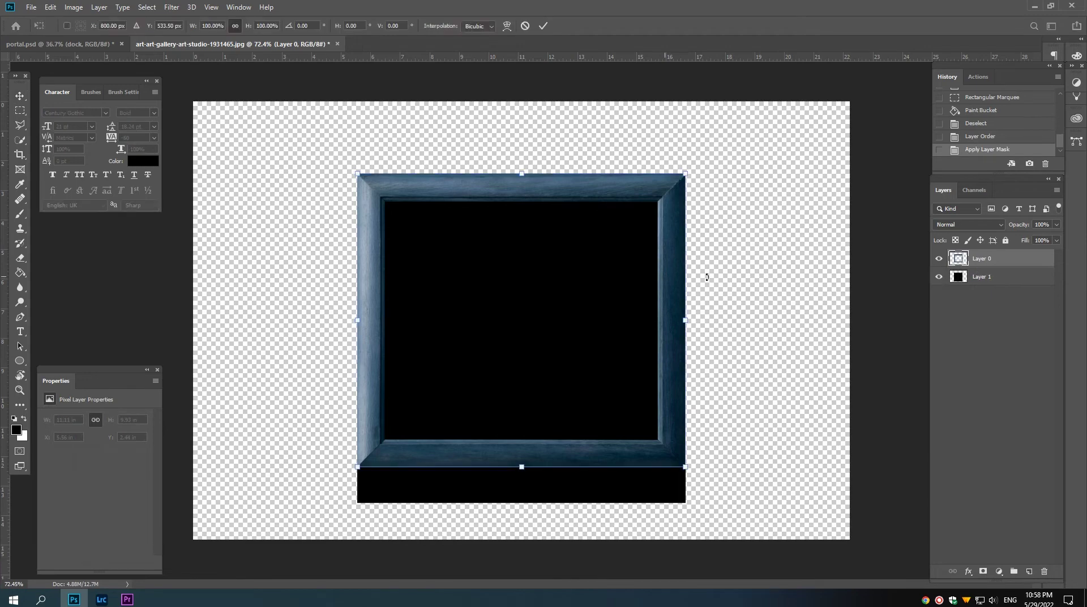
{"action": "left_click", "coordinate": [405, 200], "text": "ctrl"}
{"action": "left_click_drag", "start_coordinate": [409, 182], "coordinate": [409, 186]}
{"action": "left_click_drag", "start_coordinate": [703, 230], "coordinate": [605, 275]}
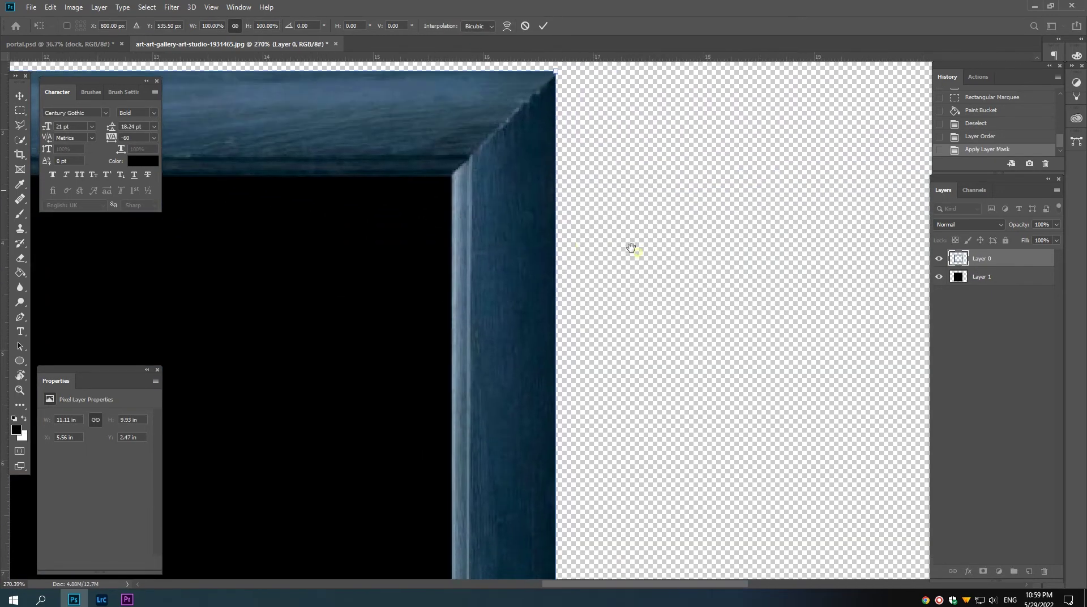
{"action": "scroll", "coordinate": [605, 275], "scroll_direction": "down", "scroll_amount": 2}
{"action": "scroll", "coordinate": [605, 275], "scroll_direction": "down", "scroll_amount": 2}
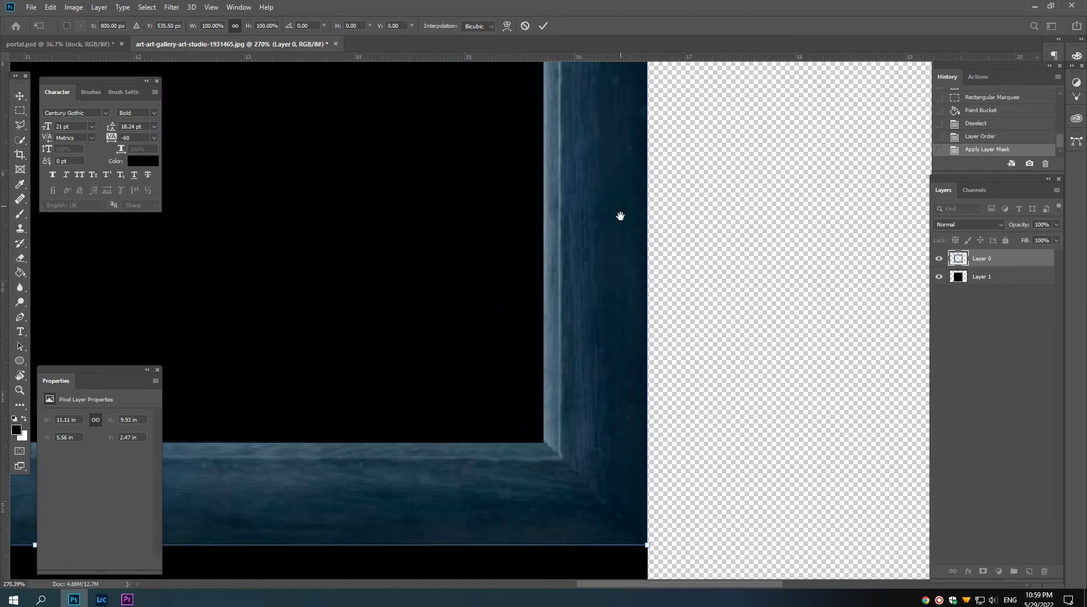
{"action": "scroll", "coordinate": [568, 326], "scroll_direction": "down", "scroll_amount": 2}
{"action": "left_click_drag", "start_coordinate": [498, 287], "coordinate": [500, 345]}
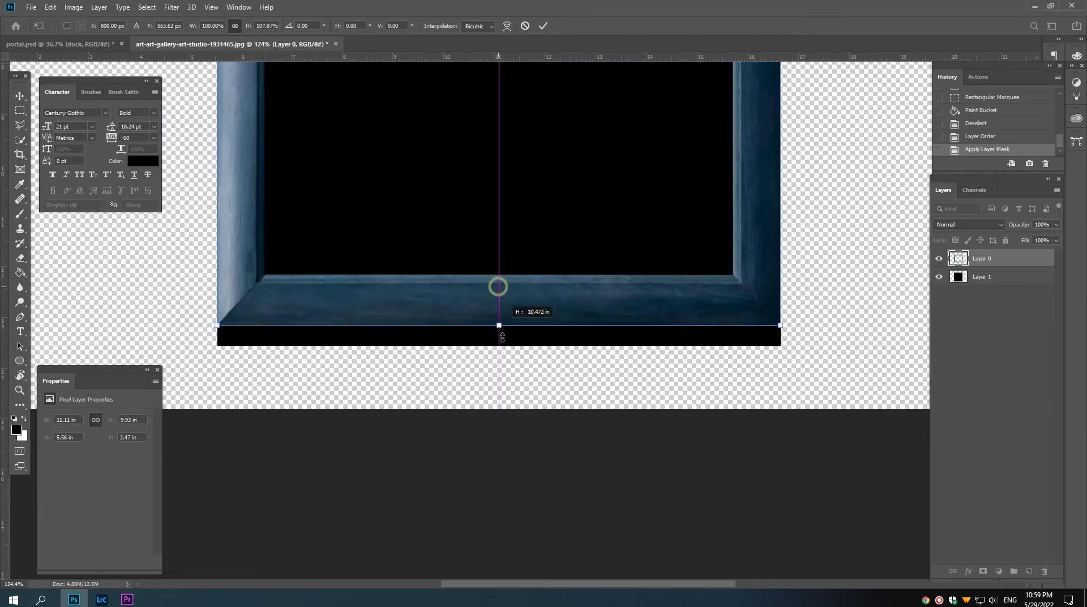
{"action": "scroll", "coordinate": [589, 310], "scroll_direction": "down", "scroll_amount": 3}
{"action": "double_click", "coordinate": [538, 260]}
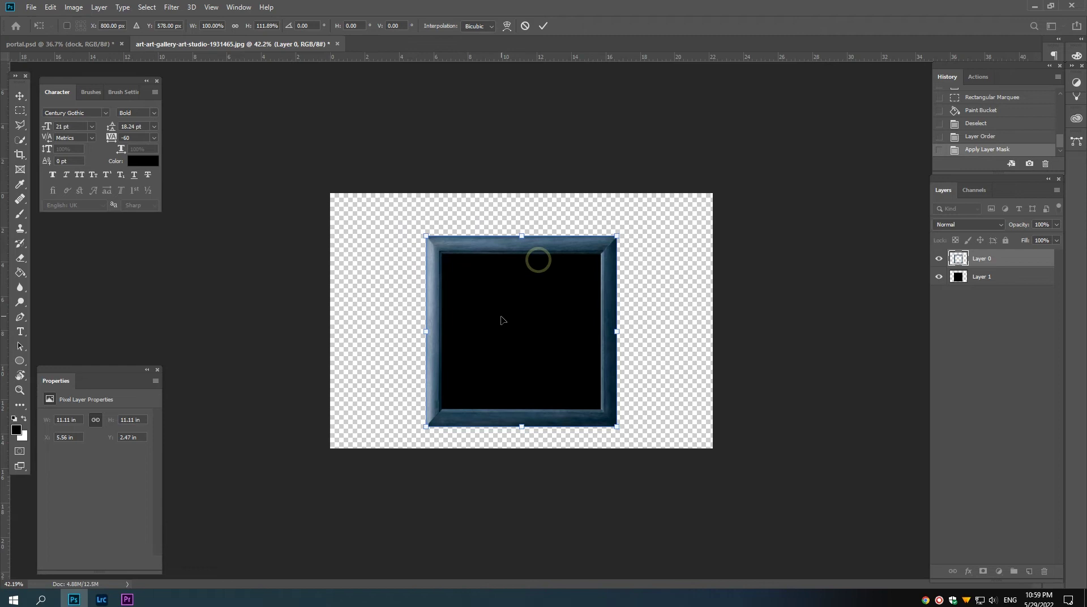
{"action": "left_click", "coordinate": [994, 277]}
Step: Delete the black rectangle layer and convert the frame layer to a smart object named 'frame'
{"action": "key", "text": "Delete"}
{"action": "right_click", "coordinate": [984, 262]}
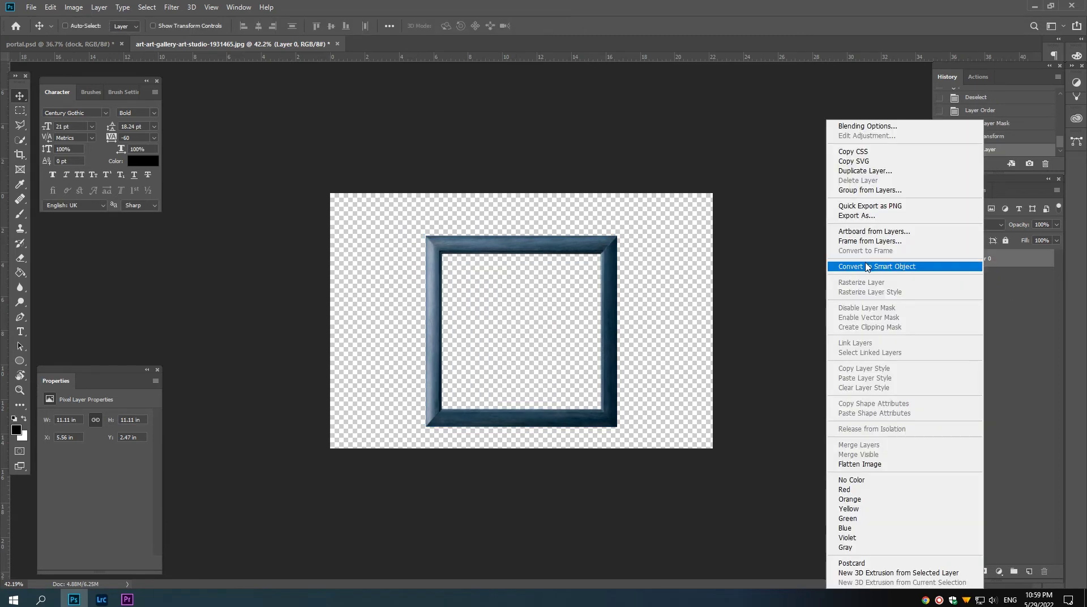
{"action": "left_click", "coordinate": [976, 265]}
{"action": "double_click", "coordinate": [982, 259]}
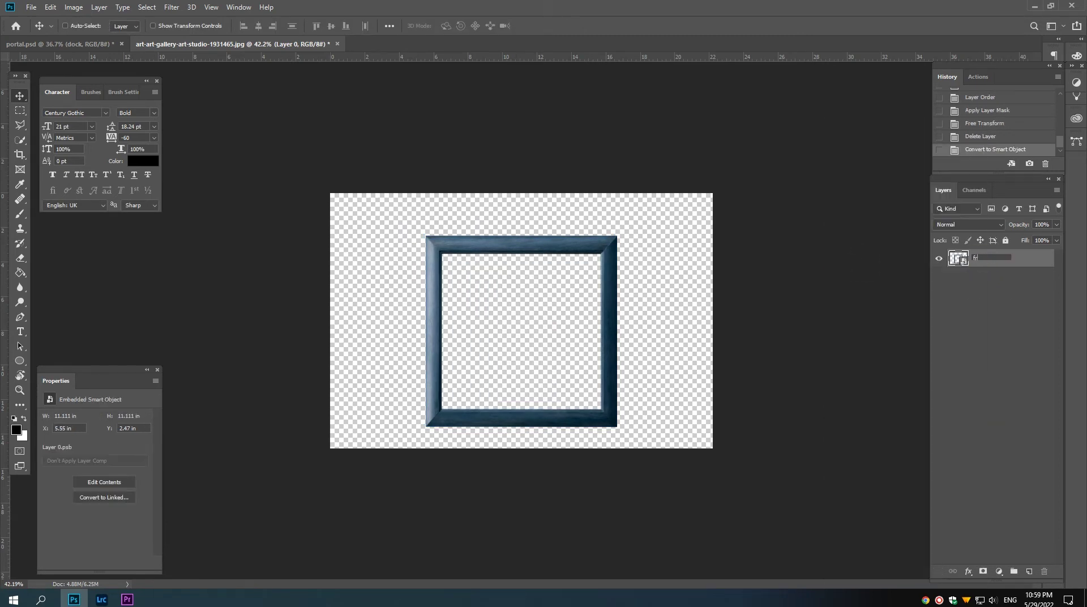
{"action": "type", "text": "ame"}
{"action": "key", "text": "Return"}
Step: Copy the frame layer into portal.psd and close the art-gallery image without saving
{"action": "mouse_move", "coordinate": [982, 258]}
{"action": "left_mouse_down"}
{"action": "mouse_move", "coordinate": [109, 54]}
{"action": "mouse_move", "coordinate": [486, 319]}
{"action": "left_mouse_up"}
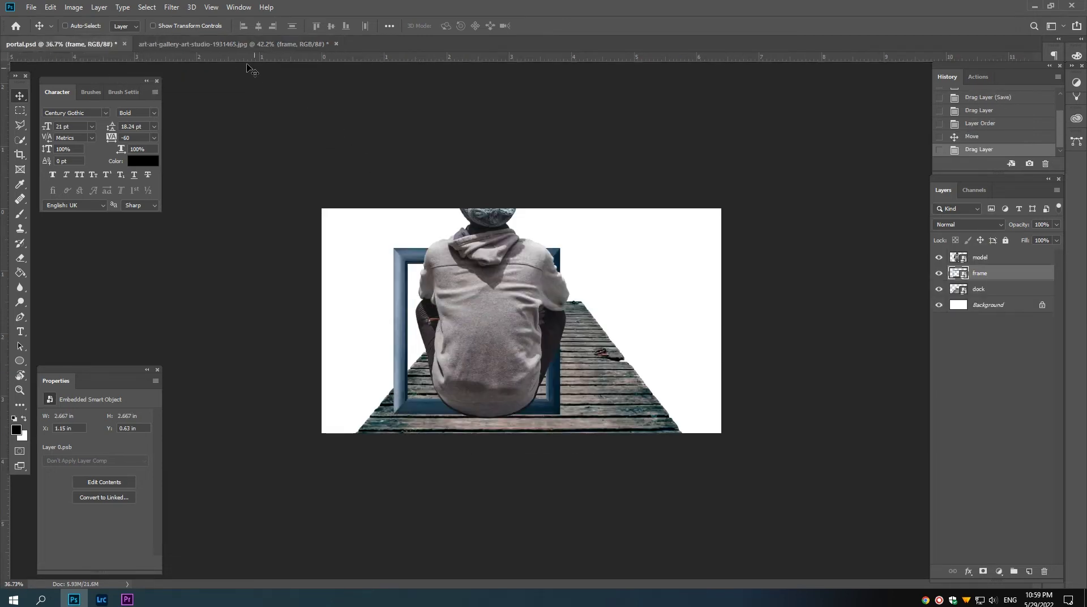
{"action": "left_click", "coordinate": [218, 44]}
{"action": "key", "text": "ctrl+w"}
{"action": "left_click", "coordinate": [542, 222]}
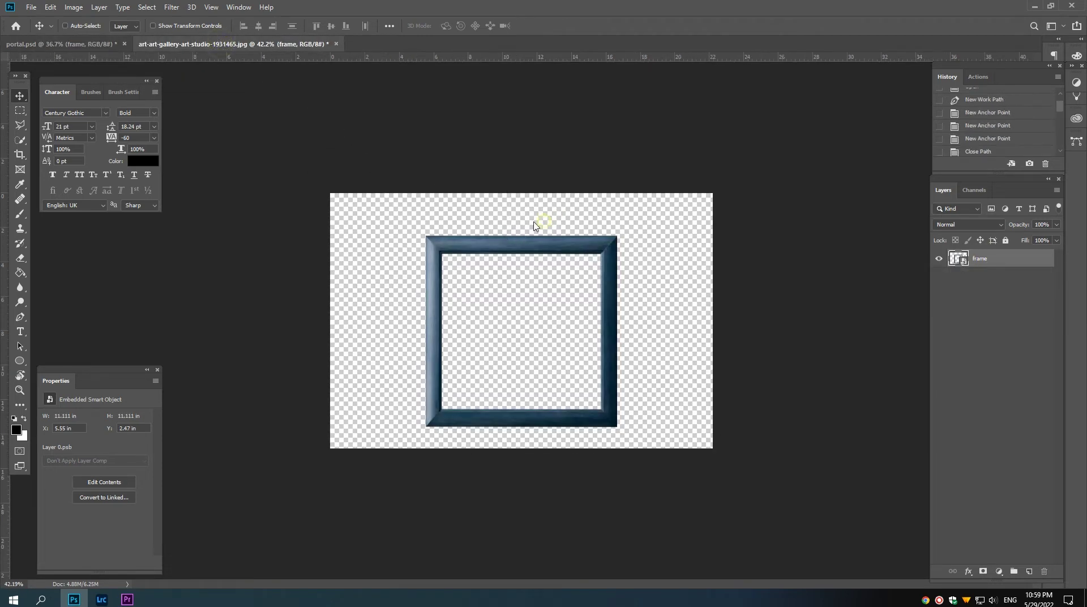
Step: Move the frame below the dock, delete the white Background layer, and save portal.psd
{"action": "key", "text": "ctrl+minus"}
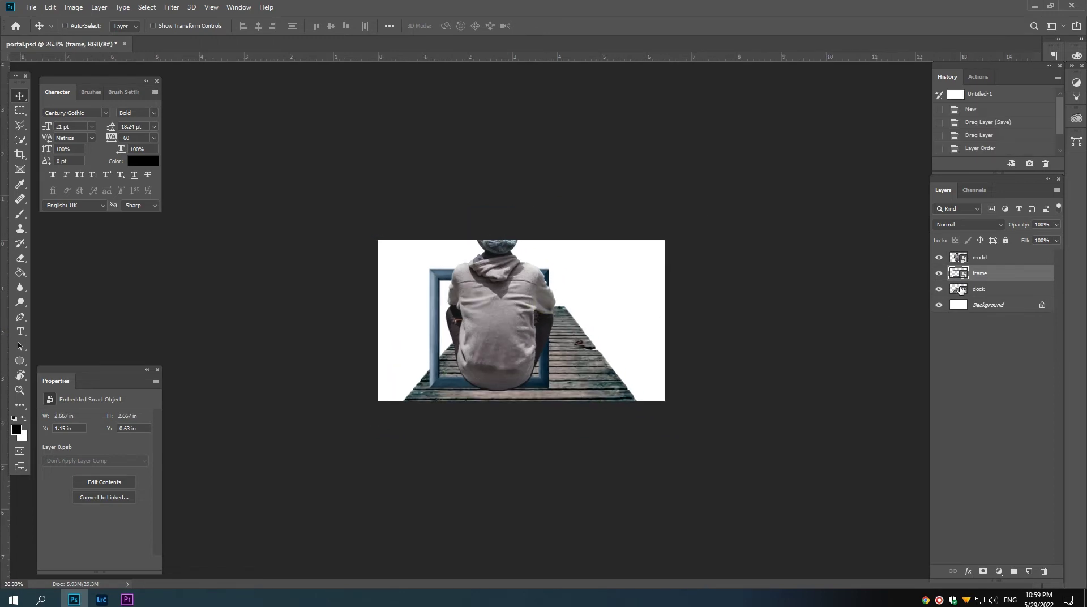
{"action": "left_click_drag", "start_coordinate": [980, 275], "coordinate": [982, 297]}
{"action": "left_click", "coordinate": [982, 305]}
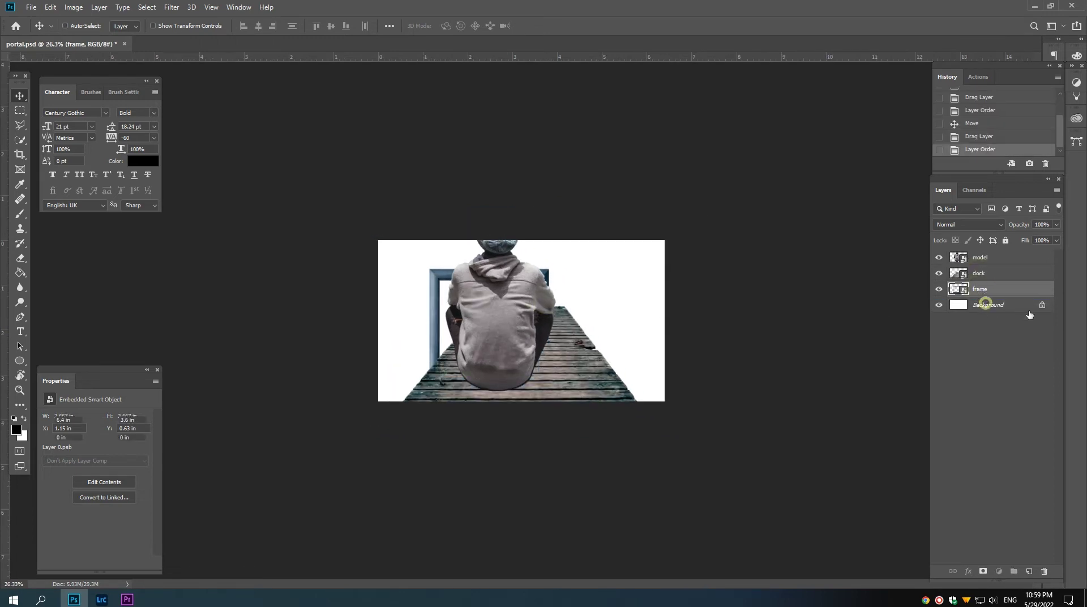
{"action": "left_click", "coordinate": [1042, 305]}
{"action": "key", "text": "Delete"}
{"action": "key", "text": "ctrl+s"}
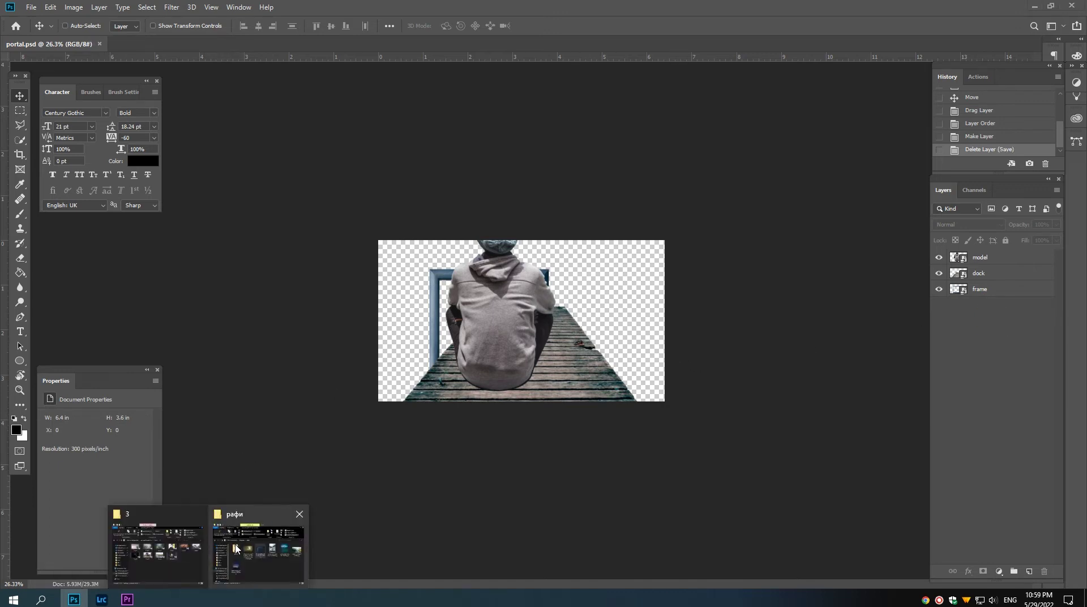
Step: Open pexels-tomas-anunziata-412026.jpg from the рафи folder in the photo viewer
{"action": "left_click", "coordinate": [240, 551]}
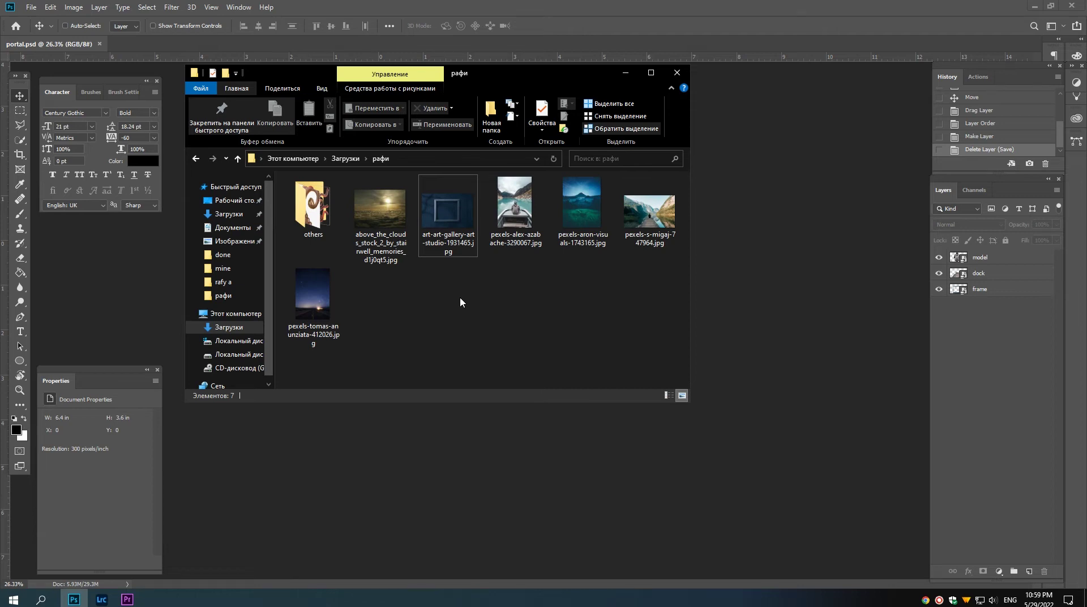
{"action": "double_click", "coordinate": [312, 293]}
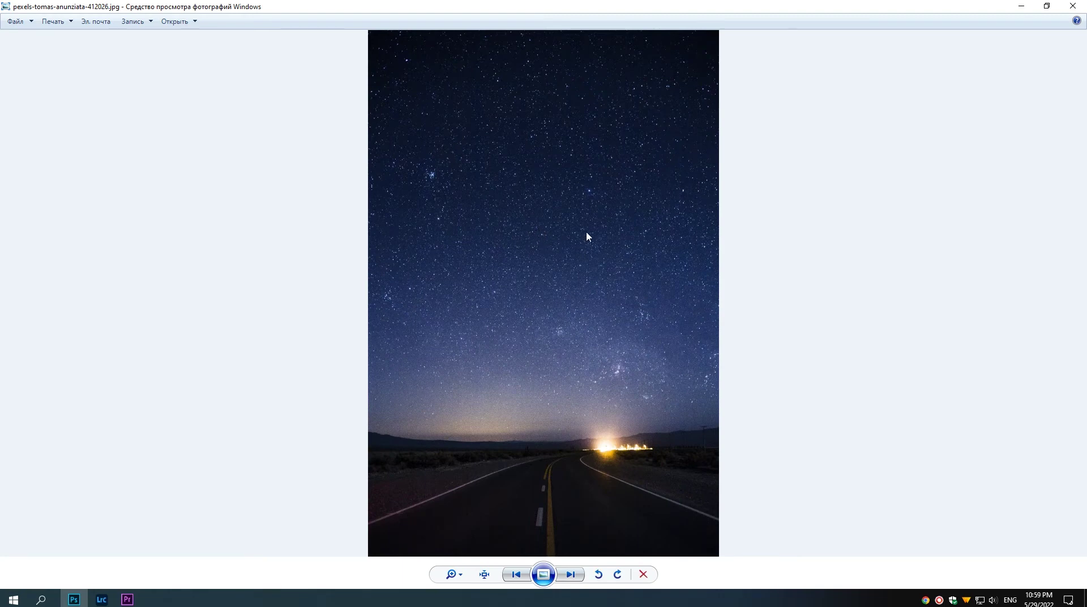
Step: Close the road photo and open pexels-aron-visuals-1743165.jpg from the рафи folder instead
{"action": "left_click", "coordinate": [1073, 6]}
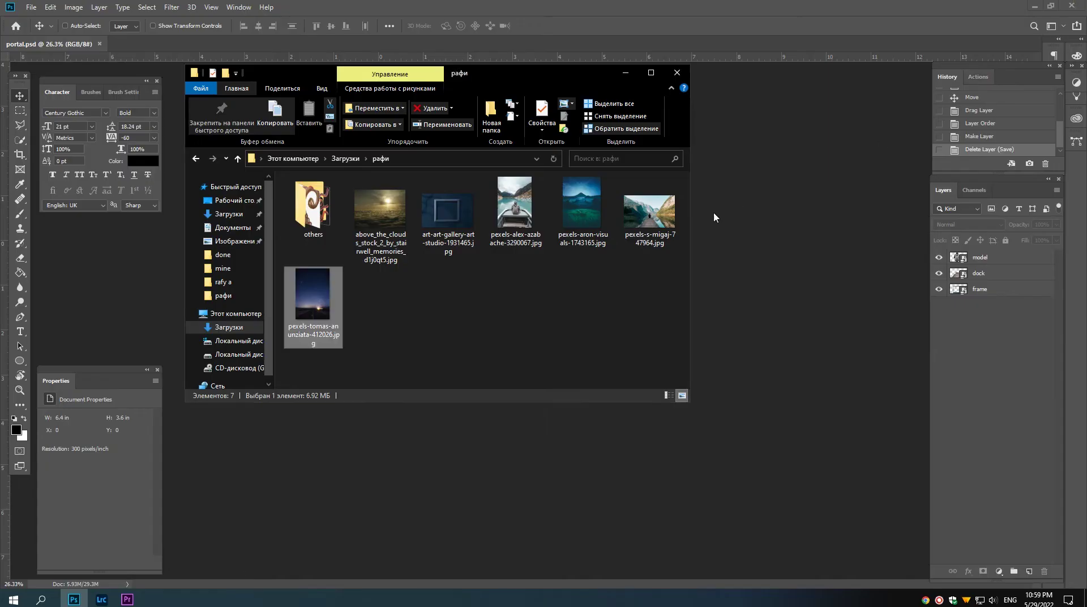
{"action": "double_click", "coordinate": [581, 228]}
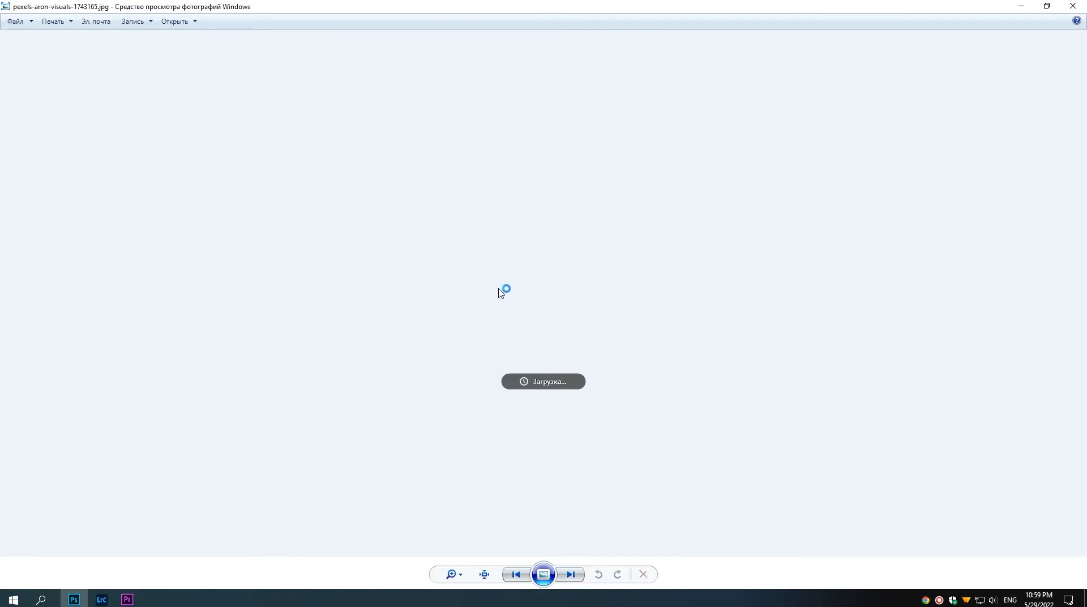
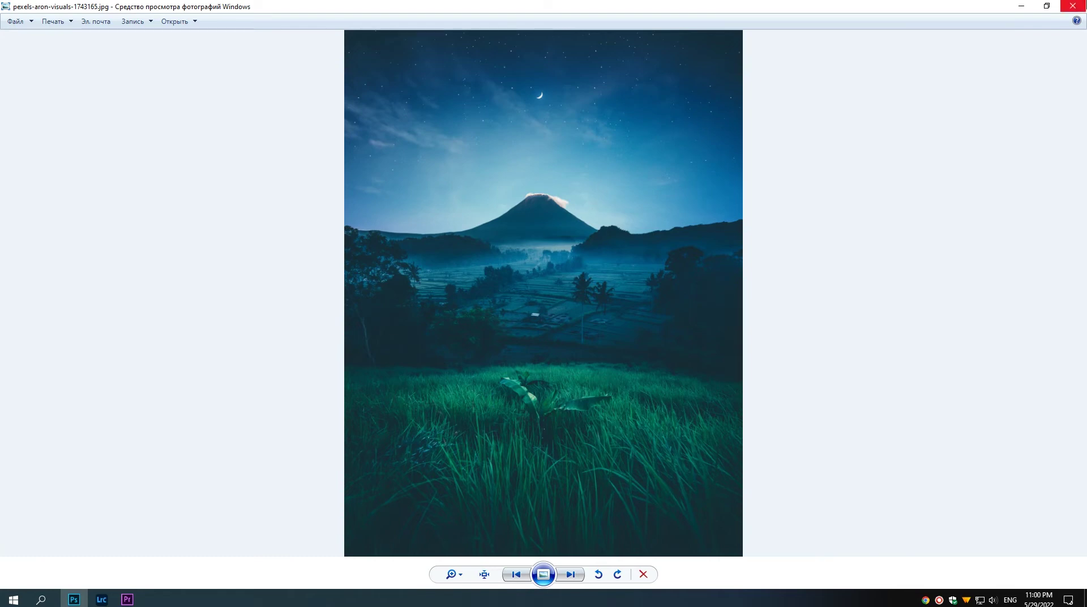
Step: Close the photo preview and drag pexels-aron-visuals-1743165.jpg from Explorer into Photoshop
{"action": "left_click", "coordinate": [1072, 7]}
{"action": "left_click_drag", "start_coordinate": [554, 87], "coordinate": [548, 136]}
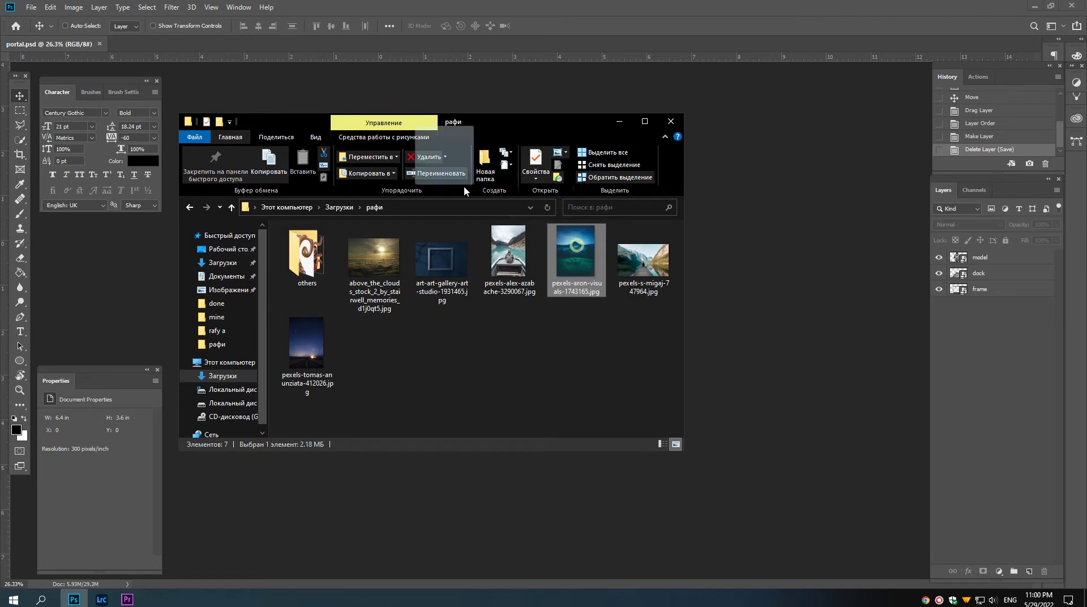
{"action": "left_click_drag", "start_coordinate": [569, 250], "coordinate": [246, 42]}
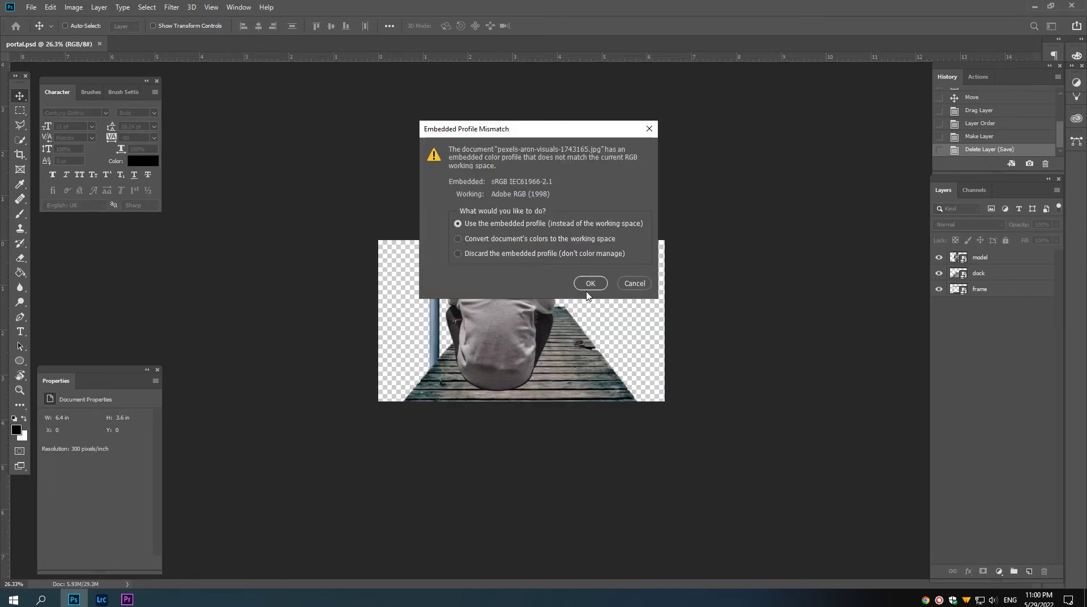
Step: Keep the embedded profile and copy the photo's upper-right landscape onto a new layer
{"action": "left_click", "coordinate": [588, 284]}
{"action": "key", "text": "ctrl+0"}
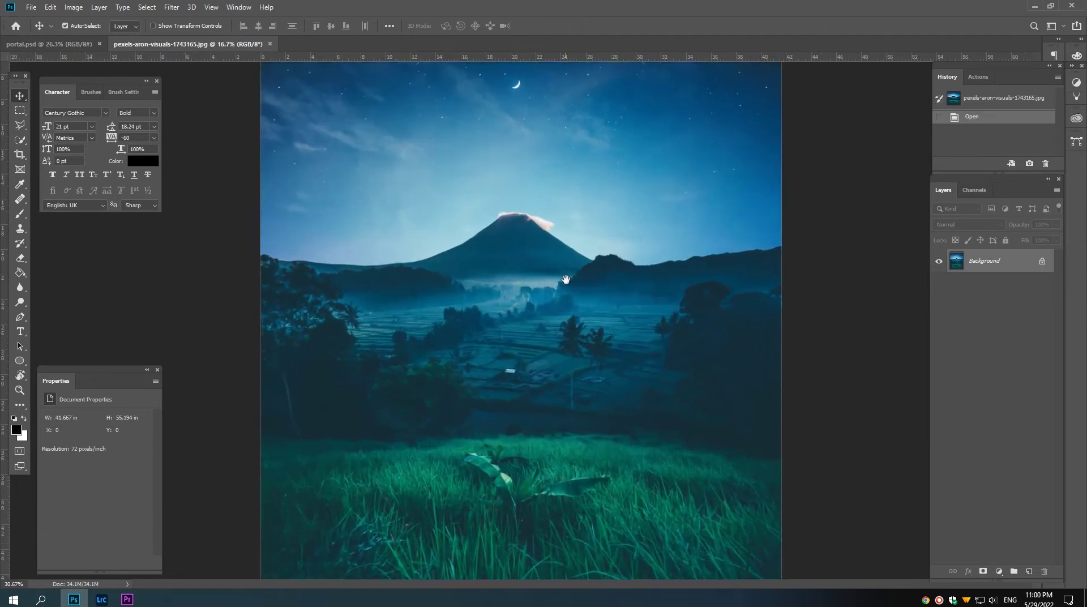
{"action": "scroll", "coordinate": [617, 287], "scroll_direction": "down", "scroll_amount": 3}
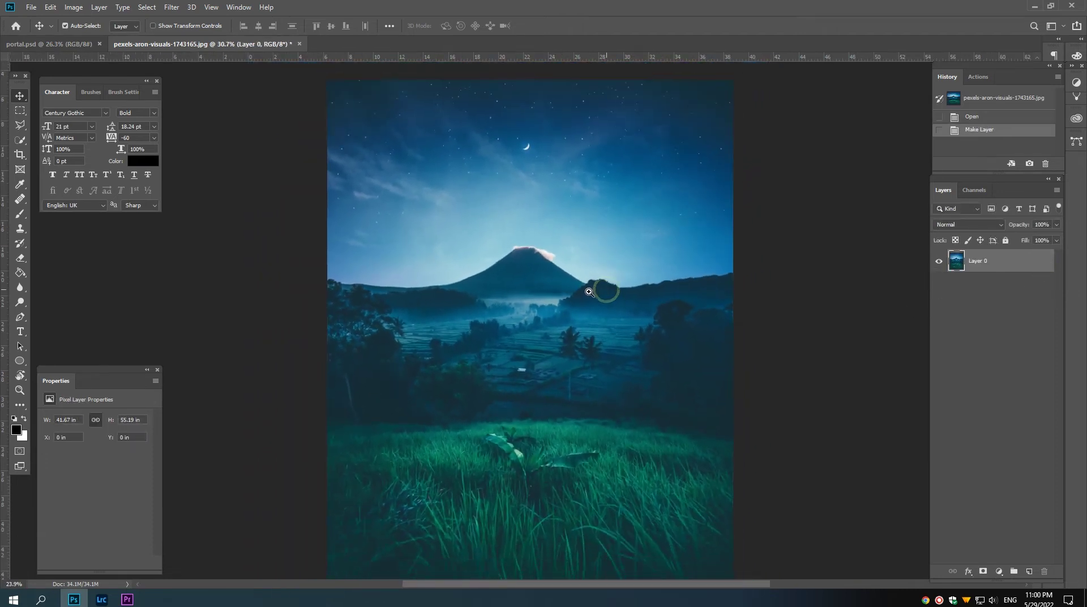
{"action": "left_click", "coordinate": [20, 111]}
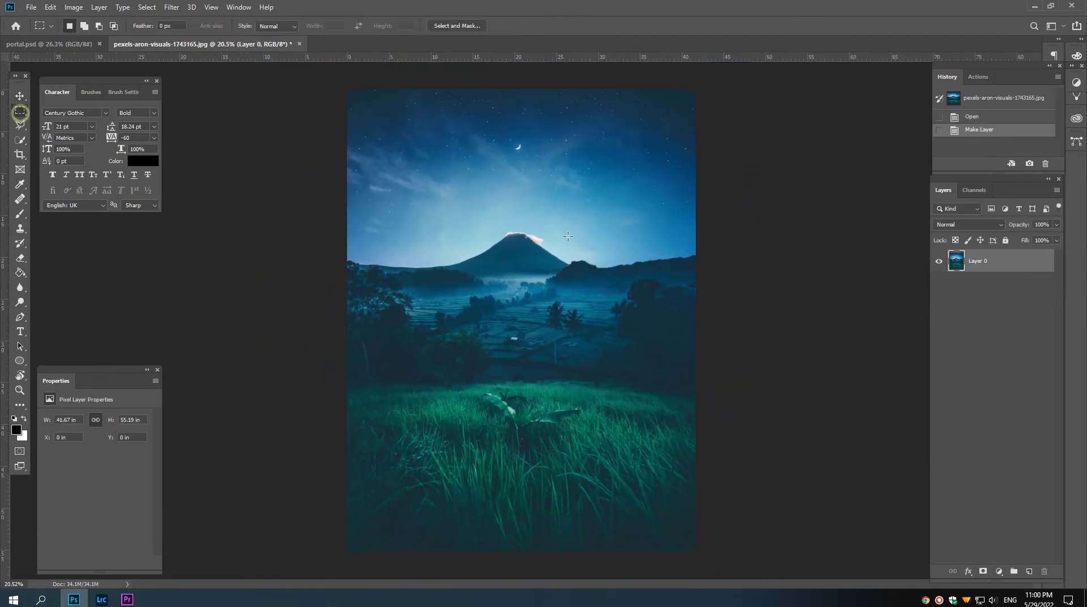
{"action": "left_click_drag", "start_coordinate": [525, 90], "coordinate": [714, 384]}
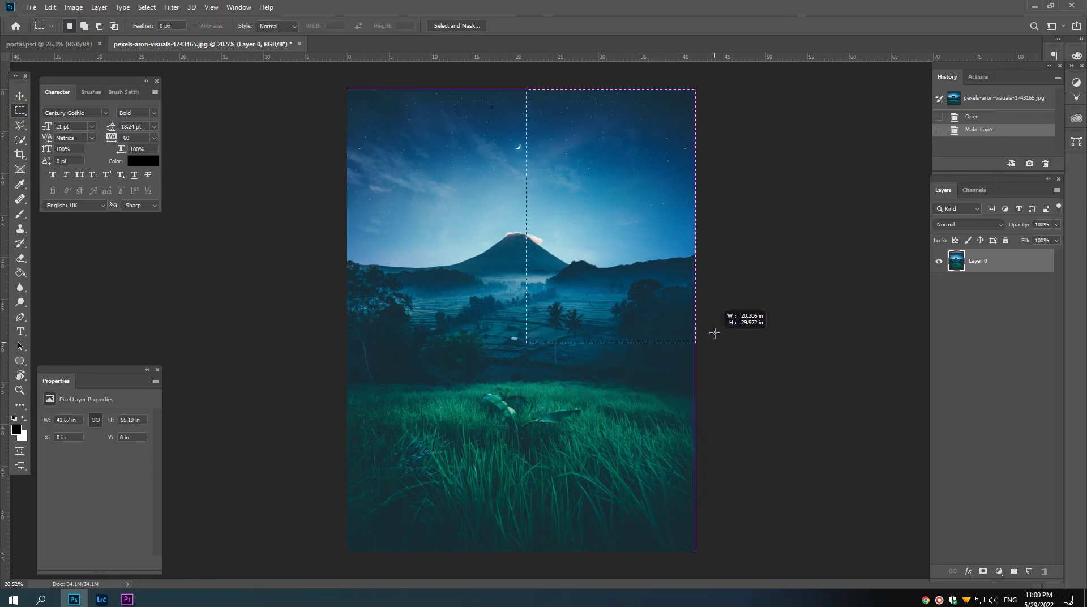
{"action": "left_click_drag", "start_coordinate": [714, 383], "coordinate": [716, 307]}
{"action": "right_click", "coordinate": [656, 270]}
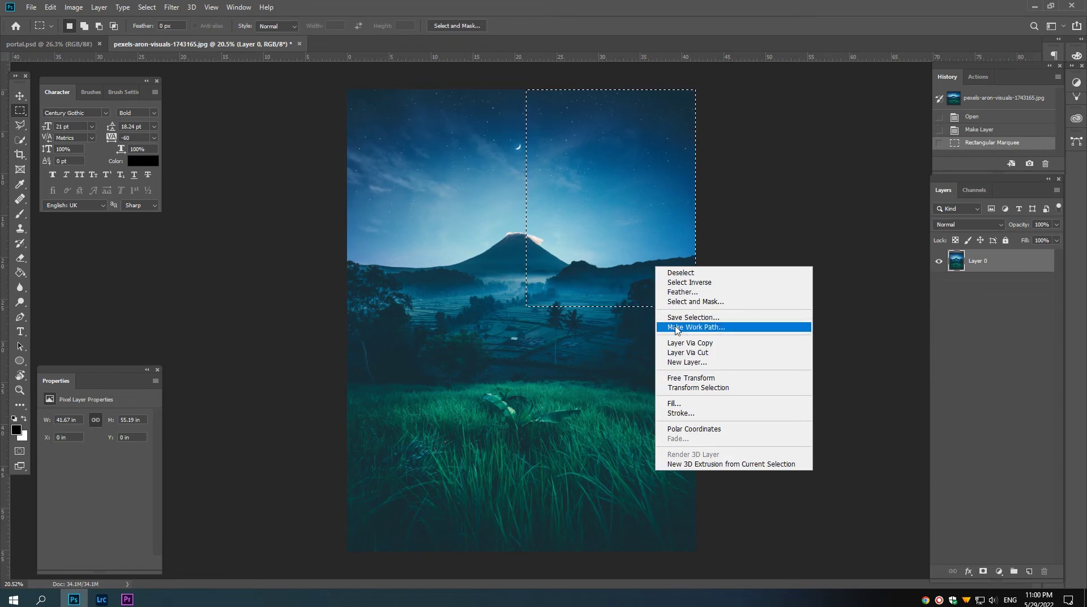
{"action": "left_click", "coordinate": [690, 342]}
Step: Flip the copied layer horizontally and move it onto the image's left half
{"action": "key", "text": "v"}
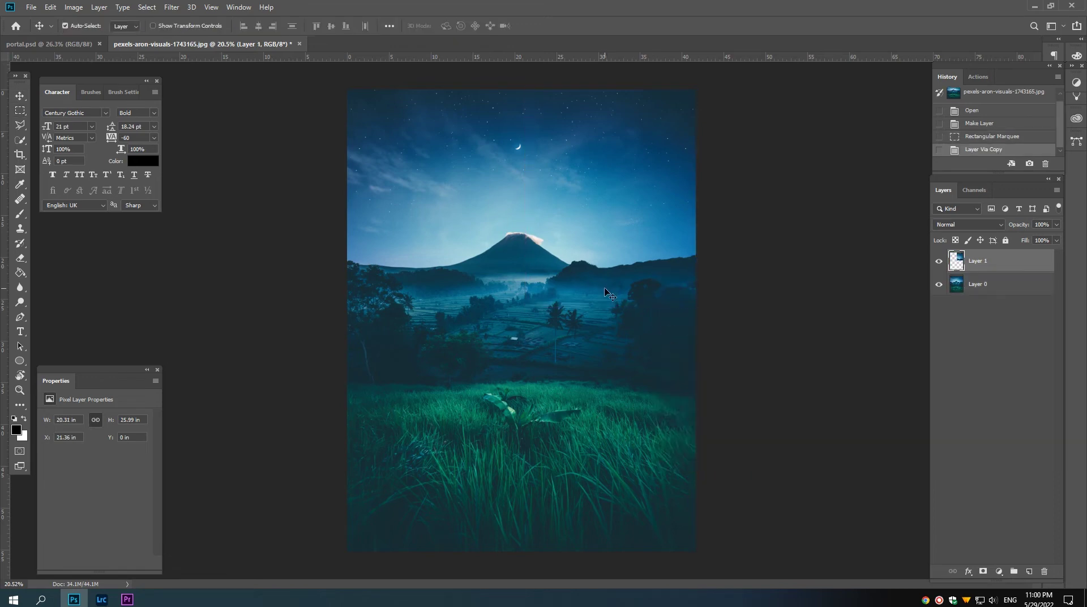
{"action": "key", "text": "ctrl+t"}
{"action": "right_click", "coordinate": [606, 279]}
{"action": "left_click", "coordinate": [660, 420]}
{"action": "left_click_drag", "start_coordinate": [587, 305], "coordinate": [442, 250]}
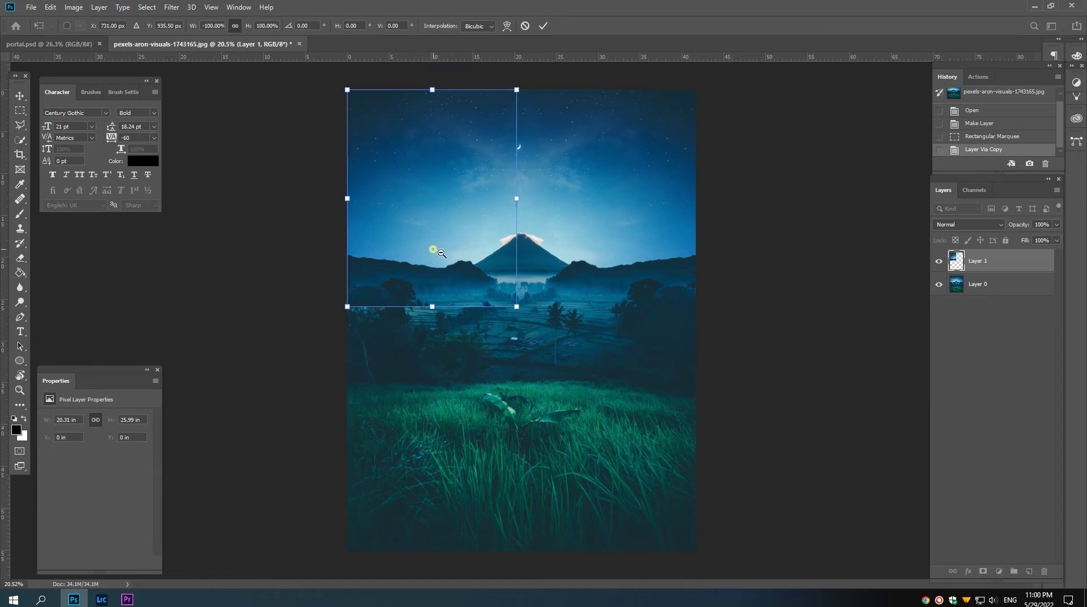
{"action": "key", "text": "Return"}
Step: Add a layer mask to the mirrored copy and blend it in with a black gradient
{"action": "scroll", "coordinate": [479, 306], "scroll_direction": "up", "scroll_amount": 3}
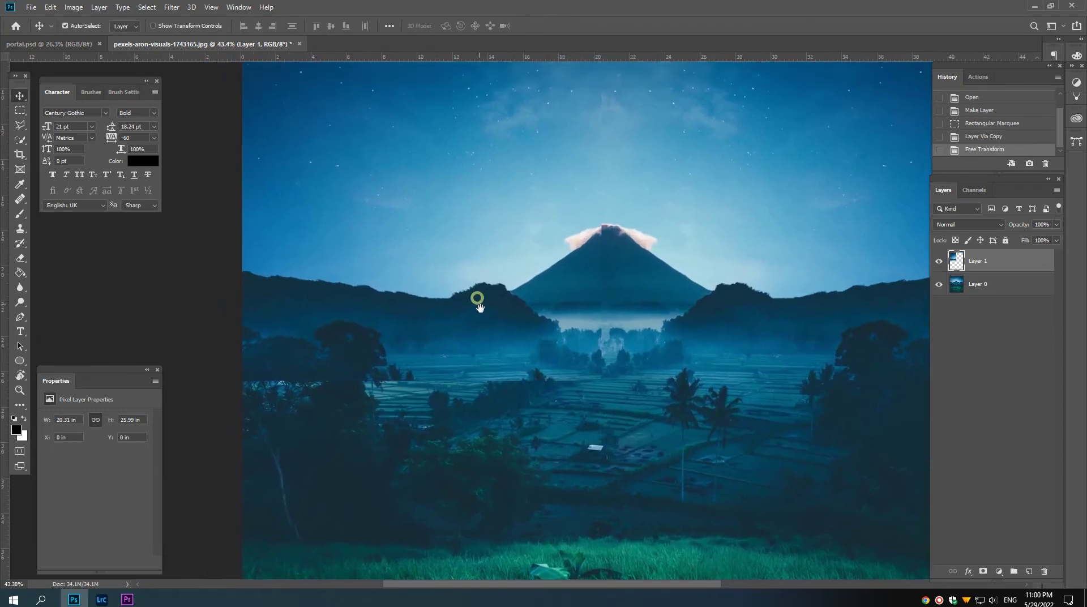
{"action": "scroll", "coordinate": [479, 306], "scroll_direction": "down", "scroll_amount": 1}
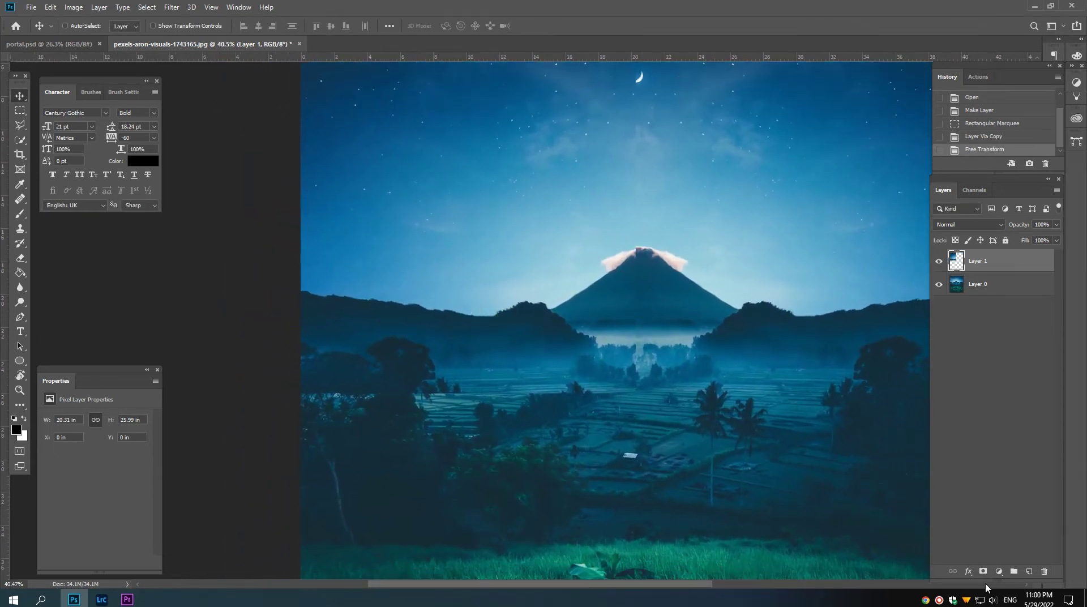
{"action": "left_click", "coordinate": [982, 572]}
{"action": "scroll", "coordinate": [634, 306], "scroll_direction": "down", "scroll_amount": 2}
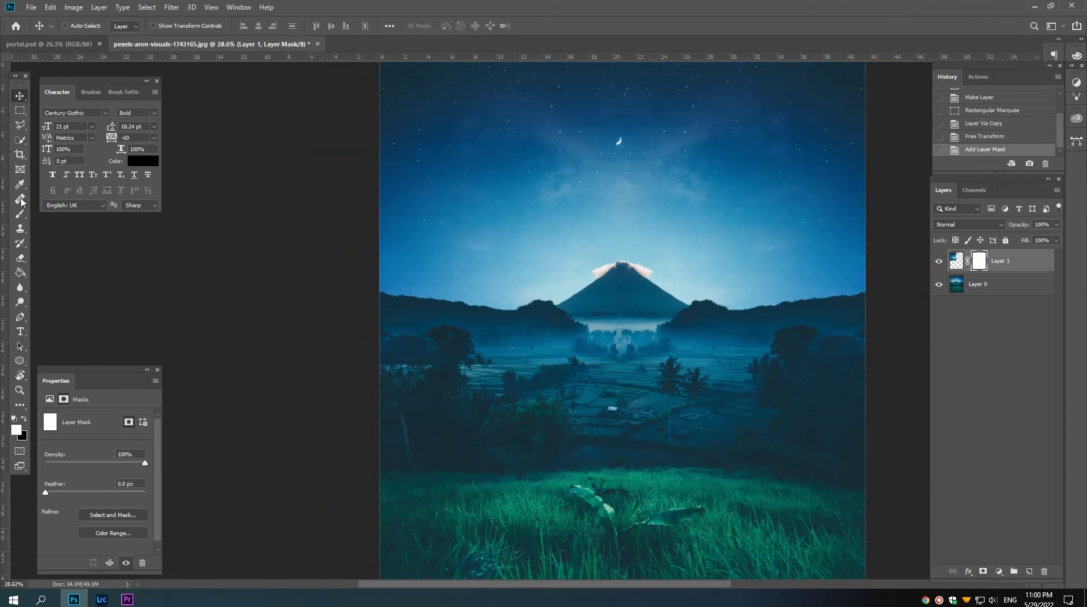
{"action": "right_click", "coordinate": [20, 273]}
{"action": "left_click", "coordinate": [62, 269]}
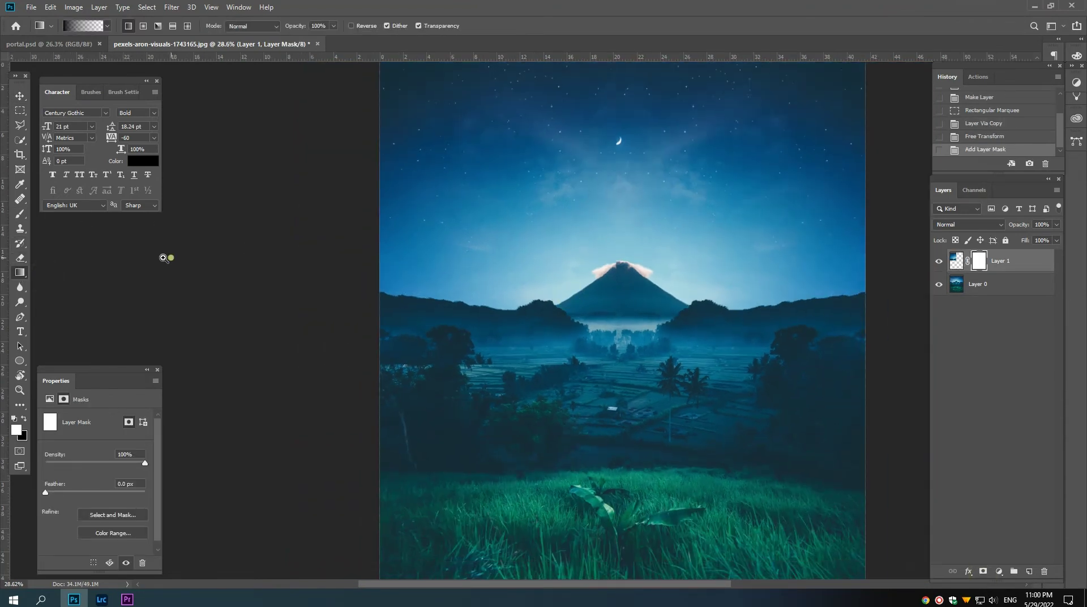
{"action": "scroll", "coordinate": [165, 249], "scroll_direction": "down", "scroll_amount": 2}
{"action": "left_click", "coordinate": [23, 418]}
{"action": "left_click", "coordinate": [24, 417]}
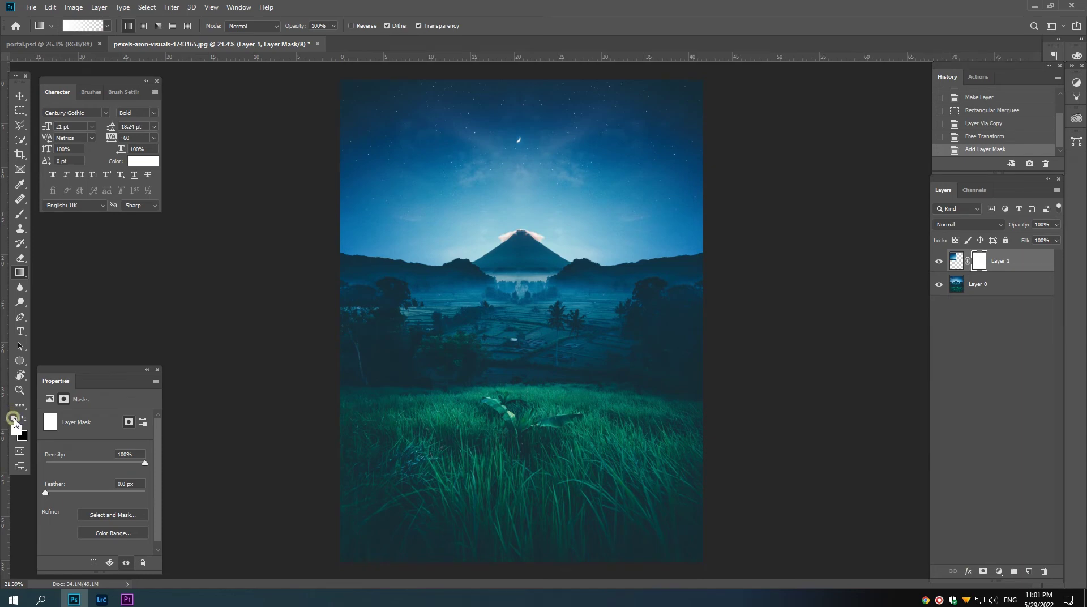
{"action": "scroll", "coordinate": [491, 265], "scroll_direction": "up", "scroll_amount": 2}
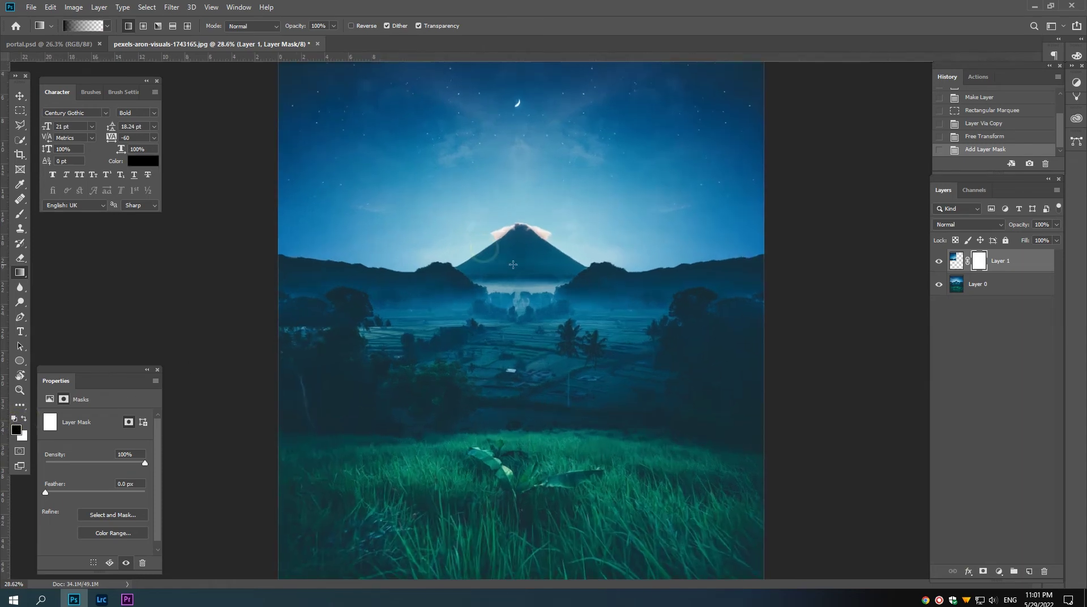
{"action": "left_click_drag", "start_coordinate": [521, 266], "coordinate": [472, 250]}
Step: Fade the copy's upper sky with a second vertical mask gradient
{"action": "scroll", "coordinate": [447, 255], "scroll_direction": "up", "scroll_amount": 1}
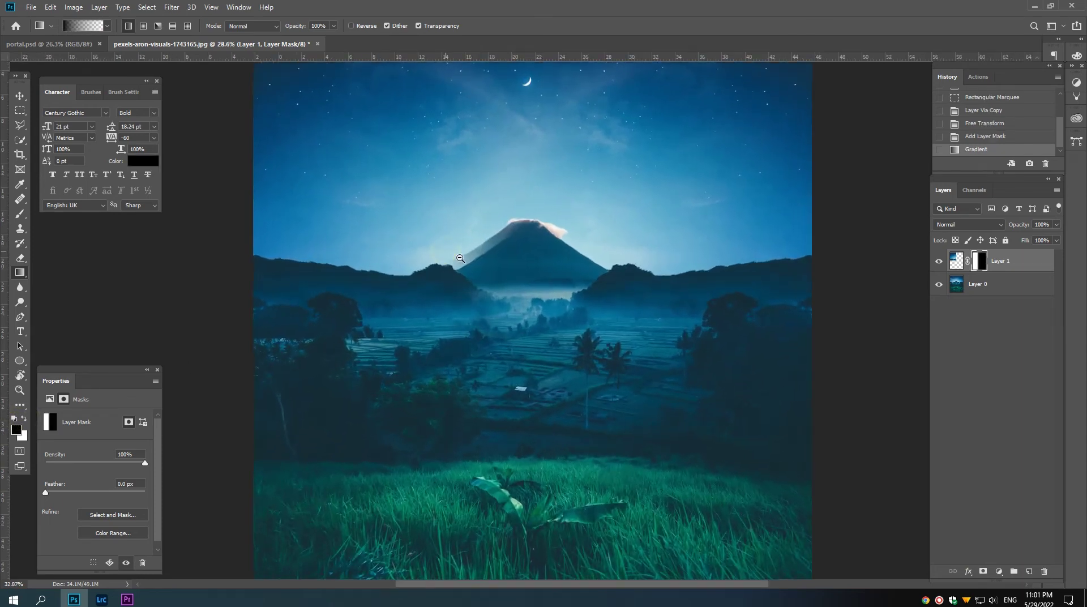
{"action": "scroll", "coordinate": [447, 255], "scroll_direction": "down", "scroll_amount": 1}
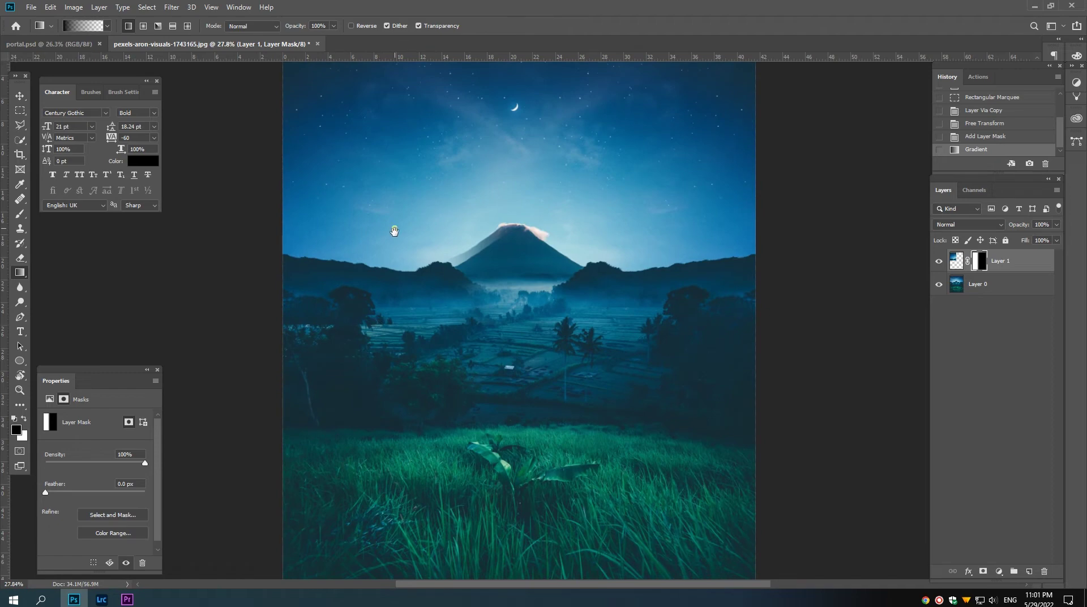
{"action": "scroll", "coordinate": [400, 311], "scroll_direction": "down", "scroll_amount": 1}
{"action": "scroll", "coordinate": [404, 310], "scroll_direction": "down", "scroll_amount": 1}
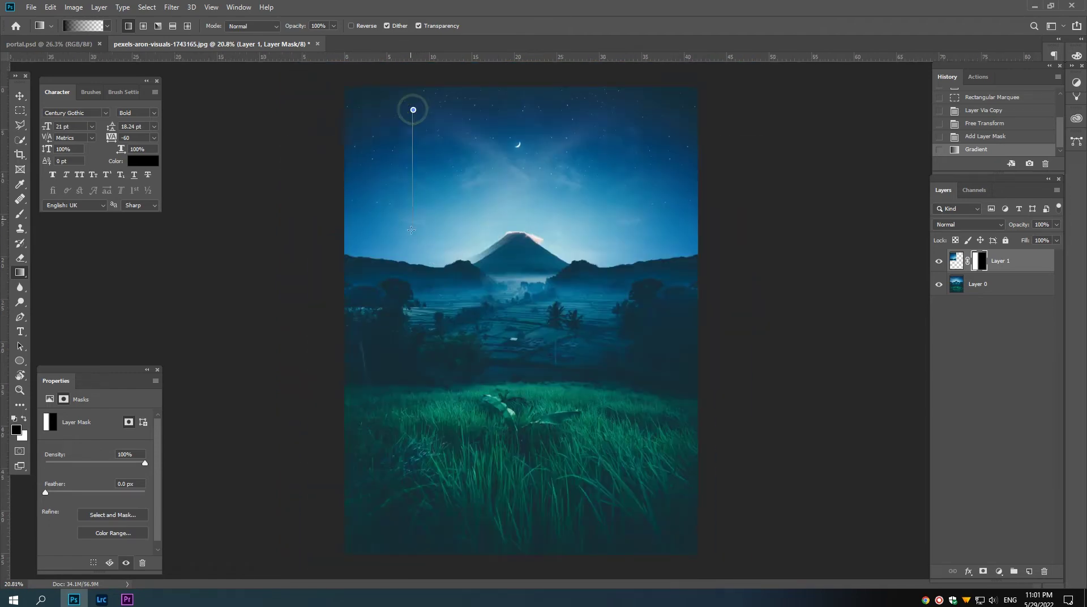
{"action": "left_click_drag", "start_coordinate": [412, 107], "coordinate": [414, 232]}
{"action": "key", "text": "v"}
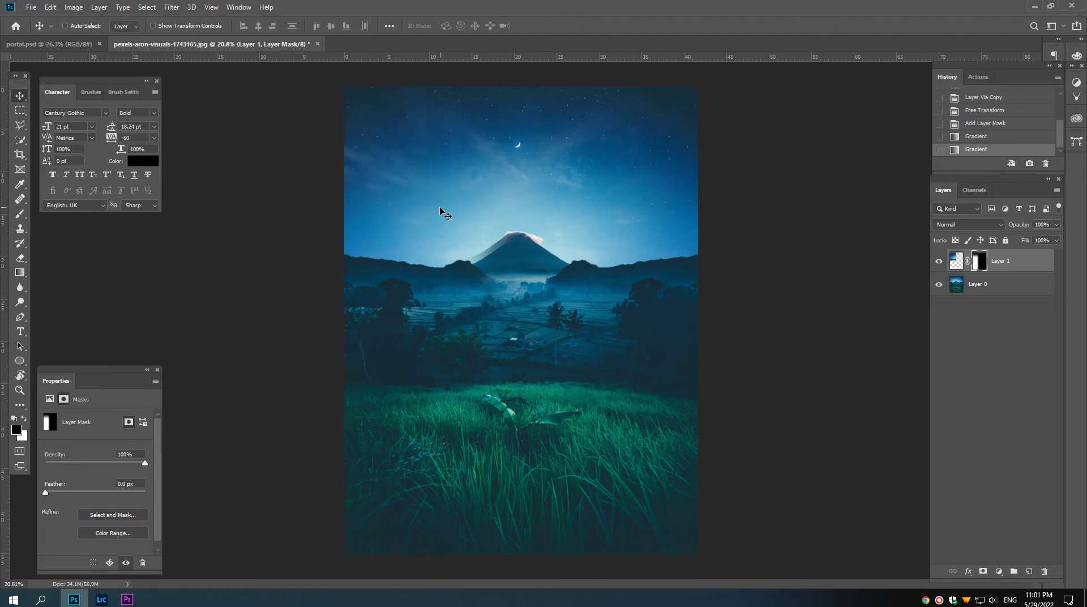
{"action": "scroll", "coordinate": [461, 233], "scroll_direction": "up", "scroll_amount": 3}
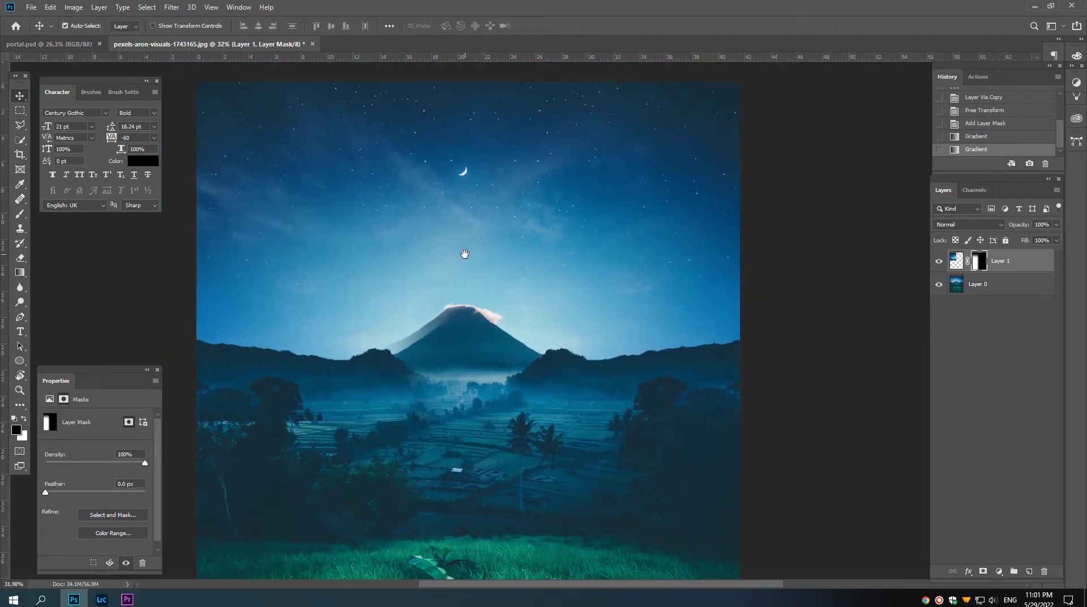
{"action": "scroll", "coordinate": [434, 340], "scroll_direction": "up", "scroll_amount": 1}
{"action": "scroll", "coordinate": [449, 347], "scroll_direction": "up", "scroll_amount": 1}
Step: Mask out haze on the volcano's left flank with a smaller 50%-opacity brush
{"action": "left_click", "coordinate": [20, 213]}
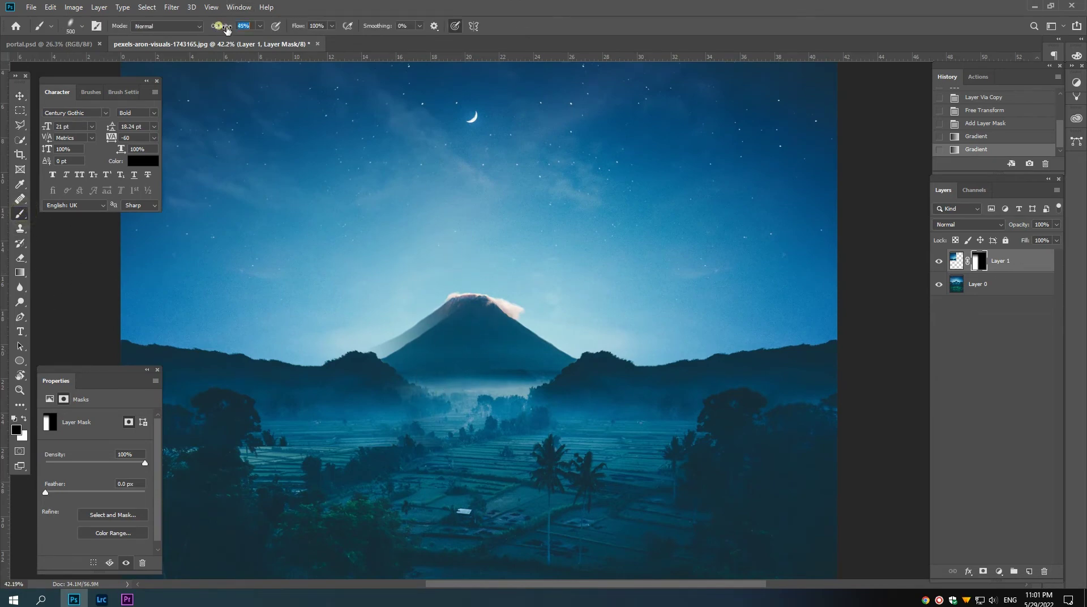
{"action": "left_click_drag", "start_coordinate": [227, 30], "coordinate": [229, 30]}
{"action": "key", "text": "bracketleft"}
{"action": "key", "text": "bracketleft"}
{"action": "key", "text": "bracketleft"}
{"action": "key", "text": "bracketleft"}
{"action": "key", "text": "bracketleft"}
{"action": "key", "text": "bracketleft"}
{"action": "key", "text": "bracketleft"}
{"action": "key", "text": "bracketleft"}
{"action": "left_click_drag", "start_coordinate": [419, 331], "coordinate": [372, 340]}
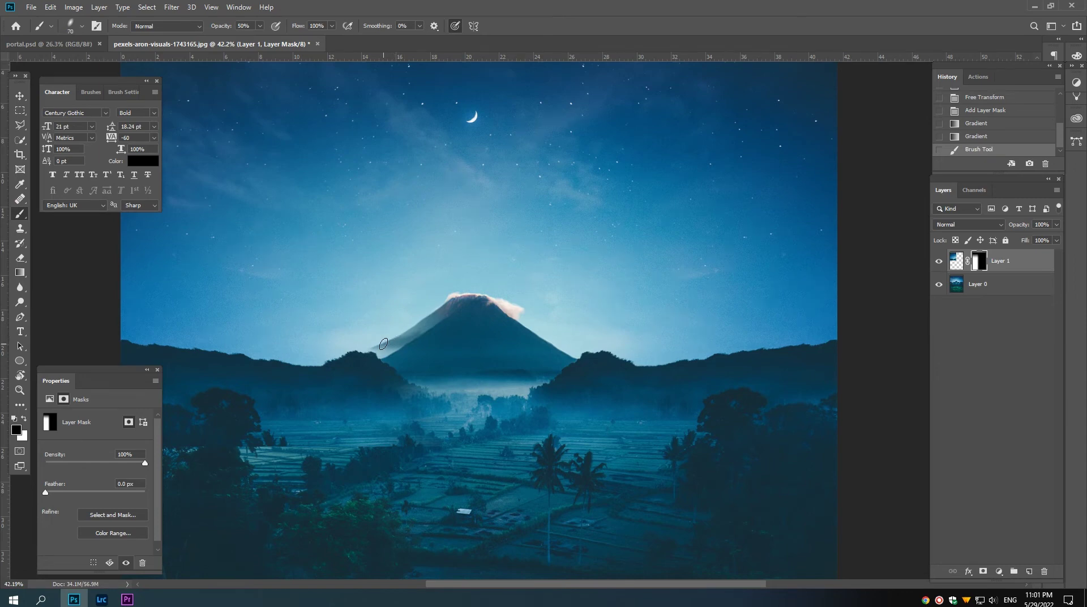
{"action": "left_click_drag", "start_coordinate": [372, 343], "coordinate": [415, 337]}
Step: Restore haze toward the peak with a 150 white brush, then dab the summit black
{"action": "key", "text": "x"}
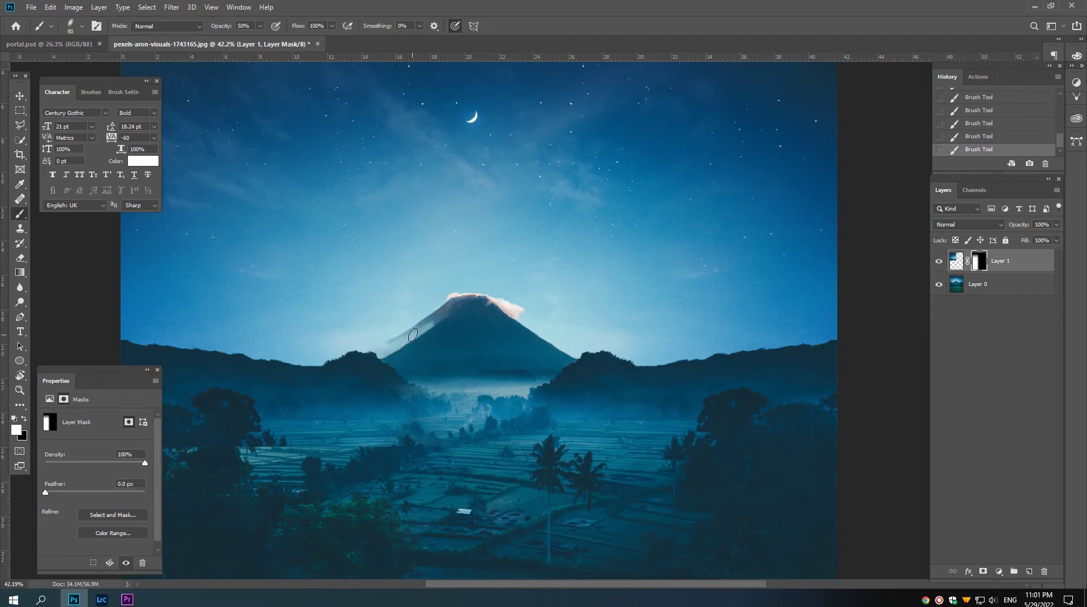
{"action": "key", "text": "bracketright"}
{"action": "key", "text": "bracketright"}
{"action": "mouse_move", "coordinate": [391, 336]}
{"action": "left_mouse_down"}
{"action": "mouse_move", "coordinate": [457, 297]}
{"action": "mouse_move", "coordinate": [435, 310]}
{"action": "mouse_move", "coordinate": [463, 300]}
{"action": "mouse_move", "coordinate": [463, 315]}
{"action": "mouse_move", "coordinate": [467, 300]}
{"action": "mouse_move", "coordinate": [455, 321]}
{"action": "left_mouse_up"}
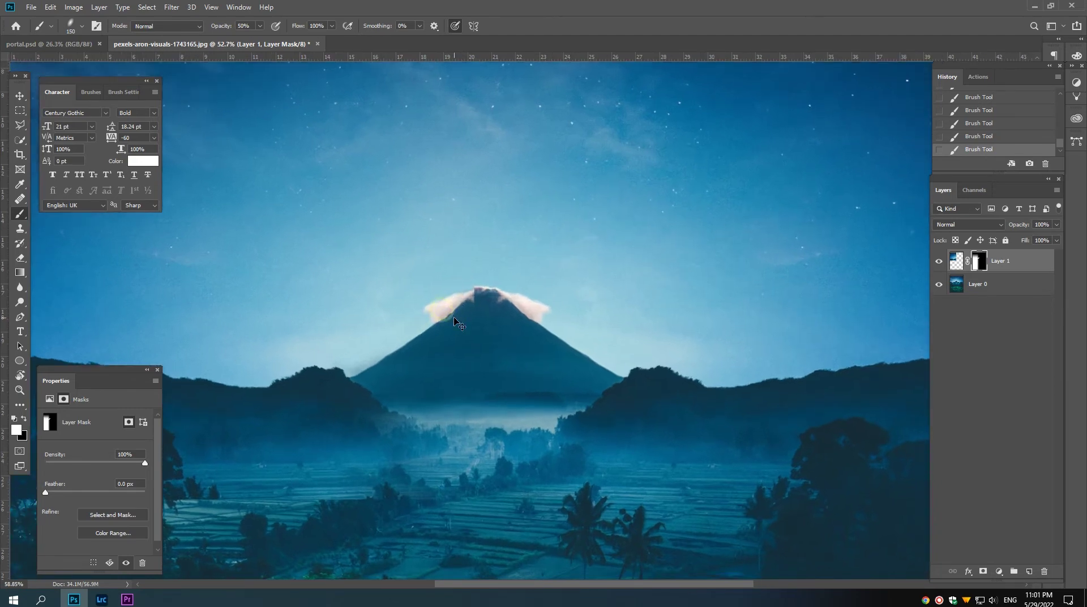
{"action": "key", "text": "x"}
{"action": "left_click", "coordinate": [477, 292]}
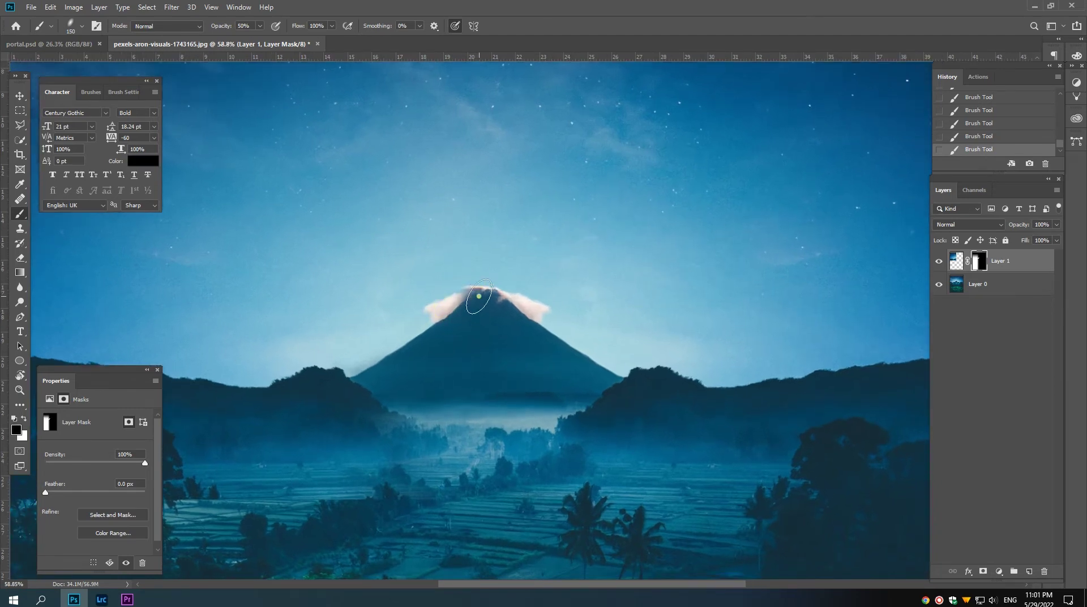
Step: Fit the image on screen and toggle the mirrored layer to compare the blend
{"action": "left_click_drag", "start_coordinate": [479, 295], "coordinate": [463, 333]}
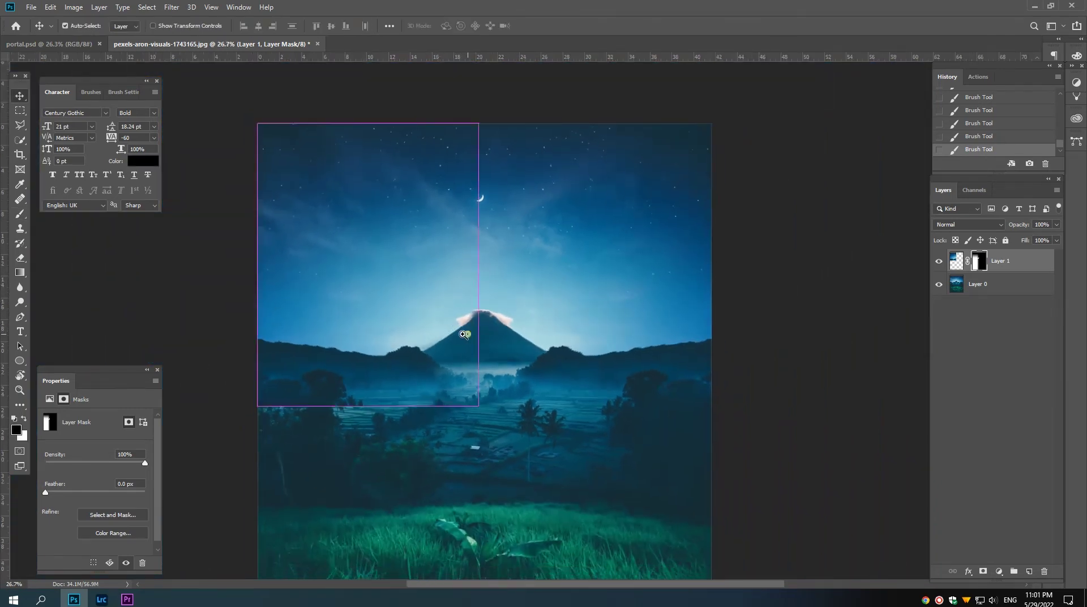
{"action": "key", "text": "ctrl+0"}
{"action": "left_click", "coordinate": [938, 261]}
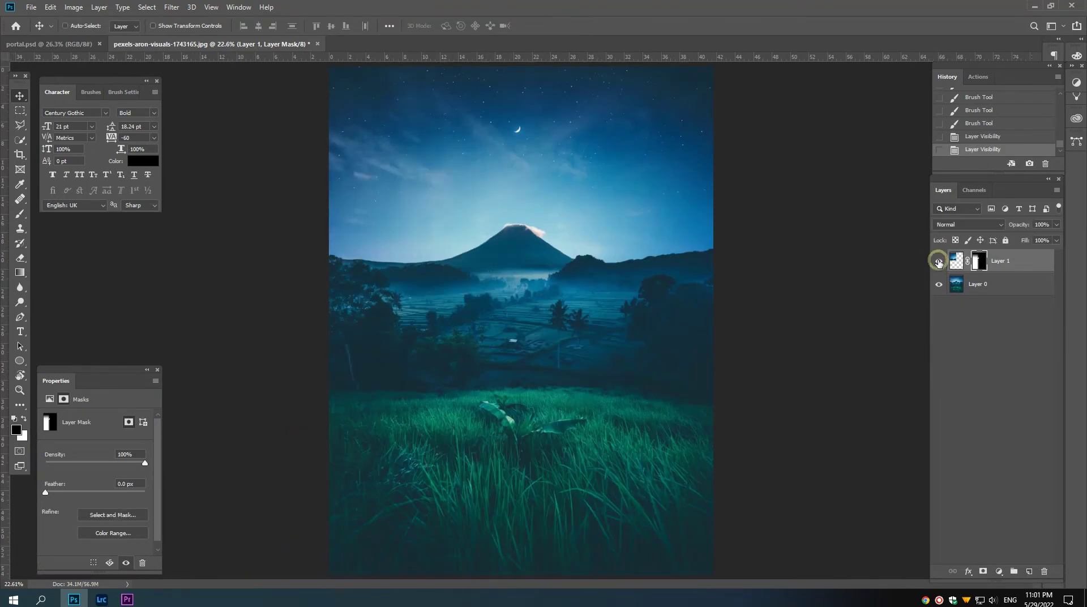
{"action": "left_click", "coordinate": [939, 261]}
Step: Merge the mirrored layer down and crop the photo freely to exclude the bottom grass
{"action": "key", "text": "ctrl+e"}
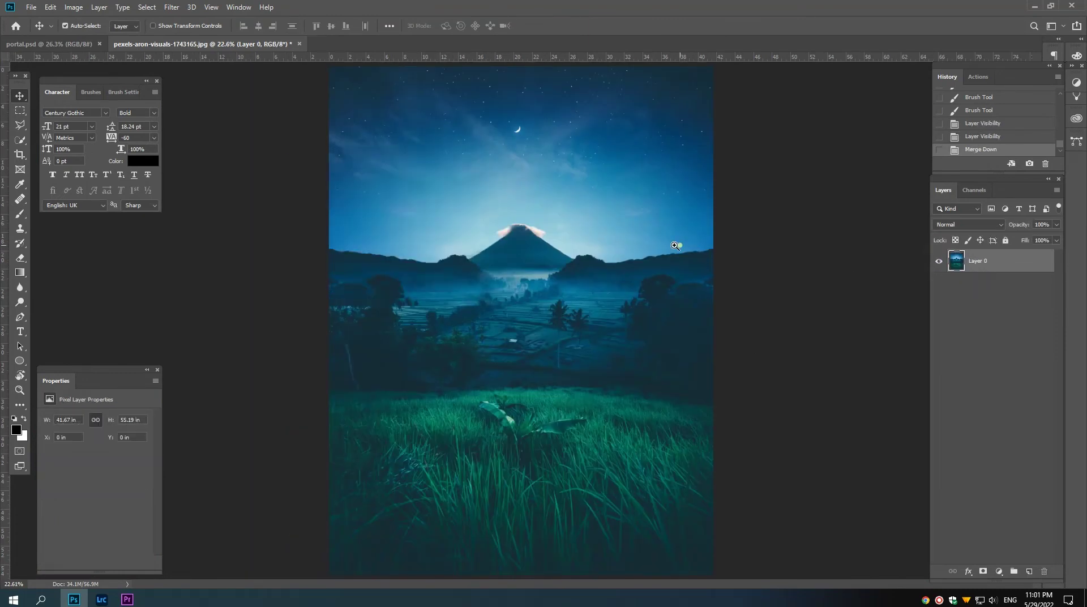
{"action": "scroll", "coordinate": [660, 248], "scroll_direction": "down", "scroll_amount": 2}
{"action": "key", "text": "c"}
{"action": "left_click_drag", "start_coordinate": [514, 318], "coordinate": [519, 408]}
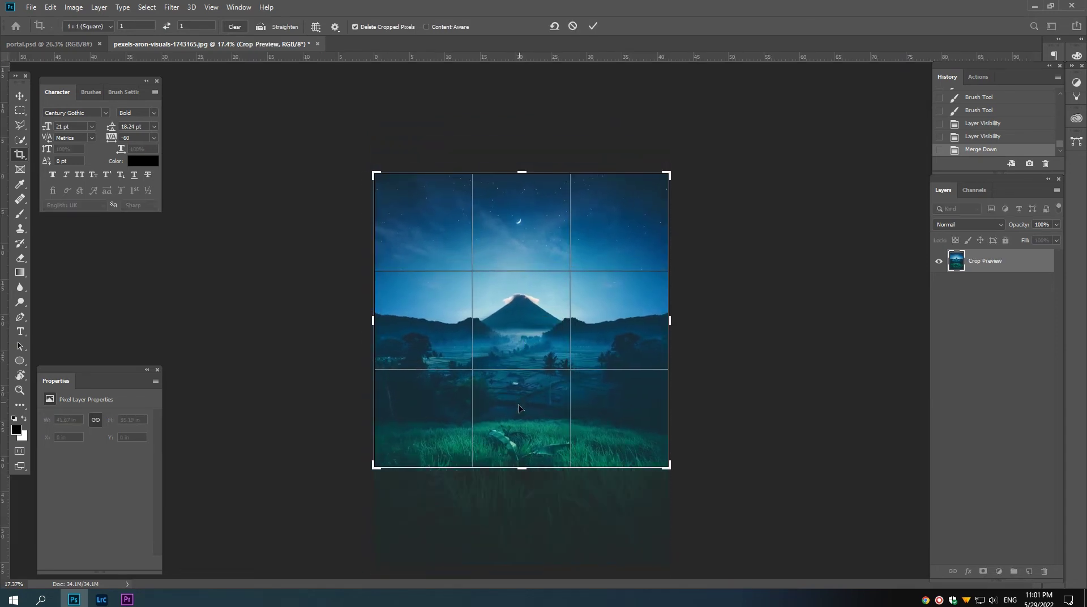
{"action": "left_click", "coordinate": [236, 28]}
{"action": "left_click_drag", "start_coordinate": [522, 468], "coordinate": [523, 420]}
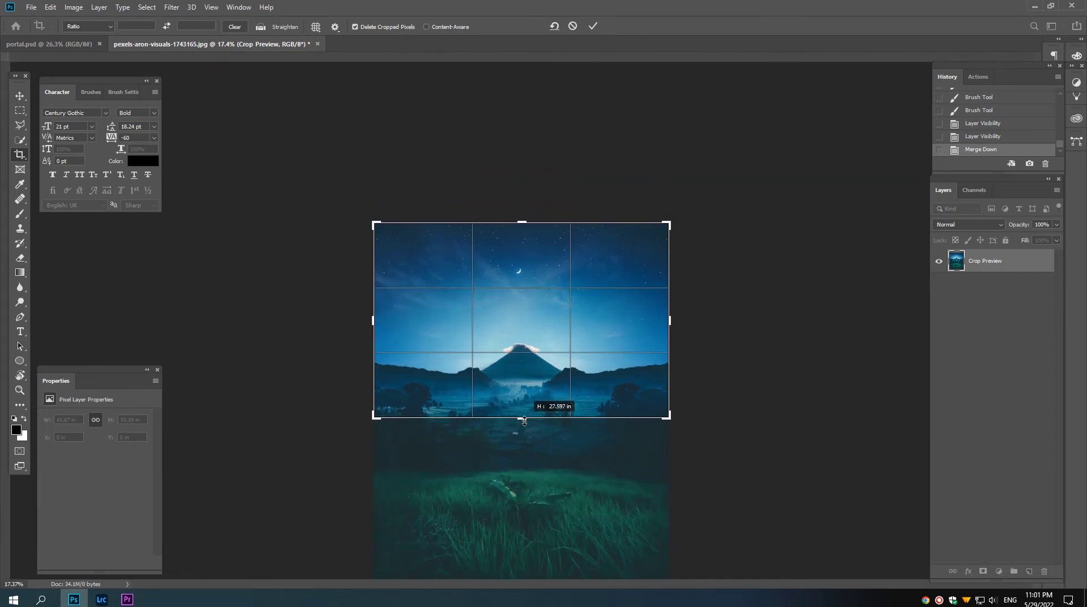
{"action": "key", "text": "Return"}
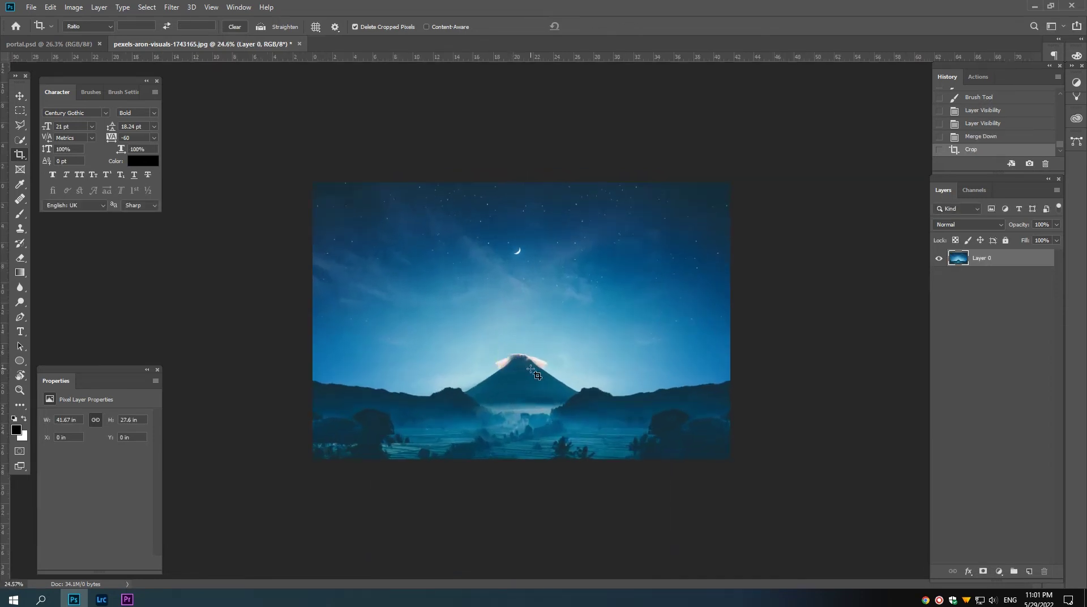
{"action": "key", "text": "v"}
Step: Rename Layer 0 to bg, convert it to a smart object, and drag it into portal.psd
{"action": "scroll", "coordinate": [542, 371], "scroll_direction": "down", "scroll_amount": 1}
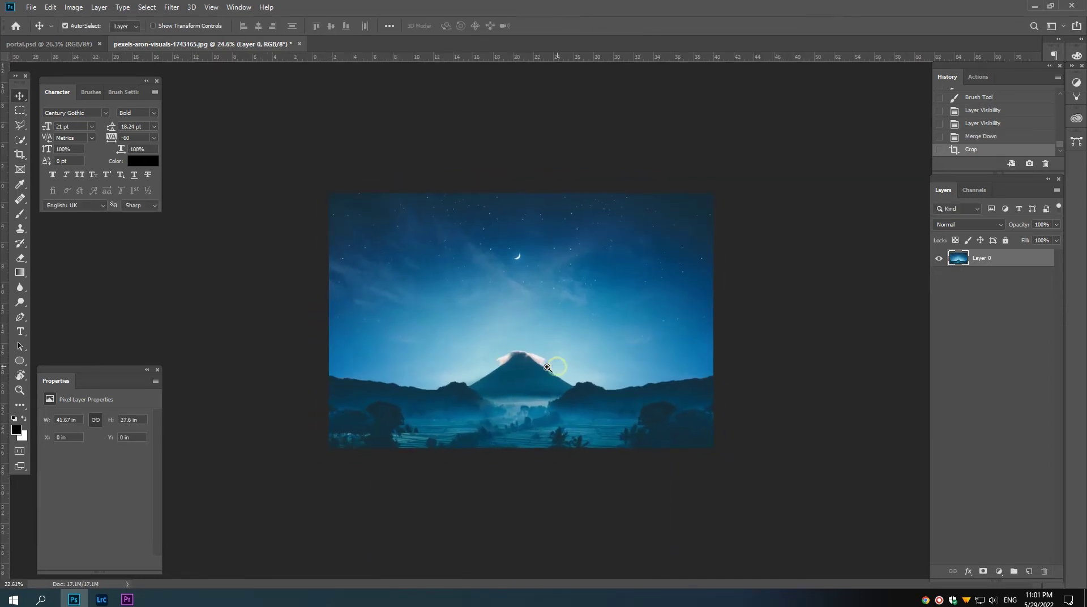
{"action": "double_click", "coordinate": [983, 258]}
{"action": "type", "text": "bg"}
{"action": "key", "text": "Return"}
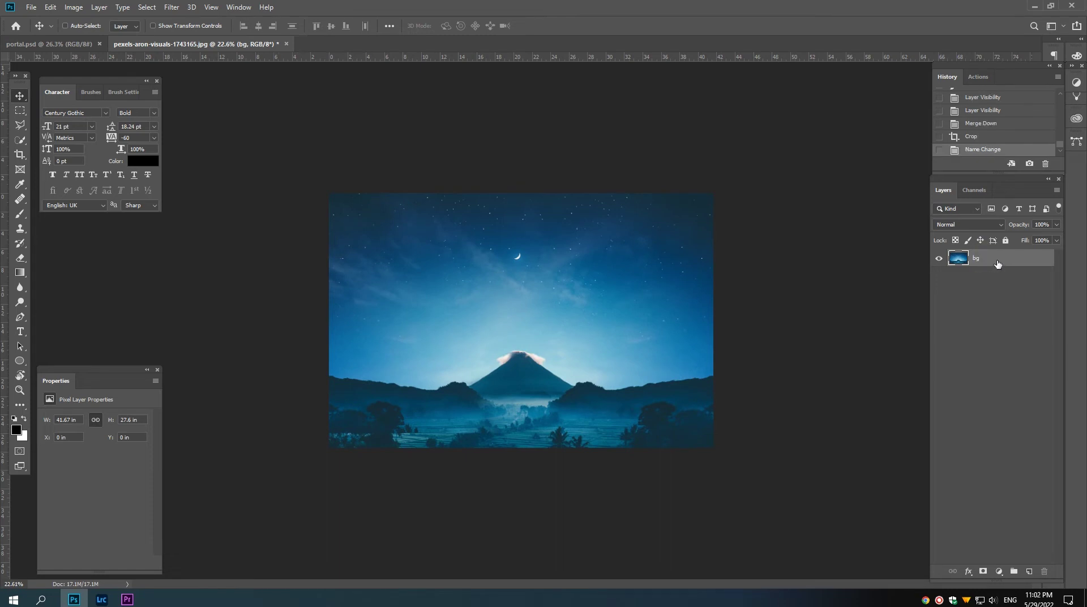
{"action": "right_click", "coordinate": [994, 262]}
{"action": "left_click", "coordinate": [888, 262]}
{"action": "mouse_move", "coordinate": [994, 259]}
{"action": "left_mouse_down"}
{"action": "mouse_move", "coordinate": [403, 132]}
{"action": "mouse_move", "coordinate": [511, 301]}
{"action": "mouse_move", "coordinate": [553, 302]}
{"action": "left_mouse_up"}
Step: Move bg to the bottom, place the clouds photo, and hide model, dock, frame and bg
{"action": "left_click_drag", "start_coordinate": [992, 309], "coordinate": [992, 312]}
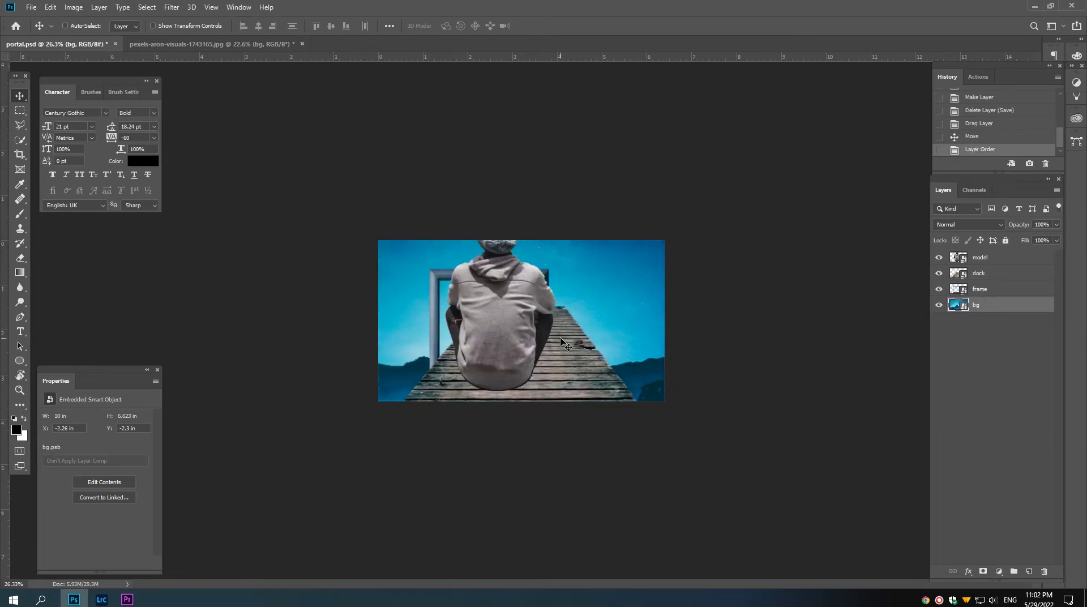
{"action": "left_click_drag", "start_coordinate": [563, 340], "coordinate": [605, 379]}
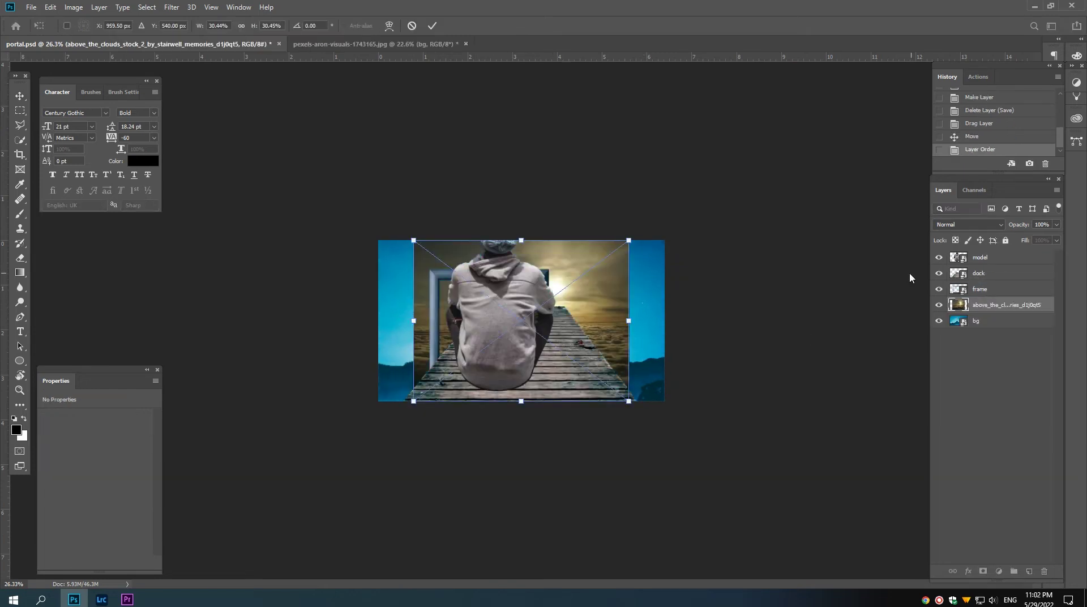
{"action": "key", "text": "Return"}
{"action": "left_click_drag", "start_coordinate": [938, 257], "coordinate": [938, 289]}
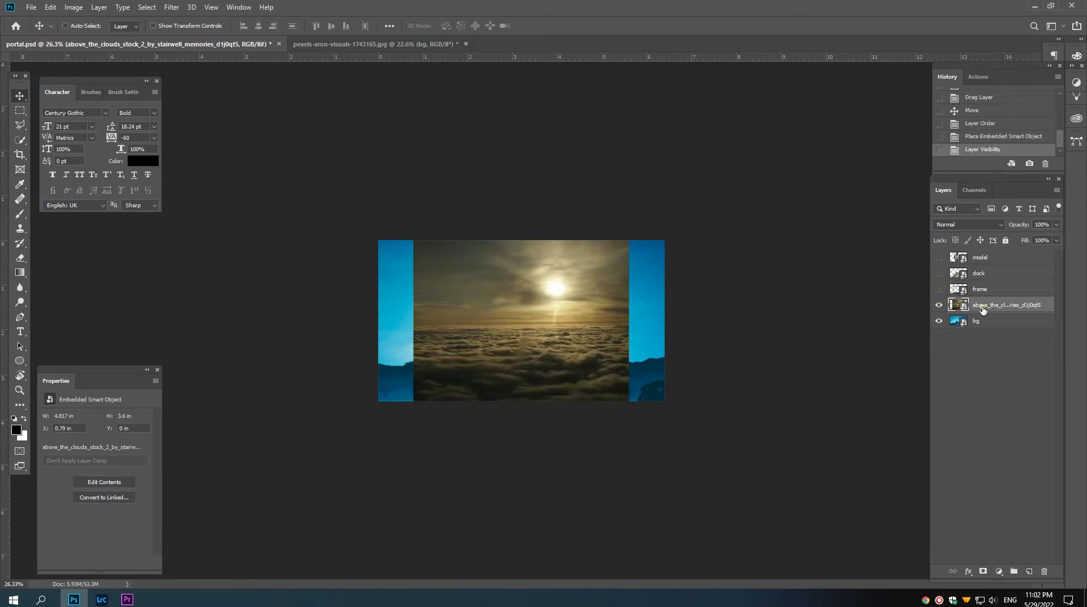
{"action": "left_click", "coordinate": [938, 320]}
{"action": "left_click_drag", "start_coordinate": [475, 359], "coordinate": [531, 358]}
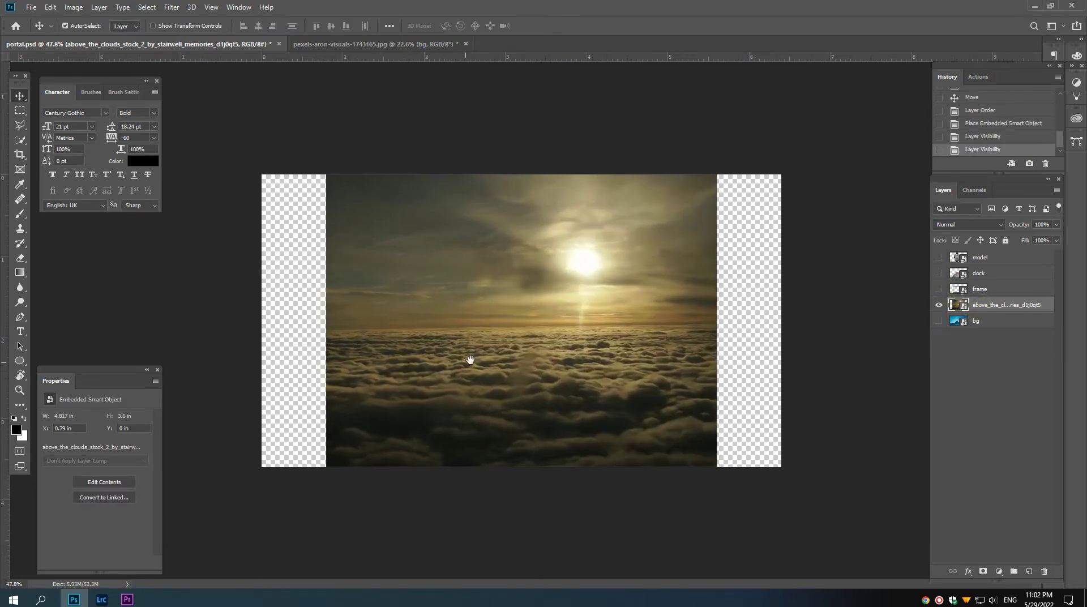
Step: Enlarge the clouds photo proportionally and shift it up toward the canvas top
{"action": "key", "text": "ctrl+t"}
{"action": "key", "text": "ctrl+minus"}
{"action": "key", "text": "ctrl+minus"}
{"action": "key", "text": "ctrl+minus"}
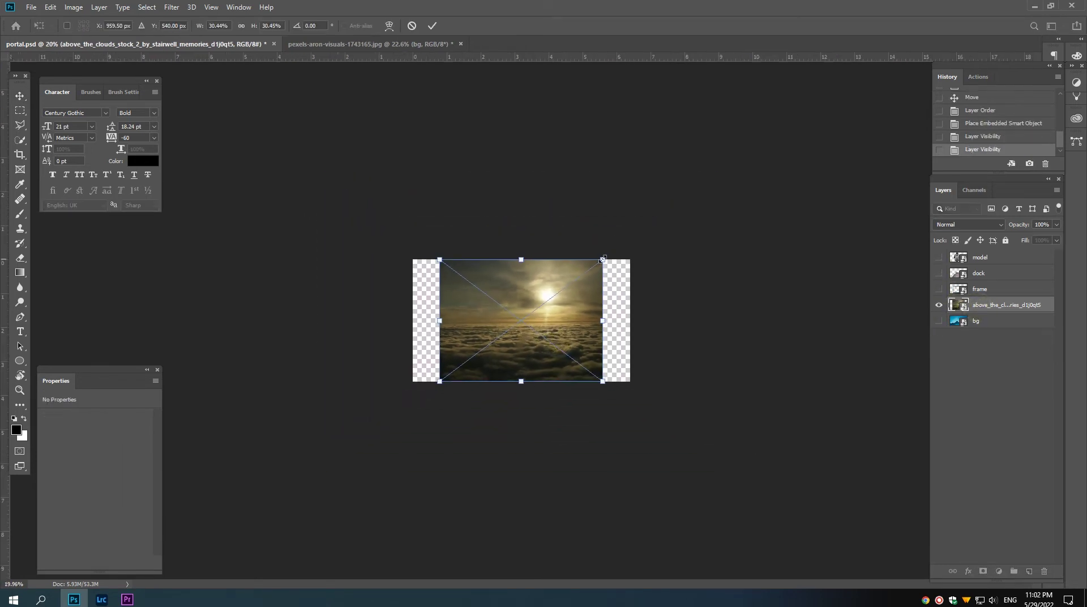
{"action": "left_click_drag", "start_coordinate": [602, 260], "coordinate": [634, 235]}
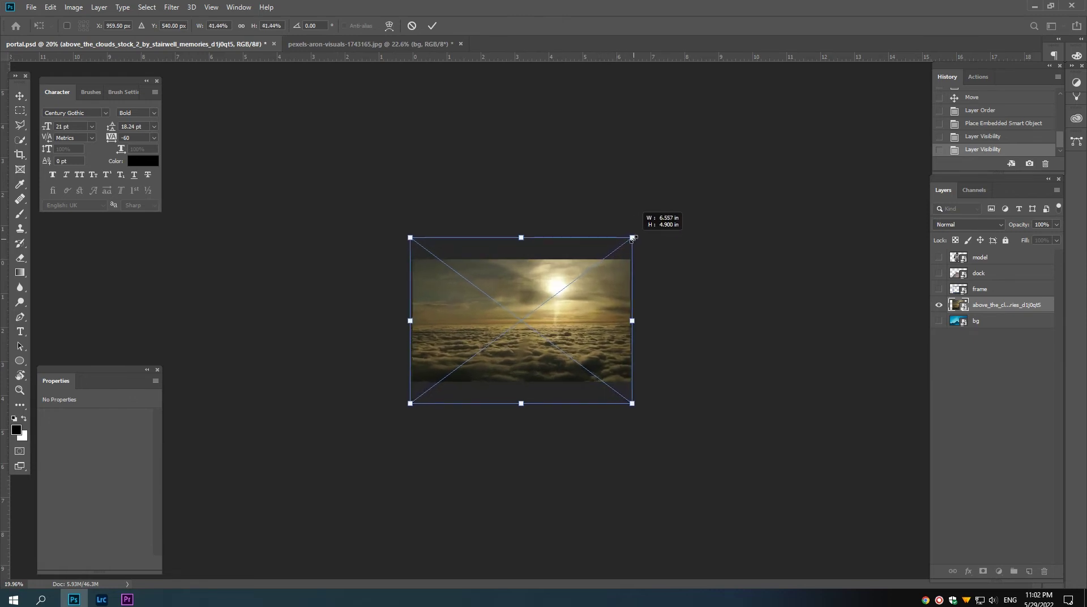
{"action": "left_click_drag", "start_coordinate": [530, 328], "coordinate": [525, 304]}
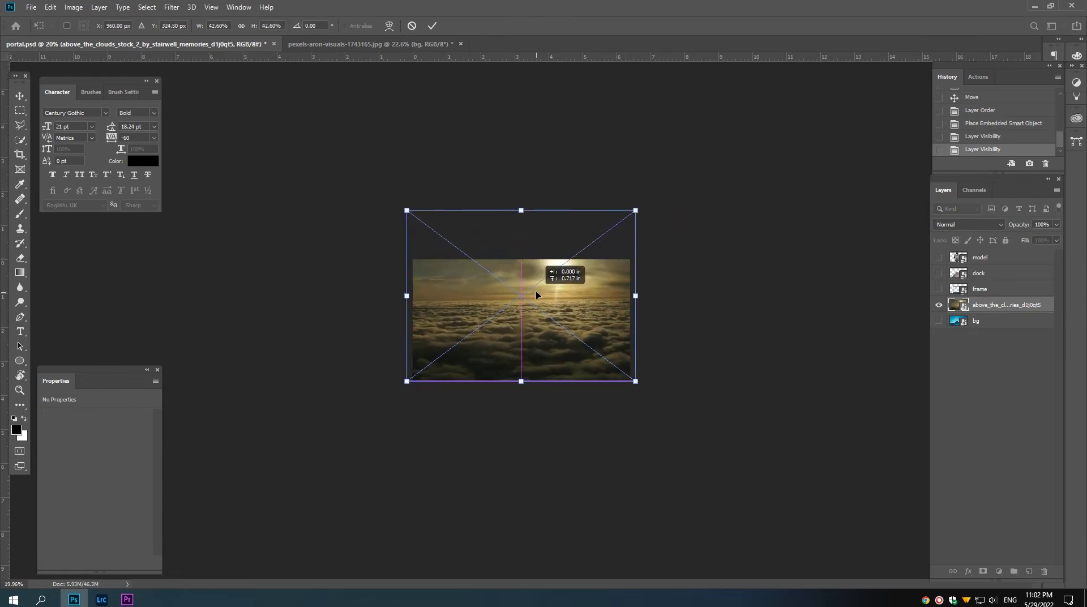
{"action": "key", "text": "ctrl+plus"}
{"action": "key", "text": "ctrl+plus"}
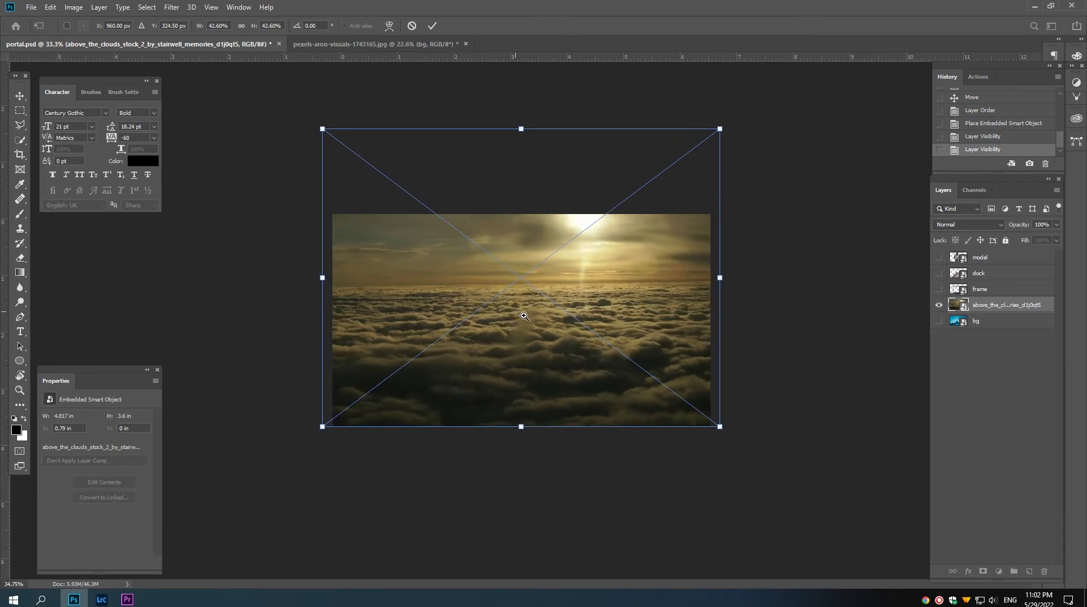
{"action": "key", "text": "Return"}
Step: Level the cloud horizon against a temporary guide, nudge the layer up, then remove the guide
{"action": "scroll", "coordinate": [503, 311], "scroll_direction": "up", "scroll_amount": 2}
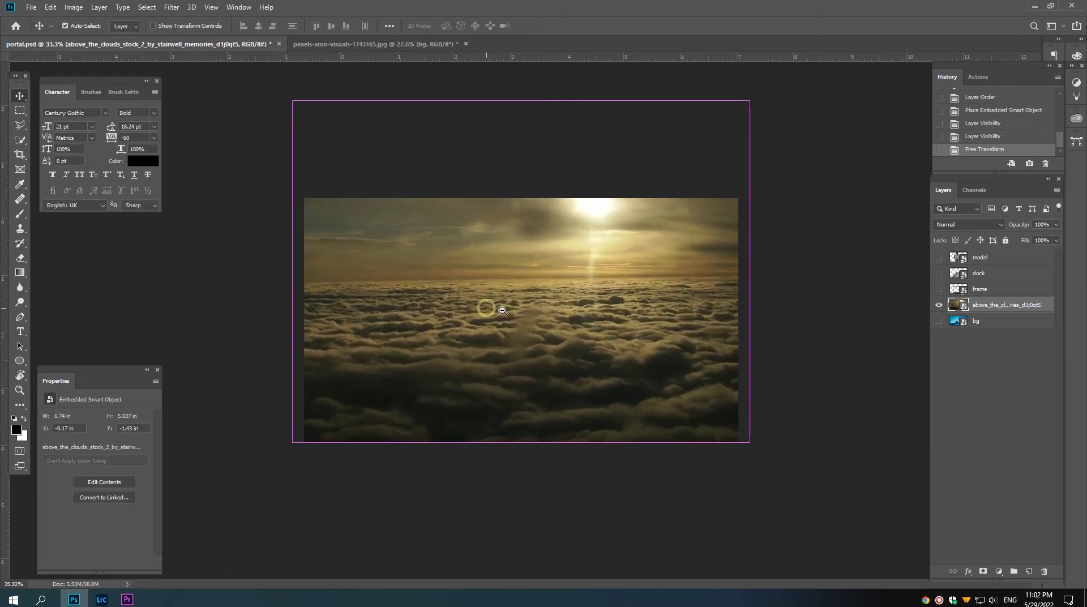
{"action": "scroll", "coordinate": [504, 311], "scroll_direction": "down", "scroll_amount": 1}
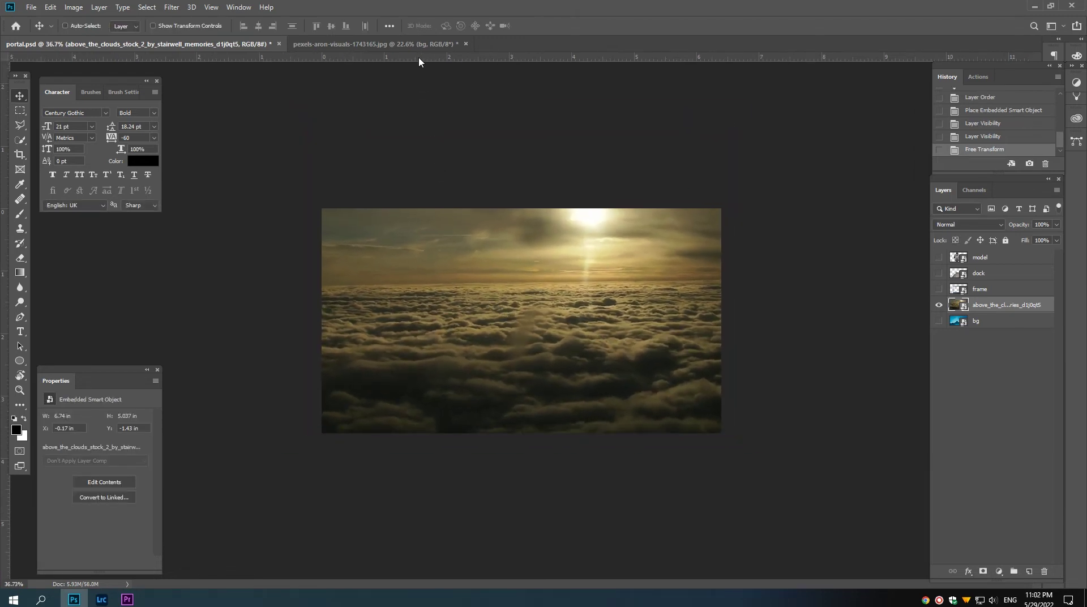
{"action": "left_click_drag", "start_coordinate": [419, 56], "coordinate": [440, 281]}
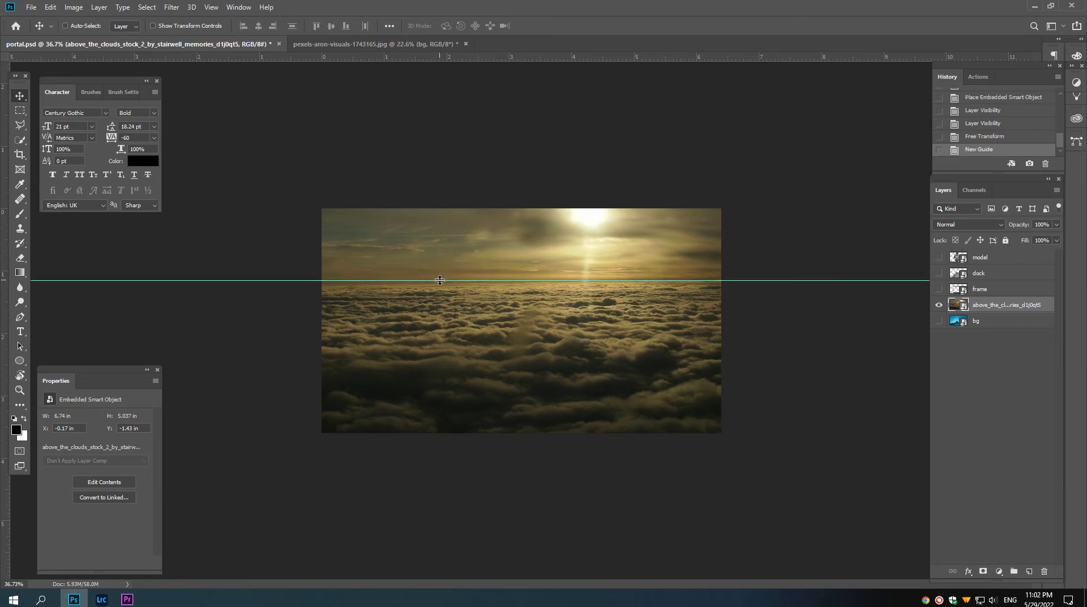
{"action": "key", "text": "ctrl+t"}
{"action": "scroll", "coordinate": [592, 221], "scroll_direction": "down", "scroll_amount": 2}
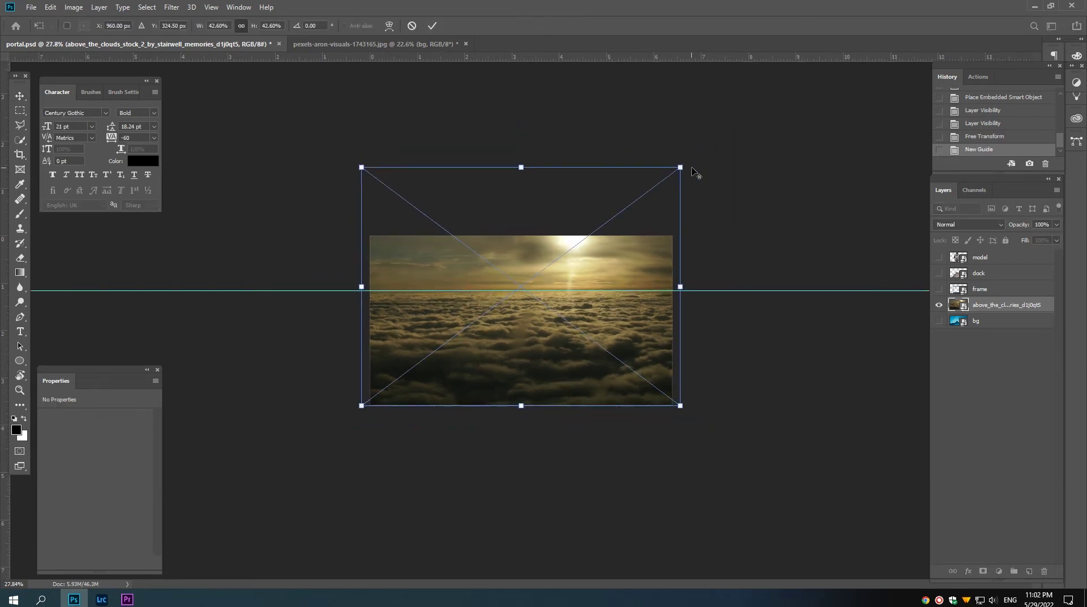
{"action": "left_click_drag", "start_coordinate": [680, 167], "coordinate": [702, 148]}
{"action": "key", "text": "Return"}
{"action": "key", "text": "Up"}
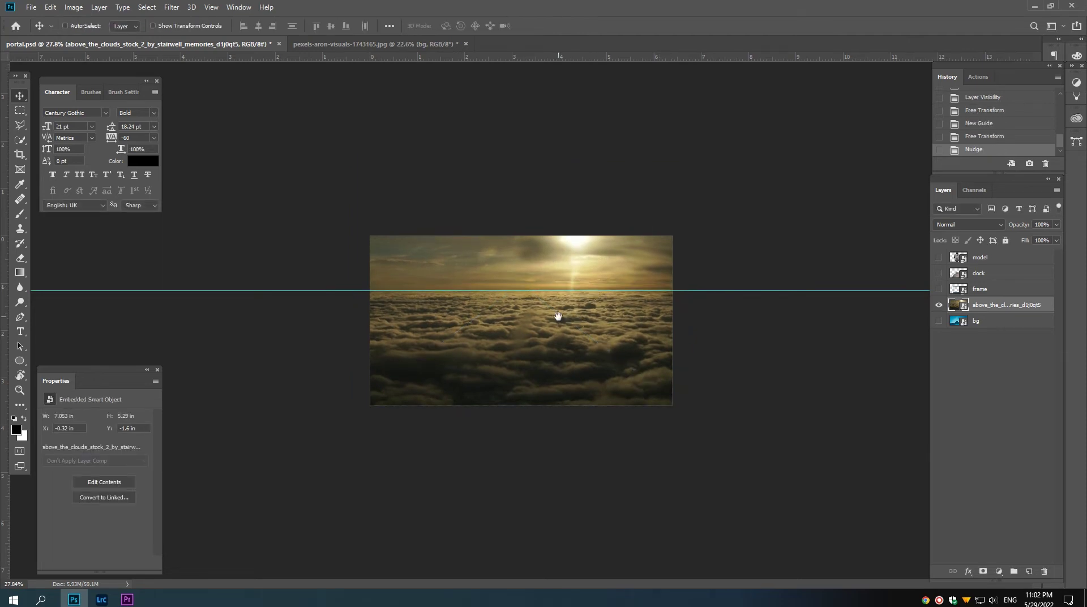
{"action": "scroll", "coordinate": [557, 315], "scroll_direction": "up", "scroll_amount": 1}
{"action": "left_click_drag", "start_coordinate": [547, 57], "coordinate": [532, 57]}
Step: Copy the right part of the clouds photo onto a new layer
{"action": "left_click", "coordinate": [20, 110]}
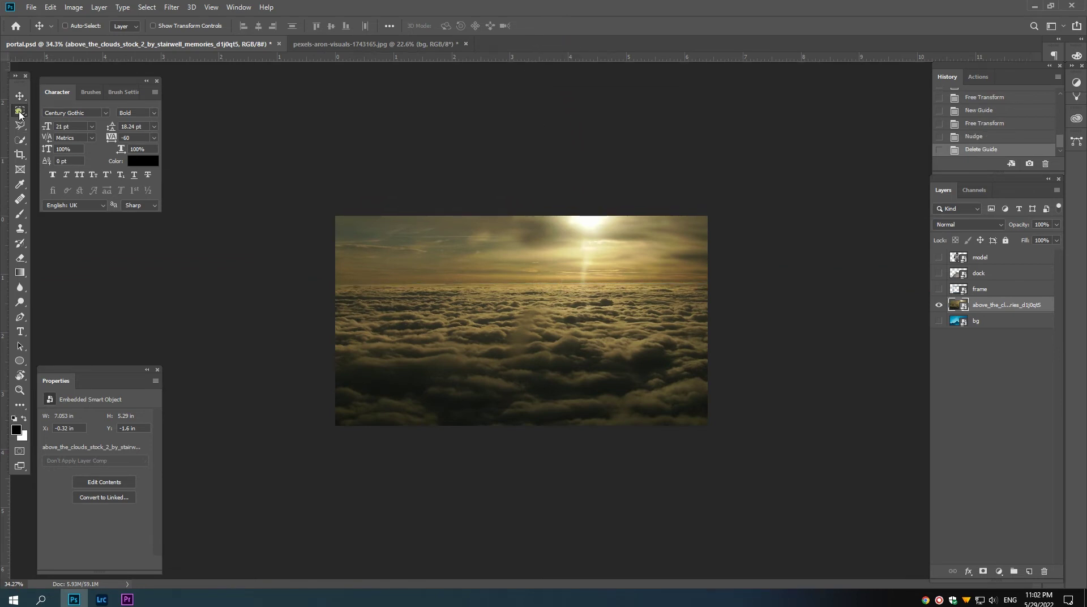
{"action": "mouse_move", "coordinate": [730, 199]}
{"action": "left_mouse_down"}
{"action": "mouse_move", "coordinate": [507, 484]}
{"action": "mouse_move", "coordinate": [560, 485]}
{"action": "left_mouse_up"}
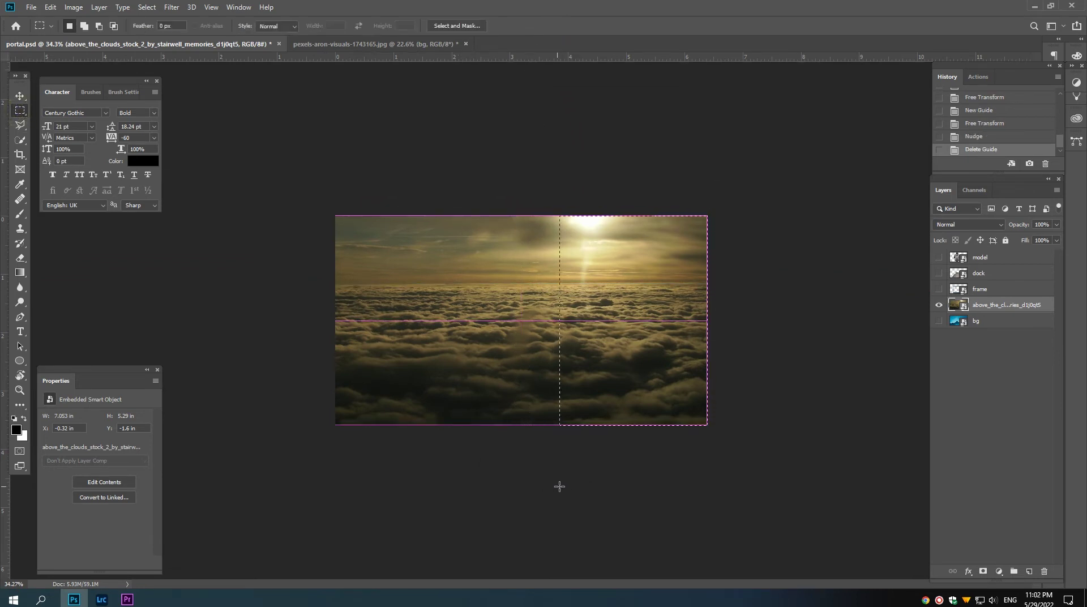
{"action": "right_click", "coordinate": [627, 367]}
{"action": "left_click", "coordinate": [666, 449]}
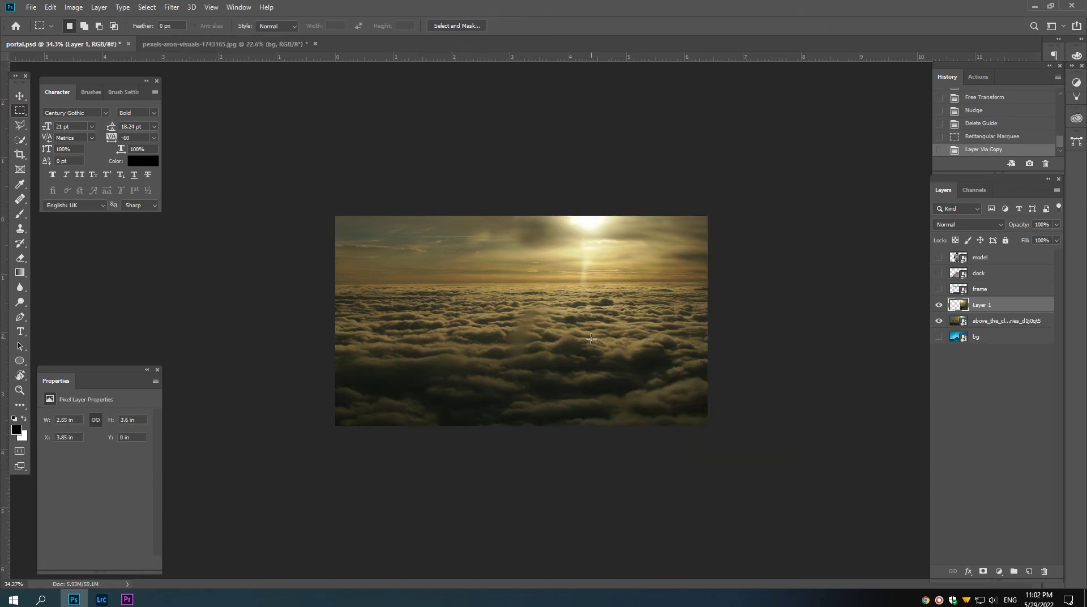
Step: Flip the copied clouds horizontally and move them to the left edge
{"action": "key", "text": "ctrl+t"}
{"action": "right_click", "coordinate": [615, 338]}
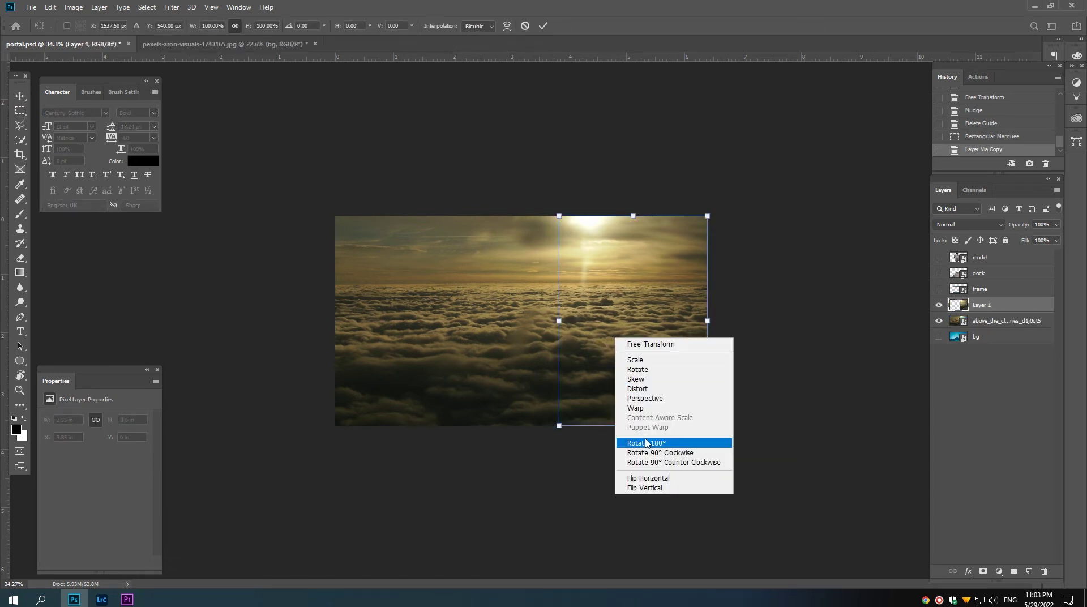
{"action": "left_click", "coordinate": [648, 478]}
{"action": "left_click_drag", "start_coordinate": [644, 315], "coordinate": [425, 299]}
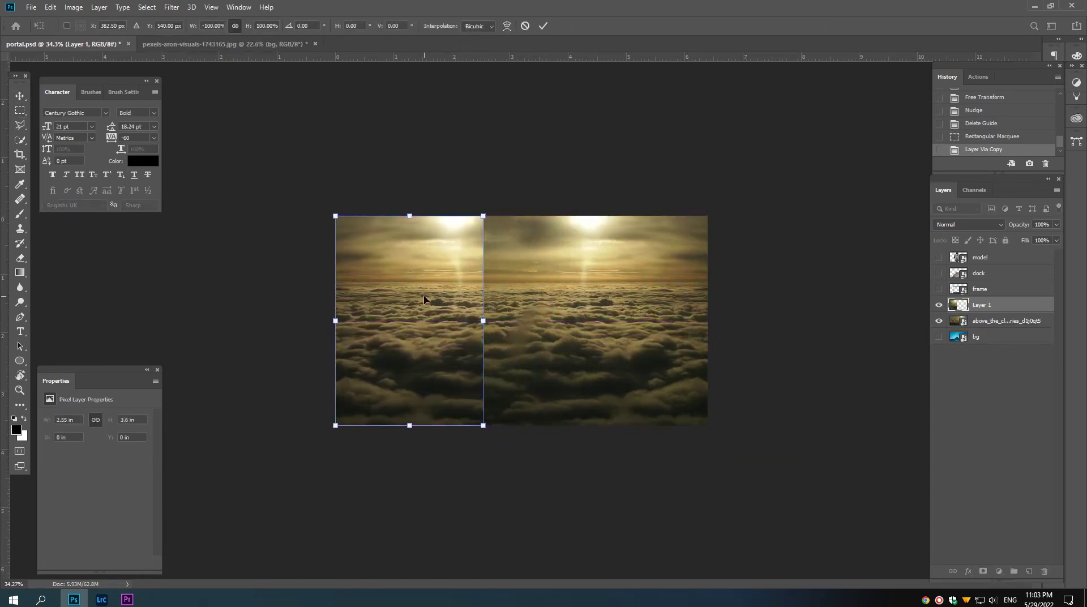
{"action": "key", "text": "Return"}
Step: Add a mask to Layer 1 and blend the seam with a leftward gradient
{"action": "left_click", "coordinate": [982, 570]}
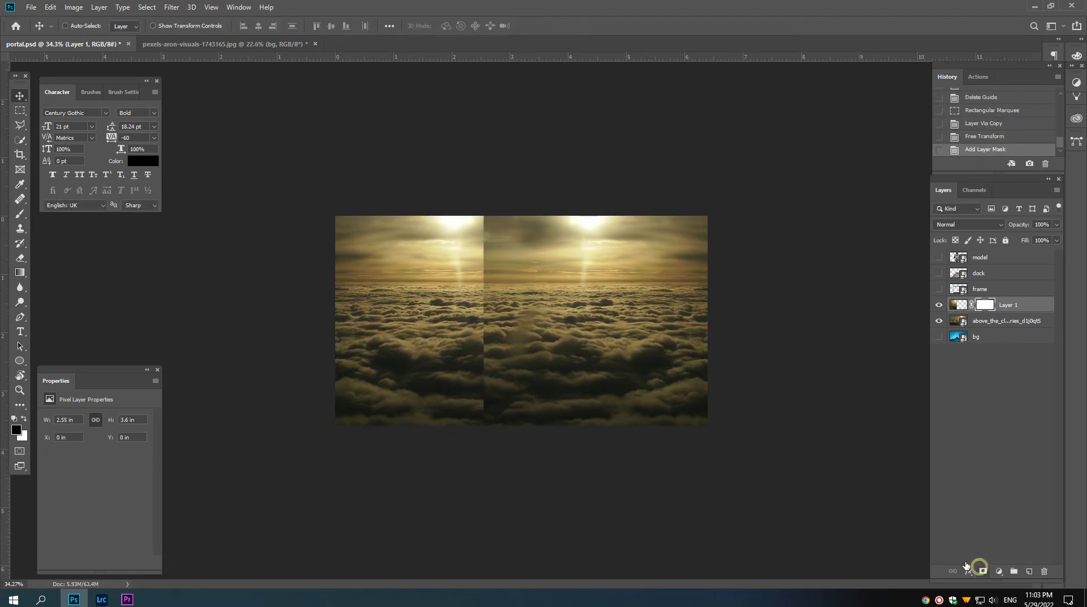
{"action": "key", "text": "g"}
{"action": "left_click_drag", "start_coordinate": [481, 360], "coordinate": [413, 355]}
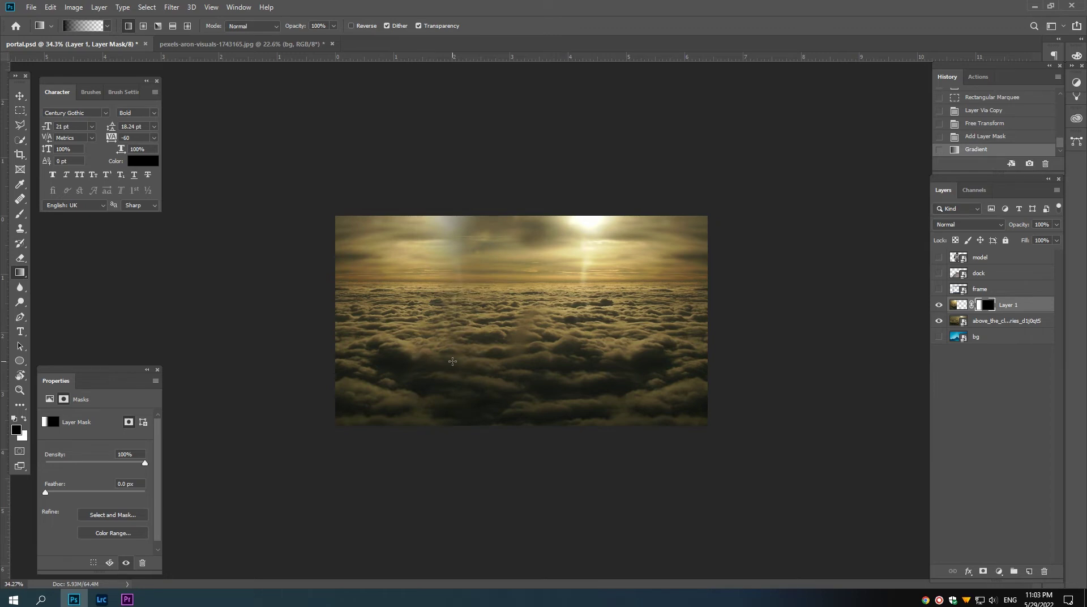
{"action": "key", "text": "ctrl+z"}
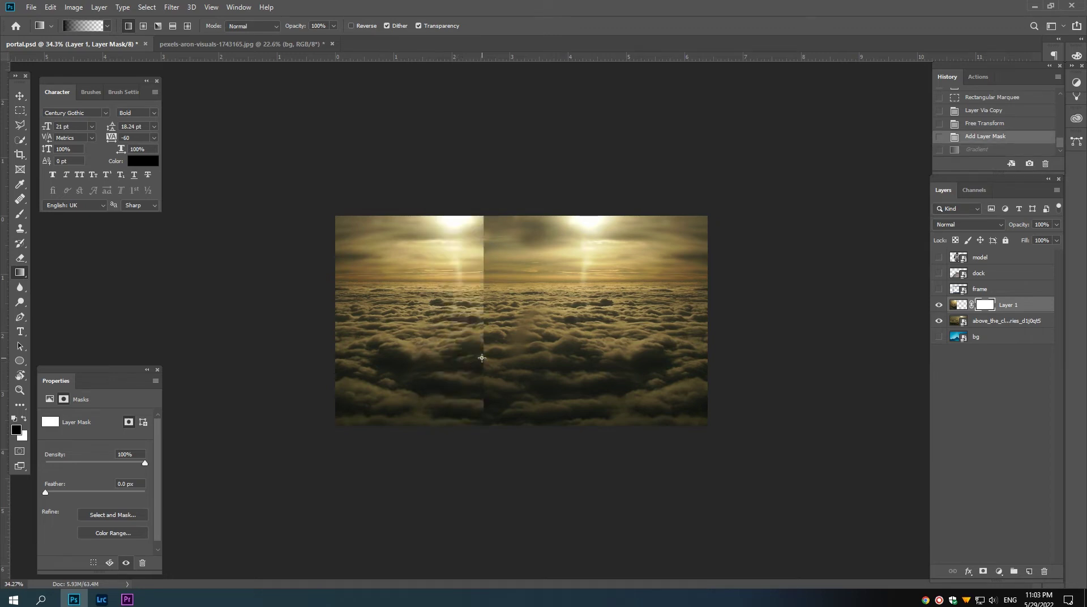
{"action": "left_click_drag", "start_coordinate": [481, 358], "coordinate": [361, 349]}
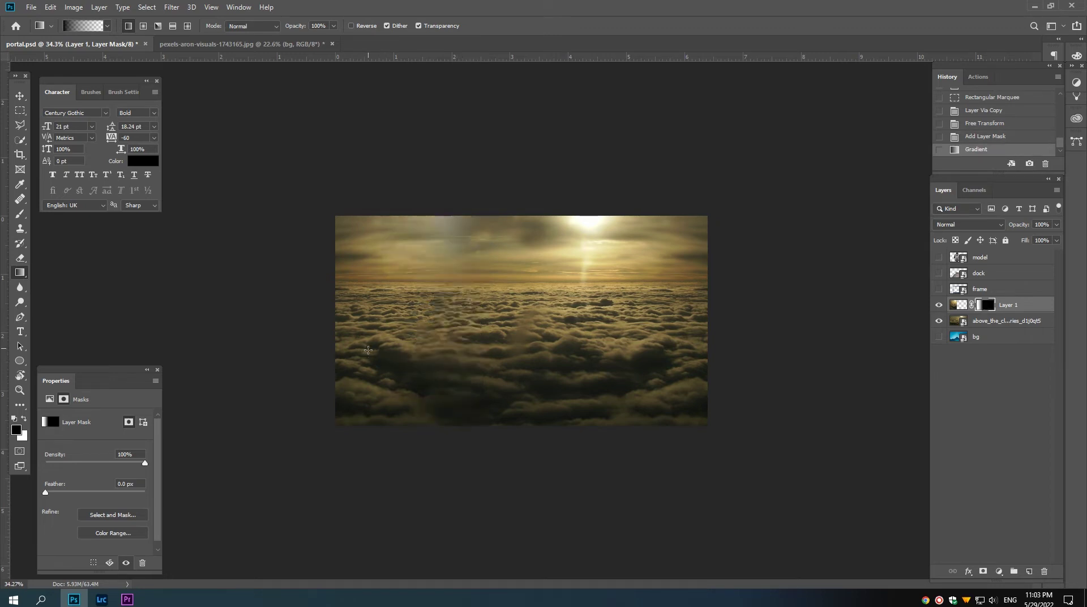
{"action": "key", "text": "v"}
Step: Try another mask gradient across the seam, then undo it
{"action": "scroll", "coordinate": [372, 324], "scroll_direction": "up", "scroll_amount": 1}
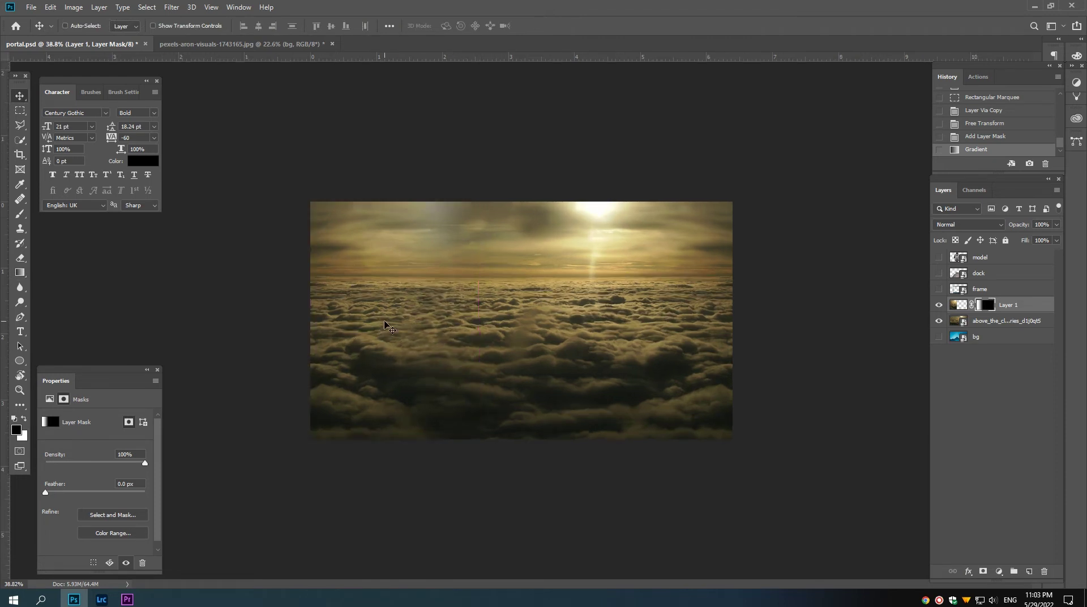
{"action": "key", "text": "g"}
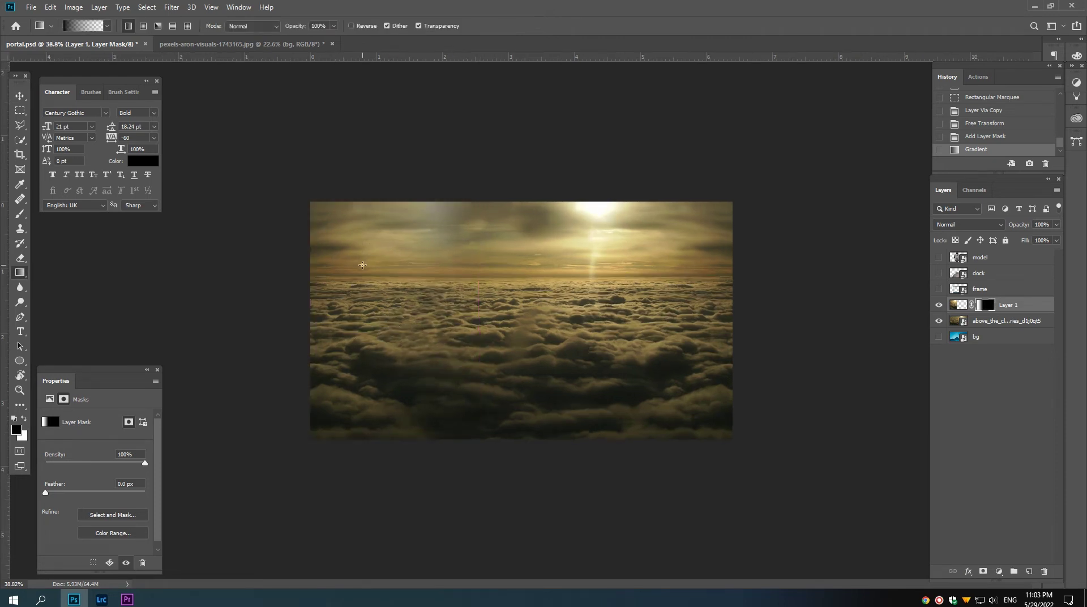
{"action": "left_click_drag", "start_coordinate": [362, 264], "coordinate": [363, 277]}
{"action": "scroll", "coordinate": [366, 290], "scroll_direction": "up", "scroll_amount": 1}
{"action": "key", "text": "v"}
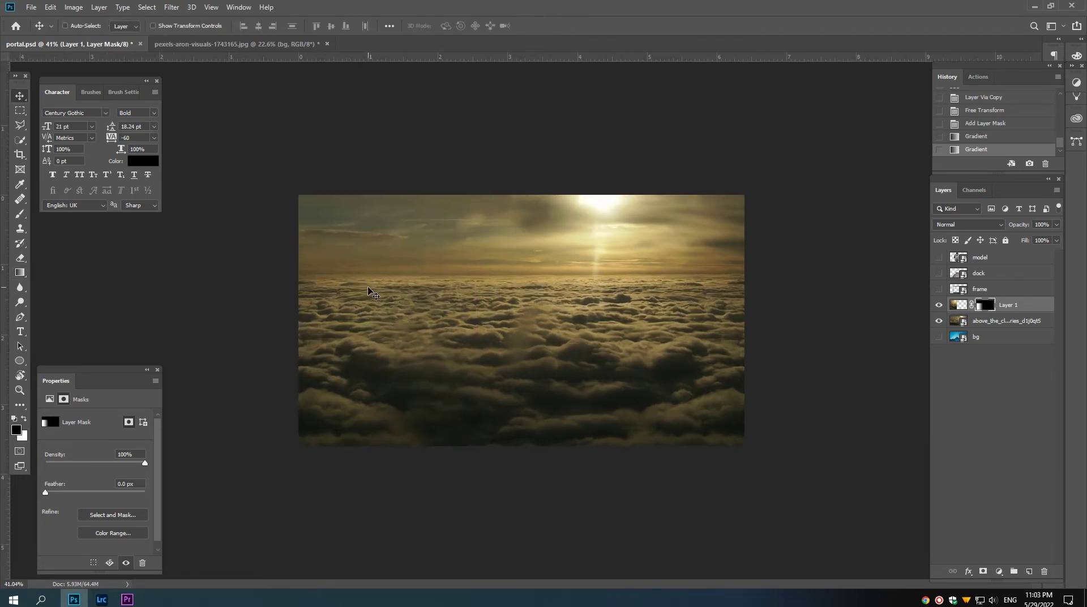
{"action": "scroll", "coordinate": [365, 291], "scroll_direction": "up", "scroll_amount": 1}
{"action": "key", "text": "ctrl+z"}
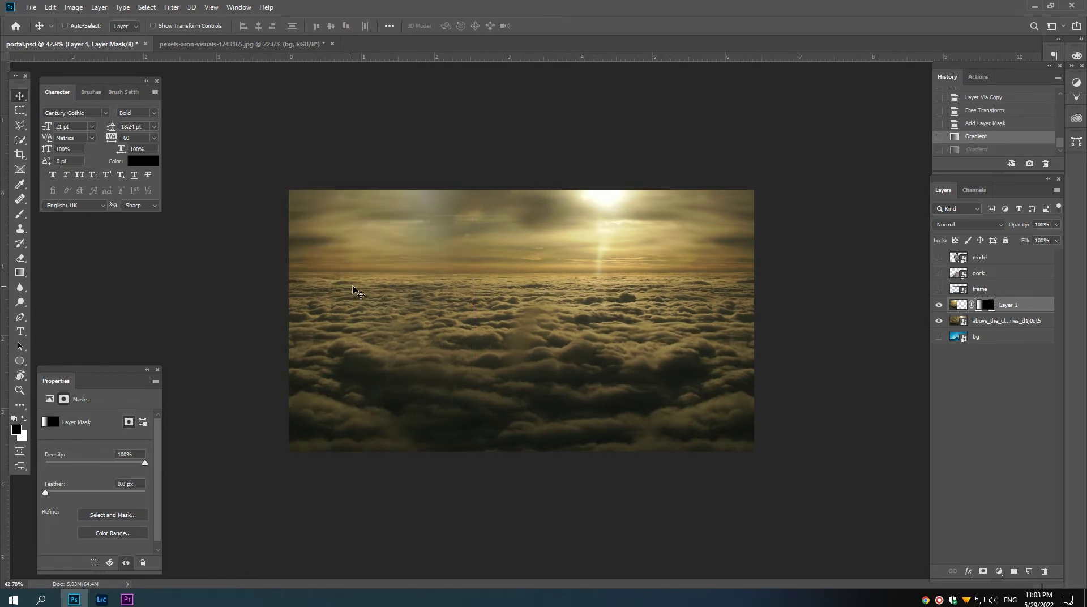
Step: Darken the sky area of Layer 1's mask with a vertical gradient
{"action": "key", "text": "g"}
{"action": "left_click_drag", "start_coordinate": [352, 252], "coordinate": [347, 288]}
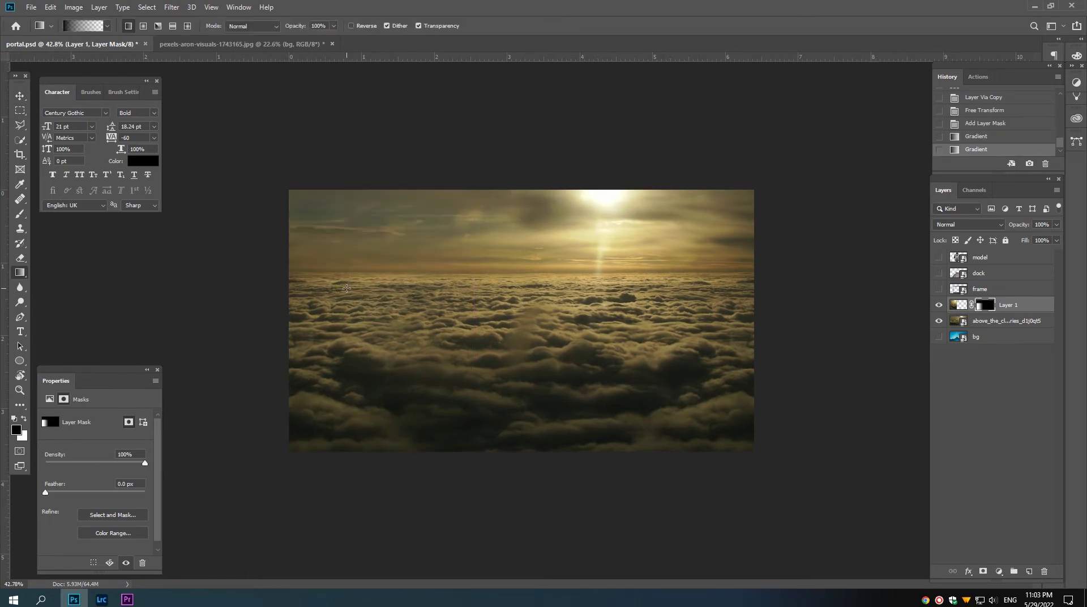
{"action": "key", "text": "v"}
{"action": "scroll", "coordinate": [352, 287], "scroll_direction": "up", "scroll_amount": 2}
{"action": "scroll", "coordinate": [362, 300], "scroll_direction": "up", "scroll_amount": 2}
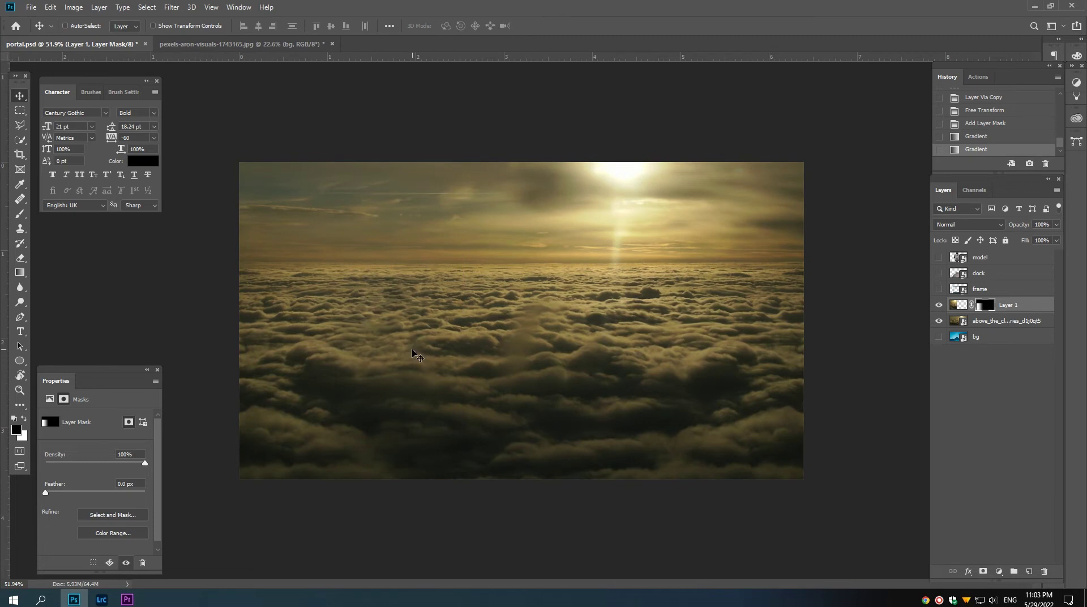
{"action": "scroll", "coordinate": [416, 357], "scroll_direction": "down", "scroll_amount": 1}
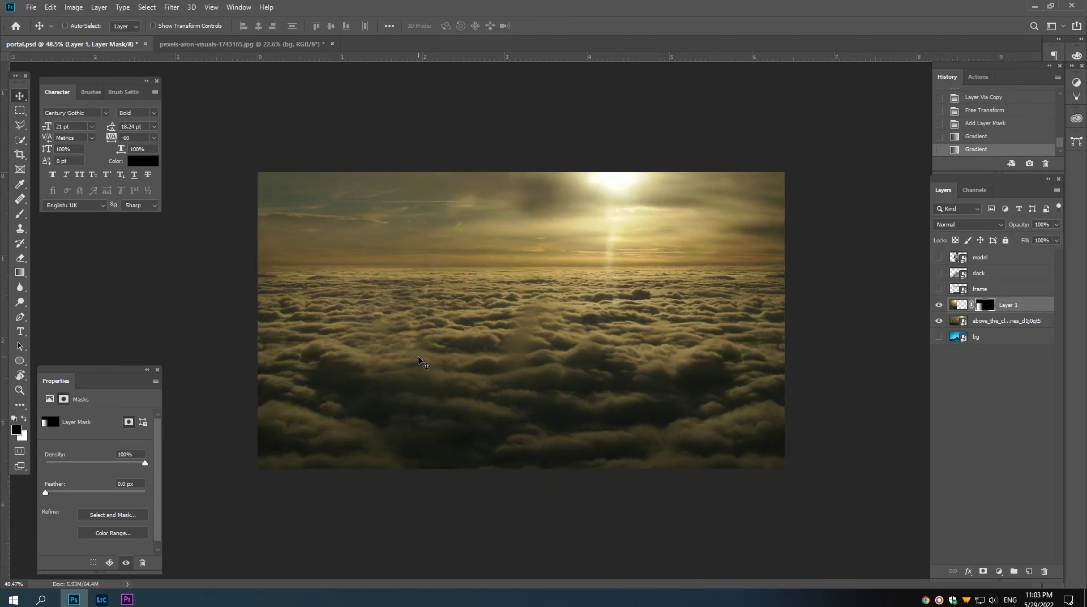
{"action": "key", "text": "s"}
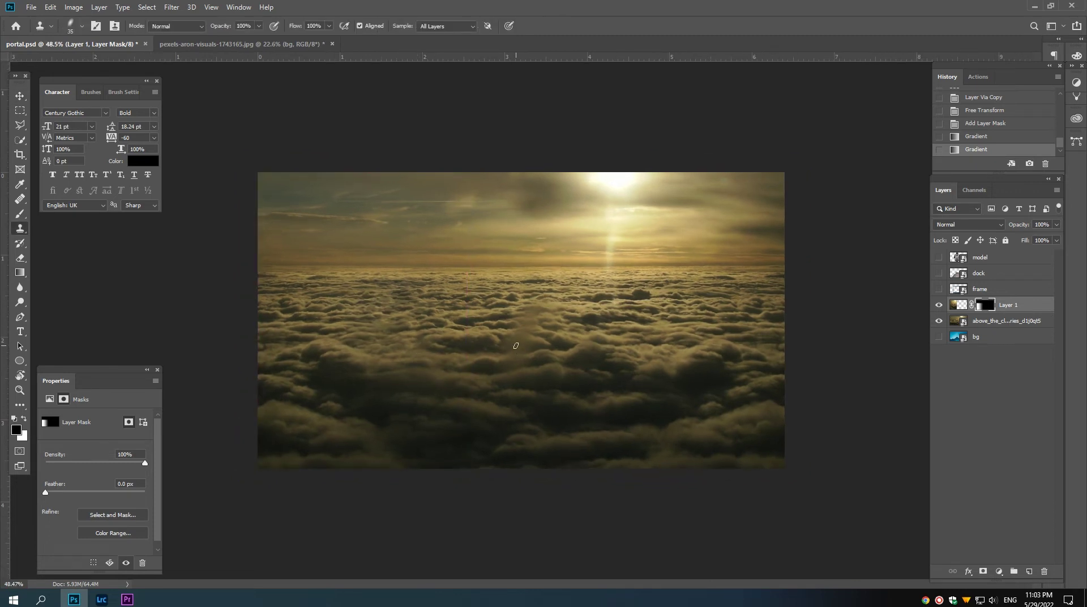
Step: Create Layer 2 and clone clouds over the central seam, toggling it to compare
{"action": "scroll", "coordinate": [515, 344], "scroll_direction": "up", "scroll_amount": 4}
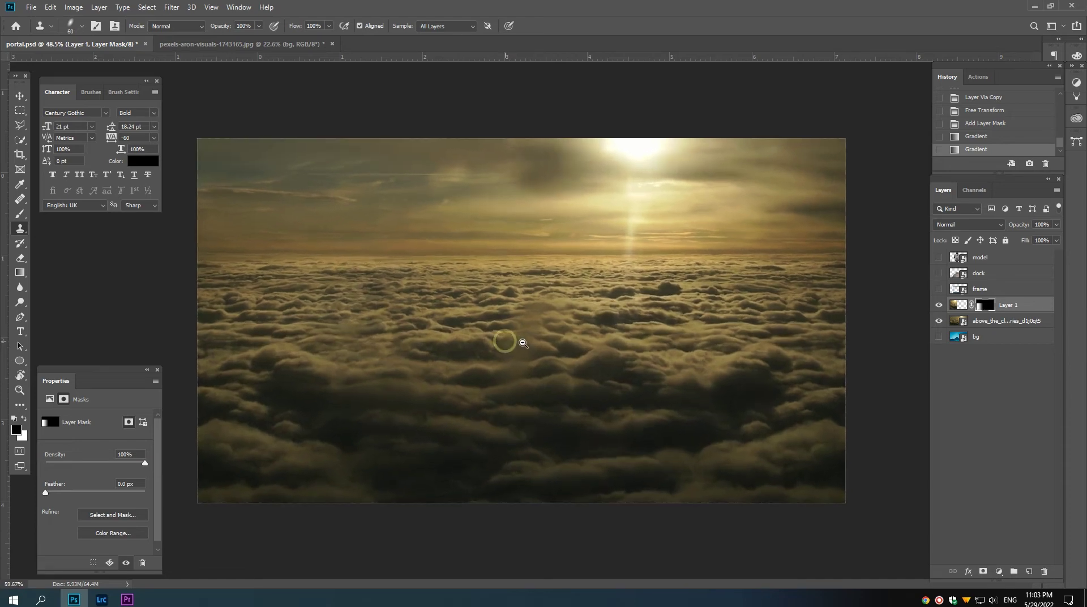
{"action": "scroll", "coordinate": [521, 342], "scroll_direction": "up", "scroll_amount": 3}
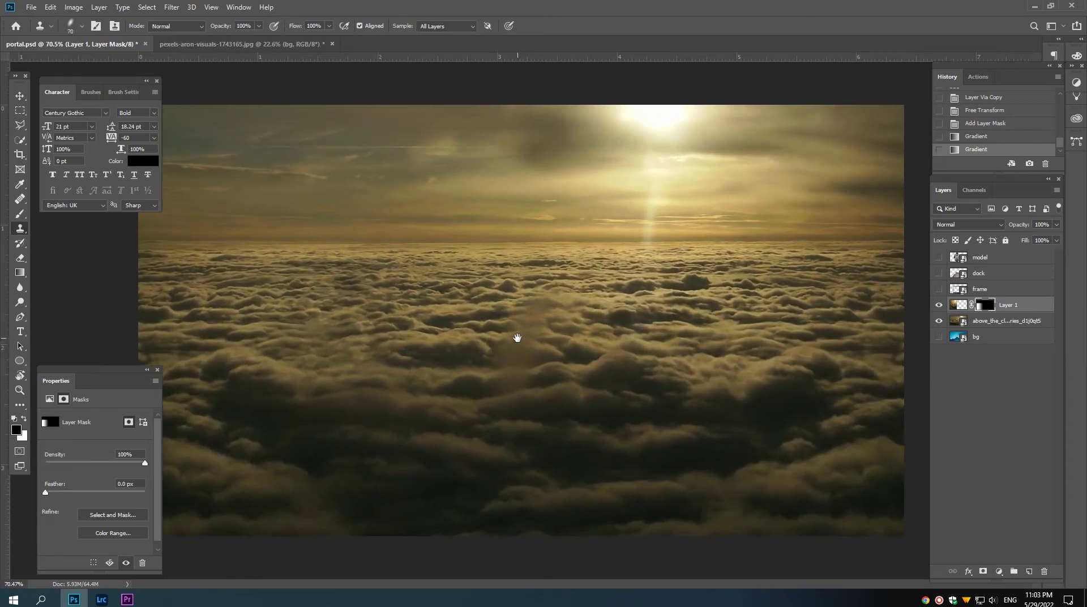
{"action": "scroll", "coordinate": [517, 338], "scroll_direction": "up", "scroll_amount": 2}
{"action": "scroll", "coordinate": [510, 341], "scroll_direction": "up", "scroll_amount": 1}
{"action": "scroll", "coordinate": [529, 344], "scroll_direction": "up", "scroll_amount": 1}
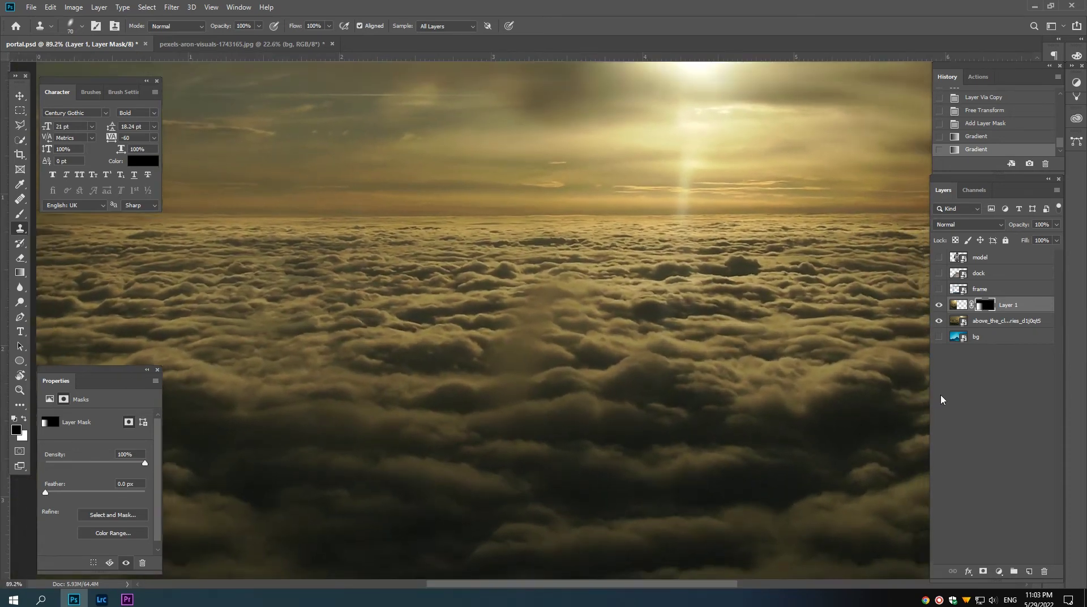
{"action": "left_click", "coordinate": [1028, 570]}
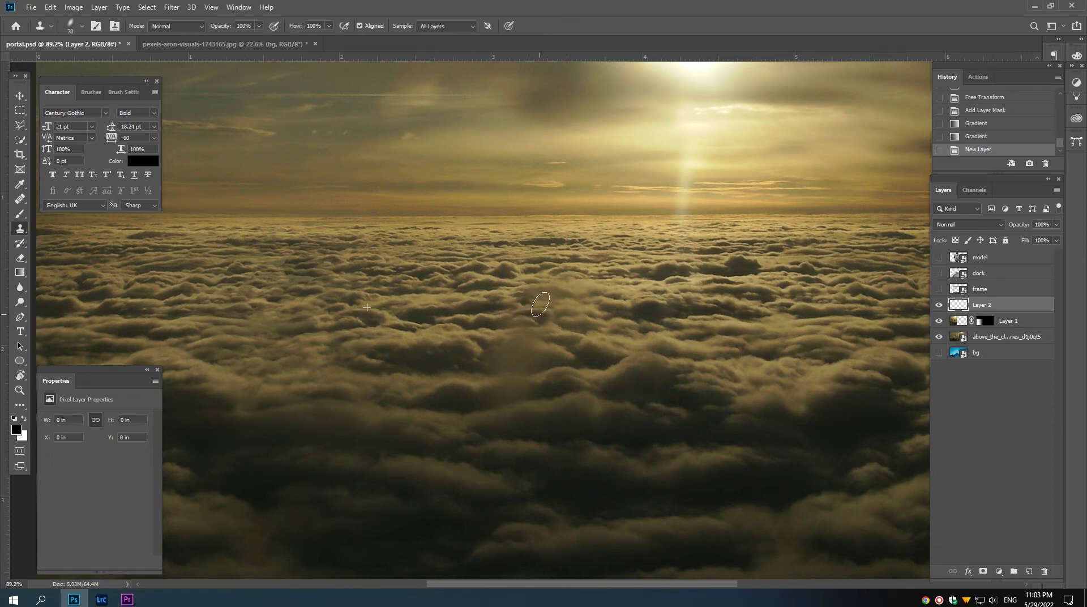
{"action": "mouse_move", "coordinate": [538, 309]}
{"action": "left_mouse_down"}
{"action": "mouse_move", "coordinate": [508, 314]}
{"action": "mouse_move", "coordinate": [529, 340]}
{"action": "mouse_move", "coordinate": [486, 347]}
{"action": "mouse_move", "coordinate": [547, 360]}
{"action": "mouse_move", "coordinate": [519, 409]}
{"action": "mouse_move", "coordinate": [544, 316]}
{"action": "mouse_move", "coordinate": [540, 278]}
{"action": "left_mouse_up"}
{"action": "scroll", "coordinate": [565, 304], "scroll_direction": "down", "scroll_amount": 2, "text": "alt"}
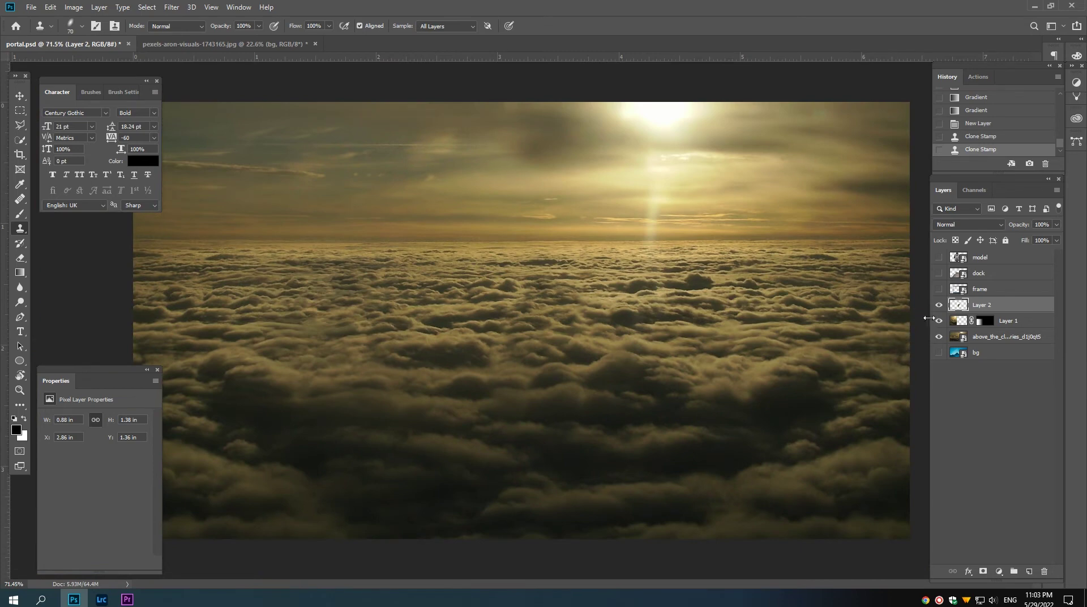
{"action": "left_click", "coordinate": [938, 304]}
Step: Lower clone opacity, enlarge the brush, and softly clone over the remaining seam
{"action": "scroll", "coordinate": [605, 355], "scroll_direction": "down", "scroll_amount": 2, "text": "alt"}
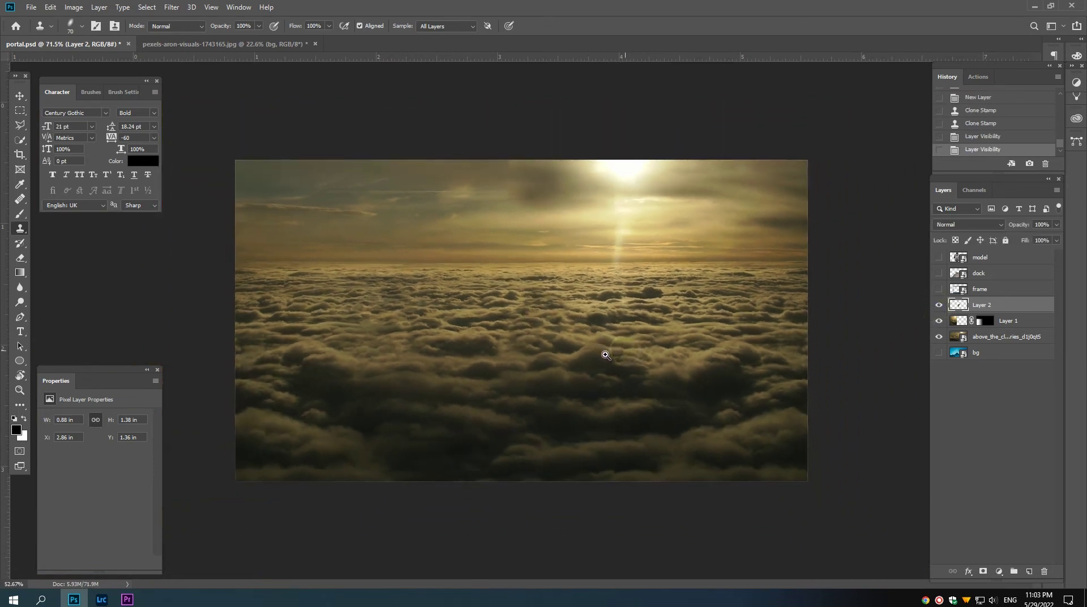
{"action": "scroll", "coordinate": [605, 355], "scroll_direction": "up", "scroll_amount": 1}
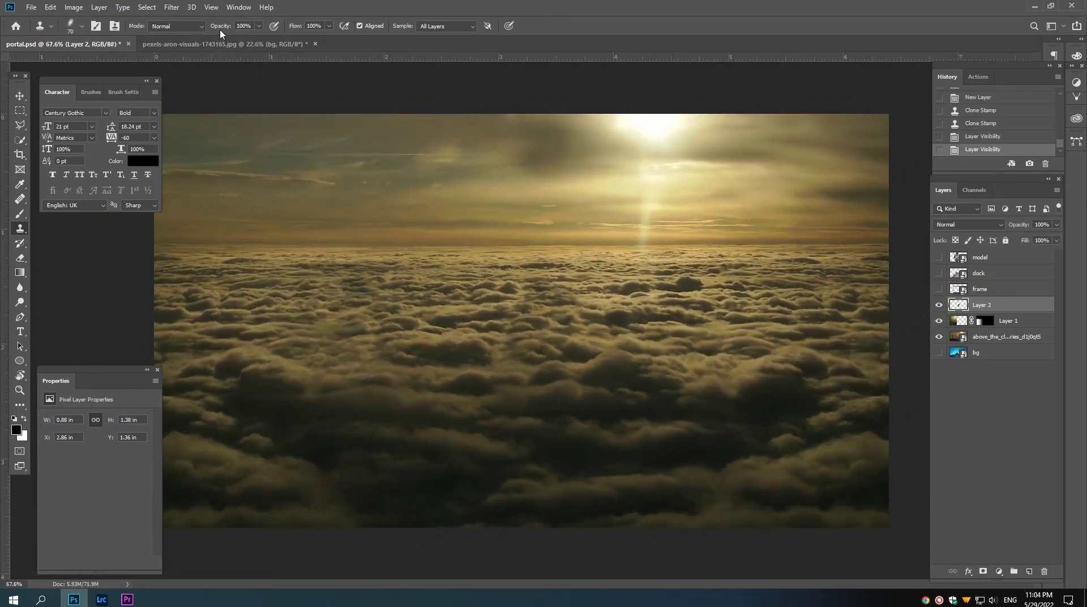
{"action": "left_click_drag", "start_coordinate": [219, 26], "coordinate": [191, 29]}
{"action": "key", "text": "bracketright"}
{"action": "key", "text": "bracketright"}
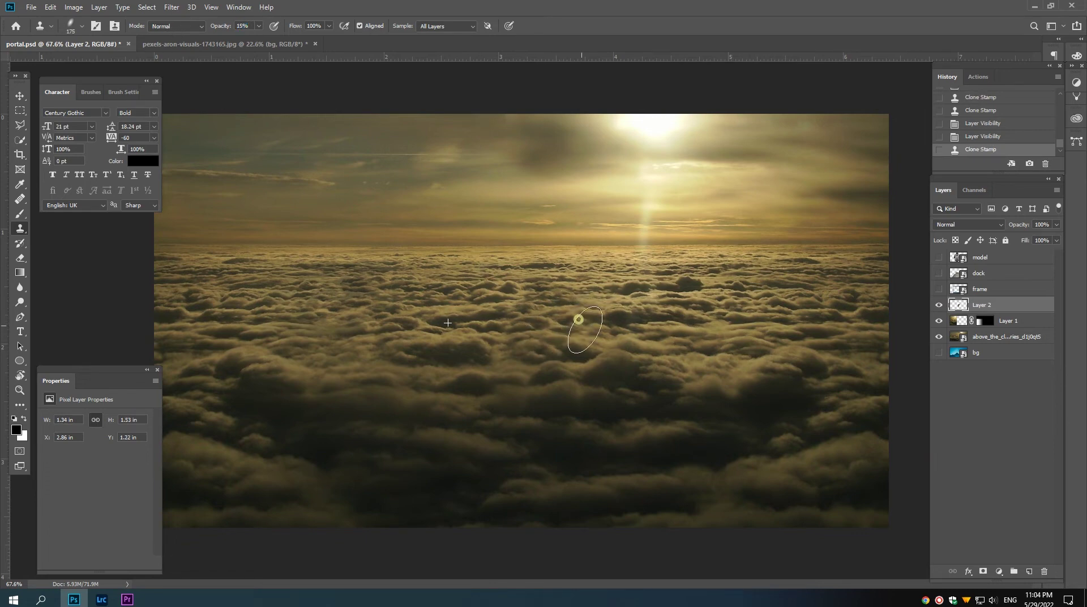
{"action": "mouse_move", "coordinate": [575, 318]}
{"action": "left_mouse_down"}
{"action": "mouse_move", "coordinate": [554, 378]}
{"action": "mouse_move", "coordinate": [498, 352]}
{"action": "mouse_move", "coordinate": [517, 291]}
{"action": "mouse_move", "coordinate": [486, 324]}
{"action": "mouse_move", "coordinate": [497, 388]}
{"action": "mouse_move", "coordinate": [468, 347]}
{"action": "mouse_move", "coordinate": [516, 312]}
{"action": "left_mouse_up"}
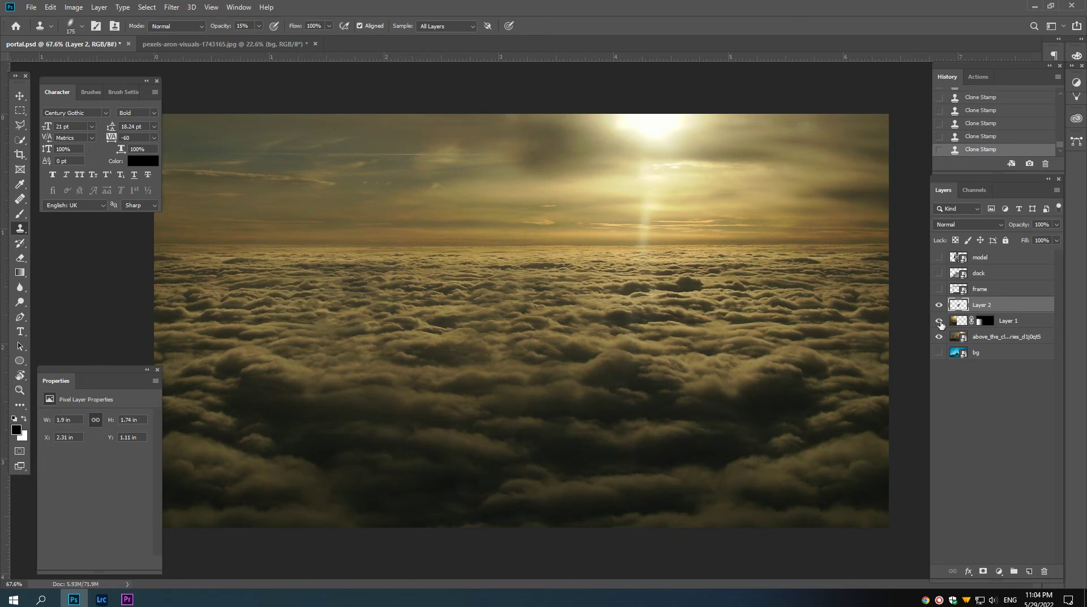
Step: Toggle the cloud layers' visibility to compare the composite with and without Layer 1
{"action": "left_click", "coordinate": [939, 306]}
{"action": "key", "text": "ctrl+minus"}
{"action": "key", "text": "v"}
{"action": "key", "text": "ctrl+minus"}
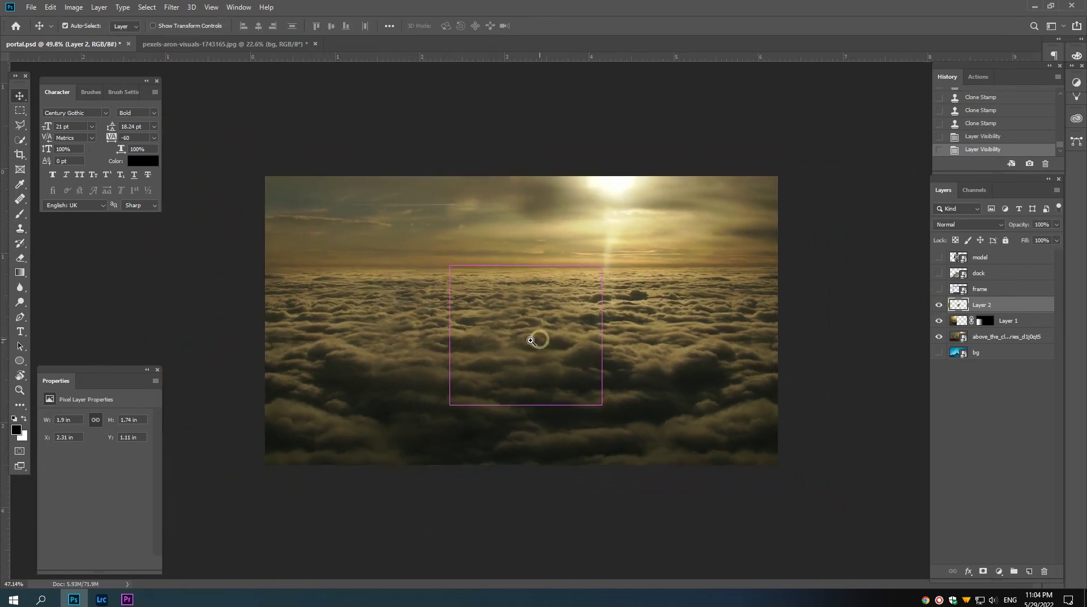
{"action": "scroll", "coordinate": [530, 340], "scroll_direction": "down", "scroll_amount": 1}
{"action": "left_click", "coordinate": [939, 321]}
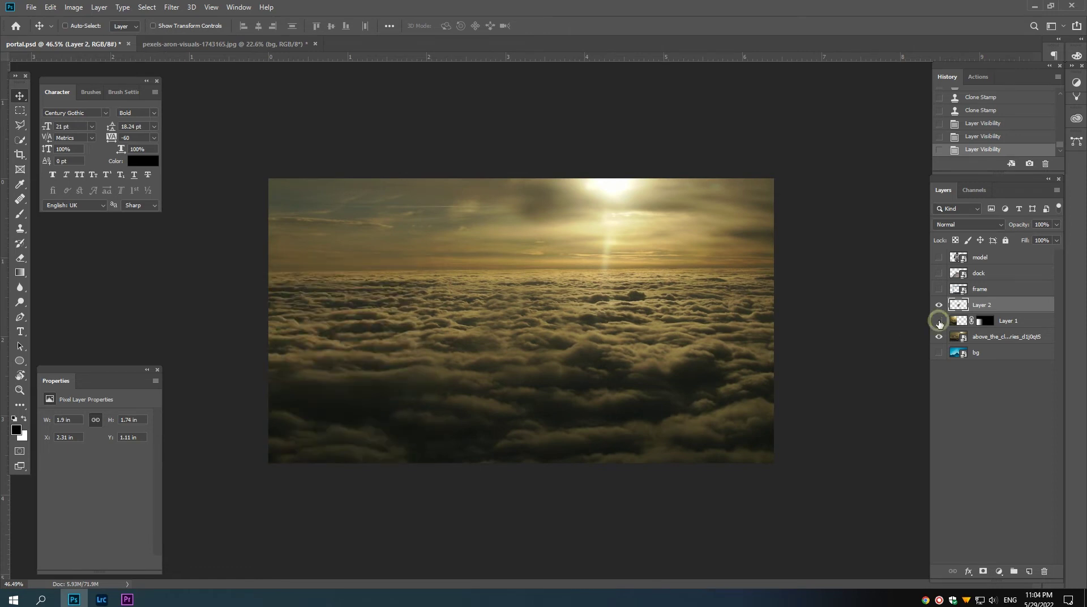
{"action": "left_click", "coordinate": [939, 321]}
{"action": "left_click", "coordinate": [939, 321]}
{"action": "left_click_drag", "start_coordinate": [526, 317], "coordinate": [513, 317]}
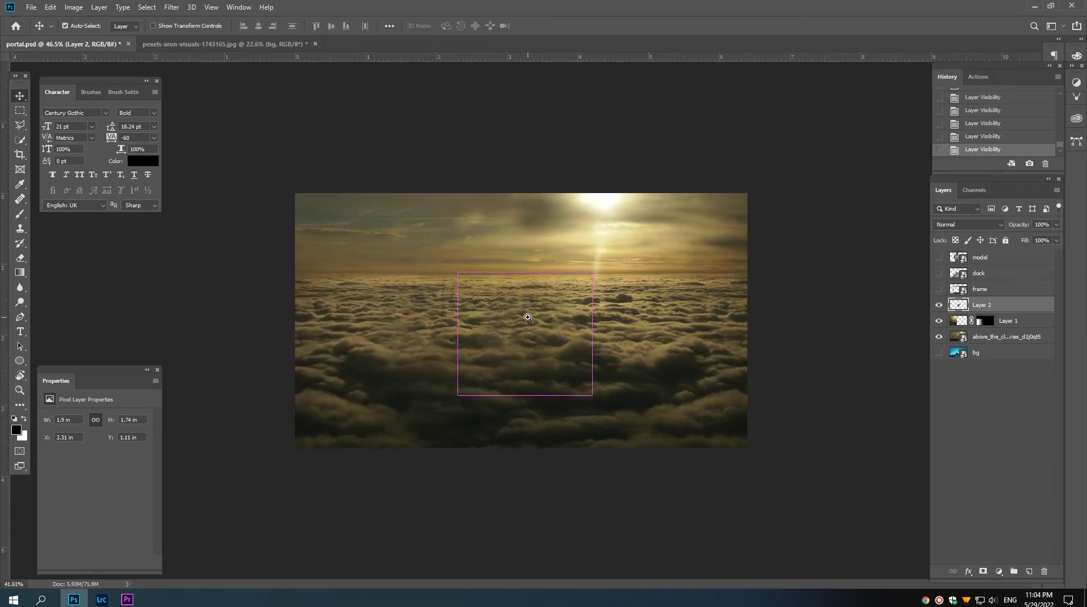
Step: Convert Layer 2, Layer 1 and above_the_clouds into one smart object named clouds
{"action": "left_click", "coordinate": [1007, 337]}
{"action": "left_click", "coordinate": [1000, 306], "text": "shift"}
{"action": "right_click", "coordinate": [1001, 305]}
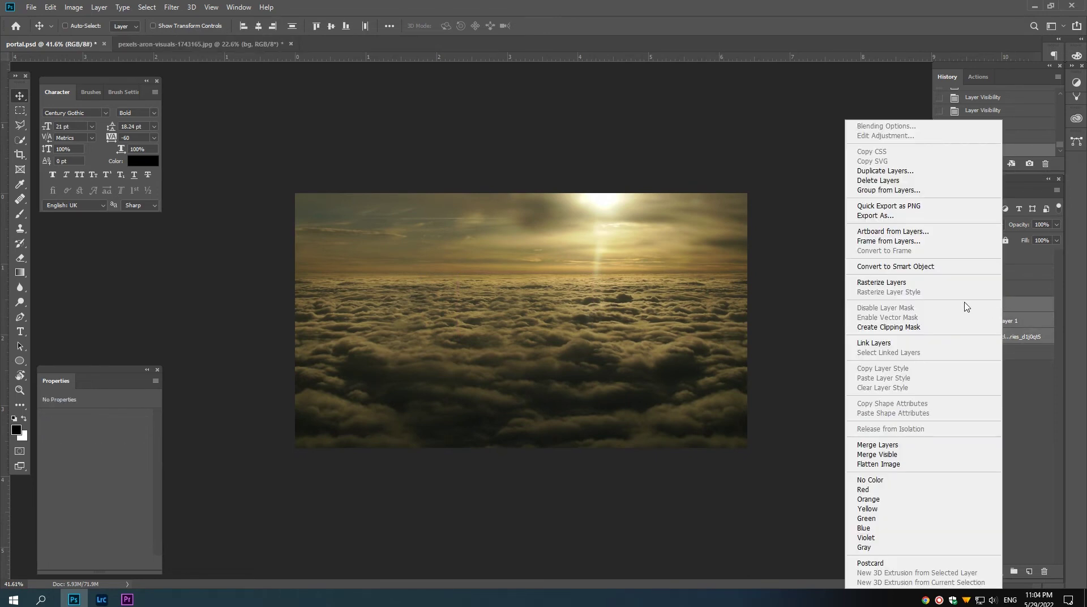
{"action": "left_click", "coordinate": [896, 266]}
{"action": "double_click", "coordinate": [982, 305]}
{"action": "type", "text": "clouds"}
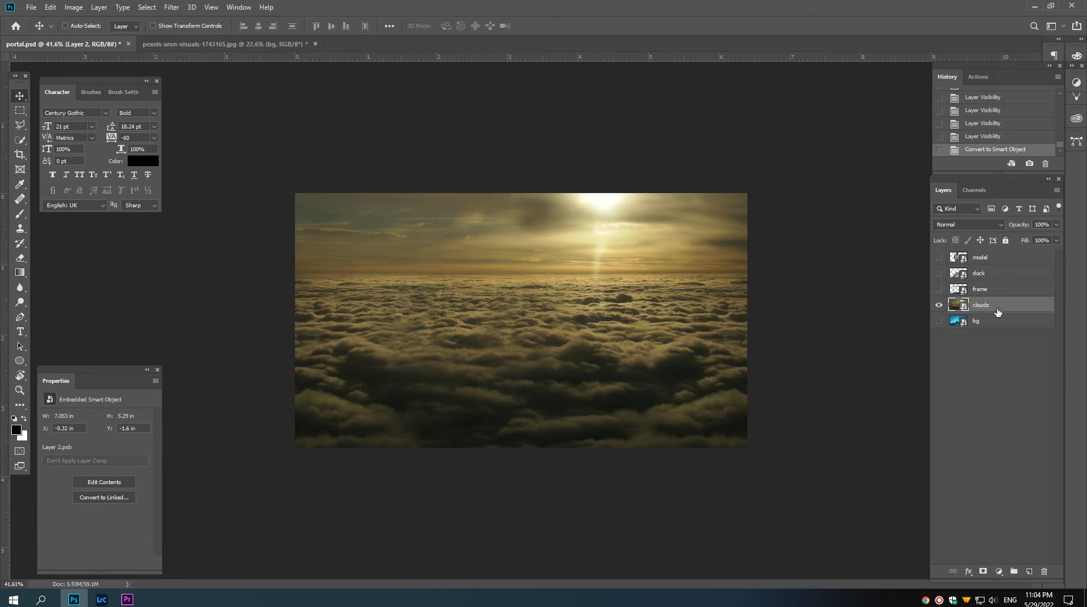
{"action": "key", "text": "Return"}
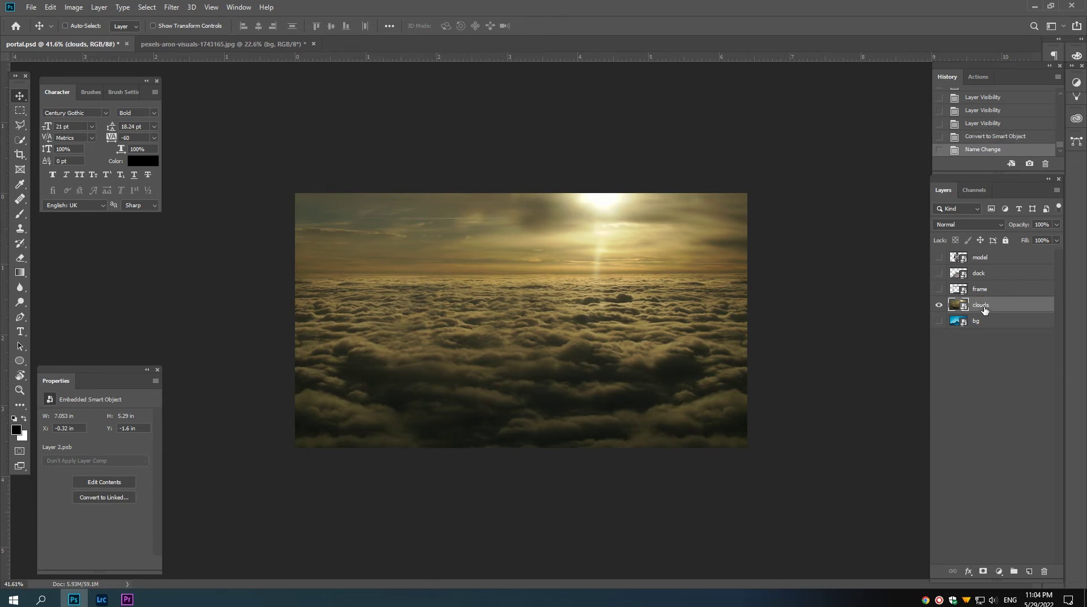
Step: Add a layer mask to clouds and fade out the sky with a top-down gradient
{"action": "left_click", "coordinate": [984, 572]}
{"action": "scroll", "coordinate": [556, 308], "scroll_direction": "up", "scroll_amount": 3}
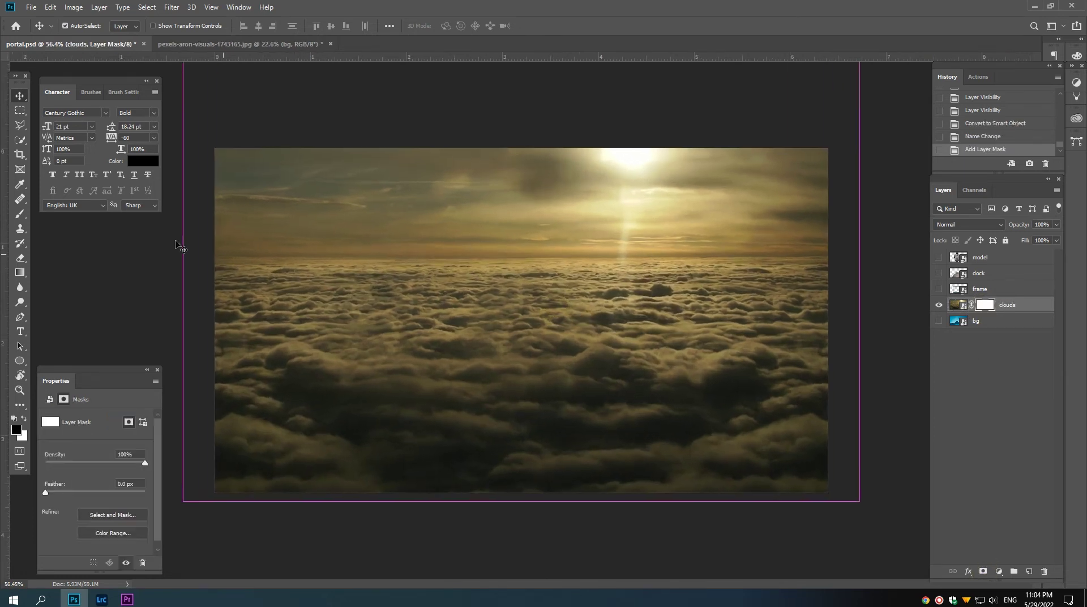
{"action": "left_click", "coordinate": [20, 272]}
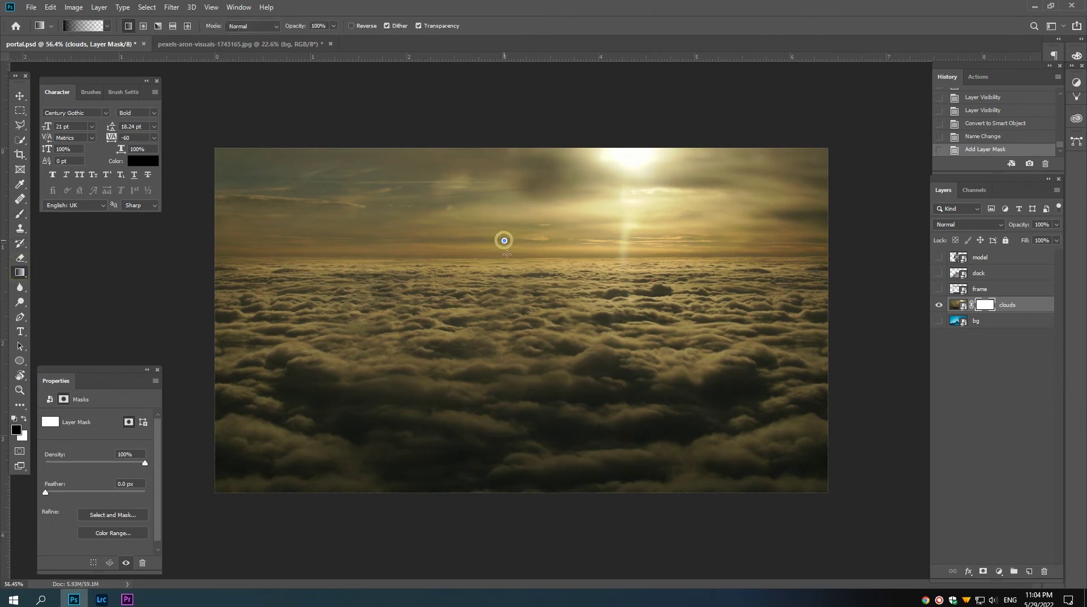
{"action": "left_click_drag", "start_coordinate": [507, 276], "coordinate": [506, 273]}
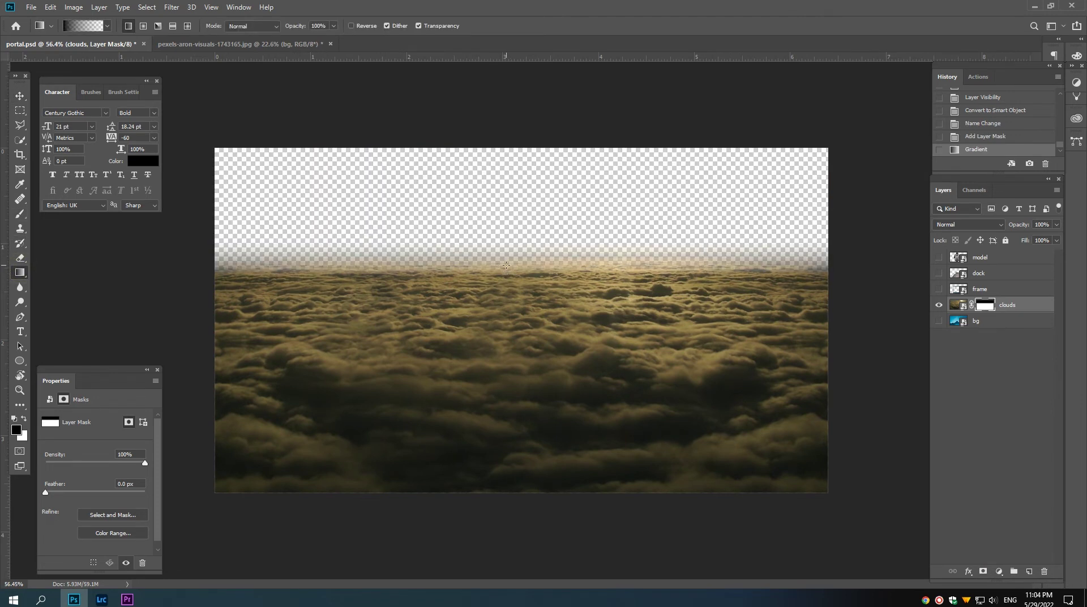
{"action": "key", "text": "v"}
{"action": "scroll", "coordinate": [506, 265], "scroll_direction": "down", "scroll_amount": 2}
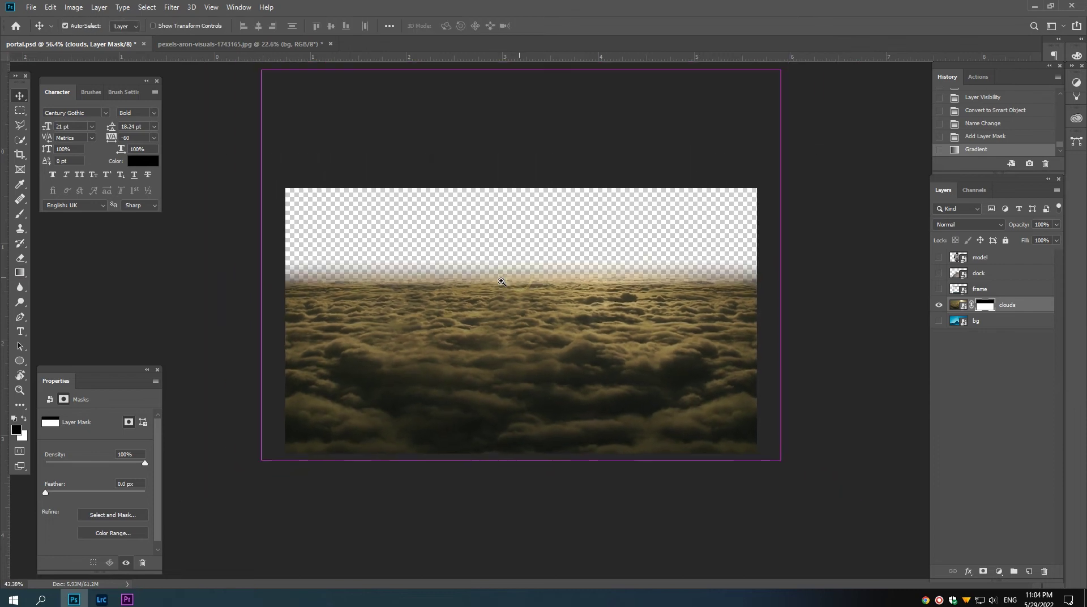
Step: Show the bg layer, move it up, and scale it to about 15% at the canvas top
{"action": "left_click", "coordinate": [982, 329]}
{"action": "left_click", "coordinate": [939, 320]}
{"action": "left_click_drag", "start_coordinate": [537, 238], "coordinate": [537, 149]}
{"action": "scroll", "coordinate": [558, 252], "scroll_direction": "down", "scroll_amount": 5}
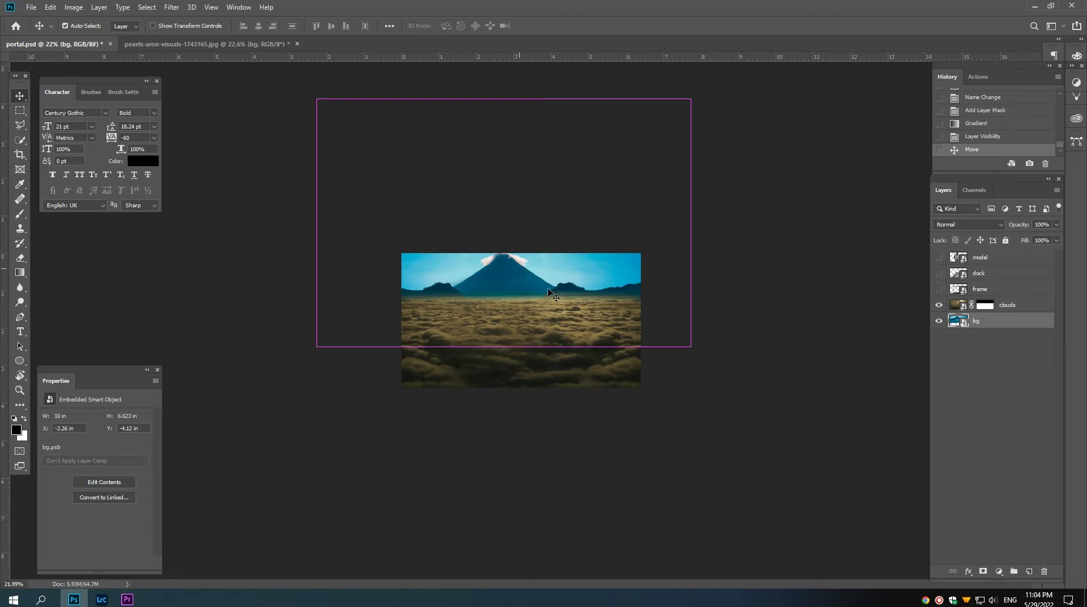
{"action": "key", "text": "ctrl+t"}
{"action": "left_click_drag", "start_coordinate": [549, 293], "coordinate": [499, 295]}
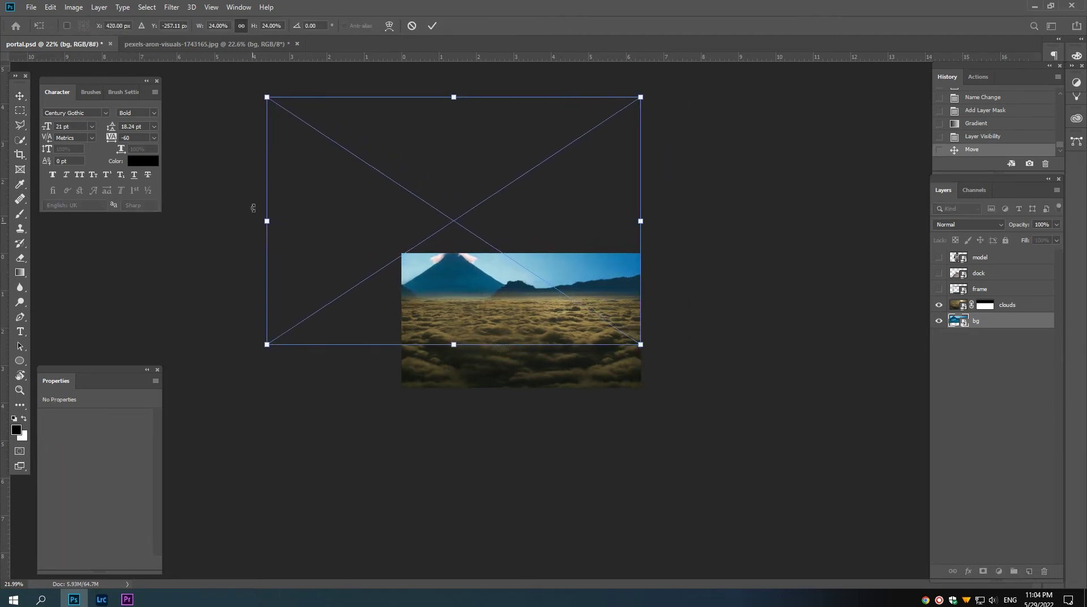
{"action": "left_click_drag", "start_coordinate": [266, 100], "coordinate": [398, 186]}
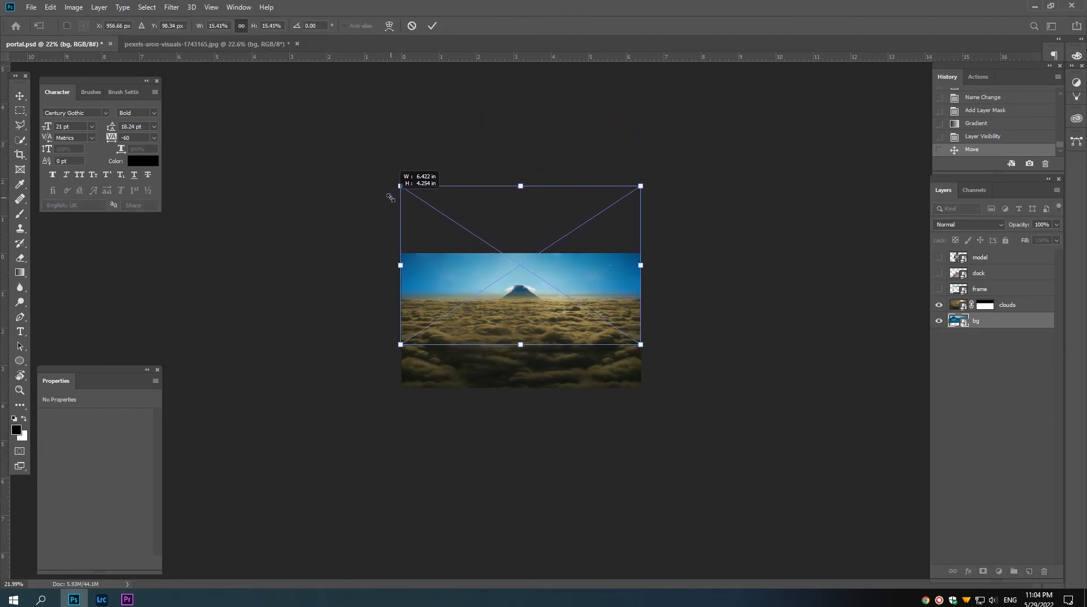
{"action": "scroll", "coordinate": [519, 313], "scroll_direction": "up", "scroll_amount": 2}
{"action": "mouse_move", "coordinate": [492, 295]}
{"action": "left_mouse_down"}
{"action": "mouse_move", "coordinate": [493, 268]}
{"action": "mouse_move", "coordinate": [498, 287]}
{"action": "left_mouse_up"}
{"action": "scroll", "coordinate": [494, 272], "scroll_direction": "up", "scroll_amount": 1}
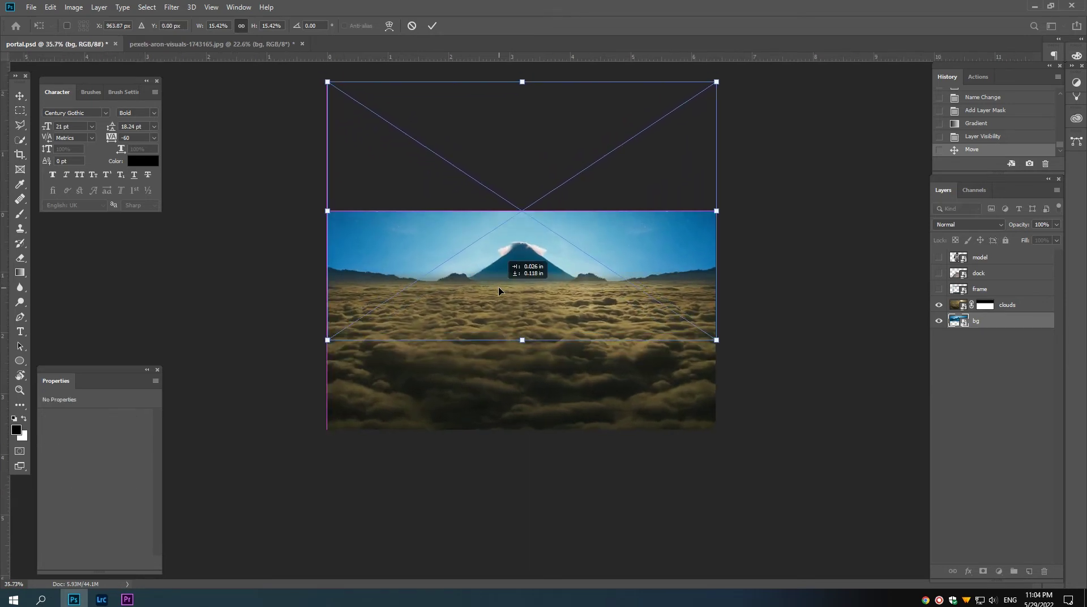
{"action": "key", "text": "Return"}
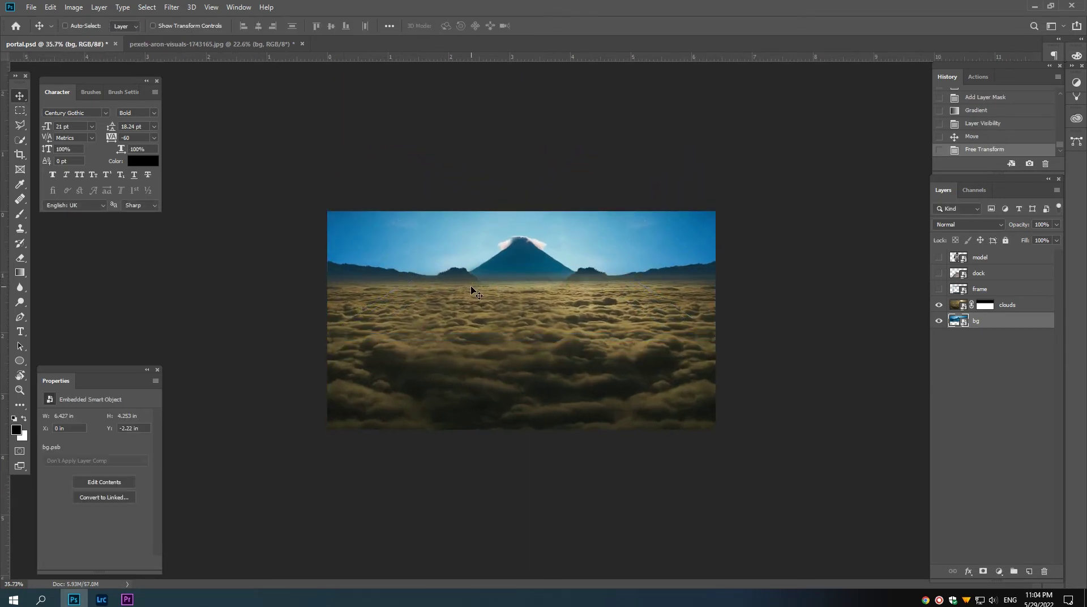
Step: Nudge bg up and squash its height so the peak sits just above the clouds
{"action": "key", "text": "Up"}
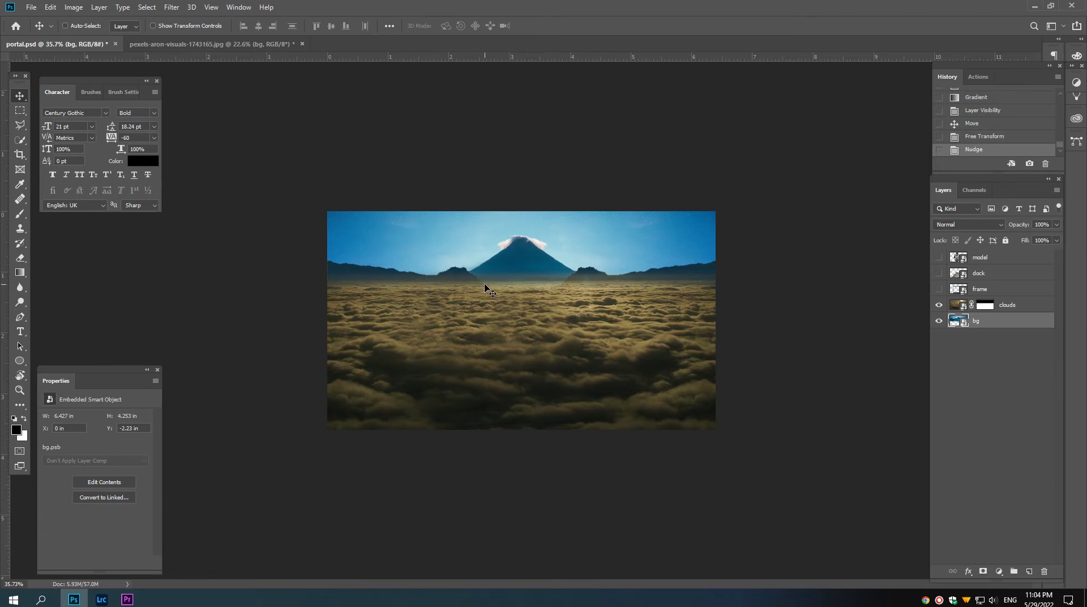
{"action": "scroll", "coordinate": [535, 292], "scroll_direction": "down", "scroll_amount": 4}
{"action": "key", "text": "ctrl+t"}
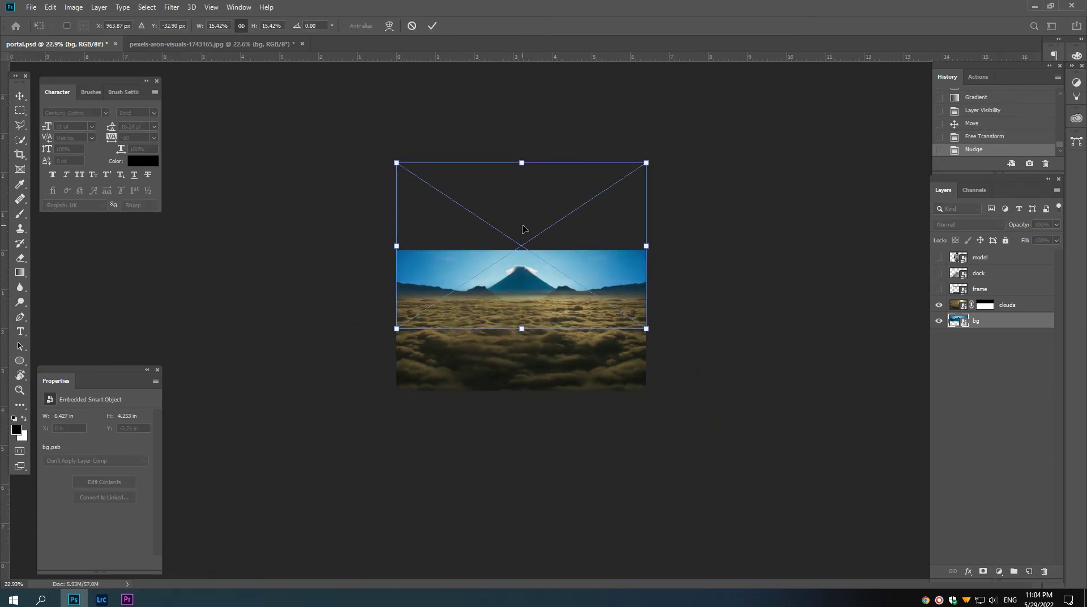
{"action": "left_click_drag", "start_coordinate": [522, 163], "coordinate": [521, 213]}
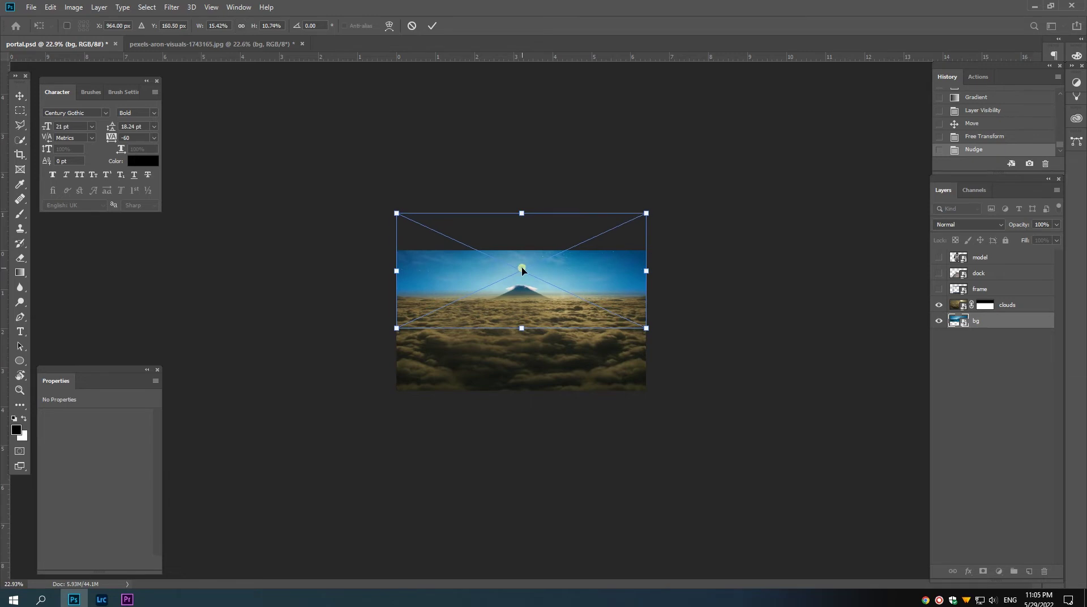
{"action": "left_click_drag", "start_coordinate": [521, 266], "coordinate": [522, 264]}
{"action": "key", "text": "Return"}
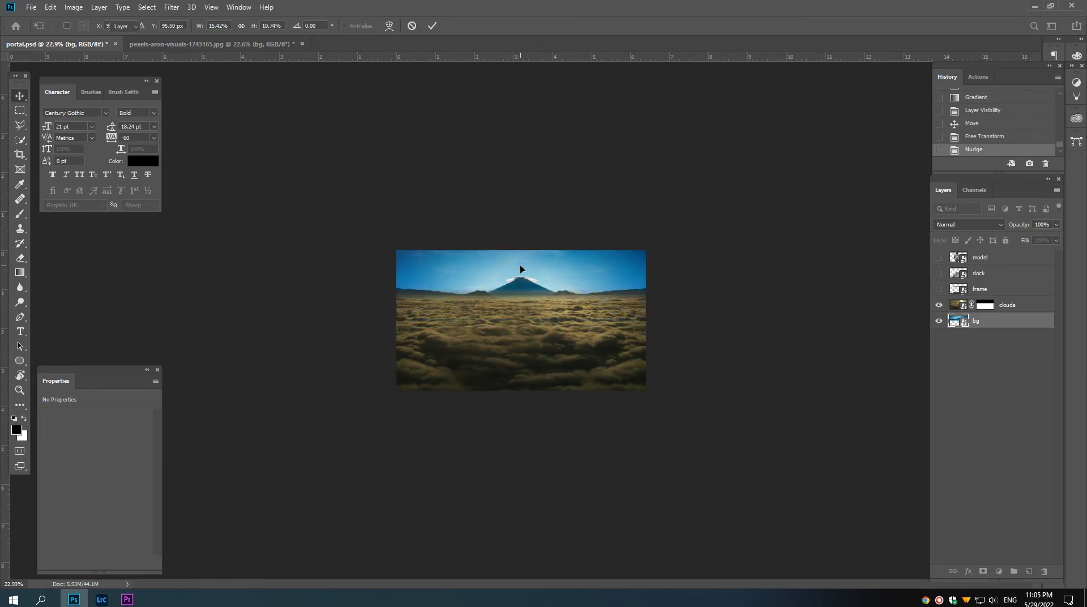
{"action": "left_click", "coordinate": [519, 311], "text": "ctrl"}
{"action": "left_click_drag", "start_coordinate": [527, 317], "coordinate": [532, 315]}
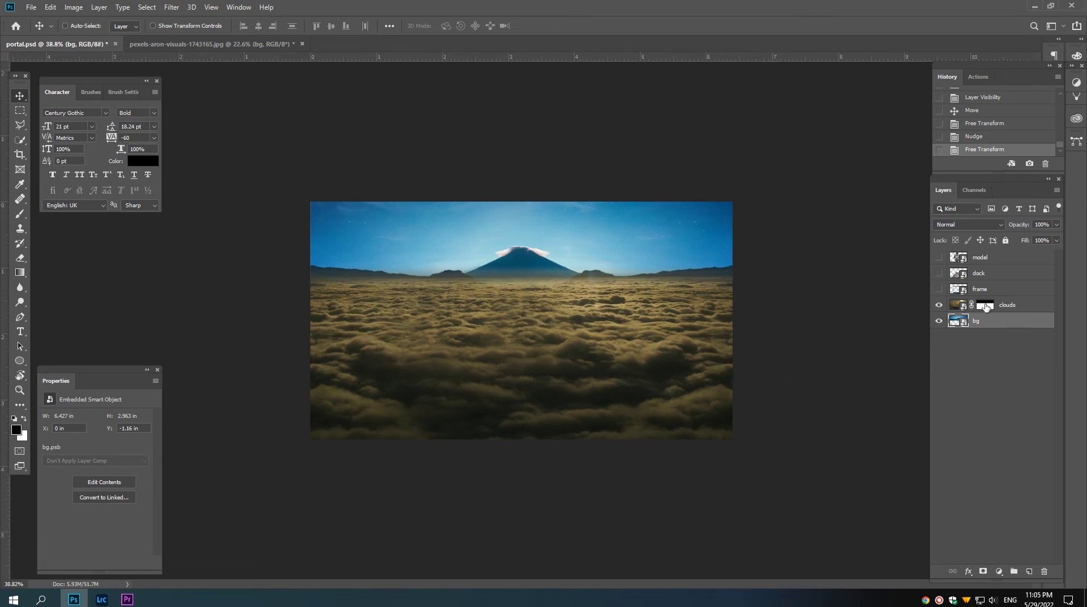
Step: Inside the clouds smart object, brush Layer 1's mask near the left edge at size 200, then save and close
{"action": "double_click", "coordinate": [958, 305]}
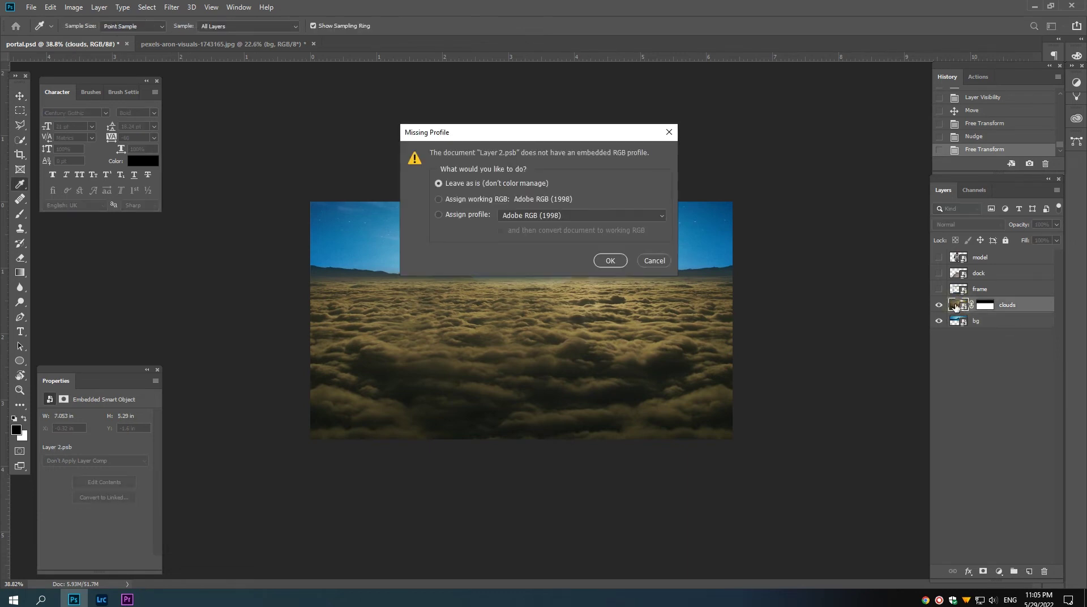
{"action": "left_click", "coordinate": [609, 260]}
{"action": "left_click", "coordinate": [985, 278]}
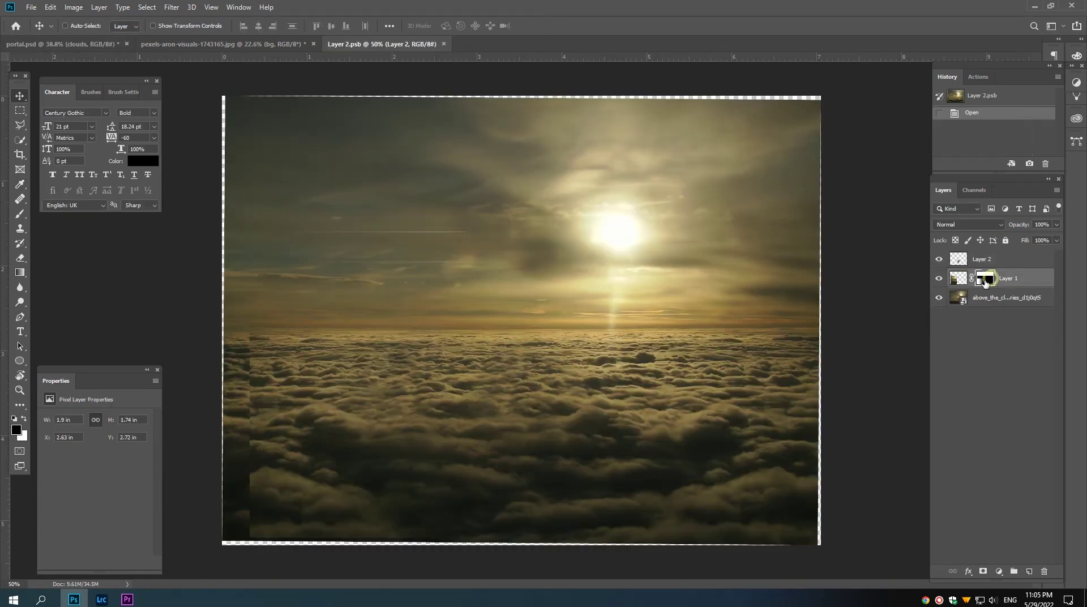
{"action": "key", "text": "ctrl+minus"}
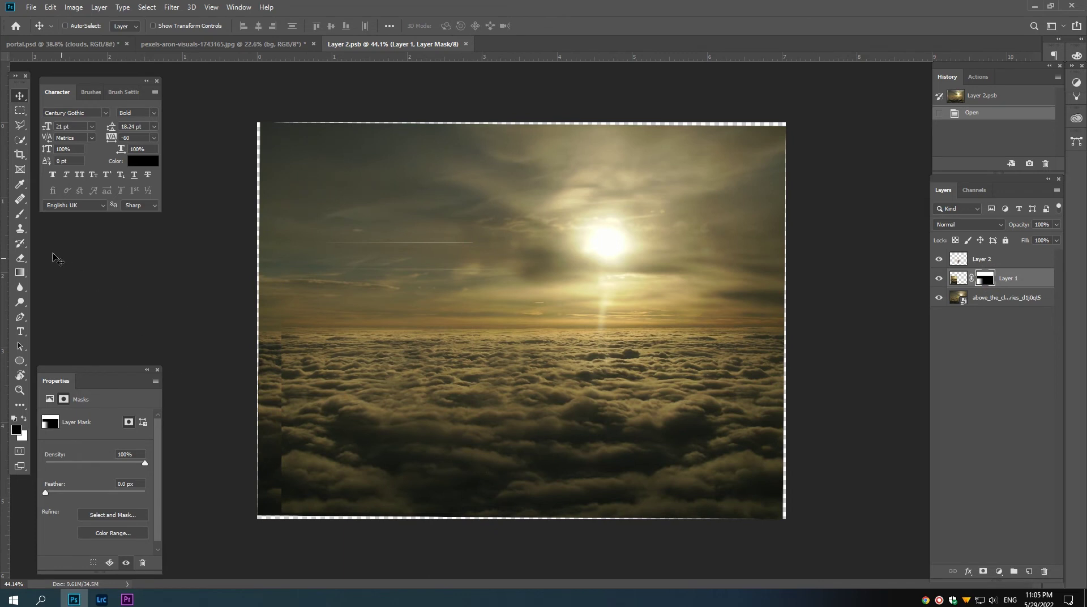
{"action": "left_click", "coordinate": [19, 214]}
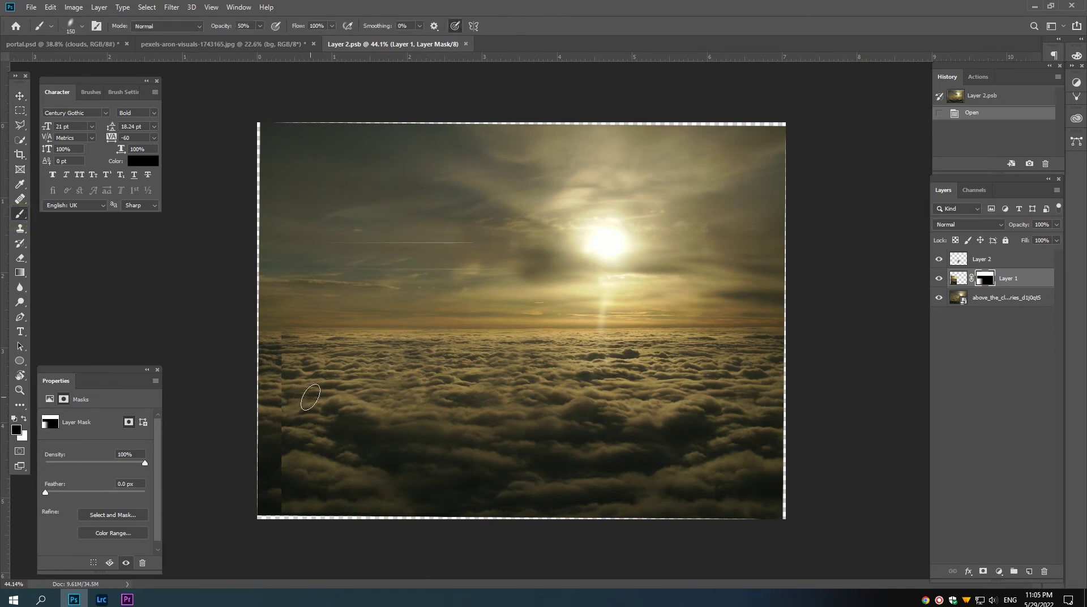
{"action": "left_click", "coordinate": [327, 400]}
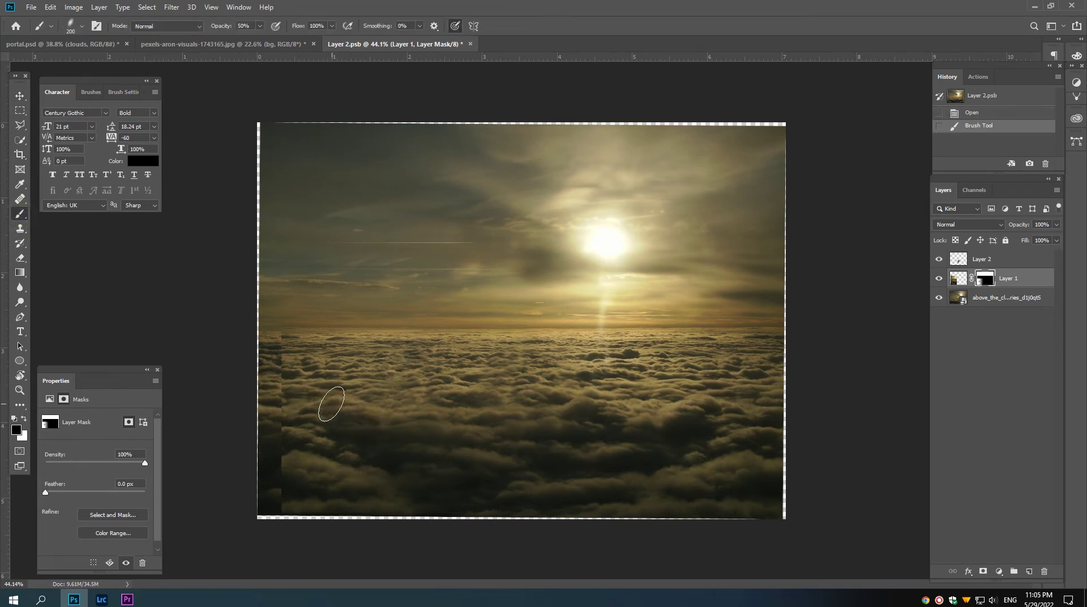
{"action": "key", "text": "bracketright"}
{"action": "left_click", "coordinate": [376, 441]}
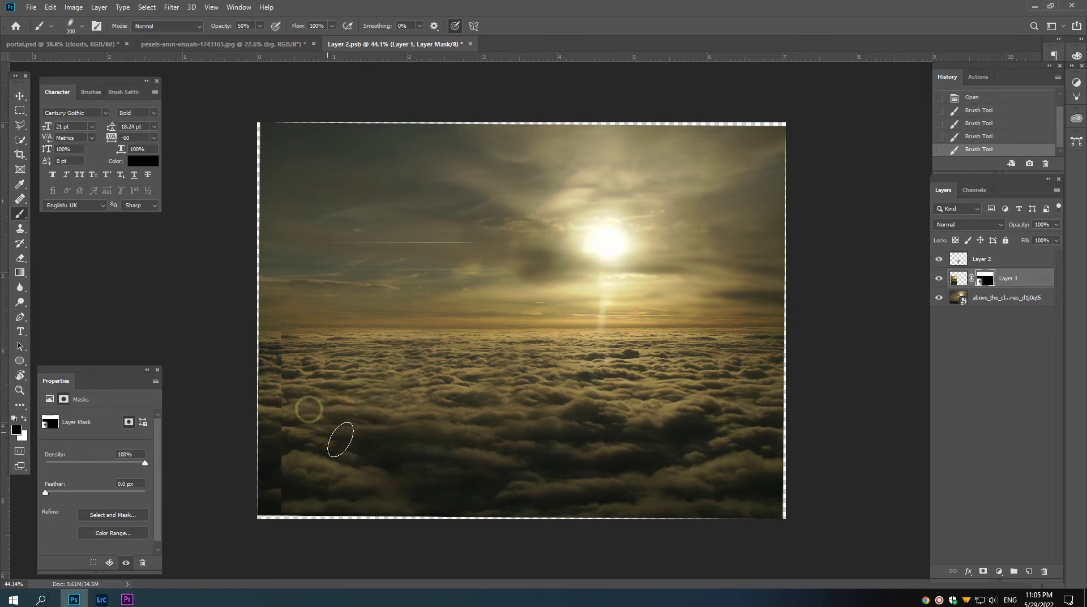
{"action": "left_click", "coordinate": [358, 442]}
{"action": "key", "text": "ctrl+w"}
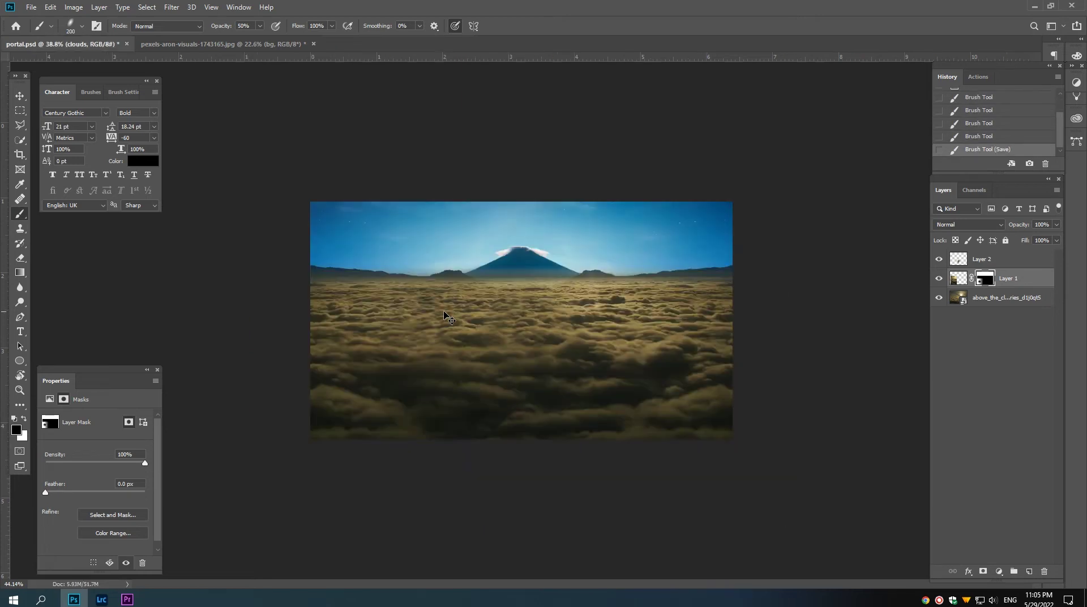
{"action": "left_click", "coordinate": [502, 354]}
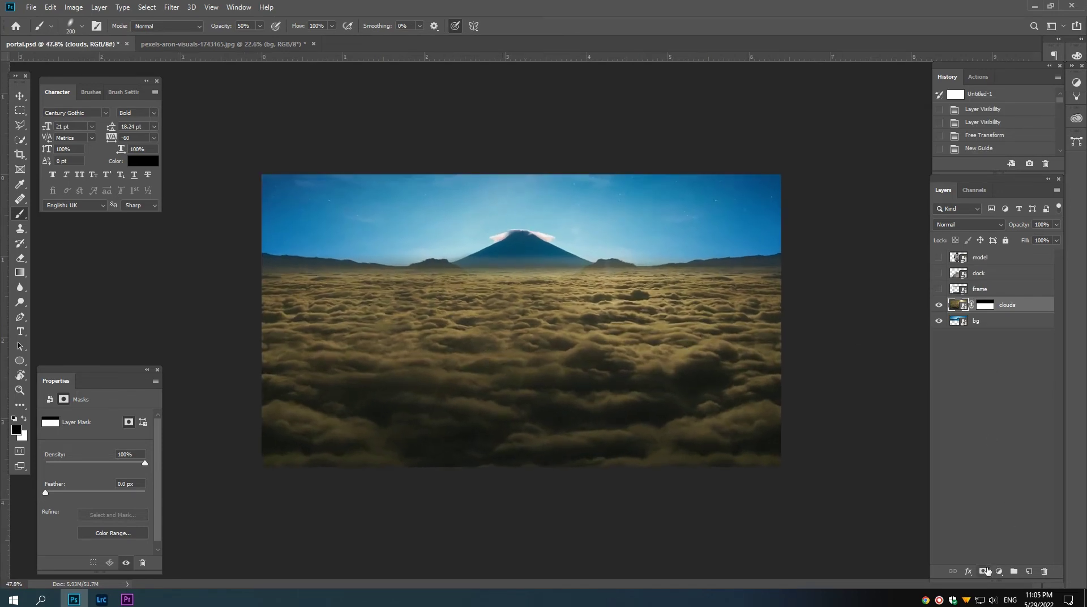
Step: Add a Black & White adjustment clipped to the clouds layer
{"action": "left_click", "coordinate": [999, 571]}
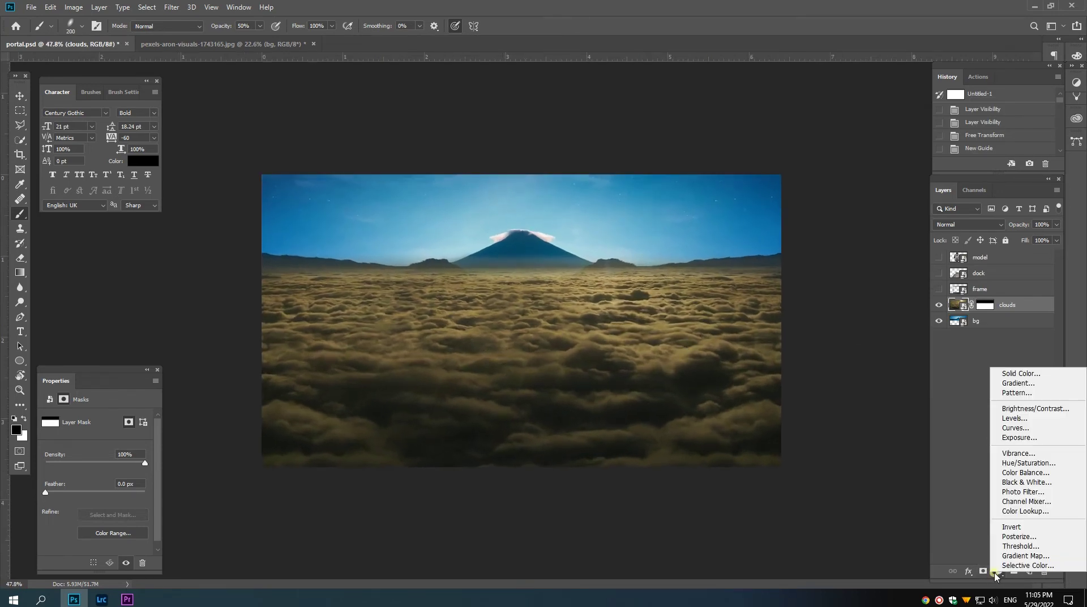
{"action": "left_click", "coordinate": [1009, 482]}
{"action": "left_click", "coordinate": [76, 564]}
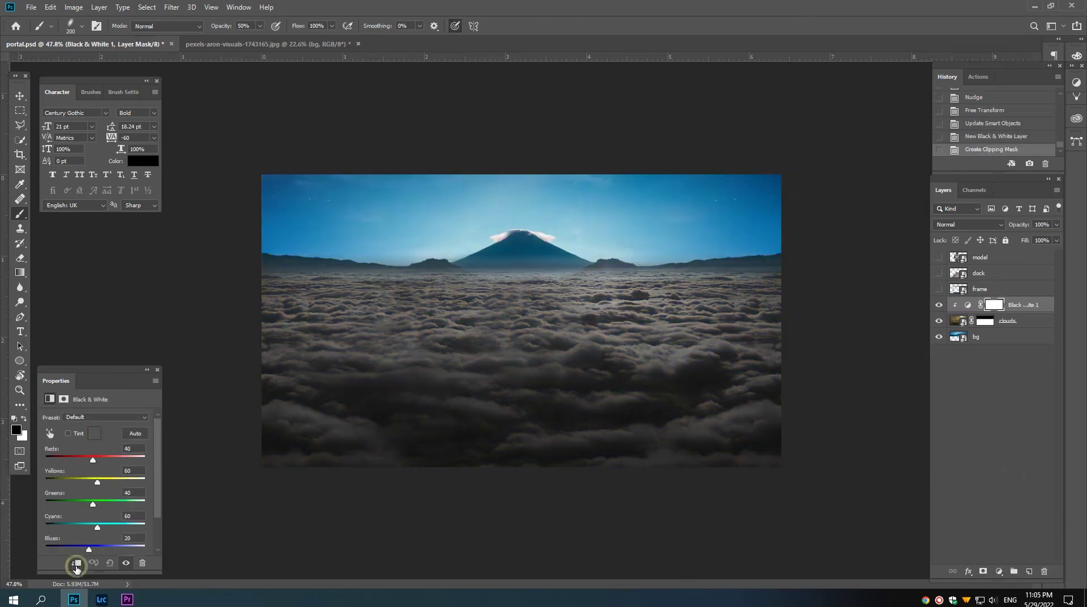
Step: Add a clipped Levels adjustment with black input 25 and white input 226
{"action": "left_click", "coordinate": [998, 571]}
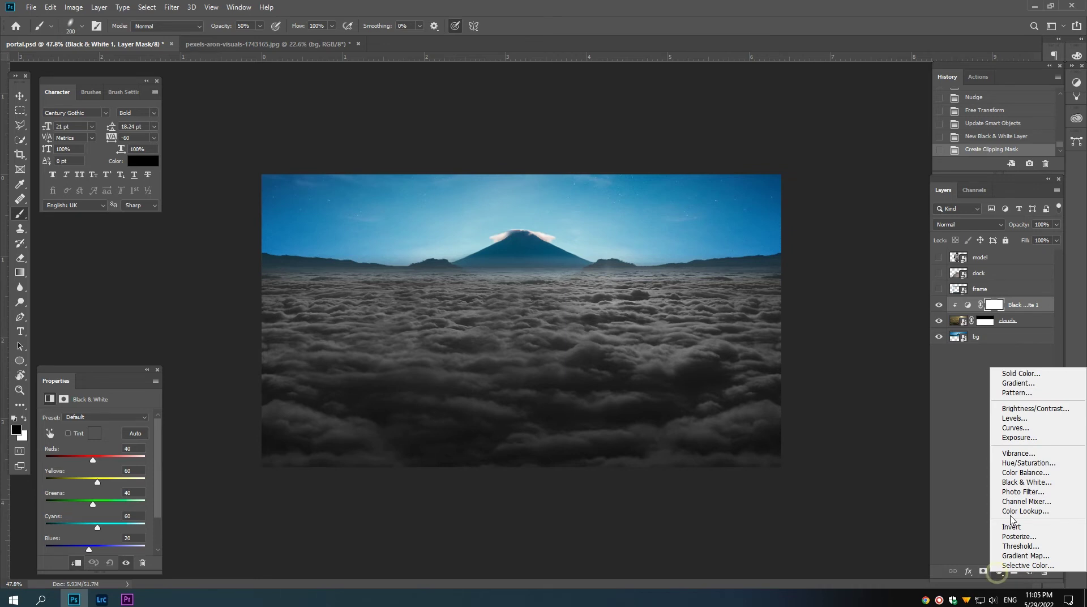
{"action": "left_click", "coordinate": [1014, 418]}
{"action": "left_click", "coordinate": [75, 563]}
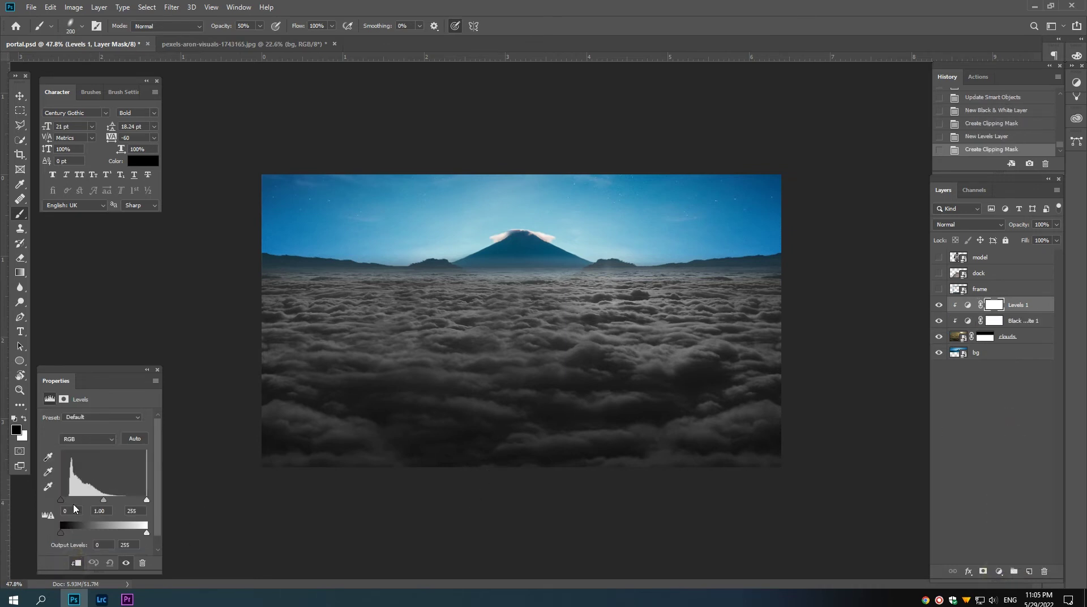
{"action": "left_click_drag", "start_coordinate": [61, 499], "coordinate": [69, 499]}
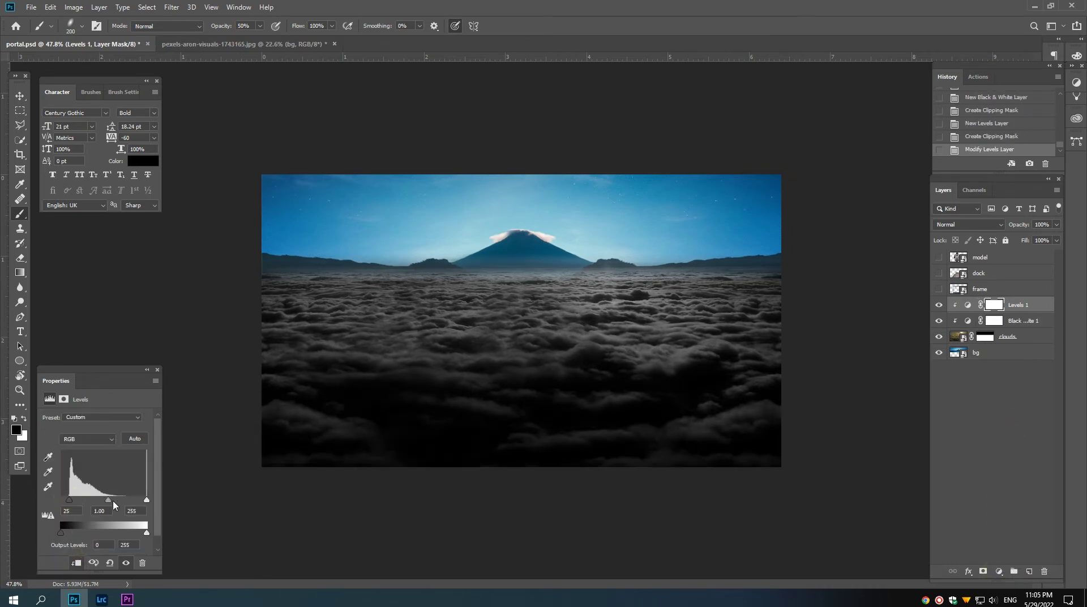
{"action": "left_click_drag", "start_coordinate": [147, 500], "coordinate": [135, 499]}
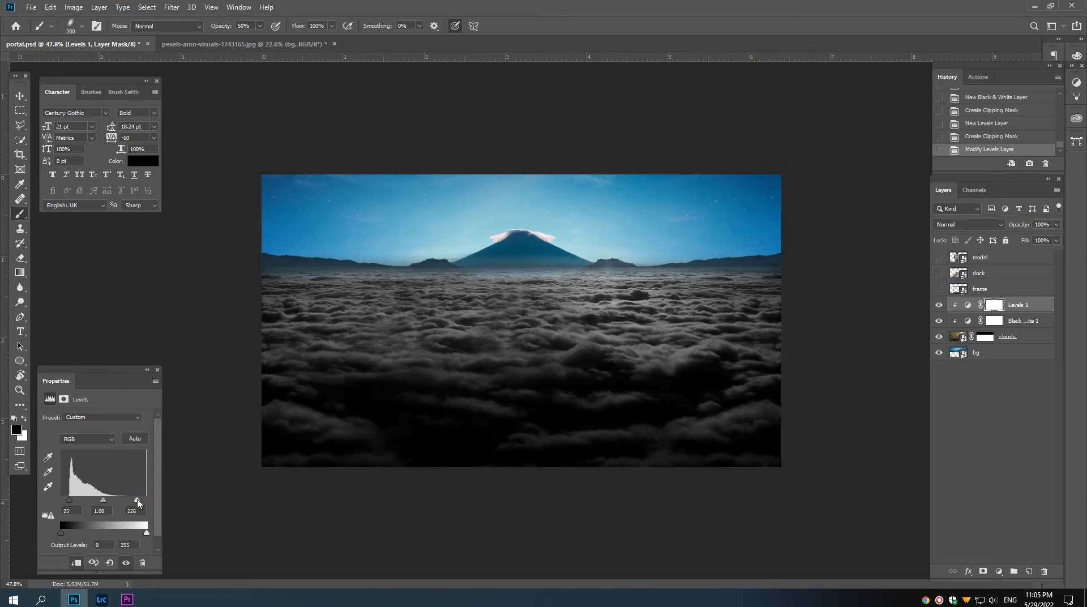
Step: Add a clipped Hue/Saturation adjustment, colorized blue and slightly darkened
{"action": "left_click", "coordinate": [999, 570]}
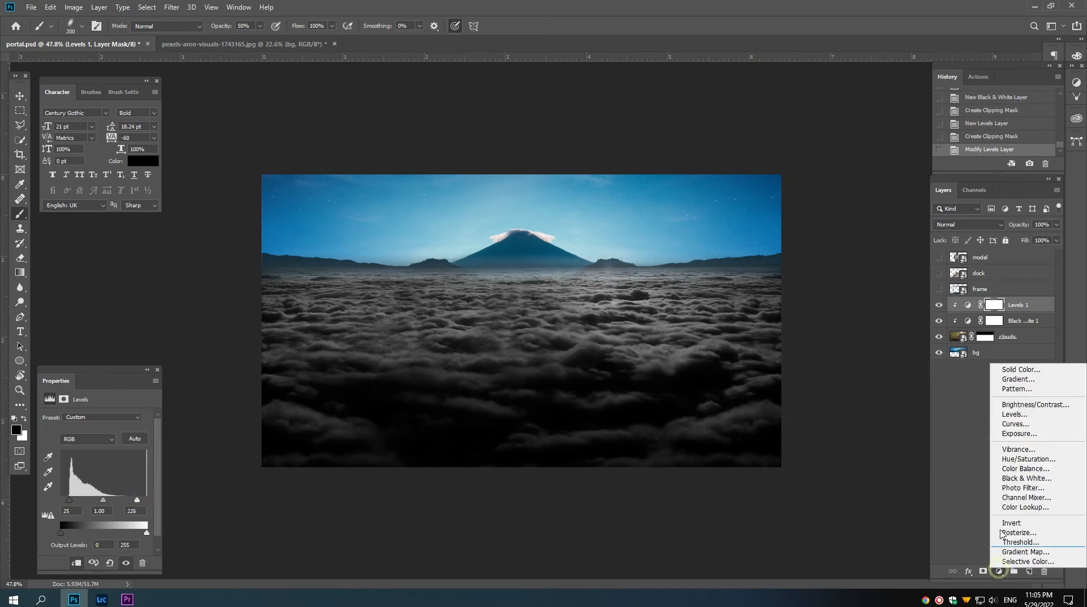
{"action": "left_click", "coordinate": [1013, 456]}
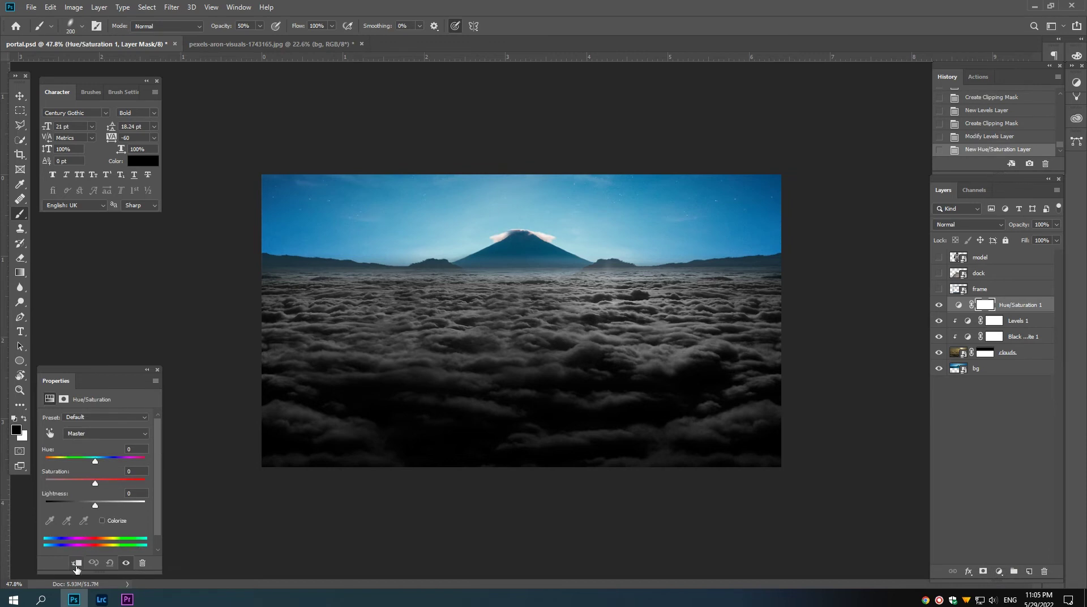
{"action": "left_click", "coordinate": [76, 563]}
{"action": "left_click", "coordinate": [102, 520]}
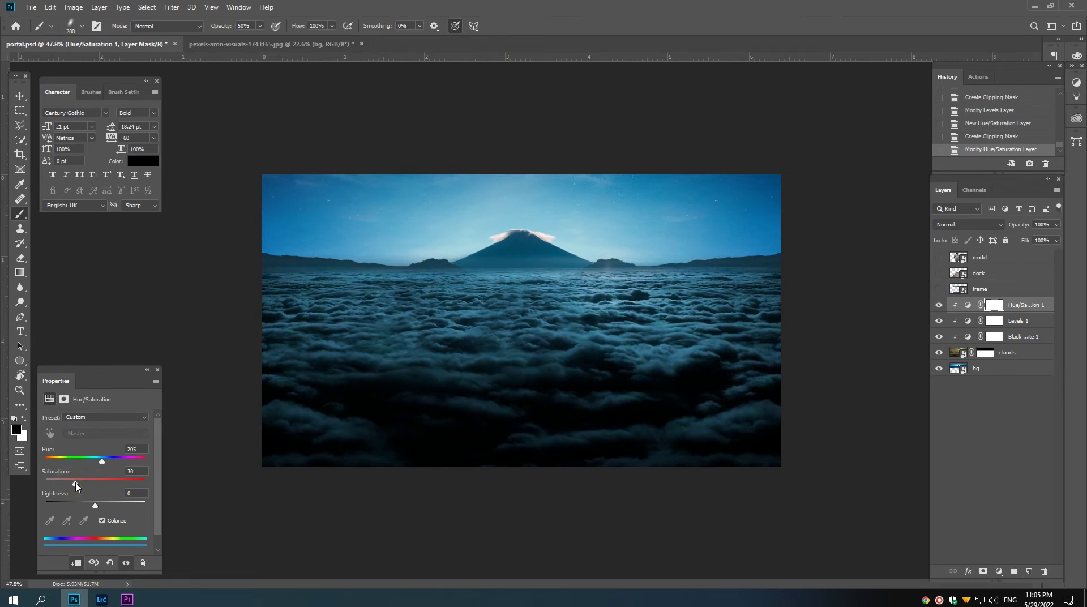
{"action": "left_click_drag", "start_coordinate": [94, 509], "coordinate": [91, 508]}
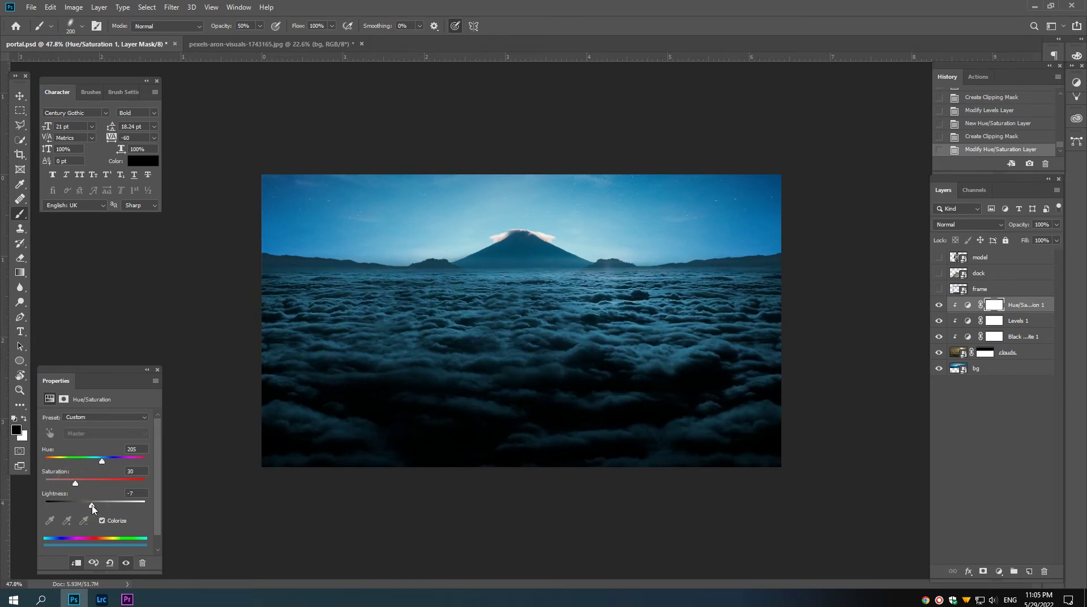
{"action": "left_click", "coordinate": [984, 354]}
Step: With a small low-opacity brush, fade the clouds mask along the mountain's base
{"action": "left_click_drag", "start_coordinate": [539, 281], "coordinate": [498, 294]}
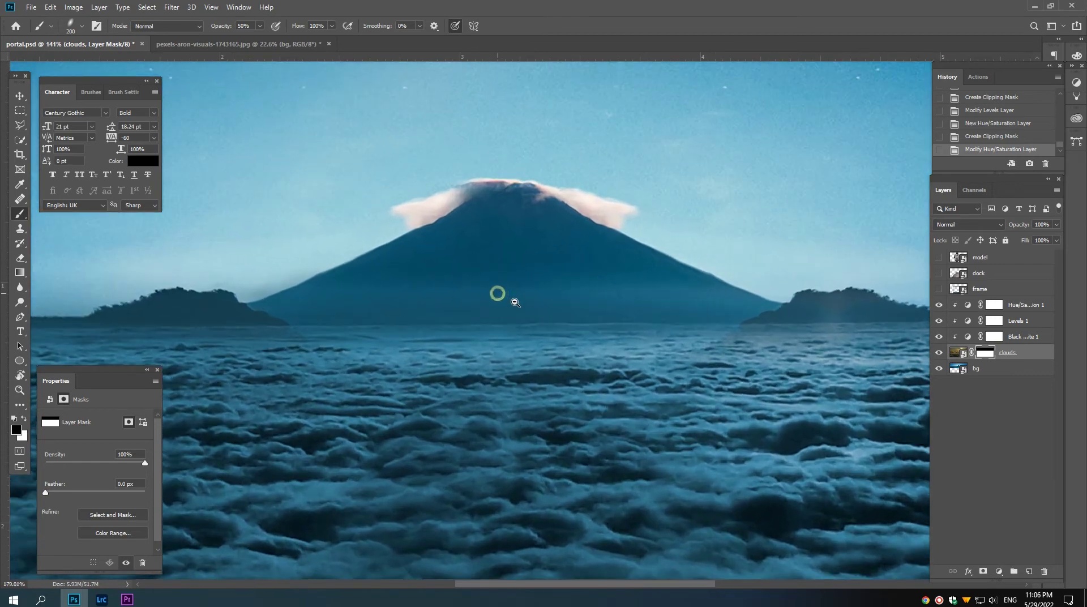
{"action": "left_click_drag", "start_coordinate": [226, 26], "coordinate": [218, 26]}
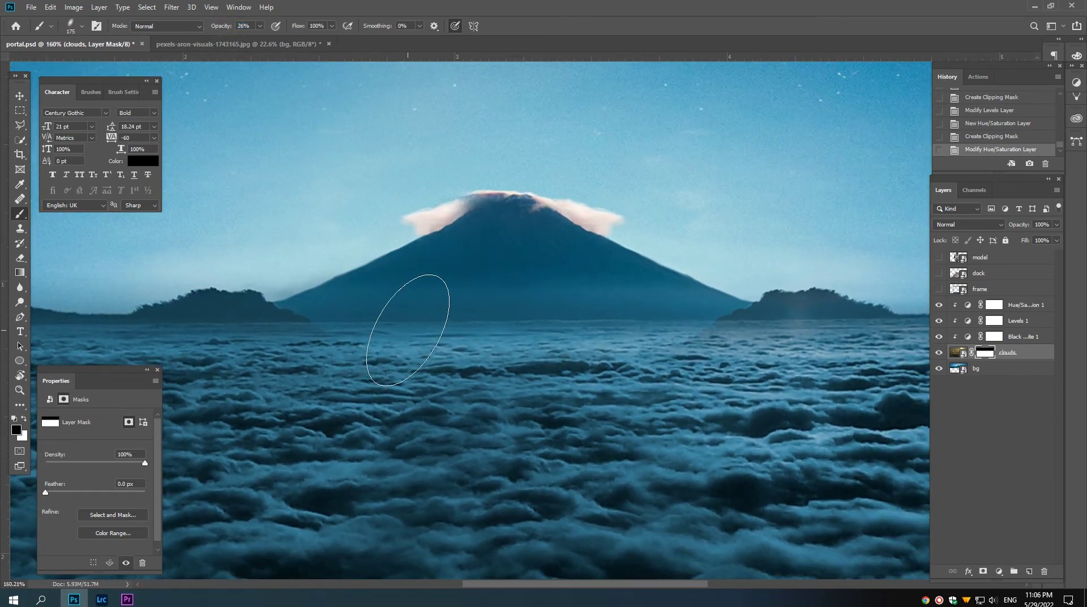
{"action": "key", "text": "bracketleft"}
{"action": "key", "text": "bracketleft"}
{"action": "key", "text": "bracketleft"}
{"action": "mouse_move", "coordinate": [311, 310]}
{"action": "left_mouse_down"}
{"action": "mouse_move", "coordinate": [361, 313]}
{"action": "mouse_move", "coordinate": [339, 315]}
{"action": "left_mouse_up"}
{"action": "left_click_drag", "start_coordinate": [318, 317], "coordinate": [395, 318]}
{"action": "left_click", "coordinate": [344, 318]}
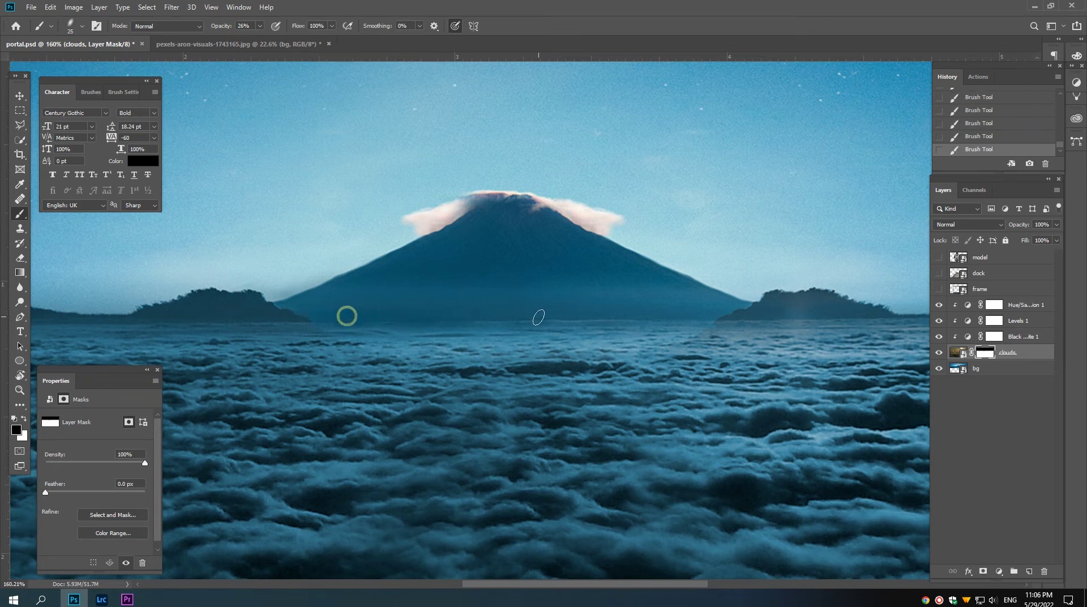
{"action": "key", "text": "bracketright"}
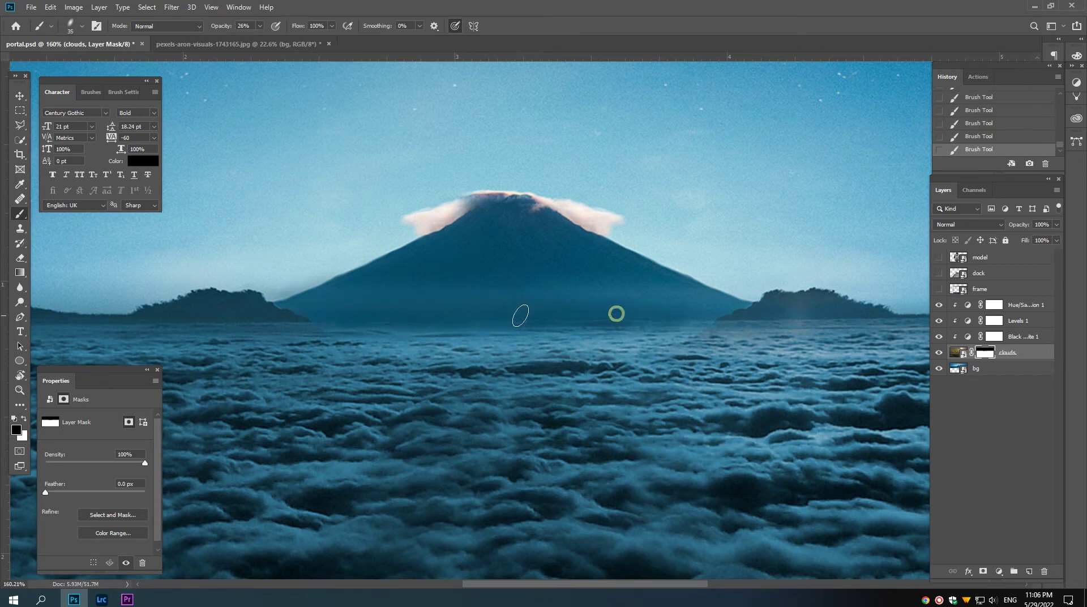
{"action": "mouse_move", "coordinate": [696, 317]}
{"action": "left_mouse_down"}
{"action": "mouse_move", "coordinate": [487, 319]}
{"action": "mouse_move", "coordinate": [566, 308]}
{"action": "left_mouse_up"}
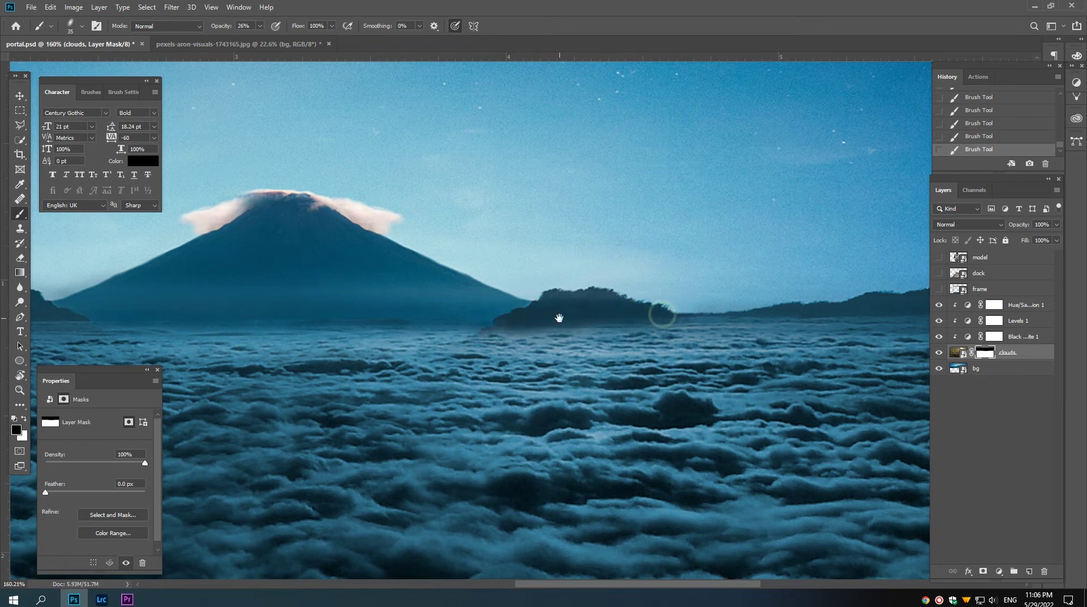
{"action": "left_click_drag", "start_coordinate": [558, 311], "coordinate": [500, 323]}
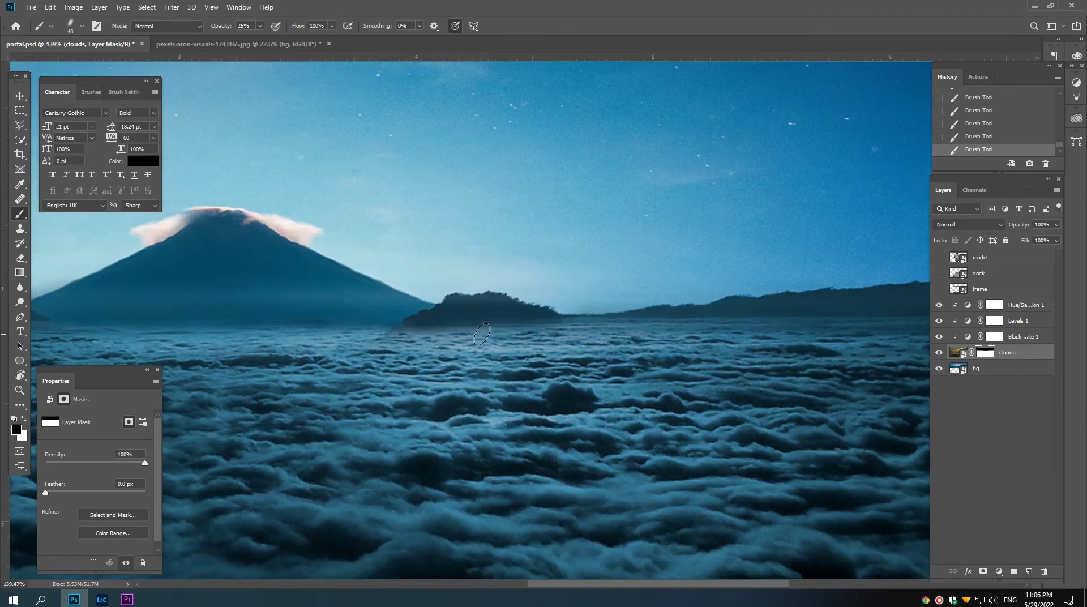
Step: Fade the clouds mask along the island, the right-hand ridge and where the hill meets the mountain
{"action": "mouse_move", "coordinate": [423, 329]}
{"action": "left_mouse_down"}
{"action": "mouse_move", "coordinate": [636, 326]}
{"action": "mouse_move", "coordinate": [479, 326]}
{"action": "left_mouse_up"}
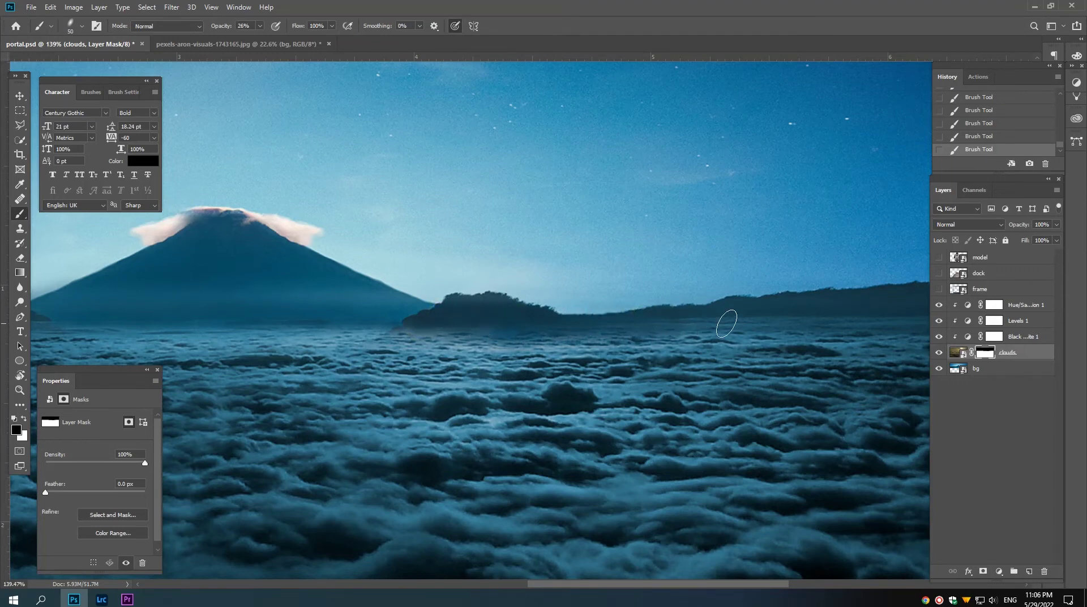
{"action": "left_click_drag", "start_coordinate": [725, 318], "coordinate": [614, 314]}
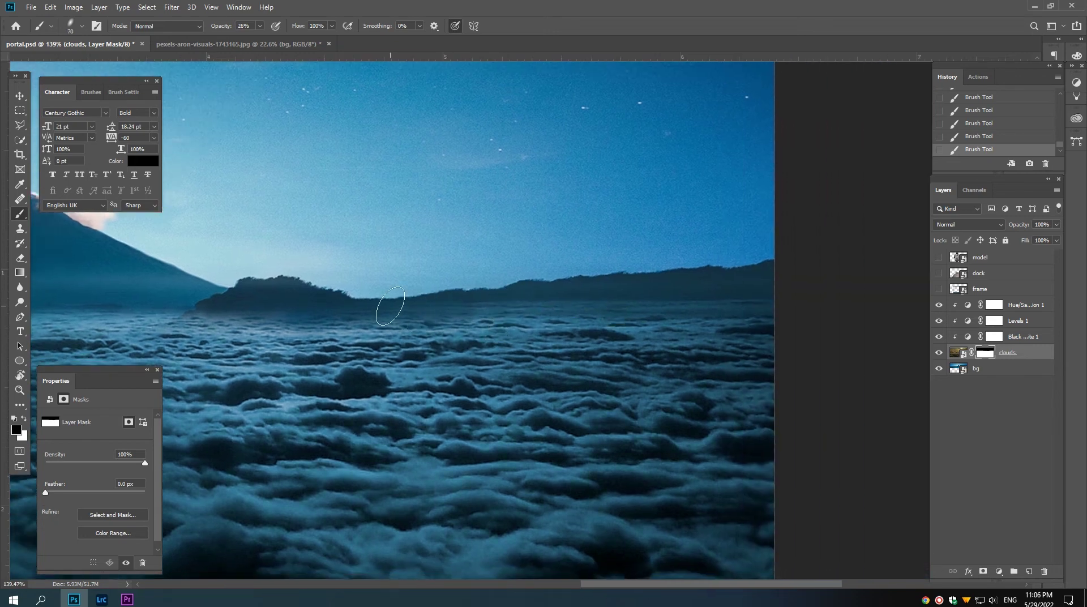
{"action": "mouse_move", "coordinate": [413, 304]}
{"action": "left_mouse_down"}
{"action": "mouse_move", "coordinate": [547, 296]}
{"action": "mouse_move", "coordinate": [472, 296]}
{"action": "mouse_move", "coordinate": [714, 323]}
{"action": "mouse_move", "coordinate": [673, 333]}
{"action": "mouse_move", "coordinate": [447, 320]}
{"action": "mouse_move", "coordinate": [773, 325]}
{"action": "left_mouse_up"}
{"action": "left_click_drag", "start_coordinate": [688, 333], "coordinate": [604, 335]}
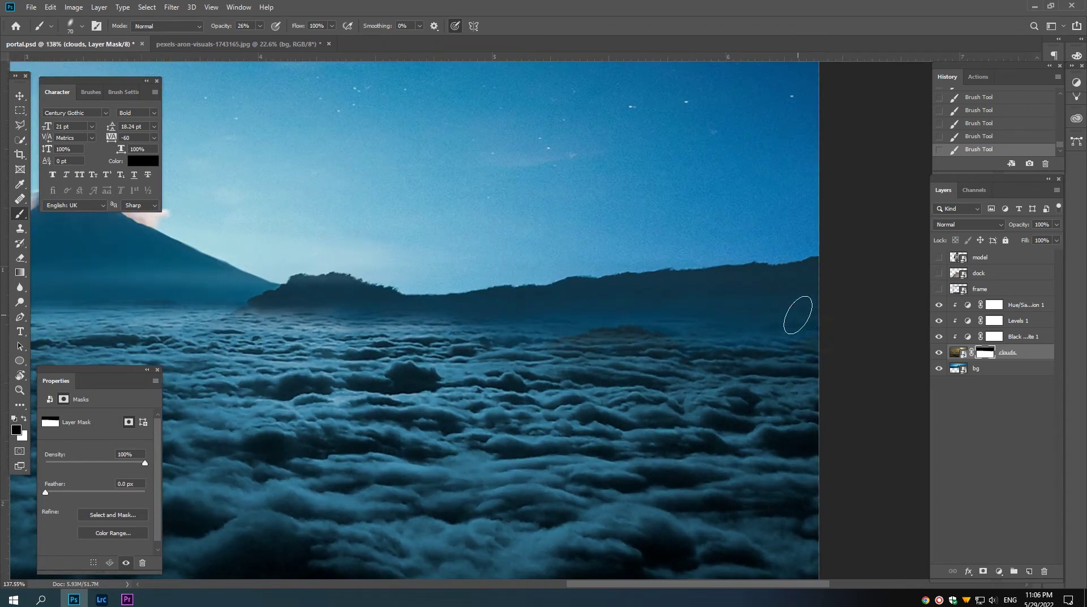
{"action": "left_click_drag", "start_coordinate": [453, 326], "coordinate": [512, 324]}
{"action": "scroll", "coordinate": [481, 322], "scroll_direction": "left", "scroll_amount": 5}
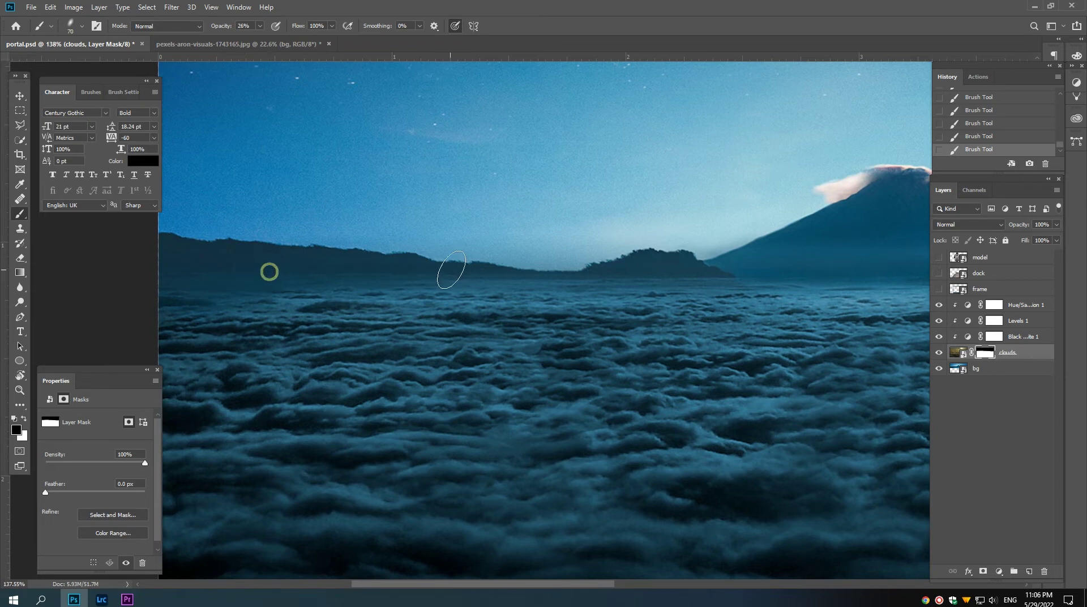
{"action": "scroll", "coordinate": [540, 260], "scroll_direction": "right", "scroll_amount": 1}
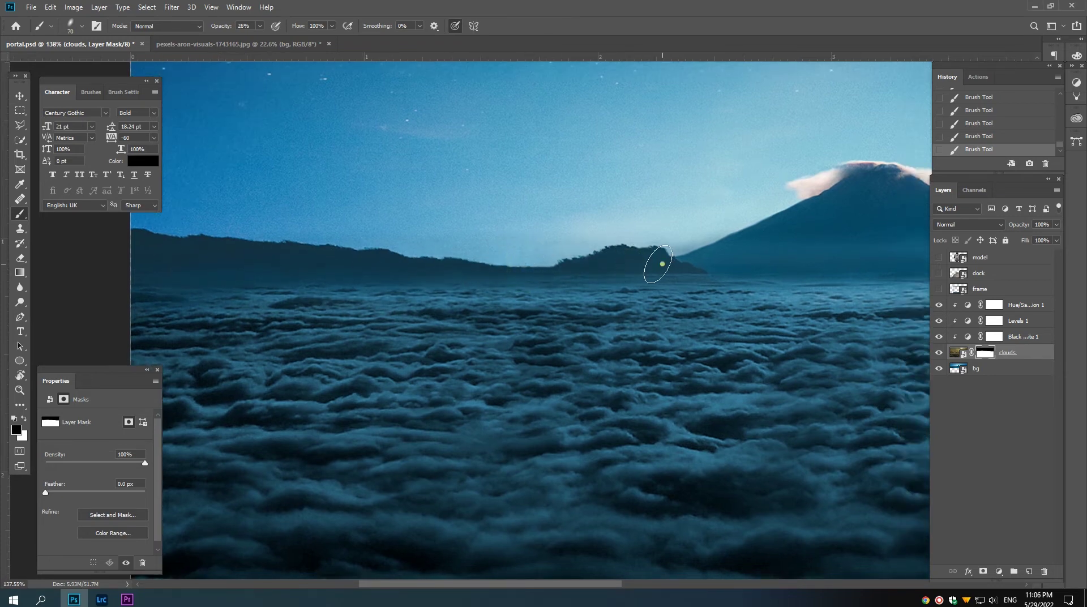
{"action": "left_click", "coordinate": [633, 261]}
{"action": "left_click", "coordinate": [714, 266]}
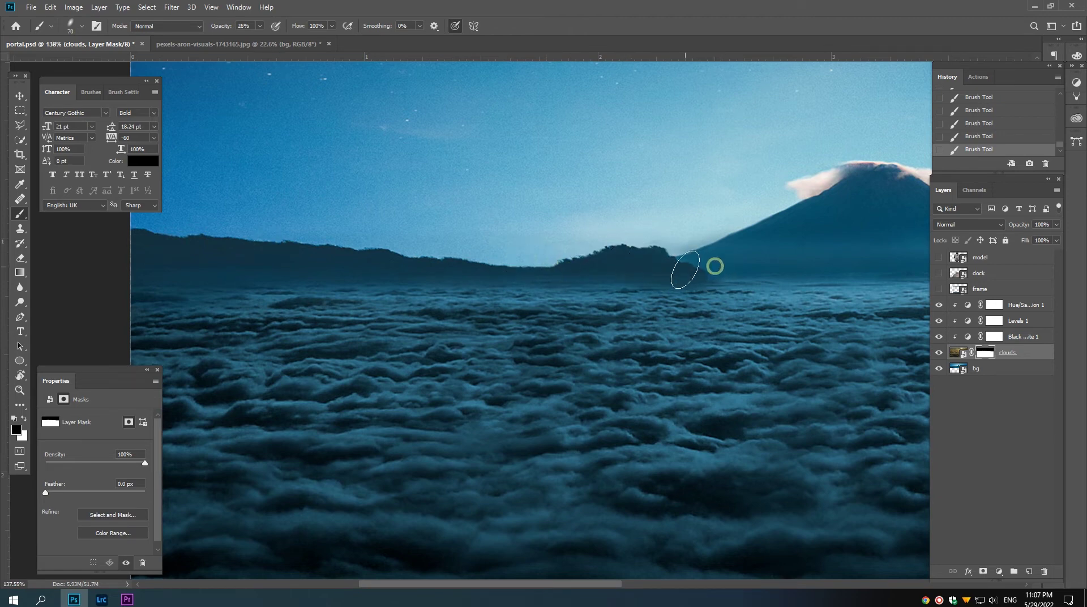
{"action": "mouse_move", "coordinate": [796, 283]}
{"action": "left_mouse_down"}
{"action": "mouse_move", "coordinate": [738, 285]}
{"action": "mouse_move", "coordinate": [796, 276]}
{"action": "left_mouse_up"}
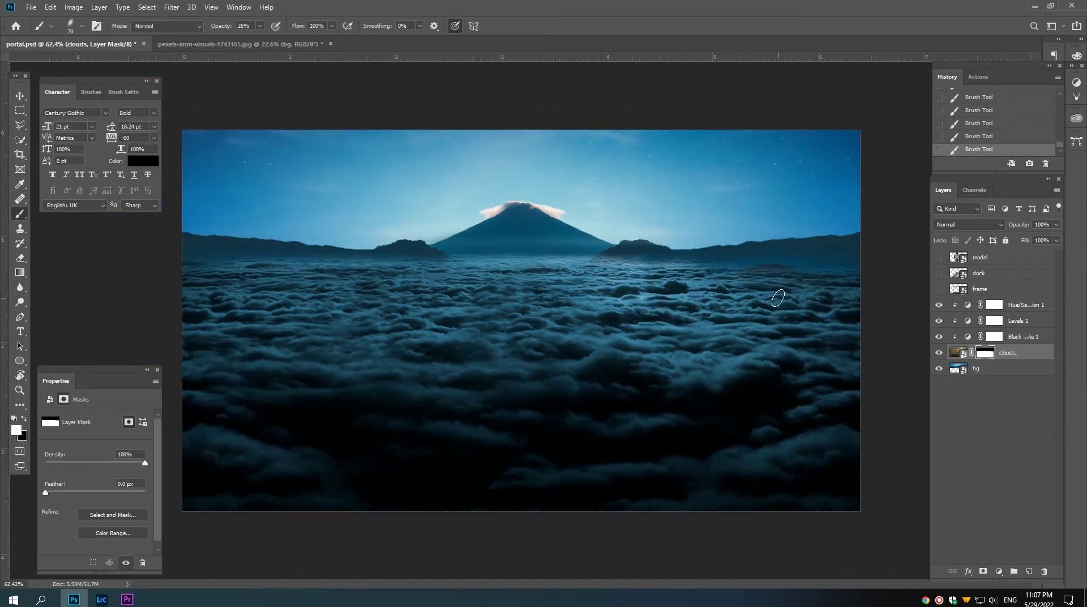
{"action": "left_click", "coordinate": [764, 269]}
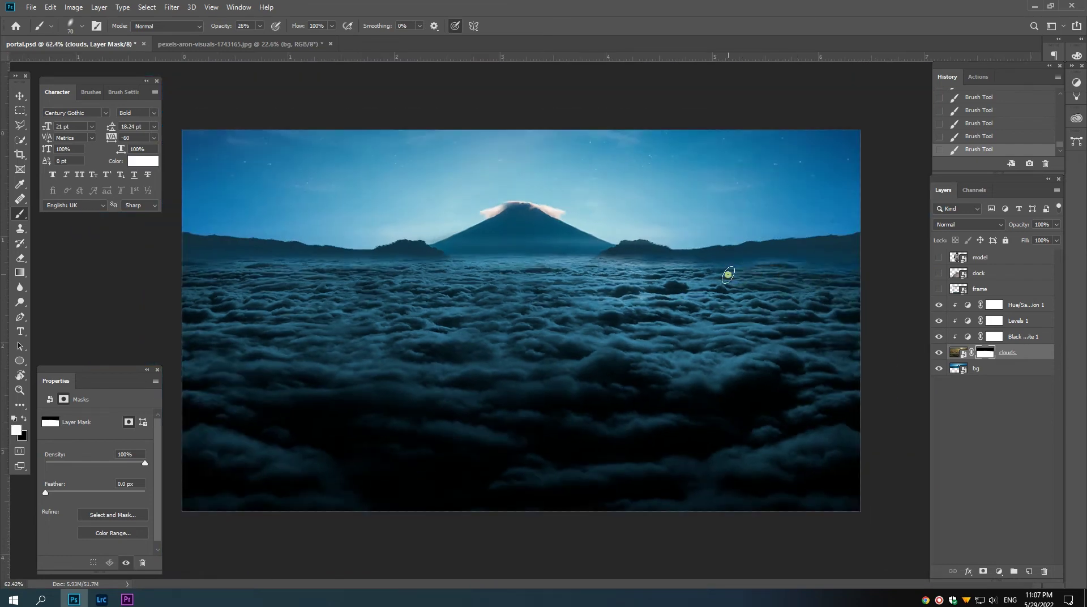
{"action": "left_click", "coordinate": [753, 267]}
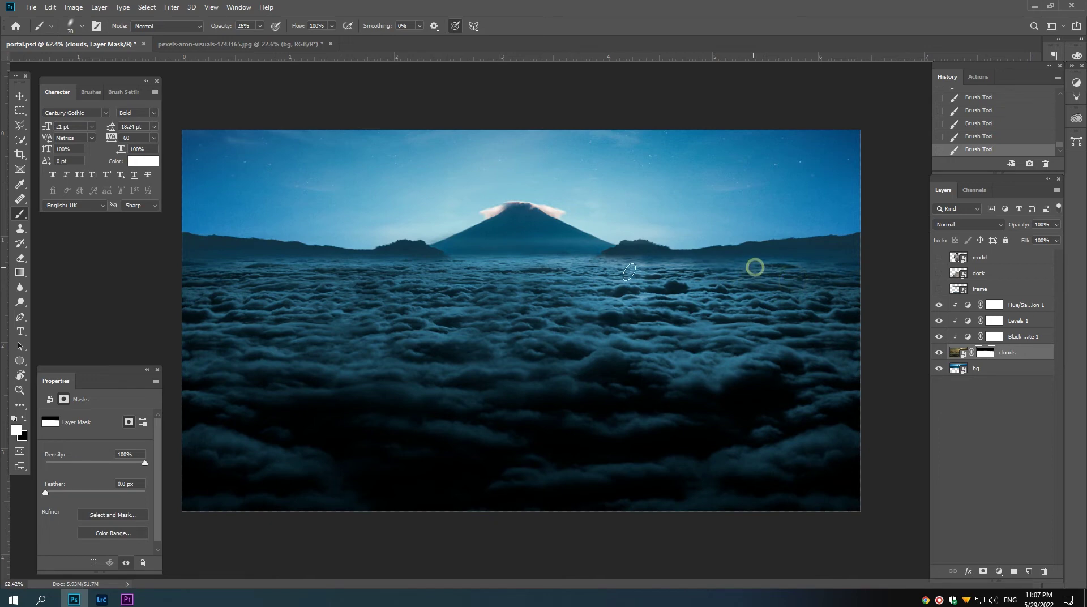
Step: Swap the painting colour to black and select the Hue/Saturation 1 layer
{"action": "key", "text": "x"}
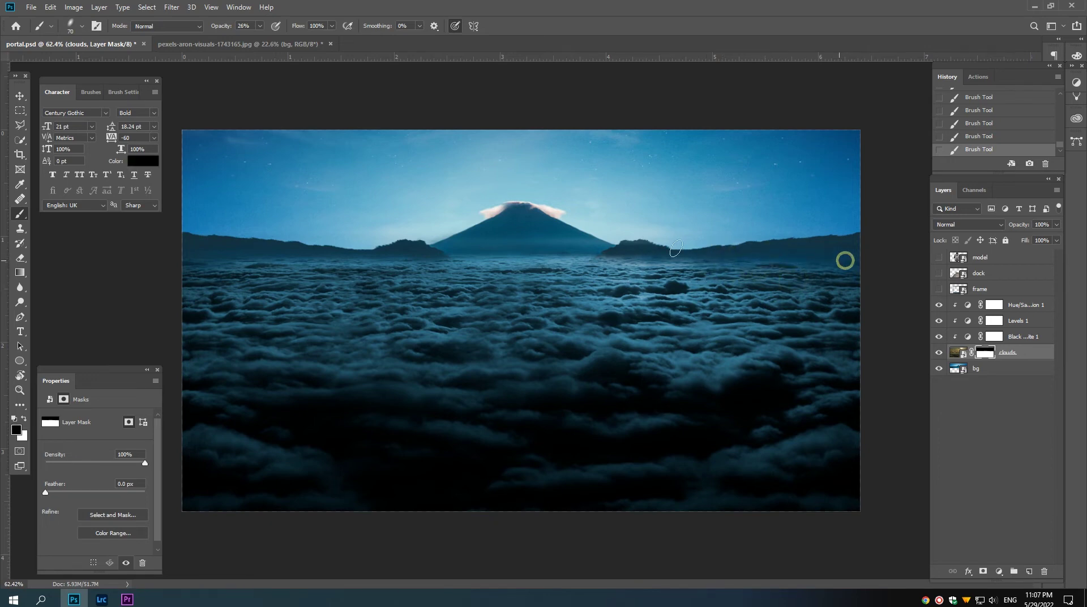
{"action": "scroll", "coordinate": [801, 282], "scroll_direction": "down", "scroll_amount": 2, "text": "alt"}
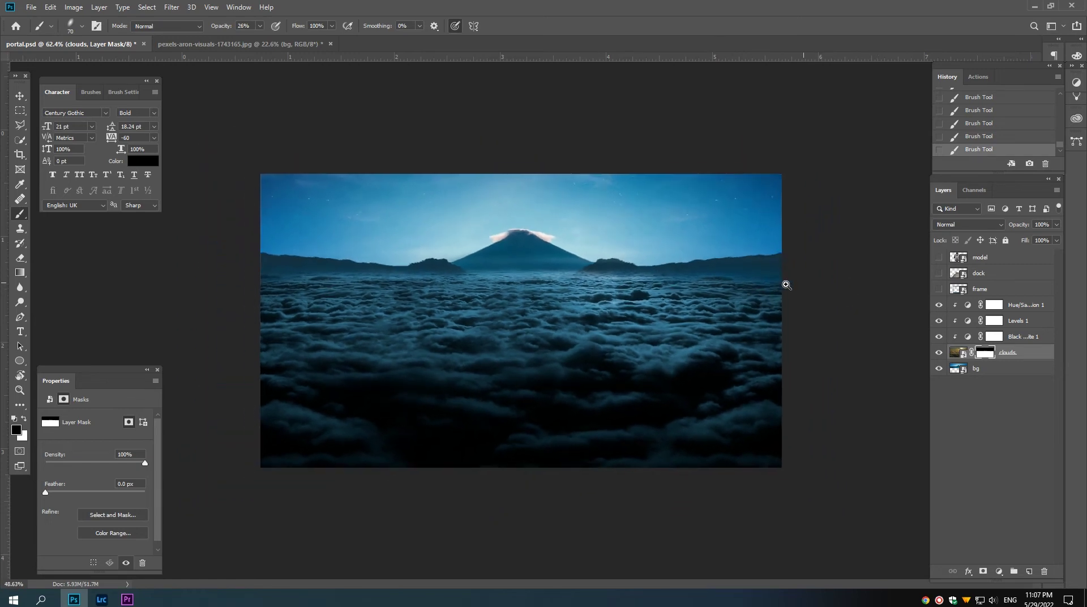
{"action": "scroll", "coordinate": [781, 287], "scroll_direction": "down", "scroll_amount": 1, "text": "alt"}
{"action": "scroll", "coordinate": [244, 273], "scroll_direction": "down", "scroll_amount": 1, "text": "alt"}
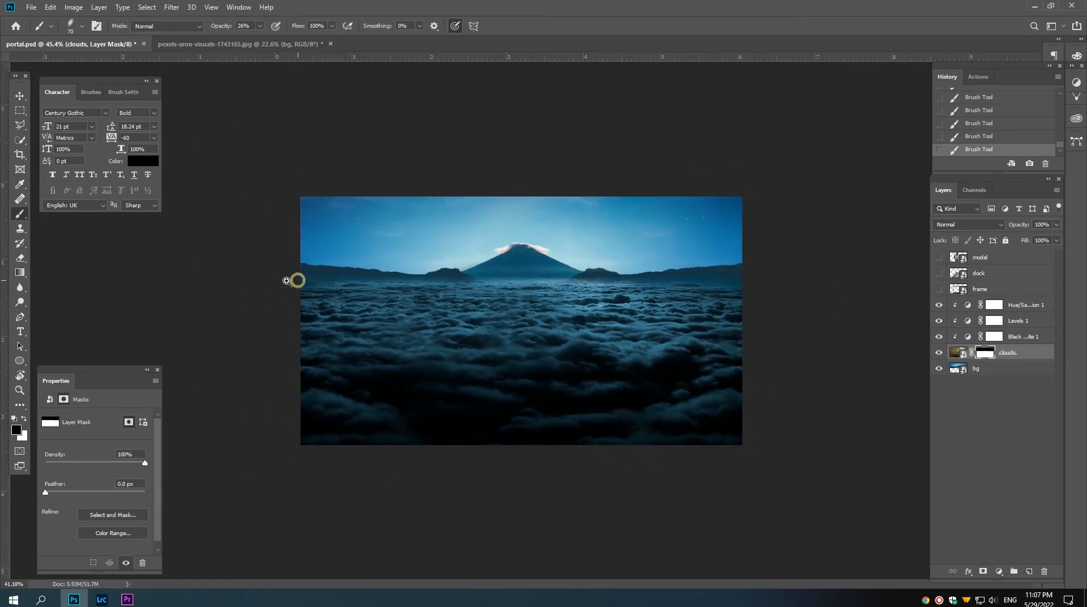
{"action": "scroll", "coordinate": [284, 281], "scroll_direction": "up", "scroll_amount": 1, "text": "alt"}
{"action": "scroll", "coordinate": [317, 287], "scroll_direction": "up", "scroll_amount": 1, "text": "alt"}
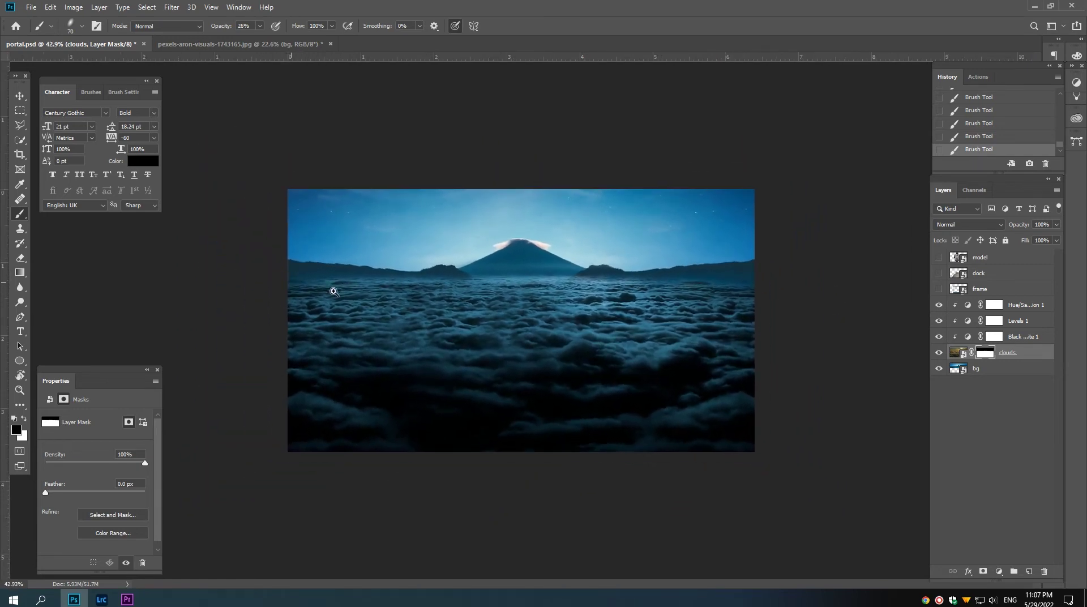
{"action": "left_click", "coordinate": [1018, 309]}
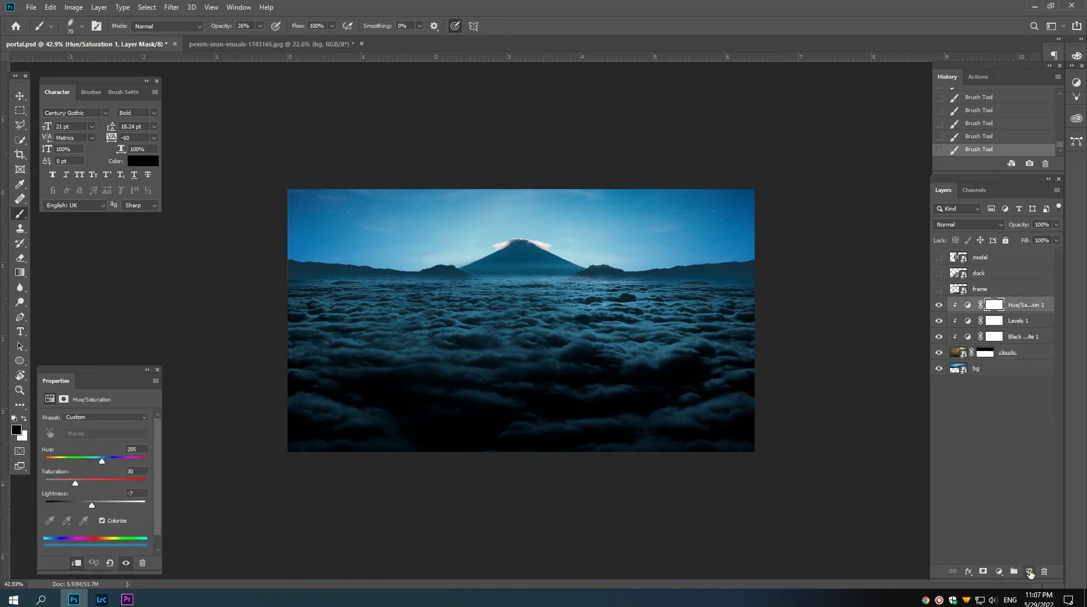
Step: Add a new layer, sample blue from the horizon, set brush opacity to 9% and dab haze on the left
{"action": "left_click", "coordinate": [1028, 574]}
{"action": "scroll", "coordinate": [691, 291], "scroll_direction": "up", "scroll_amount": 1, "text": "alt"}
{"action": "scroll", "coordinate": [674, 322], "scroll_direction": "up", "scroll_amount": 1, "text": "alt"}
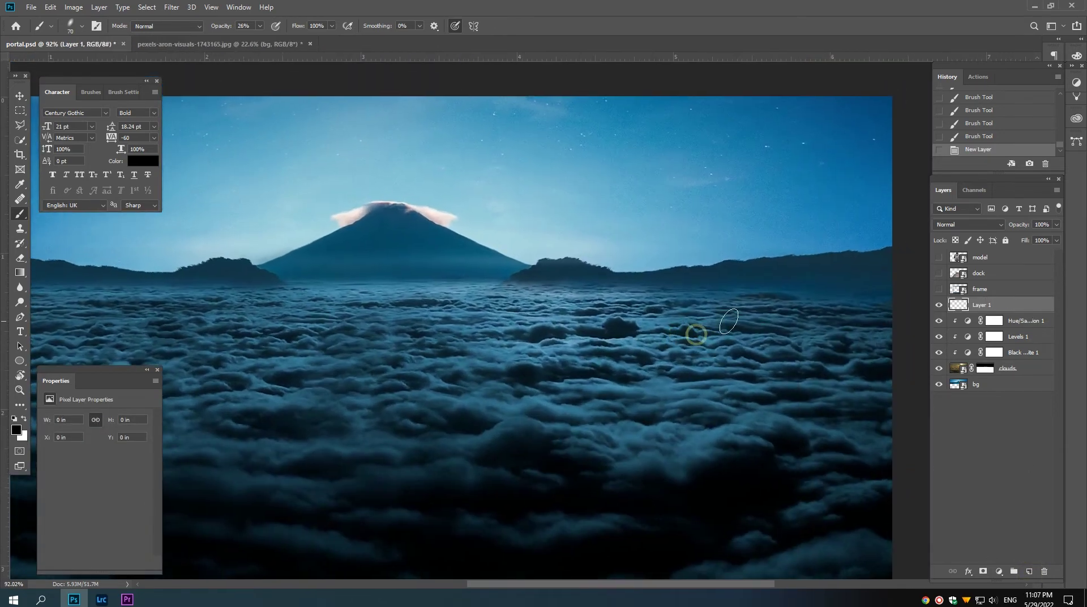
{"action": "left_click", "coordinate": [802, 290], "text": "alt"}
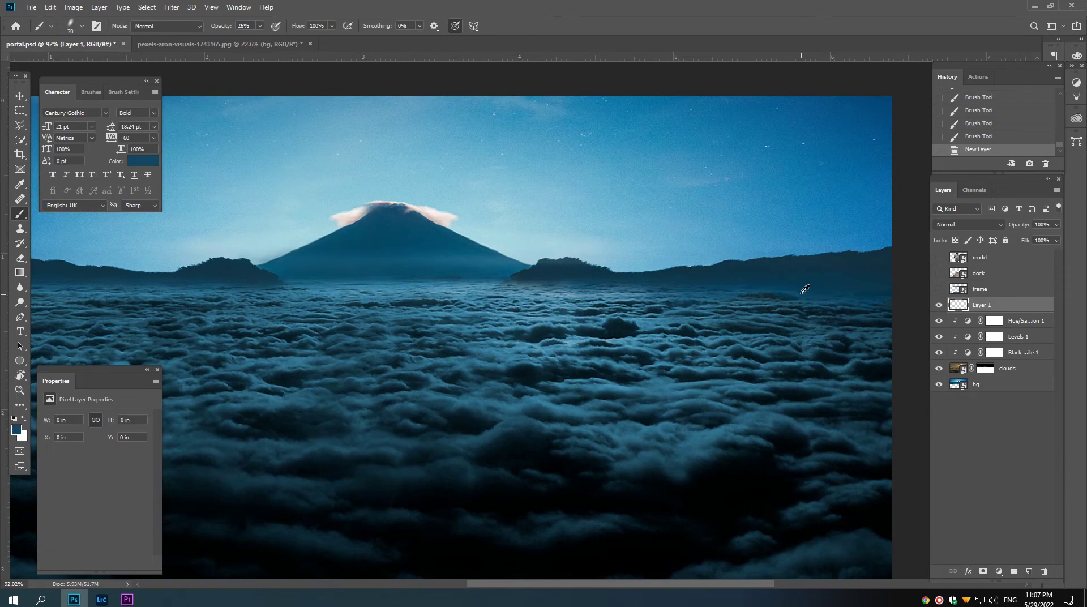
{"action": "scroll", "coordinate": [741, 295], "scroll_direction": "down", "scroll_amount": 1, "text": "alt"}
{"action": "scroll", "coordinate": [740, 299], "scroll_direction": "down", "scroll_amount": 1, "text": "alt"}
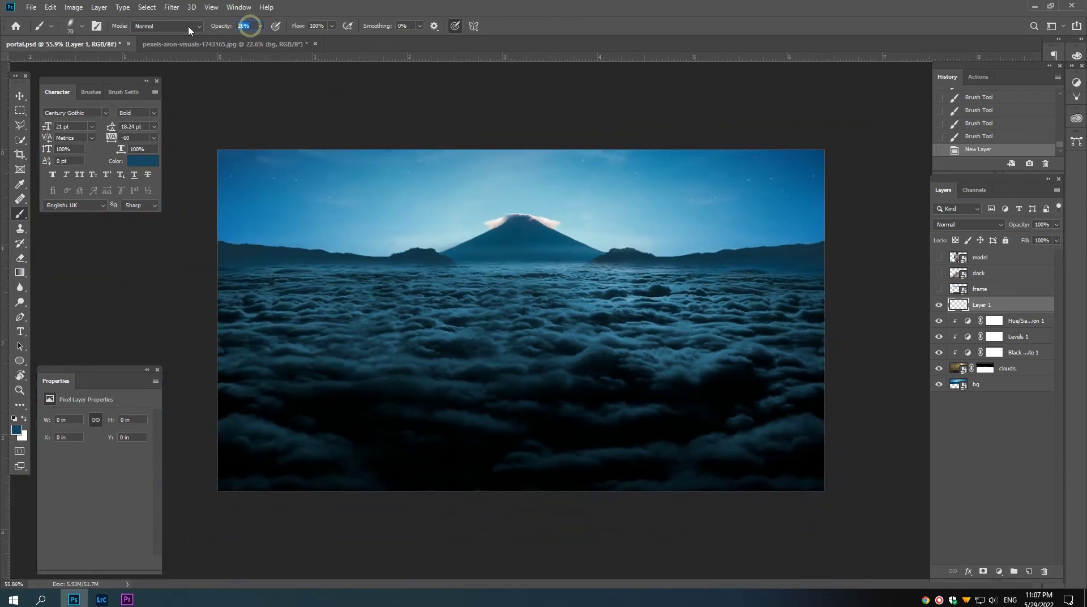
{"action": "type", "text": "9"}
{"action": "scroll", "coordinate": [479, 277], "scroll_direction": "down", "scroll_amount": 1, "text": "alt"}
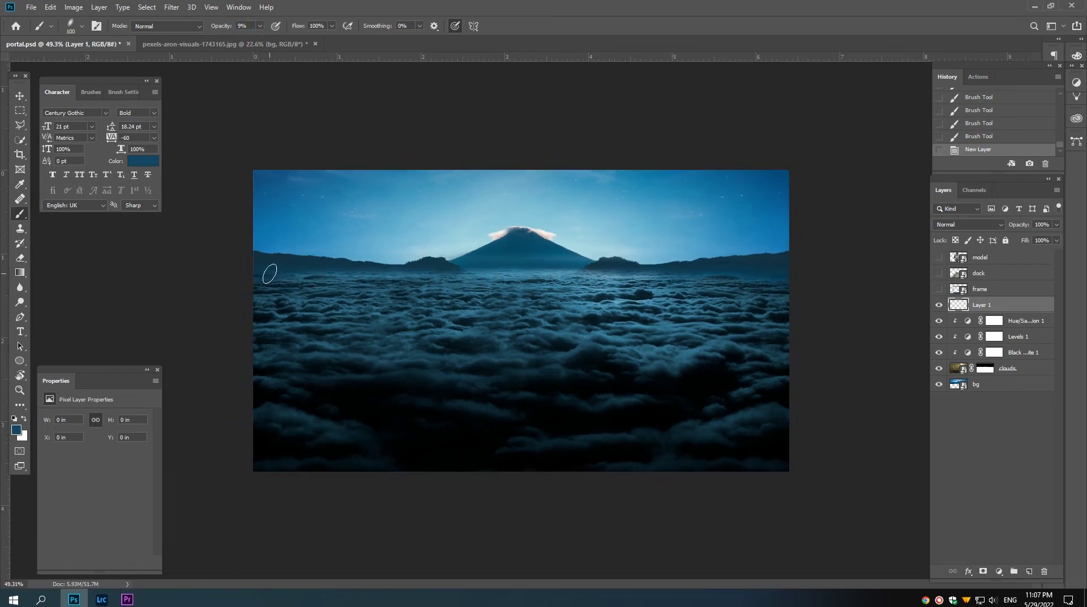
{"action": "left_click", "coordinate": [252, 269]}
Step: Paint soft blue haze strokes across the horizon at brush sizes 150 and 250
{"action": "key", "text": "bracketright"}
{"action": "key", "text": "bracketright"}
{"action": "left_click", "coordinate": [290, 273]}
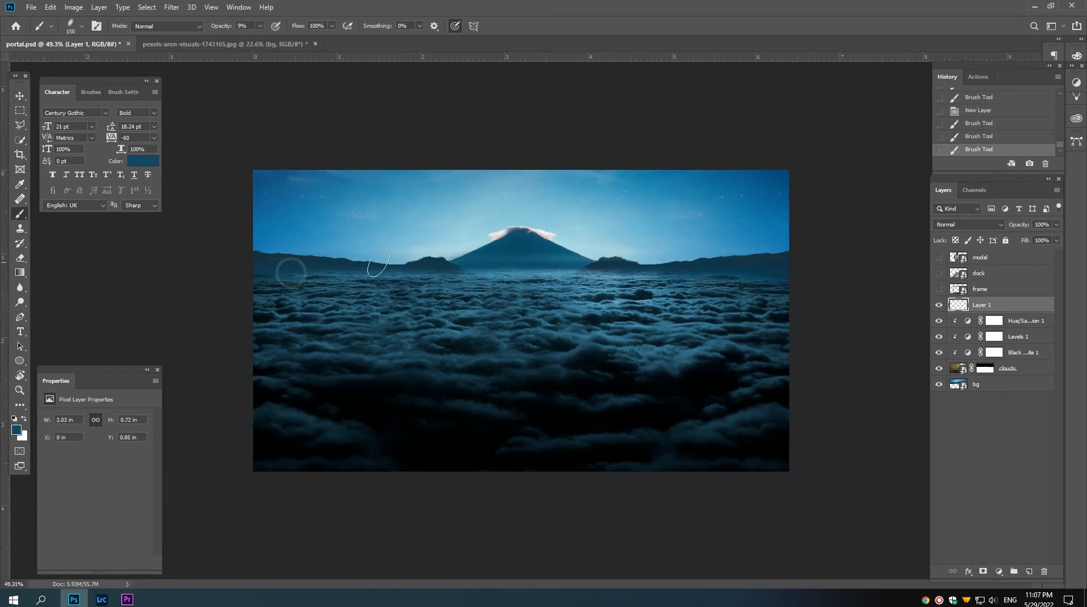
{"action": "left_click_drag", "start_coordinate": [378, 262], "coordinate": [602, 272]}
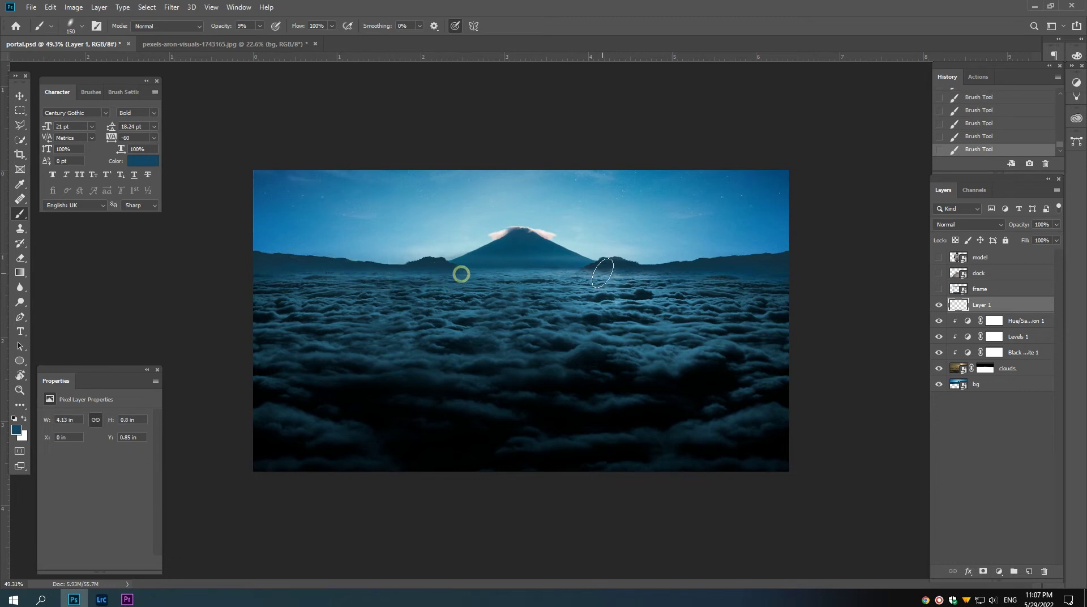
{"action": "mouse_move", "coordinate": [755, 277]}
{"action": "left_mouse_down"}
{"action": "mouse_move", "coordinate": [789, 288]}
{"action": "mouse_move", "coordinate": [779, 301]}
{"action": "left_mouse_up"}
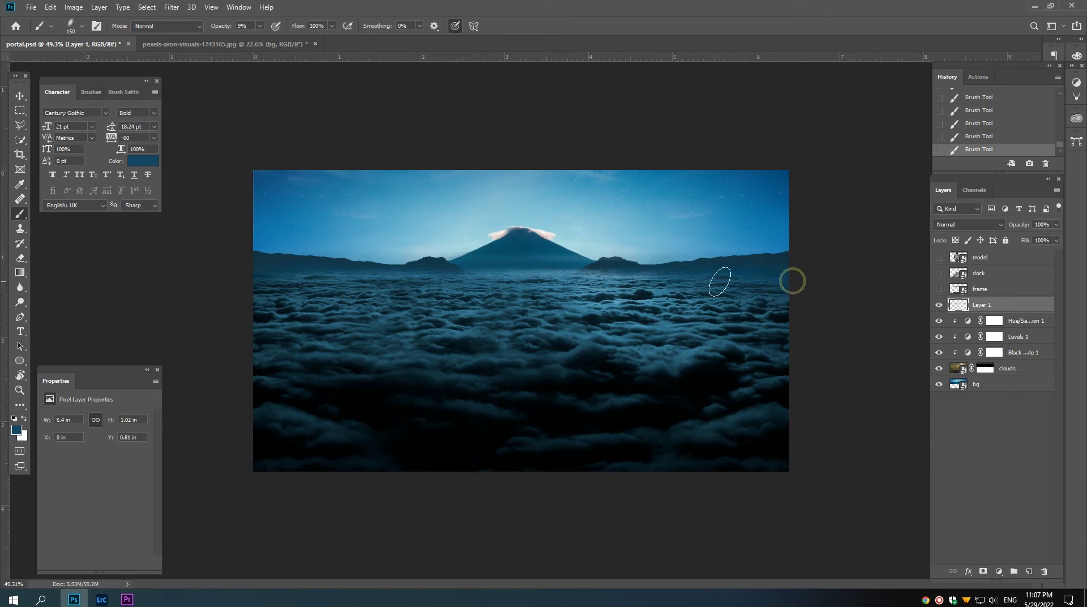
{"action": "key", "text": "bracketright"}
{"action": "key", "text": "bracketright"}
{"action": "key", "text": "bracketright"}
{"action": "mouse_move", "coordinate": [779, 296]}
{"action": "left_mouse_down"}
{"action": "mouse_move", "coordinate": [348, 267]}
{"action": "mouse_move", "coordinate": [236, 284]}
{"action": "mouse_move", "coordinate": [236, 293]}
{"action": "mouse_move", "coordinate": [420, 279]}
{"action": "left_mouse_up"}
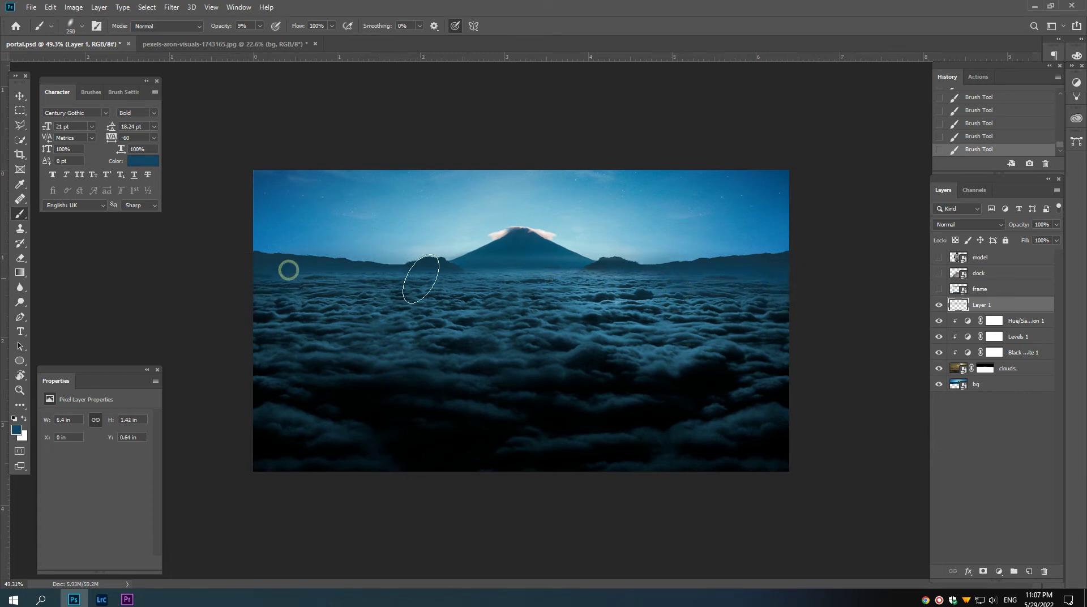
Step: Switch to a lighter blue-grey and repaint faint haze along the horizon at brush size 200
{"action": "left_click", "coordinate": [562, 270], "text": "alt"}
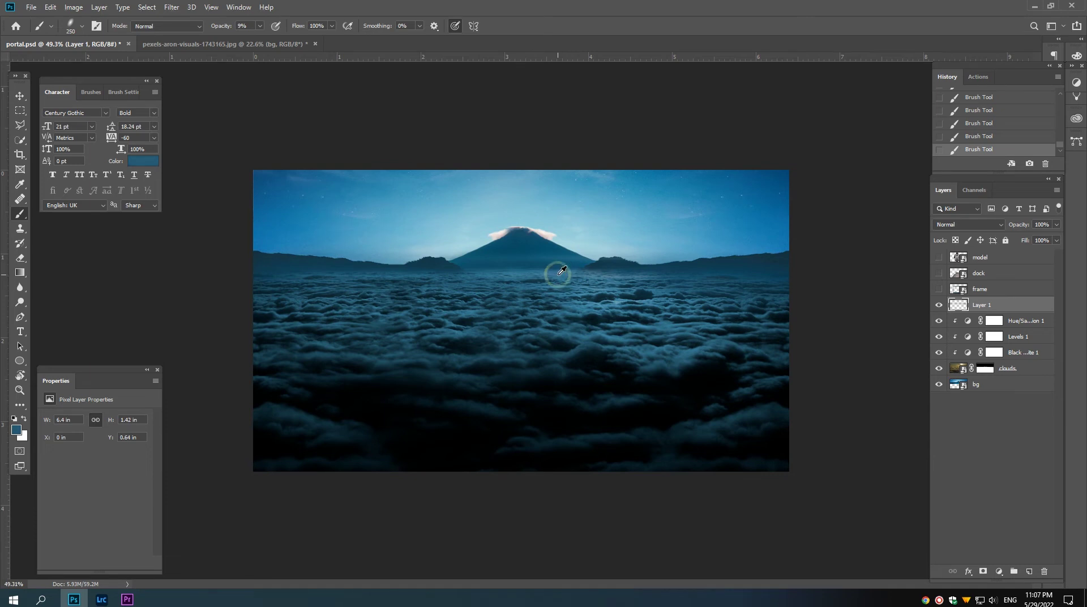
{"action": "left_click", "coordinate": [16, 431]}
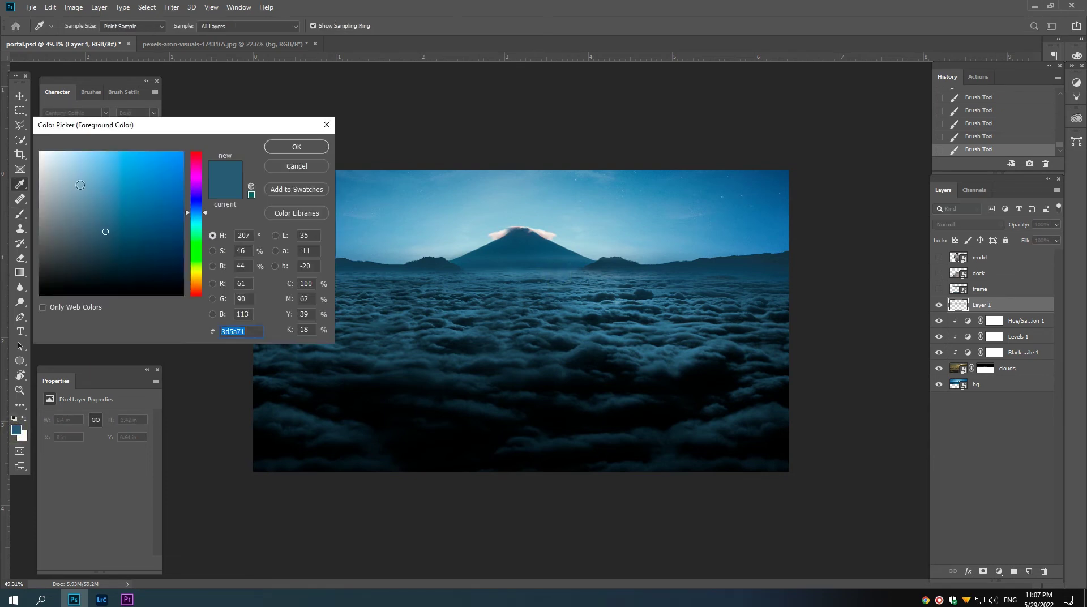
{"action": "left_click", "coordinate": [68, 198]}
{"action": "left_click", "coordinate": [309, 148]}
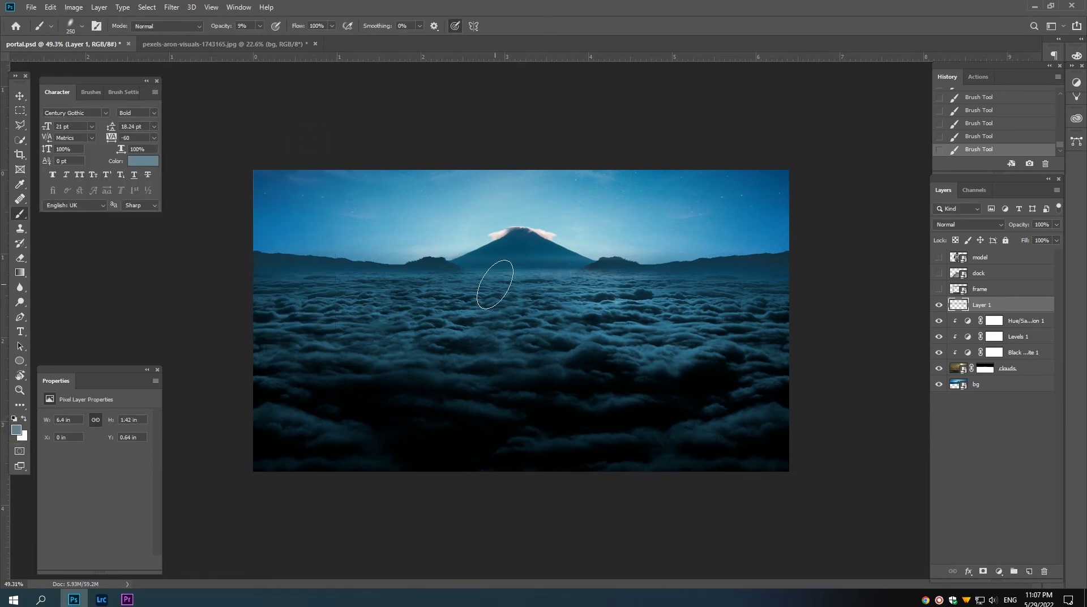
{"action": "mouse_move", "coordinate": [458, 277]}
{"action": "left_mouse_down"}
{"action": "mouse_move", "coordinate": [663, 275]}
{"action": "mouse_move", "coordinate": [400, 296]}
{"action": "left_mouse_up"}
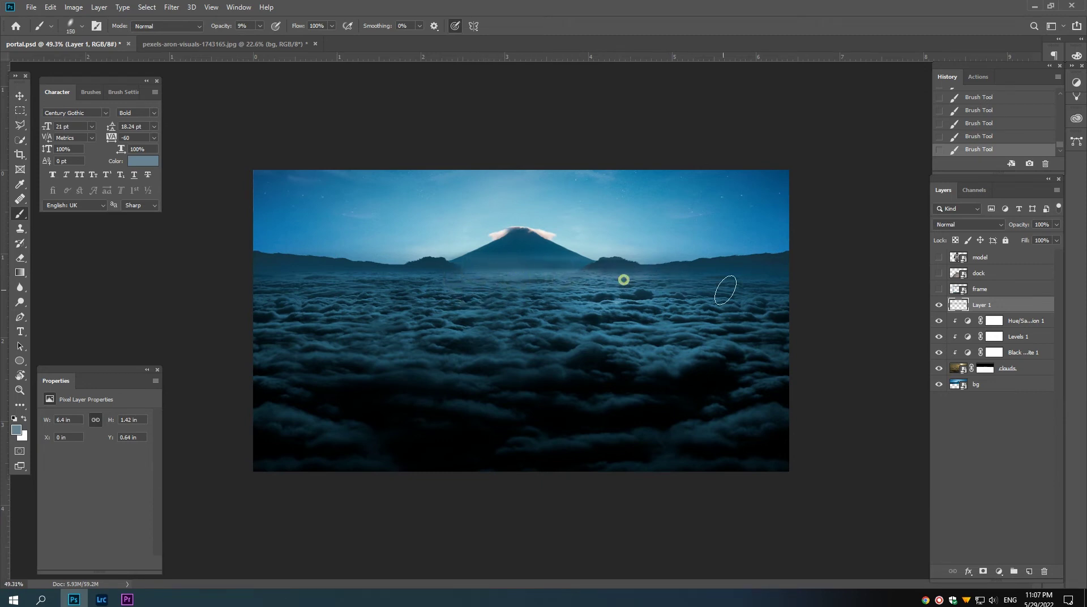
{"action": "key", "text": "bracketright"}
{"action": "key", "text": "bracketright"}
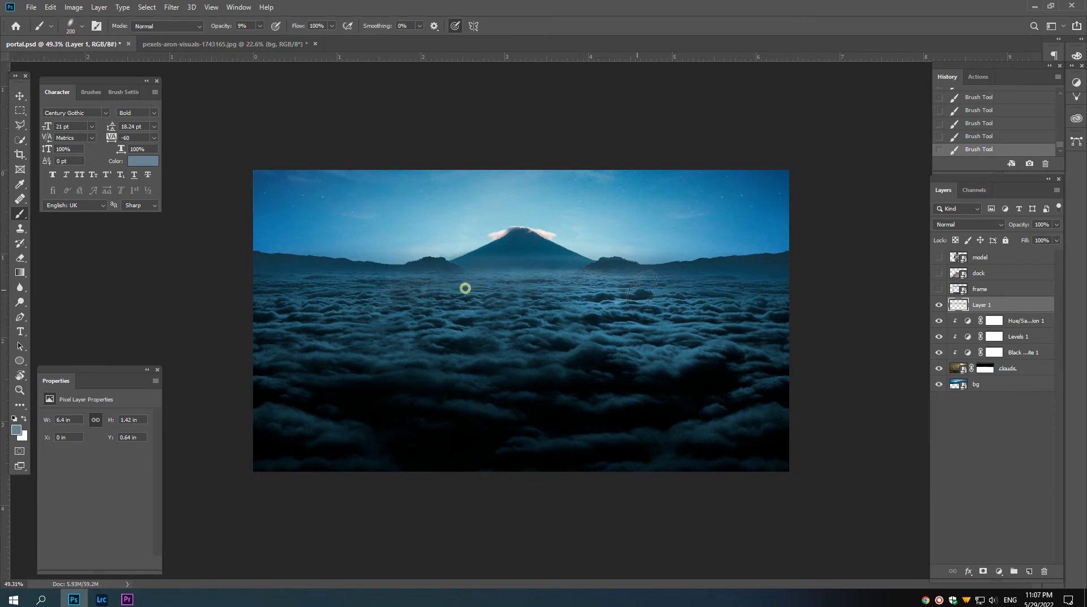
{"action": "left_click_drag", "start_coordinate": [401, 296], "coordinate": [397, 289]}
{"action": "key", "text": "space"}
{"action": "left_click_drag", "start_coordinate": [520, 285], "coordinate": [522, 290]}
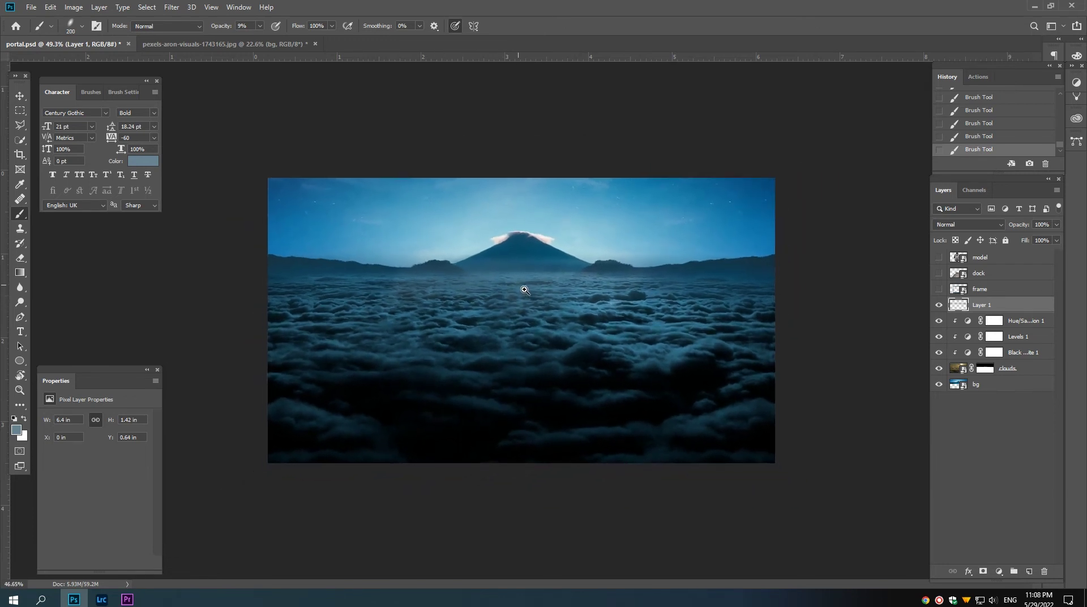
{"action": "key", "text": "v"}
{"action": "left_click_drag", "start_coordinate": [522, 290], "coordinate": [621, 319]}
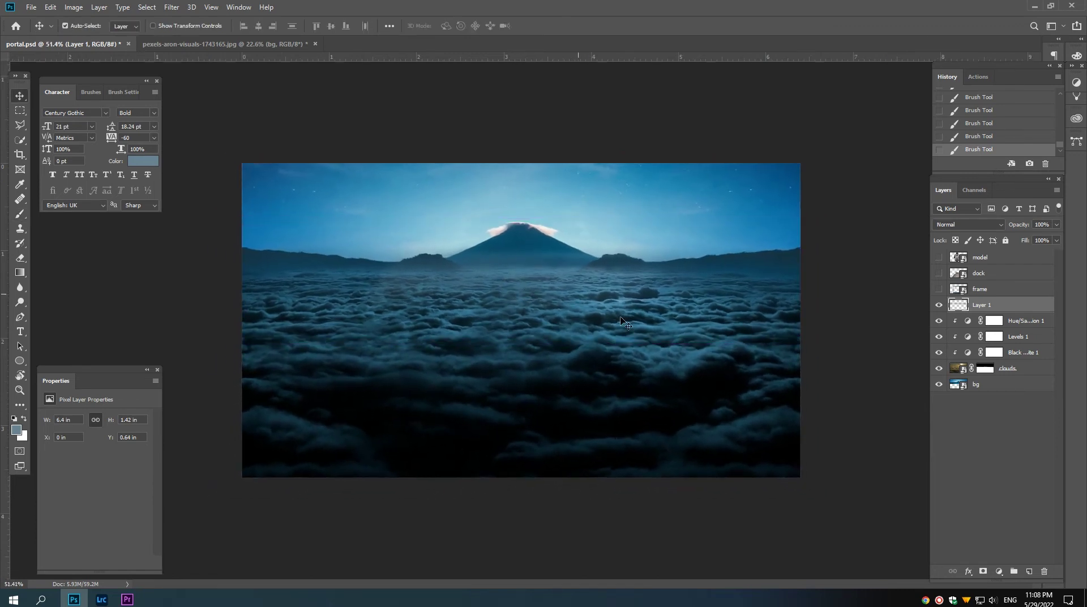
Step: Convert Layer 1 through the original bg into one smart object named bg, then toggle its visibility to check
{"action": "left_click", "coordinate": [986, 388]}
{"action": "left_click", "coordinate": [981, 306], "text": "shift"}
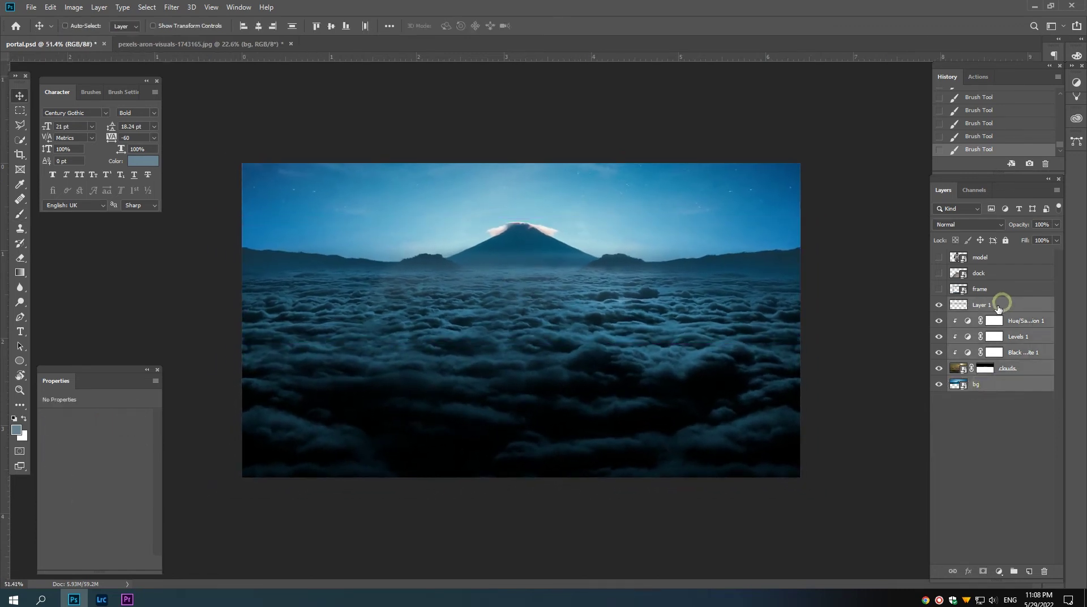
{"action": "left_click", "coordinate": [981, 305]}
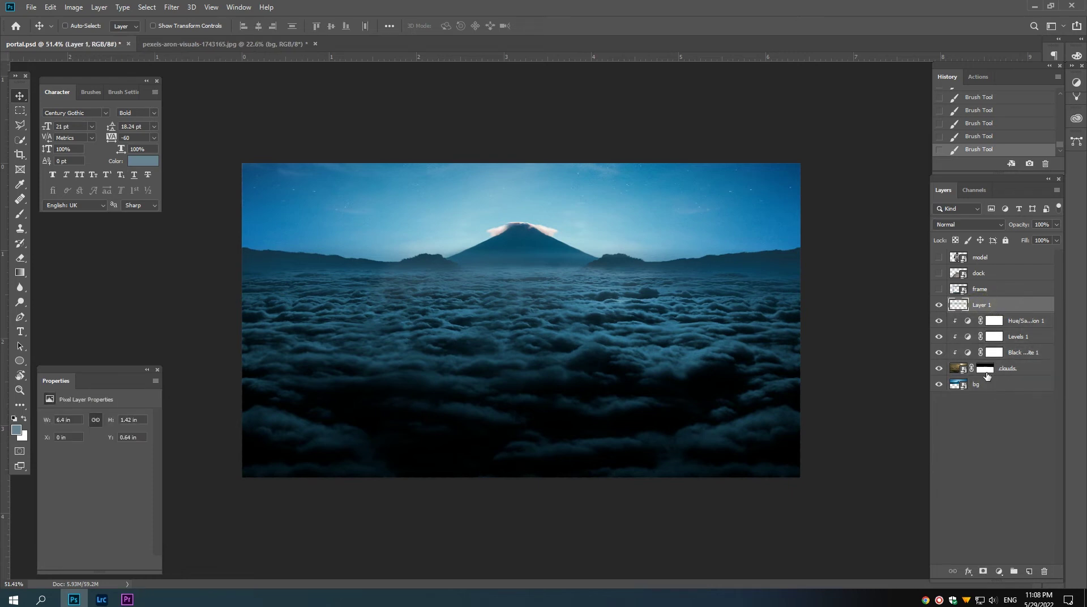
{"action": "left_click", "coordinate": [985, 385], "text": "shift"}
{"action": "right_click", "coordinate": [983, 306]}
{"action": "left_click", "coordinate": [908, 282]}
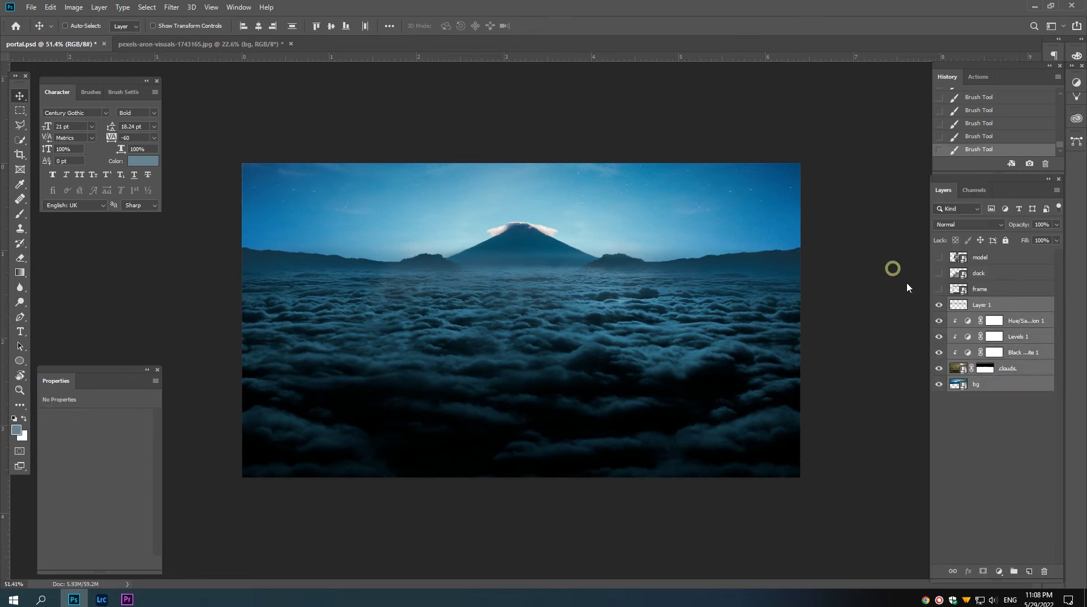
{"action": "double_click", "coordinate": [979, 305]}
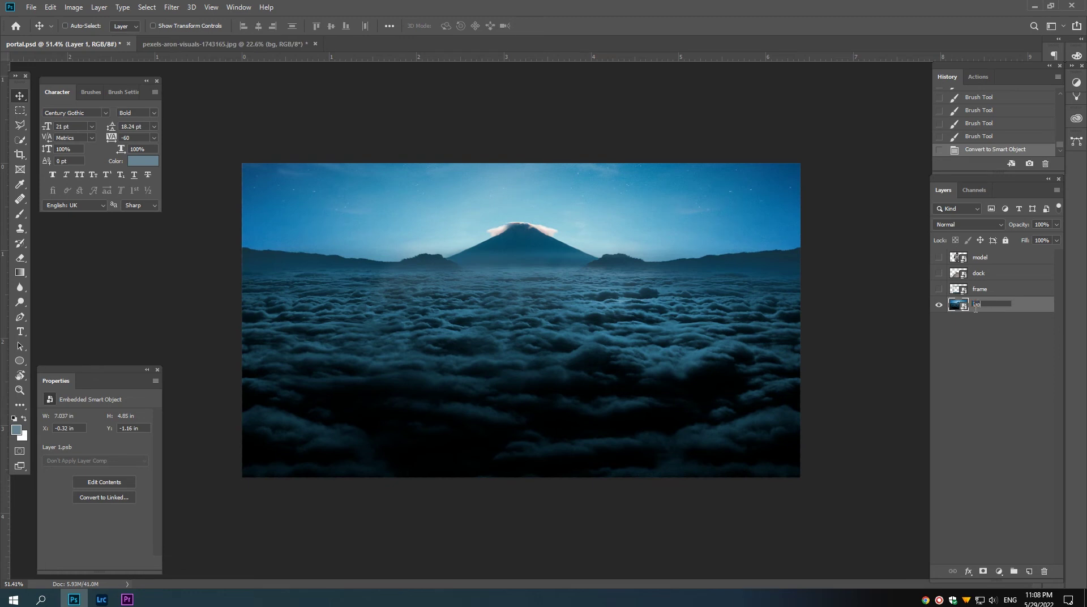
{"action": "key", "text": "Return"}
{"action": "left_click", "coordinate": [936, 309]}
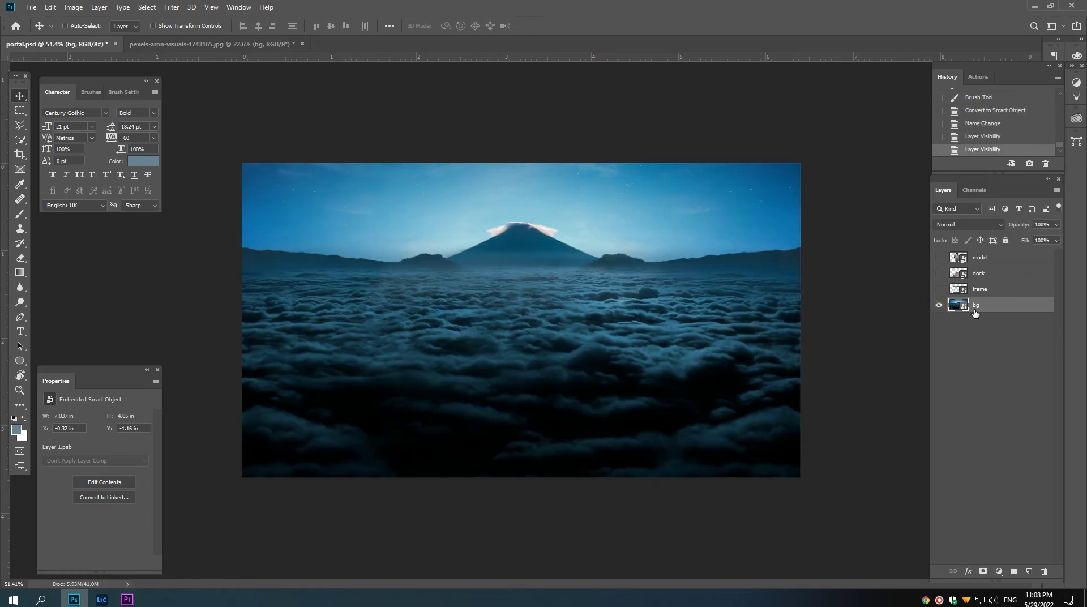
{"action": "scroll", "coordinate": [628, 327], "scroll_direction": "down", "scroll_amount": 1, "text": "alt"}
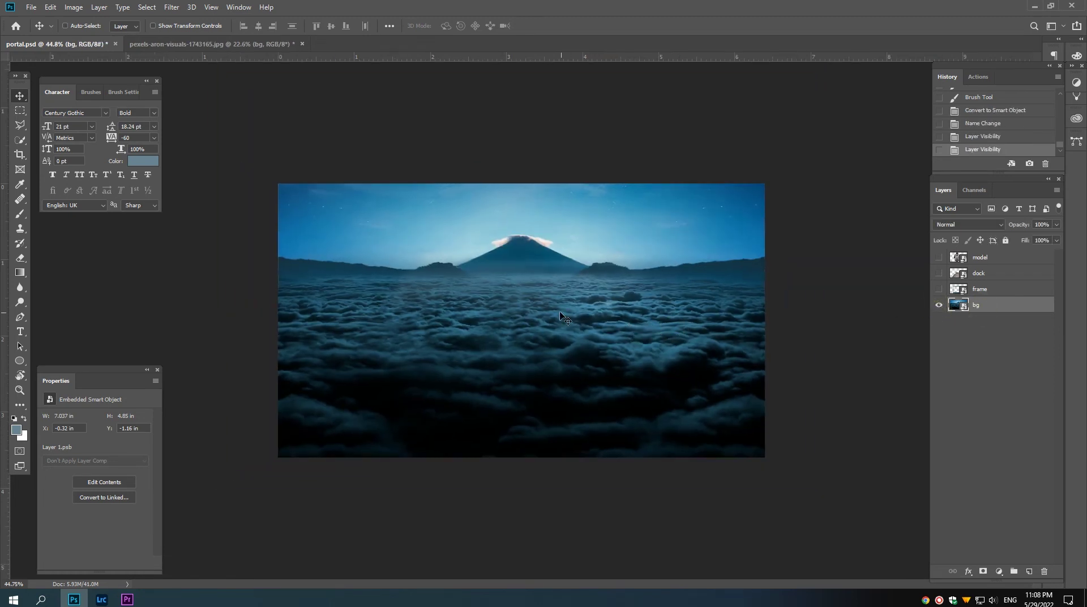
{"action": "scroll", "coordinate": [559, 311], "scroll_direction": "down", "scroll_amount": 2, "text": "alt"}
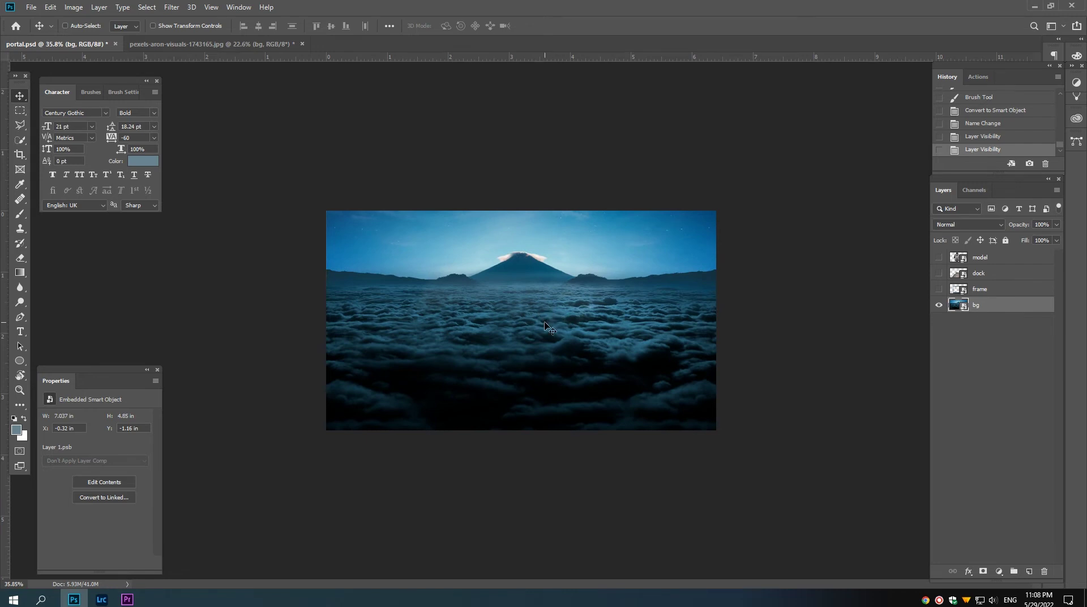
Step: Rotate the frame layer to -135° so it becomes a diamond centred over the clouds
{"action": "left_click", "coordinate": [939, 289]}
{"action": "left_click", "coordinate": [979, 289]}
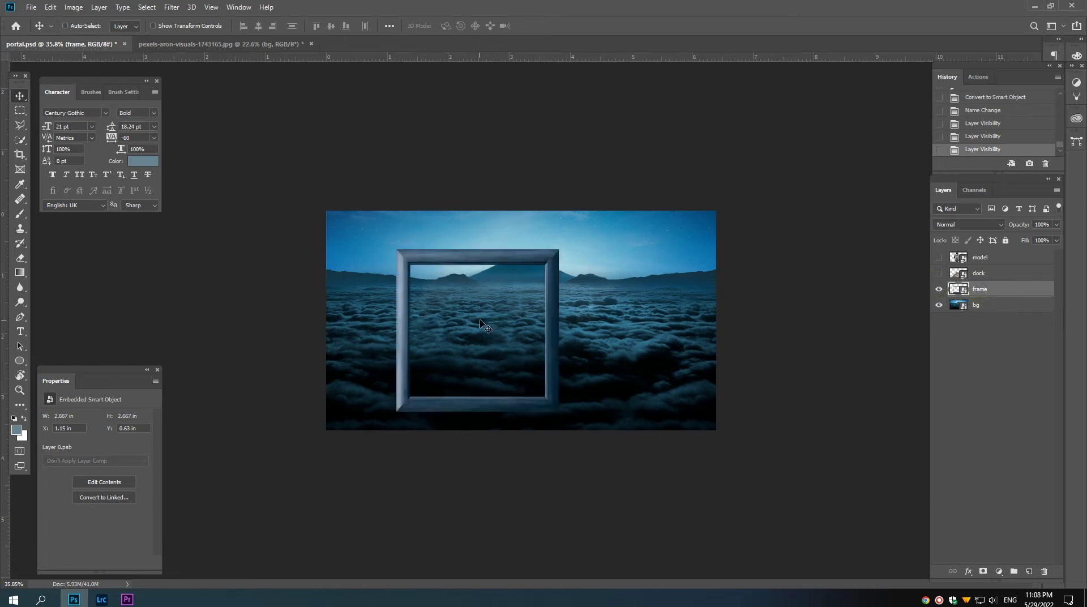
{"action": "key", "text": "ctrl+t"}
{"action": "left_click_drag", "start_coordinate": [577, 425], "coordinate": [443, 201]}
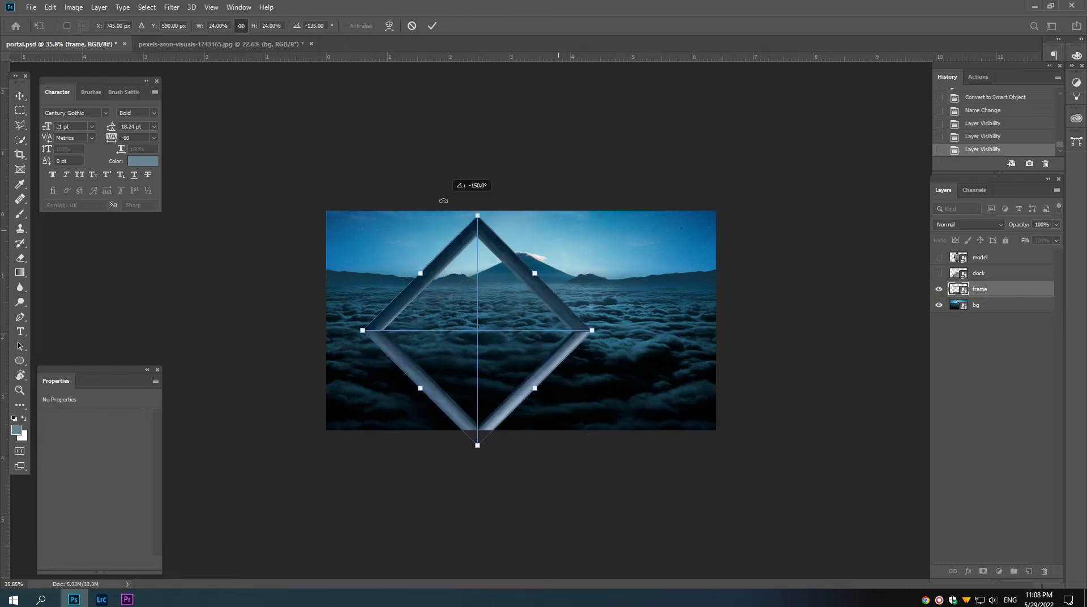
{"action": "left_click_drag", "start_coordinate": [478, 305], "coordinate": [522, 302]}
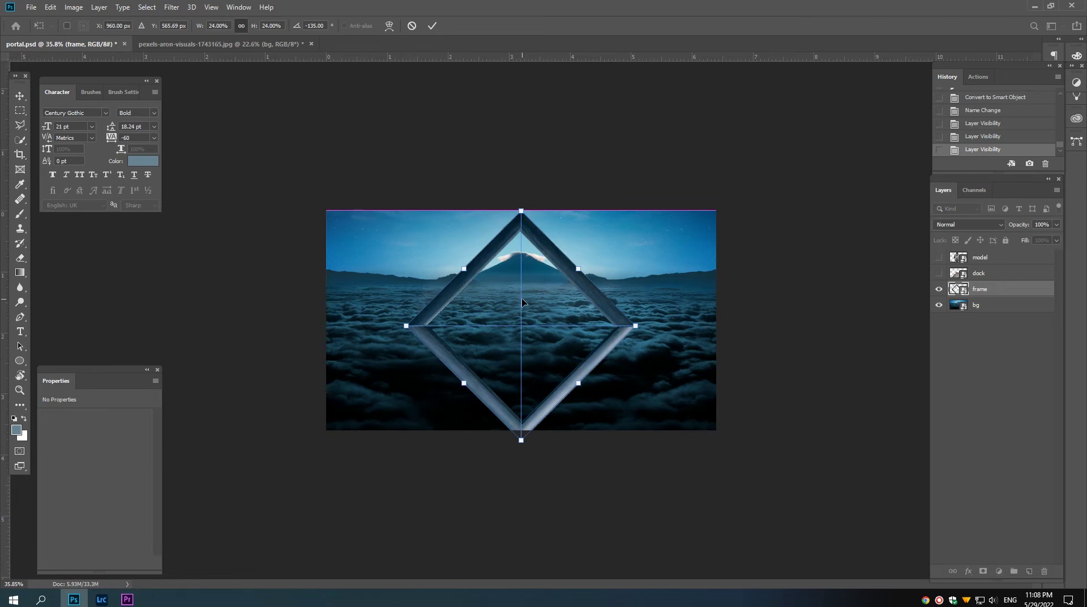
{"action": "left_click_drag", "start_coordinate": [521, 210], "coordinate": [517, 217]}
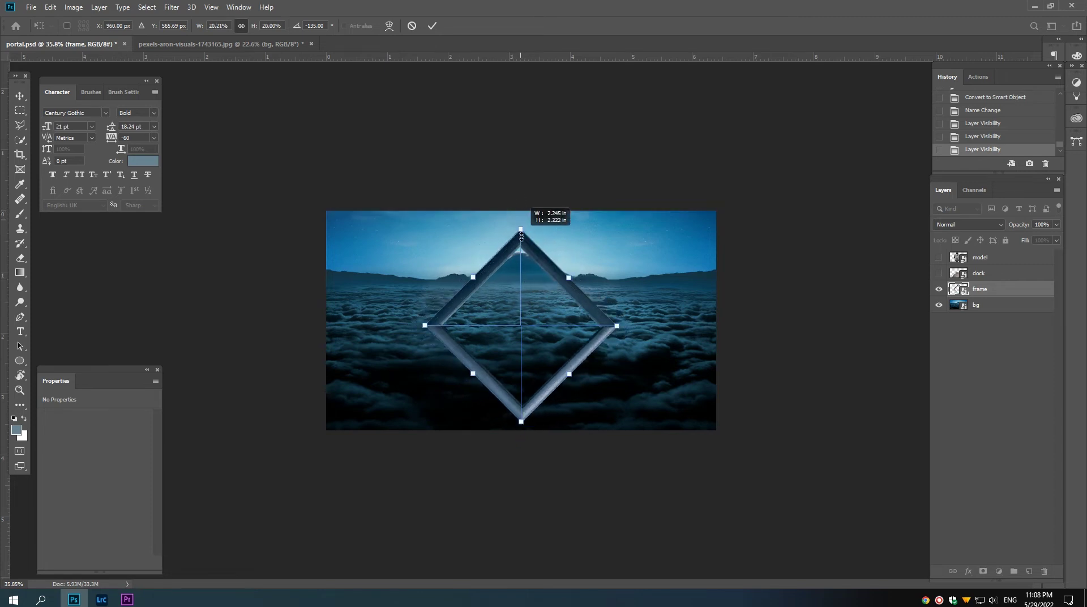
{"action": "key", "text": "Return"}
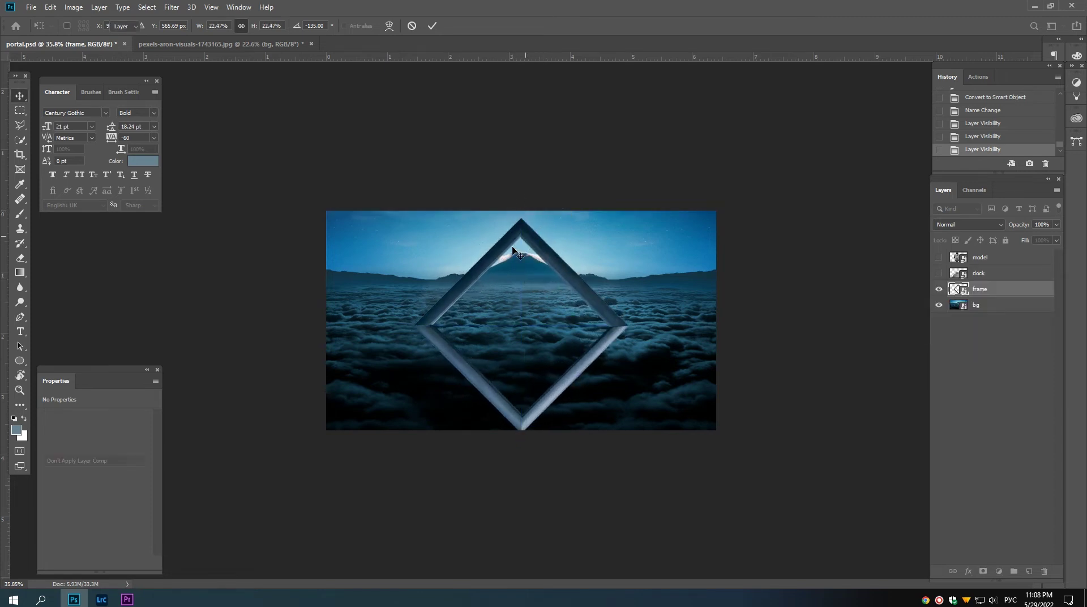
{"action": "key", "text": "ctrl+z"}
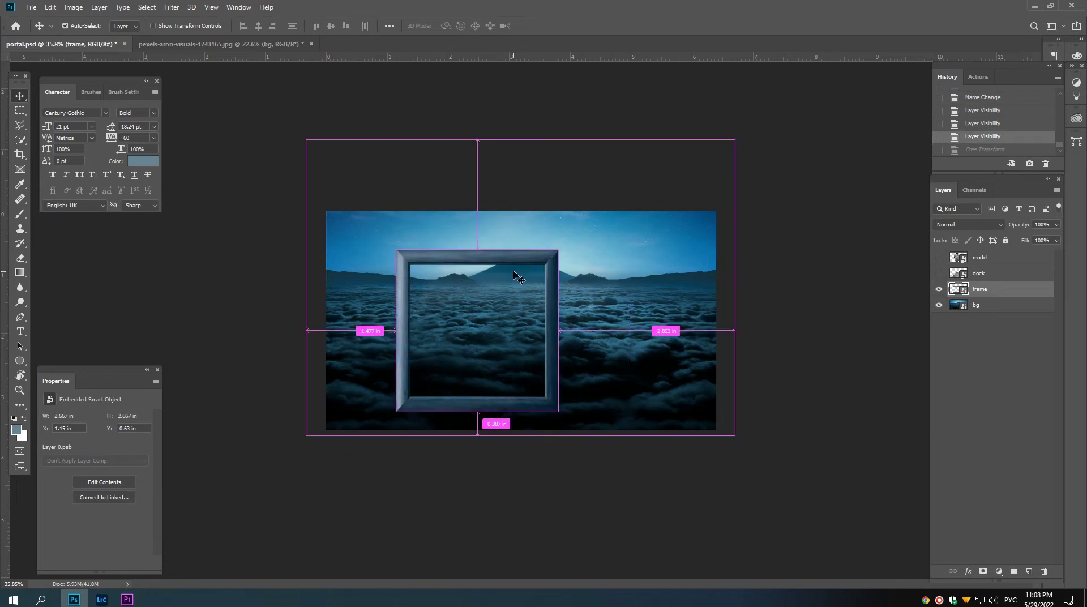
{"action": "key", "text": "ctrl+t"}
{"action": "mouse_move", "coordinate": [579, 422]}
{"action": "left_mouse_down"}
{"action": "mouse_move", "coordinate": [611, 304]}
{"action": "mouse_move", "coordinate": [510, 176]}
{"action": "left_mouse_up"}
{"action": "left_click_drag", "start_coordinate": [509, 330], "coordinate": [555, 327]}
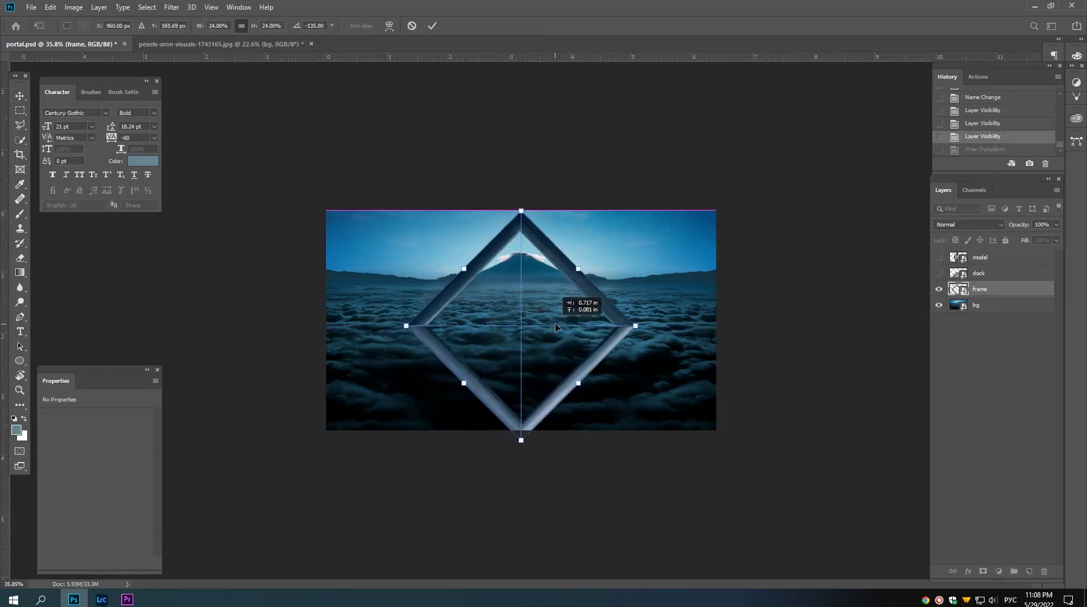
{"action": "key", "text": "Return"}
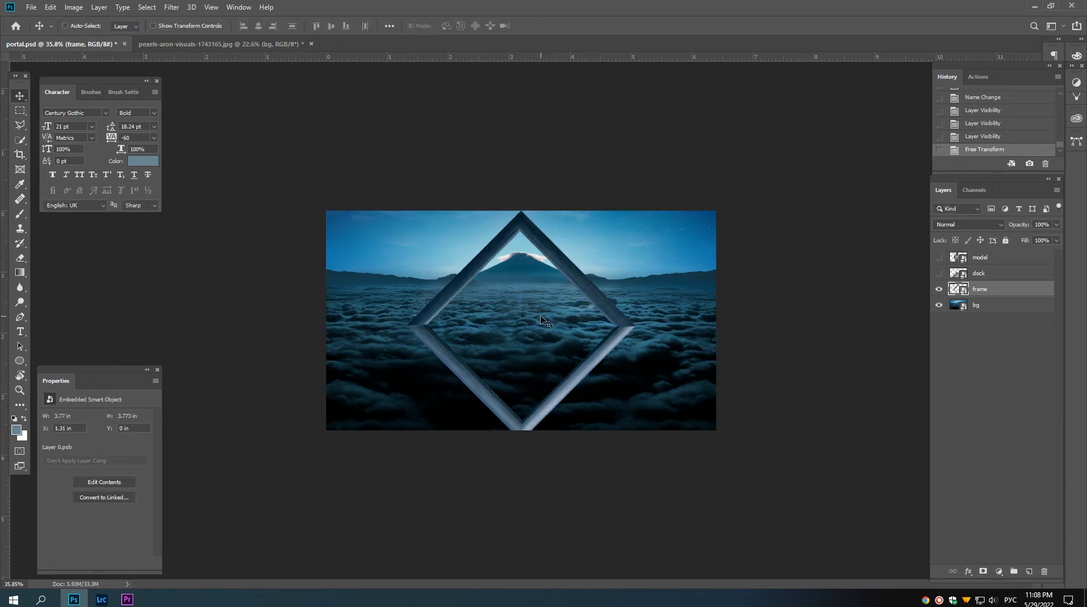
Step: Add a Levels adjustment layer above the frame
{"action": "left_click_drag", "start_coordinate": [541, 318], "coordinate": [531, 322]}
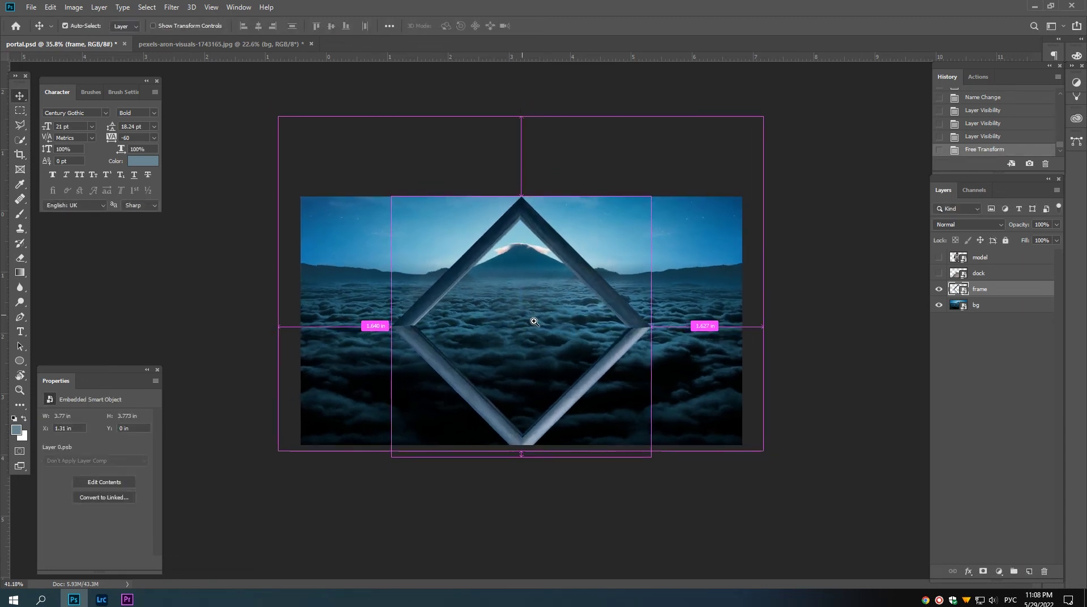
{"action": "left_click_drag", "start_coordinate": [524, 317], "coordinate": [1030, 426]}
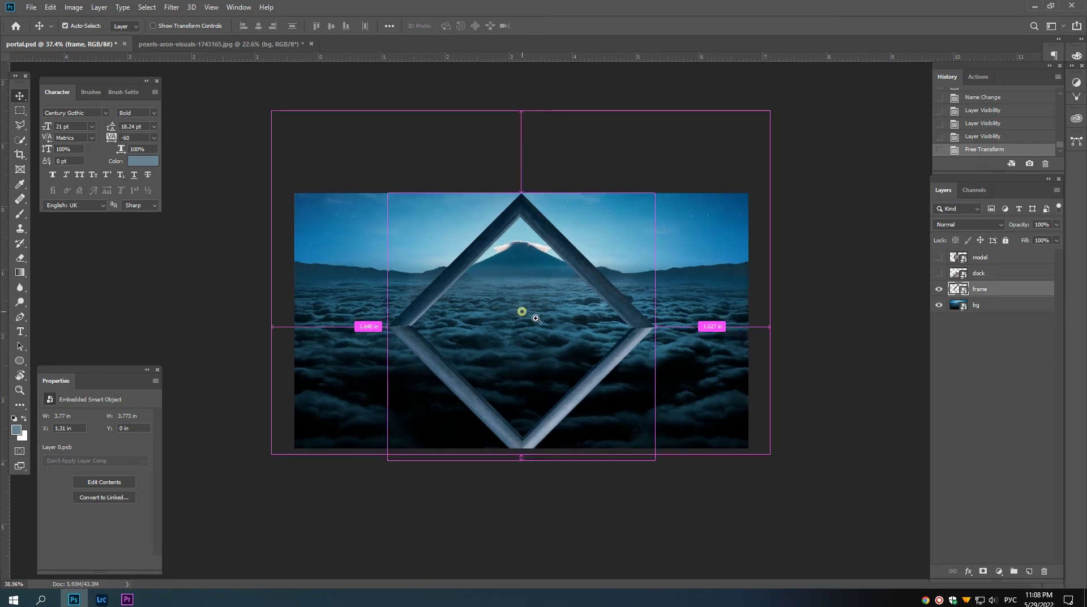
{"action": "left_click", "coordinate": [998, 571]}
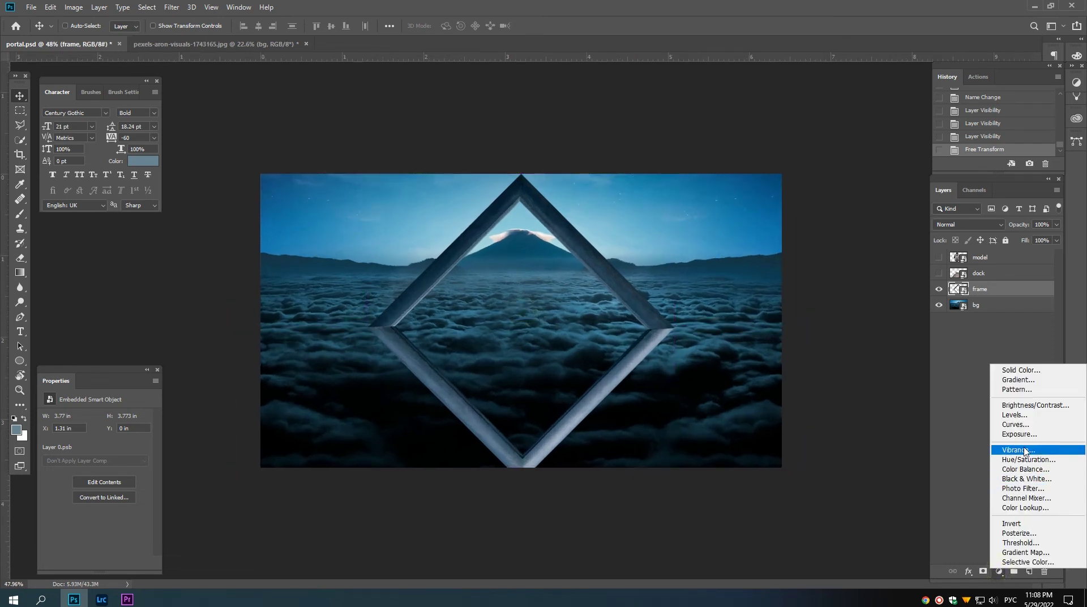
{"action": "left_click", "coordinate": [1014, 414]}
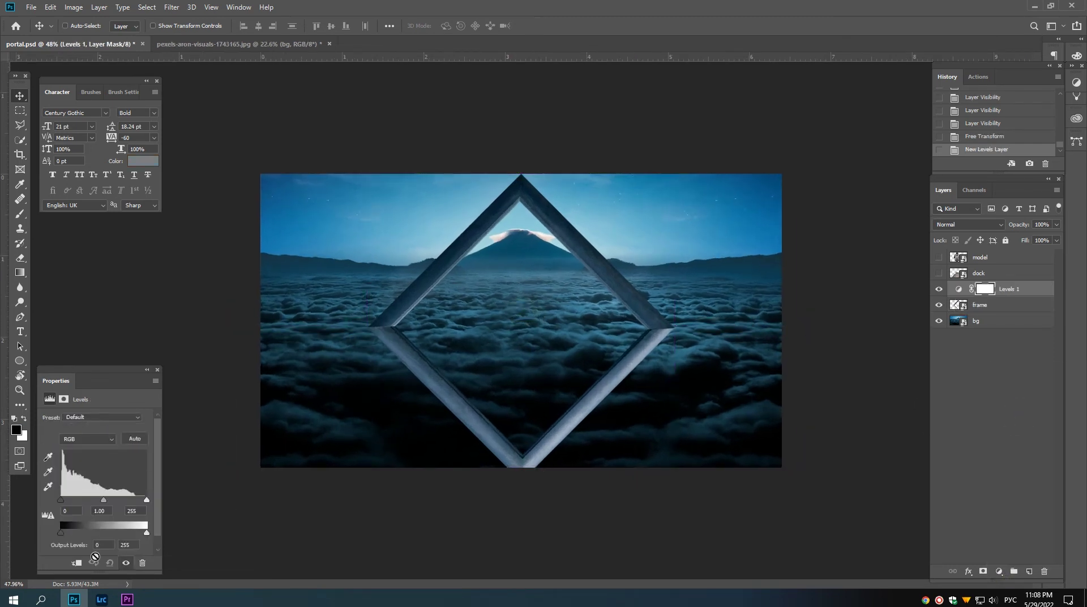
Step: Clip Levels 1 to the frame, with input black 10 and output white 82
{"action": "left_click", "coordinate": [78, 564]}
{"action": "left_click_drag", "start_coordinate": [61, 500], "coordinate": [64, 500]}
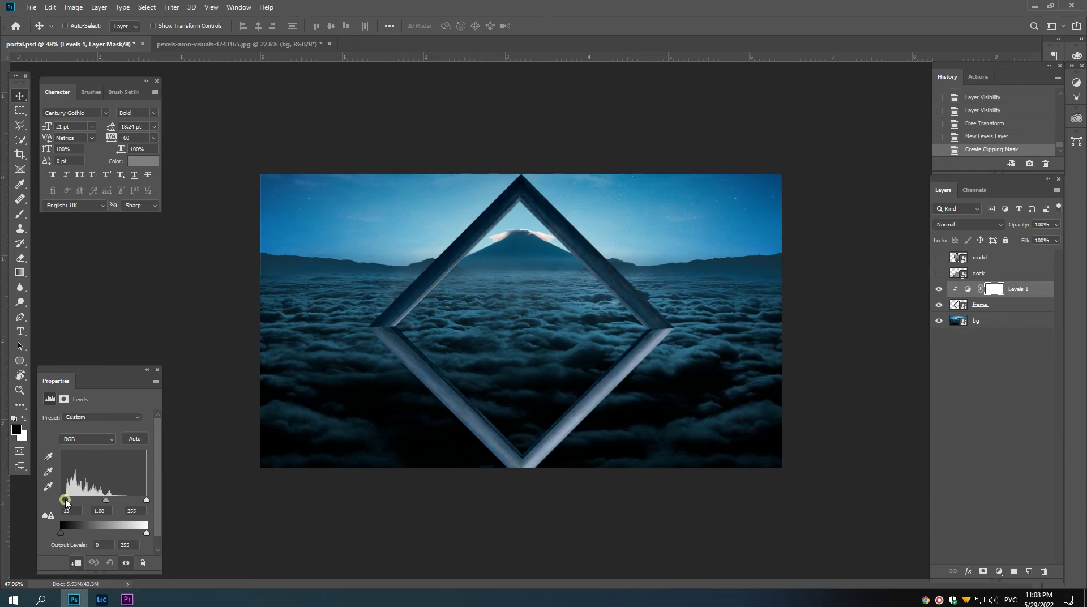
{"action": "left_click_drag", "start_coordinate": [132, 536], "coordinate": [98, 537]}
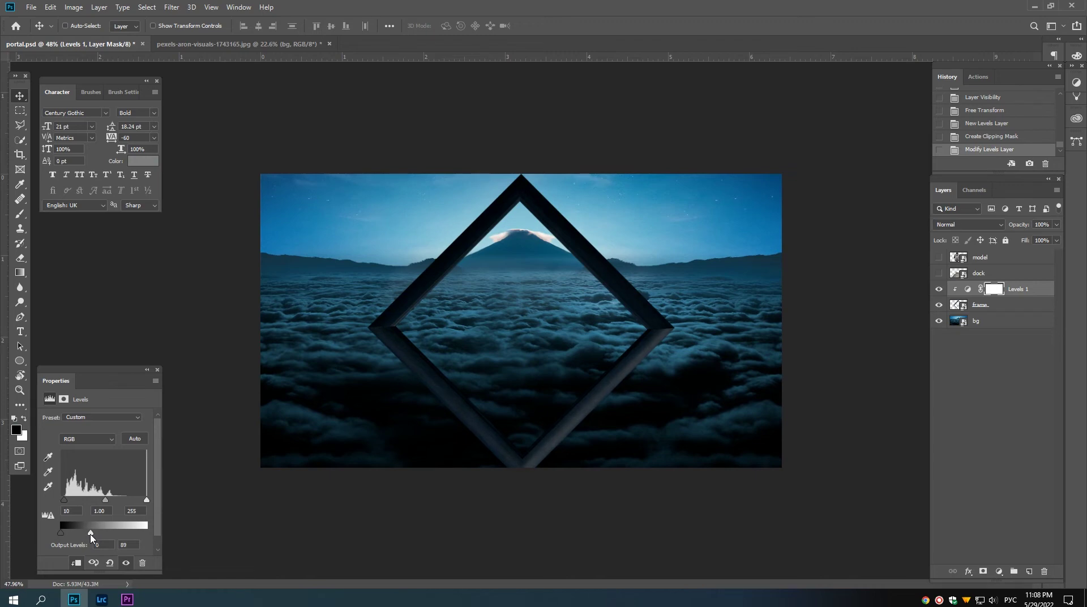
{"action": "left_click_drag", "start_coordinate": [327, 428], "coordinate": [371, 286]}
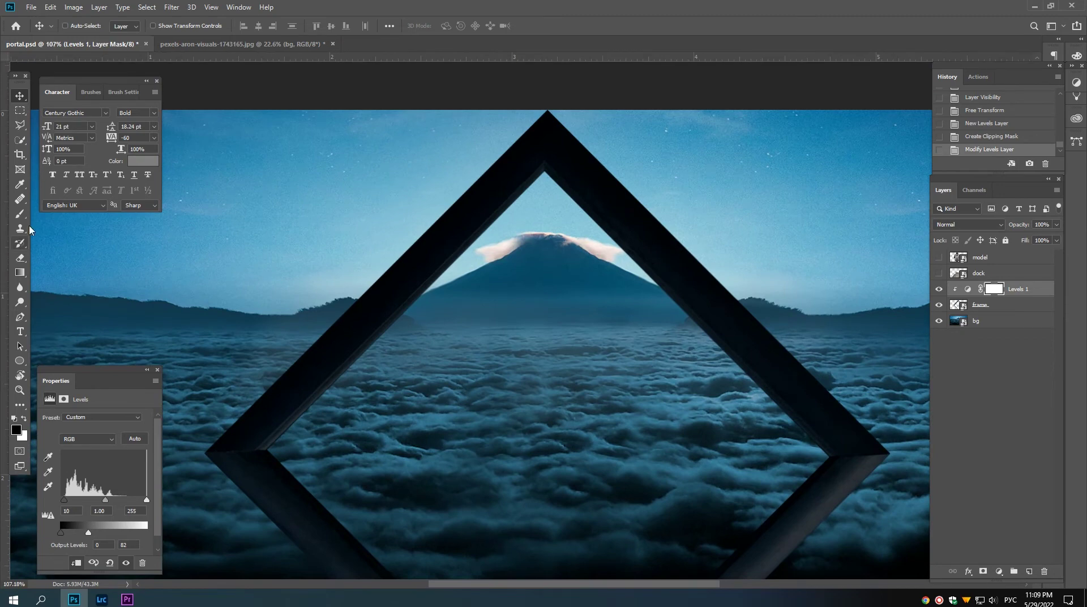
{"action": "key", "text": "b"}
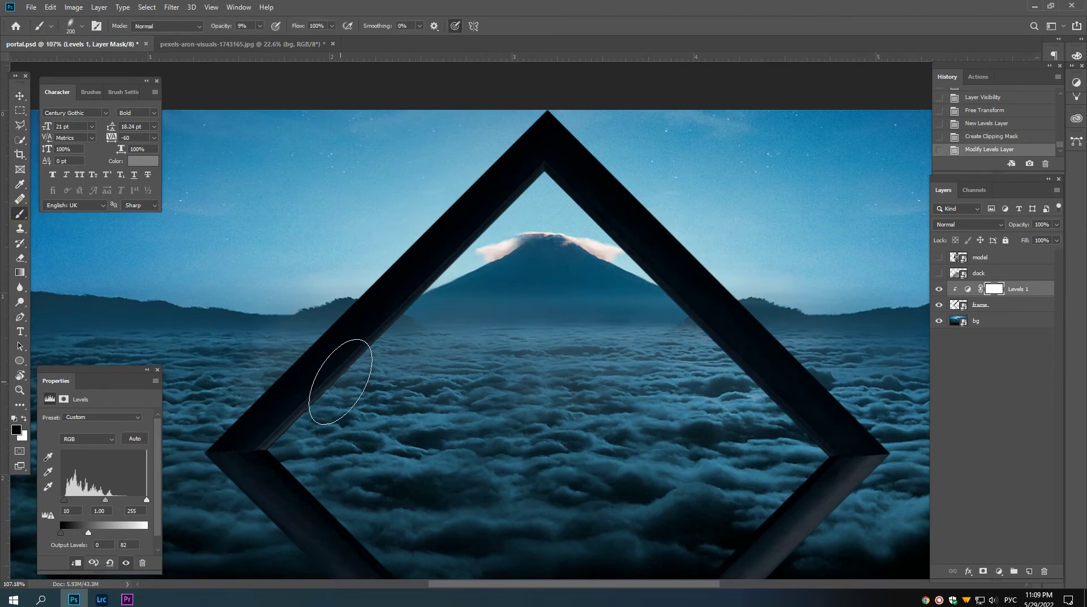
Step: Paint the Levels mask with a soft 19% brush along the frame's inner edges and lower-left corner
{"action": "key", "text": "bracketleft"}
{"action": "key", "text": "bracketleft"}
{"action": "key", "text": "bracketleft"}
{"action": "left_click", "coordinate": [247, 25]}
{"action": "type", "text": "19"}
{"action": "left_click", "coordinate": [268, 450]}
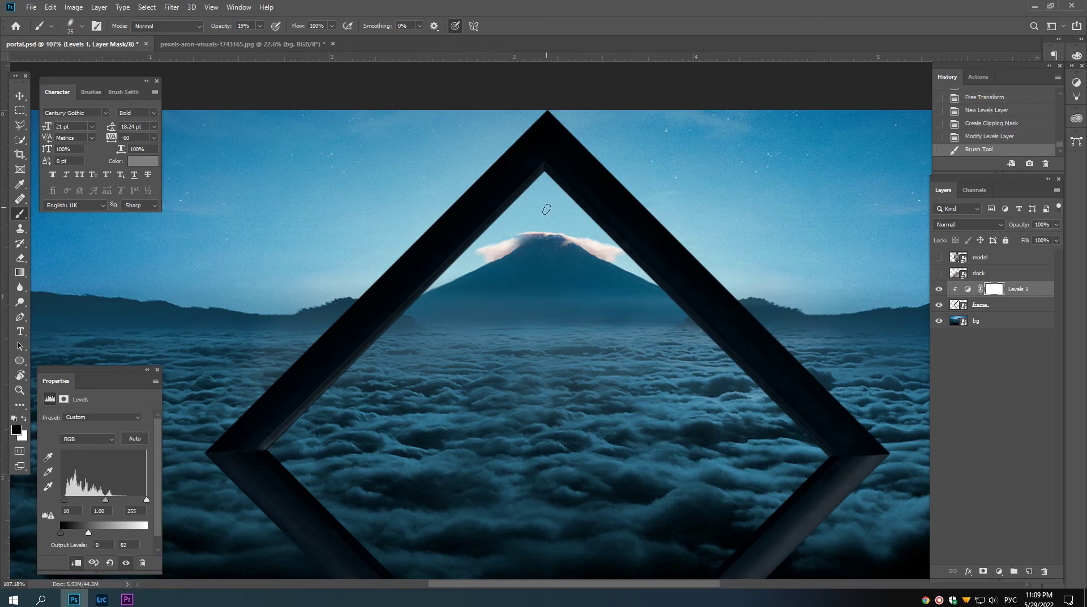
{"action": "left_click", "coordinate": [540, 170], "text": "shift"}
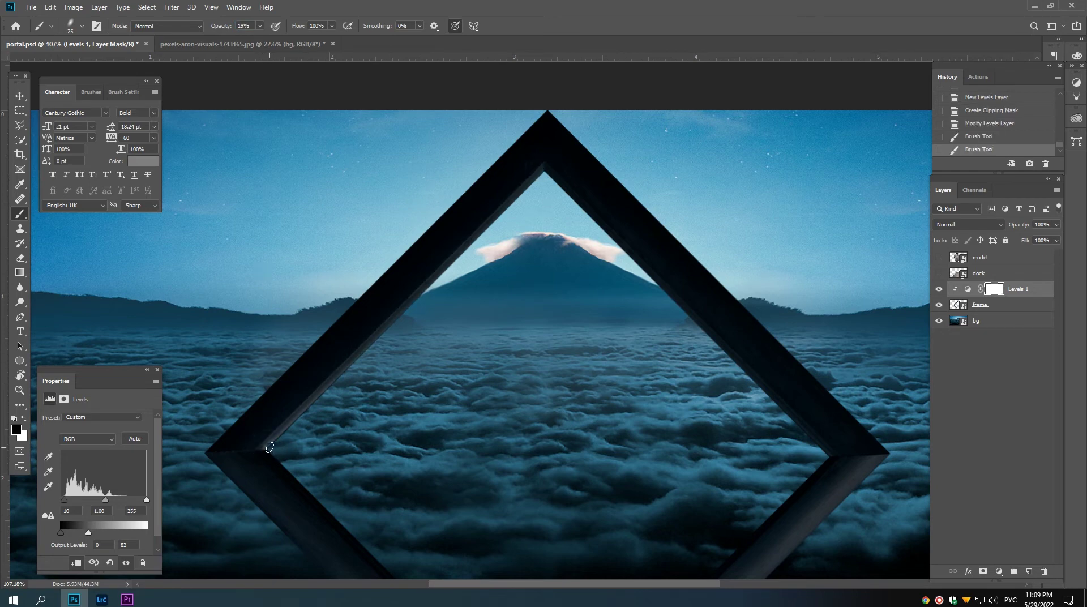
{"action": "left_click", "coordinate": [264, 447]}
{"action": "left_click", "coordinate": [408, 301], "text": "shift"}
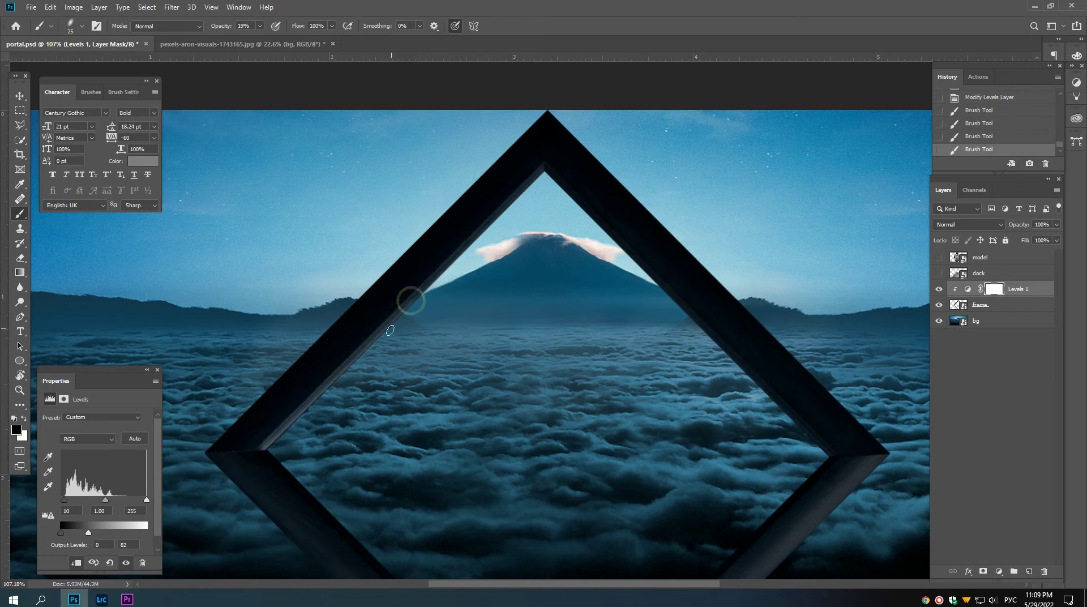
Step: Toggle Levels 1 visibility to compare the darkened frame with the original
{"action": "scroll", "coordinate": [404, 343], "scroll_direction": "down", "scroll_amount": 2}
{"action": "scroll", "coordinate": [404, 343], "scroll_direction": "down", "scroll_amount": 1}
{"action": "scroll", "coordinate": [260, 381], "scroll_direction": "up", "scroll_amount": 2}
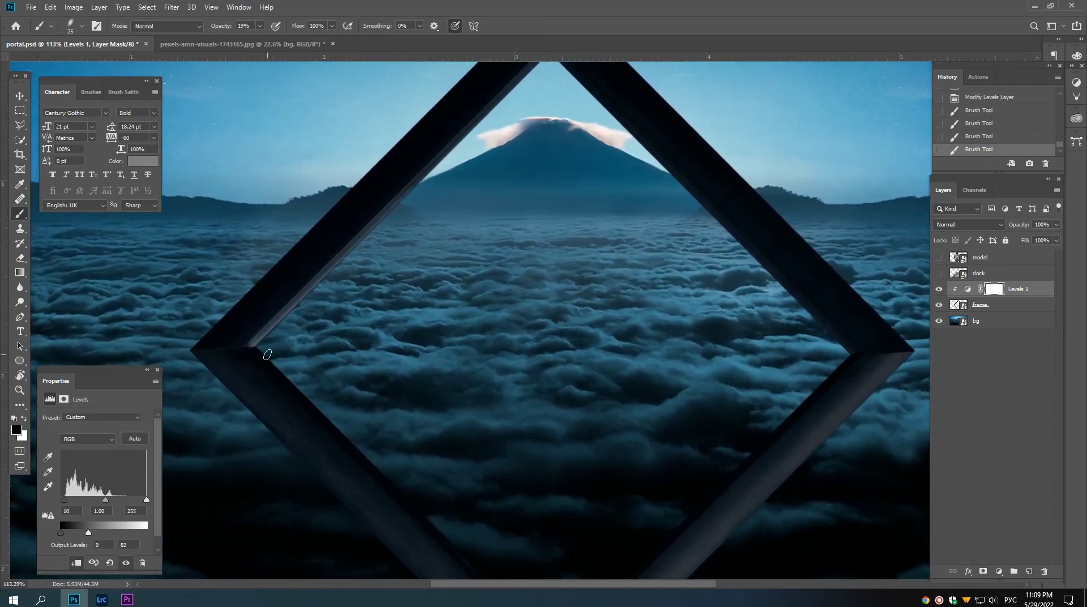
{"action": "scroll", "coordinate": [317, 388], "scroll_direction": "down", "scroll_amount": 1}
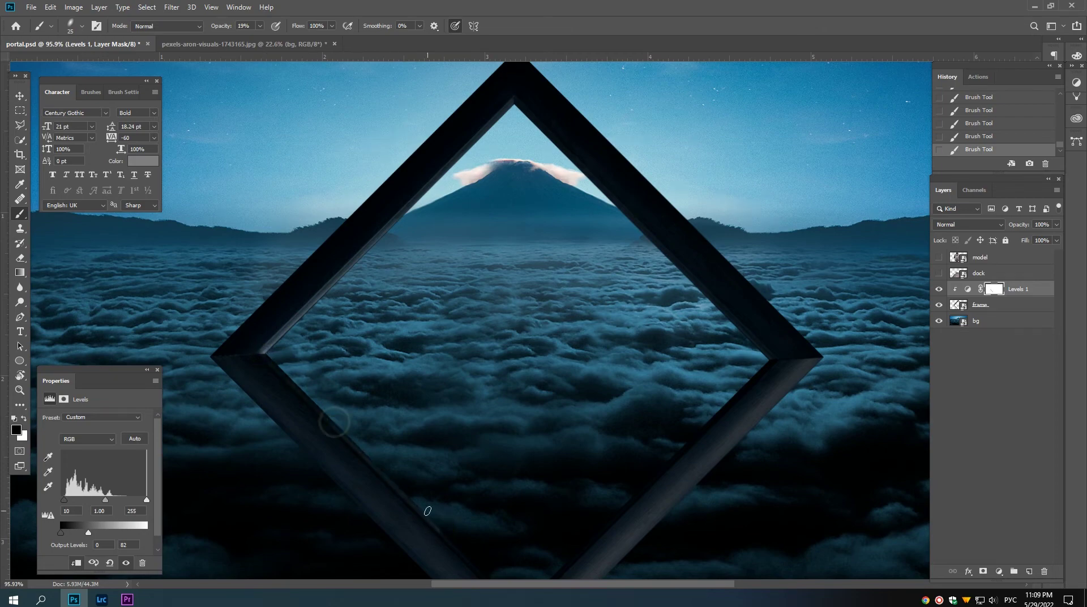
{"action": "scroll", "coordinate": [452, 518], "scroll_direction": "down", "scroll_amount": 1}
{"action": "scroll", "coordinate": [498, 500], "scroll_direction": "down", "scroll_amount": 1}
{"action": "scroll", "coordinate": [532, 484], "scroll_direction": "down", "scroll_amount": 1}
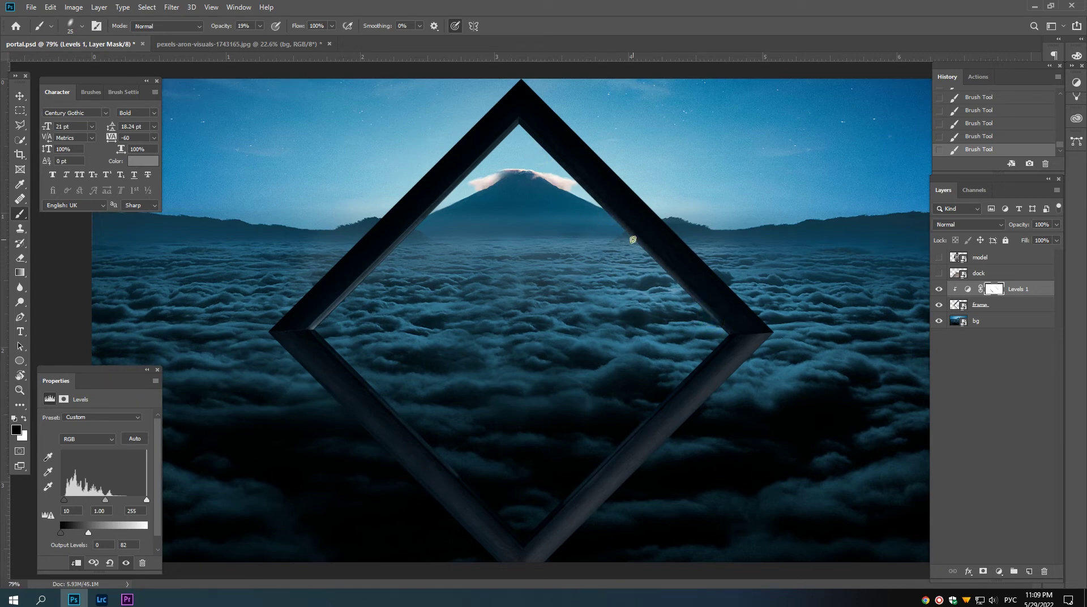
{"action": "scroll", "coordinate": [607, 305], "scroll_direction": "down", "scroll_amount": 1}
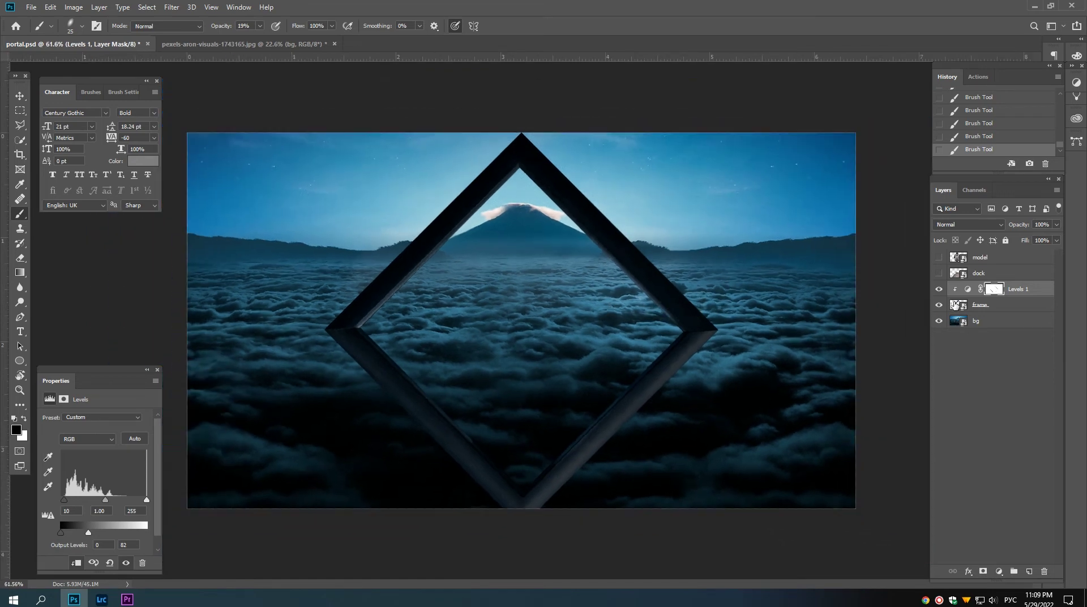
{"action": "left_click", "coordinate": [937, 289]}
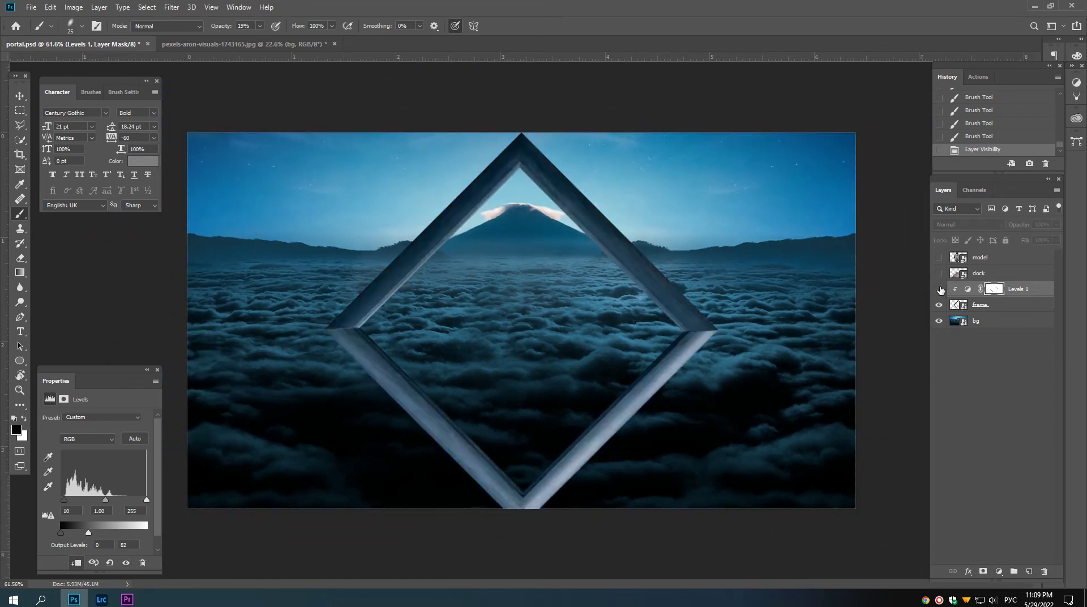
{"action": "left_click", "coordinate": [938, 288]}
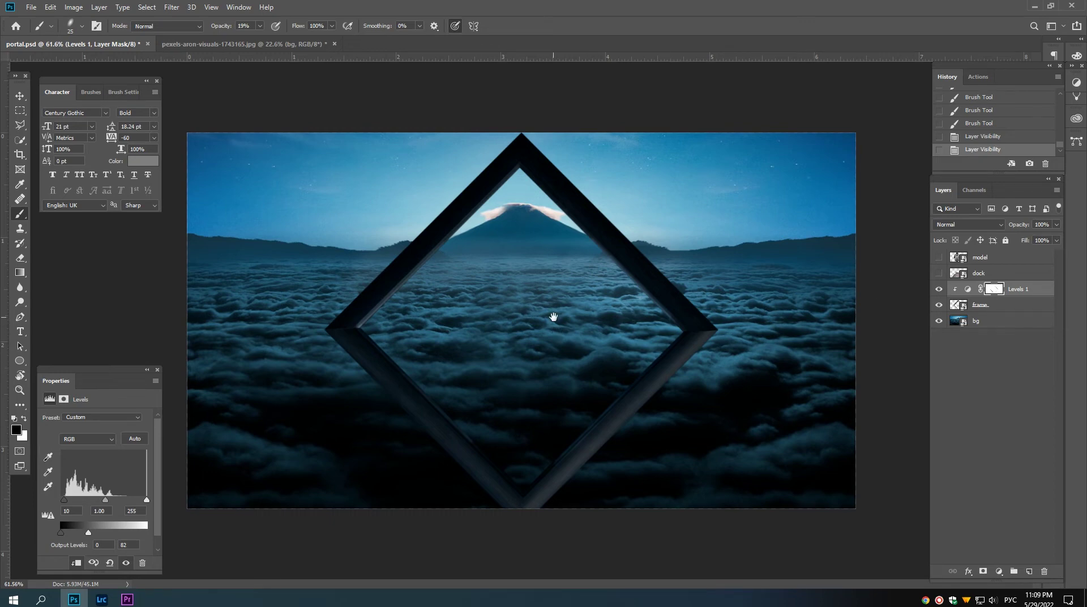
{"action": "scroll", "coordinate": [553, 317], "scroll_direction": "down", "scroll_amount": 1}
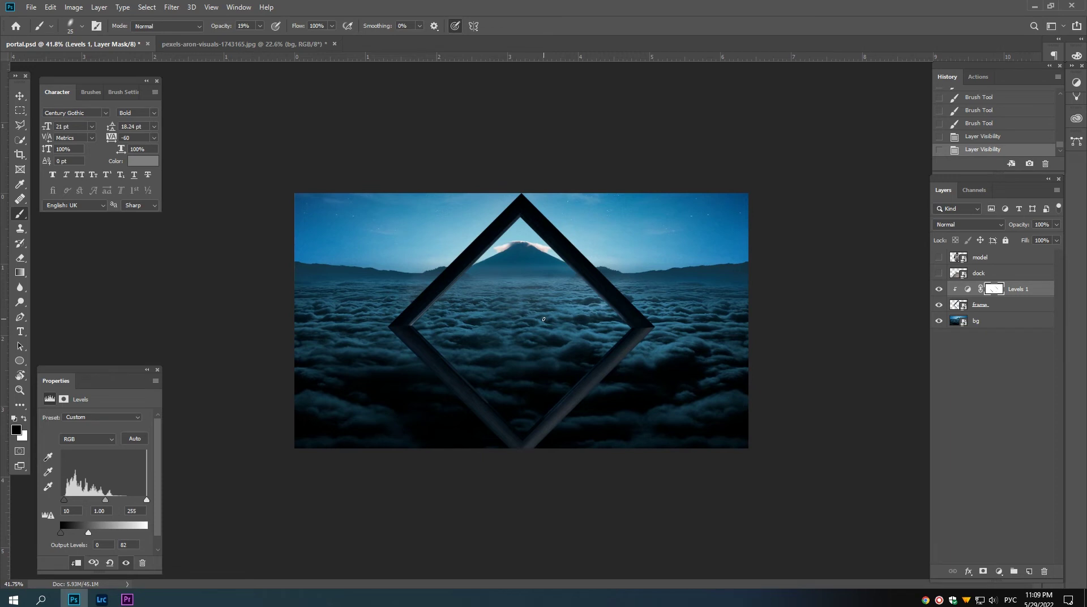
{"action": "key", "text": "v"}
{"action": "scroll", "coordinate": [540, 316], "scroll_direction": "up", "scroll_amount": 1}
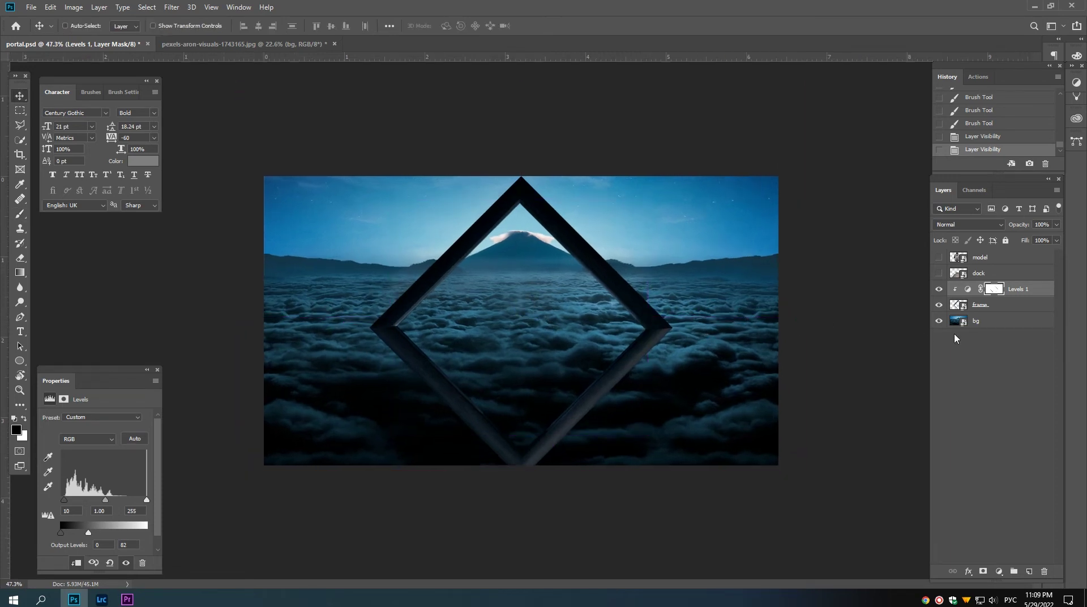
Step: Add a new Layer 1 above the Levels adjustment and load the frame's shape as a selection
{"action": "left_click", "coordinate": [999, 310]}
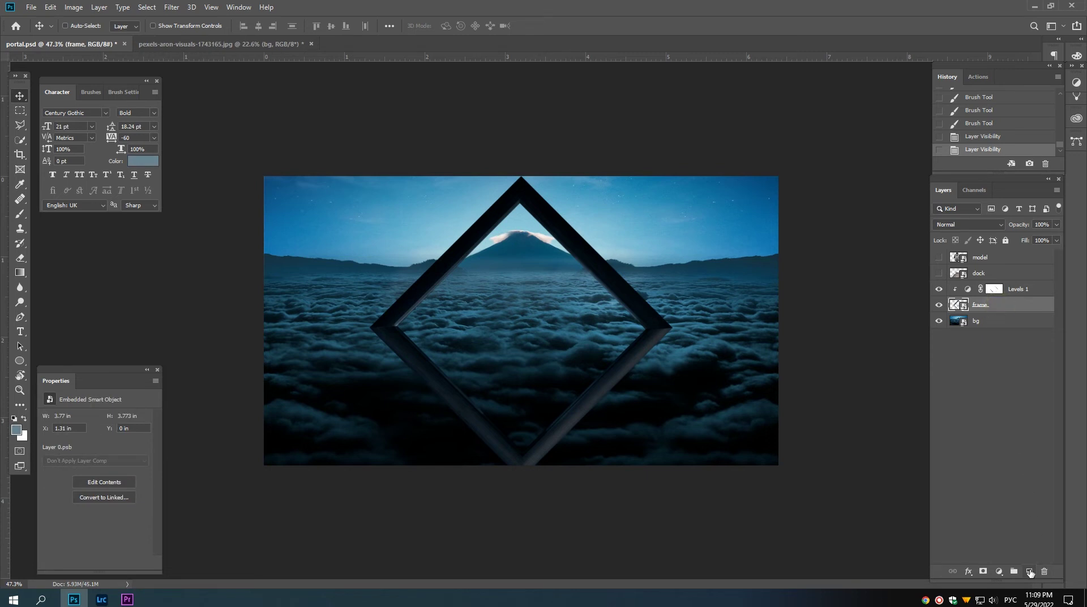
{"action": "left_click", "coordinate": [1013, 289]}
{"action": "left_click", "coordinate": [1028, 570]}
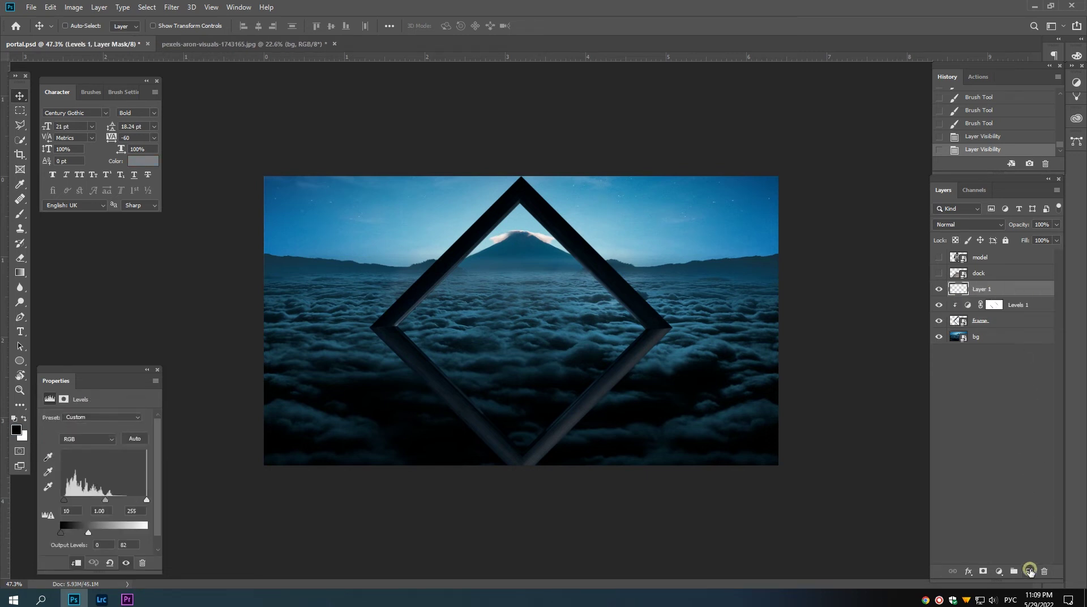
{"action": "left_click", "coordinate": [956, 320], "text": "ctrl"}
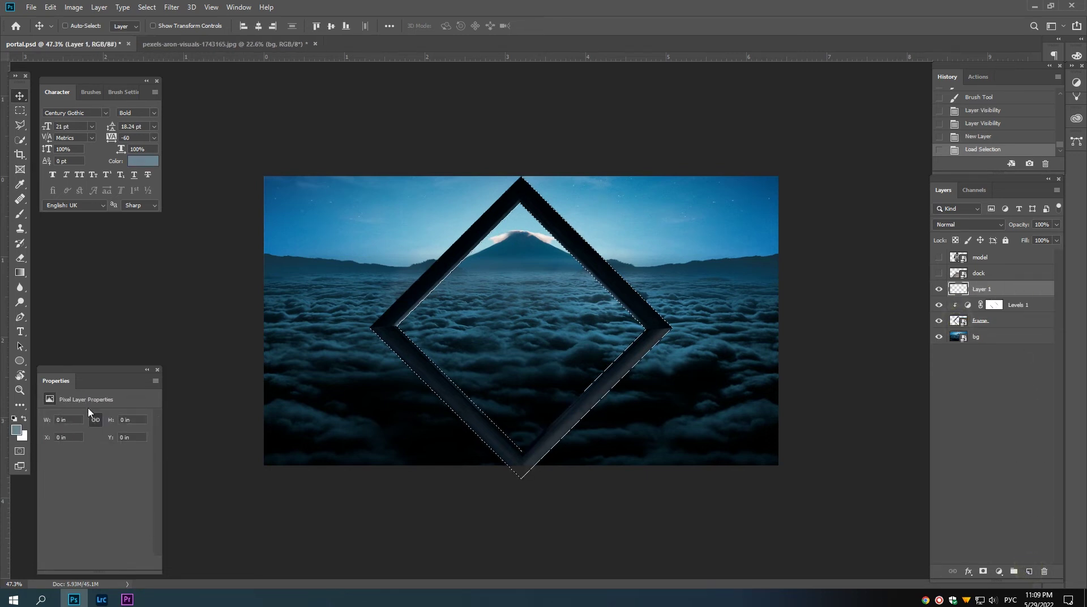
Step: Fill the diamond selection with bright cyan using the Paint Bucket, then deselect
{"action": "left_click", "coordinate": [16, 430]}
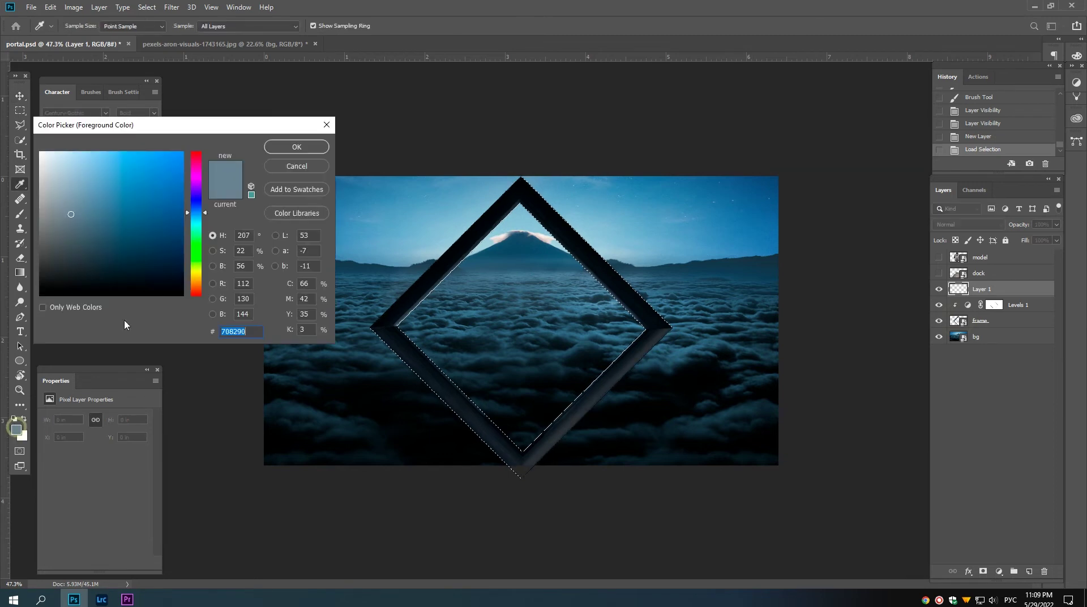
{"action": "left_click", "coordinate": [196, 220]}
{"action": "left_click", "coordinate": [168, 173]}
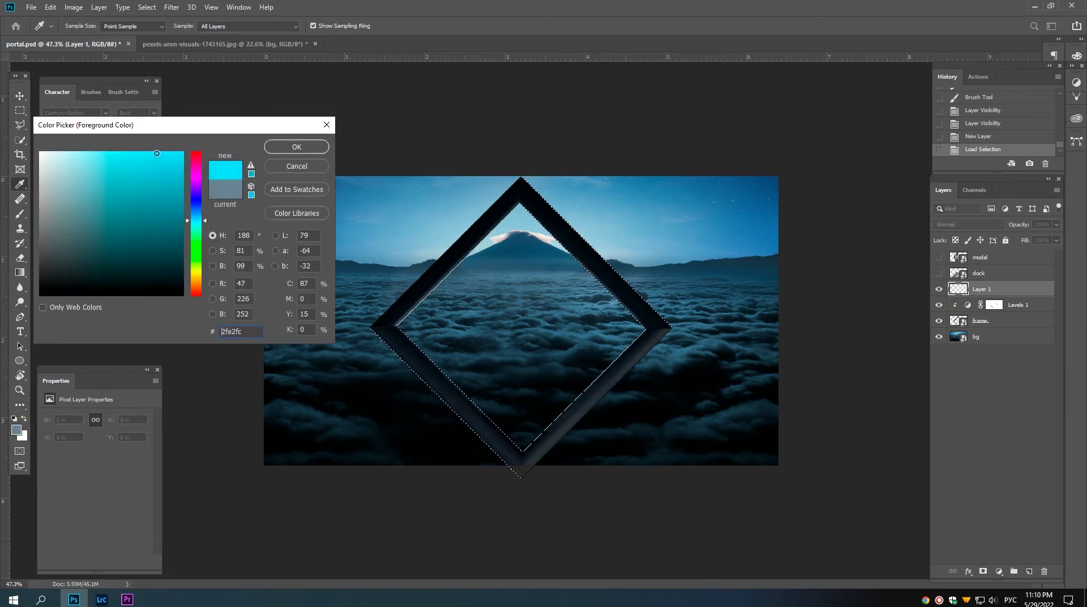
{"action": "left_click", "coordinate": [276, 145]}
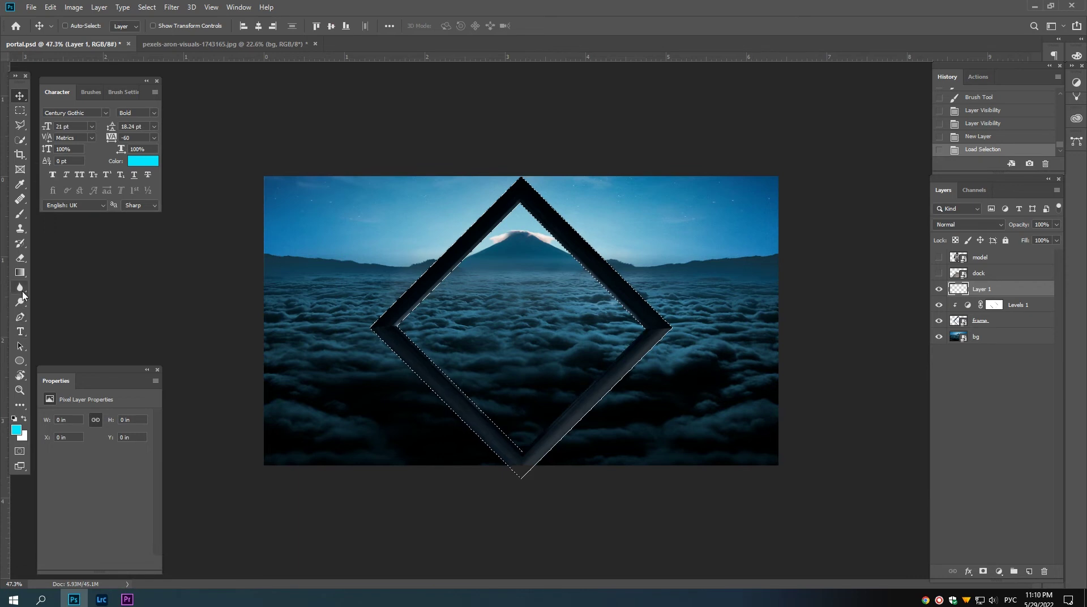
{"action": "left_click", "coordinate": [20, 273]}
{"action": "left_click", "coordinate": [58, 285]}
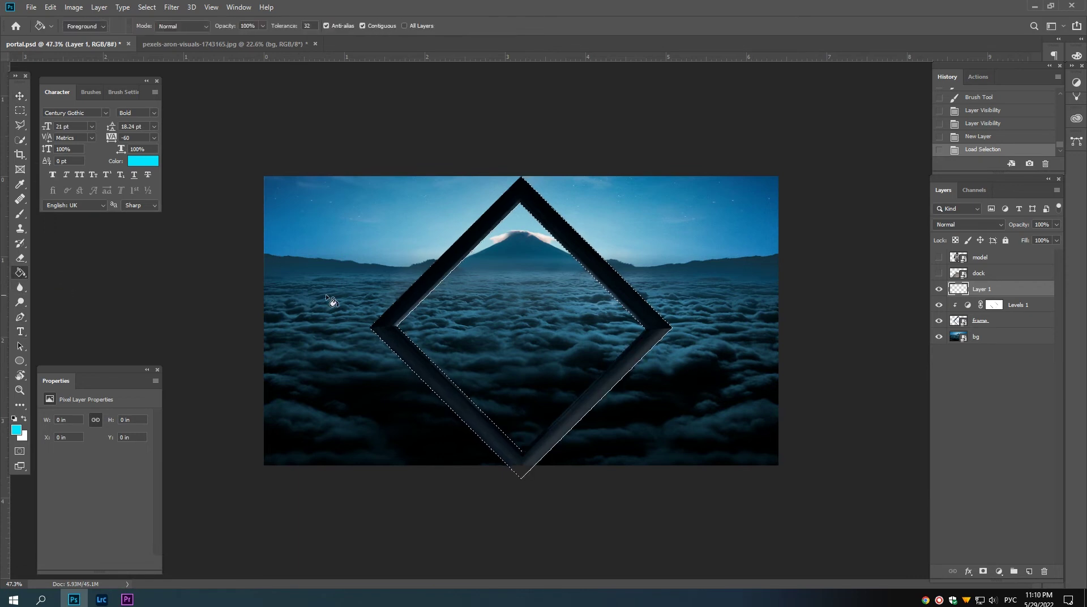
{"action": "left_click", "coordinate": [400, 315]}
{"action": "key", "text": "ctrl+d"}
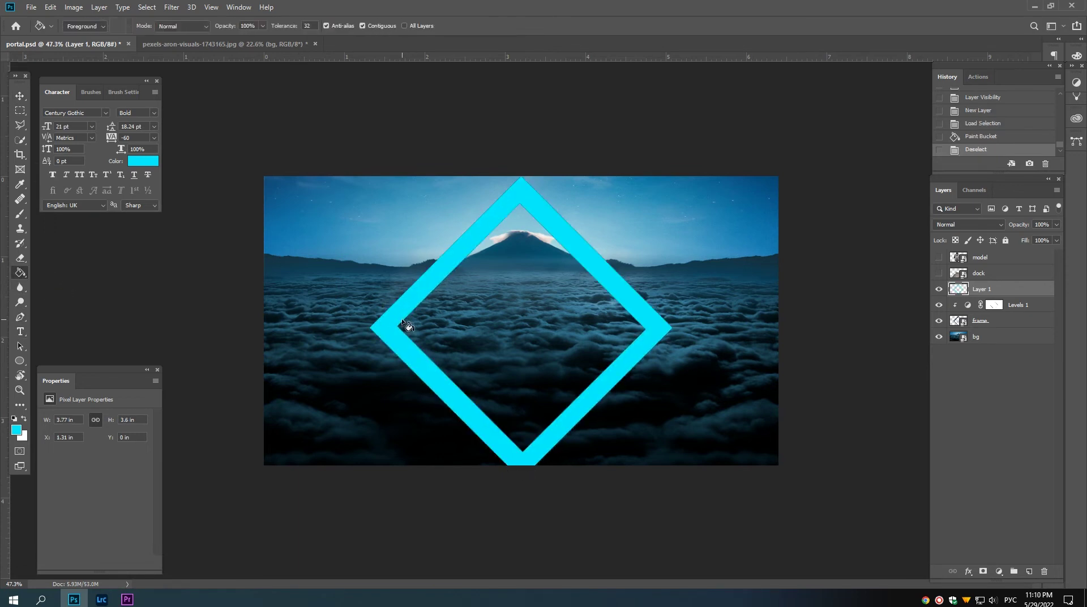
Step: Move Layer 1 below the frame and scale the cyan diamond to fit inside, stretched to the top
{"action": "key", "text": "v"}
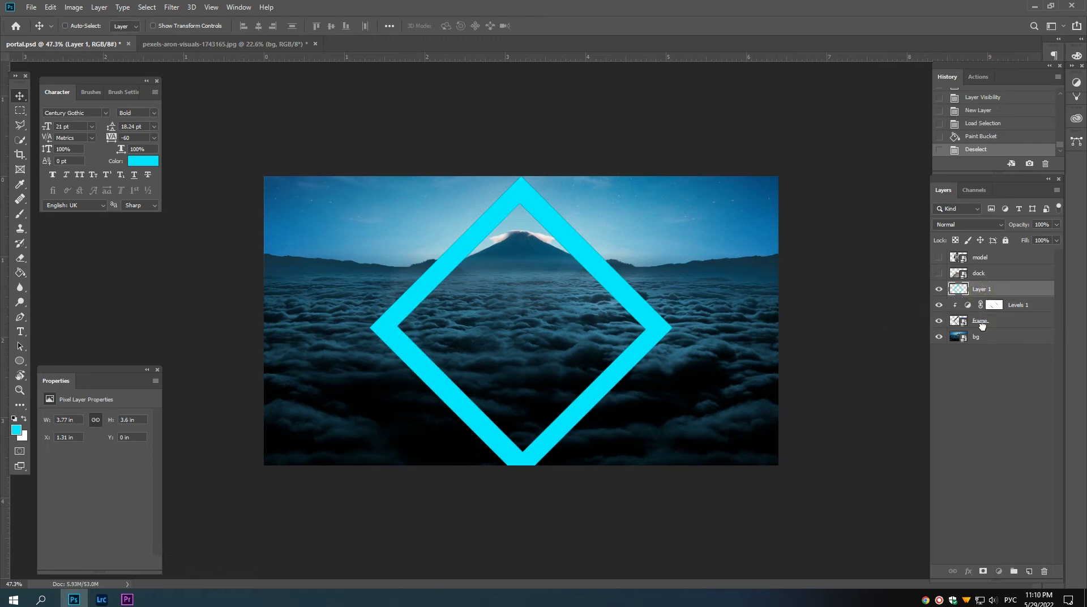
{"action": "left_click_drag", "start_coordinate": [978, 292], "coordinate": [979, 329]}
{"action": "key", "text": "ctrl+t"}
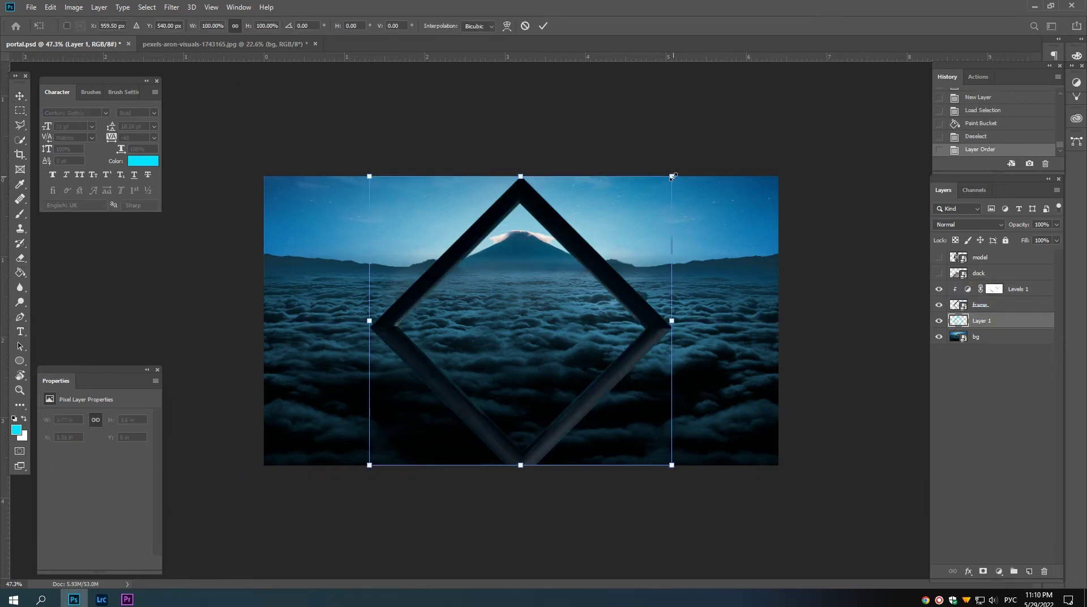
{"action": "left_click_drag", "start_coordinate": [672, 177], "coordinate": [660, 183]}
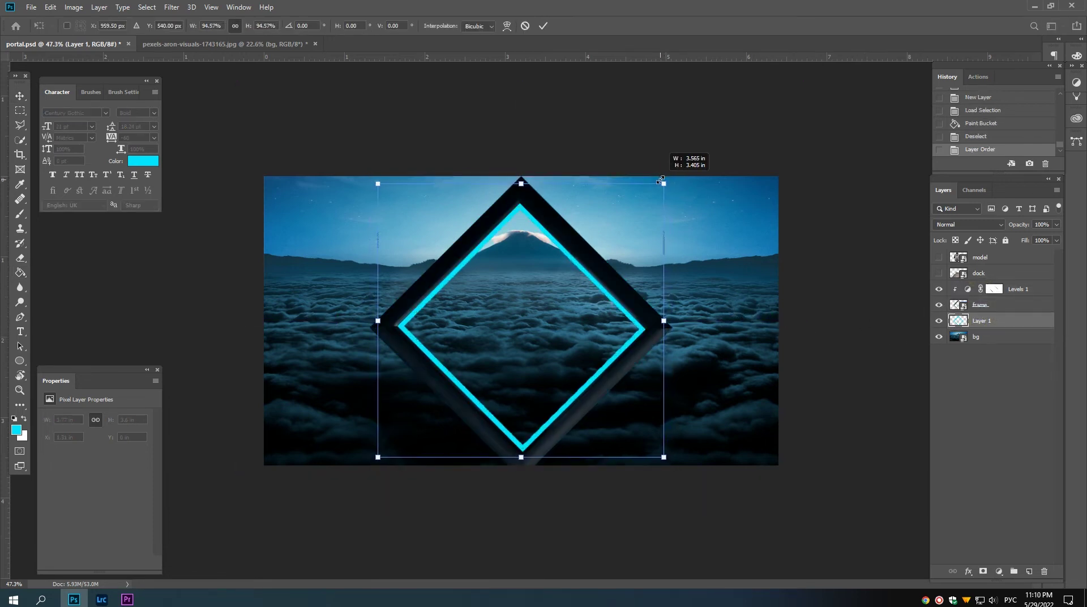
{"action": "scroll", "coordinate": [626, 262], "scroll_direction": "up", "scroll_amount": 1}
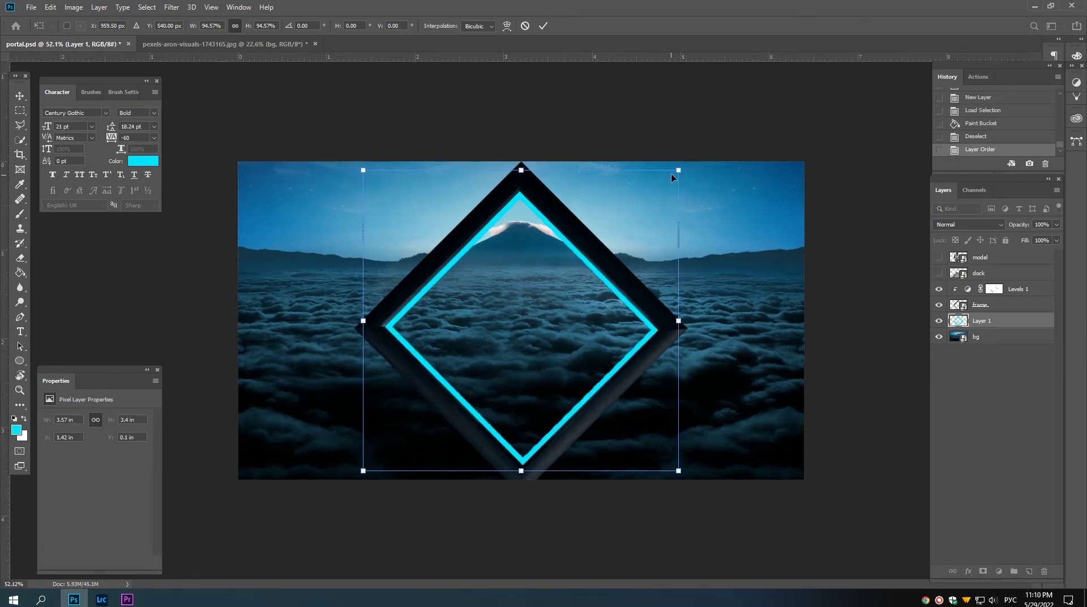
{"action": "left_click_drag", "start_coordinate": [678, 171], "coordinate": [679, 169]}
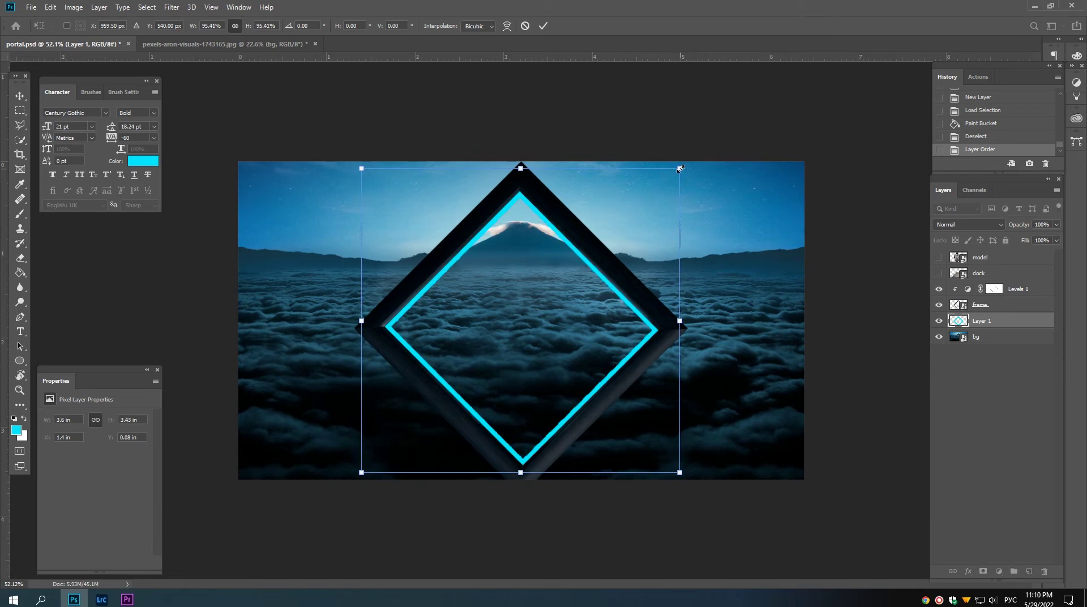
{"action": "left_click_drag", "start_coordinate": [521, 168], "coordinate": [522, 160]}
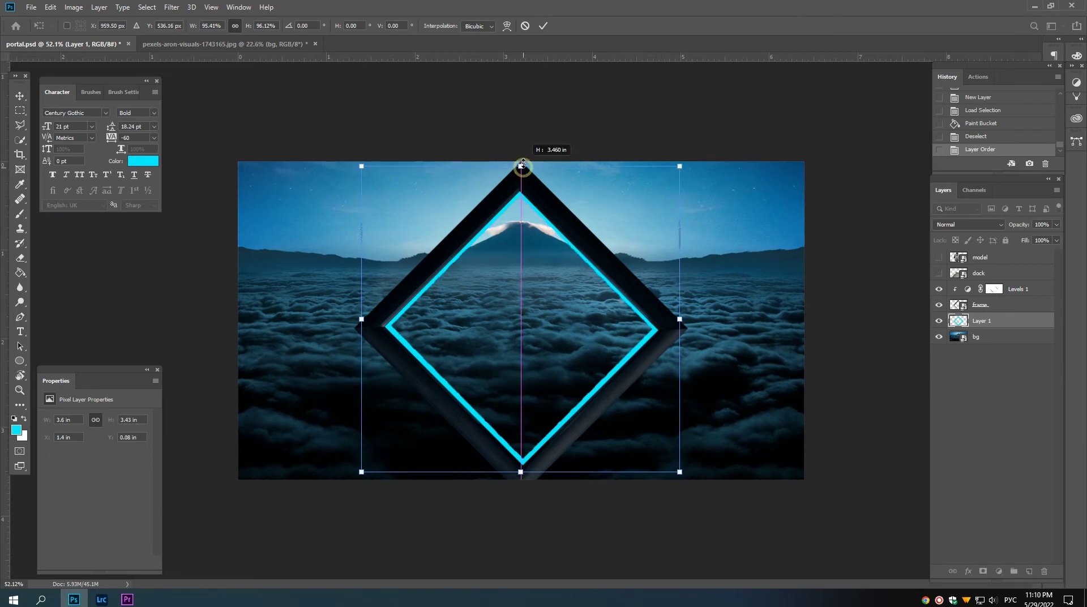
{"action": "key", "text": "Return"}
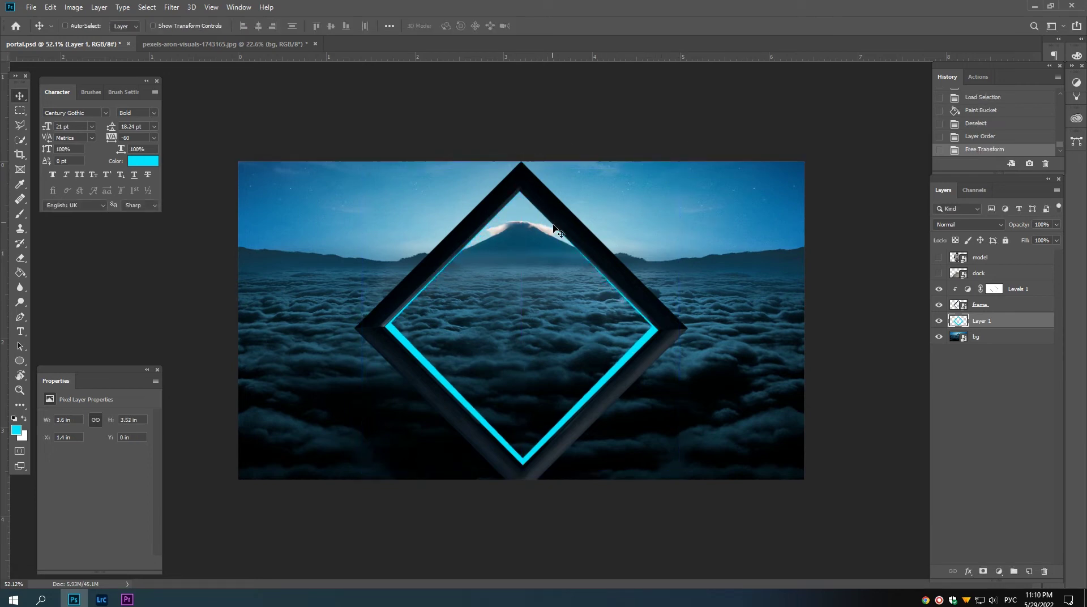
Step: Nudge the cyan diamond with the arrow keys so a thin cyan edge shows inside the frame
{"action": "key", "text": "Down"}
{"action": "key", "text": "Down"}
{"action": "key", "text": "Down"}
{"action": "key", "text": "Down"}
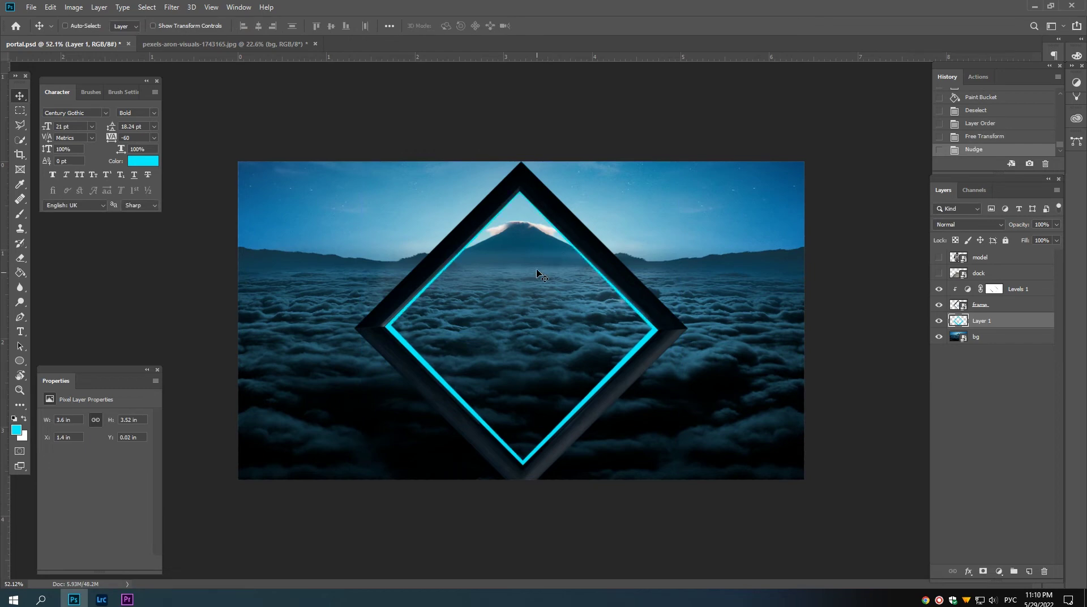
{"action": "key", "text": "Up"}
{"action": "key", "text": "Up"}
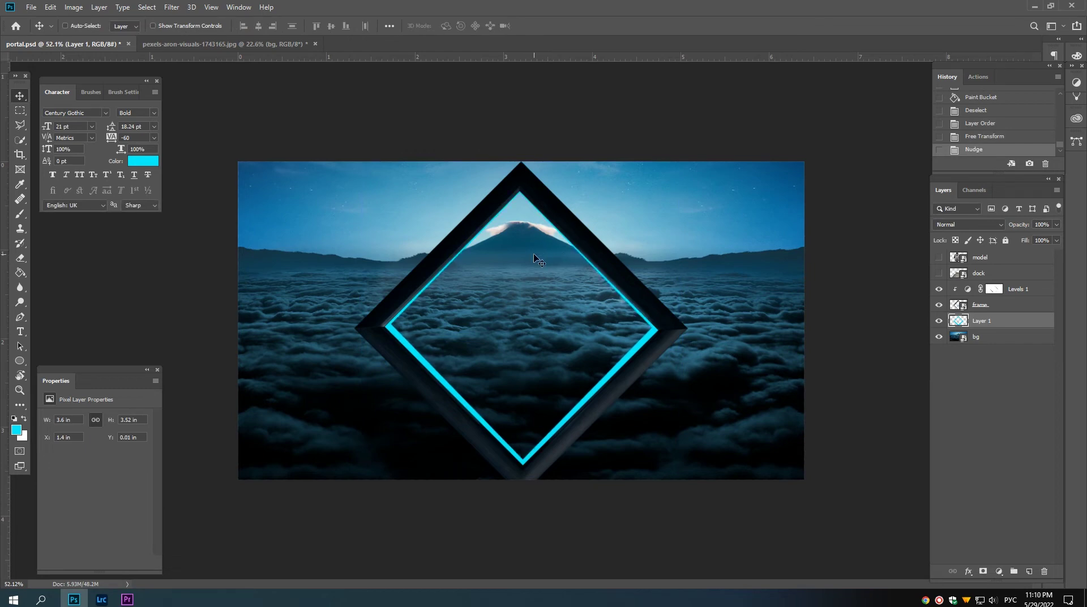
{"action": "key", "text": "Down"}
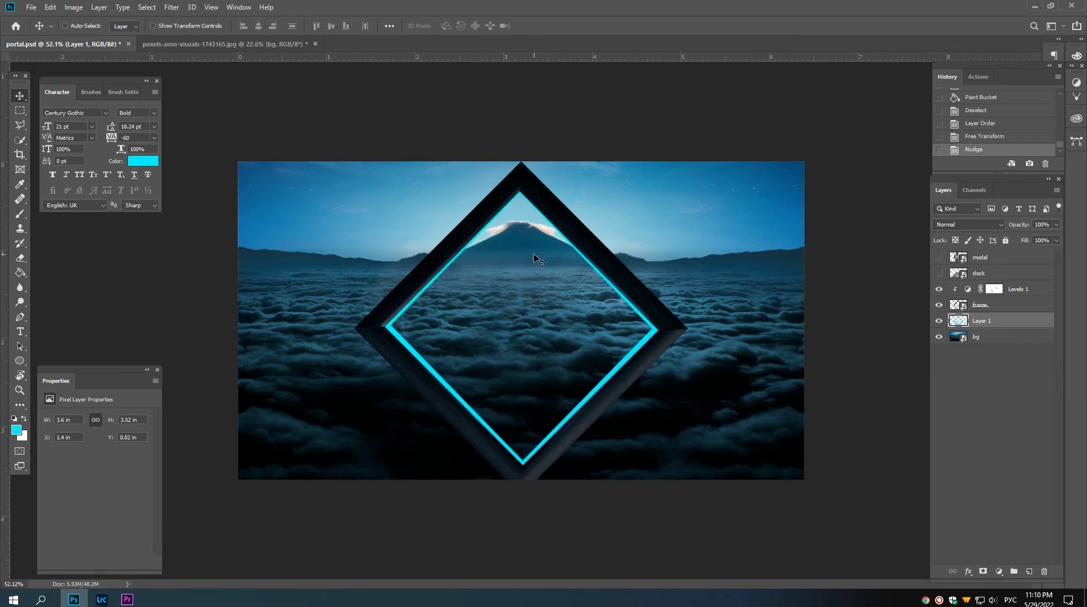
{"action": "key", "text": "Down"}
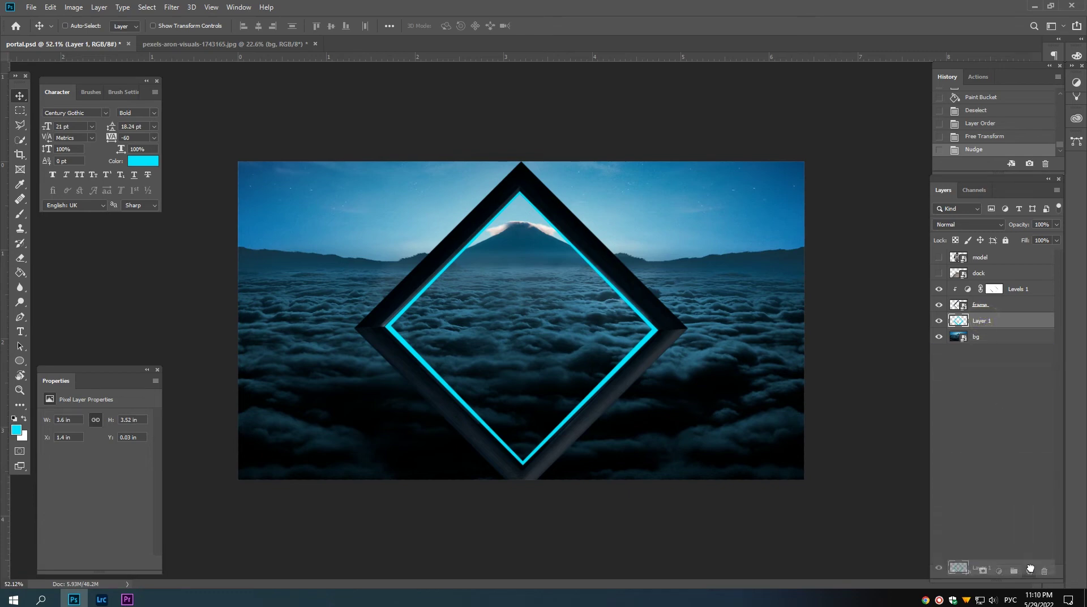
Step: Duplicate Layer 1 above Levels 1, then mask the copy to the frame's shape and apply the mask
{"action": "left_click_drag", "start_coordinate": [983, 321], "coordinate": [1029, 571]}
{"action": "left_click_drag", "start_coordinate": [974, 323], "coordinate": [977, 283]}
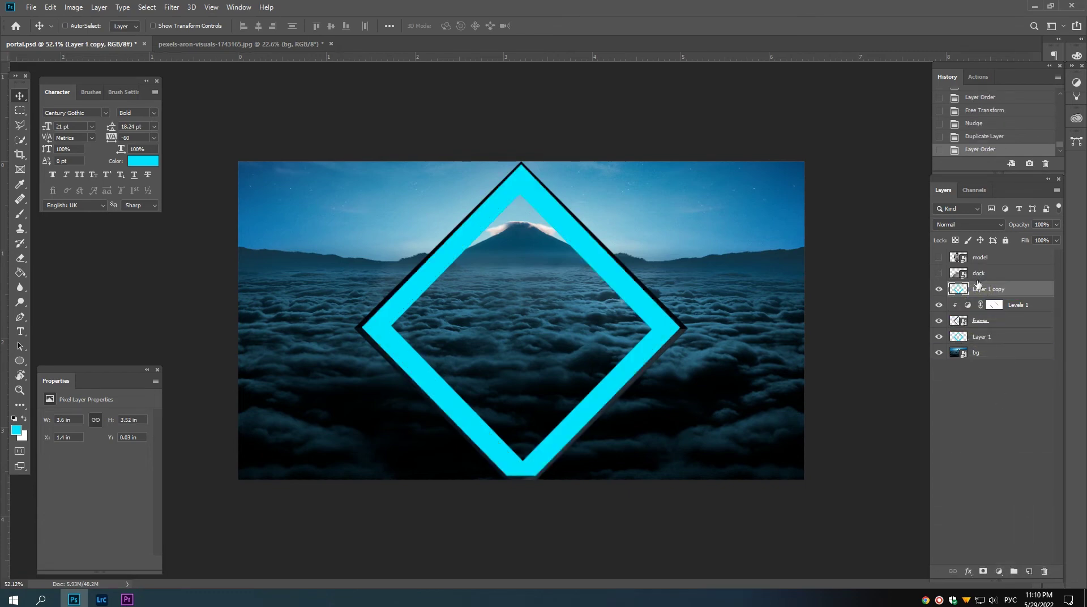
{"action": "left_click", "coordinate": [959, 321], "text": "ctrl"}
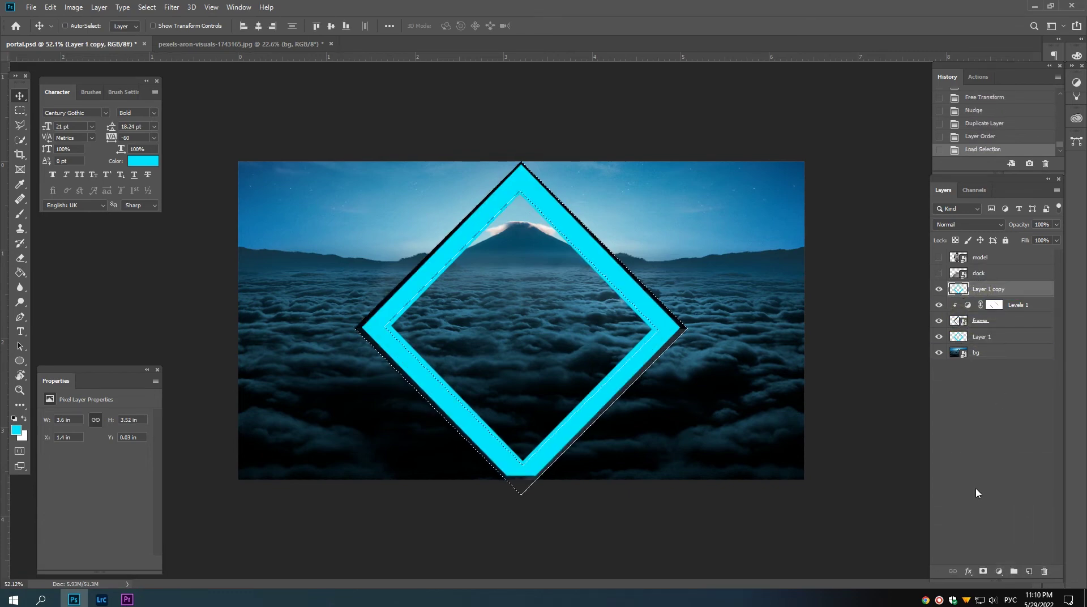
{"action": "left_click", "coordinate": [983, 571]}
{"action": "key", "text": "ctrl+plus"}
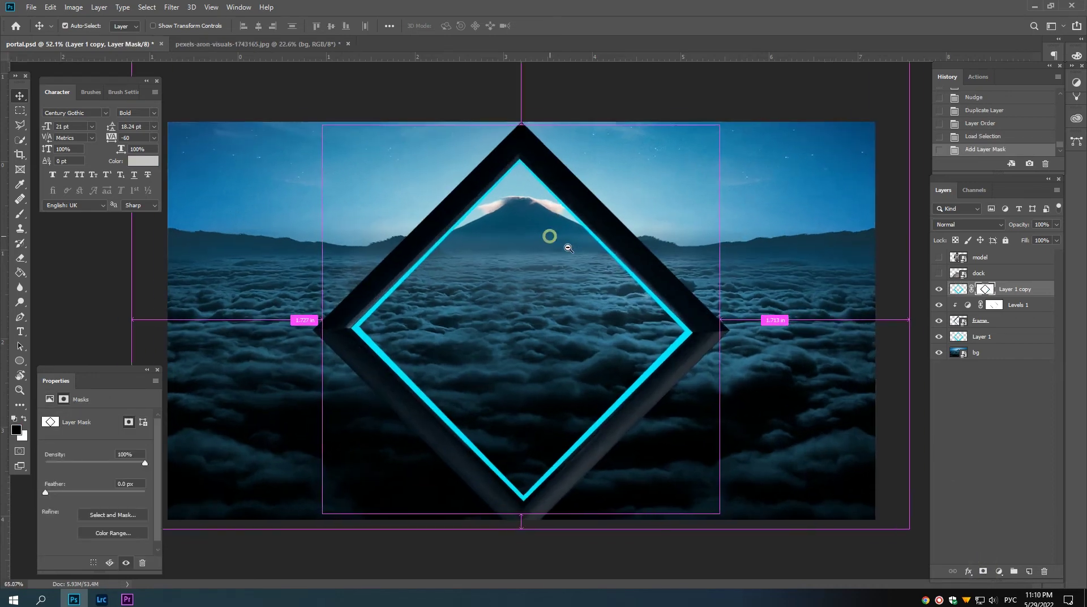
{"action": "left_click", "coordinate": [939, 289], "text": "alt"}
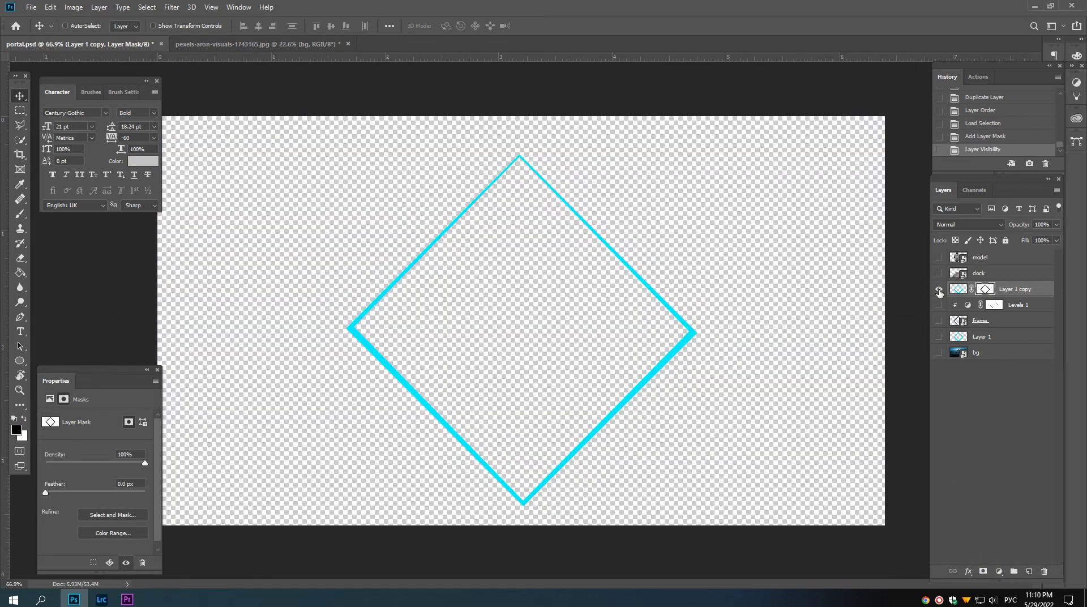
{"action": "left_click", "coordinate": [937, 289], "text": "alt"}
{"action": "right_click", "coordinate": [984, 291]}
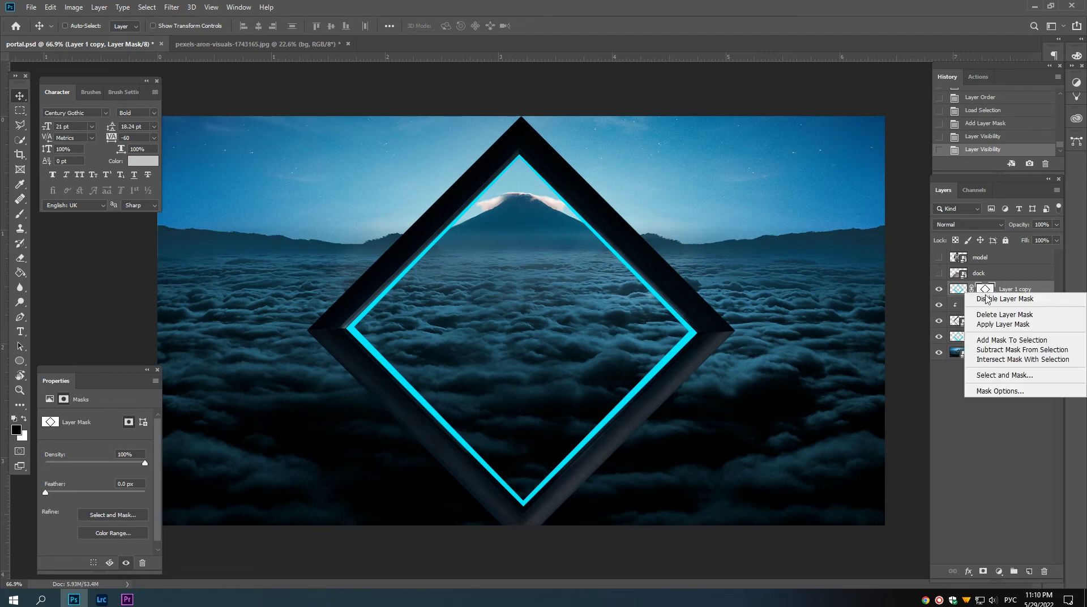
{"action": "left_click", "coordinate": [996, 318]}
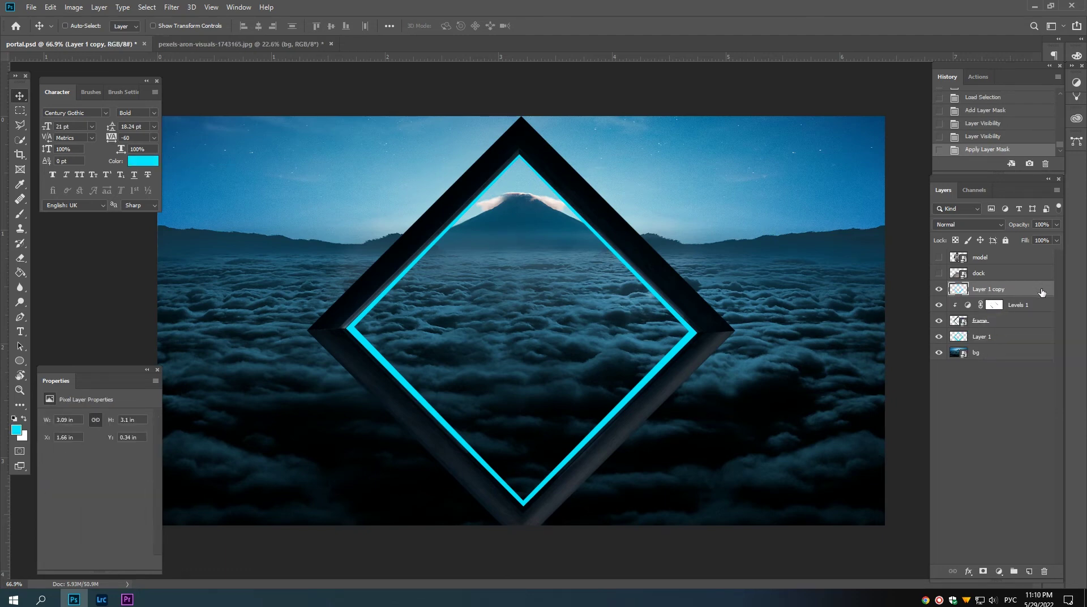
{"action": "left_click", "coordinate": [964, 225]}
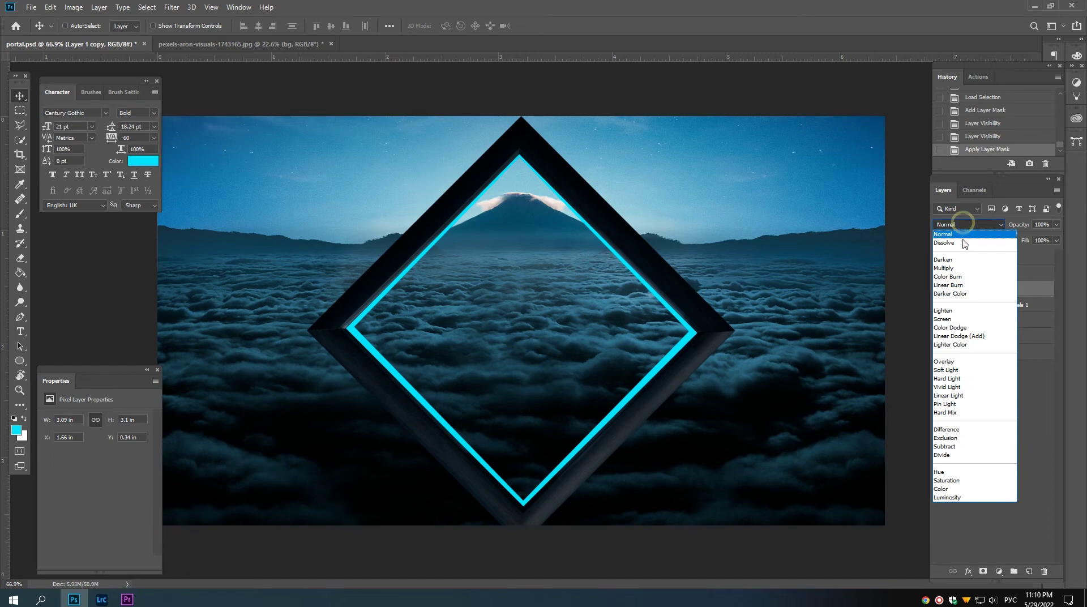
Step: Give Layer 1 copy Color Dodge blending and a soft Outer Glow at roughly 27% opacity
{"action": "left_click", "coordinate": [957, 327]}
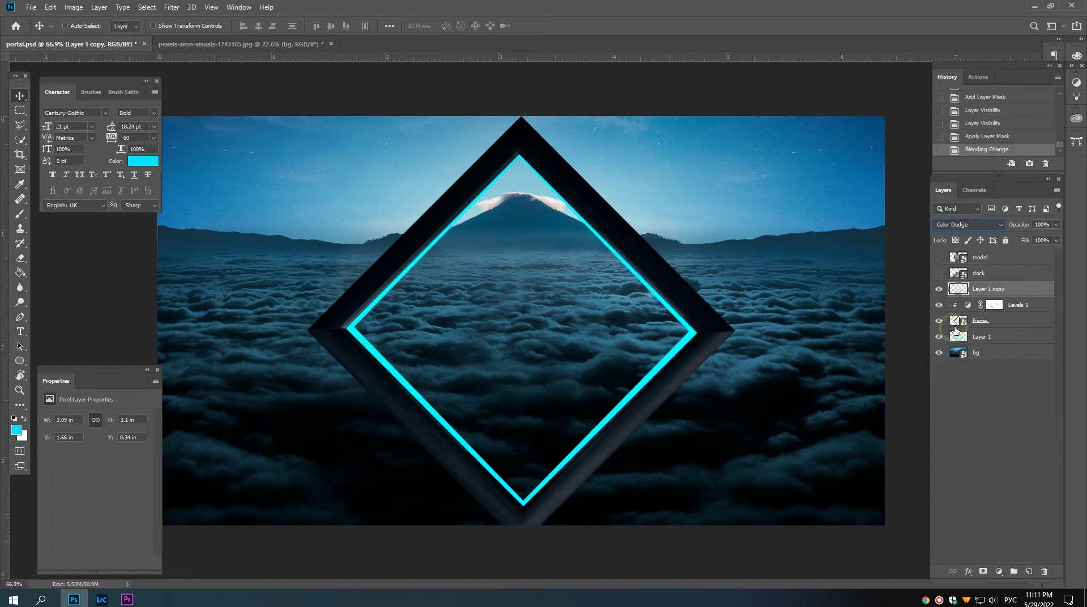
{"action": "double_click", "coordinate": [1042, 292]}
{"action": "left_click_drag", "start_coordinate": [756, 163], "coordinate": [820, 162]}
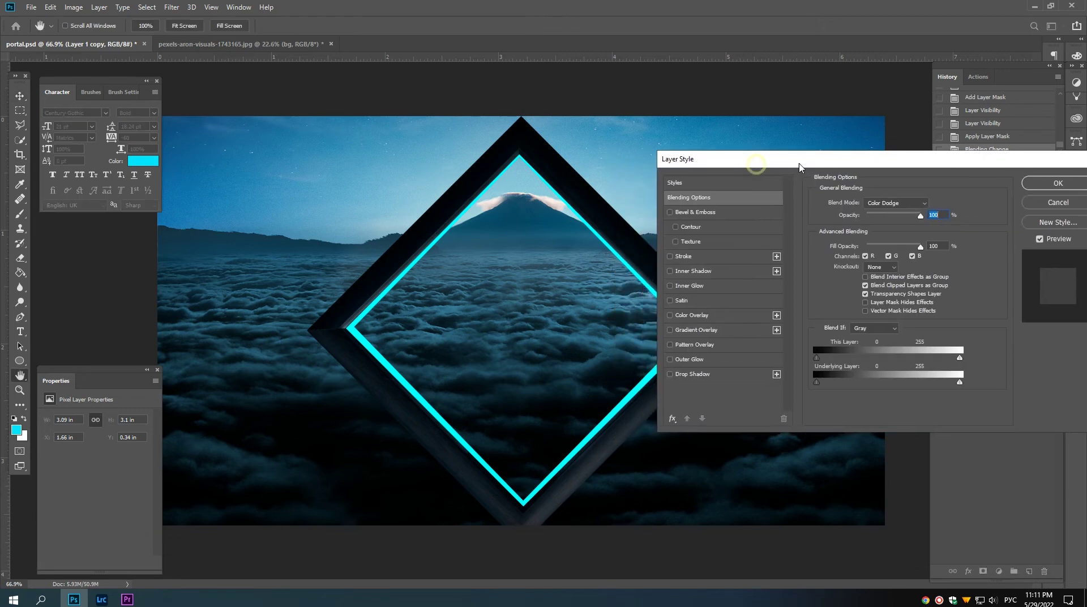
{"action": "left_click", "coordinate": [708, 360]}
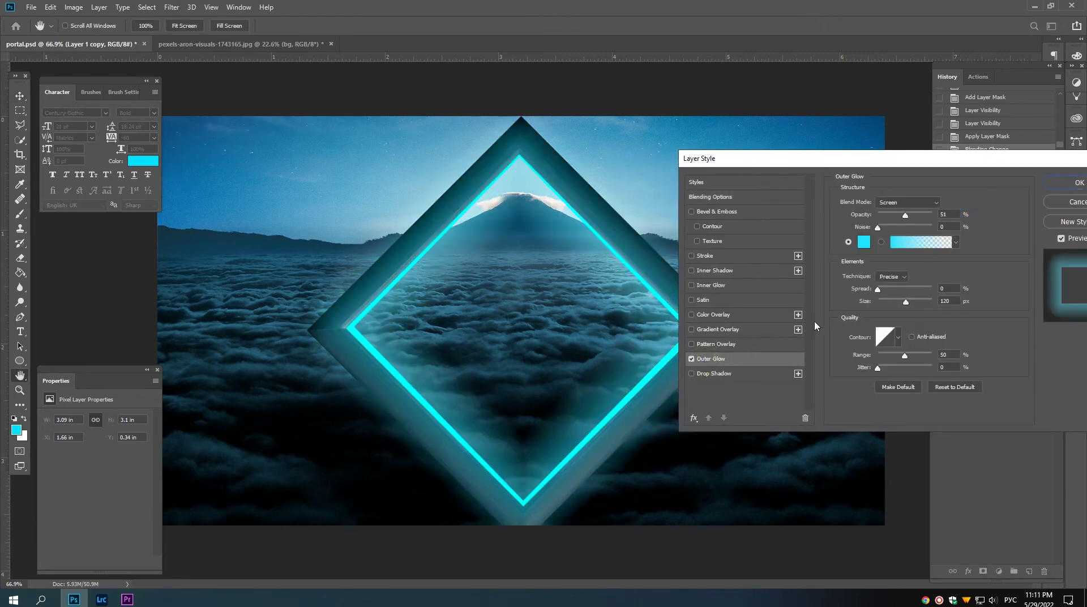
{"action": "left_click_drag", "start_coordinate": [905, 216], "coordinate": [902, 216]}
{"action": "left_click_drag", "start_coordinate": [904, 302], "coordinate": [836, 301]}
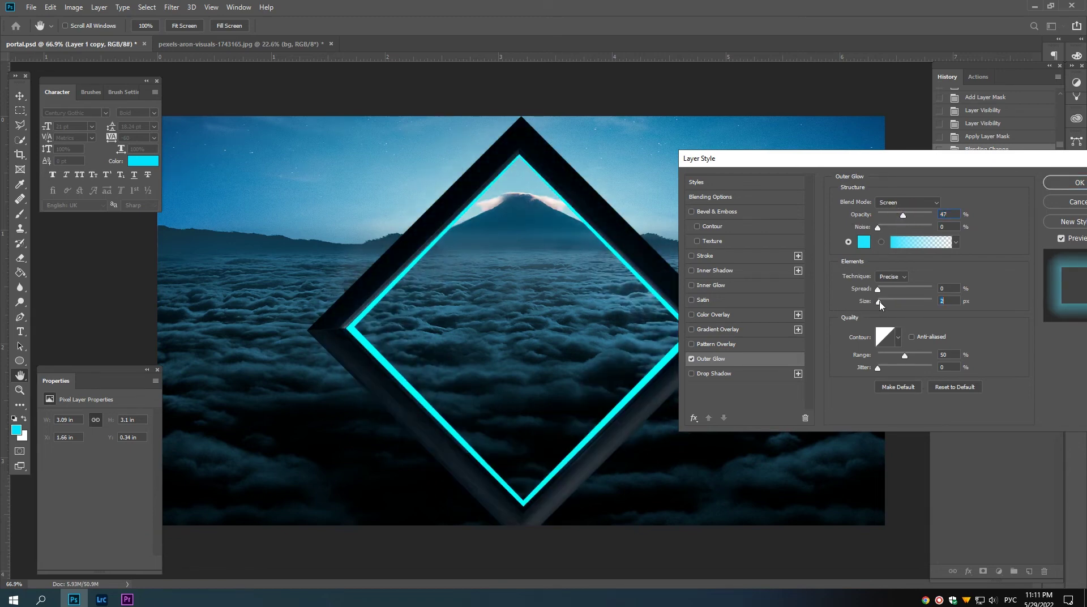
{"action": "left_click_drag", "start_coordinate": [880, 303], "coordinate": [888, 304]}
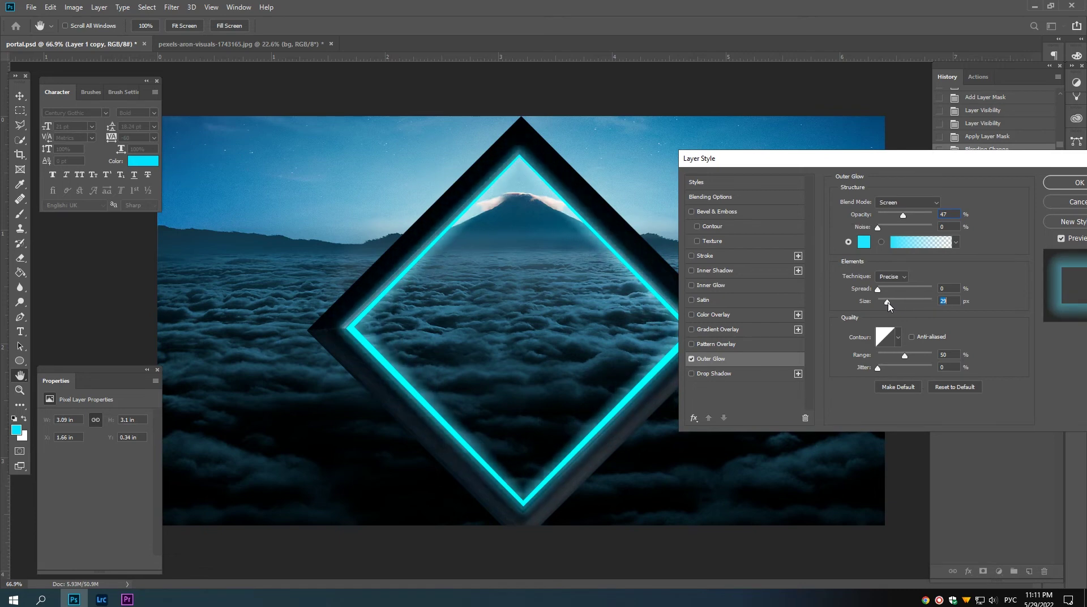
{"action": "left_click_drag", "start_coordinate": [903, 217], "coordinate": [893, 216]}
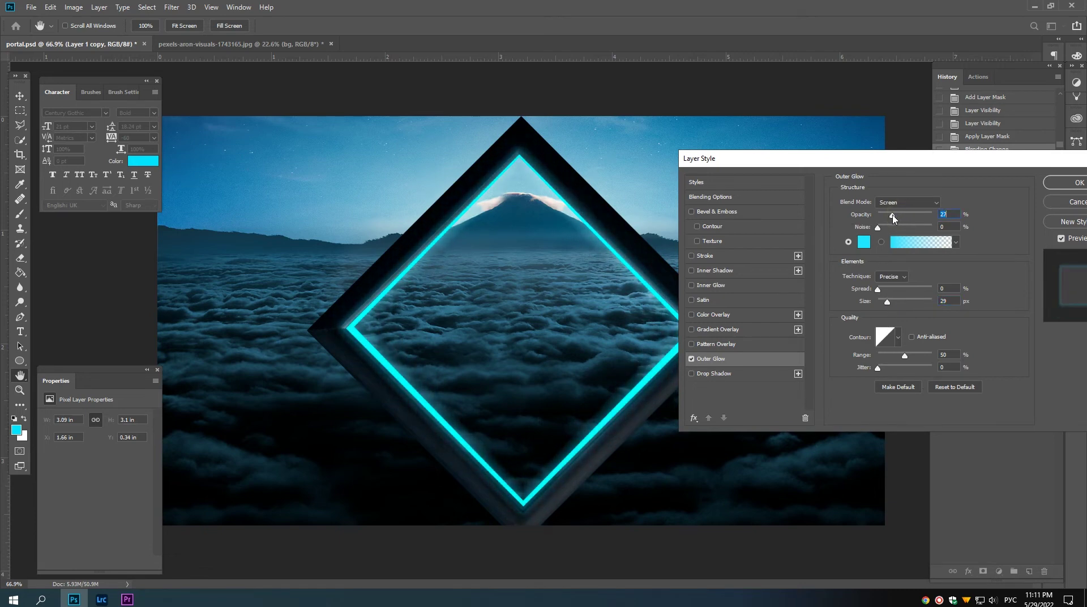
{"action": "left_click_drag", "start_coordinate": [887, 303], "coordinate": [892, 302]}
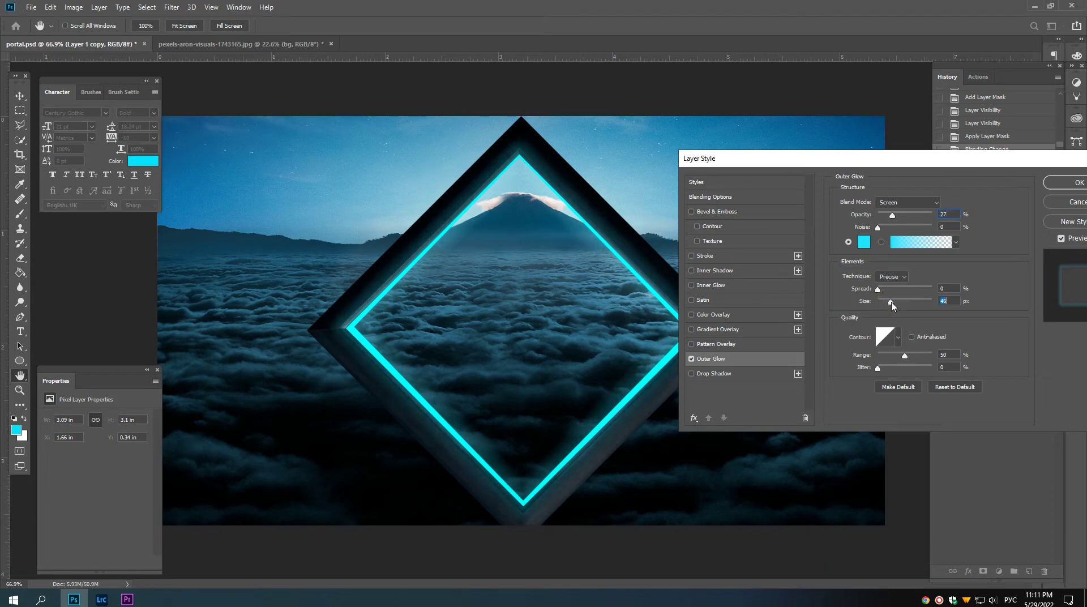
{"action": "left_click", "coordinate": [1072, 182]}
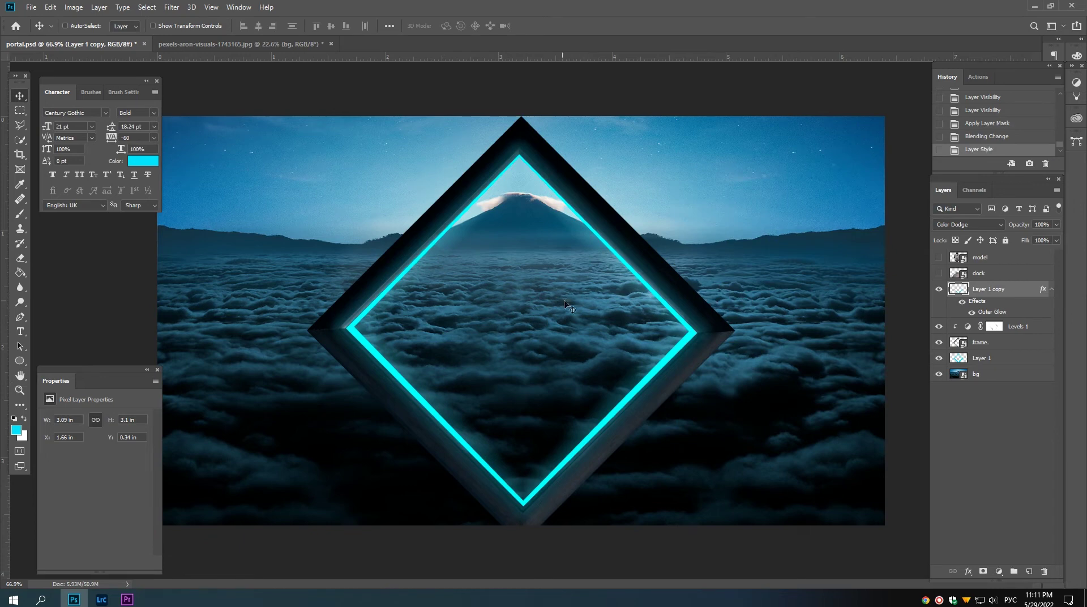
Step: Duplicate Layer 1 as Layer 1 copy 2 and keep the original Layer 1 selected
{"action": "scroll", "coordinate": [566, 300], "scroll_direction": "down", "scroll_amount": 3}
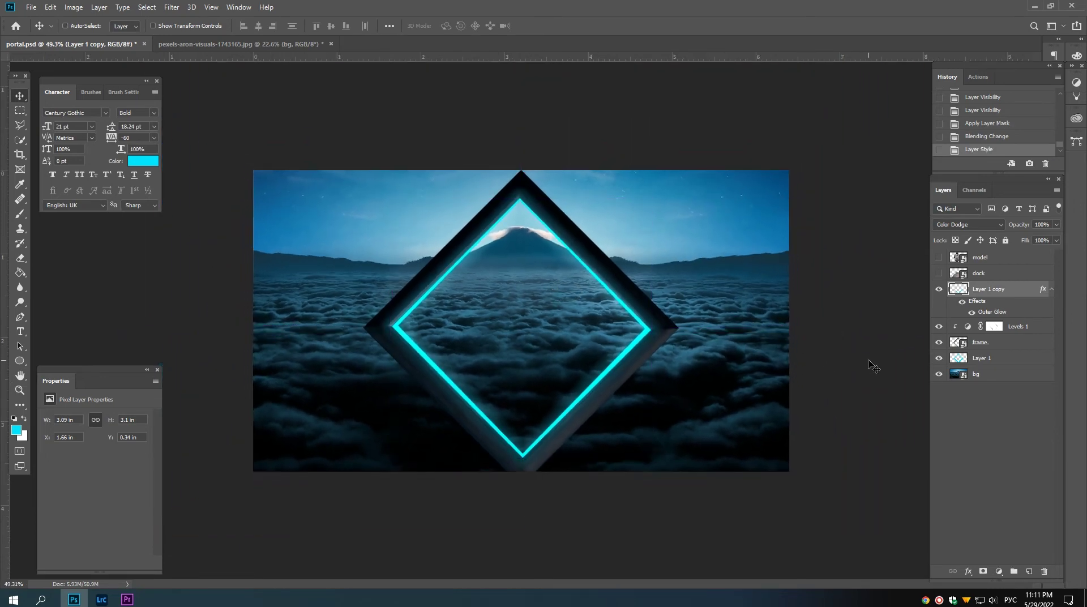
{"action": "left_click", "coordinate": [984, 362]}
{"action": "left_click", "coordinate": [938, 359]}
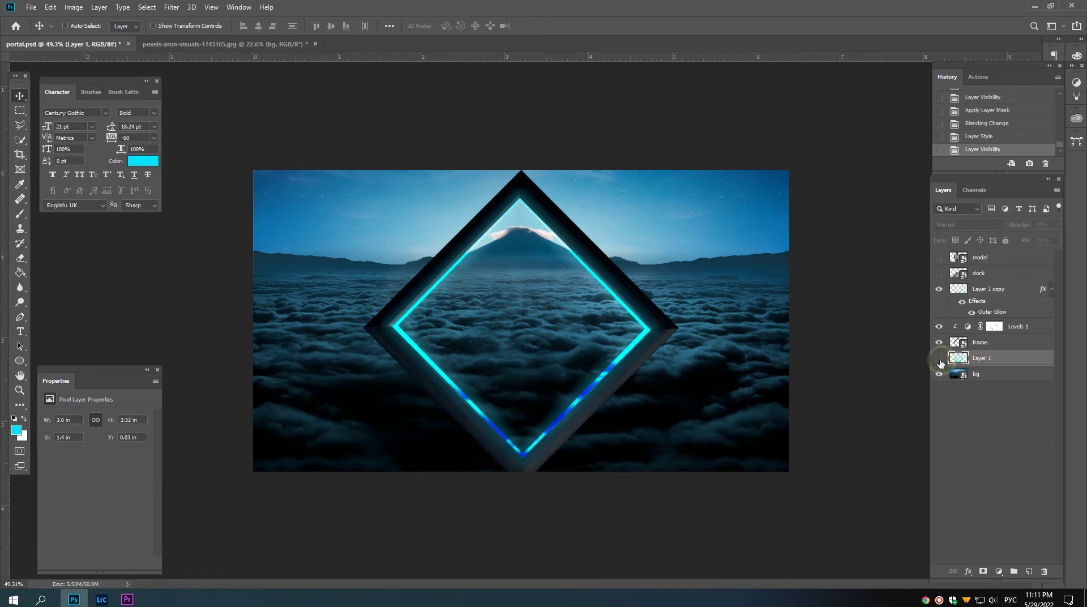
{"action": "key", "text": "ctrl+j"}
{"action": "left_click", "coordinate": [979, 376]}
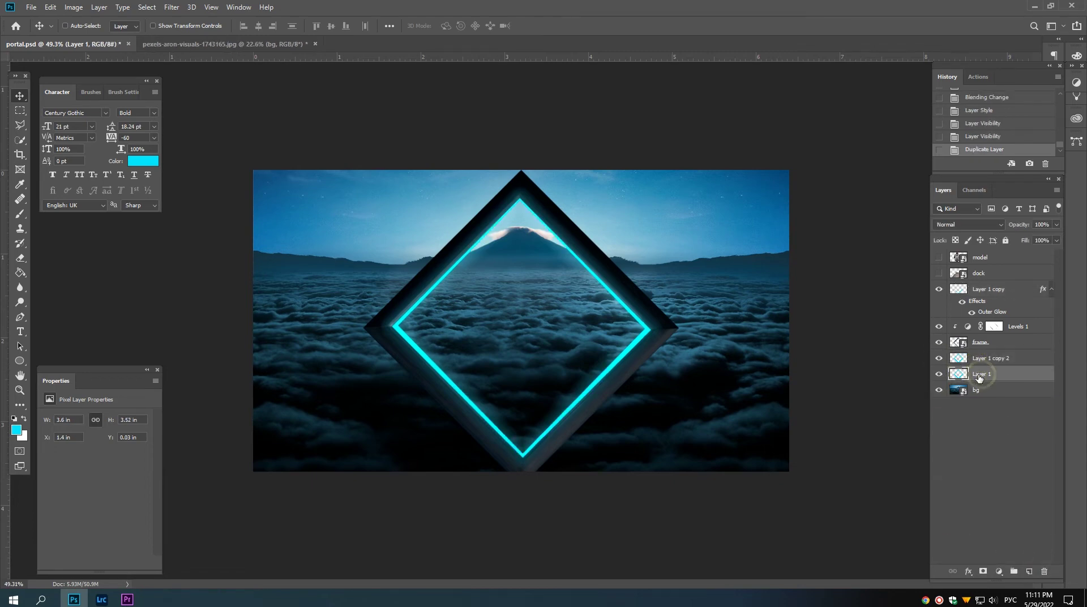
Step: Enlarge the Layer 1 diamond, stretching its top edge upward and setting its width to 3.8 in
{"action": "key", "text": "ctrl+t"}
{"action": "scroll", "coordinate": [622, 300], "scroll_direction": "down", "scroll_amount": 2}
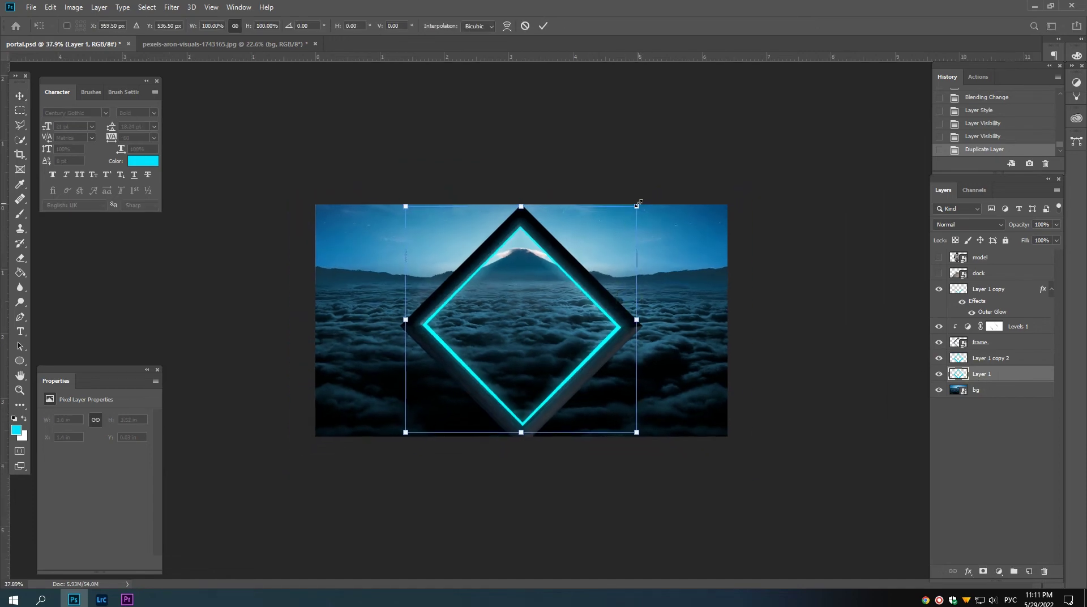
{"action": "left_click_drag", "start_coordinate": [637, 203], "coordinate": [644, 192]}
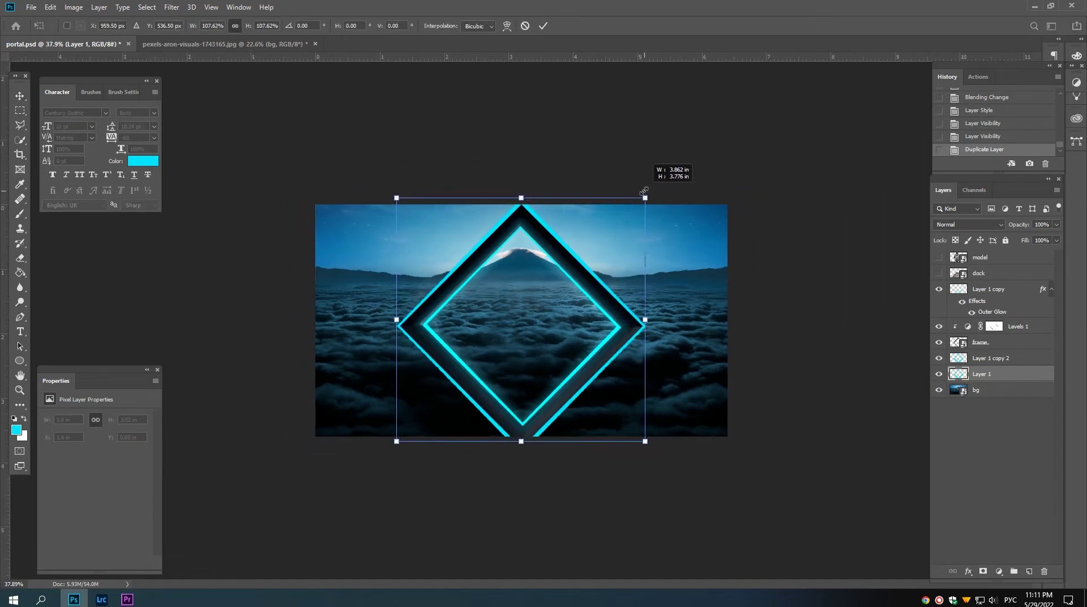
{"action": "left_click_drag", "start_coordinate": [644, 191], "coordinate": [643, 194]}
{"action": "left_click_drag", "start_coordinate": [557, 275], "coordinate": [565, 266]}
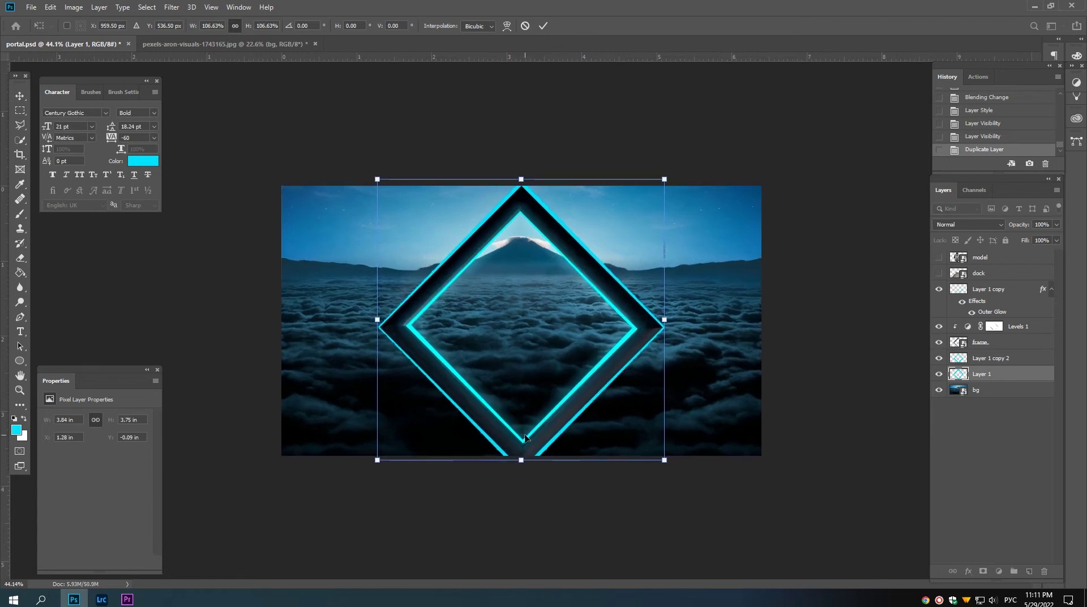
{"action": "left_click_drag", "start_coordinate": [520, 459], "coordinate": [521, 451]}
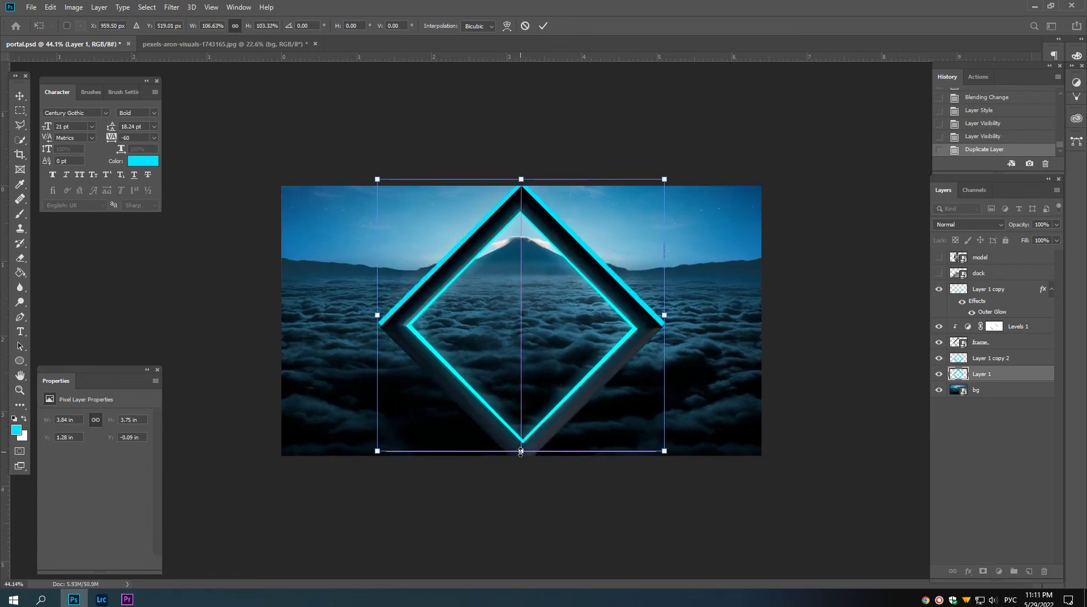
{"action": "mouse_move", "coordinate": [514, 403]}
{"action": "left_mouse_down"}
{"action": "mouse_move", "coordinate": [529, 406]}
{"action": "mouse_move", "coordinate": [536, 464]}
{"action": "mouse_move", "coordinate": [524, 468]}
{"action": "left_mouse_up"}
{"action": "left_click_drag", "start_coordinate": [537, 363], "coordinate": [539, 370]}
{"action": "left_click_drag", "start_coordinate": [519, 152], "coordinate": [521, 147]}
{"action": "left_click_drag", "start_coordinate": [697, 311], "coordinate": [692, 314]}
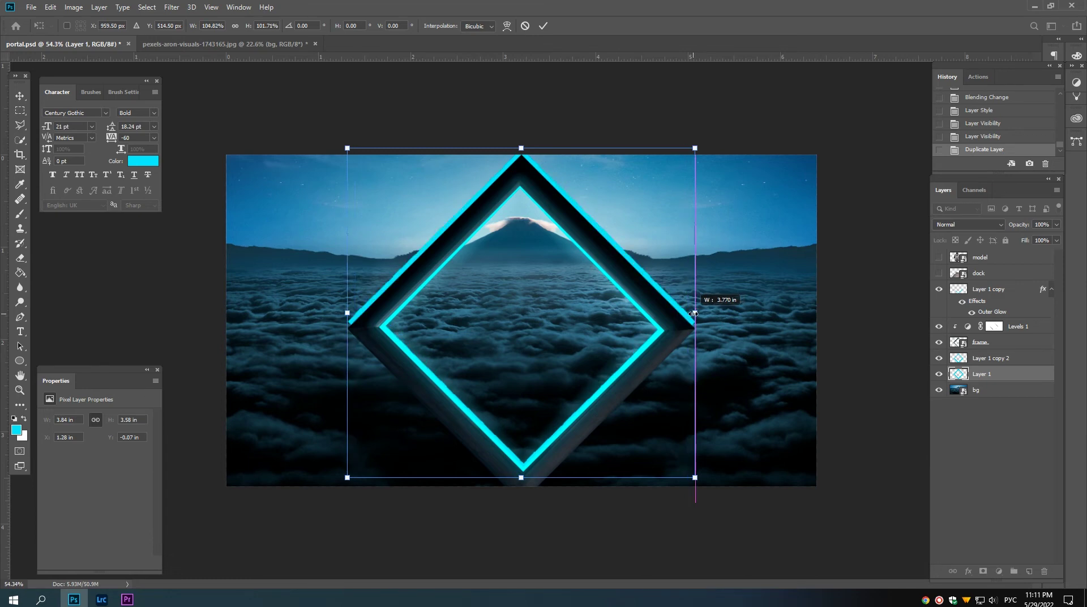
{"action": "key", "text": "alt+shift"}
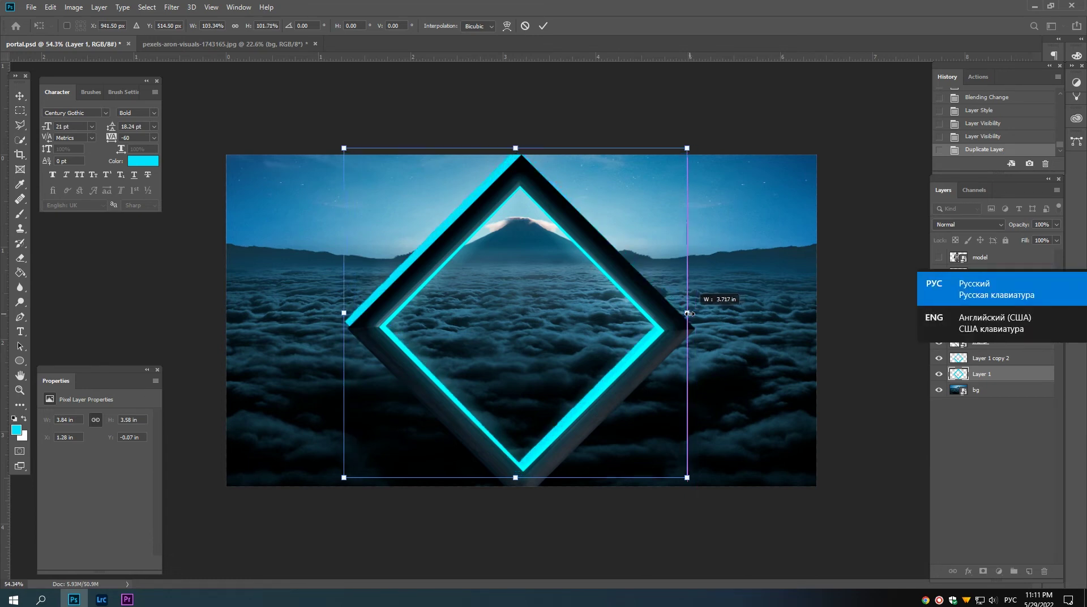
{"action": "left_click_drag", "start_coordinate": [692, 314], "coordinate": [691, 311]}
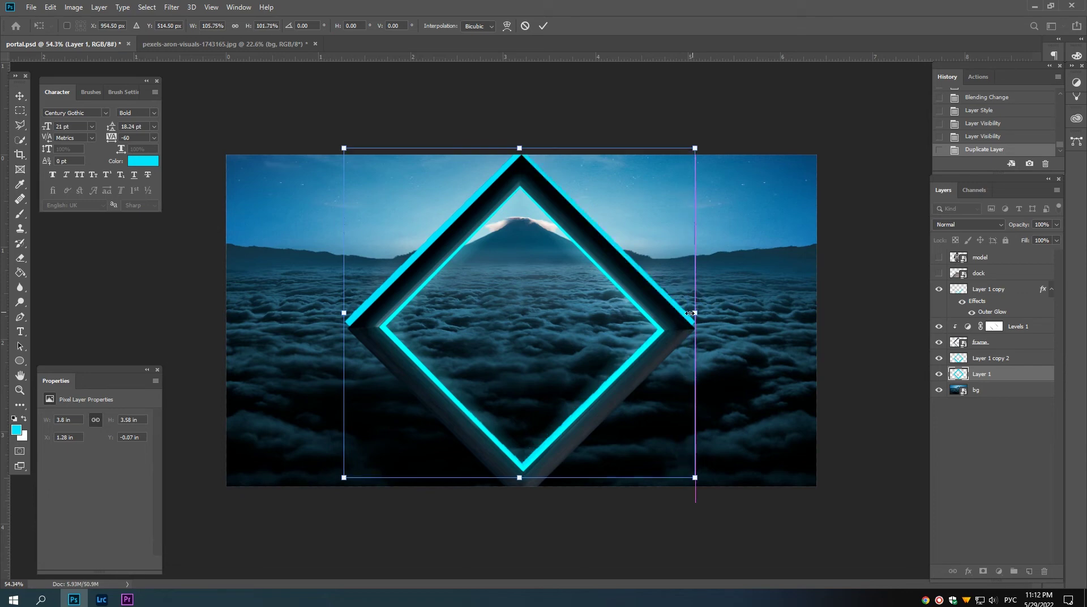
{"action": "left_click_drag", "start_coordinate": [430, 319], "coordinate": [437, 327]}
{"action": "key", "text": "Return"}
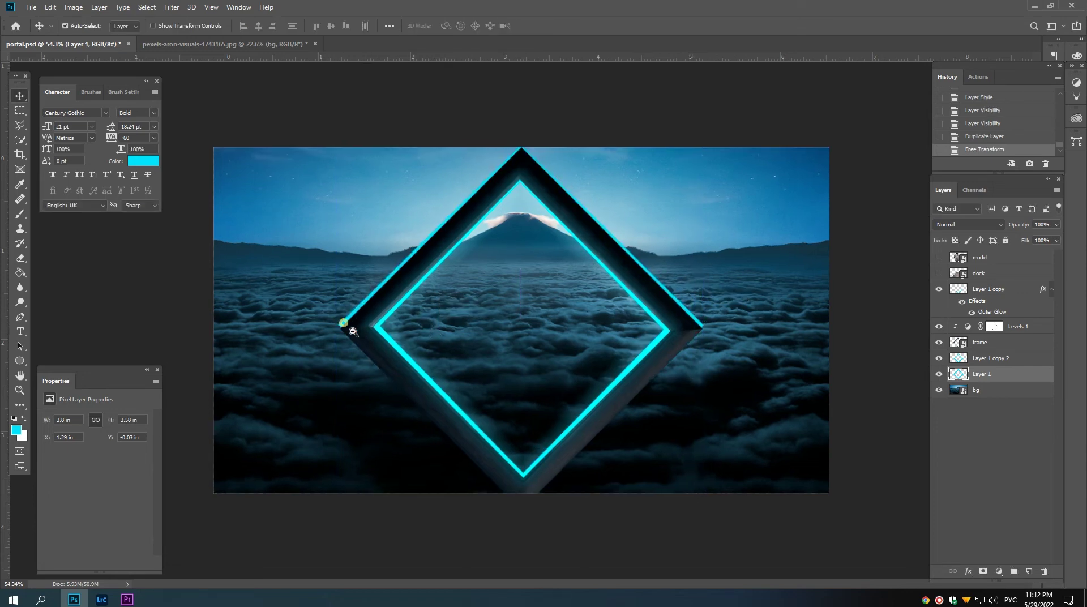
Step: Taper the bottom of the diamond with a Perspective transform
{"action": "scroll", "coordinate": [358, 317], "scroll_direction": "up", "scroll_amount": 5}
{"action": "scroll", "coordinate": [360, 318], "scroll_direction": "down", "scroll_amount": 1}
{"action": "scroll", "coordinate": [374, 326], "scroll_direction": "down", "scroll_amount": 1}
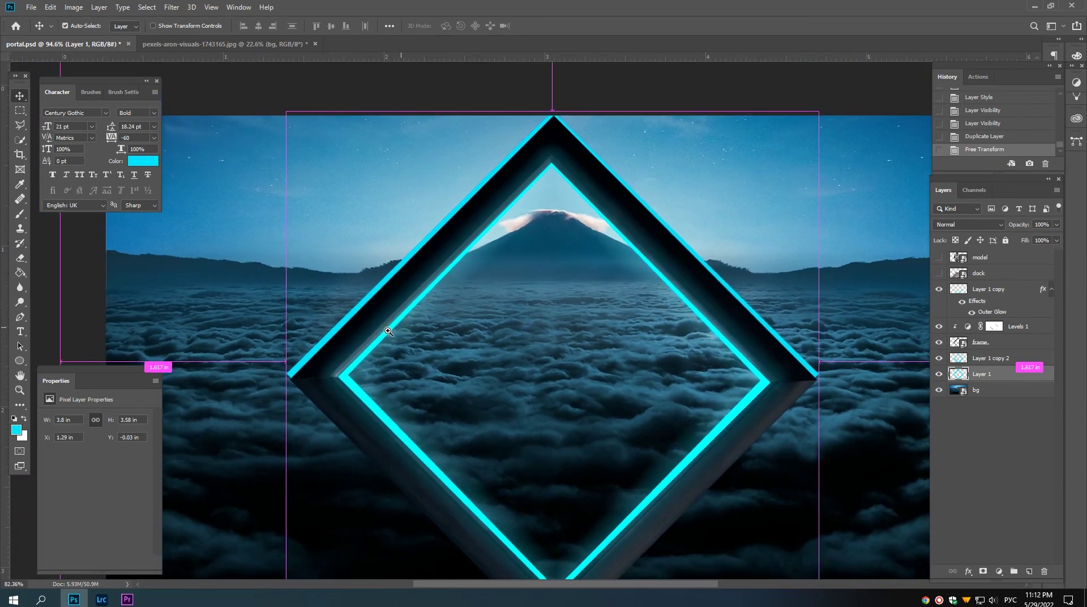
{"action": "scroll", "coordinate": [380, 331], "scroll_direction": "down", "scroll_amount": 1}
{"action": "scroll", "coordinate": [382, 334], "scroll_direction": "down", "scroll_amount": 1}
{"action": "scroll", "coordinate": [383, 333], "scroll_direction": "down", "scroll_amount": 1}
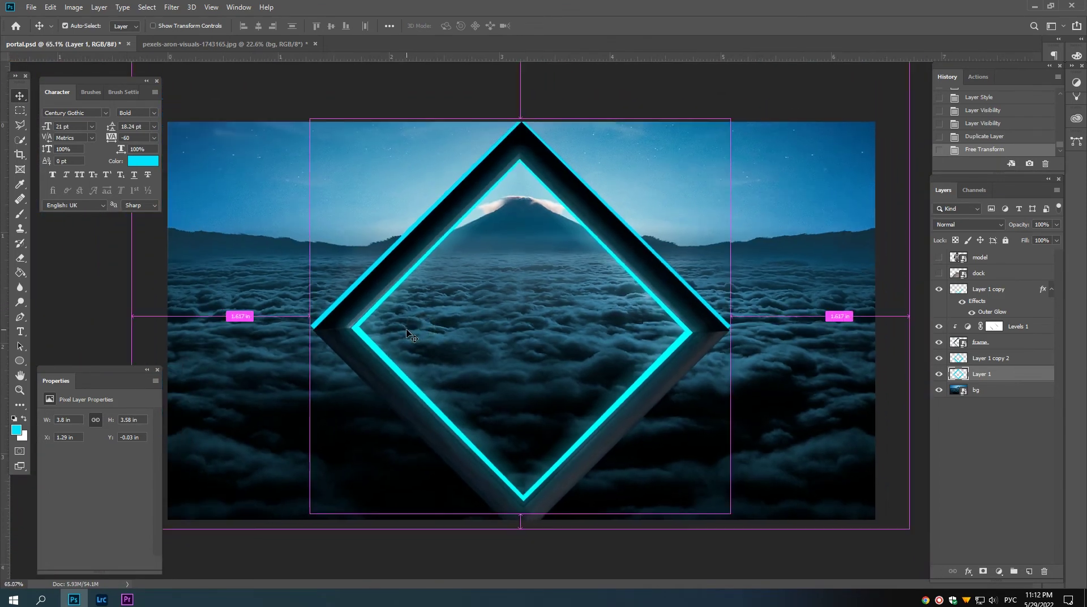
{"action": "key", "text": "ctrl+t"}
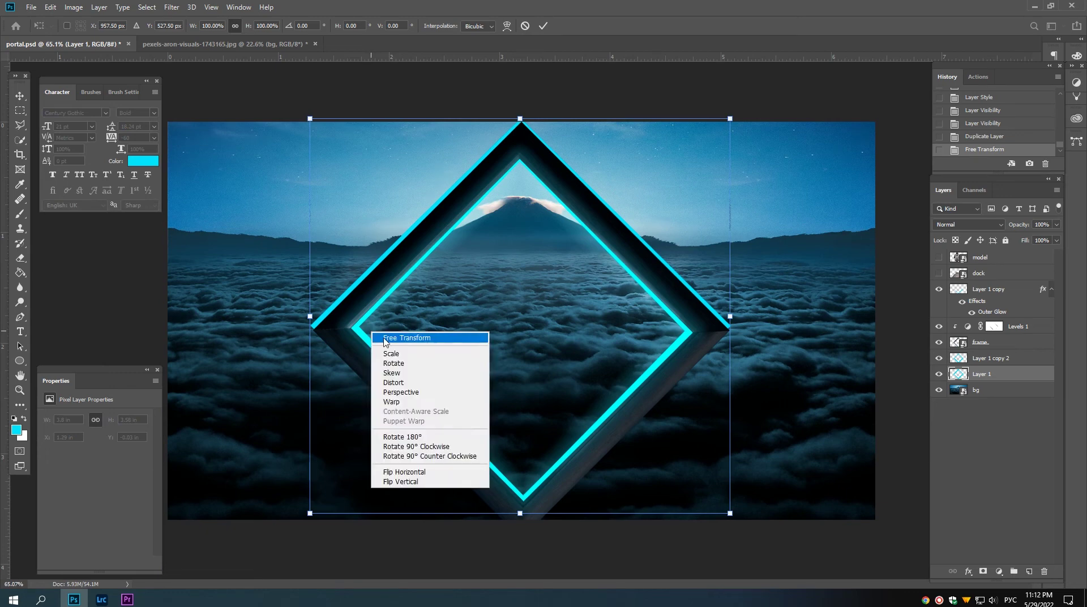
{"action": "right_click", "coordinate": [372, 332]}
{"action": "left_click", "coordinate": [389, 392]}
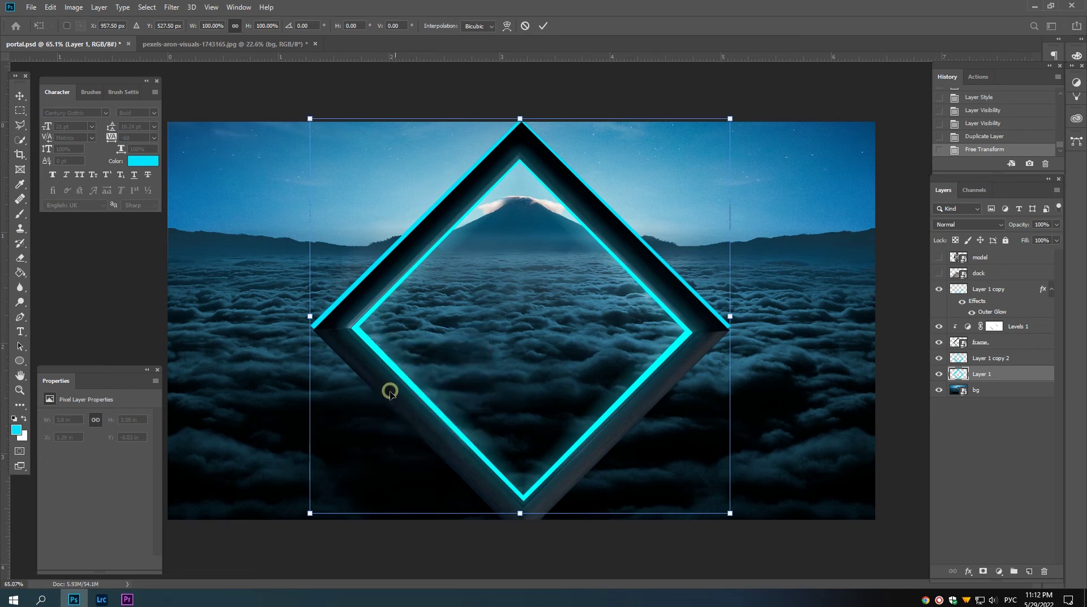
{"action": "left_click_drag", "start_coordinate": [311, 514], "coordinate": [318, 517]}
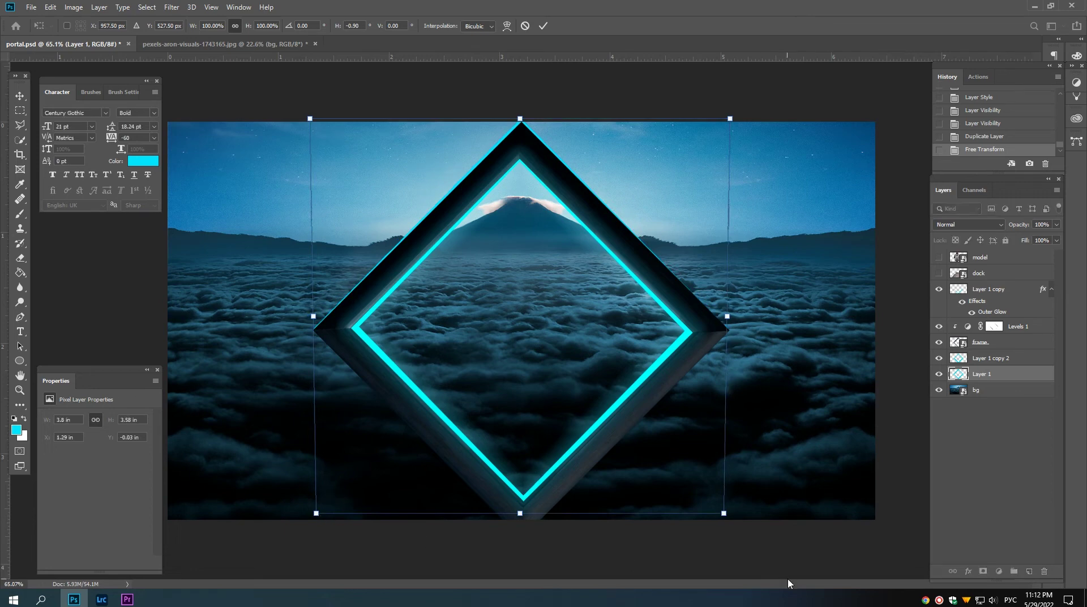
{"action": "left_click_drag", "start_coordinate": [730, 518], "coordinate": [729, 520]}
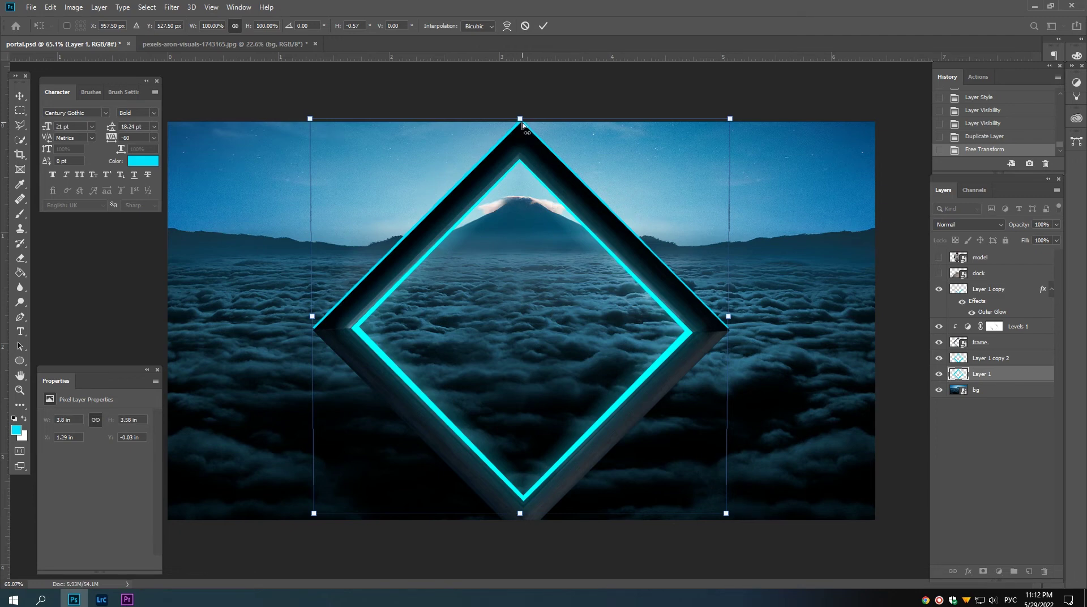
{"action": "key", "text": "Return"}
Step: Raise the diamond's top edge slightly and nudge it down a few pixels
{"action": "scroll", "coordinate": [536, 187], "scroll_direction": "down", "scroll_amount": 1}
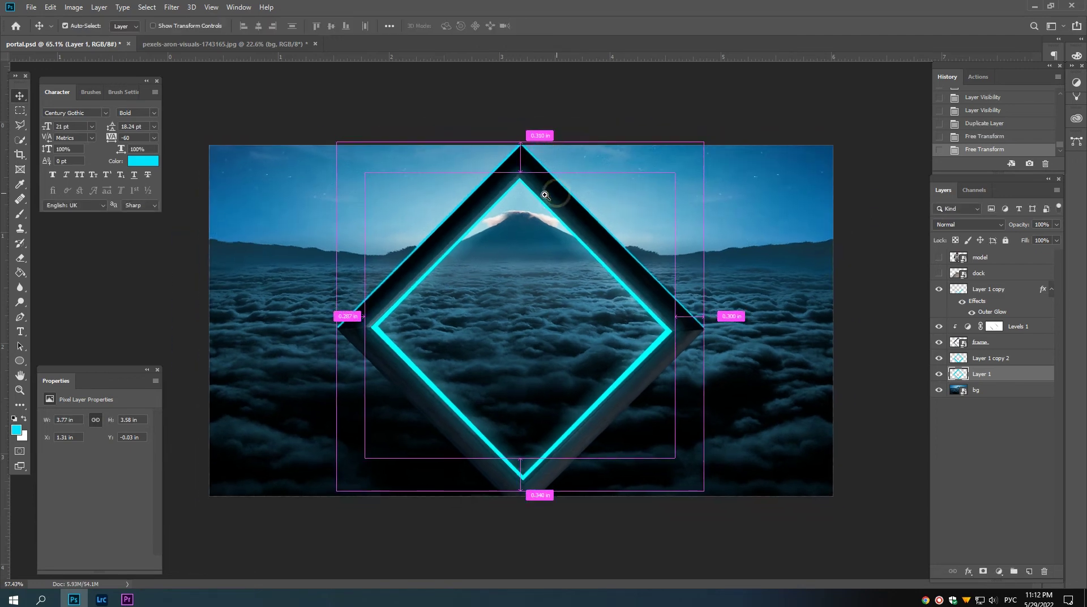
{"action": "key", "text": "ctrl+t"}
{"action": "scroll", "coordinate": [522, 318], "scroll_direction": "down", "scroll_amount": 1}
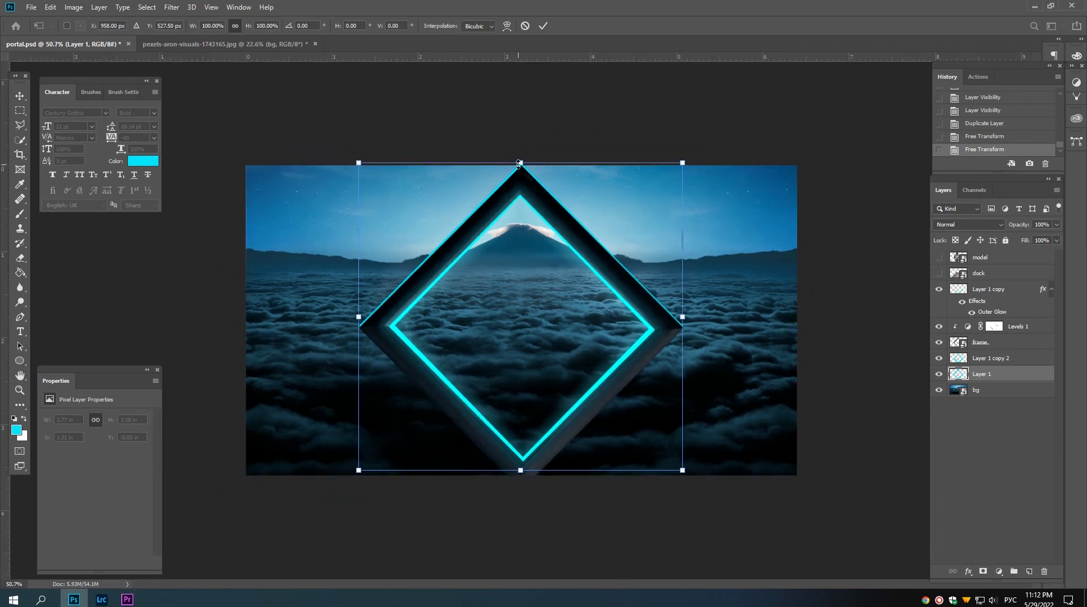
{"action": "left_click_drag", "start_coordinate": [521, 160], "coordinate": [520, 158]}
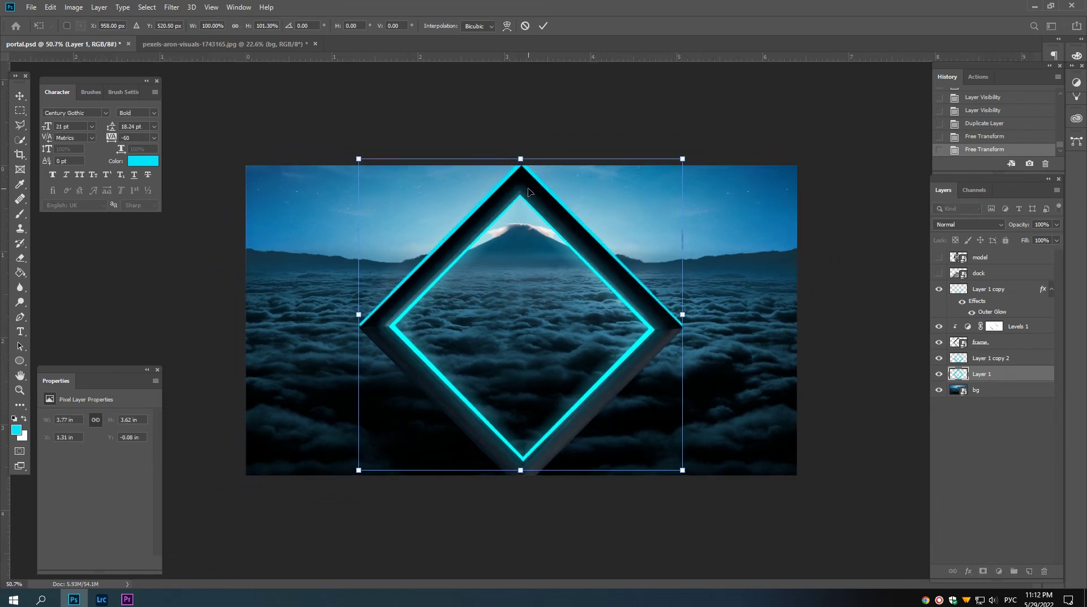
{"action": "key", "text": "Down"}
{"action": "key", "text": "Down"}
{"action": "key", "text": "Down"}
{"action": "key", "text": "Down"}
{"action": "key", "text": "Down"}
{"action": "key", "text": "Down"}
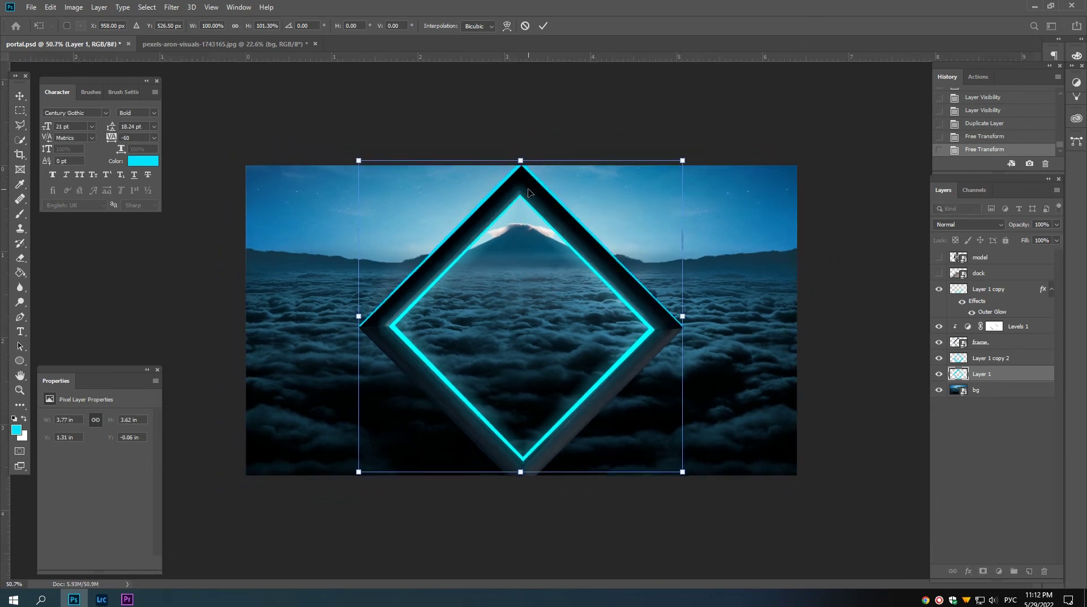
{"action": "key", "text": "Return"}
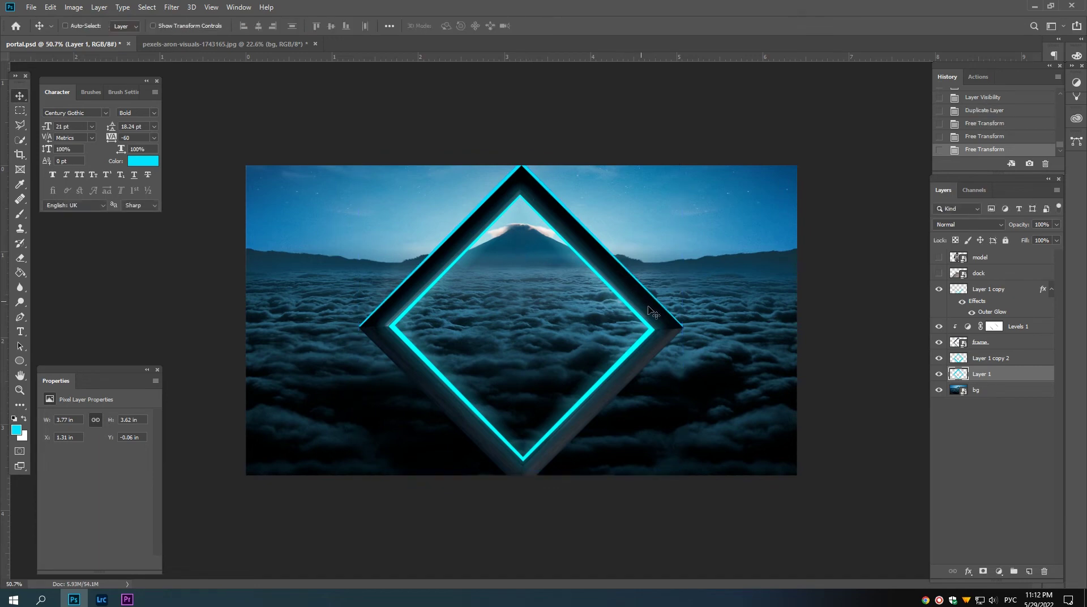
Step: Duplicate the frame layer above Layer 1 copy, then mask it to its own shape and apply the mask
{"action": "left_click", "coordinate": [980, 363]}
{"action": "left_click_drag", "start_coordinate": [981, 371], "coordinate": [1028, 570]}
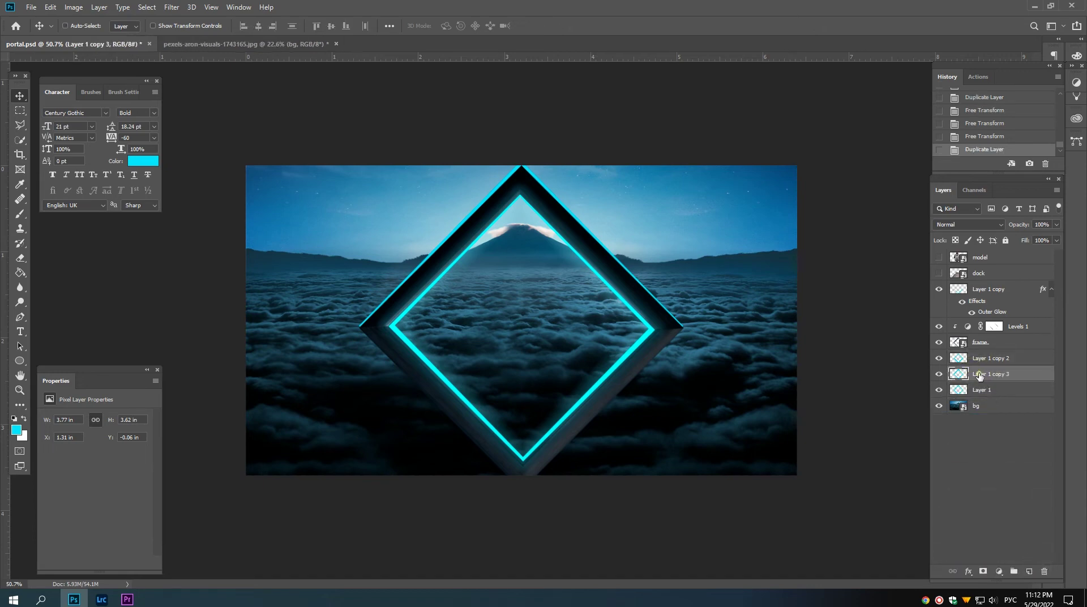
{"action": "left_click_drag", "start_coordinate": [979, 375], "coordinate": [981, 291]}
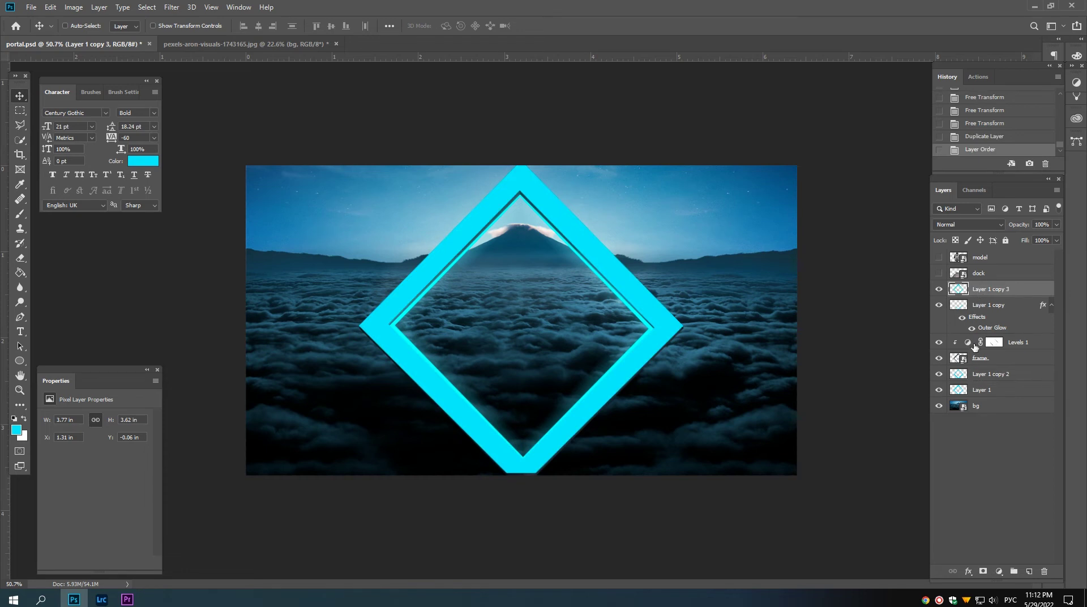
{"action": "left_click", "coordinate": [959, 358], "text": "ctrl"}
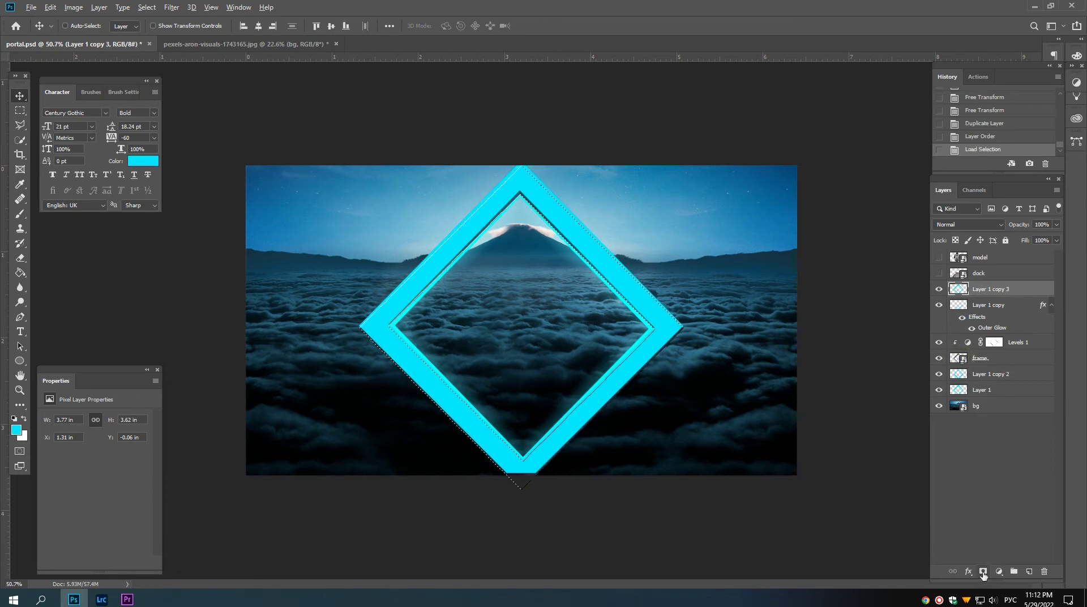
{"action": "left_click", "coordinate": [982, 571]}
{"action": "right_click", "coordinate": [985, 290]}
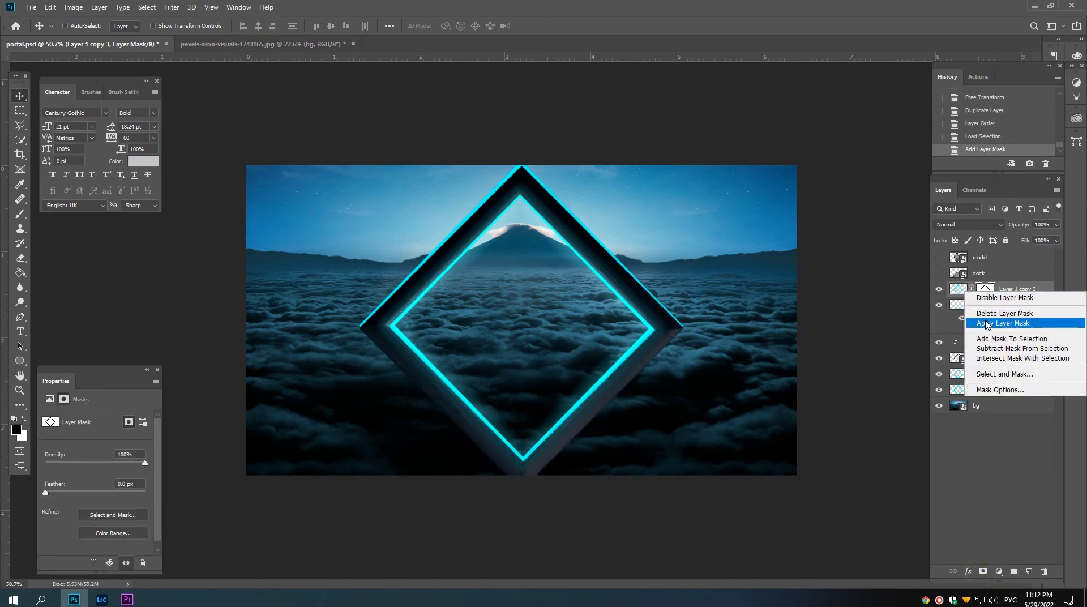
{"action": "left_click", "coordinate": [991, 313]}
Step: Copy Layer 1 copy's Outer Glow style and paste it onto Layer 1 copy 3
{"action": "left_click", "coordinate": [1043, 309]}
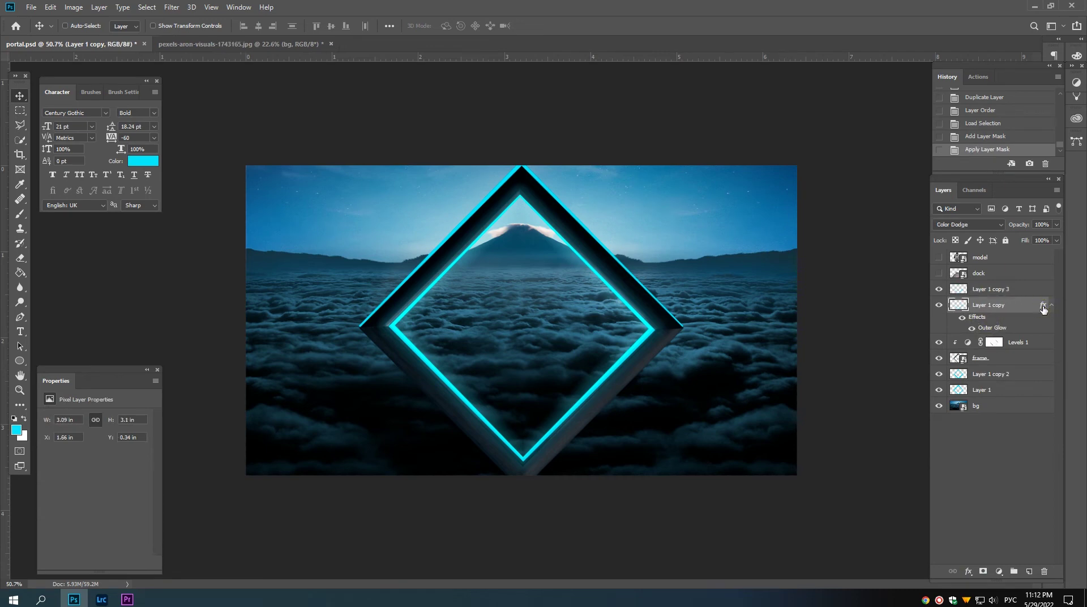
{"action": "right_click", "coordinate": [1043, 309]}
{"action": "left_click", "coordinate": [1028, 448]}
{"action": "left_click", "coordinate": [1003, 290]}
{"action": "right_click", "coordinate": [1002, 290]}
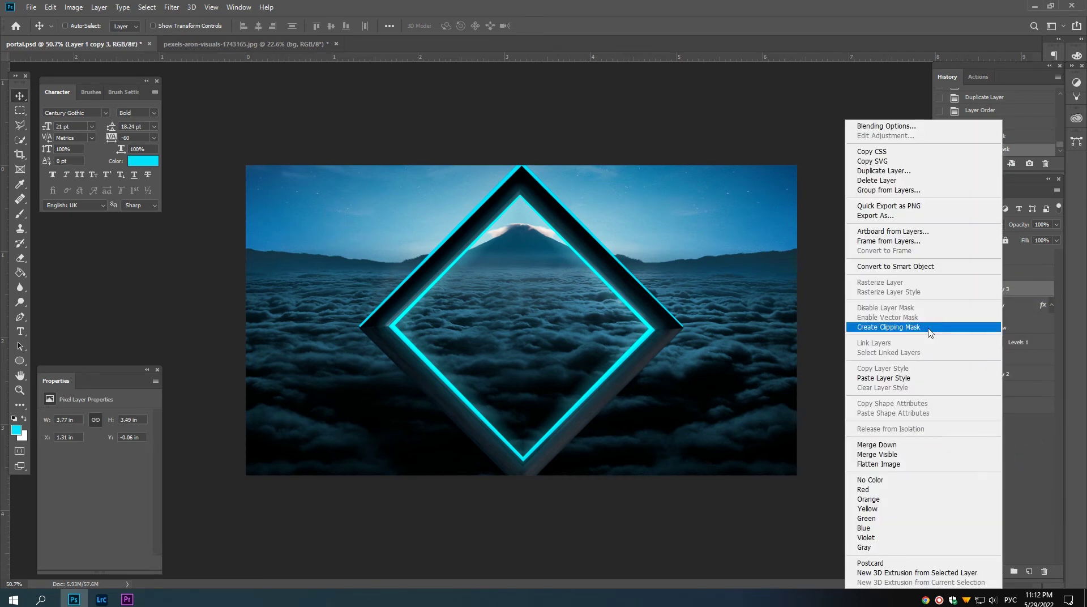
{"action": "left_click", "coordinate": [883, 378]}
Step: Shift the glowing frame copy slightly lower on the portal
{"action": "left_click", "coordinate": [679, 285], "text": "ctrl"}
{"action": "left_click_drag", "start_coordinate": [679, 285], "coordinate": [688, 283]}
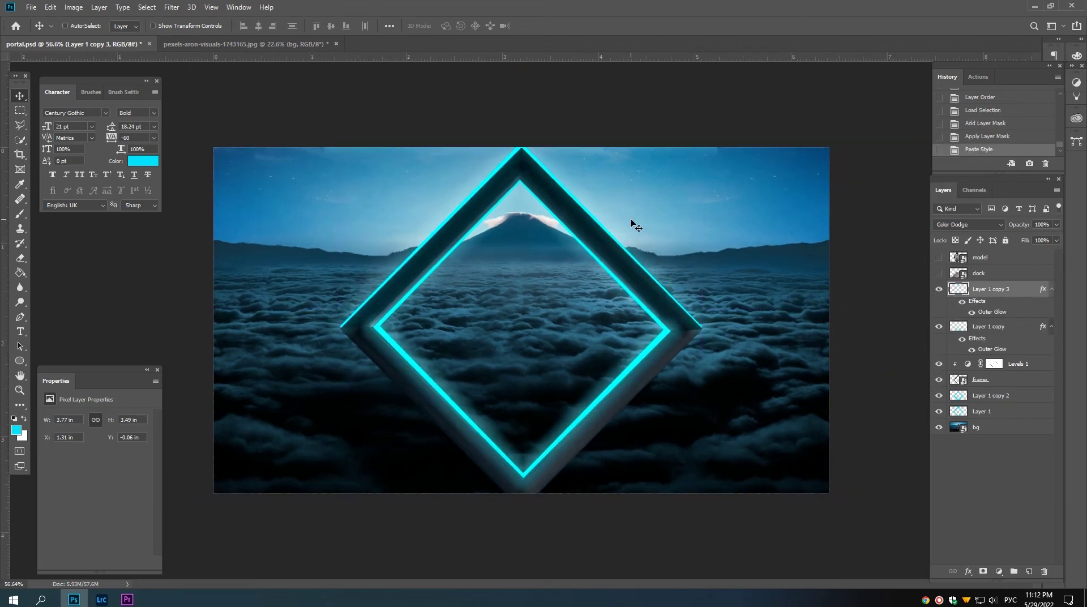
{"action": "left_click_drag", "start_coordinate": [632, 223], "coordinate": [627, 249]}
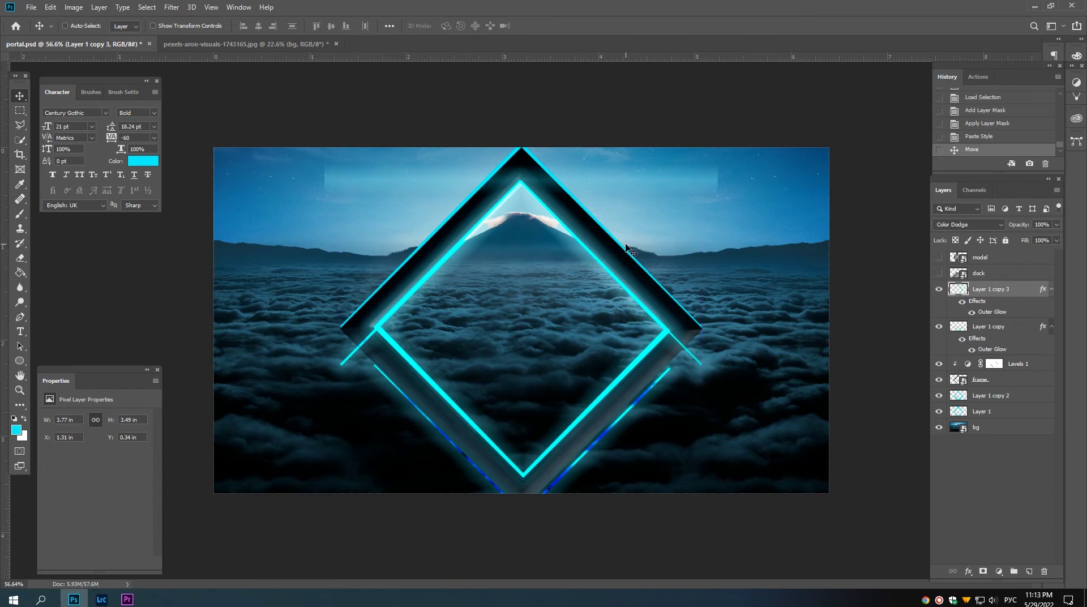
{"action": "key", "text": "ctrl+plus"}
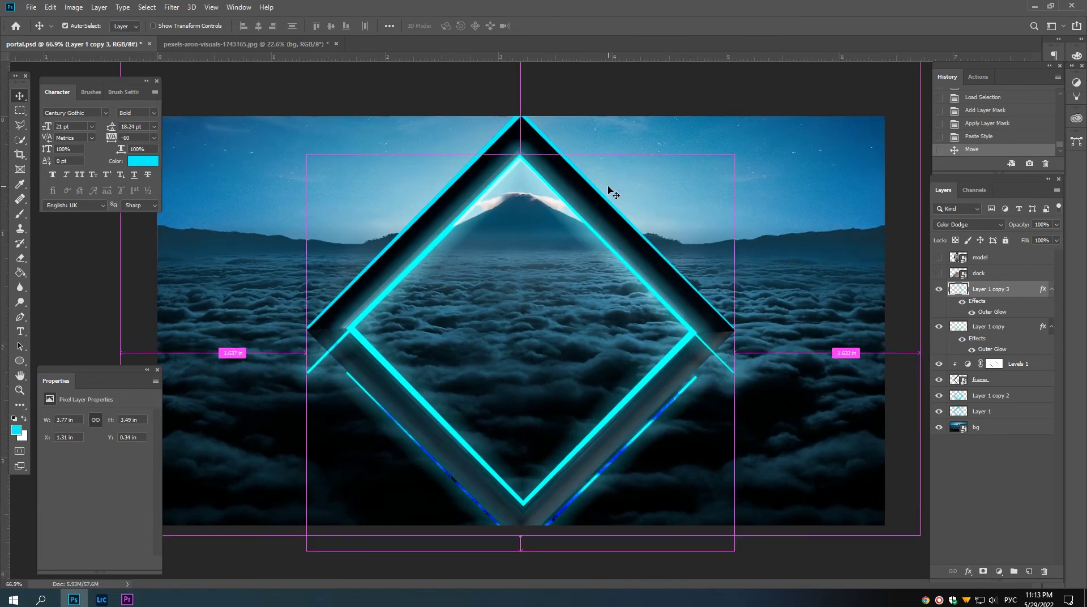
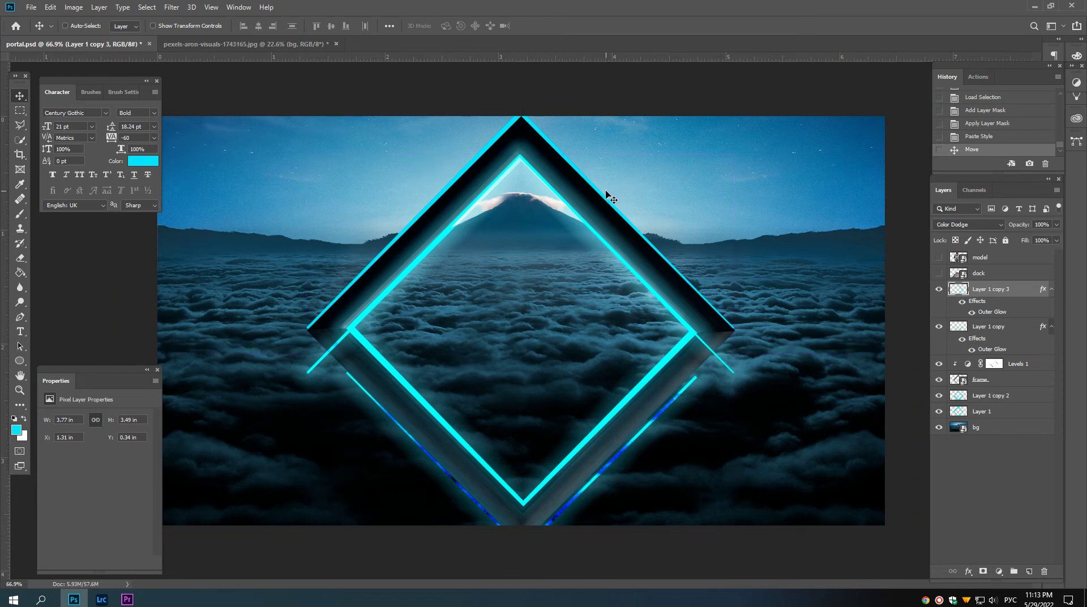
Step: Undo the pasted glow style and reposition the thin cyan diamond
{"action": "key", "text": "ctrl+z"}
{"action": "key", "text": "ctrl+z"}
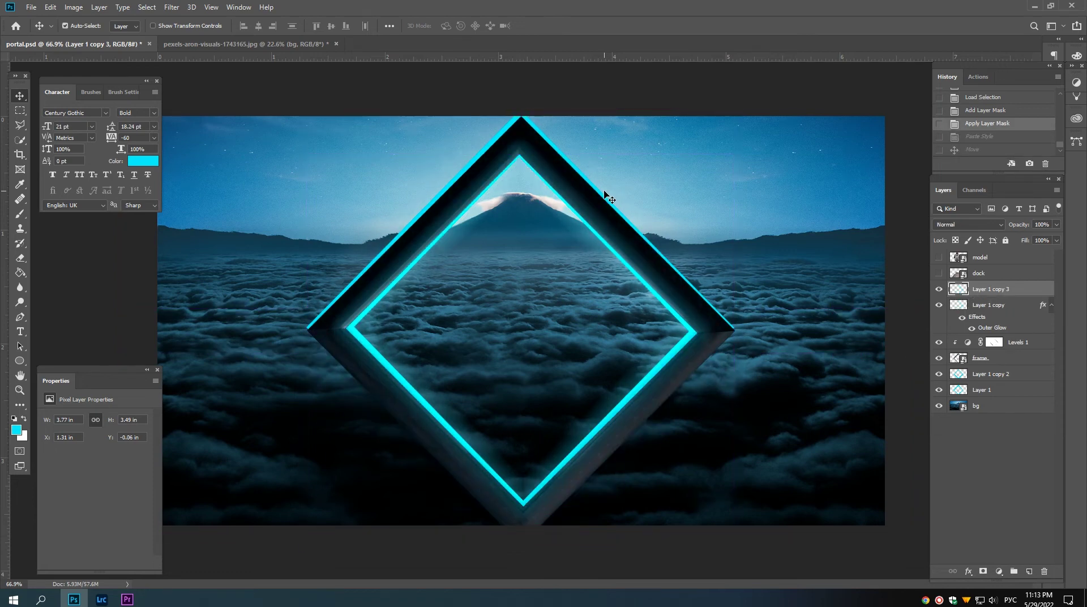
{"action": "scroll", "coordinate": [605, 194], "scroll_direction": "down", "scroll_amount": 1}
{"action": "left_click_drag", "start_coordinate": [594, 194], "coordinate": [587, 236]}
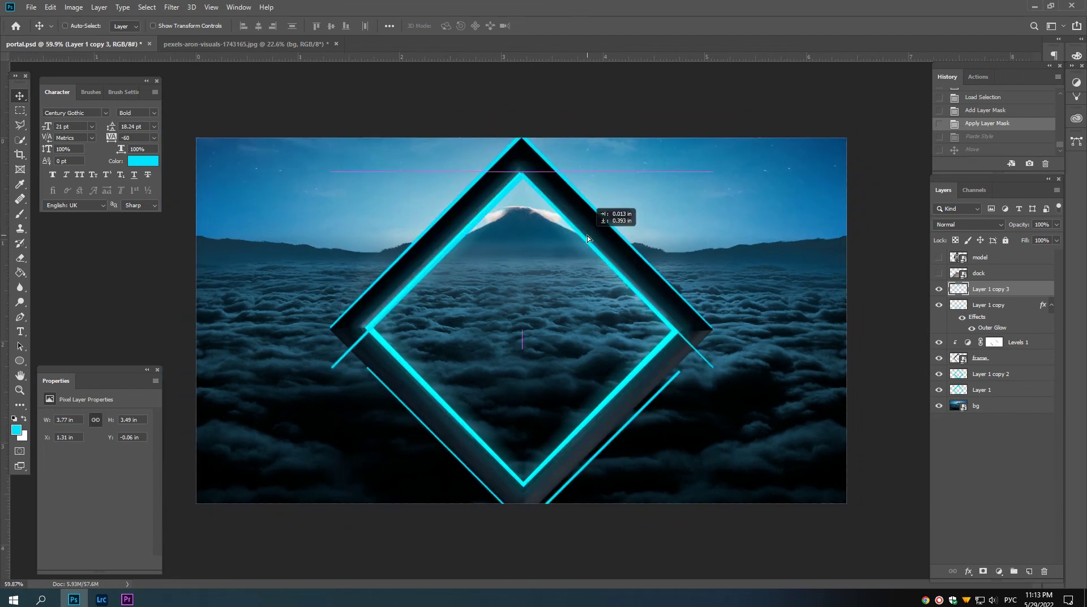
{"action": "left_click_drag", "start_coordinate": [587, 235], "coordinate": [589, 194]}
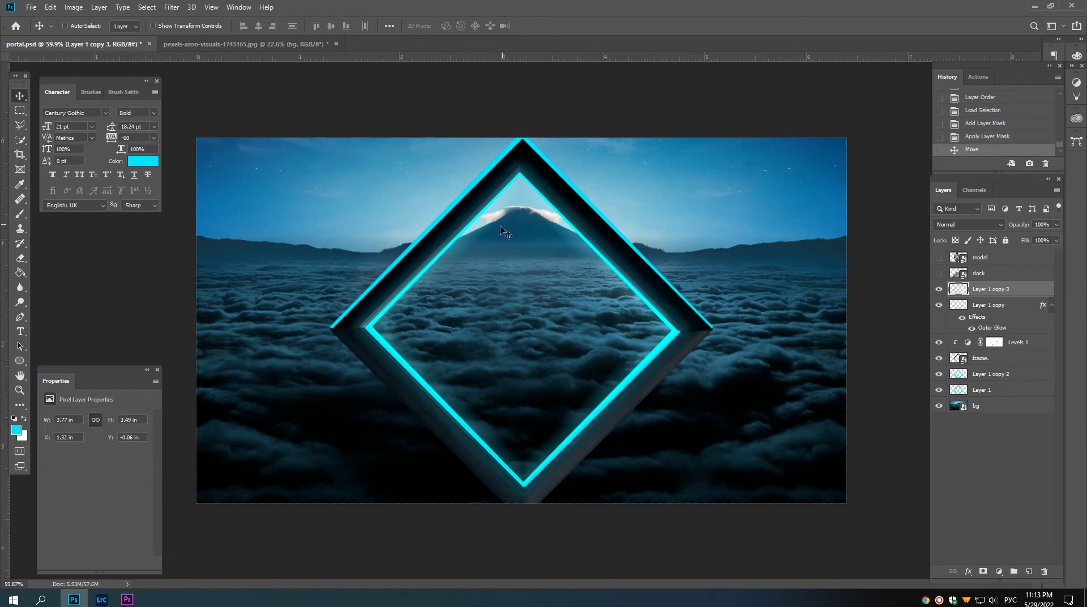
{"action": "left_click_drag", "start_coordinate": [500, 228], "coordinate": [603, 253]}
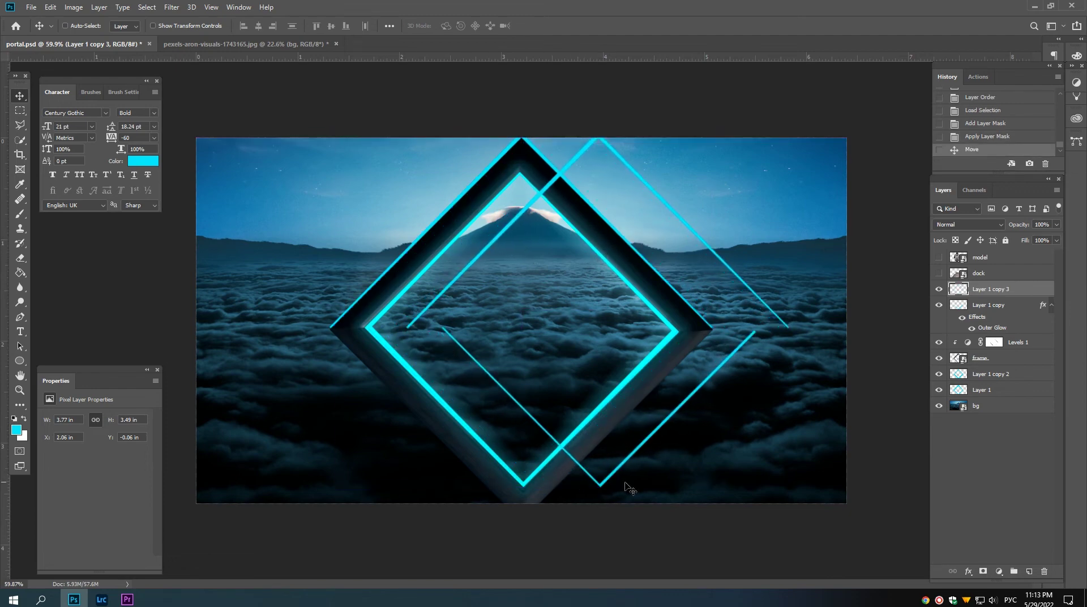
Step: Set a black 100%-opacity brush and add a white reveal-all mask to Layer 1 copy 3
{"action": "left_click", "coordinate": [19, 214]}
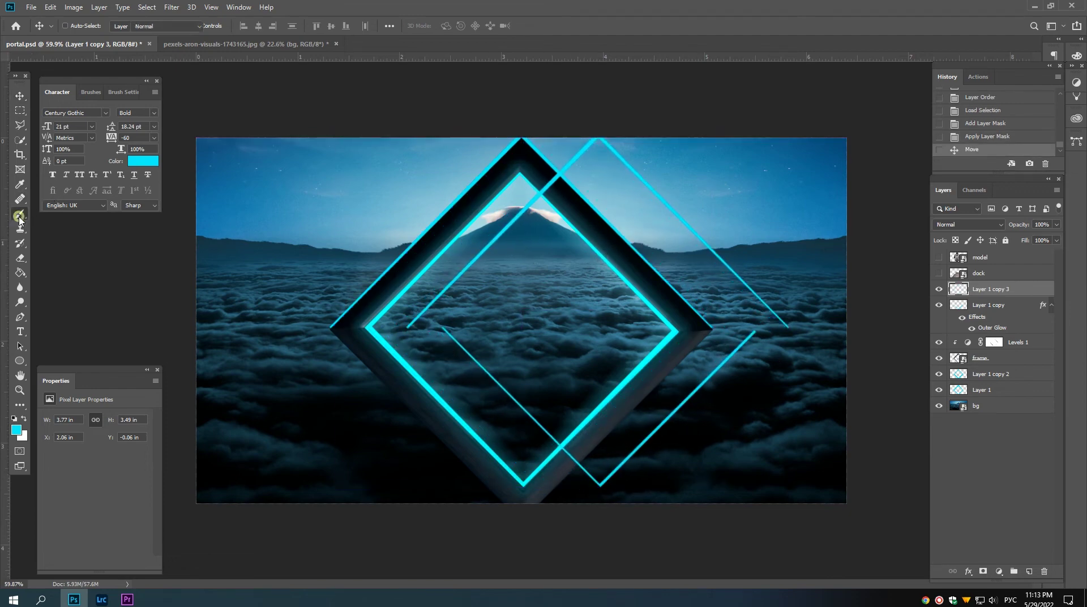
{"action": "left_click", "coordinate": [13, 418]}
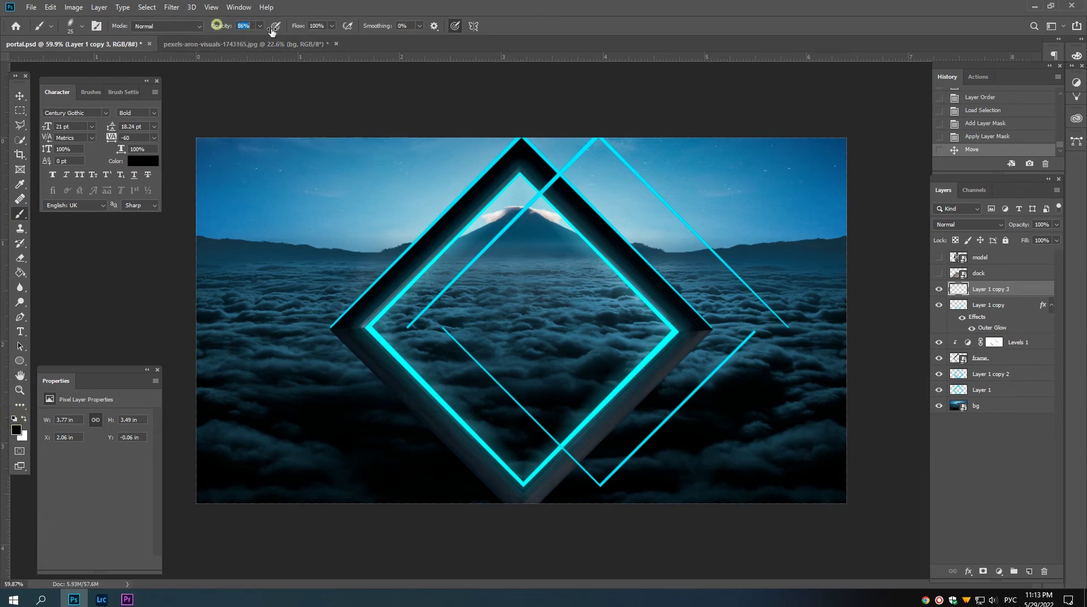
{"action": "left_click_drag", "start_coordinate": [216, 25], "coordinate": [440, 229]}
{"action": "left_click_drag", "start_coordinate": [444, 329], "coordinate": [556, 445]}
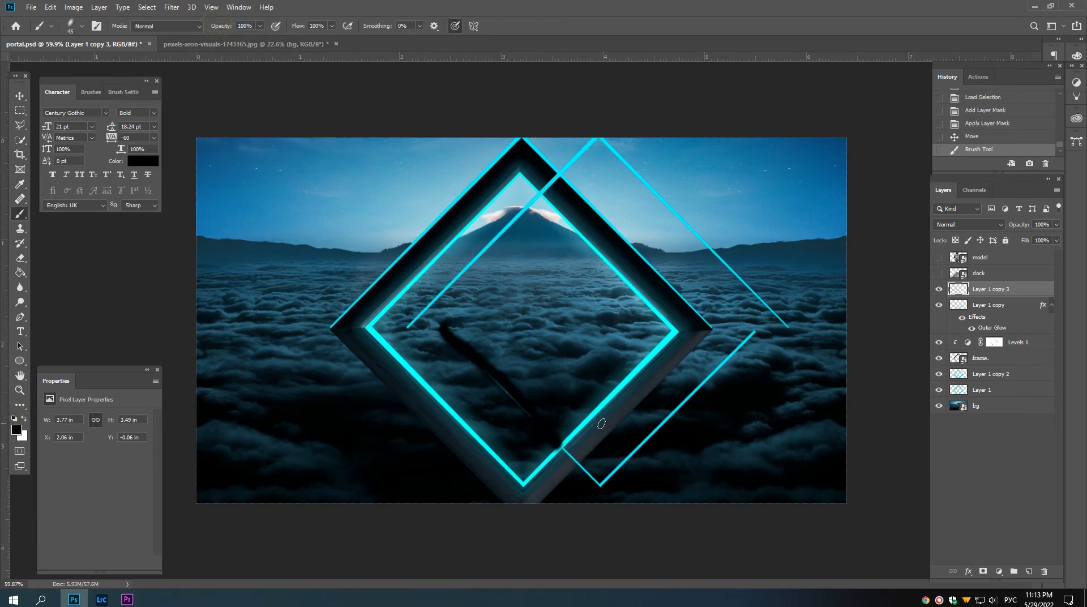
{"action": "key", "text": "ctrl+z"}
{"action": "left_click", "coordinate": [985, 571], "text": "alt"}
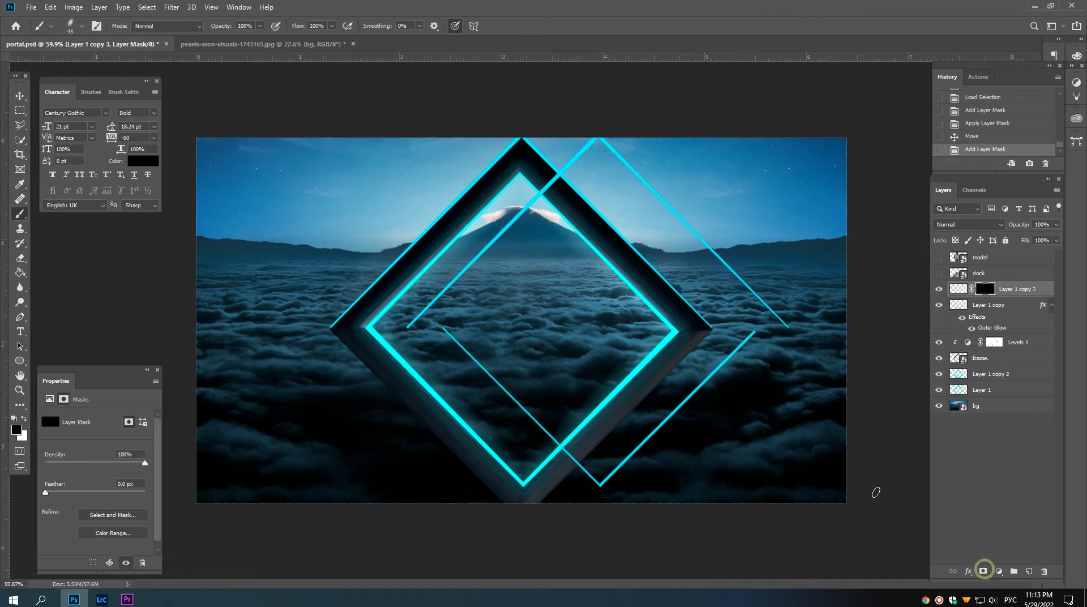
{"action": "key", "text": "ctrl+z"}
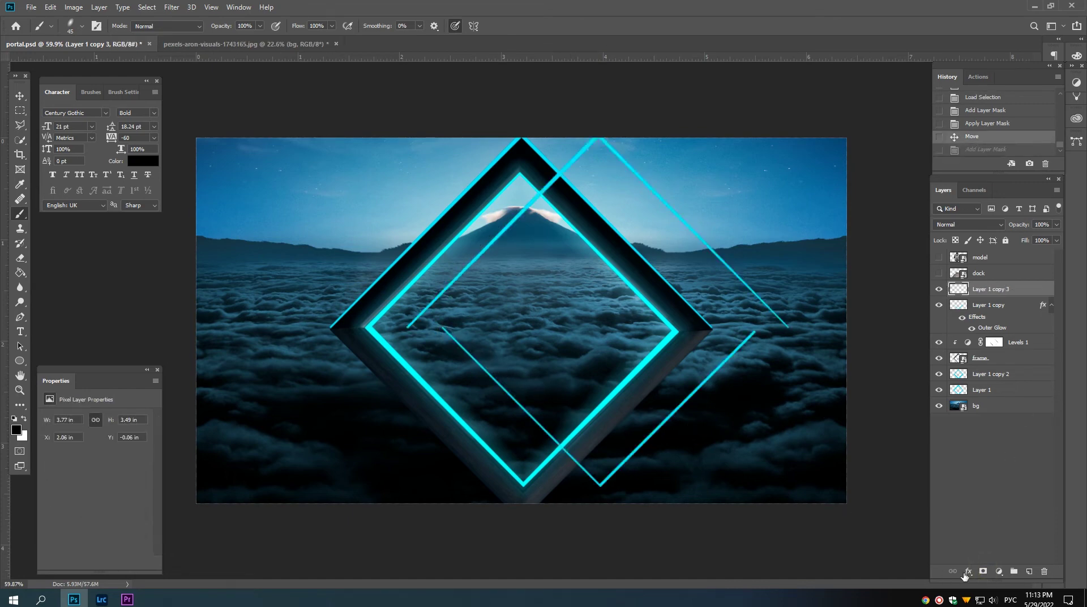
{"action": "left_click", "coordinate": [983, 570]}
Step: Mask out the stray diagonal lines and fit the diamond inside the main frame
{"action": "left_click_drag", "start_coordinate": [441, 327], "coordinate": [570, 435]}
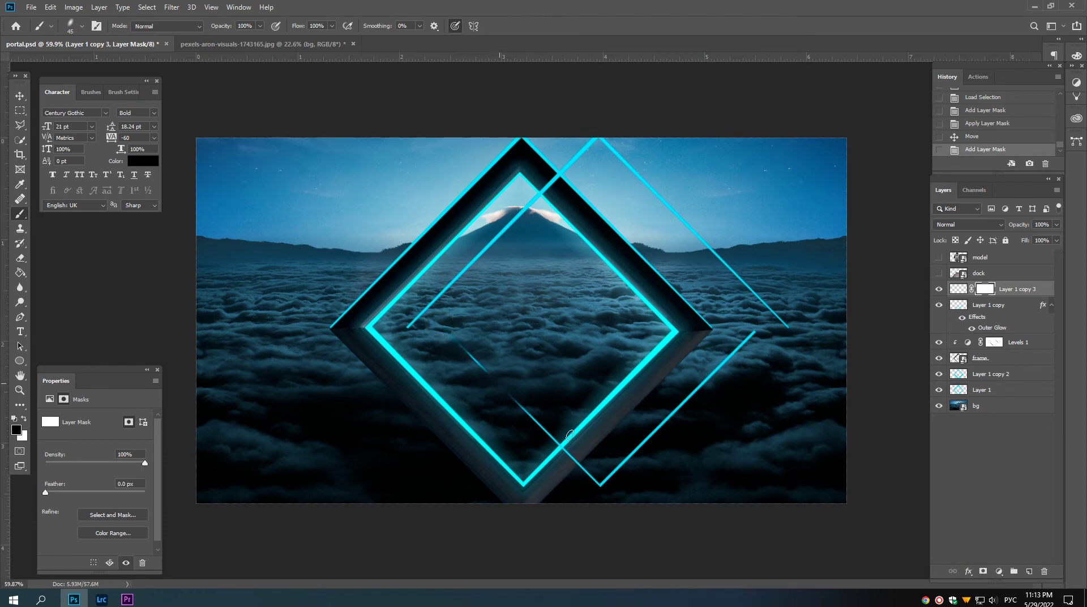
{"action": "left_click_drag", "start_coordinate": [597, 477], "coordinate": [459, 333]}
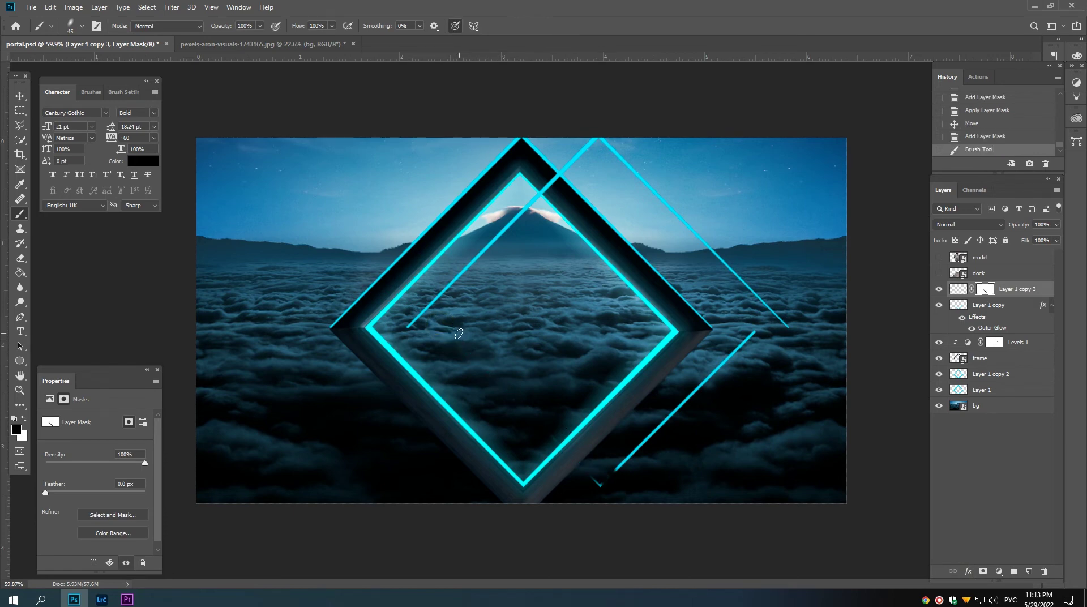
{"action": "key", "text": "bracketright"}
{"action": "key", "text": "bracketright"}
{"action": "left_click_drag", "start_coordinate": [601, 461], "coordinate": [589, 456]}
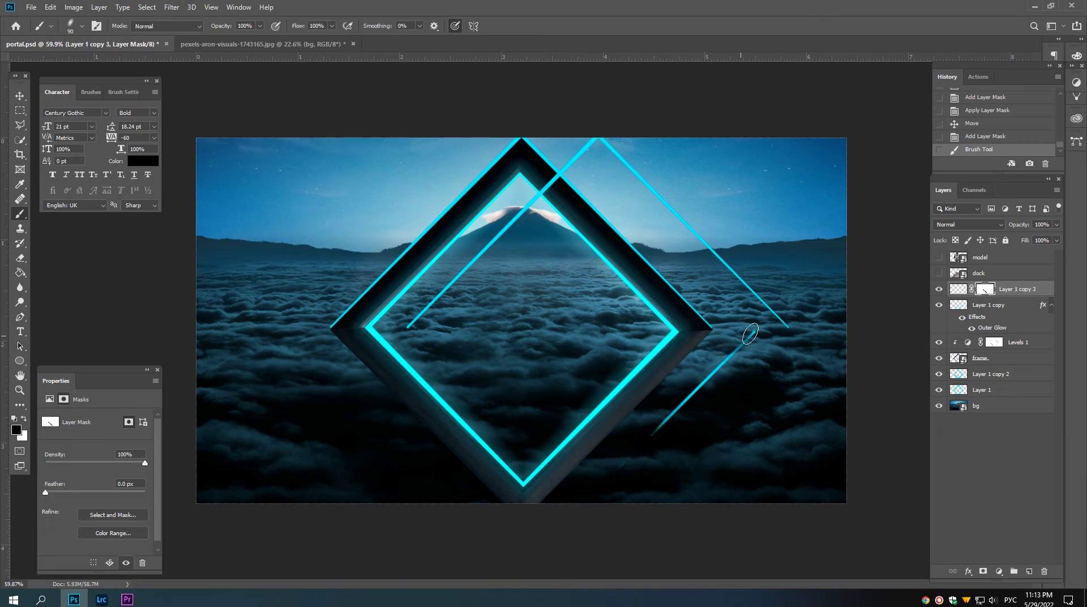
{"action": "left_click_drag", "start_coordinate": [747, 337], "coordinate": [633, 446]}
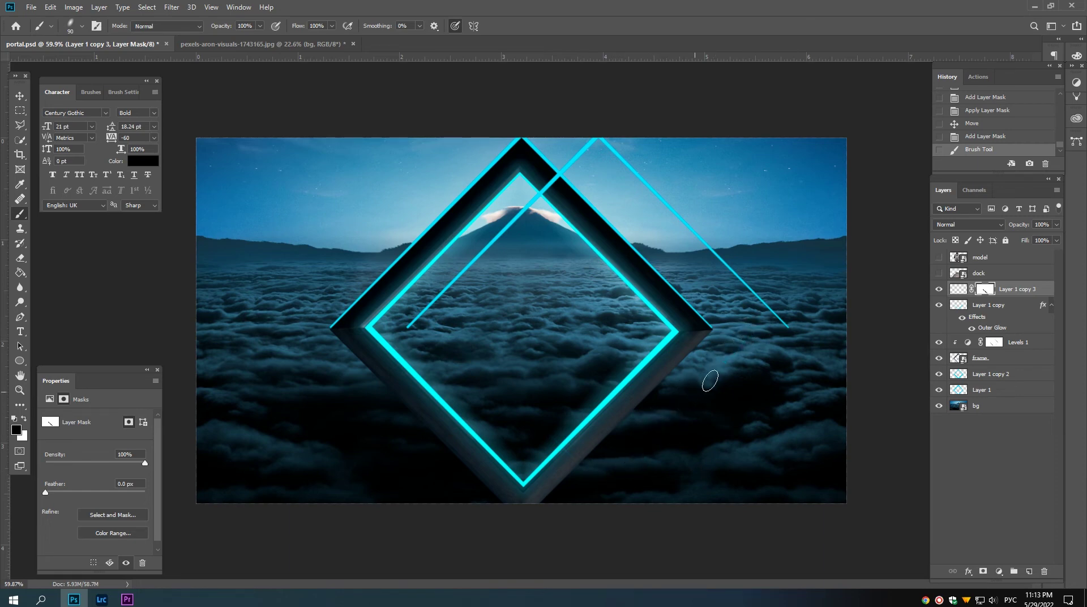
{"action": "left_click_drag", "start_coordinate": [744, 351], "coordinate": [596, 497]}
{"action": "key", "text": "v"}
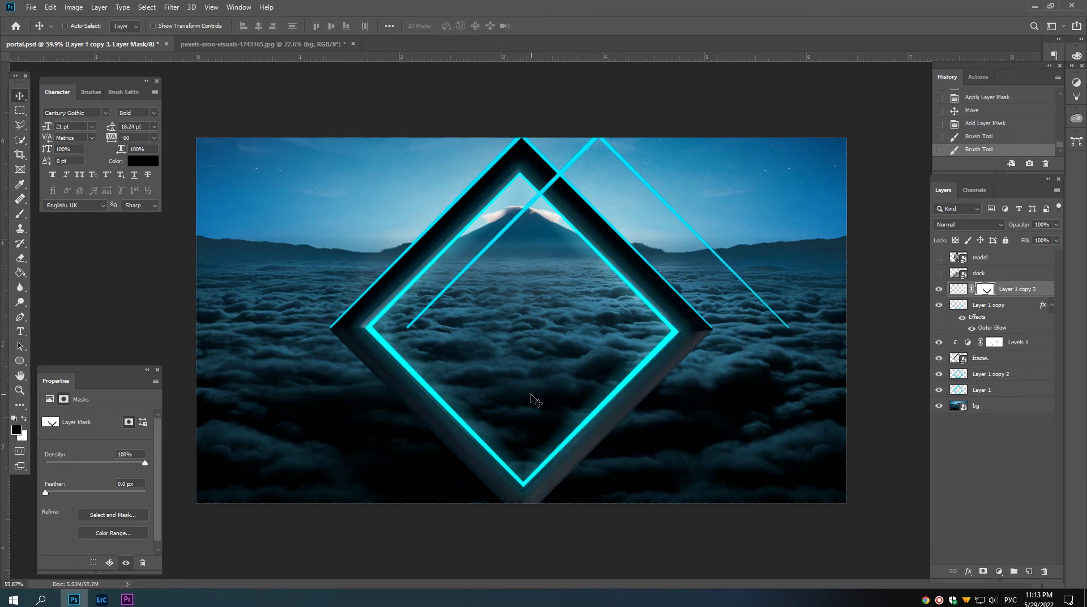
{"action": "left_click_drag", "start_coordinate": [643, 277], "coordinate": [566, 327]}
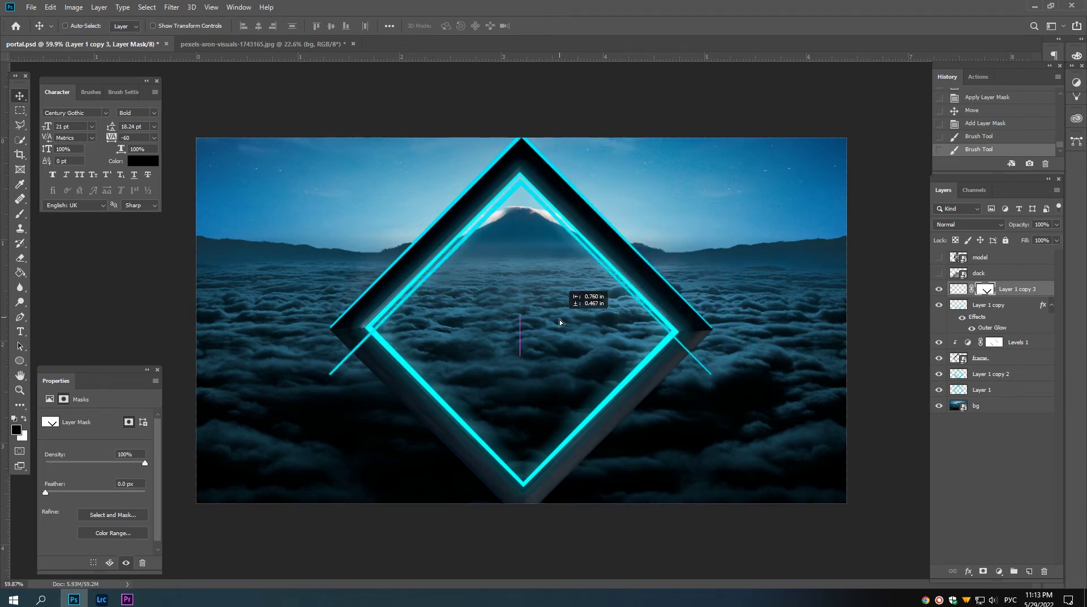
Step: Apply the layer mask and paste the copied glow style onto the thin diamond
{"action": "right_click", "coordinate": [989, 290]}
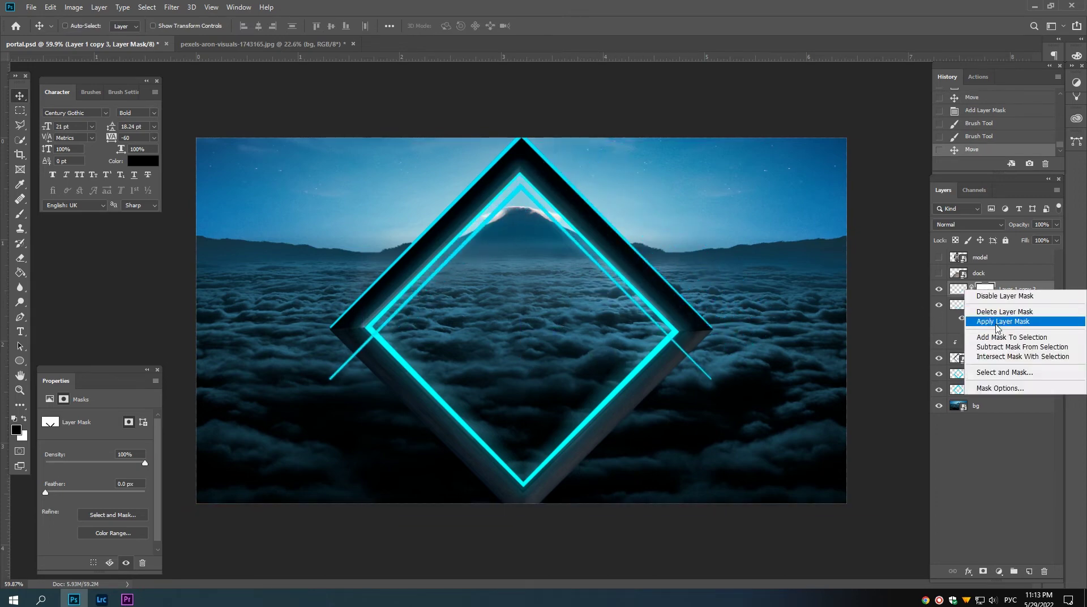
{"action": "left_click", "coordinate": [996, 323]}
{"action": "right_click", "coordinate": [1030, 305]}
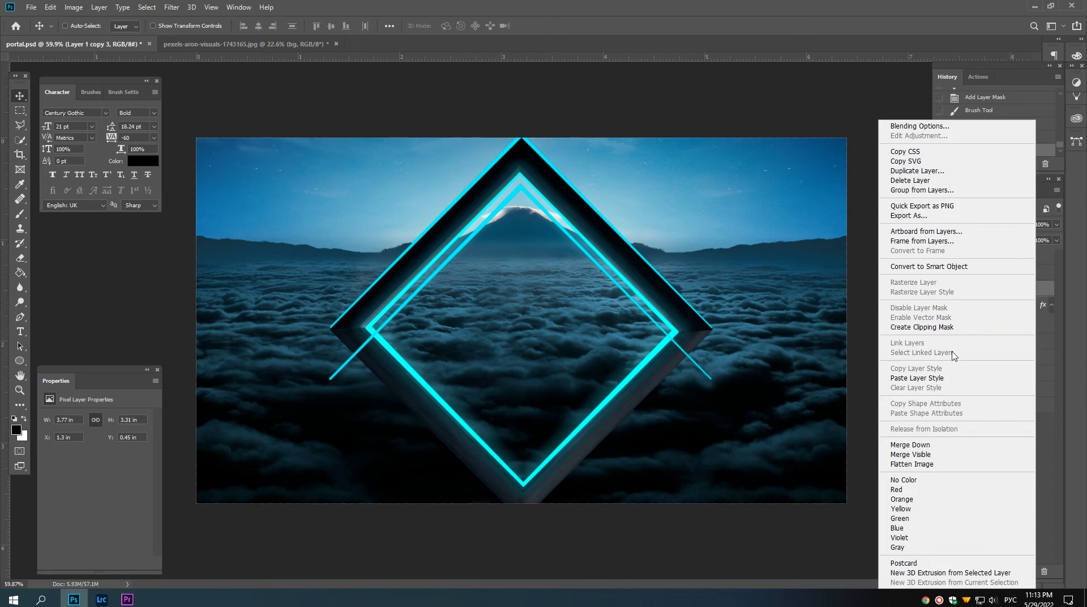
{"action": "left_click", "coordinate": [924, 377]}
{"action": "left_click_drag", "start_coordinate": [608, 323], "coordinate": [677, 257]}
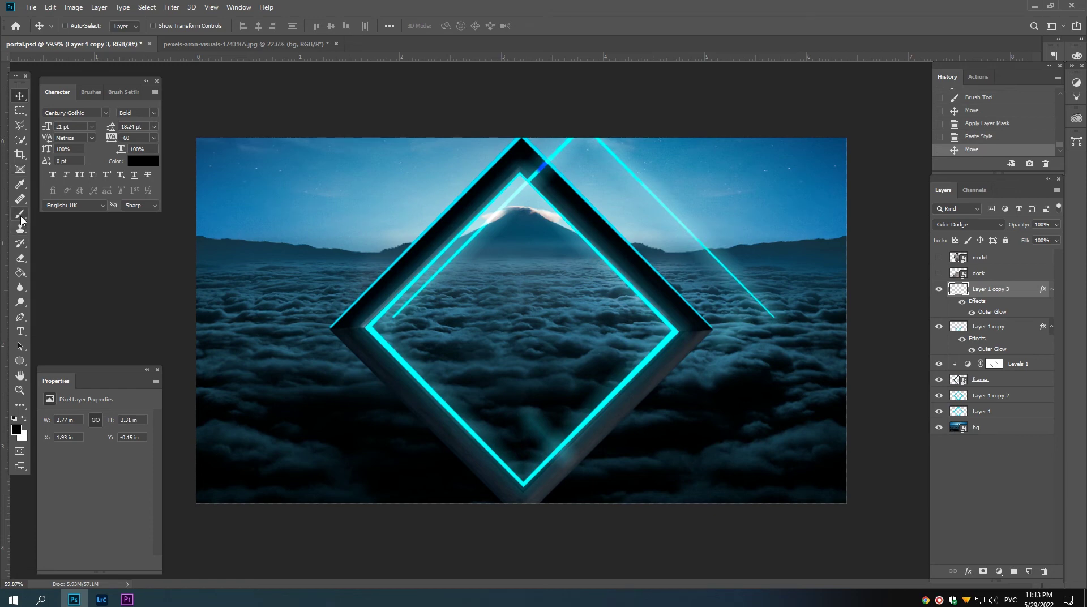
Step: Erase stray glow around the thin diamond with a size-175 eraser
{"action": "left_click", "coordinate": [20, 257]}
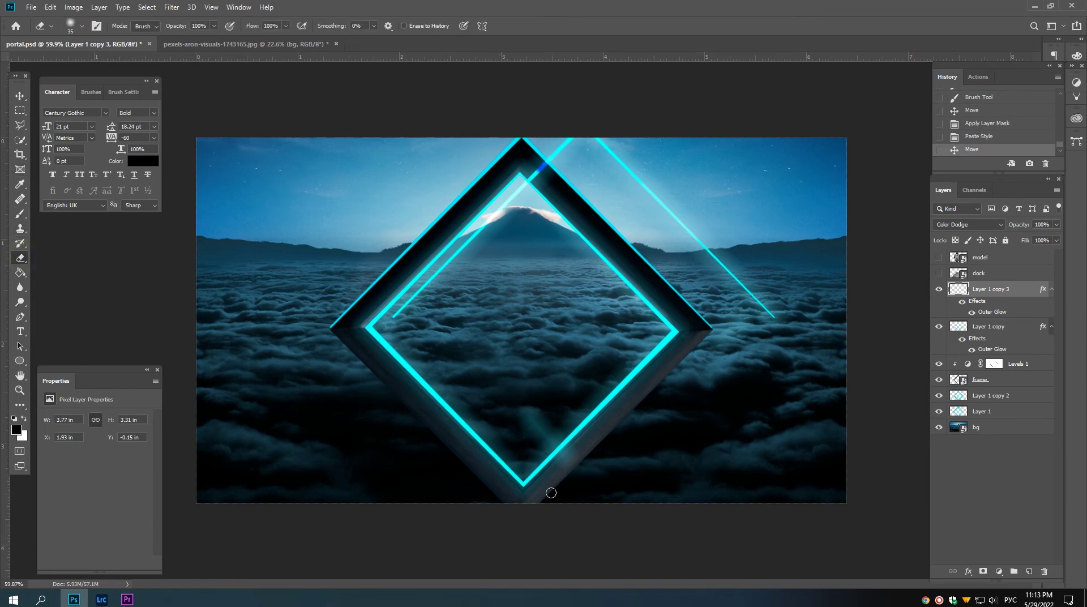
{"action": "key", "text": "bracketright"}
{"action": "key", "text": "bracketright"}
{"action": "key", "text": "bracketright"}
{"action": "left_click_drag", "start_coordinate": [585, 480], "coordinate": [568, 439]}
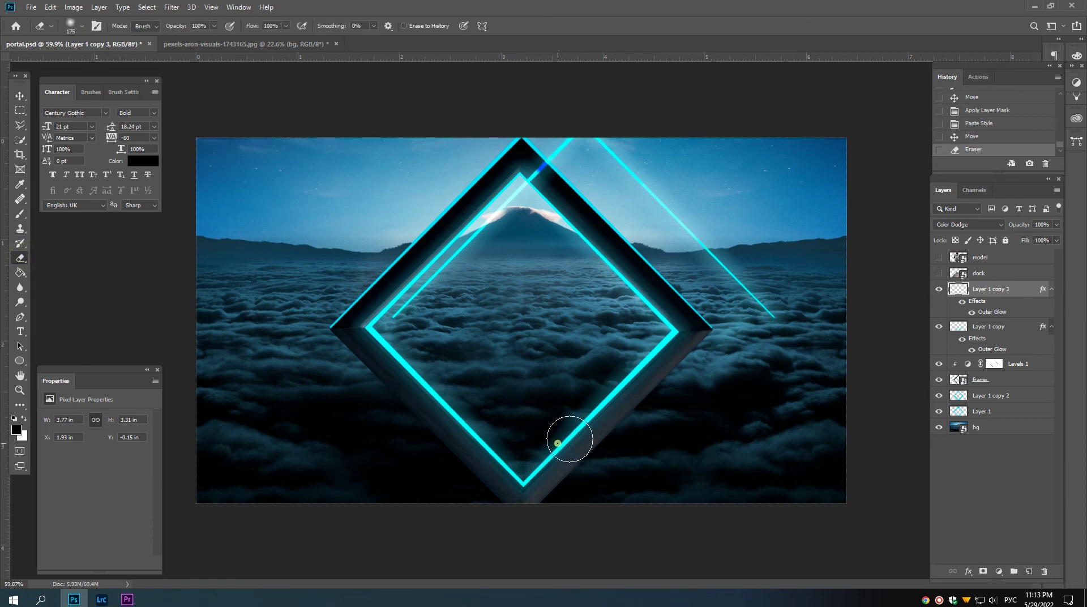
{"action": "left_click_drag", "start_coordinate": [737, 383], "coordinate": [739, 351]}
Step: Align the glowing thin diamond along the big frame's outer upper edges
{"action": "key", "text": "v"}
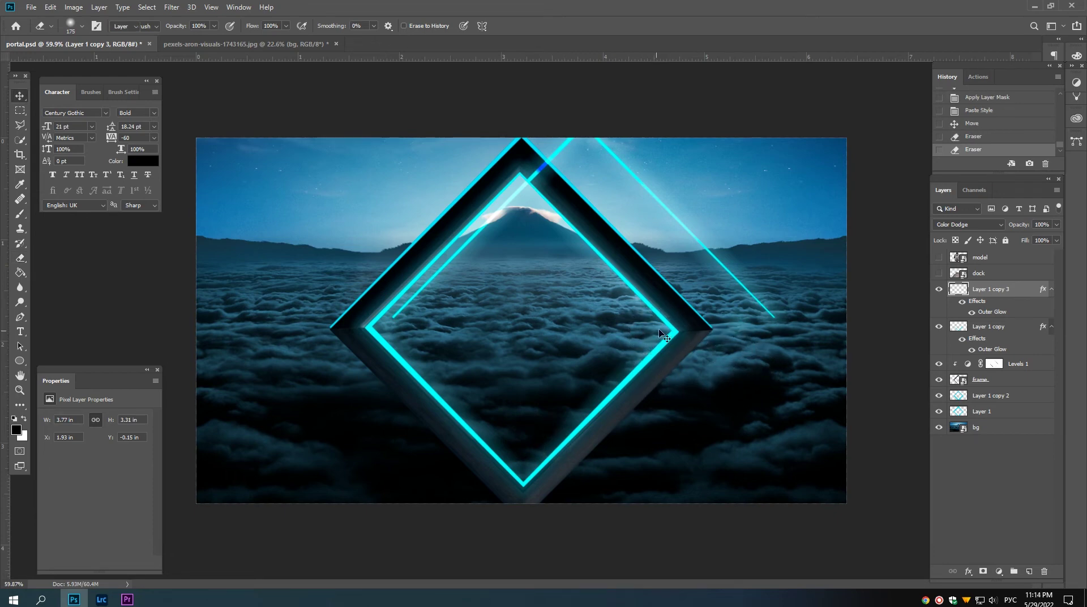
{"action": "left_click_drag", "start_coordinate": [685, 300], "coordinate": [626, 308]}
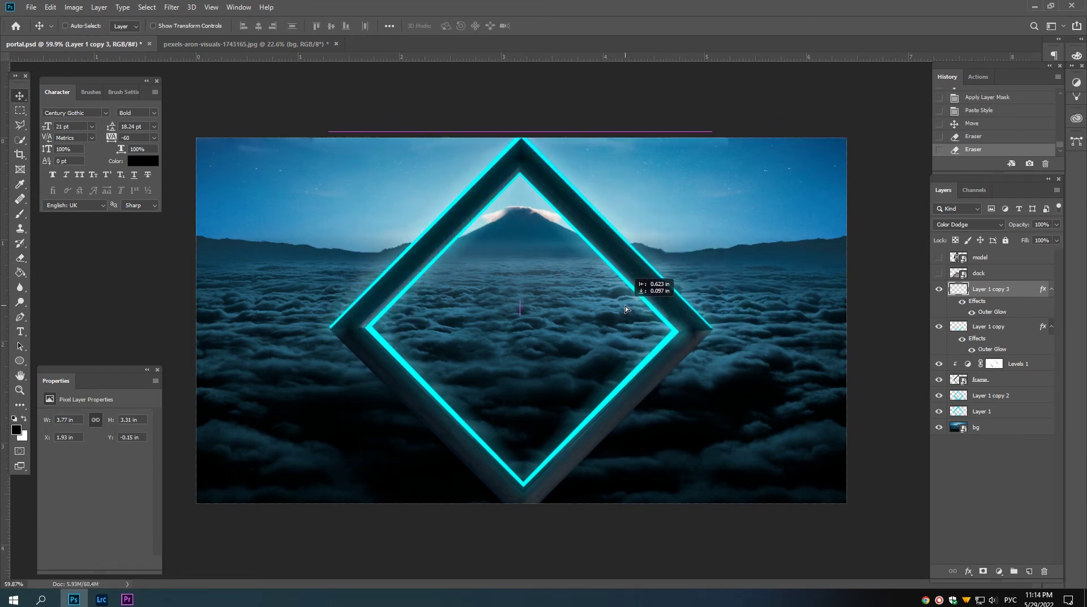
{"action": "left_click_drag", "start_coordinate": [625, 308], "coordinate": [627, 304]}
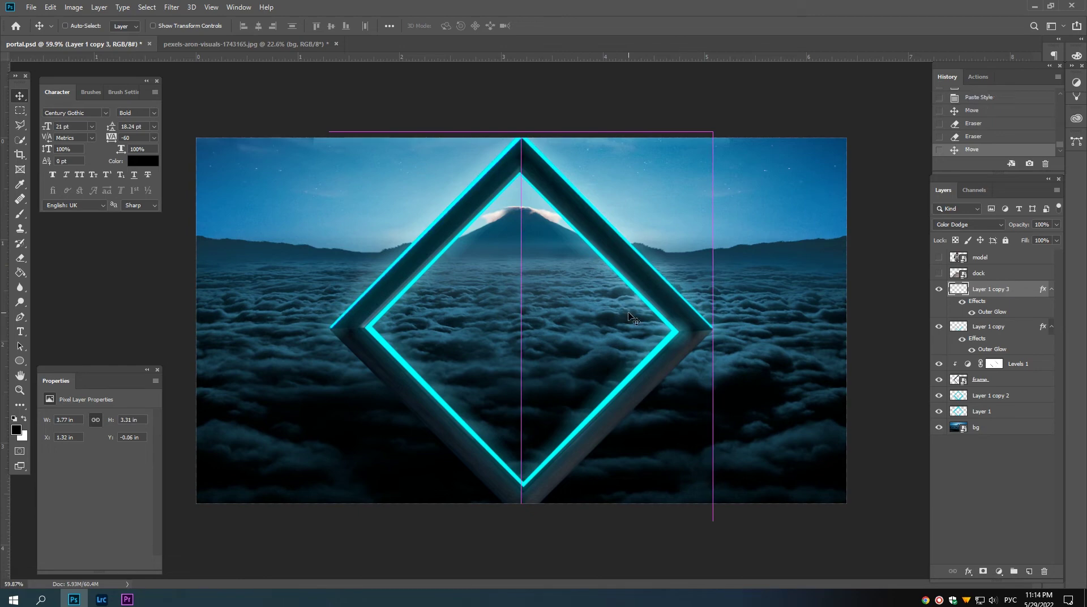
{"action": "left_click", "coordinate": [938, 290]}
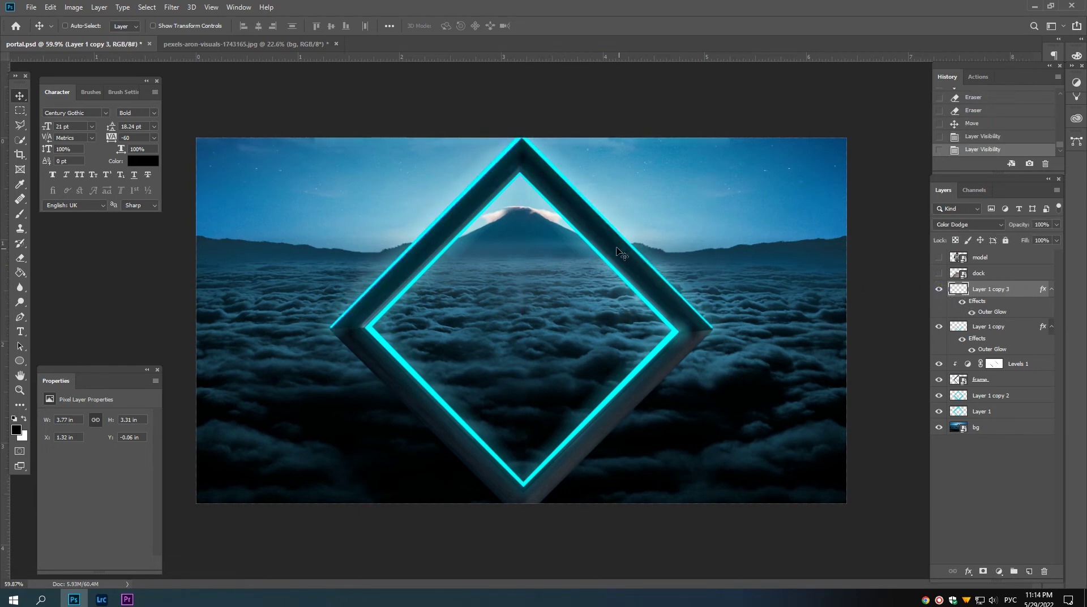
{"action": "left_click_drag", "start_coordinate": [621, 253], "coordinate": [588, 278]}
{"action": "left_click_drag", "start_coordinate": [585, 237], "coordinate": [585, 210]}
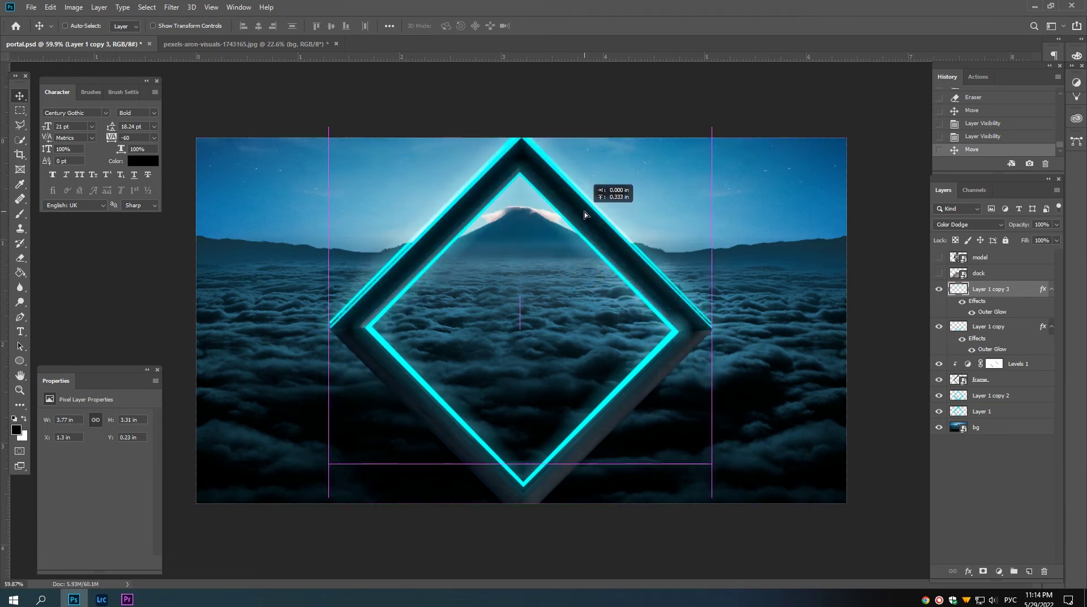
{"action": "left_click_drag", "start_coordinate": [585, 211], "coordinate": [586, 214]}
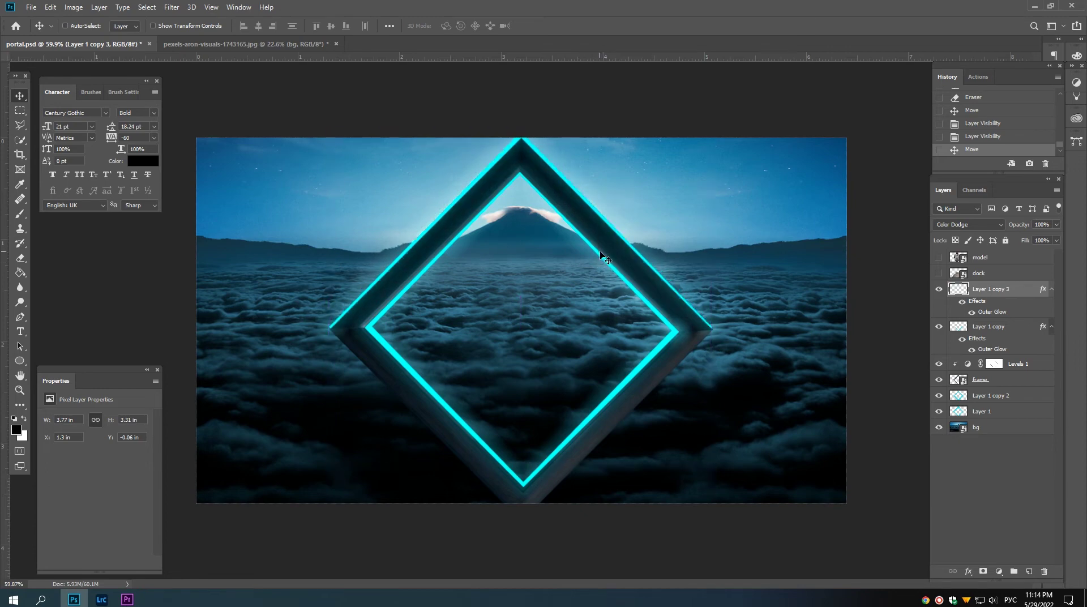
{"action": "scroll", "coordinate": [607, 271], "scroll_direction": "down", "scroll_amount": 3}
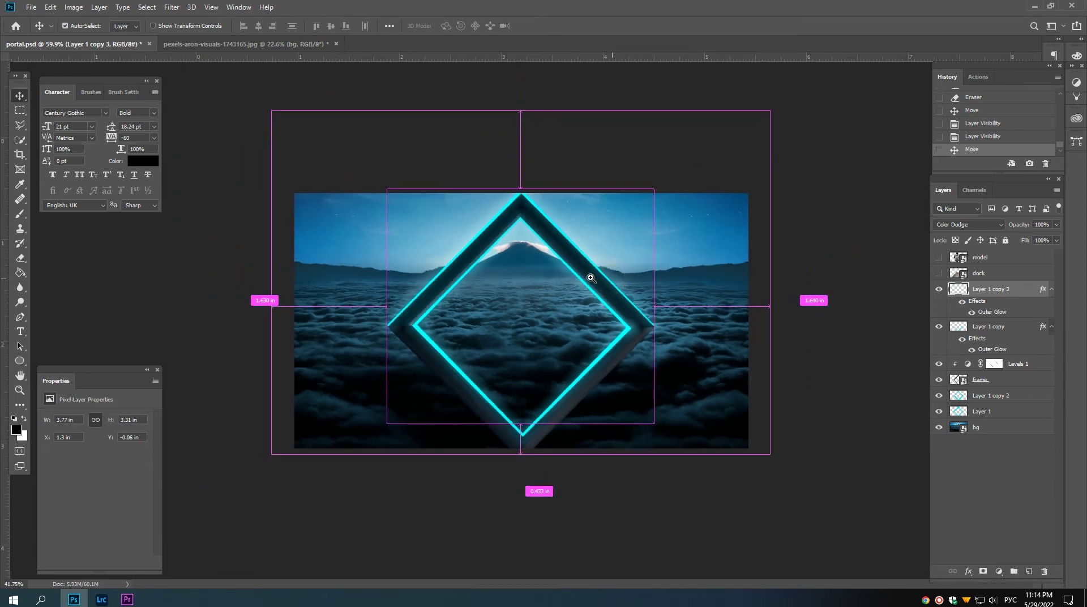
Step: Collapse the effects lists and group Layer 1 through Layer 1 copy 3 into Group 1
{"action": "scroll", "coordinate": [600, 282], "scroll_direction": "up", "scroll_amount": 1}
{"action": "scroll", "coordinate": [601, 322], "scroll_direction": "down", "scroll_amount": 1}
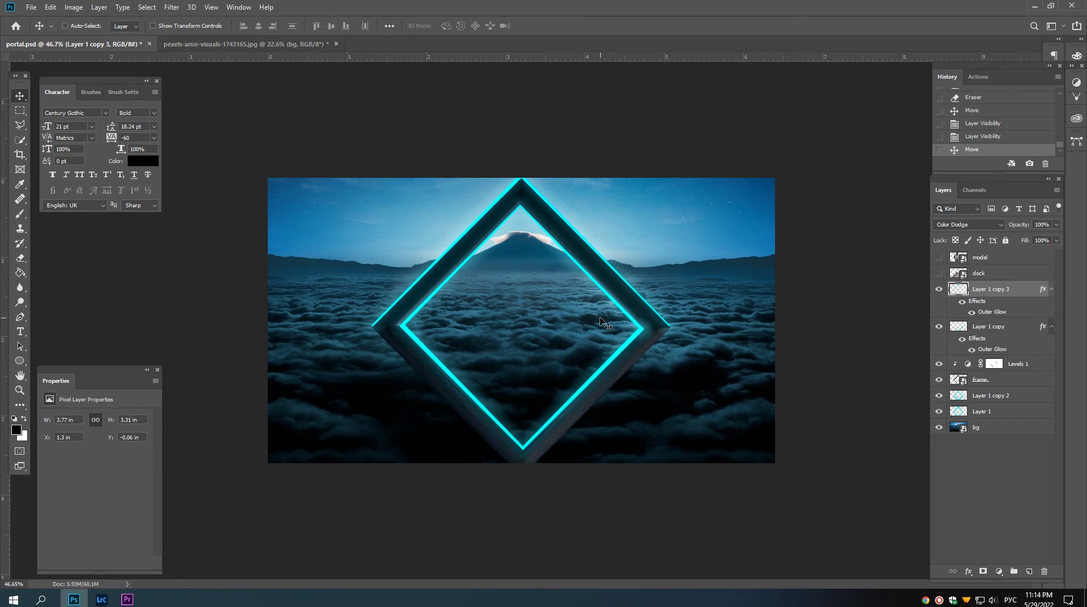
{"action": "left_click", "coordinate": [1051, 289]}
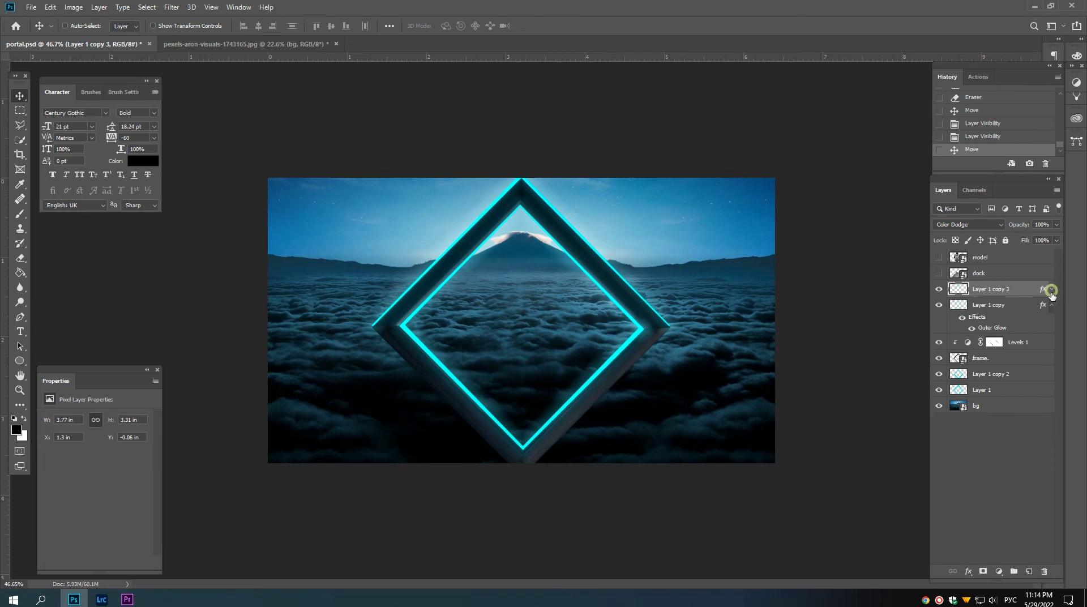
{"action": "left_click", "coordinate": [1051, 305]}
{"action": "left_click", "coordinate": [983, 369]}
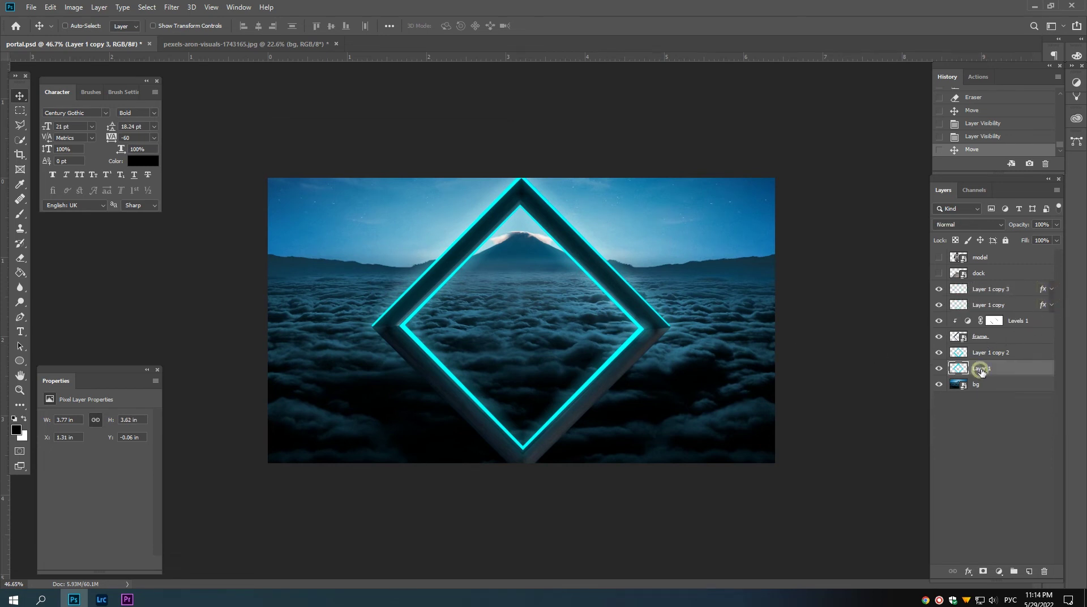
{"action": "left_click", "coordinate": [990, 290], "text": "shift"}
{"action": "left_click_drag", "start_coordinate": [987, 292], "coordinate": [1014, 570]}
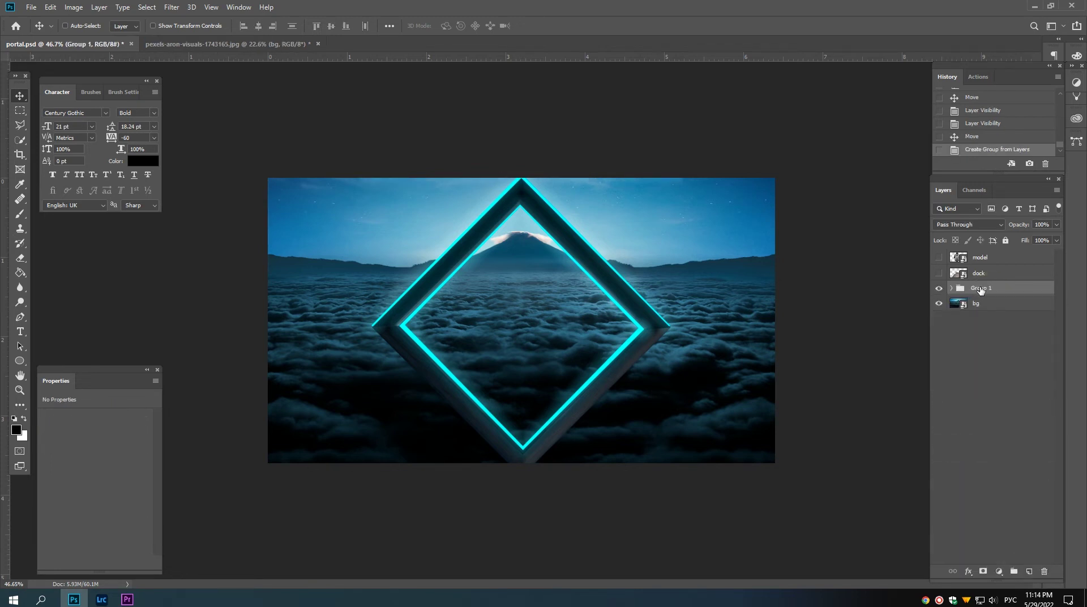
Step: Rename Group 1 to 'frame'
{"action": "double_click", "coordinate": [981, 289]}
{"action": "key", "text": "Return"}
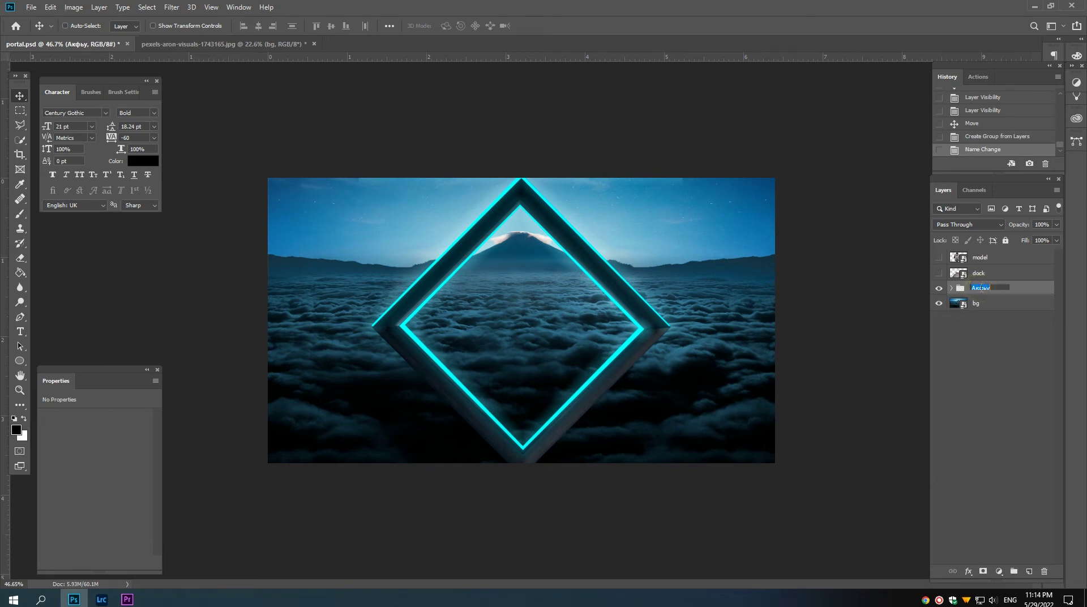
{"action": "type", "text": "frame"}
{"action": "key", "text": "Return"}
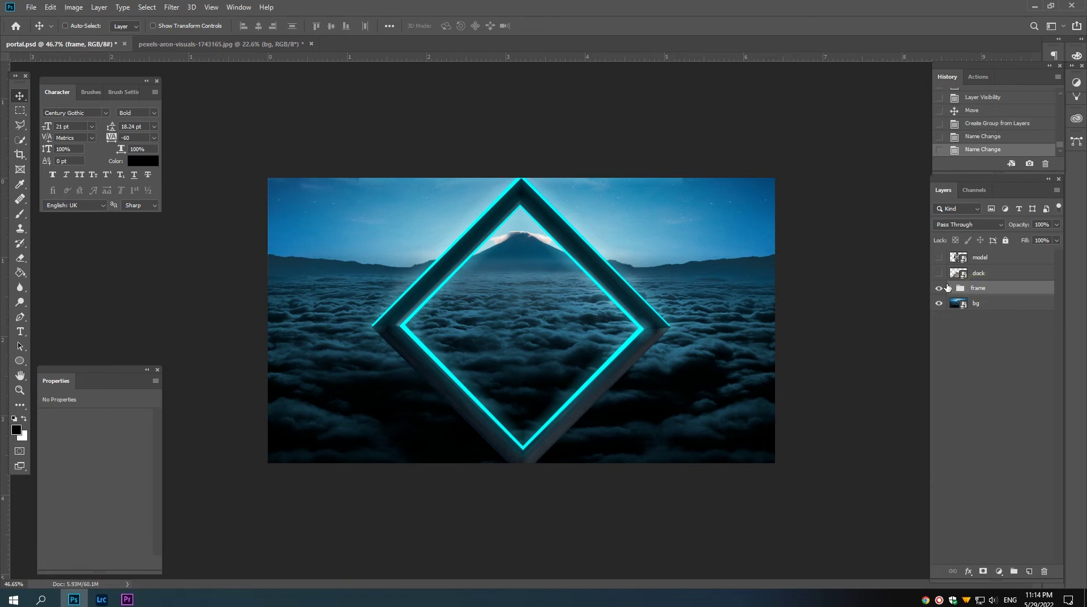
Step: Toggle each frame-group layer's visibility to compare, leaving all visible with Layer 1 copy 3 selected
{"action": "left_click", "coordinate": [952, 288]}
{"action": "left_click_drag", "start_coordinate": [939, 303], "coordinate": [962, 385]}
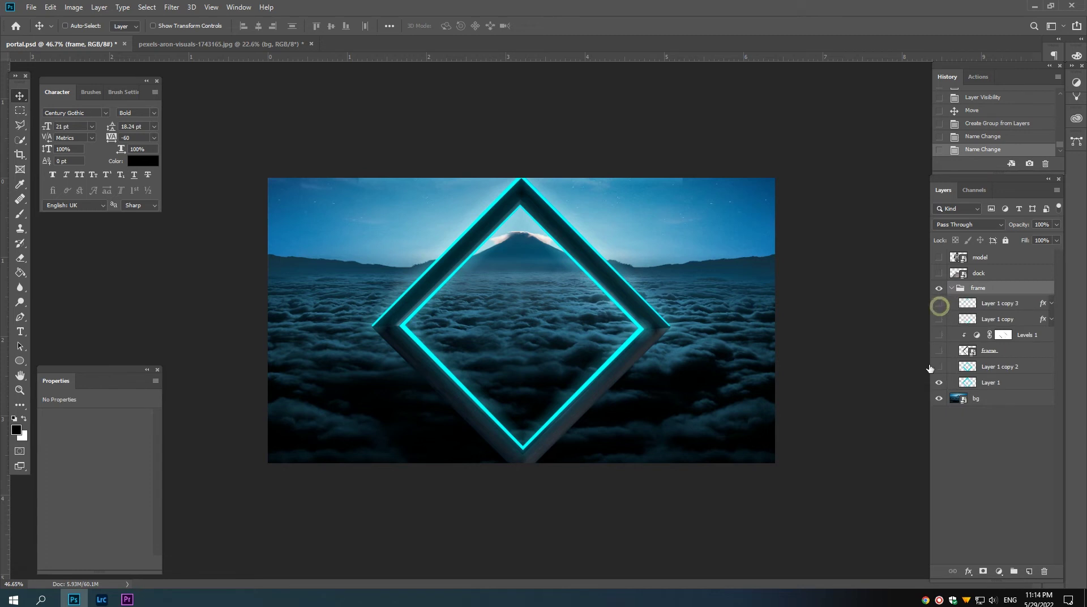
{"action": "left_click", "coordinate": [938, 351]}
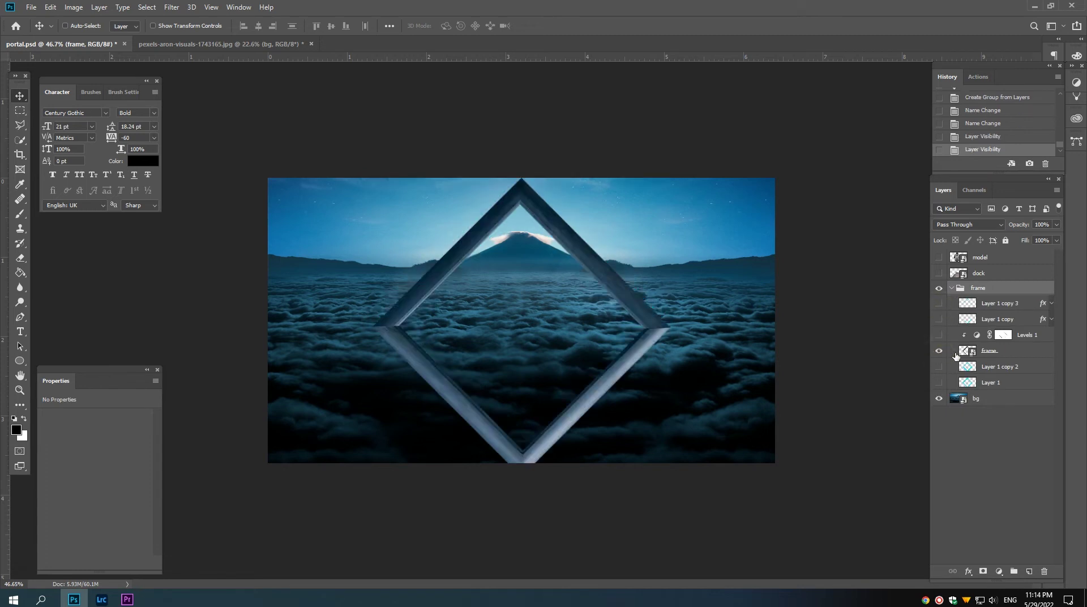
{"action": "left_click", "coordinate": [938, 335]}
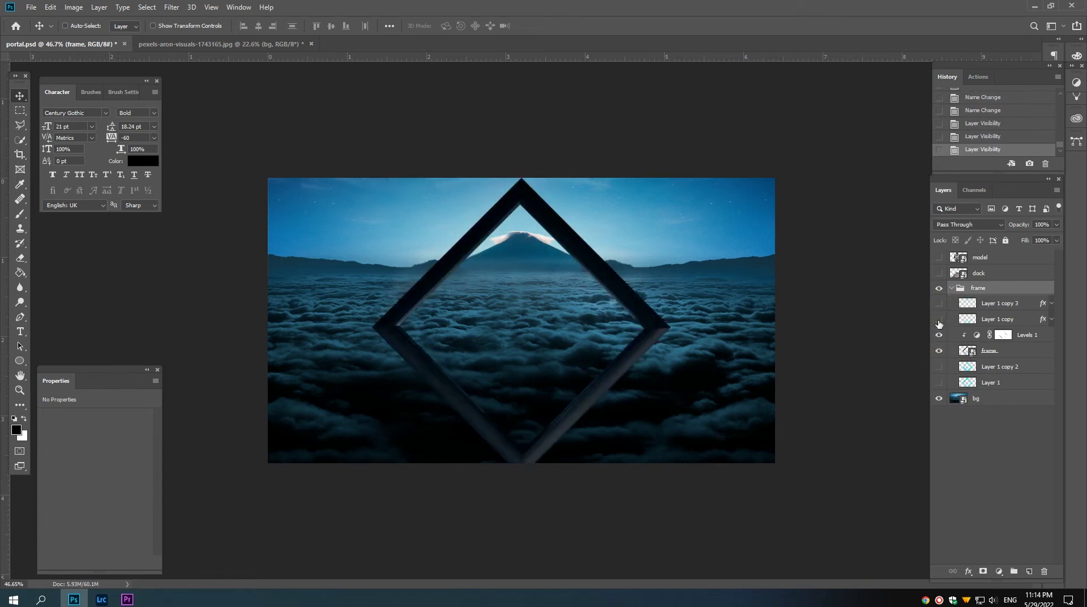
{"action": "left_click", "coordinate": [938, 319]}
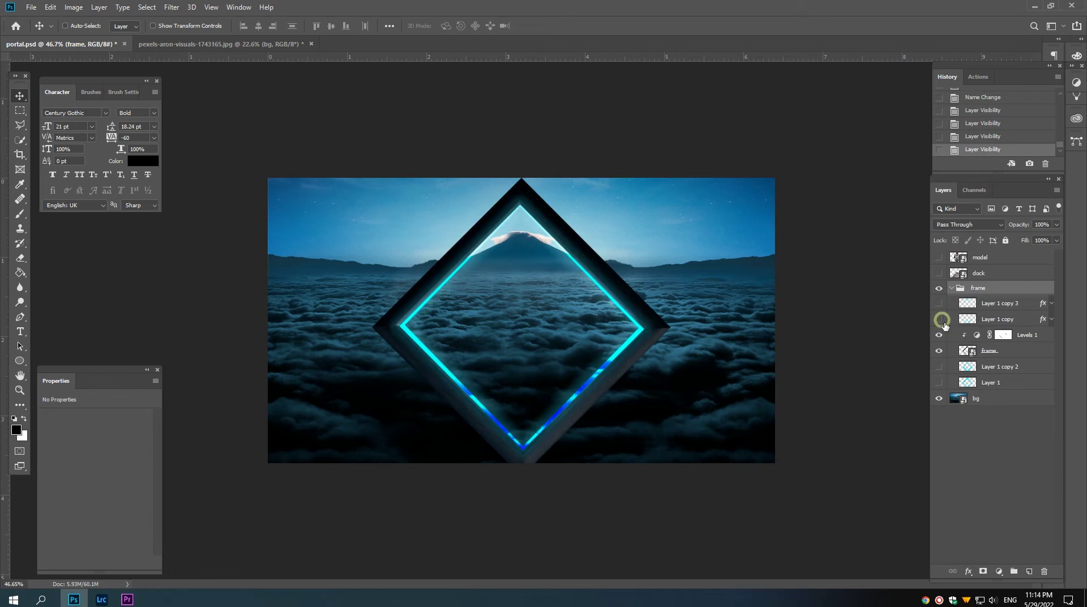
{"action": "left_click", "coordinate": [938, 320]}
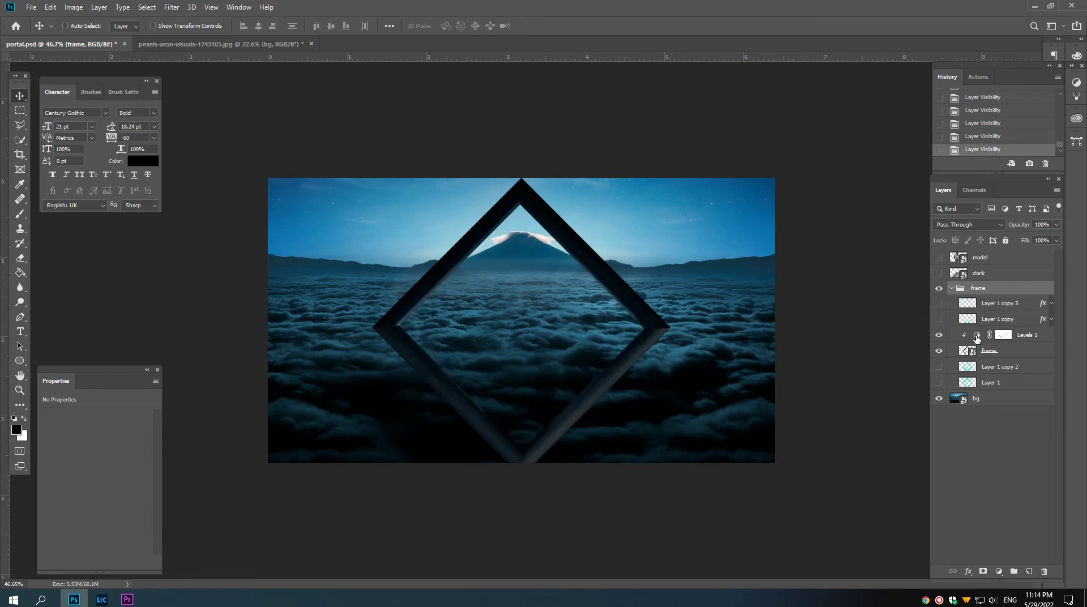
{"action": "left_click", "coordinate": [940, 367]}
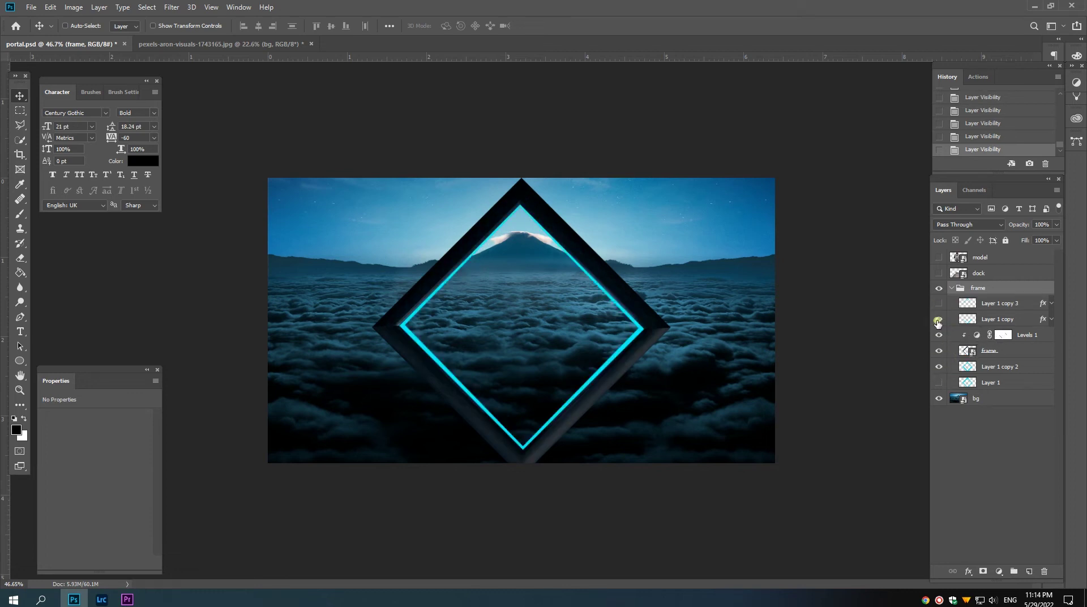
{"action": "left_click", "coordinate": [938, 320]}
{"action": "left_click", "coordinate": [939, 383]}
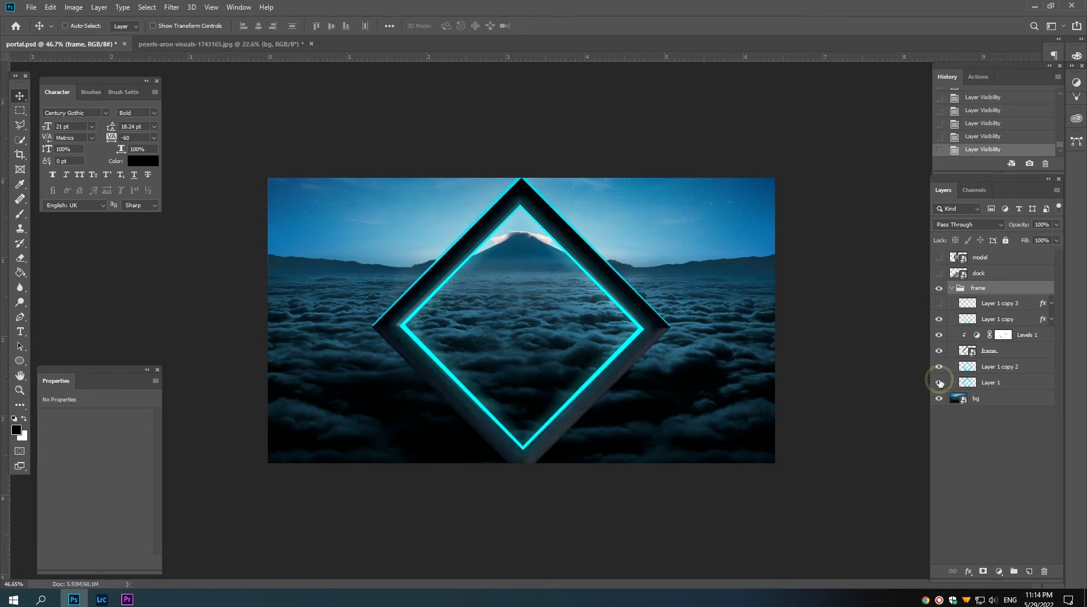
{"action": "left_click", "coordinate": [938, 304]}
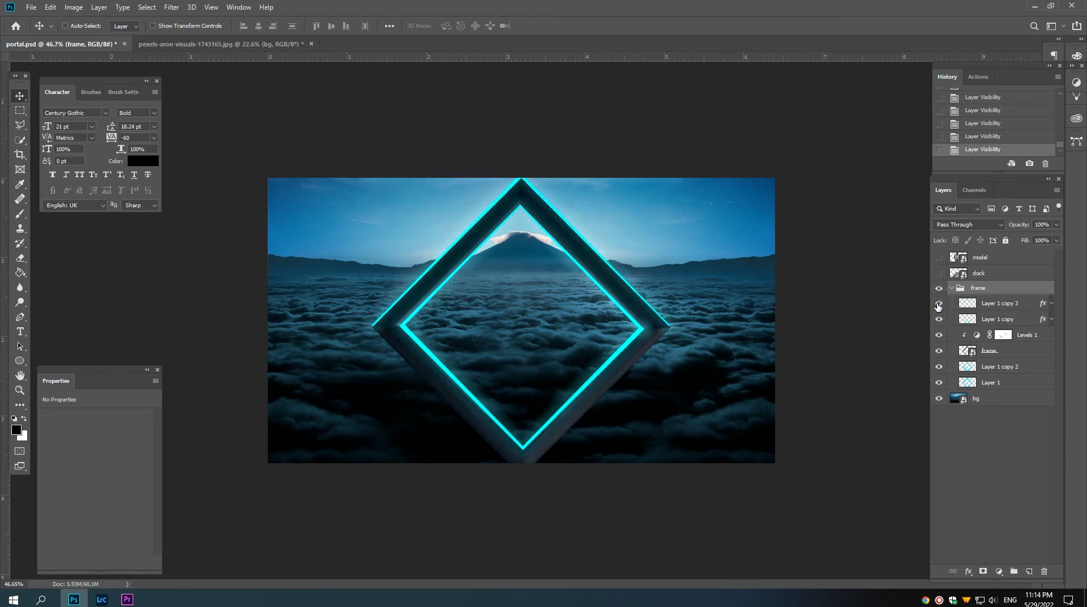
{"action": "left_click", "coordinate": [976, 306]}
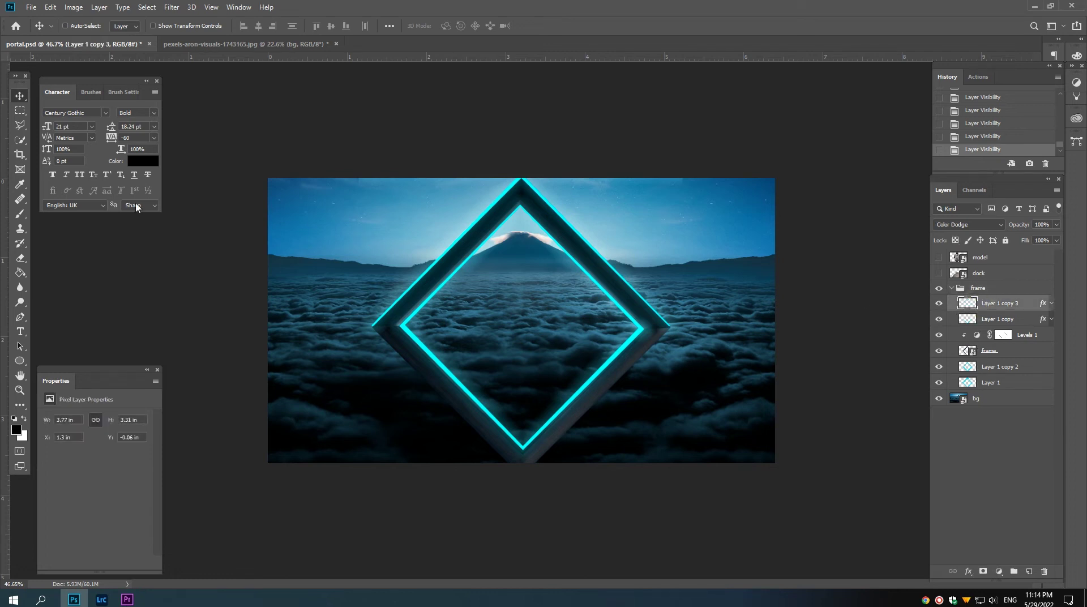
{"action": "left_click", "coordinate": [19, 230]}
Step: Erase the cyan glow along the canvas top edge, then collapse the frame group
{"action": "left_click", "coordinate": [21, 258]}
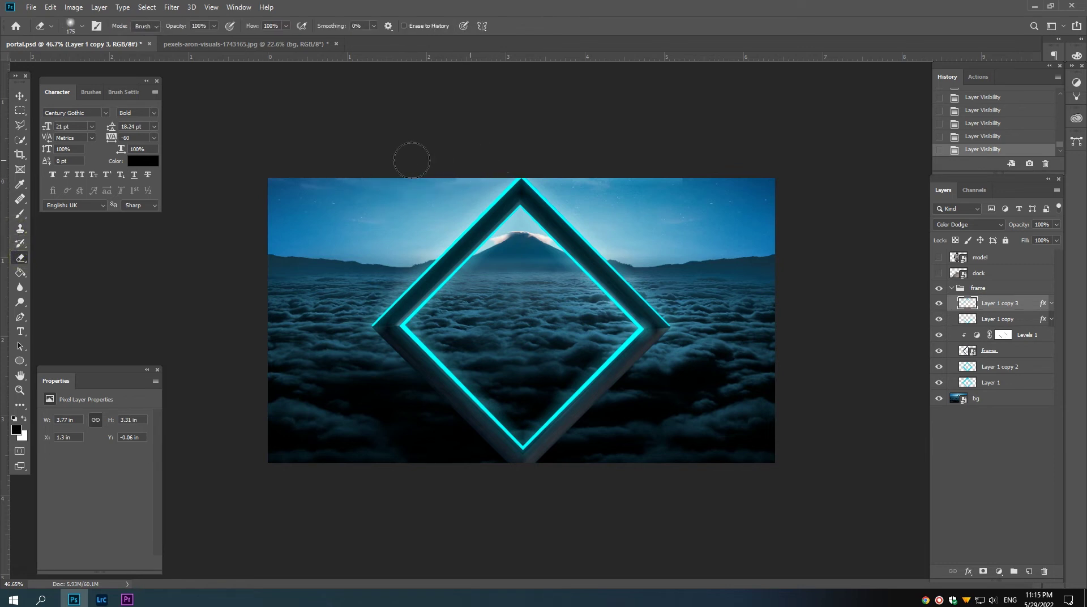
{"action": "left_click", "coordinate": [545, 161]}
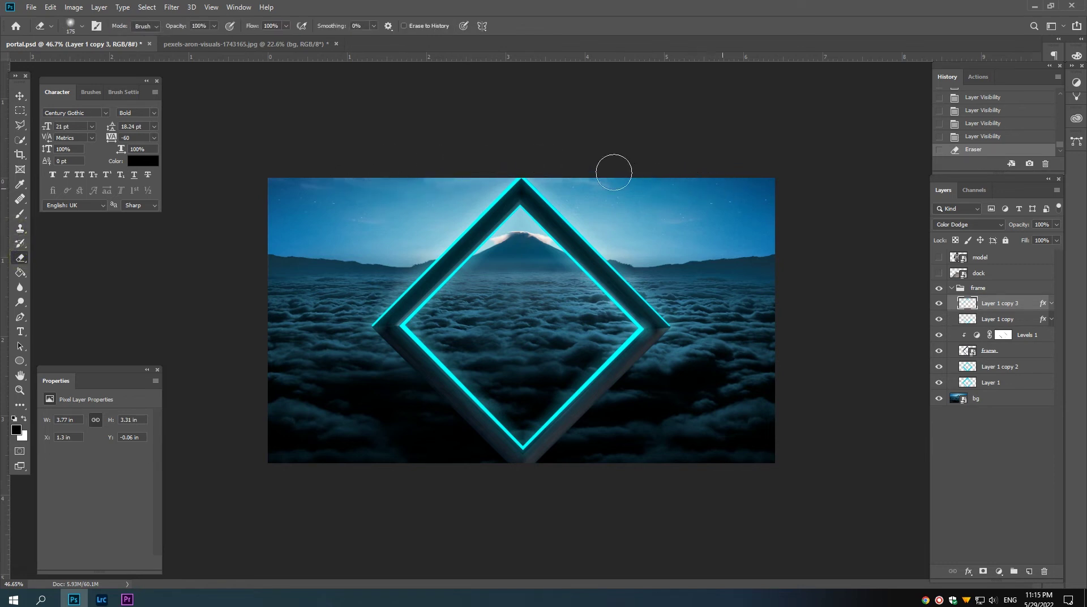
{"action": "left_click_drag", "start_coordinate": [539, 161], "coordinate": [589, 176]}
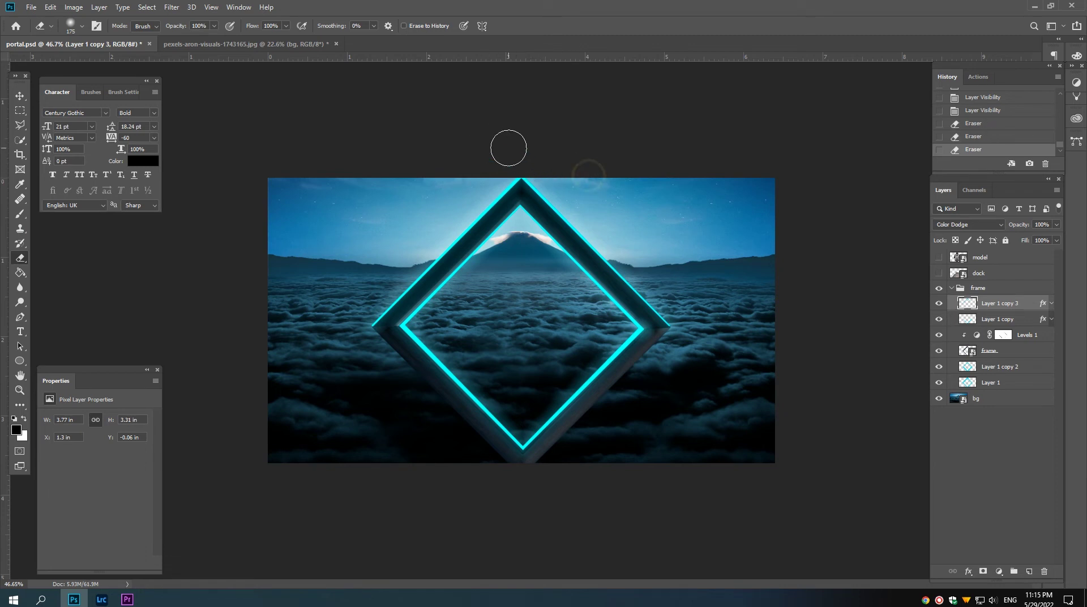
{"action": "left_click_drag", "start_coordinate": [507, 148], "coordinate": [582, 169]}
{"action": "left_click_drag", "start_coordinate": [519, 150], "coordinate": [580, 191]}
{"action": "left_click_drag", "start_coordinate": [468, 136], "coordinate": [471, 151]}
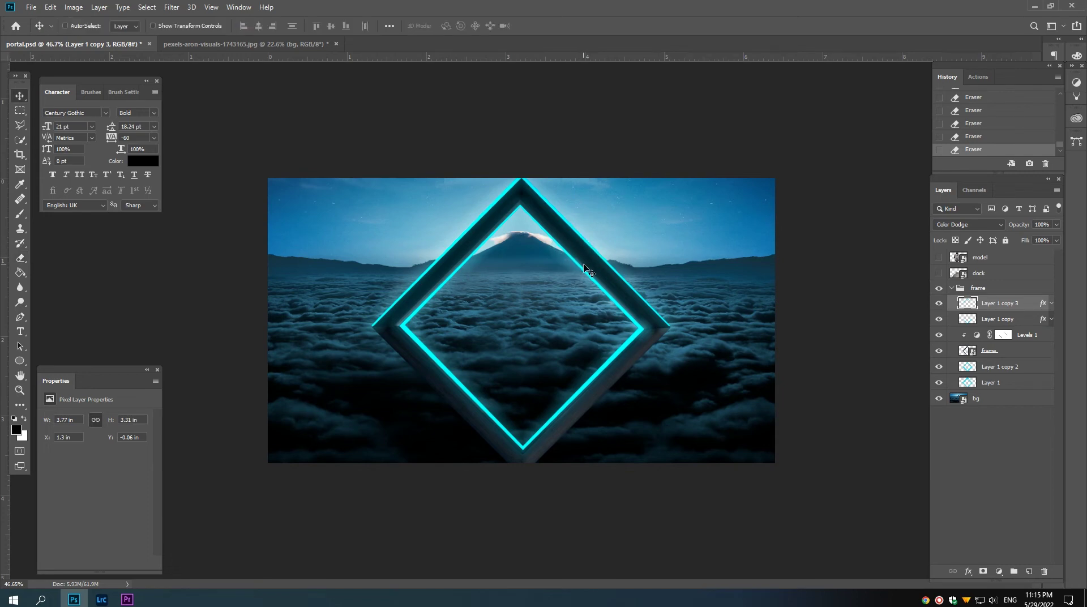
{"action": "left_click", "coordinate": [560, 263], "text": "ctrl"}
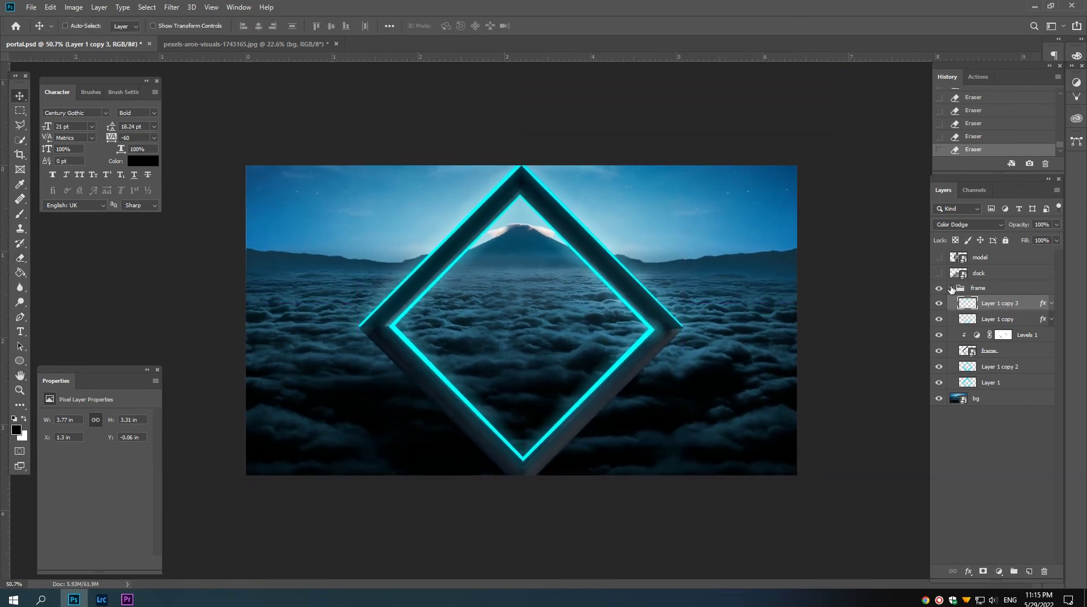
{"action": "left_click", "coordinate": [950, 289]}
Step: Duplicate the frame group and rename the three groups 1, 2 and 3
{"action": "left_click_drag", "start_coordinate": [983, 292], "coordinate": [1029, 570]}
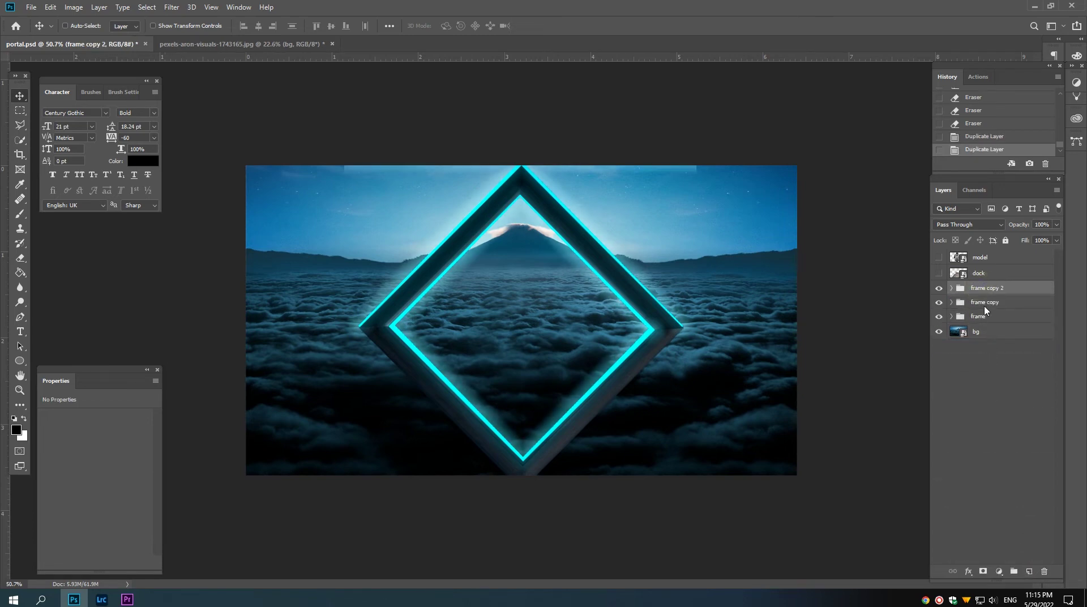
{"action": "double_click", "coordinate": [985, 287]}
{"action": "type", "text": "1"}
{"action": "double_click", "coordinate": [986, 302]}
{"action": "type", "text": "2"}
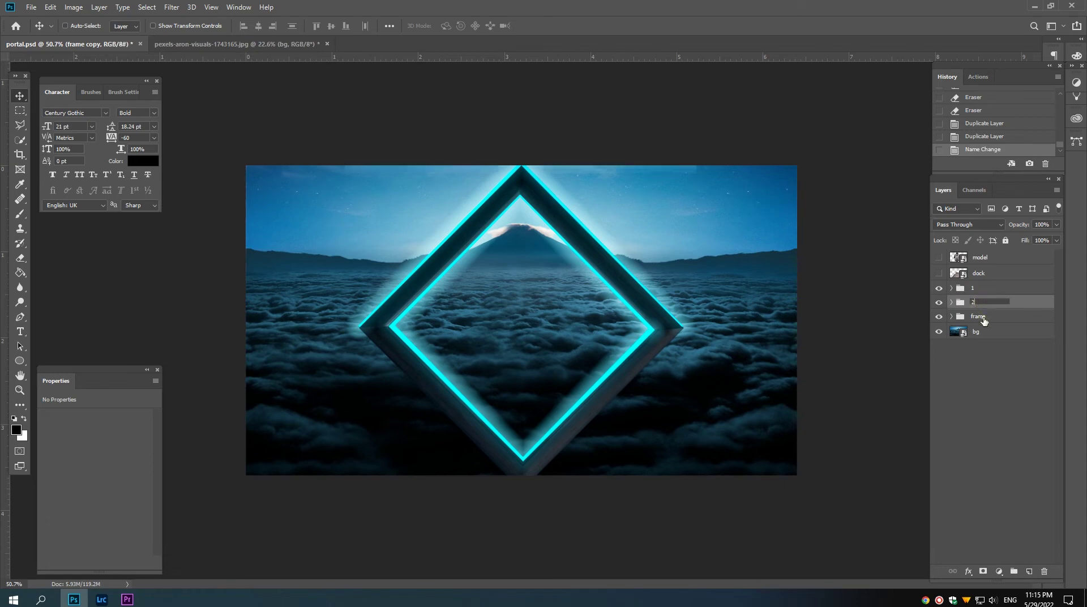
{"action": "double_click", "coordinate": [984, 316]}
{"action": "type", "text": "3"}
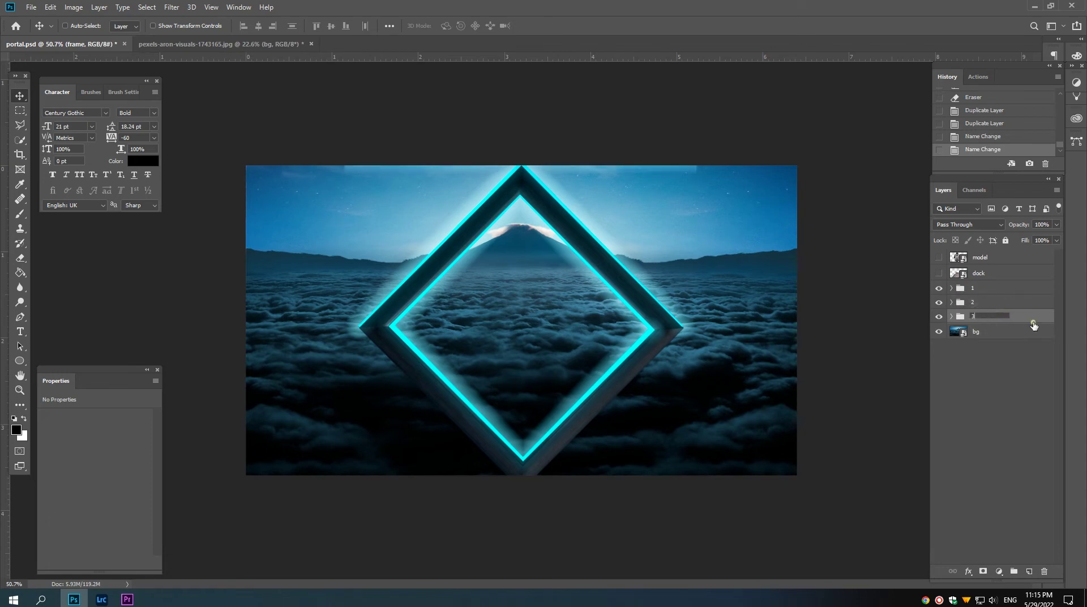
{"action": "key", "text": "Return"}
Step: Scale groups 2 and 3 down to about 64% and nudge them inside group 1
{"action": "left_click", "coordinate": [987, 302], "text": "ctrl"}
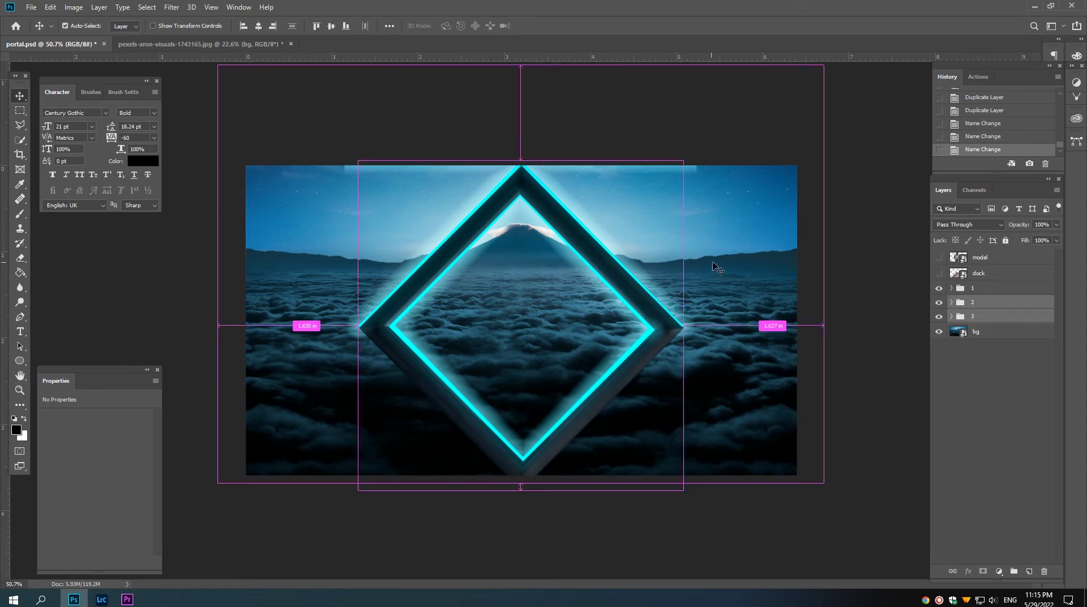
{"action": "key", "text": "ctrl+t"}
{"action": "left_click_drag", "start_coordinate": [682, 161], "coordinate": [621, 193]}
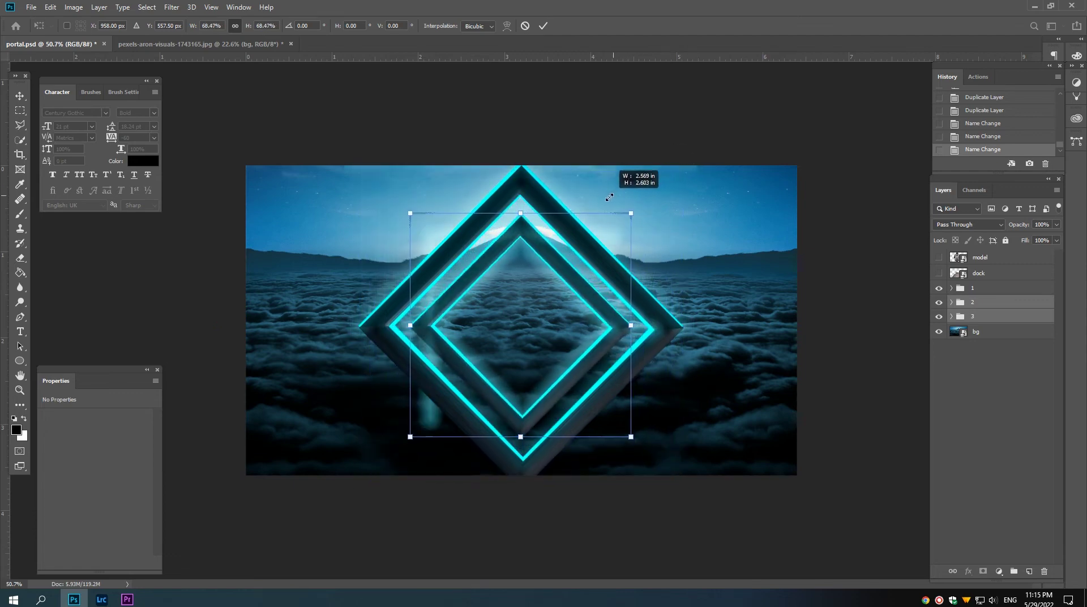
{"action": "left_click_drag", "start_coordinate": [621, 192], "coordinate": [610, 206]}
{"action": "left_click_drag", "start_coordinate": [558, 270], "coordinate": [548, 261]}
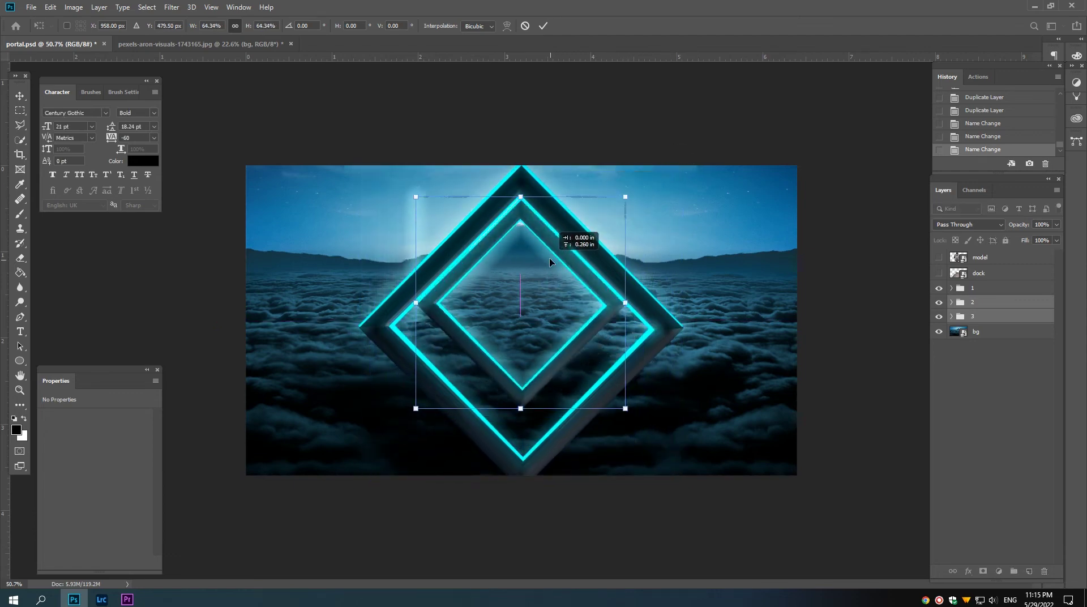
{"action": "left_click_drag", "start_coordinate": [624, 208], "coordinate": [606, 208]}
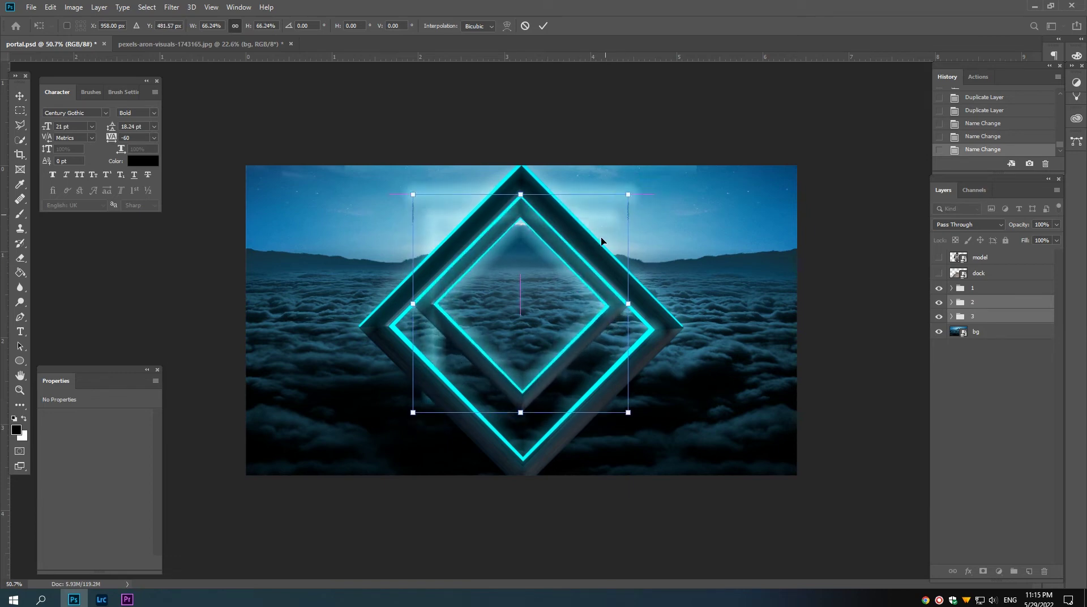
{"action": "key", "text": "Down"}
{"action": "key", "text": "Down"}
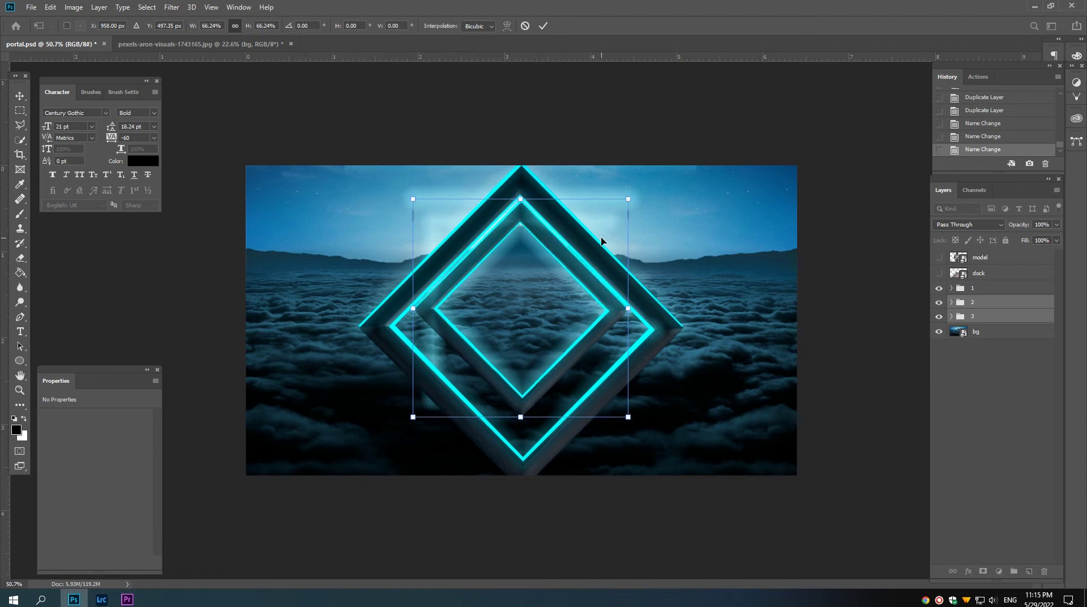
{"action": "key", "text": "Down"}
{"action": "key", "text": "Down"}
{"action": "key", "text": "Down"}
{"action": "key", "text": "Return"}
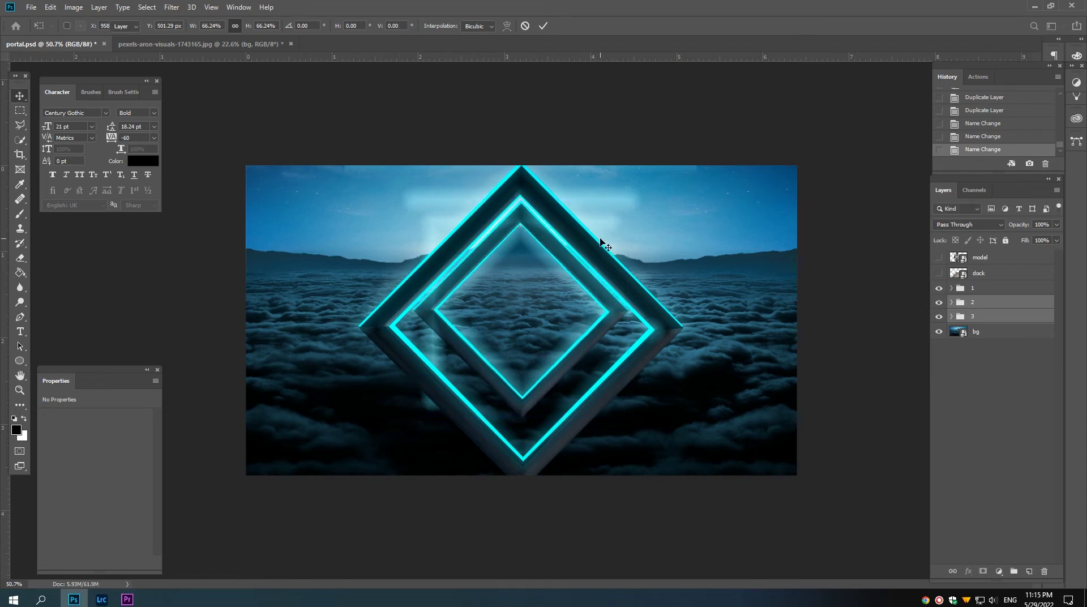
{"action": "key", "text": "shift+Up"}
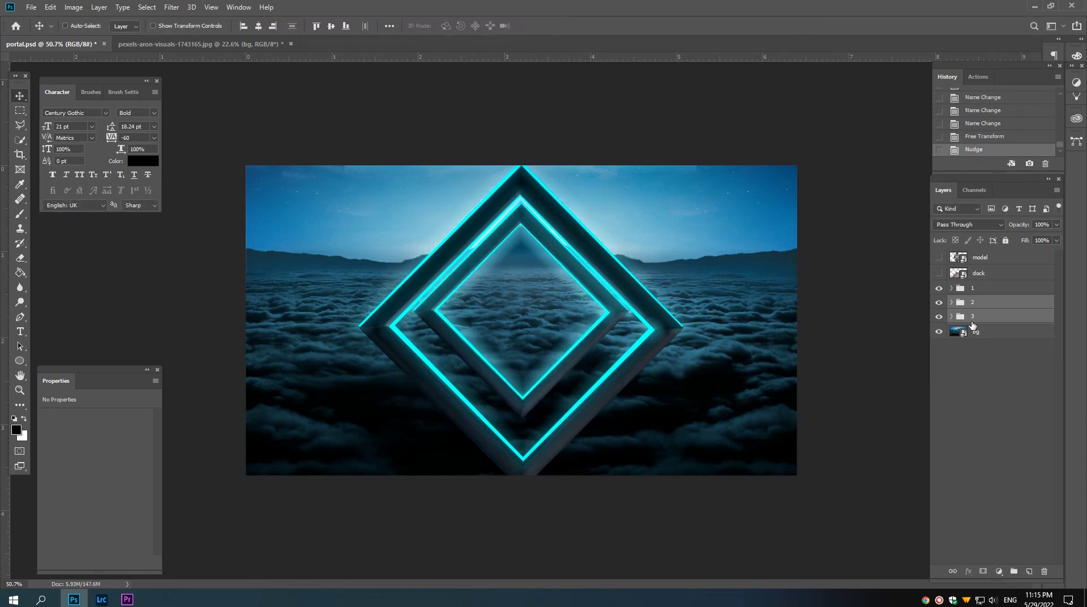
Step: Shrink group 3 further to about 66% and nudge it to nest evenly inside group 2
{"action": "left_click", "coordinate": [972, 324]}
{"action": "key", "text": "ctrl+t"}
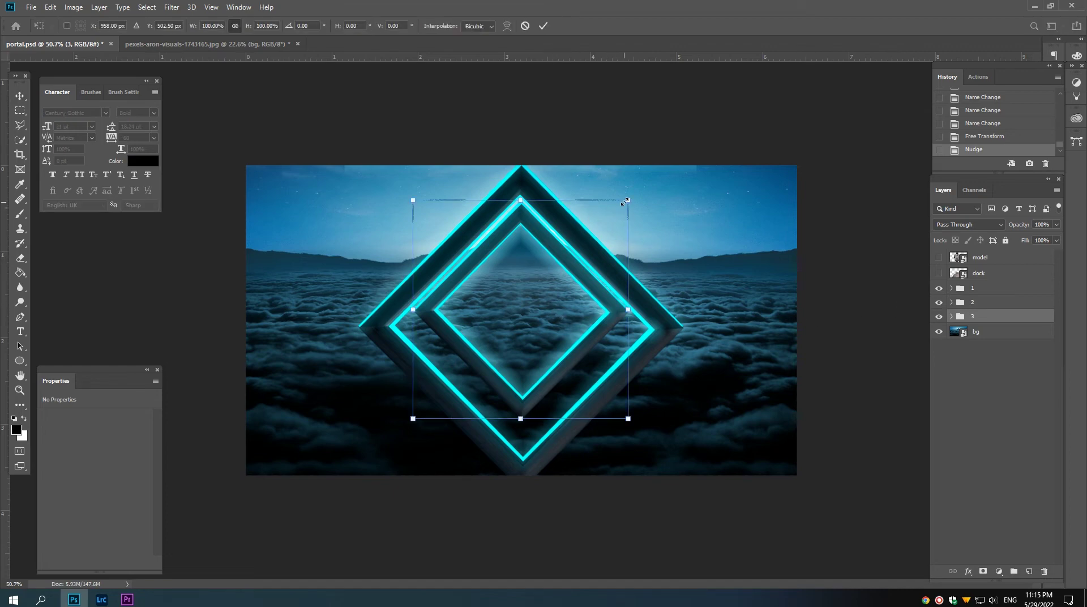
{"action": "left_click_drag", "start_coordinate": [625, 201], "coordinate": [577, 215]}
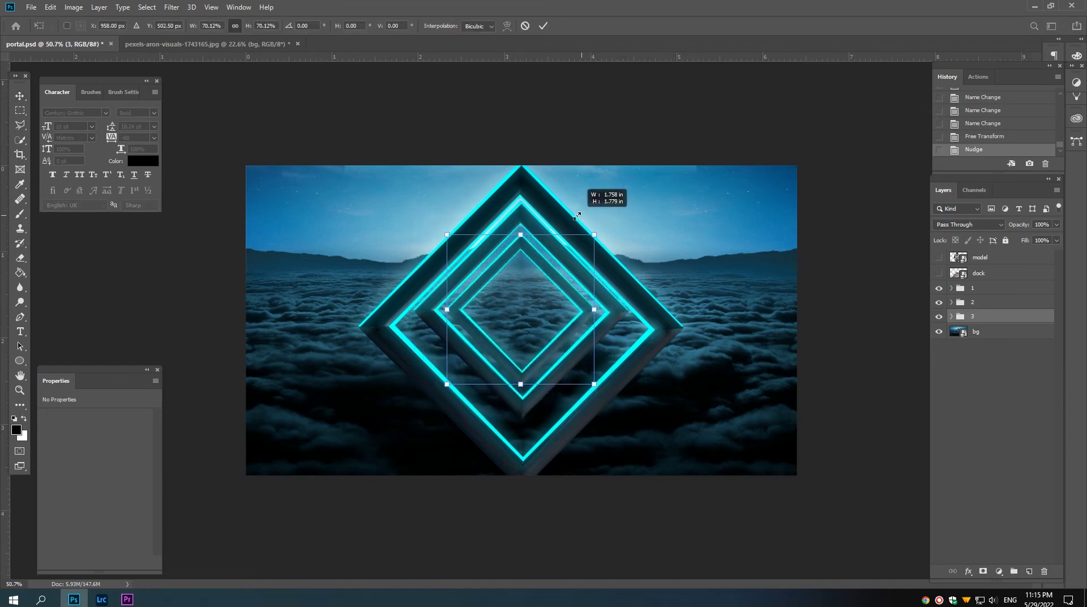
{"action": "left_click_drag", "start_coordinate": [577, 215], "coordinate": [574, 220]}
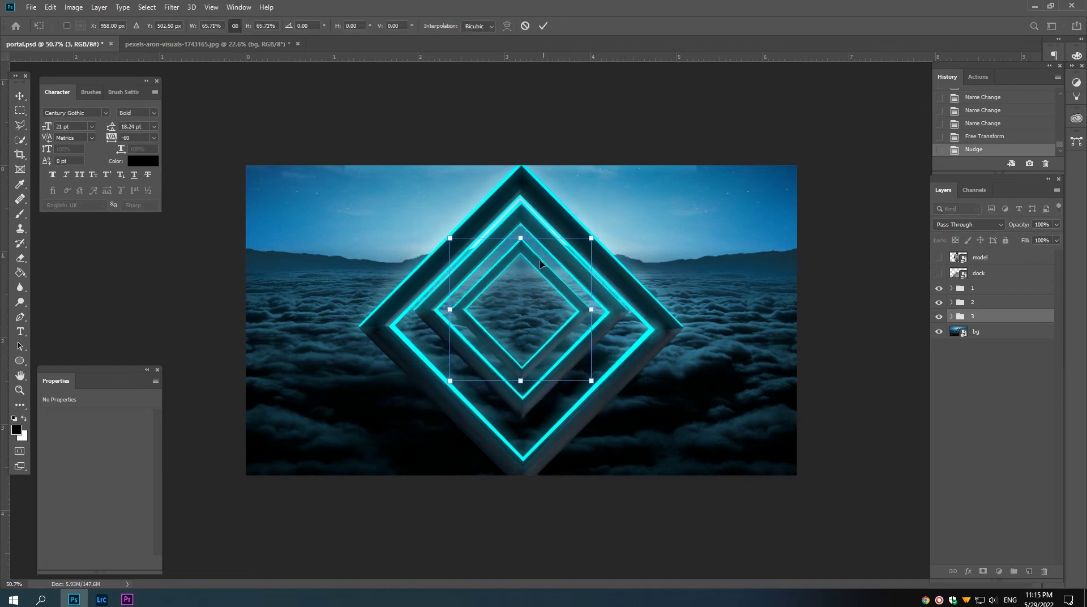
{"action": "left_click_drag", "start_coordinate": [539, 262], "coordinate": [539, 255]}
{"action": "key", "text": "Return"}
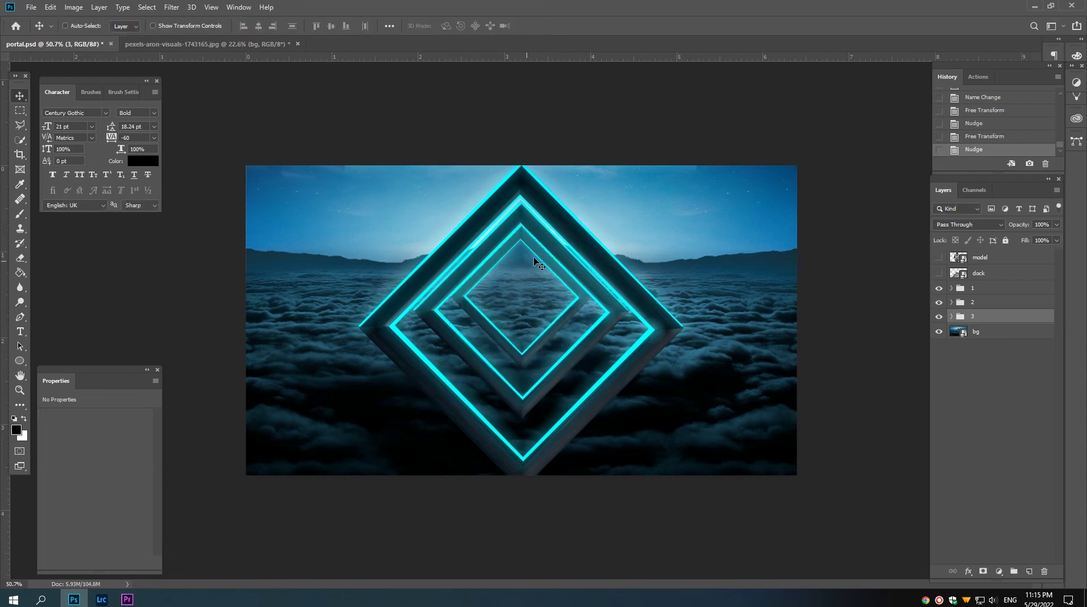
{"action": "key", "text": "ctrl+t"}
{"action": "left_click_drag", "start_coordinate": [592, 222], "coordinate": [580, 233]}
{"action": "key", "text": "Return"}
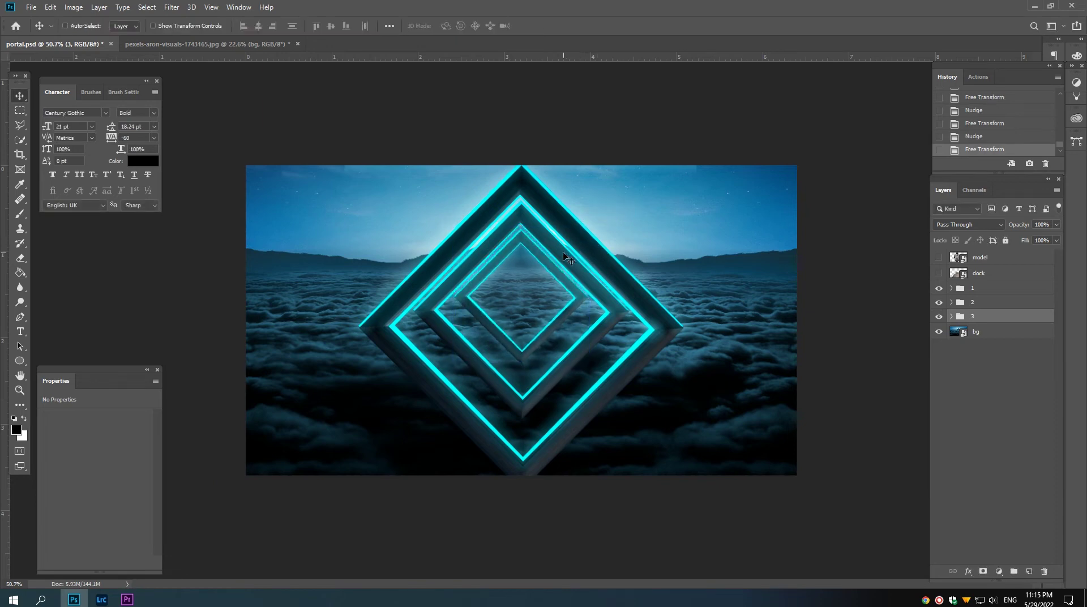
{"action": "key", "text": "Up"}
{"action": "key", "text": "Up"}
{"action": "key", "text": "Up"}
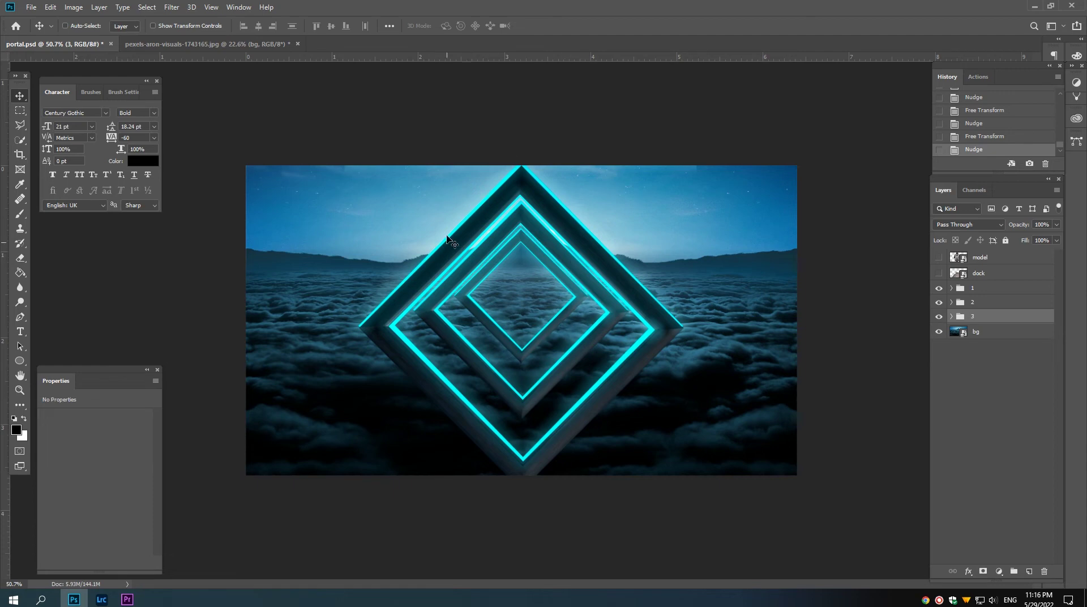
{"action": "scroll", "coordinate": [836, 360], "scroll_direction": "up", "scroll_amount": 2}
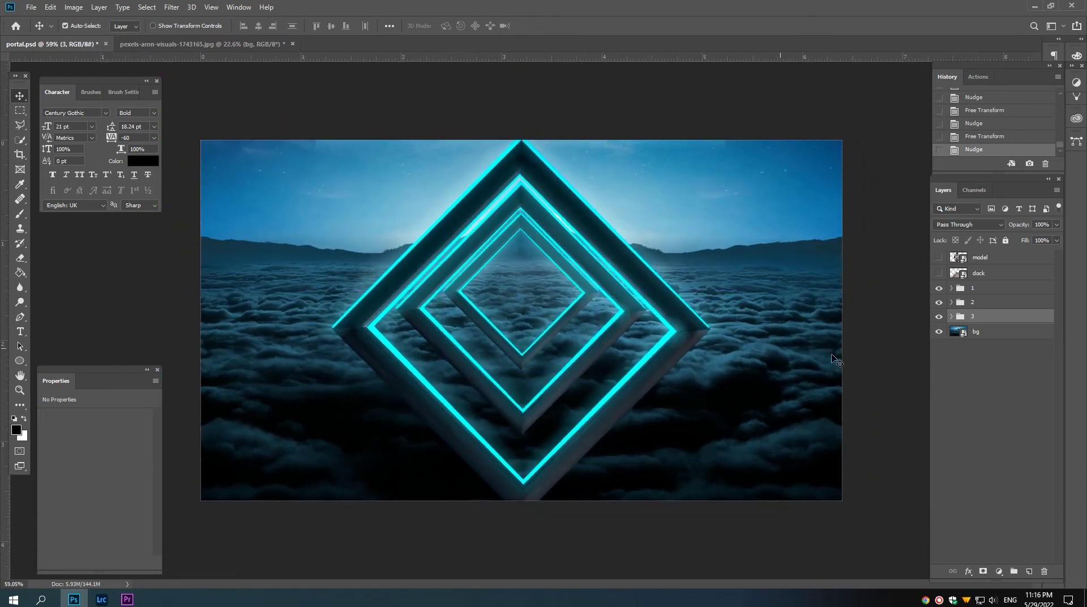
Step: Add a layer mask to group 3 and choose the Smoke brush preset
{"action": "left_click", "coordinate": [983, 571]}
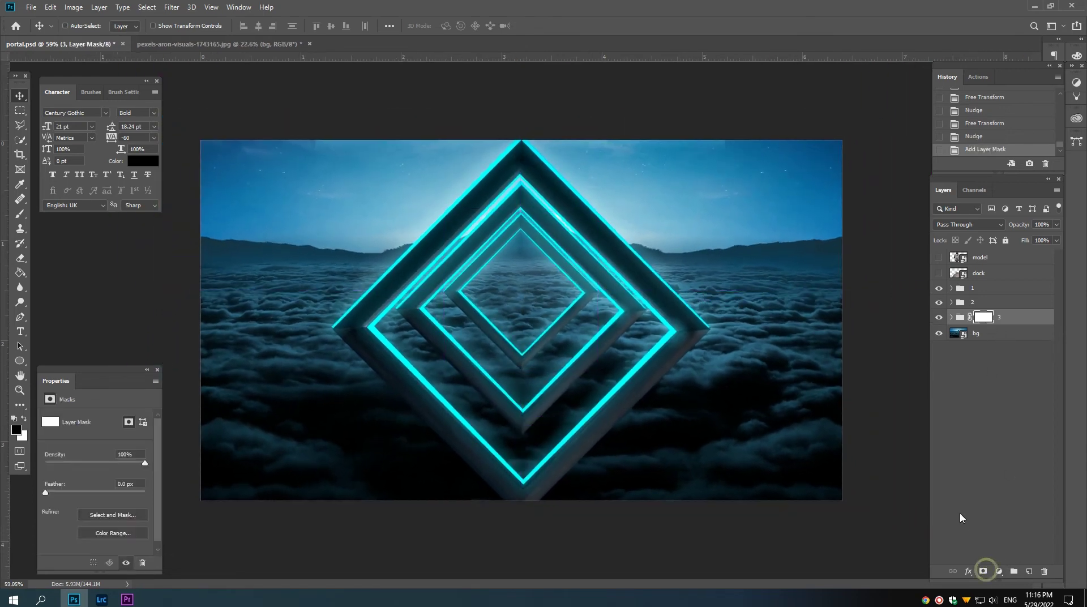
{"action": "scroll", "coordinate": [574, 385], "scroll_direction": "up", "scroll_amount": 1}
{"action": "scroll", "coordinate": [575, 385], "scroll_direction": "down", "scroll_amount": 1}
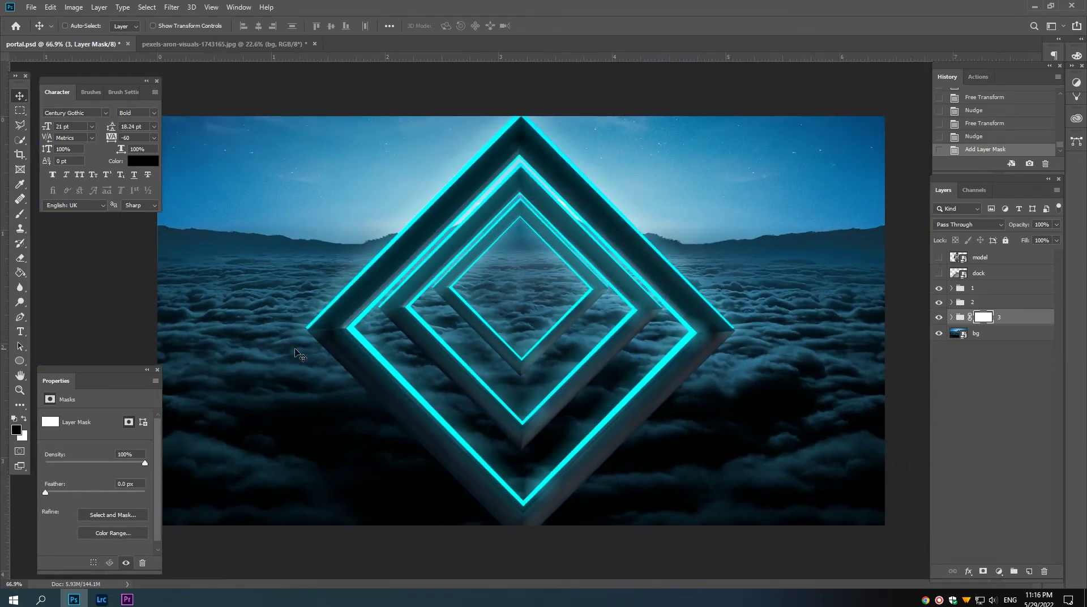
{"action": "left_click", "coordinate": [91, 91]}
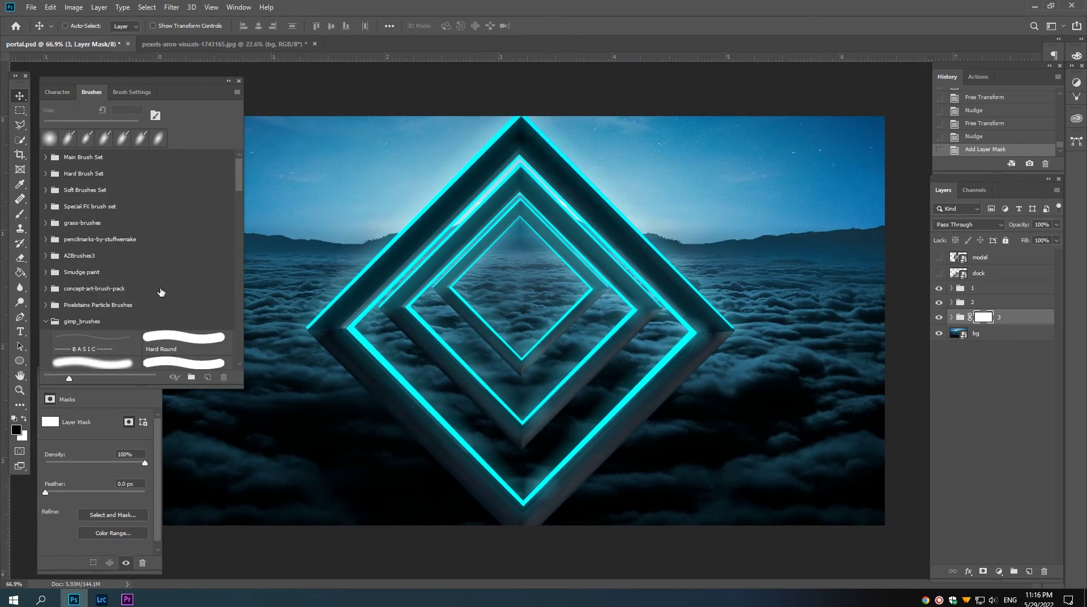
{"action": "left_click_drag", "start_coordinate": [239, 186], "coordinate": [234, 253]}
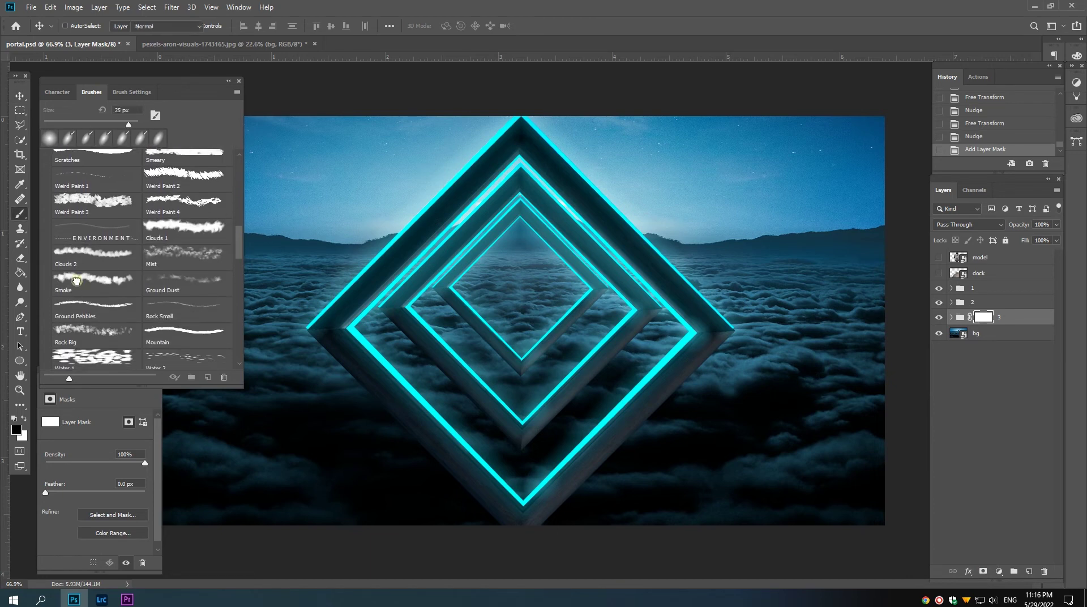
{"action": "double_click", "coordinate": [136, 279]}
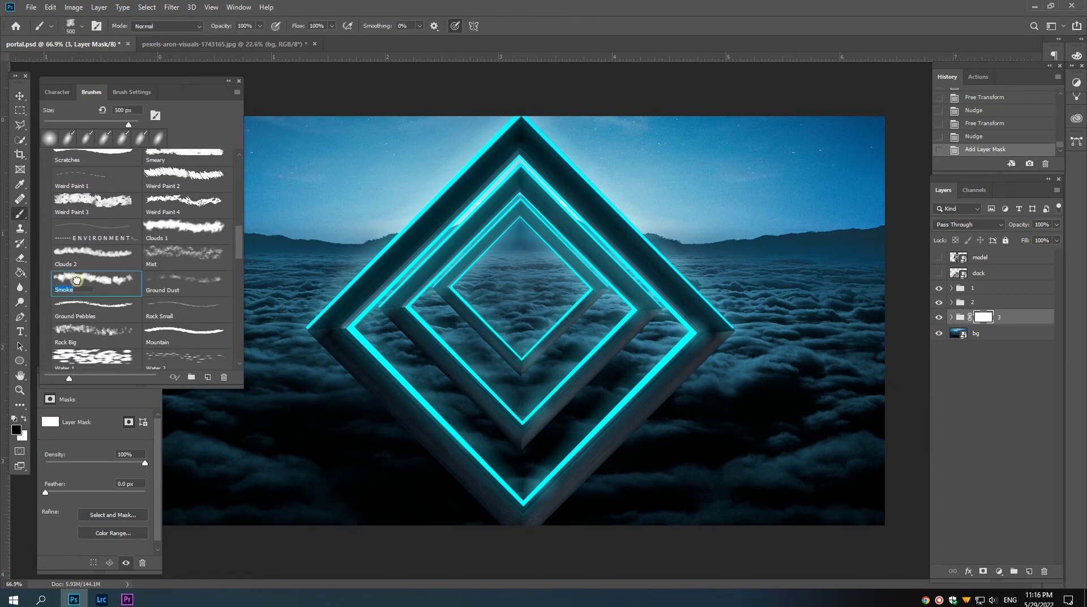
{"action": "left_click", "coordinate": [58, 91]}
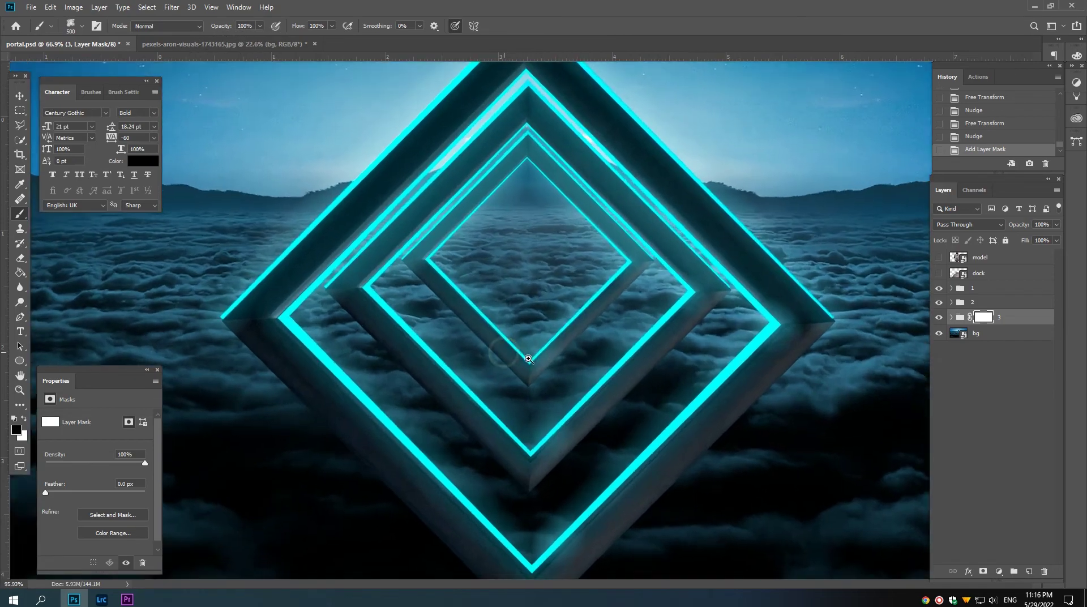
Step: Paint out the lower parts of the inner diamond and, on a new group 2 mask, the middle diamond
{"action": "left_click_drag", "start_coordinate": [513, 357], "coordinate": [532, 356]}
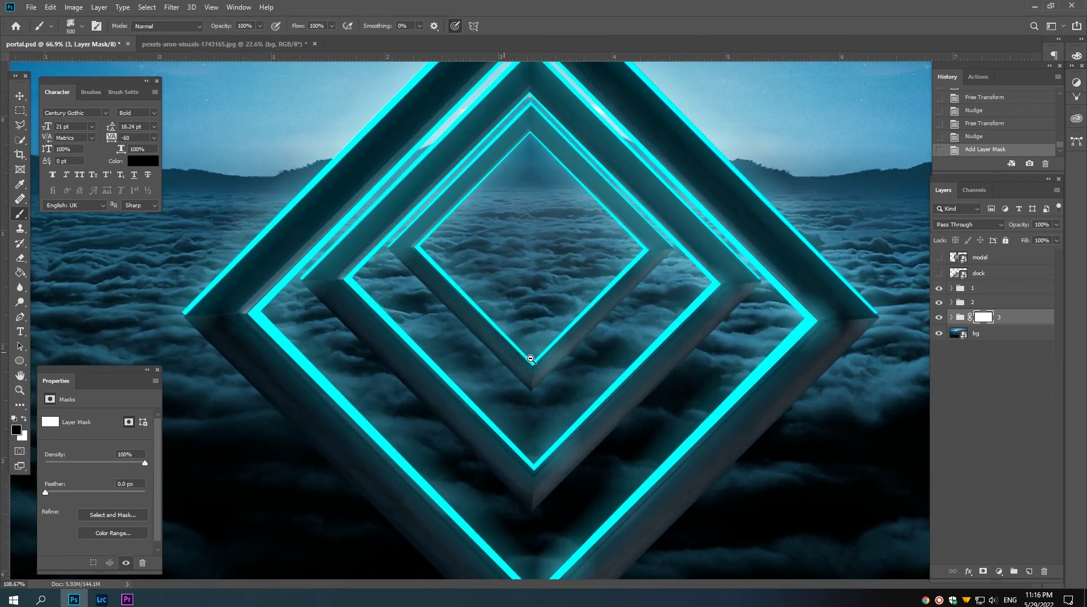
{"action": "key", "text": "bracketleft"}
{"action": "key", "text": "bracketleft"}
{"action": "key", "text": "bracketleft"}
{"action": "key", "text": "bracketleft"}
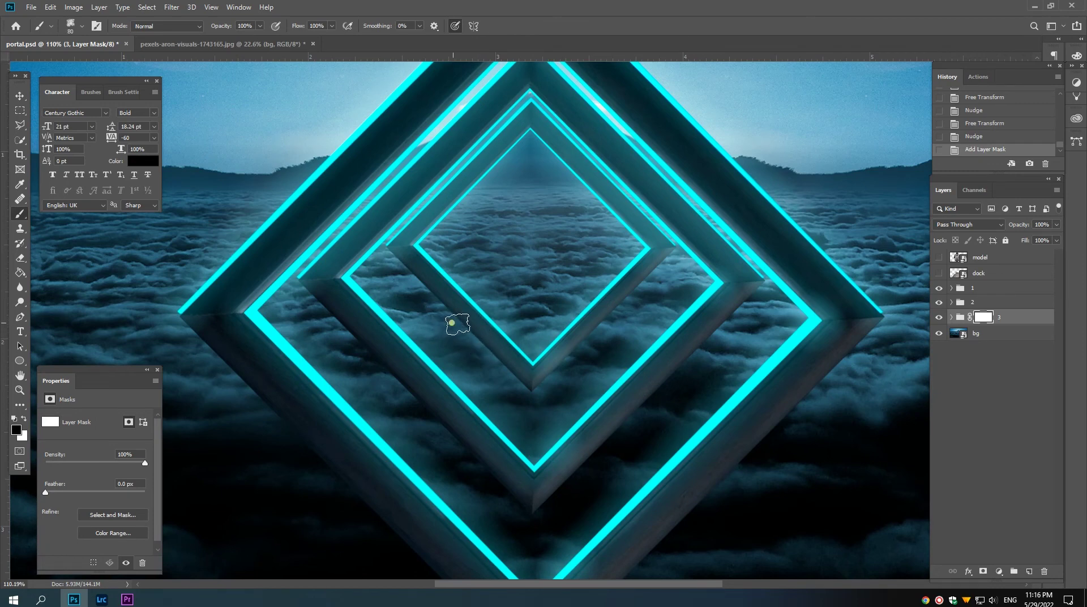
{"action": "mouse_move", "coordinate": [457, 324]}
{"action": "left_mouse_down"}
{"action": "mouse_move", "coordinate": [494, 340]}
{"action": "mouse_move", "coordinate": [610, 331]}
{"action": "mouse_move", "coordinate": [531, 369]}
{"action": "mouse_move", "coordinate": [553, 356]}
{"action": "mouse_move", "coordinate": [494, 344]}
{"action": "mouse_move", "coordinate": [538, 352]}
{"action": "mouse_move", "coordinate": [517, 360]}
{"action": "left_mouse_up"}
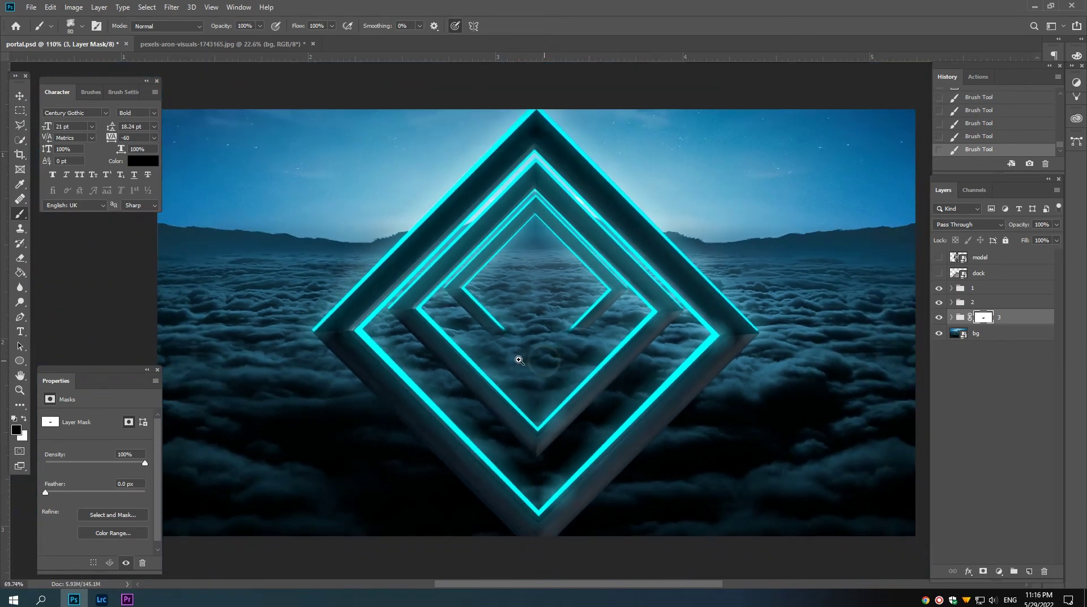
{"action": "left_click", "coordinate": [983, 302]}
{"action": "left_click", "coordinate": [983, 571]}
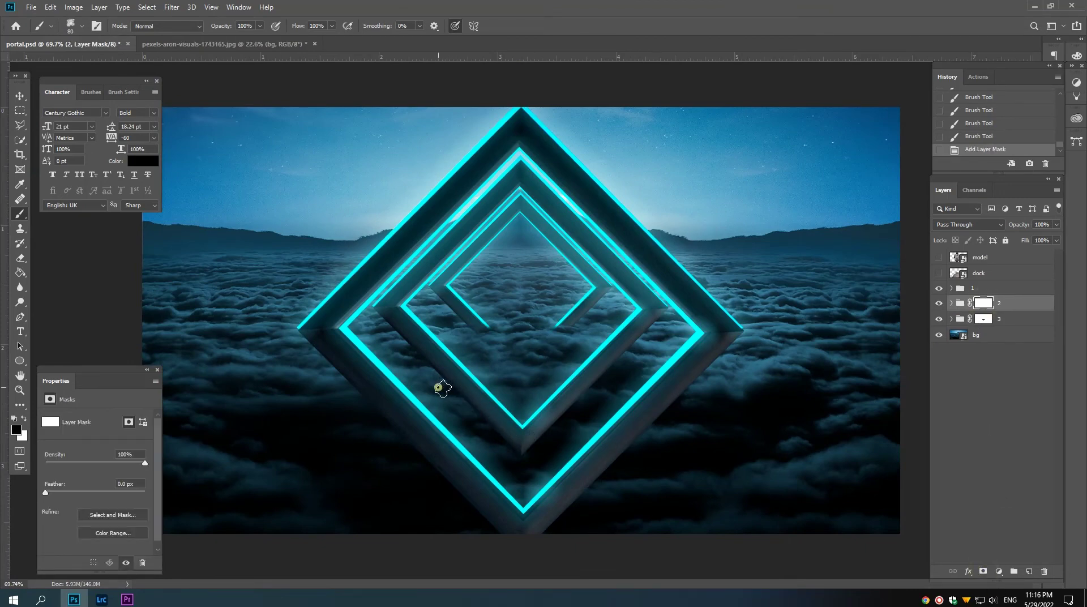
{"action": "mouse_move", "coordinate": [442, 388]}
{"action": "left_mouse_down"}
{"action": "mouse_move", "coordinate": [481, 403]}
{"action": "mouse_move", "coordinate": [473, 388]}
{"action": "mouse_move", "coordinate": [533, 408]}
{"action": "mouse_move", "coordinate": [587, 403]}
{"action": "mouse_move", "coordinate": [511, 405]}
{"action": "mouse_move", "coordinate": [529, 435]}
{"action": "left_mouse_up"}
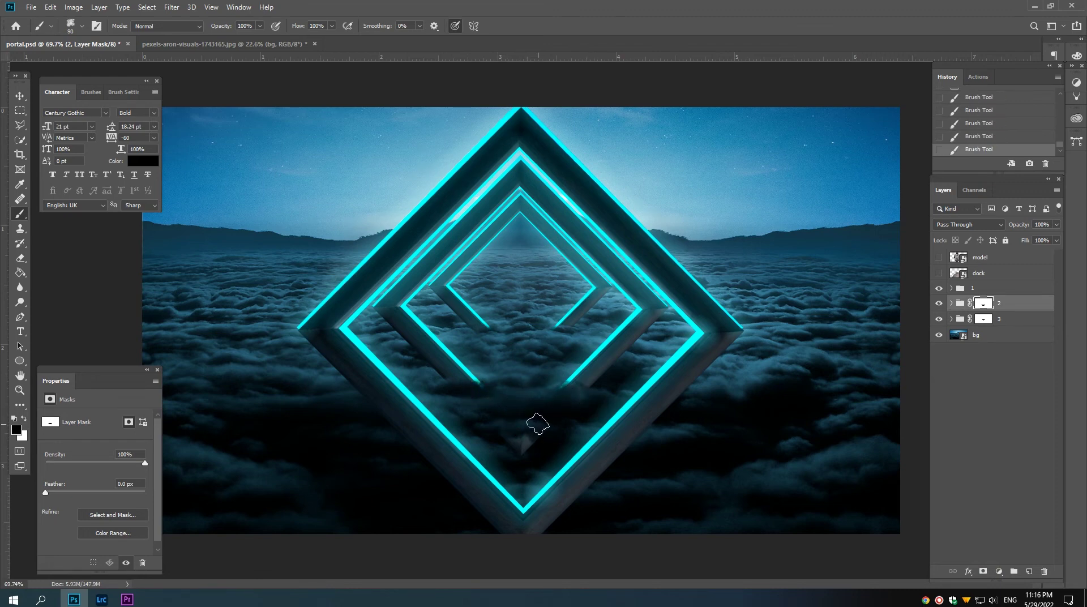
{"action": "key", "text": "bracketright"}
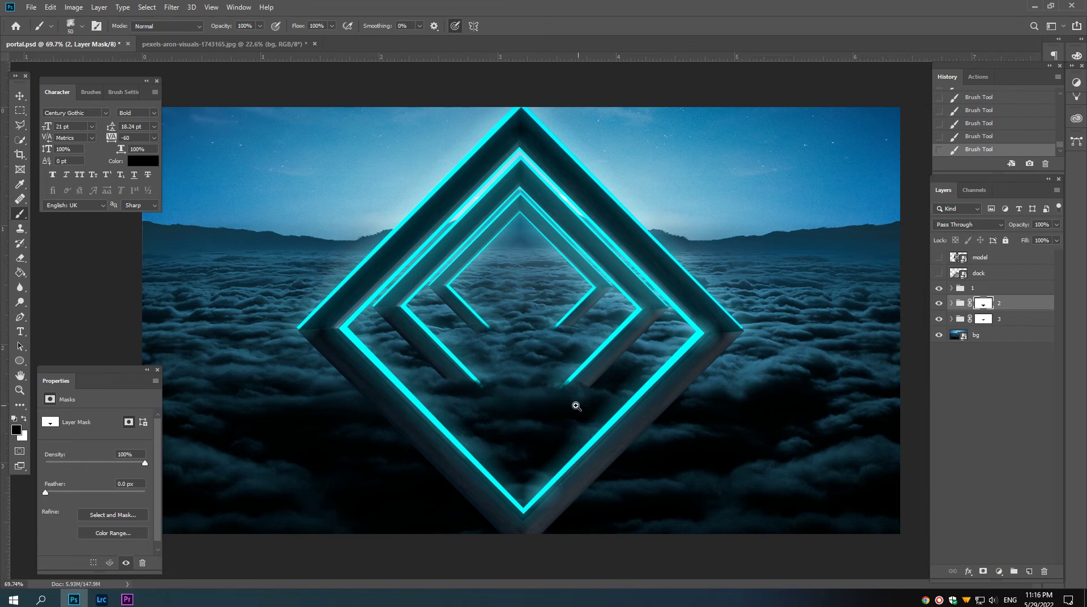
{"action": "scroll", "coordinate": [522, 403], "scroll_direction": "down", "scroll_amount": 2, "text": "alt"}
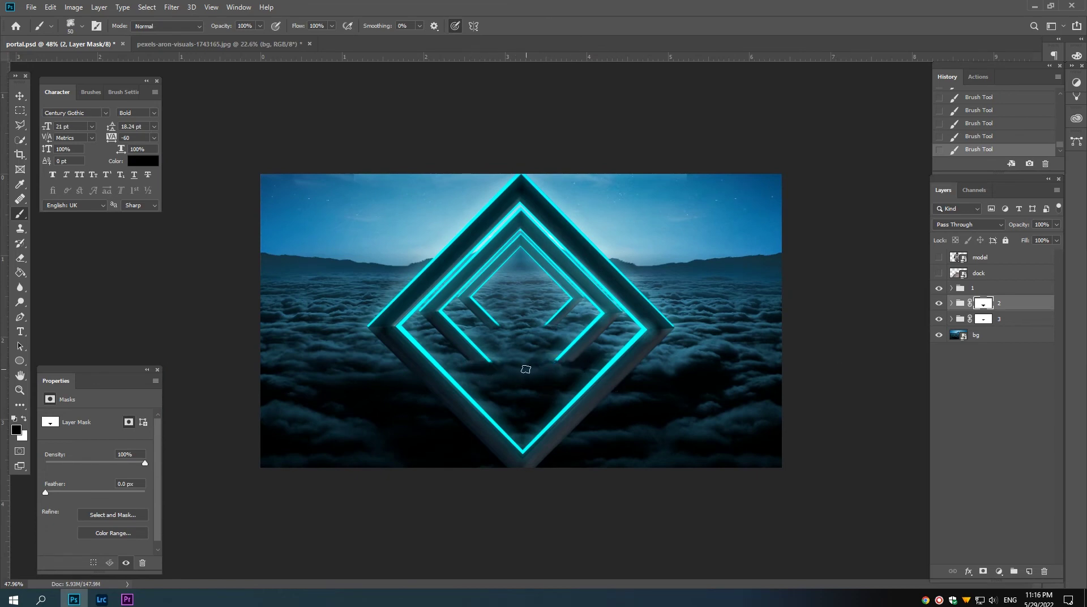
Step: Add a mask to group 1 and paint out the outer frame's bottom lines and tip
{"action": "left_click", "coordinate": [979, 288]}
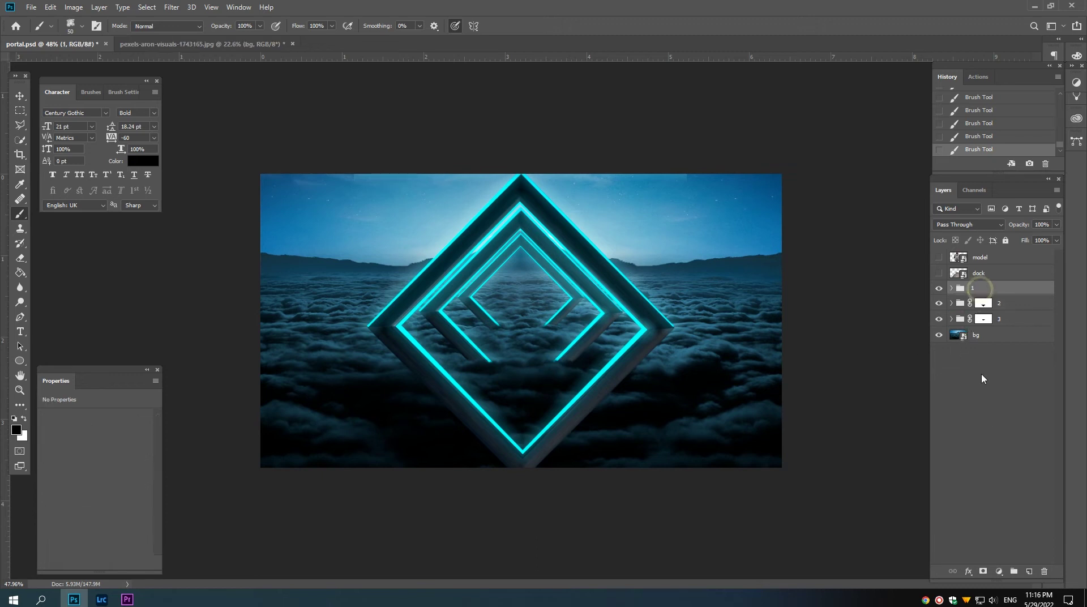
{"action": "left_click", "coordinate": [982, 570]}
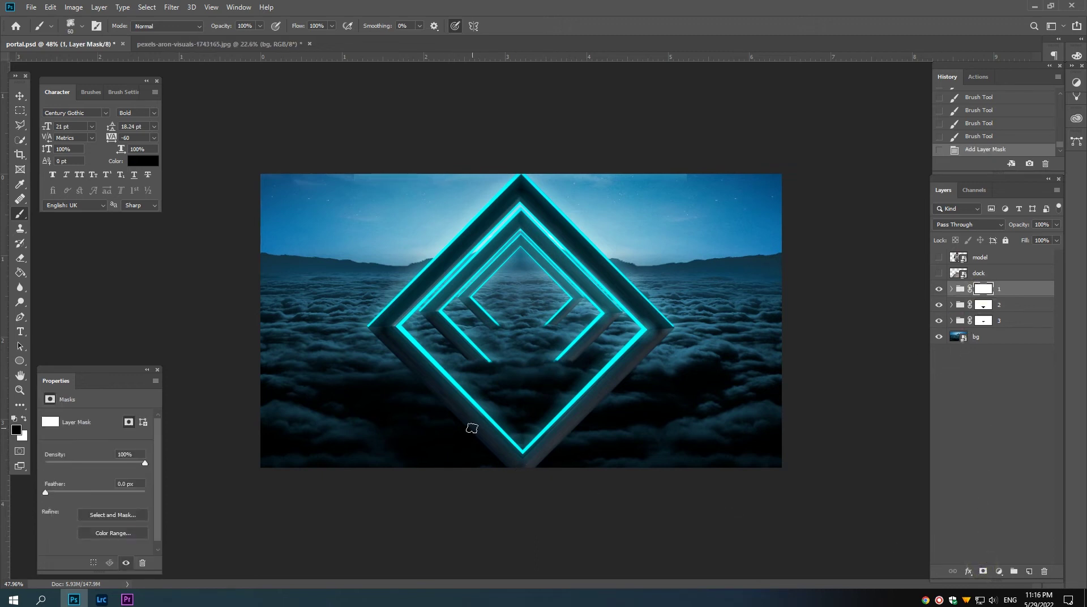
{"action": "mouse_move", "coordinate": [496, 421]}
{"action": "left_mouse_down"}
{"action": "mouse_move", "coordinate": [440, 412]}
{"action": "mouse_move", "coordinate": [499, 445]}
{"action": "mouse_move", "coordinate": [458, 424]}
{"action": "left_mouse_up"}
{"action": "key", "text": "]"}
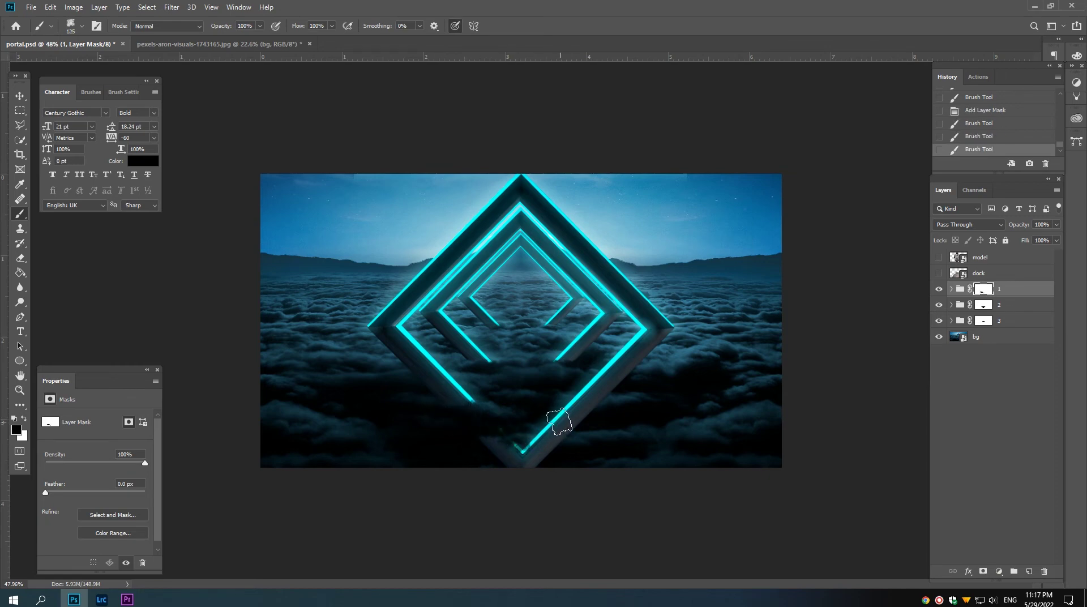
{"action": "left_click_drag", "start_coordinate": [560, 417], "coordinate": [557, 412]}
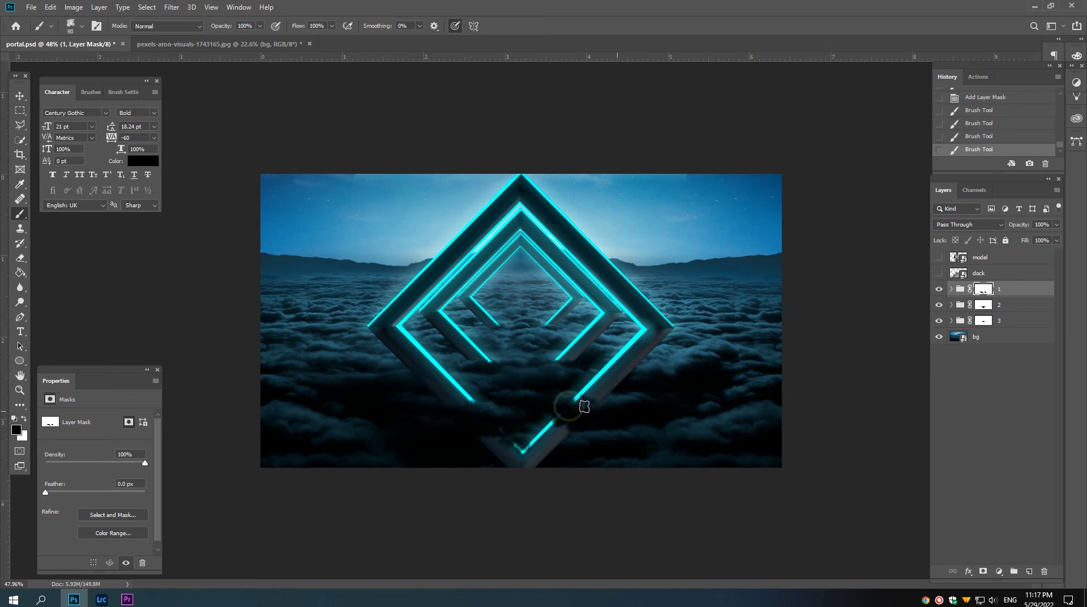
{"action": "key", "text": "bracketright"}
{"action": "left_click", "coordinate": [559, 410]}
{"action": "key", "text": "bracketright"}
{"action": "key", "text": "bracketright"}
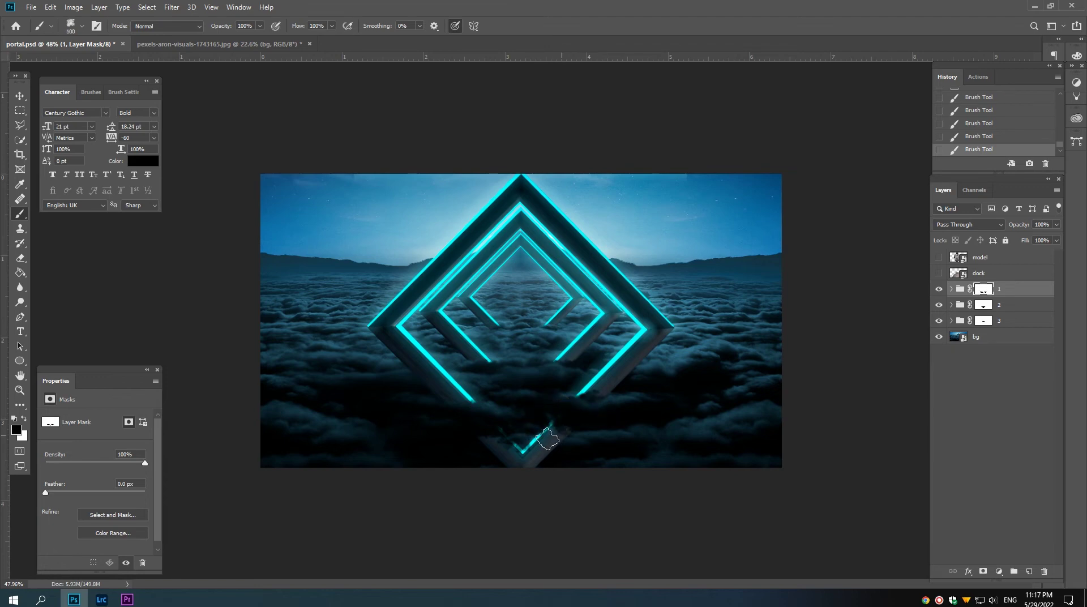
{"action": "mouse_move", "coordinate": [570, 432]}
{"action": "left_mouse_down"}
{"action": "mouse_move", "coordinate": [492, 440]}
{"action": "mouse_move", "coordinate": [558, 461]}
{"action": "left_mouse_up"}
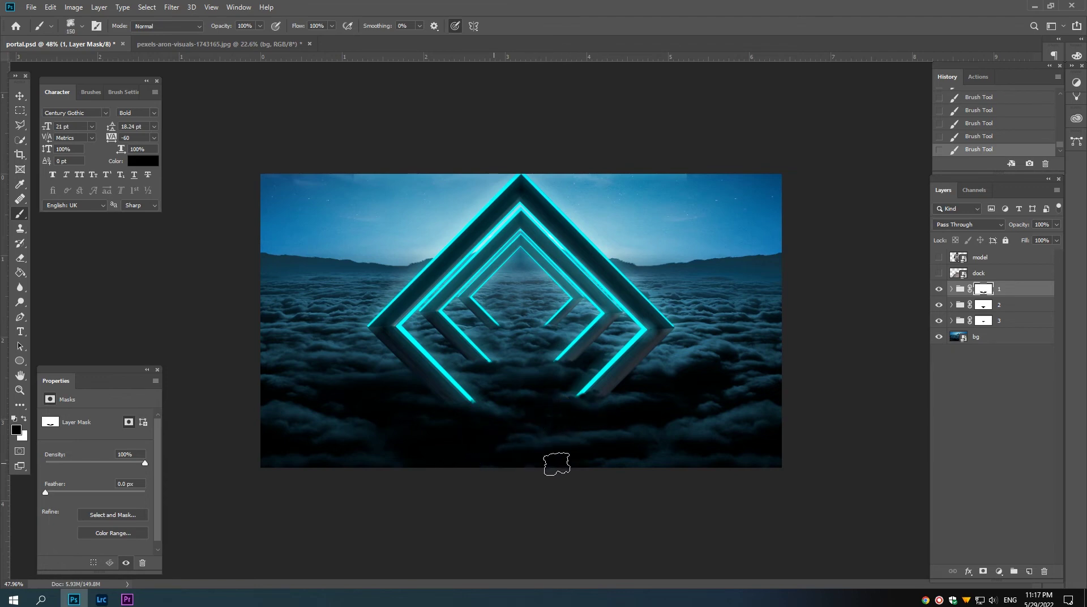
{"action": "left_click", "coordinate": [480, 431]}
{"action": "left_click_drag", "start_coordinate": [563, 430], "coordinate": [585, 429]}
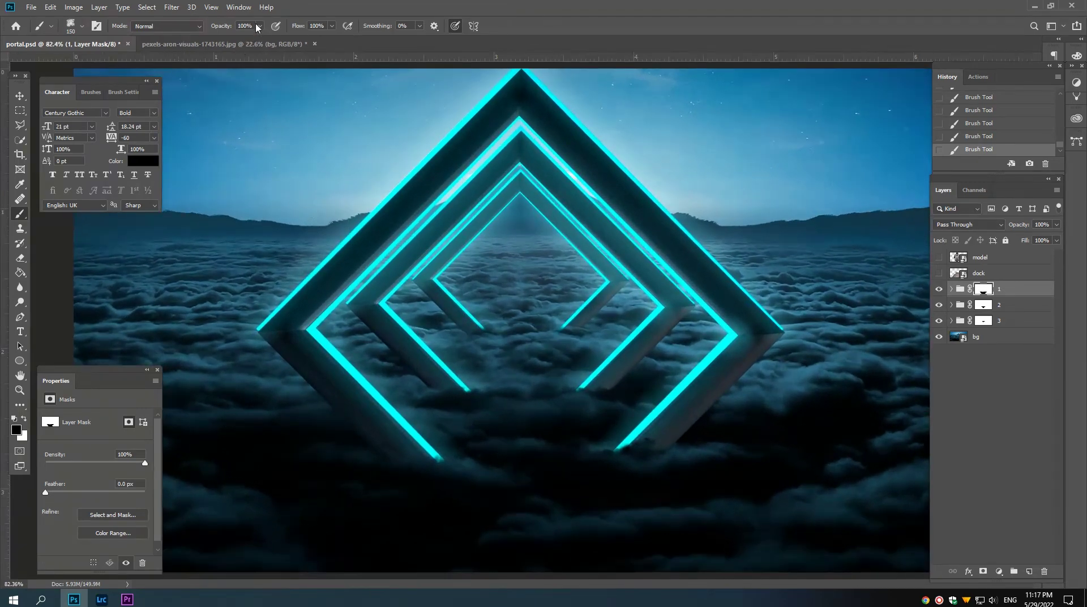
Step: Lower the brush opacity to 20% and soften the outer frame's right leg bottom
{"action": "left_click", "coordinate": [245, 25]}
{"action": "key", "text": "Return"}
{"action": "key", "text": "bracketleft"}
{"action": "key", "text": "bracketleft"}
{"action": "key", "text": "bracketleft"}
{"action": "key", "text": "bracketleft"}
{"action": "left_click", "coordinate": [607, 444]}
{"action": "left_click", "coordinate": [692, 444]}
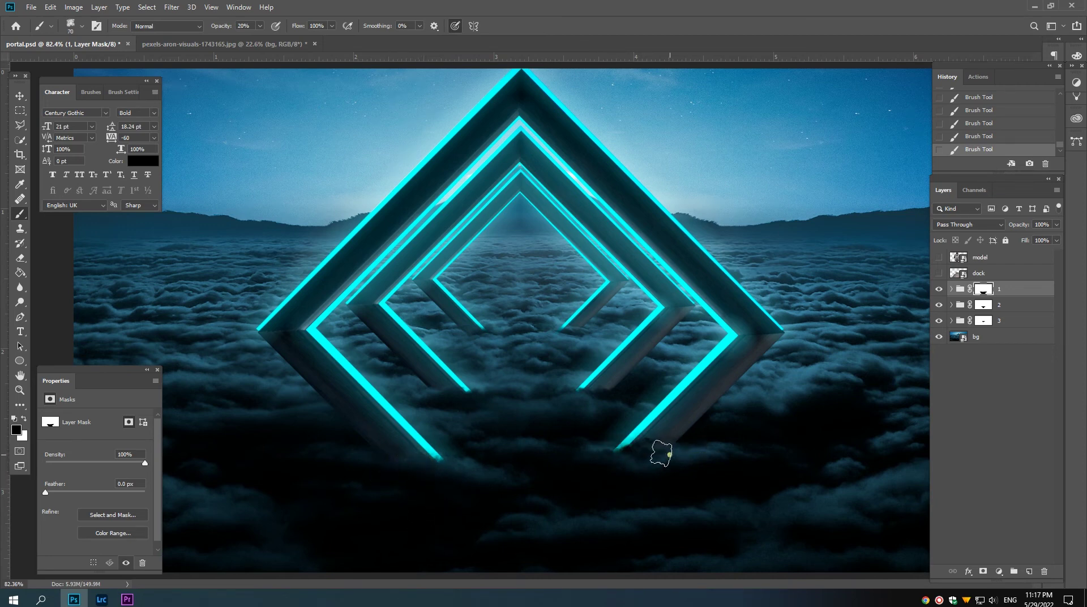
Step: Soften the middle frame's lower edges on group 2's mask, then prepare group 3's mask with a size-60 brush
{"action": "left_click", "coordinate": [982, 305]}
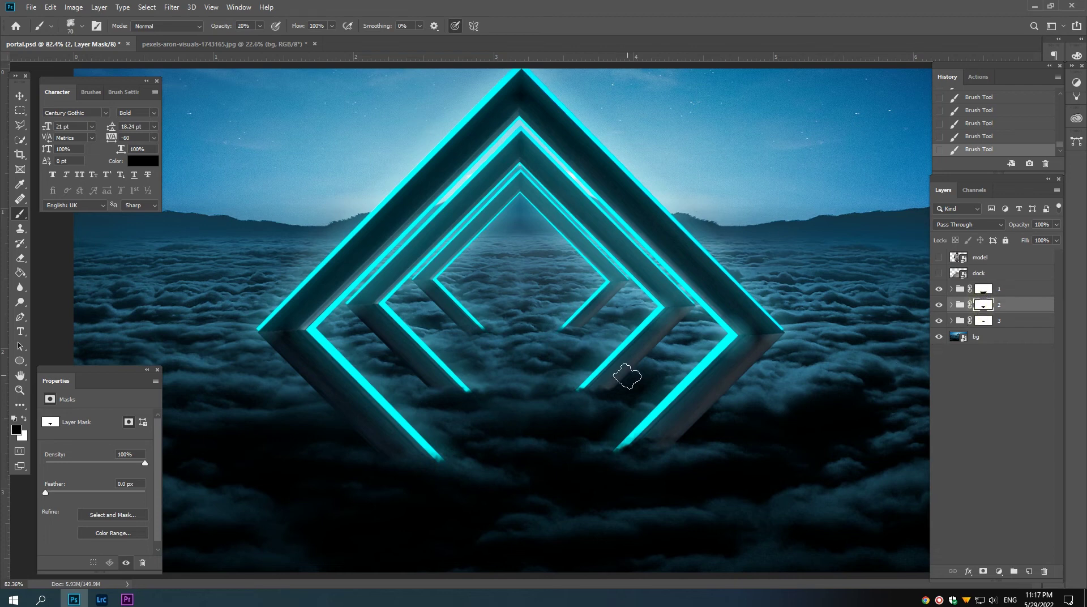
{"action": "left_click", "coordinate": [568, 387]}
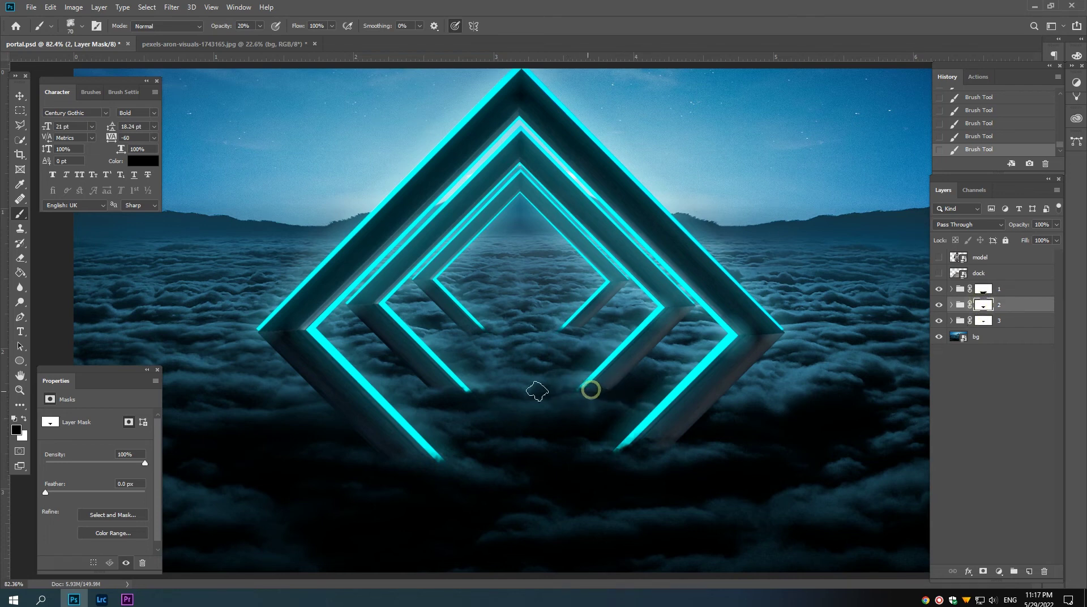
{"action": "left_click", "coordinate": [424, 385]}
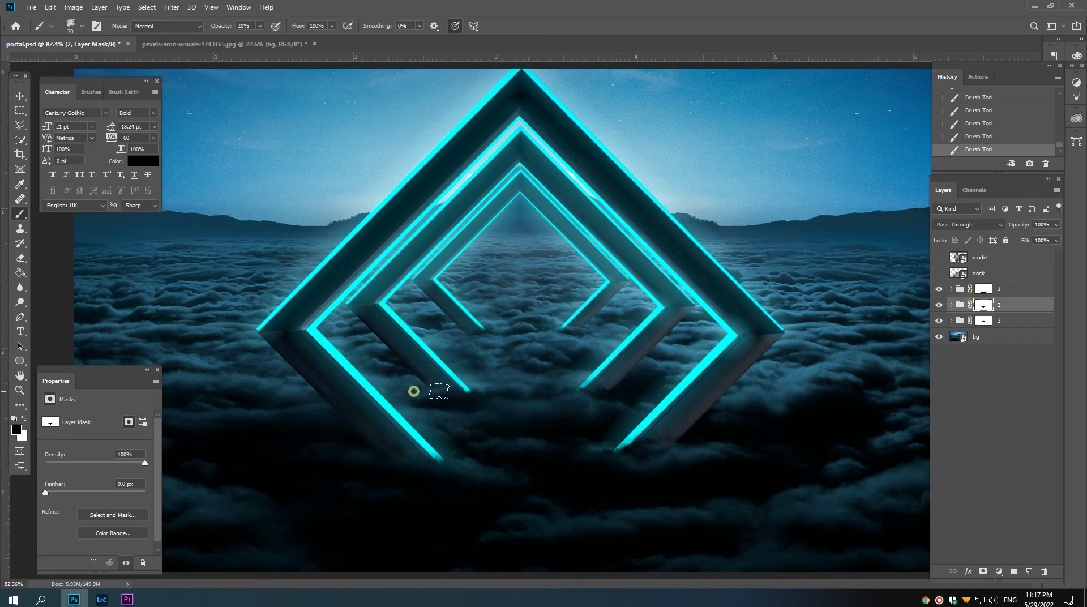
{"action": "left_click", "coordinate": [474, 395]}
{"action": "left_click", "coordinate": [985, 320]}
{"action": "key", "text": "bracketleft"}
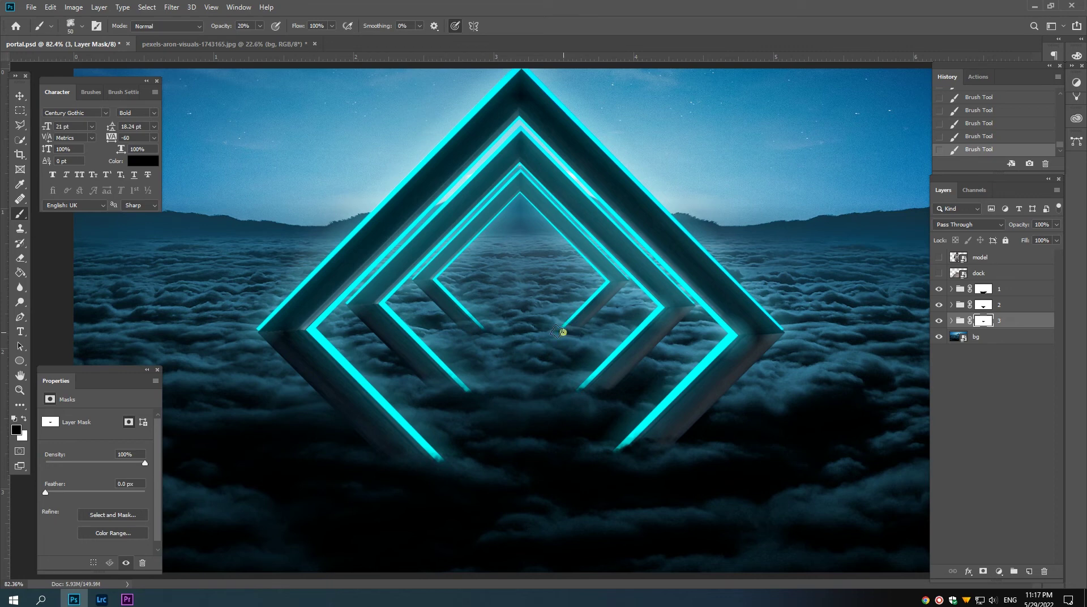
{"action": "left_click_drag", "start_coordinate": [534, 371], "coordinate": [510, 382]}
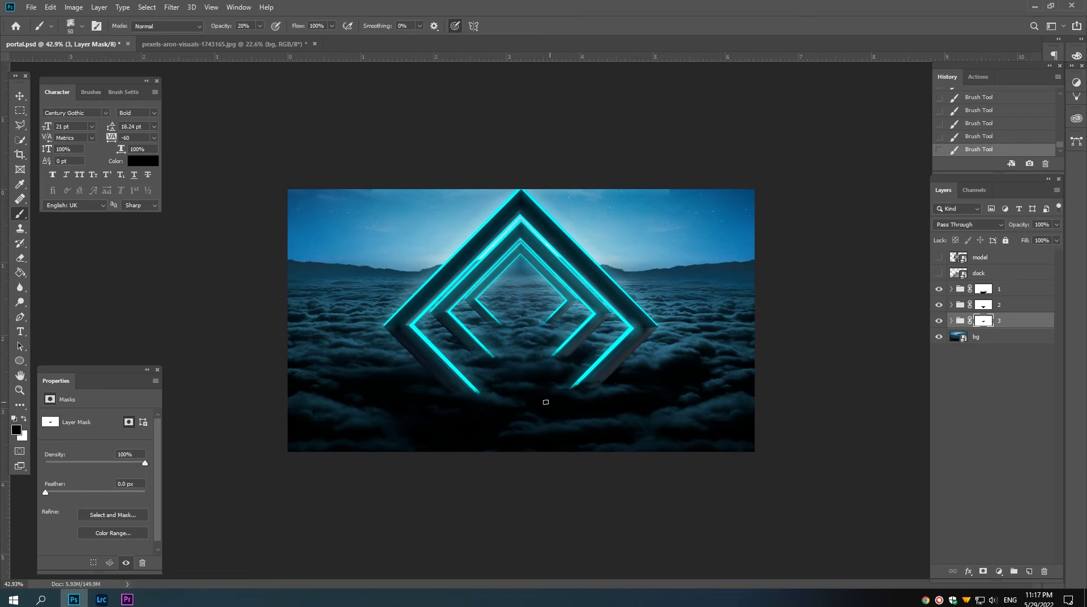
Step: Add a new layer above bg and pick a Soft Round brush at 10% opacity
{"action": "key", "text": "v"}
{"action": "left_click", "coordinate": [994, 338]}
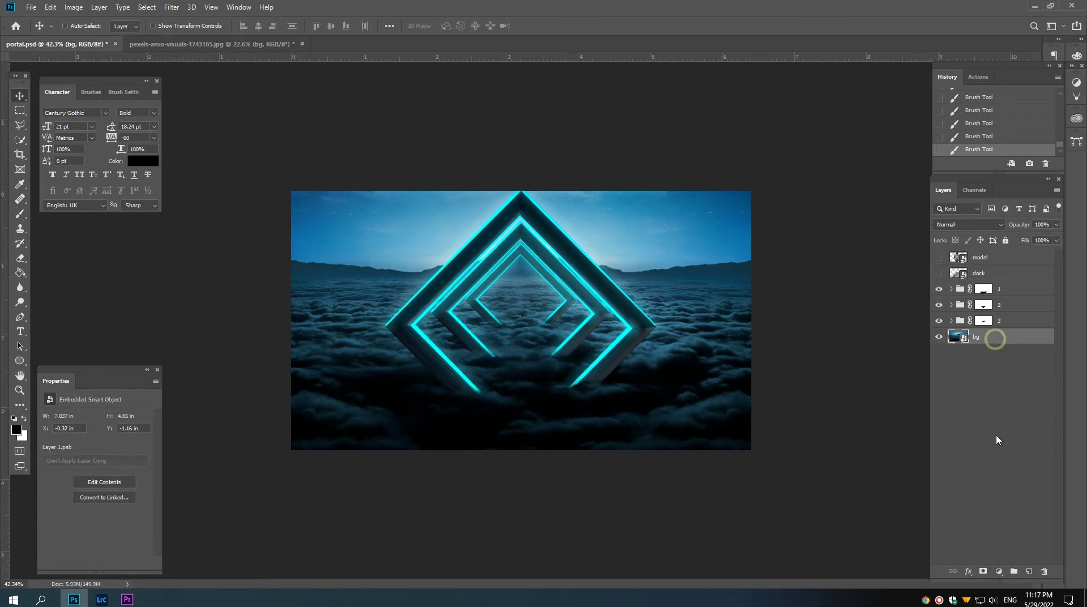
{"action": "left_click", "coordinate": [1029, 571]}
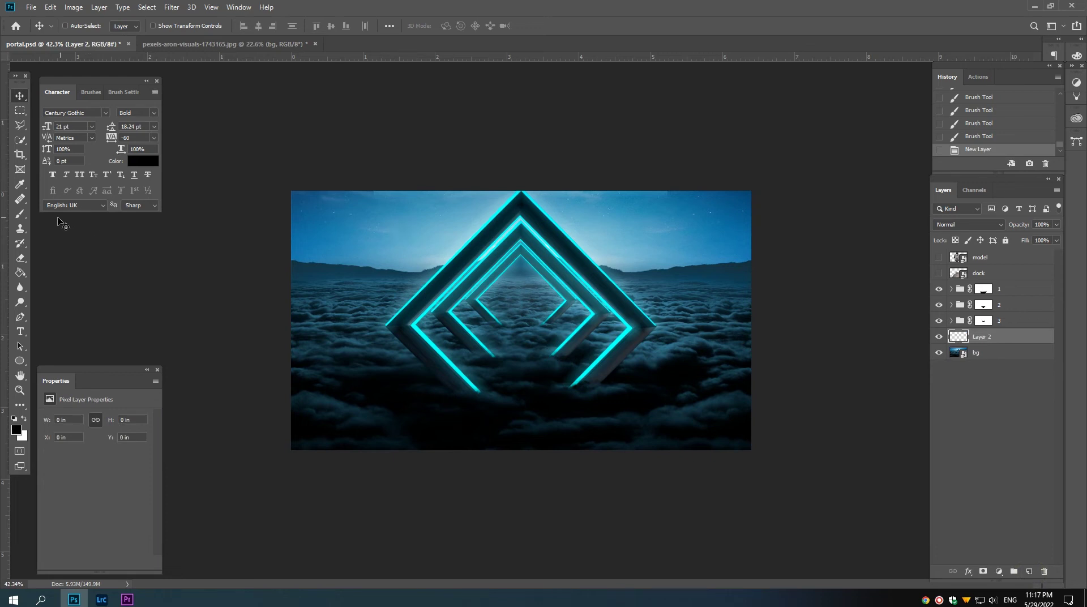
{"action": "left_click", "coordinate": [20, 217]}
{"action": "right_click", "coordinate": [272, 301]}
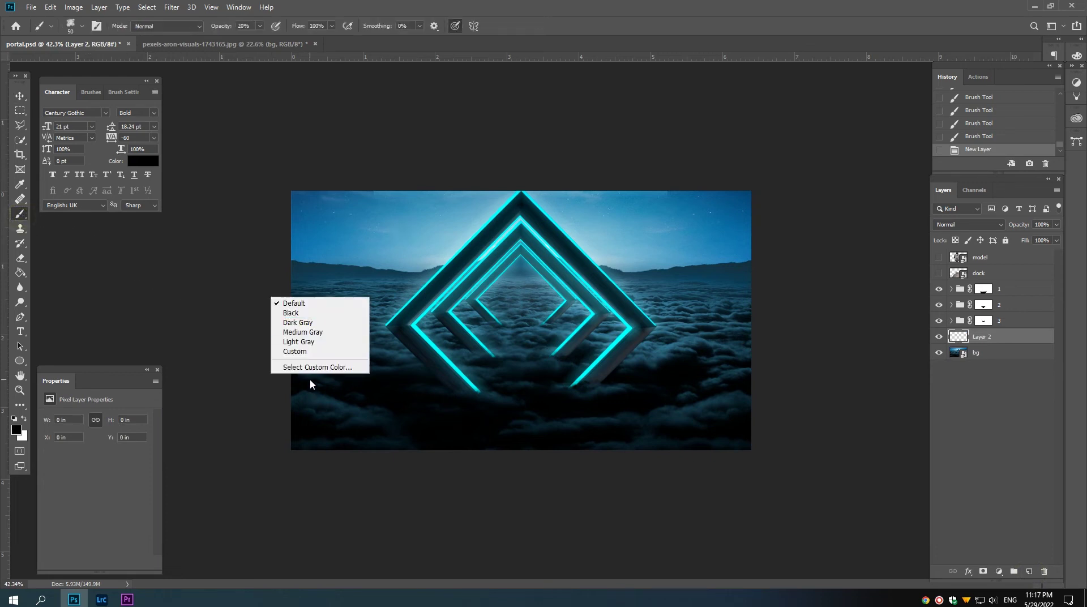
{"action": "right_click", "coordinate": [432, 401]}
{"action": "double_click", "coordinate": [478, 510]}
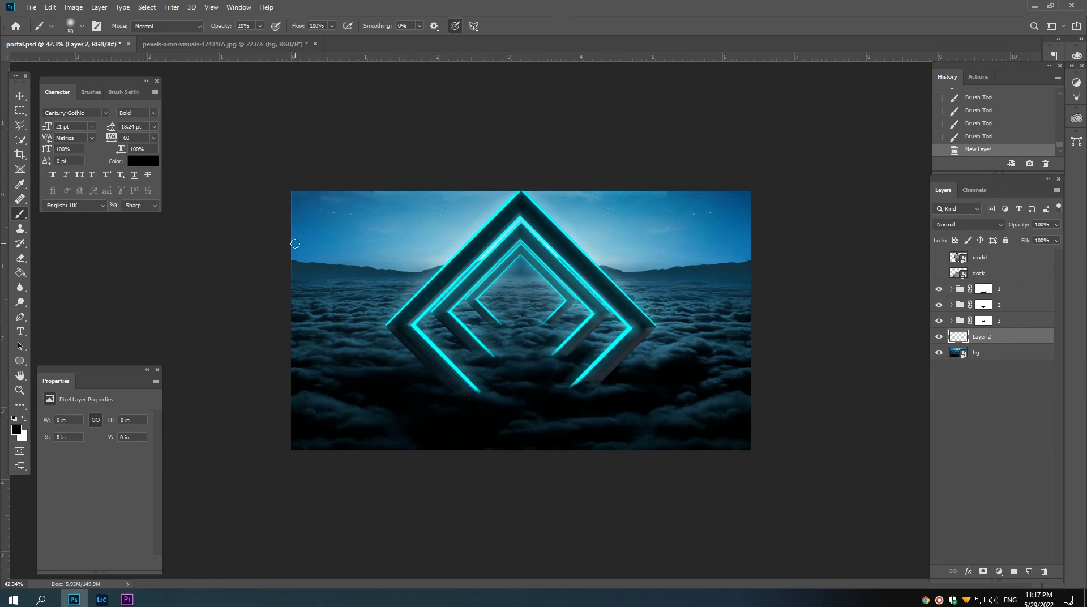
{"action": "left_click", "coordinate": [244, 26]}
{"action": "type", "text": "10"}
Step: Set Layer 2 to Soft Light and paint soft strokes across the sky with a 700 brush
{"action": "left_click", "coordinate": [969, 224]}
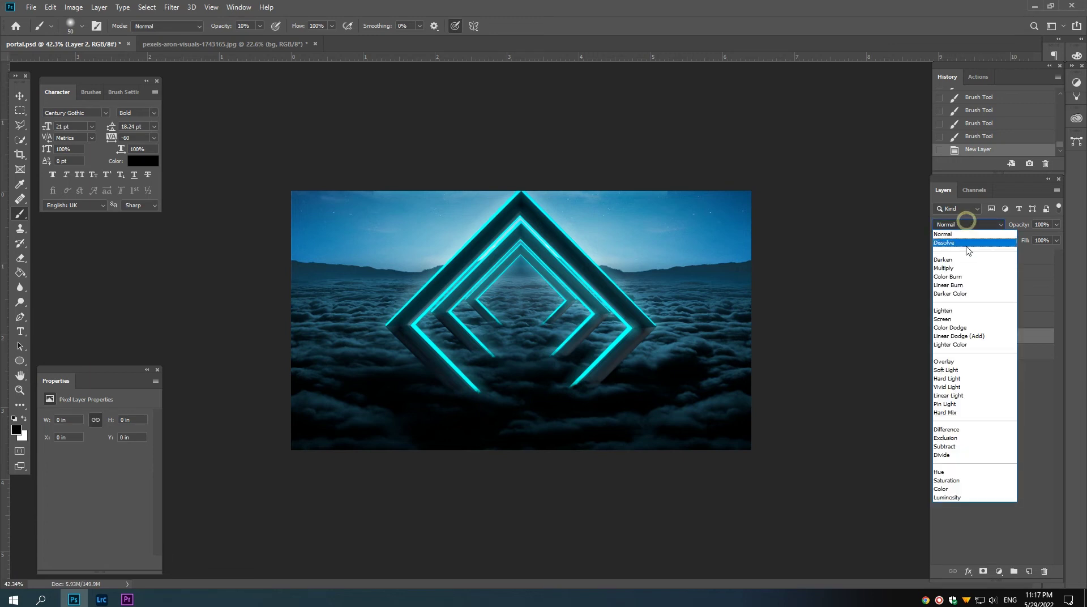
{"action": "left_click", "coordinate": [946, 369]}
{"action": "scroll", "coordinate": [542, 289], "scroll_direction": "down", "scroll_amount": 3}
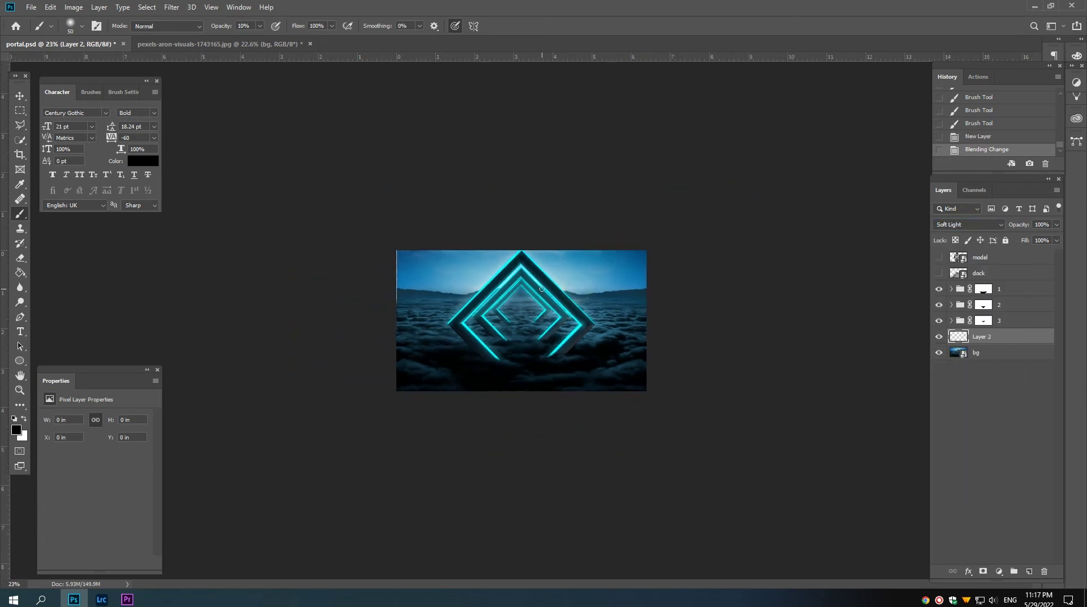
{"action": "key", "text": "bracketright"}
{"action": "key", "text": "bracketright"}
{"action": "left_click_drag", "start_coordinate": [536, 220], "coordinate": [610, 258]}
{"action": "left_click_drag", "start_coordinate": [544, 227], "coordinate": [617, 306]}
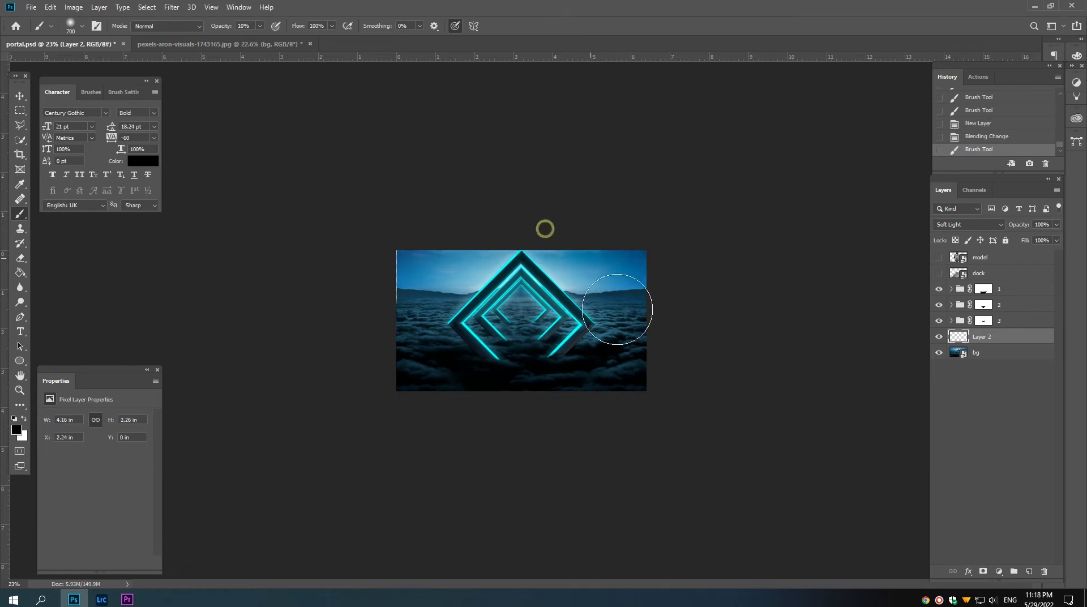
{"action": "mouse_move", "coordinate": [556, 233]}
{"action": "left_mouse_down"}
{"action": "mouse_move", "coordinate": [663, 331]}
{"action": "mouse_move", "coordinate": [618, 364]}
{"action": "mouse_move", "coordinate": [596, 413]}
{"action": "mouse_move", "coordinate": [395, 274]}
{"action": "left_mouse_up"}
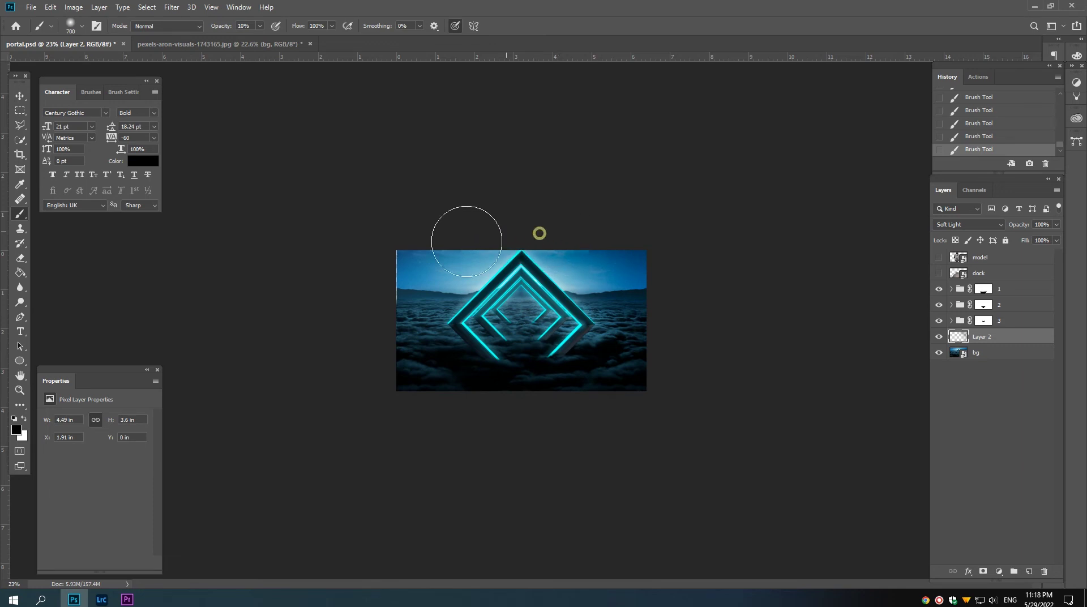
{"action": "left_click_drag", "start_coordinate": [459, 241], "coordinate": [394, 273]}
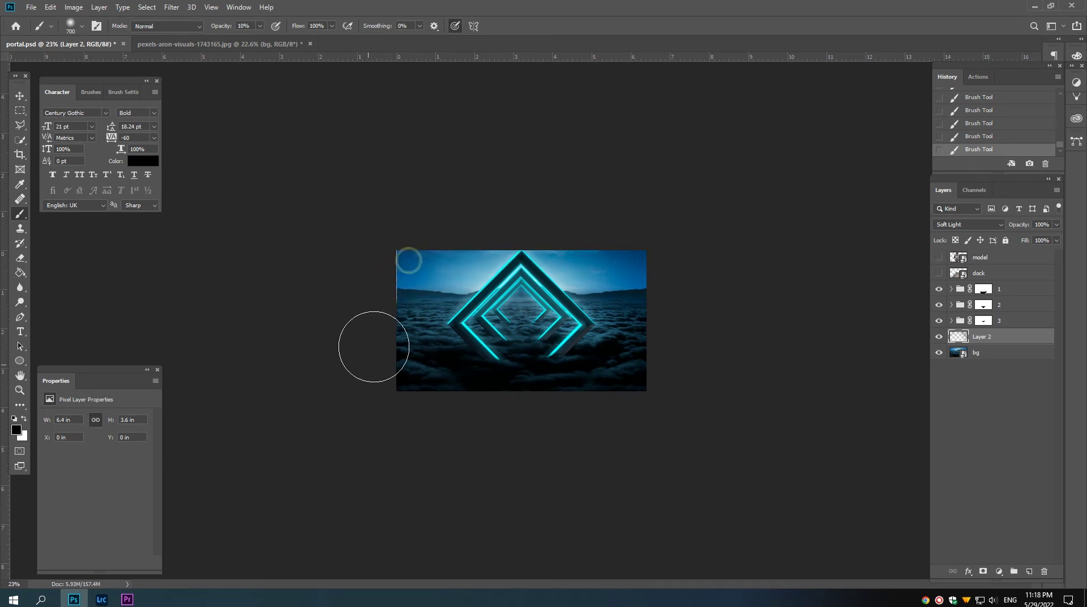
{"action": "left_click_drag", "start_coordinate": [376, 328], "coordinate": [456, 394]}
{"action": "mouse_move", "coordinate": [432, 263]}
{"action": "left_mouse_down"}
{"action": "mouse_move", "coordinate": [555, 237]}
{"action": "mouse_move", "coordinate": [595, 263]}
{"action": "left_mouse_up"}
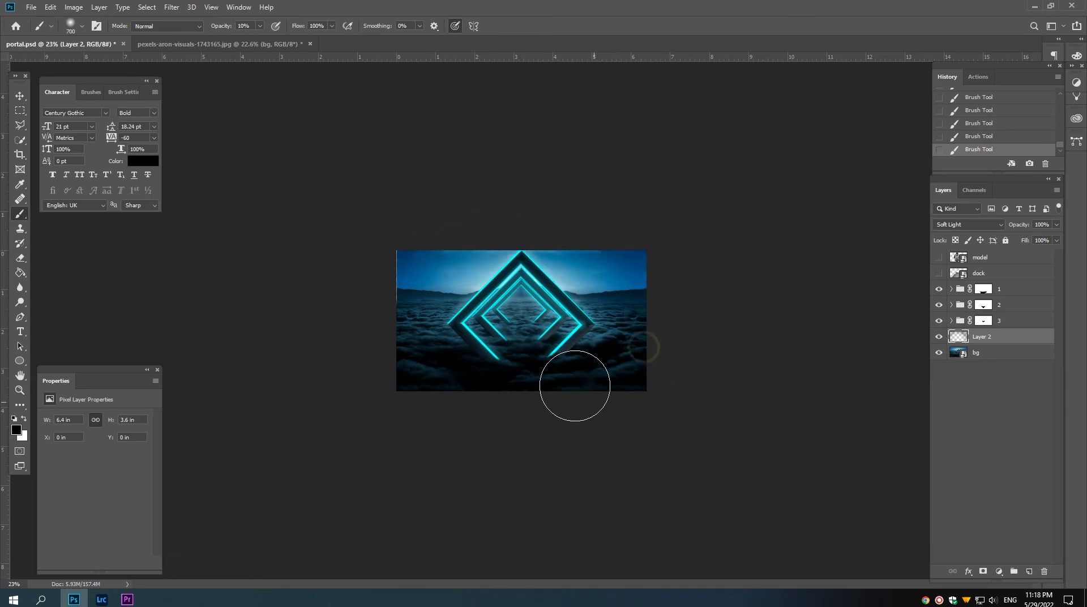
Step: Nudge the group 1, 2 and 3 portal frames slightly, then reselect Layer 2
{"action": "left_click", "coordinate": [513, 405], "text": "ctrl"}
{"action": "scroll", "coordinate": [513, 406], "scroll_direction": "down", "scroll_amount": 1}
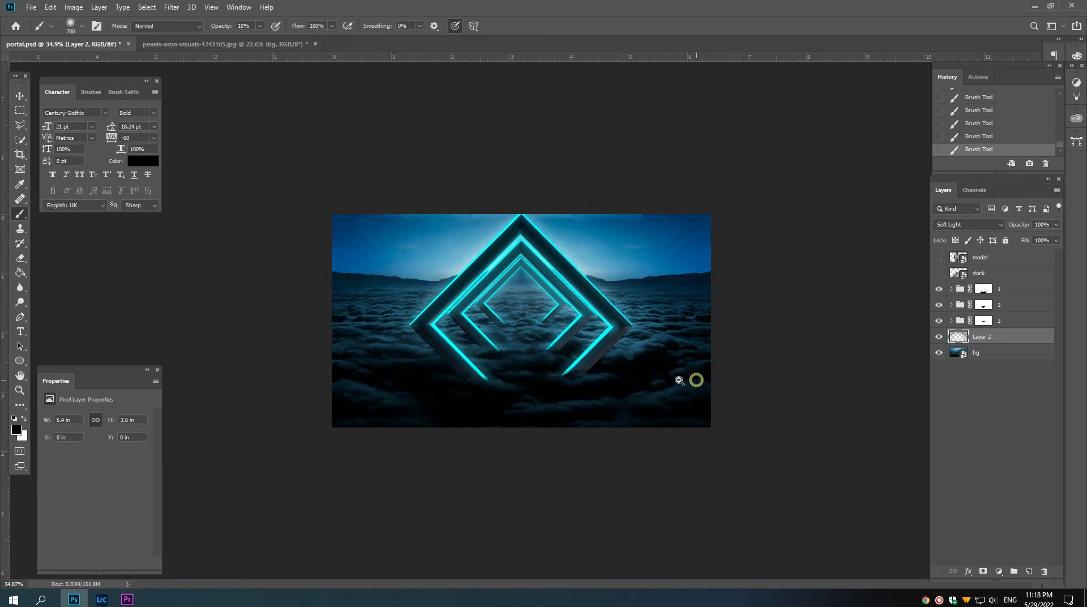
{"action": "scroll", "coordinate": [691, 375], "scroll_direction": "down", "scroll_amount": 1}
{"action": "key", "text": "v"}
{"action": "left_click", "coordinate": [1001, 292]}
{"action": "left_click_drag", "start_coordinate": [574, 319], "coordinate": [577, 321]}
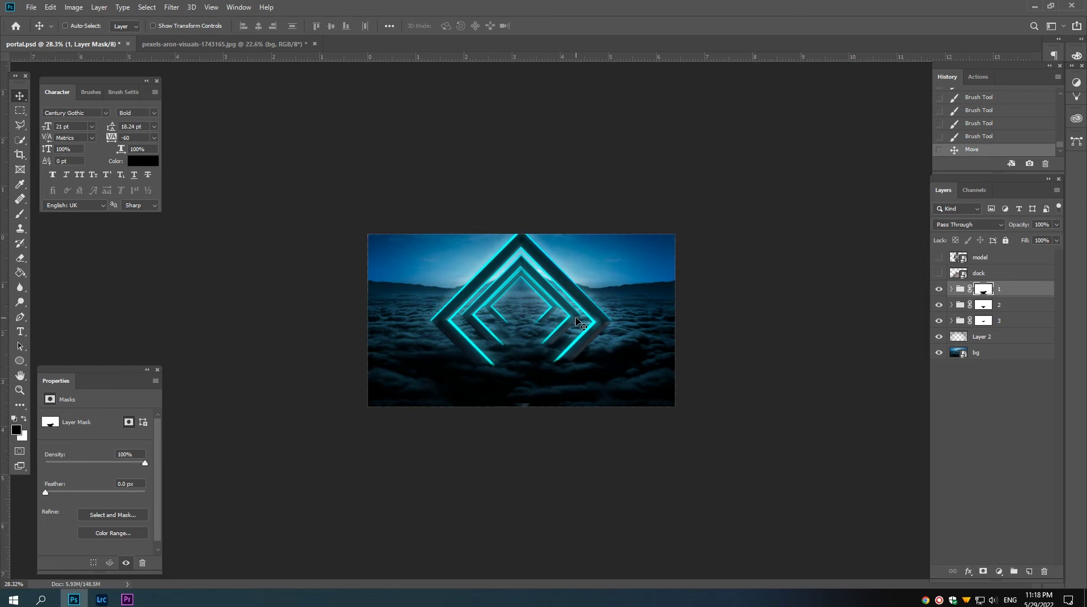
{"action": "left_click", "coordinate": [1019, 311]}
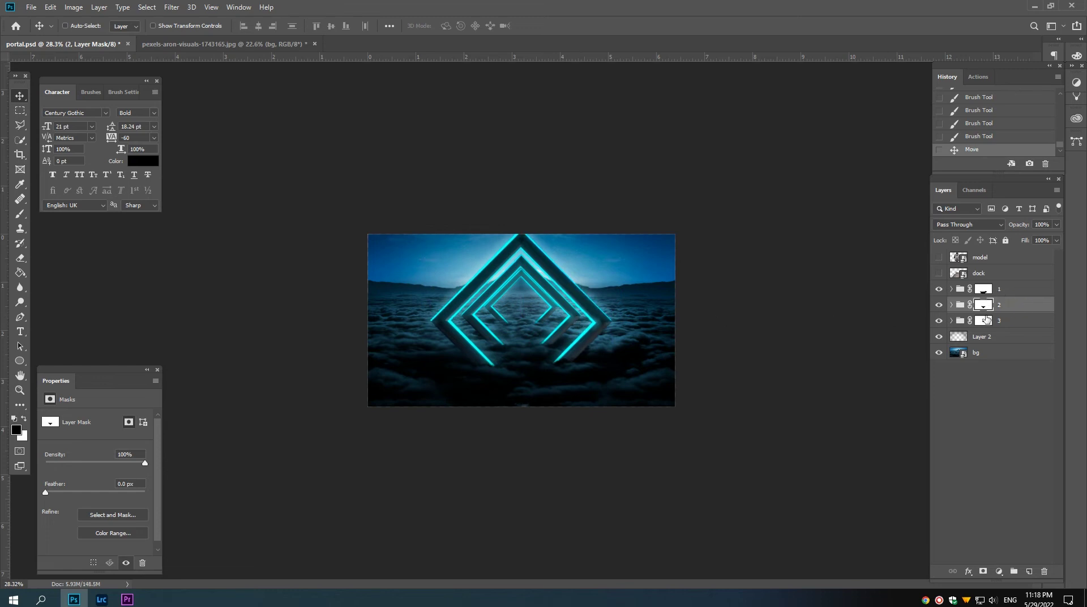
{"action": "key", "text": "Up"}
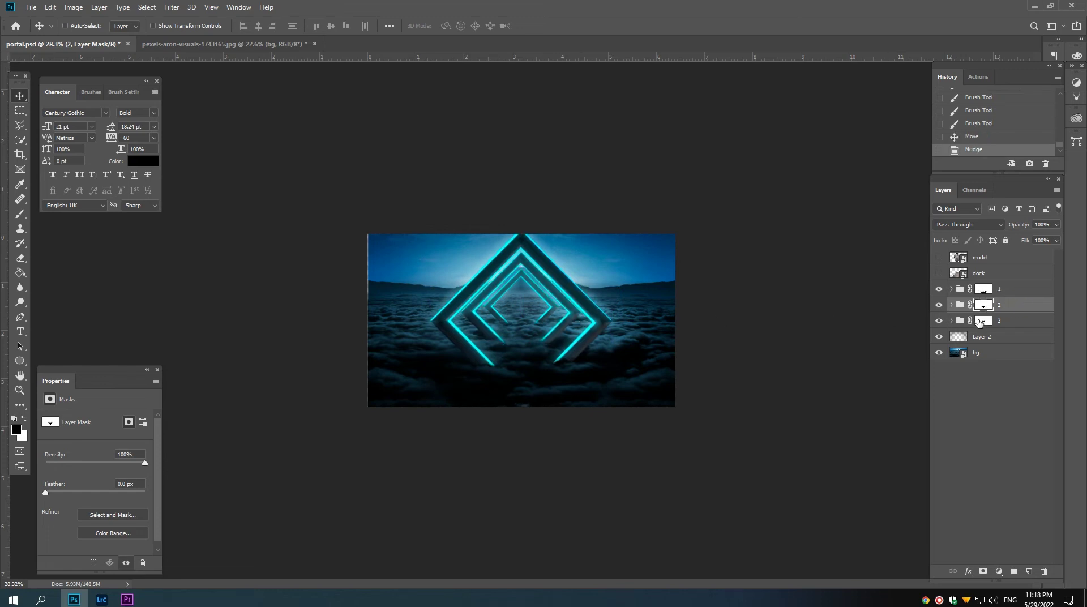
{"action": "left_click", "coordinate": [1001, 323]}
{"action": "key", "text": "Up"}
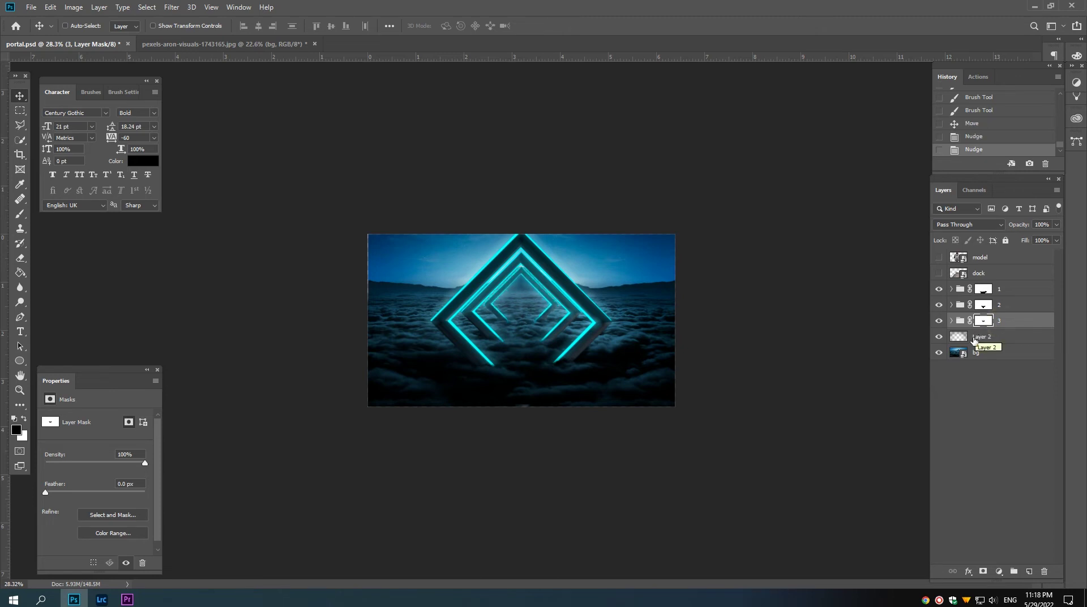
{"action": "left_click", "coordinate": [996, 338]}
{"action": "scroll", "coordinate": [924, 413], "scroll_direction": "up", "scroll_amount": 3, "text": "alt"}
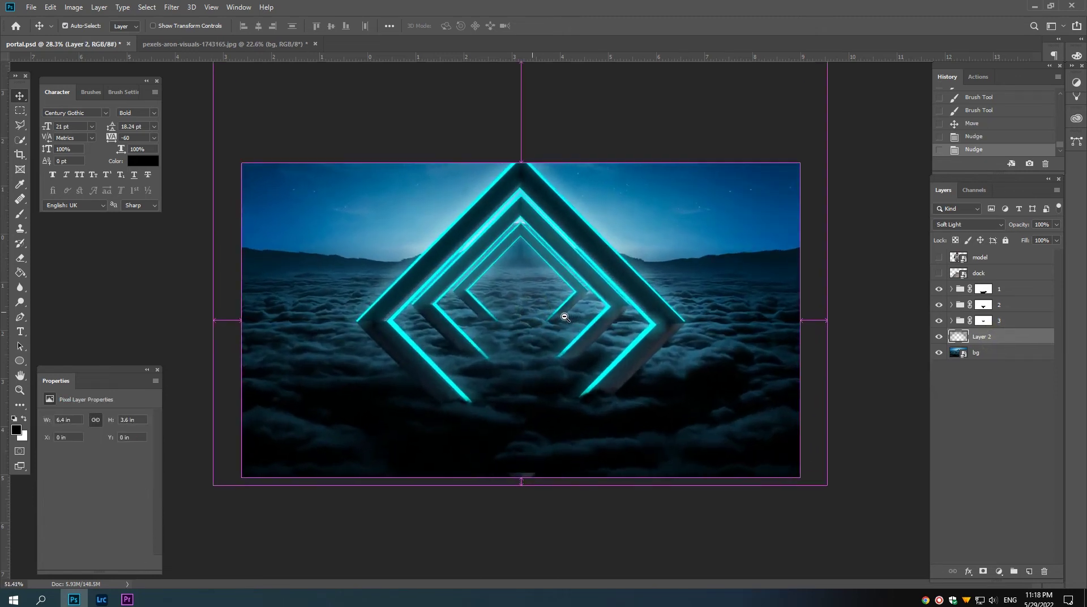
Step: Add a new layer named light and fill a square selection at the portal centre with white
{"action": "left_click", "coordinate": [1026, 572]}
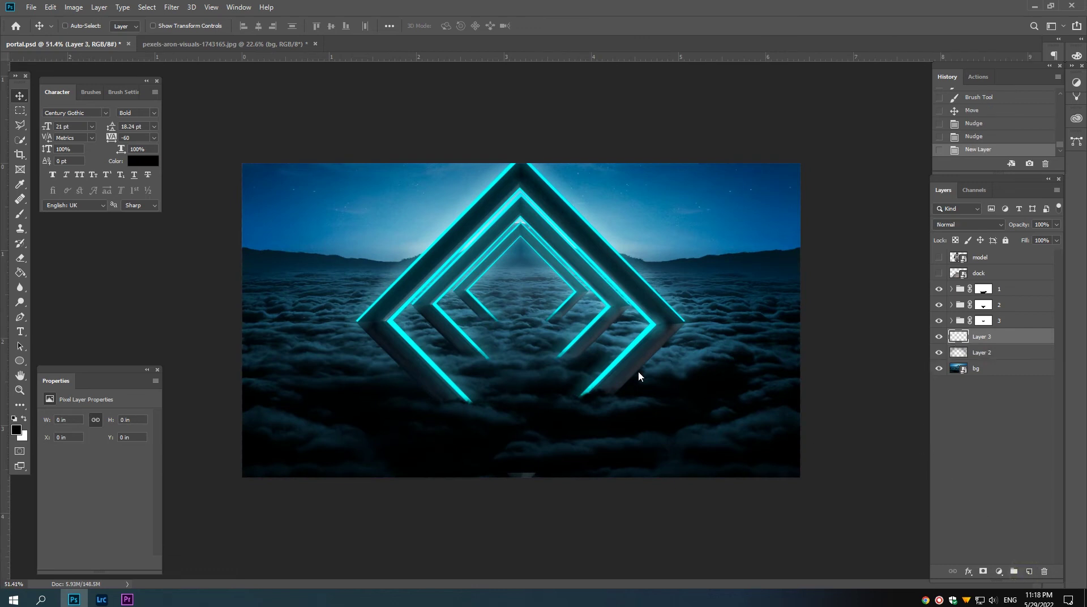
{"action": "scroll", "coordinate": [553, 315], "scroll_direction": "up", "scroll_amount": 3, "text": "alt"}
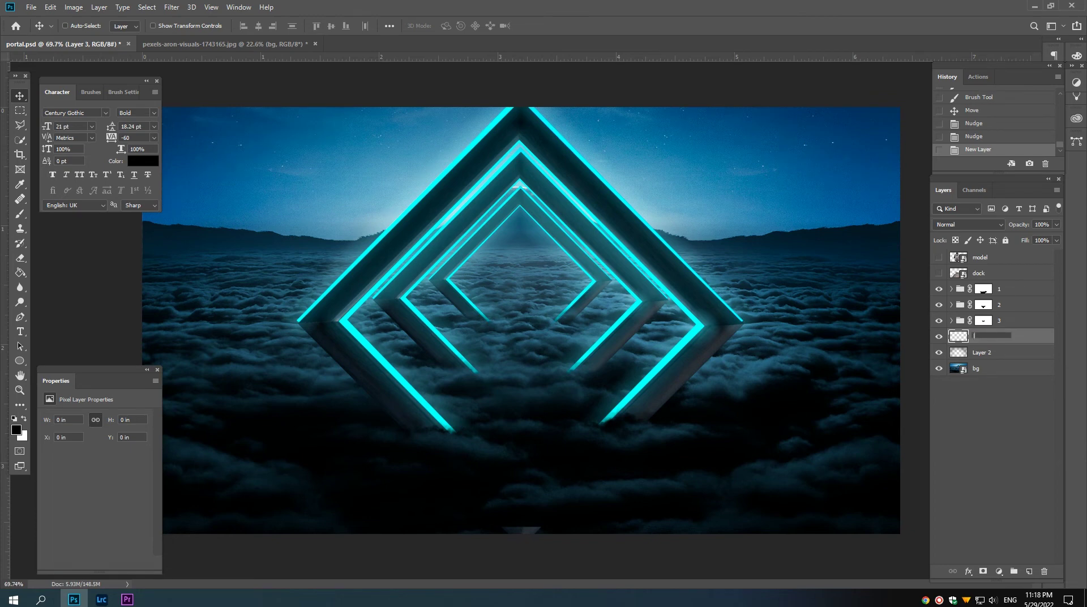
{"action": "left_click", "coordinate": [991, 335]}
{"action": "type", "text": "light"}
{"action": "key", "text": "Return"}
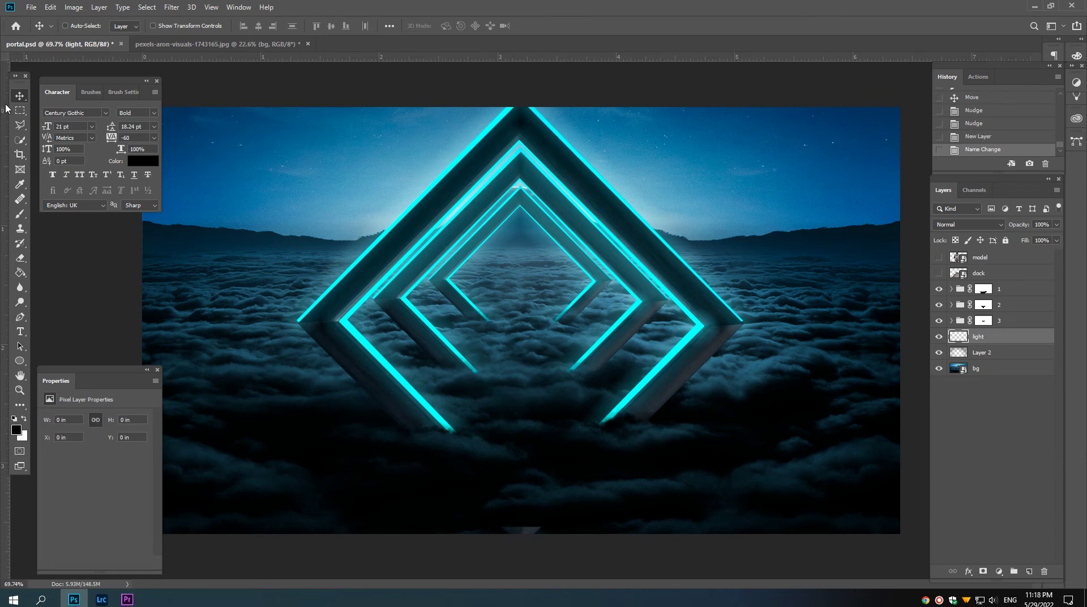
{"action": "left_click", "coordinate": [20, 110]}
{"action": "left_click", "coordinate": [24, 418]}
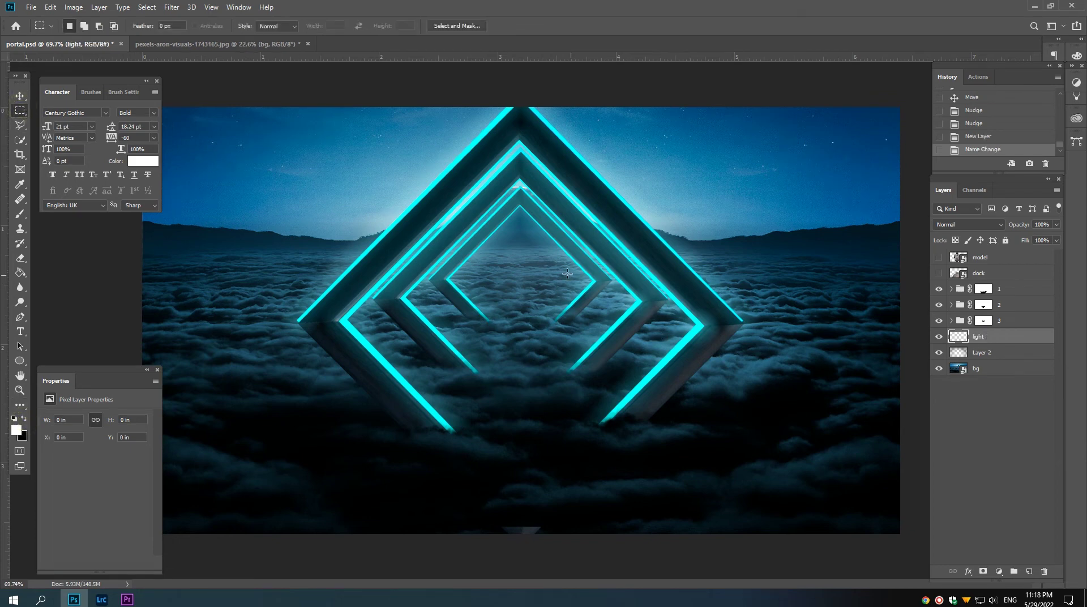
{"action": "left_click_drag", "start_coordinate": [488, 245], "coordinate": [560, 318]}
{"action": "left_click", "coordinate": [20, 272]}
{"action": "left_click", "coordinate": [500, 291]}
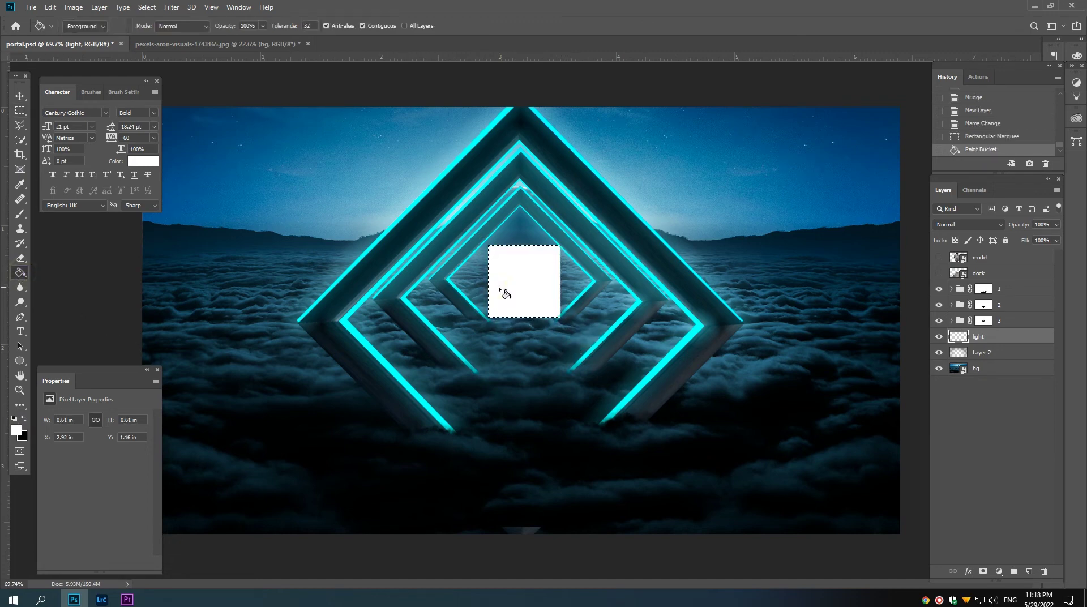
Step: Deselect and rotate the white square 45° into a diamond centred in the innermost frame
{"action": "key", "text": "ctrl+d"}
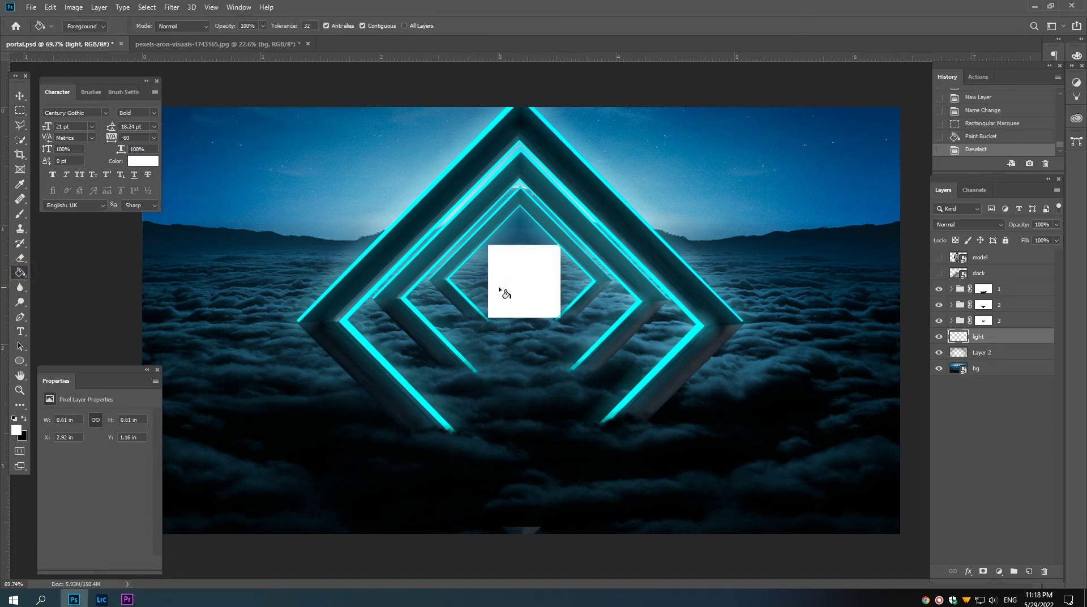
{"action": "key", "text": "v"}
{"action": "key", "text": "ctrl+t"}
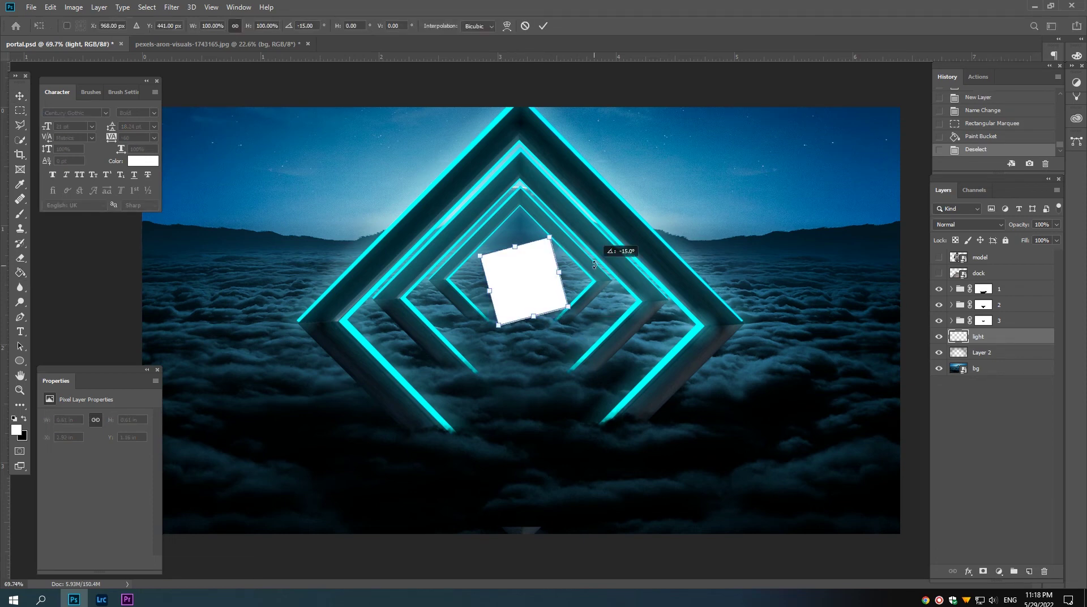
{"action": "left_click_drag", "start_coordinate": [587, 323], "coordinate": [580, 304]}
{"action": "key", "text": "ctrl+z"}
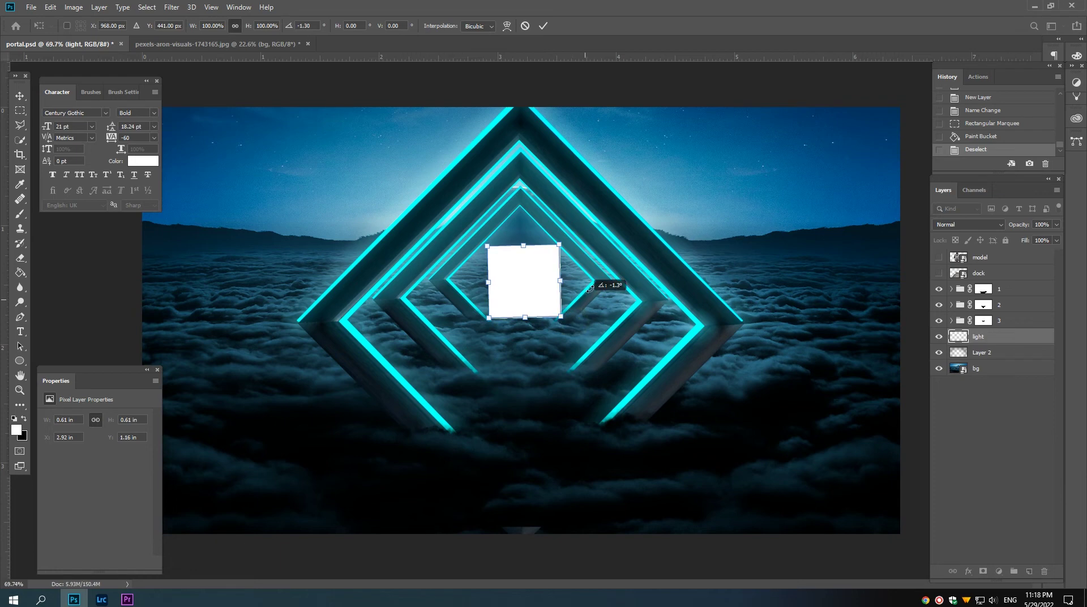
{"action": "mouse_move", "coordinate": [590, 290]}
{"action": "left_mouse_down"}
{"action": "mouse_move", "coordinate": [595, 267]}
{"action": "mouse_move", "coordinate": [539, 276]}
{"action": "left_mouse_up"}
{"action": "key", "text": "Return"}
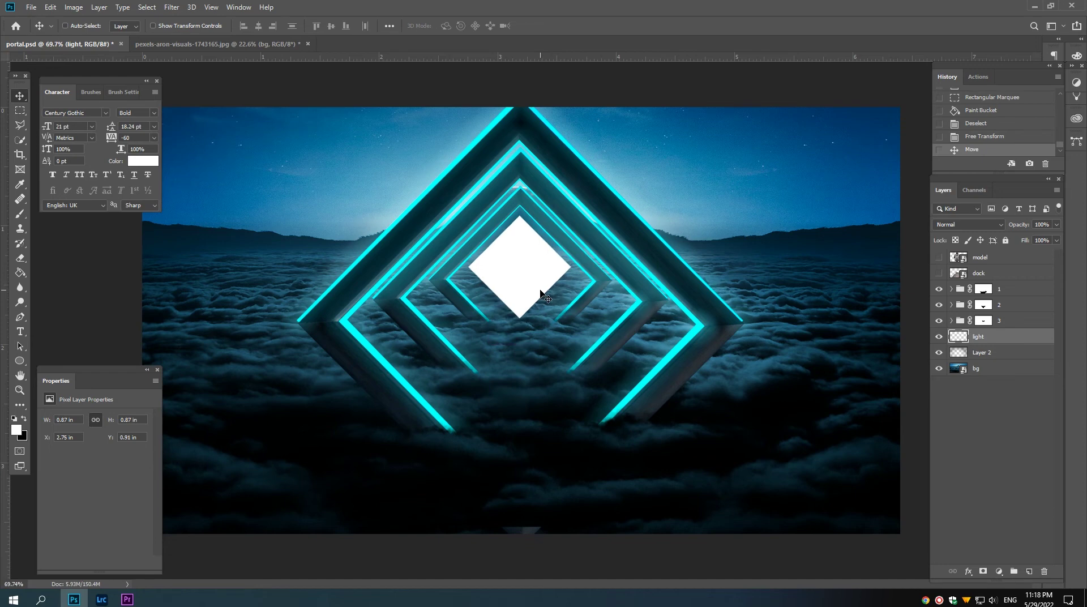
{"action": "left_click_drag", "start_coordinate": [534, 290], "coordinate": [523, 286]}
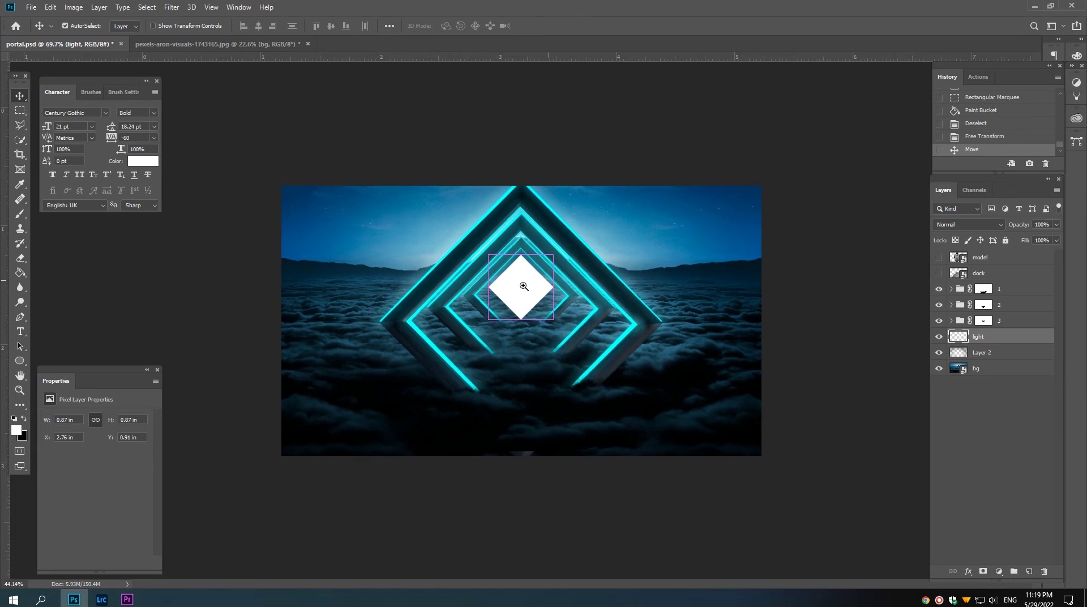
{"action": "left_click", "coordinate": [982, 357]}
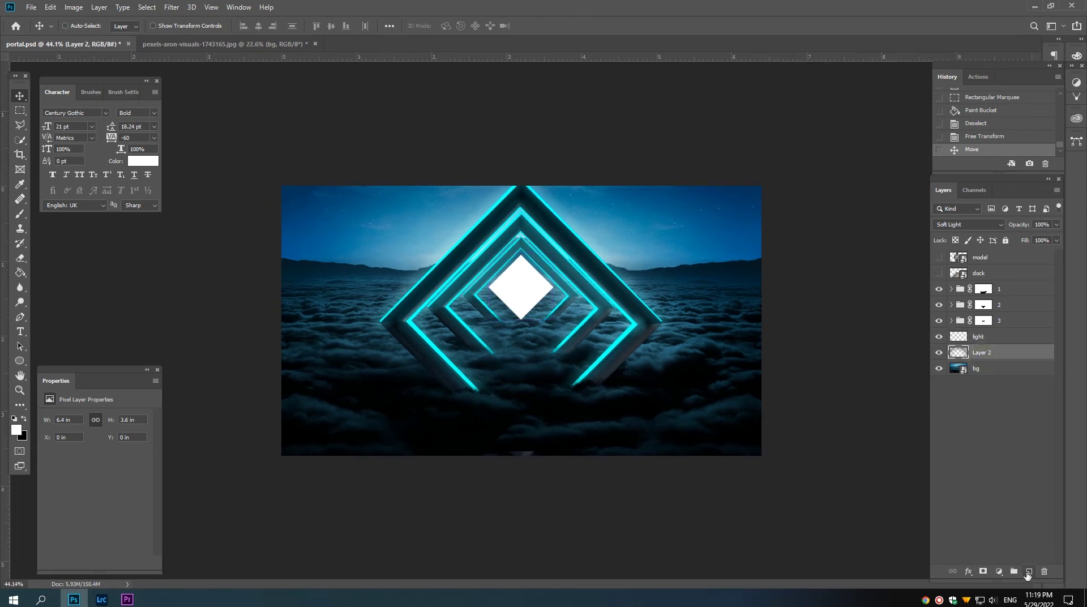
Step: Add a new Layer 3 and set up a 15% opacity brush at size 500
{"action": "left_click", "coordinate": [1028, 572]}
{"action": "left_click_drag", "start_coordinate": [548, 265], "coordinate": [533, 265]}
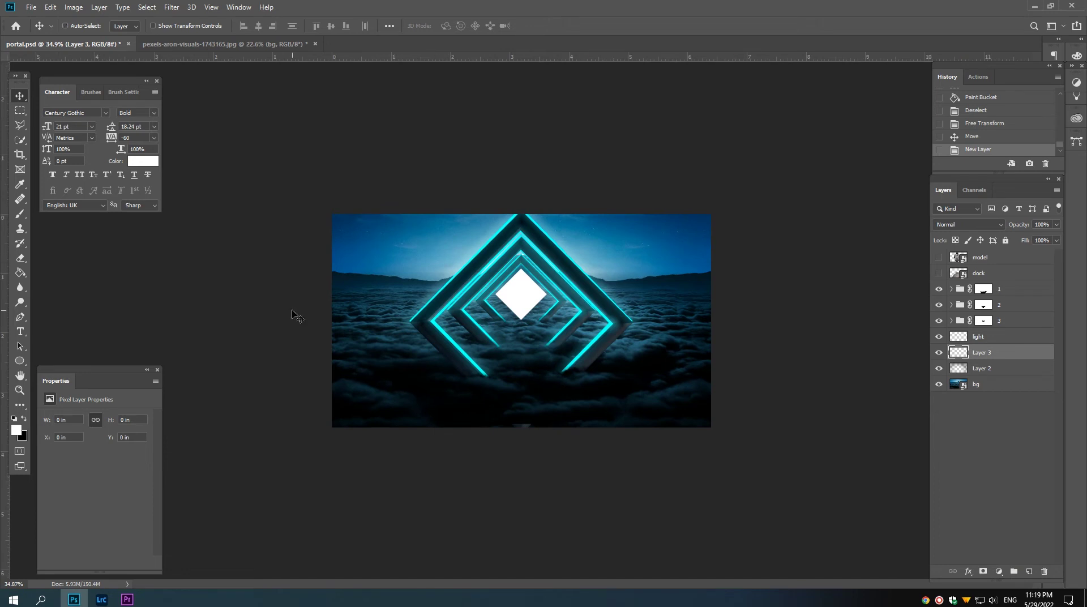
{"action": "left_click", "coordinate": [18, 217]}
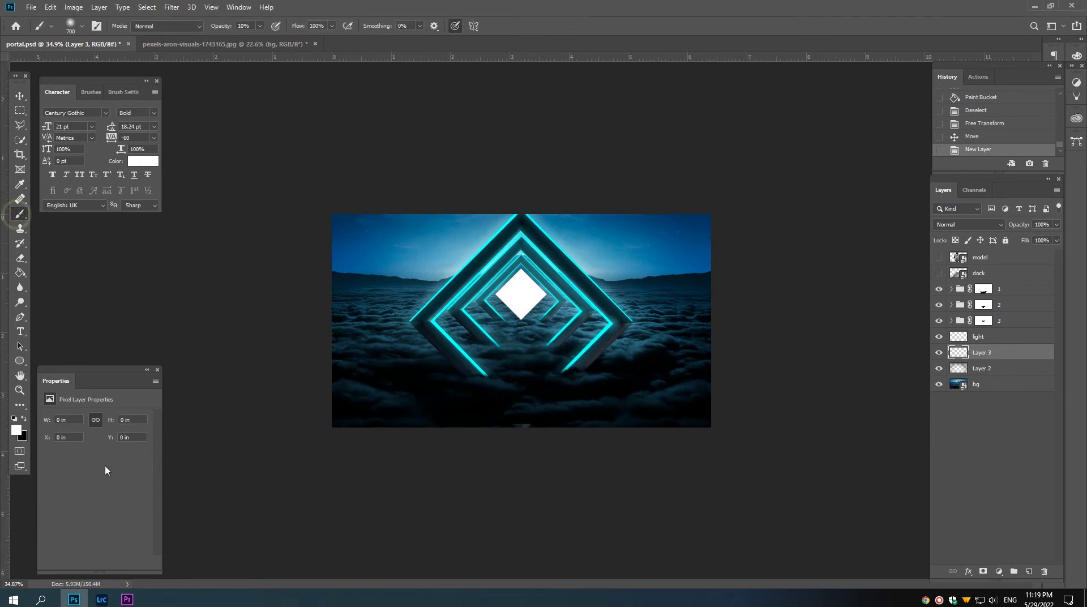
{"action": "left_click", "coordinate": [251, 26]}
{"action": "type", "text": "15"}
{"action": "key", "text": "Return"}
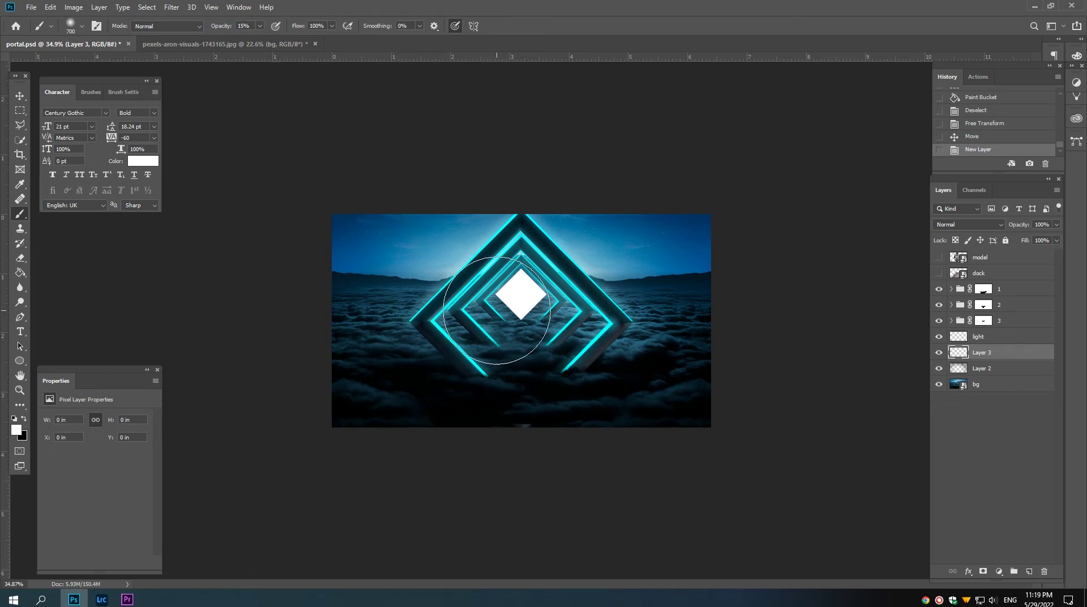
{"action": "key", "text": "bracketleft"}
{"action": "key", "text": "bracketleft"}
Step: Dab soft white glow around the diamond and portal with brush sizes up to 1000
{"action": "left_click", "coordinate": [520, 294]}
{"action": "key", "text": "bracketright"}
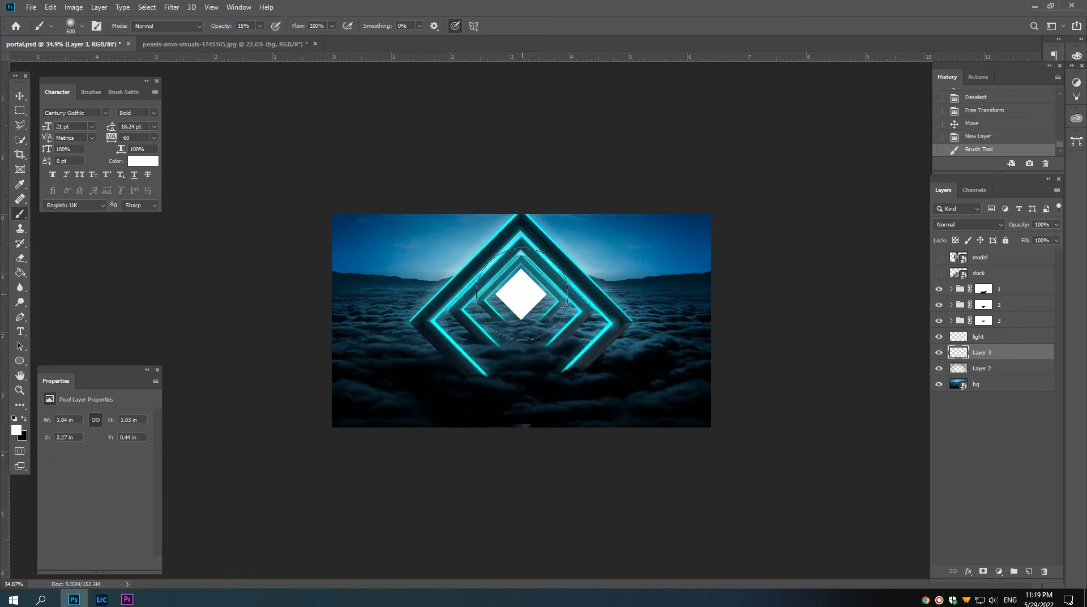
{"action": "left_click", "coordinate": [522, 294]}
{"action": "key", "text": "bracketright"}
{"action": "key", "text": "bracketright"}
{"action": "left_click", "coordinate": [522, 294]}
{"action": "key", "text": "bracketright"}
{"action": "key", "text": "bracketright"}
{"action": "key", "text": "bracketright"}
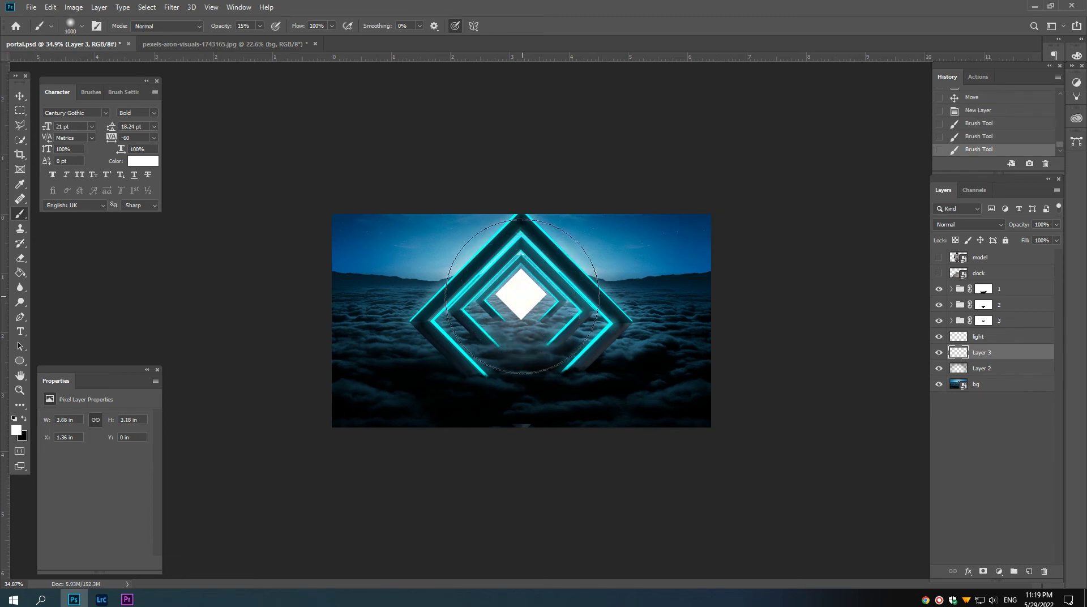
{"action": "left_click", "coordinate": [522, 295]}
{"action": "key", "text": "bracketleft"}
{"action": "key", "text": "bracketleft"}
{"action": "key", "text": "bracketleft"}
{"action": "left_click", "coordinate": [572, 310]}
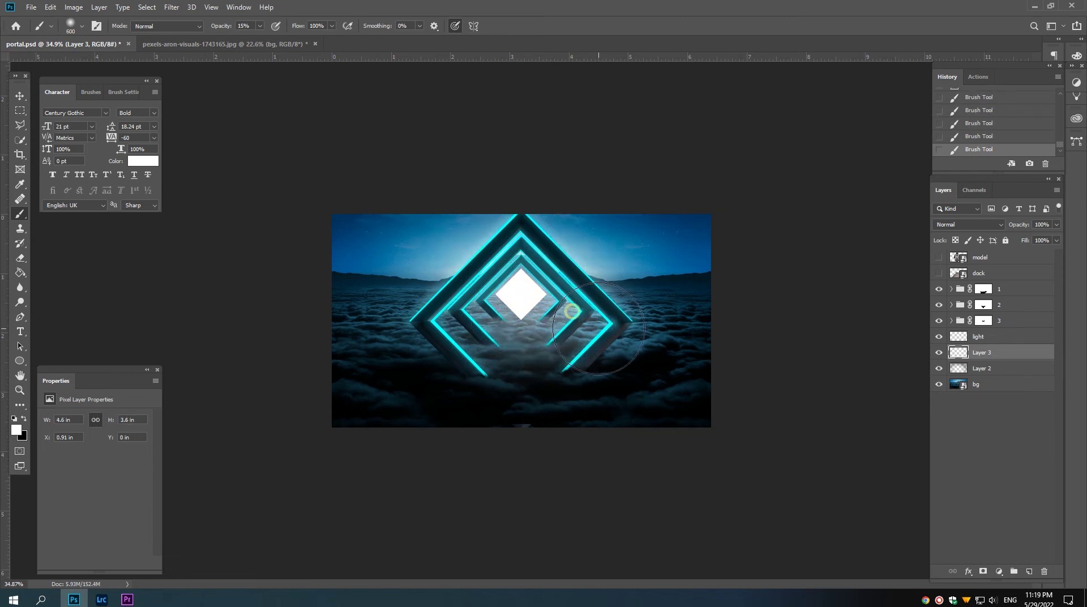
{"action": "left_click", "coordinate": [451, 320]}
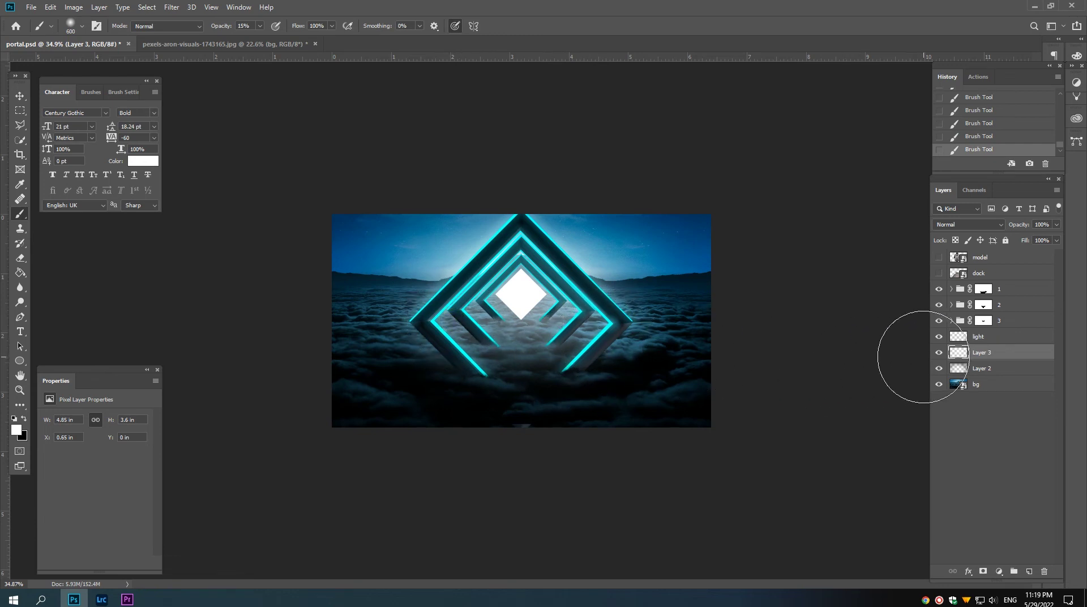
Step: Lower Layer 3's opacity to 37%
{"action": "left_click", "coordinate": [937, 355]}
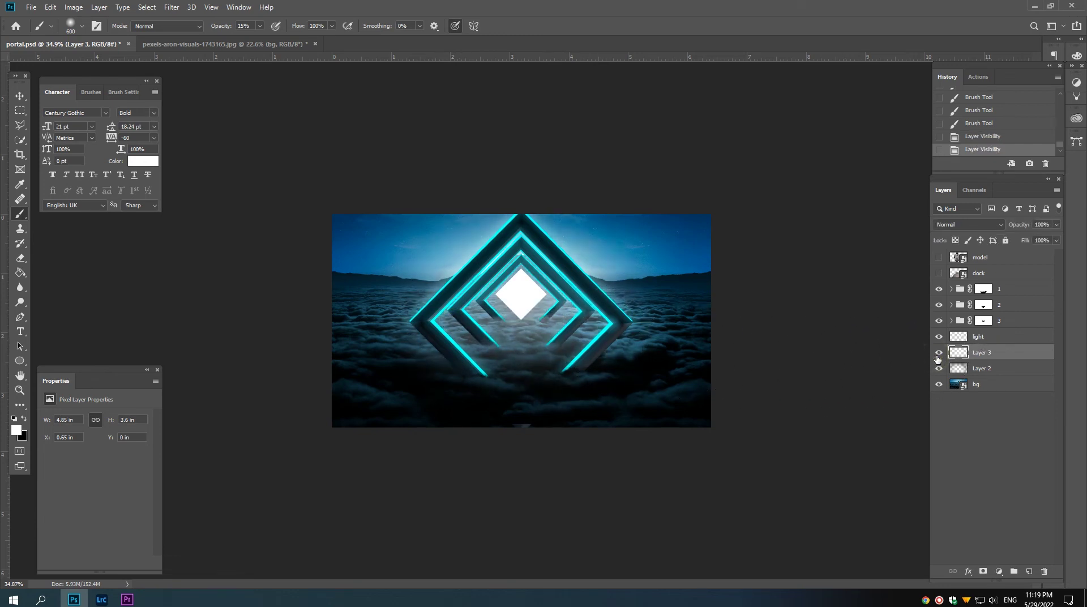
{"action": "left_click_drag", "start_coordinate": [1014, 226], "coordinate": [725, 227]}
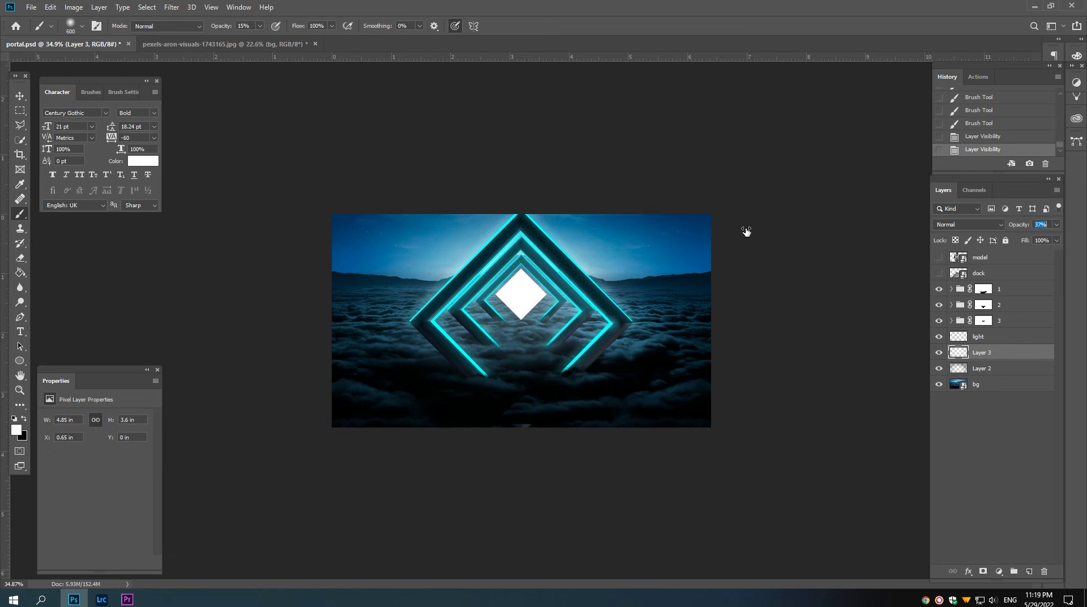
{"action": "left_click_drag", "start_coordinate": [745, 231], "coordinate": [746, 231]}
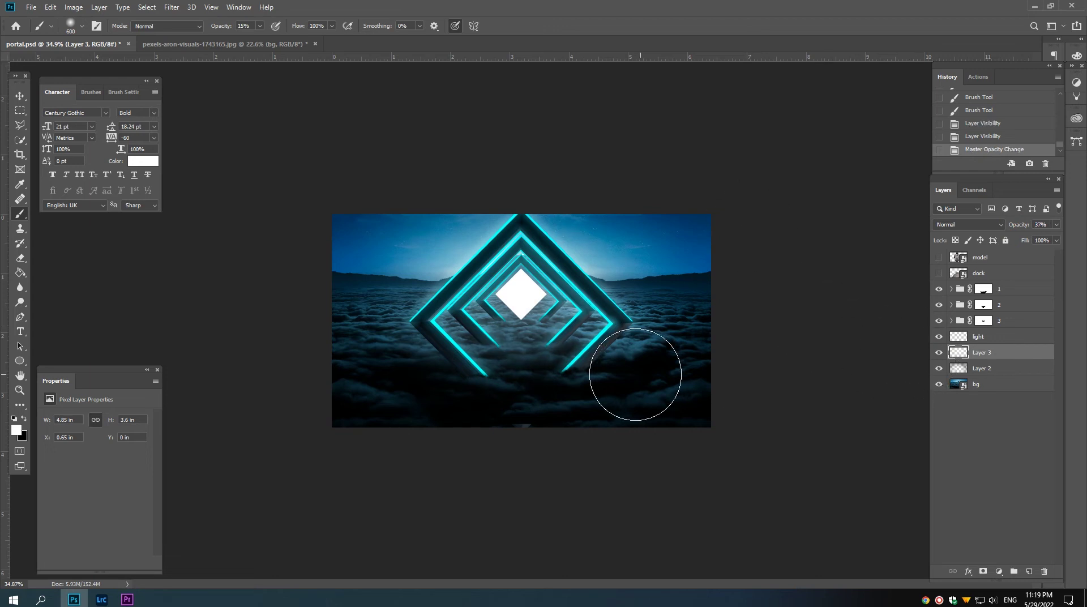
{"action": "left_click_drag", "start_coordinate": [571, 396], "coordinate": [578, 367]}
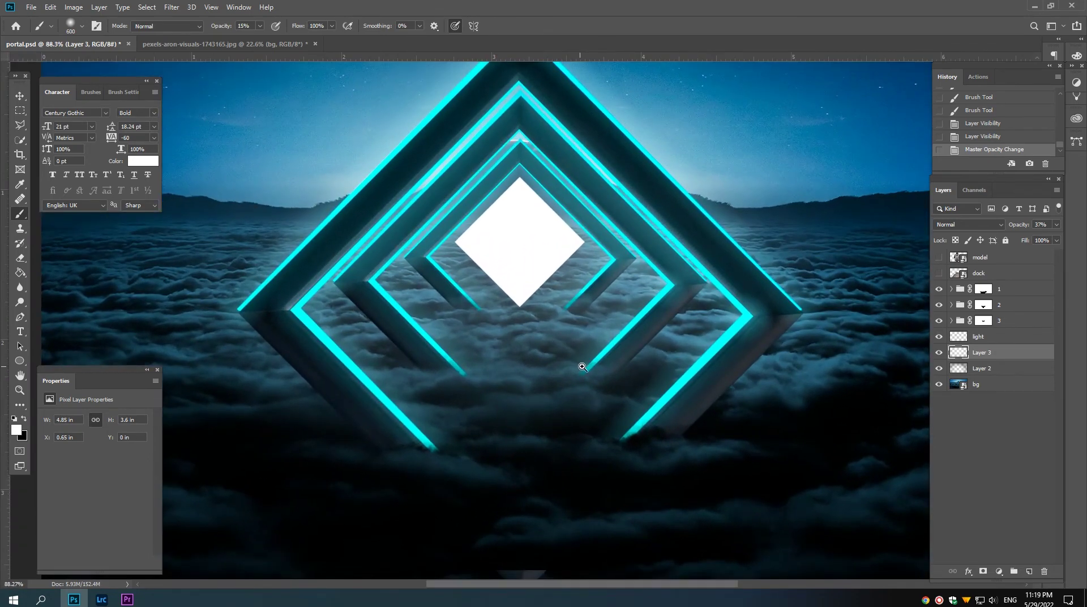
Step: Add a layer mask to Layer 3 and choose a black soft round brush at 43%
{"action": "left_click", "coordinate": [982, 571]}
{"action": "key", "text": "x"}
{"action": "right_click", "coordinate": [473, 352]}
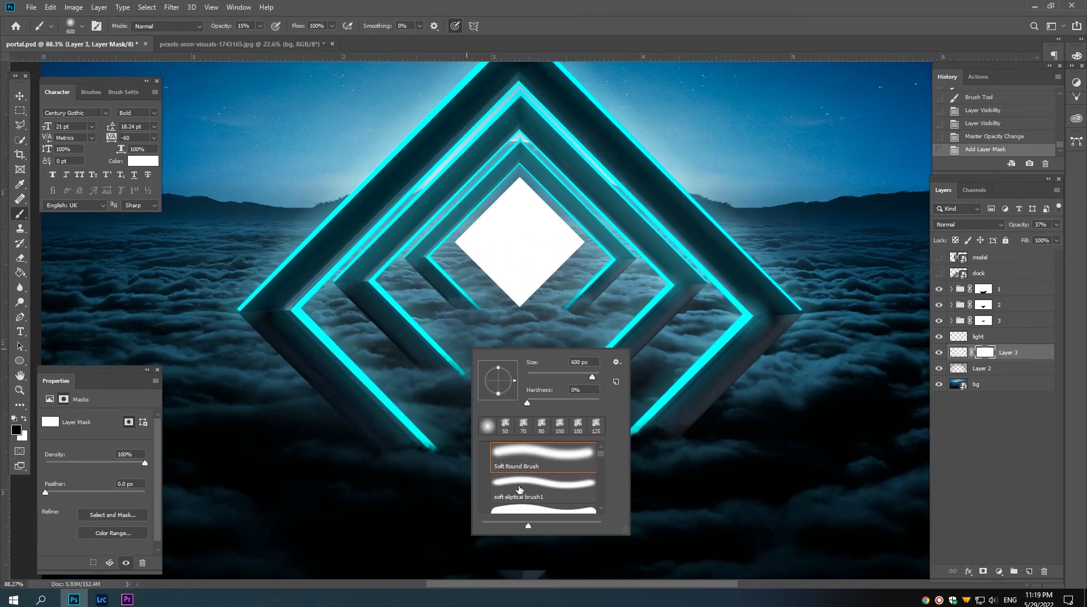
{"action": "double_click", "coordinate": [514, 464]}
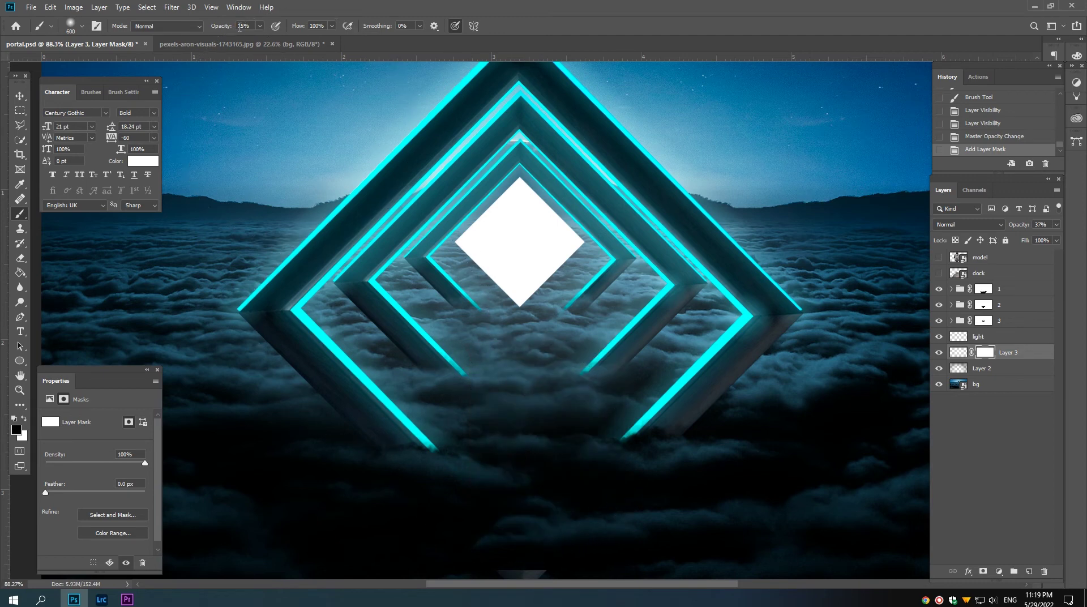
{"action": "left_click_drag", "start_coordinate": [220, 25], "coordinate": [236, 25]}
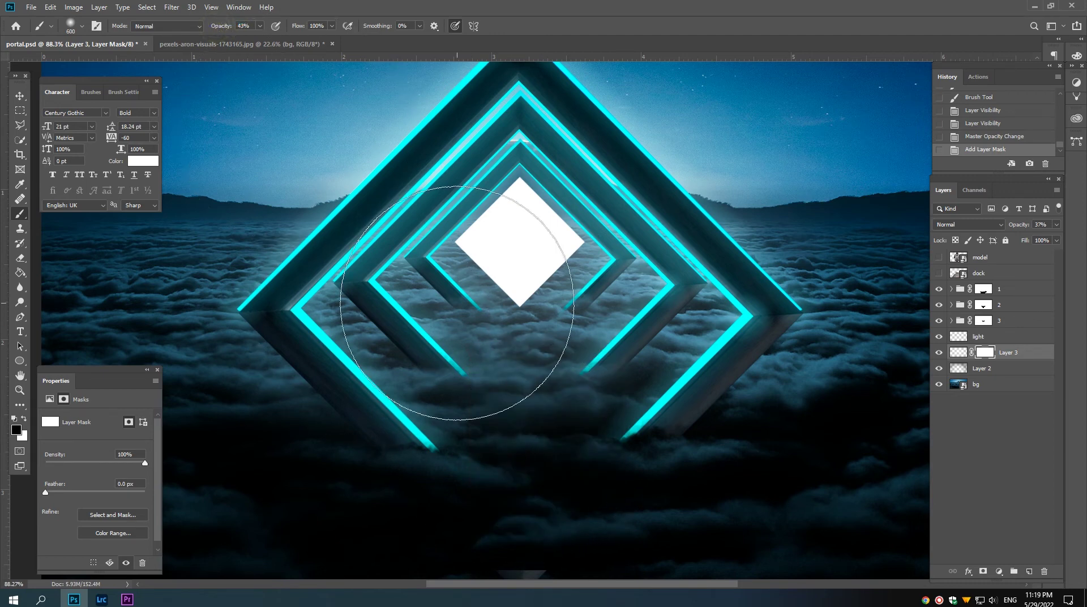
{"action": "key", "text": "bracketleft"}
{"action": "key", "text": "bracketleft"}
{"action": "key", "text": "bracketleft"}
{"action": "key", "text": "bracketleft"}
{"action": "key", "text": "bracketleft"}
{"action": "key", "text": "bracketleft"}
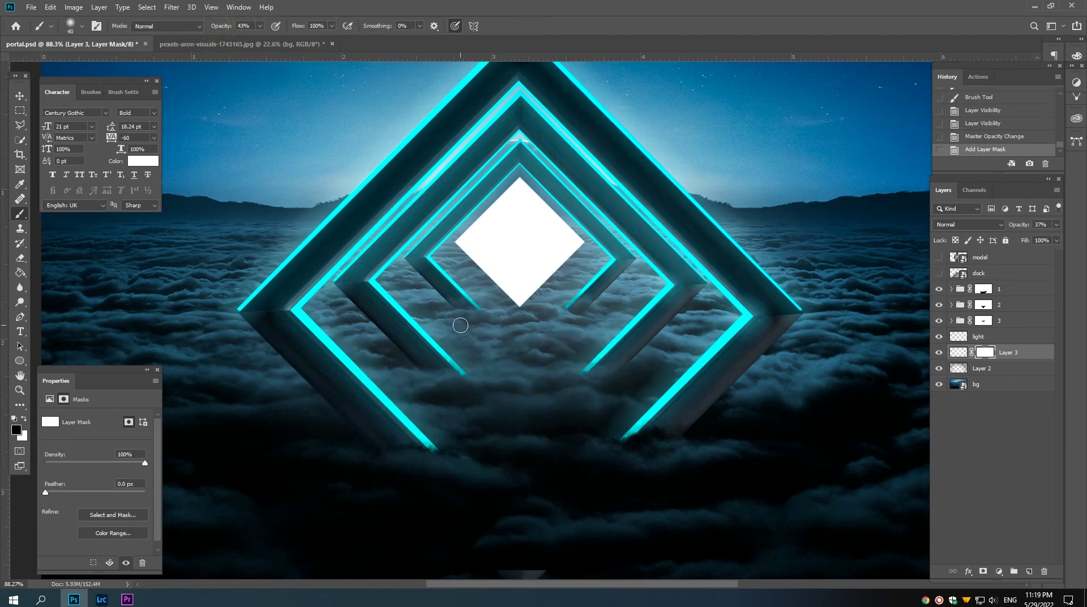
Step: Paint the mask to hide Layer 3's glow over the clouds below the portal
{"action": "mouse_move", "coordinate": [469, 316]}
{"action": "left_mouse_down"}
{"action": "mouse_move", "coordinate": [452, 327]}
{"action": "mouse_move", "coordinate": [454, 318]}
{"action": "left_mouse_up"}
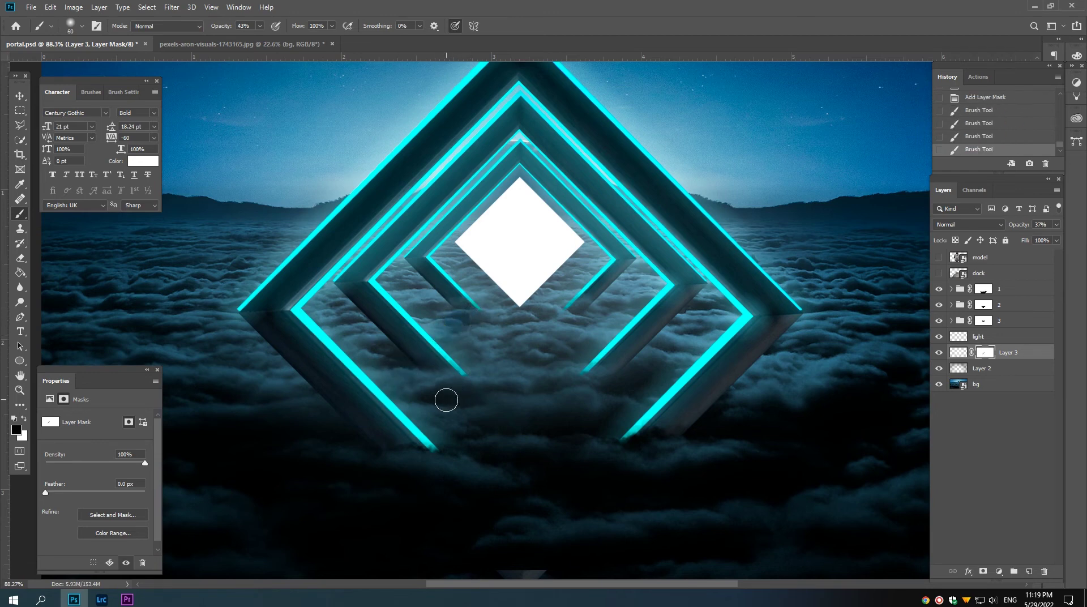
{"action": "left_click_drag", "start_coordinate": [446, 395], "coordinate": [446, 379]}
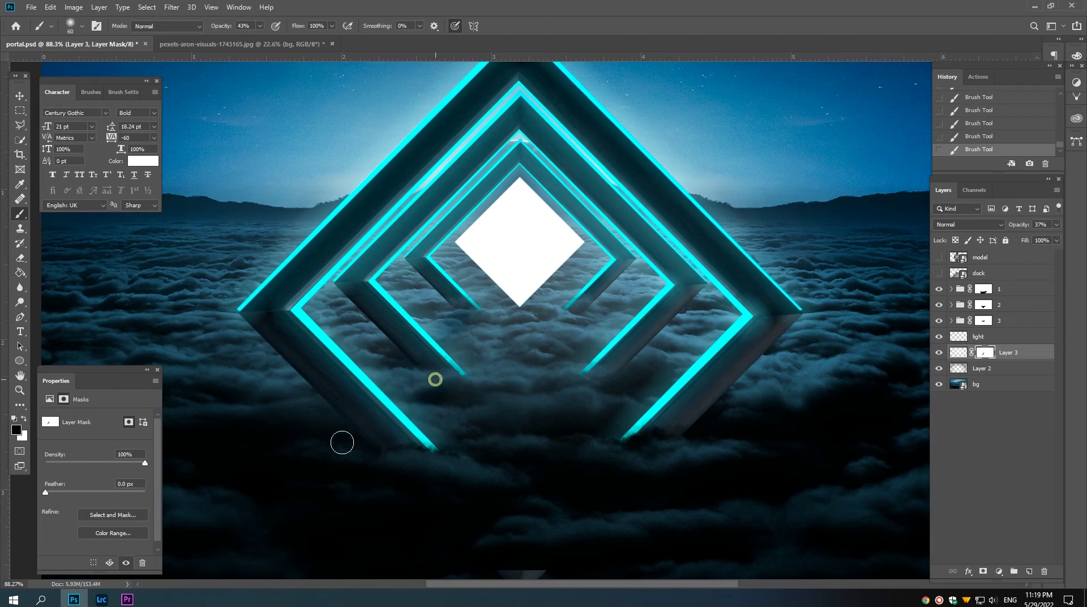
{"action": "left_click", "coordinate": [396, 451]}
{"action": "key", "text": "bracketleft"}
{"action": "left_click", "coordinate": [564, 319]}
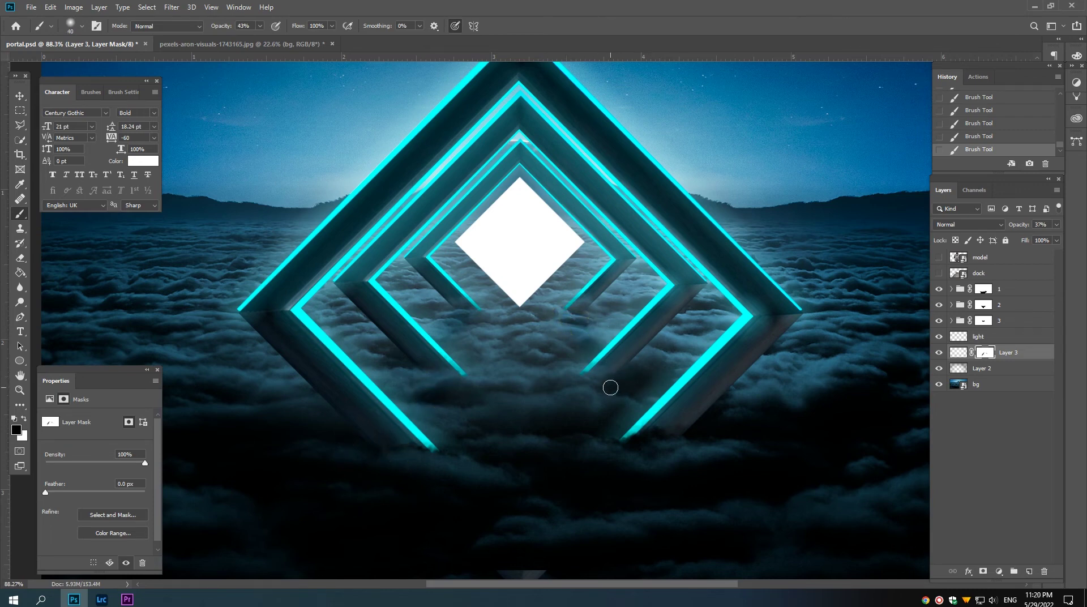
{"action": "mouse_move", "coordinate": [602, 383]}
{"action": "left_mouse_down"}
{"action": "mouse_move", "coordinate": [643, 417]}
{"action": "mouse_move", "coordinate": [488, 344]}
{"action": "left_mouse_up"}
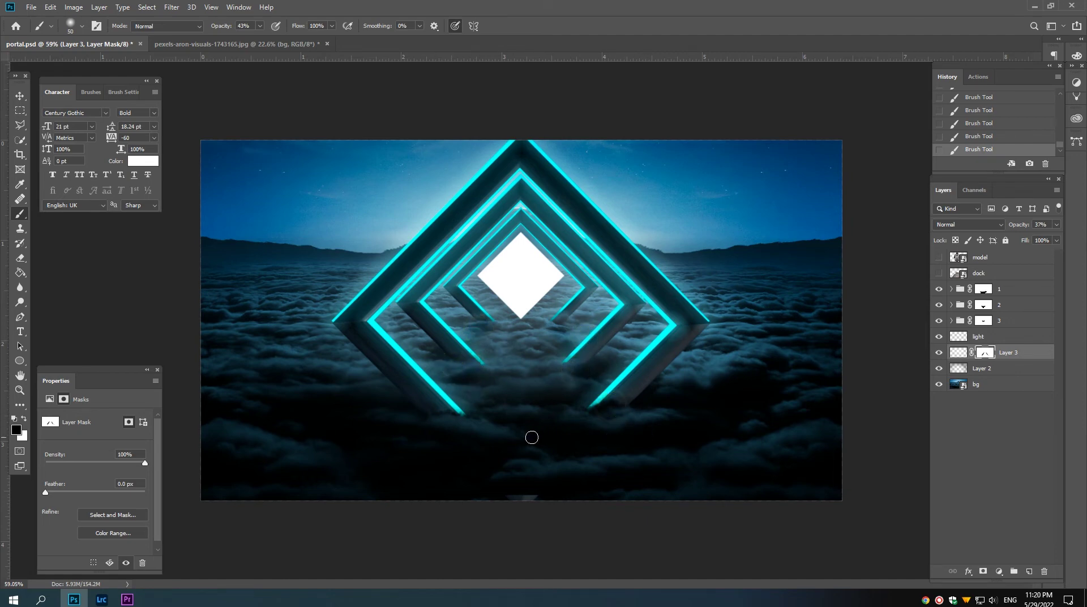
{"action": "mouse_move", "coordinate": [531, 434]}
{"action": "left_mouse_down"}
{"action": "mouse_move", "coordinate": [475, 432]}
{"action": "mouse_move", "coordinate": [529, 354]}
{"action": "left_mouse_up"}
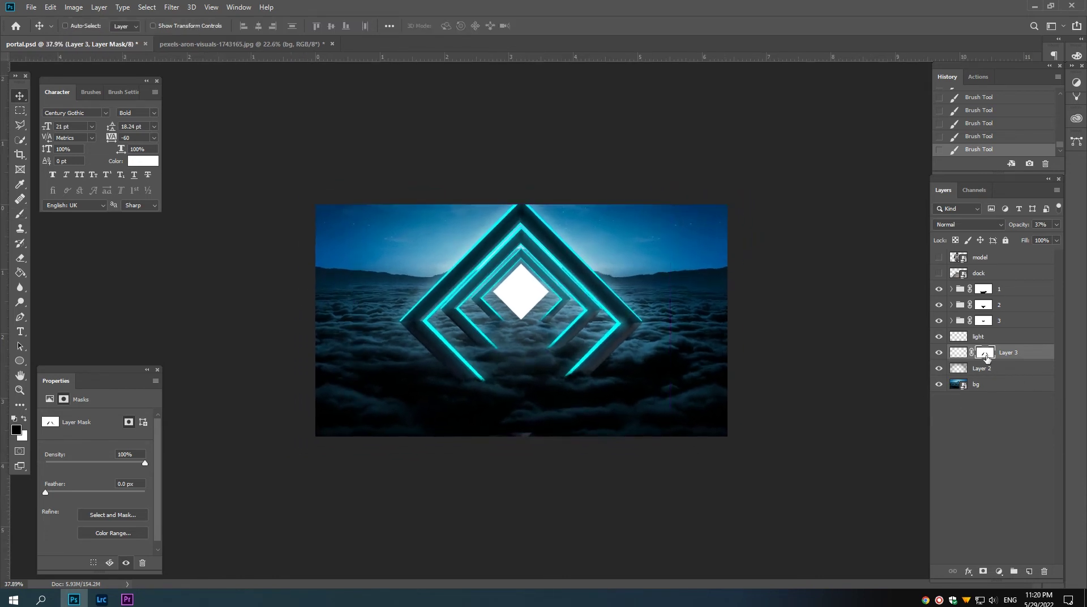
Step: Duplicate light as light copy, drag it above model, and restore all layer visibility
{"action": "left_click", "coordinate": [979, 340]}
{"action": "left_click", "coordinate": [958, 339], "text": "ctrl"}
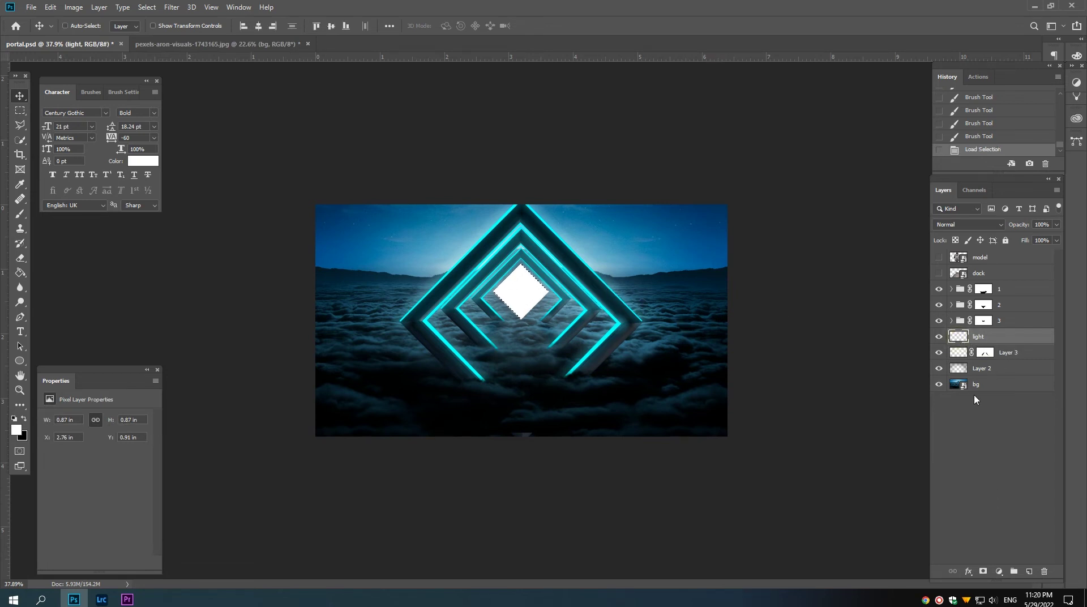
{"action": "key", "text": "ctrl+d"}
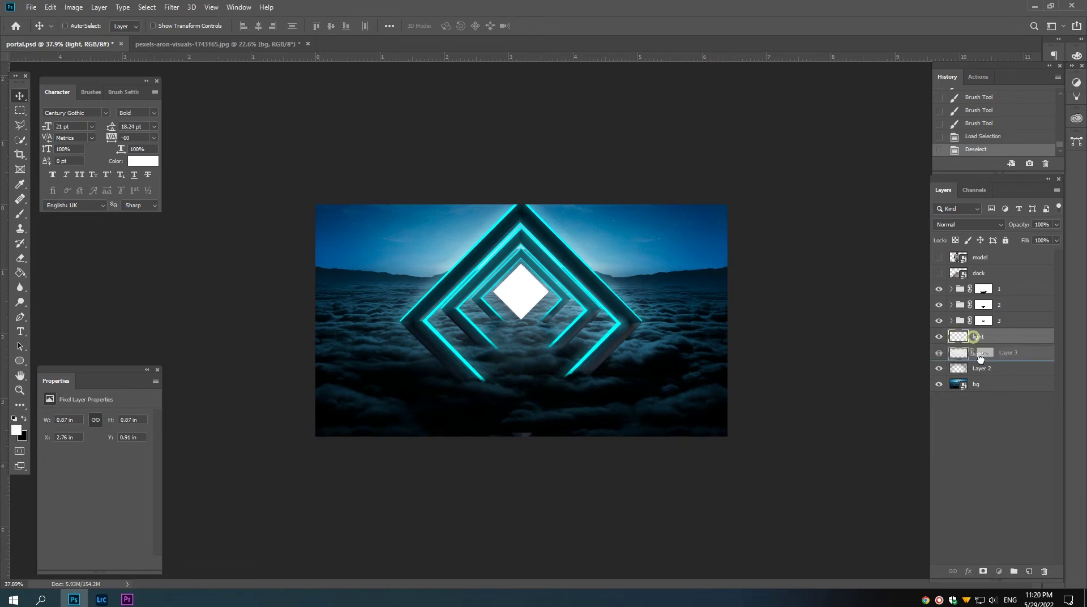
{"action": "left_click_drag", "start_coordinate": [978, 337], "coordinate": [1028, 570]}
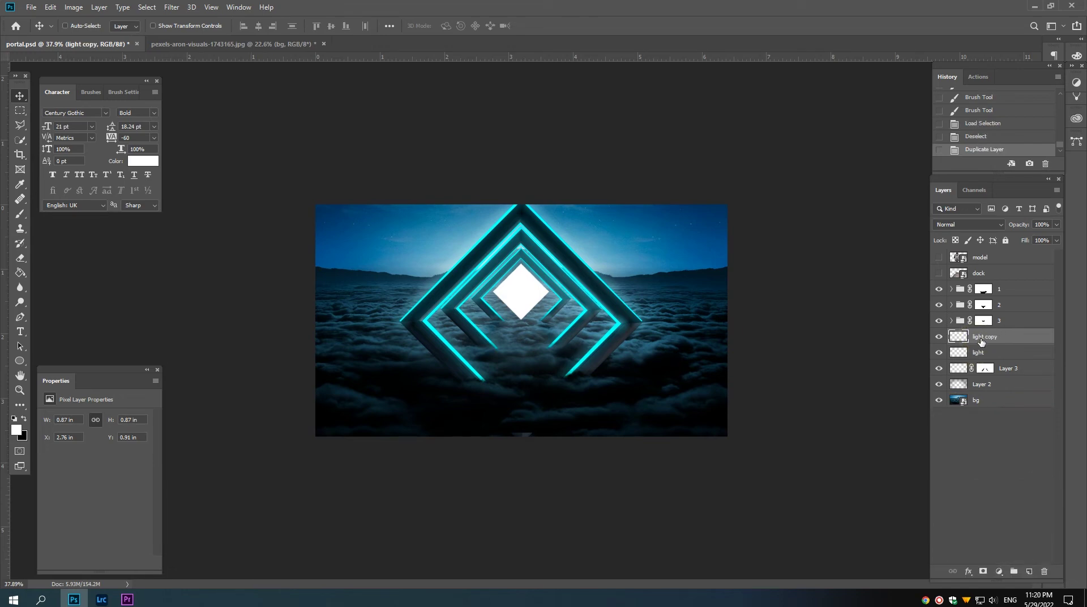
{"action": "left_click_drag", "start_coordinate": [981, 339], "coordinate": [982, 256]}
{"action": "left_click", "coordinate": [939, 258], "text": "alt"}
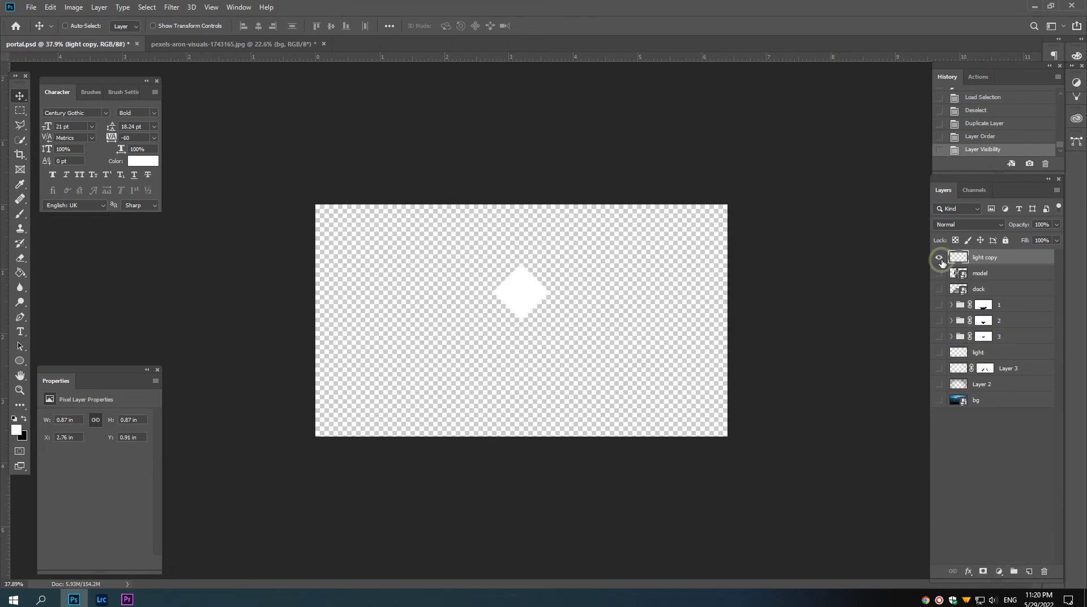
{"action": "mouse_move", "coordinate": [539, 279]}
{"action": "left_mouse_down"}
{"action": "mouse_move", "coordinate": [597, 296]}
{"action": "mouse_move", "coordinate": [550, 292]}
{"action": "left_mouse_up"}
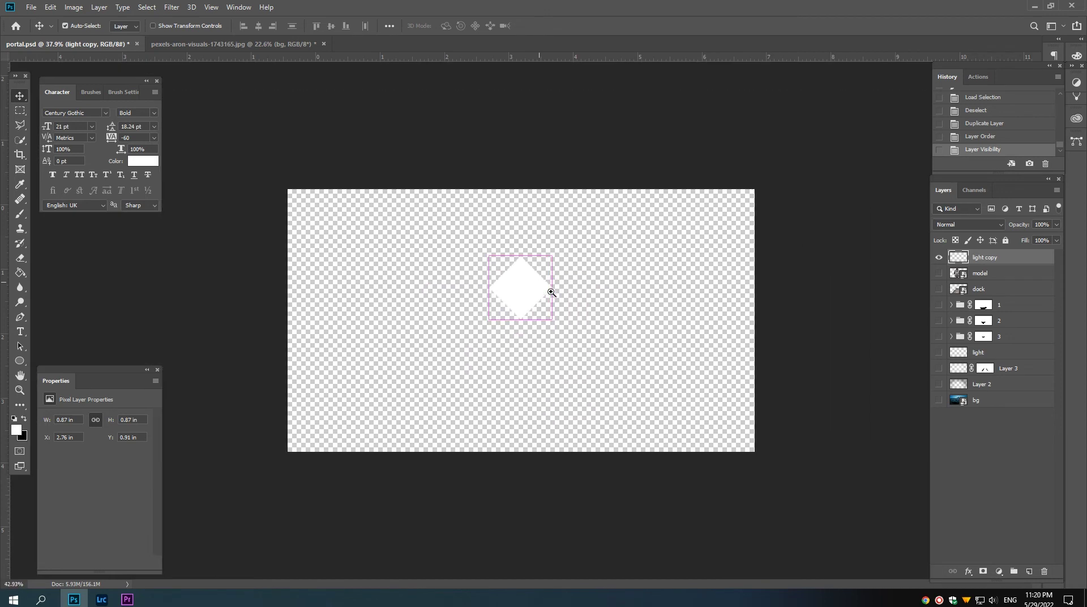
{"action": "left_click", "coordinate": [938, 258], "text": "alt"}
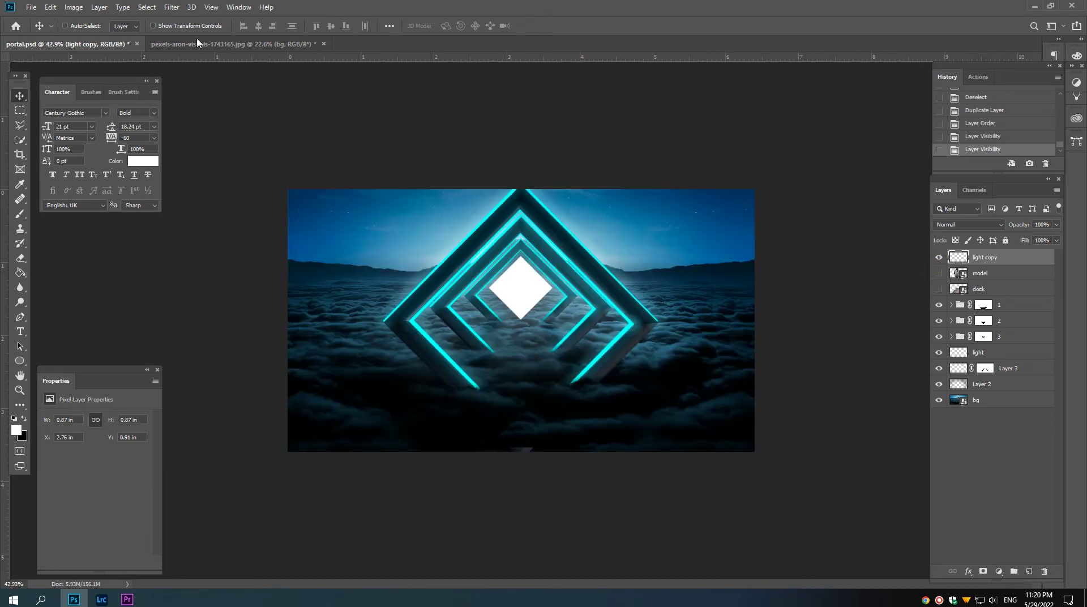
Step: Apply a Zoom Radial Blur with Amount 100 and an adjusted centre to light copy
{"action": "left_click", "coordinate": [170, 7]}
{"action": "mouse_move", "coordinate": [178, 135]}
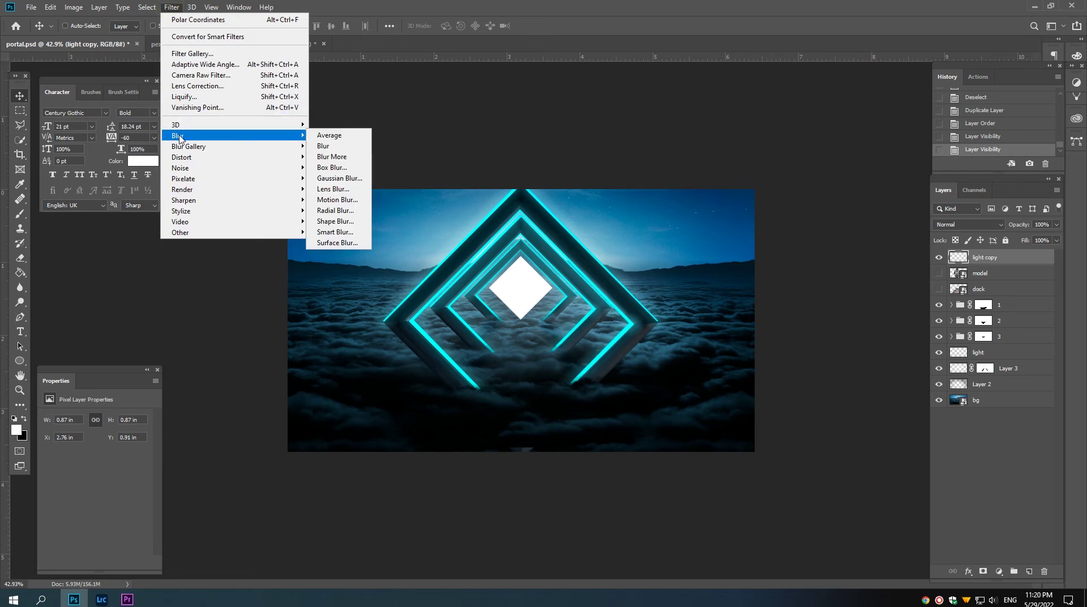
{"action": "left_click", "coordinate": [335, 210]}
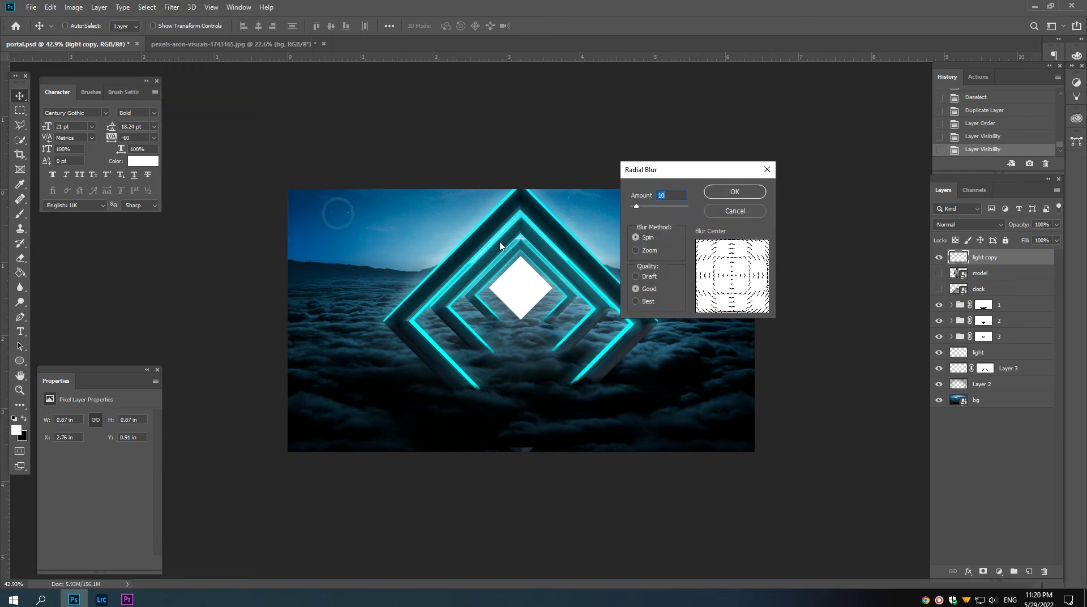
{"action": "left_click_drag", "start_coordinate": [637, 207], "coordinate": [708, 216]}
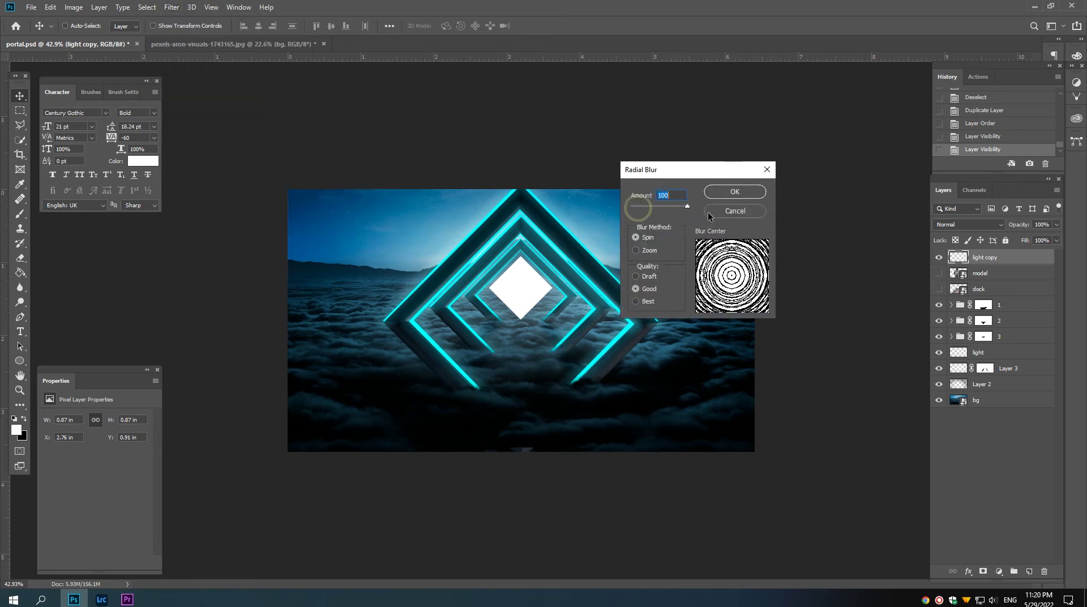
{"action": "left_click", "coordinate": [636, 250]}
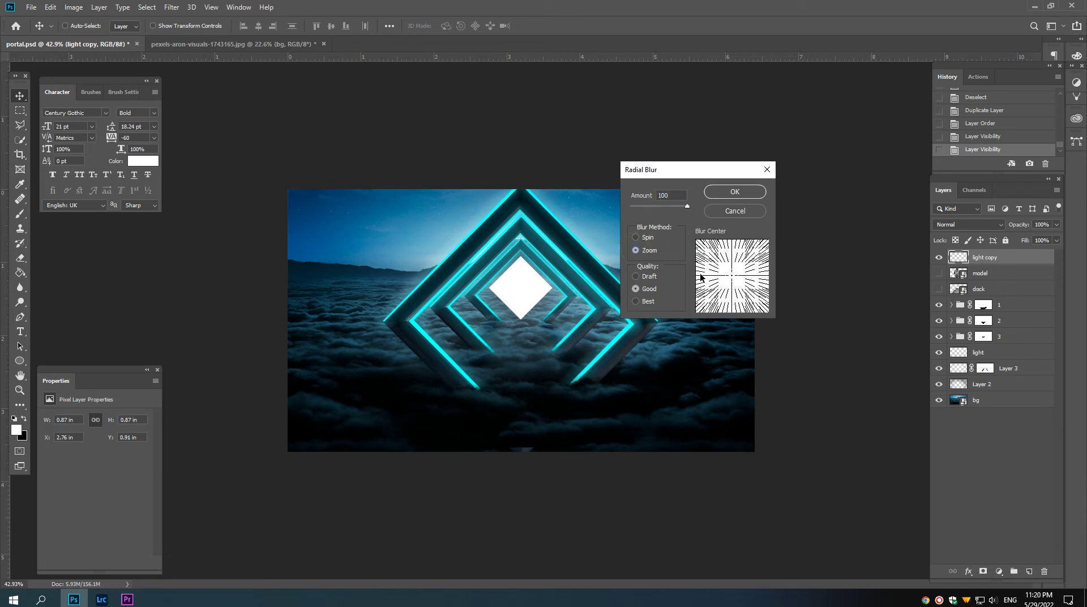
{"action": "left_click_drag", "start_coordinate": [724, 278], "coordinate": [732, 267]}
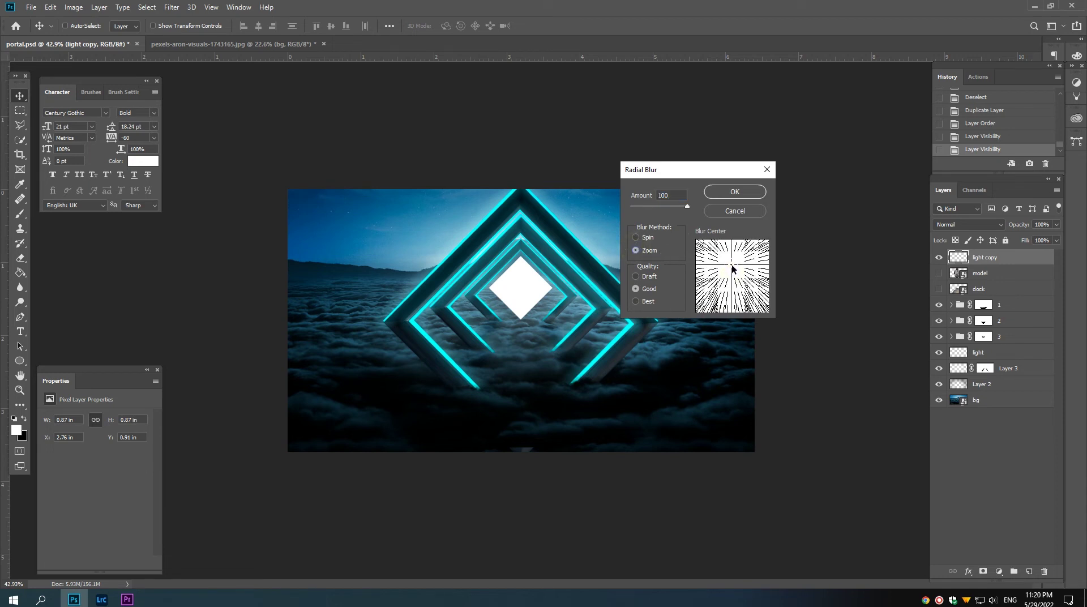
{"action": "left_click", "coordinate": [733, 192]}
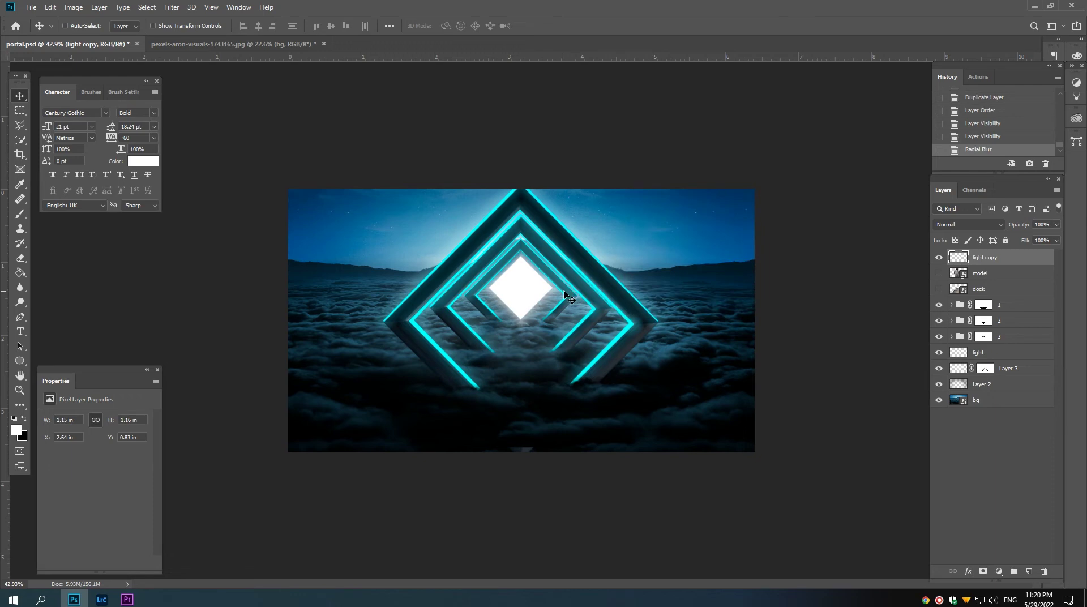
Step: Compare the result, then reapply the Radial Blur three more times
{"action": "scroll", "coordinate": [543, 304], "scroll_direction": "up", "scroll_amount": 2}
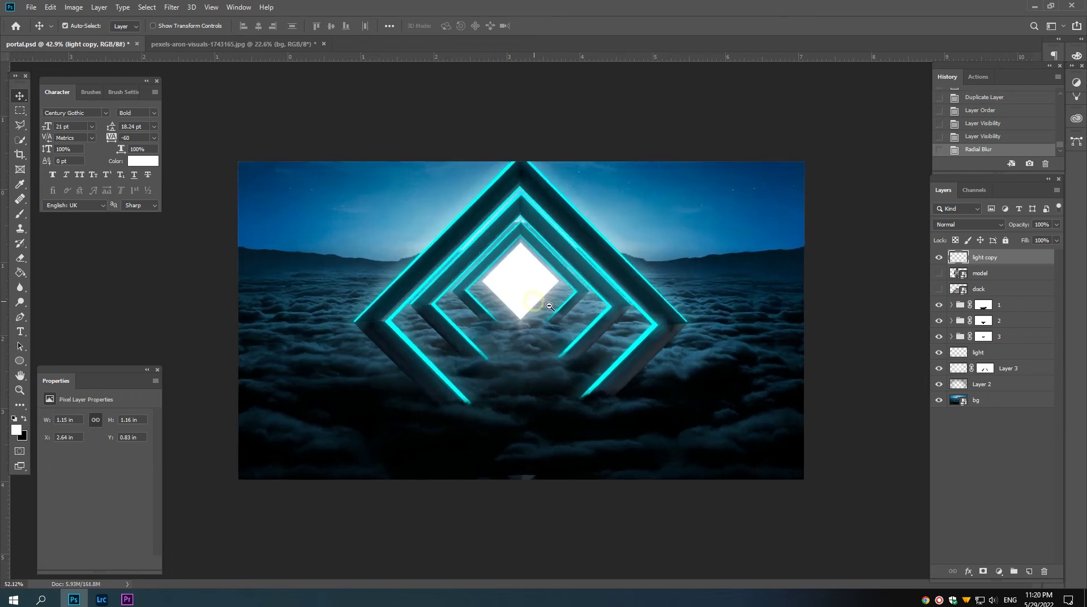
{"action": "scroll", "coordinate": [543, 304], "scroll_direction": "up", "scroll_amount": 3}
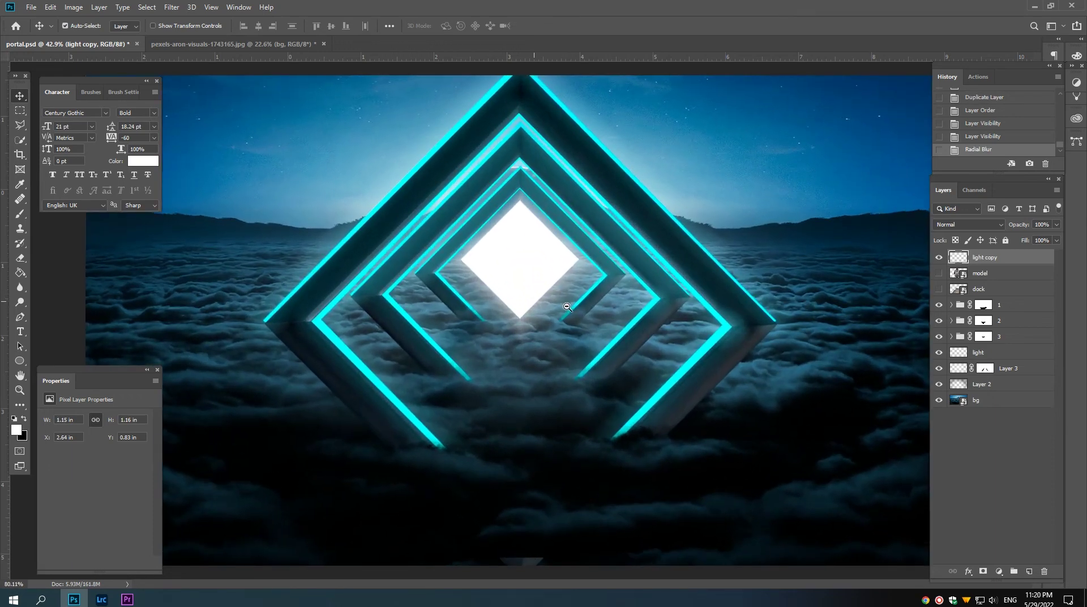
{"action": "left_click", "coordinate": [938, 258]}
{"action": "left_click", "coordinate": [939, 257]}
{"action": "scroll", "coordinate": [735, 266], "scroll_direction": "down", "scroll_amount": 2}
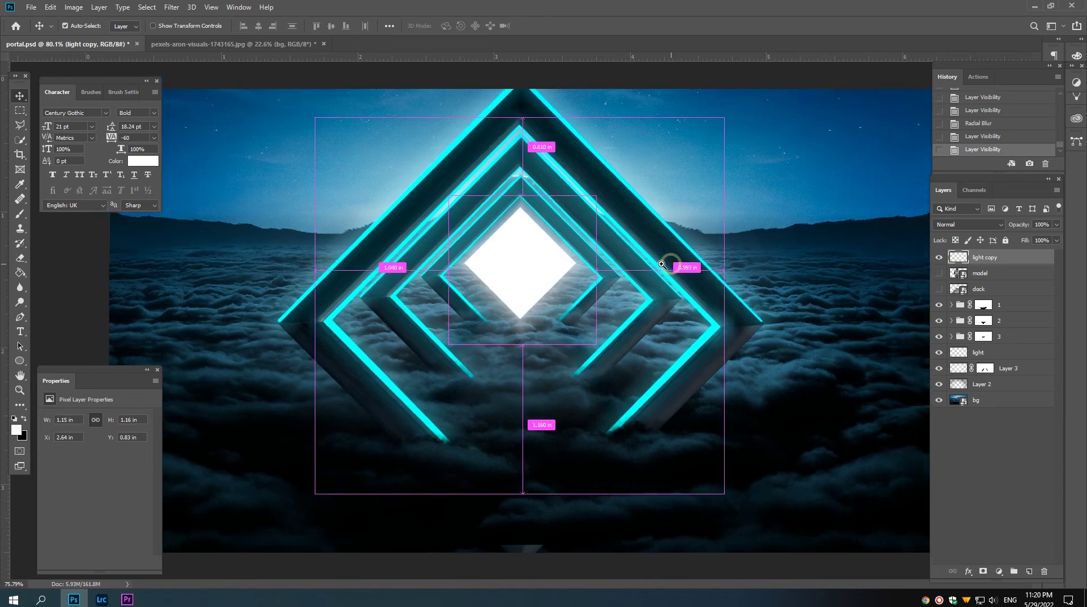
{"action": "scroll", "coordinate": [679, 263], "scroll_direction": "down", "scroll_amount": 1}
{"action": "scroll", "coordinate": [648, 265], "scroll_direction": "down", "scroll_amount": 1}
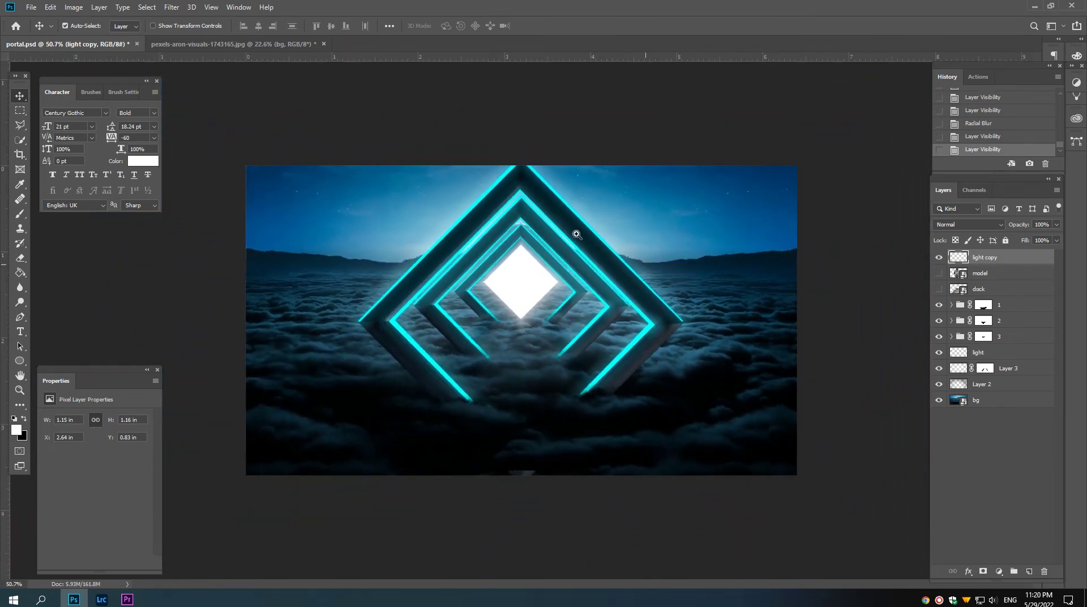
{"action": "left_click", "coordinate": [171, 7]}
{"action": "left_click", "coordinate": [186, 20]}
{"action": "left_click", "coordinate": [170, 8]}
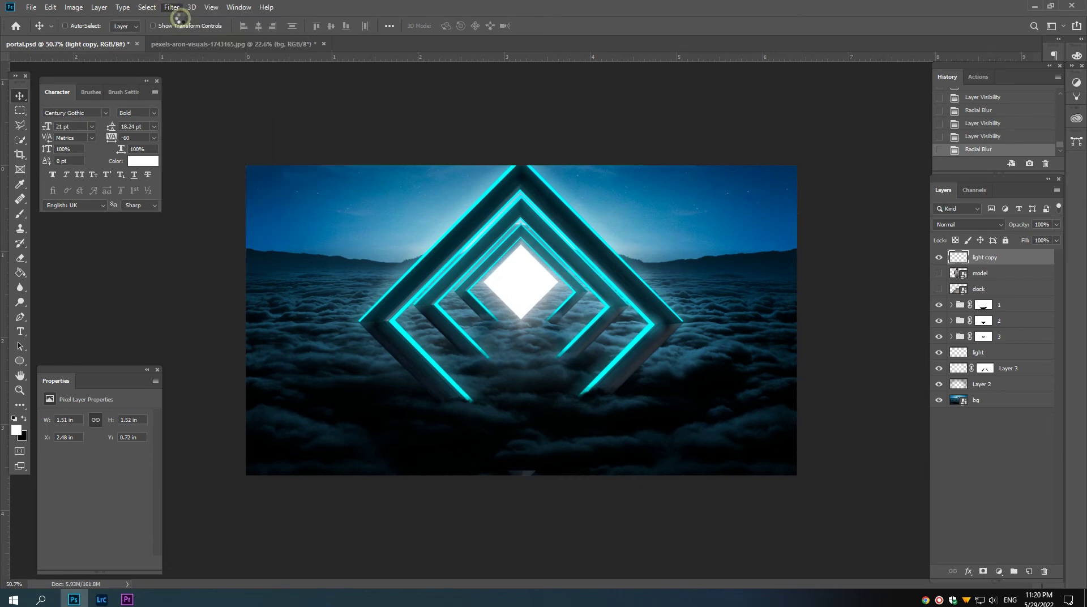
{"action": "left_click", "coordinate": [172, 6]}
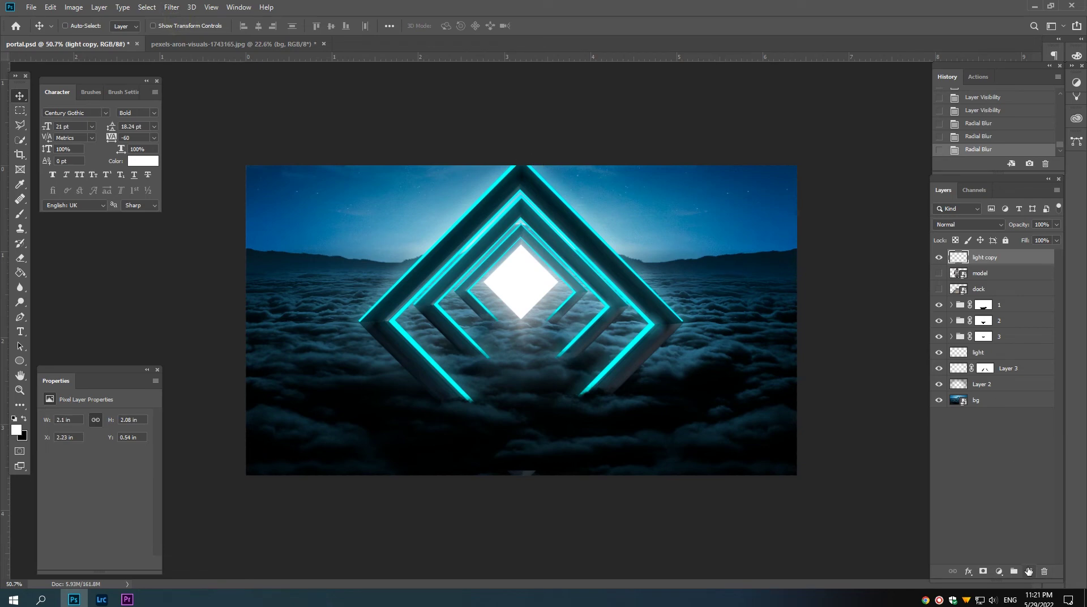
Step: On new Layer 4, fill a Color Range Highlights selection (fuzziness 27), then deselect
{"action": "left_click", "coordinate": [1028, 571]}
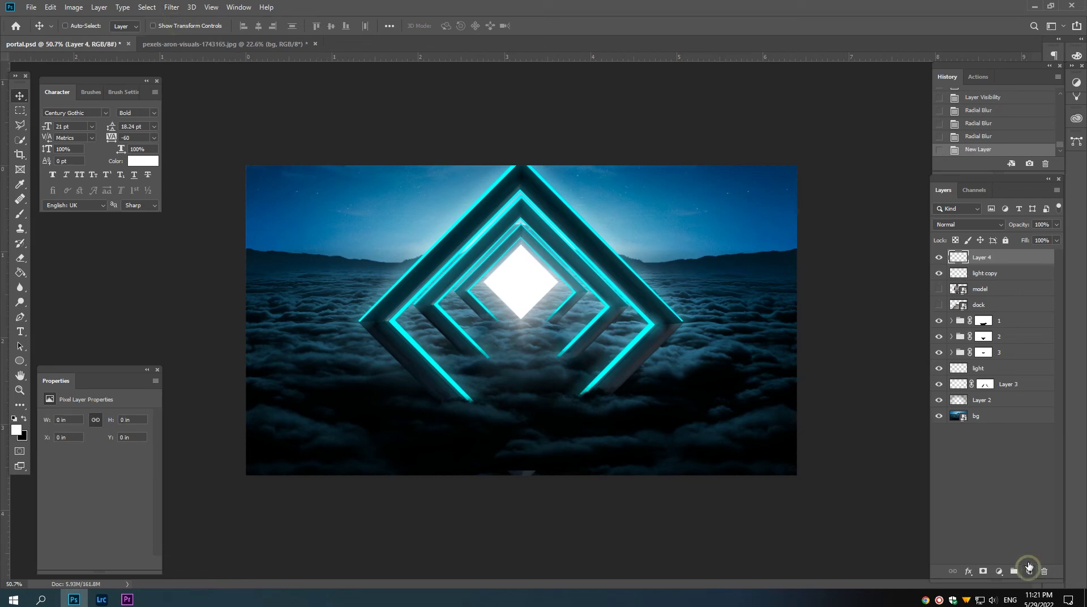
{"action": "left_click", "coordinate": [147, 6]}
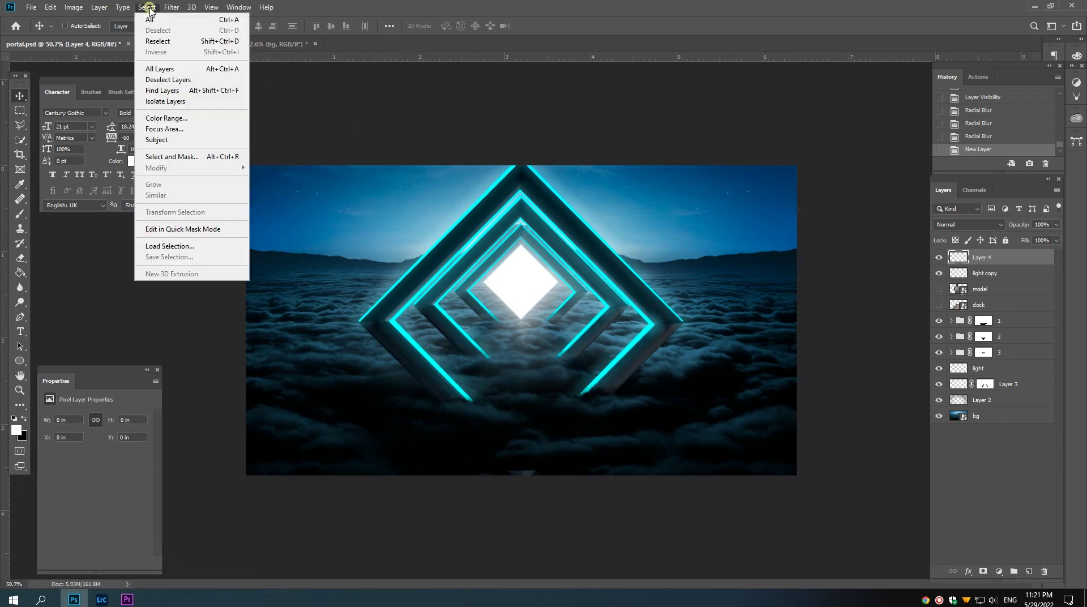
{"action": "left_click", "coordinate": [161, 118]}
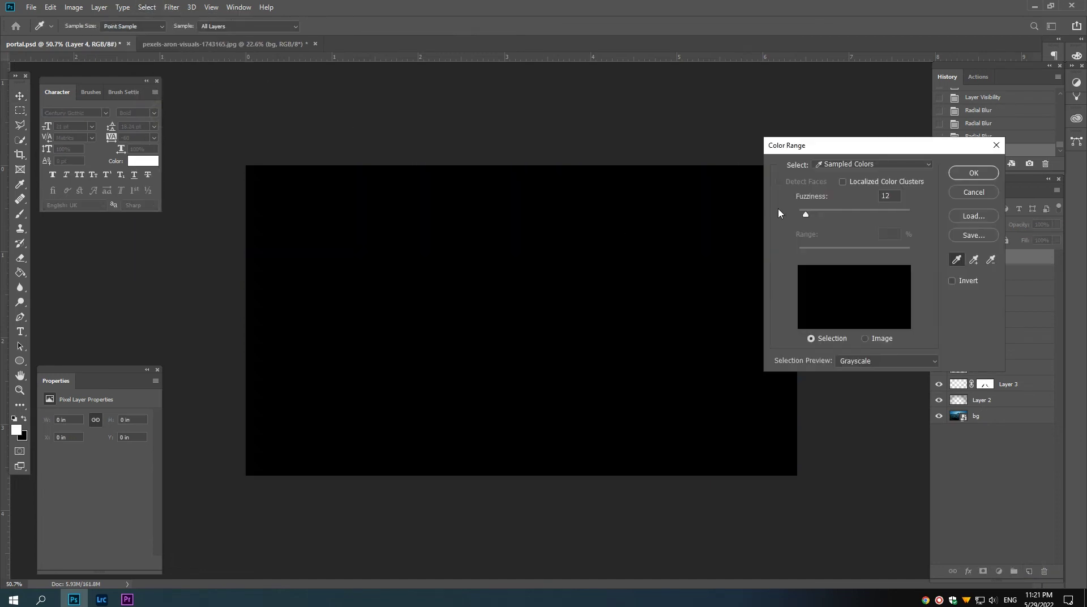
{"action": "left_click", "coordinate": [872, 164]}
{"action": "left_click", "coordinate": [847, 275]}
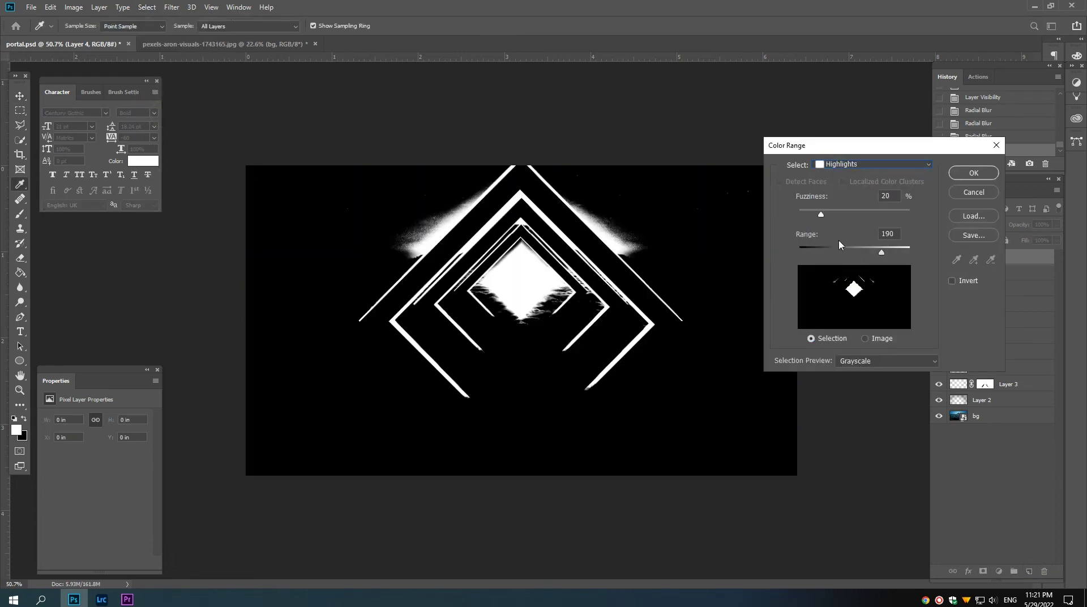
{"action": "mouse_move", "coordinate": [875, 252]}
{"action": "left_mouse_down"}
{"action": "mouse_move", "coordinate": [831, 258]}
{"action": "mouse_move", "coordinate": [884, 262]}
{"action": "left_mouse_up"}
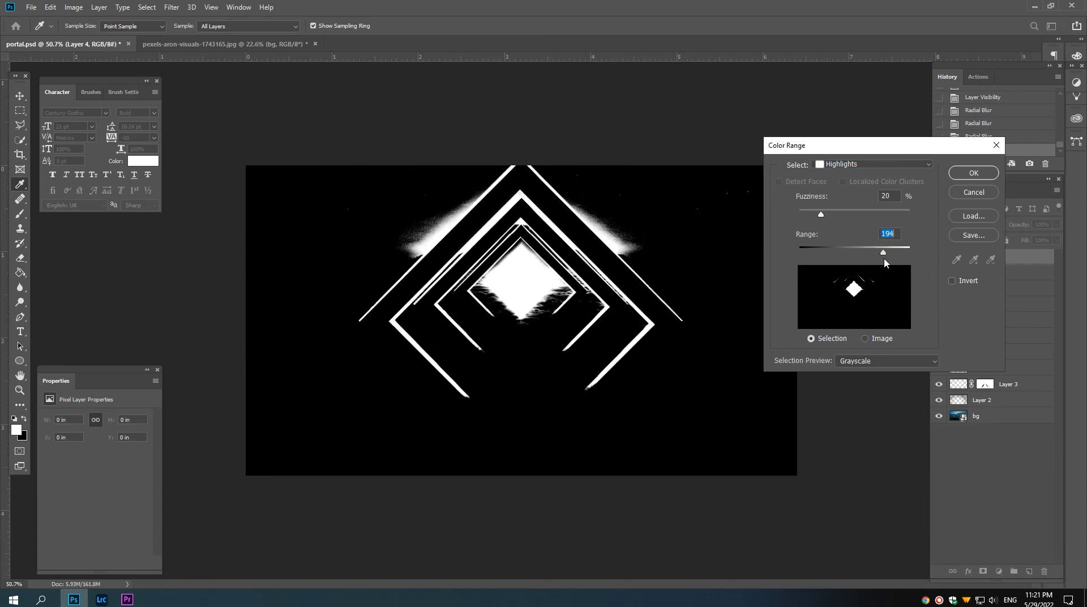
{"action": "left_click_drag", "start_coordinate": [820, 214], "coordinate": [830, 218]}
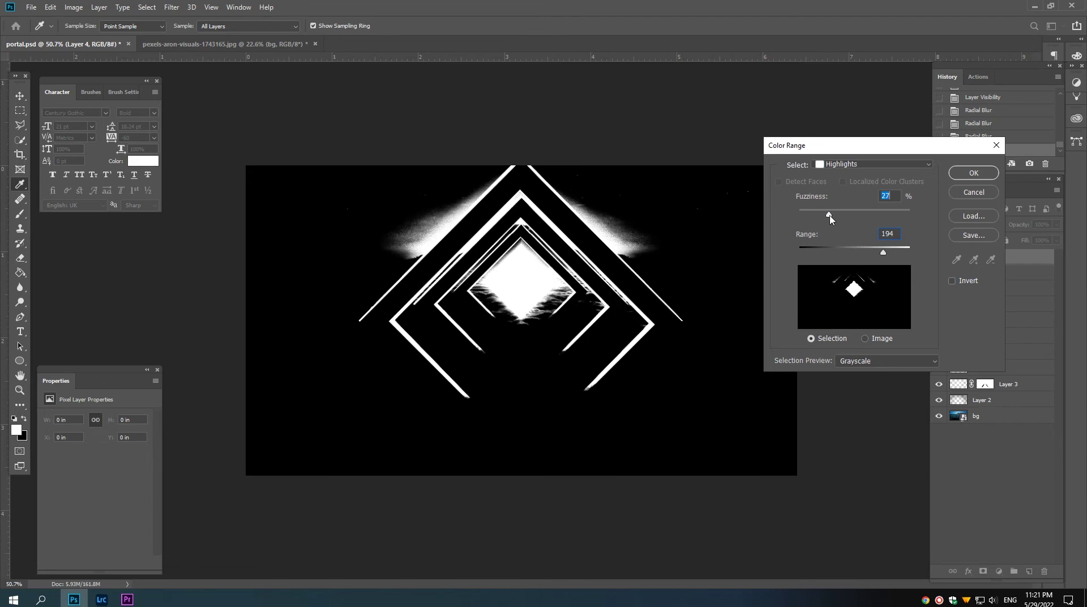
{"action": "left_click", "coordinate": [962, 174]}
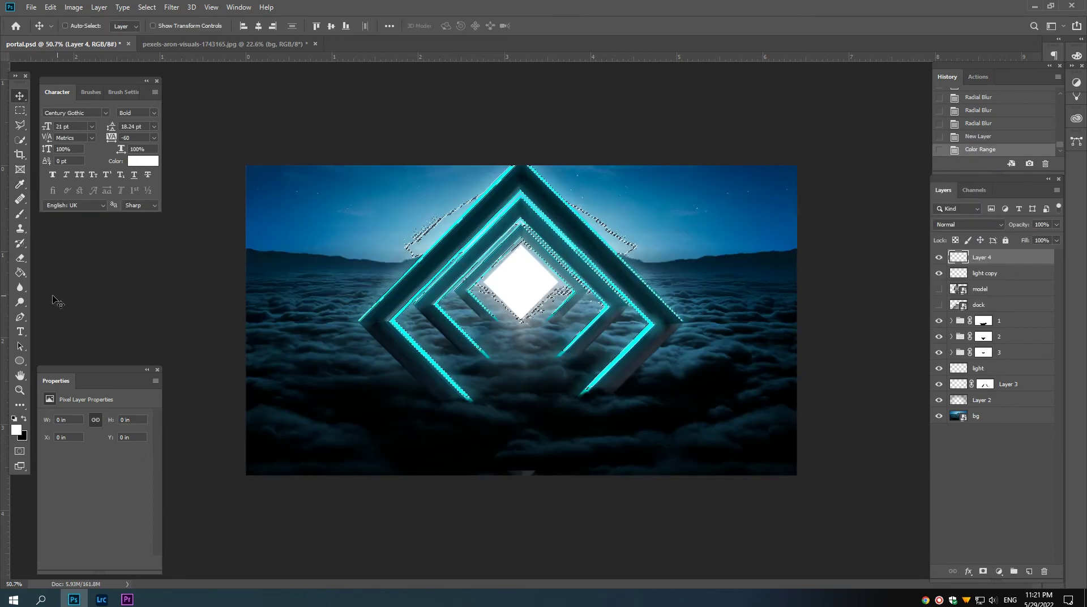
{"action": "key", "text": "alt+BackSpace"}
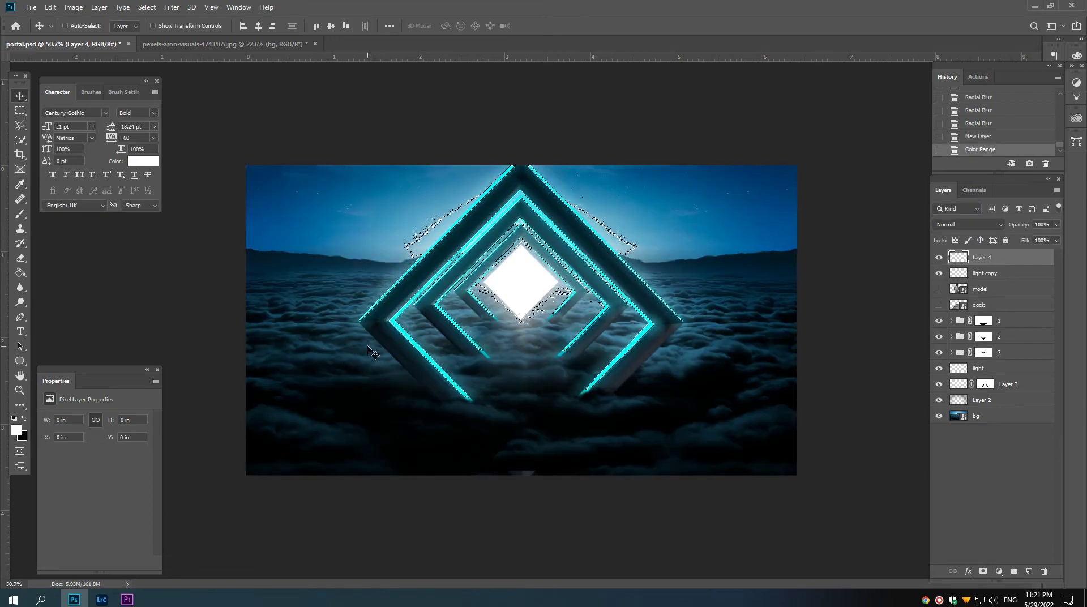
{"action": "key", "text": "ctrl+d"}
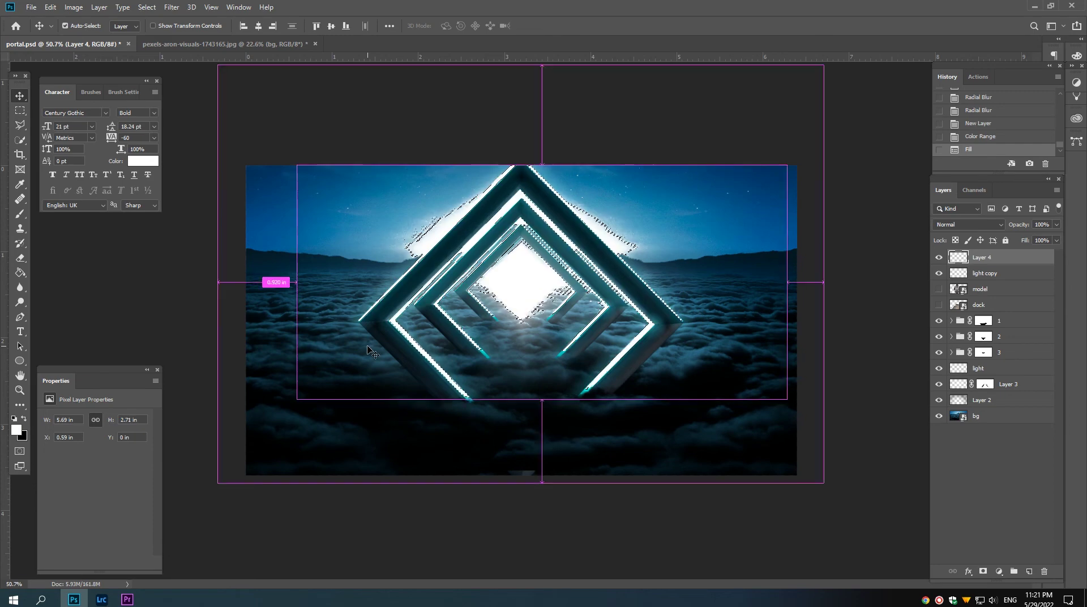
{"action": "left_click_drag", "start_coordinate": [529, 315], "coordinate": [544, 328]}
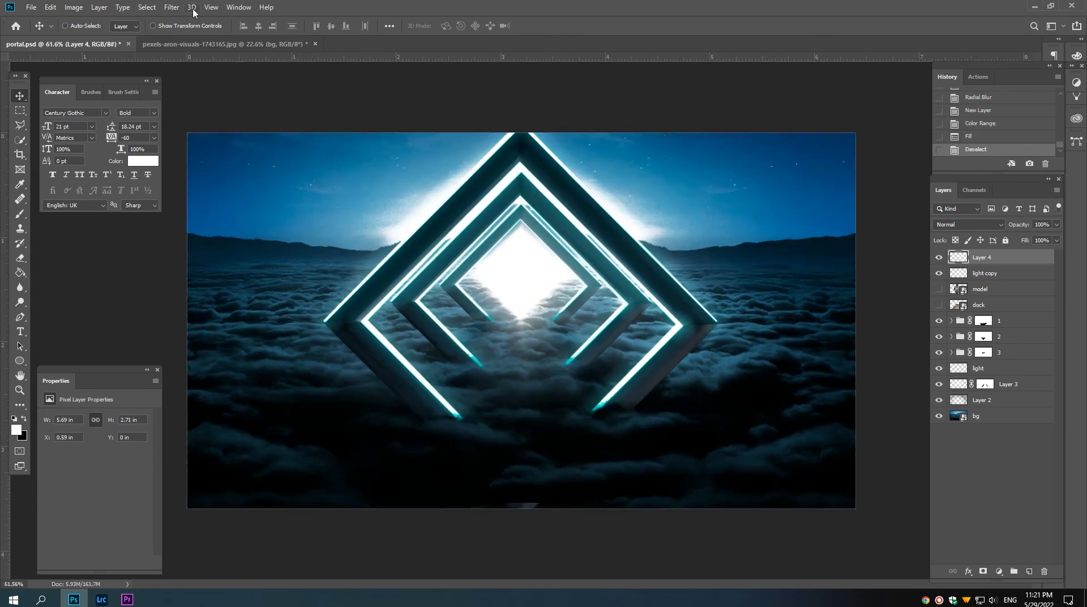
Step: Apply a Best-quality Radial Blur to the Layer 4 highlights
{"action": "left_click", "coordinate": [172, 7]}
{"action": "mouse_move", "coordinate": [177, 135]}
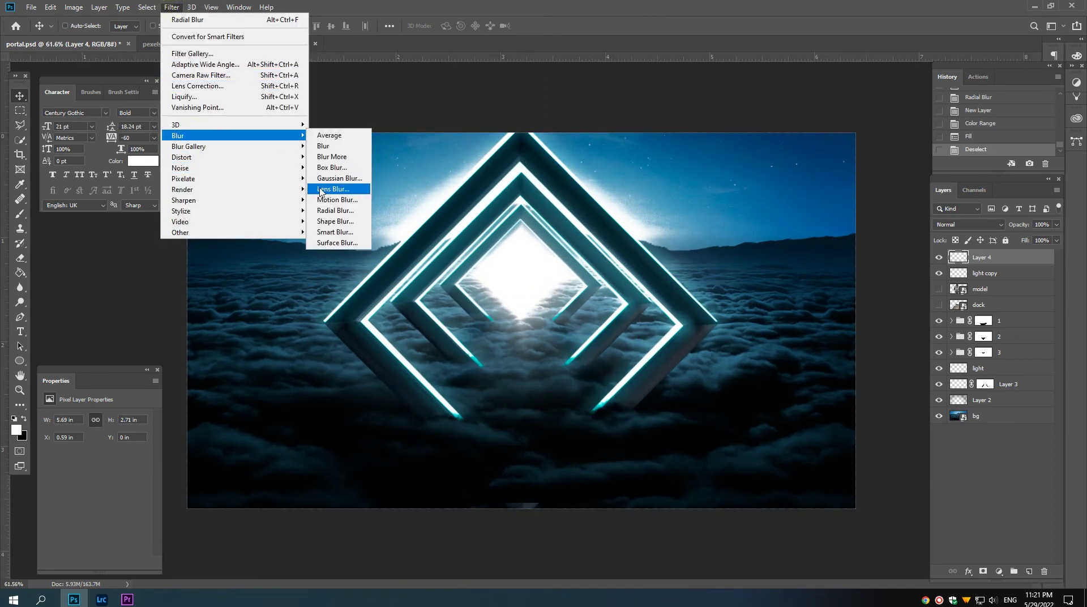
{"action": "left_click", "coordinate": [334, 210]}
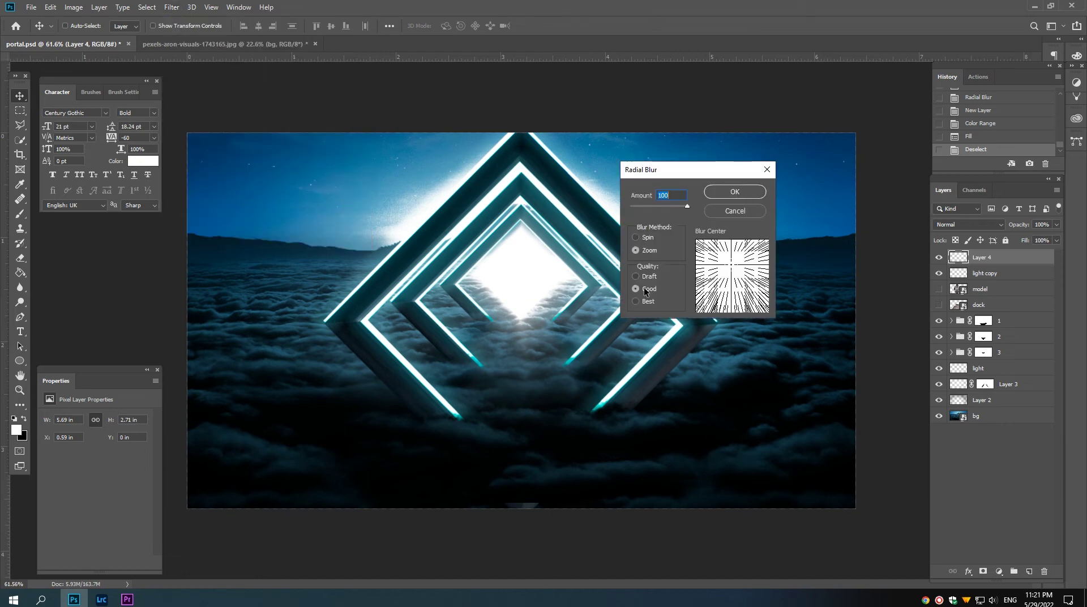
{"action": "left_click", "coordinate": [635, 302]}
{"action": "left_click", "coordinate": [726, 192]}
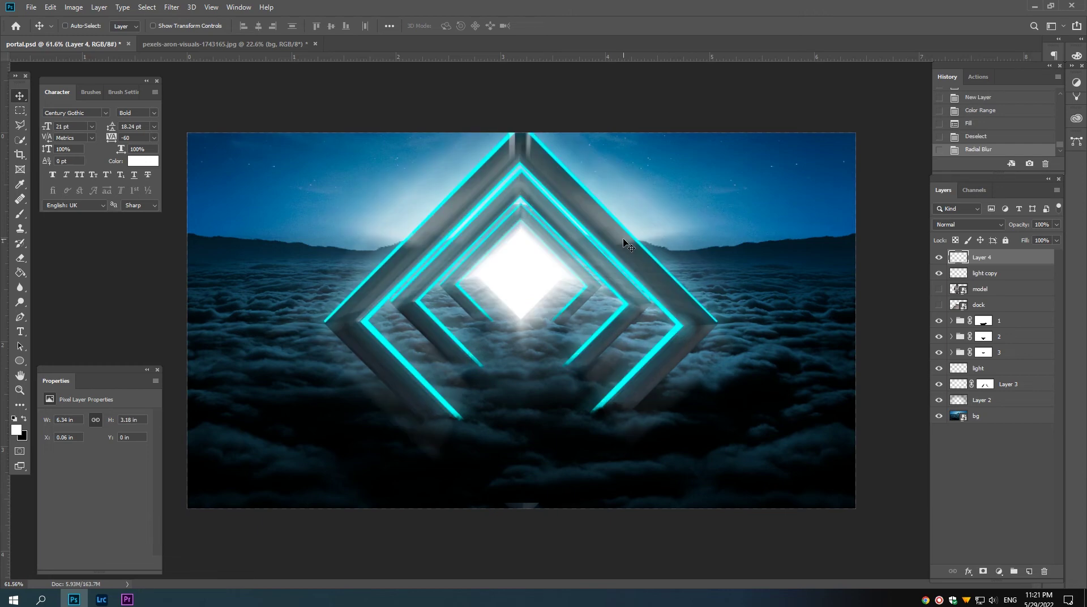
Step: Stretch Layer 4 taller with Free Transform and nudge it up twice
{"action": "scroll", "coordinate": [489, 304], "scroll_direction": "down", "scroll_amount": 3}
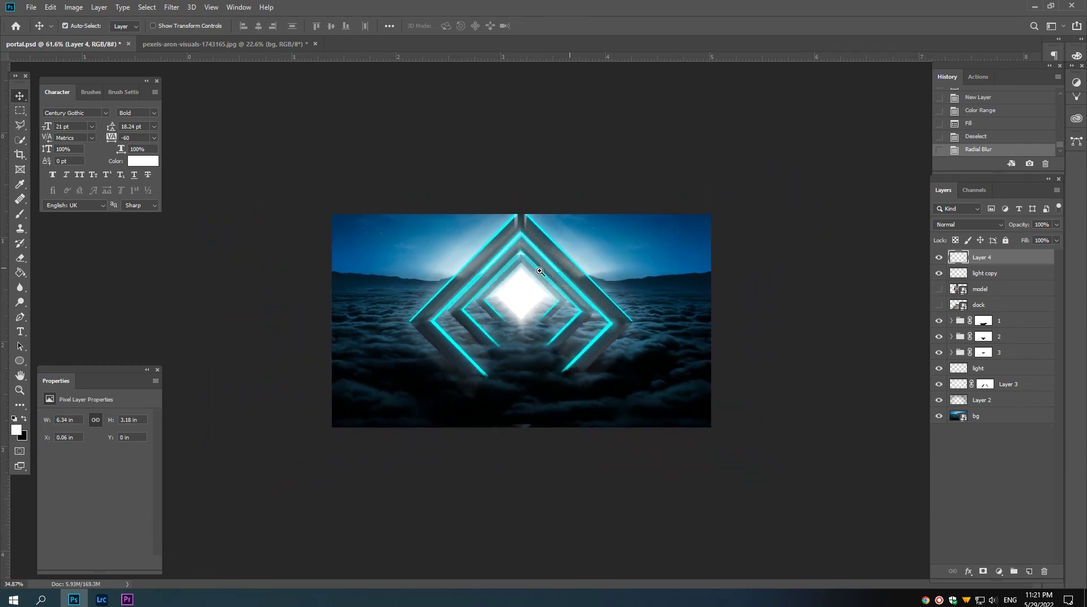
{"action": "key", "text": "ctrl+t"}
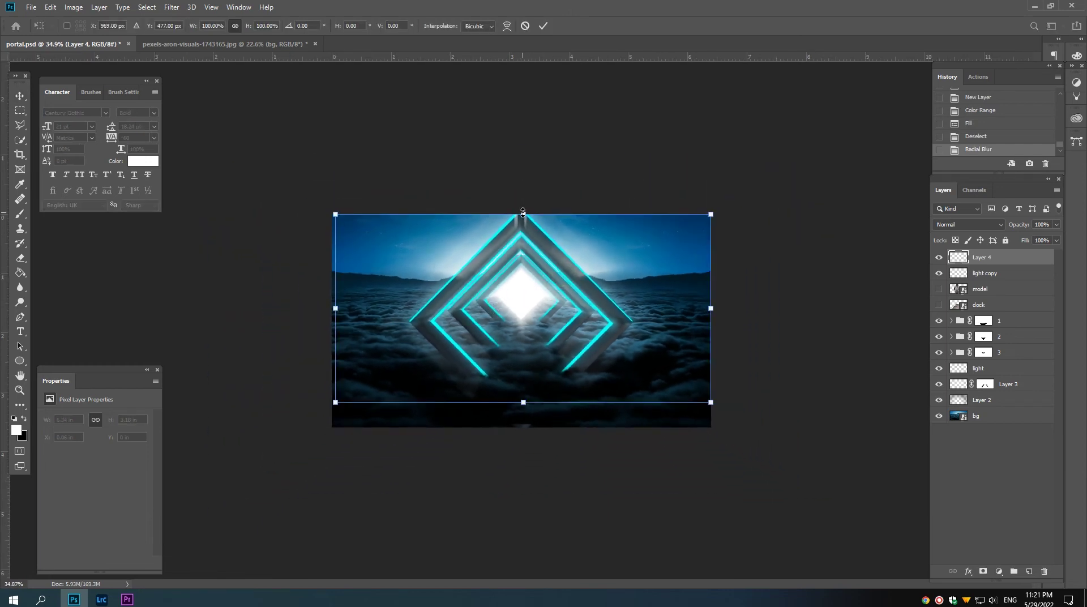
{"action": "left_click_drag", "start_coordinate": [522, 214], "coordinate": [525, 190]}
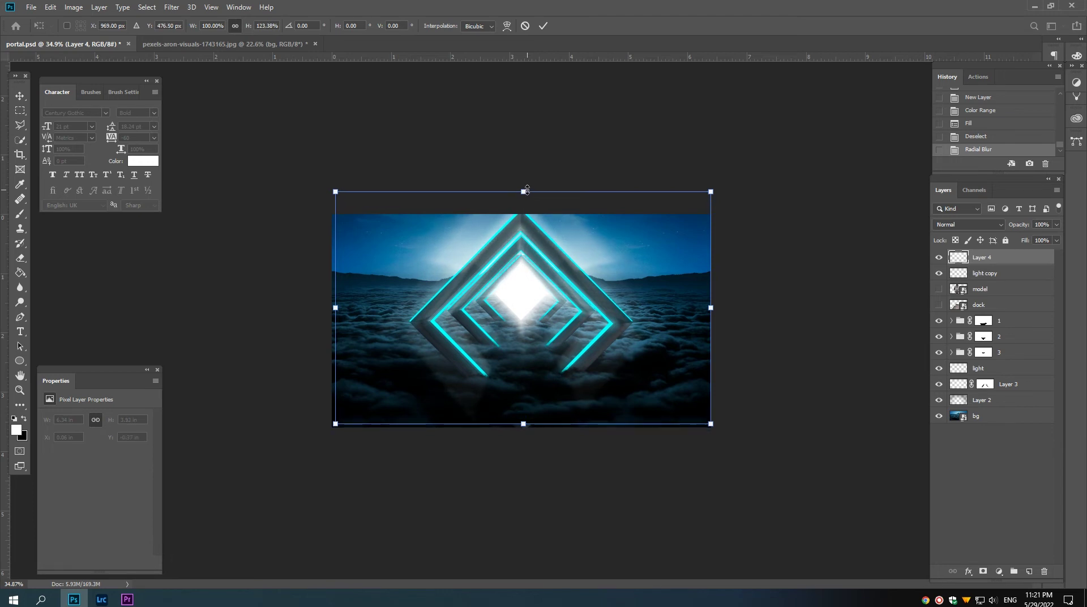
{"action": "key", "text": "Return"}
{"action": "key", "text": "Up"}
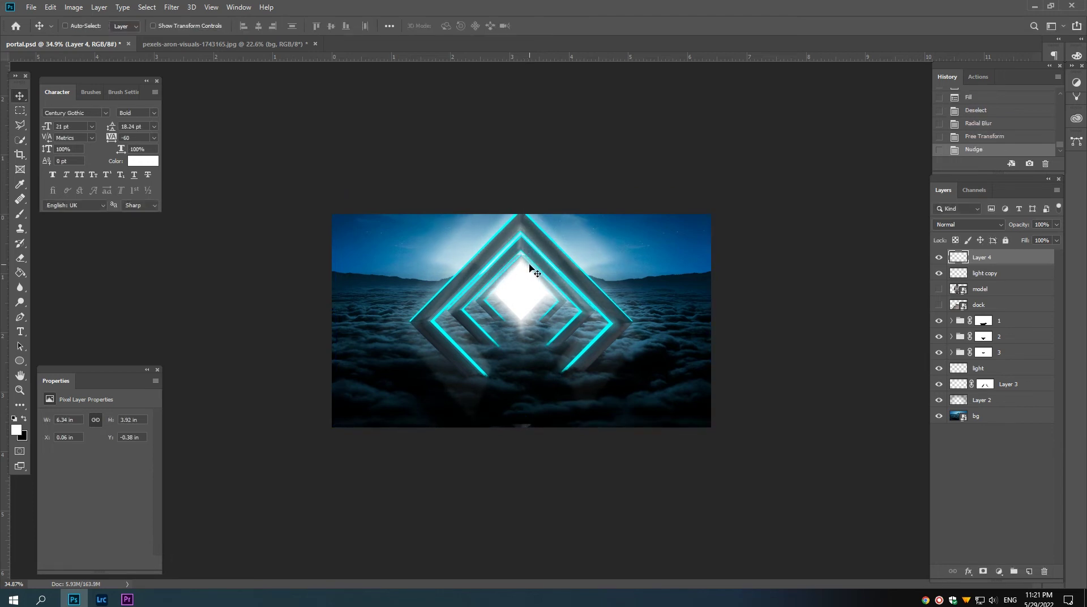
{"action": "key", "text": "Up"}
{"action": "key", "text": "Up"}
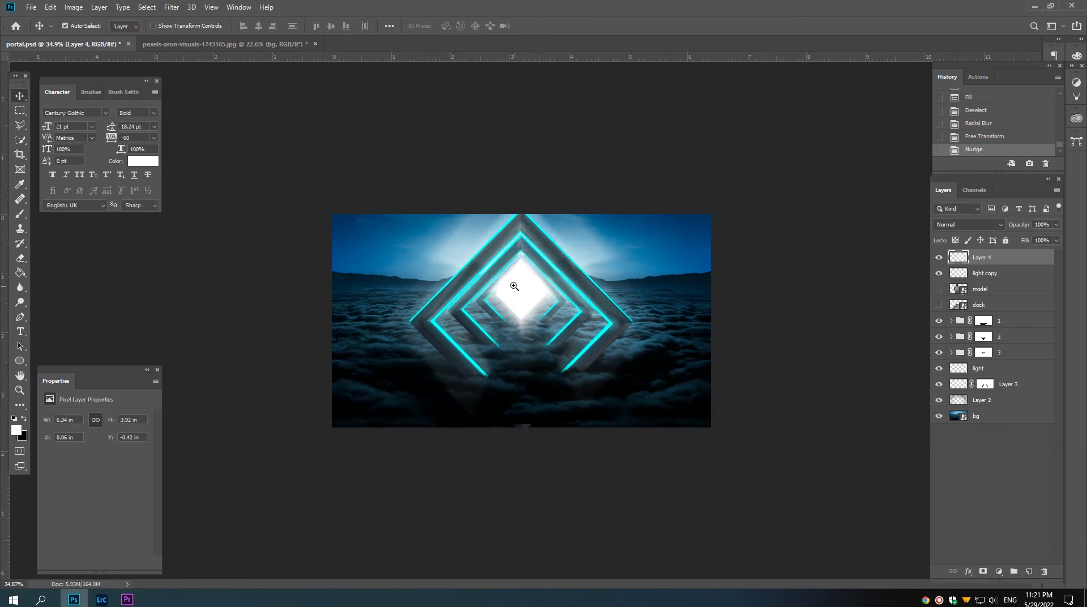
Step: Zoom in on the portal, add a layer mask to Layer 4, and pick the Brush tool
{"action": "left_click_drag", "start_coordinate": [514, 286], "coordinate": [546, 285]}
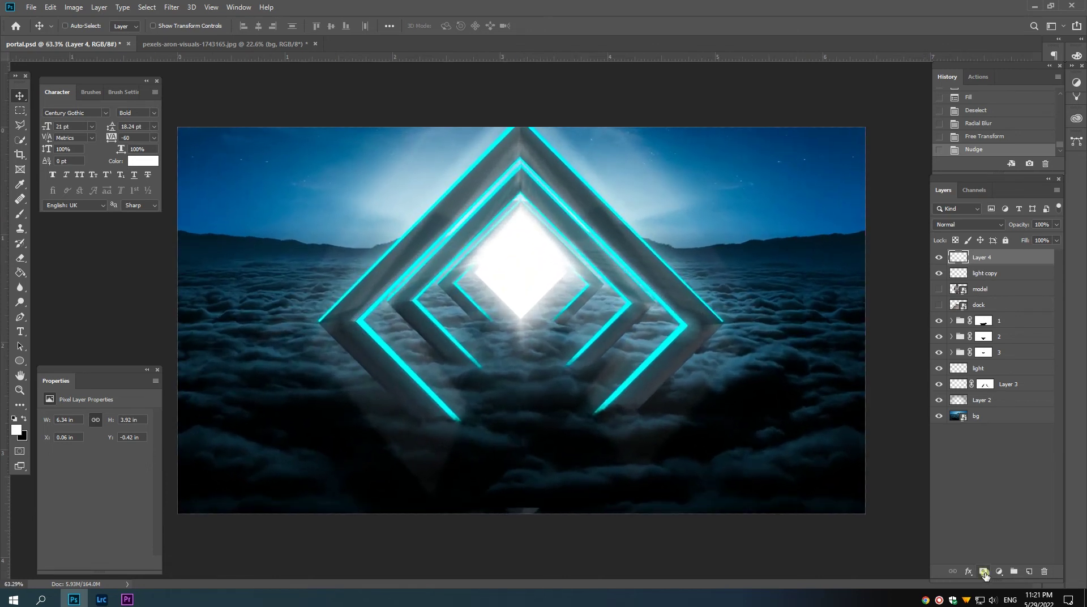
{"action": "left_click", "coordinate": [984, 571]}
{"action": "scroll", "coordinate": [521, 317], "scroll_direction": "up", "scroll_amount": 1}
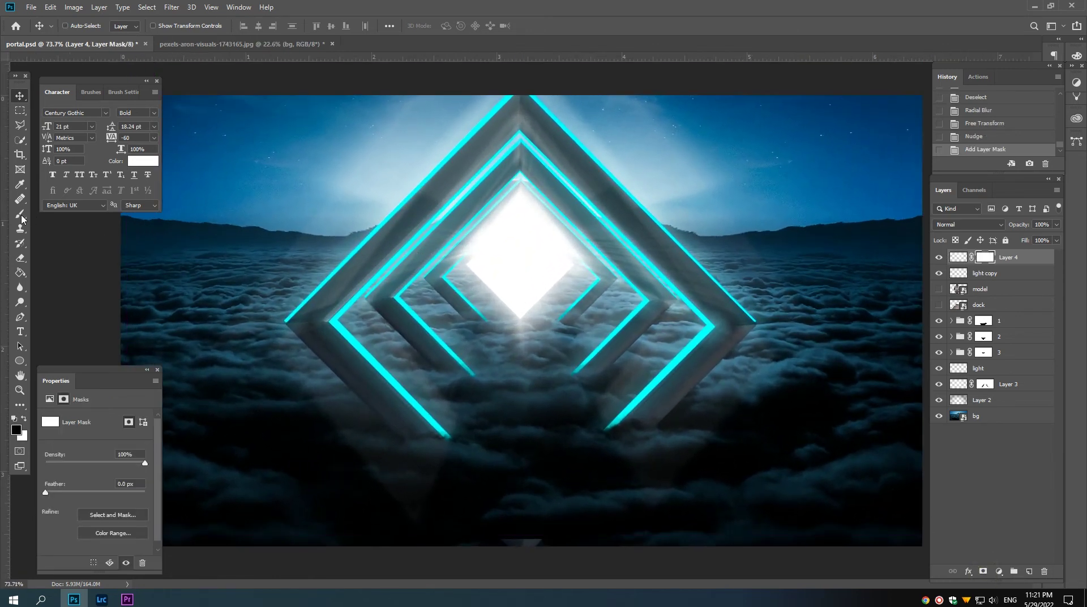
{"action": "left_click", "coordinate": [21, 218]}
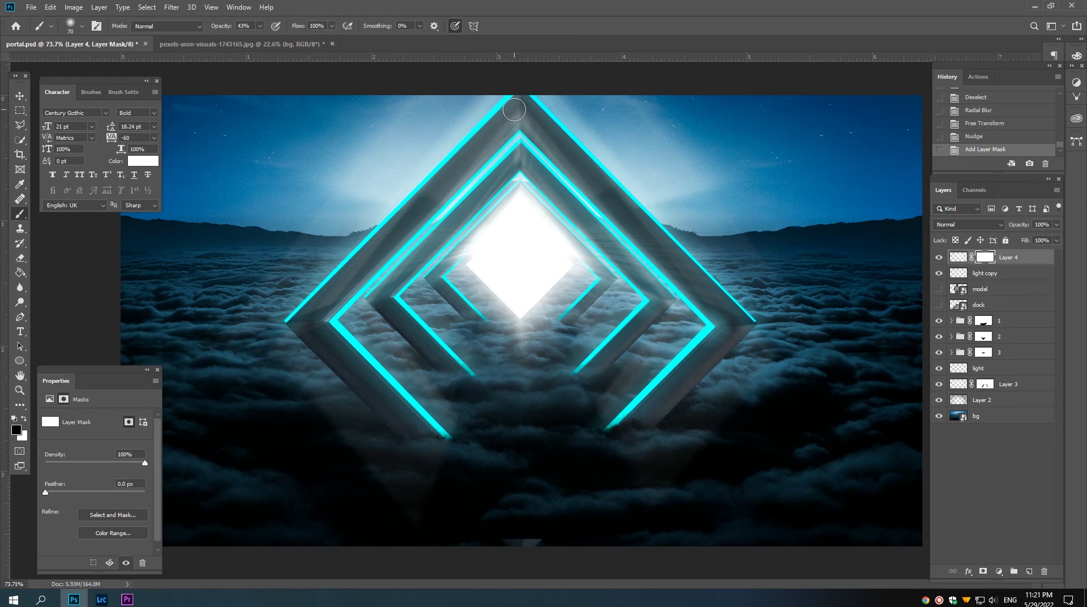
Step: Paint black on Layer 4's mask along the portal's upper-left outer edge up to the apex
{"action": "left_click", "coordinate": [515, 109]}
{"action": "left_click", "coordinate": [311, 316], "text": "shift"}
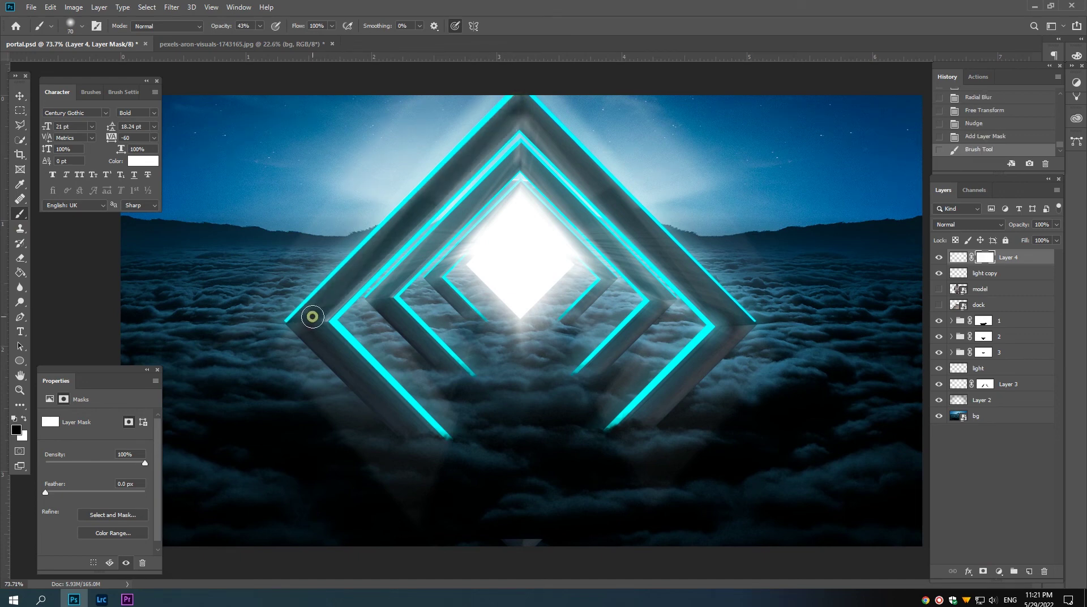
{"action": "left_click", "coordinate": [518, 102], "text": "shift"}
{"action": "left_click", "coordinate": [307, 312], "text": "shift"}
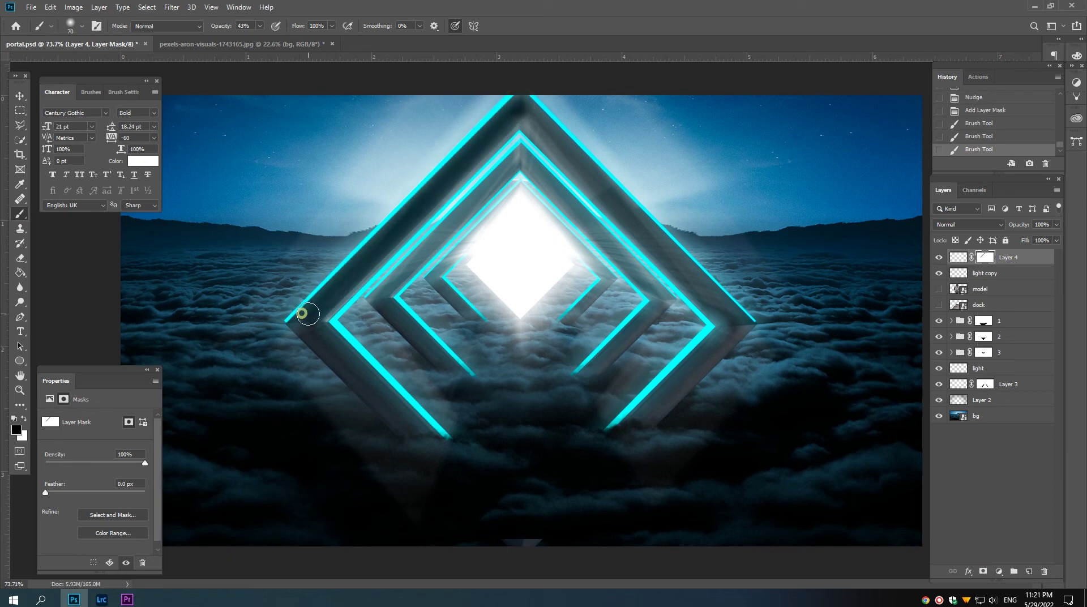
{"action": "left_click", "coordinate": [519, 109], "text": "shift"}
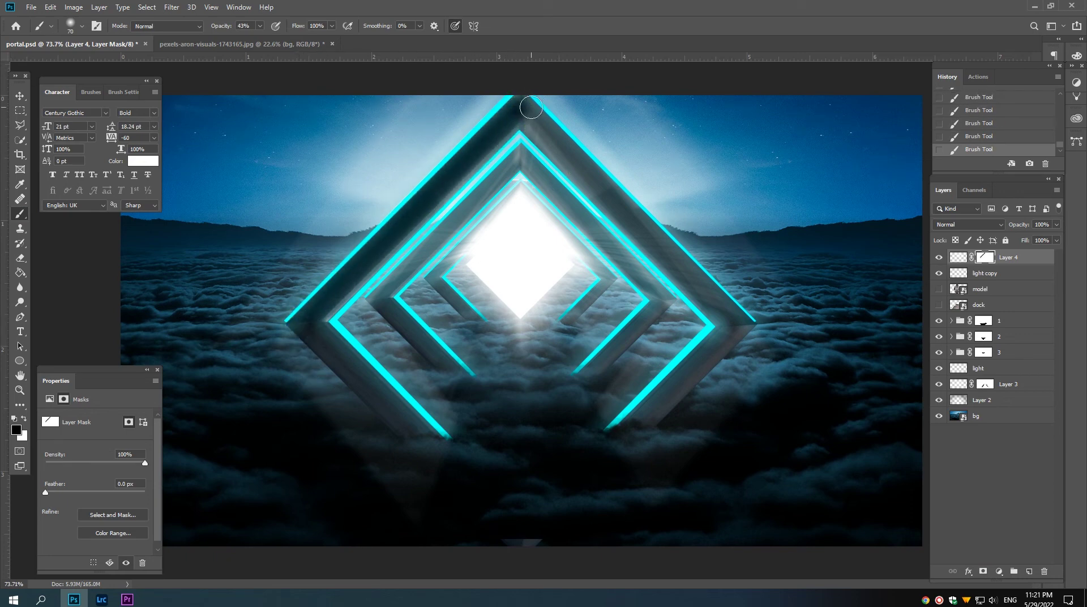
{"action": "left_click", "coordinate": [521, 103], "text": "shift"}
Step: Mask Layer 4's glow along the upper-right outer edge and around the top apex
{"action": "left_click", "coordinate": [736, 324], "text": "shift"}
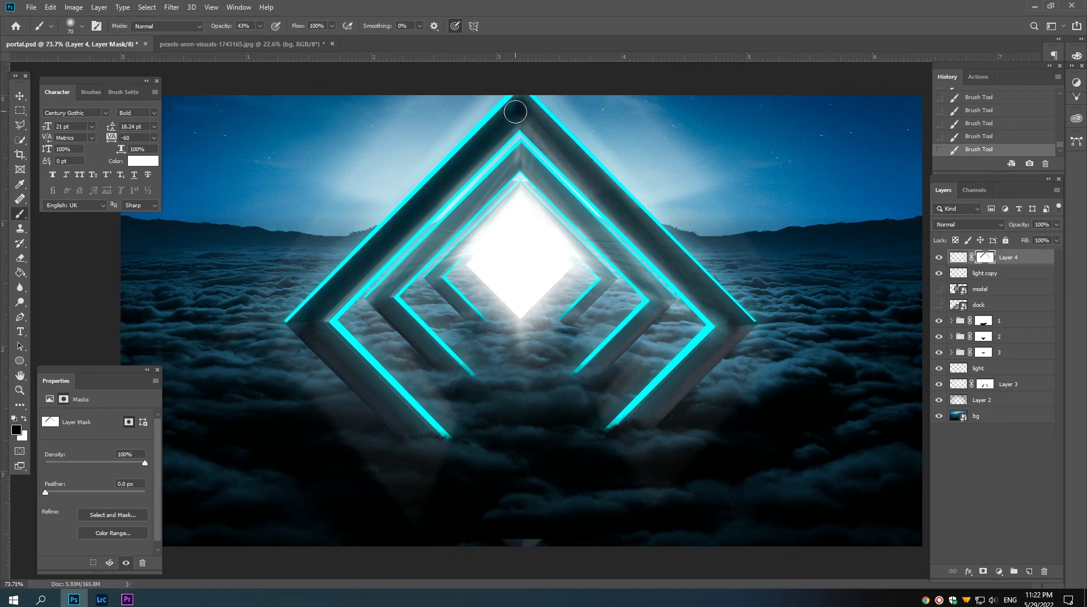
{"action": "left_click", "coordinate": [526, 116], "text": "shift"}
{"action": "left_click", "coordinate": [734, 320], "text": "shift"}
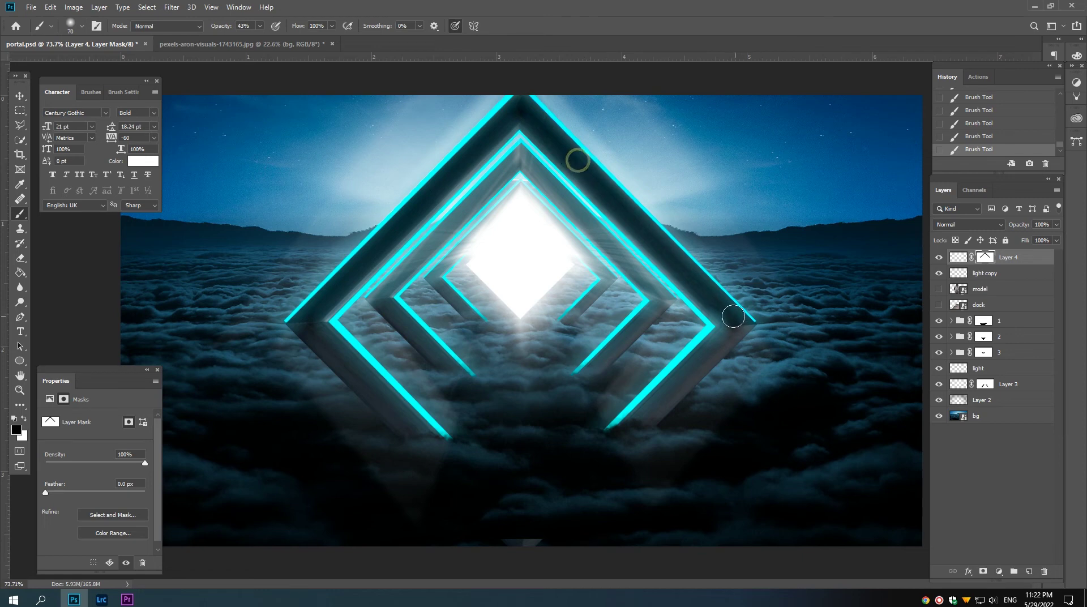
{"action": "left_click", "coordinate": [724, 322], "text": "shift"}
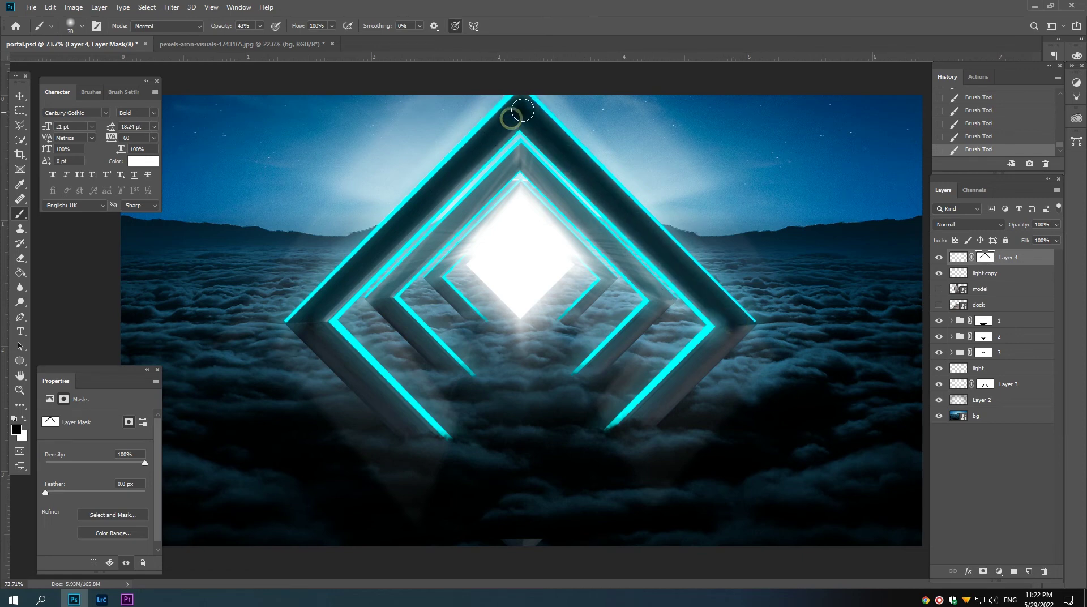
{"action": "left_click", "coordinate": [494, 130]}
{"action": "left_click", "coordinate": [503, 112]}
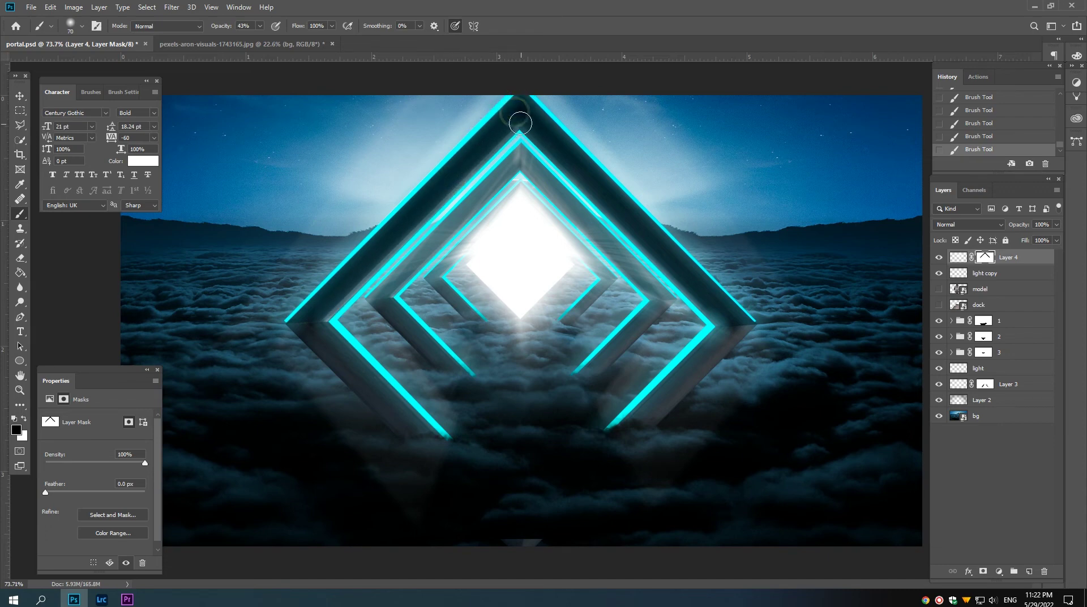
{"action": "left_click", "coordinate": [518, 117]}
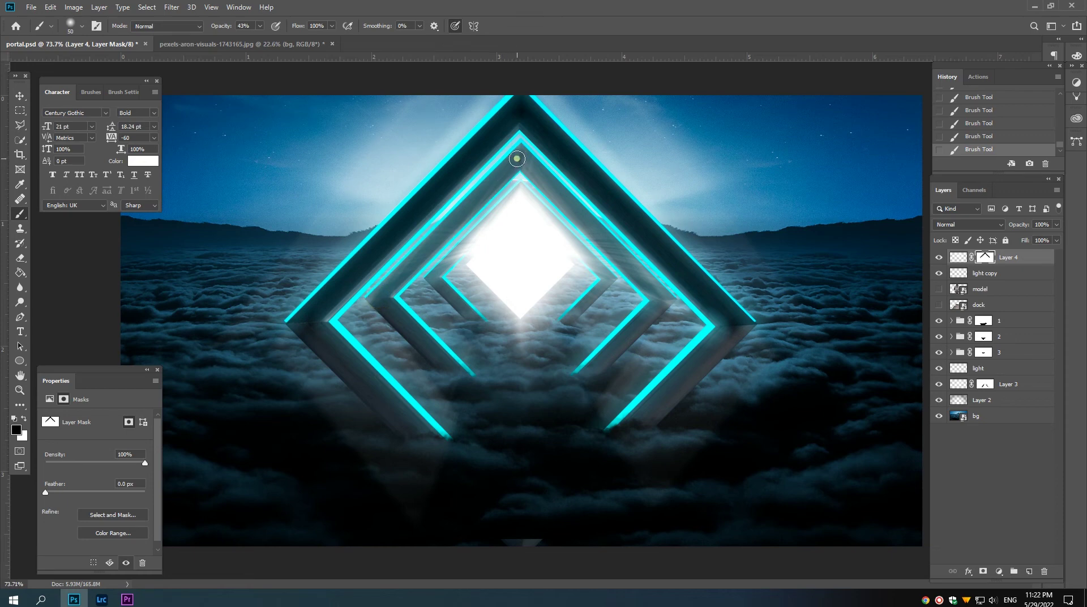
Step: Mask the glow along the portal's inner upper edges and apex, then zoom out
{"action": "left_click_drag", "start_coordinate": [383, 292], "coordinate": [419, 270]}
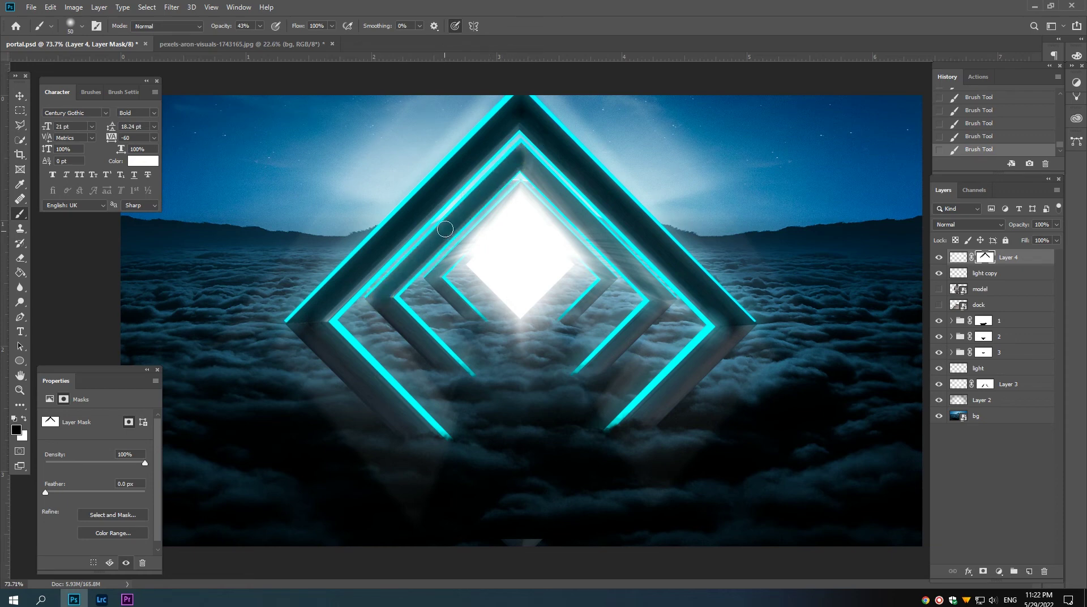
{"action": "left_click_drag", "start_coordinate": [515, 153], "coordinate": [424, 254]}
{"action": "left_click_drag", "start_coordinate": [516, 154], "coordinate": [441, 253]}
{"action": "key", "text": "ctrl+z"}
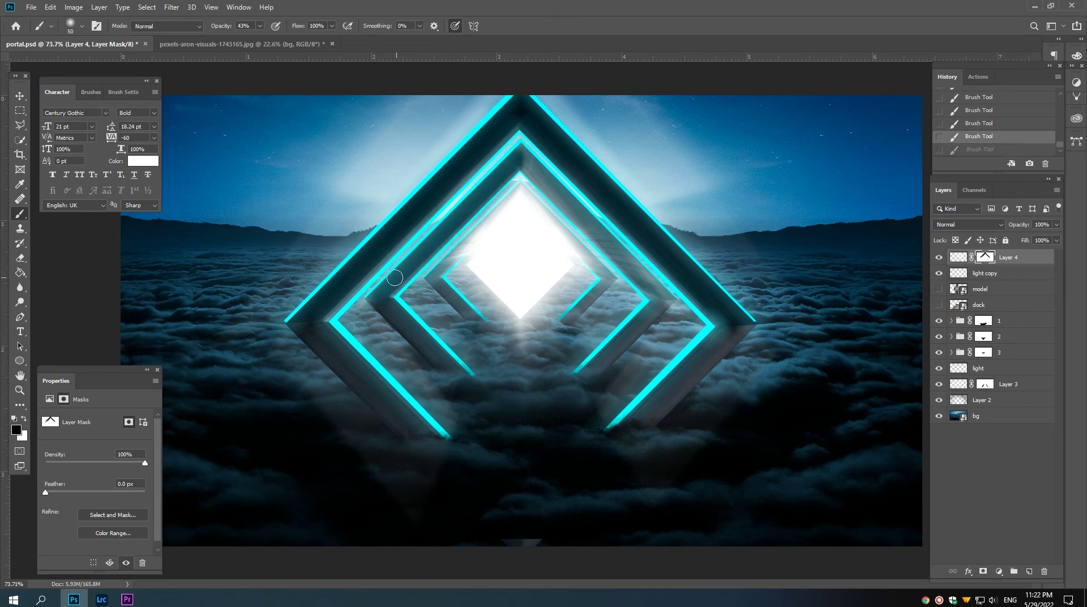
{"action": "left_click", "coordinate": [516, 151]}
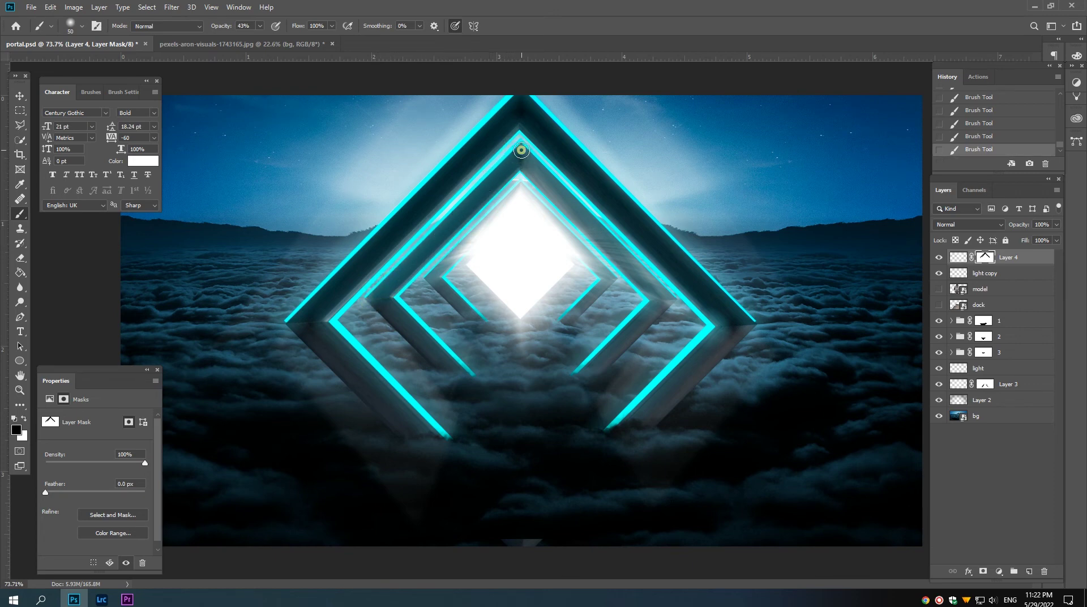
{"action": "left_click_drag", "start_coordinate": [666, 306], "coordinate": [628, 266]}
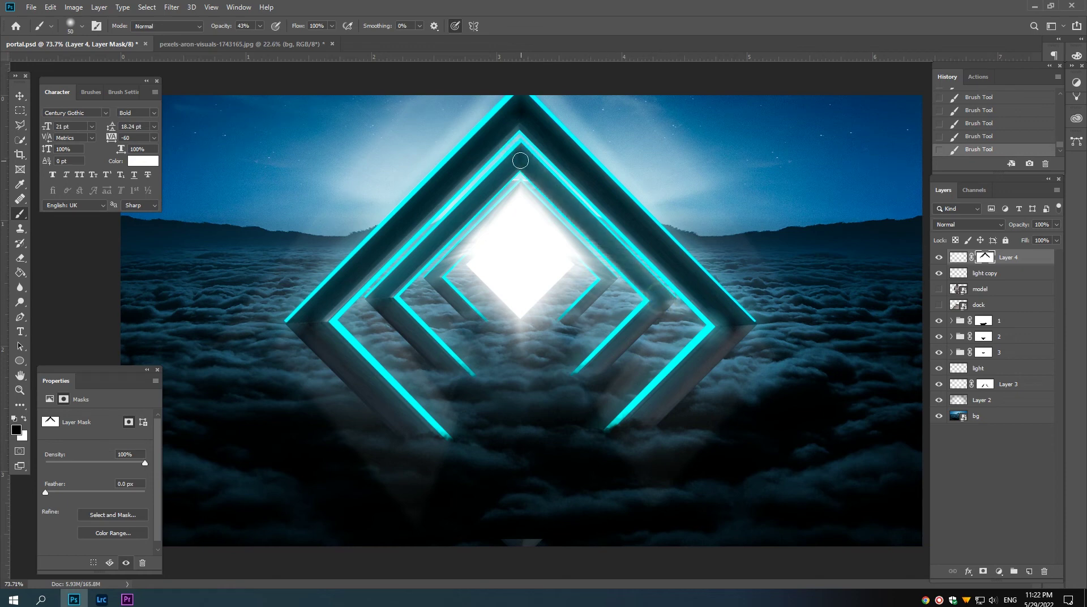
{"action": "left_click", "coordinate": [516, 159]}
{"action": "mouse_move", "coordinate": [575, 212]}
{"action": "left_mouse_down"}
{"action": "mouse_move", "coordinate": [627, 273]}
{"action": "mouse_move", "coordinate": [516, 156]}
{"action": "left_mouse_up"}
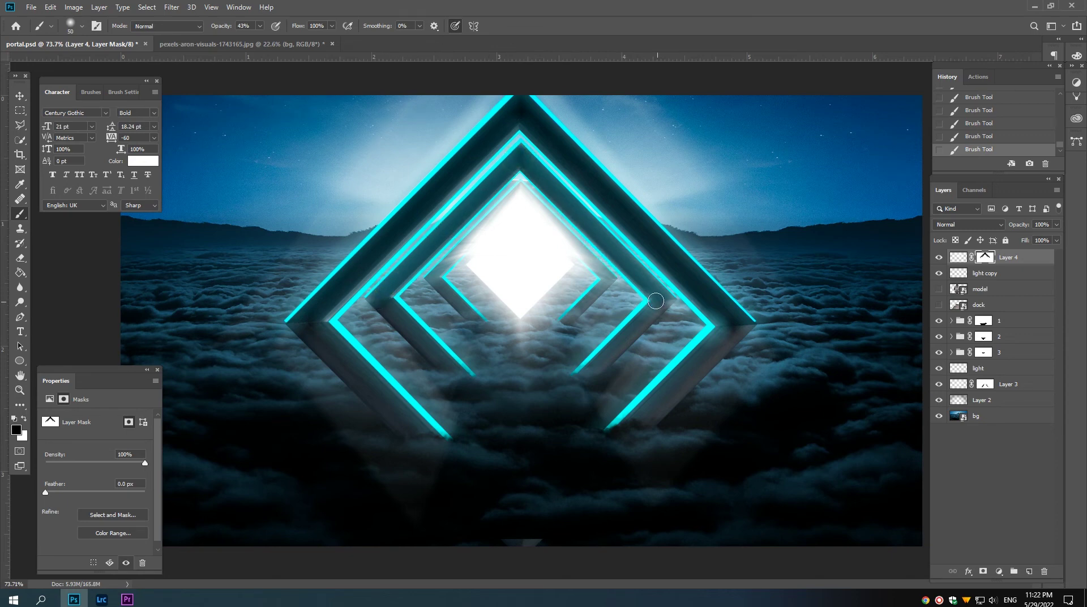
{"action": "left_click_drag", "start_coordinate": [656, 296], "coordinate": [595, 293]}
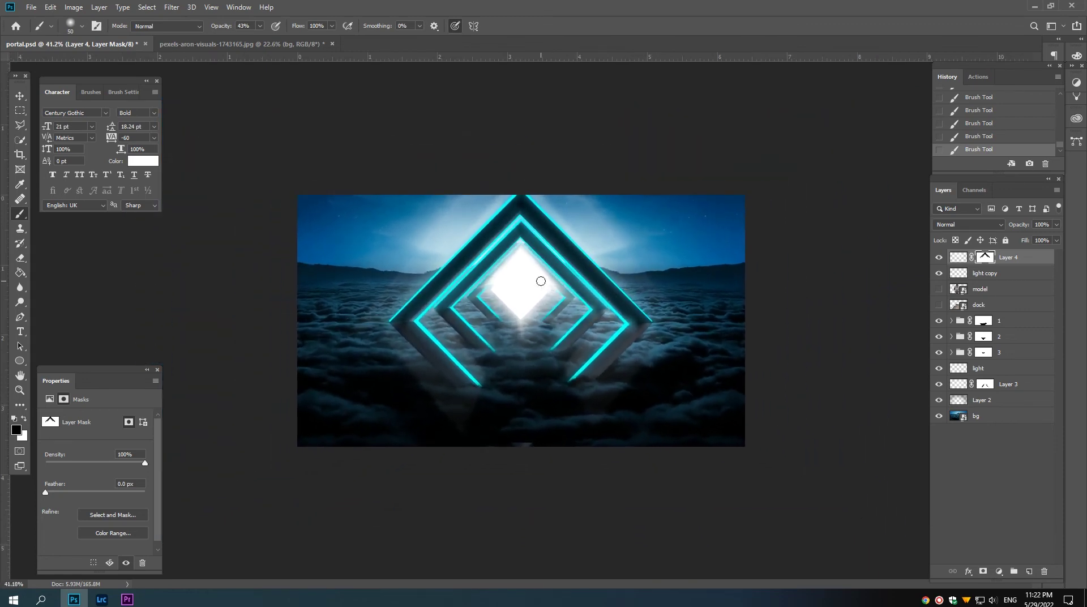
Step: Compare the light copy layer's visibility, then delete the light copy layer
{"action": "key", "text": "v"}
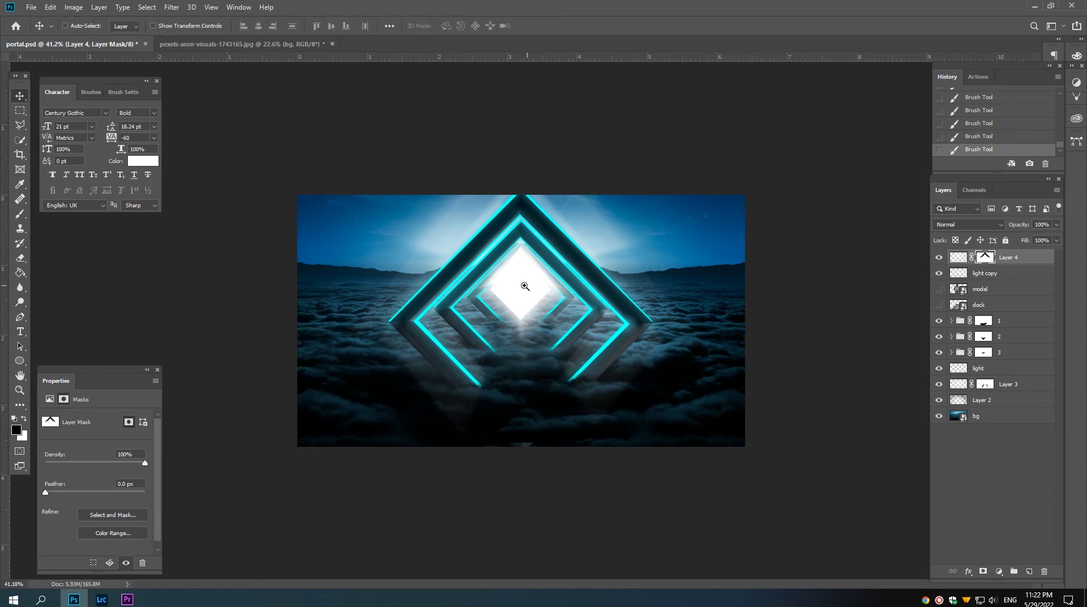
{"action": "scroll", "coordinate": [520, 320], "scroll_direction": "up", "scroll_amount": 1}
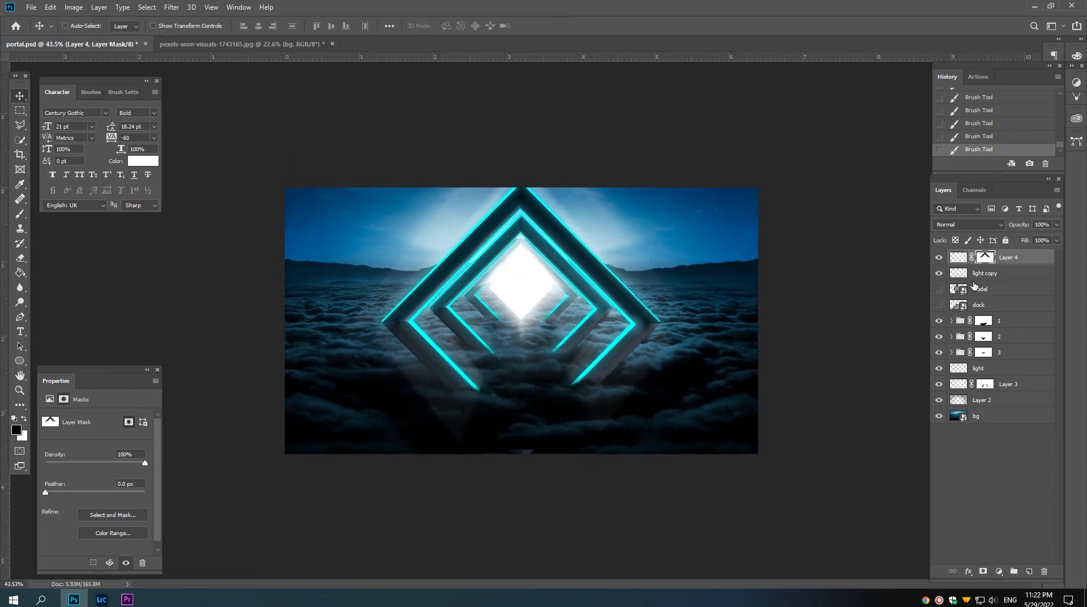
{"action": "left_click", "coordinate": [974, 274]}
{"action": "left_click", "coordinate": [939, 273]}
{"action": "left_click", "coordinate": [939, 273]}
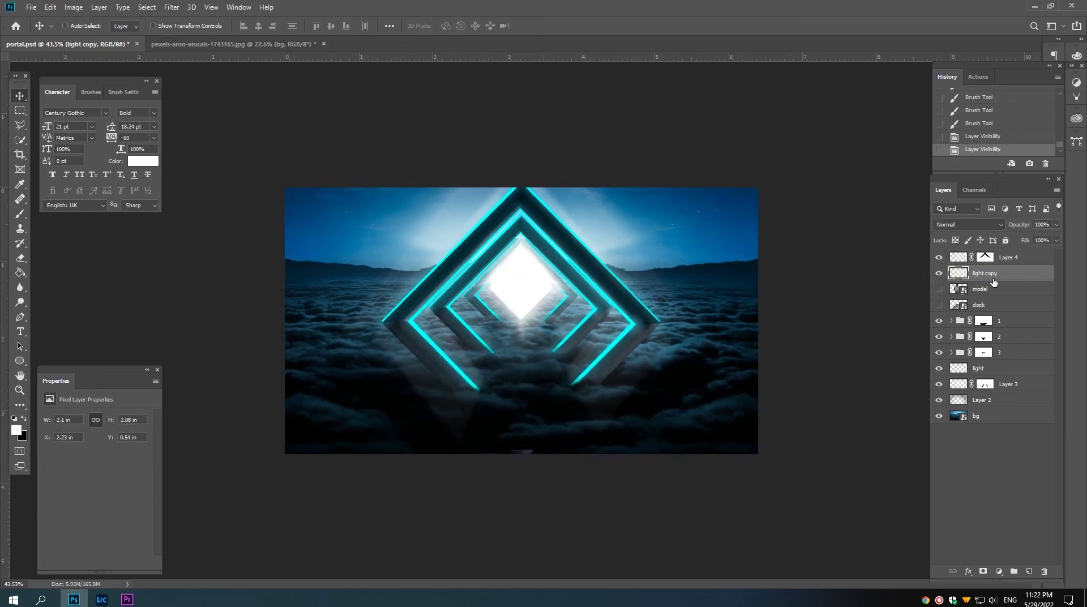
{"action": "key", "text": "Delete"}
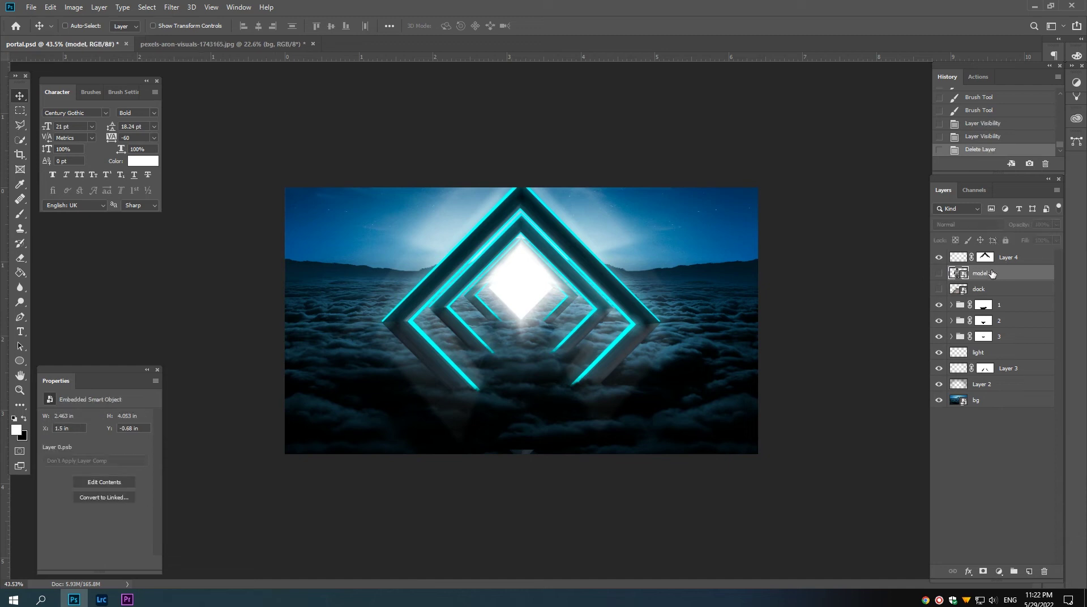
Step: Nudge Layer 4's centre glow slightly down and right into place
{"action": "scroll", "coordinate": [696, 359], "scroll_direction": "up", "scroll_amount": 1}
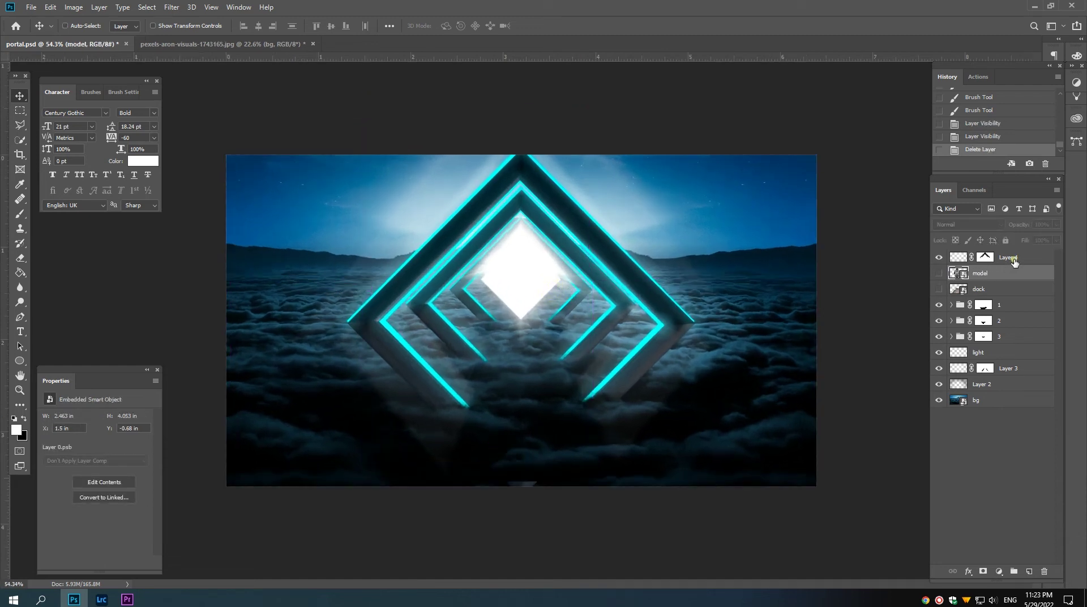
{"action": "left_click", "coordinate": [1012, 258]}
{"action": "left_click_drag", "start_coordinate": [520, 300], "coordinate": [524, 306]}
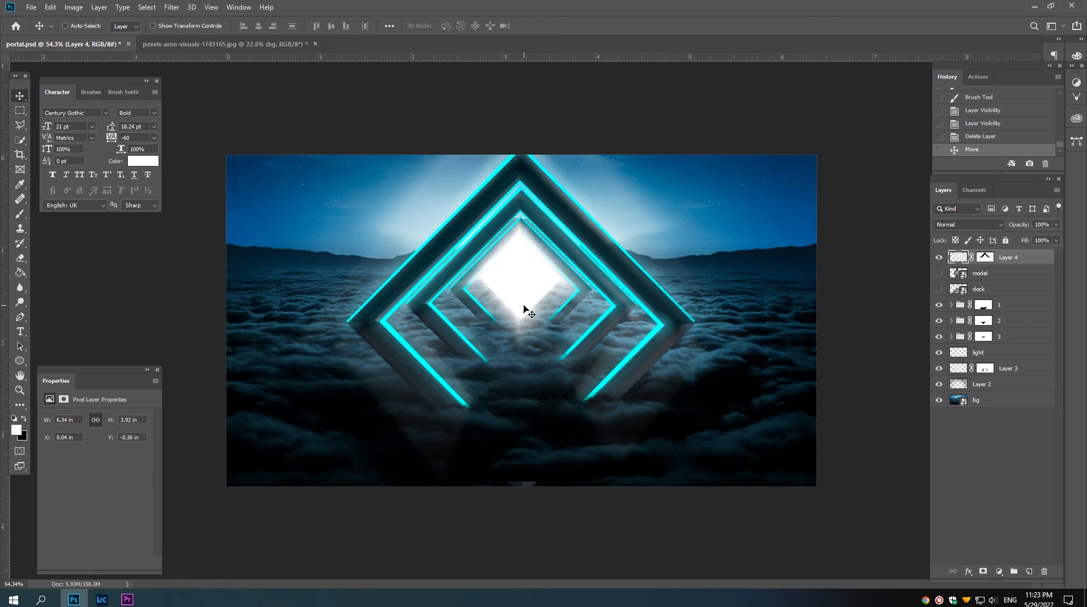
{"action": "scroll", "coordinate": [519, 306], "scroll_direction": "down", "scroll_amount": 1}
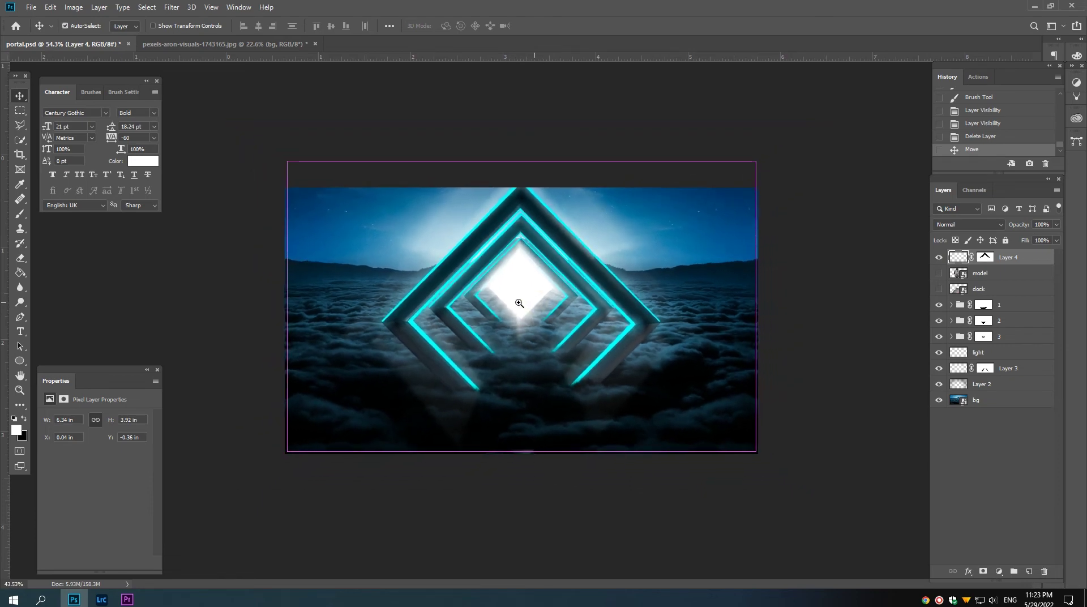
Step: Add a new layer above Layer 2 with its blend mode set to Soft Light
{"action": "left_click", "coordinate": [1003, 380]}
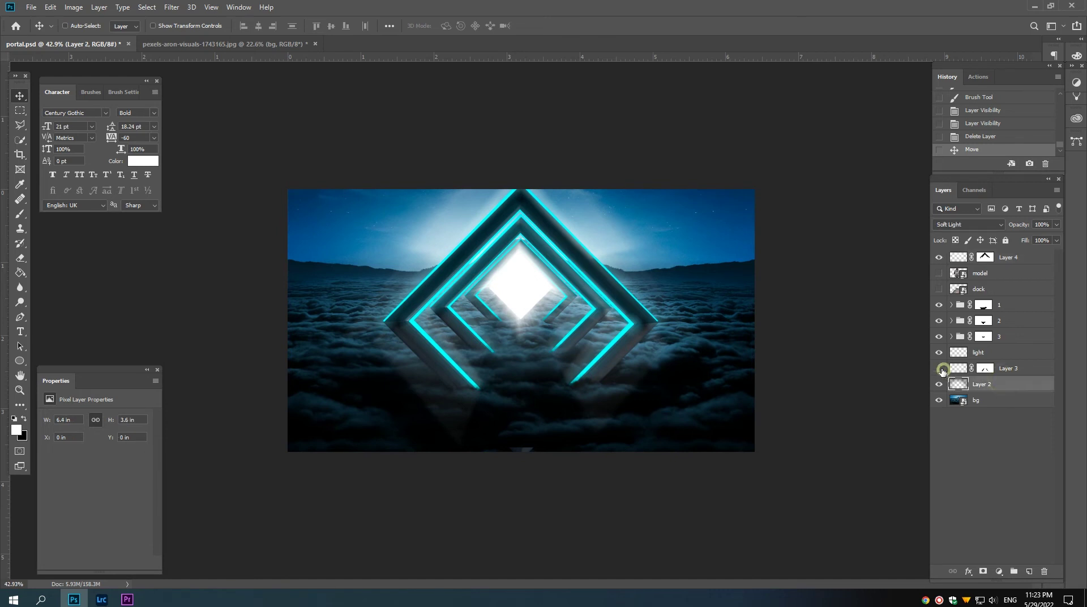
{"action": "left_click", "coordinate": [939, 369]}
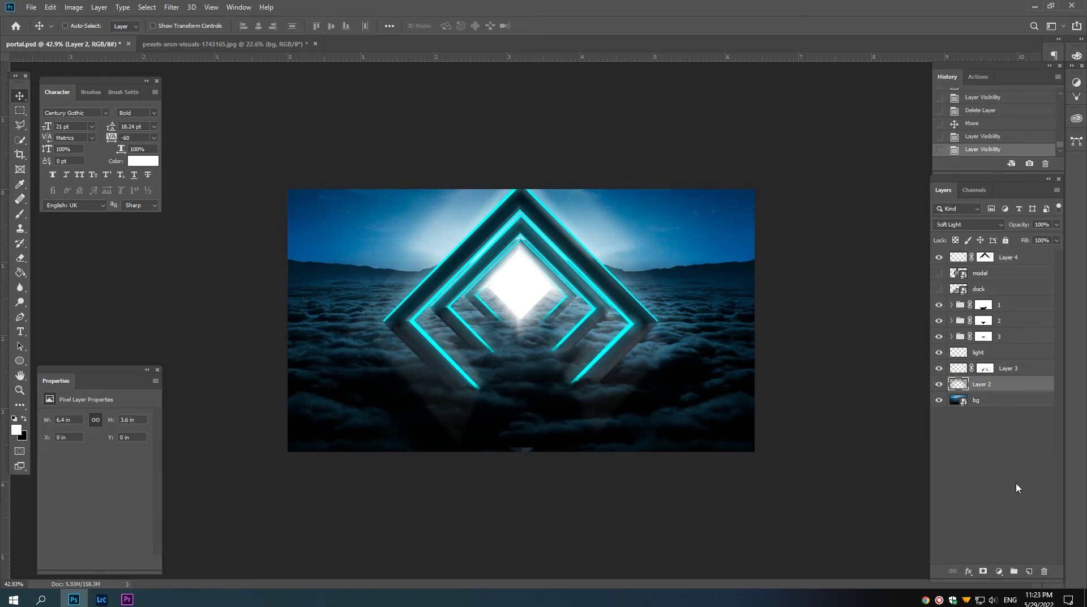
{"action": "left_click", "coordinate": [1015, 572]}
{"action": "left_click", "coordinate": [975, 226]}
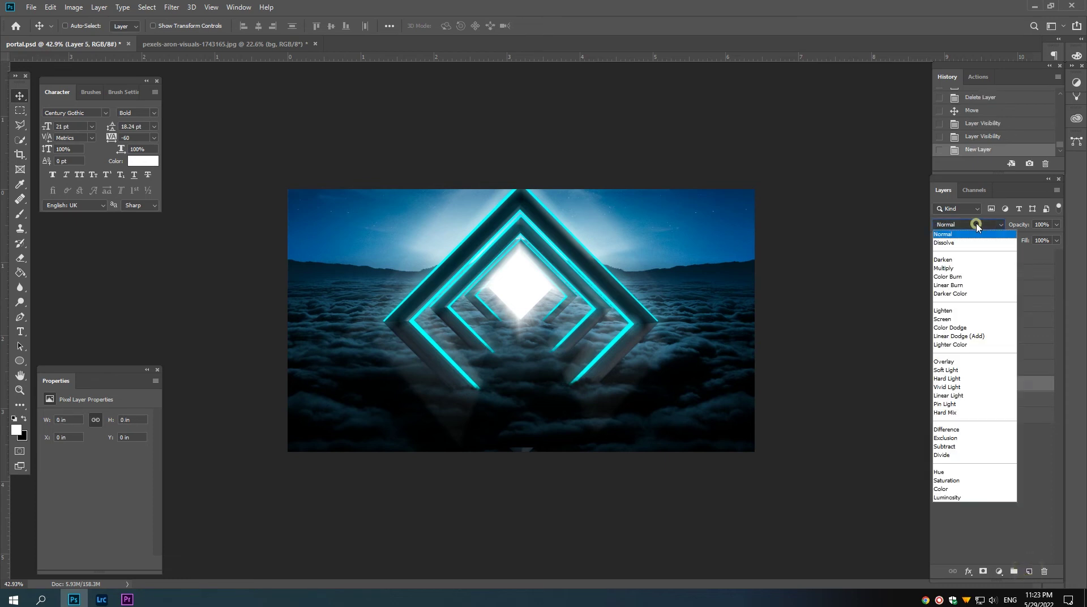
{"action": "left_click", "coordinate": [953, 370]}
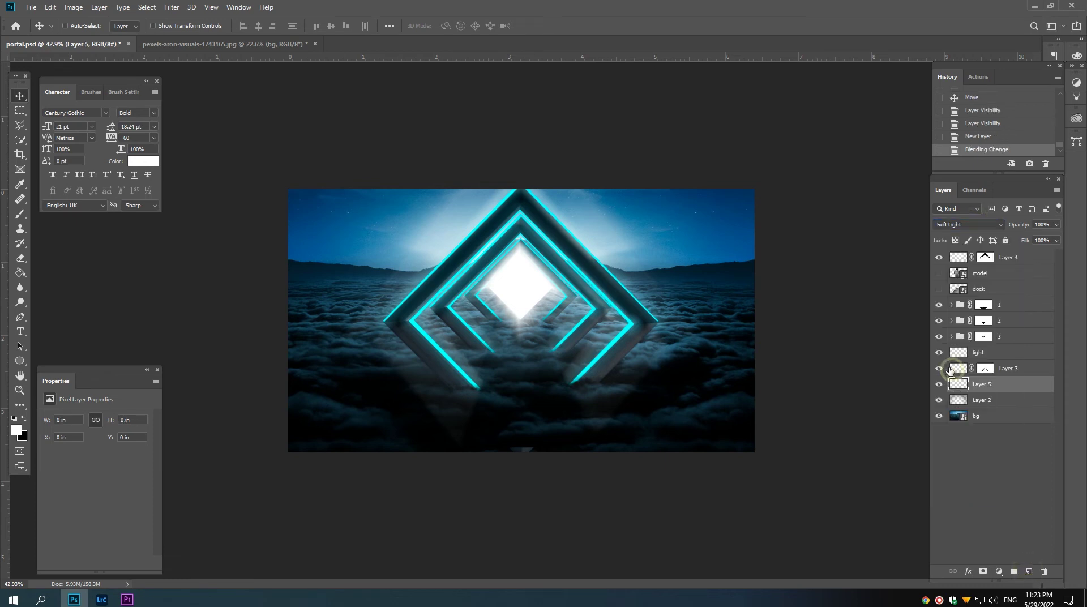
Step: Draw black gradients with default colours inward from the right and left sides
{"action": "left_click", "coordinate": [20, 272]}
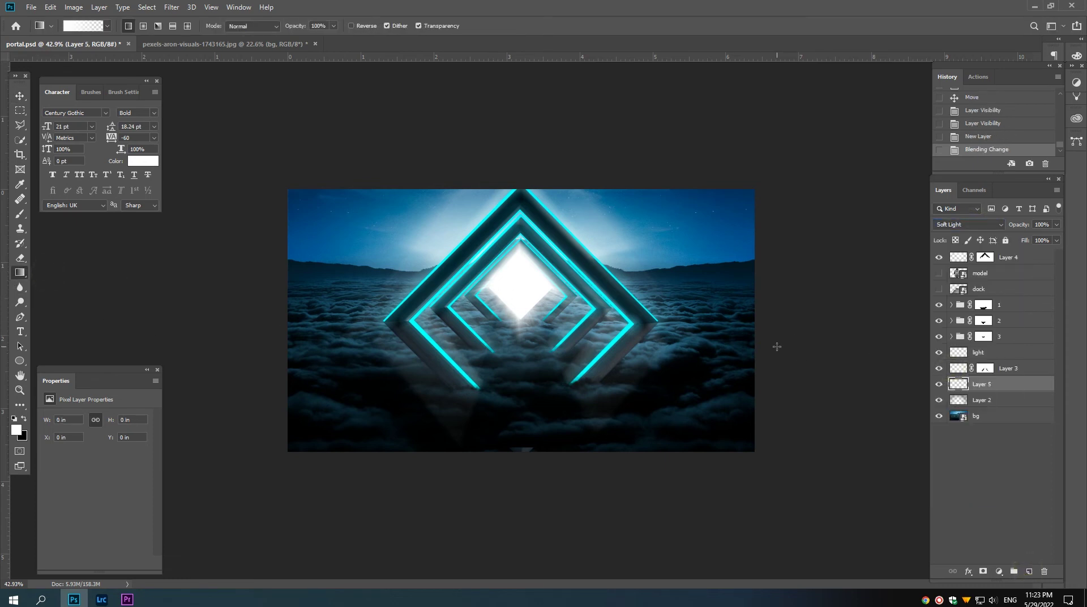
{"action": "left_click", "coordinate": [14, 419]}
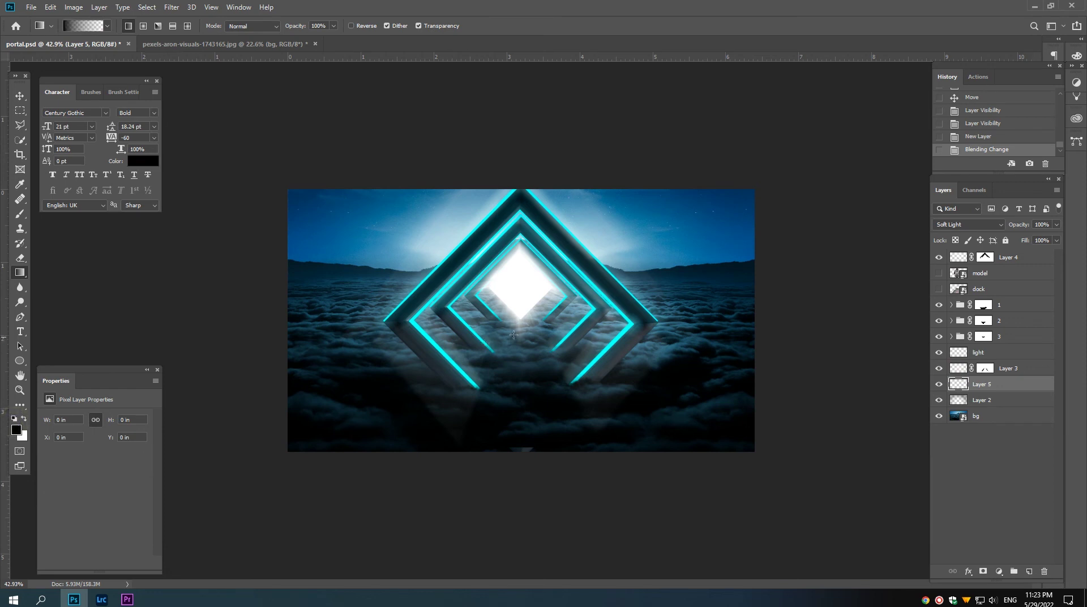
{"action": "left_click_drag", "start_coordinate": [816, 340], "coordinate": [602, 340]}
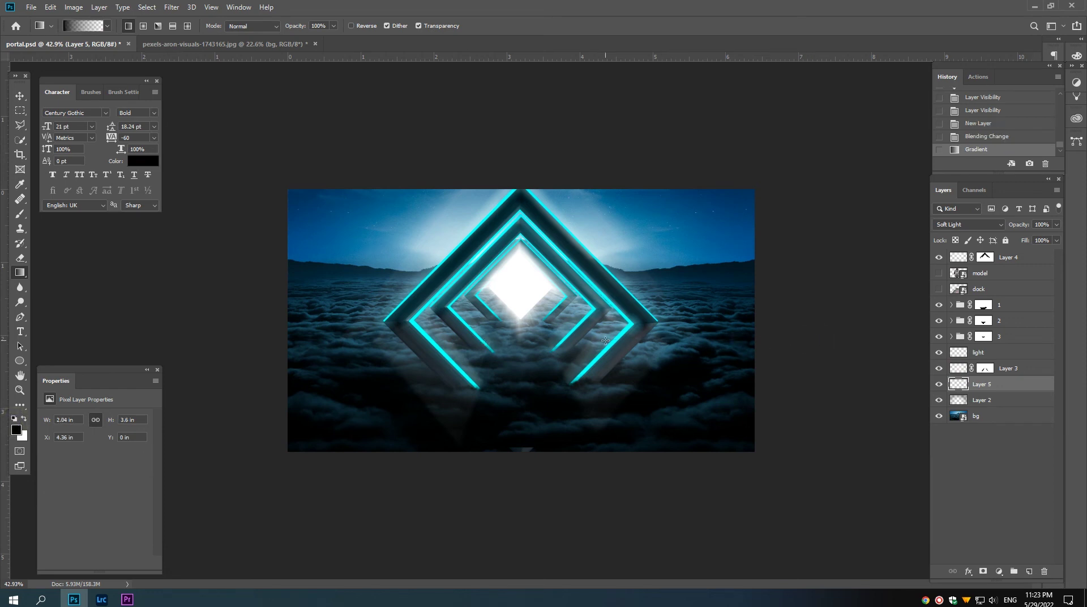
{"action": "left_click_drag", "start_coordinate": [247, 348], "coordinate": [404, 352]}
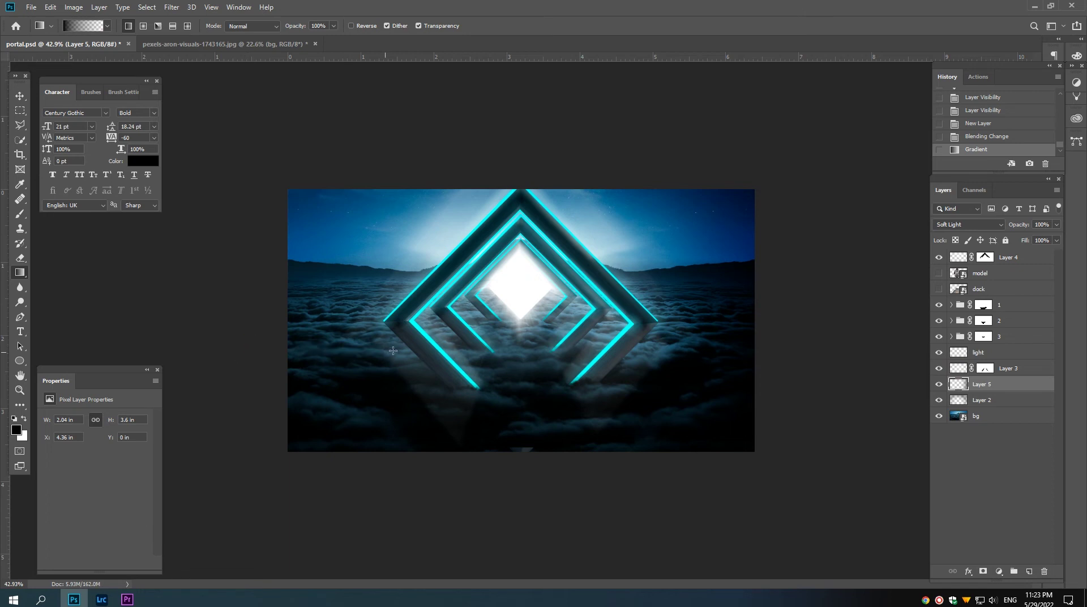
Step: Lower Layer 5's opacity to 38%
{"action": "key", "text": "v"}
{"action": "scroll", "coordinate": [505, 356], "scroll_direction": "up", "scroll_amount": 2, "text": "alt"}
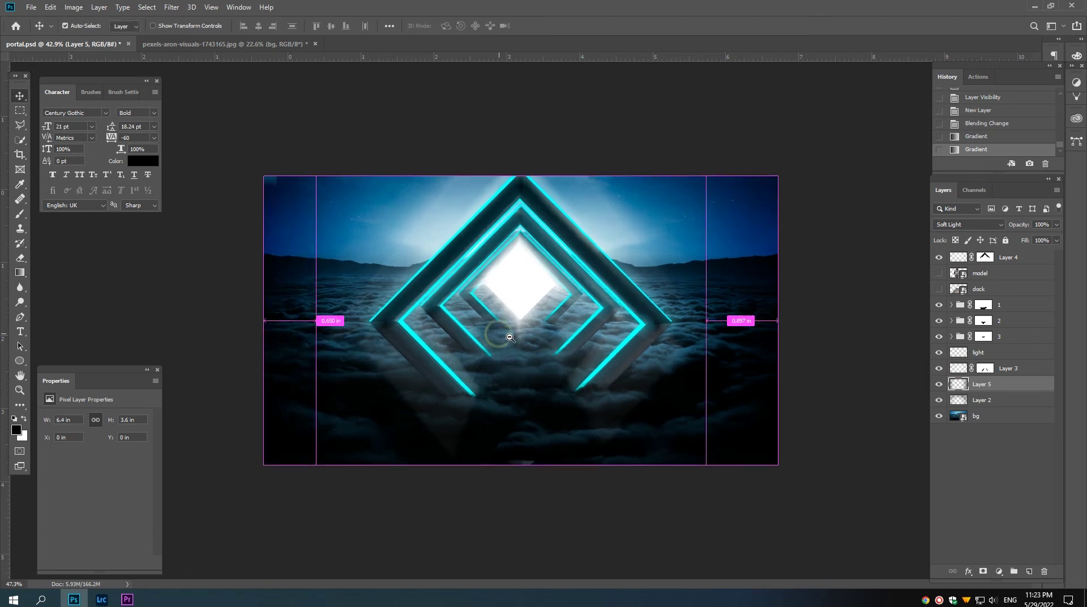
{"action": "left_click_drag", "start_coordinate": [1018, 225], "coordinate": [731, 229]}
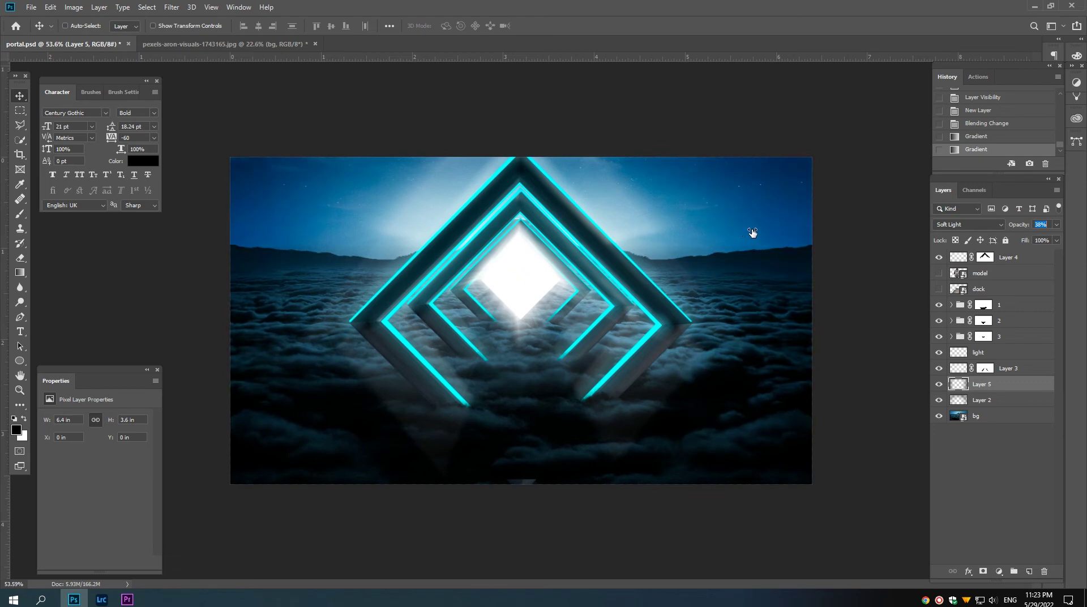
{"action": "scroll", "coordinate": [557, 283], "scroll_direction": "down", "scroll_amount": 1, "text": "alt"}
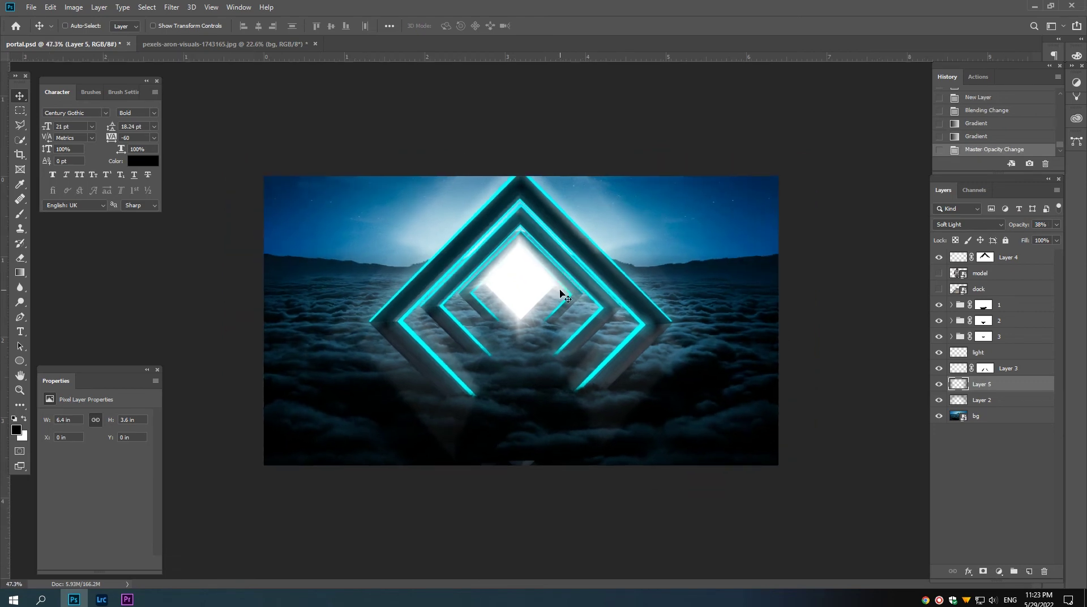
{"action": "scroll", "coordinate": [556, 291], "scroll_direction": "down", "scroll_amount": 1, "text": "alt"}
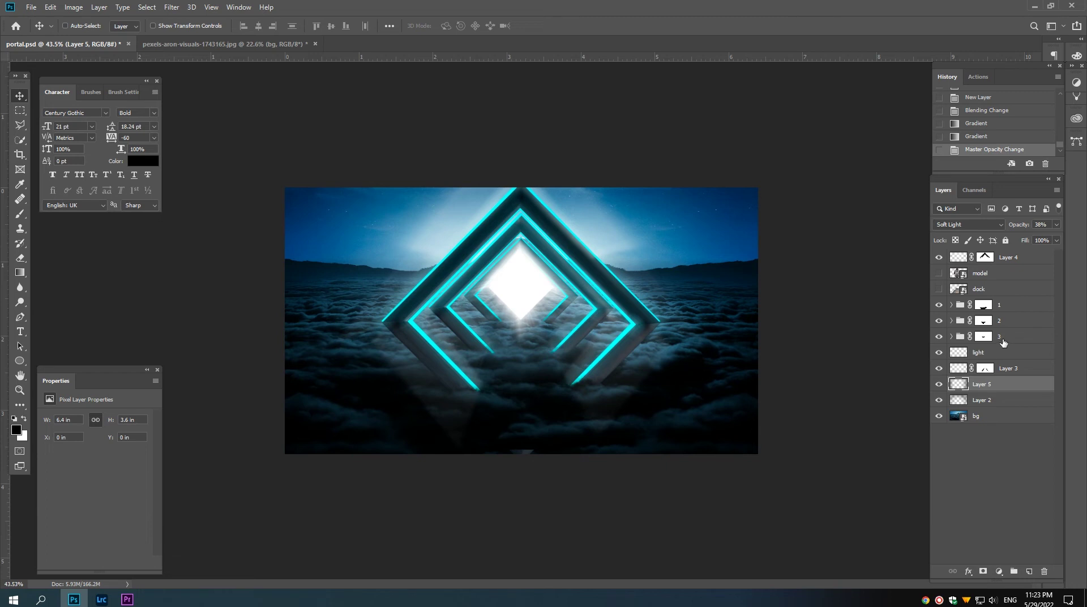
Step: Put groups 1, 2 and 3 into a new group and name it '1st raw'
{"action": "left_click", "coordinate": [1002, 340]}
{"action": "left_click", "coordinate": [1005, 308], "text": "shift"}
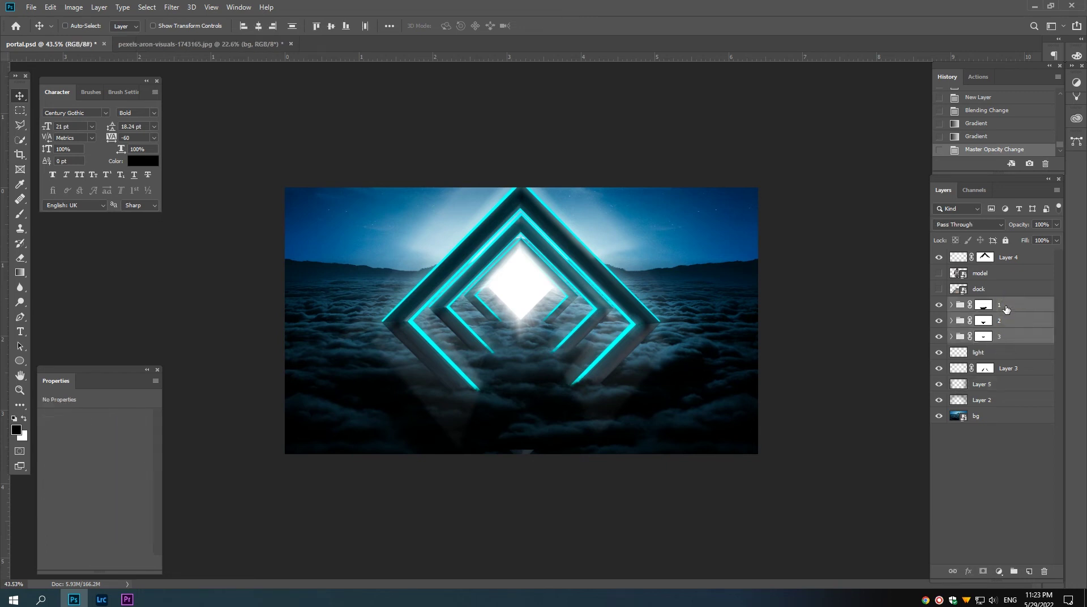
{"action": "left_click_drag", "start_coordinate": [1006, 306], "coordinate": [1013, 571]}
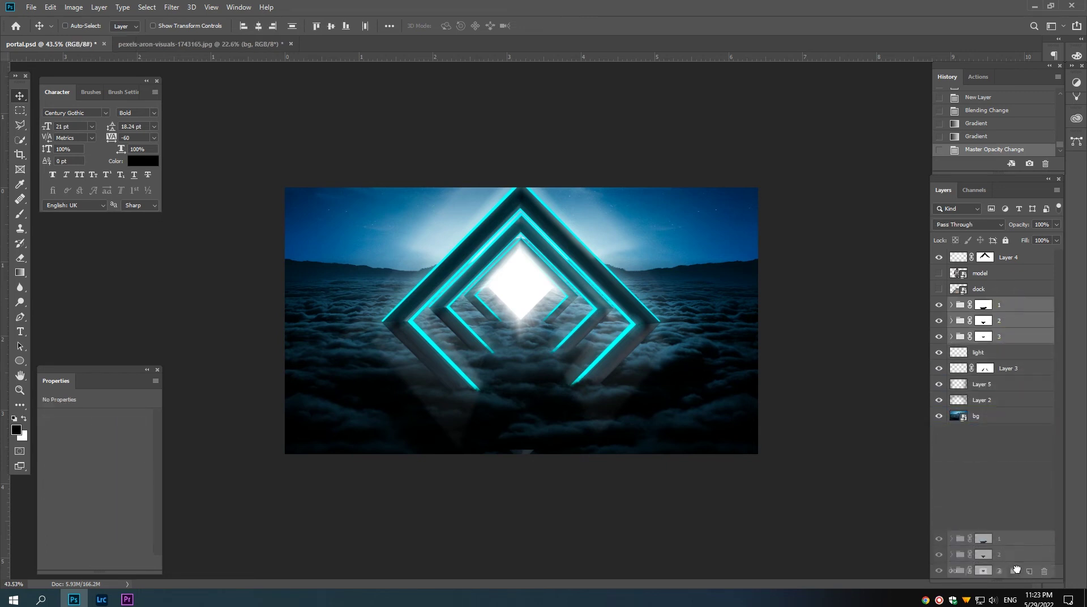
{"action": "double_click", "coordinate": [982, 308]}
{"action": "type", "text": "1st rin"}
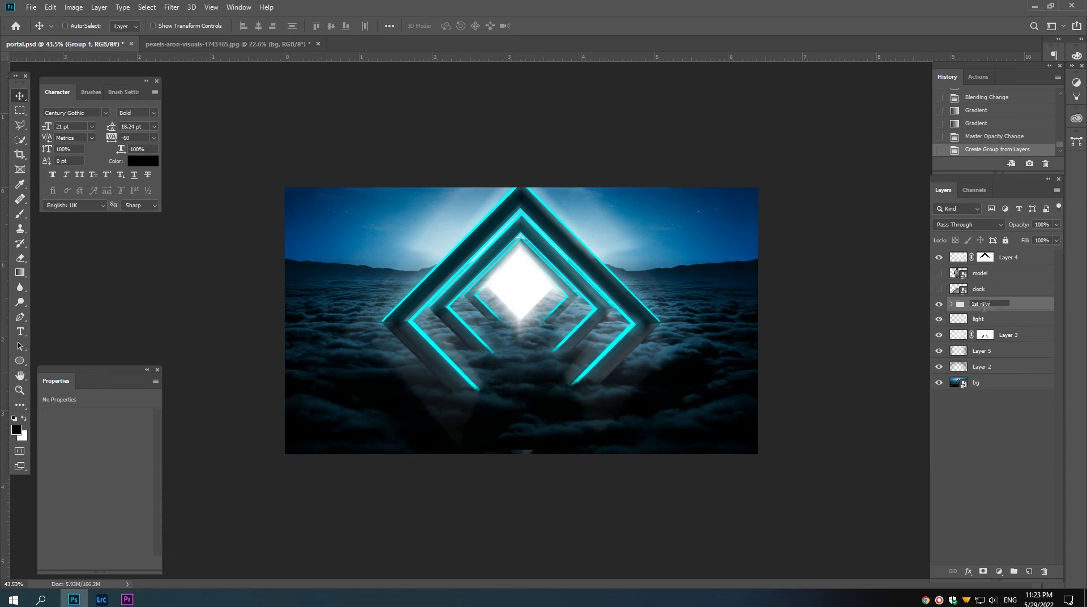
{"action": "type", "text": "aw"}
{"action": "key", "text": "Return"}
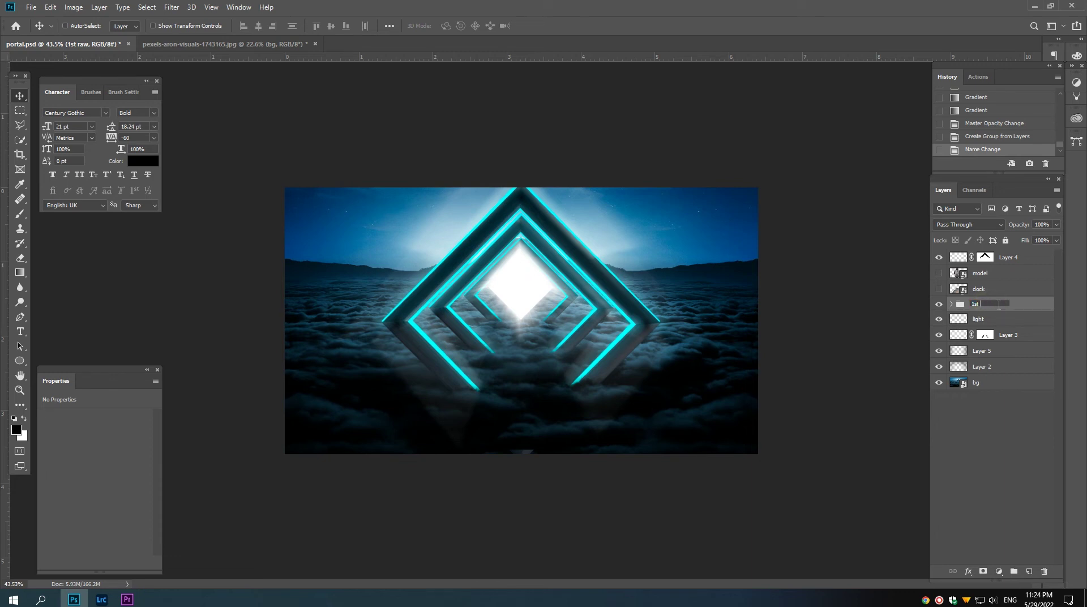
{"action": "type", "text": "line"}
Step: Duplicate the 1st line diamond group, move it right and shrink it slightly
{"action": "key", "text": "Return"}
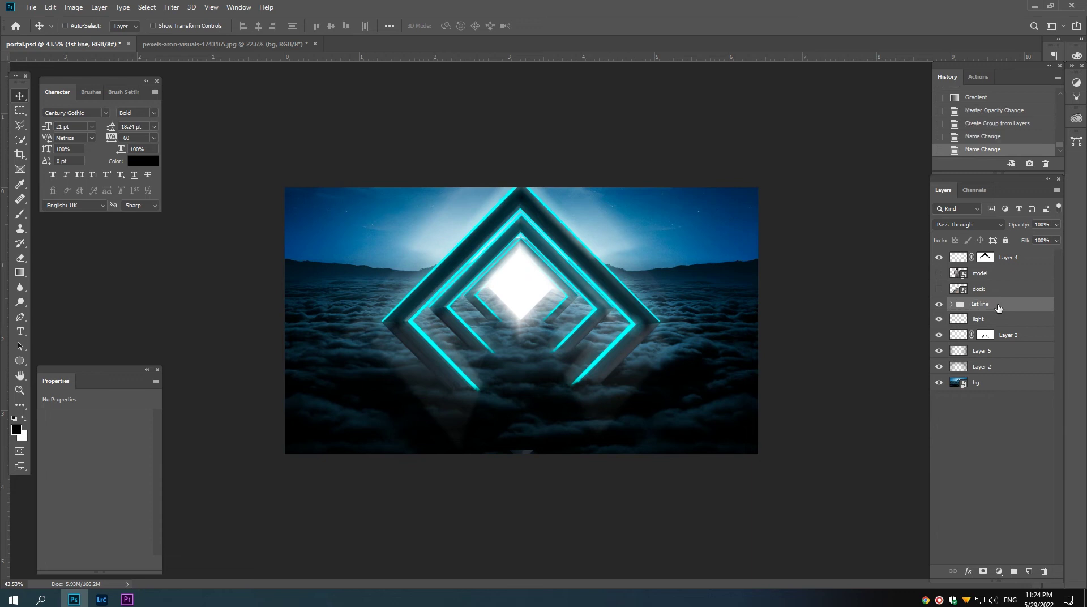
{"action": "left_click_drag", "start_coordinate": [989, 306], "coordinate": [1030, 569]}
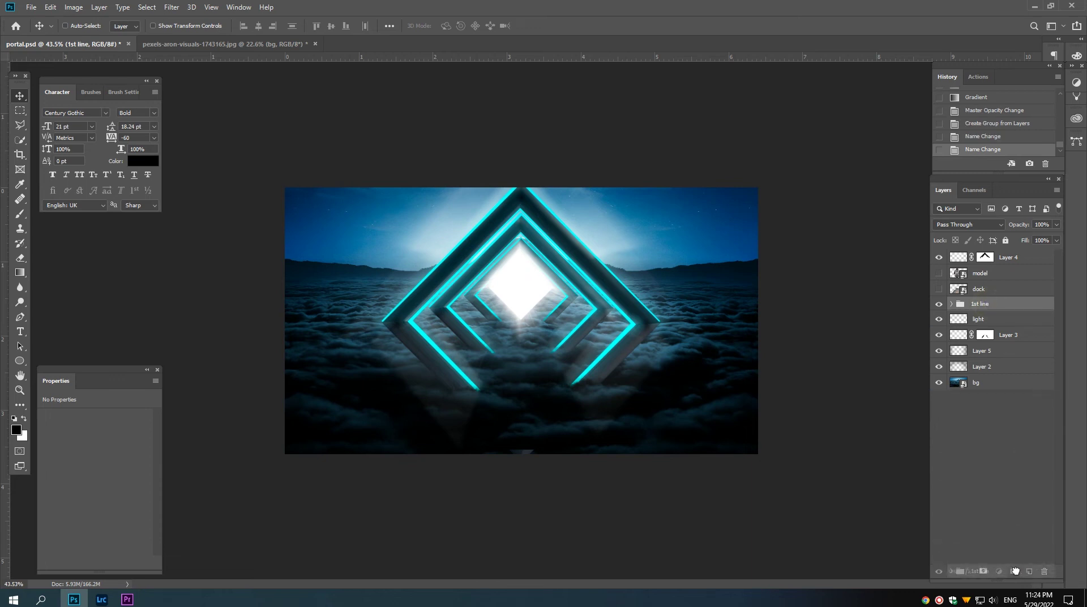
{"action": "left_click", "coordinate": [984, 317]}
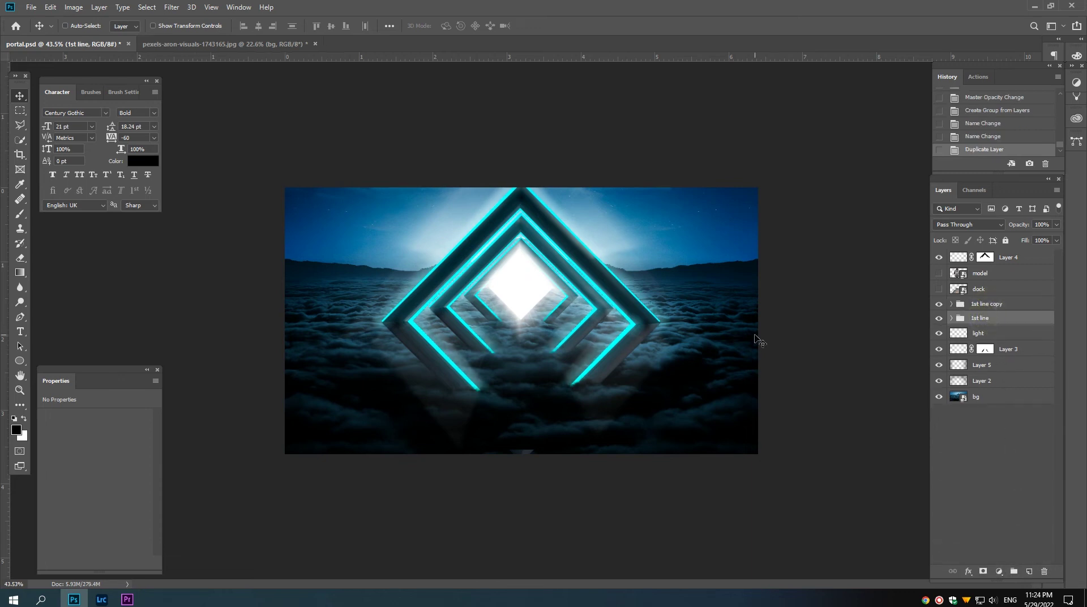
{"action": "left_click_drag", "start_coordinate": [578, 330], "coordinate": [696, 326]}
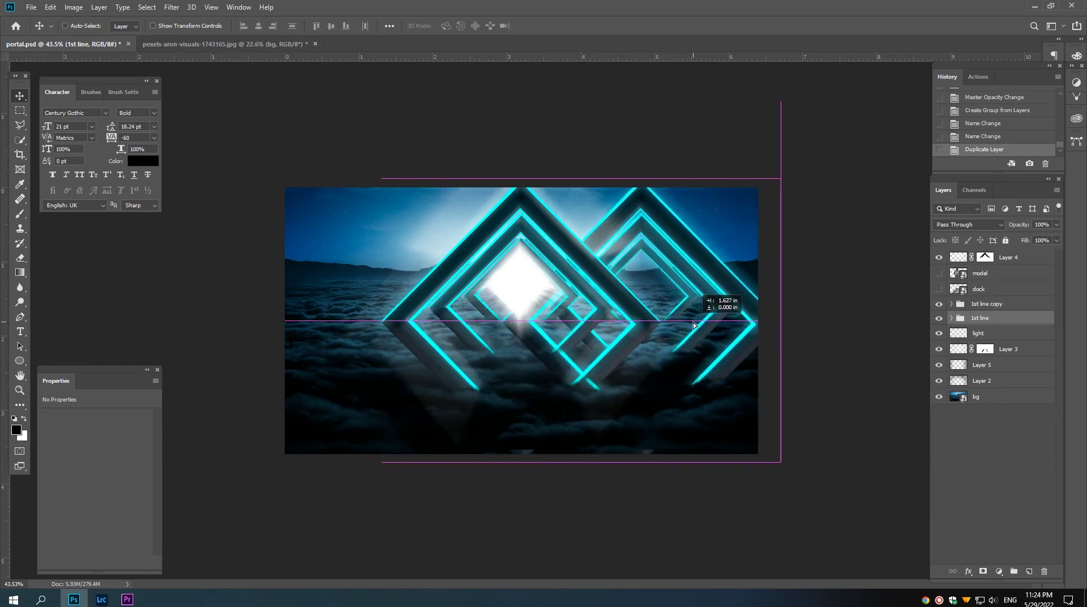
{"action": "left_click_drag", "start_coordinate": [696, 323], "coordinate": [693, 322]}
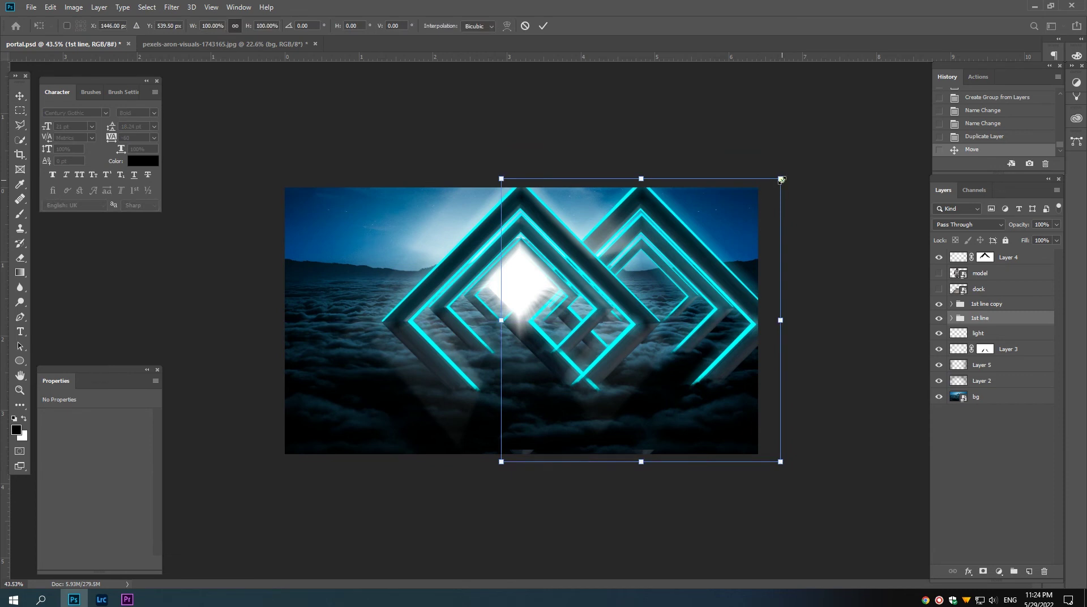
{"action": "left_click_drag", "start_coordinate": [780, 179], "coordinate": [765, 185]}
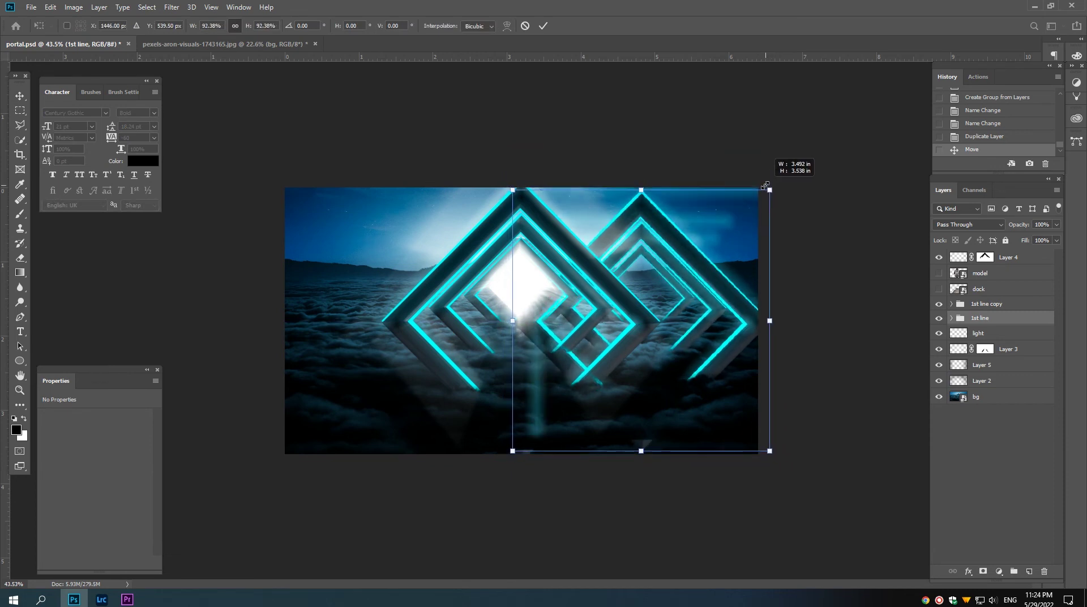
{"action": "key", "text": "Return"}
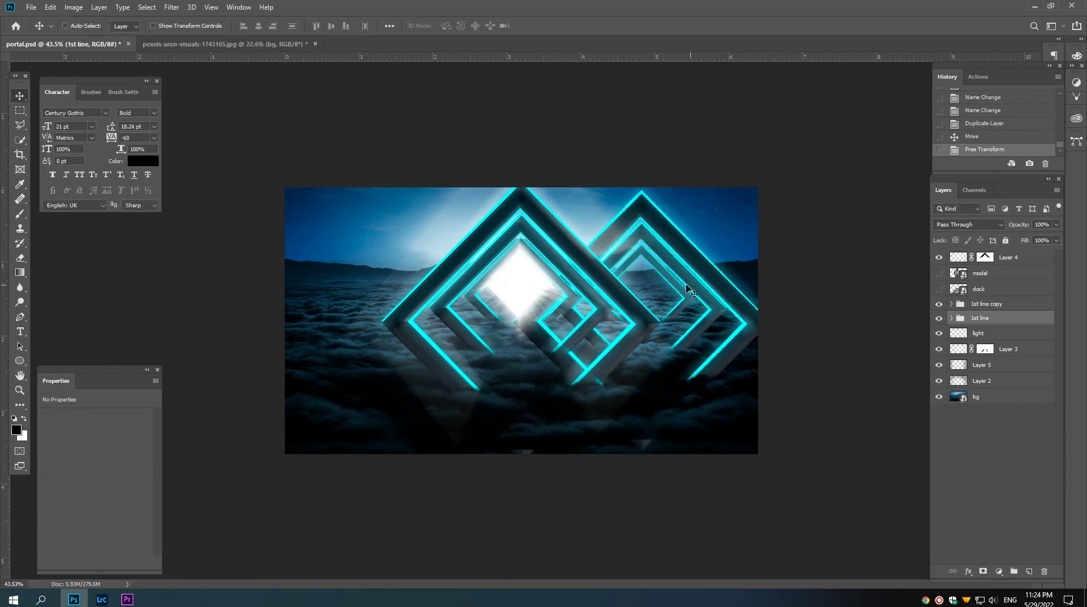
Step: Scale the whole 1st line group down further and shift it up-right
{"action": "left_click", "coordinate": [950, 318]}
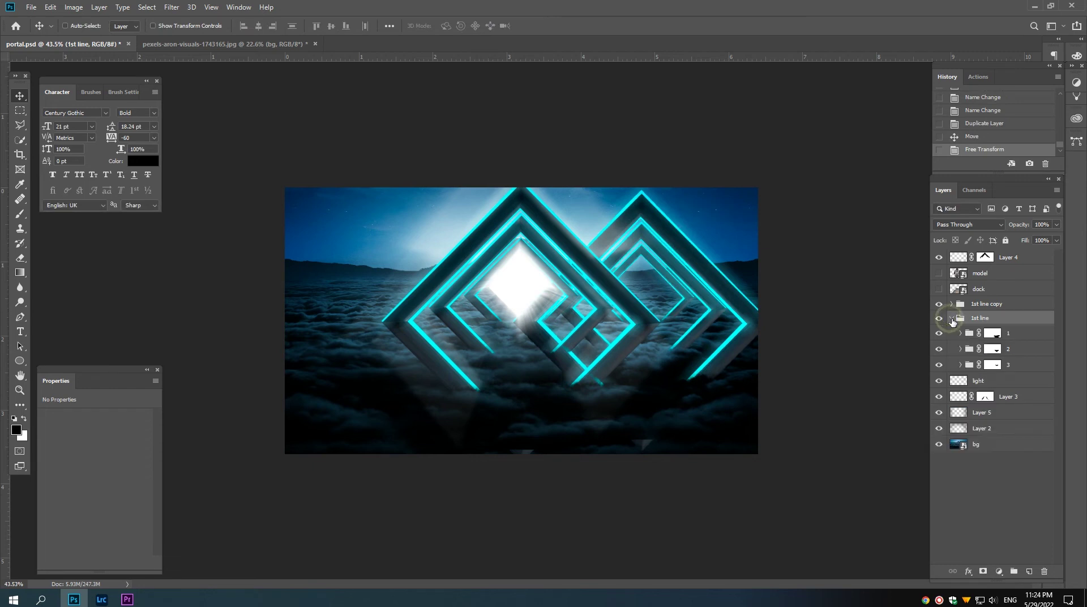
{"action": "left_click", "coordinate": [1011, 337]}
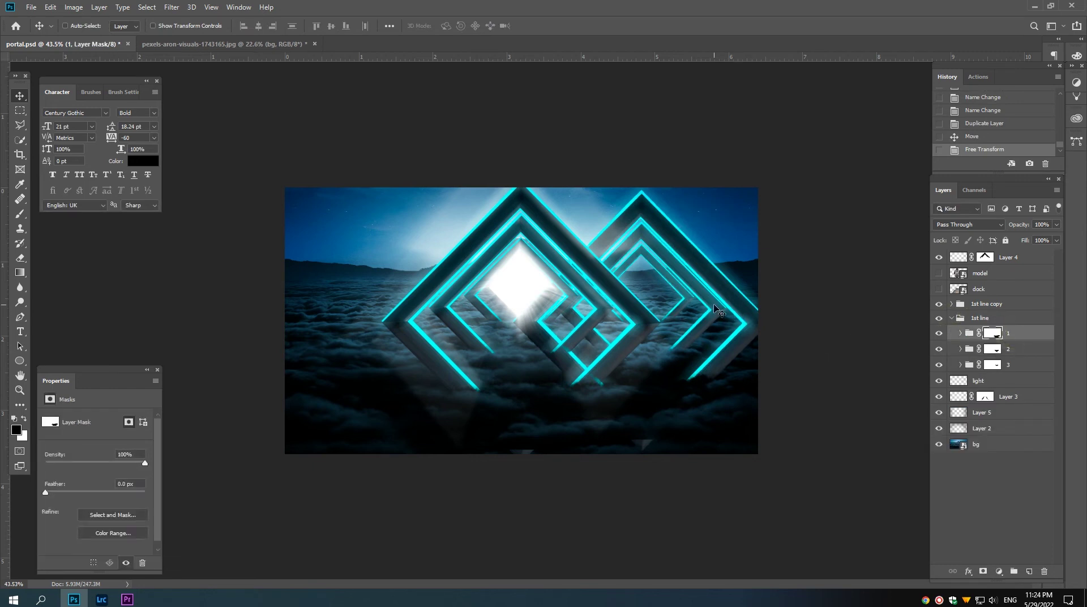
{"action": "left_click_drag", "start_coordinate": [722, 308], "coordinate": [791, 299]}
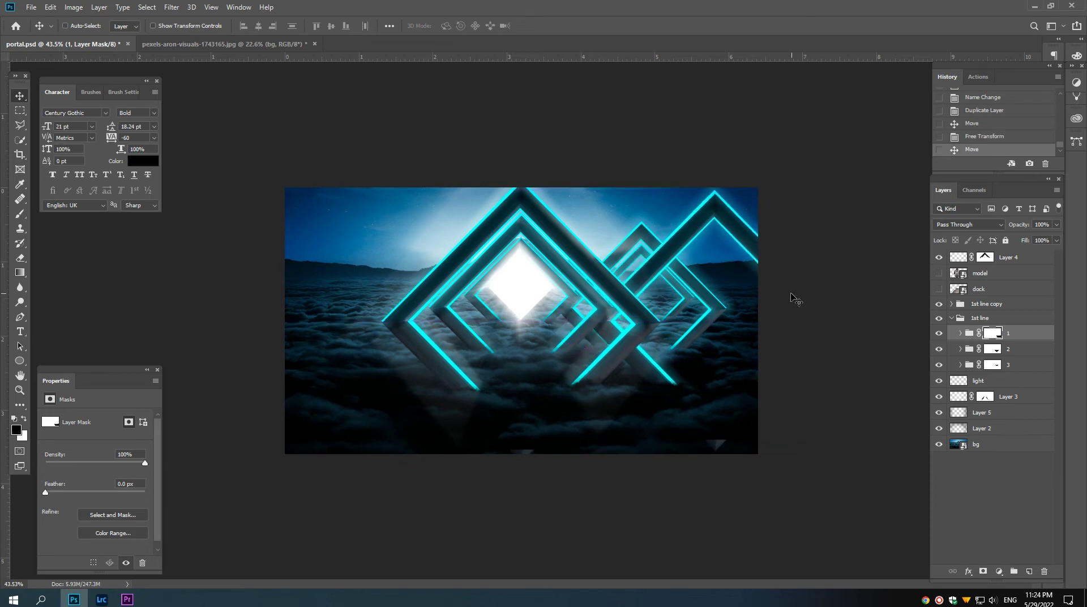
{"action": "key", "text": "ctrl+z"}
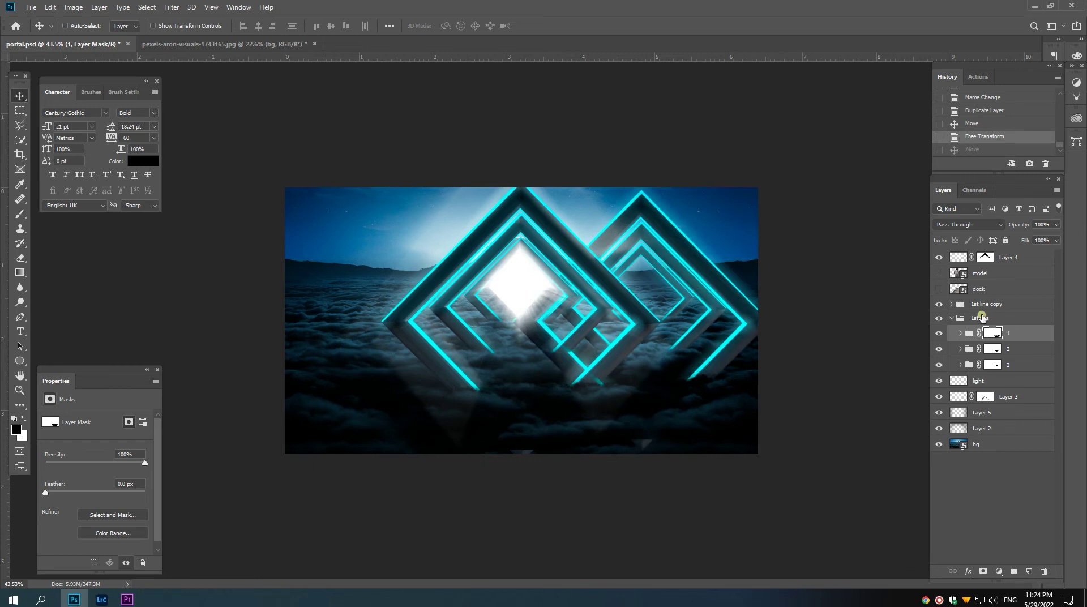
{"action": "left_click", "coordinate": [979, 318]}
{"action": "key", "text": "ctrl+t"}
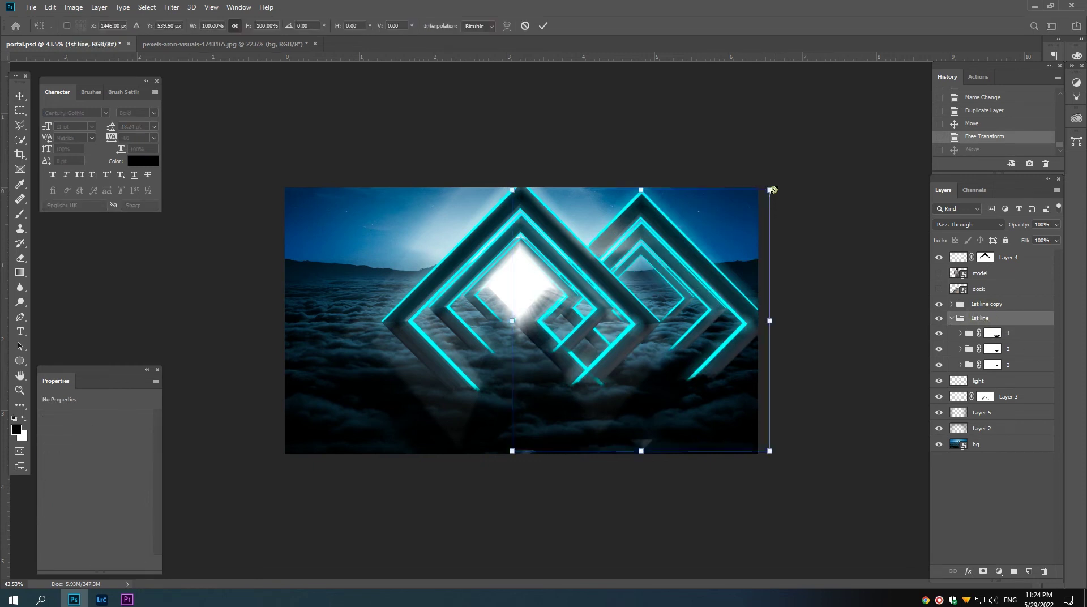
{"action": "left_click_drag", "start_coordinate": [771, 189], "coordinate": [727, 209]}
{"action": "mouse_move", "coordinate": [676, 317]}
{"action": "left_mouse_down"}
{"action": "mouse_move", "coordinate": [685, 307]}
{"action": "mouse_move", "coordinate": [657, 301]}
{"action": "left_mouse_up"}
{"action": "key", "text": "Return"}
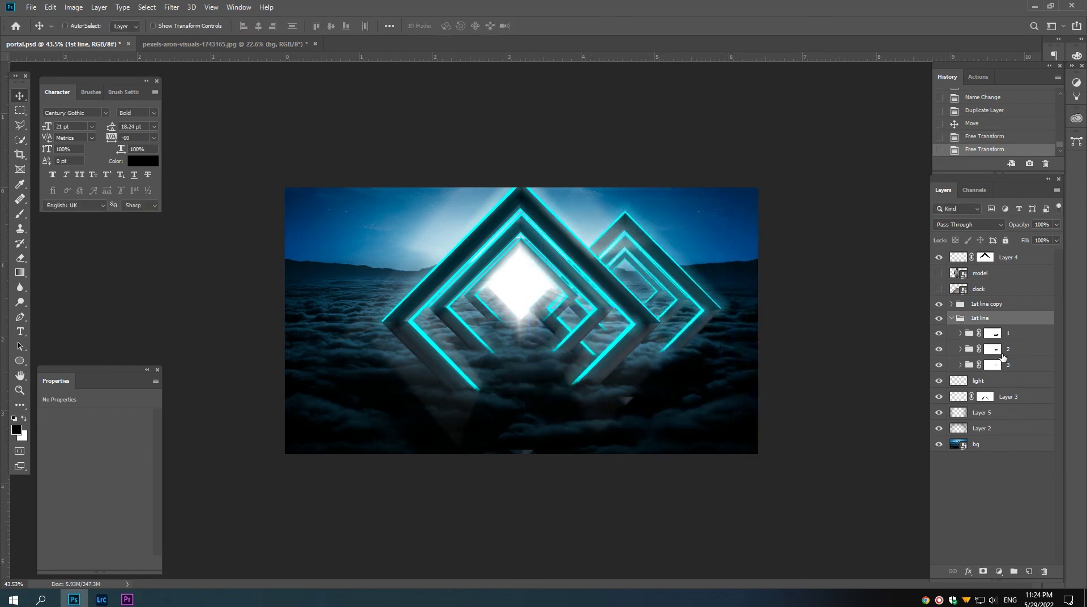
Step: Shift diamonds 1 and 2 right, pushing diamond 1 slightly further
{"action": "left_click", "coordinate": [1002, 349]}
{"action": "left_click", "coordinate": [1013, 334], "text": "shift"}
{"action": "left_click_drag", "start_coordinate": [667, 293], "coordinate": [743, 294]}
{"action": "left_click", "coordinate": [1011, 334]}
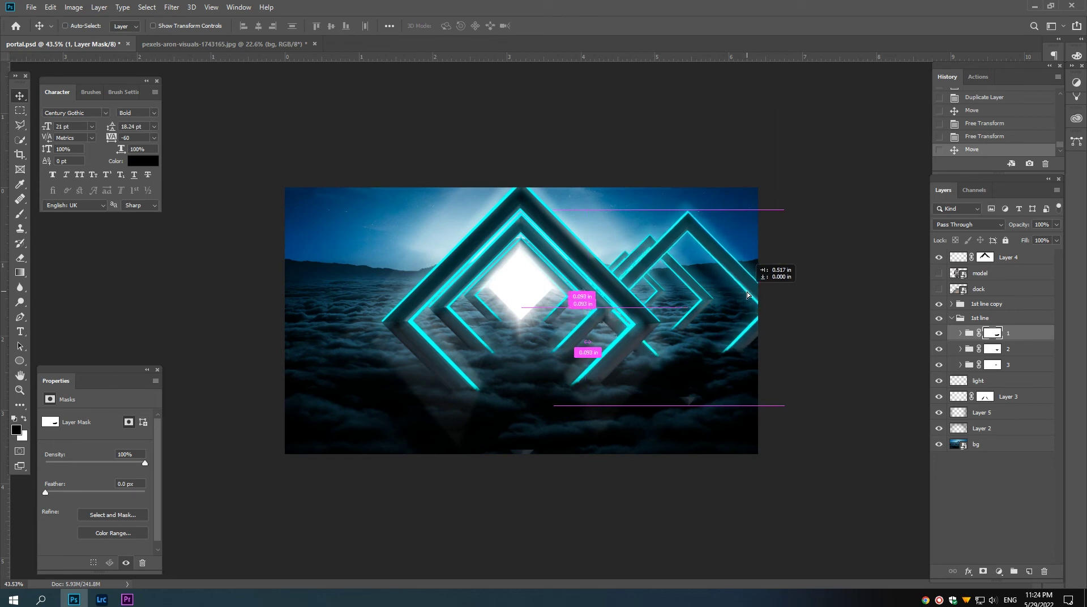
{"action": "left_click_drag", "start_coordinate": [743, 295], "coordinate": [758, 300]}
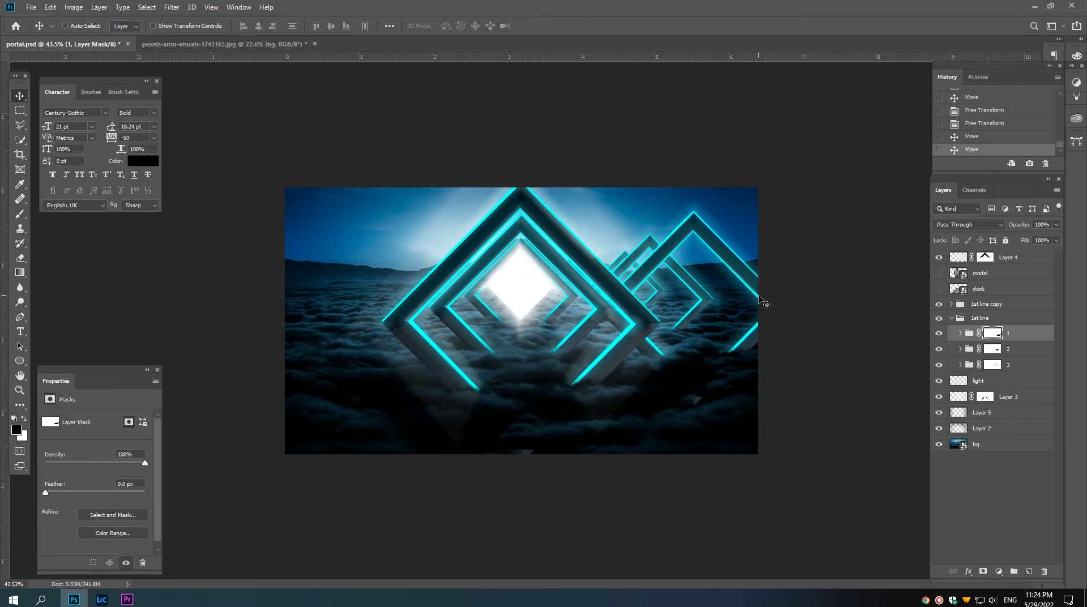
{"action": "left_click", "coordinate": [951, 317]}
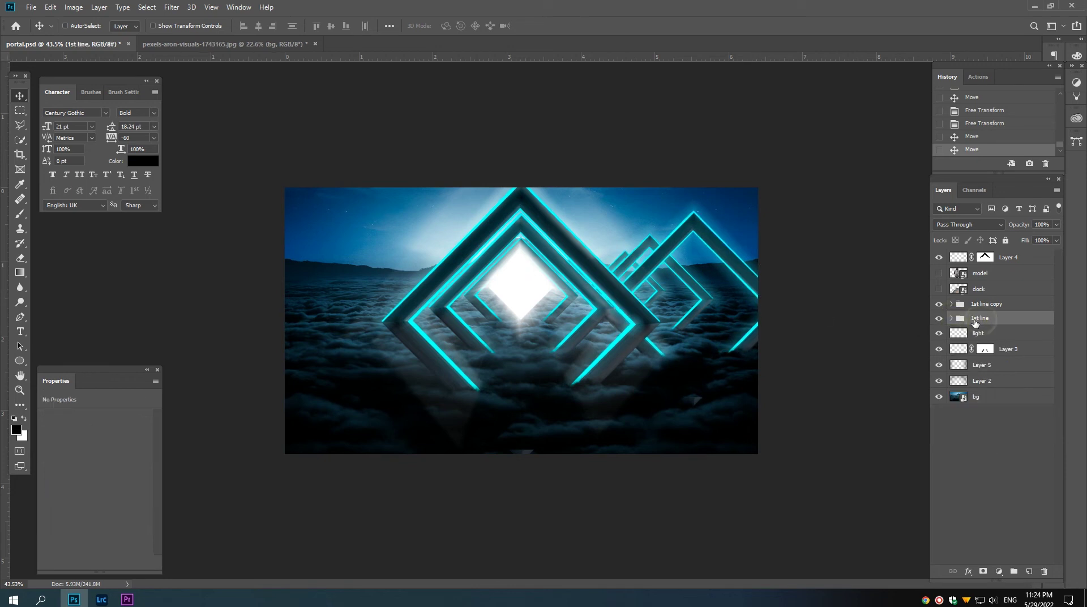
Step: Duplicate the 1st line group, flip it horizontally and place it on the left side
{"action": "left_click_drag", "start_coordinate": [973, 317], "coordinate": [1017, 568]}
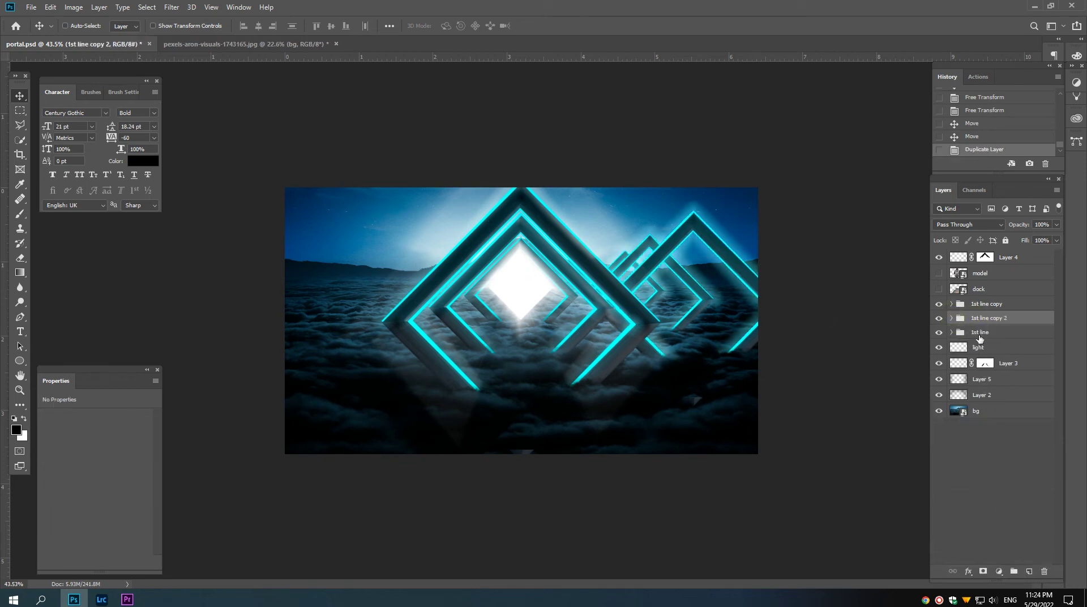
{"action": "key", "text": "ctrl+t"}
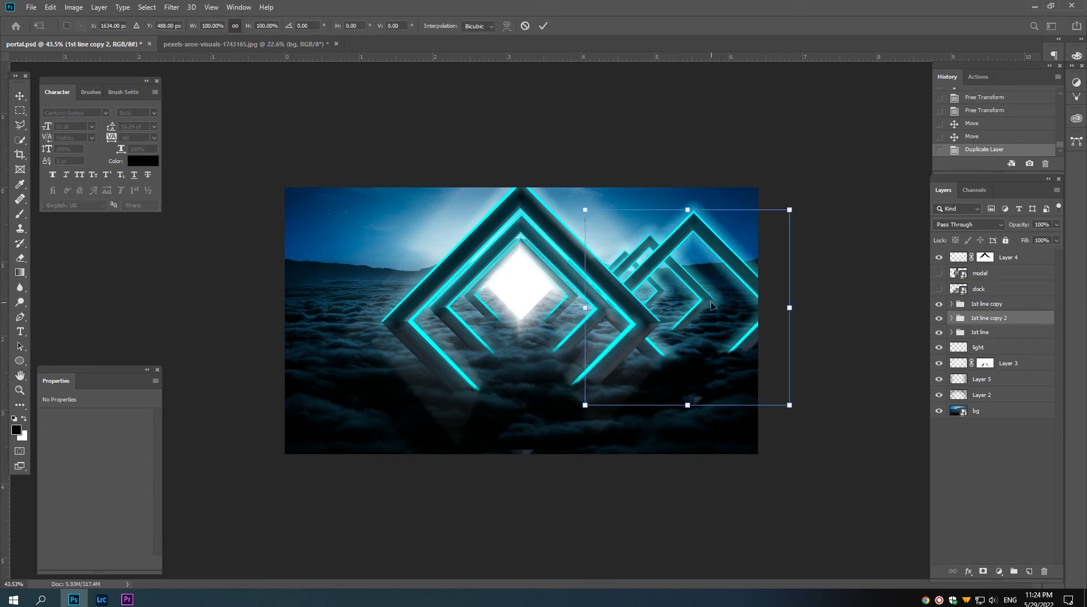
{"action": "right_click", "coordinate": [714, 302]}
{"action": "left_click", "coordinate": [730, 442]}
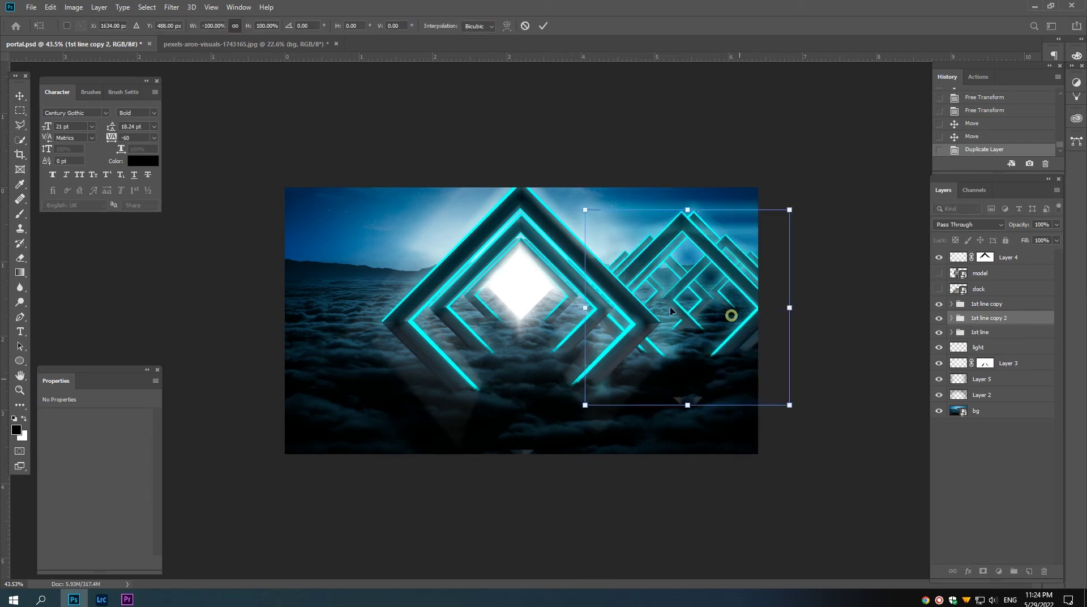
{"action": "left_click_drag", "start_coordinate": [726, 316], "coordinate": [383, 295]}
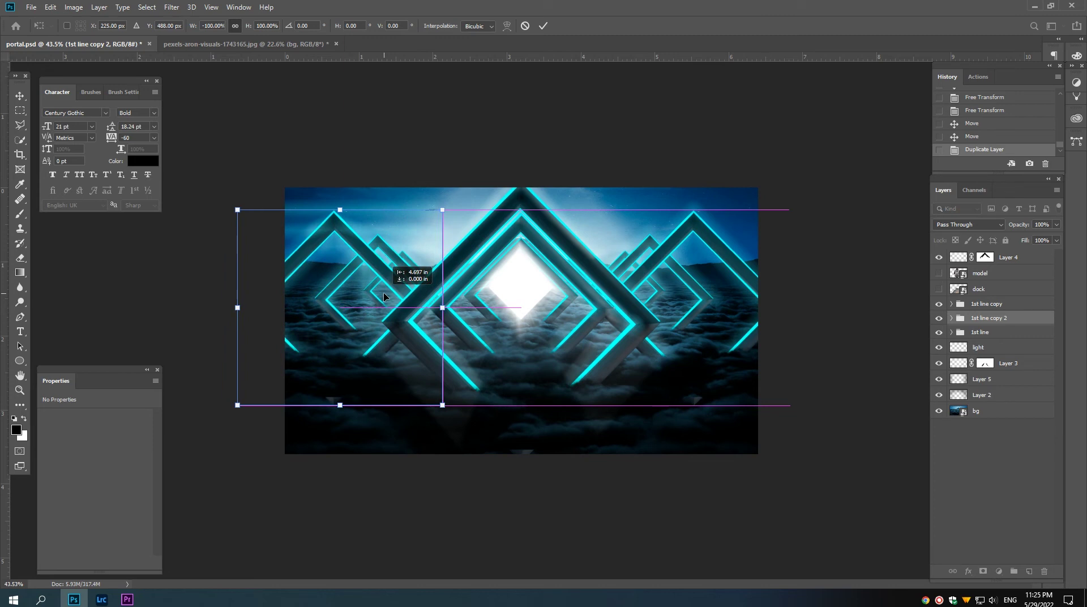
{"action": "key", "text": "Return"}
{"action": "key", "text": "Left"}
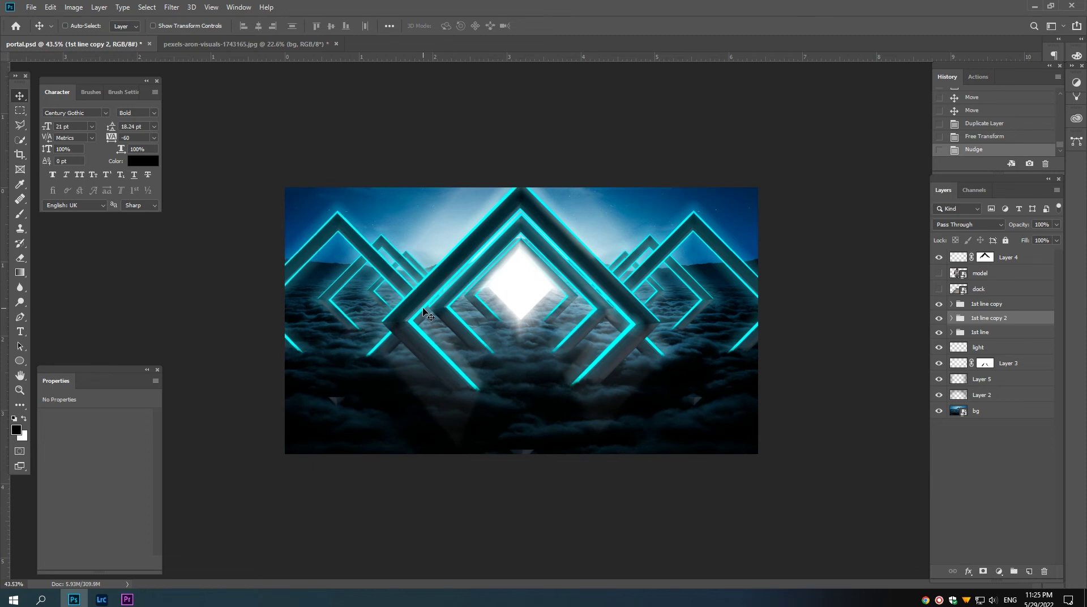
Step: Duplicate the light glow layer and rename the copy light 2
{"action": "left_click", "coordinate": [963, 350]}
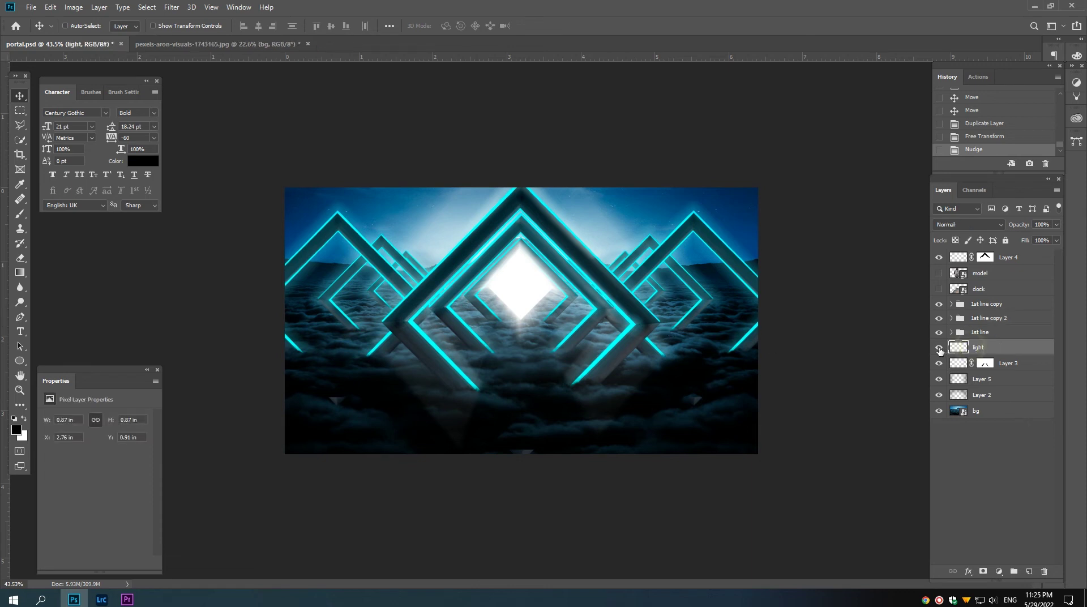
{"action": "left_click", "coordinate": [938, 347]}
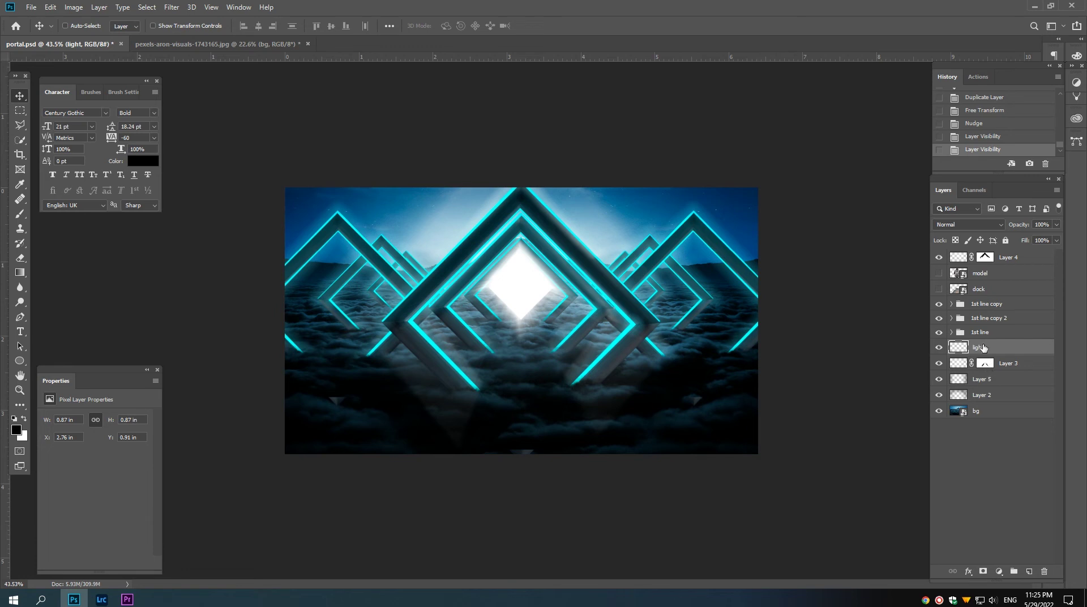
{"action": "left_click_drag", "start_coordinate": [983, 347], "coordinate": [1030, 571]}
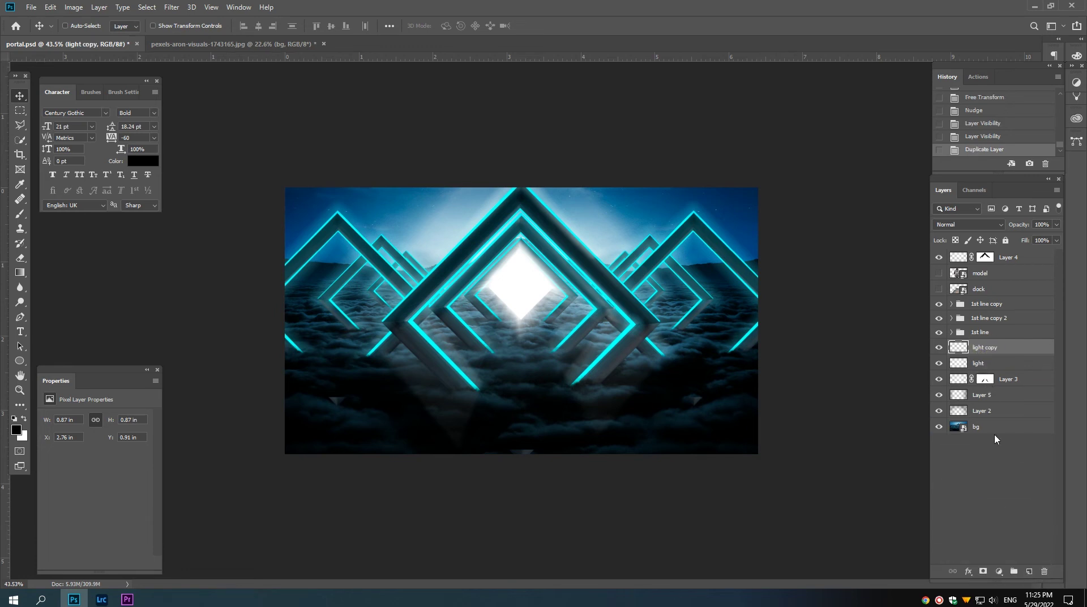
{"action": "double_click", "coordinate": [985, 348]}
{"action": "left_click_drag", "start_coordinate": [1002, 346], "coordinate": [986, 347]}
{"action": "type", "text": "2"}
{"action": "key", "text": "Return"}
Step: Place the light 2 glow on a right diamond, shrunk to about 70%
{"action": "left_click_drag", "start_coordinate": [546, 321], "coordinate": [625, 302]}
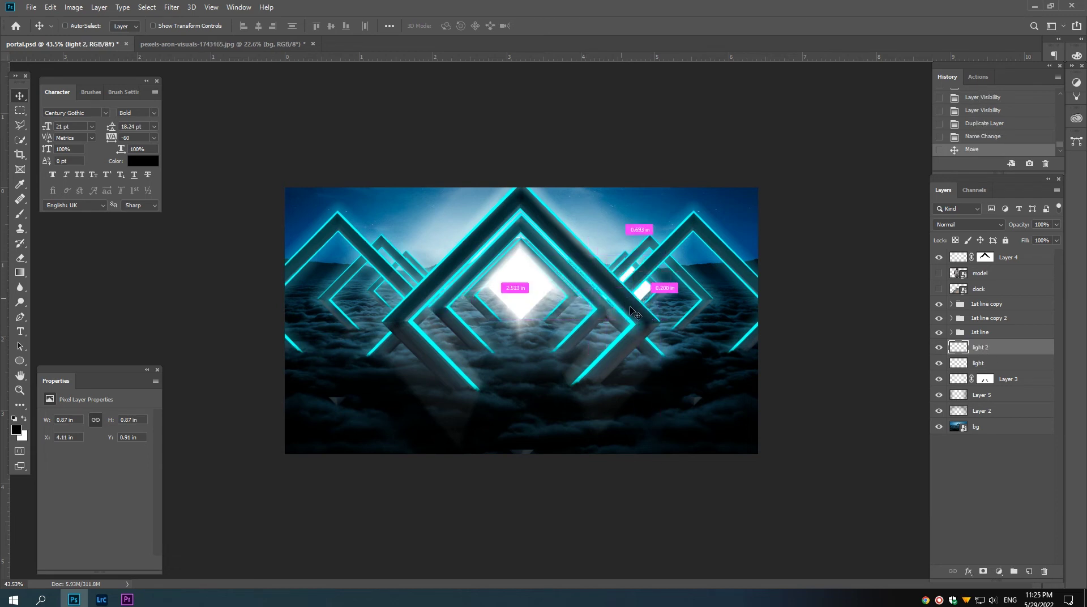
{"action": "left_click_drag", "start_coordinate": [625, 301], "coordinate": [625, 300]}
{"action": "key", "text": "ctrl+t"}
{"action": "left_click_drag", "start_coordinate": [656, 257], "coordinate": [641, 262]}
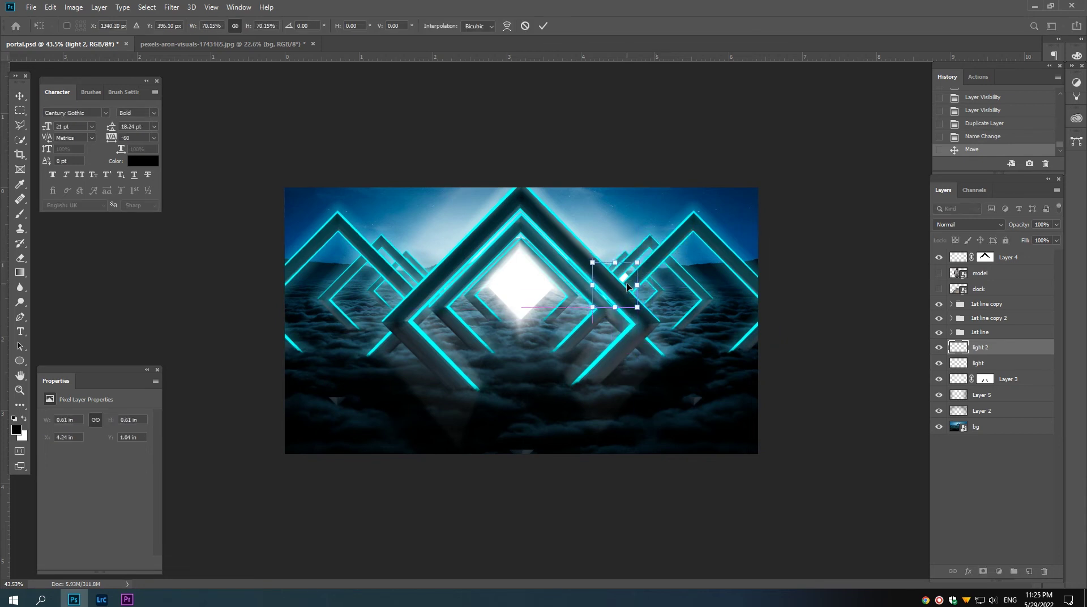
{"action": "key", "text": "Return"}
{"action": "key", "text": "Right"}
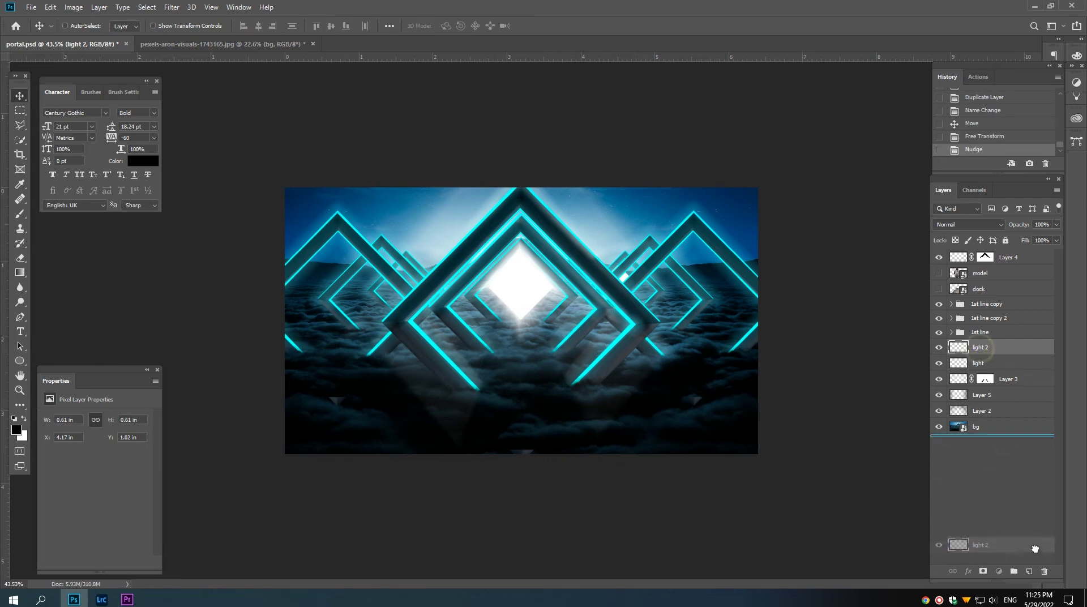
Step: Duplicate light 2 as light 3, move it left, and hide the 1st line frame groups
{"action": "left_click_drag", "start_coordinate": [980, 351], "coordinate": [1028, 571]}
{"action": "double_click", "coordinate": [982, 348]}
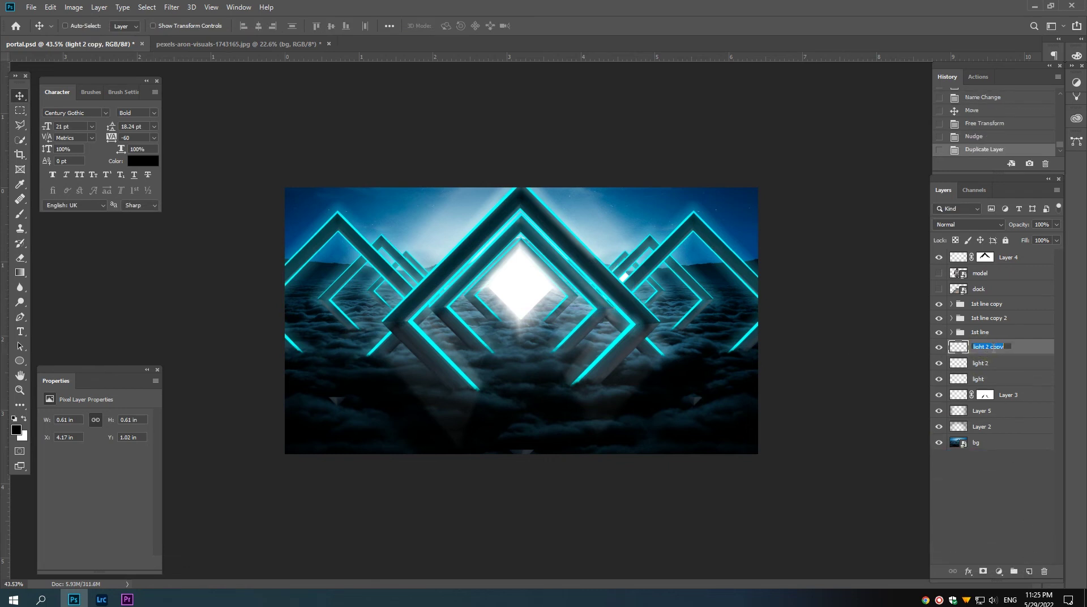
{"action": "left_click_drag", "start_coordinate": [1007, 346], "coordinate": [985, 347]}
{"action": "type", "text": "3"}
{"action": "key", "text": "Return"}
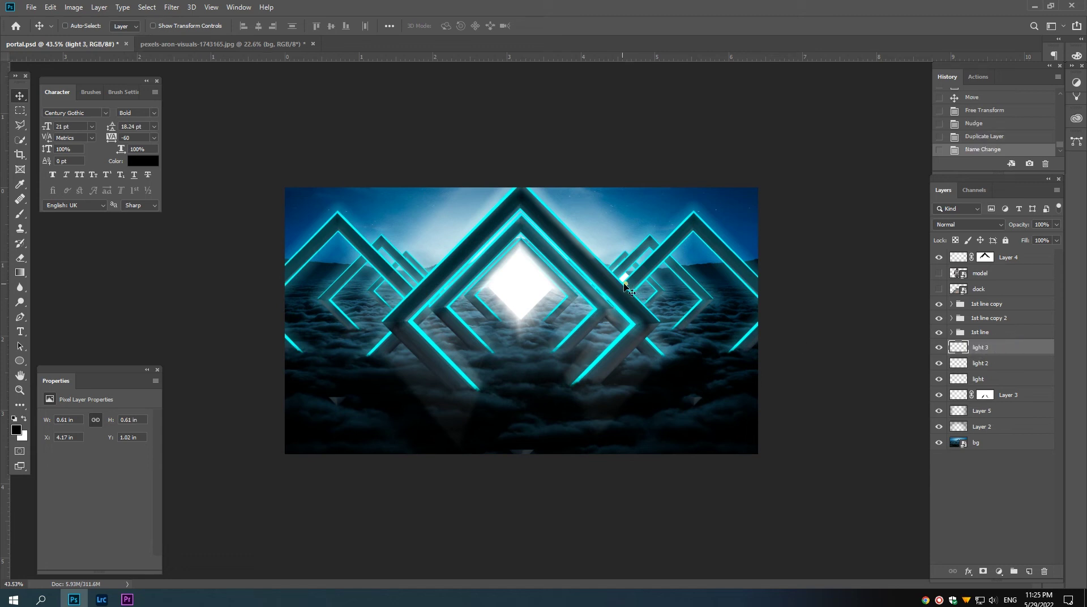
{"action": "mouse_move", "coordinate": [626, 290]}
{"action": "left_mouse_down"}
{"action": "mouse_move", "coordinate": [421, 290]}
{"action": "mouse_move", "coordinate": [440, 289]}
{"action": "left_mouse_up"}
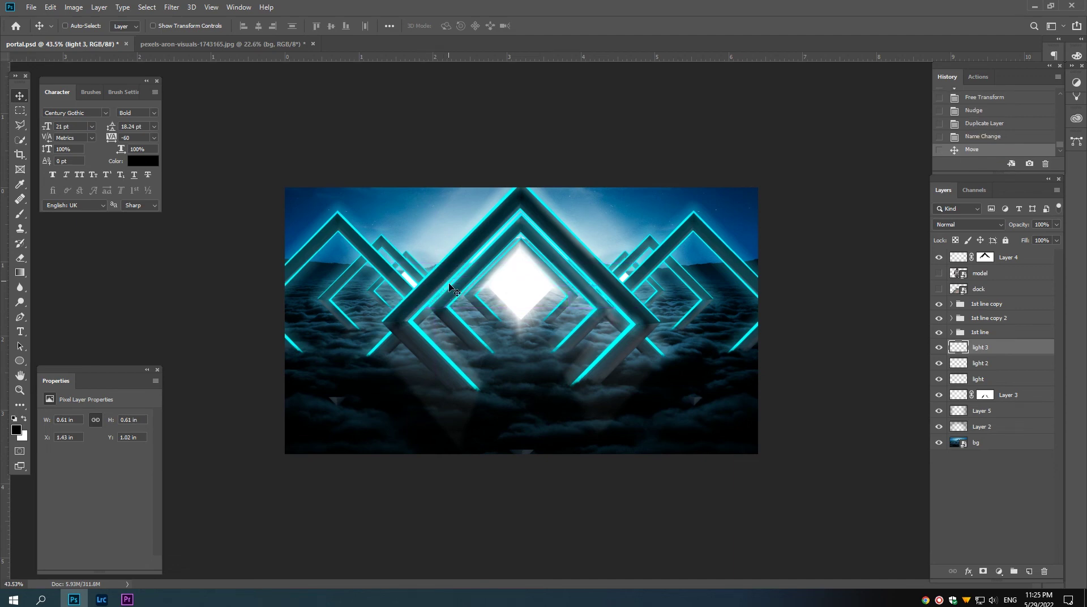
{"action": "scroll", "coordinate": [456, 285], "scroll_direction": "down", "scroll_amount": 1}
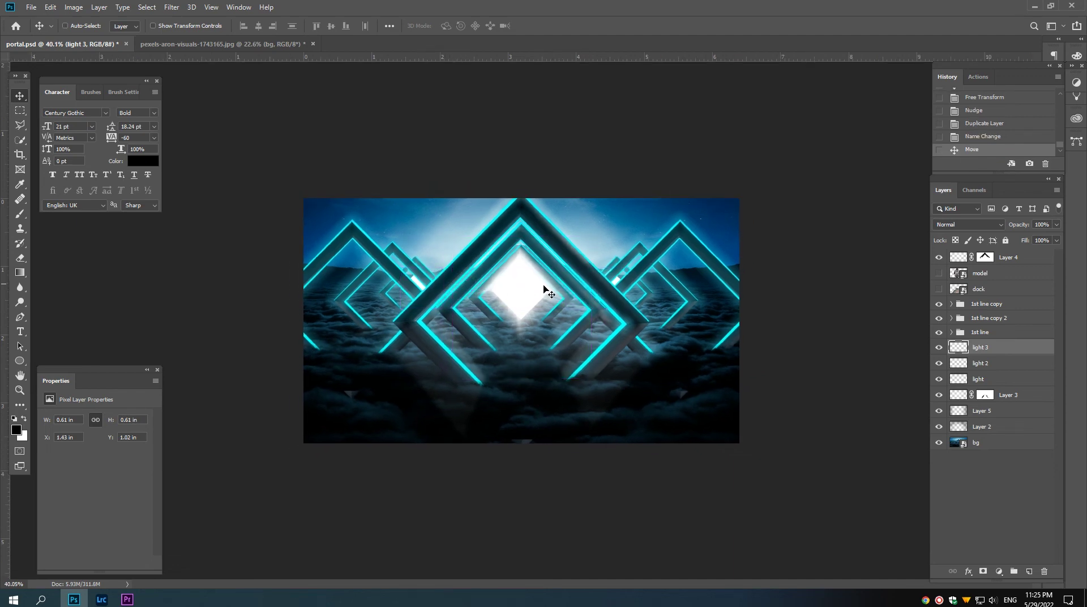
{"action": "left_click_drag", "start_coordinate": [937, 334], "coordinate": [938, 317]}
Step: Merge light 2 into light 3 and hide Layer 4, the central diamond and side frames
{"action": "left_click", "coordinate": [981, 366], "text": "ctrl"}
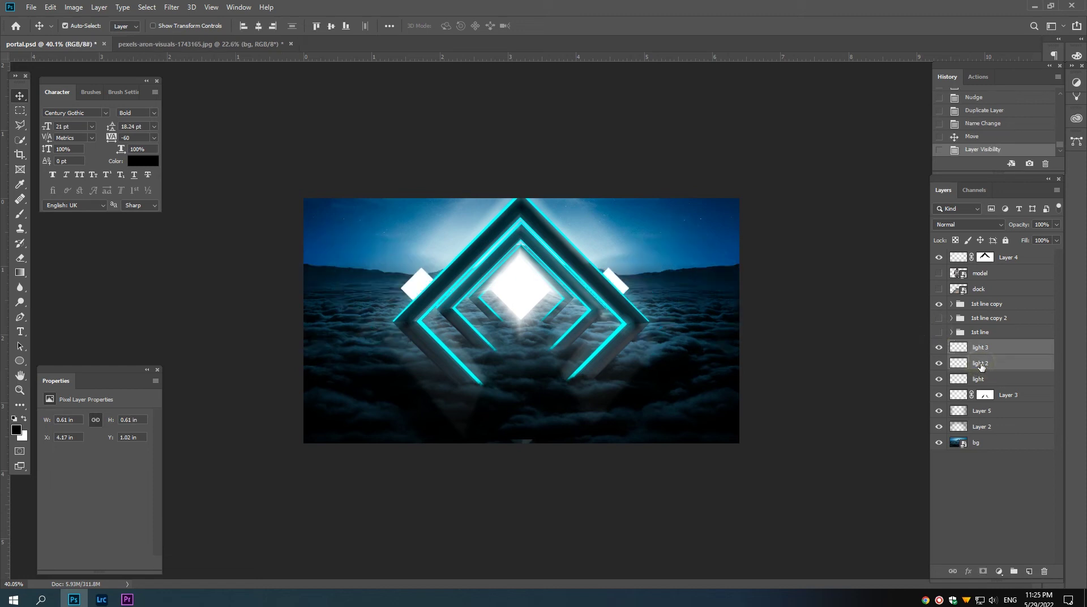
{"action": "key", "text": "ctrl+e"}
{"action": "left_click", "coordinate": [938, 347]}
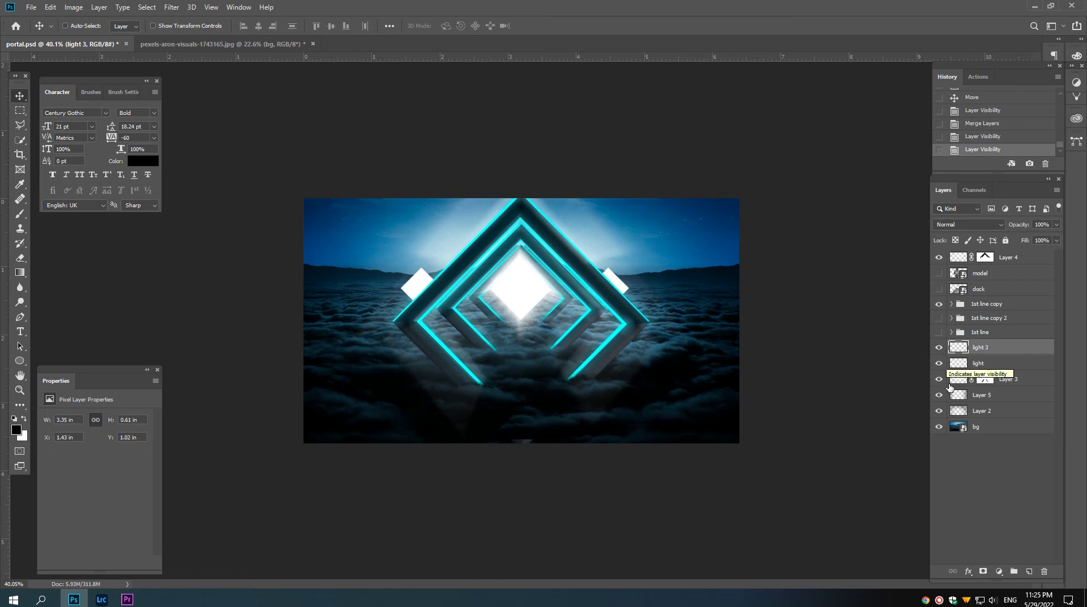
{"action": "left_click", "coordinate": [939, 259]}
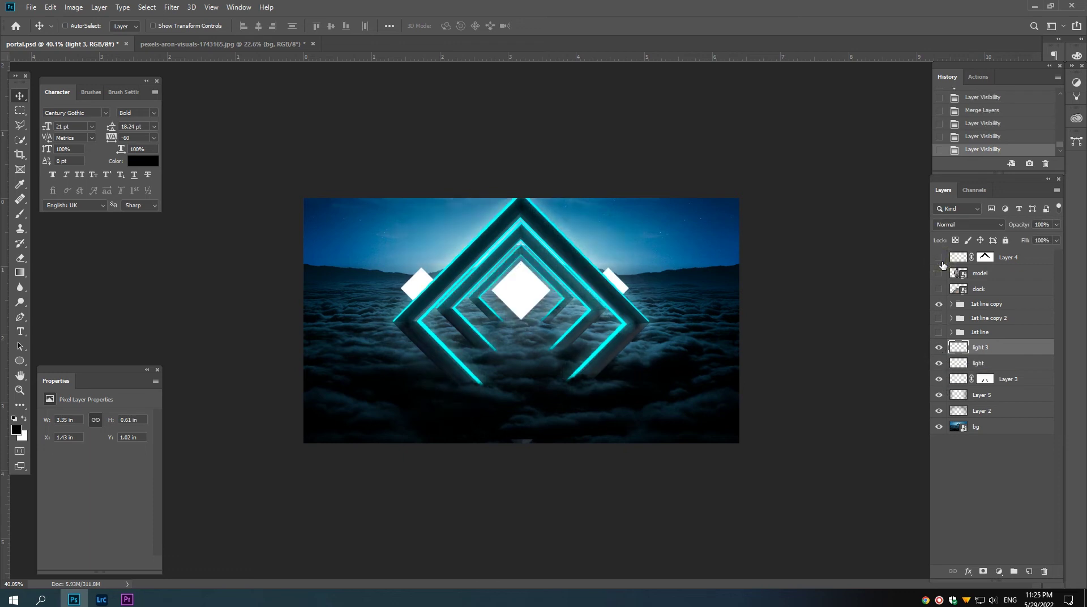
{"action": "left_click", "coordinate": [939, 363]}
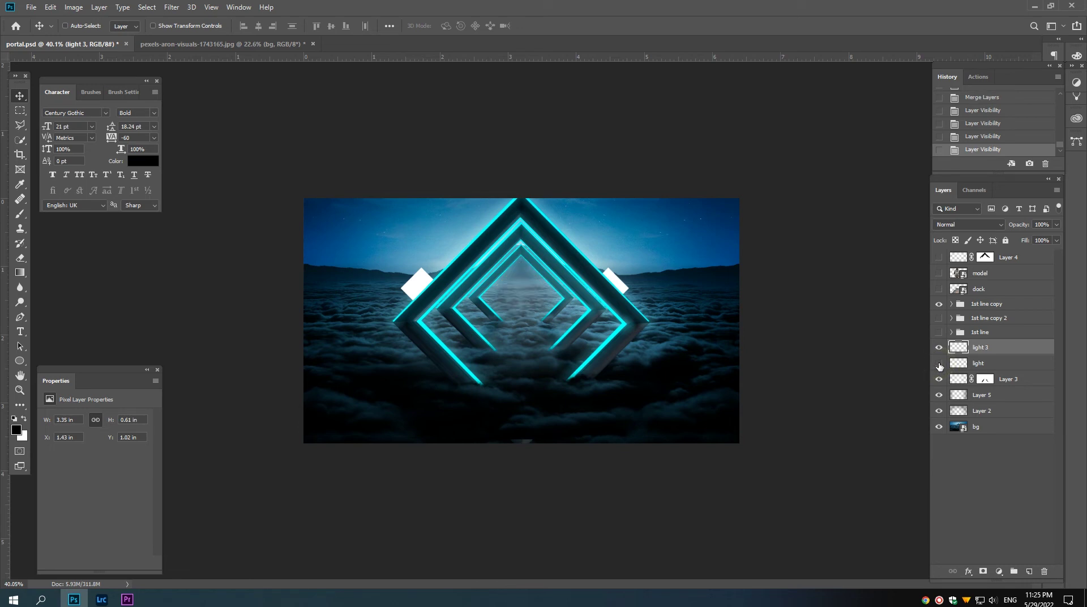
{"action": "left_click", "coordinate": [939, 307]}
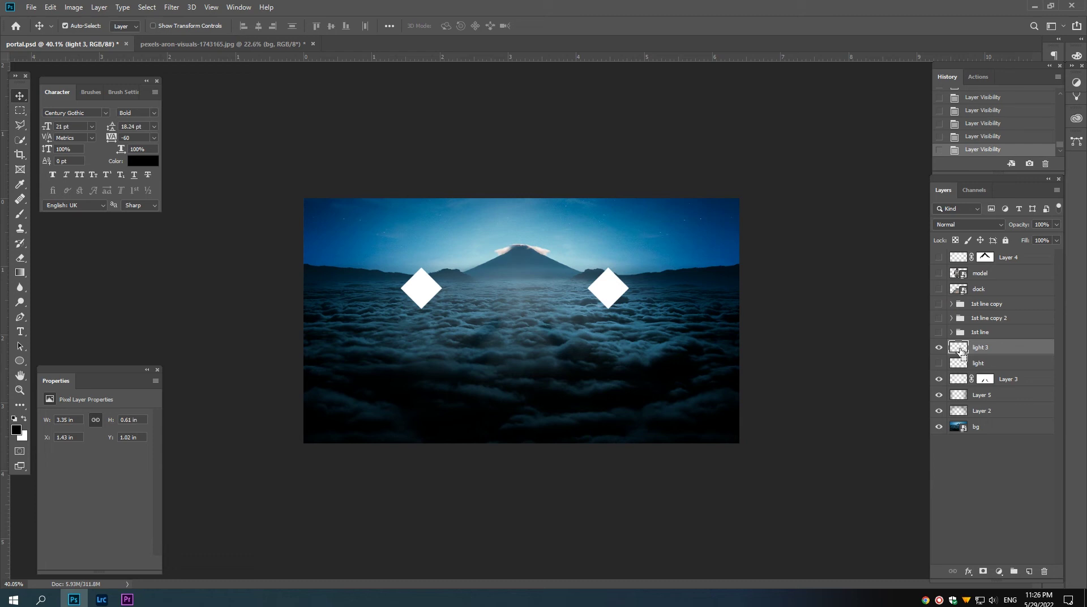
Step: Load light 3 as a selection and trial a Radial Blur, undoing it
{"action": "left_click", "coordinate": [959, 347], "text": "ctrl"}
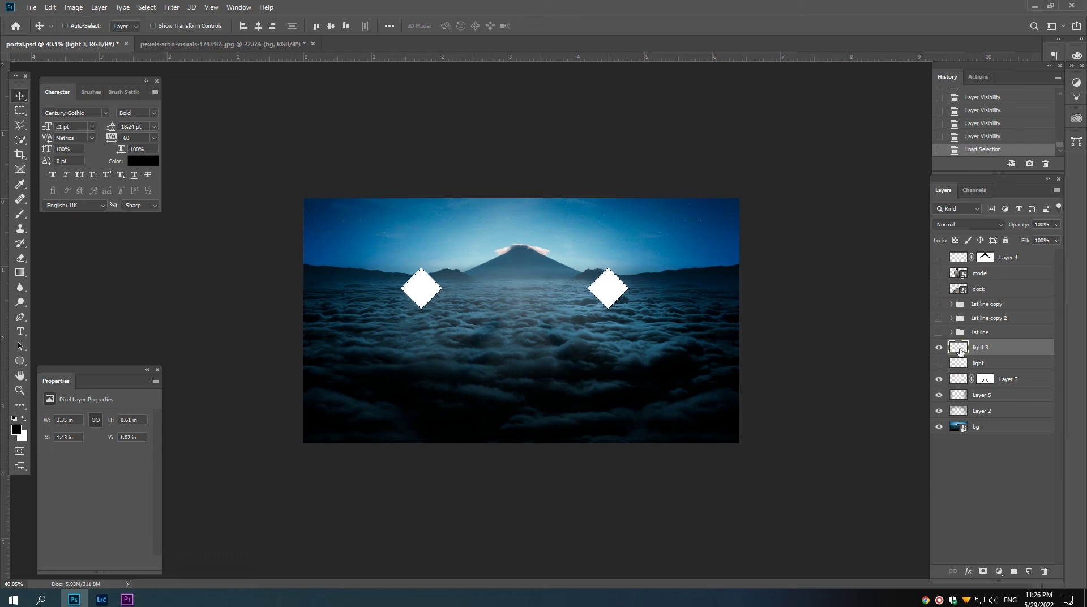
{"action": "left_click", "coordinate": [167, 7]}
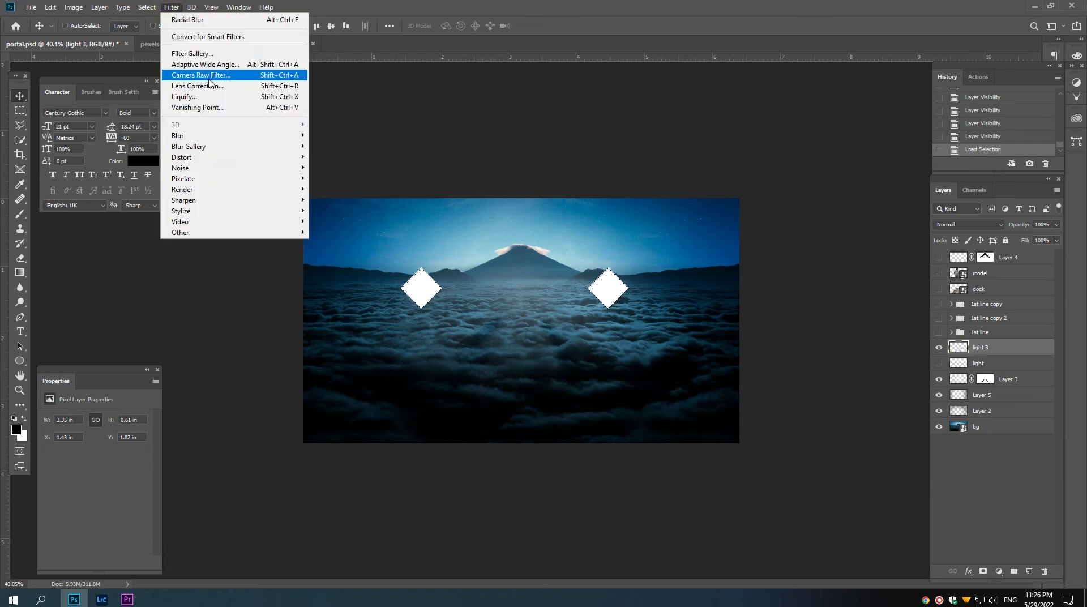
{"action": "left_click", "coordinate": [188, 20]}
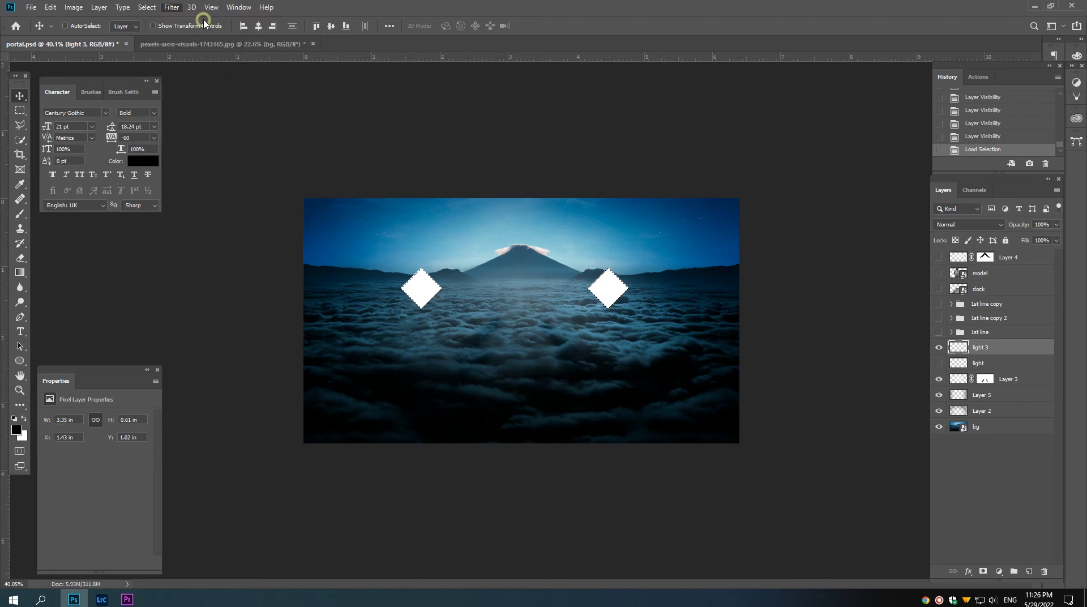
{"action": "key", "text": "ctrl+z"}
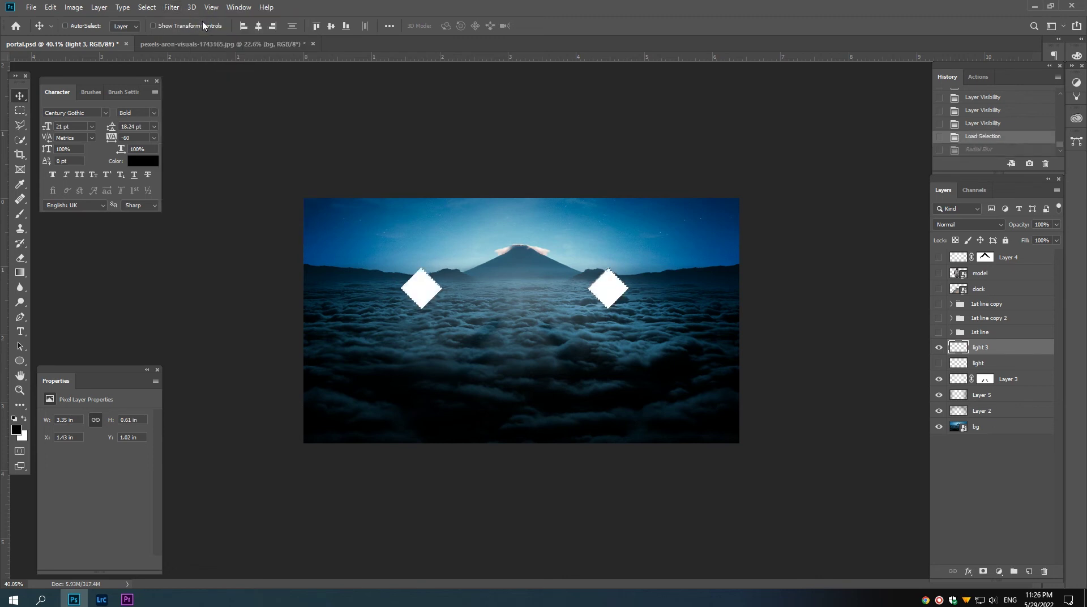
{"action": "key", "text": "ctrl+d"}
{"action": "left_click", "coordinate": [172, 7]}
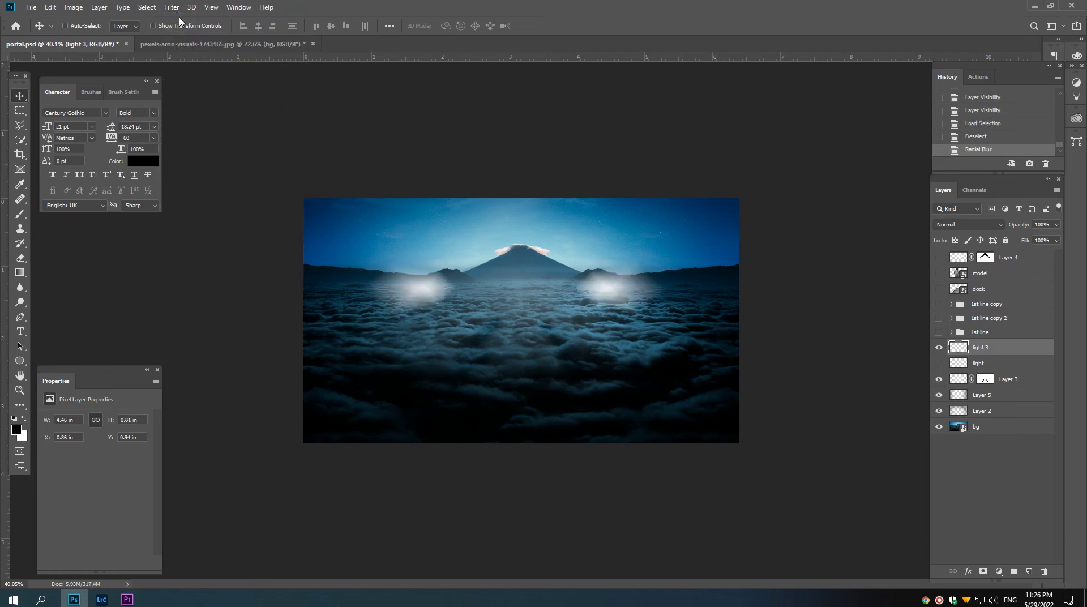
{"action": "key", "text": "ctrl+z"}
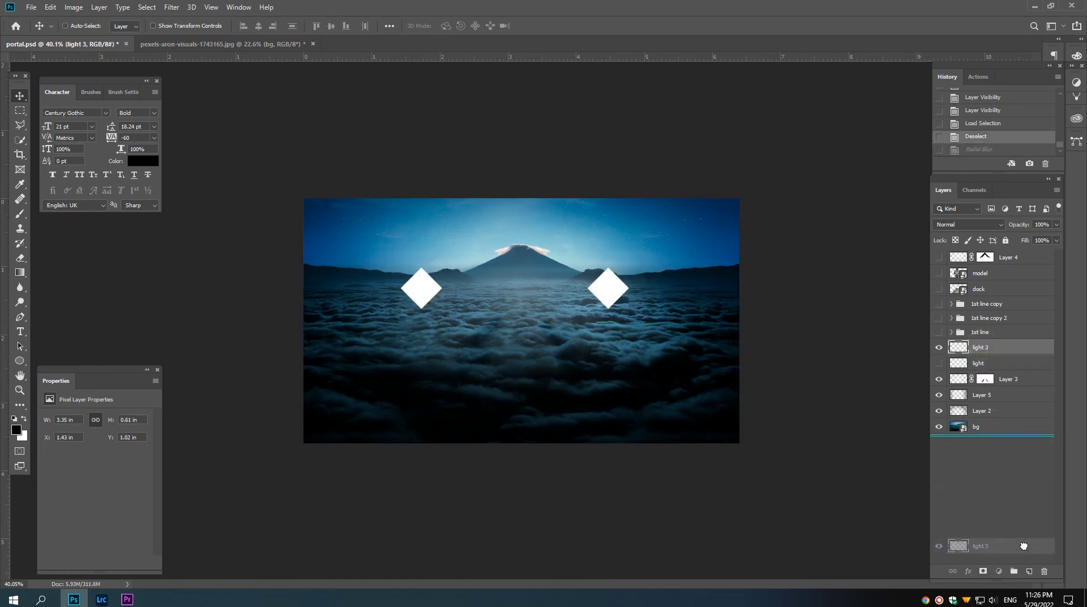
Step: Radially blur a copy of light 3, then duplicate it enlarged to about 117%
{"action": "left_click_drag", "start_coordinate": [980, 348], "coordinate": [1029, 571]}
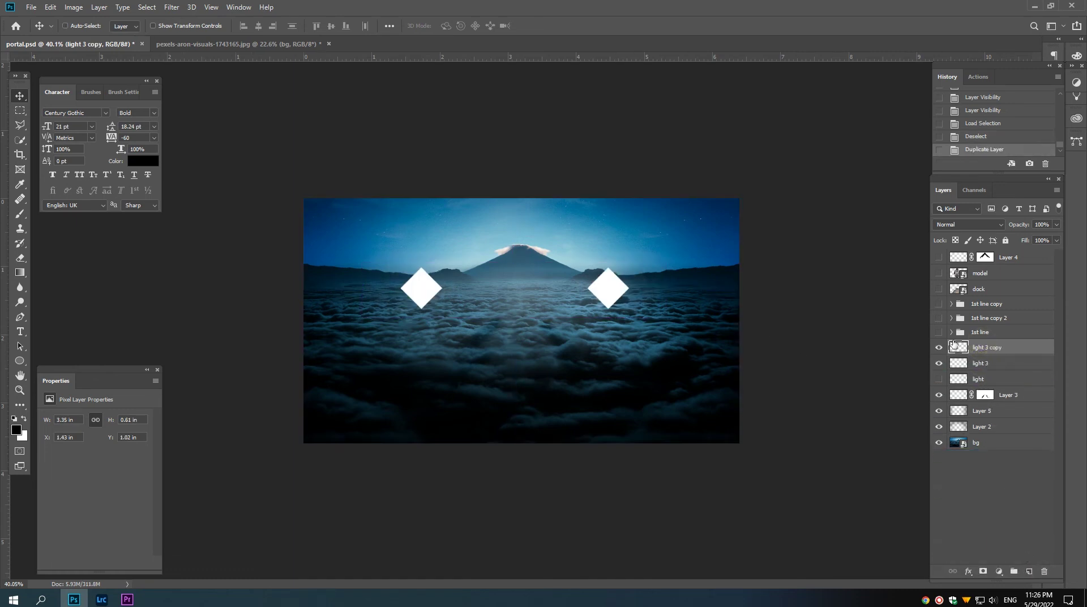
{"action": "left_click", "coordinate": [170, 7]}
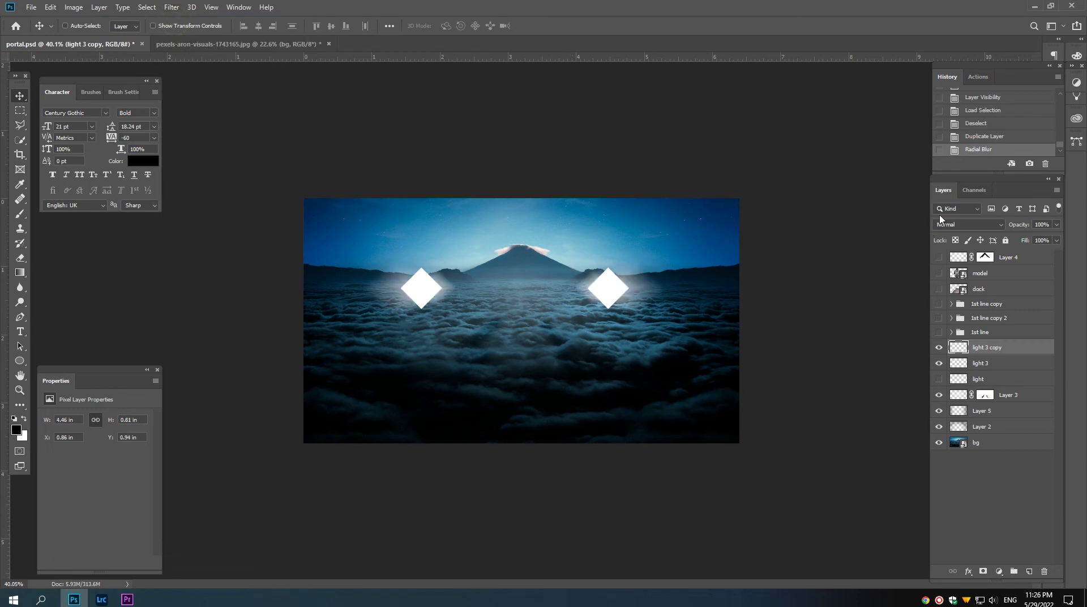
{"action": "left_click", "coordinate": [961, 225]}
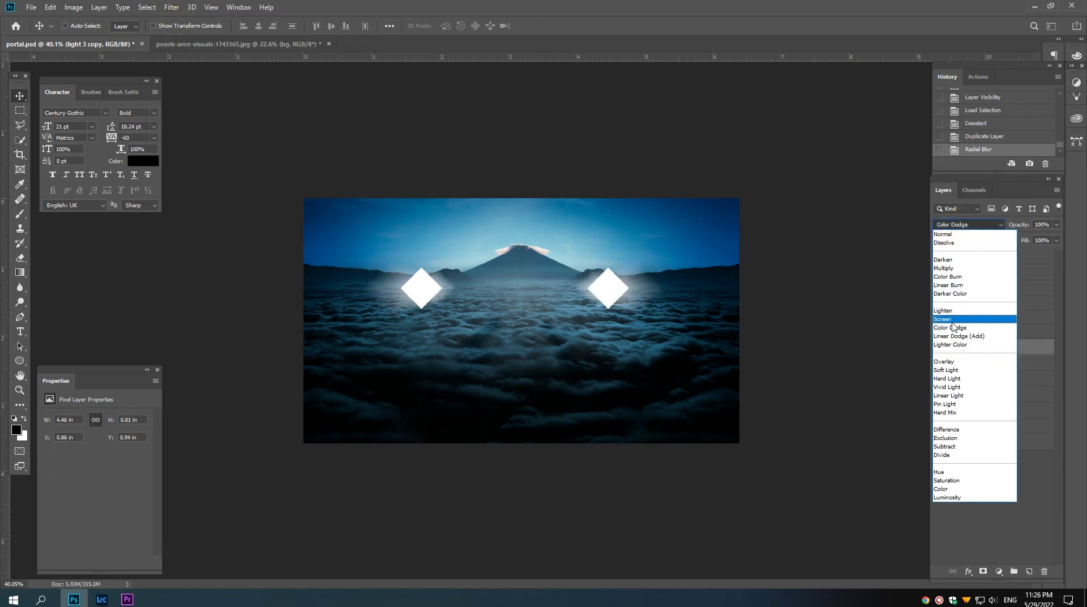
{"action": "left_click", "coordinate": [946, 233]}
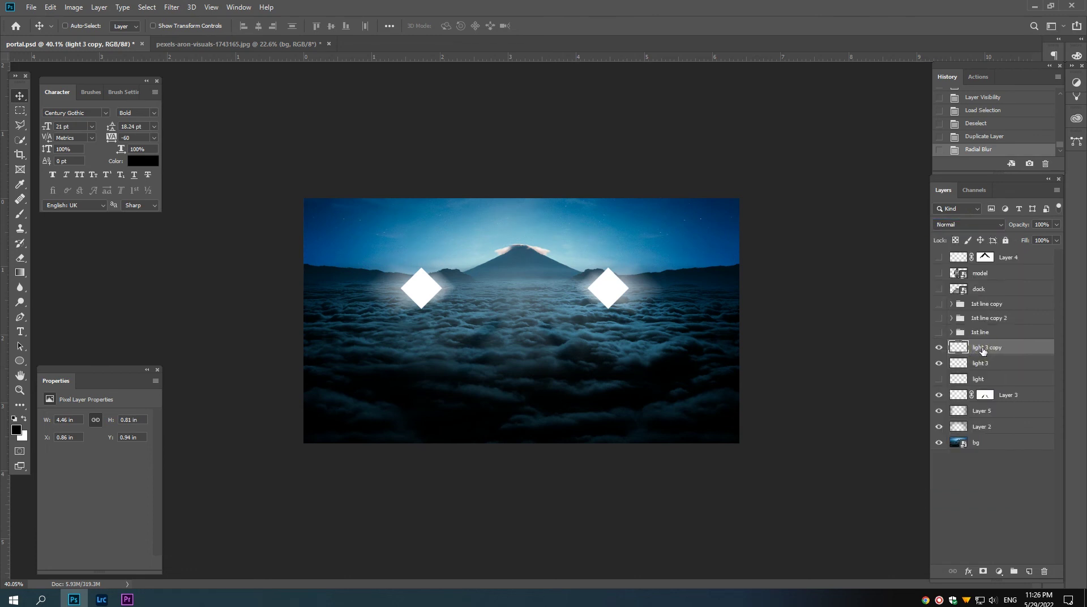
{"action": "left_click_drag", "start_coordinate": [982, 350], "coordinate": [1029, 571]}
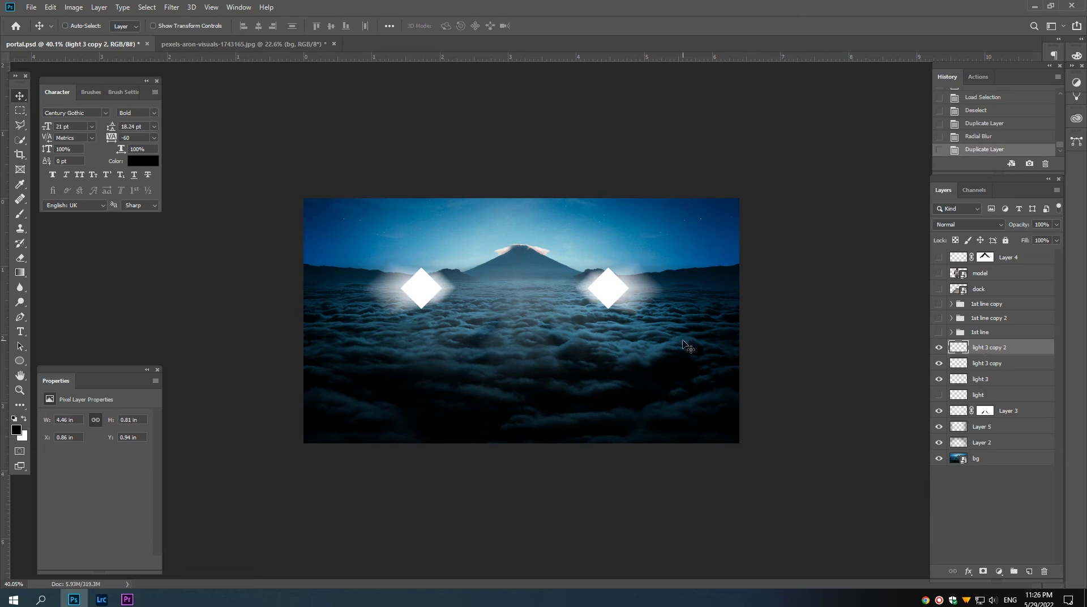
{"action": "key", "text": "ctrl+t"}
{"action": "left_click_drag", "start_coordinate": [663, 260], "coordinate": [687, 246]}
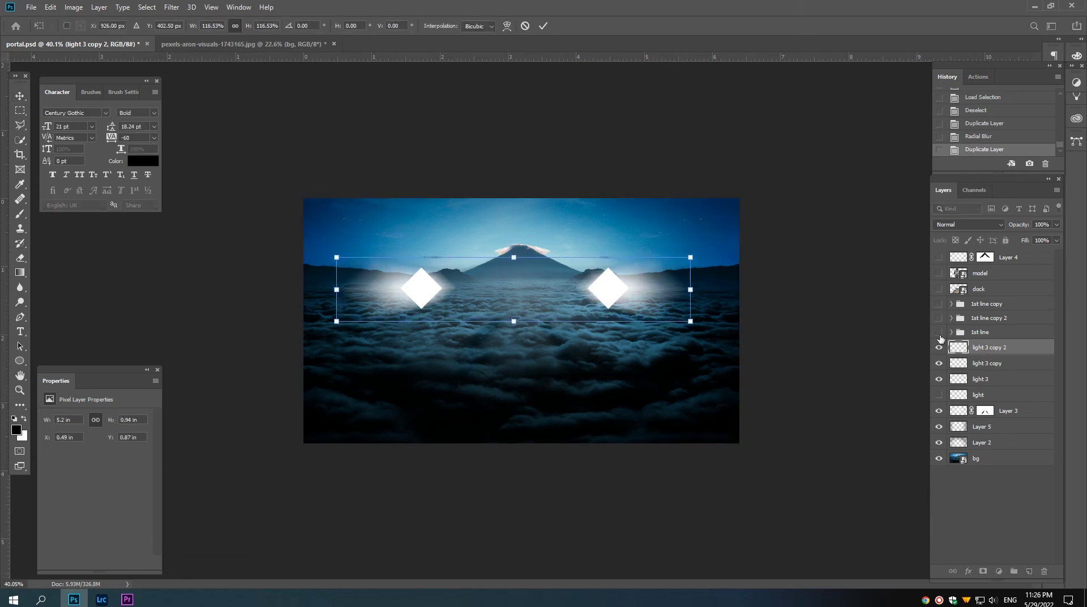
{"action": "key", "text": "Return"}
Step: Show the 1st line groups, move both glow copies above 1st line copy 2, and merge them
{"action": "left_click_drag", "start_coordinate": [938, 331], "coordinate": [939, 304]}
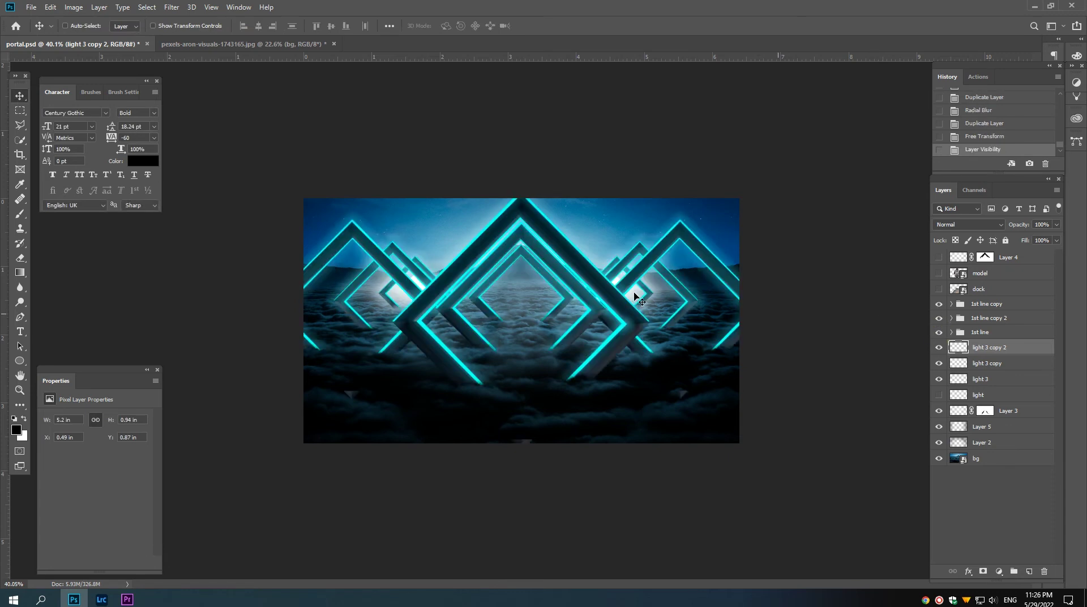
{"action": "scroll", "coordinate": [730, 315], "scroll_direction": "down", "scroll_amount": 2}
{"action": "scroll", "coordinate": [679, 311], "scroll_direction": "down", "scroll_amount": 1}
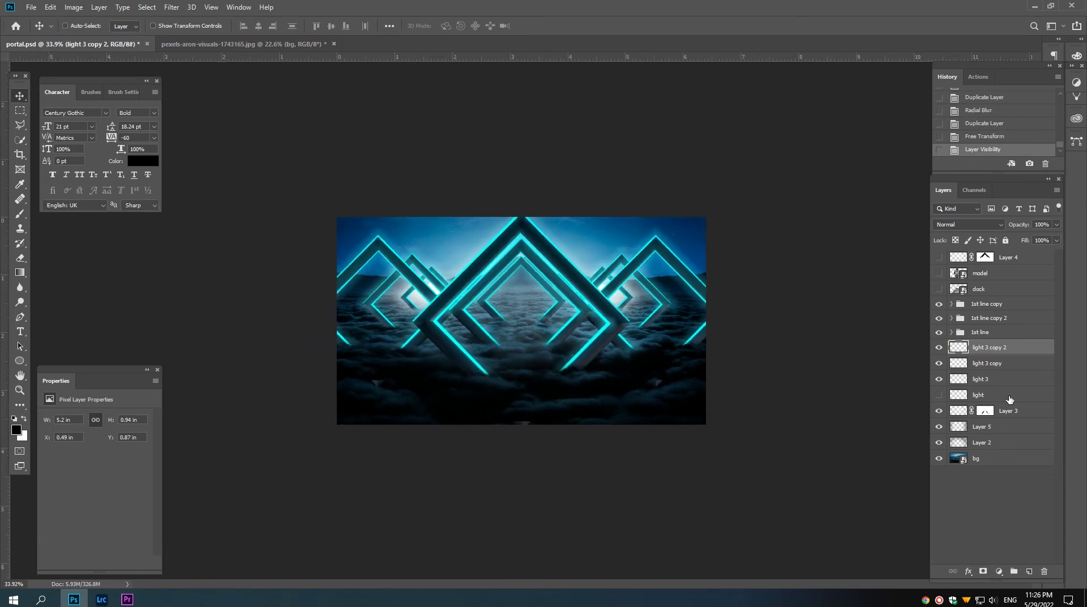
{"action": "left_click", "coordinate": [982, 366], "text": "shift"}
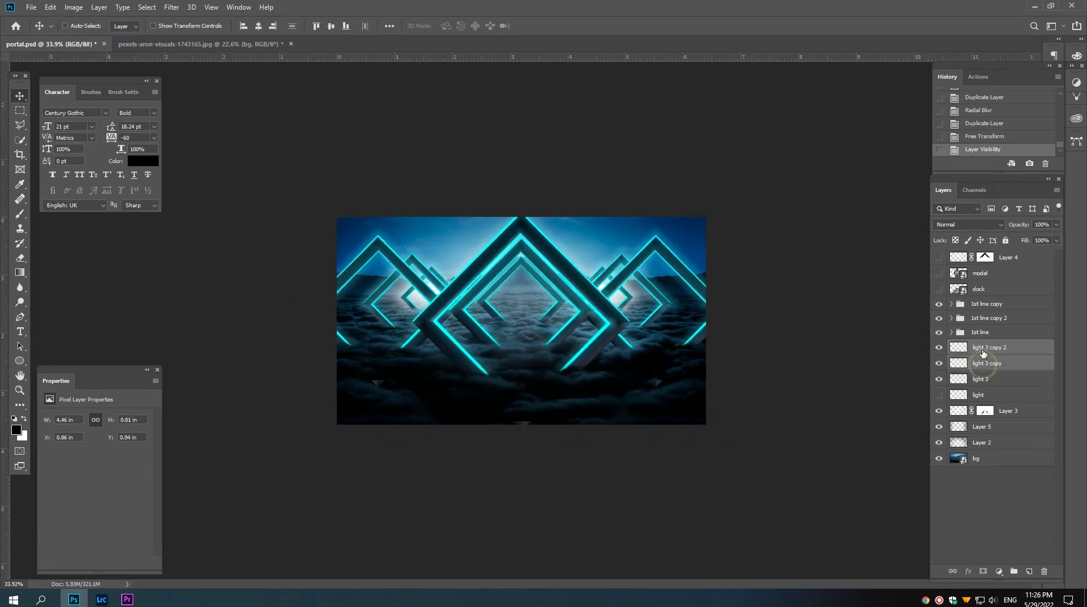
{"action": "left_click_drag", "start_coordinate": [982, 367], "coordinate": [985, 315]}
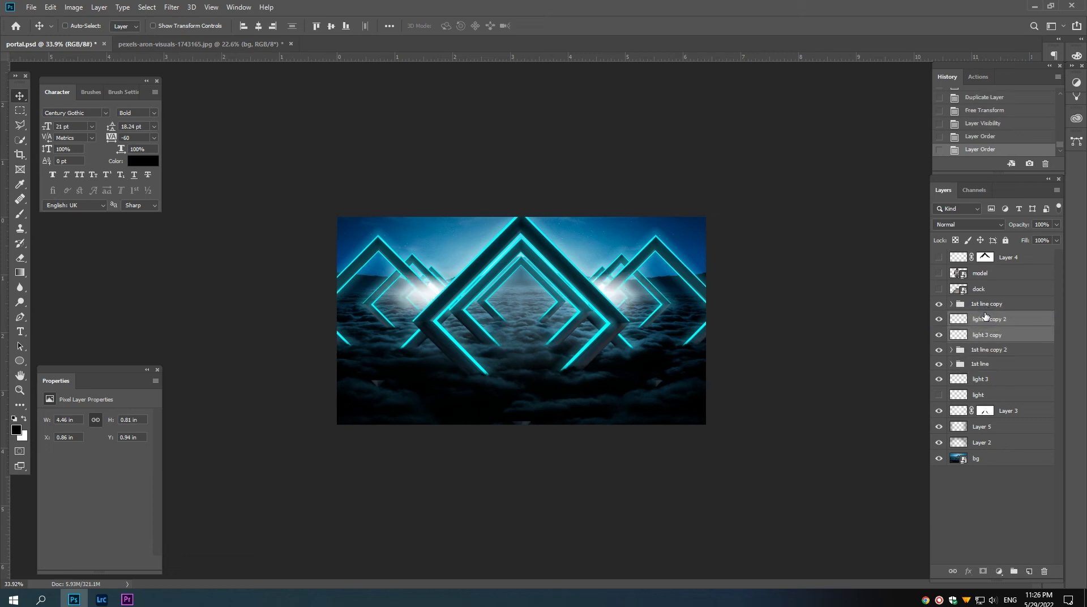
{"action": "scroll", "coordinate": [573, 340], "scroll_direction": "up", "scroll_amount": 2}
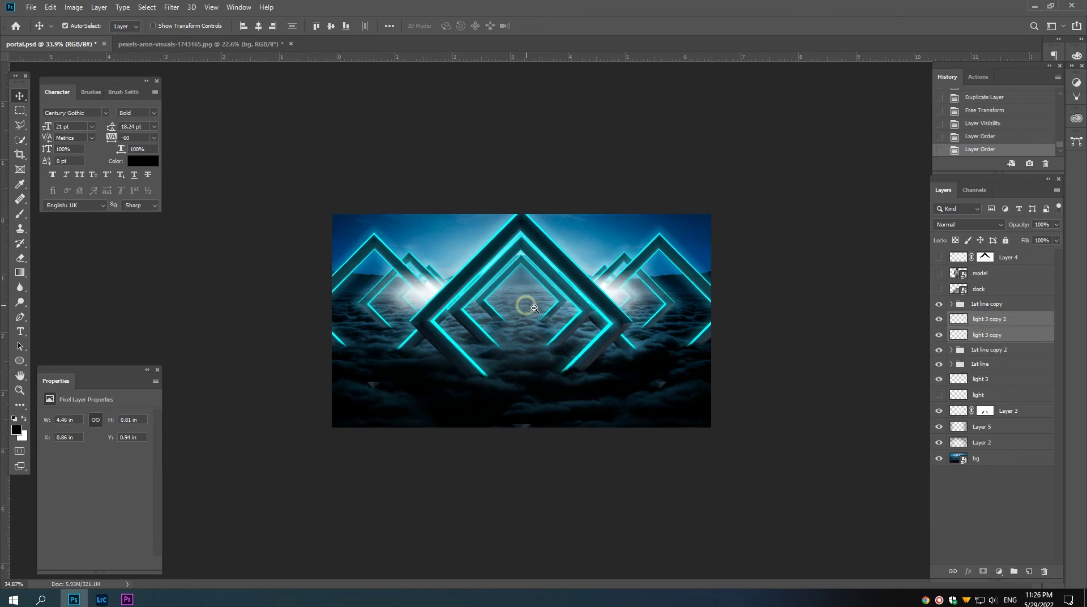
{"action": "left_click", "coordinate": [978, 335]}
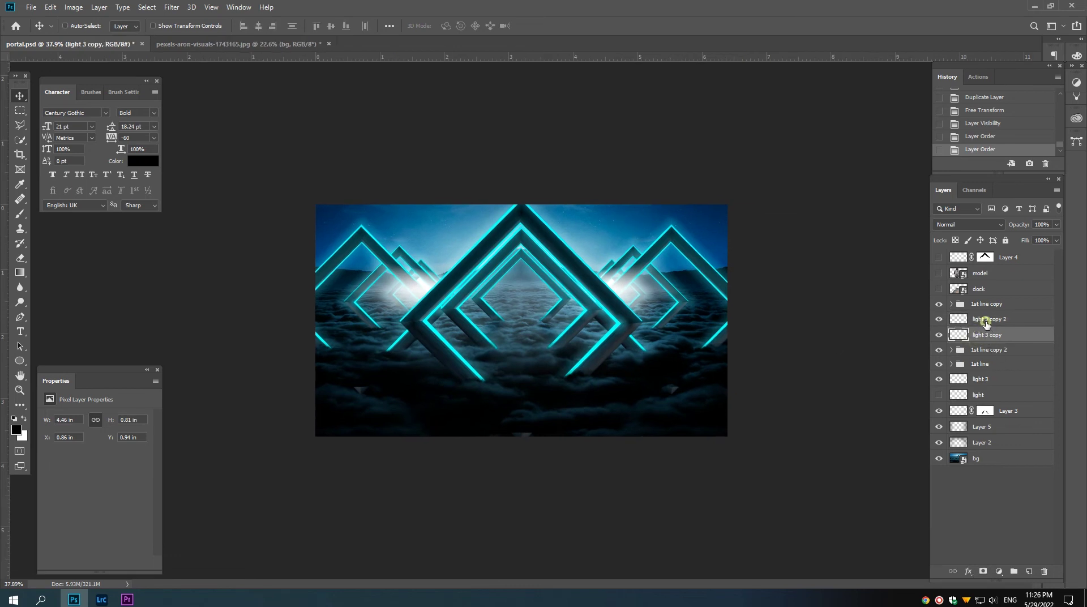
{"action": "left_click", "coordinate": [985, 320], "text": "ctrl"}
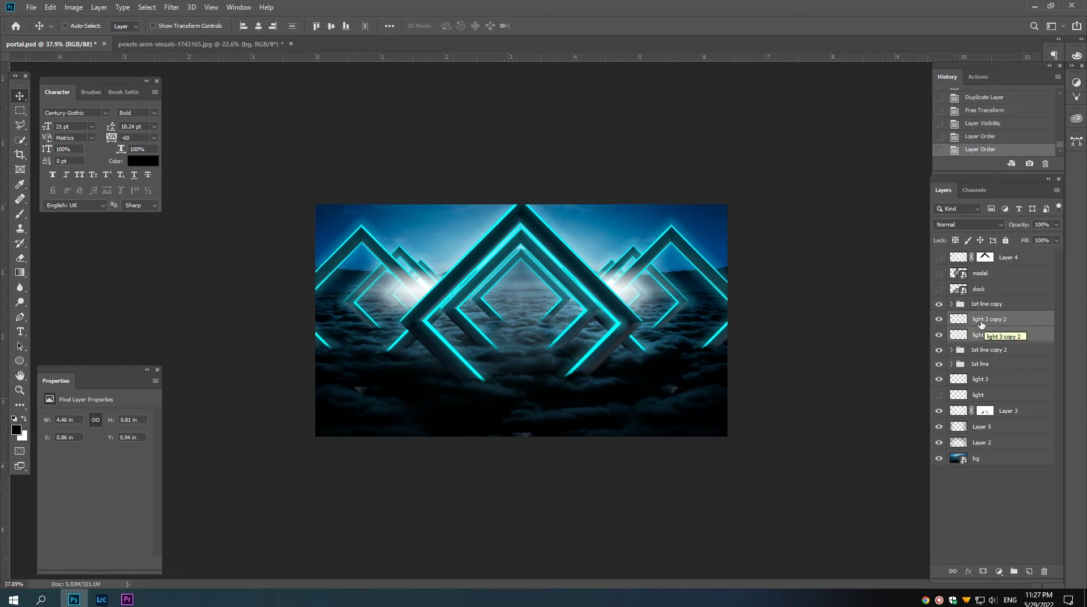
{"action": "key", "text": "ctrl+e"}
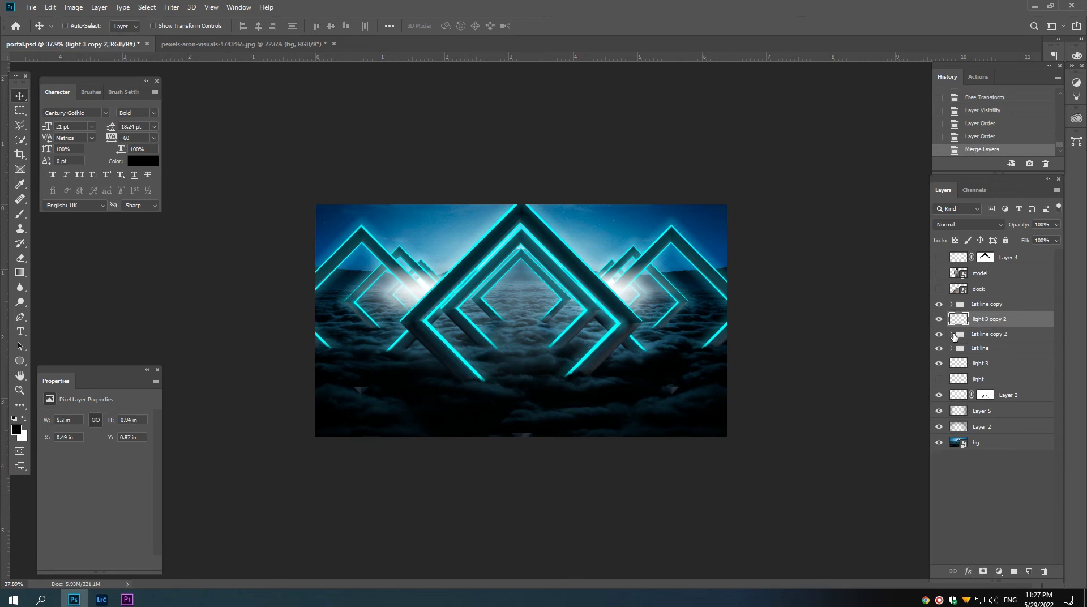
Step: Add a layer mask to light 3 copy 2 and fill it within a diamond frame's selection
{"action": "left_click", "coordinate": [952, 335]}
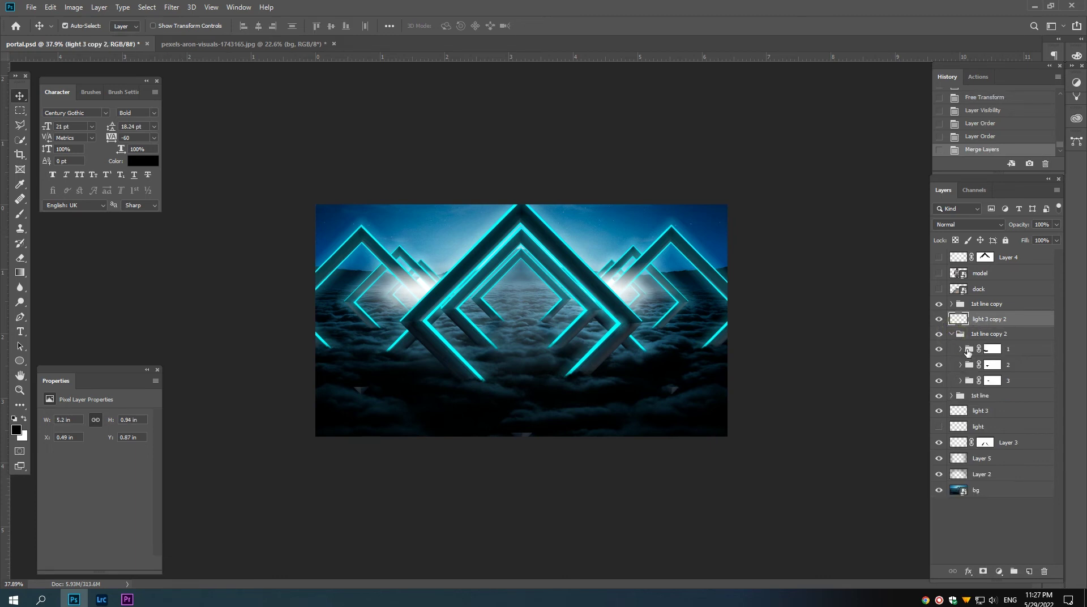
{"action": "left_click", "coordinate": [961, 349], "text": "ctrl"}
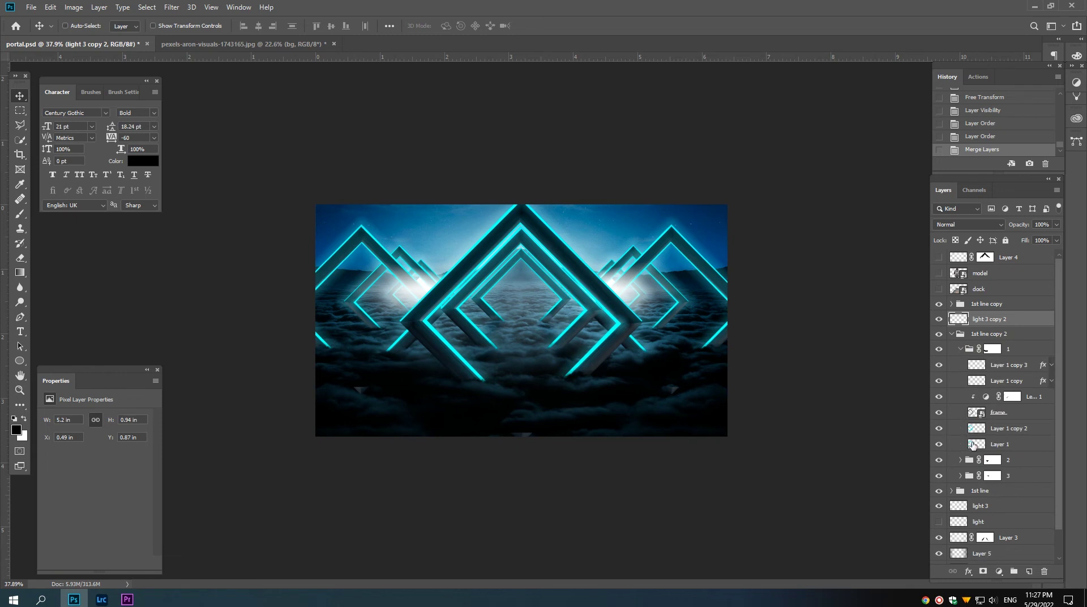
{"action": "left_click", "coordinate": [975, 411], "text": "ctrl"}
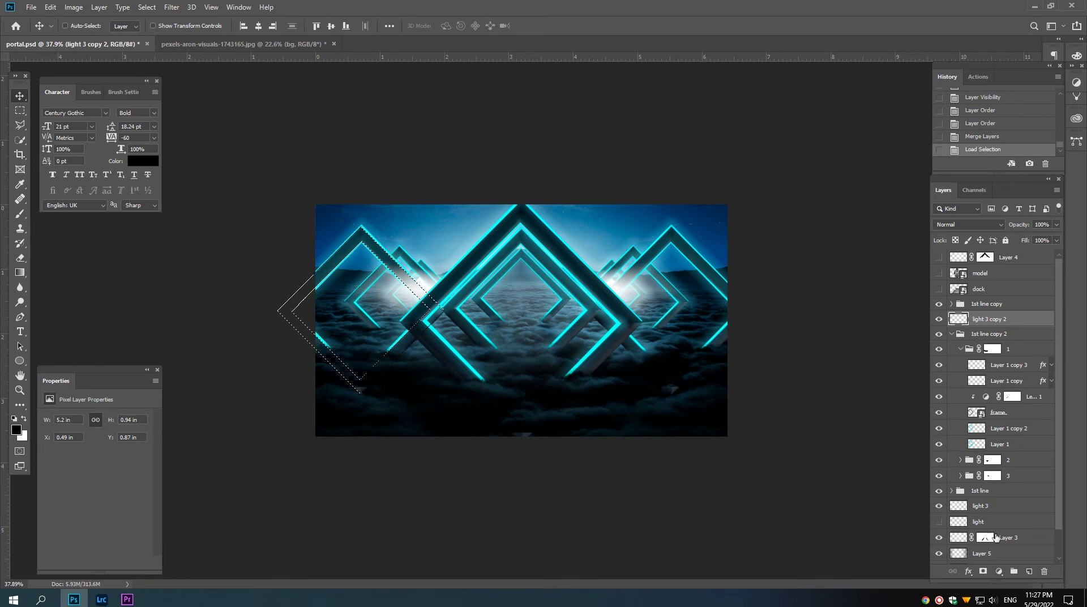
{"action": "left_click", "coordinate": [982, 572]}
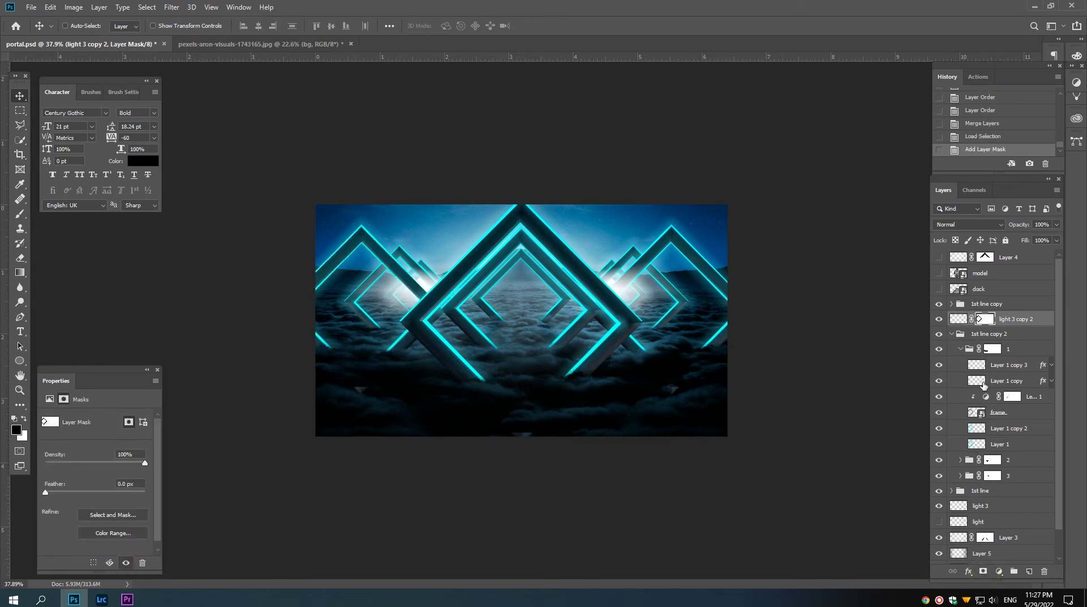
{"action": "left_click", "coordinate": [951, 334]}
{"action": "left_click", "coordinate": [952, 347]}
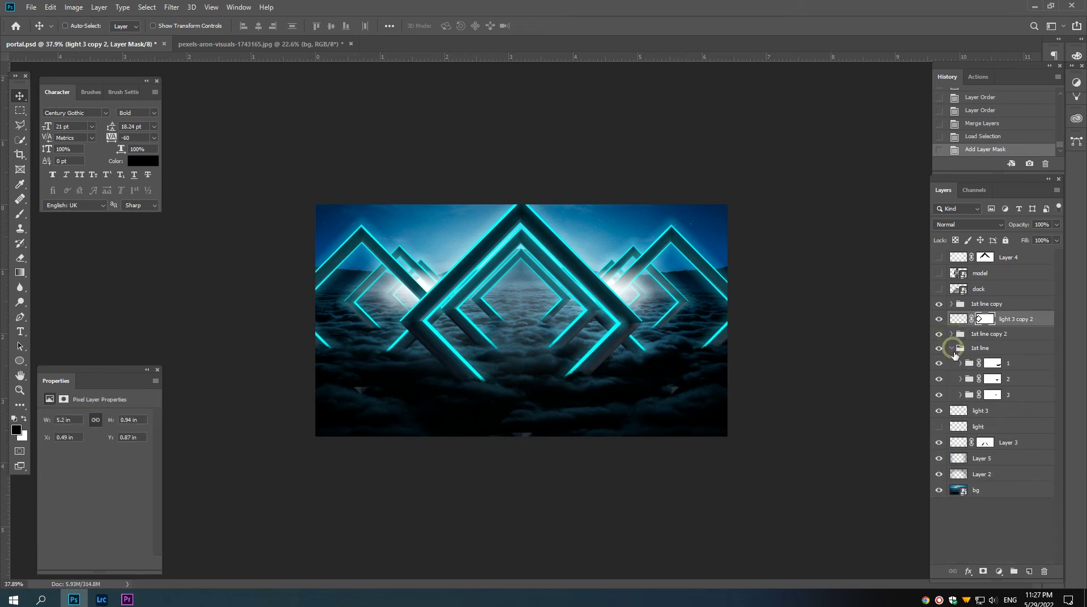
{"action": "left_click", "coordinate": [960, 362]}
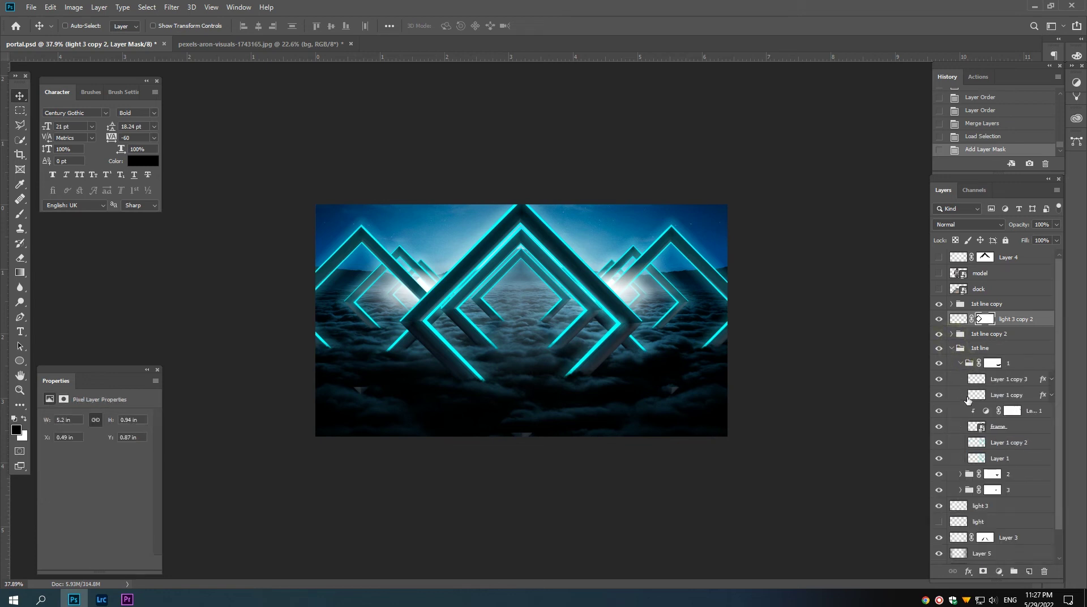
{"action": "left_click", "coordinate": [976, 427], "text": "ctrl"}
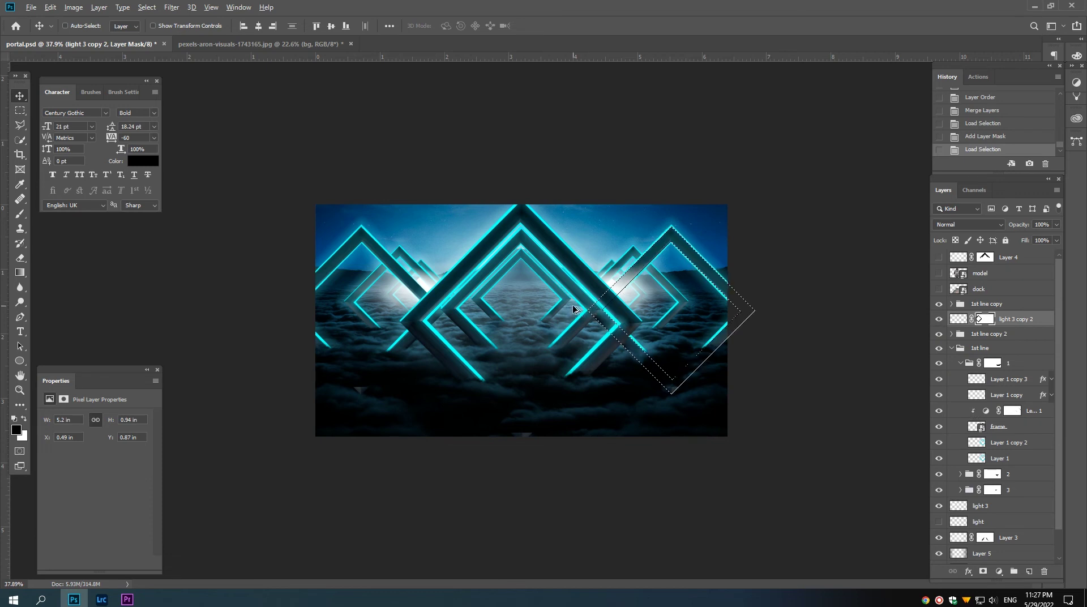
{"action": "key", "text": "alt+BackSpace"}
{"action": "key", "text": "ctrl+d"}
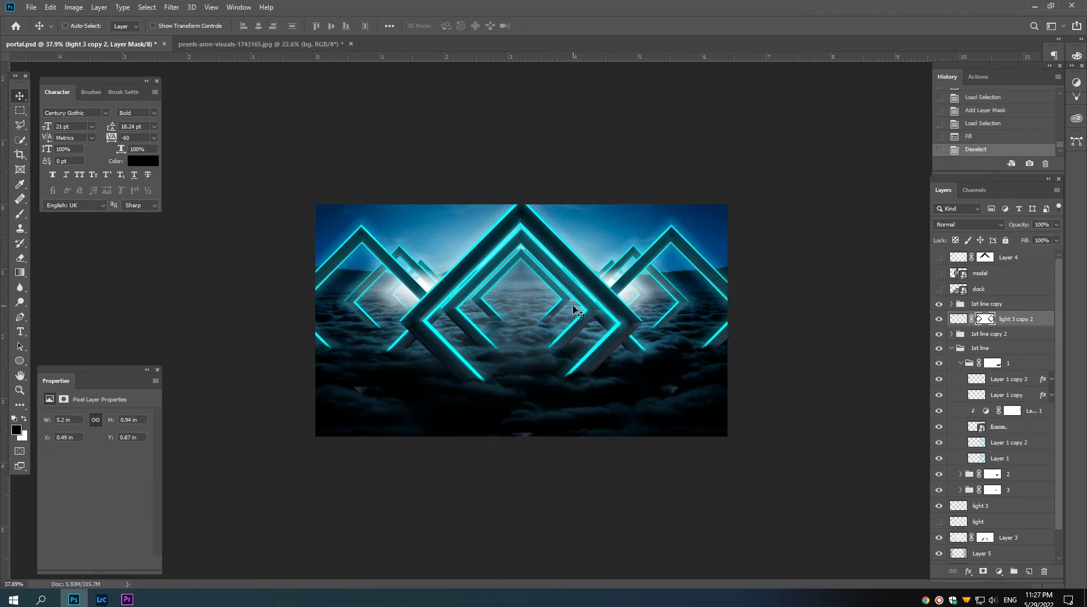
Step: Turn Layer 4's central white glow and the light layer back on
{"action": "scroll", "coordinate": [571, 275], "scroll_direction": "up", "scroll_amount": 1}
{"action": "scroll", "coordinate": [571, 274], "scroll_direction": "up", "scroll_amount": 2}
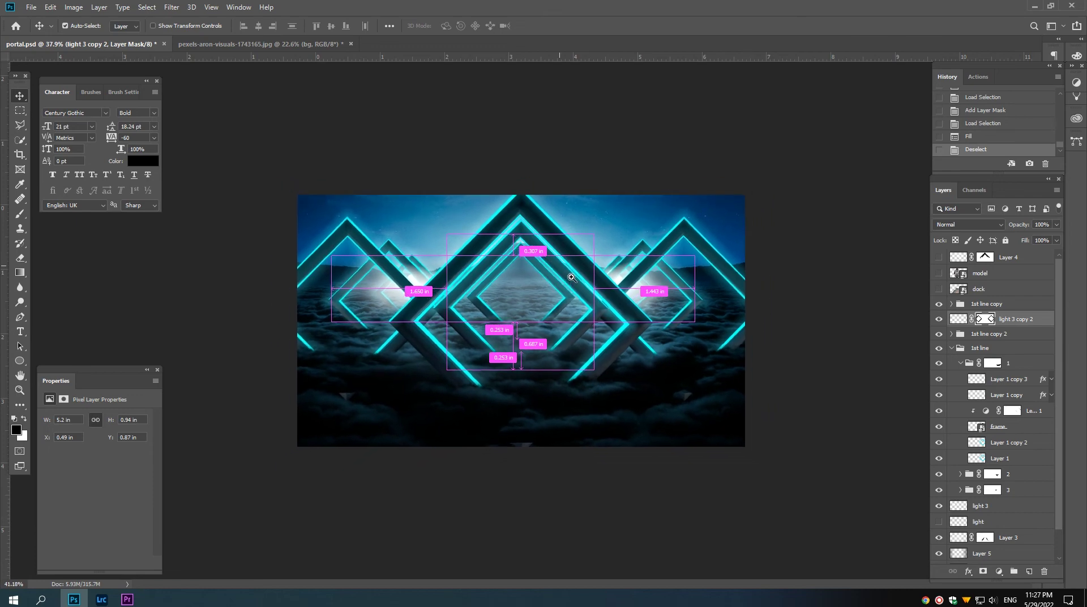
{"action": "left_click_drag", "start_coordinate": [569, 277], "coordinate": [662, 304]}
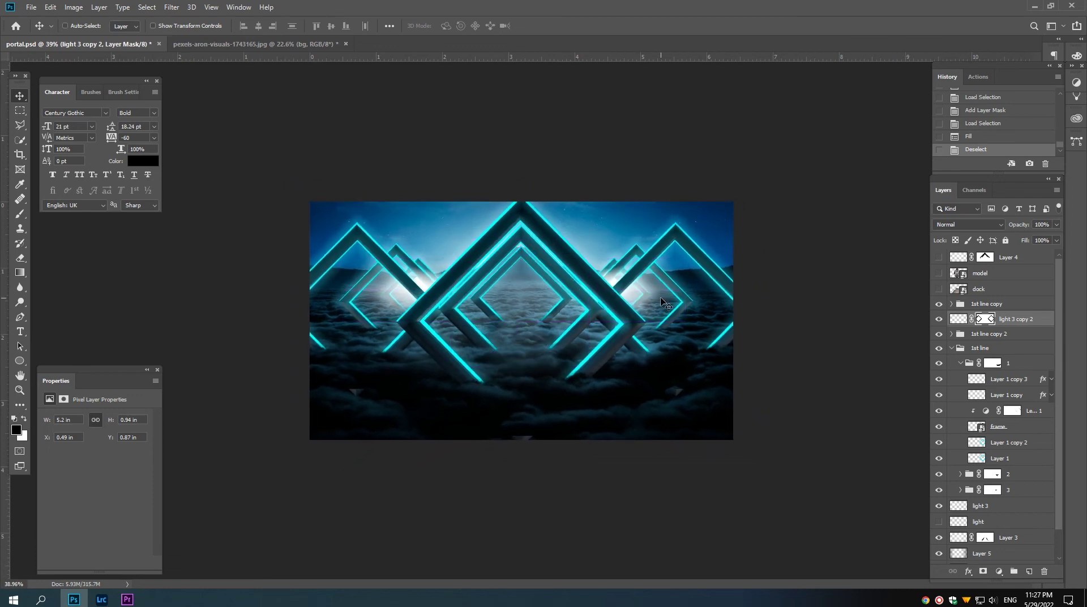
{"action": "left_click", "coordinate": [951, 347]}
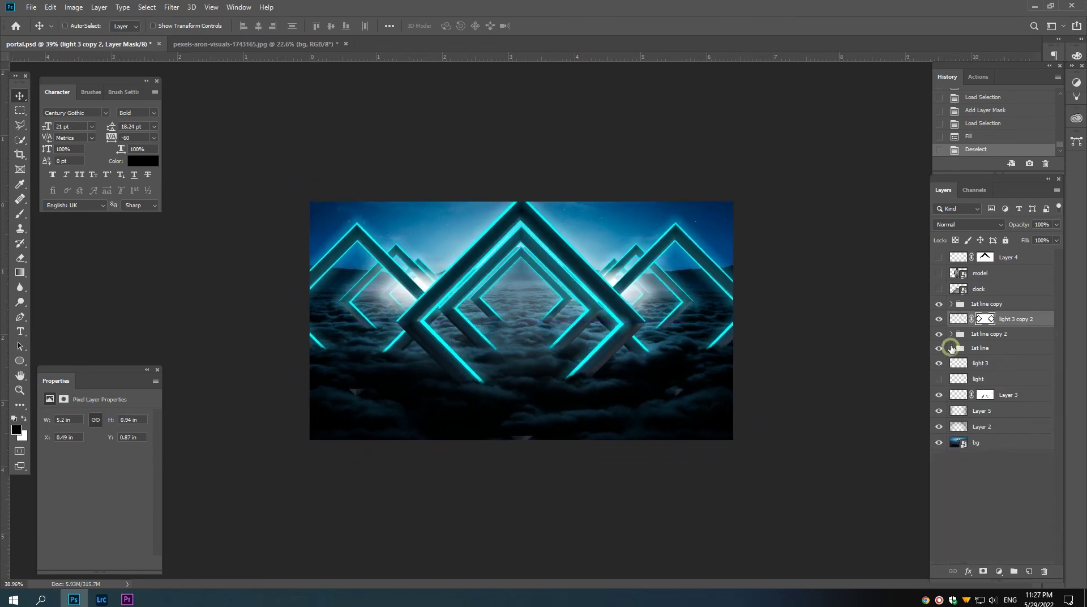
{"action": "left_click", "coordinate": [938, 257]}
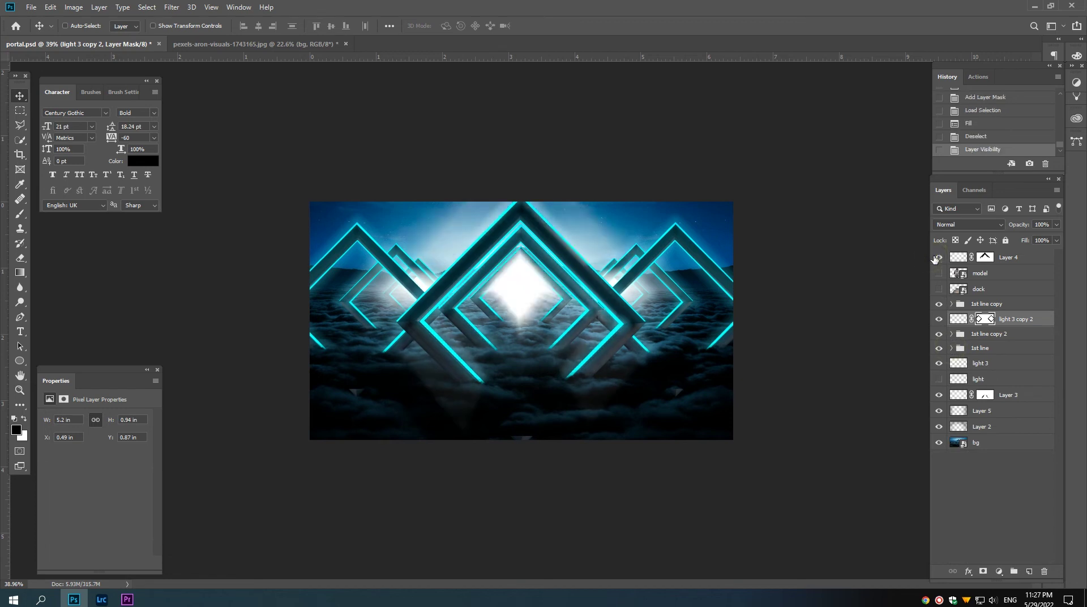
{"action": "left_click", "coordinate": [939, 380]}
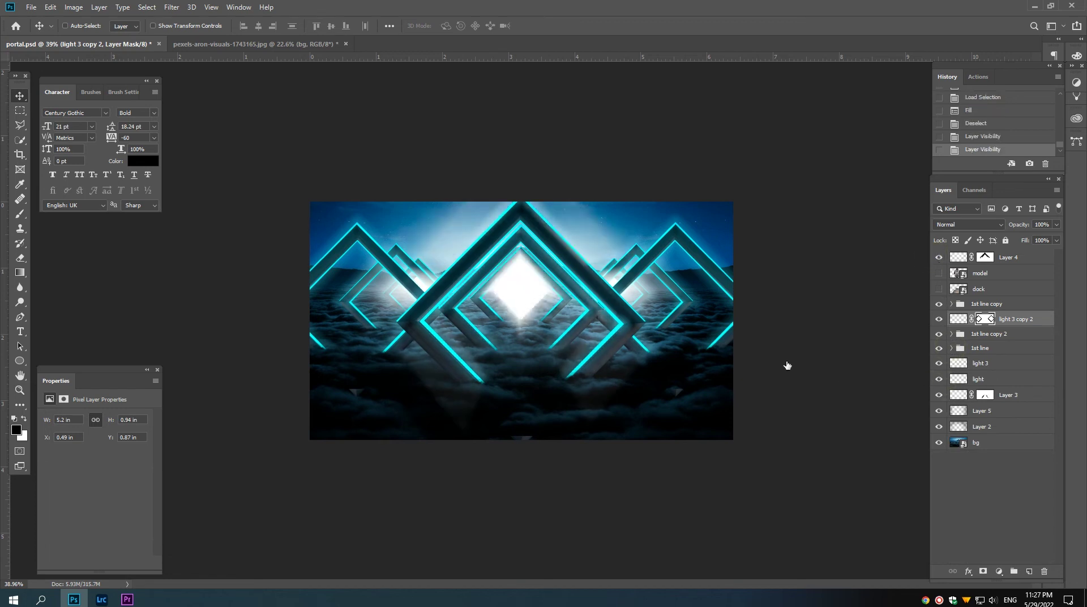
{"action": "scroll", "coordinate": [640, 322], "scroll_direction": "down", "scroll_amount": 2}
{"action": "scroll", "coordinate": [628, 320], "scroll_direction": "up", "scroll_amount": 1}
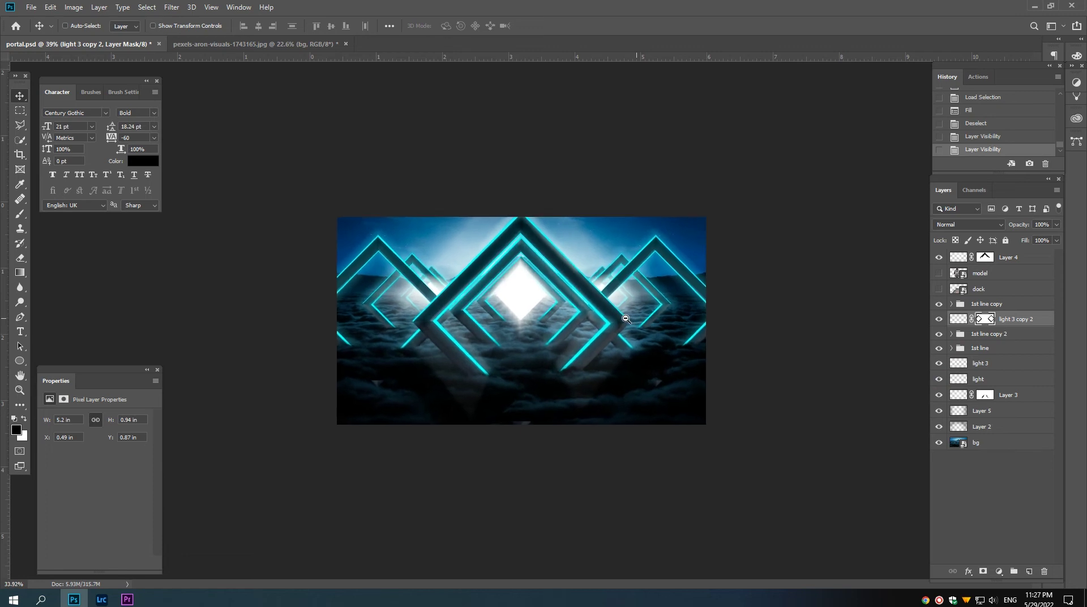
{"action": "scroll", "coordinate": [627, 319], "scroll_direction": "up", "scroll_amount": 1}
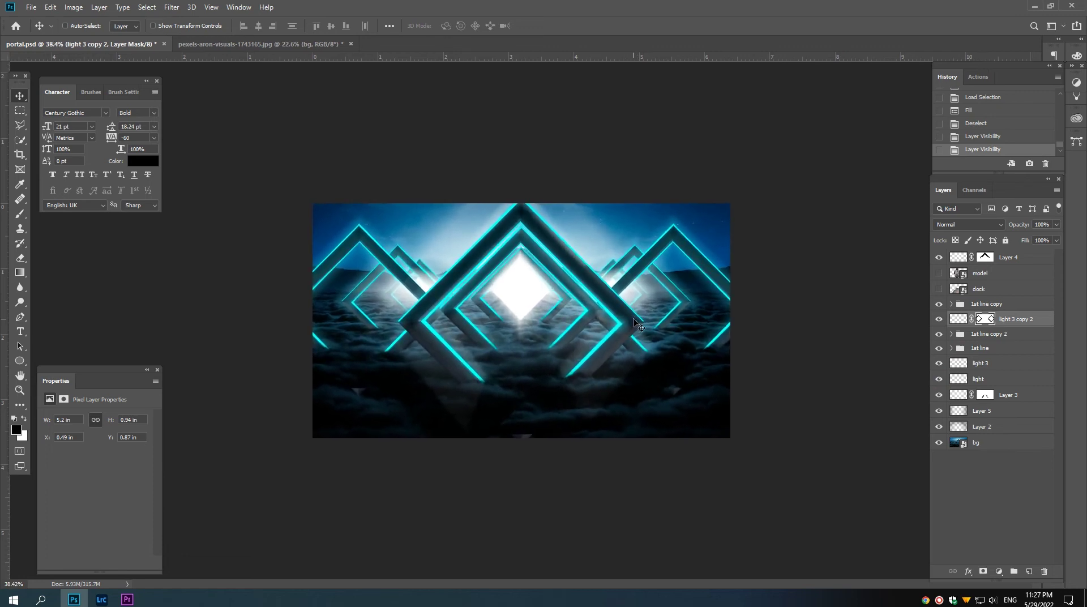
Step: Show the dock layer and transform it shorter and narrower toward the portal
{"action": "left_click", "coordinate": [965, 290]}
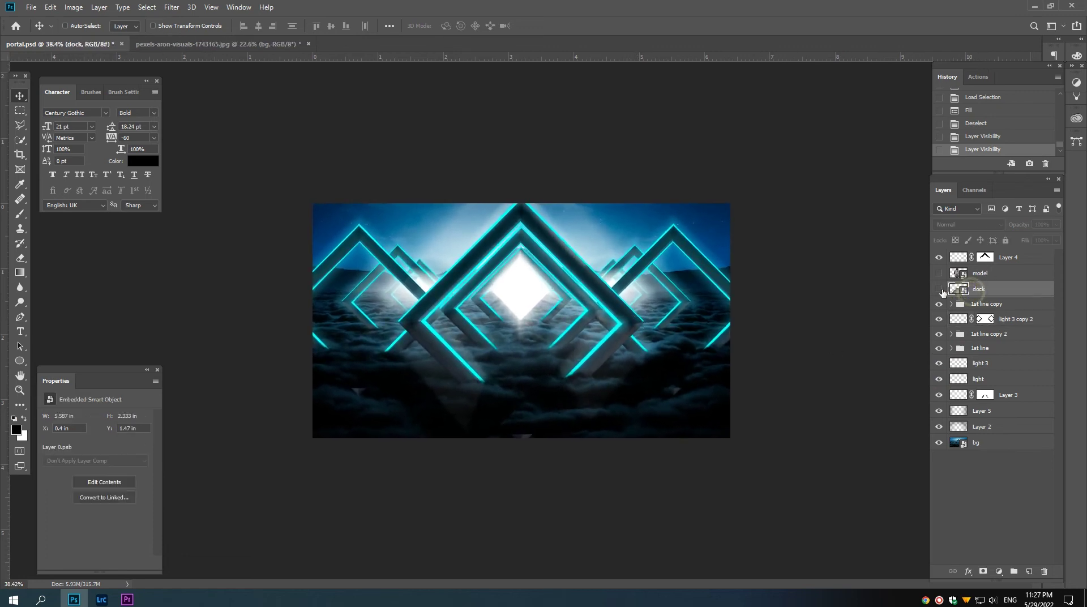
{"action": "left_click", "coordinate": [938, 289]}
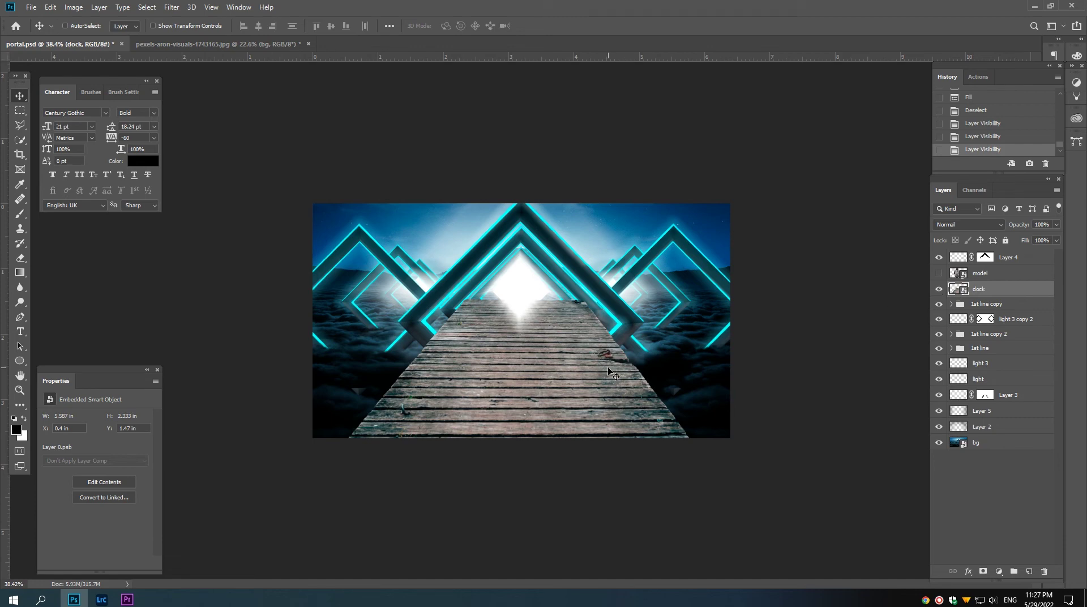
{"action": "key", "text": "ctrl+t"}
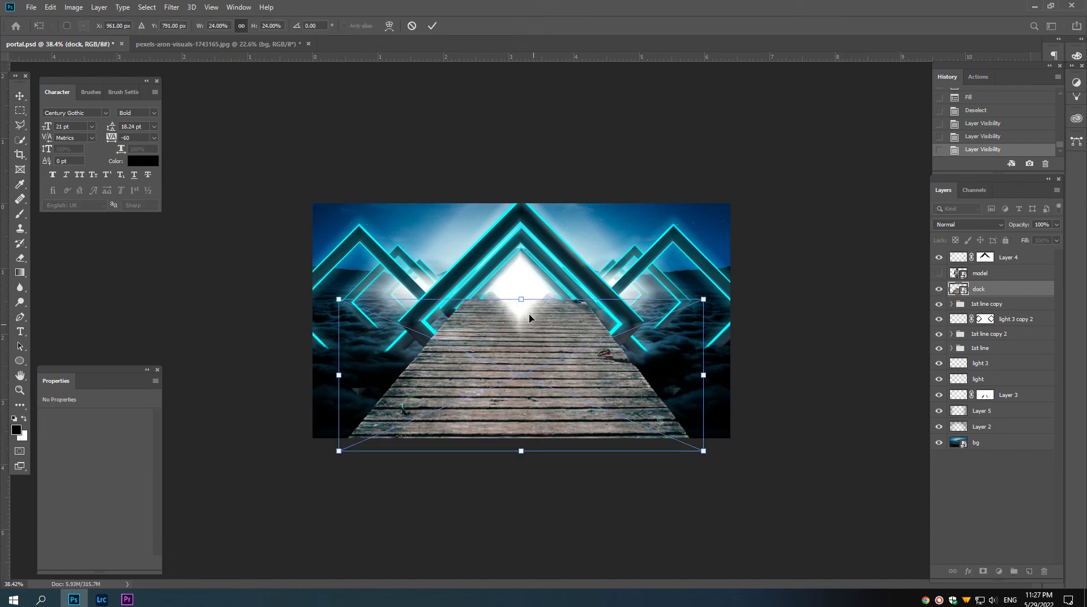
{"action": "mouse_move", "coordinate": [526, 321]}
{"action": "left_mouse_down"}
{"action": "mouse_move", "coordinate": [518, 317]}
{"action": "mouse_move", "coordinate": [518, 354]}
{"action": "left_mouse_up"}
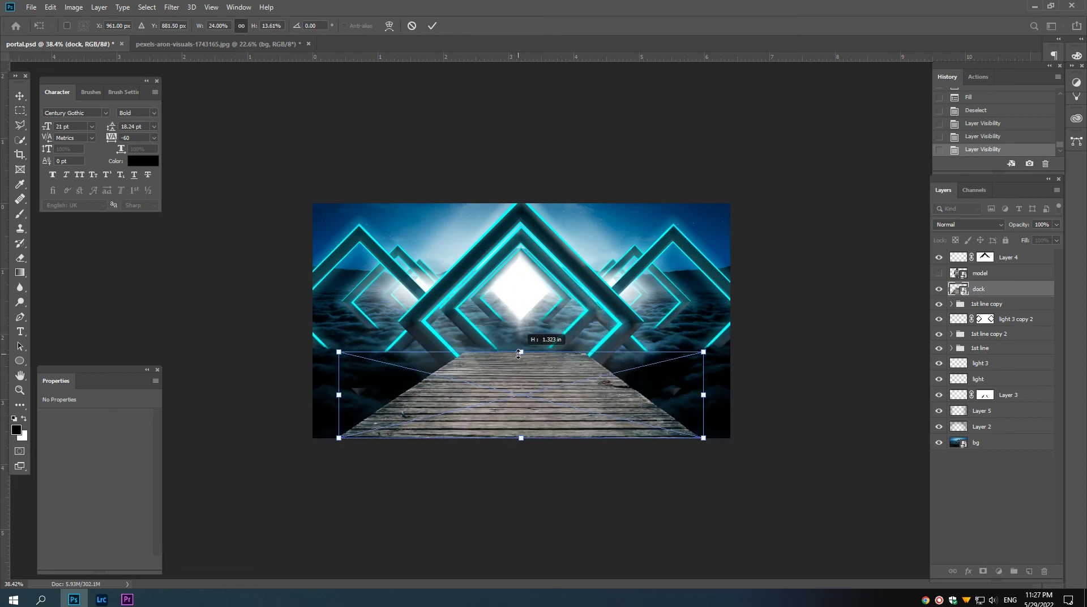
{"action": "left_click_drag", "start_coordinate": [703, 397], "coordinate": [653, 398]}
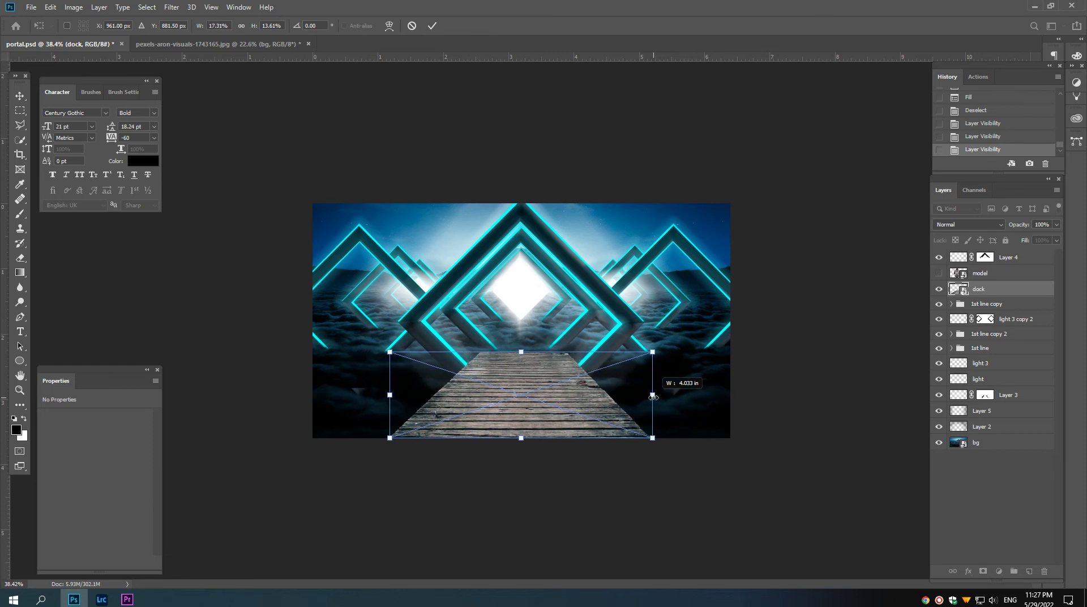
{"action": "left_click_drag", "start_coordinate": [652, 397], "coordinate": [656, 398]}
{"action": "key", "text": "Return"}
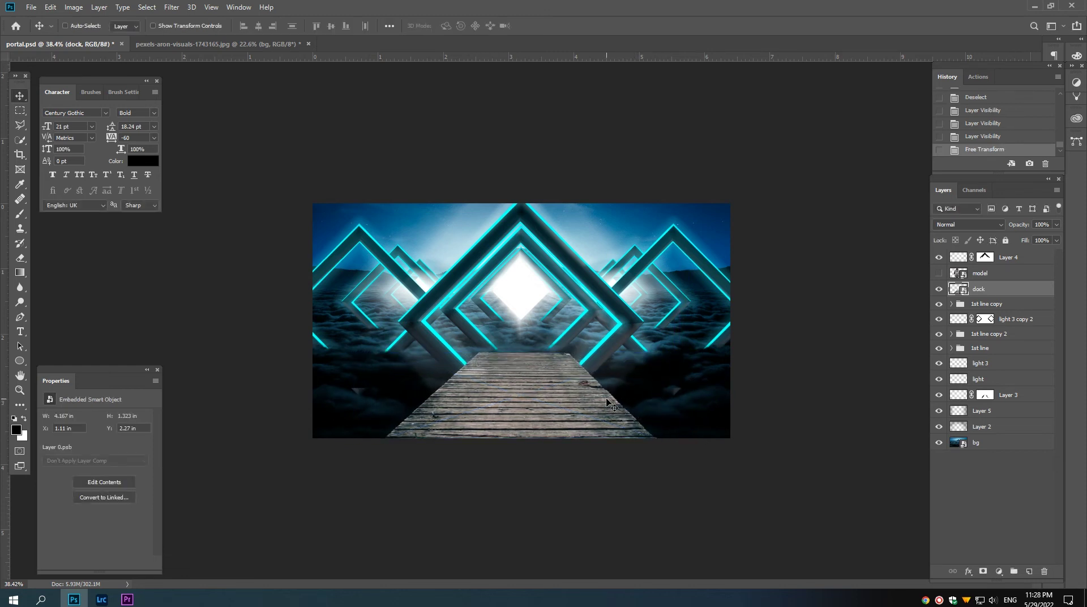
{"action": "left_click", "coordinate": [560, 381], "text": "ctrl"}
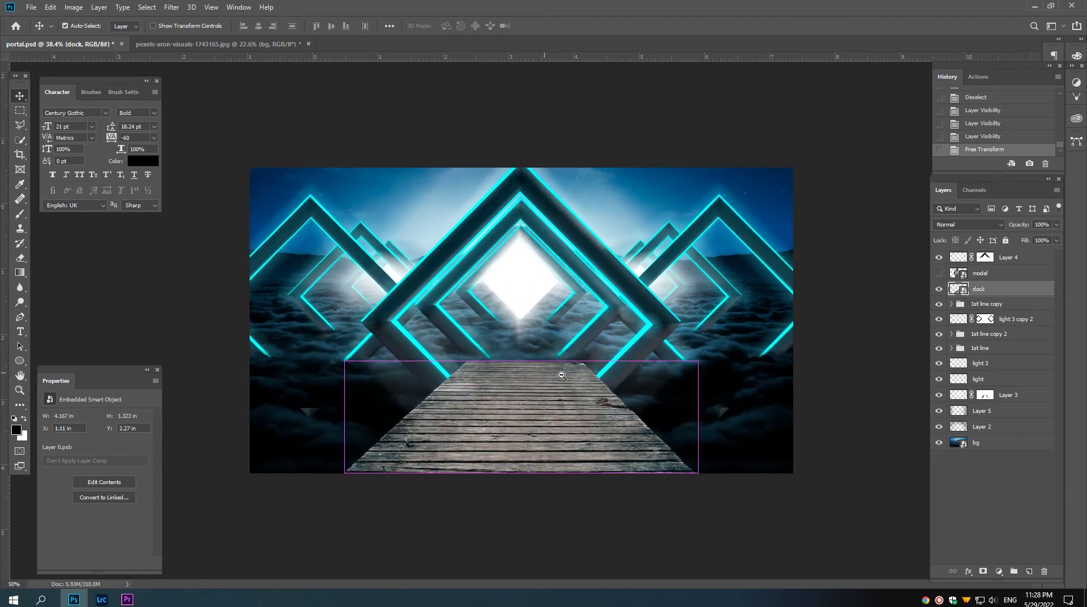
Step: Add a Levels adjustment clipped to the dock, lowering white output and black input 12
{"action": "left_click", "coordinate": [998, 571]}
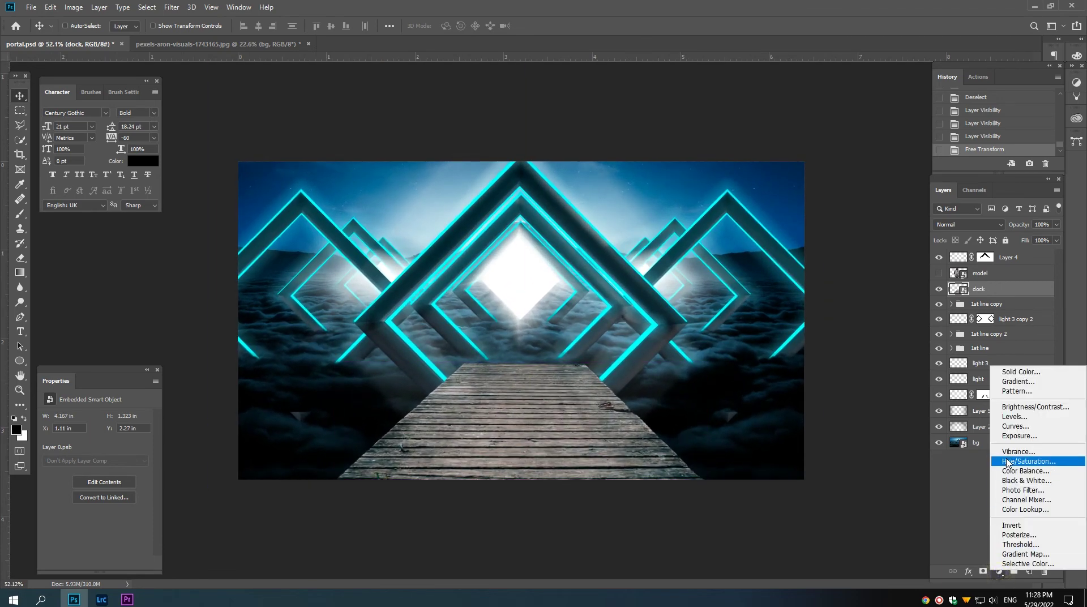
{"action": "left_click", "coordinate": [1009, 420]}
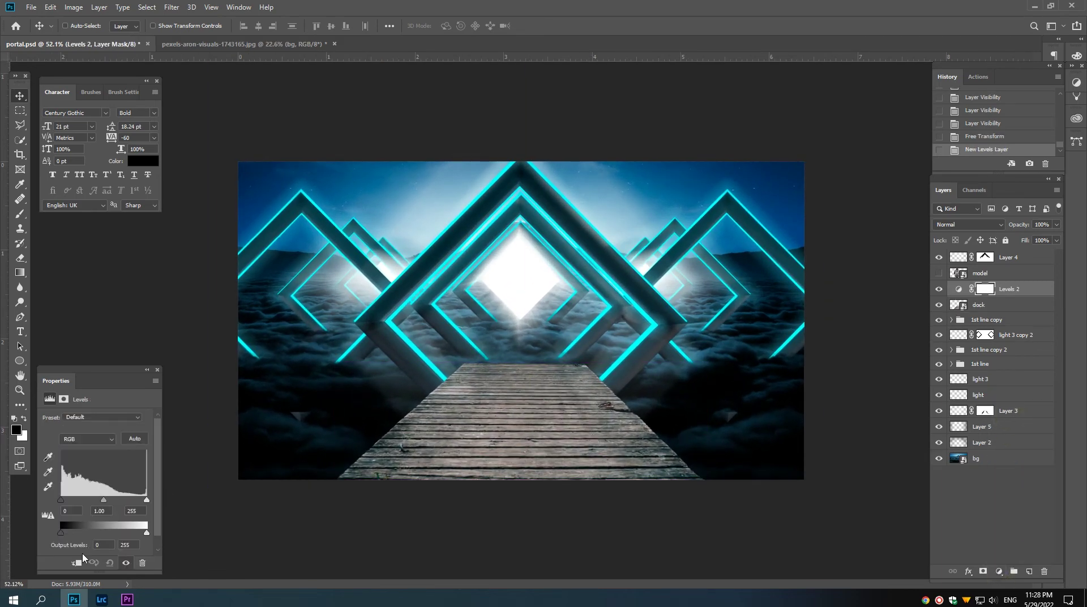
{"action": "left_click", "coordinate": [77, 561]}
{"action": "left_click_drag", "start_coordinate": [147, 533], "coordinate": [102, 534]}
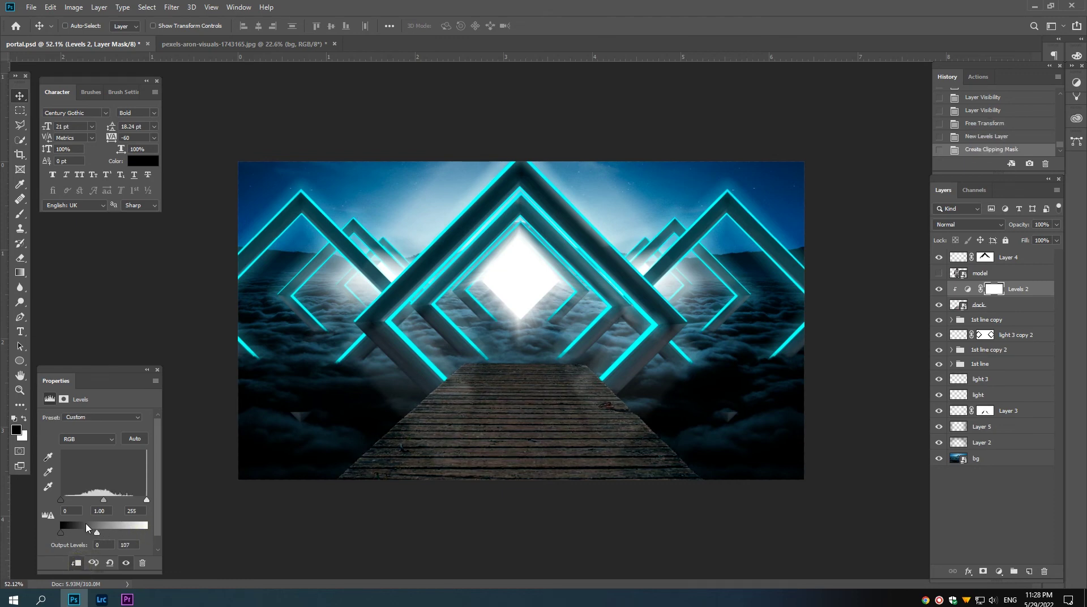
{"action": "left_click_drag", "start_coordinate": [61, 499], "coordinate": [64, 499]}
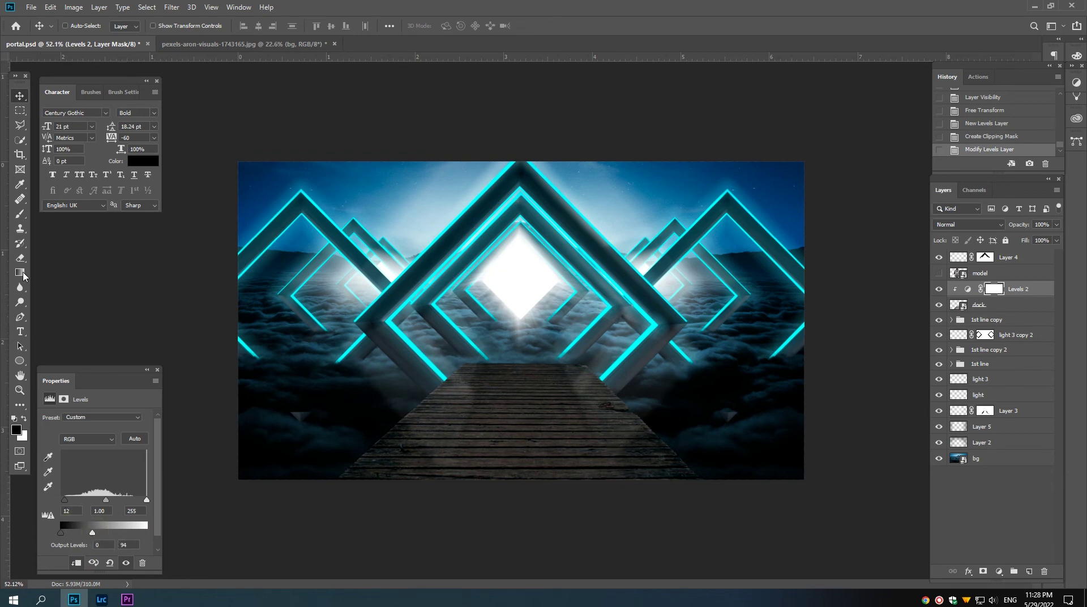
Step: Set up the Brush tool at 15% opacity with a larger size
{"action": "left_click", "coordinate": [20, 213]}
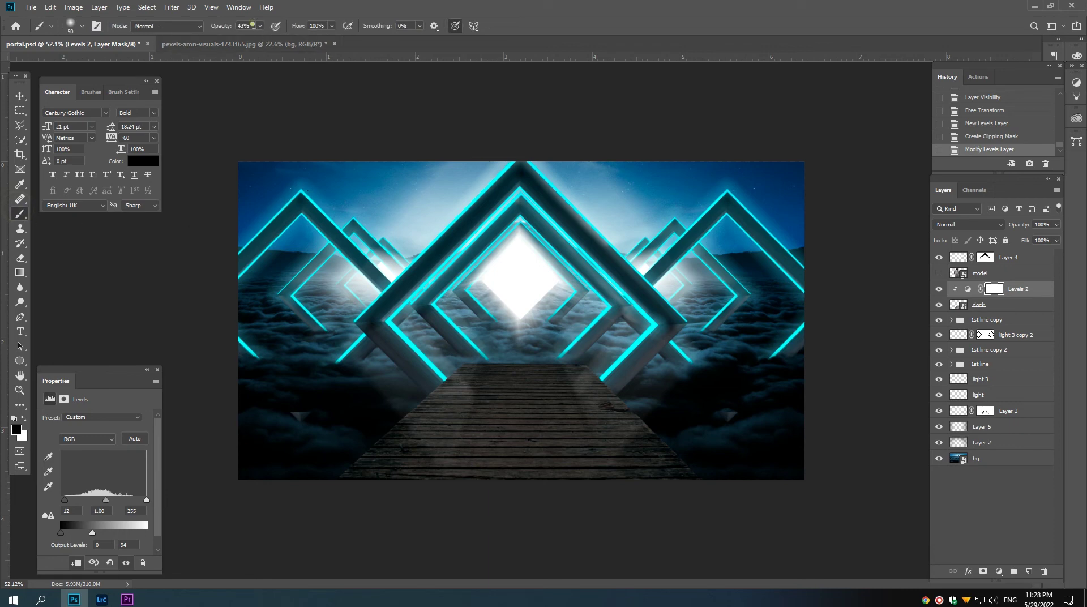
{"action": "left_click", "coordinate": [252, 25]}
{"action": "type", "text": "5"}
{"action": "key", "text": "Return"}
{"action": "right_click", "coordinate": [504, 342]}
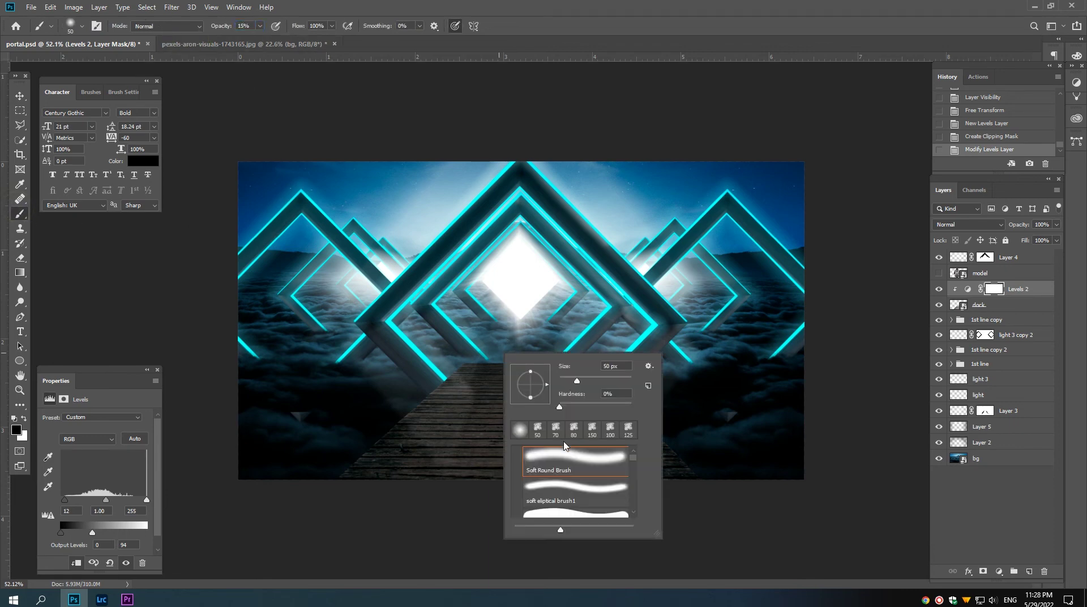
{"action": "left_click", "coordinate": [477, 383]}
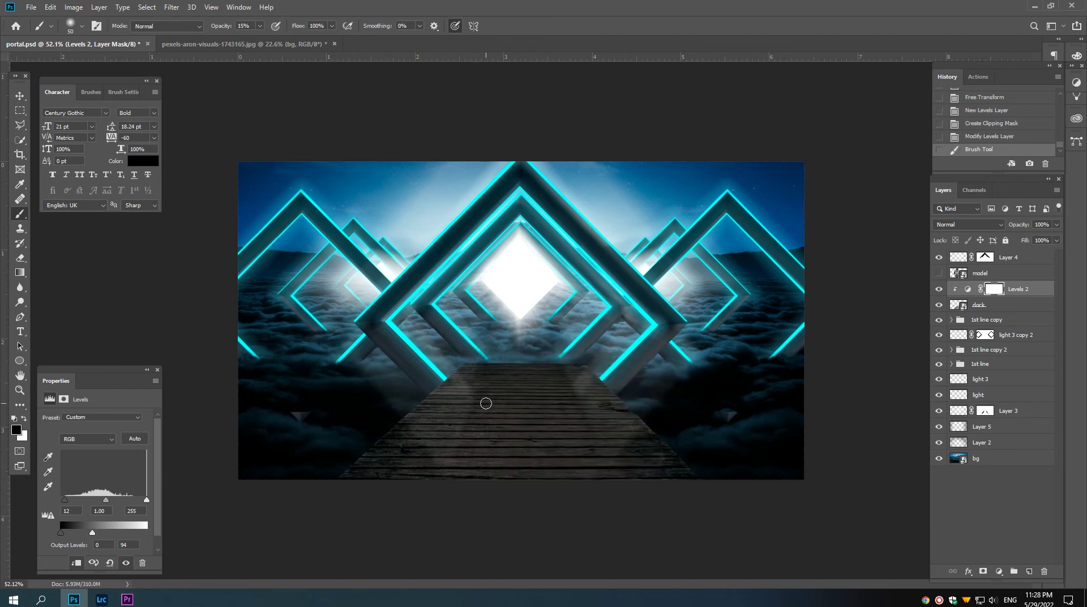
{"action": "key", "text": "bracketright"}
{"action": "key", "text": "bracketright"}
{"action": "key", "text": "bracketright"}
Step: Brush the Levels 2 mask along the boardwalk's left and right edges
{"action": "left_click_drag", "start_coordinate": [498, 367], "coordinate": [432, 364]}
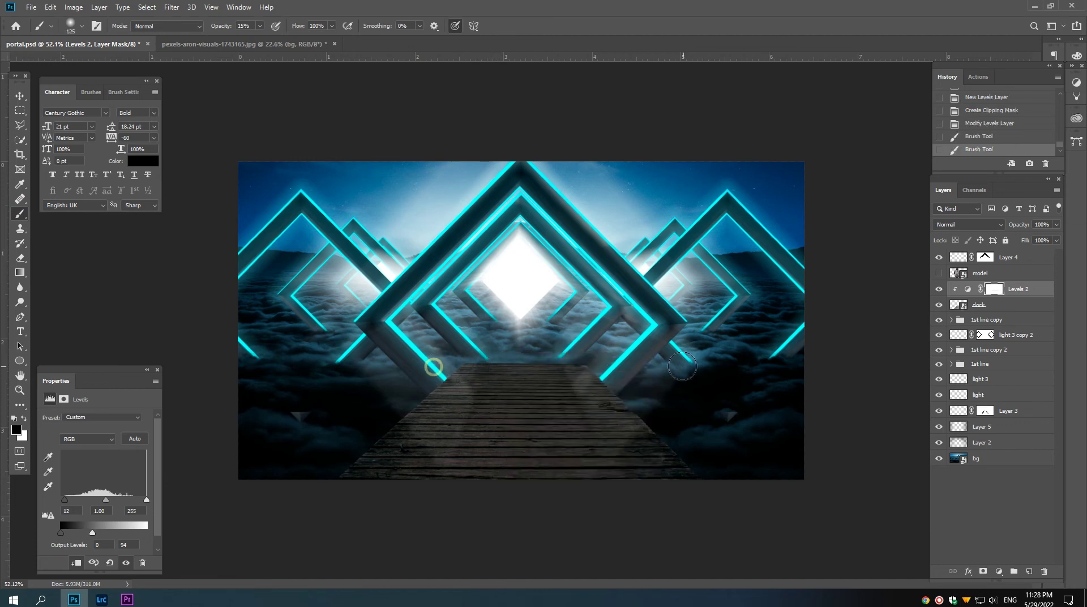
{"action": "left_click", "coordinate": [594, 359]}
{"action": "left_click", "coordinate": [443, 359]}
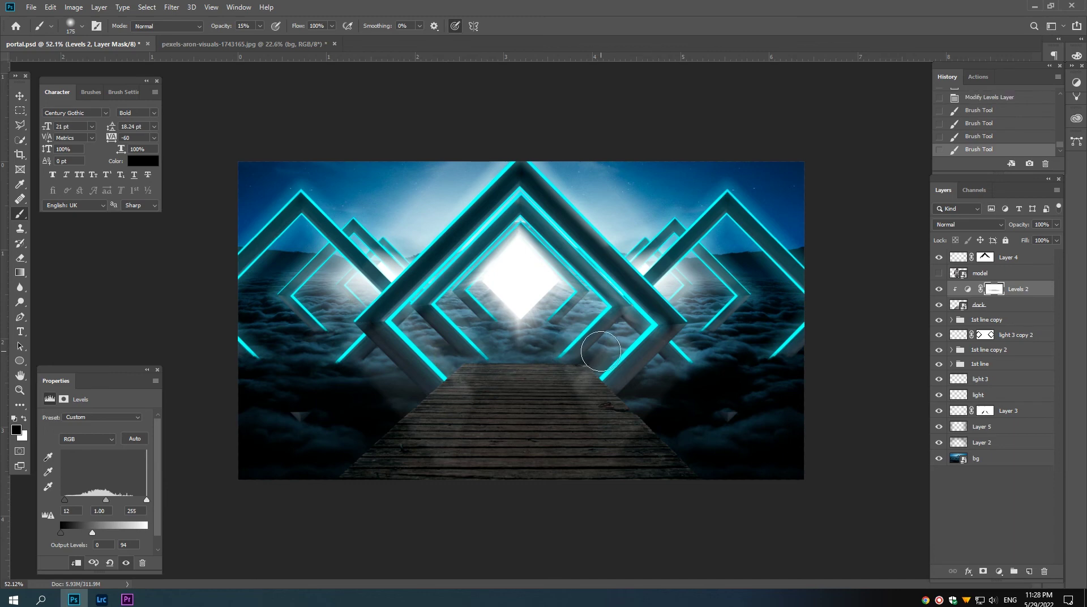
{"action": "key", "text": "bracketright"}
{"action": "left_click", "coordinate": [449, 372]}
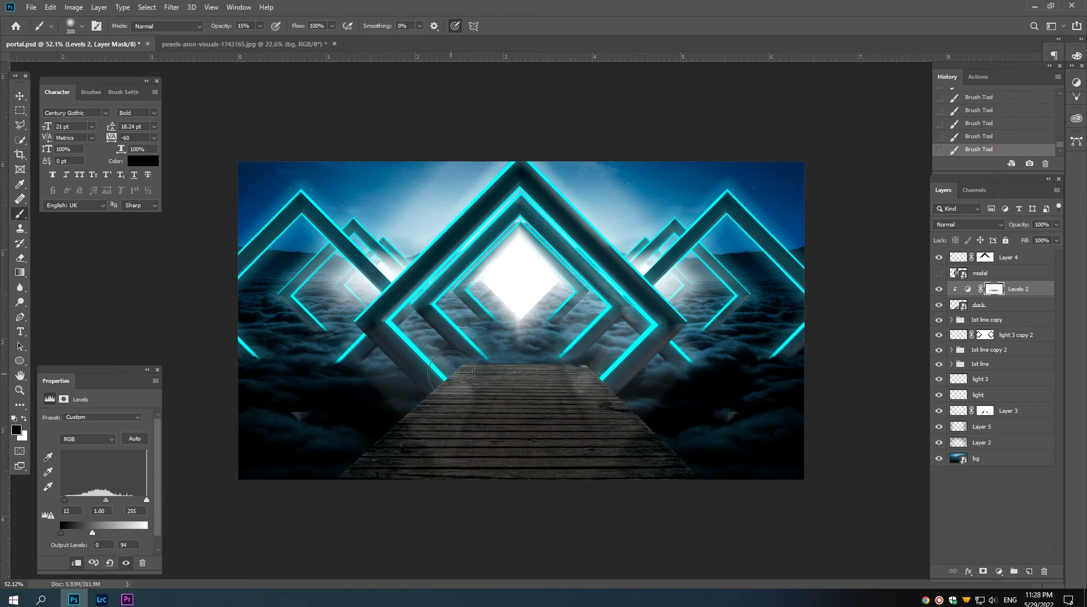
{"action": "left_click", "coordinate": [452, 362]}
{"action": "left_click", "coordinate": [613, 364]}
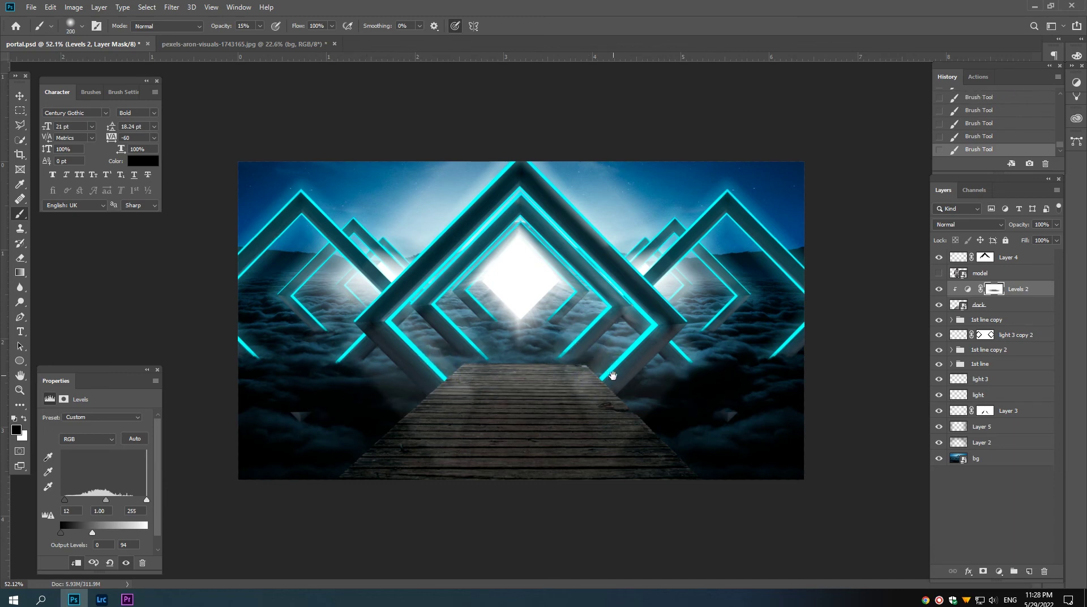
{"action": "scroll", "coordinate": [526, 371], "scroll_direction": "up", "scroll_amount": 3}
{"action": "left_click", "coordinate": [431, 377]}
{"action": "scroll", "coordinate": [443, 377], "scroll_direction": "down", "scroll_amount": 2}
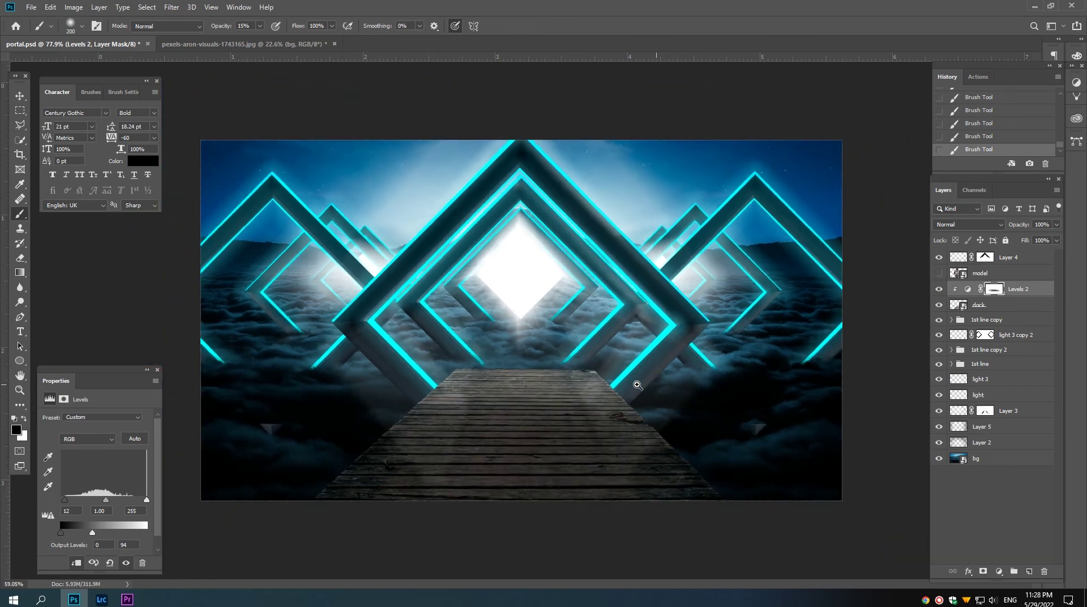
Step: Repaint parts of the boardwalk mask in white and toggle Levels 2 to compare
{"action": "key", "text": "x"}
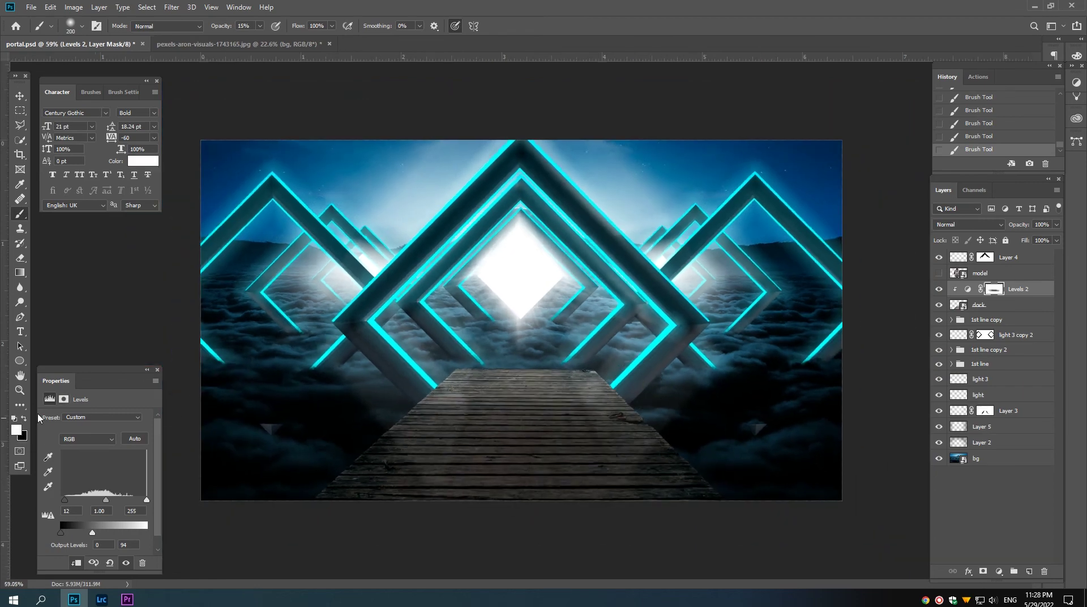
{"action": "left_click", "coordinate": [444, 346]}
{"action": "left_click", "coordinate": [606, 357]}
{"action": "left_click", "coordinate": [448, 360]}
{"action": "left_click", "coordinate": [938, 290]}
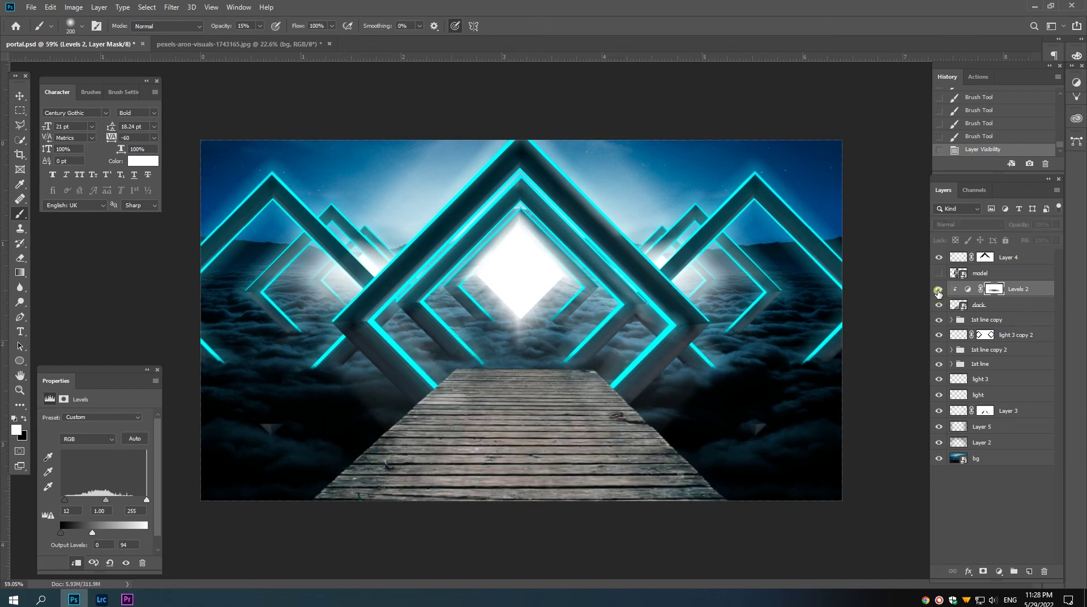
{"action": "left_click", "coordinate": [998, 571]}
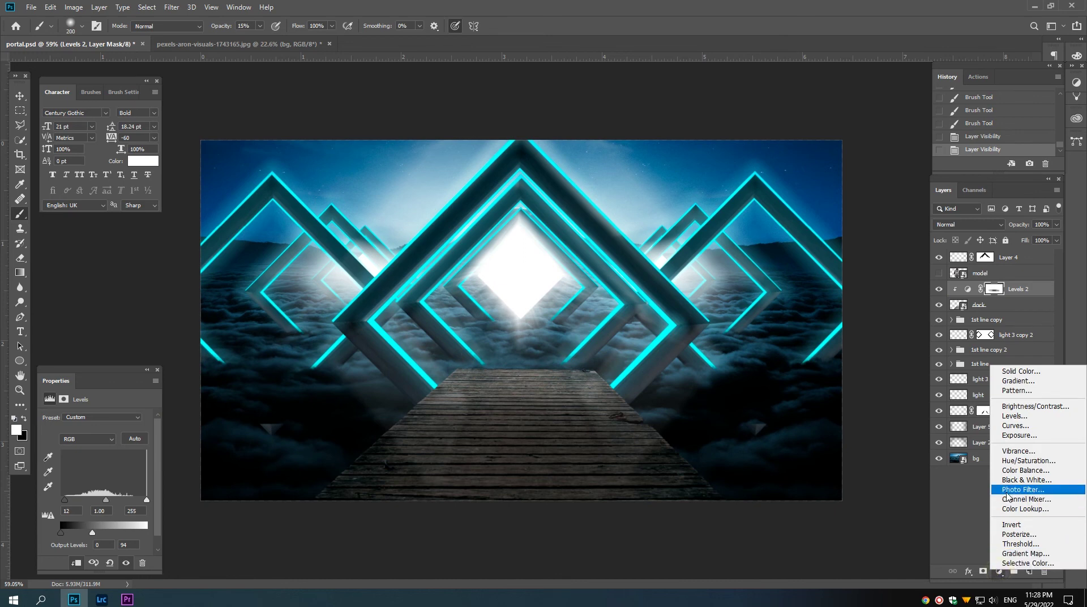
Step: Add a clipped, colorized Hue/Saturation: Hue 198, Saturation 25, Lightness -12
{"action": "left_click", "coordinate": [1011, 463]}
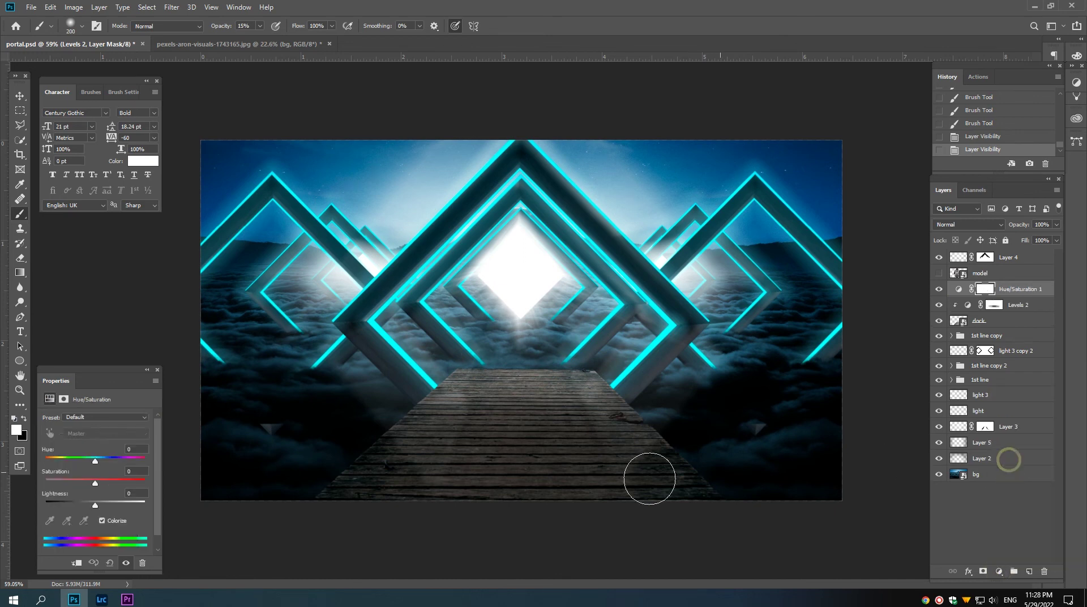
{"action": "left_click", "coordinate": [77, 562]}
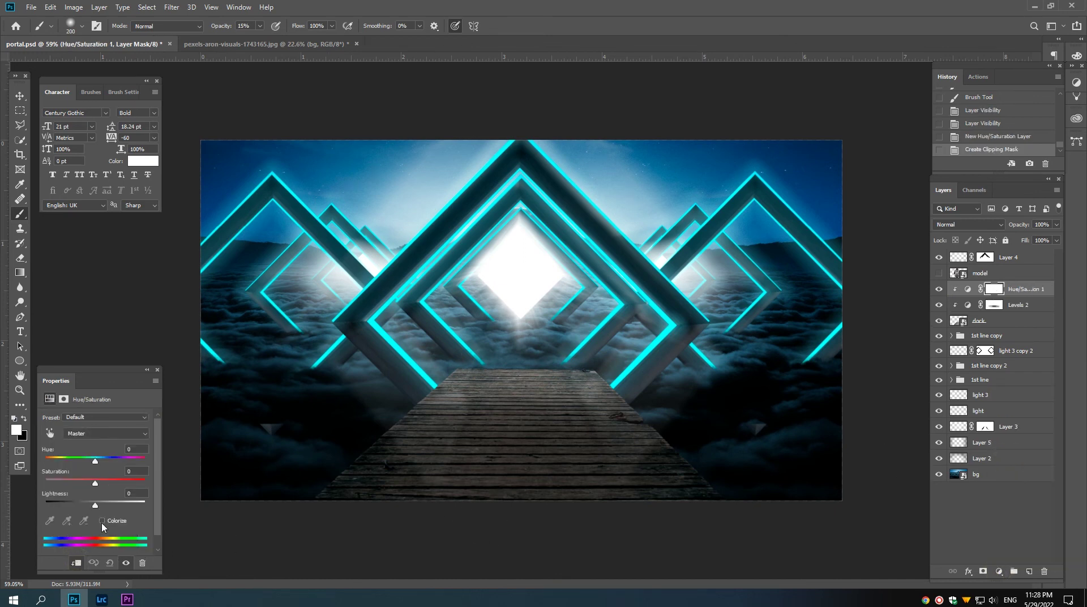
{"action": "left_click", "coordinate": [101, 520]}
{"action": "left_click", "coordinate": [109, 460]}
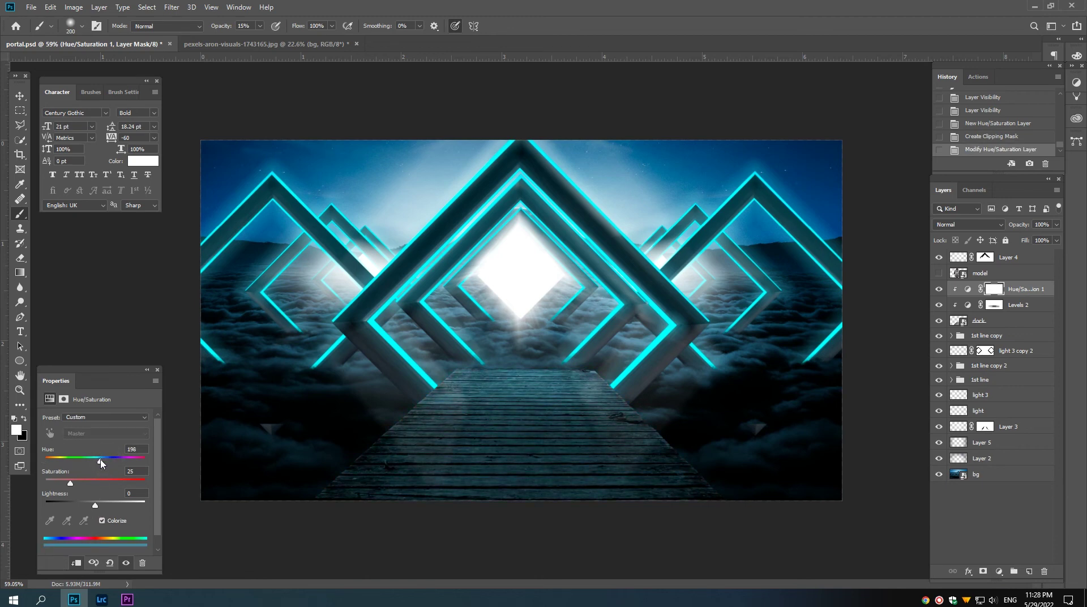
{"action": "left_click_drag", "start_coordinate": [93, 509], "coordinate": [86, 506]}
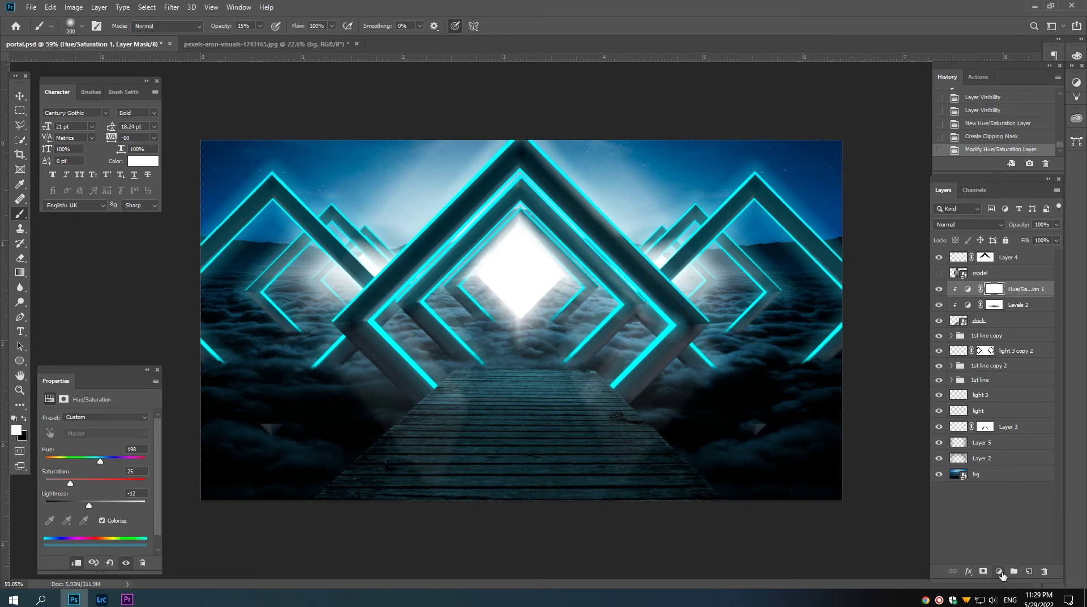
Step: Add Layer 6 clipped to the dock and set it to Soft Light
{"action": "left_click", "coordinate": [1028, 572]}
{"action": "right_click", "coordinate": [994, 291]}
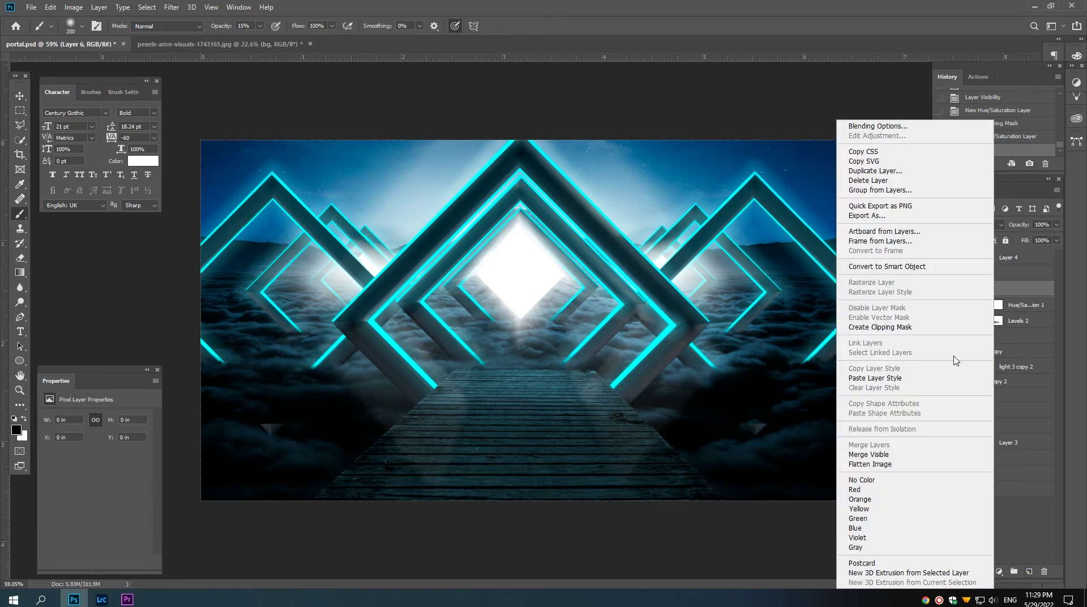
{"action": "left_click", "coordinate": [880, 327]}
{"action": "left_click", "coordinate": [979, 224]}
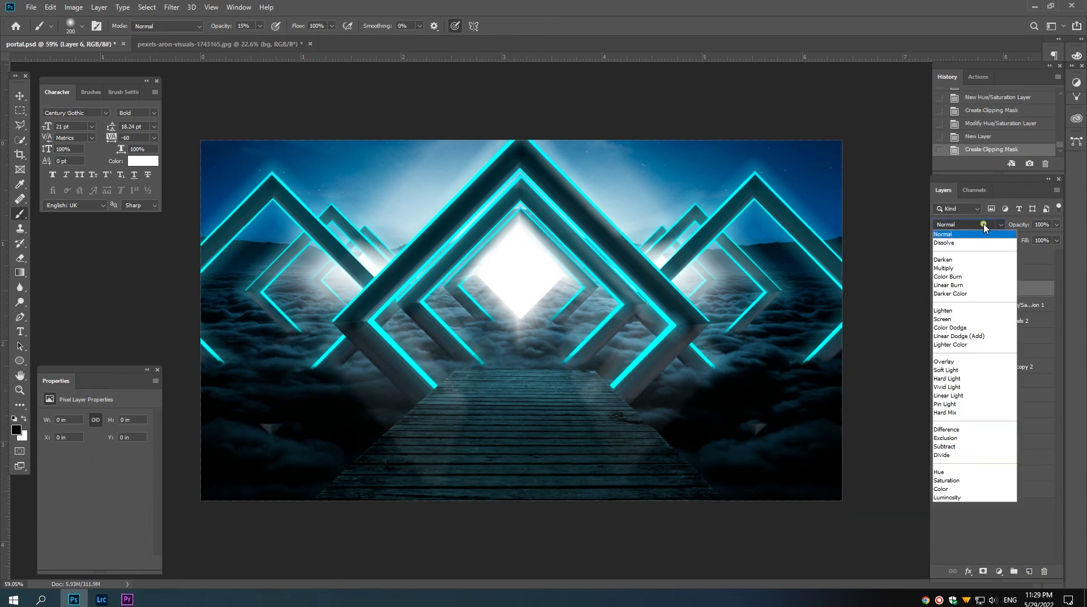
{"action": "left_click", "coordinate": [945, 370]}
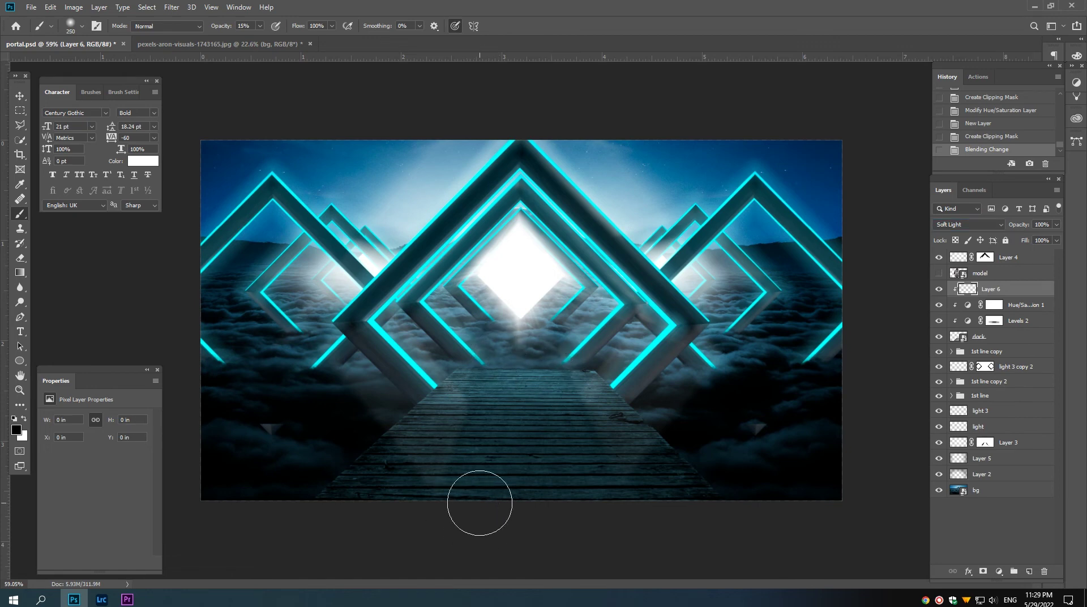
Step: Paint soft light along the dock's bottom and lower Layer 6 to about 77% opacity
{"action": "key", "text": "bracketright"}
{"action": "key", "text": "bracketright"}
{"action": "key", "text": "bracketright"}
{"action": "left_click_drag", "start_coordinate": [686, 478], "coordinate": [375, 499]}
{"action": "key", "text": "bracketleft"}
{"action": "key", "text": "bracketleft"}
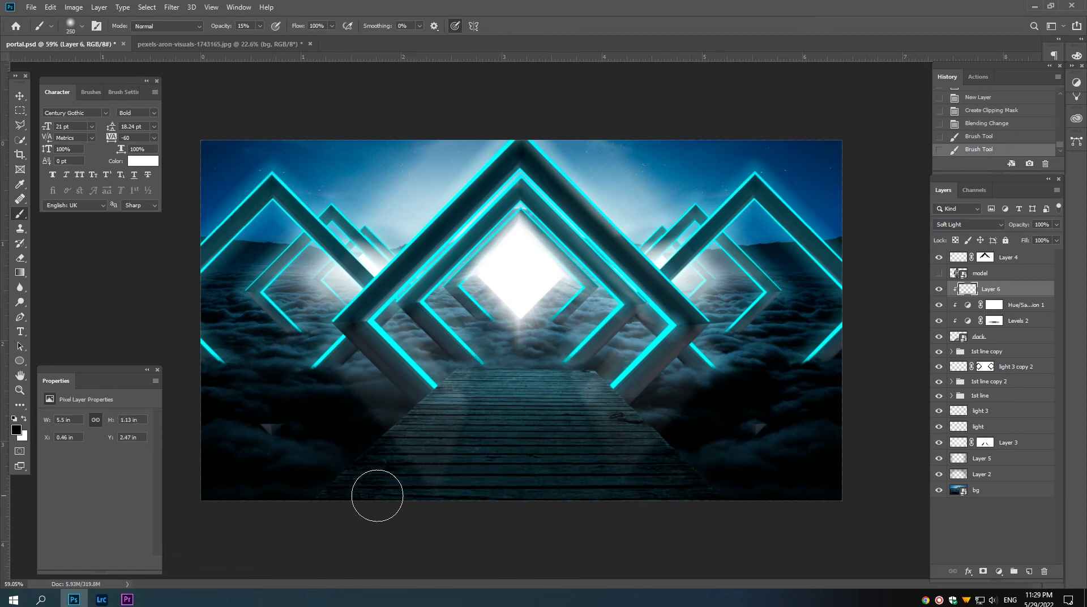
{"action": "left_click", "coordinate": [329, 499]}
{"action": "left_click", "coordinate": [448, 508]}
{"action": "left_click", "coordinate": [417, 468]}
{"action": "key", "text": "bracketright"}
{"action": "key", "text": "bracketright"}
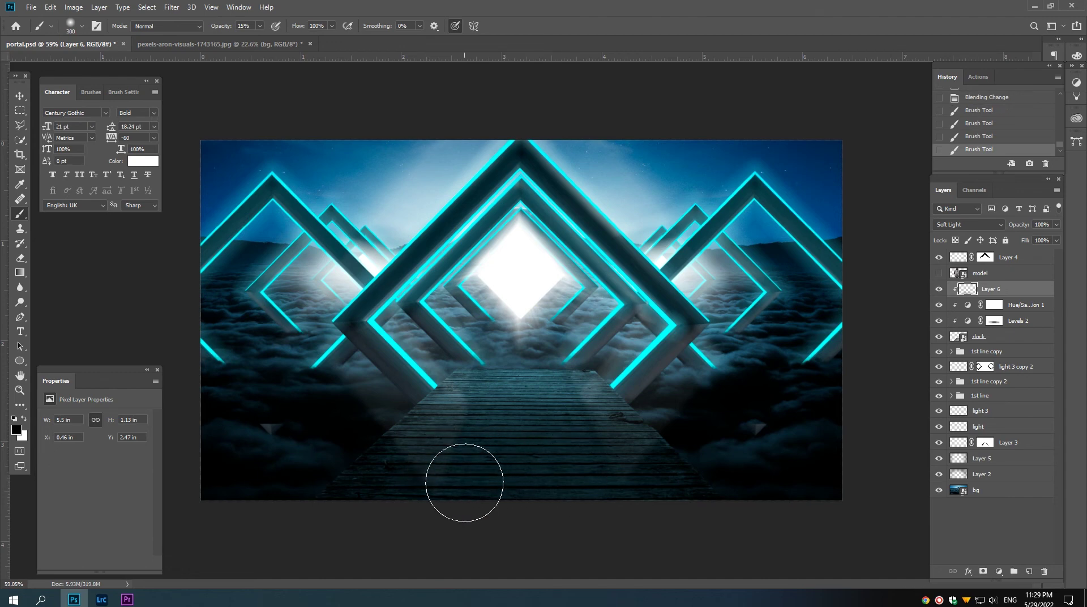
{"action": "left_click", "coordinate": [485, 486]}
{"action": "left_click", "coordinate": [938, 289]}
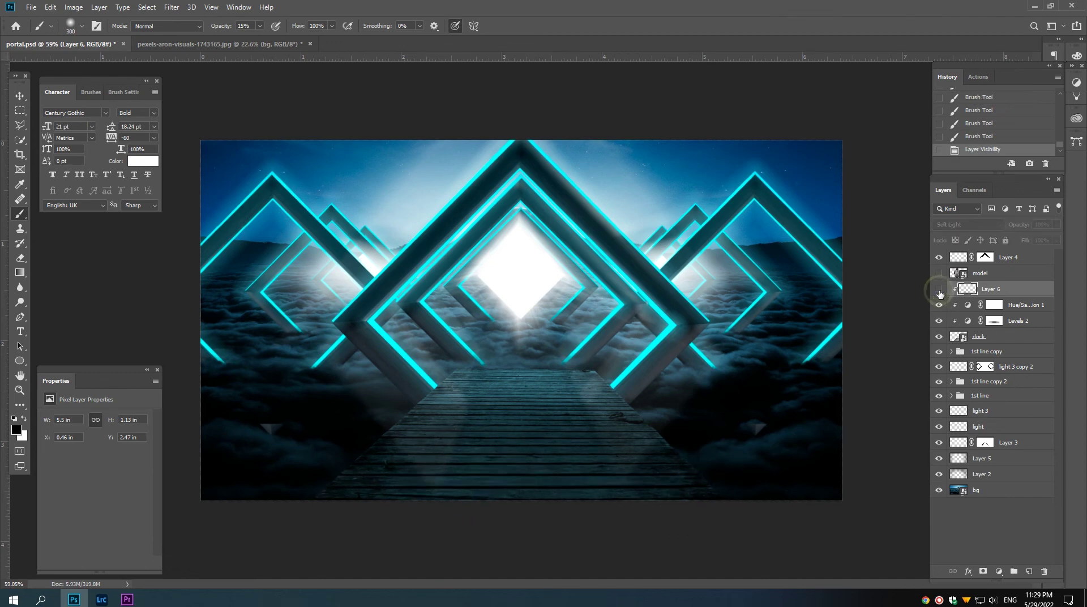
{"action": "left_click_drag", "start_coordinate": [1017, 229], "coordinate": [1002, 227]}
Step: Lower Levels 2 opacity to 83%, then paint more soft light along the dock's bottom
{"action": "left_click", "coordinate": [1008, 322]}
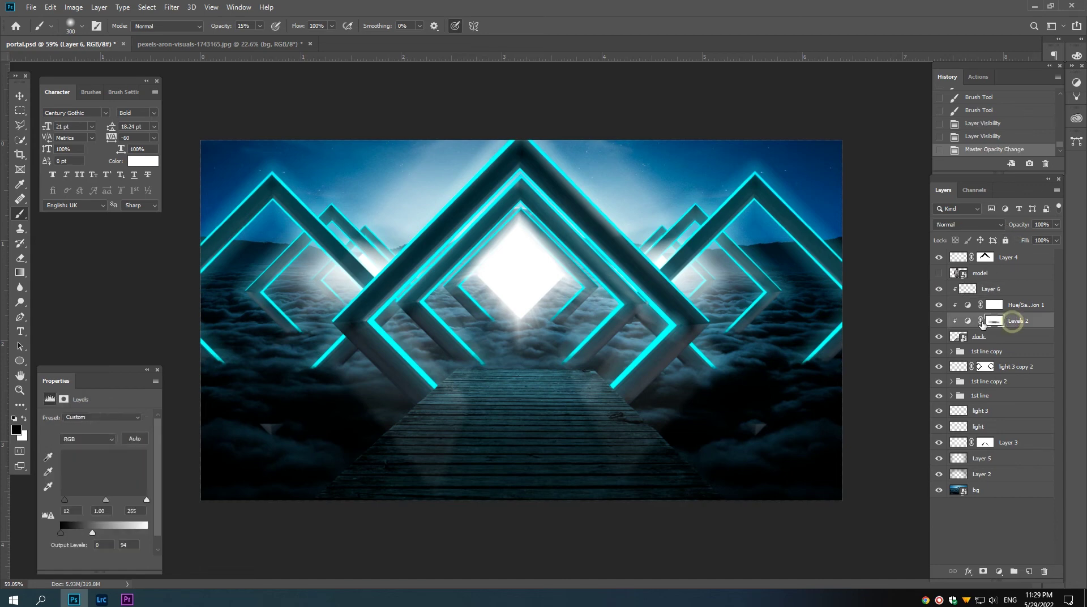
{"action": "left_click", "coordinate": [938, 320]}
{"action": "left_click_drag", "start_coordinate": [1013, 227], "coordinate": [1003, 225]}
{"action": "left_click", "coordinate": [979, 290]}
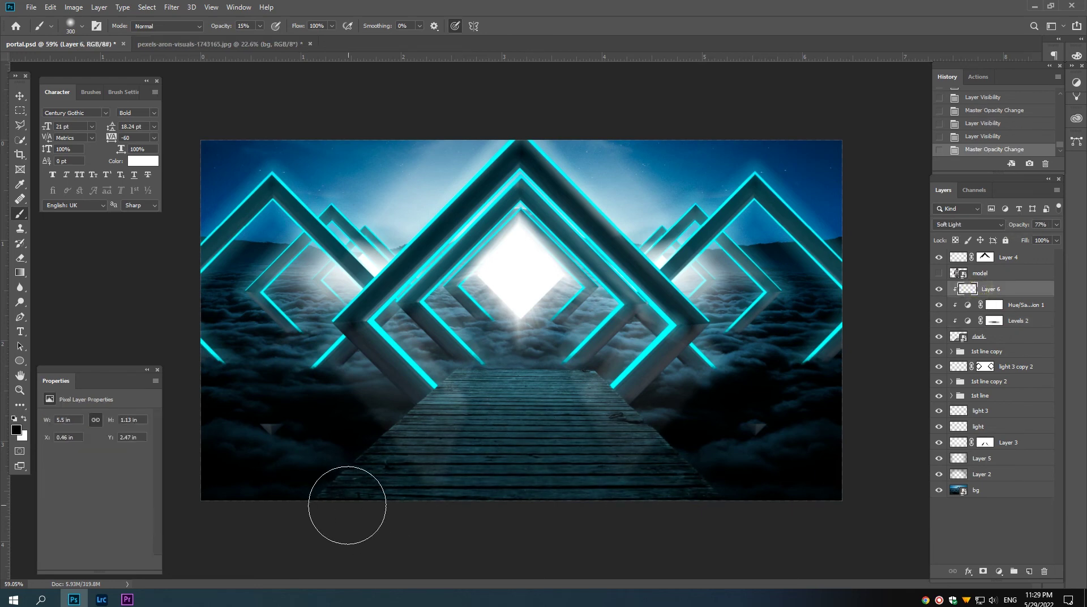
{"action": "mouse_move", "coordinate": [346, 504]}
{"action": "left_mouse_down"}
{"action": "mouse_move", "coordinate": [696, 502]}
{"action": "mouse_move", "coordinate": [371, 502]}
{"action": "mouse_move", "coordinate": [701, 521]}
{"action": "mouse_move", "coordinate": [391, 516]}
{"action": "mouse_move", "coordinate": [790, 509]}
{"action": "left_mouse_up"}
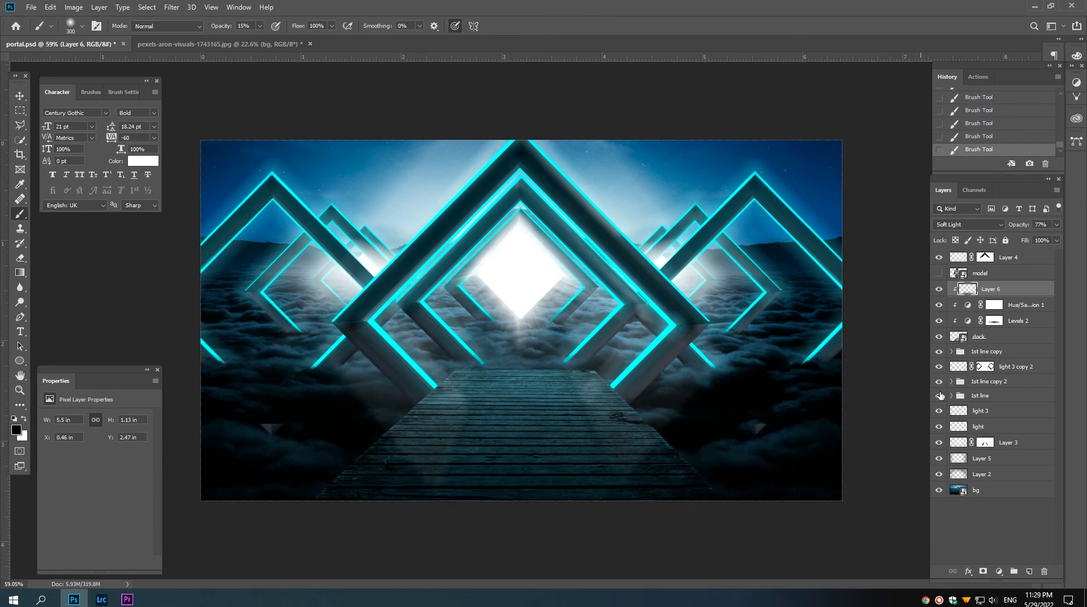
Step: Add a cyan Screen Inner Shadow layer style to the dock
{"action": "left_click", "coordinate": [993, 339]}
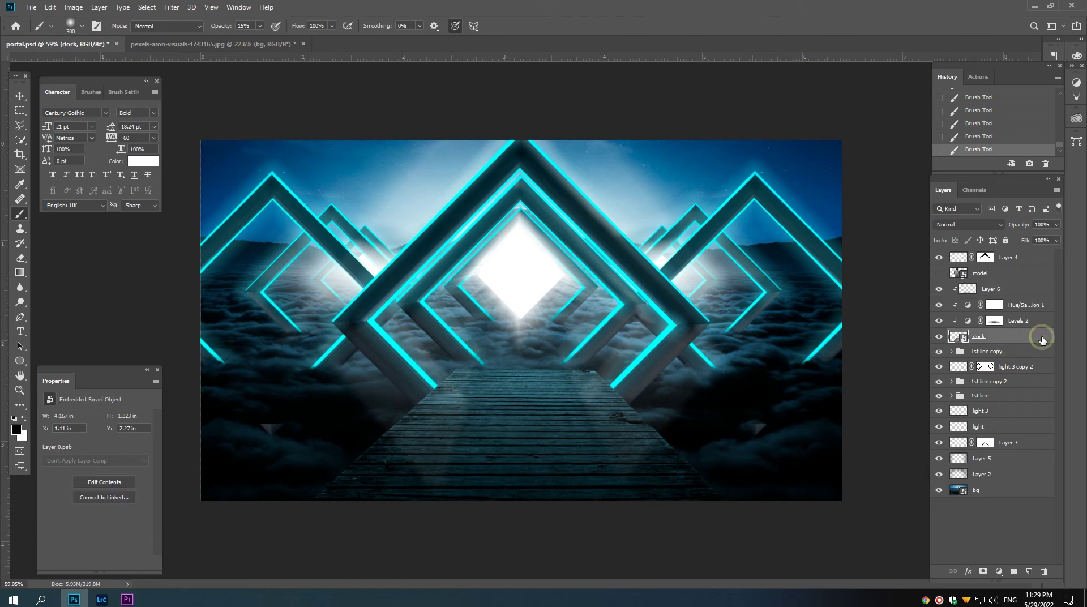
{"action": "double_click", "coordinate": [1041, 337]}
{"action": "left_click", "coordinate": [683, 274]}
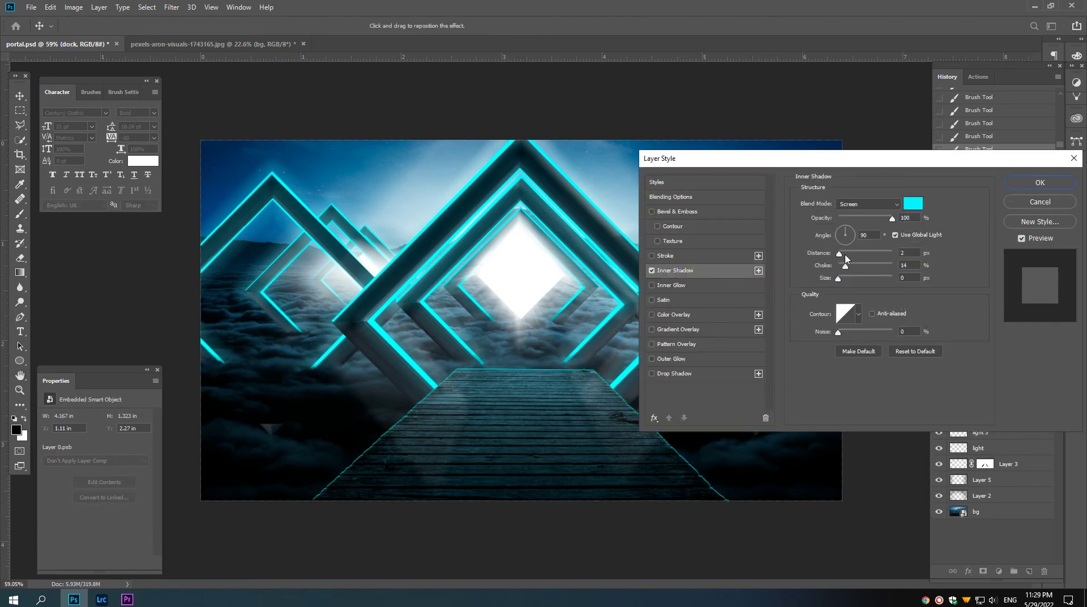
{"action": "left_click", "coordinate": [905, 253]}
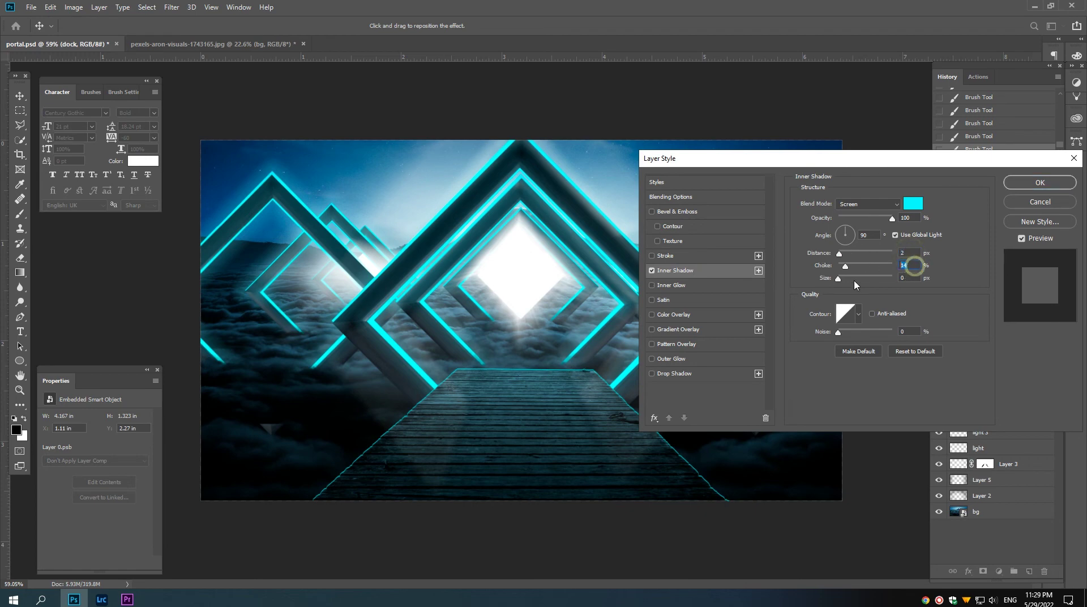
{"action": "left_click", "coordinate": [1039, 182]}
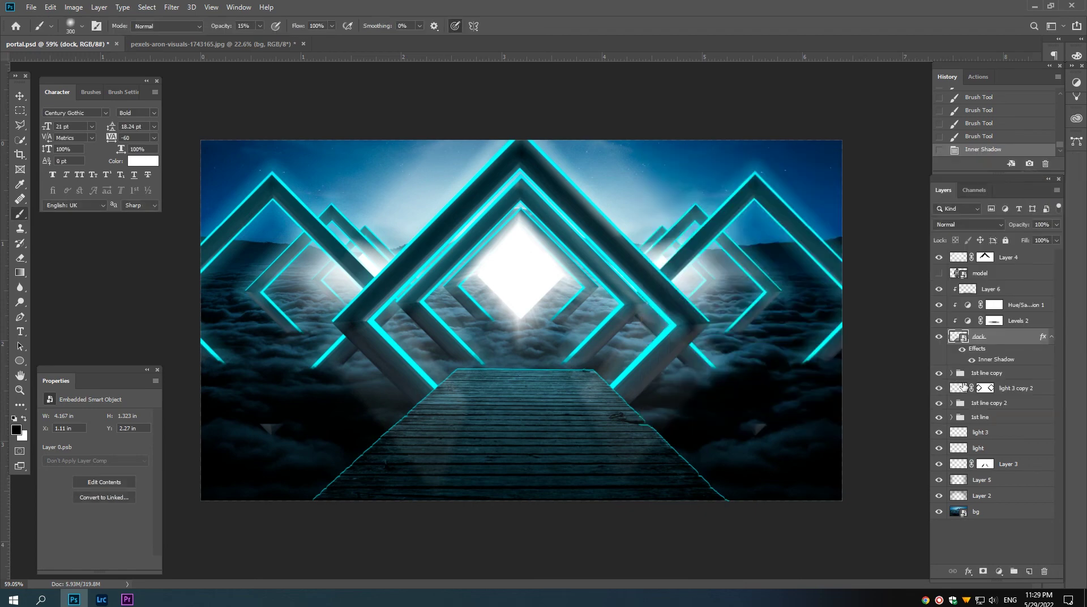
Step: Turn the Inner Shadow into its own layer above Layer 6 and add a mask
{"action": "right_click", "coordinate": [1041, 340]}
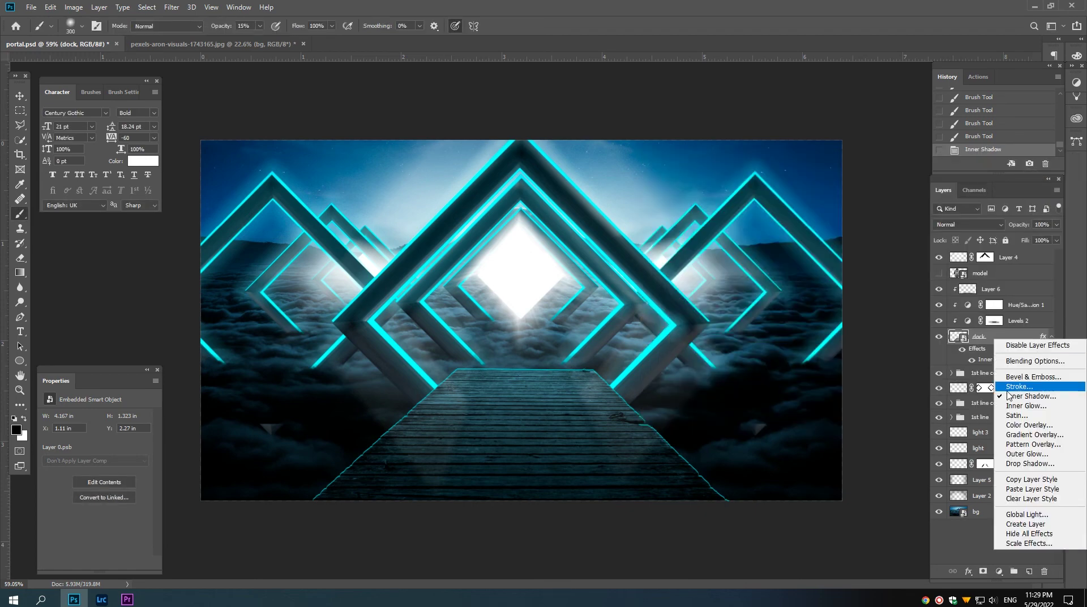
{"action": "left_click", "coordinate": [1020, 524]}
{"action": "left_click", "coordinate": [493, 225]}
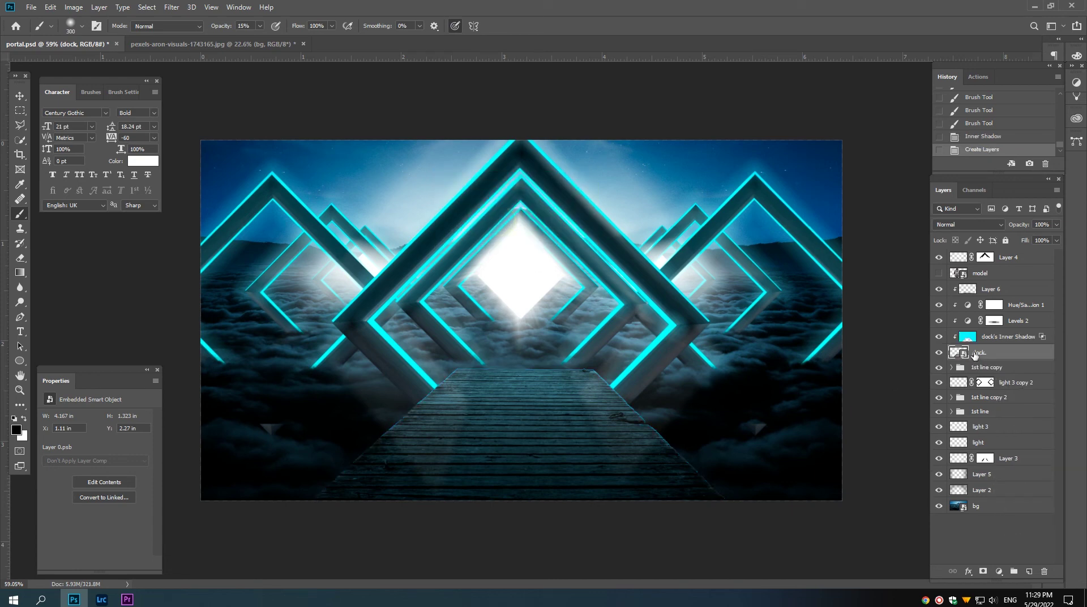
{"action": "left_click_drag", "start_coordinate": [974, 336], "coordinate": [994, 289]}
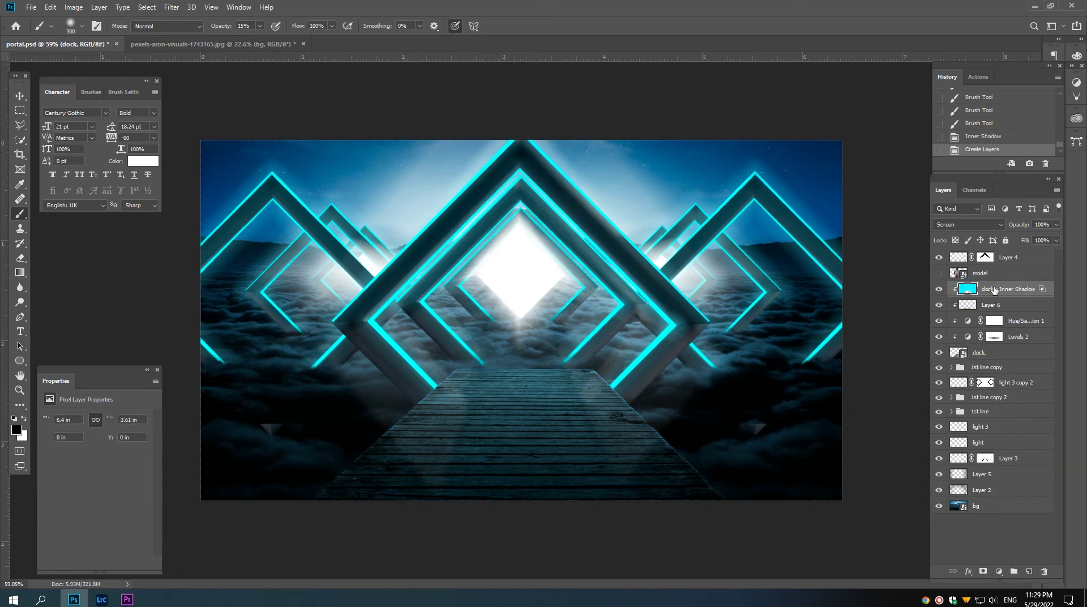
{"action": "left_click", "coordinate": [983, 572]}
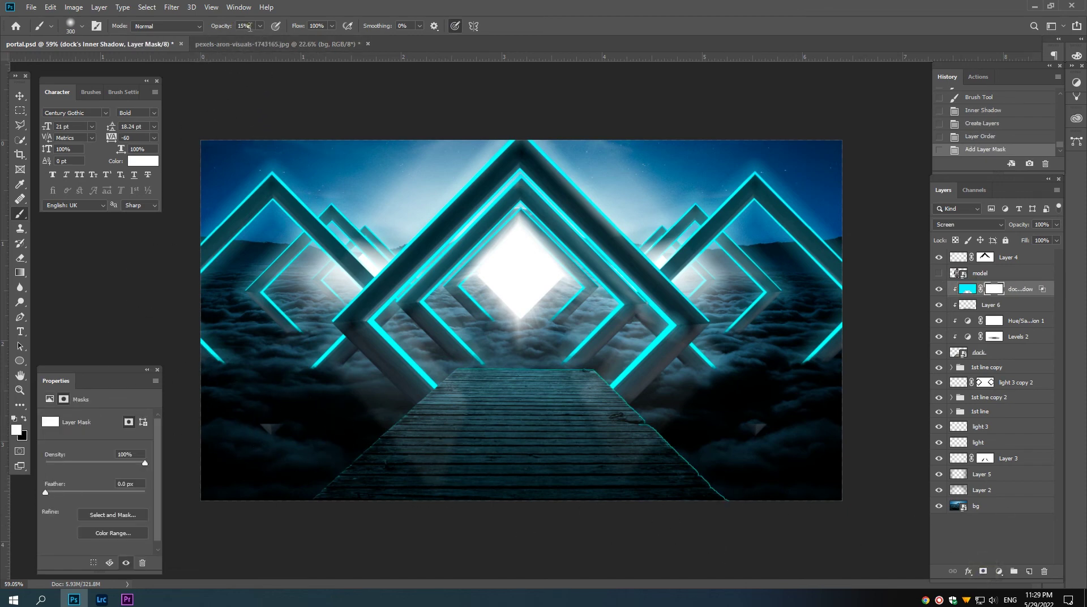
{"action": "type", "text": "35"}
Step: Paint black at 35% brush opacity on the mask to fade the dock's cyan edge glow
{"action": "key", "text": "Return"}
{"action": "left_click", "coordinate": [24, 418]}
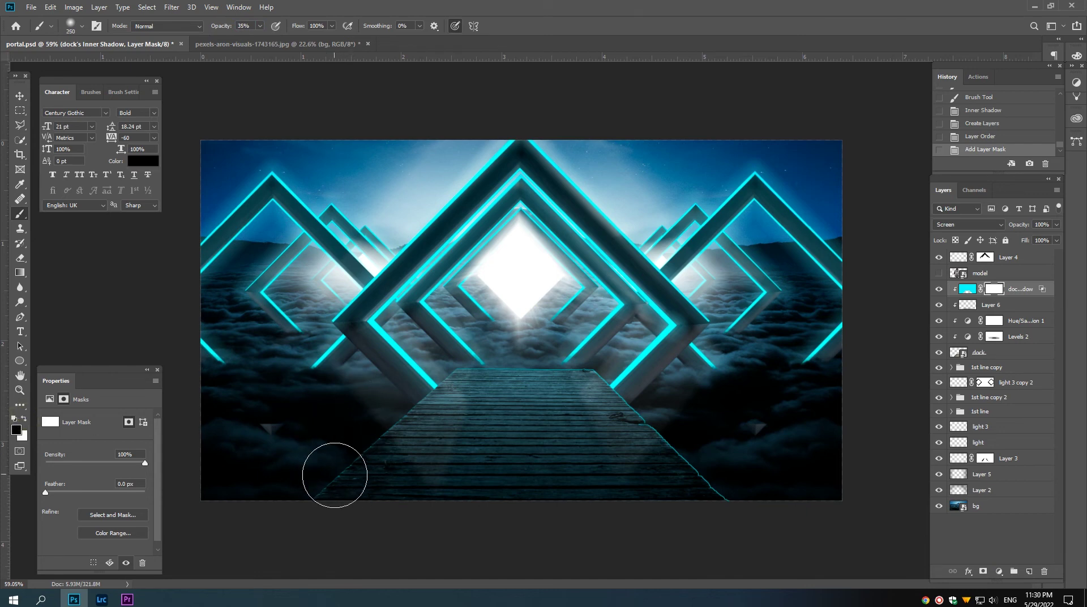
{"action": "key", "text": "bracketleft"}
{"action": "key", "text": "bracketleft"}
{"action": "key", "text": "bracketleft"}
{"action": "mouse_move", "coordinate": [294, 505]}
{"action": "left_mouse_down"}
{"action": "mouse_move", "coordinate": [432, 412]}
{"action": "mouse_move", "coordinate": [575, 507]}
{"action": "left_mouse_up"}
{"action": "mouse_move", "coordinate": [611, 417]}
{"action": "left_mouse_down"}
{"action": "mouse_move", "coordinate": [708, 495]}
{"action": "mouse_move", "coordinate": [703, 476]}
{"action": "mouse_move", "coordinate": [672, 461]}
{"action": "left_mouse_up"}
{"action": "left_click", "coordinate": [645, 410]}
{"action": "left_click", "coordinate": [602, 432]}
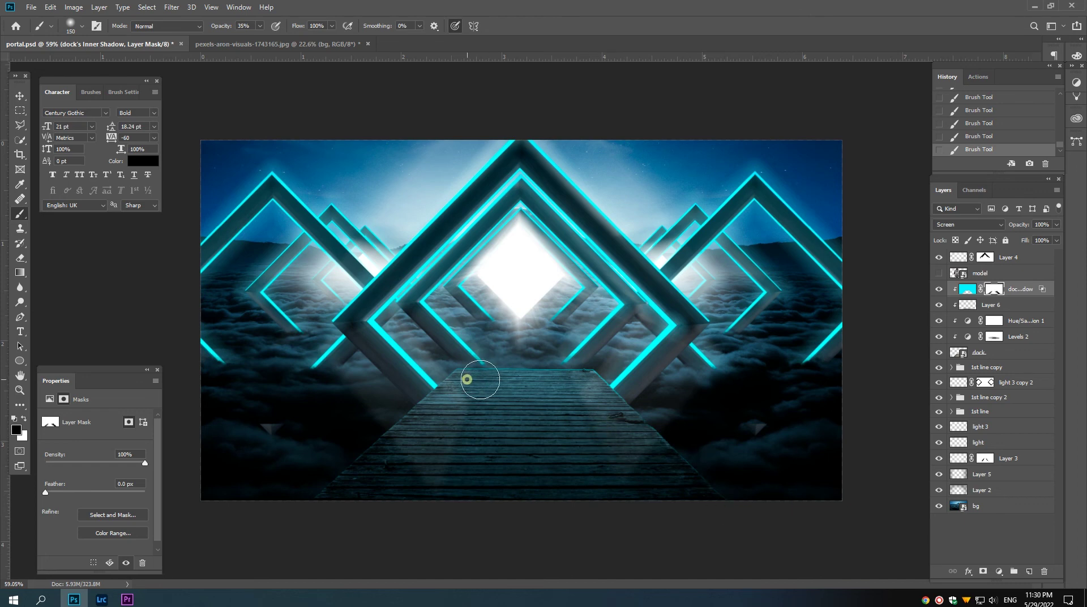
{"action": "left_click", "coordinate": [489, 379]}
{"action": "left_click", "coordinate": [587, 394]}
Step: Compare the result by toggling Layer 6, then switch to the Move tool
{"action": "scroll", "coordinate": [507, 426], "scroll_direction": "up", "scroll_amount": 2}
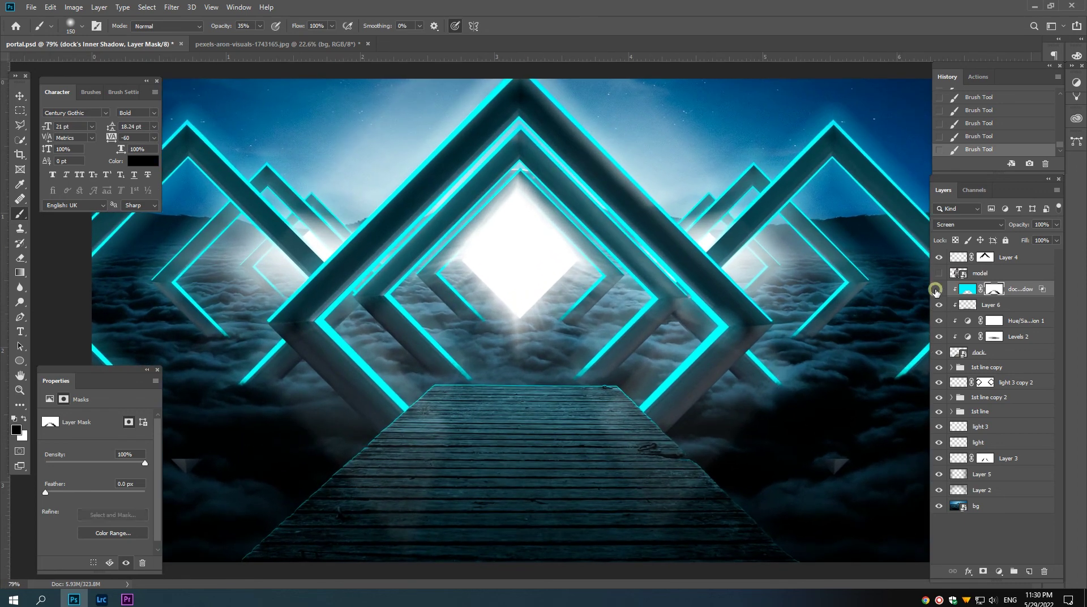
{"action": "left_click", "coordinate": [938, 304]}
{"action": "scroll", "coordinate": [632, 357], "scroll_direction": "down", "scroll_amount": 1}
{"action": "scroll", "coordinate": [632, 358], "scroll_direction": "down", "scroll_amount": 1}
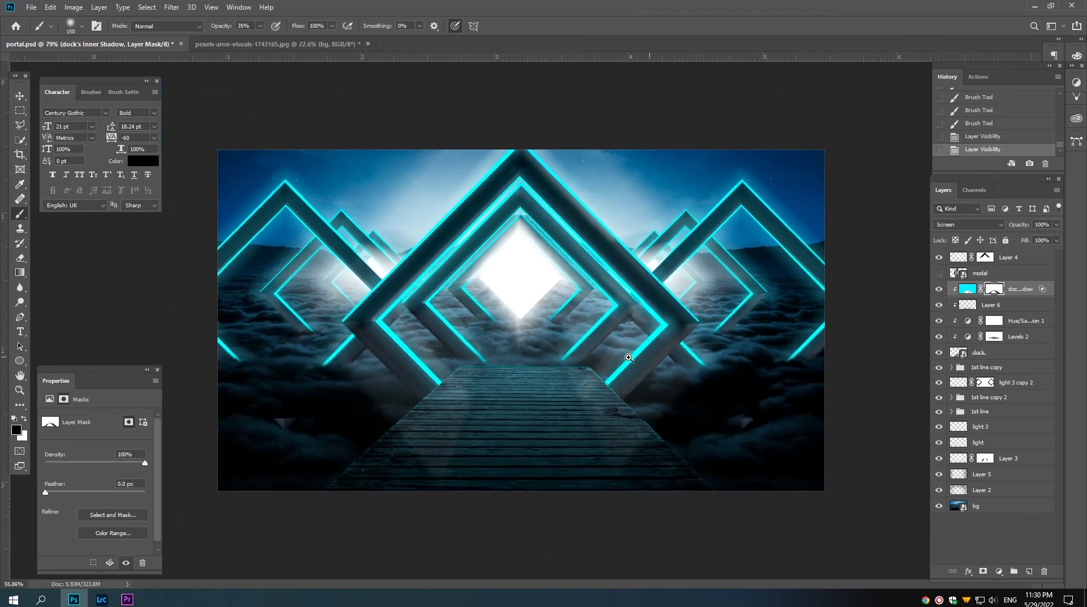
{"action": "scroll", "coordinate": [565, 370], "scroll_direction": "down", "scroll_amount": 1}
{"action": "scroll", "coordinate": [565, 370], "scroll_direction": "down", "scroll_amount": 1}
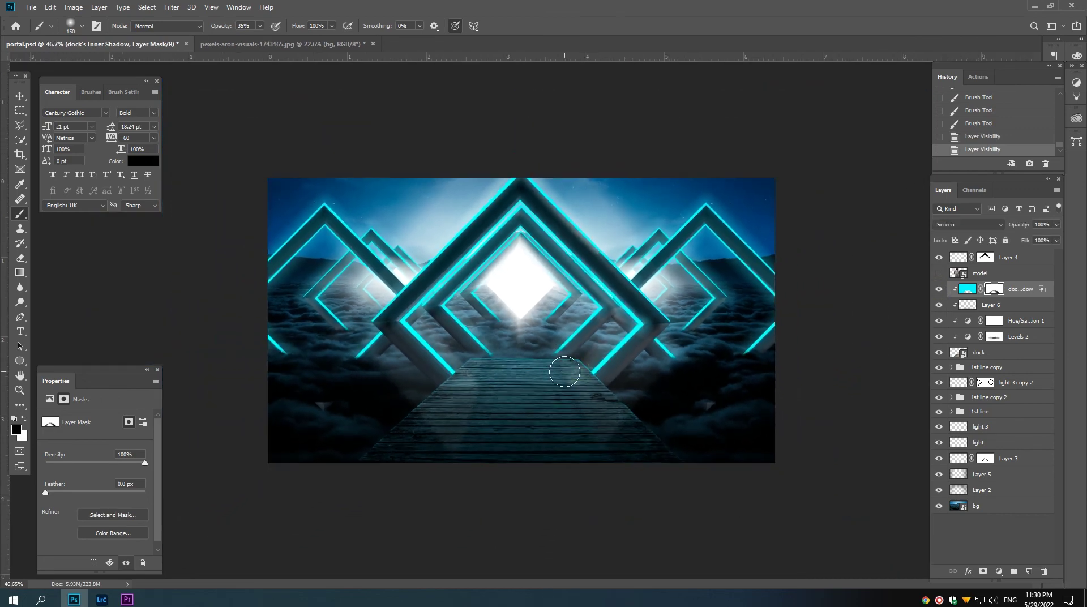
{"action": "key", "text": "v"}
{"action": "scroll", "coordinate": [518, 314], "scroll_direction": "up", "scroll_amount": 1}
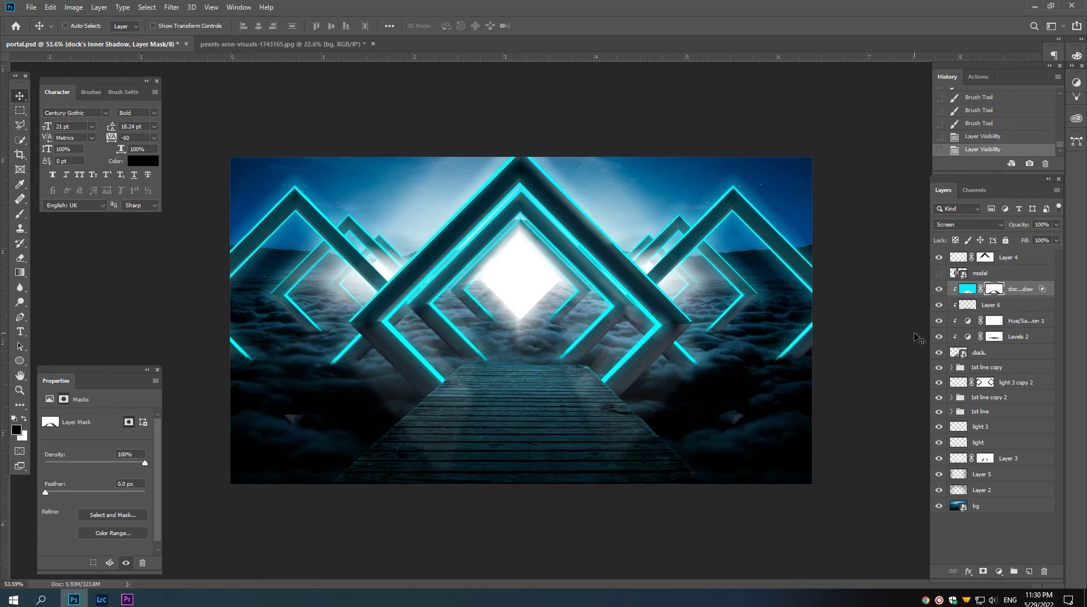
Step: Group all the dock layers into a group named Dock
{"action": "left_click", "coordinate": [983, 352]}
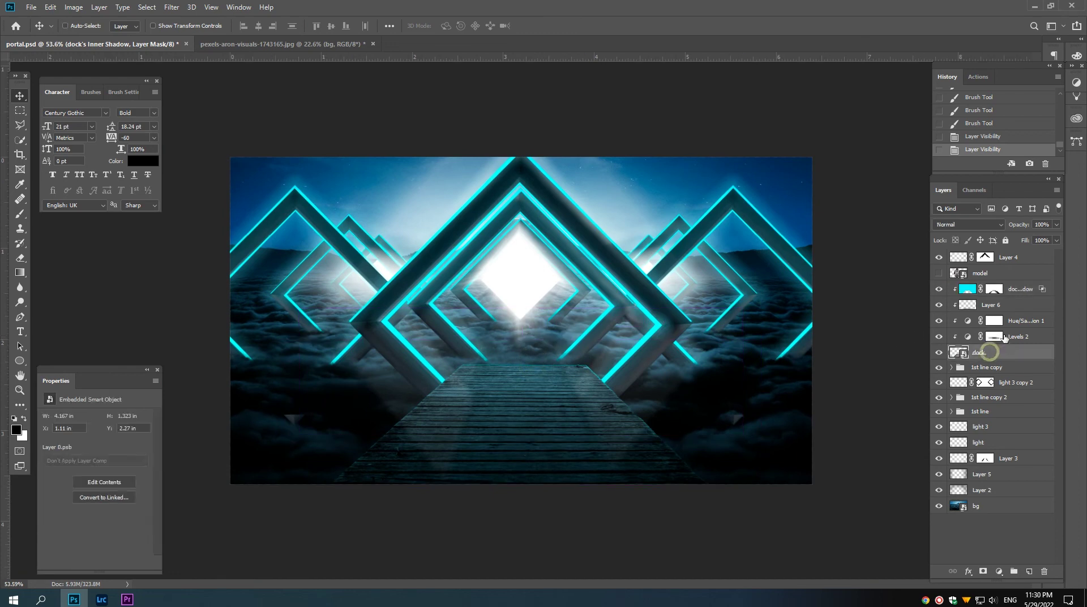
{"action": "left_click", "coordinate": [1011, 294], "text": "shift"}
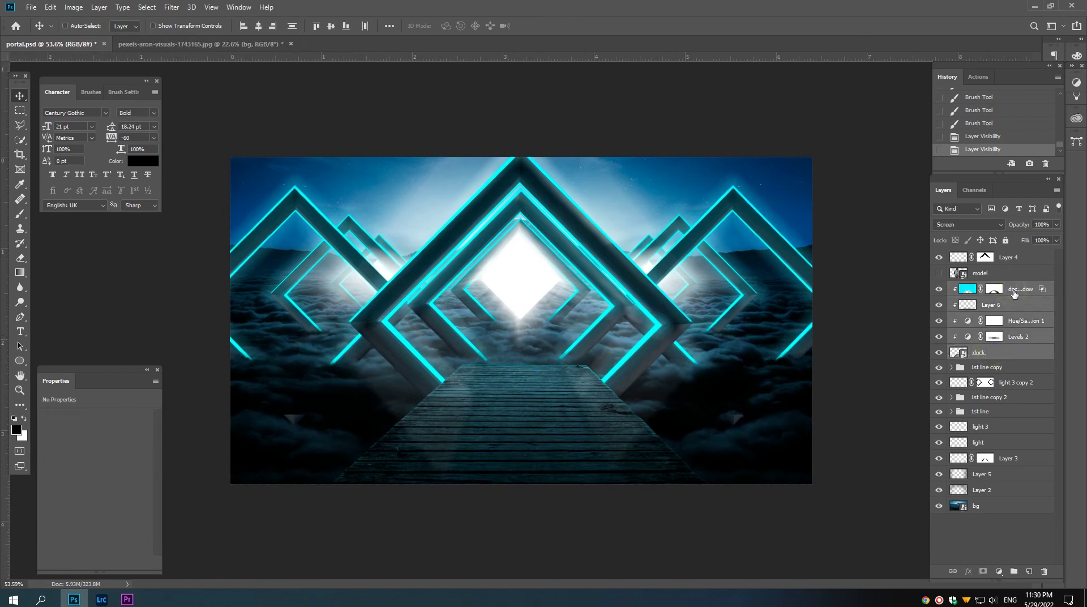
{"action": "left_click", "coordinate": [1013, 570]}
{"action": "type", "text": "Dock"}
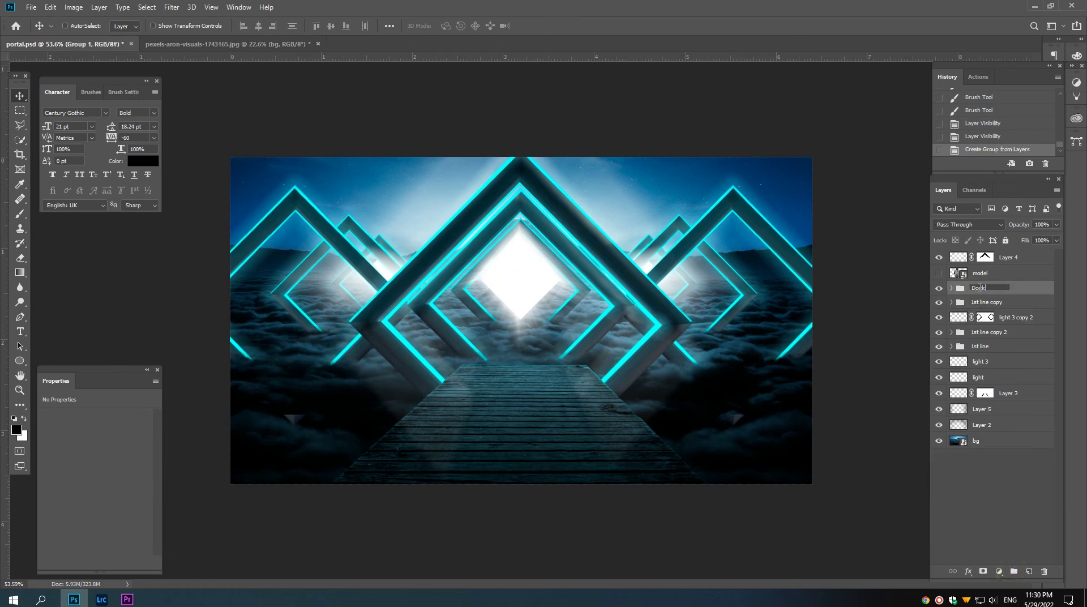
{"action": "key", "text": "Return"}
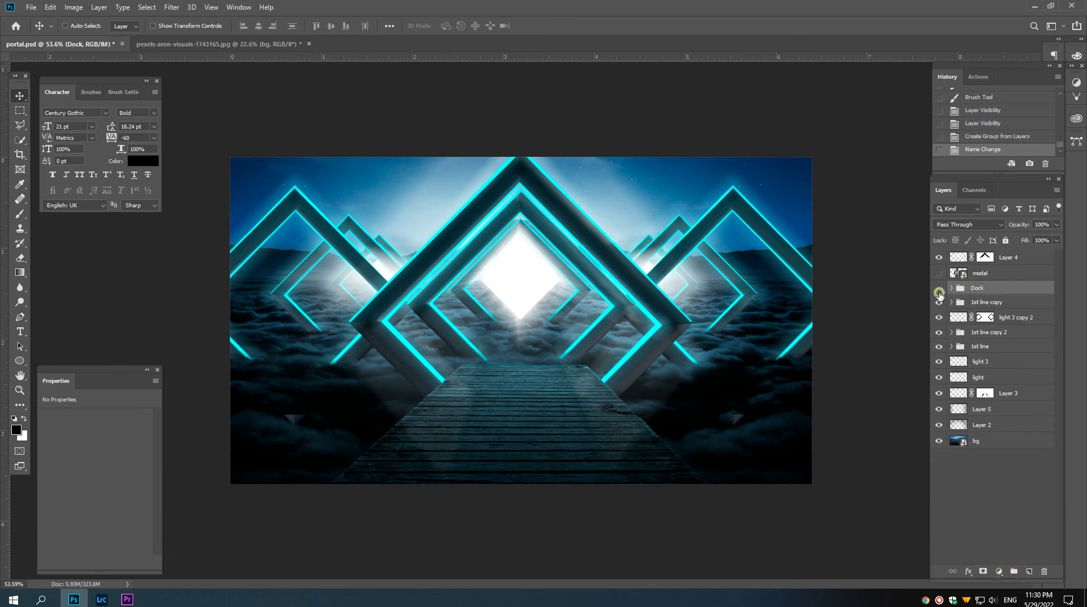
Step: Nudge the Dock group slightly into place and show the model figure layer
{"action": "left_click", "coordinate": [939, 288]}
{"action": "left_click_drag", "start_coordinate": [558, 413], "coordinate": [560, 422]}
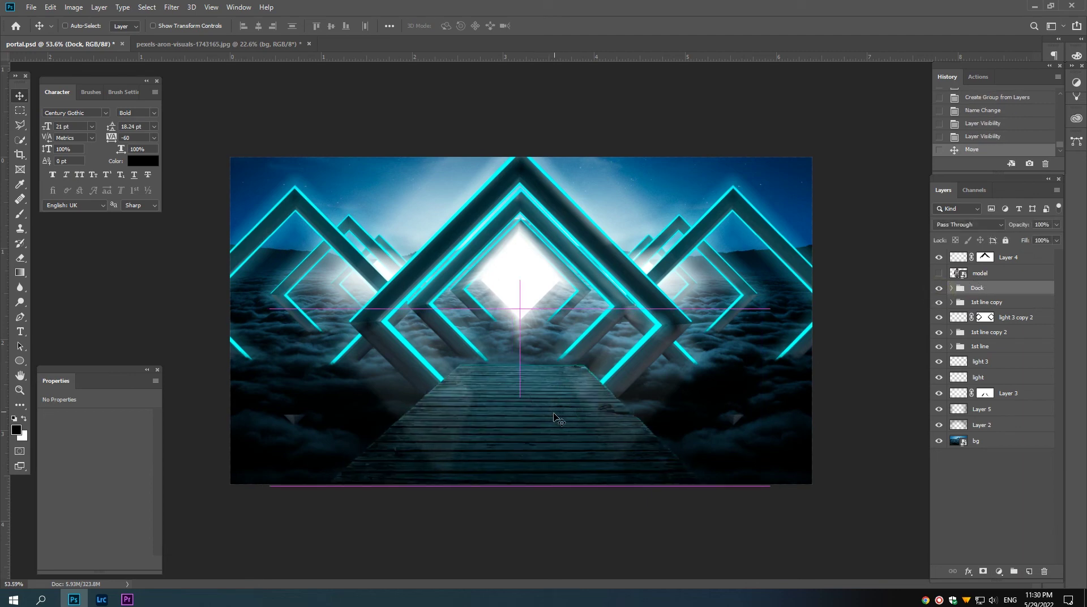
{"action": "left_click", "coordinate": [939, 272]}
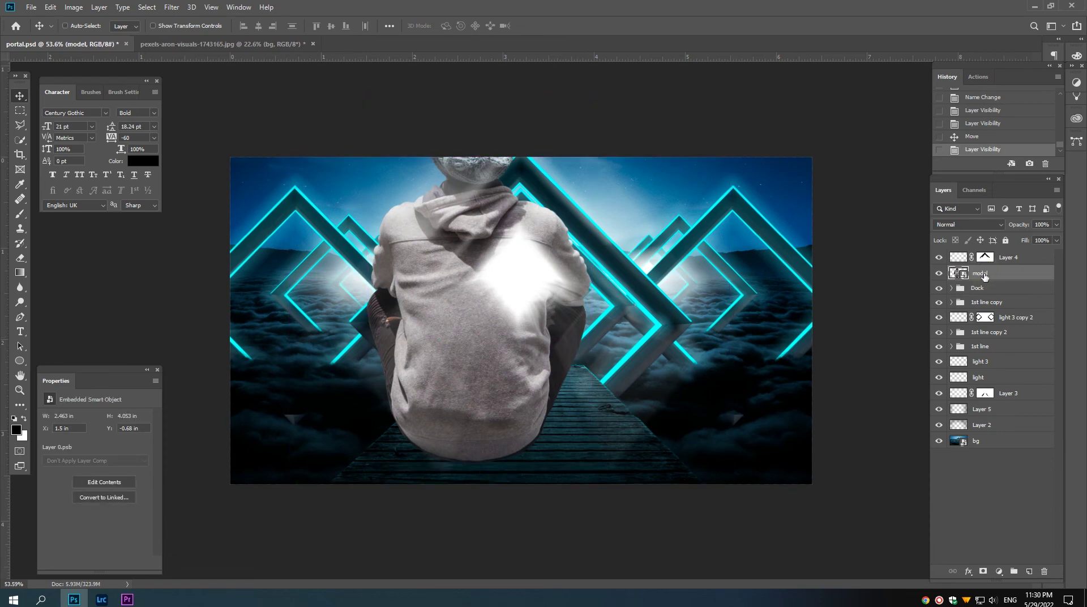
Step: Move Layer 4 below the model, then scale the figure down onto the dock below the portal
{"action": "left_click_drag", "start_coordinate": [1009, 265], "coordinate": [1002, 282]}
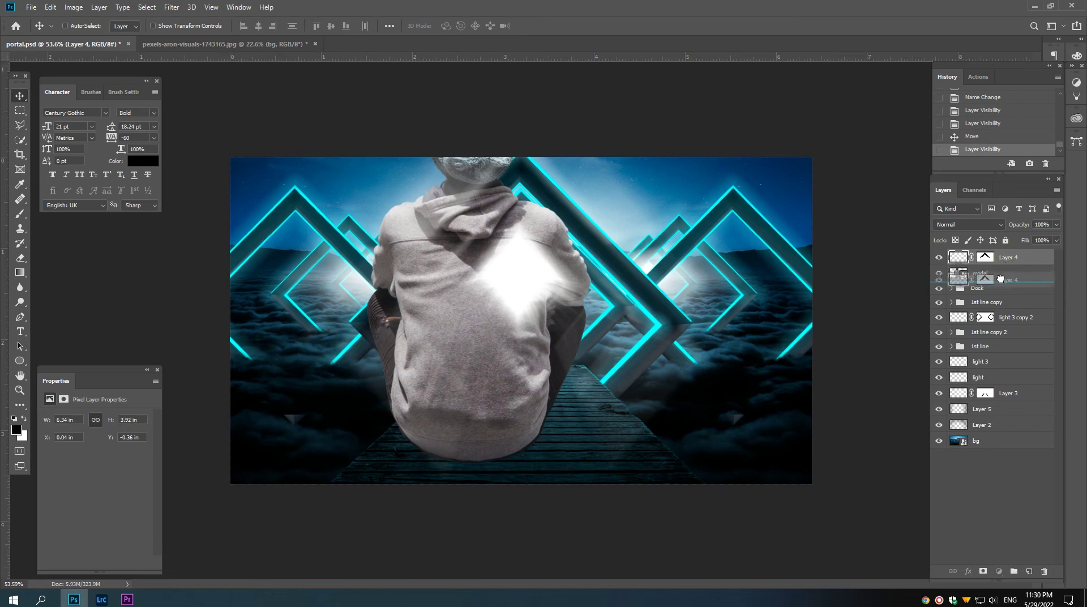
{"action": "left_click", "coordinate": [992, 257]}
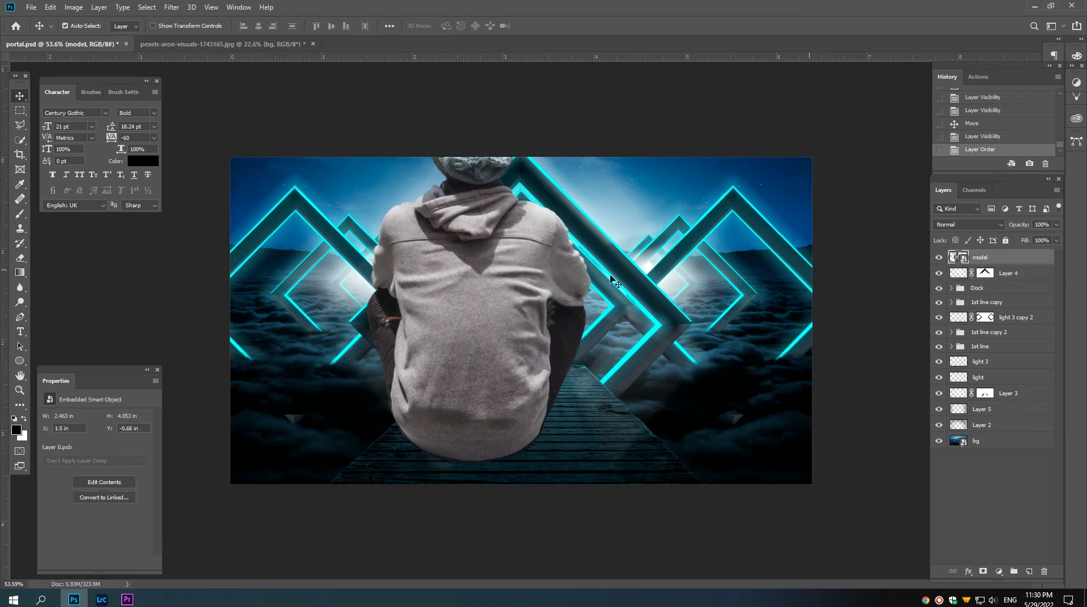
{"action": "key", "text": "ctrl+t"}
{"action": "left_click_drag", "start_coordinate": [592, 103], "coordinate": [499, 233]}
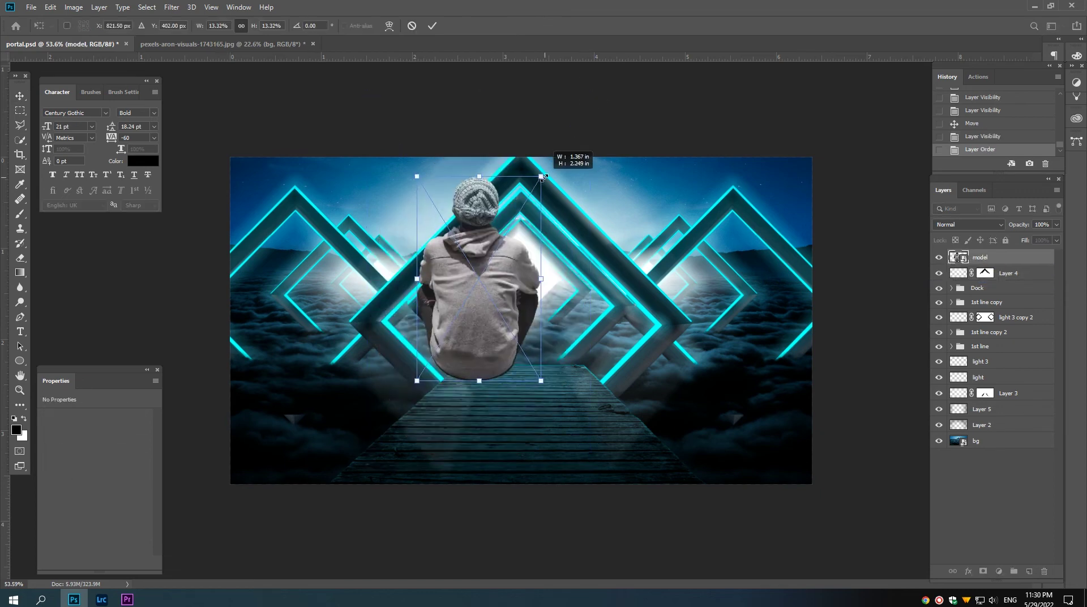
{"action": "left_click_drag", "start_coordinate": [488, 313], "coordinate": [515, 368]}
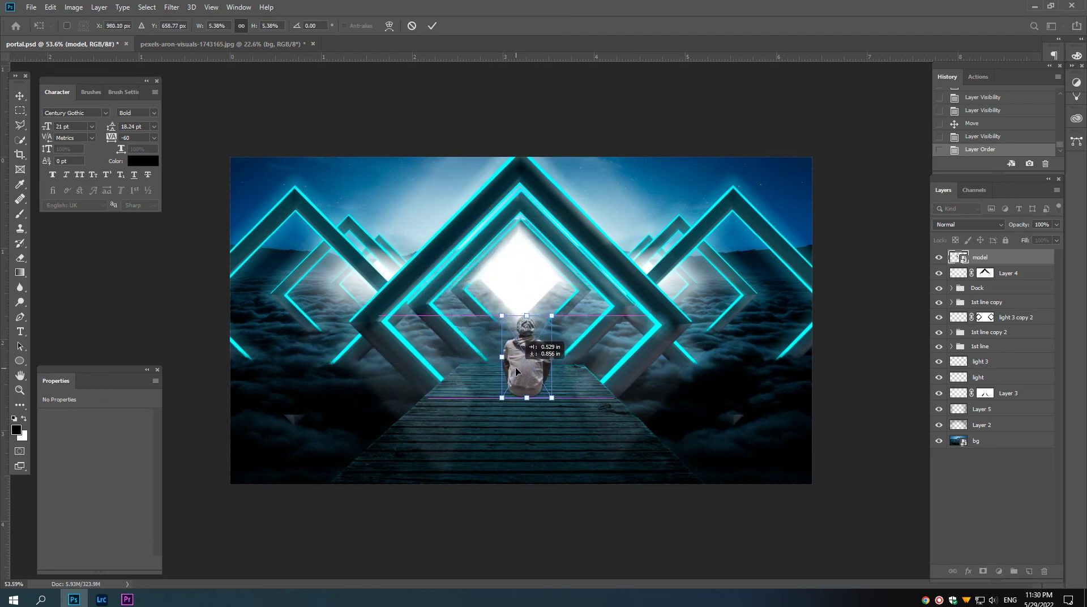
{"action": "key", "text": "shift+Up"}
{"action": "key", "text": "shift+Up"}
{"action": "key", "text": "shift+Up"}
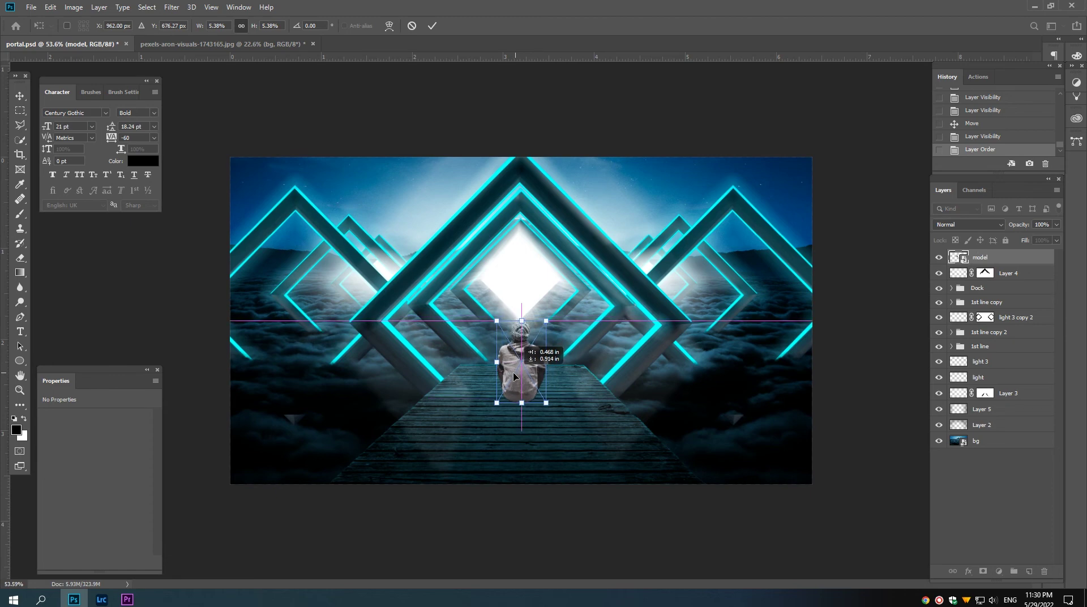
{"action": "key", "text": "Return"}
Step: Nudge the figure up and enlarge it slightly into its final spot
{"action": "key", "text": "Up"}
{"action": "key", "text": "Up"}
{"action": "key", "text": "Up"}
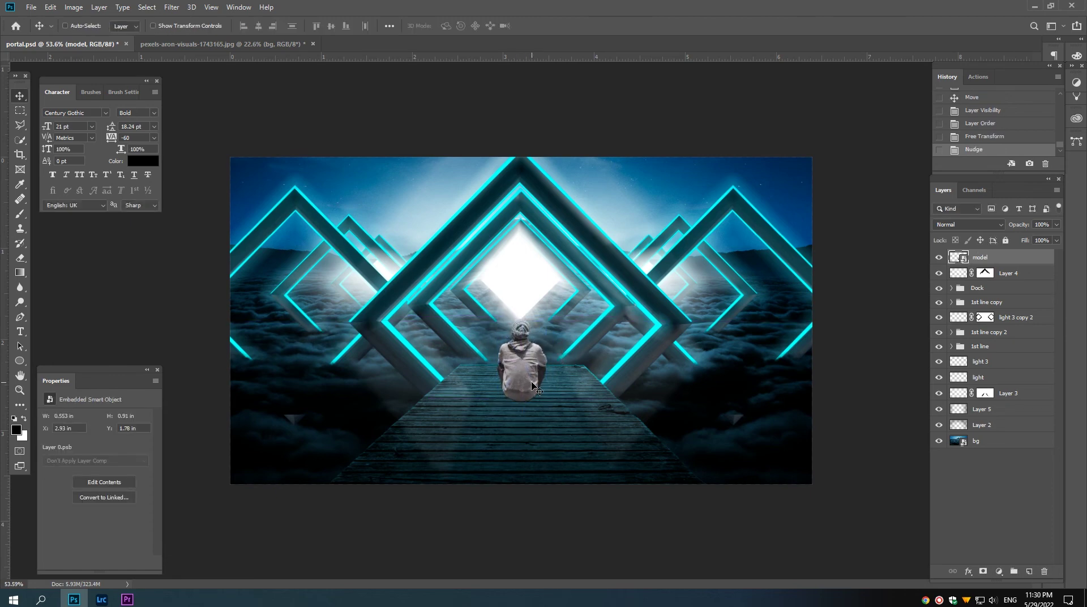
{"action": "key", "text": "Up"}
{"action": "key", "text": "Up"}
{"action": "key", "text": "Up"}
{"action": "key", "text": "Up"}
{"action": "key", "text": "Up"}
{"action": "key", "text": "Up"}
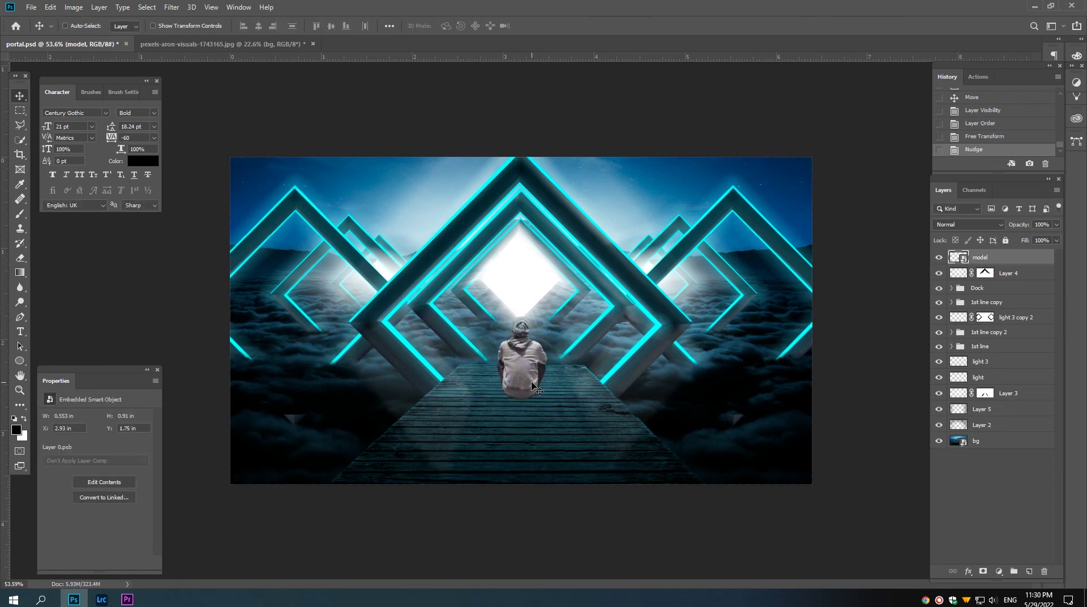
{"action": "key", "text": "ctrl+t"}
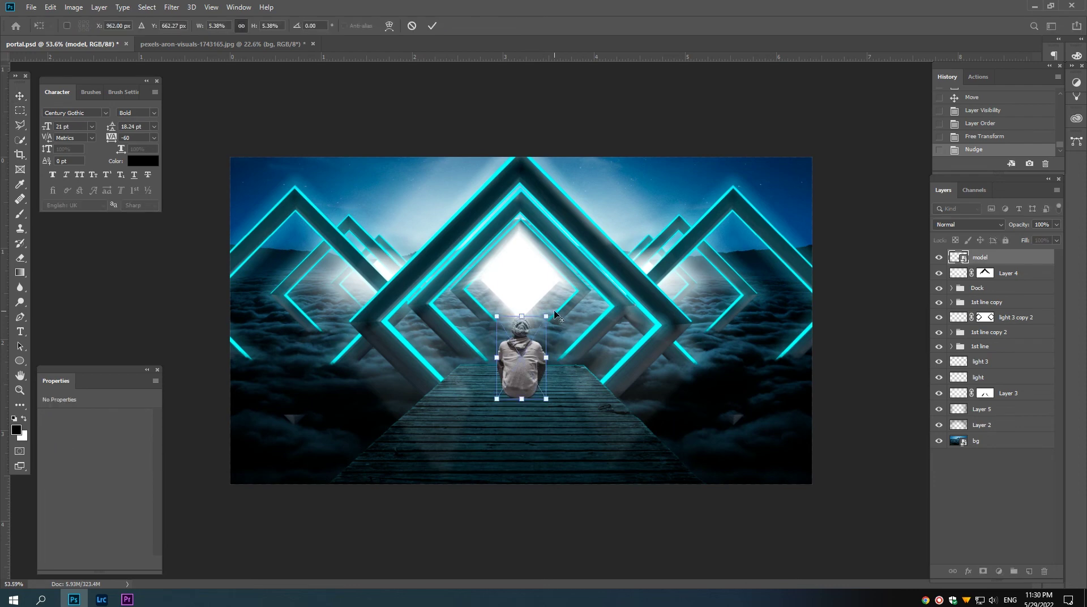
{"action": "left_click_drag", "start_coordinate": [546, 316], "coordinate": [552, 307]}
{"action": "key", "text": "Return"}
{"action": "key", "text": "Up"}
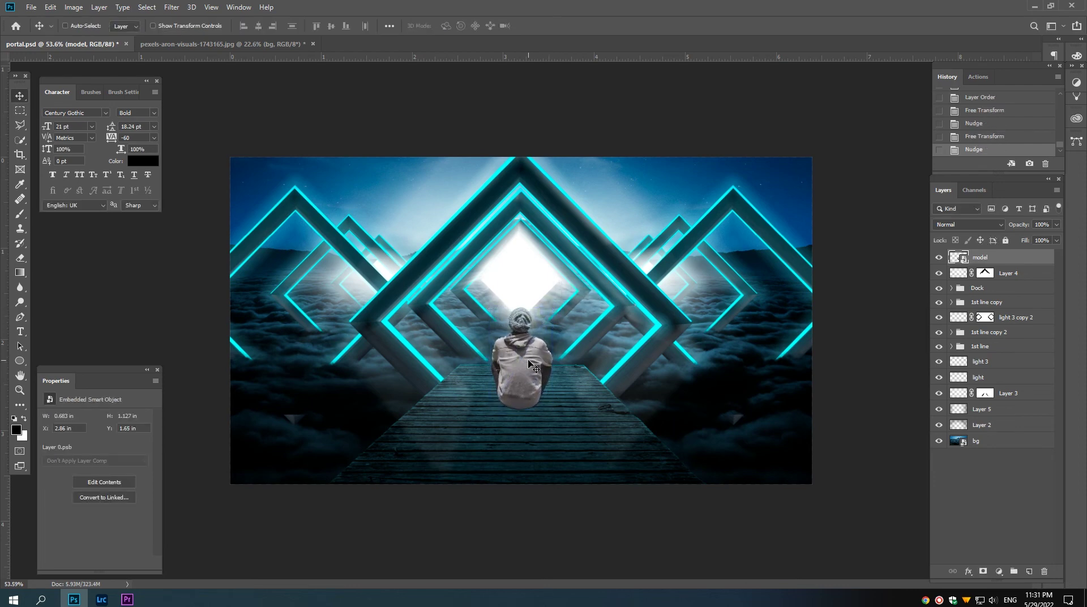
{"action": "left_click_drag", "start_coordinate": [523, 365], "coordinate": [543, 368]}
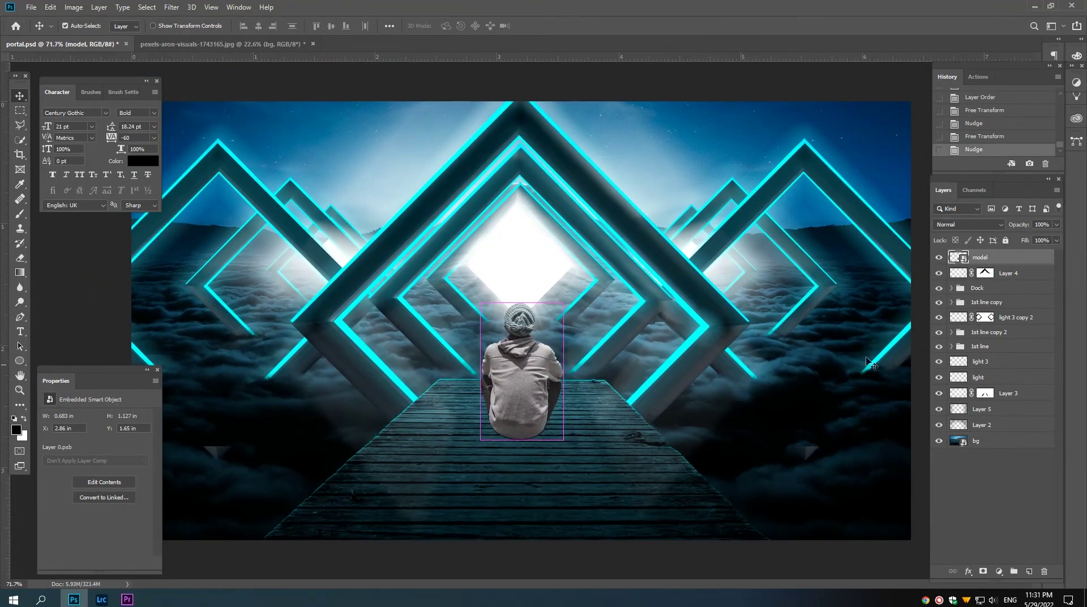
Step: Expand the Dock group and toggle Hue/Saturation 1 and Levels 2 to compare their effect
{"action": "left_click", "coordinate": [951, 288]}
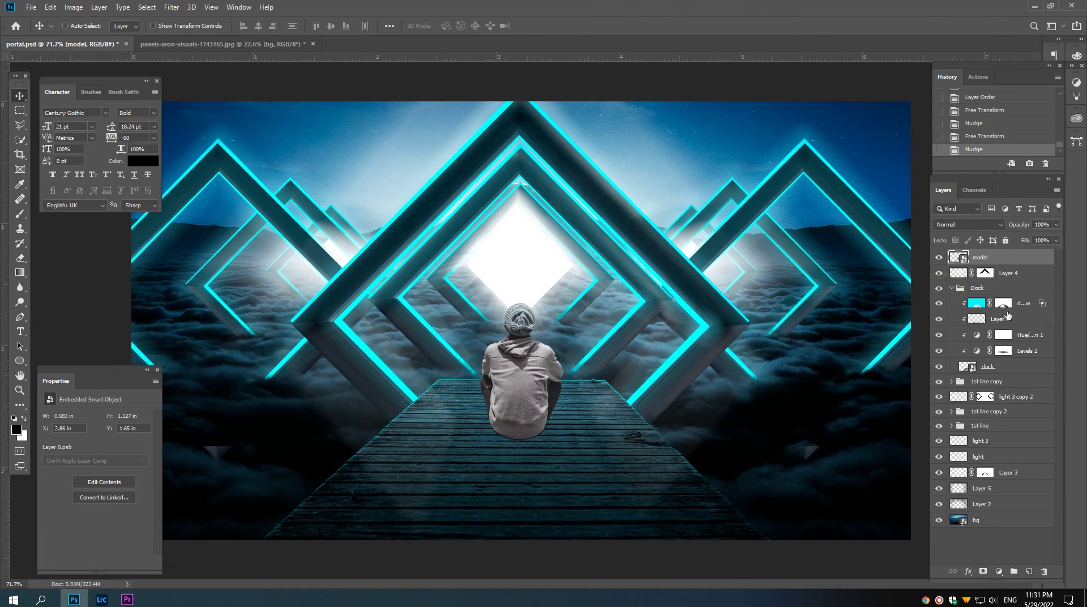
{"action": "left_click", "coordinate": [1014, 321]}
{"action": "left_click", "coordinate": [1015, 338]}
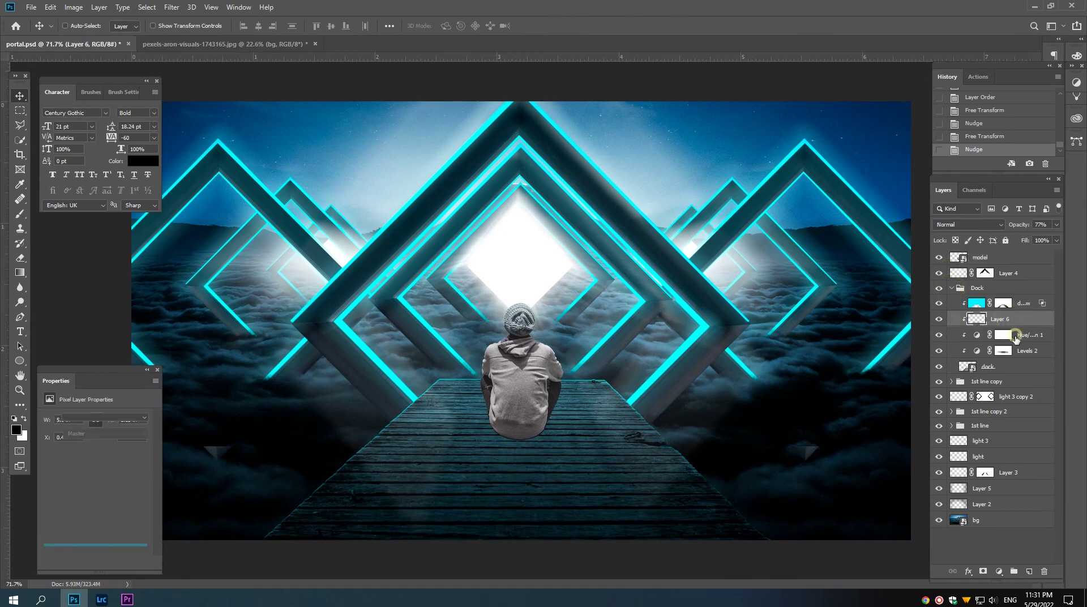
{"action": "left_click", "coordinate": [939, 335]}
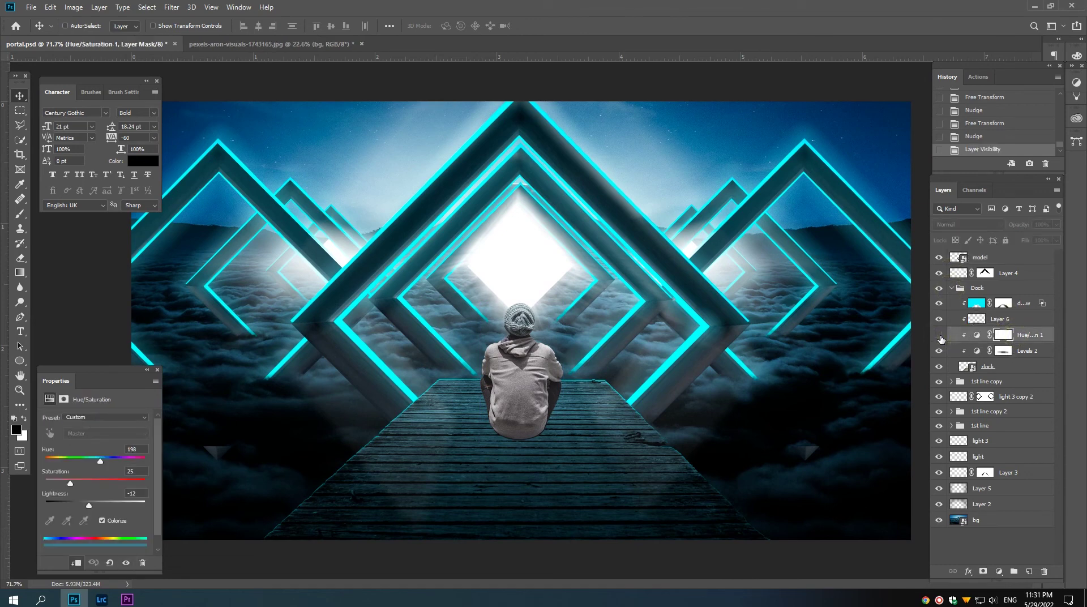
{"action": "left_click", "coordinate": [939, 335]}
{"action": "left_click", "coordinate": [939, 351]}
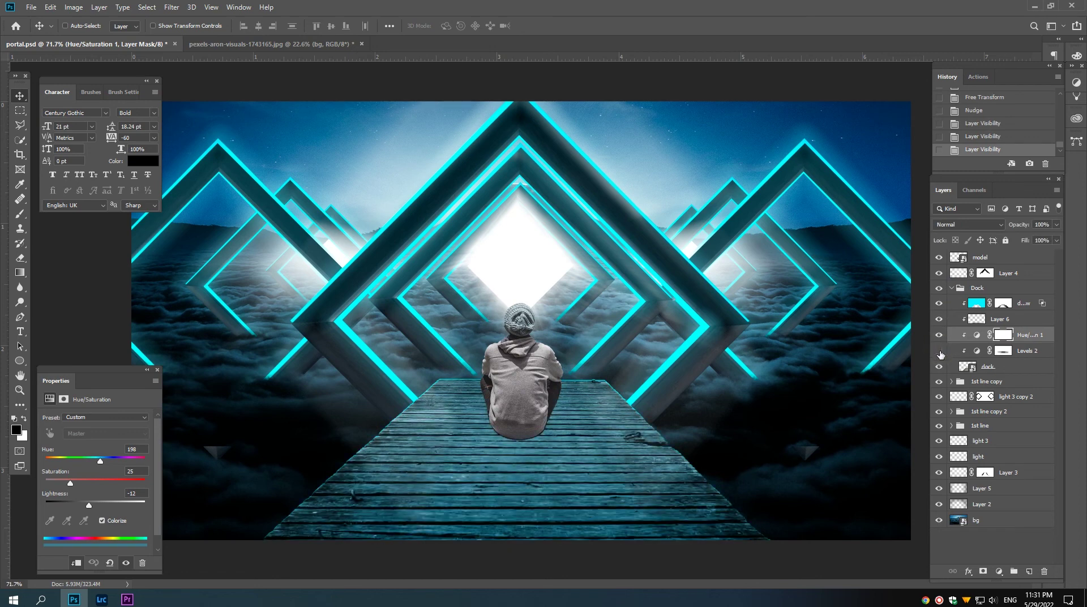
{"action": "left_click", "coordinate": [939, 351]}
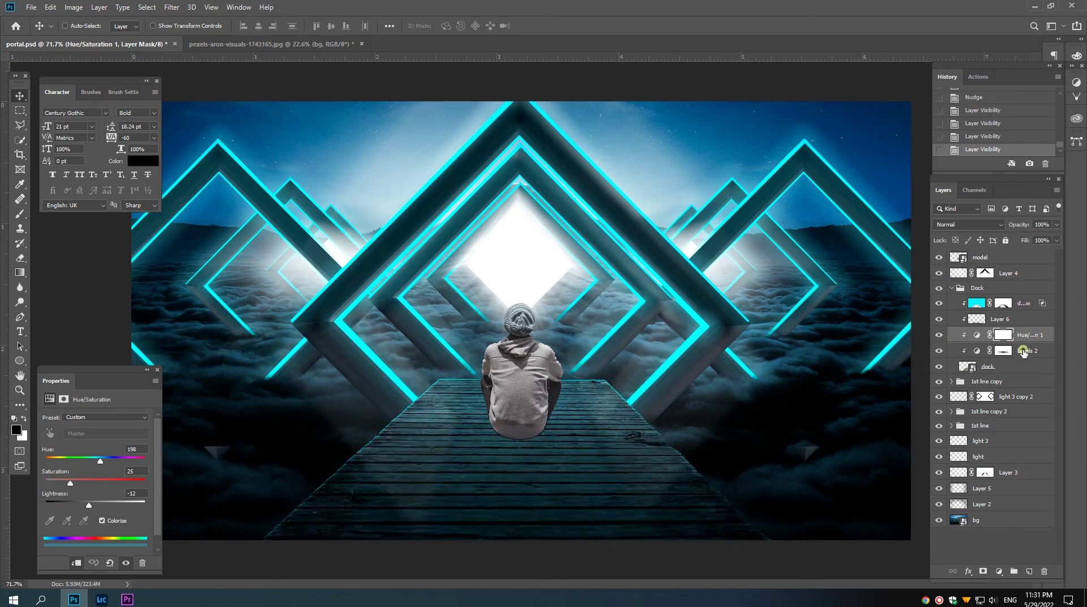
Step: Duplicate Hue/Saturation 1 and Levels 2 to the top and clip them to the model
{"action": "left_click", "coordinate": [1026, 351]}
{"action": "left_click_drag", "start_coordinate": [1026, 339], "coordinate": [1029, 571]}
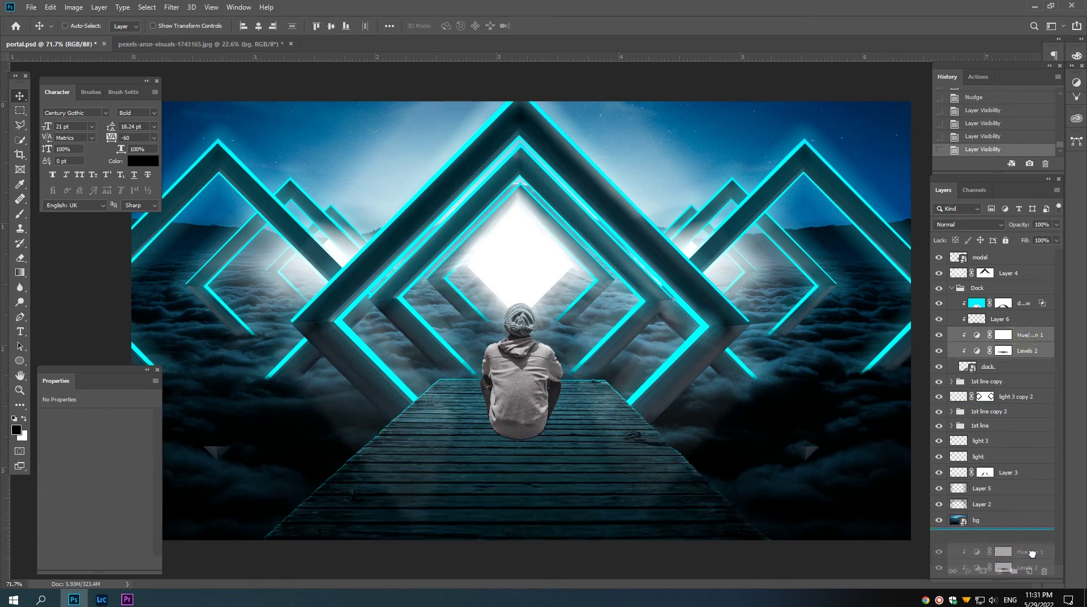
{"action": "left_click_drag", "start_coordinate": [1013, 334], "coordinate": [985, 253]}
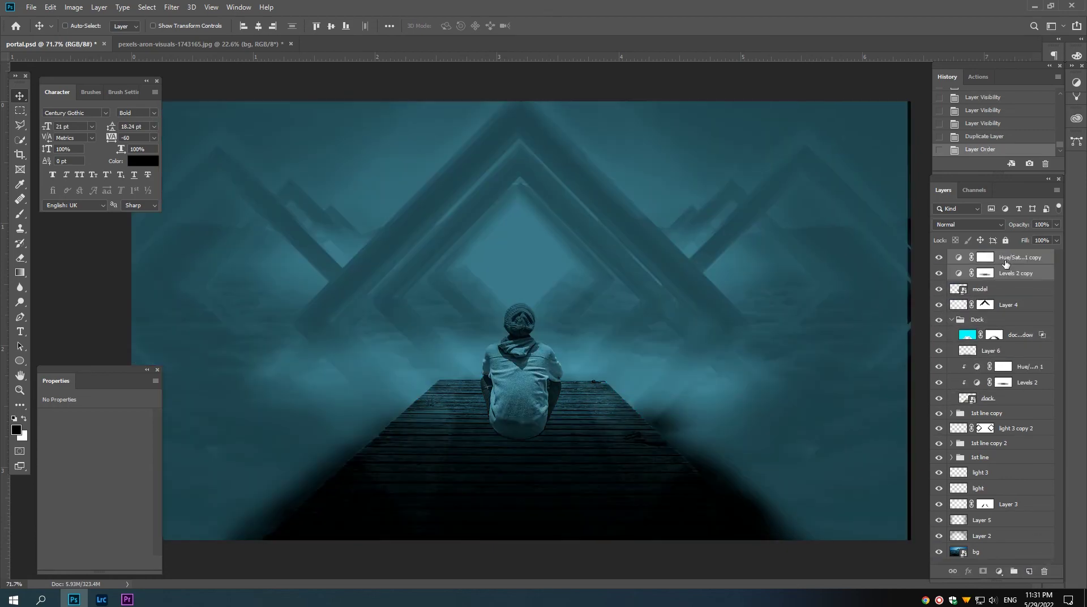
{"action": "right_click", "coordinate": [984, 273]}
{"action": "left_click", "coordinate": [901, 326]}
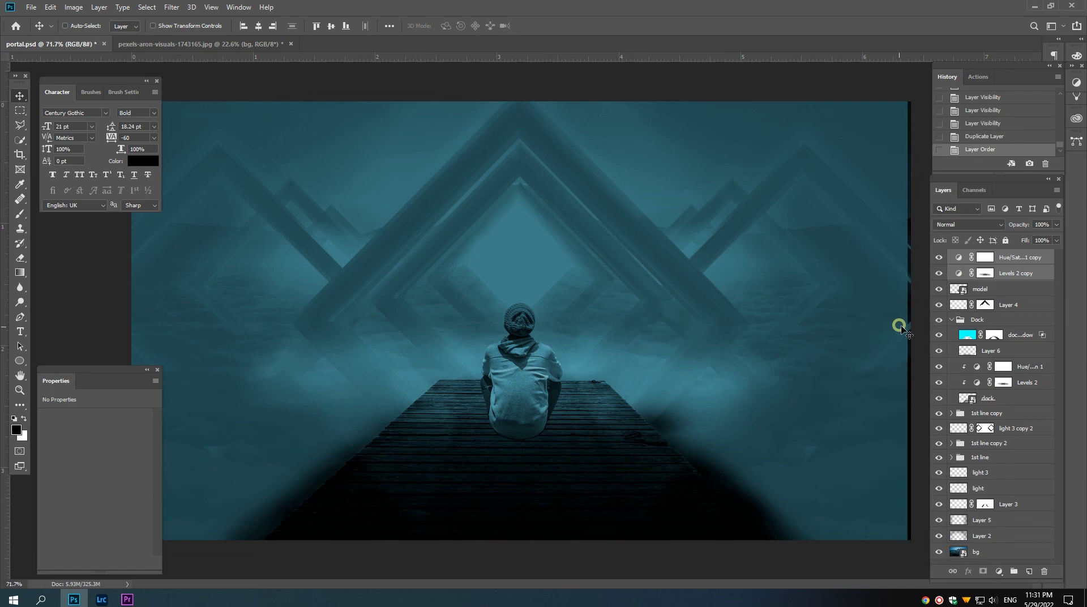
{"action": "key", "text": "ctrl+alt+g"}
{"action": "left_click", "coordinate": [990, 291]}
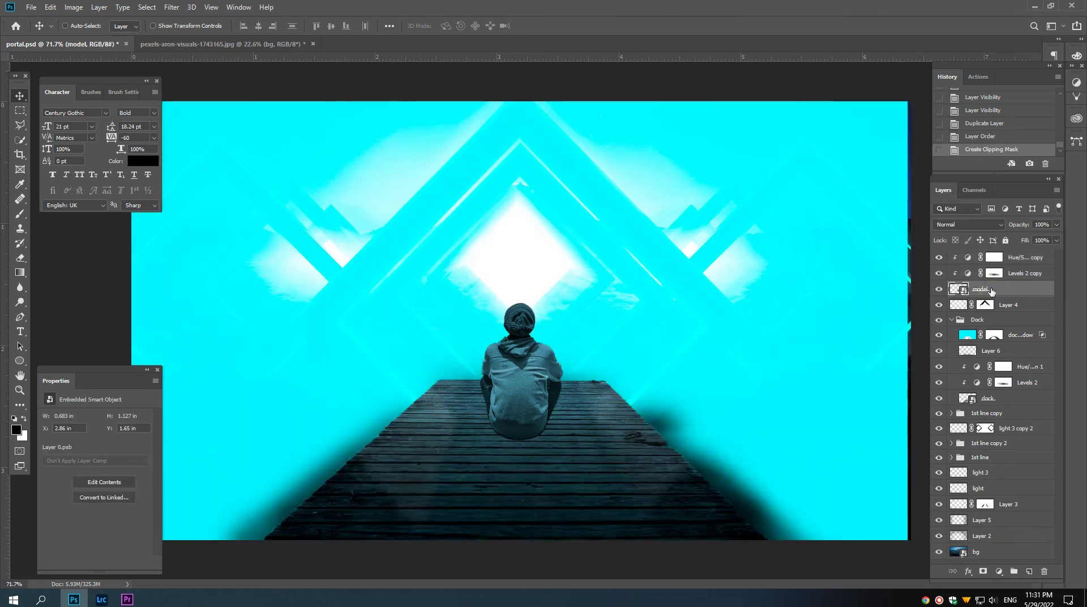
Step: Re-clip the cyan Inner Shadow layer and Layer 6 to the dock, then collapse Dock
{"action": "right_click", "coordinate": [1010, 341]}
{"action": "left_click", "coordinate": [920, 327]}
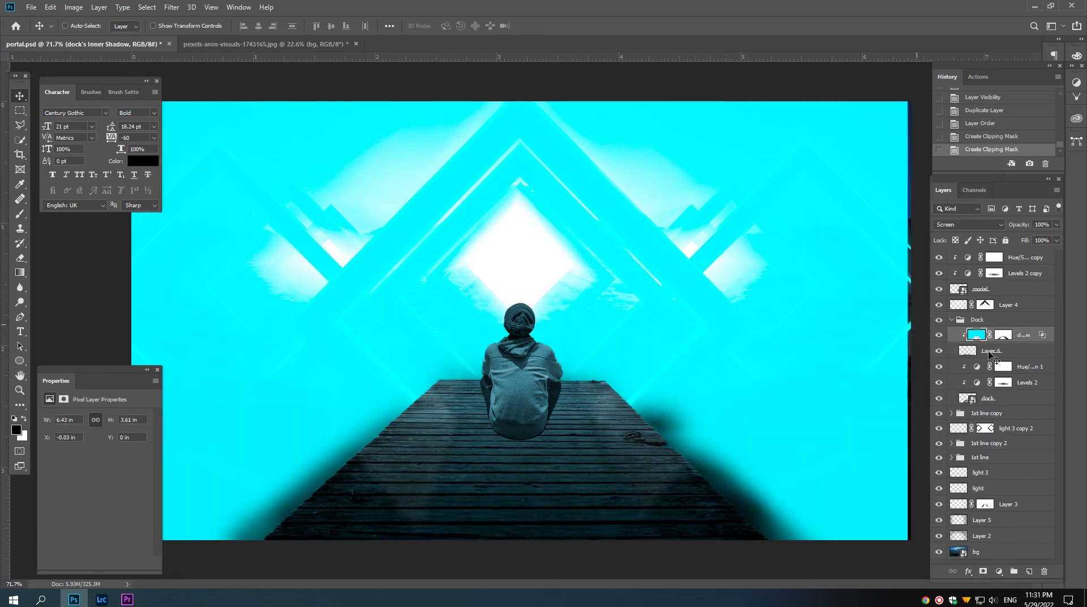
{"action": "left_click", "coordinate": [976, 351]}
{"action": "right_click", "coordinate": [977, 351]}
{"action": "left_click", "coordinate": [902, 326]}
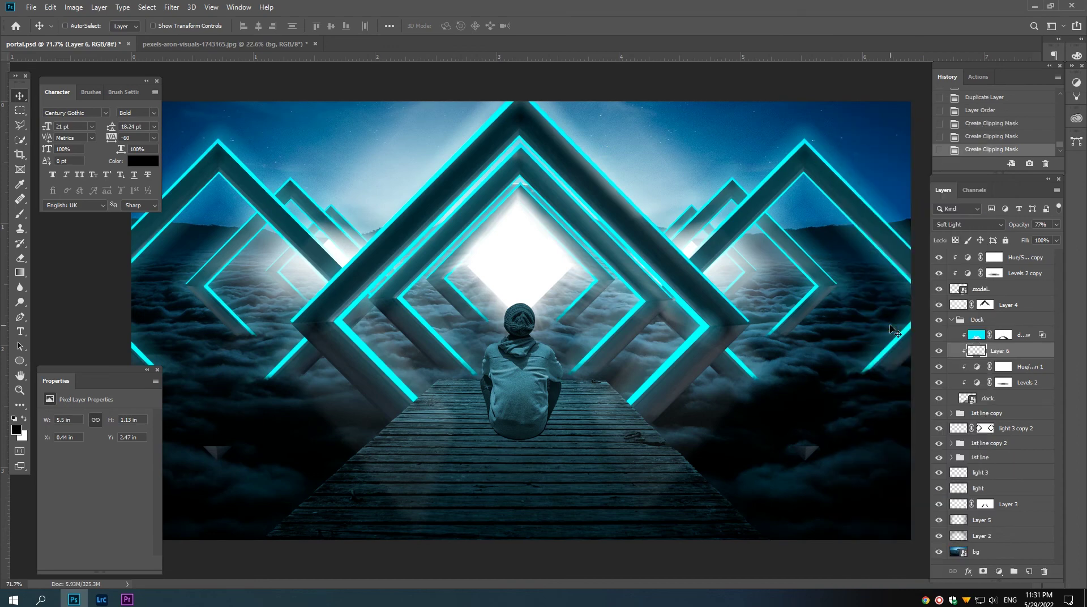
{"action": "left_click", "coordinate": [952, 320]}
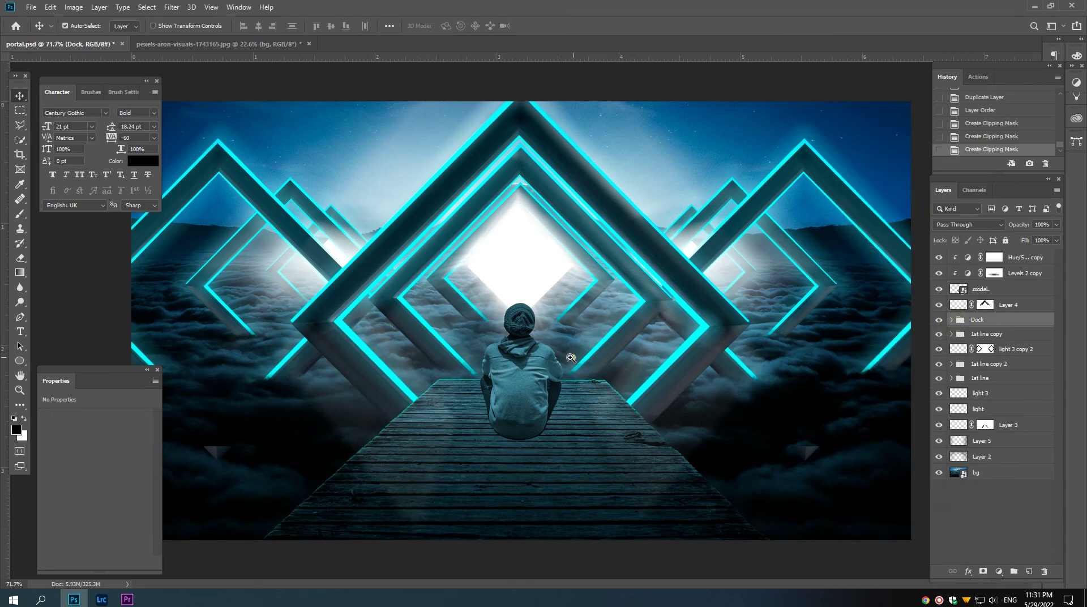
Step: Zoom to 100% on the figure and fill the Levels 2 copy mask with white
{"action": "left_click_drag", "start_coordinate": [570, 358], "coordinate": [552, 387]}
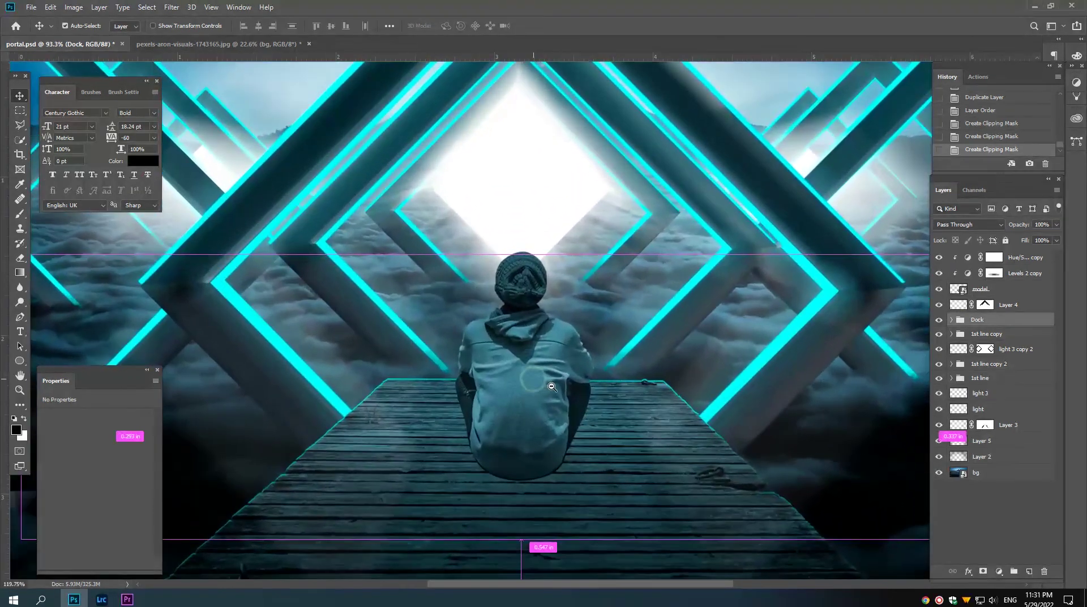
{"action": "key", "text": "ctrl+1"}
{"action": "left_click", "coordinate": [1005, 272]}
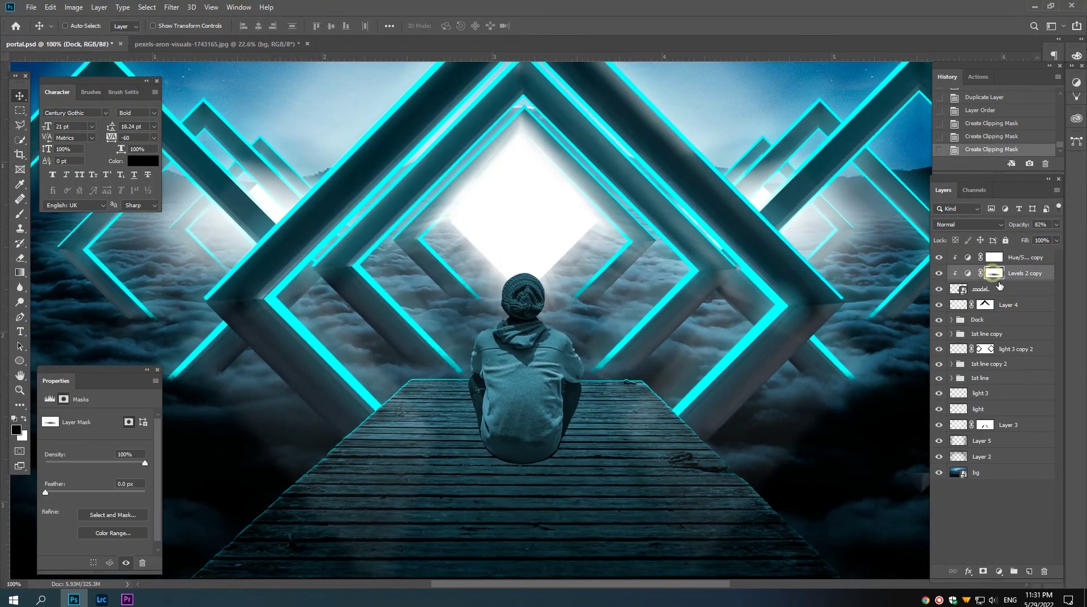
{"action": "left_click", "coordinate": [939, 274]}
{"action": "left_click", "coordinate": [939, 274]}
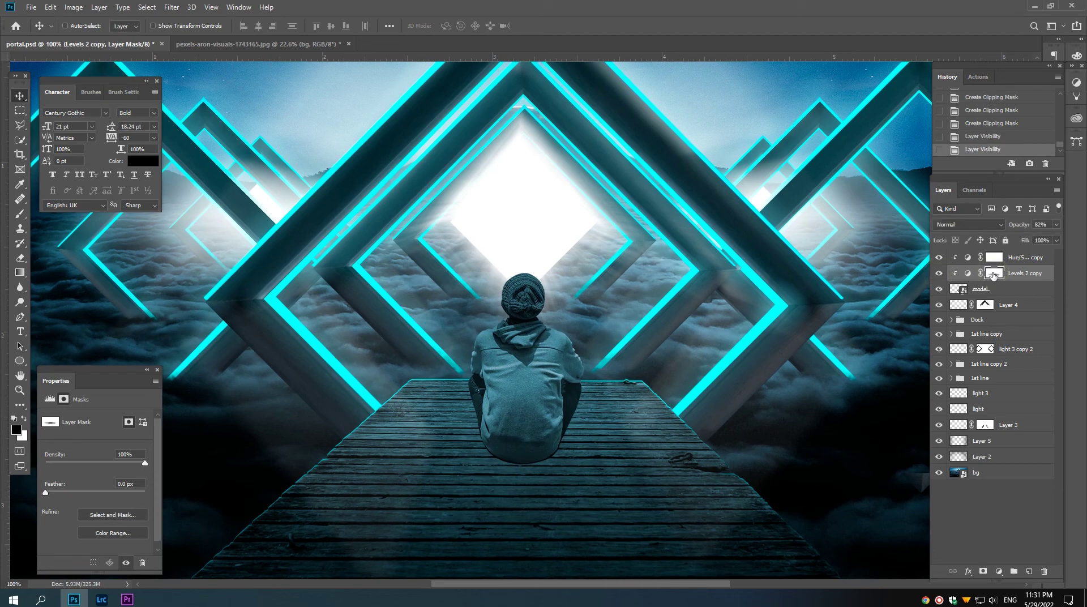
{"action": "left_click", "coordinate": [25, 419]}
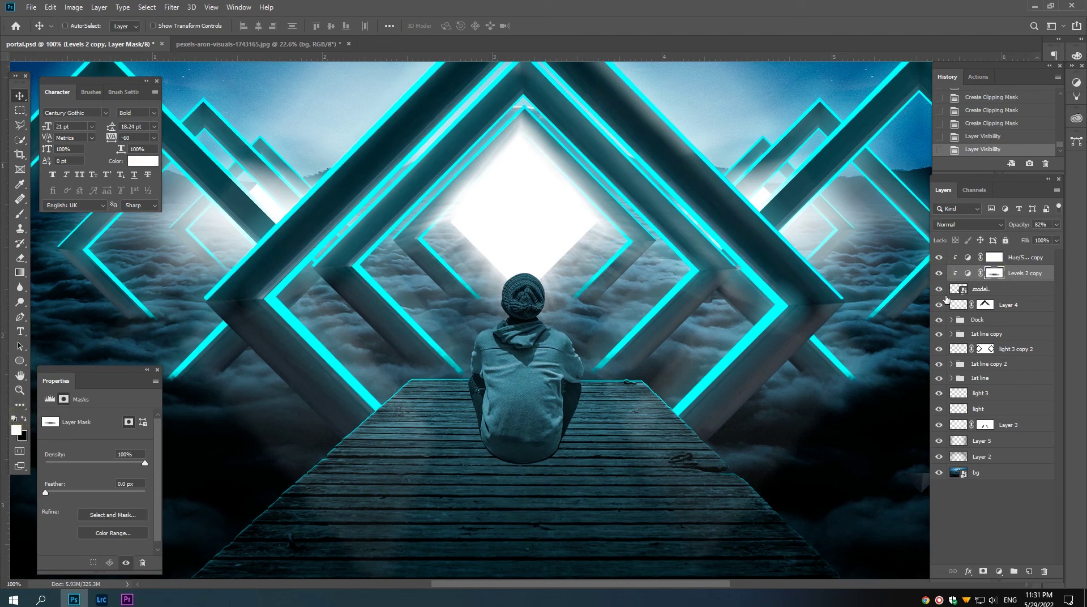
{"action": "key", "text": "alt+BackSpace"}
Step: Set the Levels 2 copy to input black 22, midtones 0.91 and output white 82
{"action": "scroll", "coordinate": [473, 336], "scroll_direction": "up", "scroll_amount": 2}
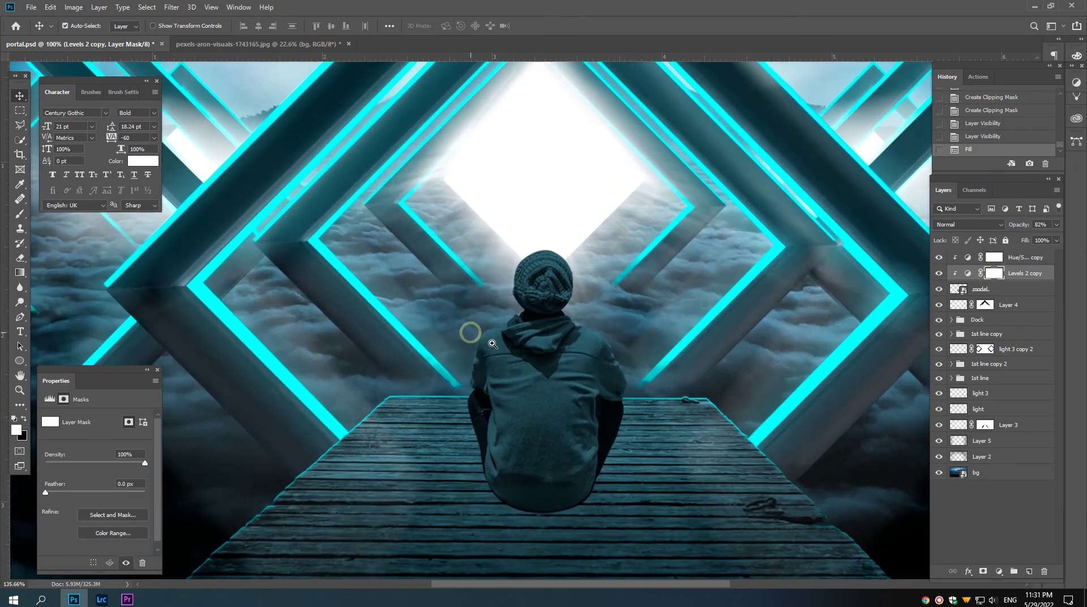
{"action": "scroll", "coordinate": [474, 336], "scroll_direction": "up", "scroll_amount": 1}
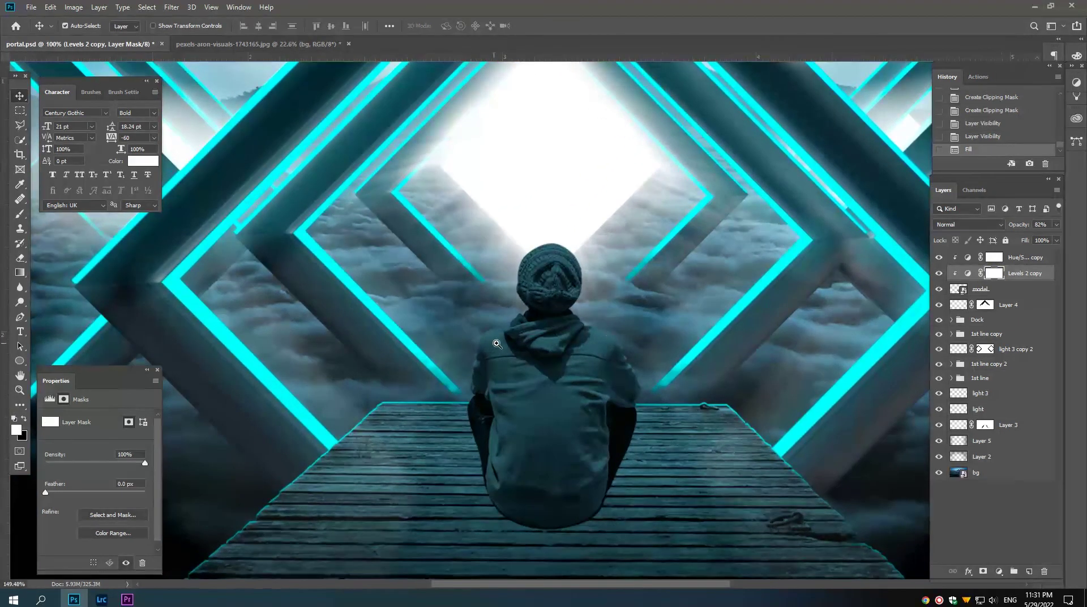
{"action": "left_click", "coordinate": [967, 273]}
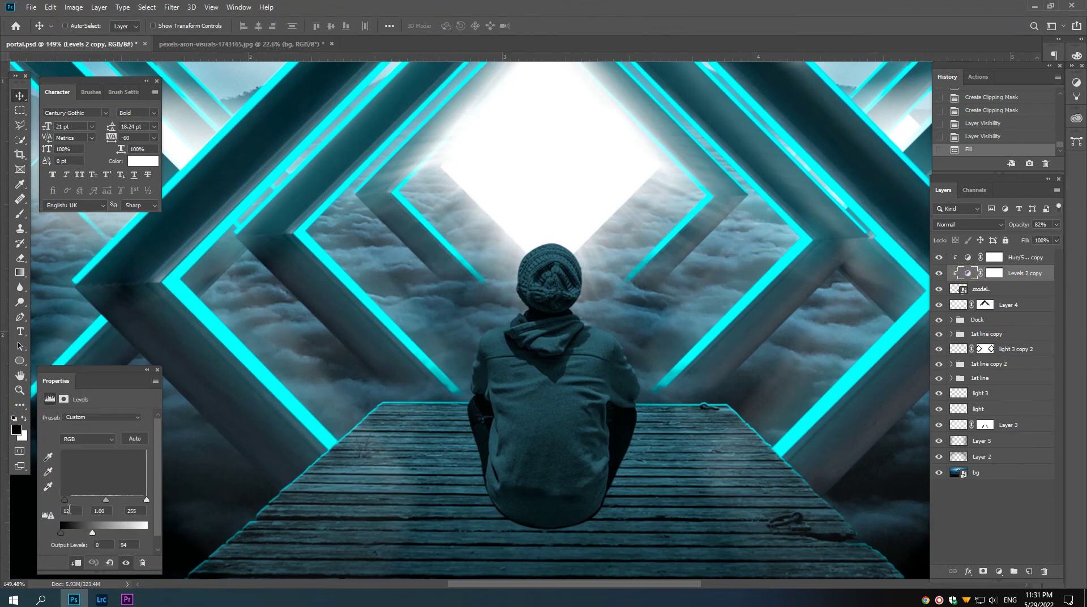
{"action": "type", "text": "22"}
{"action": "left_click_drag", "start_coordinate": [107, 499], "coordinate": [117, 501]}
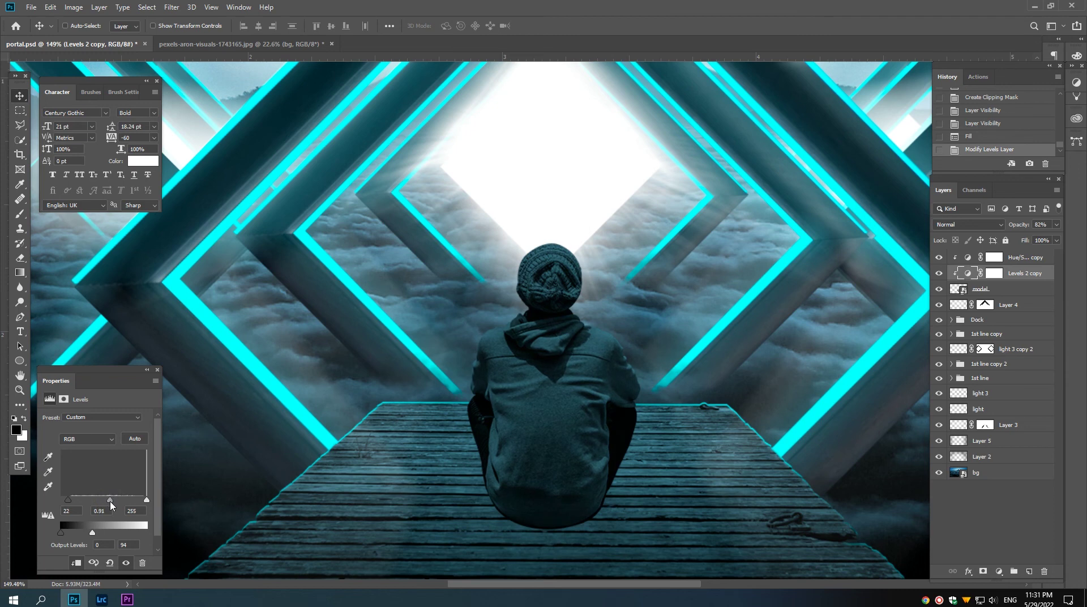
{"action": "left_click_drag", "start_coordinate": [91, 531], "coordinate": [85, 533]}
{"action": "left_click", "coordinate": [993, 274]}
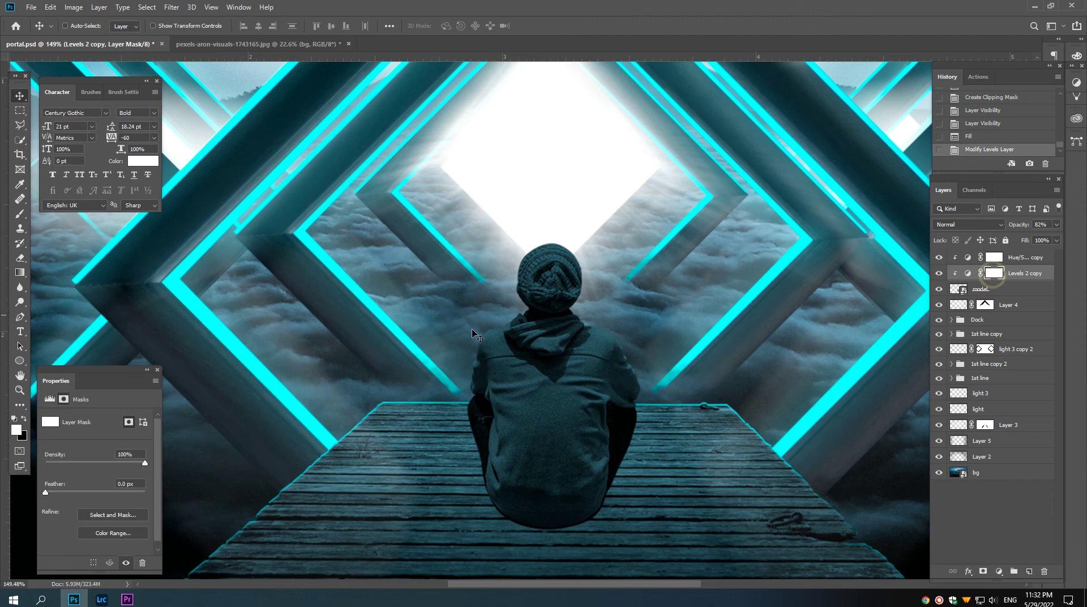
Step: Switch to the Brush tool with a black foreground and browse the brush presets
{"action": "left_click", "coordinate": [21, 214]}
{"action": "left_click", "coordinate": [24, 418]}
{"action": "right_click", "coordinate": [413, 363]}
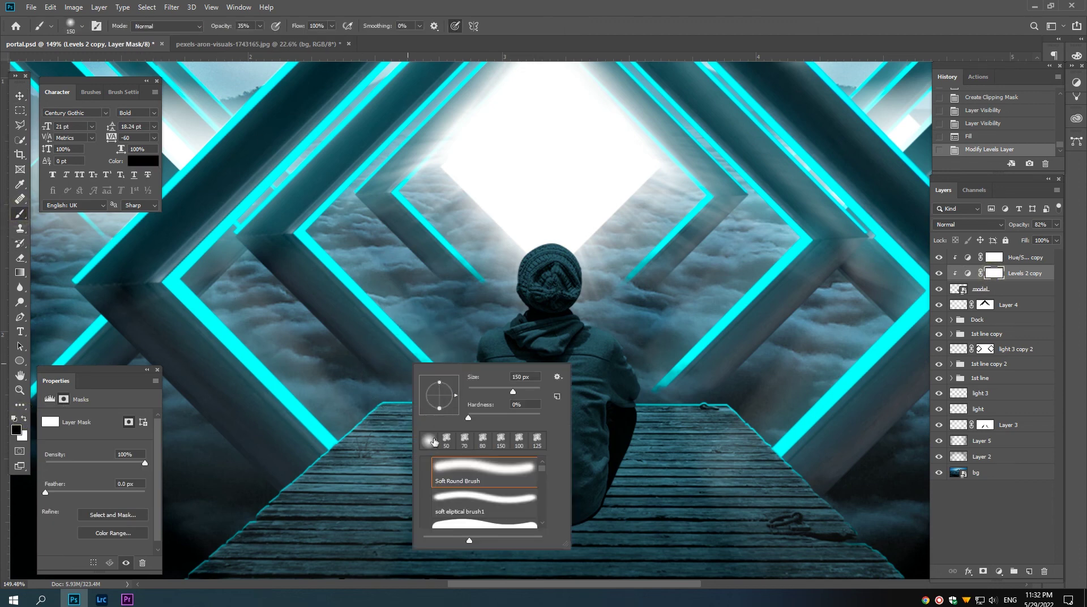
{"action": "scroll", "coordinate": [464, 512], "scroll_direction": "down", "scroll_amount": 1}
{"action": "scroll", "coordinate": [465, 512], "scroll_direction": "down", "scroll_amount": 1}
{"action": "scroll", "coordinate": [465, 513], "scroll_direction": "down", "scroll_amount": 1}
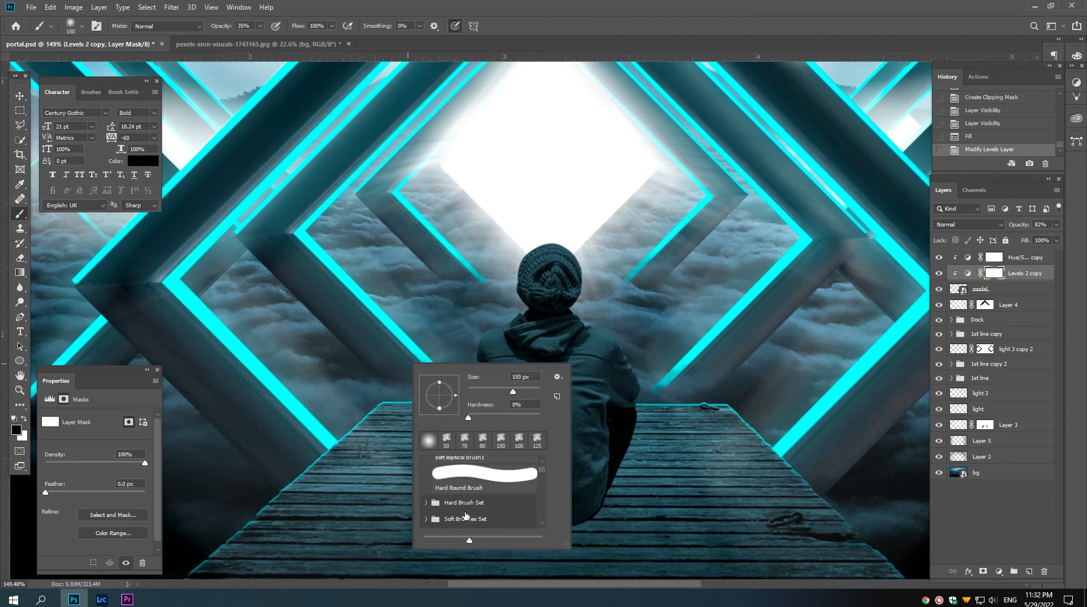
{"action": "scroll", "coordinate": [465, 514], "scroll_direction": "up", "scroll_amount": 2}
{"action": "scroll", "coordinate": [468, 511], "scroll_direction": "up", "scroll_amount": 1}
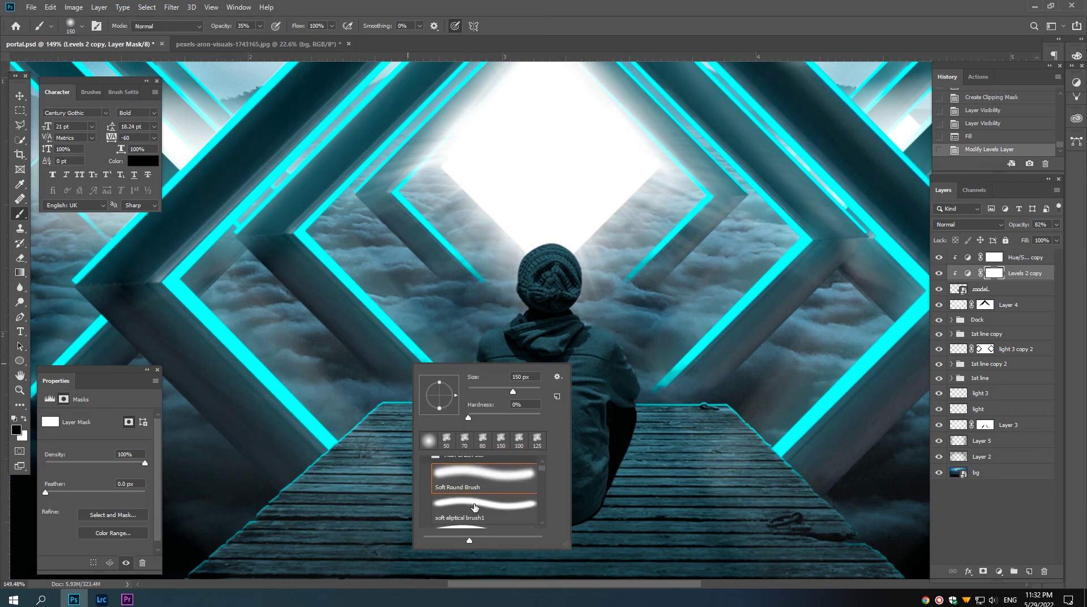
{"action": "scroll", "coordinate": [474, 506], "scroll_direction": "down", "scroll_amount": 1}
Step: Pick the Soft Elliptical 175 1 preset and shrink it for the Levels 2 copy mask
{"action": "left_click", "coordinate": [487, 491]}
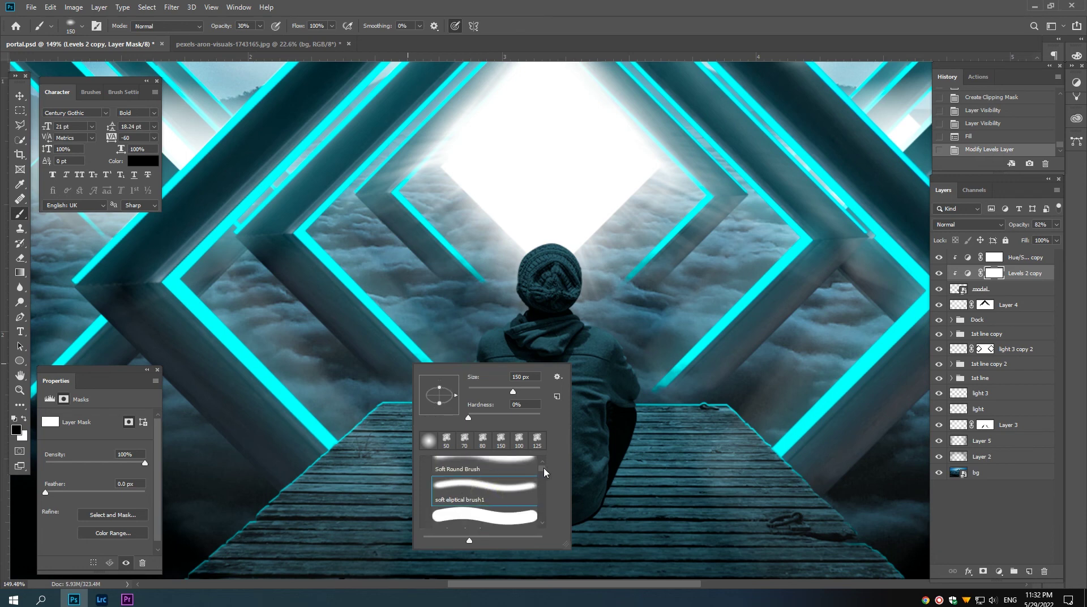
{"action": "left_click_drag", "start_coordinate": [544, 472], "coordinate": [542, 532]}
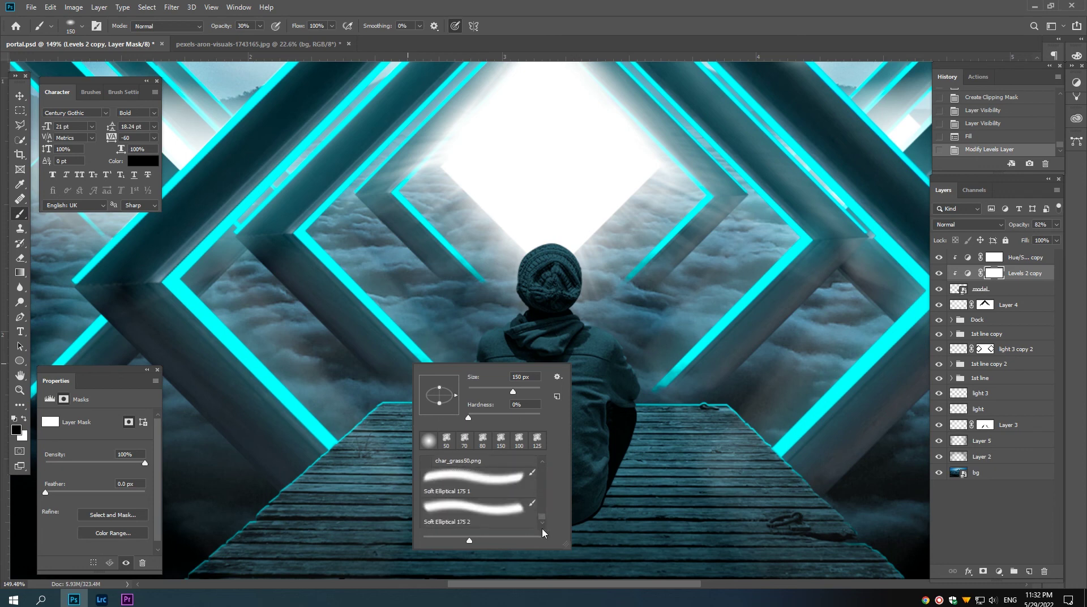
{"action": "left_click", "coordinate": [470, 485]}
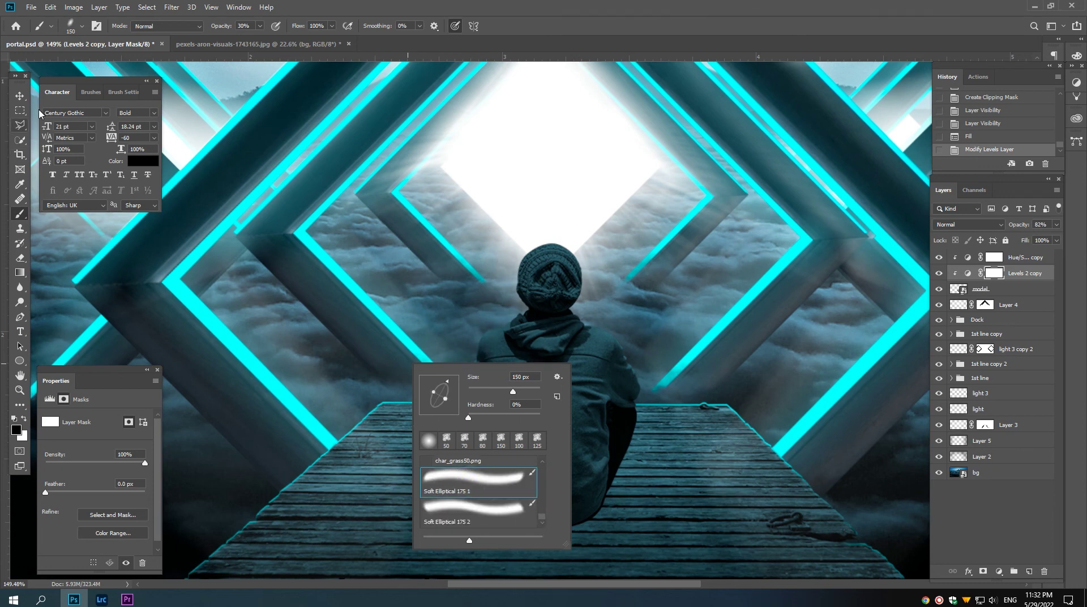
{"action": "left_click", "coordinate": [967, 273]}
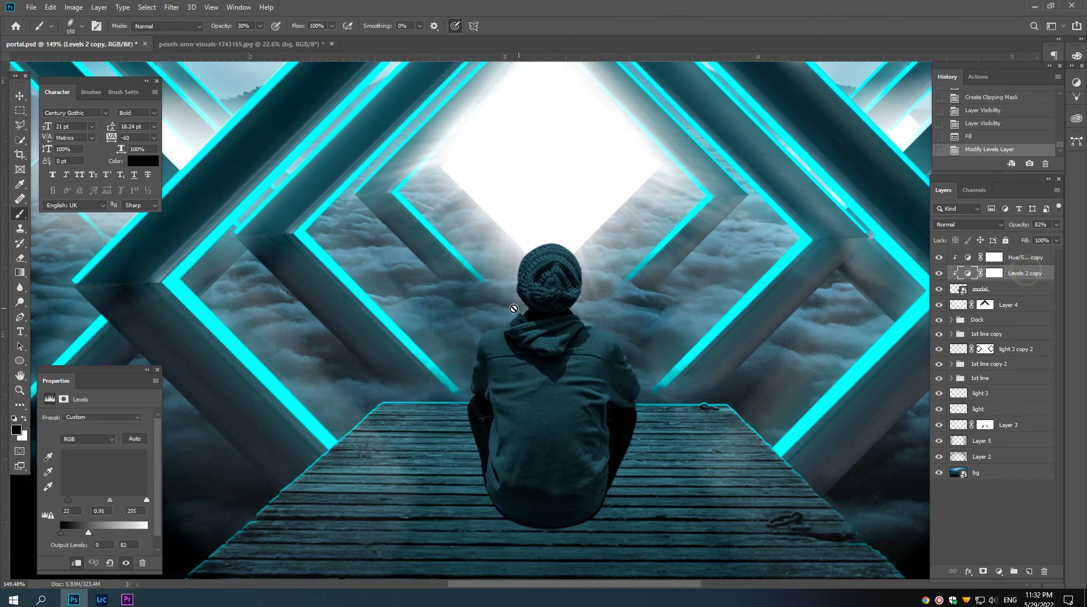
{"action": "left_click", "coordinate": [998, 274]}
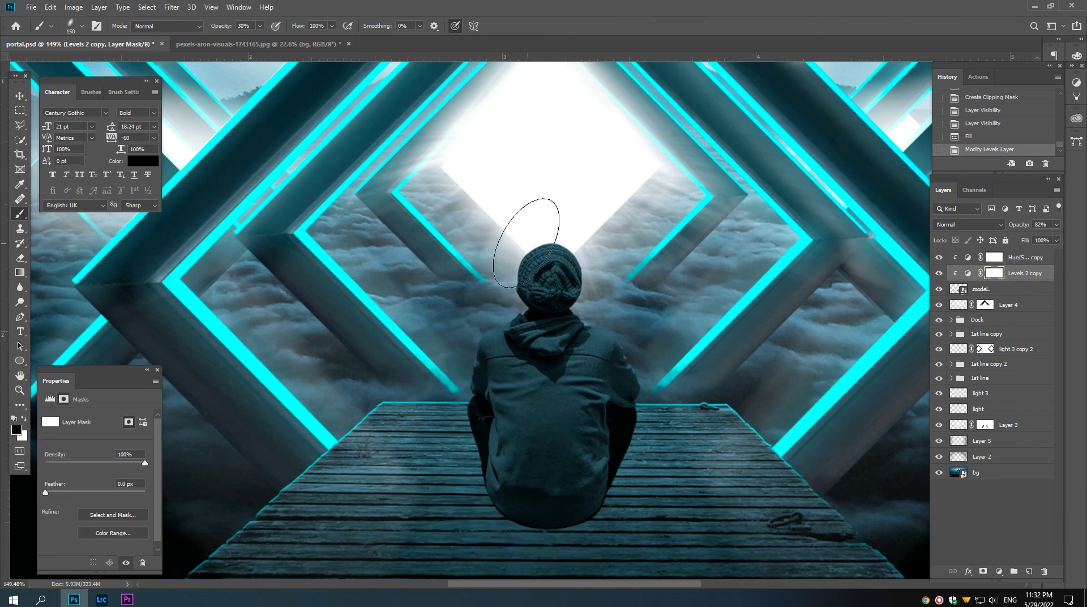
{"action": "key", "text": "bracketleft"}
{"action": "key", "text": "bracketleft"}
{"action": "key", "text": "bracketleft"}
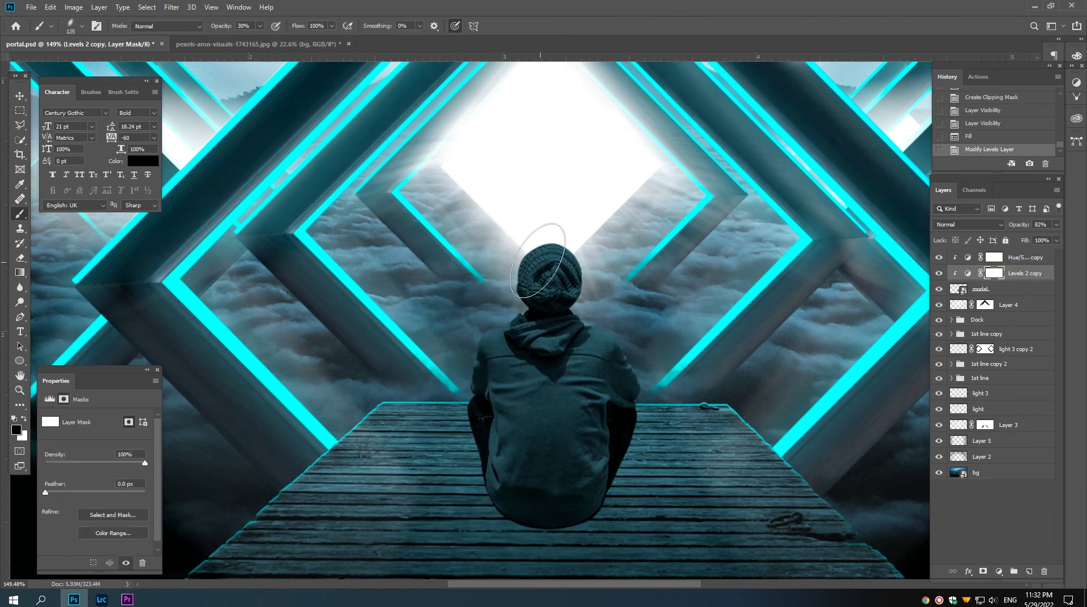
Step: Paint black on the Levels 2 copy mask along the hat top and hood edges
{"action": "left_click", "coordinate": [552, 242]}
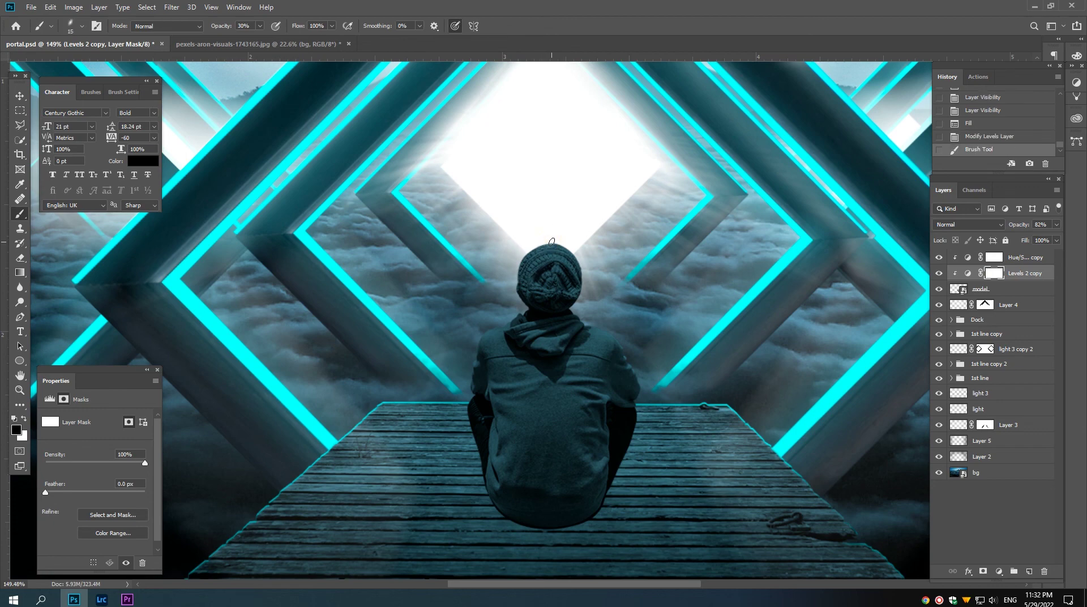
{"action": "mouse_move", "coordinate": [521, 252]}
{"action": "left_mouse_down"}
{"action": "mouse_move", "coordinate": [543, 244]}
{"action": "mouse_move", "coordinate": [521, 280]}
{"action": "left_mouse_up"}
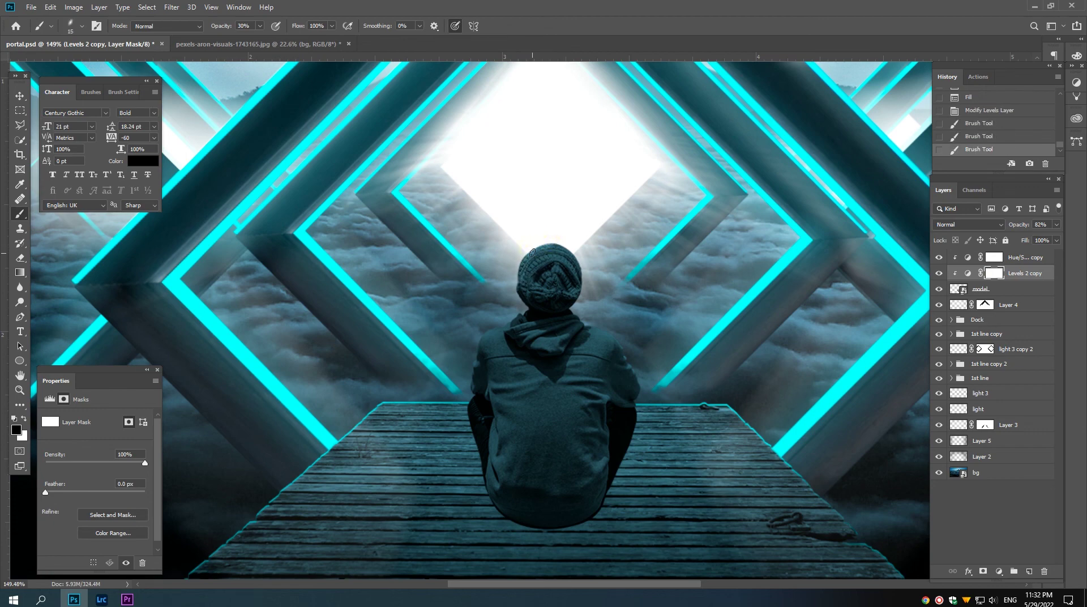
{"action": "scroll", "coordinate": [532, 252], "scroll_direction": "up", "scroll_amount": 3}
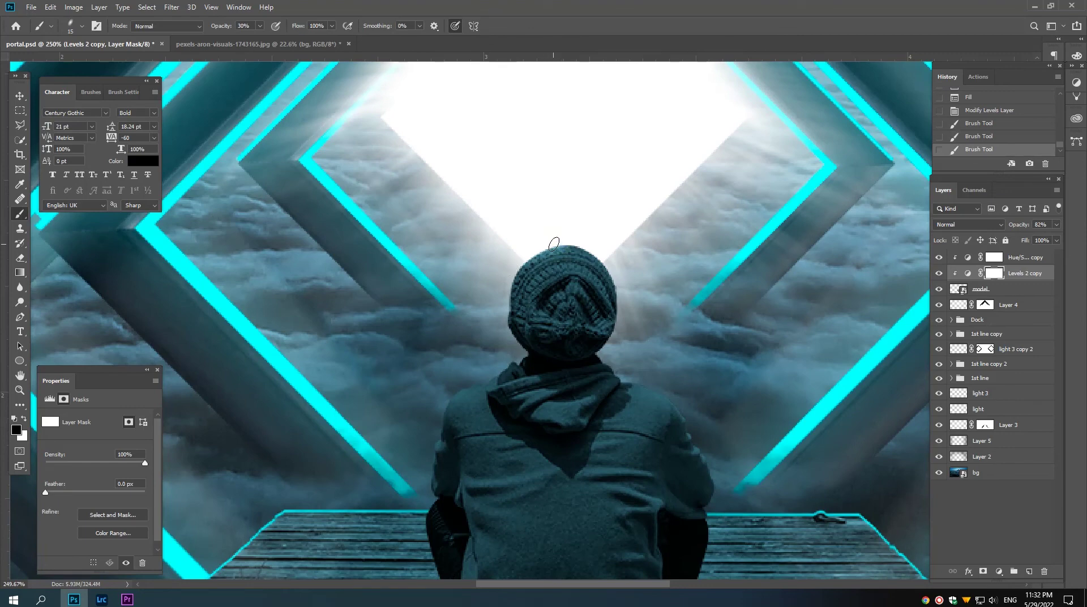
{"action": "left_click_drag", "start_coordinate": [554, 245], "coordinate": [508, 297]}
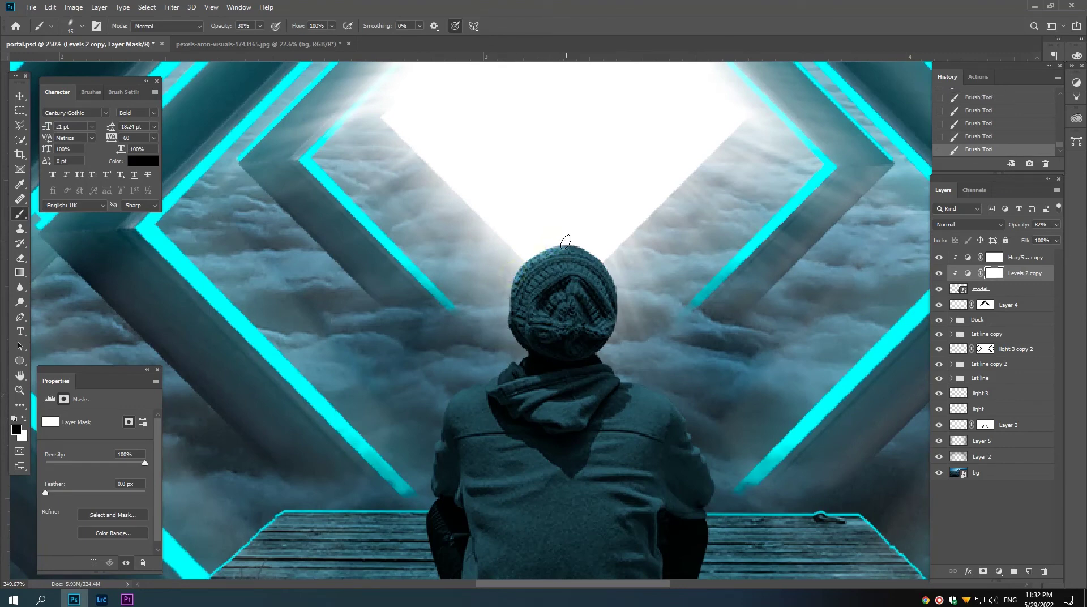
{"action": "mouse_move", "coordinate": [565, 241]}
{"action": "left_mouse_down"}
{"action": "mouse_move", "coordinate": [599, 256]}
{"action": "mouse_move", "coordinate": [613, 297]}
{"action": "left_mouse_up"}
{"action": "left_click_drag", "start_coordinate": [603, 354], "coordinate": [670, 409]}
Step: Undo and redo the latest mask strokes to compare the lighter rim
{"action": "key", "text": "ctrl+z"}
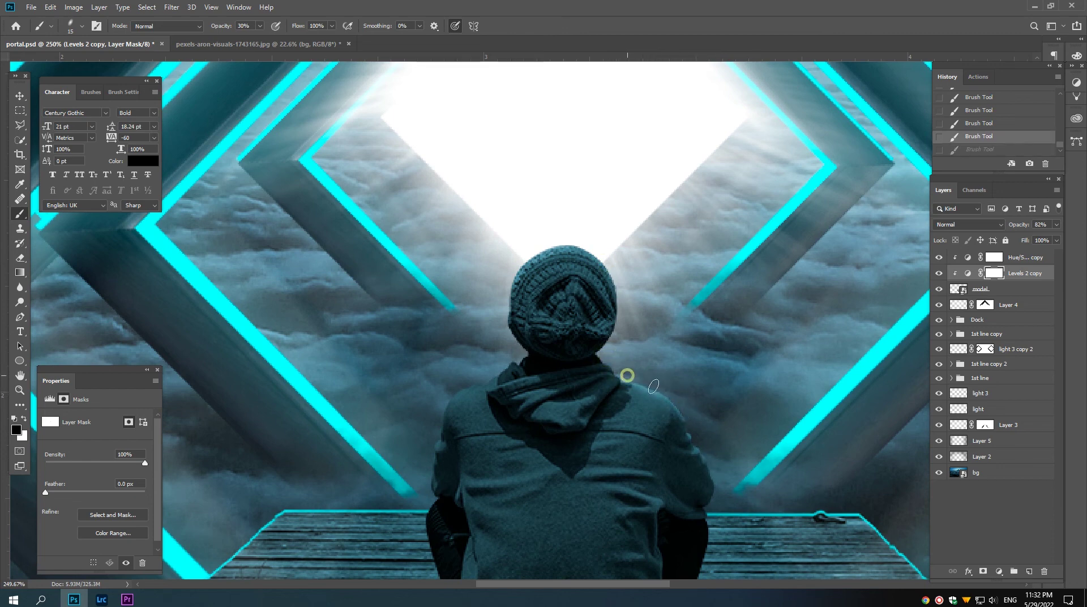
{"action": "key", "text": "ctrl+shift+z"}
{"action": "key", "text": "ctrl+z"}
{"action": "key", "text": "ctrl+shift+z"}
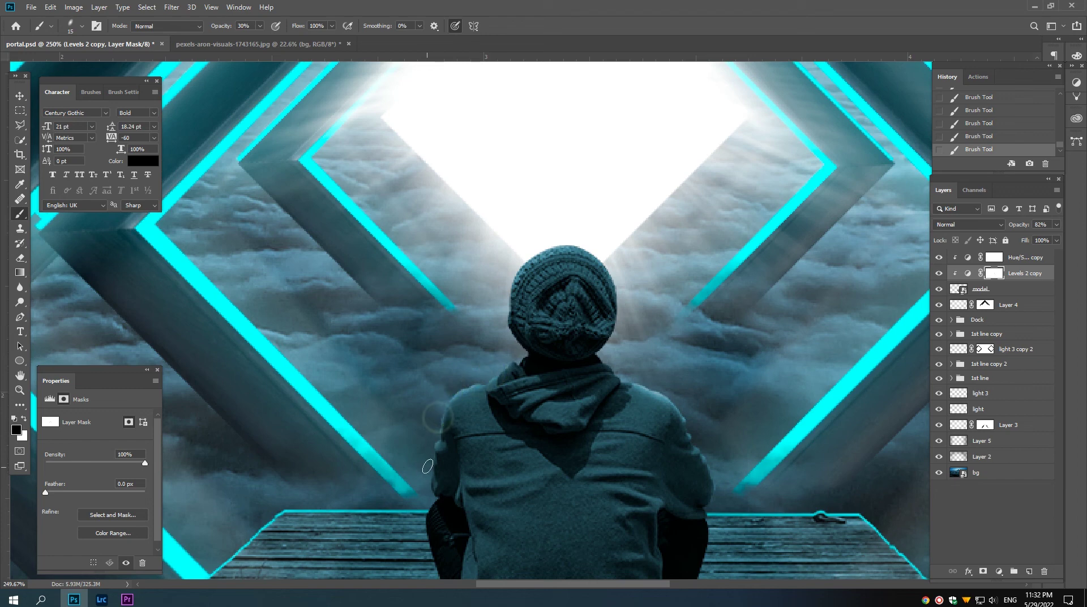
{"action": "left_click_drag", "start_coordinate": [425, 501], "coordinate": [484, 374]}
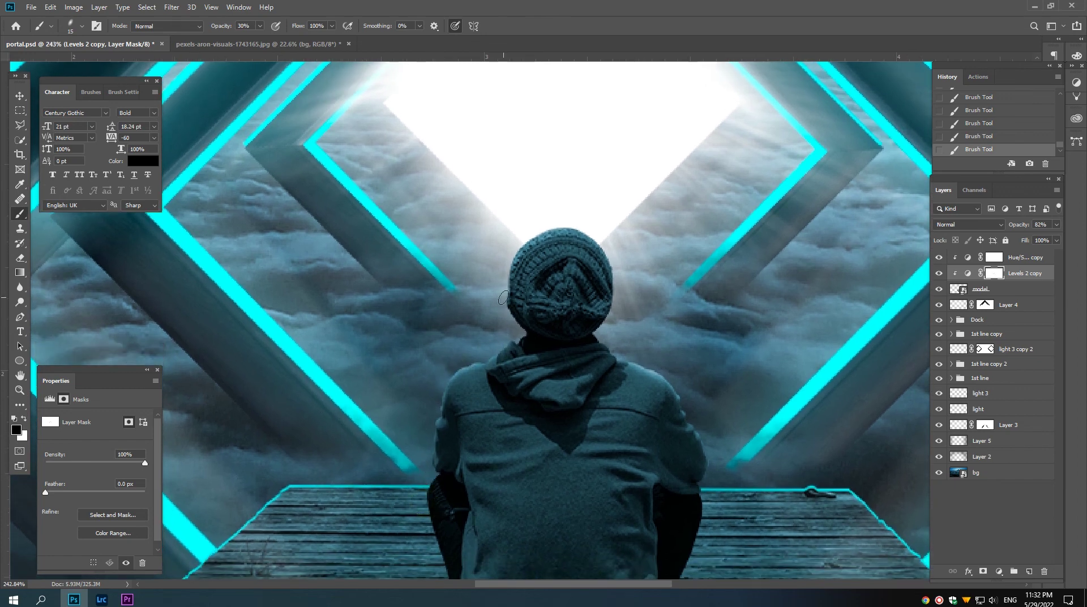
{"action": "scroll", "coordinate": [502, 308], "scroll_direction": "down", "scroll_amount": 2}
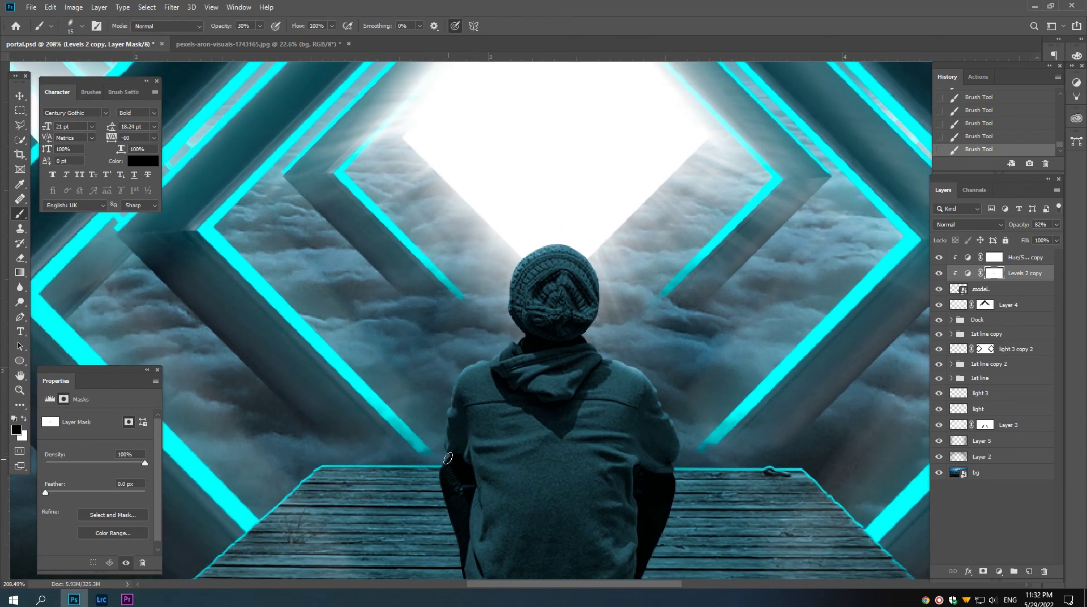
{"action": "key", "text": "ctrl+z"}
{"action": "scroll", "coordinate": [436, 491], "scroll_direction": "up", "scroll_amount": 1}
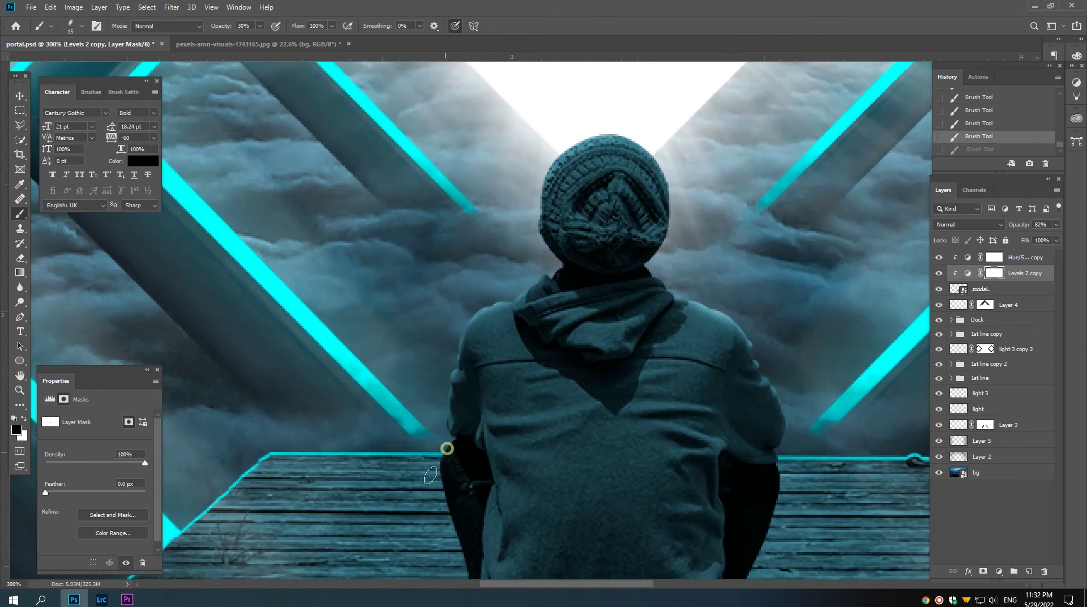
{"action": "key", "text": "ctrl+shift+z"}
{"action": "scroll", "coordinate": [468, 468], "scroll_direction": "down", "scroll_amount": 10}
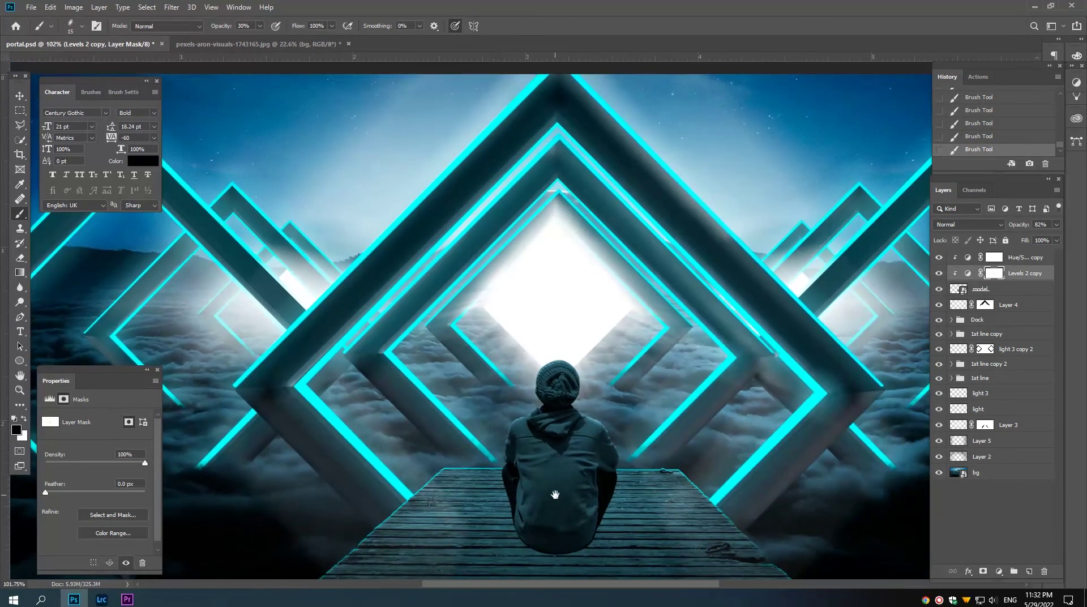
Step: Toggle the Levels 2 copy mask off and on to compare, then select the model layer
{"action": "left_click", "coordinate": [996, 274], "text": "shift"}
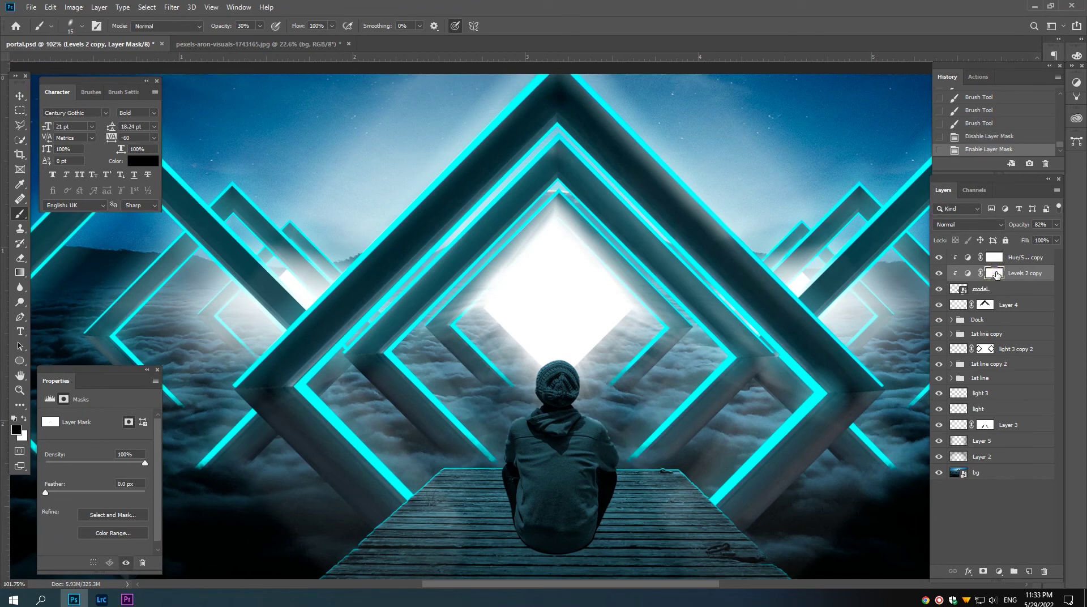
{"action": "scroll", "coordinate": [560, 432], "scroll_direction": "up", "scroll_amount": 5}
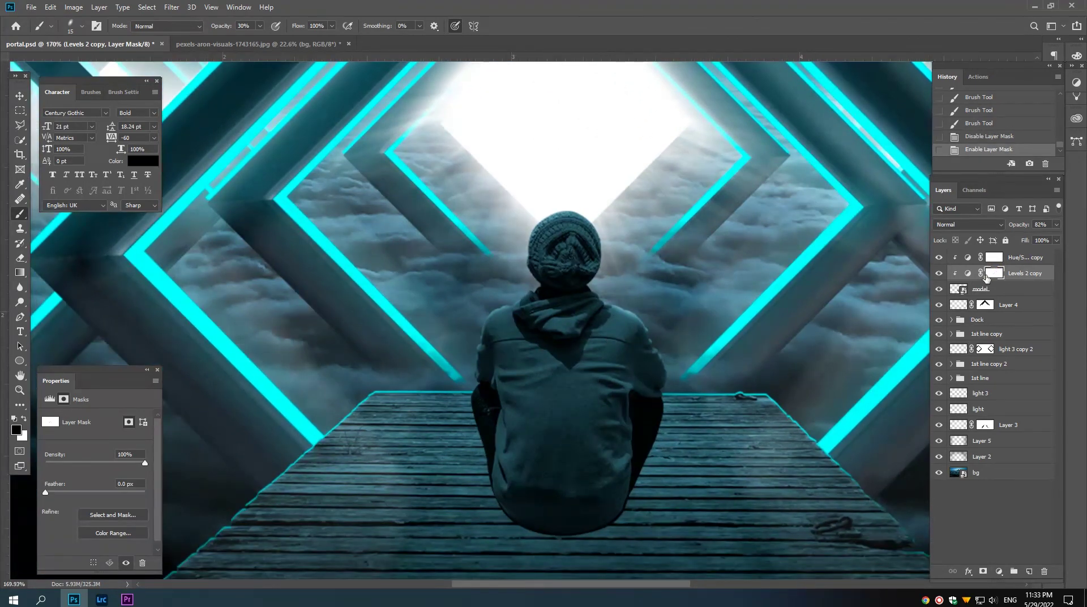
{"action": "left_click", "coordinate": [986, 274], "text": "shift"}
{"action": "left_click", "coordinate": [985, 274], "text": "shift"}
{"action": "scroll", "coordinate": [793, 313], "scroll_direction": "down", "scroll_amount": 4}
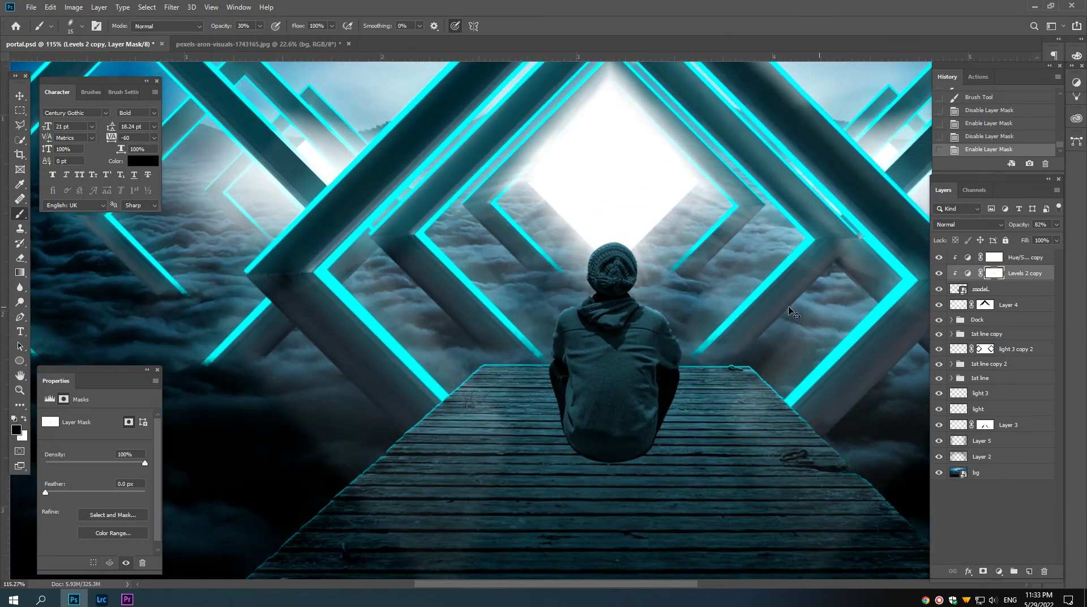
{"action": "left_click", "coordinate": [1019, 290]}
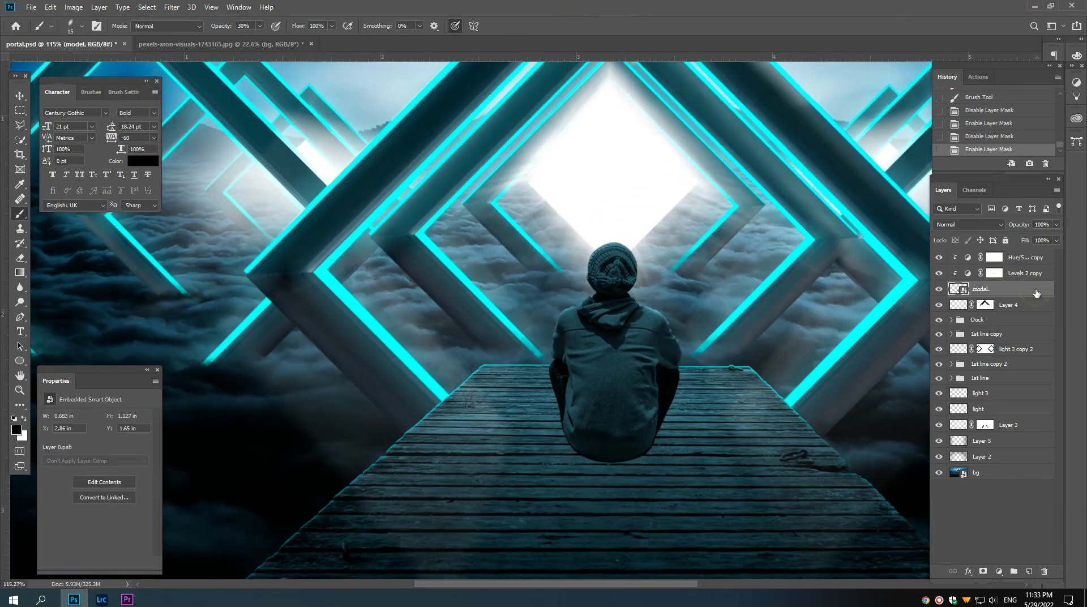
Step: Add a cyan Screen Inner Shadow effect to the model layer to rim the seated figure
{"action": "double_click", "coordinate": [1036, 290]}
{"action": "left_click", "coordinate": [673, 272]}
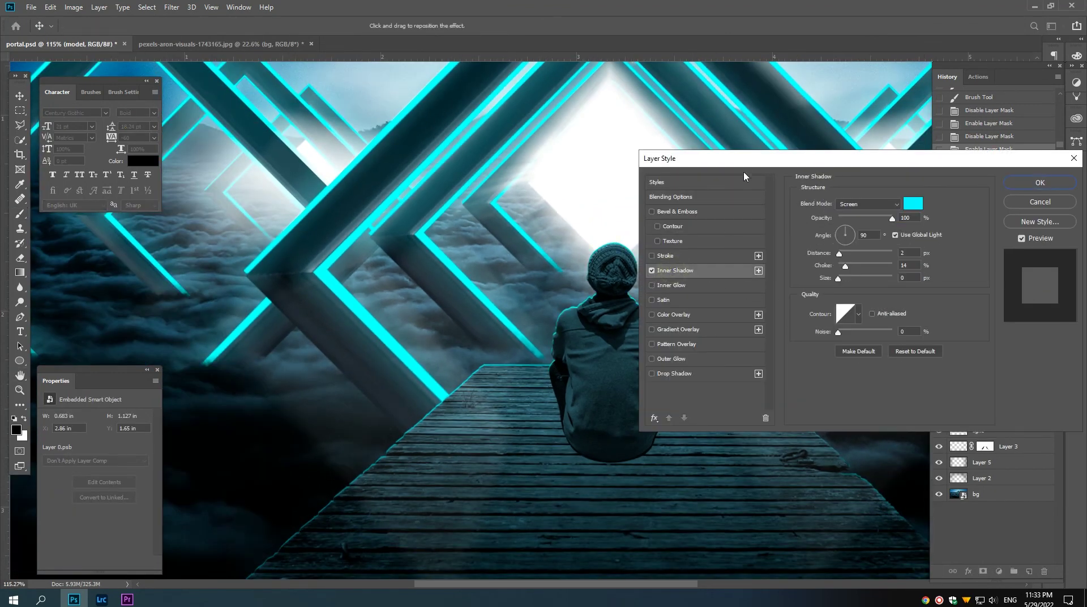
{"action": "left_click_drag", "start_coordinate": [745, 159], "coordinate": [848, 180]}
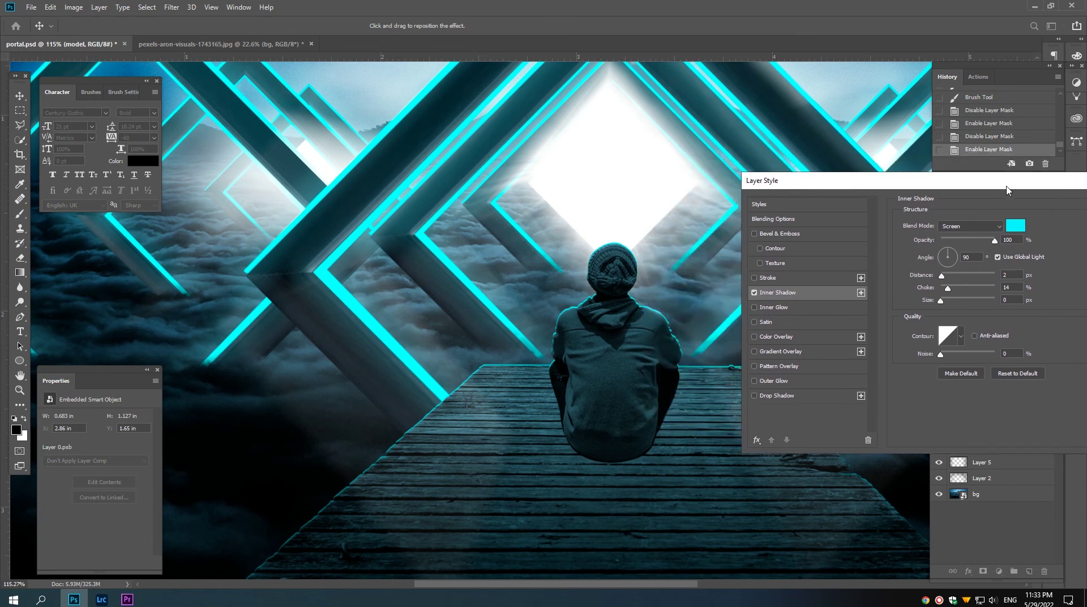
{"action": "left_click_drag", "start_coordinate": [1007, 189], "coordinate": [904, 189]}
{"action": "left_click", "coordinate": [1040, 205]}
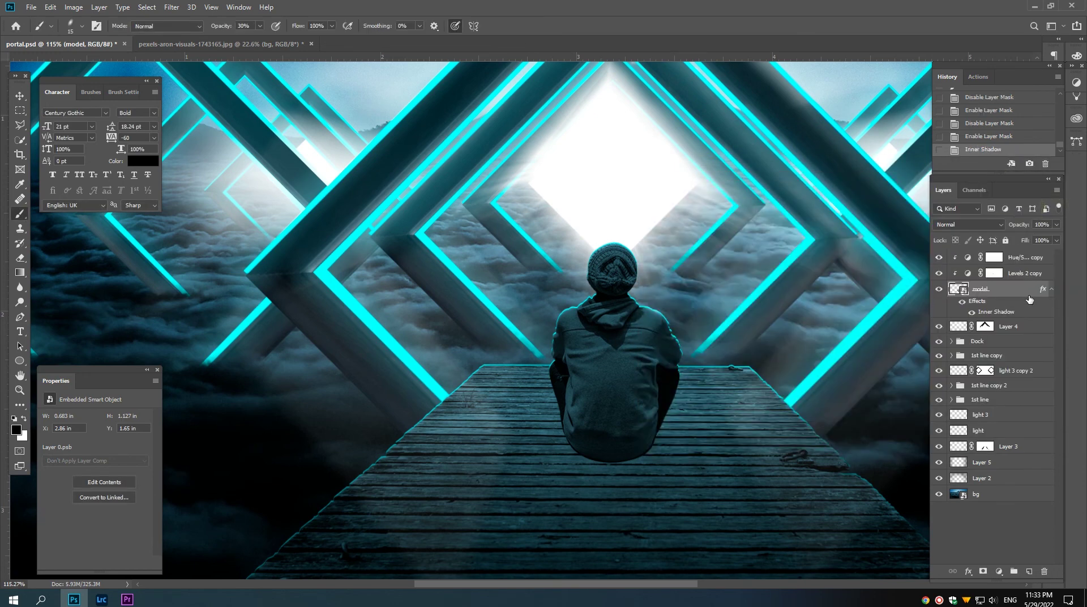
Step: Split the Inner Shadow into its own layer, move it to the top, and give it a mask
{"action": "right_click", "coordinate": [1043, 295]}
{"action": "left_click", "coordinate": [1026, 469]}
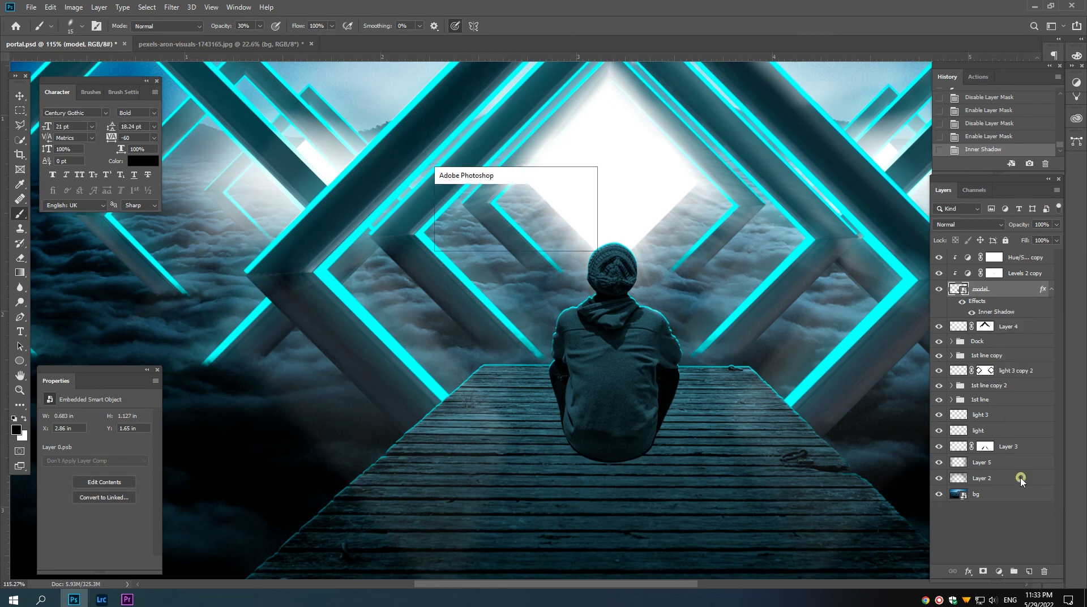
{"action": "left_click", "coordinate": [494, 222]}
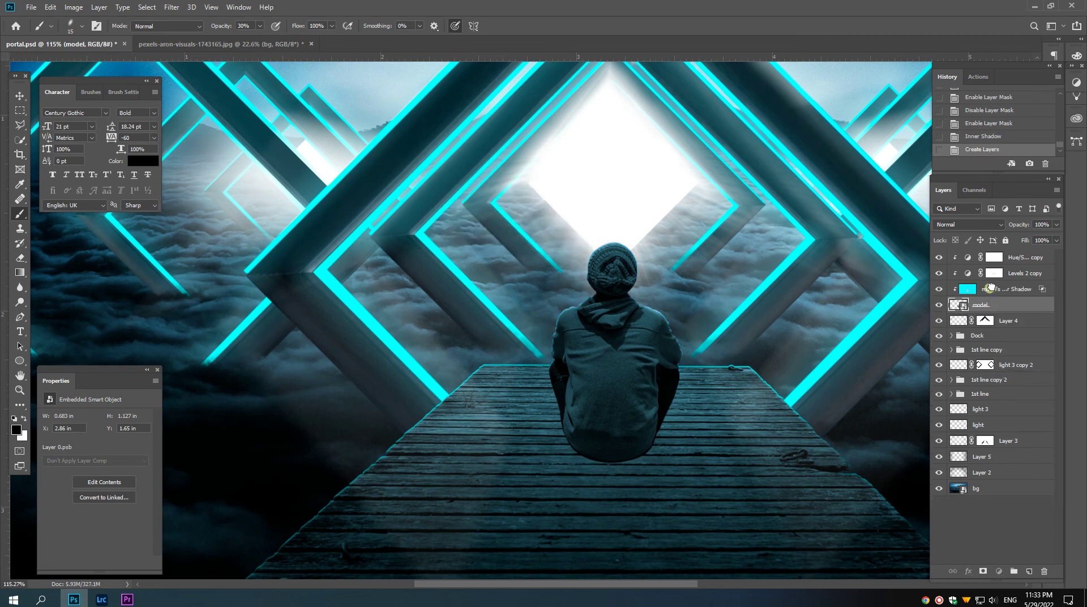
{"action": "left_click_drag", "start_coordinate": [989, 287], "coordinate": [994, 258]}
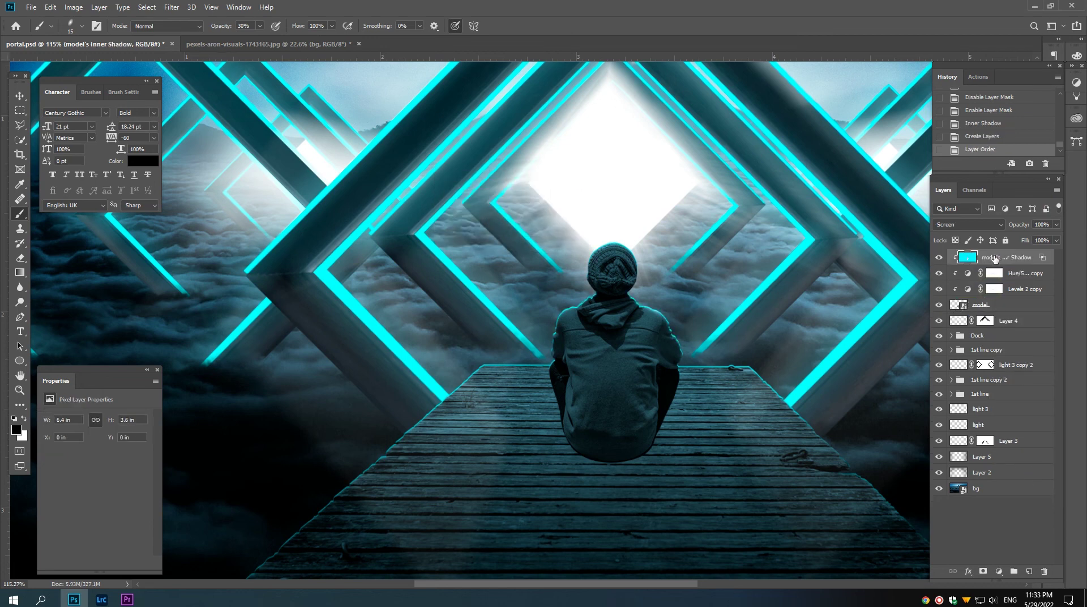
{"action": "left_click", "coordinate": [983, 571]}
{"action": "scroll", "coordinate": [582, 352], "scroll_direction": "up", "scroll_amount": 2}
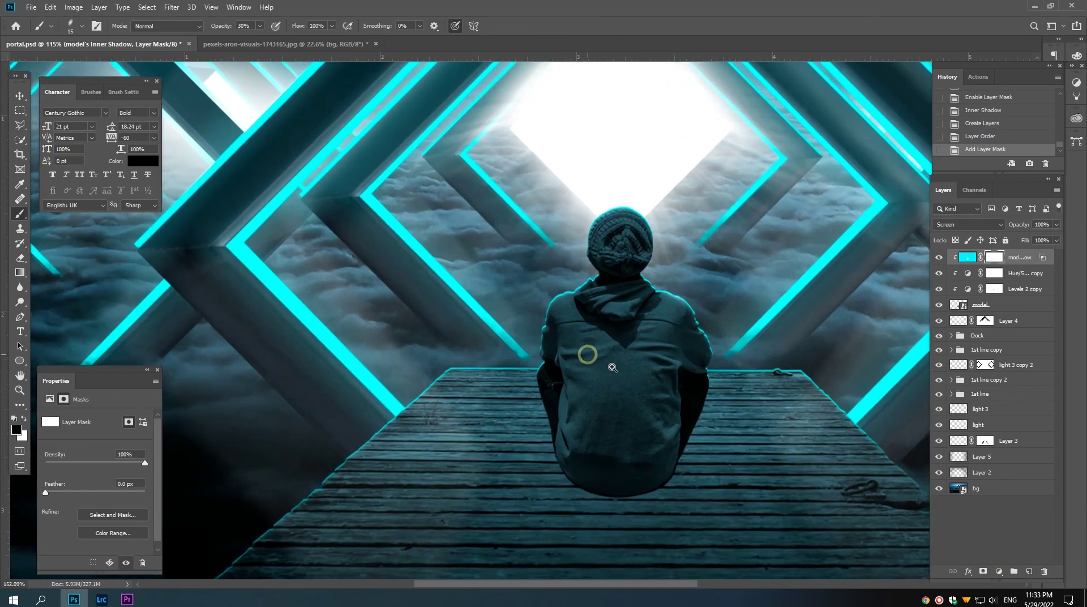
{"action": "scroll", "coordinate": [586, 362], "scroll_direction": "up", "scroll_amount": 2}
{"action": "scroll", "coordinate": [590, 378], "scroll_direction": "up", "scroll_amount": 2}
{"action": "scroll", "coordinate": [592, 353], "scroll_direction": "up", "scroll_amount": 2}
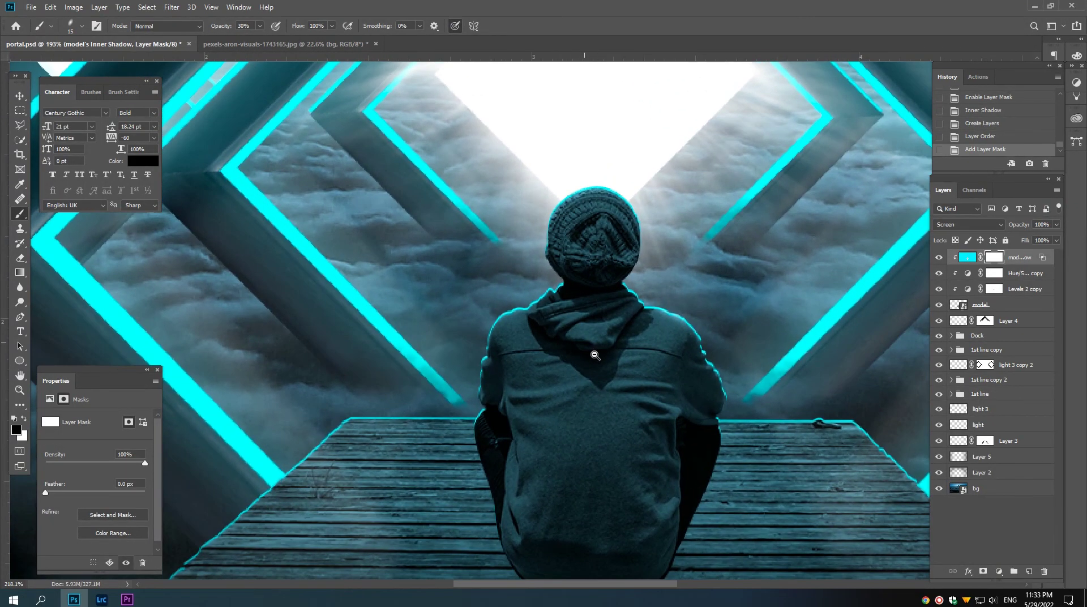
{"action": "scroll", "coordinate": [591, 351], "scroll_direction": "up", "scroll_amount": 1}
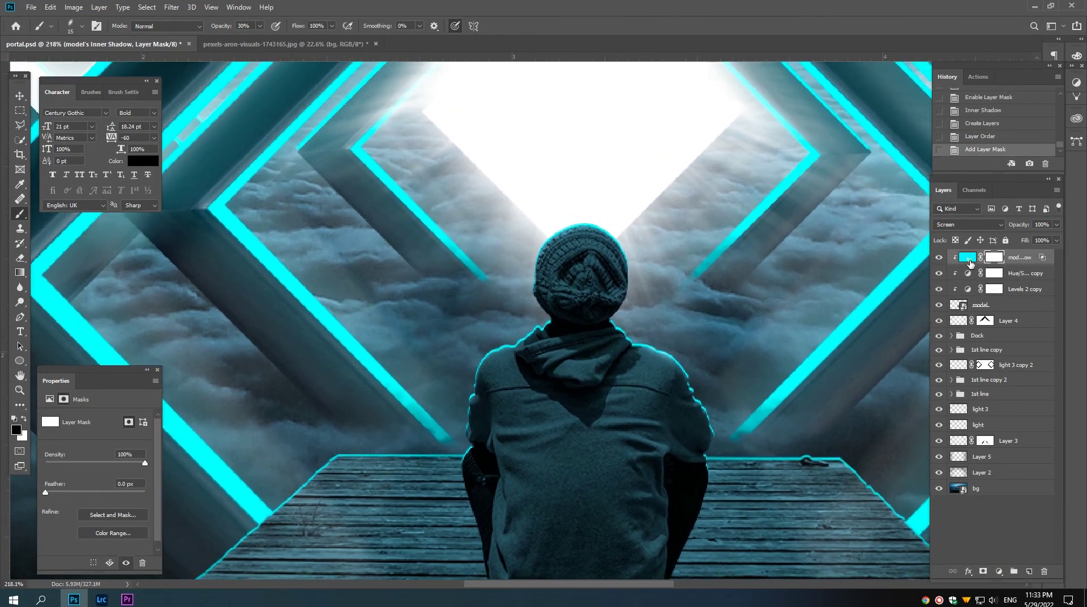
Step: Unlink the inner shadow layer from its mask, nudge its pixels up one step, then relink
{"action": "left_click", "coordinate": [973, 259]}
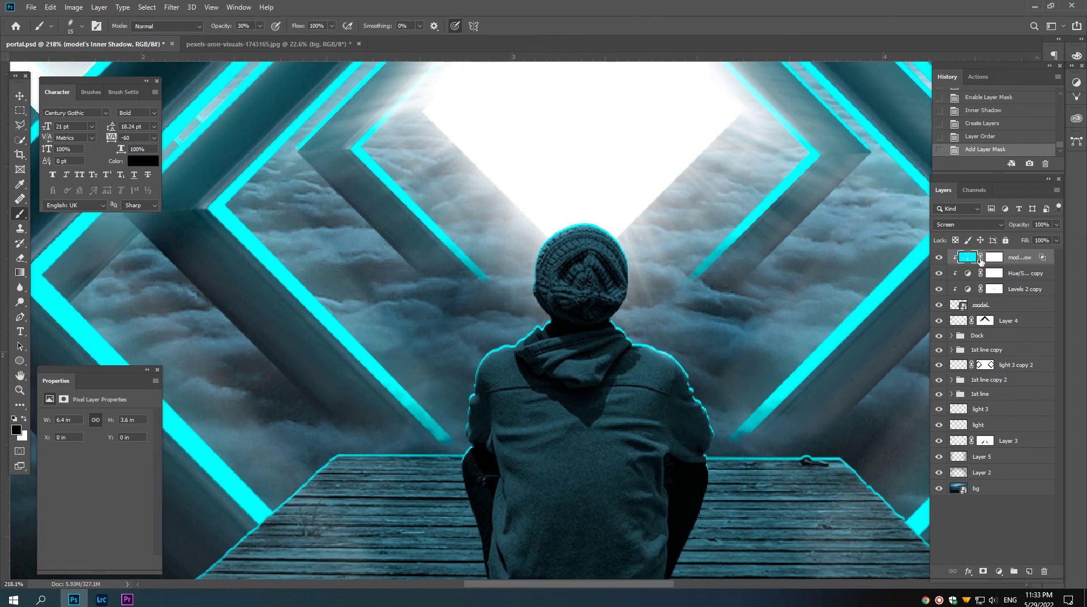
{"action": "left_click", "coordinate": [979, 258]}
{"action": "key", "text": "v"}
{"action": "key", "text": "Up"}
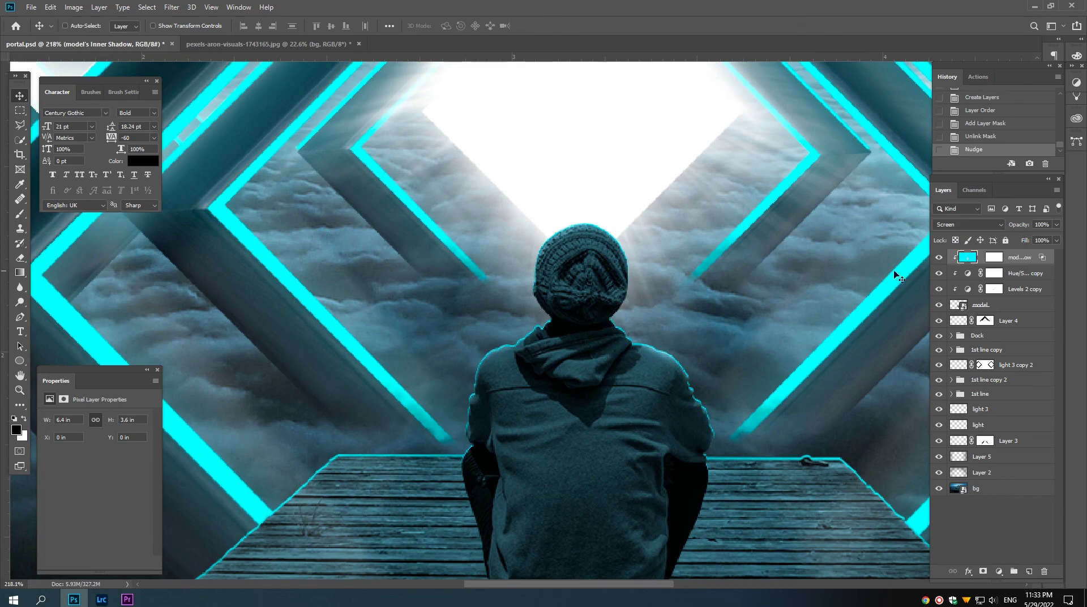
{"action": "left_click", "coordinate": [980, 258]}
{"action": "left_click_drag", "start_coordinate": [699, 292], "coordinate": [634, 338]}
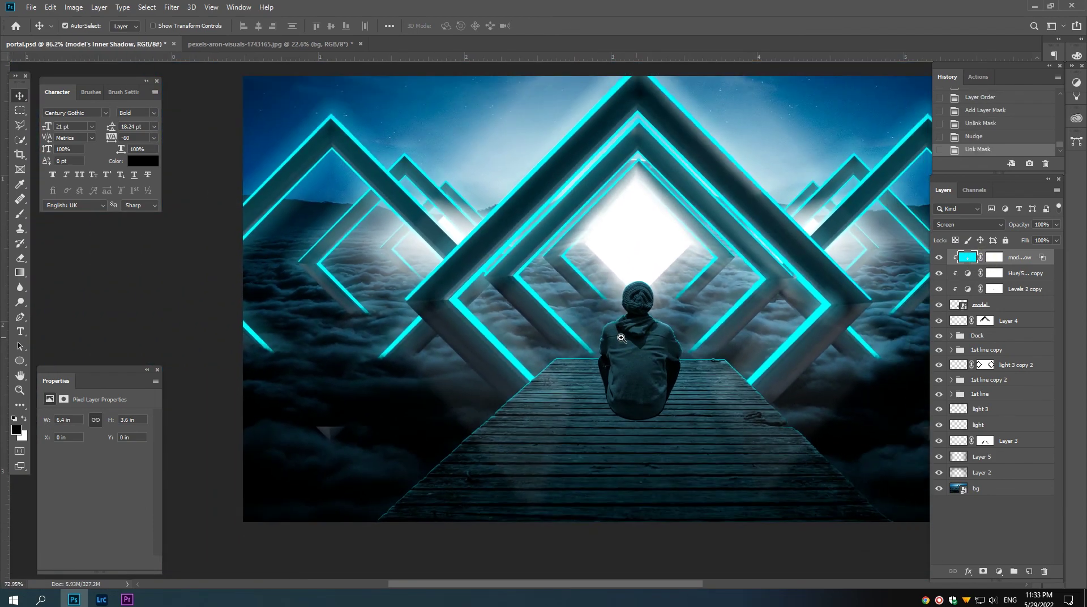
{"action": "scroll", "coordinate": [634, 338], "scroll_direction": "down", "scroll_amount": 5}
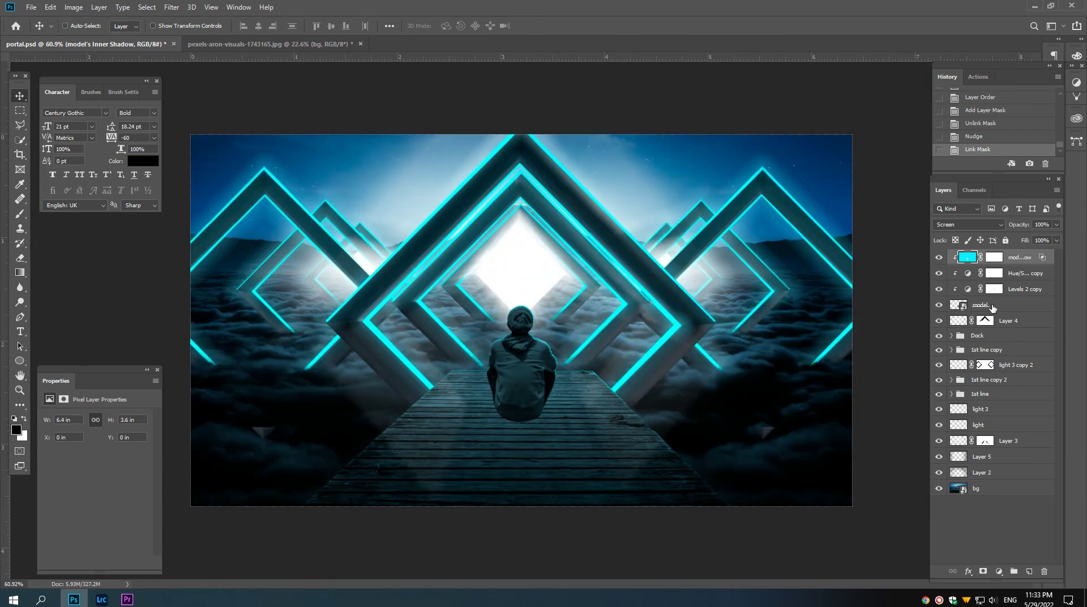
{"action": "left_click", "coordinate": [993, 311]}
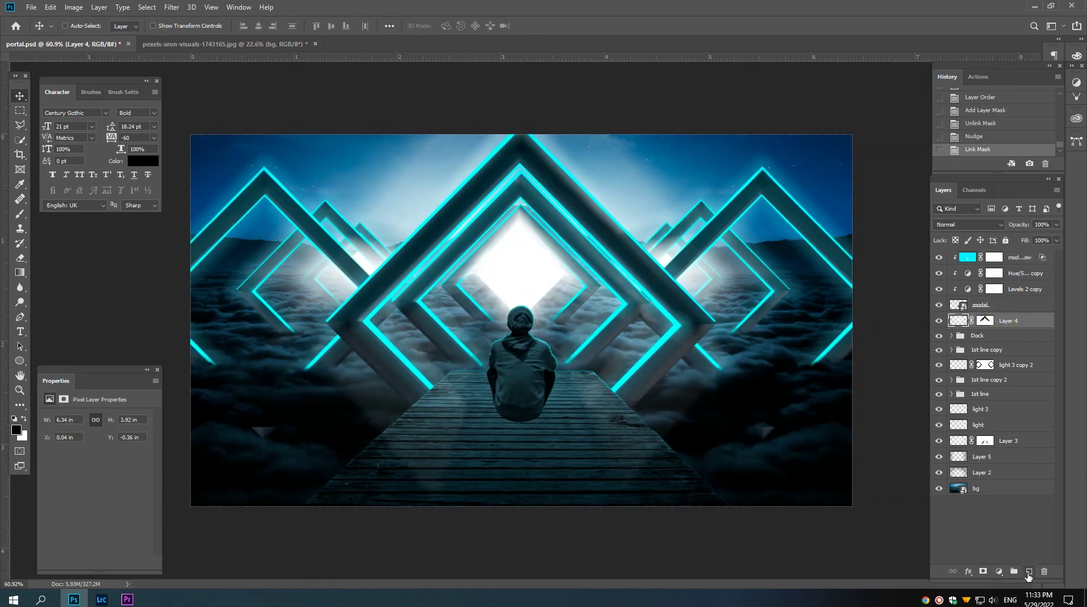
Step: Add a new empty layer named 'shadow' just below the model layer
{"action": "left_click", "coordinate": [1029, 570]}
{"action": "double_click", "coordinate": [981, 321]}
{"action": "type", "text": "shadow"}
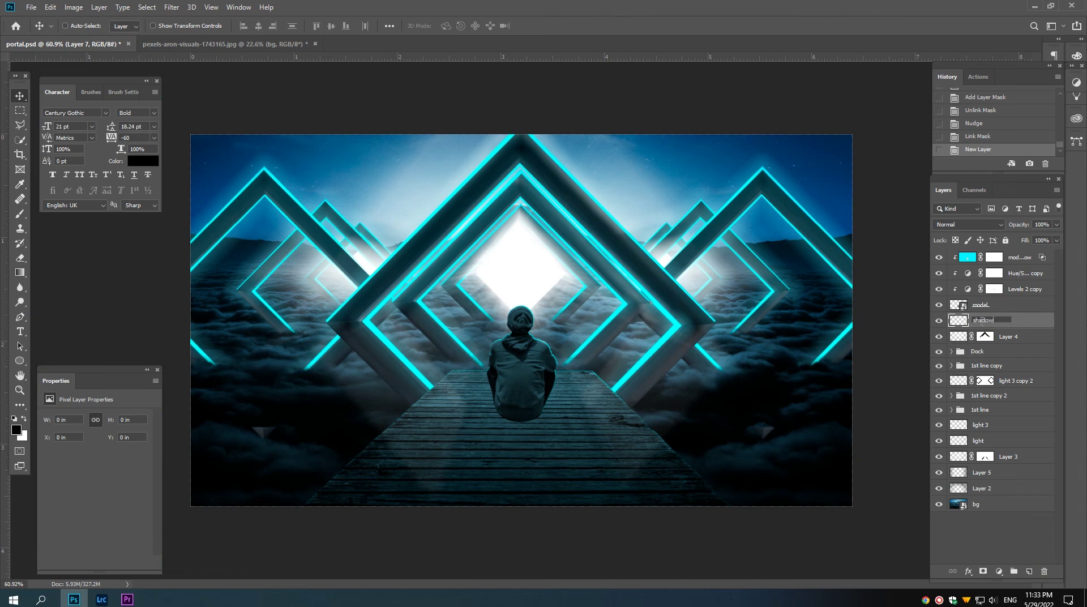
{"action": "key", "text": "Return"}
{"action": "left_click_drag", "start_coordinate": [446, 414], "coordinate": [520, 441]}
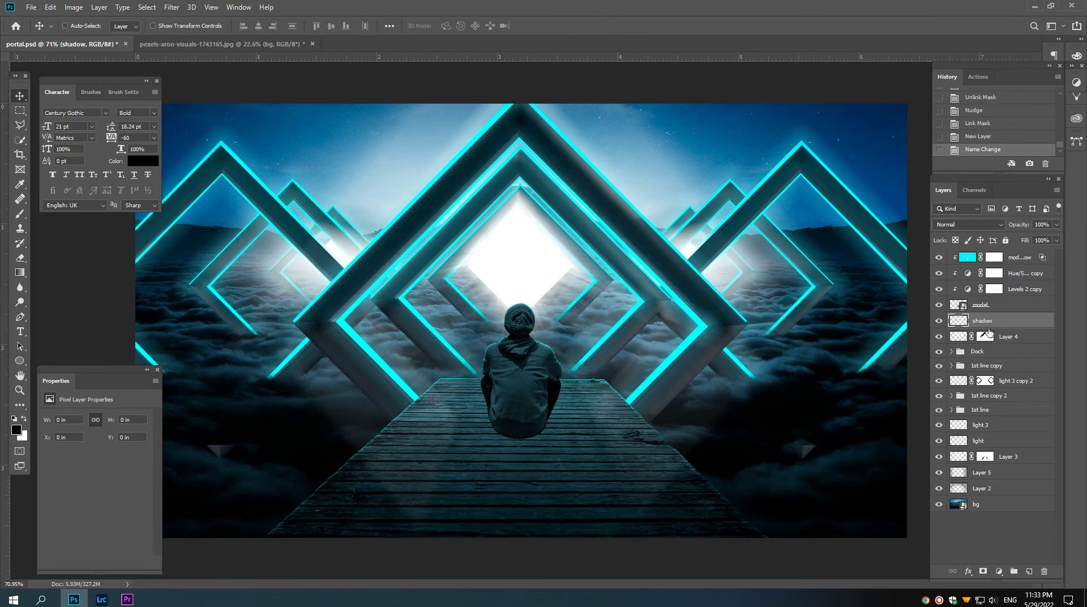
Step: Brush soft black strokes under the hoodie's lower left and along its bottom edge
{"action": "left_click", "coordinate": [21, 215]}
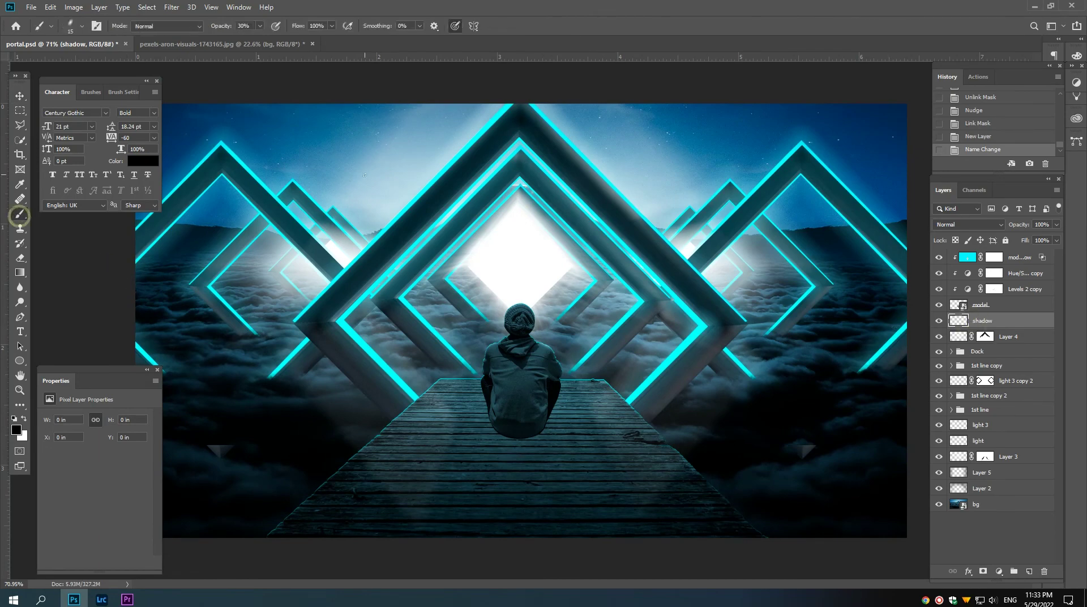
{"action": "scroll", "coordinate": [537, 465], "scroll_direction": "up", "scroll_amount": 3}
{"action": "scroll", "coordinate": [514, 449], "scroll_direction": "up", "scroll_amount": 2}
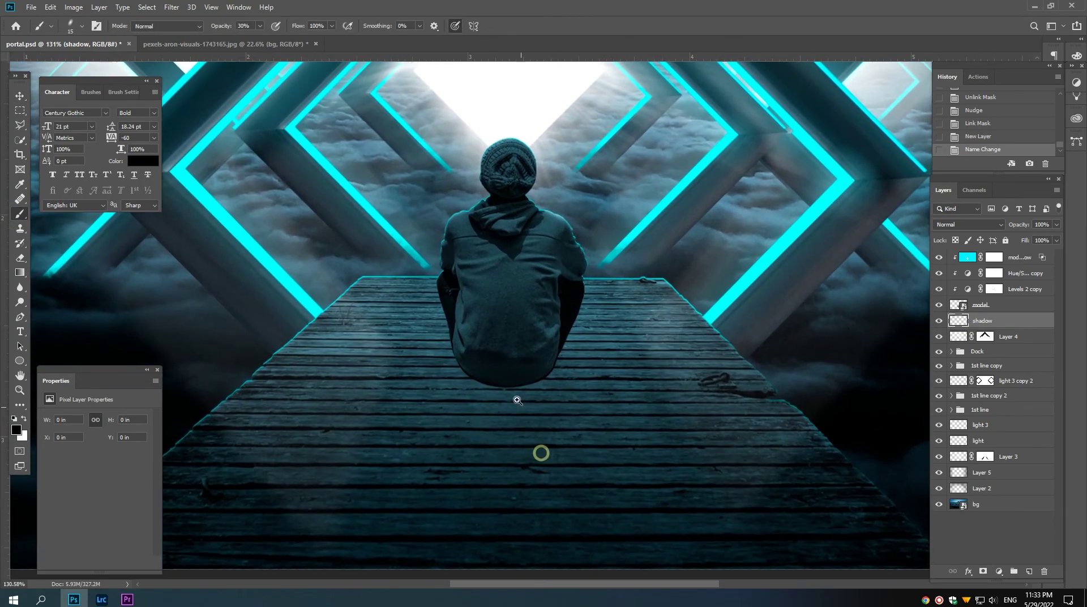
{"action": "scroll", "coordinate": [538, 451], "scroll_direction": "up", "scroll_amount": 2}
{"action": "scroll", "coordinate": [495, 354], "scroll_direction": "up", "scroll_amount": 2}
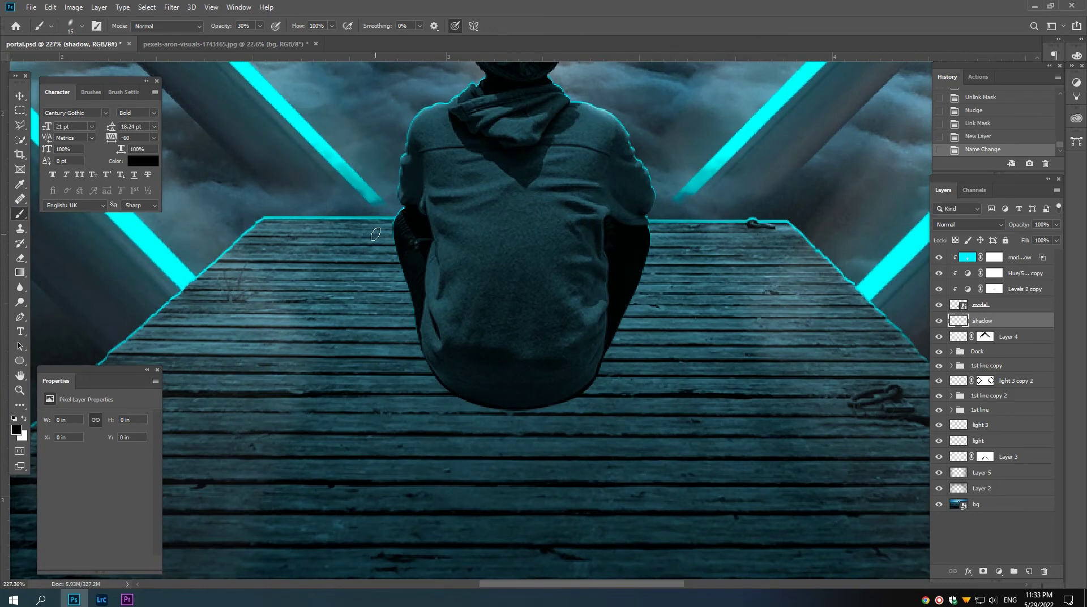
{"action": "left_click", "coordinate": [241, 26]}
{"action": "type", "text": "40"}
{"action": "key", "text": "bracketright"}
{"action": "left_click_drag", "start_coordinate": [441, 371], "coordinate": [482, 388]}
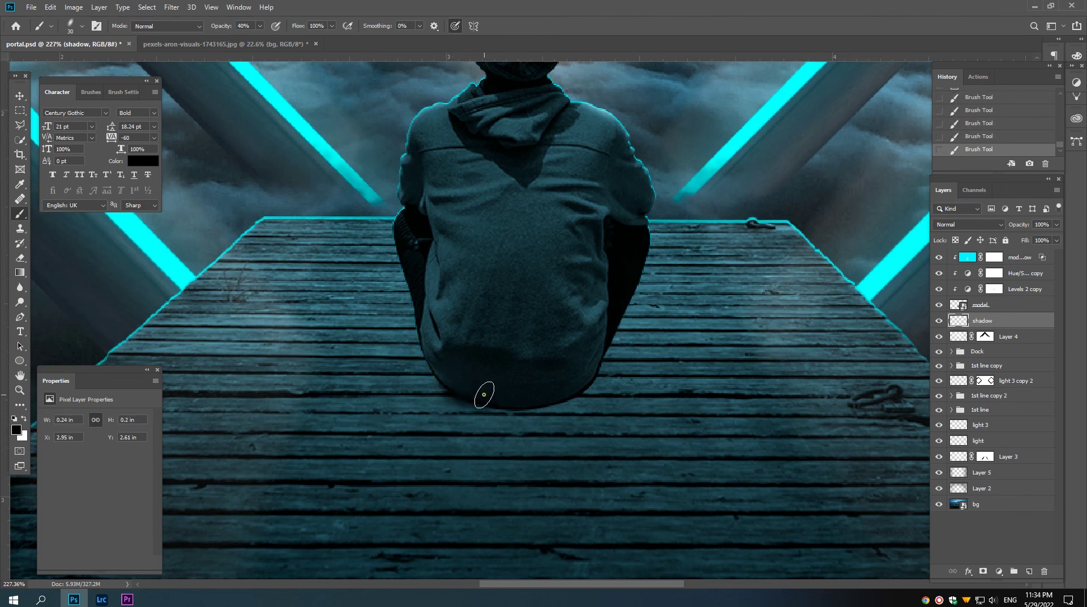
{"action": "mouse_move", "coordinate": [573, 386]}
{"action": "left_mouse_down"}
{"action": "mouse_move", "coordinate": [585, 378]}
{"action": "mouse_move", "coordinate": [569, 392]}
{"action": "mouse_move", "coordinate": [461, 389]}
{"action": "left_mouse_up"}
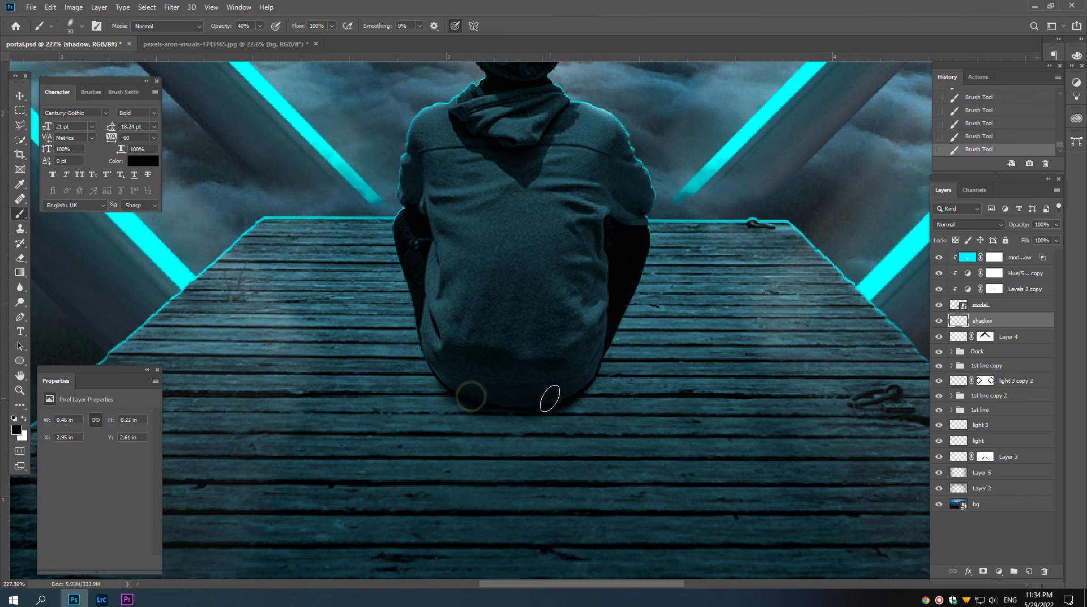
Step: At 30% brush opacity, paint more shadow under the hoodie and onto the dock boards
{"action": "double_click", "coordinate": [242, 26]}
{"action": "type", "text": "30"}
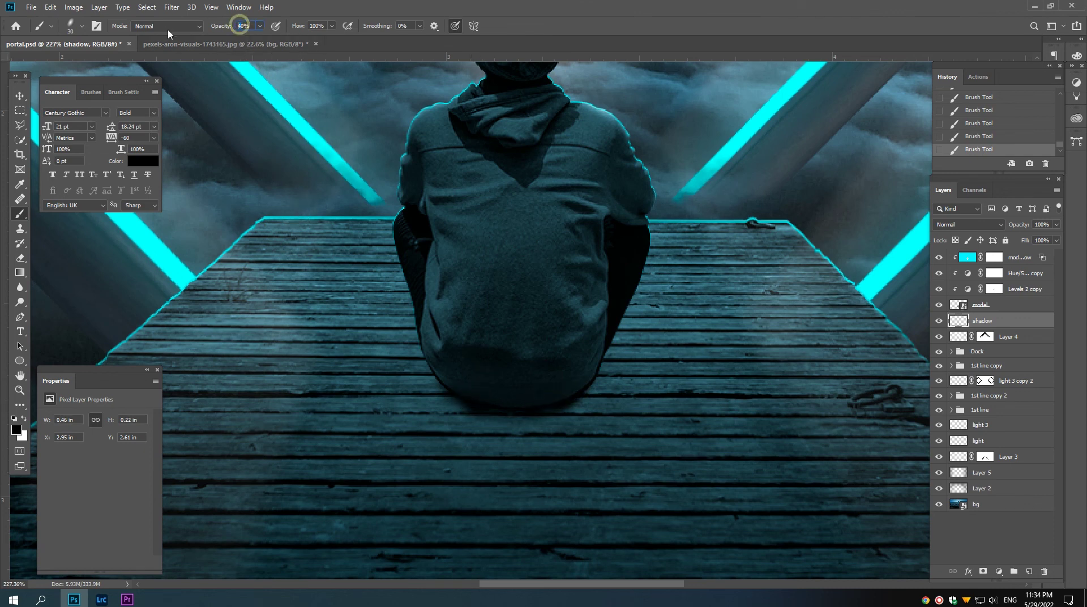
{"action": "key", "text": "Return"}
{"action": "mouse_move", "coordinate": [451, 379]}
{"action": "left_mouse_down"}
{"action": "mouse_move", "coordinate": [538, 417]}
{"action": "mouse_move", "coordinate": [507, 415]}
{"action": "left_mouse_up"}
{"action": "key", "text": "bracketright"}
{"action": "key", "text": "bracketright"}
{"action": "left_click_drag", "start_coordinate": [478, 394], "coordinate": [544, 430]}
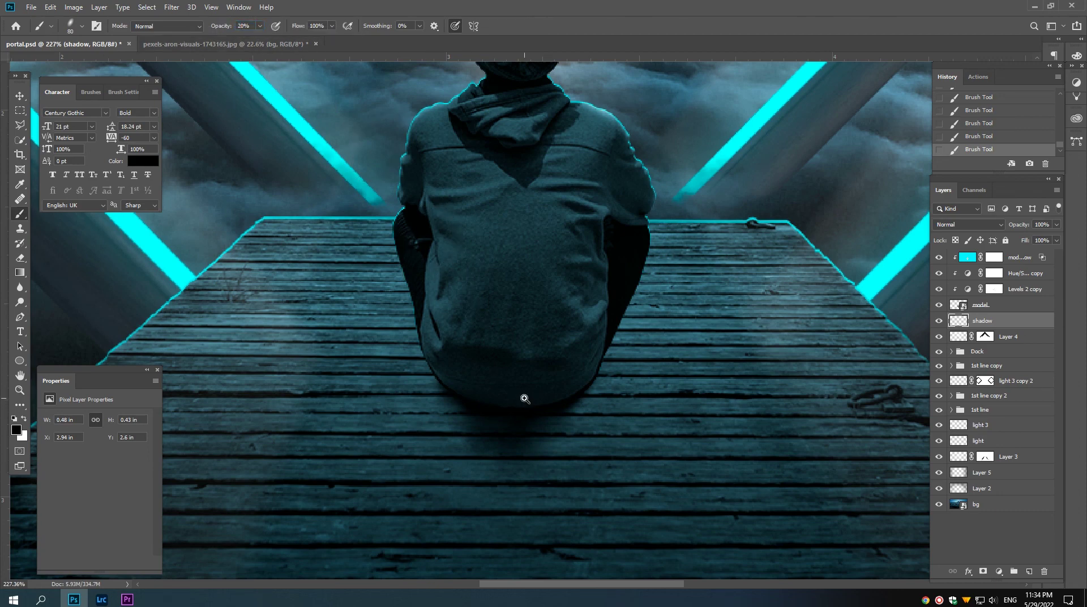
{"action": "left_click_drag", "start_coordinate": [529, 389], "coordinate": [473, 400]}
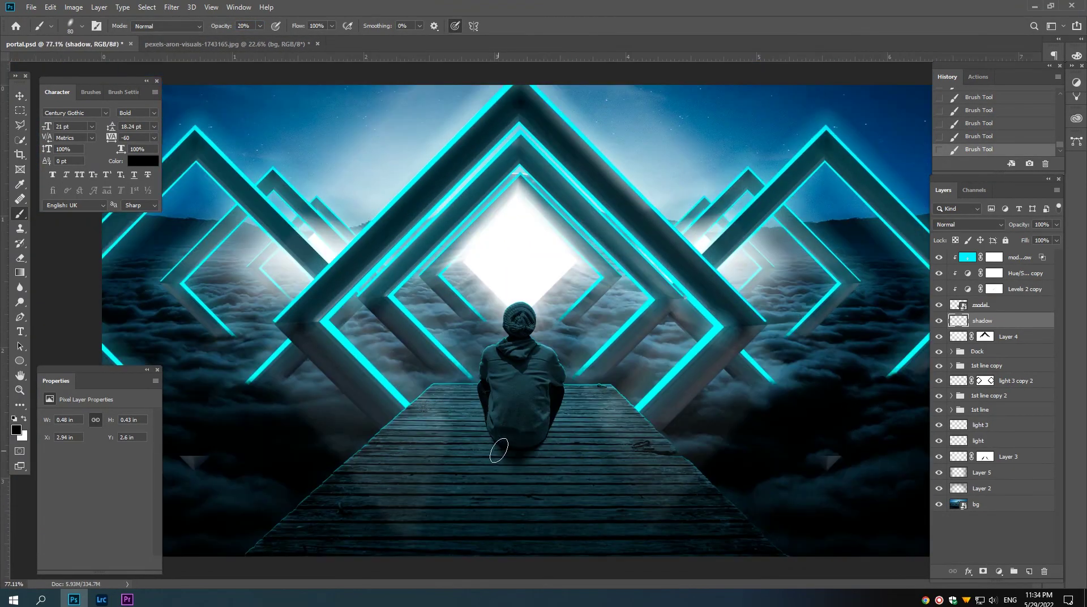
Step: Paint faint shadow around the figure, then deepen it broadly at 10% brush opacity
{"action": "key", "text": "bracketright"}
{"action": "key", "text": "bracketright"}
{"action": "key", "text": "bracketright"}
{"action": "key", "text": "bracketright"}
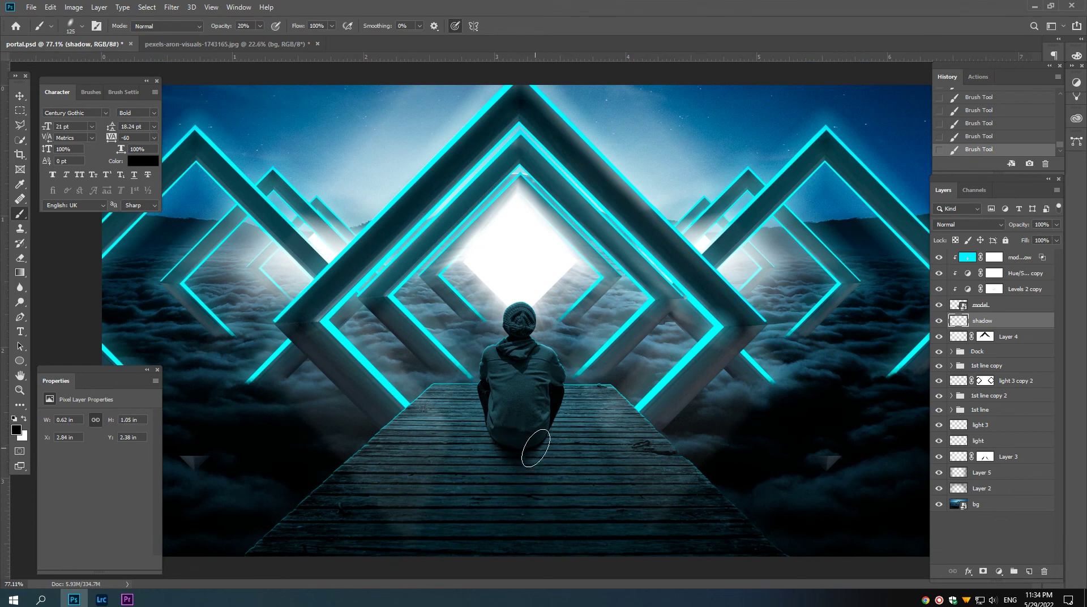
{"action": "left_click_drag", "start_coordinate": [501, 433], "coordinate": [510, 454]}
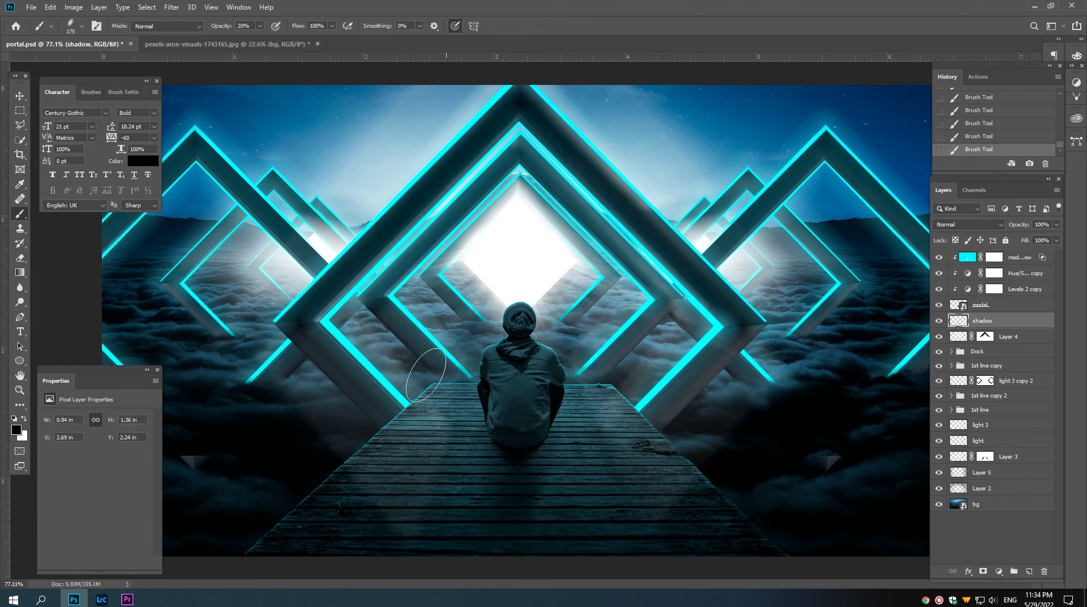
{"action": "left_click", "coordinate": [242, 25]}
{"action": "type", "text": "10"}
{"action": "key", "text": "Return"}
{"action": "scroll", "coordinate": [525, 477], "scroll_direction": "down", "scroll_amount": 1}
{"action": "scroll", "coordinate": [526, 477], "scroll_direction": "down", "scroll_amount": 1}
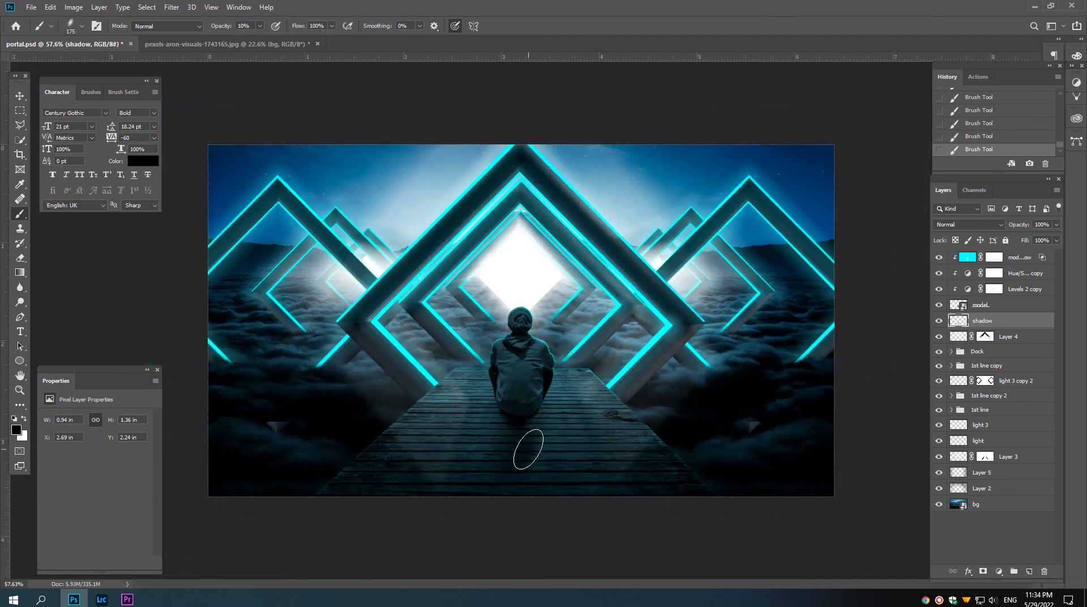
{"action": "key", "text": "bracketright"}
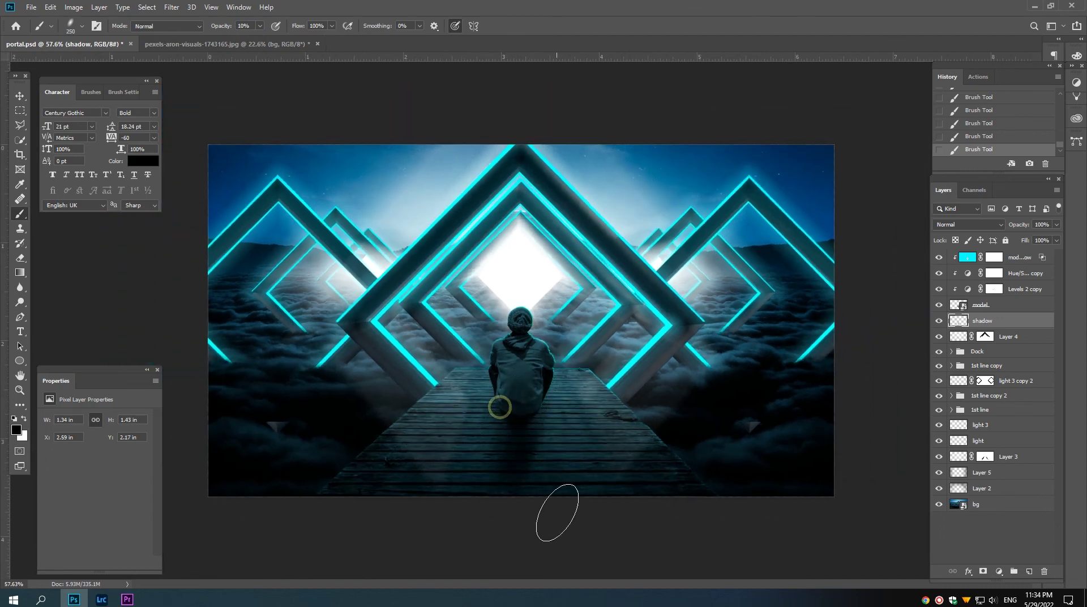
{"action": "left_click_drag", "start_coordinate": [517, 492], "coordinate": [502, 427]}
{"action": "key", "text": "bracketleft"}
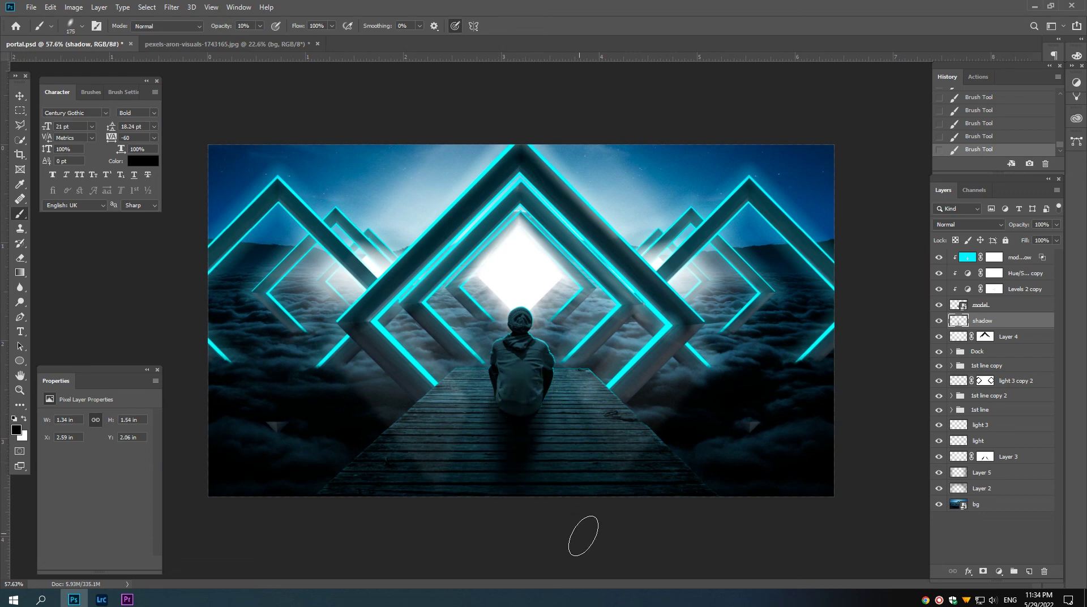
{"action": "mouse_move", "coordinate": [538, 461]}
{"action": "left_mouse_down"}
{"action": "mouse_move", "coordinate": [555, 477]}
{"action": "mouse_move", "coordinate": [530, 487]}
{"action": "left_mouse_up"}
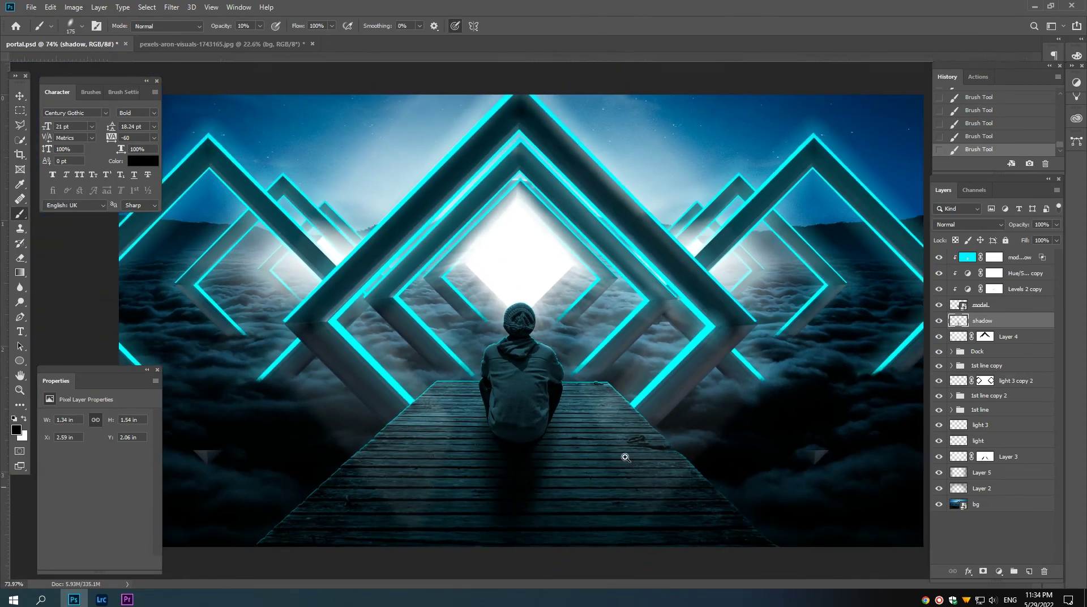
Step: Lower the shadow layer's opacity to 80%
{"action": "left_click_drag", "start_coordinate": [1023, 228], "coordinate": [961, 237]}
{"action": "left_click_drag", "start_coordinate": [966, 238], "coordinate": [968, 237]}
{"action": "left_click", "coordinate": [1046, 225]}
{"action": "type", "text": "0"}
{"action": "mouse_move", "coordinate": [532, 339]}
{"action": "left_mouse_down"}
{"action": "mouse_move", "coordinate": [543, 384]}
{"action": "mouse_move", "coordinate": [529, 371]}
{"action": "left_mouse_up"}
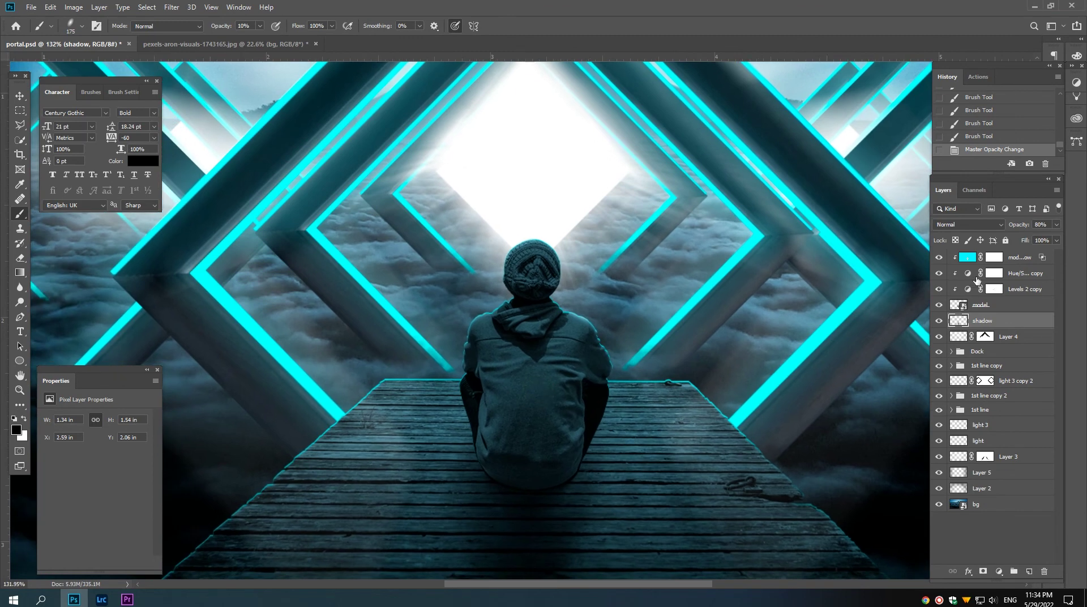
{"action": "left_click", "coordinate": [1002, 264]}
Step: Add a new layer clipped to the figure in Soft Light mode, with brush opacity 20%
{"action": "left_click", "coordinate": [1028, 571]}
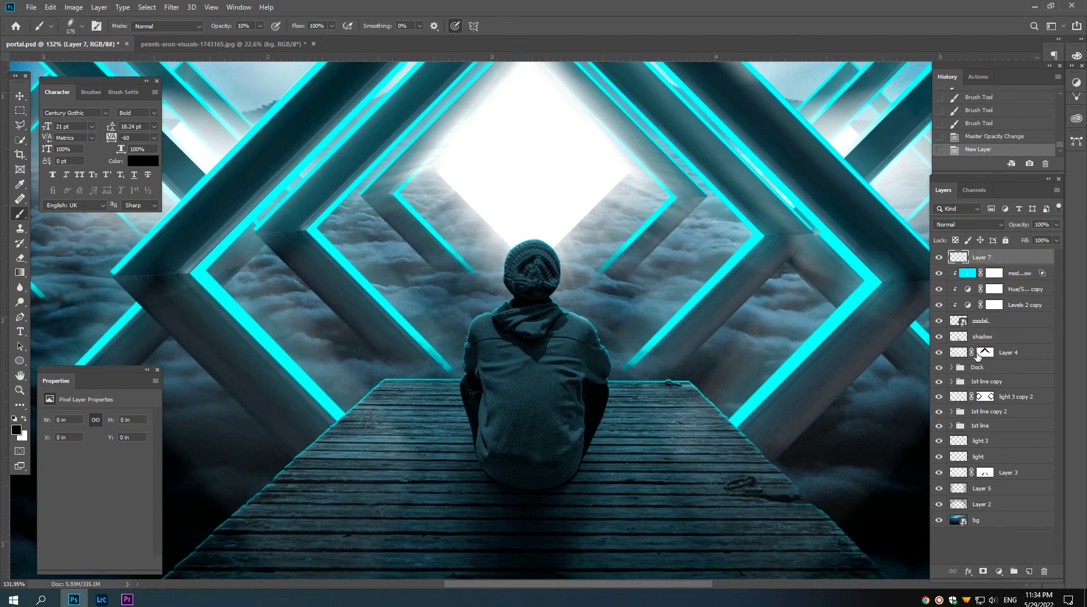
{"action": "right_click", "coordinate": [976, 258]}
{"action": "left_click", "coordinate": [875, 327]}
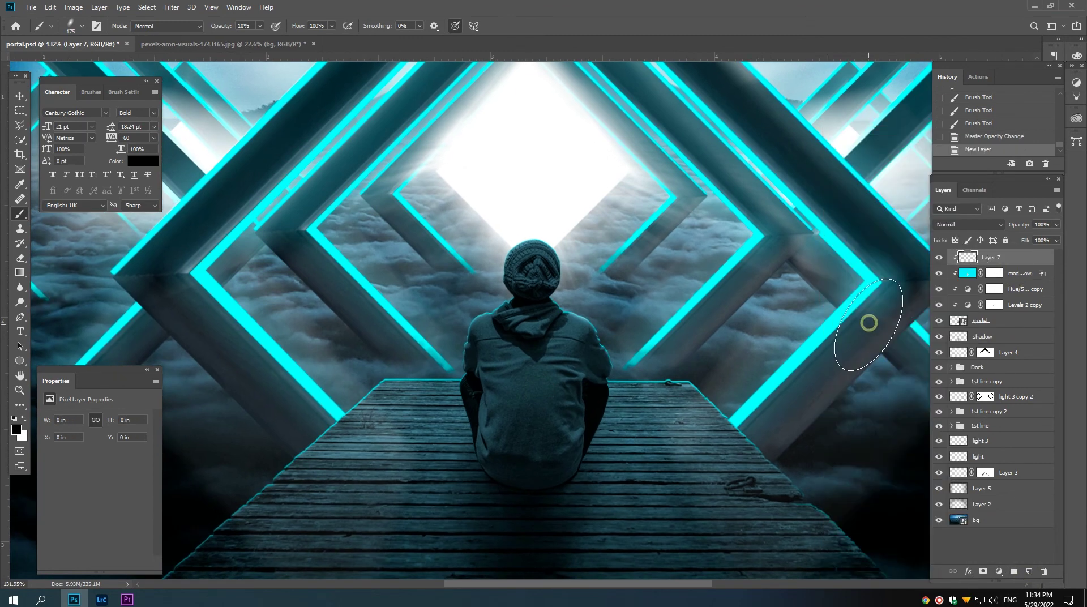
{"action": "left_click", "coordinate": [968, 225]}
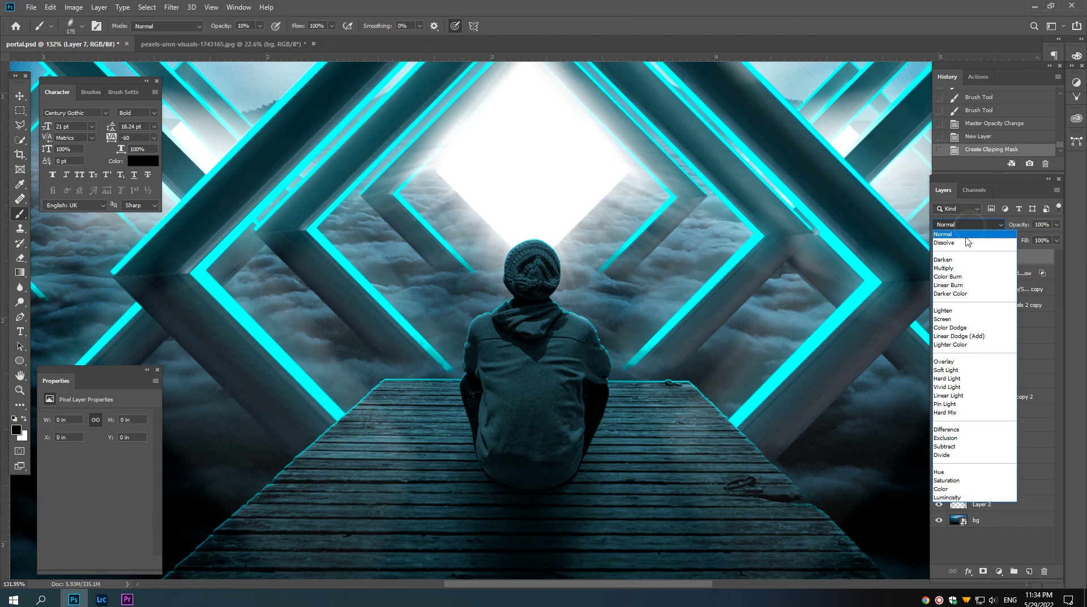
{"action": "left_click", "coordinate": [961, 371]}
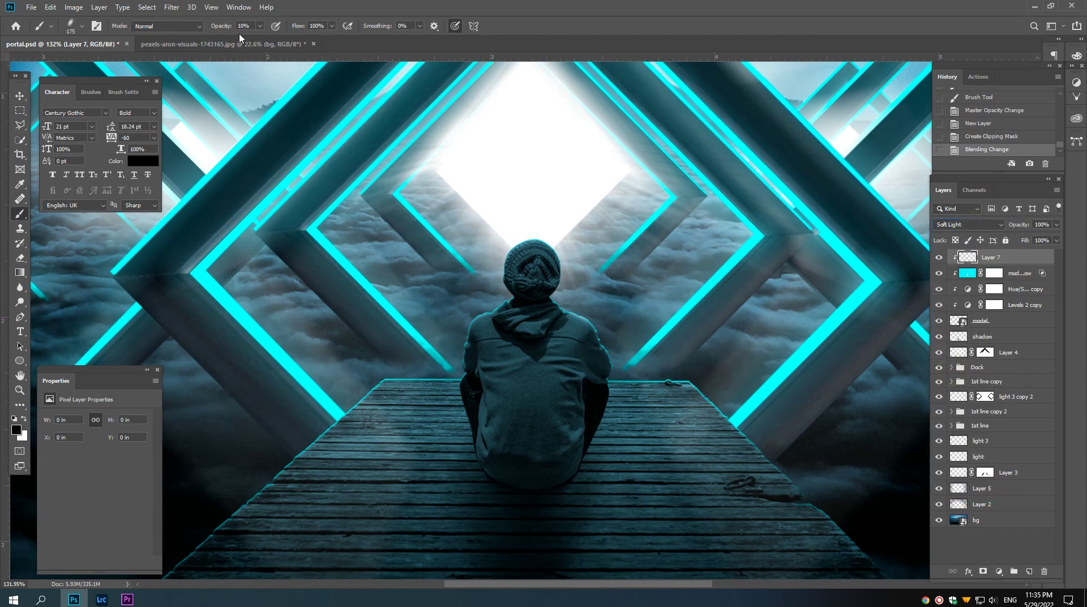
{"action": "type", "text": "20"}
{"action": "key", "text": "Return"}
Step: Dab soft strokes over the figure's beanie and hood with a 90 px brush
{"action": "key", "text": "bracketleft"}
{"action": "key", "text": "bracketleft"}
{"action": "key", "text": "bracketleft"}
{"action": "left_click", "coordinate": [527, 264]}
{"action": "left_click", "coordinate": [533, 263]}
{"action": "left_click", "coordinate": [535, 261]}
{"action": "key", "text": "bracketleft"}
{"action": "key", "text": "bracketleft"}
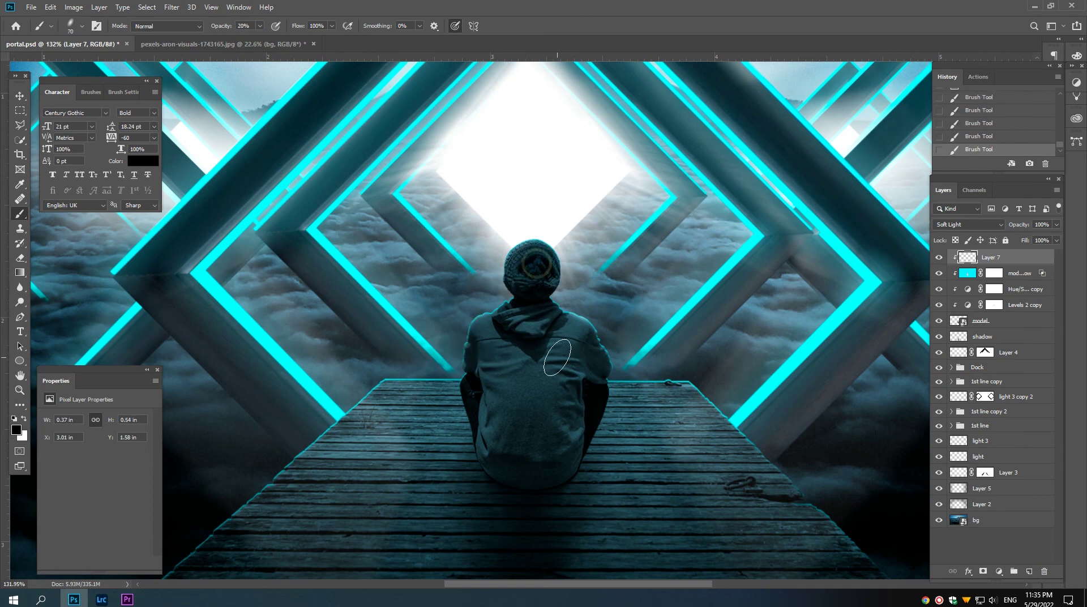
{"action": "left_click", "coordinate": [521, 320]}
{"action": "key", "text": "bracketright"}
{"action": "left_click", "coordinate": [558, 345]}
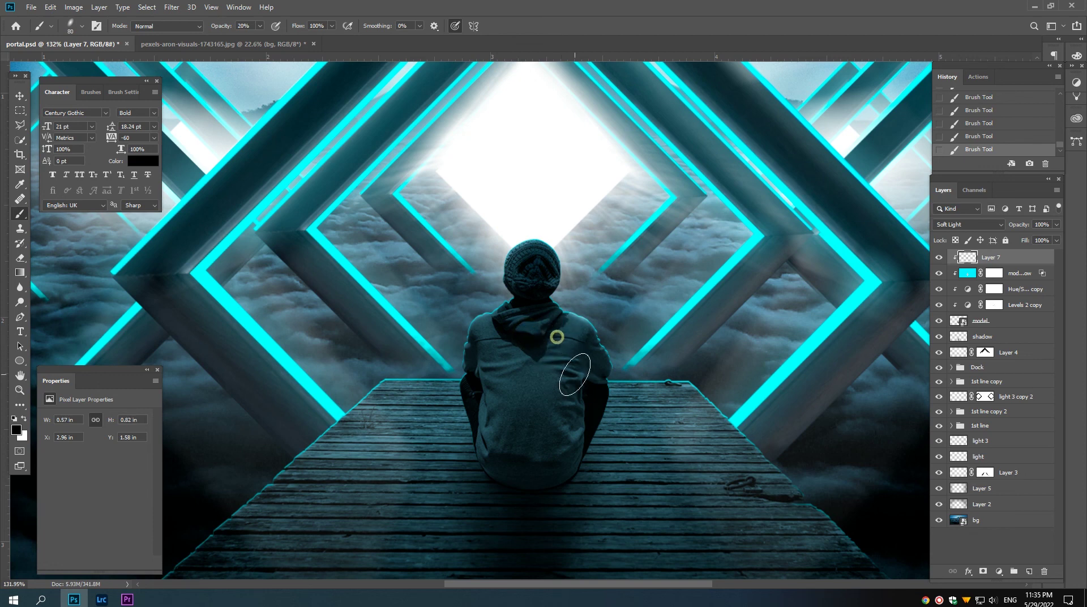
Step: With a larger brush, paint over the rest of the hood and down the figure's back
{"action": "key", "text": "bracketright"}
{"action": "key", "text": "bracketright"}
{"action": "key", "text": "bracketright"}
{"action": "left_click", "coordinate": [492, 335]}
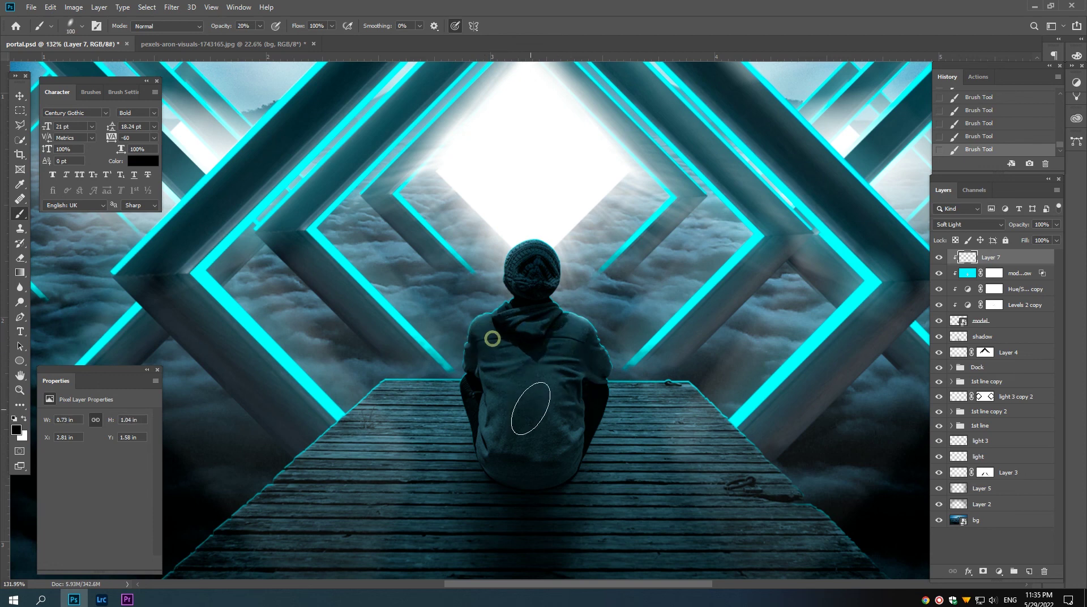
{"action": "left_click", "coordinate": [522, 355]}
{"action": "left_click", "coordinate": [485, 395]}
{"action": "left_click", "coordinate": [505, 437]}
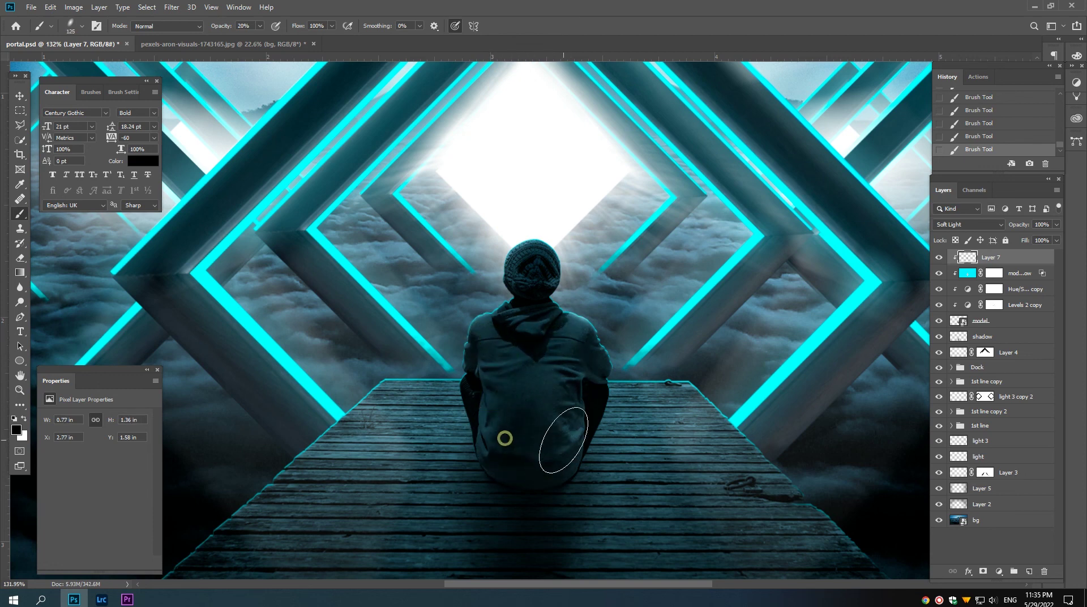
{"action": "left_click", "coordinate": [552, 405]}
{"action": "left_click", "coordinate": [558, 463]}
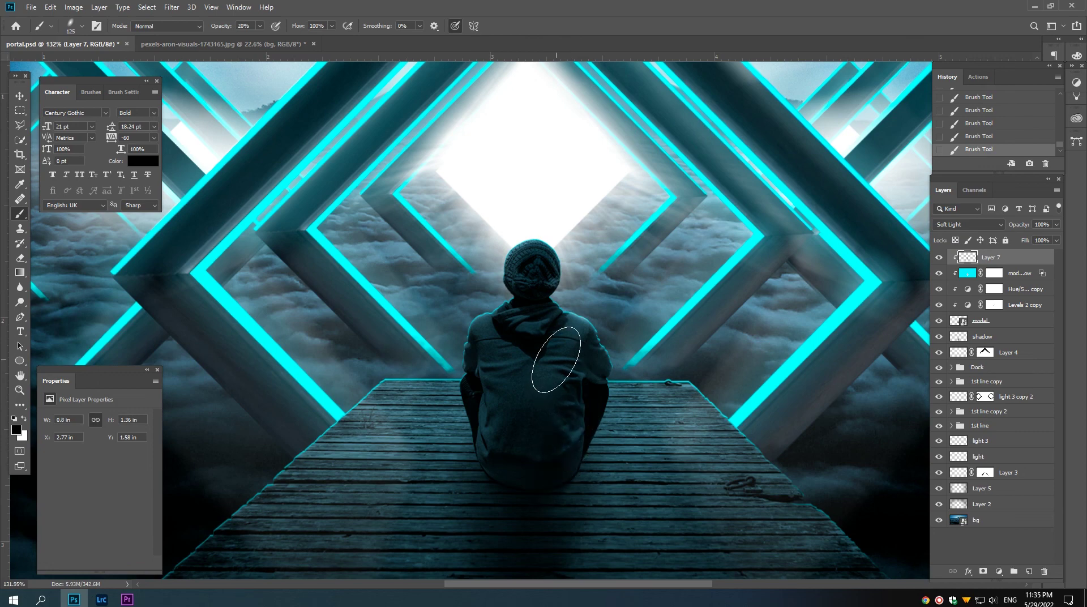
Step: Toggle the painted Soft Light layer off and on to compare the effect
{"action": "left_click_drag", "start_coordinate": [558, 364], "coordinate": [498, 369]}
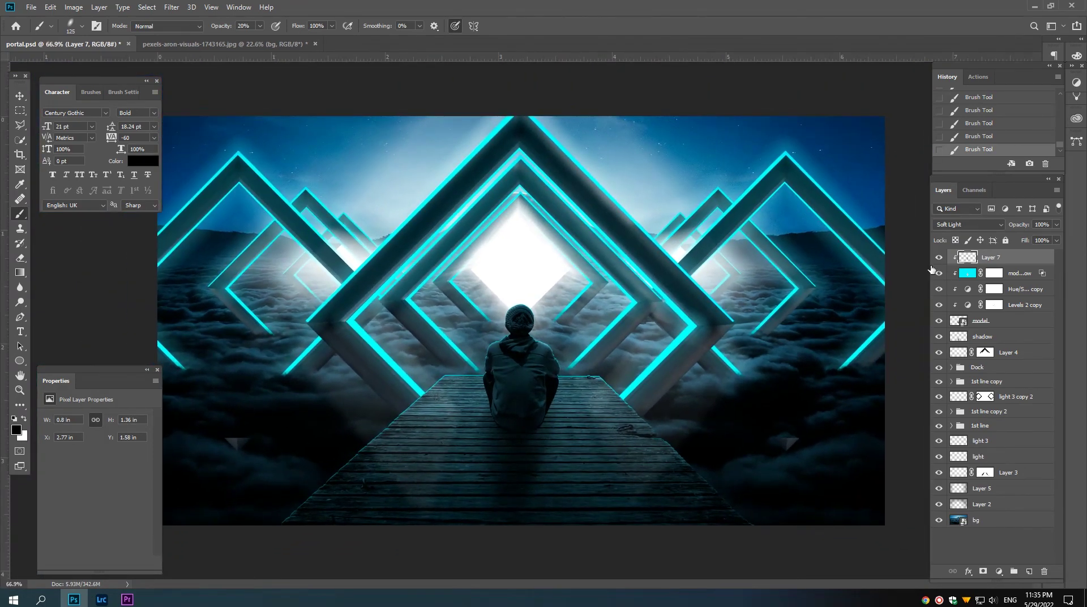
{"action": "left_click", "coordinate": [938, 258]}
{"action": "left_click", "coordinate": [938, 257]}
{"action": "mouse_move", "coordinate": [543, 368]}
{"action": "left_mouse_down"}
{"action": "mouse_move", "coordinate": [522, 369]}
{"action": "mouse_move", "coordinate": [534, 369]}
{"action": "left_mouse_up"}
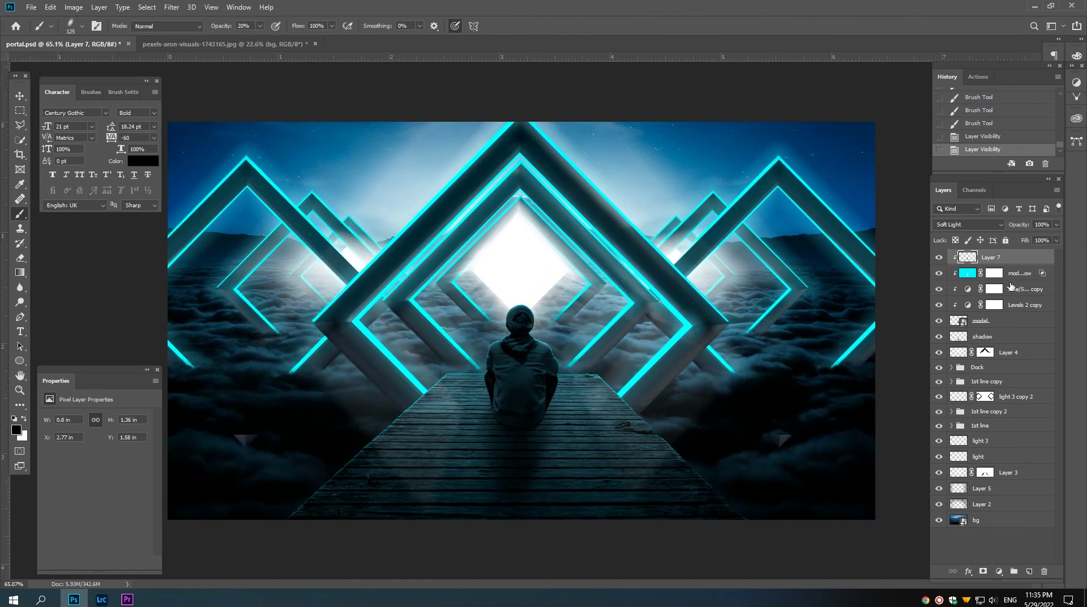
{"action": "left_click", "coordinate": [1010, 286]}
Step: Add a Curves adjustment that pulls the top highlight point down, checking it before and after
{"action": "left_click", "coordinate": [994, 573]}
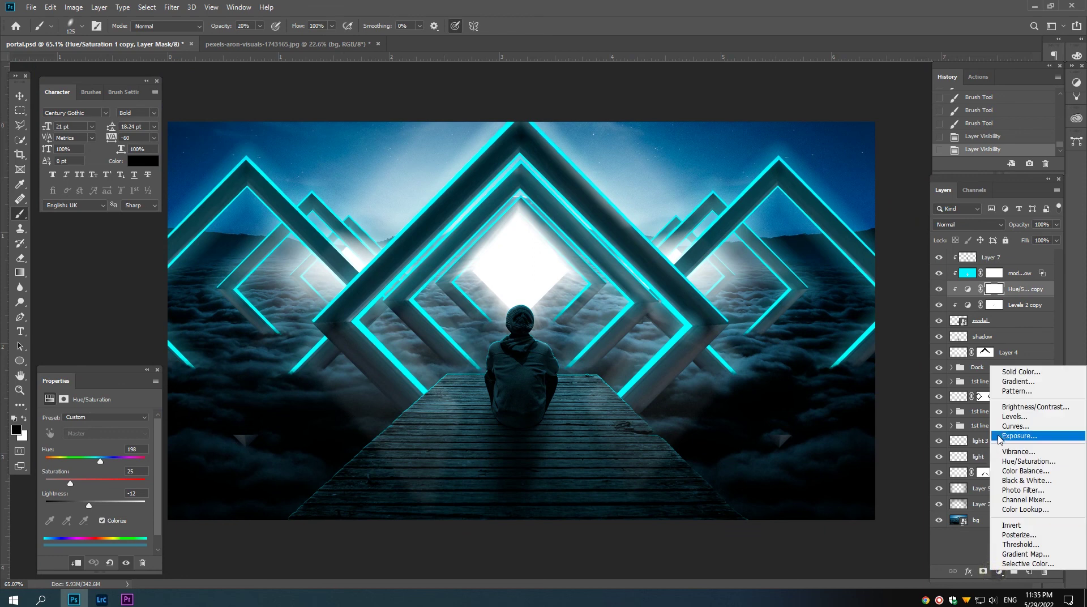
{"action": "left_click", "coordinate": [1004, 429]}
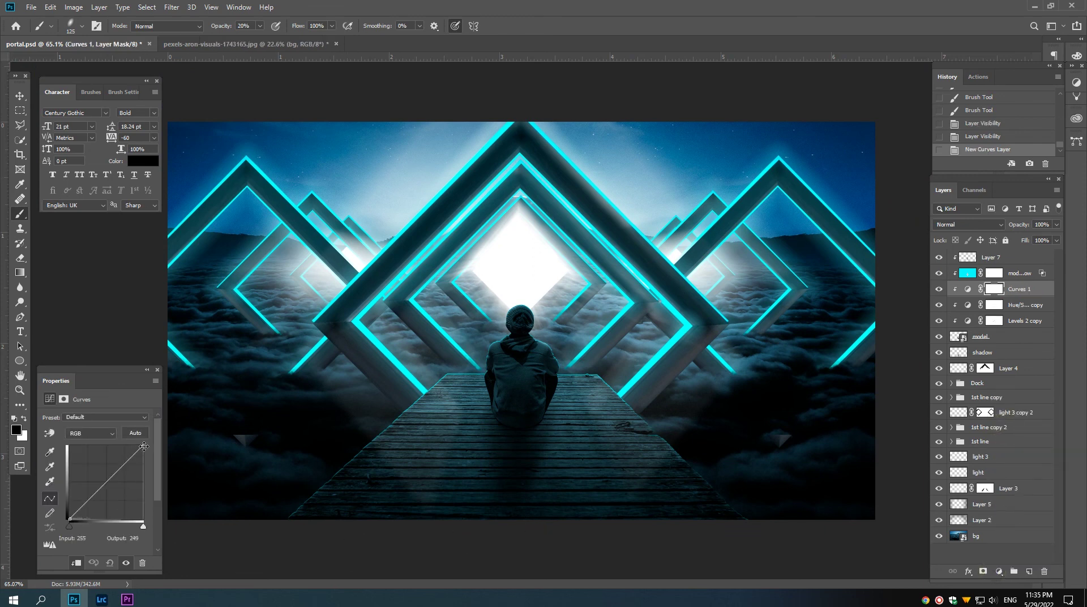
{"action": "mouse_move", "coordinate": [144, 446]}
{"action": "left_mouse_down"}
{"action": "mouse_move", "coordinate": [143, 465]}
{"action": "mouse_move", "coordinate": [112, 482]}
{"action": "mouse_move", "coordinate": [144, 473]}
{"action": "mouse_move", "coordinate": [100, 493]}
{"action": "left_mouse_up"}
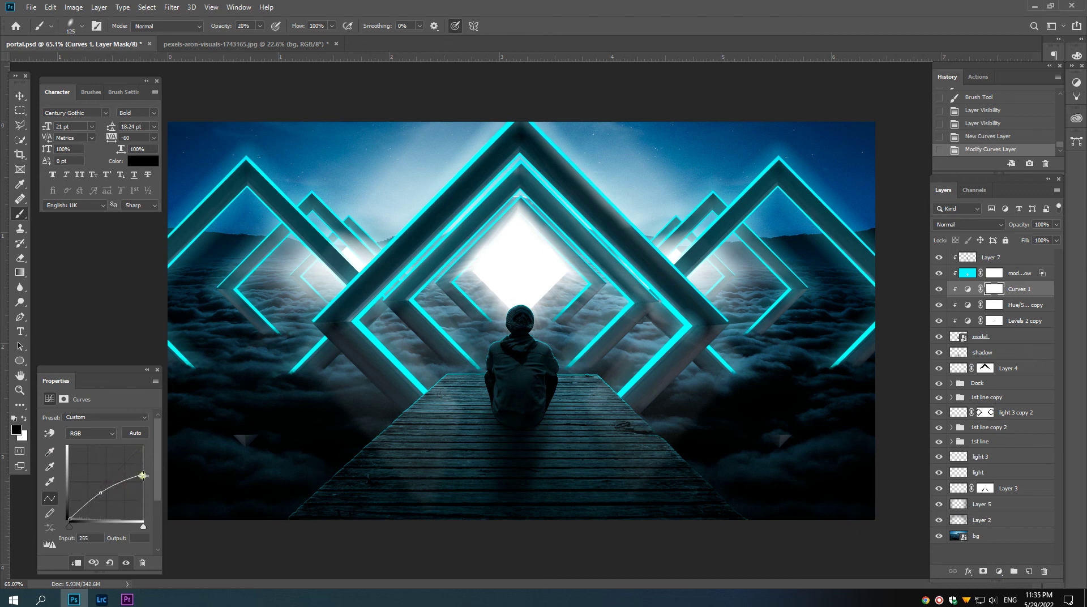
{"action": "mouse_move", "coordinate": [143, 476]}
{"action": "left_mouse_down"}
{"action": "mouse_move", "coordinate": [144, 492]}
{"action": "mouse_move", "coordinate": [104, 498]}
{"action": "left_mouse_up"}
{"action": "left_click", "coordinate": [938, 289]}
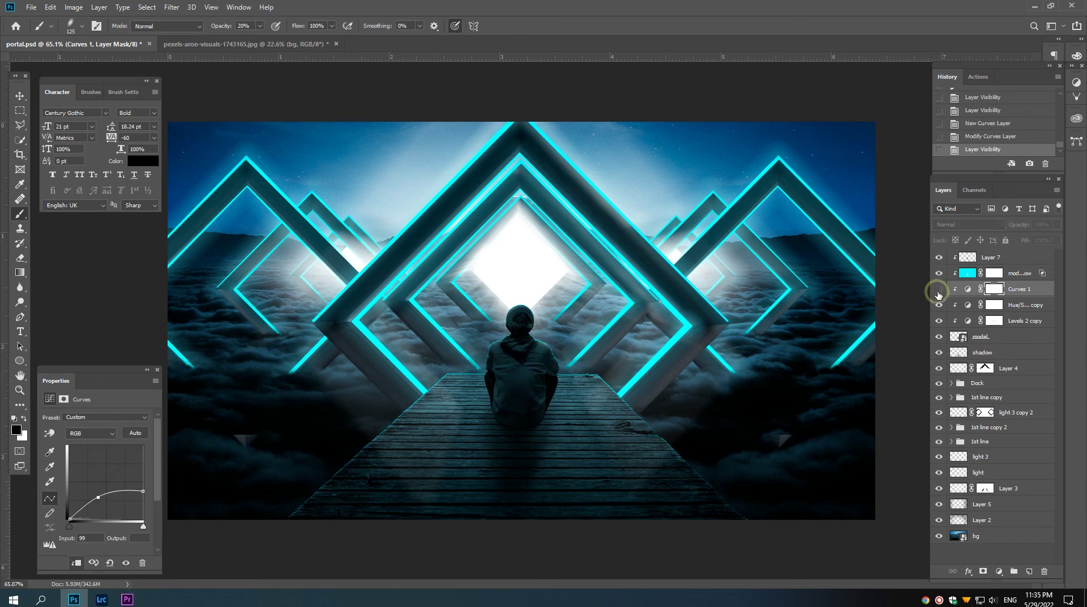
{"action": "left_click", "coordinate": [939, 289]}
Step: Lower the Curves 1 layer's opacity to 64%
{"action": "left_click", "coordinate": [1017, 290]}
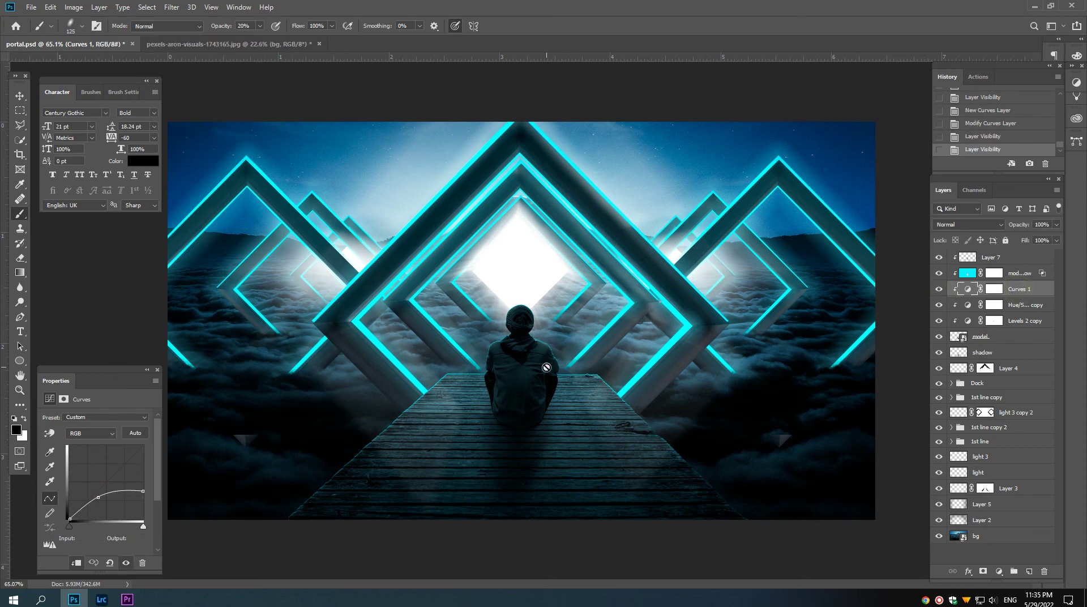
{"action": "left_click", "coordinate": [499, 352]}
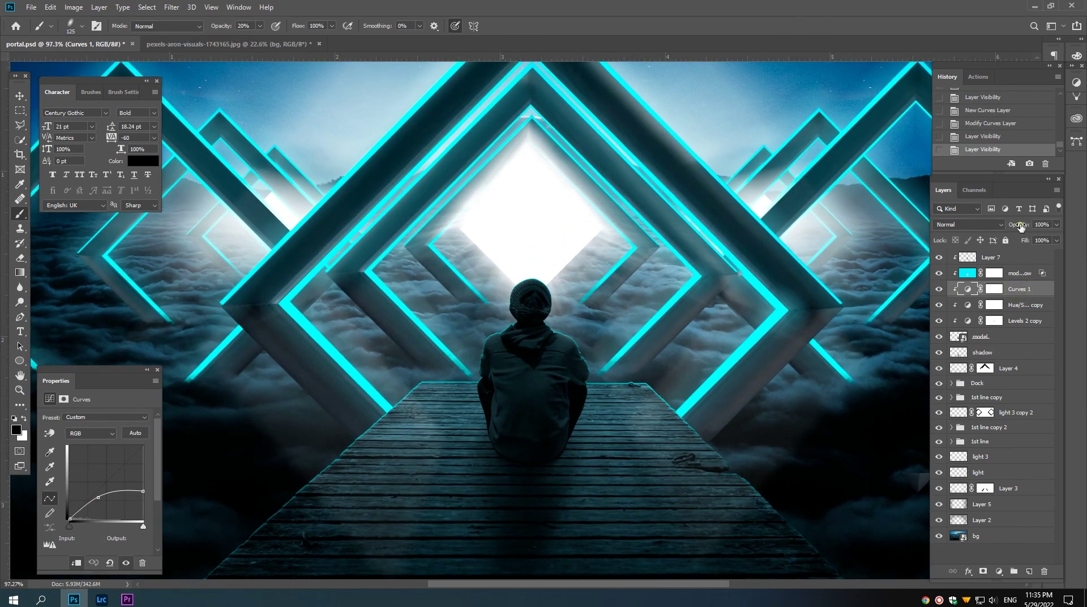
{"action": "left_click_drag", "start_coordinate": [1020, 227], "coordinate": [915, 231]}
{"action": "scroll", "coordinate": [531, 335], "scroll_direction": "down", "scroll_amount": 2}
{"action": "scroll", "coordinate": [531, 334], "scroll_direction": "down", "scroll_amount": 1}
{"action": "scroll", "coordinate": [531, 334], "scroll_direction": "down", "scroll_amount": 1}
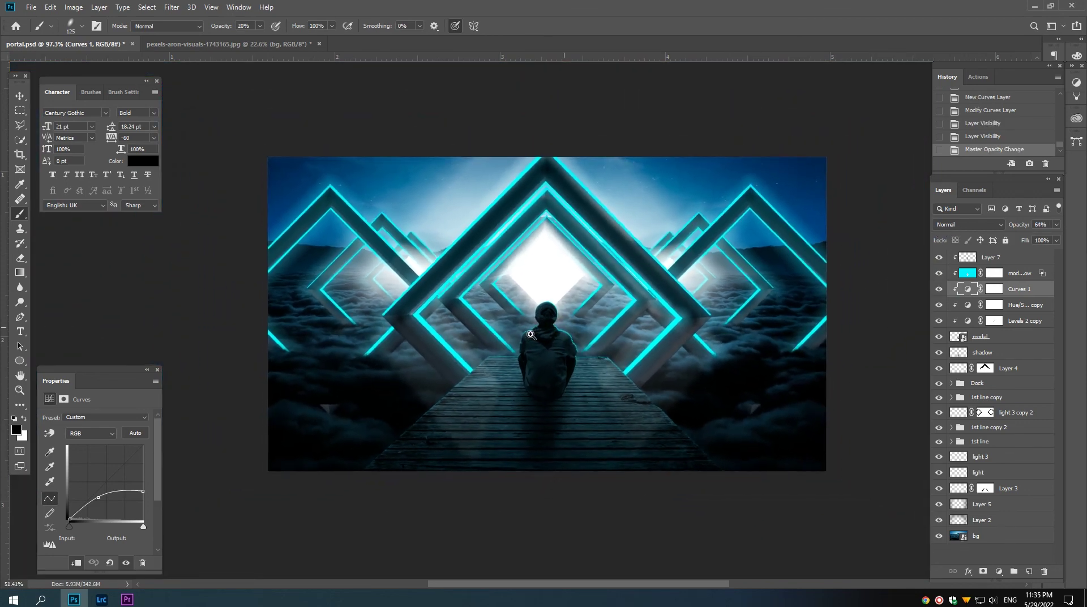
{"action": "scroll", "coordinate": [530, 334], "scroll_direction": "down", "scroll_amount": 1}
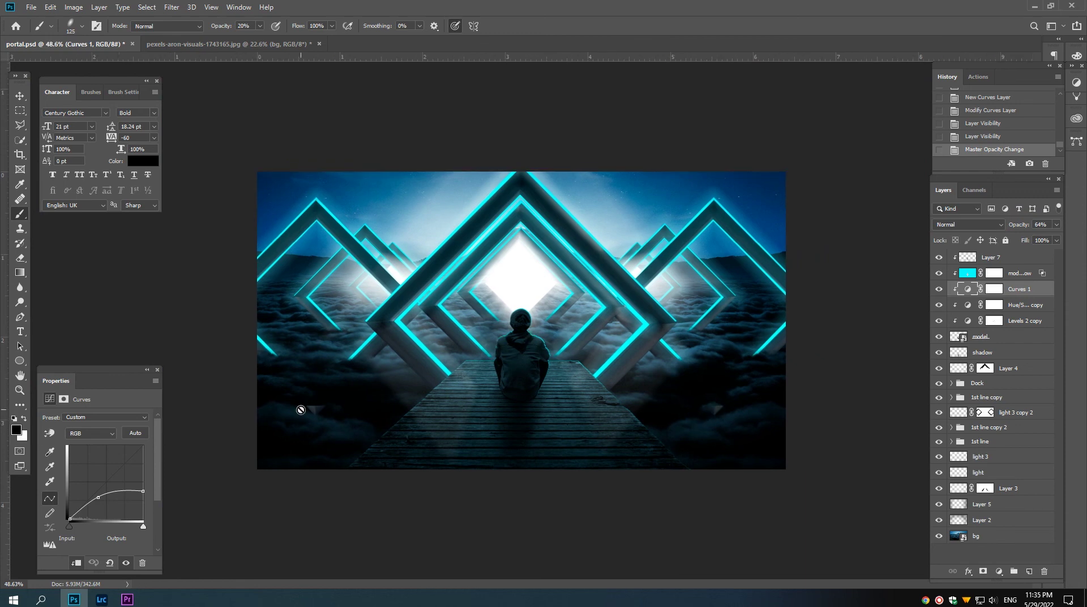
Step: Expand the 1st line copy 2 group and target its group 1 mask
{"action": "key", "text": "v"}
{"action": "scroll", "coordinate": [376, 396], "scroll_direction": "down", "scroll_amount": 1}
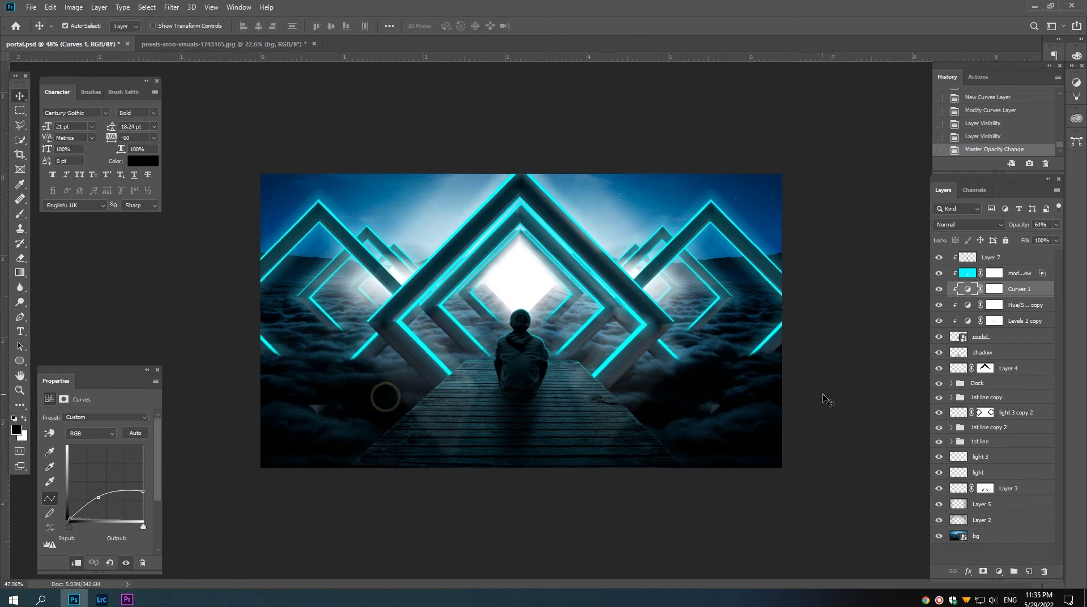
{"action": "left_click", "coordinate": [988, 400]}
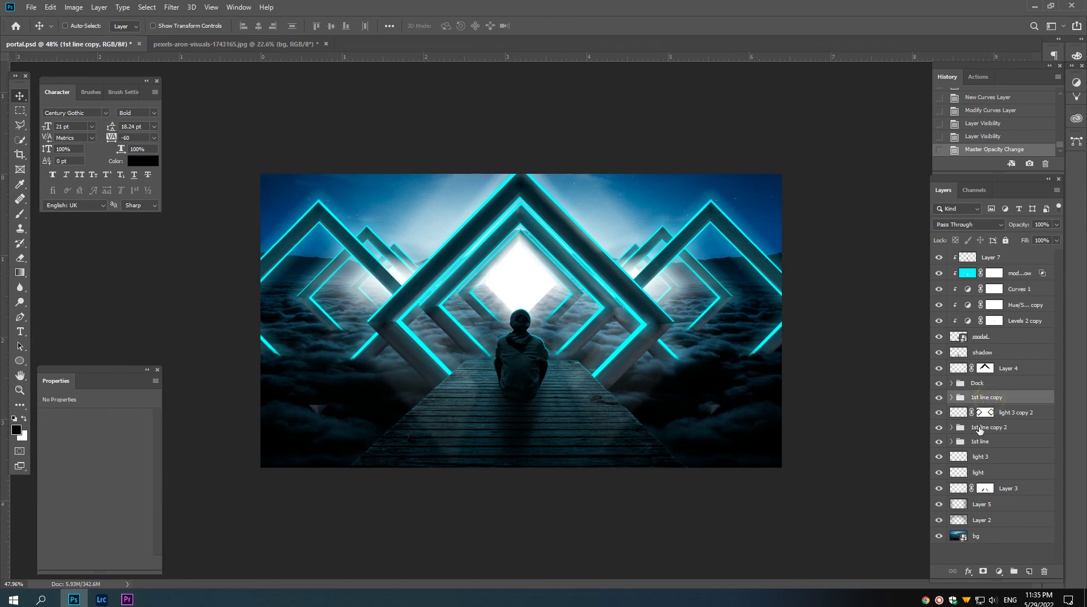
{"action": "left_click", "coordinate": [979, 427]}
{"action": "left_click", "coordinate": [939, 427]}
{"action": "left_click", "coordinate": [938, 428]}
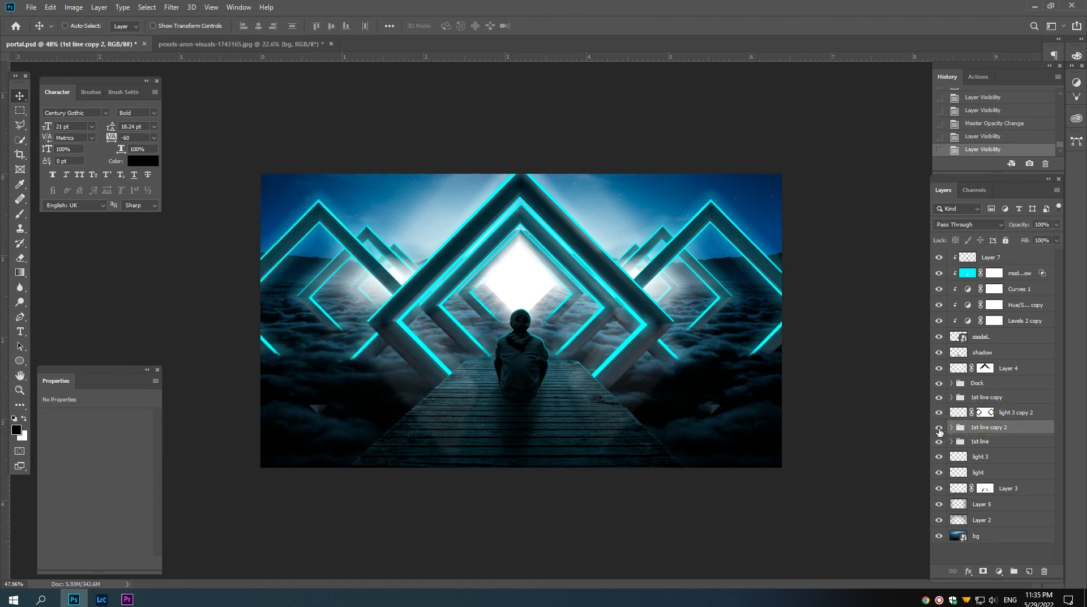
{"action": "left_click", "coordinate": [951, 427]}
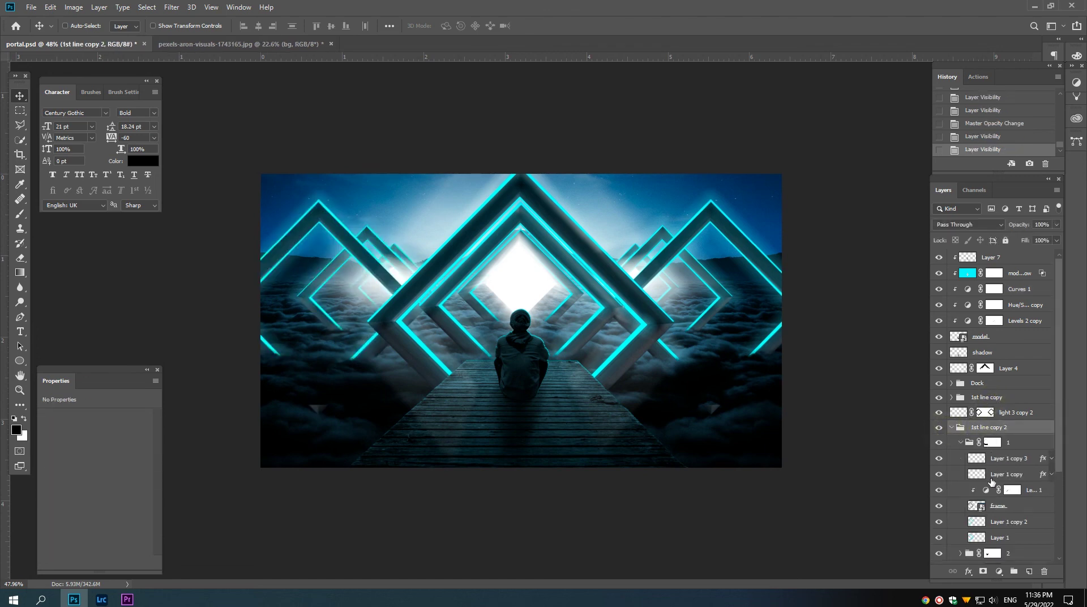
{"action": "left_click", "coordinate": [992, 442]}
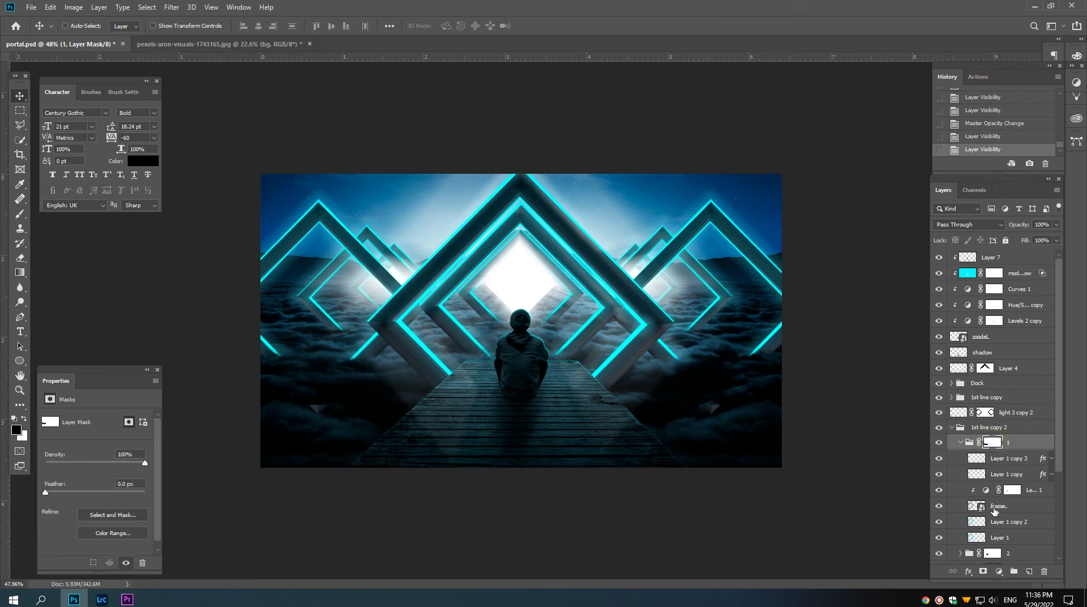
Step: Paint on the group mask at 100% brush opacity to fade the lower-left diamond
{"action": "left_click", "coordinate": [20, 214]}
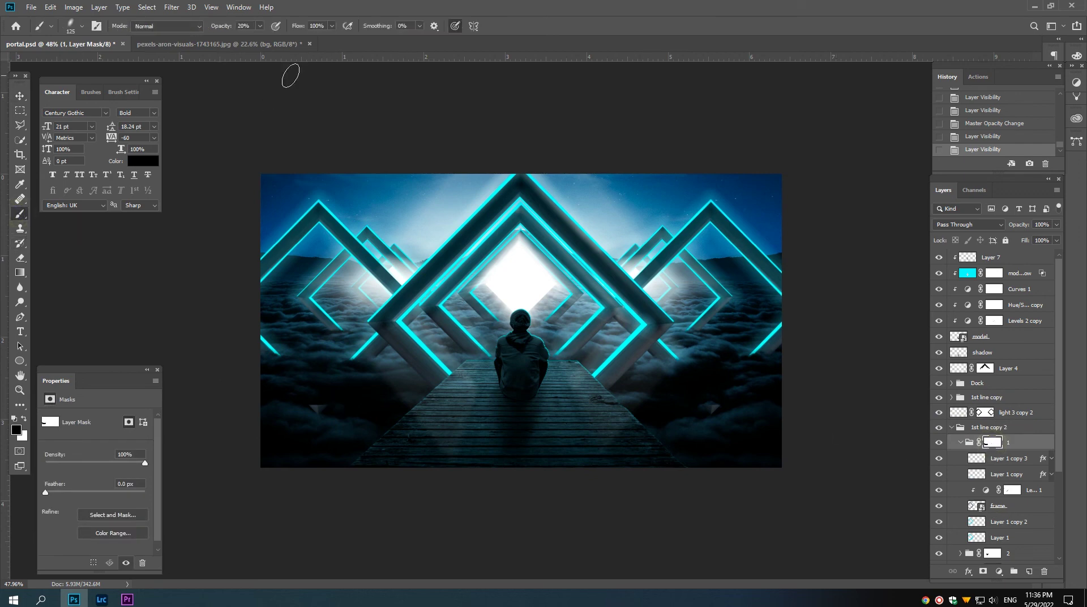
{"action": "key", "text": "0"}
{"action": "left_click", "coordinate": [301, 412]}
{"action": "left_click", "coordinate": [338, 411]}
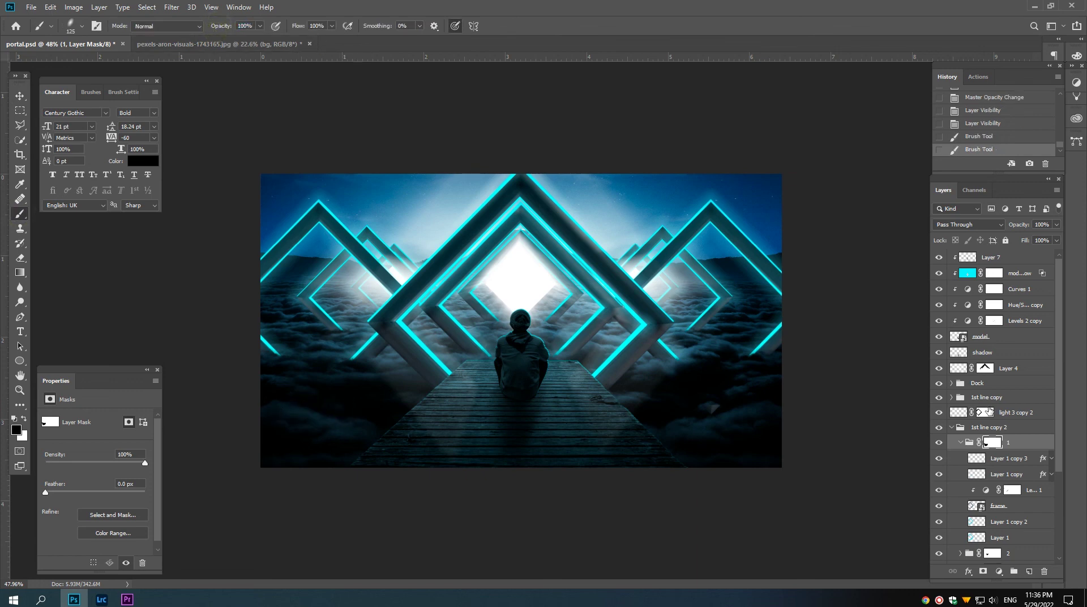
Step: Collapse the 1st line copy 2 and 1st line groups in the Layers panel
{"action": "left_click", "coordinate": [951, 428]}
{"action": "left_click", "coordinate": [971, 442]}
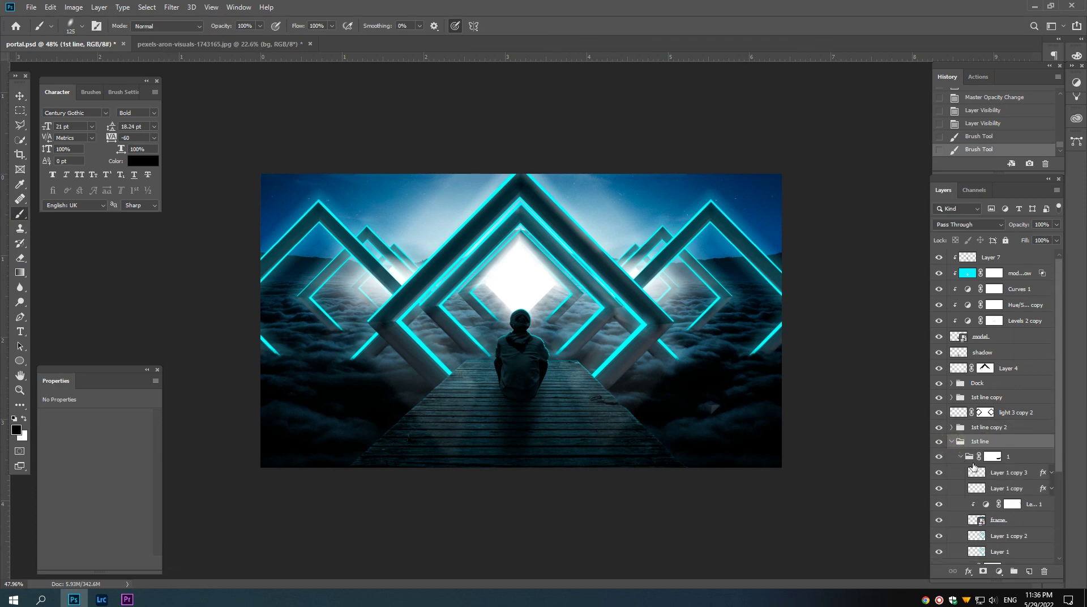
{"action": "left_click", "coordinate": [993, 456]}
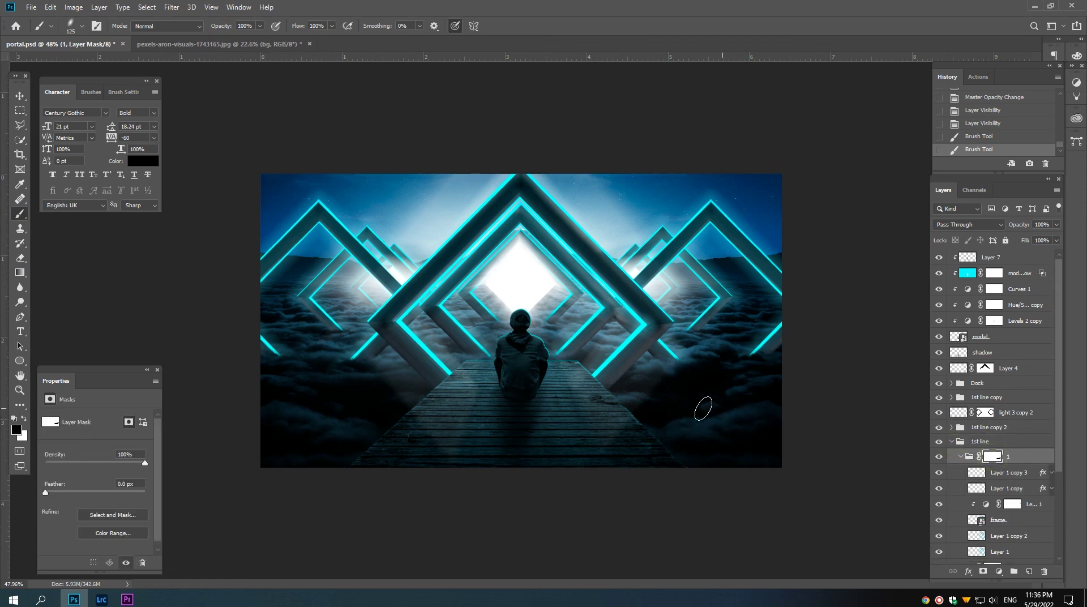
{"action": "key", "text": "v"}
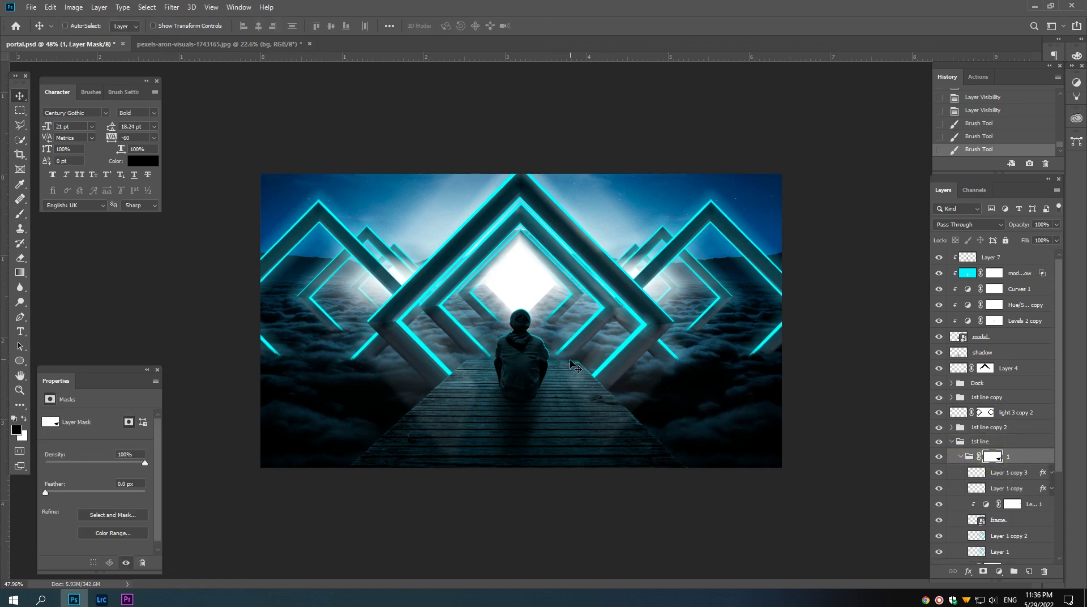
{"action": "scroll", "coordinate": [577, 361], "scroll_direction": "down", "scroll_amount": 1}
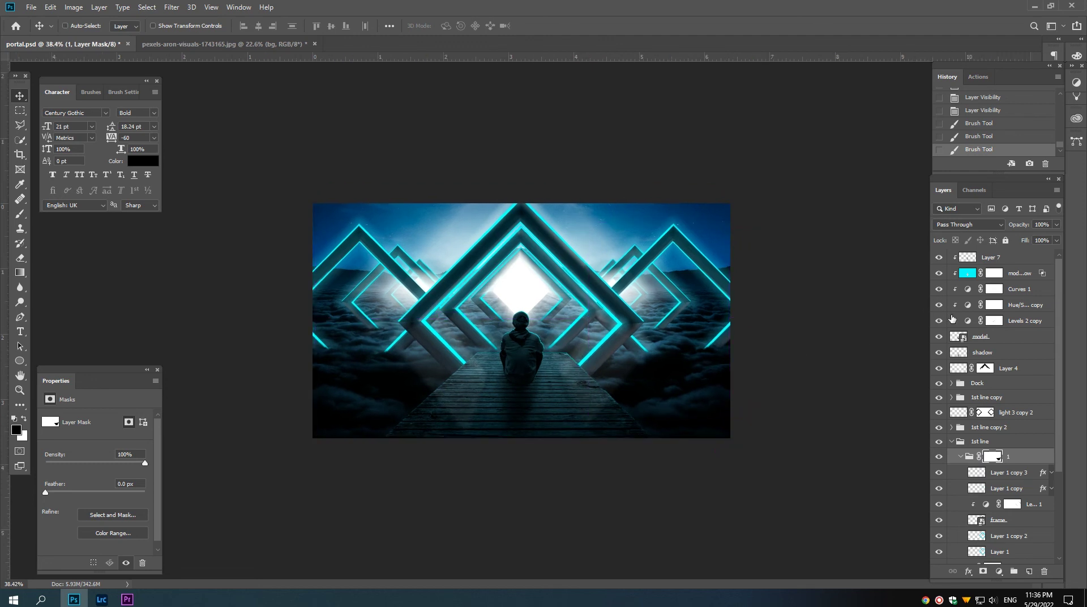
{"action": "left_click", "coordinate": [951, 442]}
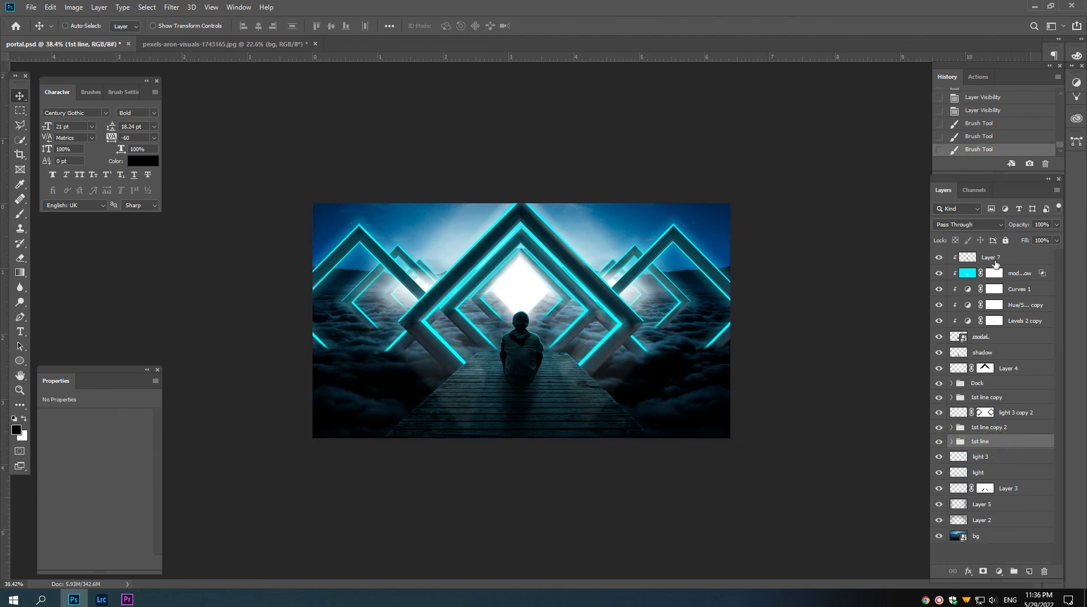
{"action": "left_click", "coordinate": [980, 541]}
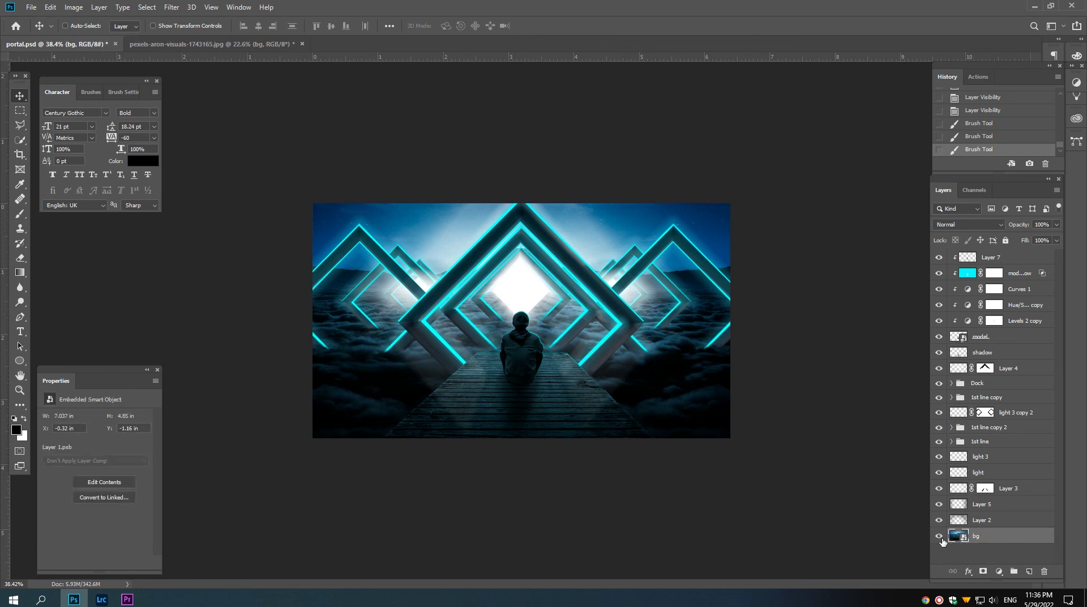
{"action": "left_click", "coordinate": [938, 536], "text": "alt"}
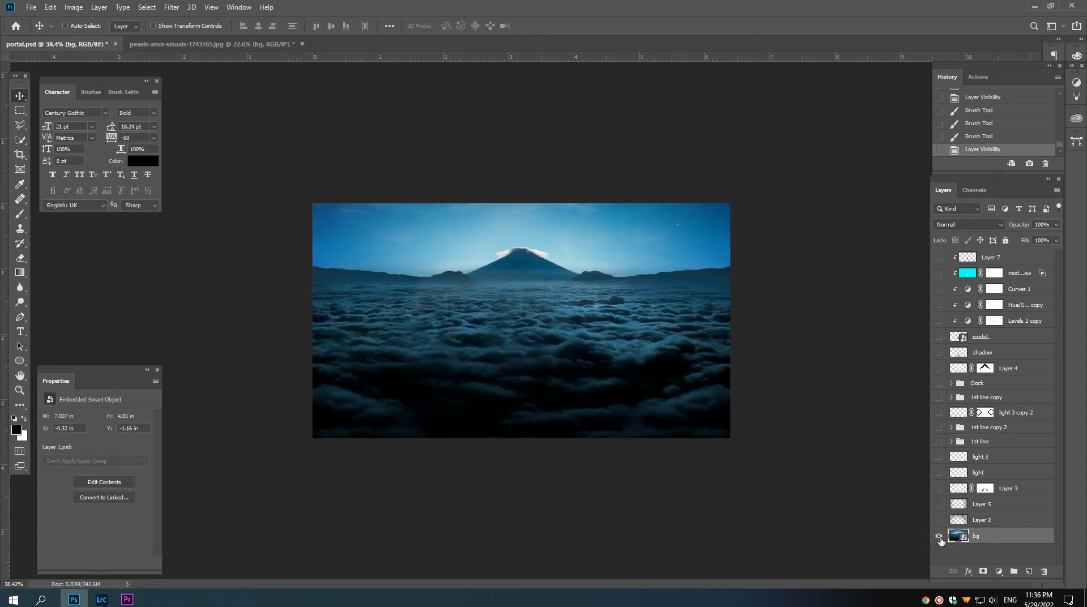
{"action": "left_click", "coordinate": [938, 520]}
{"action": "left_click", "coordinate": [939, 504]}
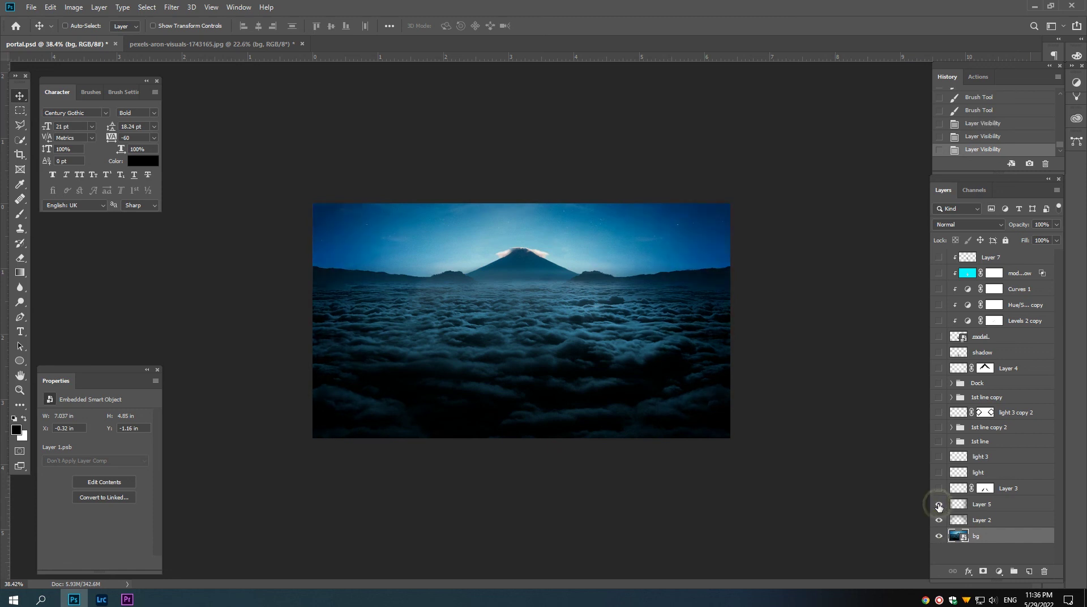
{"action": "left_click", "coordinate": [939, 487]}
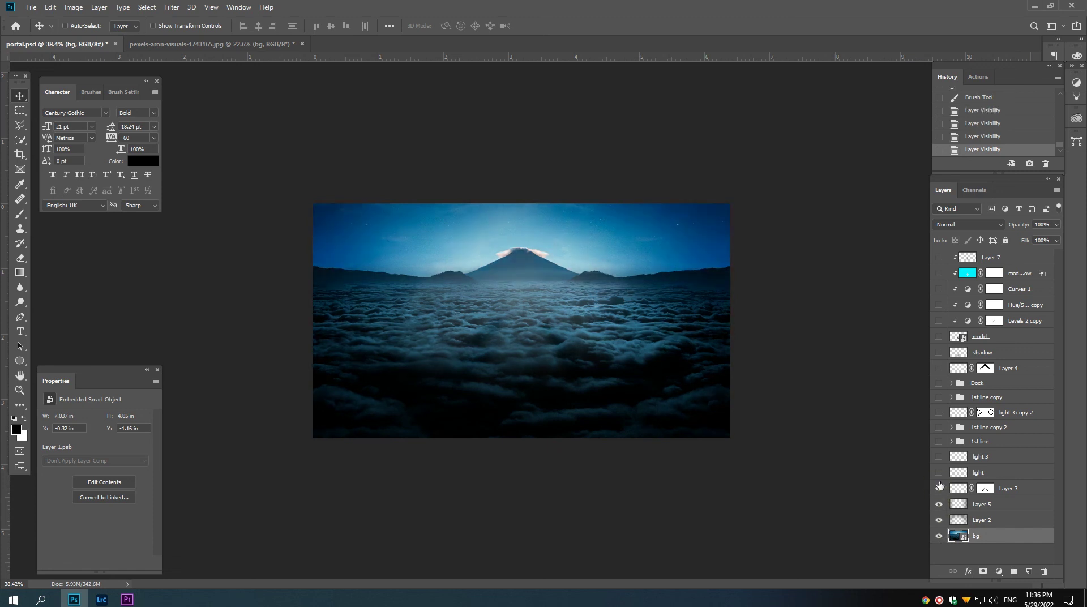
{"action": "left_click", "coordinate": [939, 473]}
{"action": "left_click", "coordinate": [937, 456]}
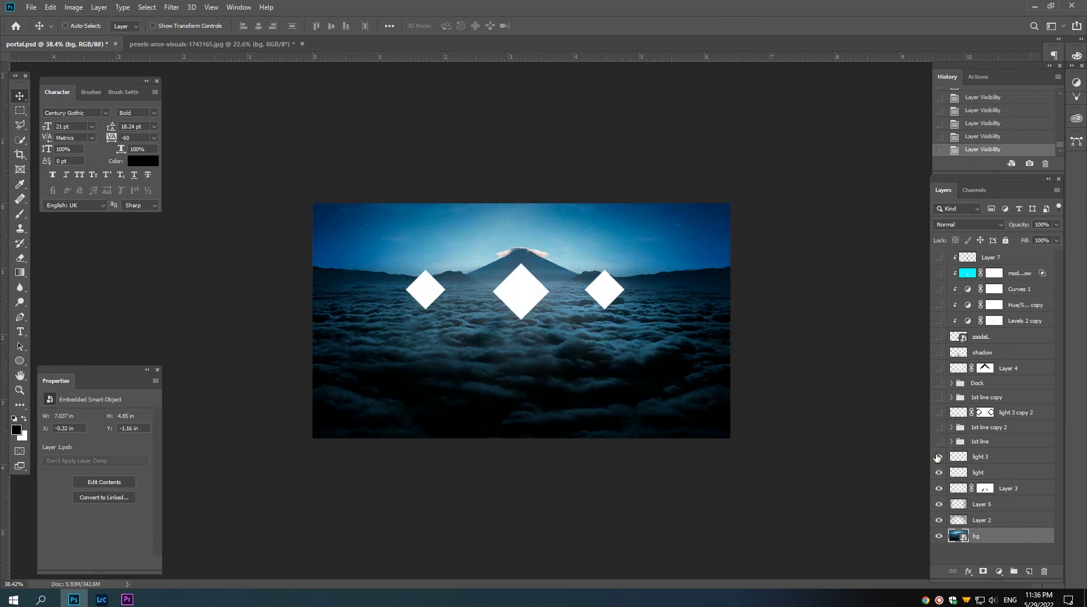
{"action": "left_click", "coordinate": [938, 441]}
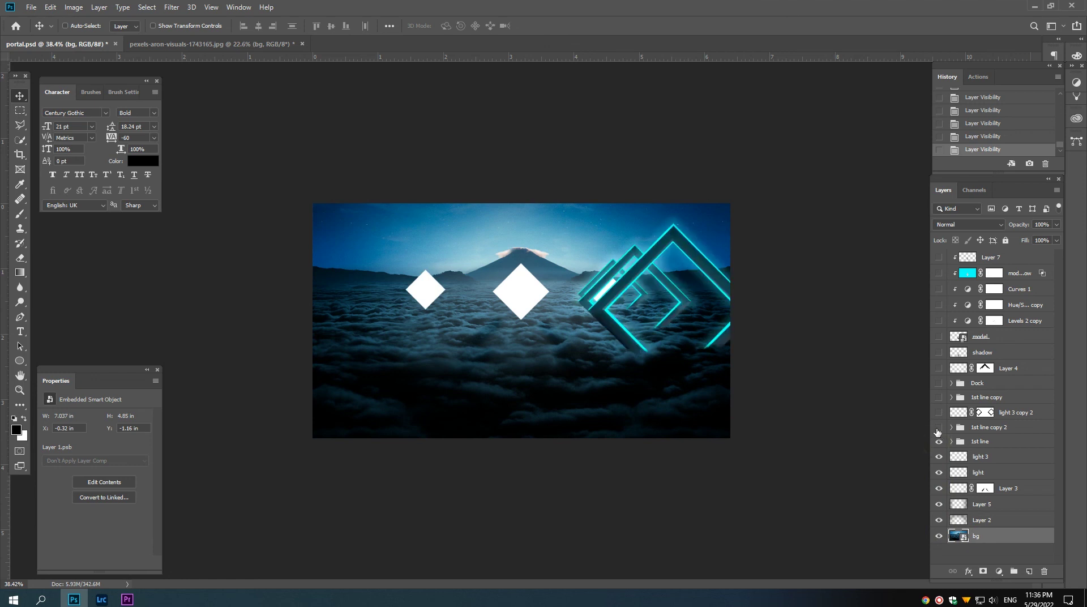
{"action": "left_click", "coordinate": [939, 428]}
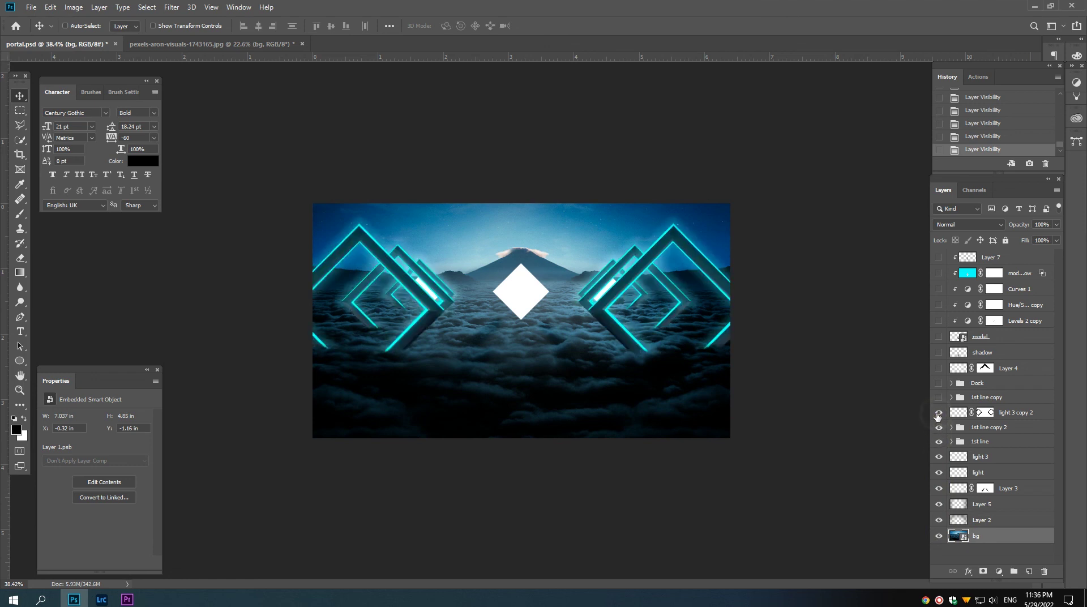
{"action": "left_click", "coordinate": [937, 413]}
{"action": "left_click", "coordinate": [938, 398]}
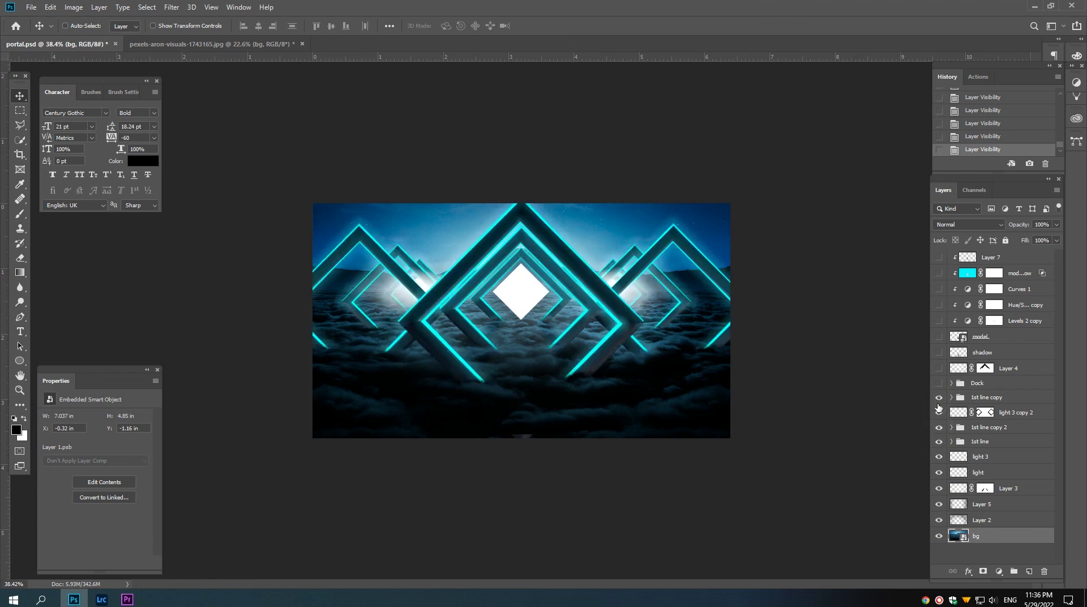
{"action": "left_click", "coordinate": [939, 385]}
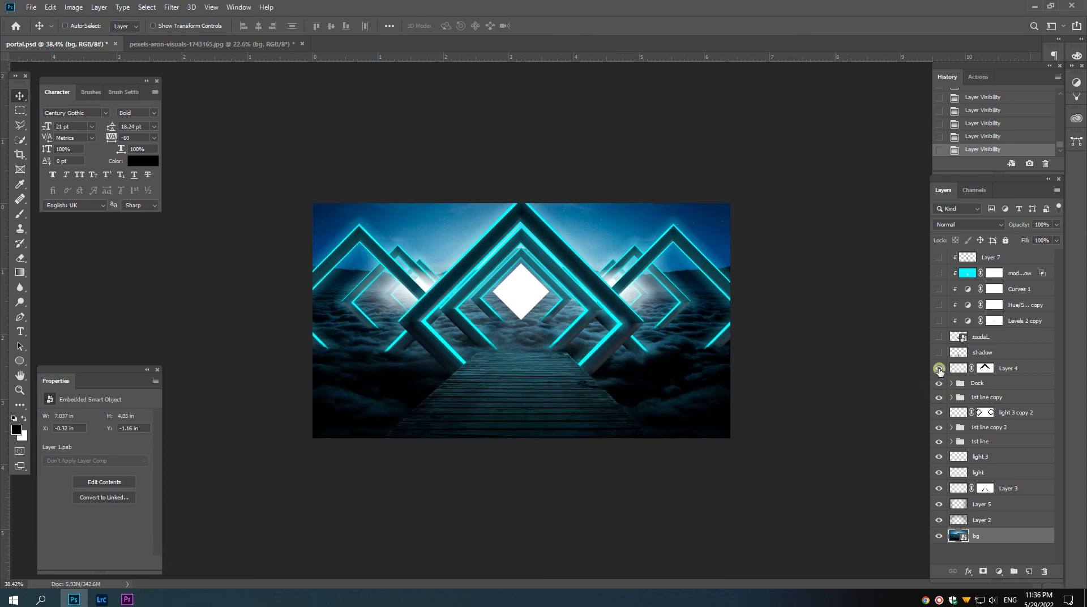
{"action": "left_click", "coordinate": [938, 369]}
{"action": "left_click", "coordinate": [937, 353]}
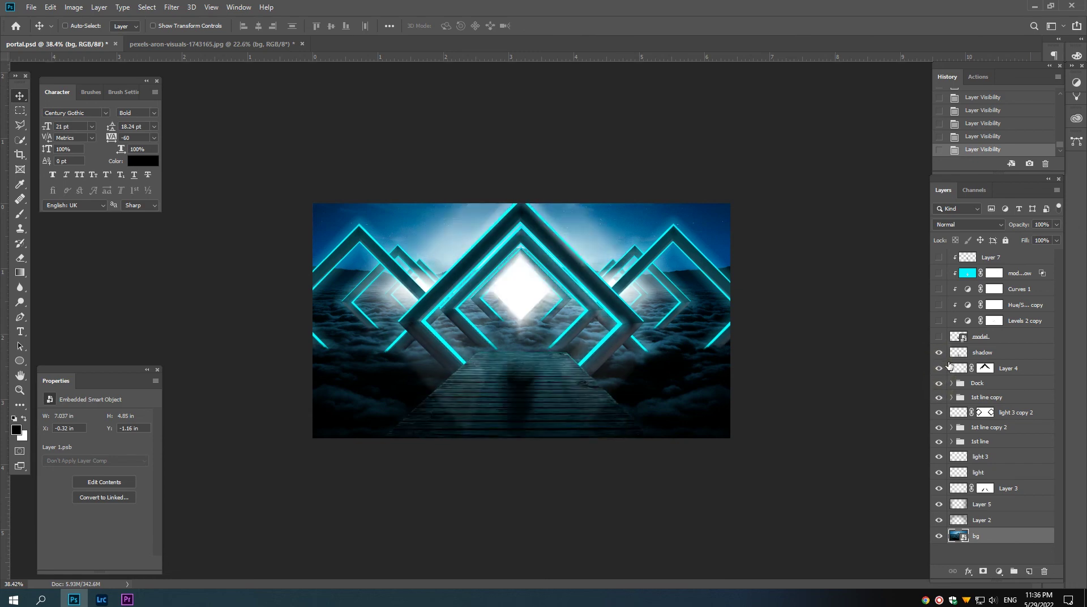
{"action": "left_click", "coordinate": [937, 338]}
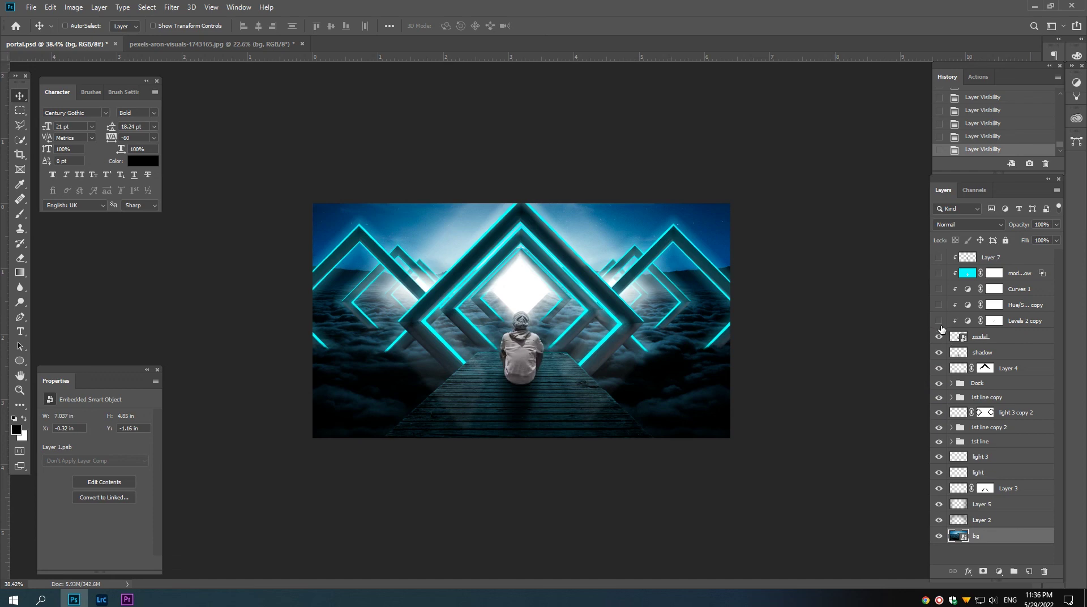
{"action": "left_click", "coordinate": [939, 320]}
{"action": "left_click", "coordinate": [938, 304]}
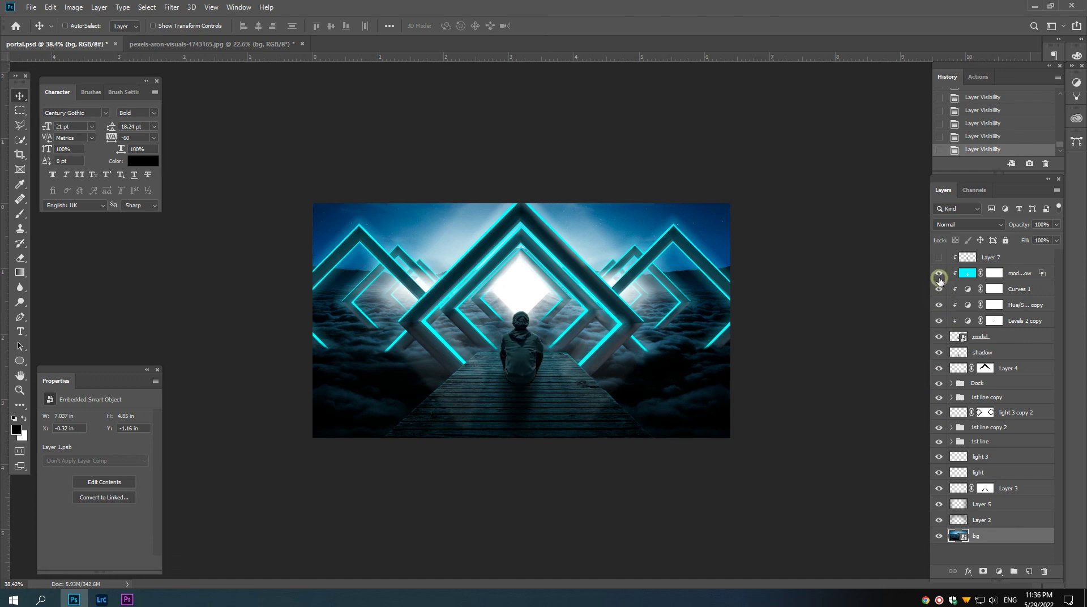
{"action": "left_click", "coordinate": [938, 257]}
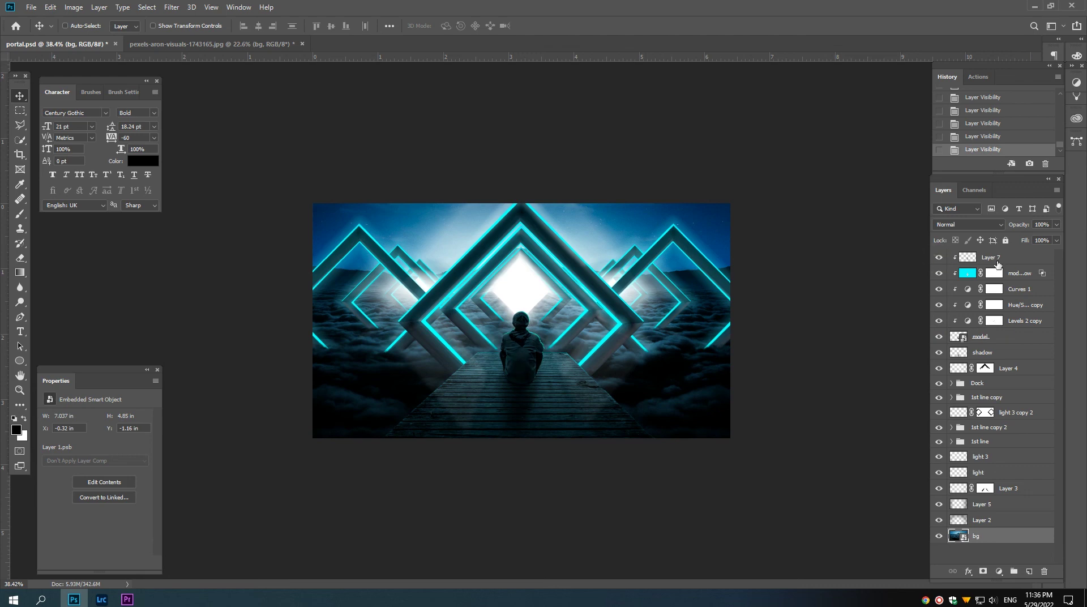
{"action": "left_click", "coordinate": [996, 259]}
{"action": "left_click", "coordinate": [569, 365], "text": "ctrl"}
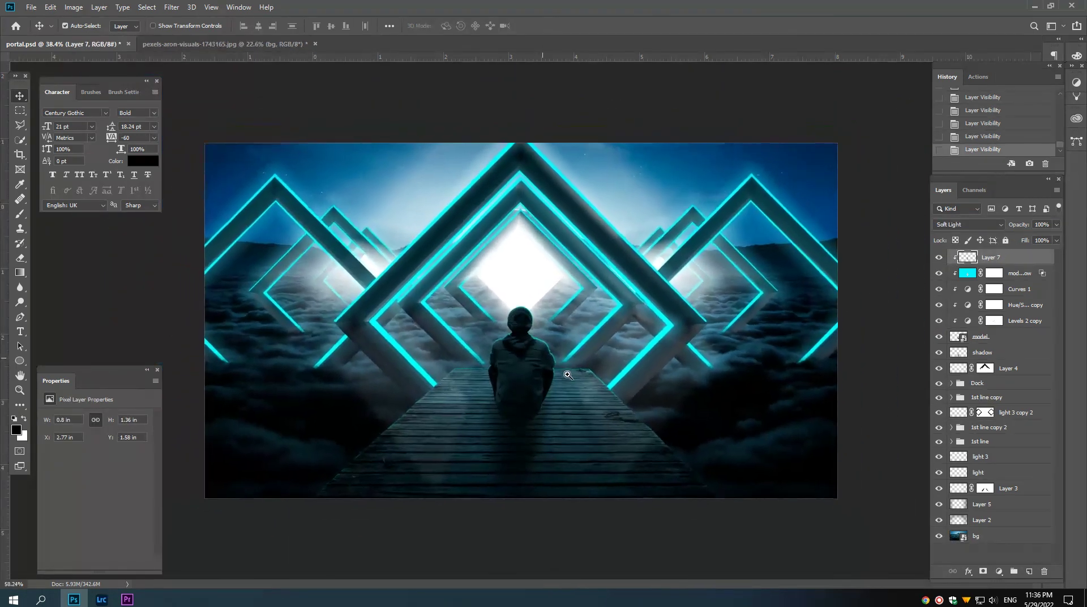
Step: Stamp all visible layers into Layer 8 and convert it to a smart object
{"action": "left_click_drag", "start_coordinate": [568, 374], "coordinate": [565, 374]}
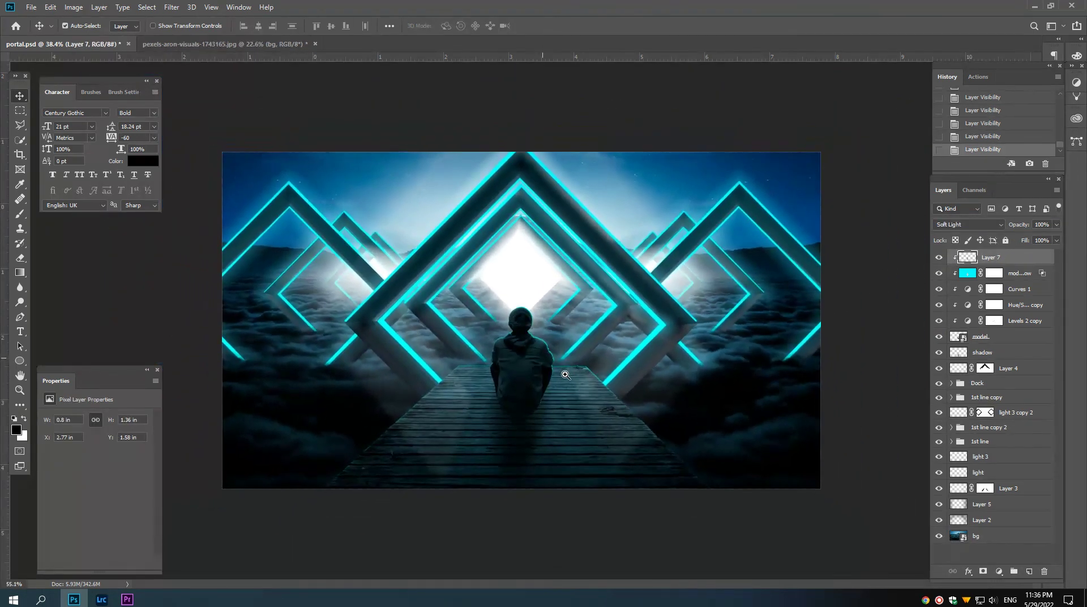
{"action": "key", "text": "ctrl"}
{"action": "key", "text": "ctrl+shift+alt+e"}
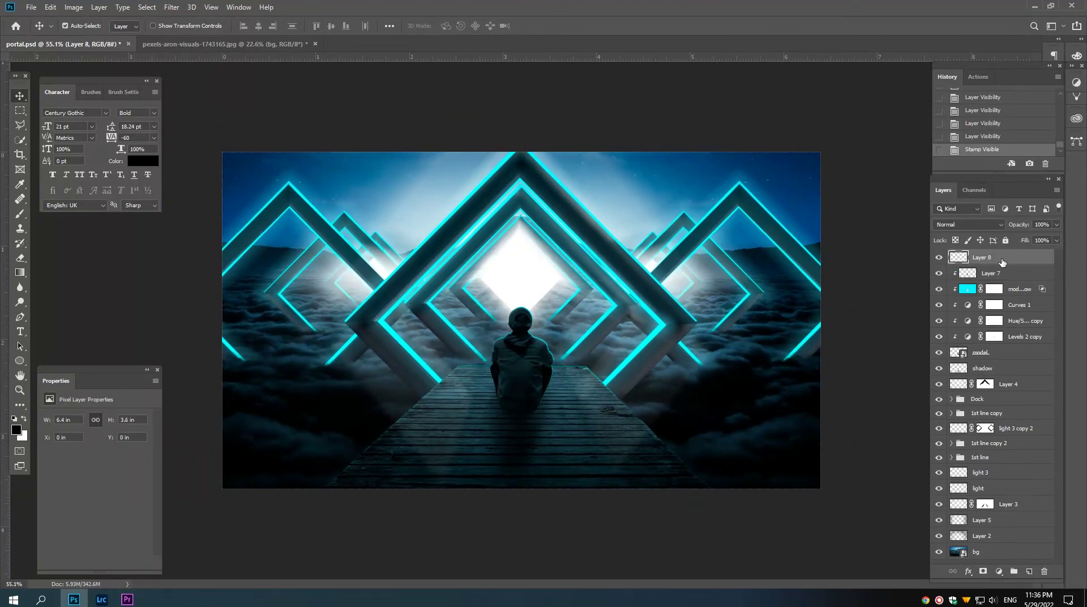
{"action": "right_click", "coordinate": [979, 261]}
{"action": "left_click", "coordinate": [909, 267]}
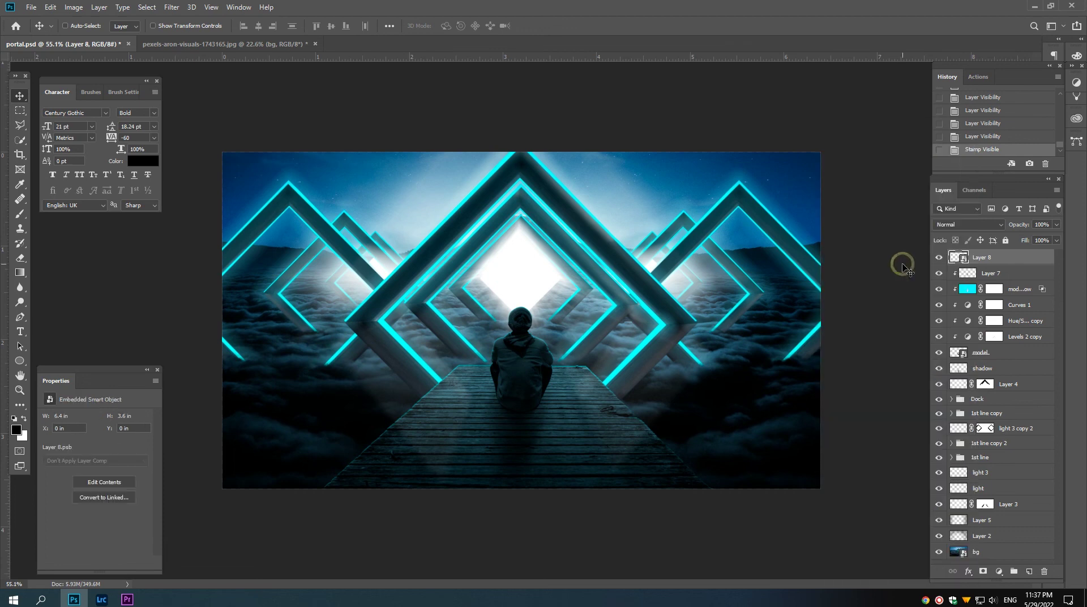
Step: Apply the Camera Raw Filter to Layer 8 with Texture raised to +59
{"action": "left_click", "coordinate": [169, 8]}
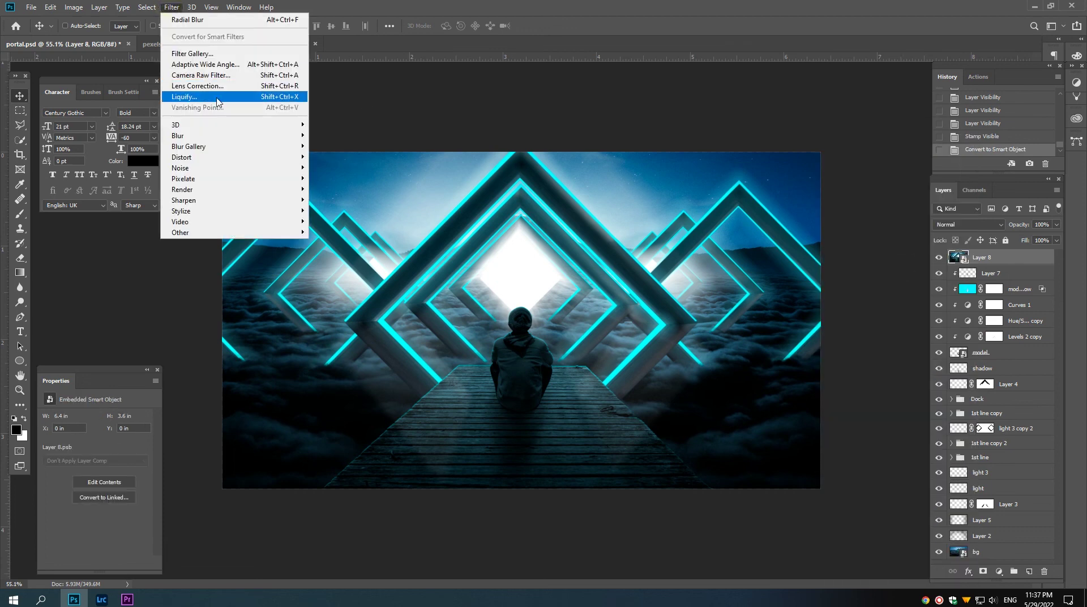
{"action": "left_click", "coordinate": [208, 75]}
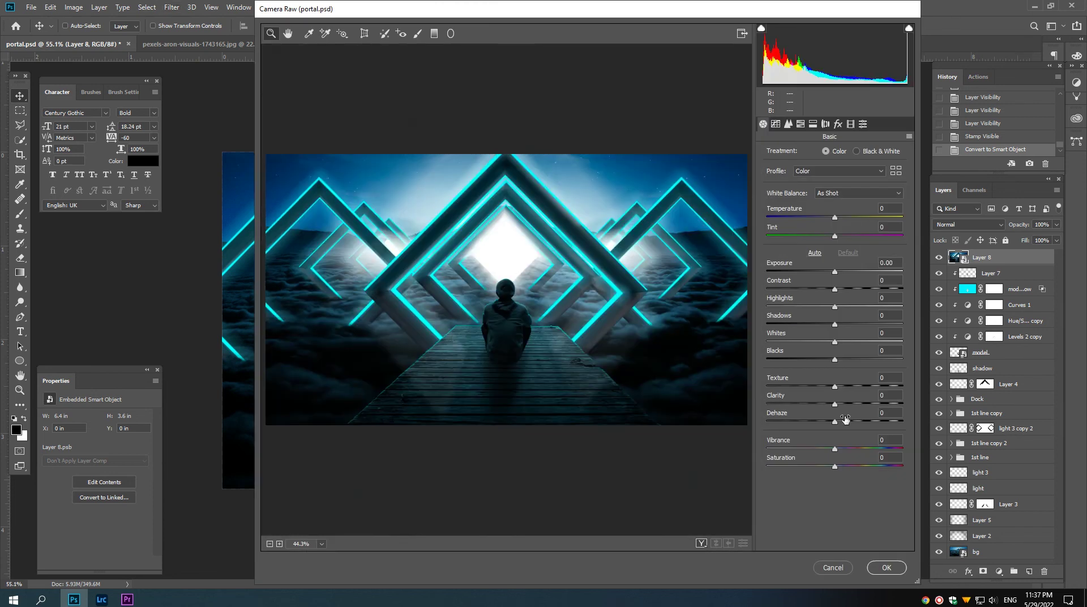
{"action": "left_click", "coordinate": [869, 388]}
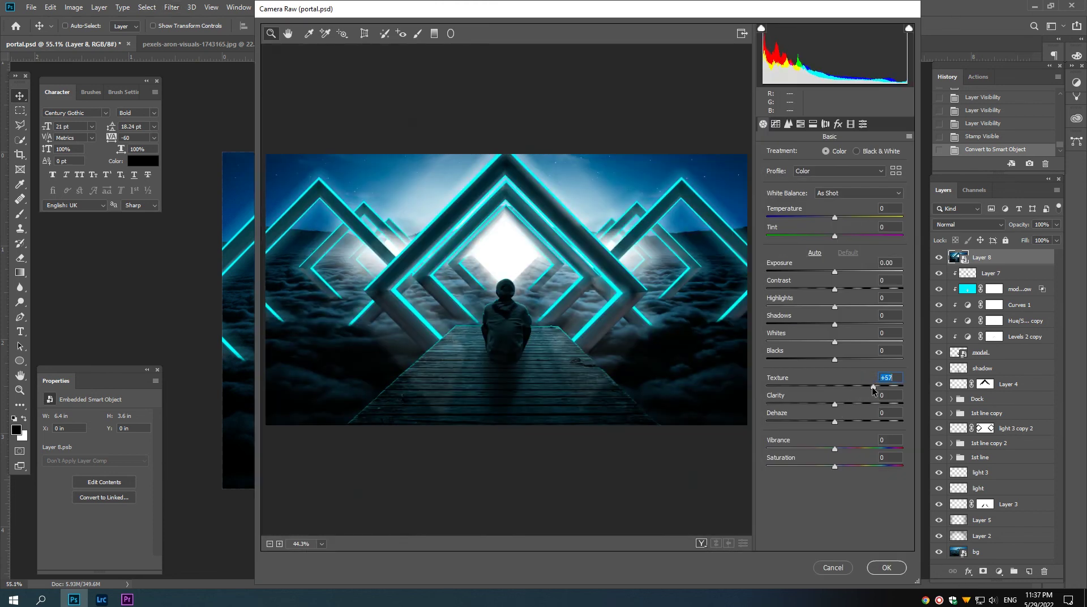
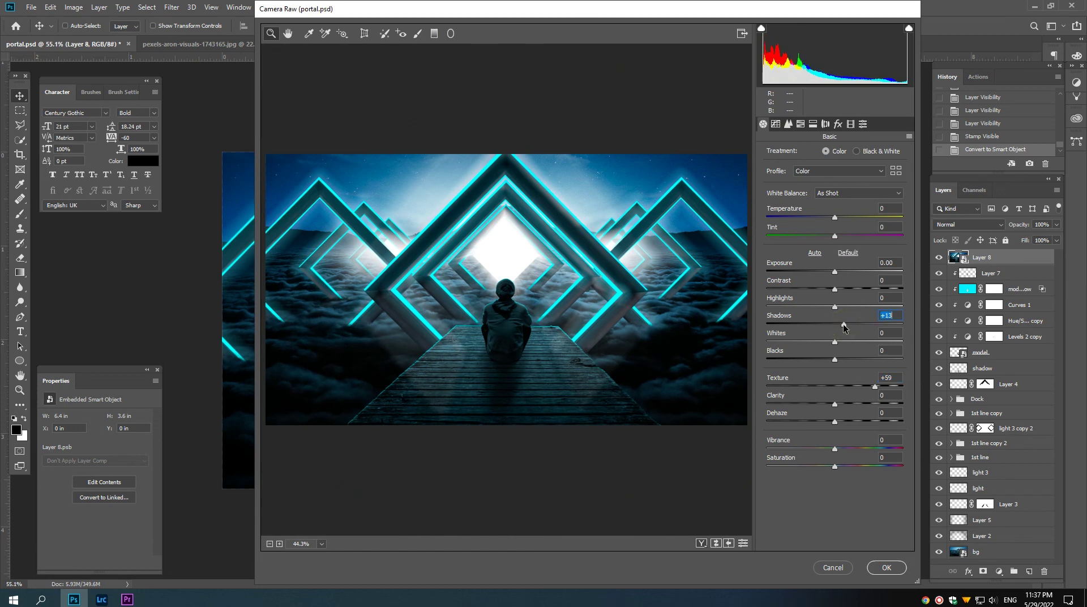
Step: Raise Texture and increase the Sharpening Amount with Masking restricted to edges
{"action": "left_click_drag", "start_coordinate": [875, 389], "coordinate": [877, 388]}
{"action": "left_click", "coordinate": [790, 124]}
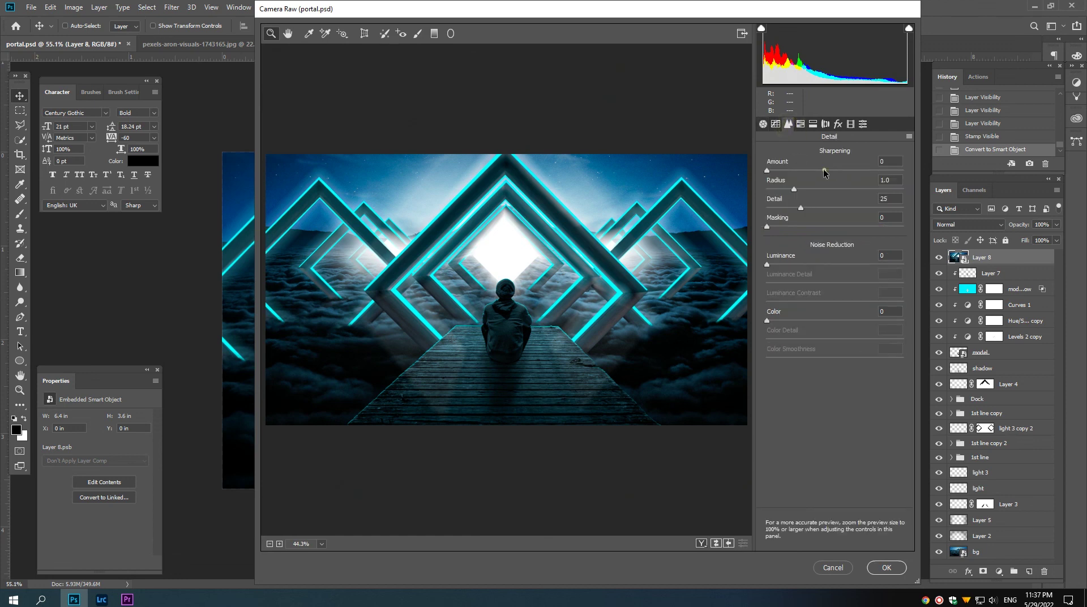
{"action": "left_click_drag", "start_coordinate": [858, 172], "coordinate": [860, 172]}
{"action": "left_click_drag", "start_coordinate": [767, 226], "coordinate": [894, 232], "text": "alt"}
Step: Add film grain (amount 11, size 18, roughness 0) and apply the Camera Raw filter
{"action": "left_click", "coordinate": [801, 124]}
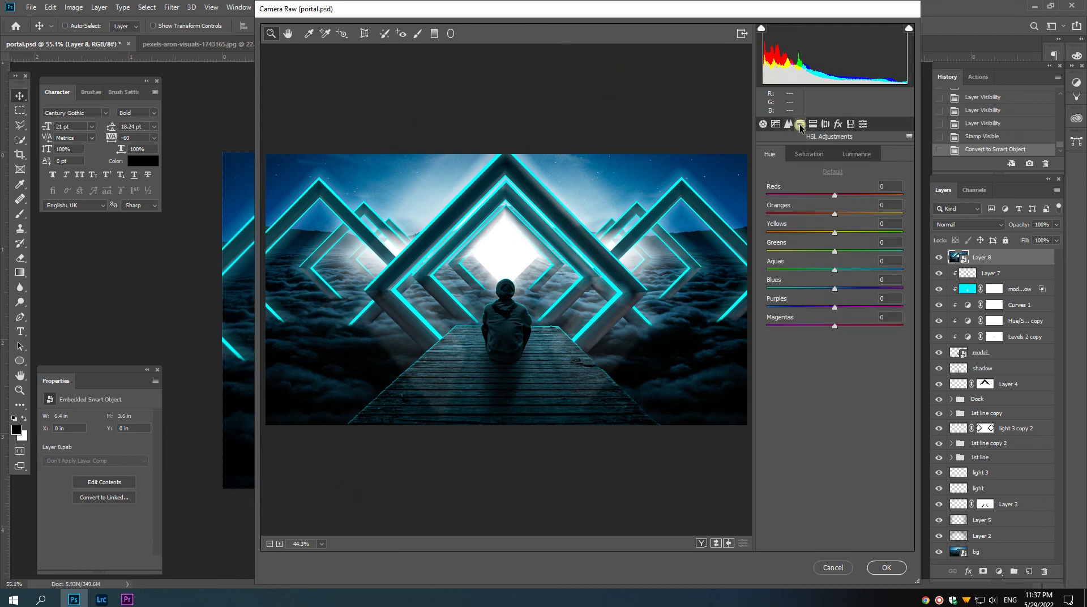
{"action": "left_click", "coordinate": [825, 124]}
{"action": "left_click", "coordinate": [832, 148]}
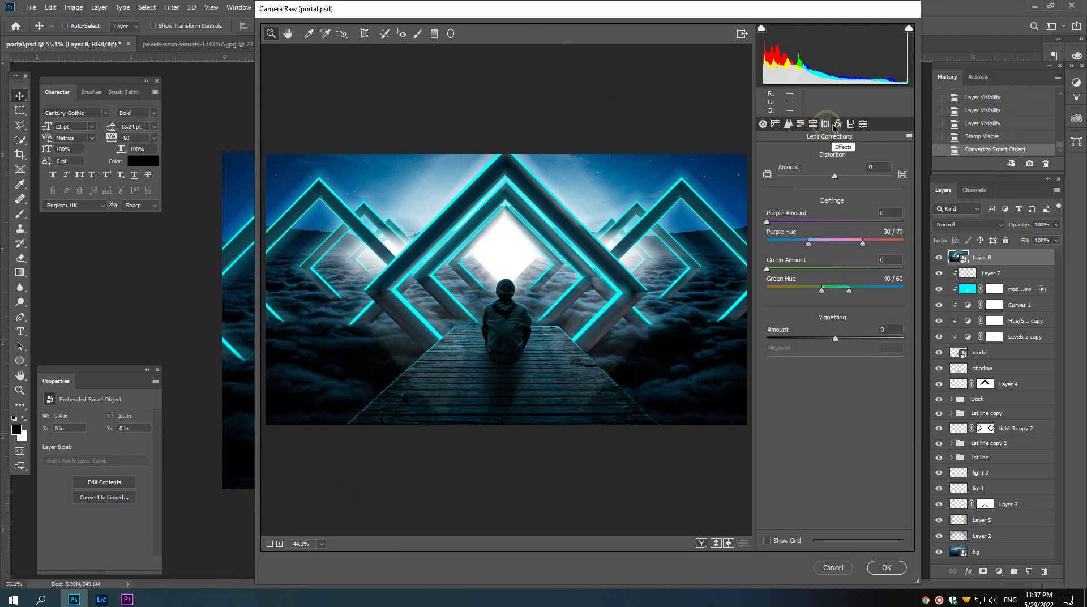
{"action": "left_click", "coordinate": [838, 124]}
{"action": "mouse_move", "coordinate": [775, 173]}
{"action": "left_mouse_down"}
{"action": "mouse_move", "coordinate": [790, 191]}
{"action": "mouse_move", "coordinate": [764, 209]}
{"action": "left_mouse_up"}
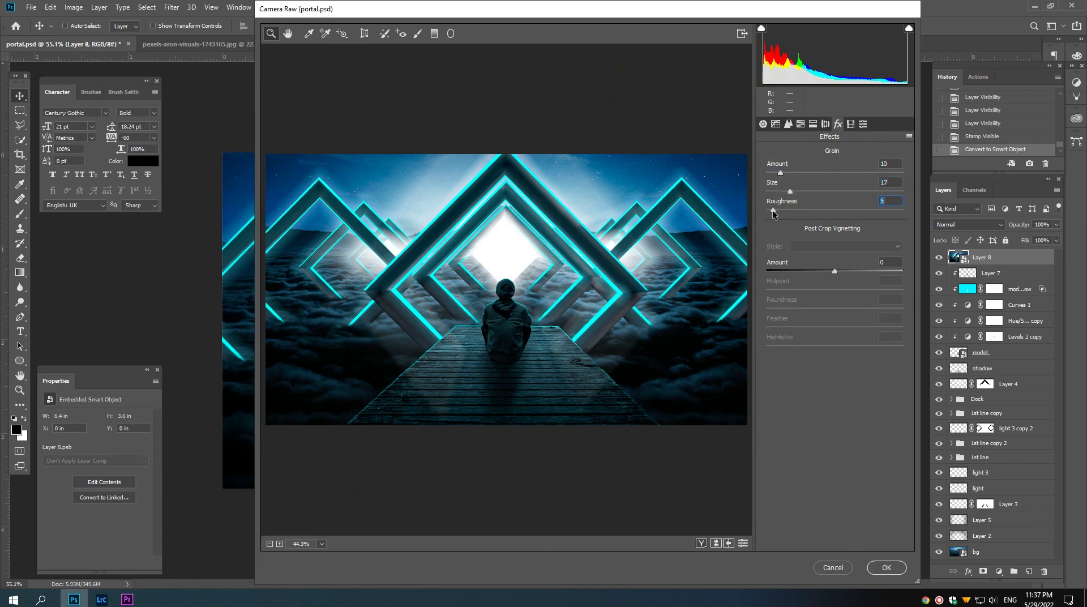
{"action": "left_click_drag", "start_coordinate": [779, 173], "coordinate": [791, 191]}
{"action": "left_click", "coordinate": [886, 568]}
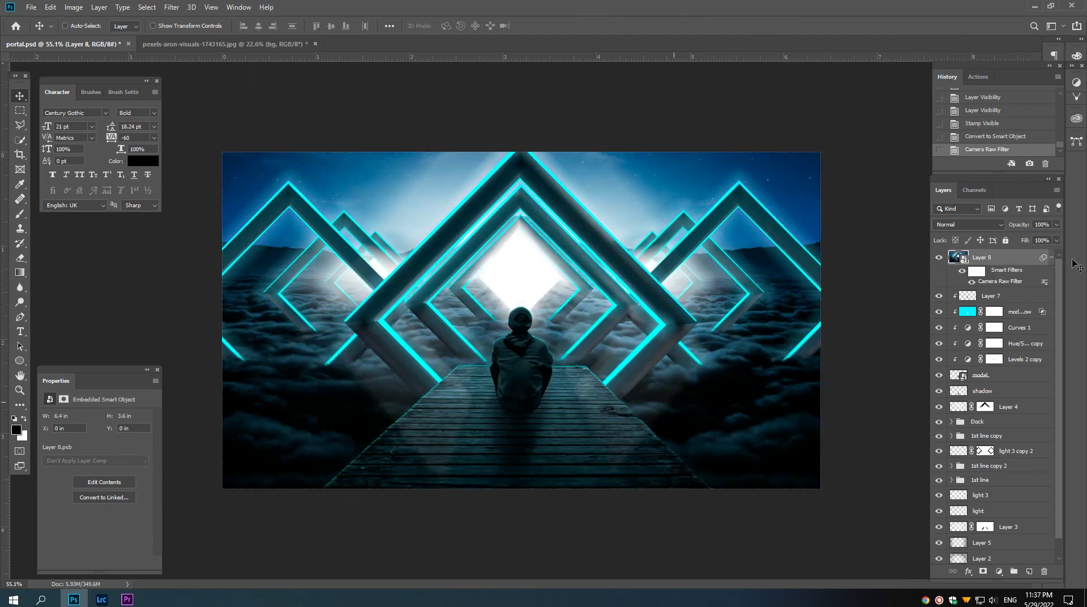
Step: Add a Gradient Map layer using the Violet, Orange preset in Color blend mode
{"action": "left_click", "coordinate": [1052, 258]}
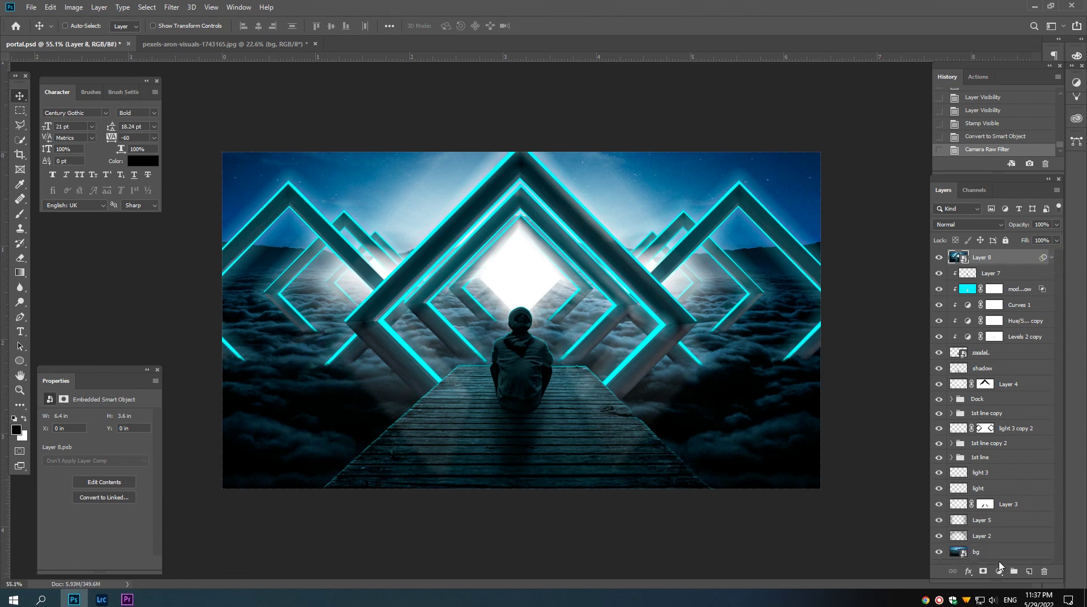
{"action": "left_click", "coordinate": [999, 570]}
{"action": "left_click", "coordinate": [967, 549]}
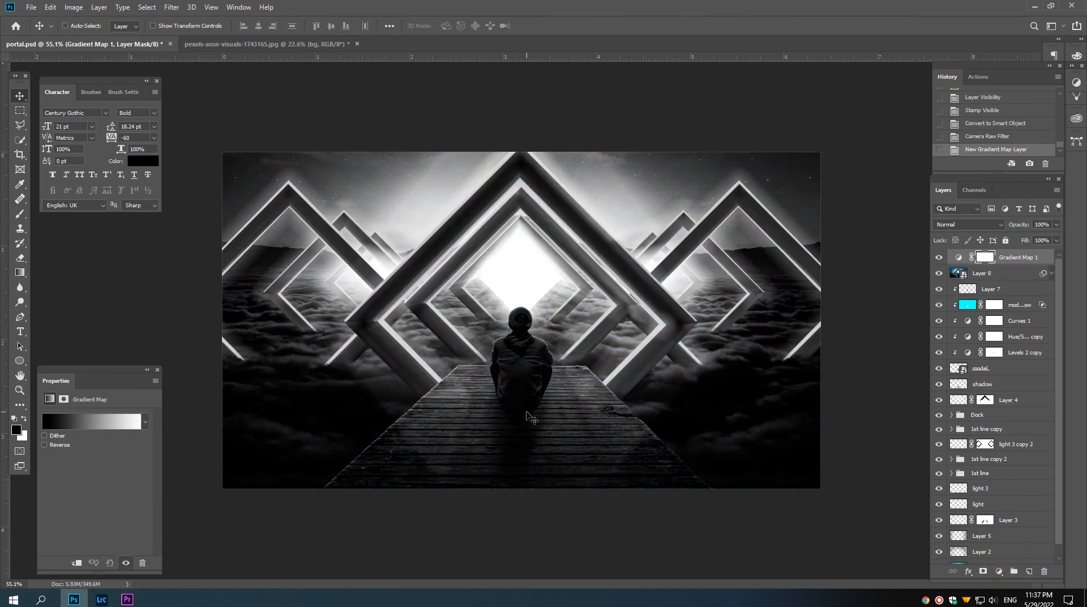
{"action": "left_click", "coordinate": [79, 420]}
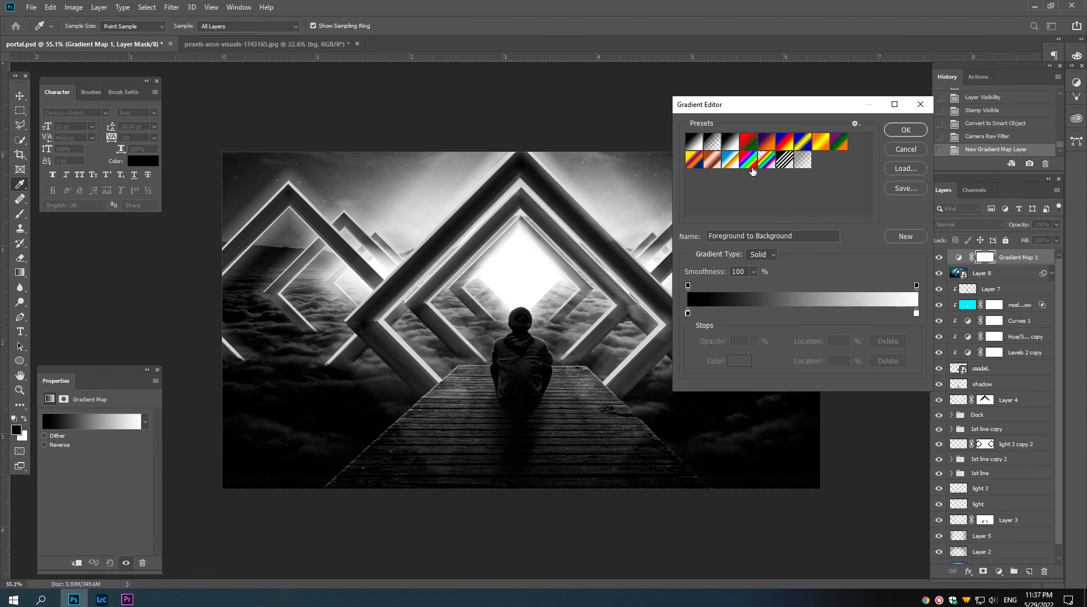
{"action": "left_click", "coordinate": [750, 145]}
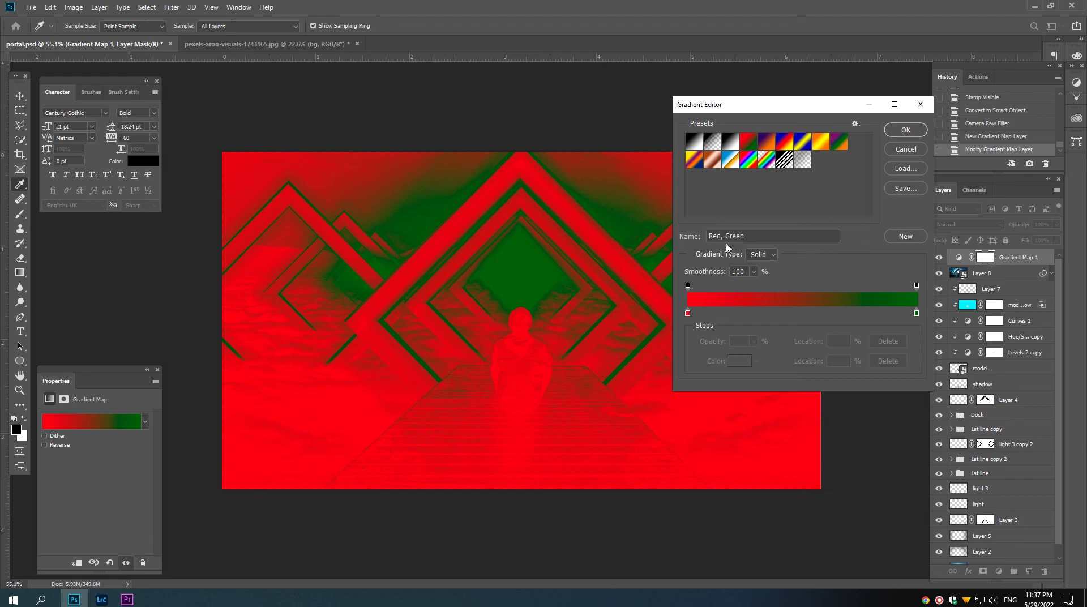
{"action": "left_click", "coordinate": [764, 146]}
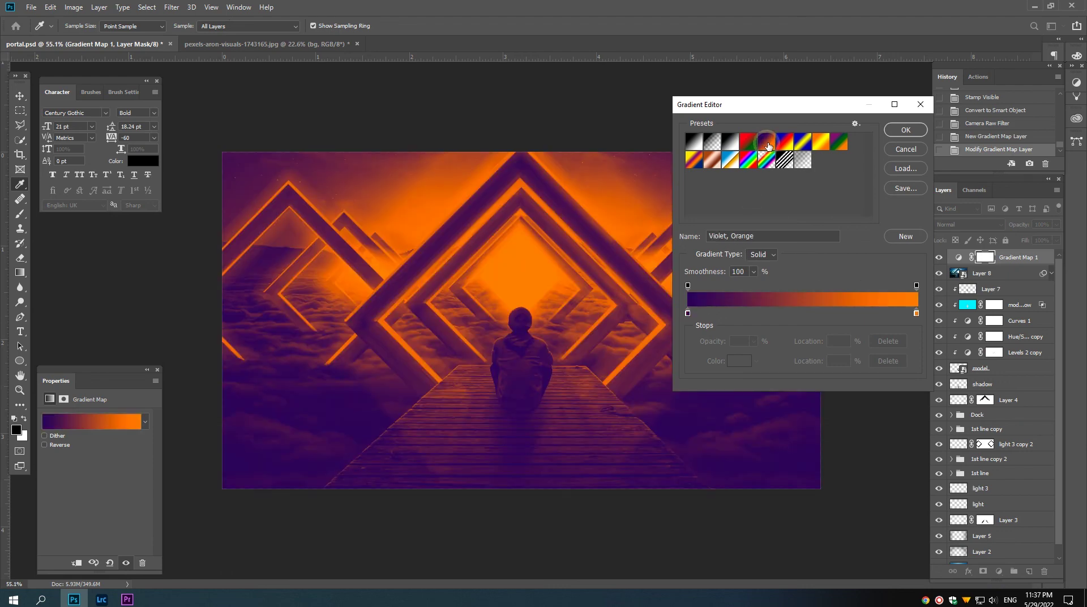
{"action": "left_click", "coordinate": [905, 130]}
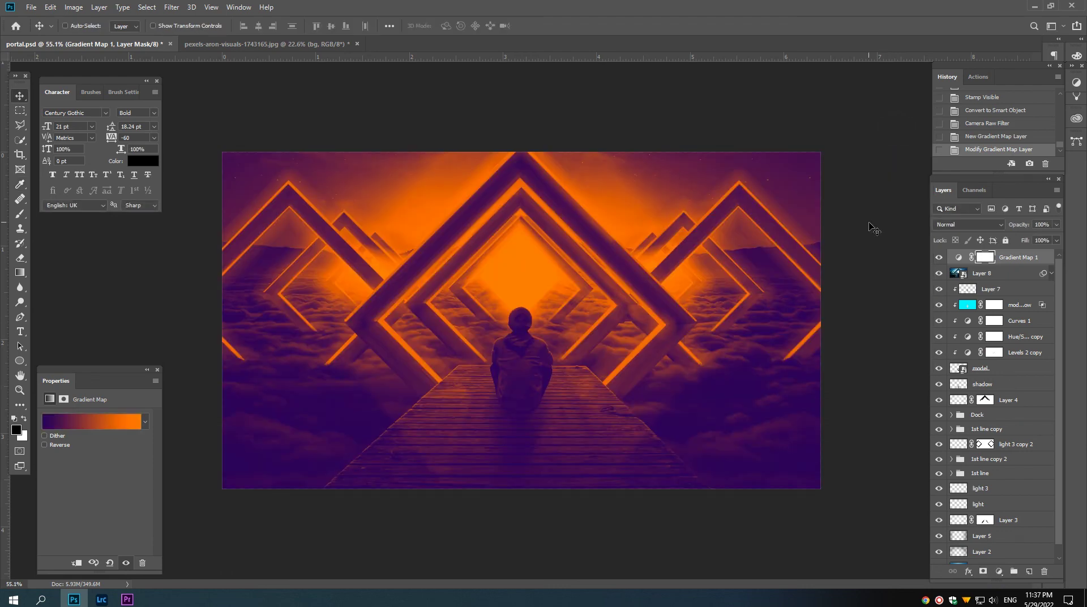
{"action": "left_click", "coordinate": [950, 224]}
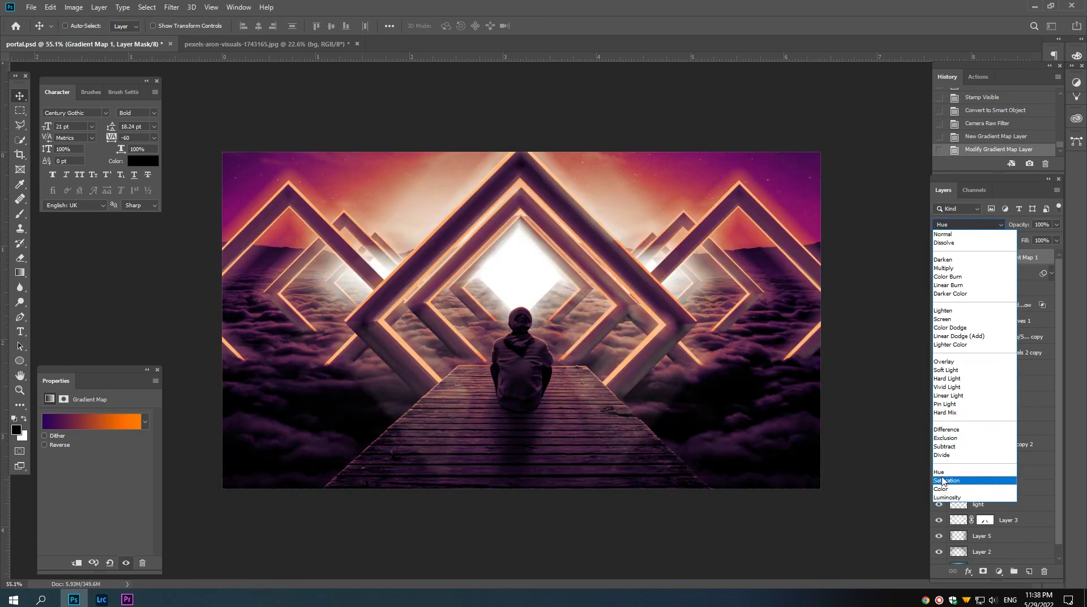
{"action": "left_click", "coordinate": [940, 488]}
Step: Mask the gradient map with an inverted radial gradient and set its opacity to 19%
{"action": "mouse_move", "coordinate": [1019, 224]}
{"action": "left_mouse_down"}
{"action": "mouse_move", "coordinate": [859, 225]}
{"action": "mouse_move", "coordinate": [869, 225]}
{"action": "left_mouse_up"}
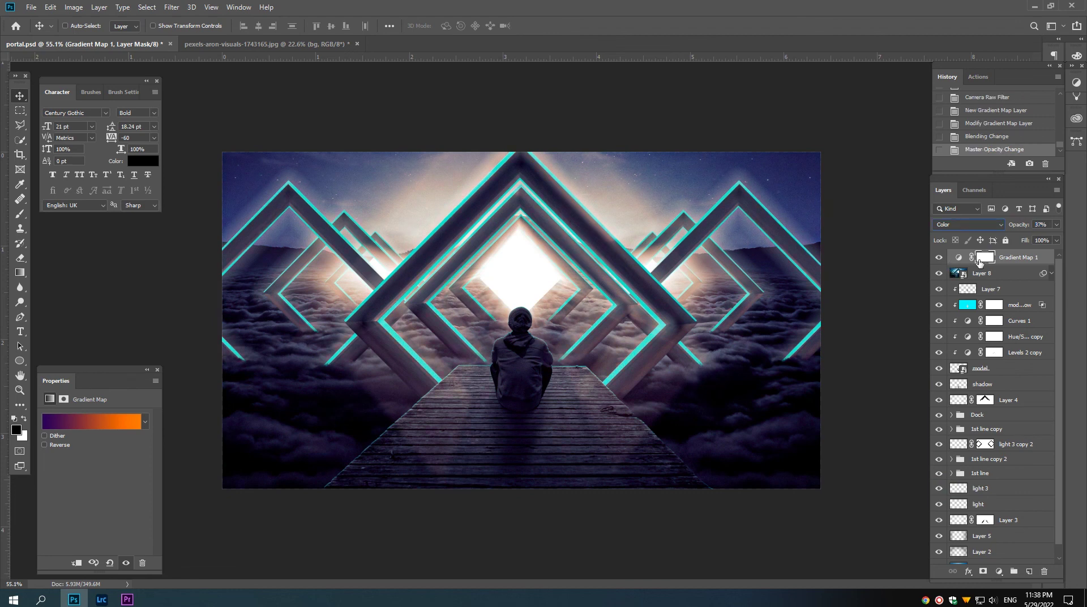
{"action": "left_click", "coordinate": [982, 259]}
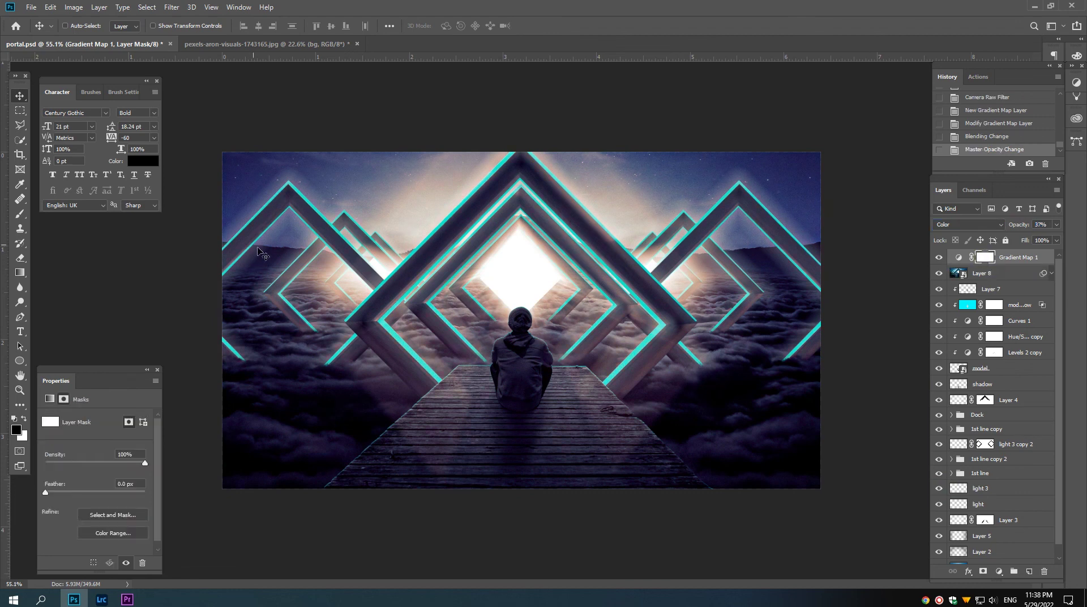
{"action": "left_click", "coordinate": [20, 272]}
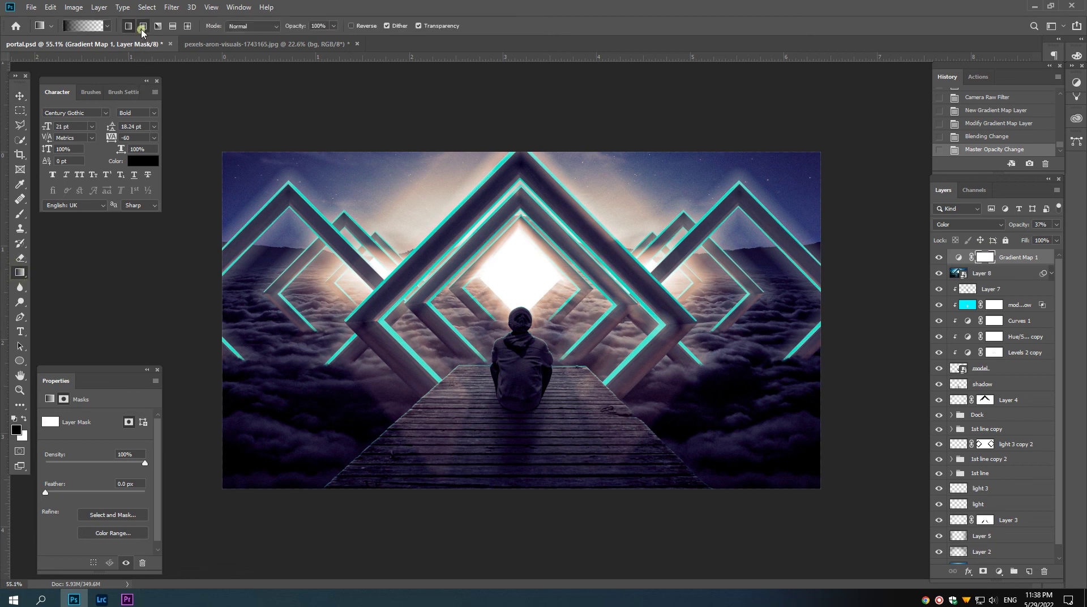
{"action": "left_click", "coordinate": [143, 25]}
{"action": "left_click_drag", "start_coordinate": [657, 461], "coordinate": [656, 461]}
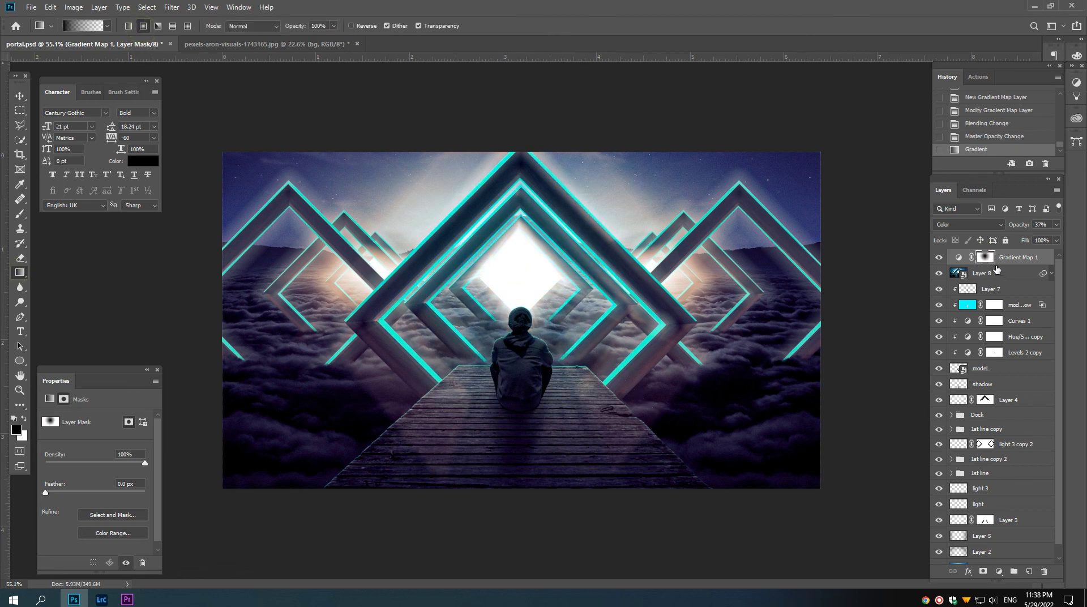
{"action": "key", "text": "ctrl+i"}
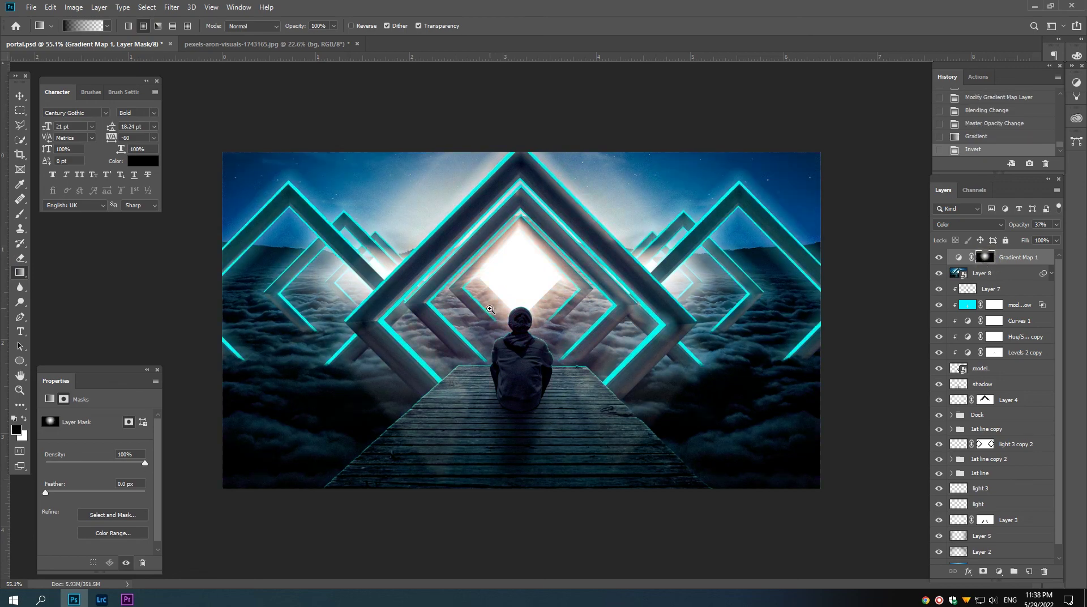
{"action": "mouse_move", "coordinate": [490, 309]}
{"action": "left_mouse_down"}
{"action": "mouse_move", "coordinate": [512, 314]}
{"action": "mouse_move", "coordinate": [483, 314]}
{"action": "left_mouse_up"}
{"action": "left_click_drag", "start_coordinate": [1023, 220], "coordinate": [1008, 233]}
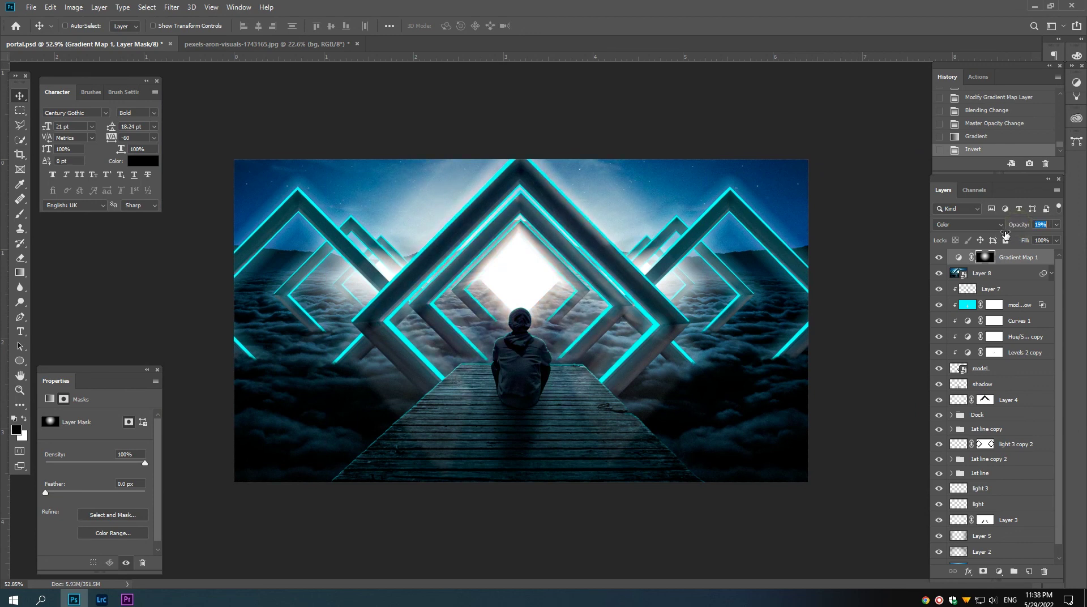
{"action": "left_click_drag", "start_coordinate": [1005, 233], "coordinate": [1005, 234]}
{"action": "left_click", "coordinate": [958, 257]}
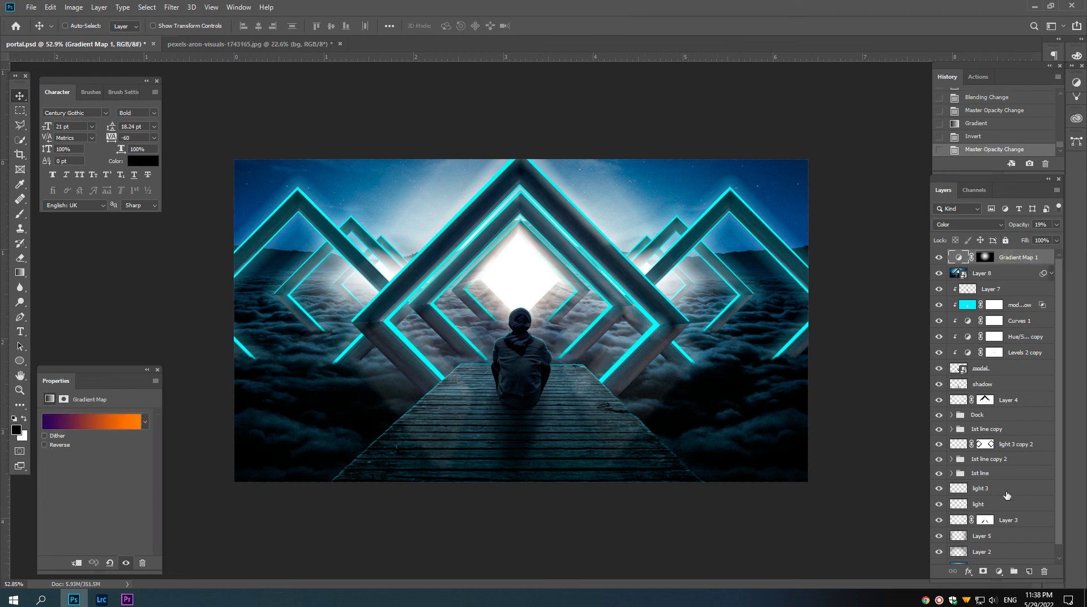
{"action": "left_click", "coordinate": [998, 571]}
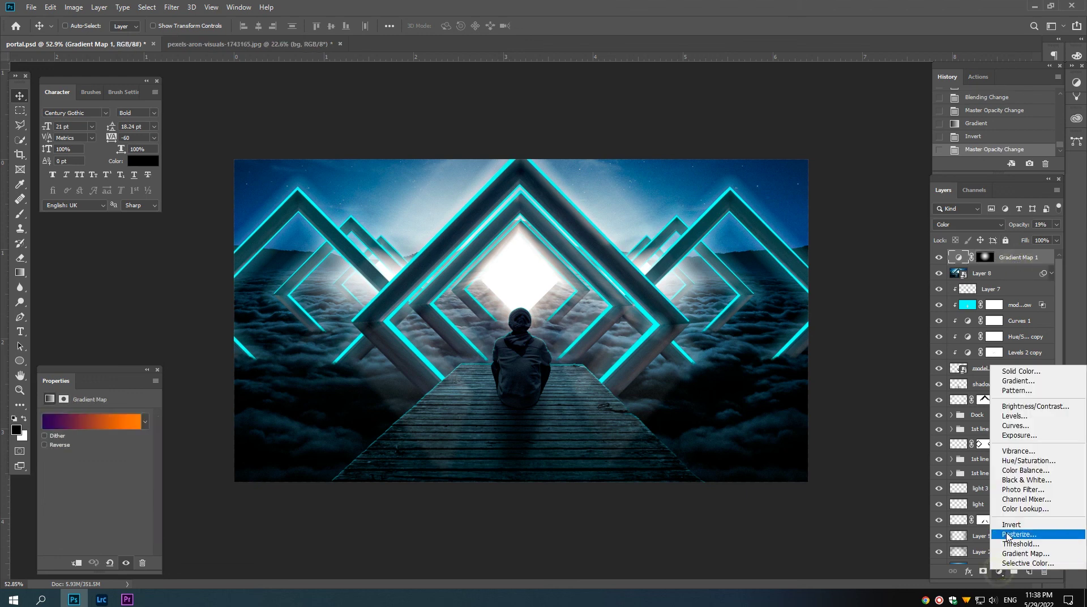
Step: Add a Levels 3 layer, lifting Blue shadows and adjusting Red shadows and highlights
{"action": "left_click", "coordinate": [1016, 417]}
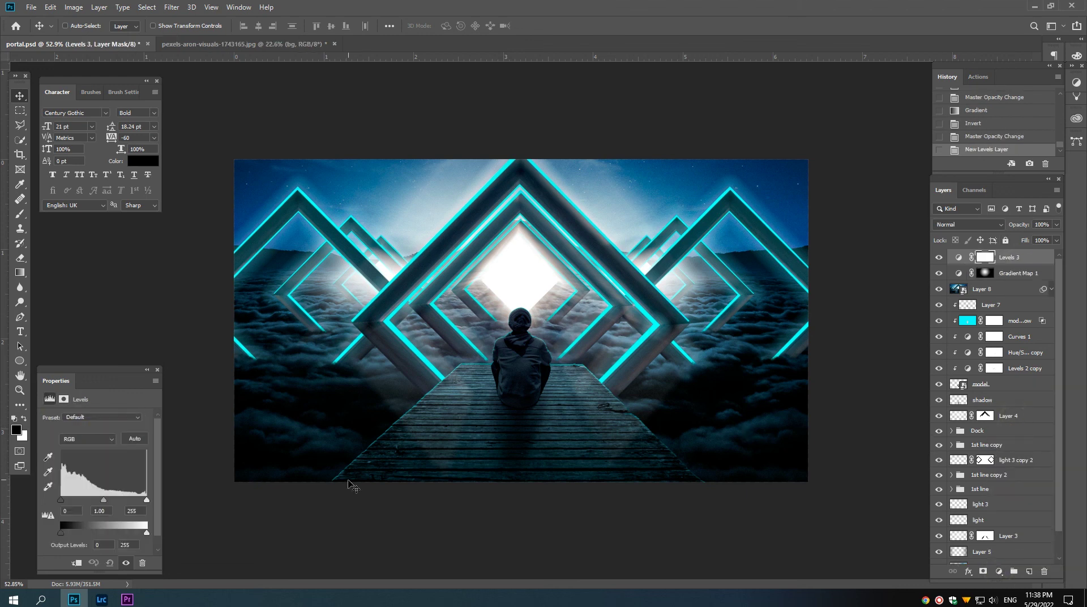
{"action": "left_click", "coordinate": [85, 439]}
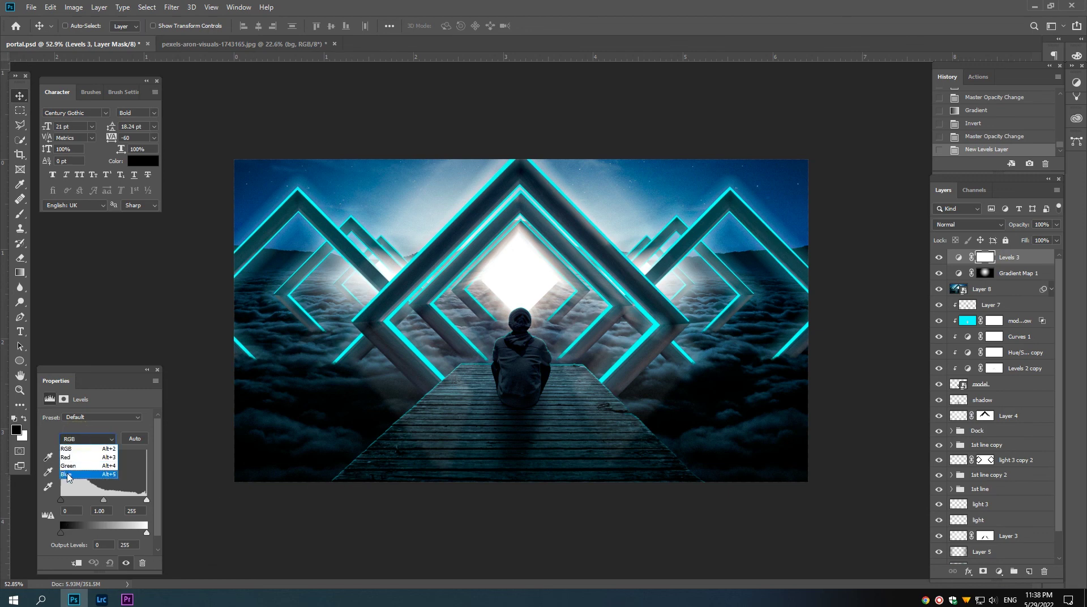
{"action": "left_click", "coordinate": [71, 469]}
{"action": "left_click_drag", "start_coordinate": [60, 500], "coordinate": [61, 503]}
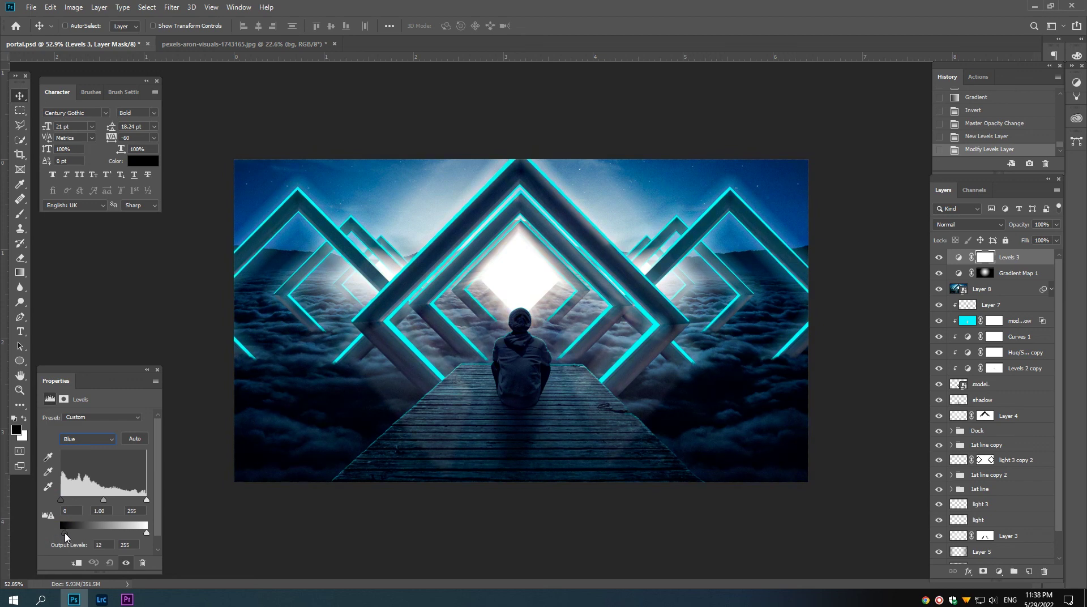
{"action": "left_click", "coordinate": [88, 439]}
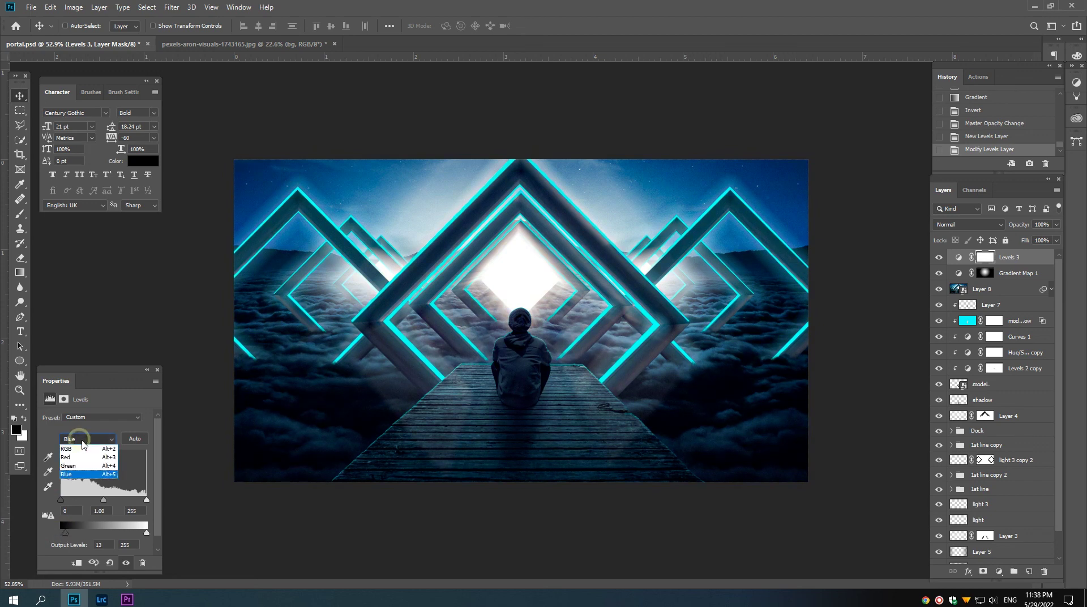
{"action": "left_click", "coordinate": [79, 446]}
{"action": "left_click_drag", "start_coordinate": [63, 536], "coordinate": [72, 537]}
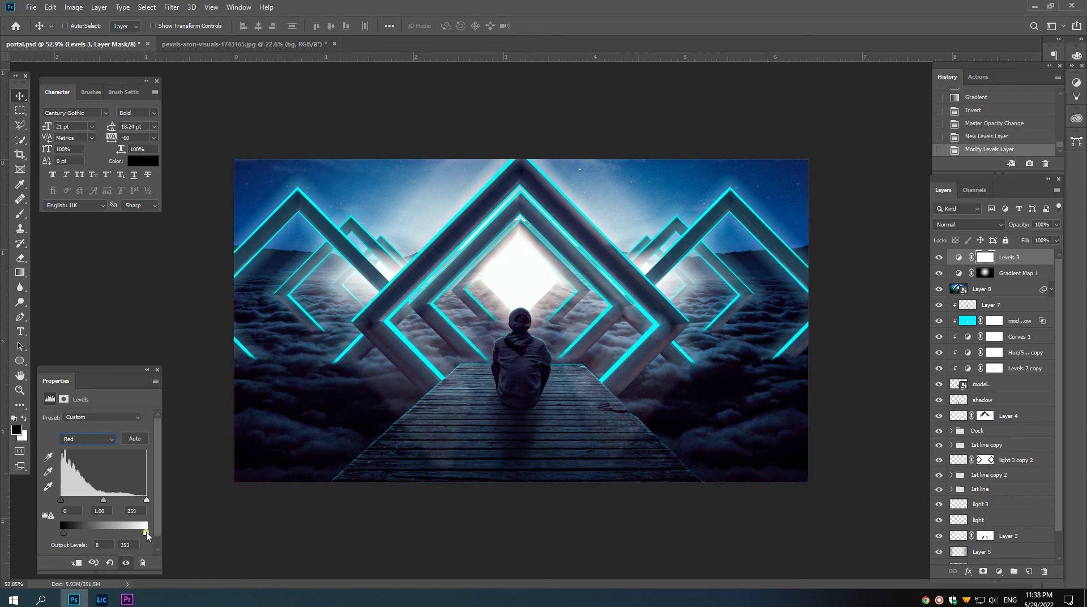
{"action": "left_click_drag", "start_coordinate": [146, 533], "coordinate": [137, 536]}
Step: Raise the Green channel highlights to input white 240 and compare with Levels 3 toggled
{"action": "left_click", "coordinate": [82, 440]}
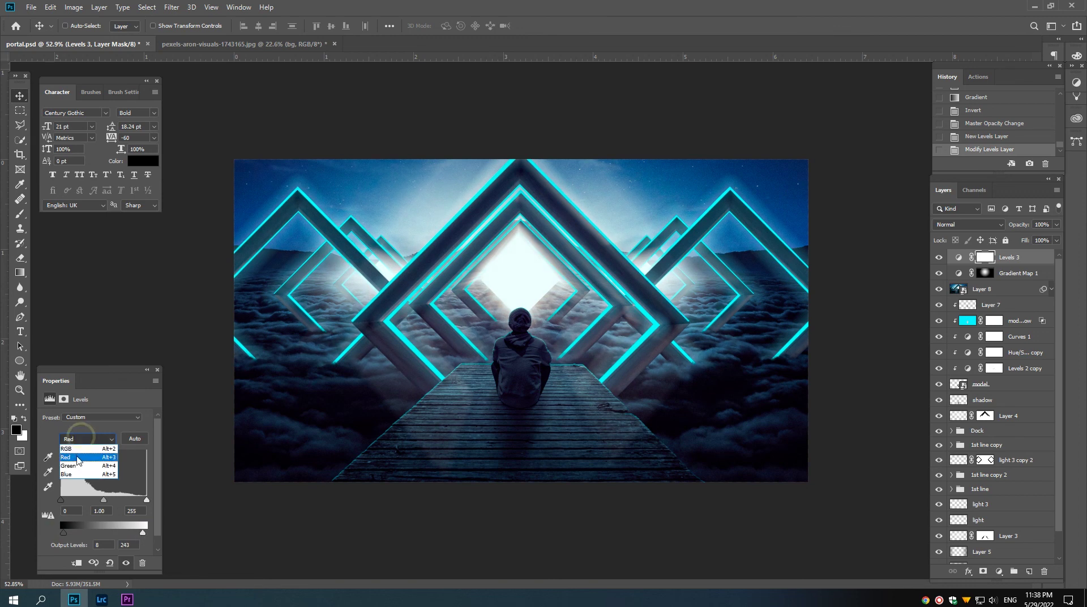
{"action": "left_click", "coordinate": [73, 457]}
{"action": "left_click_drag", "start_coordinate": [62, 501], "coordinate": [47, 503]}
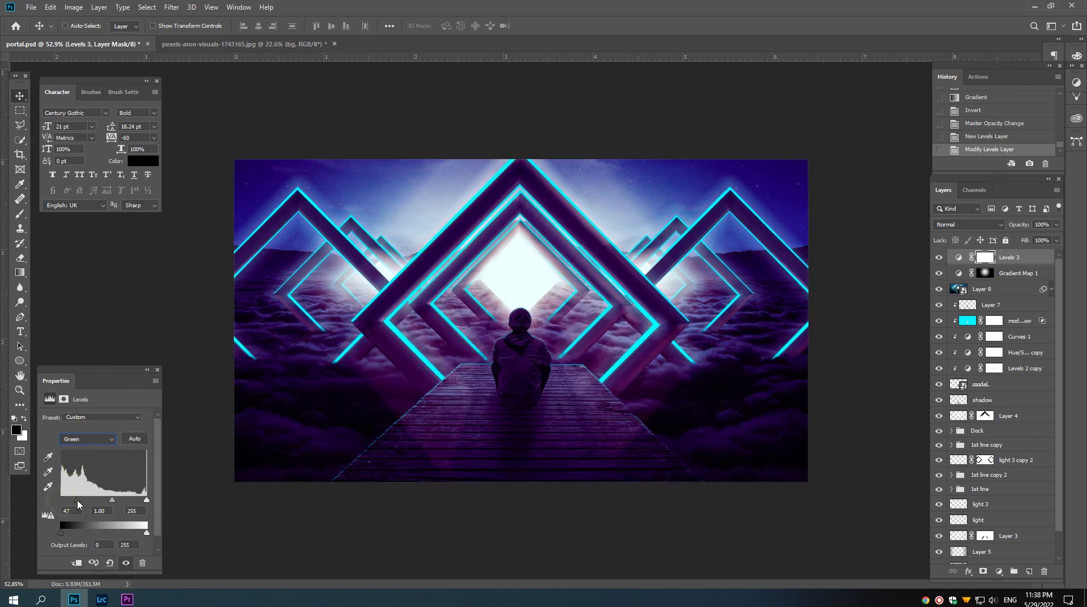
{"action": "left_click_drag", "start_coordinate": [146, 500], "coordinate": [139, 502]}
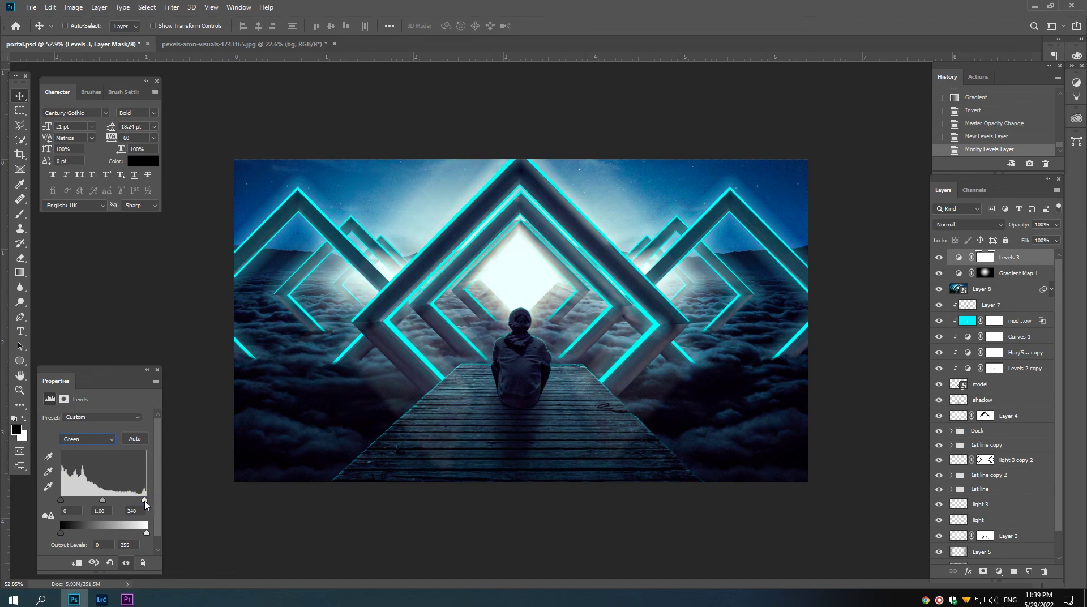
{"action": "left_click", "coordinate": [938, 257]}
{"action": "left_click", "coordinate": [938, 257]}
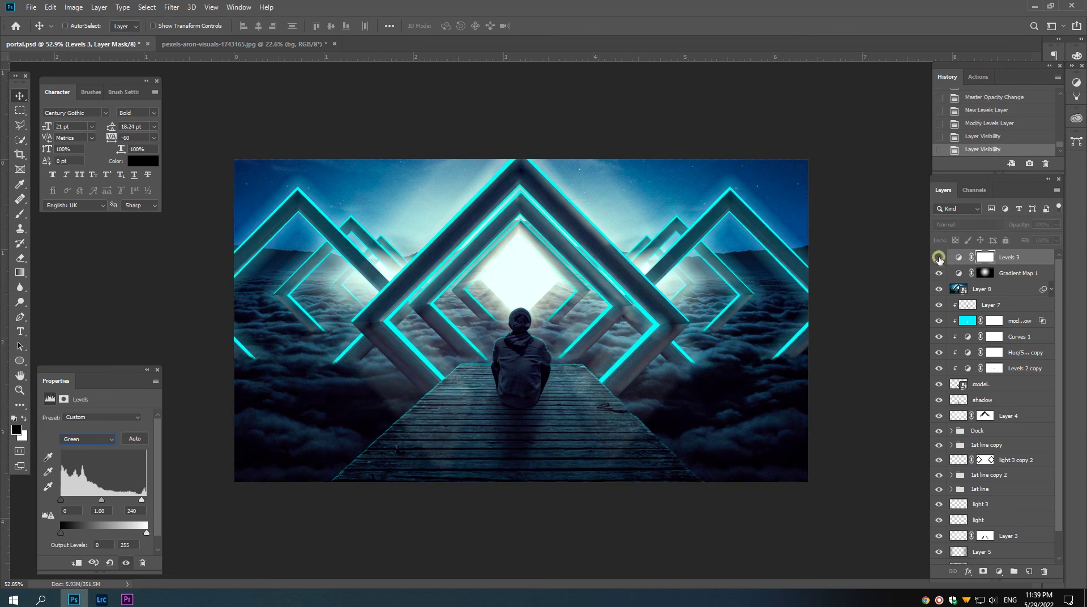
{"action": "left_click", "coordinate": [938, 258]}
{"action": "left_click", "coordinate": [1026, 258]}
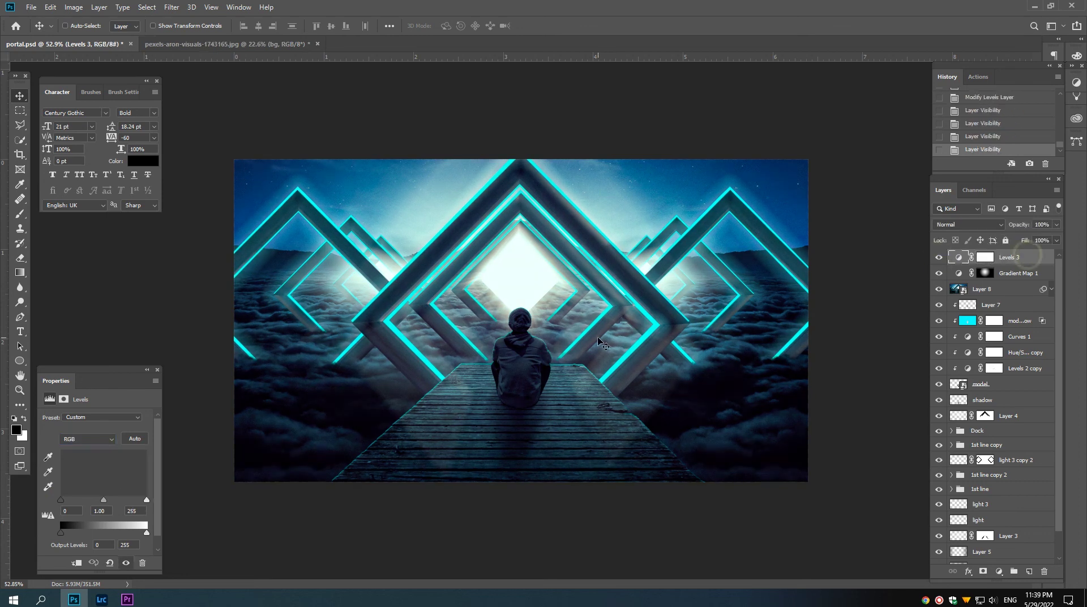
{"action": "left_click_drag", "start_coordinate": [553, 338], "coordinate": [555, 333]}
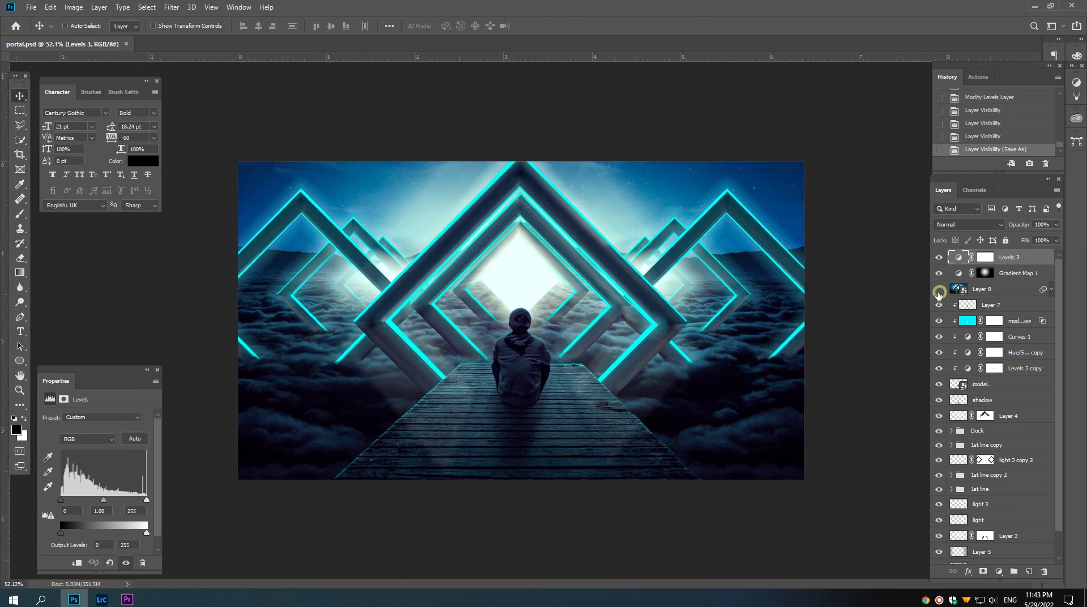
Step: Expand the 1st line copy group and duplicate frame group 1
{"action": "scroll", "coordinate": [461, 378], "scroll_direction": "up", "scroll_amount": 3}
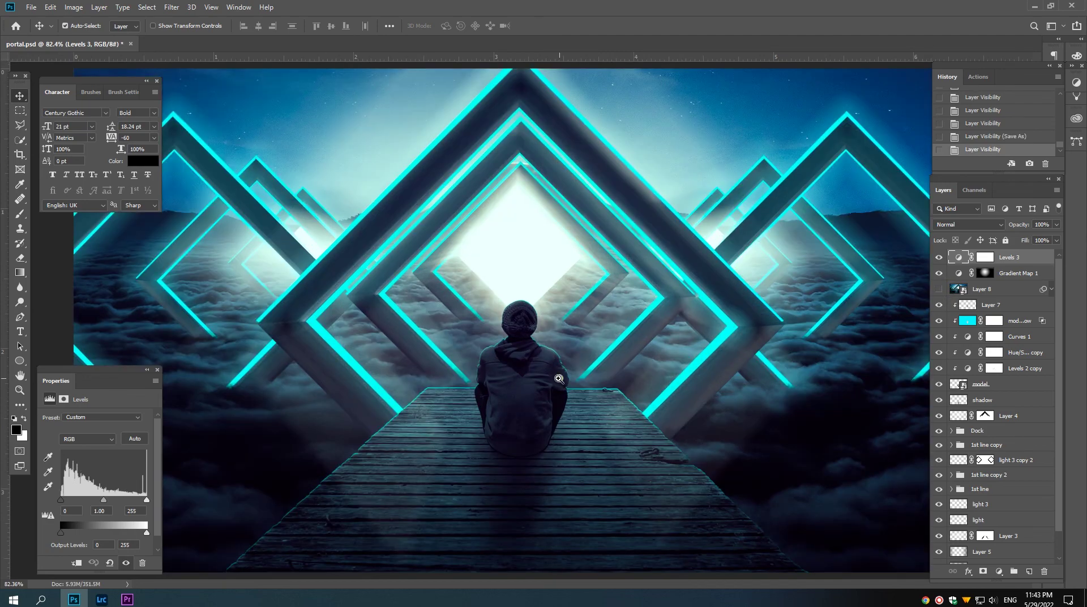
{"action": "scroll", "coordinate": [529, 380], "scroll_direction": "down", "scroll_amount": 4}
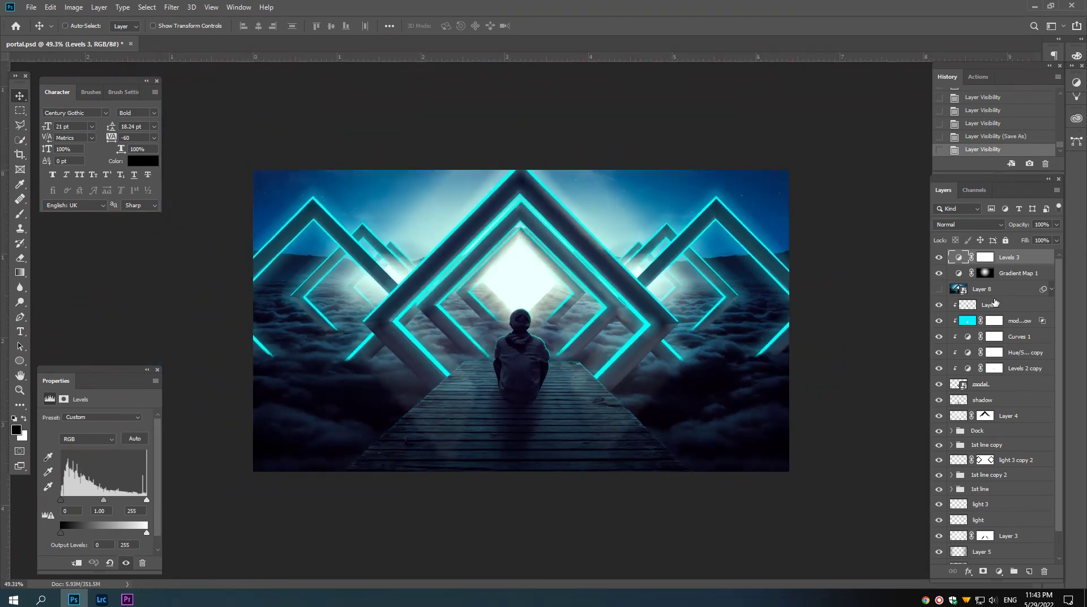
{"action": "scroll", "coordinate": [993, 305], "scroll_direction": "down", "scroll_amount": 1}
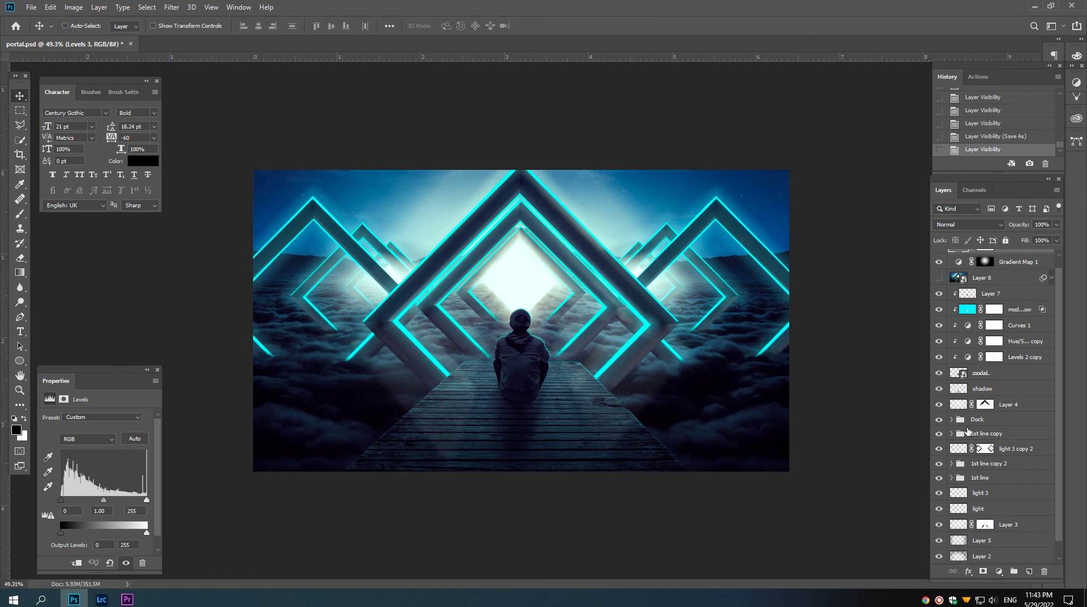
{"action": "left_click", "coordinate": [968, 433]}
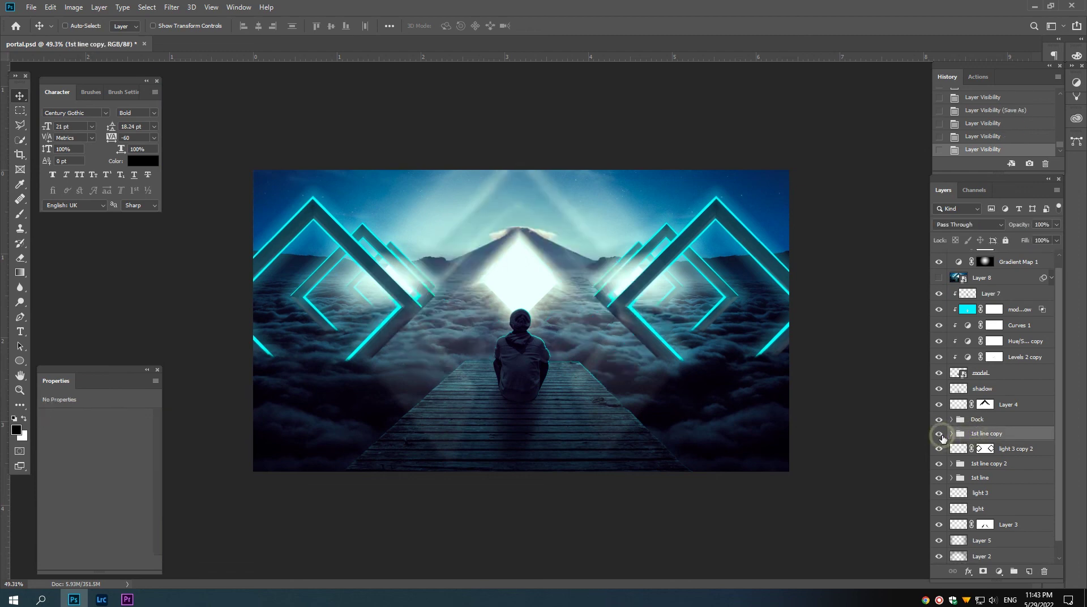
{"action": "left_click", "coordinate": [939, 434]}
{"action": "scroll", "coordinate": [597, 347], "scroll_direction": "down", "scroll_amount": 2}
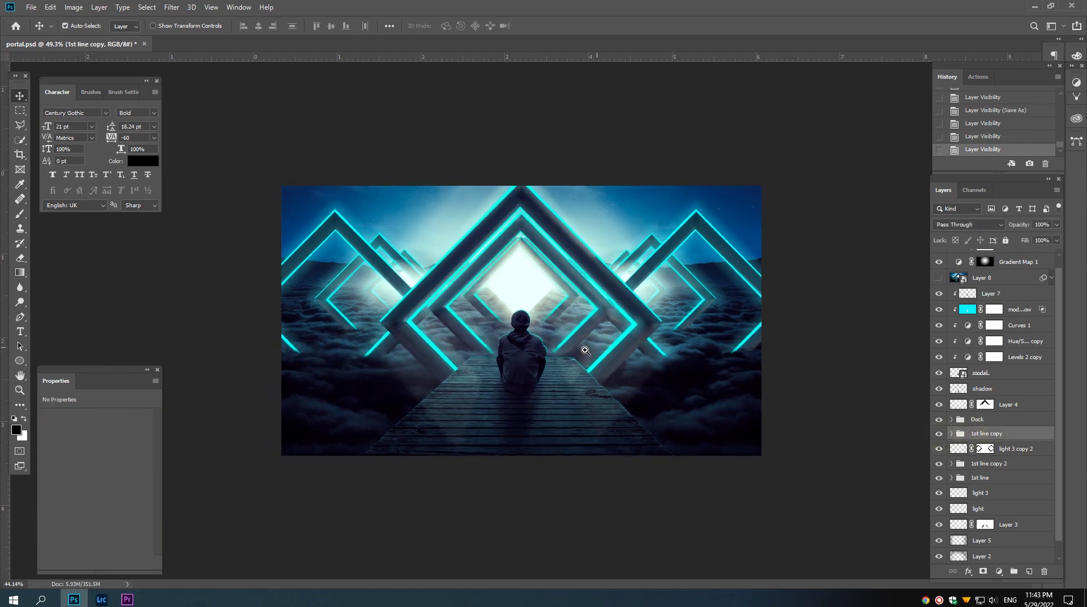
{"action": "left_click", "coordinate": [951, 434]}
{"action": "left_click", "coordinate": [996, 450]}
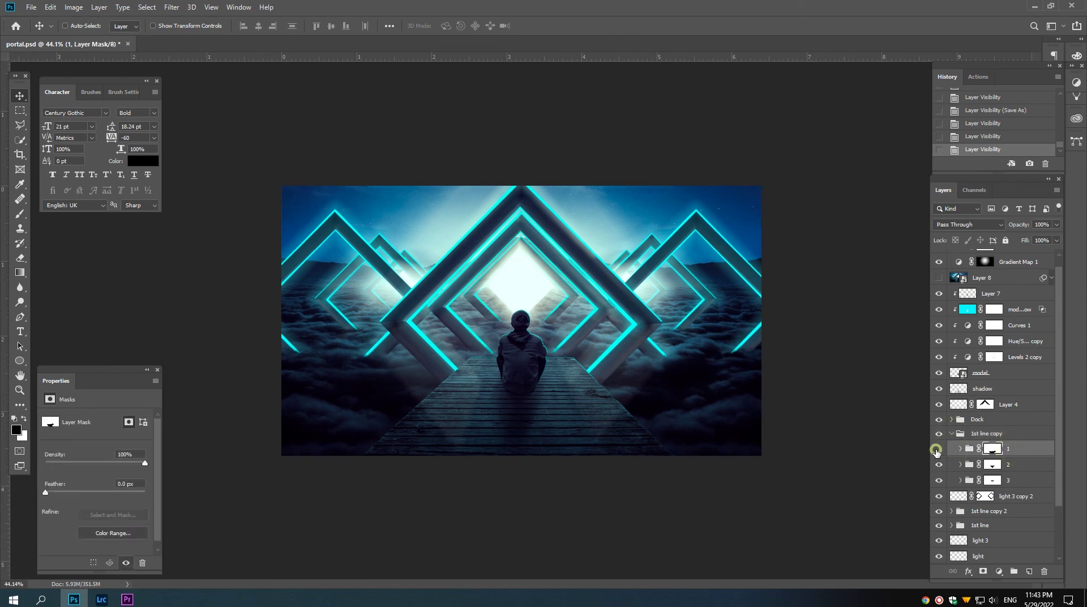
{"action": "left_click", "coordinate": [938, 449]}
{"action": "left_click", "coordinate": [938, 449]}
{"action": "left_click_drag", "start_coordinate": [1012, 451], "coordinate": [1029, 571]}
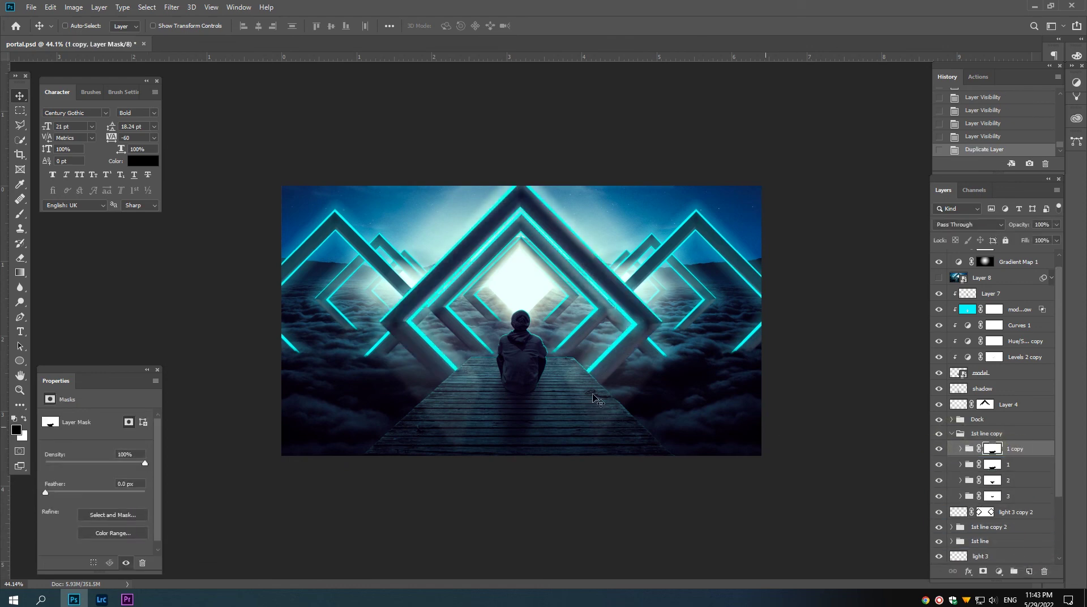
Step: Scale the '1 copy' frame up to about 154%
{"action": "key", "text": "ctrl+t"}
{"action": "scroll", "coordinate": [515, 349], "scroll_direction": "down", "scroll_amount": 3}
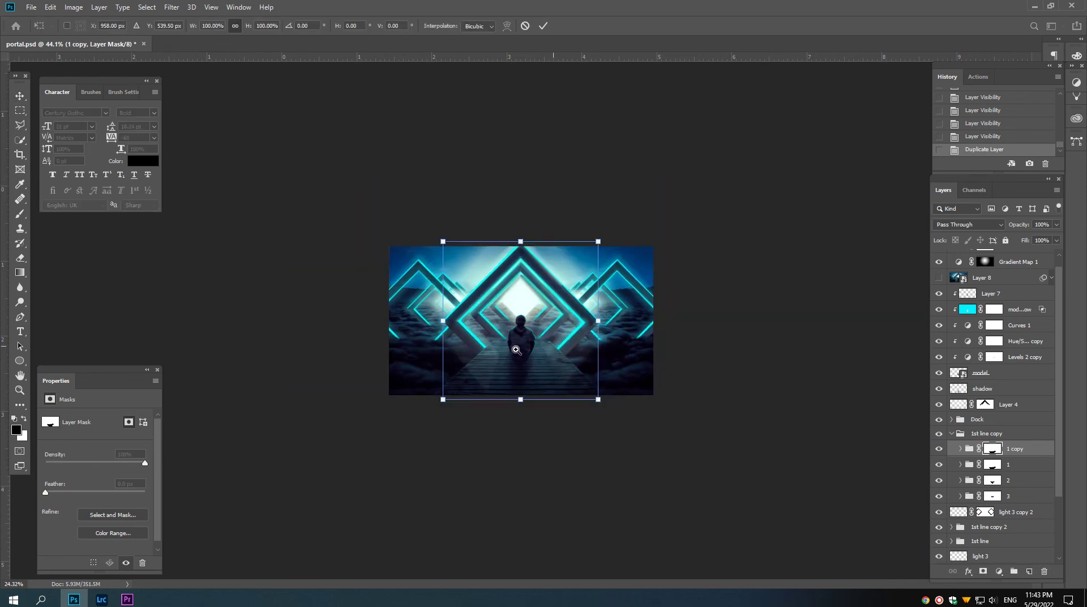
{"action": "scroll", "coordinate": [515, 350], "scroll_direction": "up", "scroll_amount": 1}
{"action": "mouse_move", "coordinate": [617, 235]}
{"action": "left_mouse_down"}
{"action": "mouse_move", "coordinate": [674, 175]}
{"action": "mouse_move", "coordinate": [666, 188]}
{"action": "left_mouse_up"}
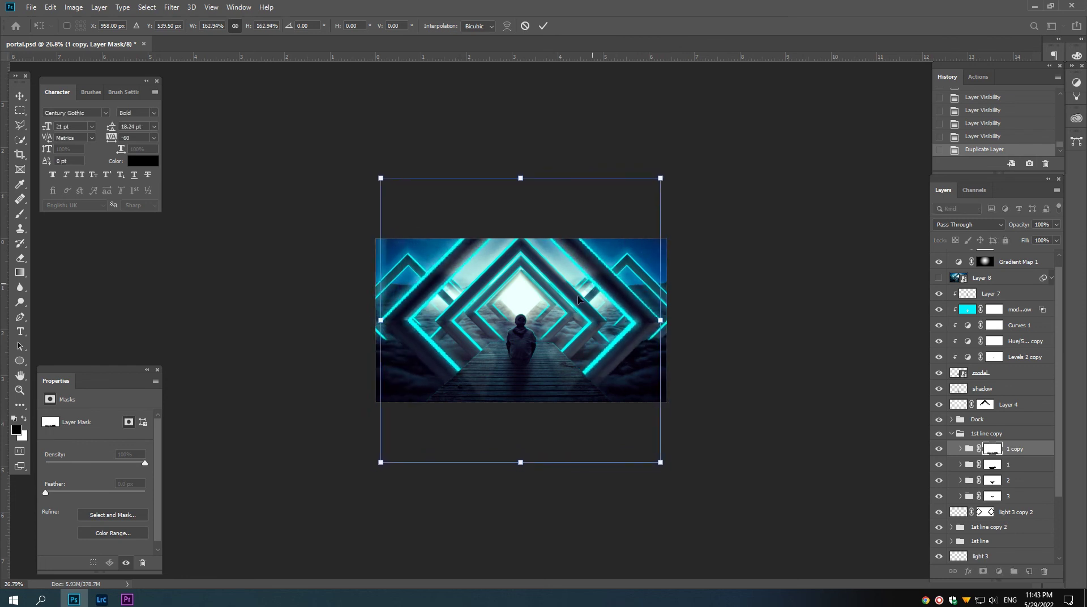
{"action": "key", "text": "Return"}
{"action": "left_click_drag", "start_coordinate": [542, 314], "coordinate": [666, 352]}
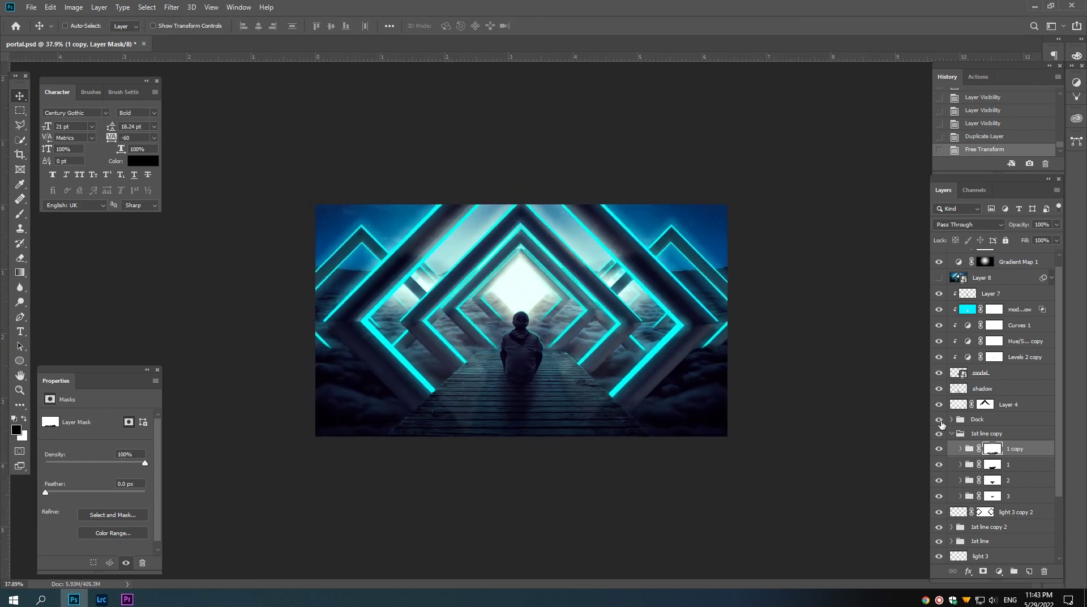
Step: Duplicate it as '1 copy 2' and enlarge that copy to about 185%
{"action": "key", "text": "ctrl+j"}
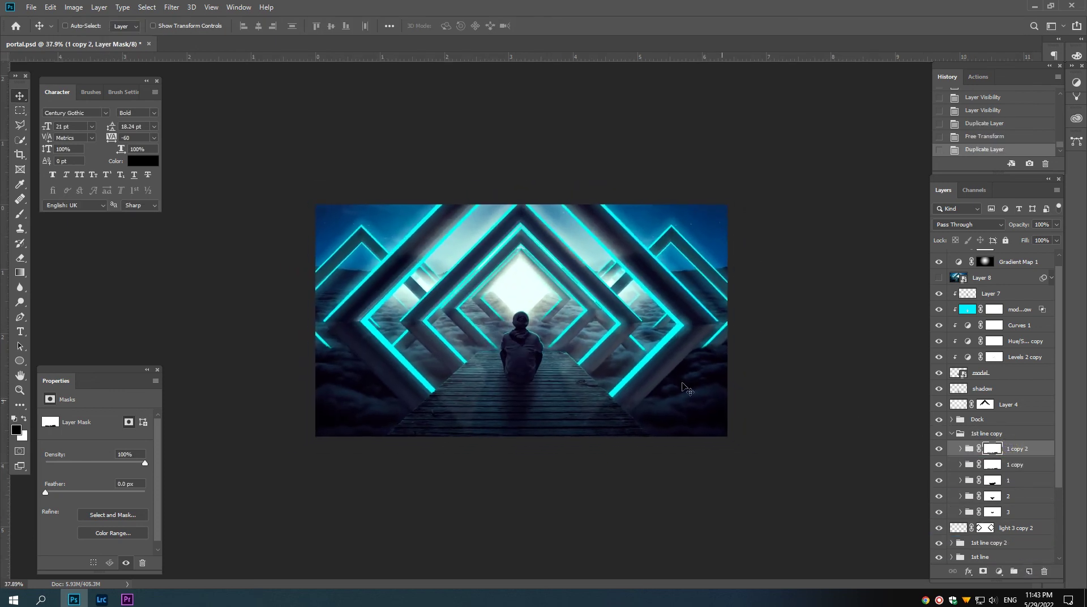
{"action": "left_click_drag", "start_coordinate": [621, 345], "coordinate": [600, 313]}
{"action": "key", "text": "ctrl+t"}
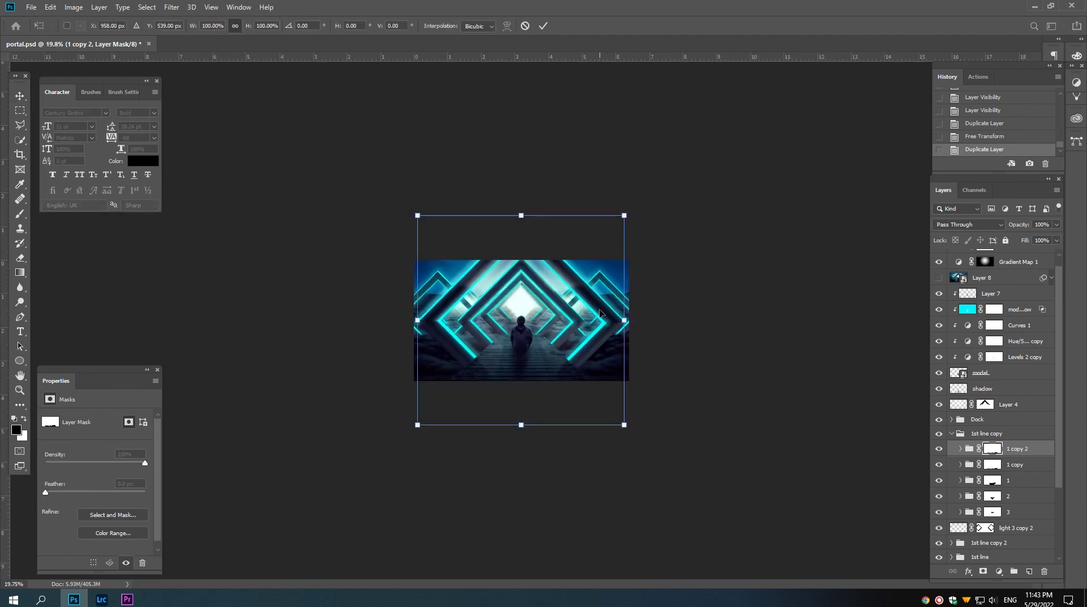
{"action": "left_click_drag", "start_coordinate": [623, 215], "coordinate": [722, 138]}
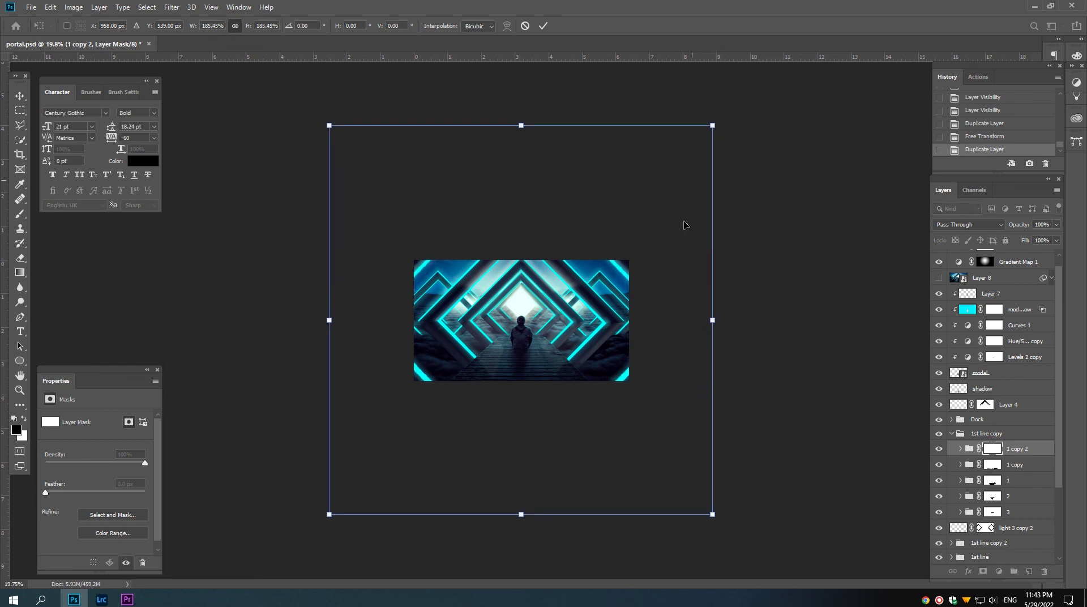
{"action": "key", "text": "Return"}
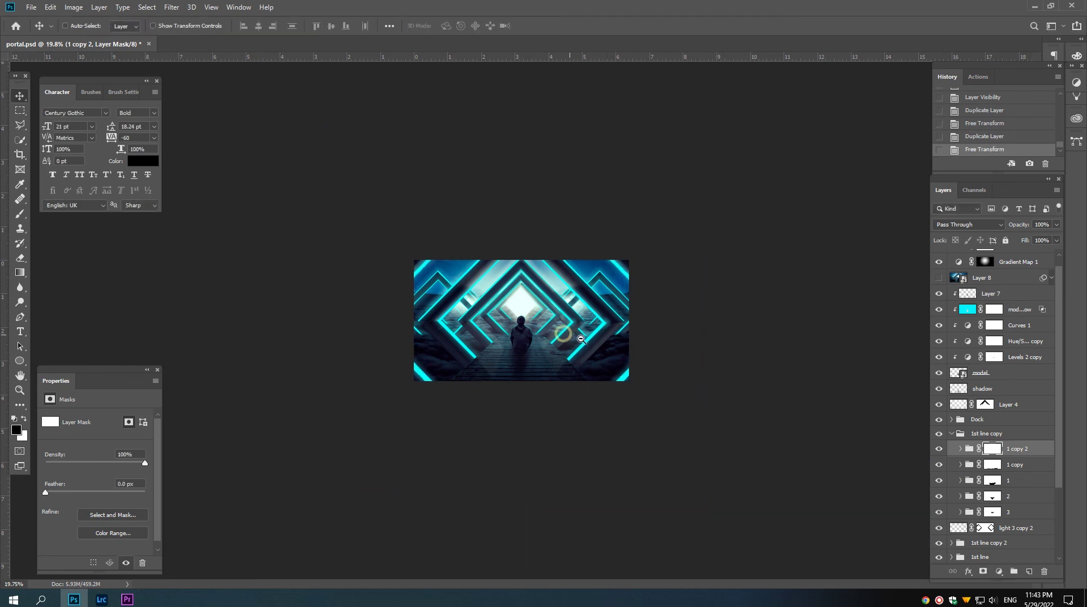
{"action": "left_click", "coordinate": [601, 342], "text": "ctrl"}
{"action": "left_click_drag", "start_coordinate": [601, 342], "coordinate": [601, 347]}
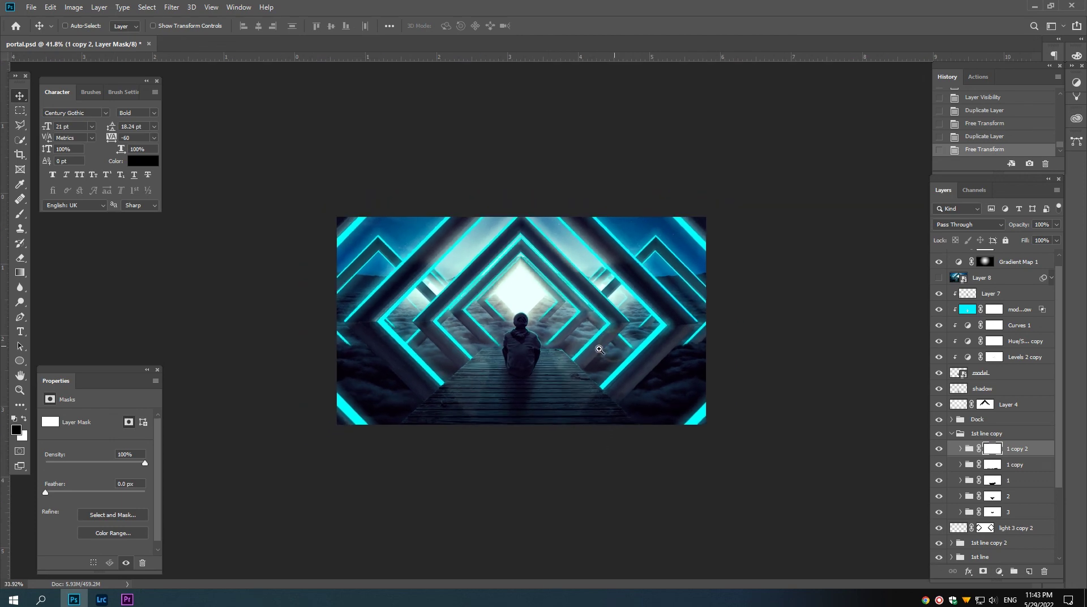
Step: Convert '1 copy 2' to a smart object and apply a 19 px Field Blur
{"action": "right_click", "coordinate": [1001, 448]}
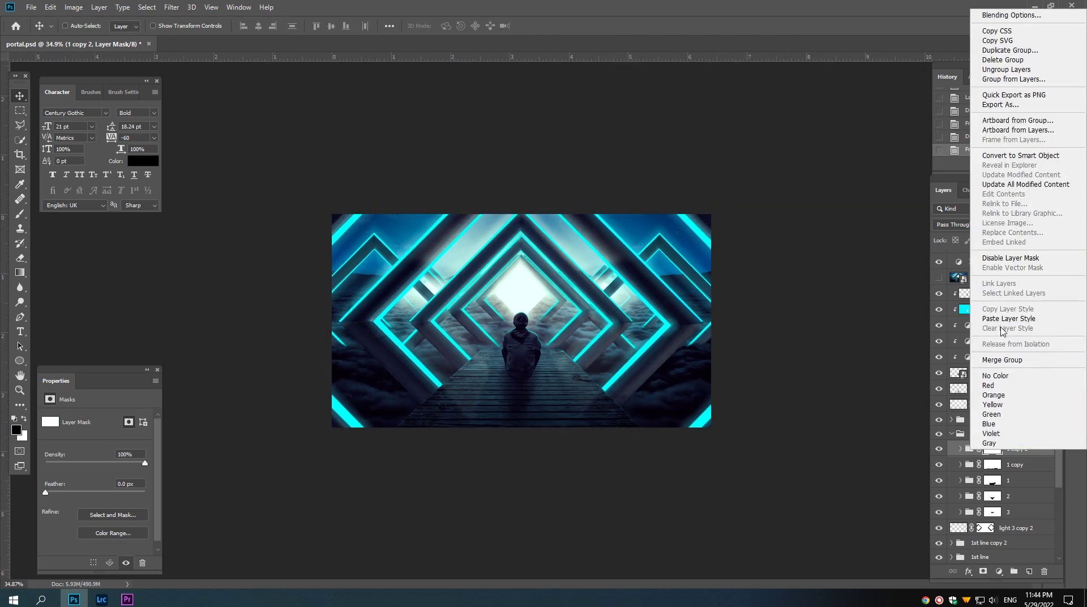
{"action": "left_click", "coordinate": [1013, 155]}
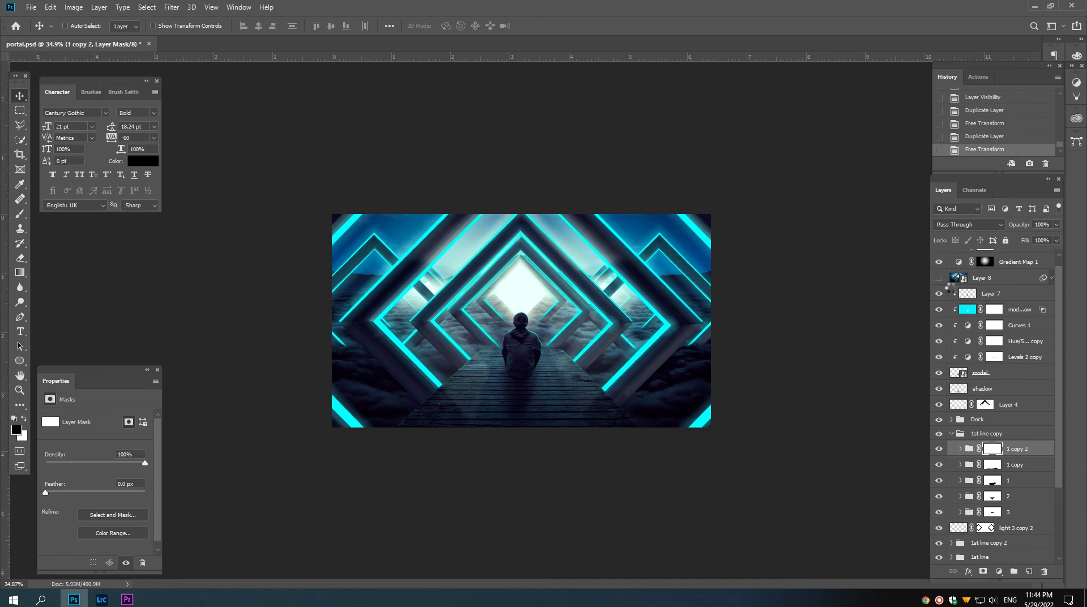
{"action": "left_click", "coordinate": [172, 8]}
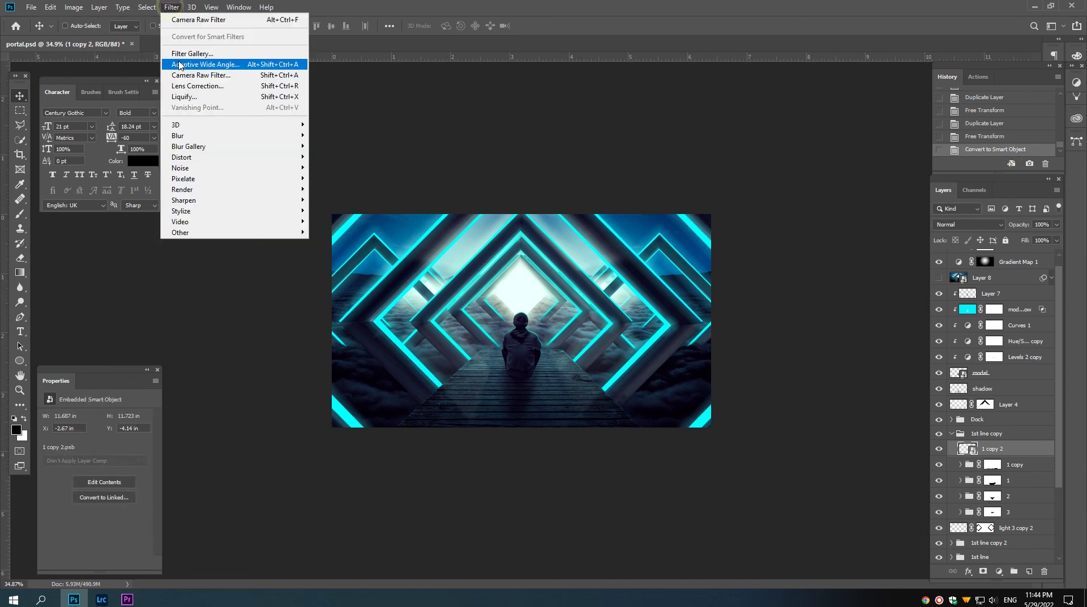
{"action": "mouse_move", "coordinate": [189, 146]}
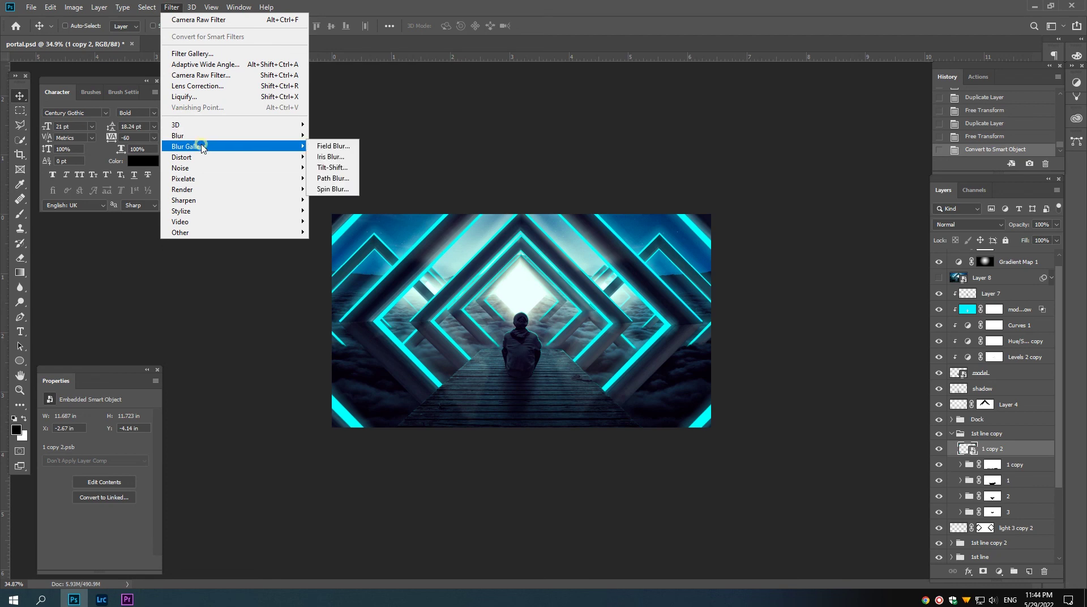
{"action": "left_click", "coordinate": [328, 146]}
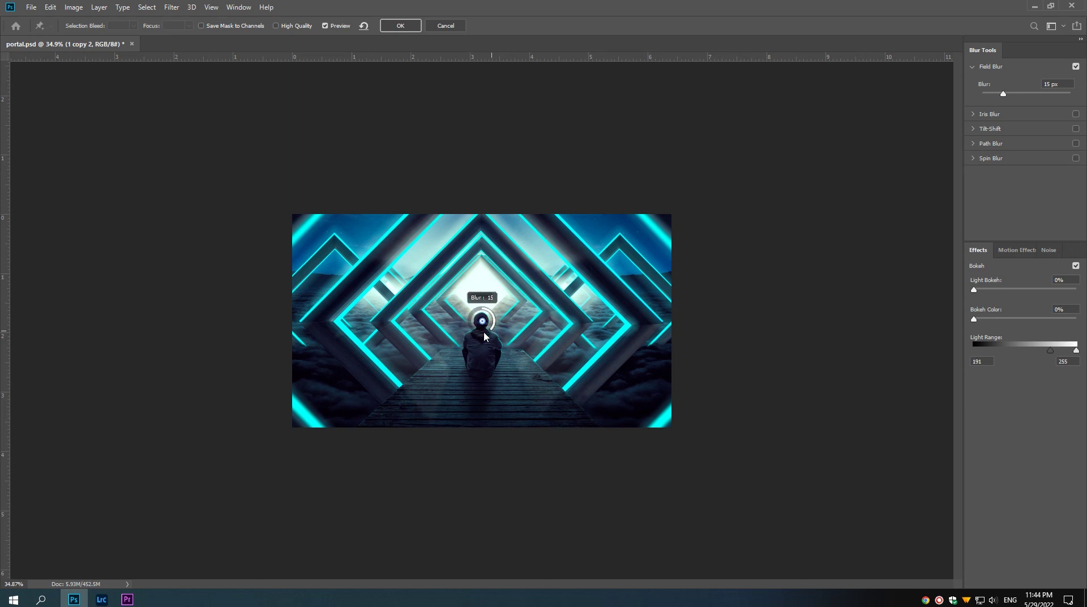
{"action": "left_click", "coordinate": [396, 26]}
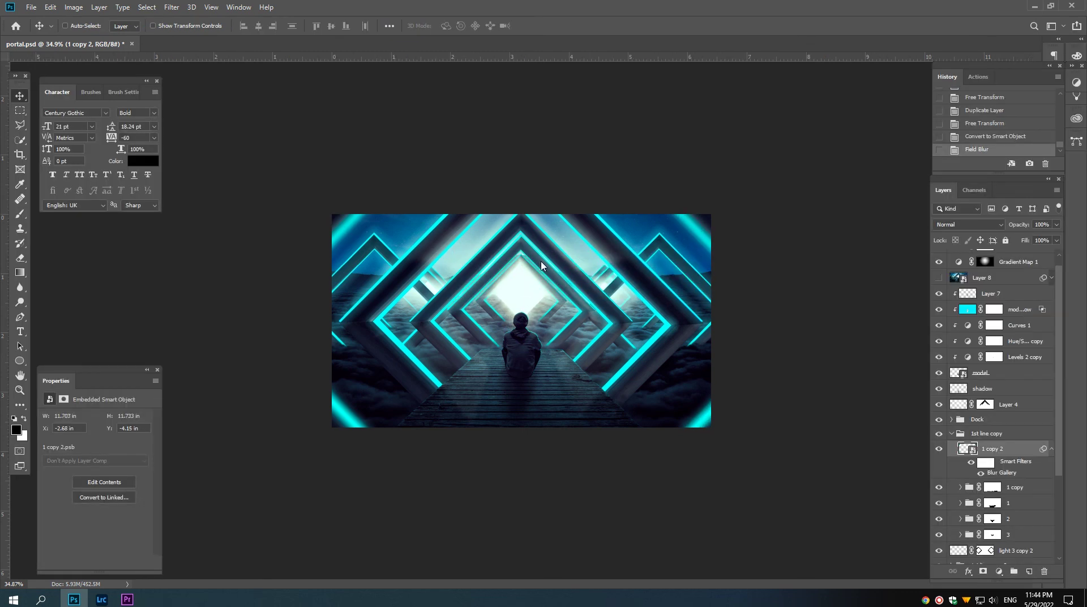
{"action": "left_click_drag", "start_coordinate": [571, 376], "coordinate": [568, 323]}
{"action": "scroll", "coordinate": [973, 293], "scroll_direction": "up", "scroll_amount": 1}
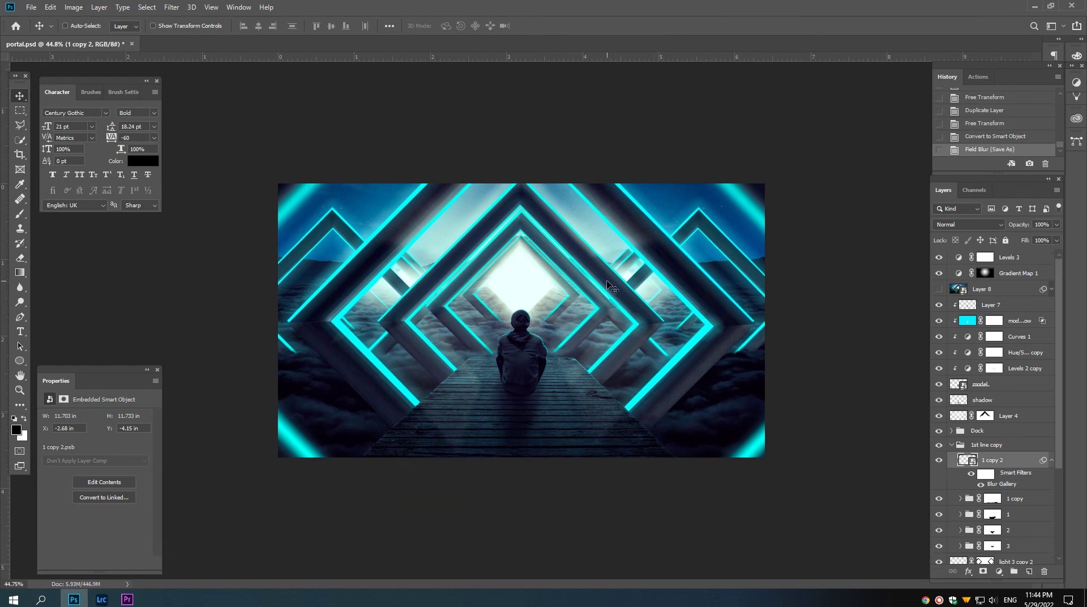
Step: Hide the bright centre glow on Layer 4 after checking the light layers
{"action": "left_click_drag", "start_coordinate": [636, 317], "coordinate": [612, 313]}
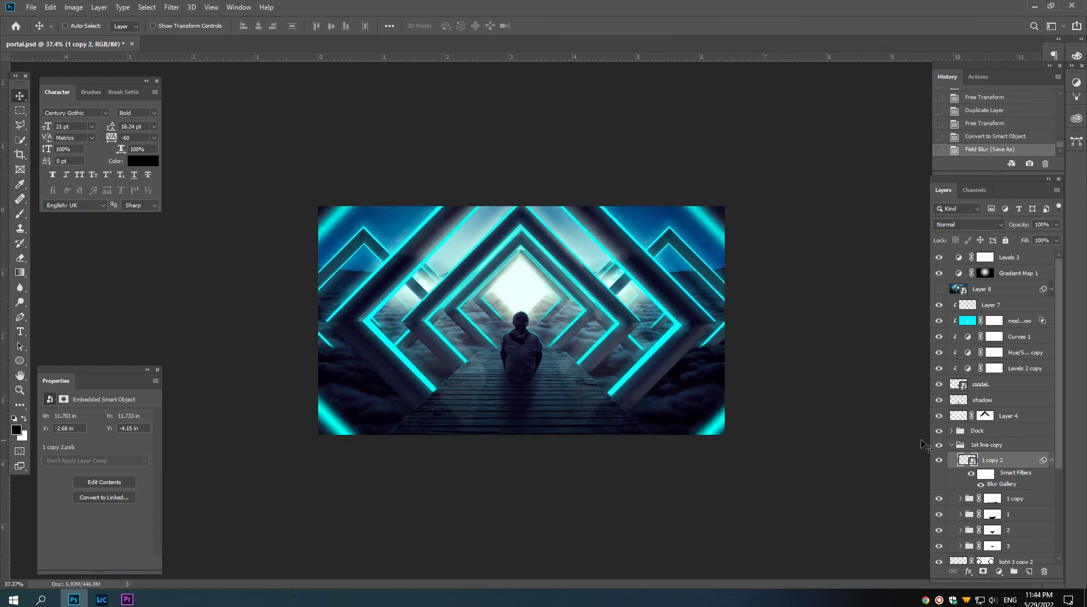
{"action": "scroll", "coordinate": [1004, 490], "scroll_direction": "down", "scroll_amount": 2}
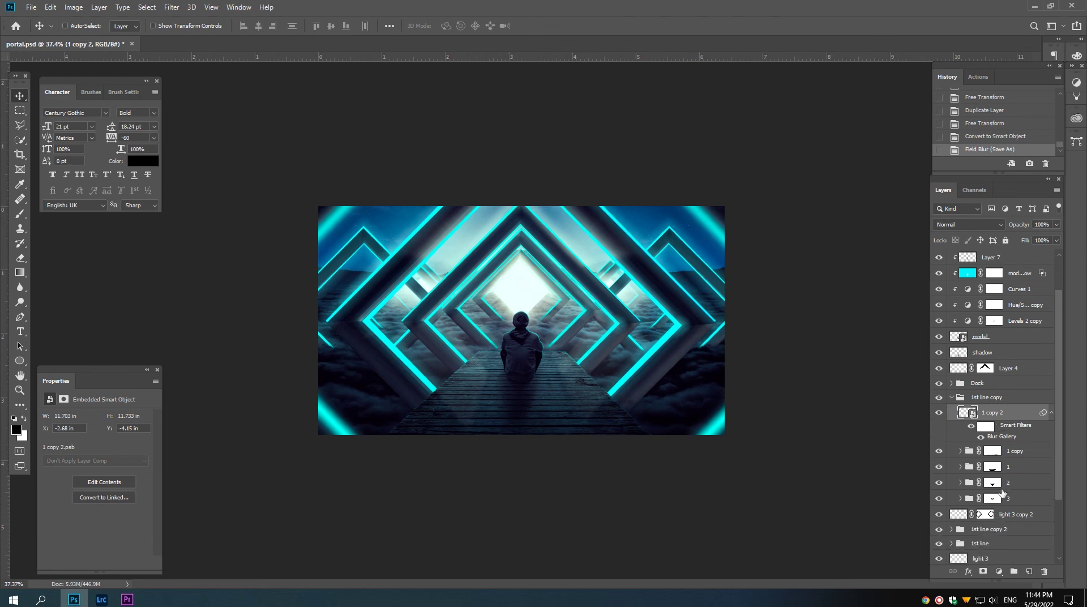
{"action": "scroll", "coordinate": [1002, 493], "scroll_direction": "down", "scroll_amount": 3}
{"action": "scroll", "coordinate": [972, 488], "scroll_direction": "down", "scroll_amount": 1}
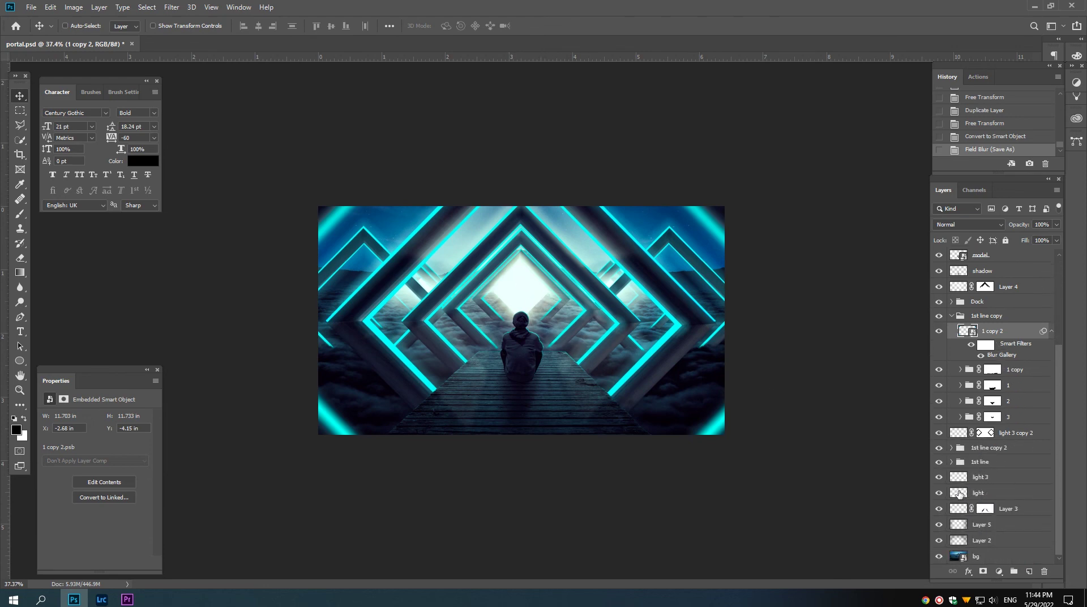
{"action": "left_click", "coordinate": [938, 493]}
{"action": "left_click", "coordinate": [976, 480]}
{"action": "left_click", "coordinate": [938, 477]}
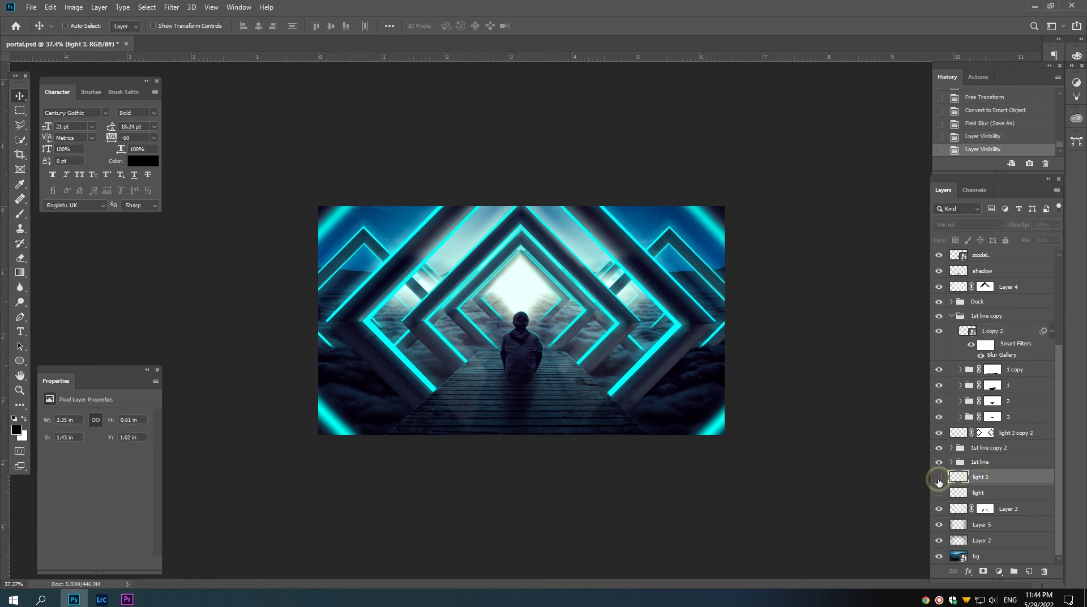
{"action": "left_click", "coordinate": [939, 477]}
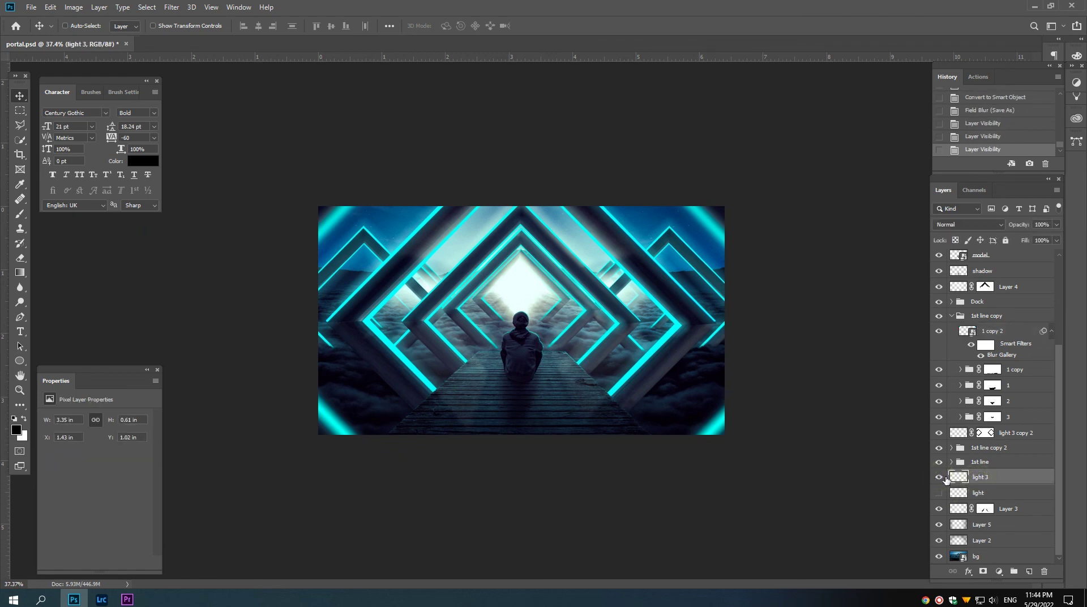
{"action": "scroll", "coordinate": [976, 293], "scroll_direction": "up", "scroll_amount": 3}
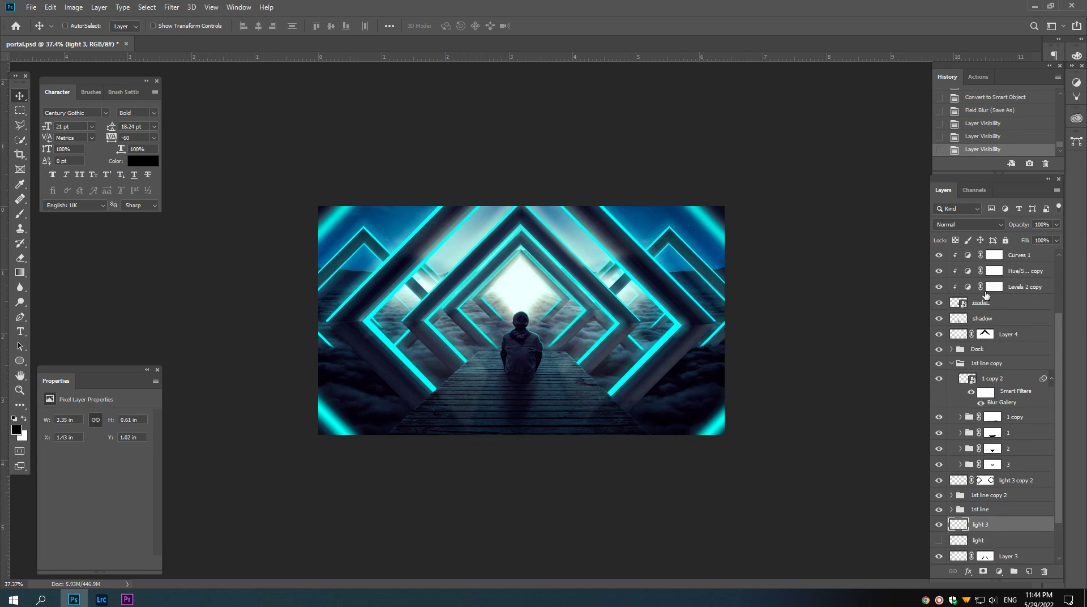
{"action": "left_click", "coordinate": [1006, 334]}
{"action": "left_click", "coordinate": [937, 335]}
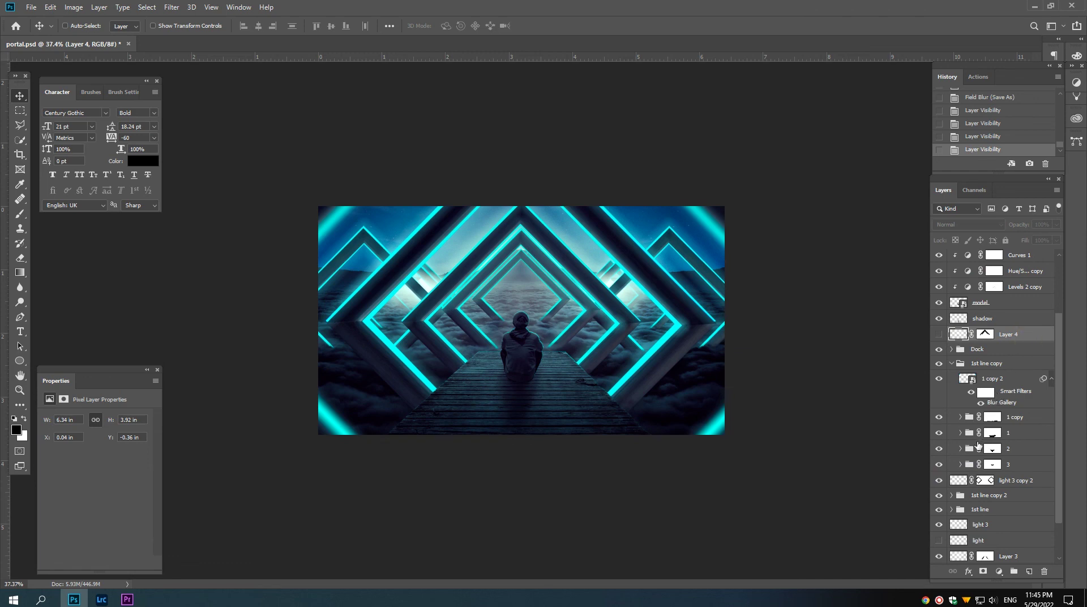
Step: Select the innermost diamond frame group 3 and duplicate it as '3 copy'
{"action": "left_click", "coordinate": [987, 363]}
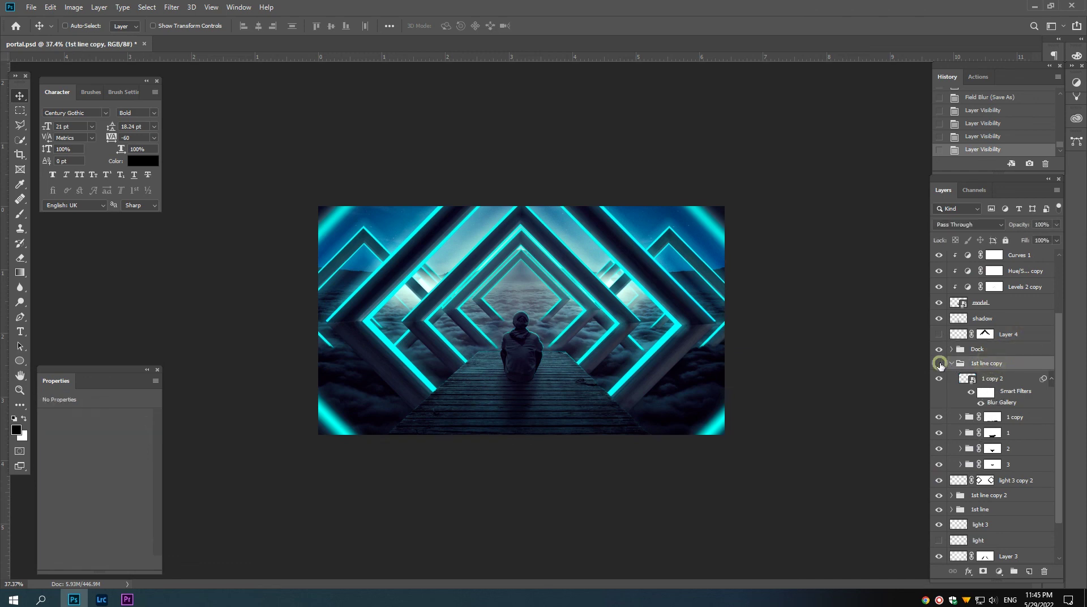
{"action": "left_click", "coordinate": [939, 364]}
{"action": "left_click", "coordinate": [938, 363]}
{"action": "left_click", "coordinate": [1050, 378]}
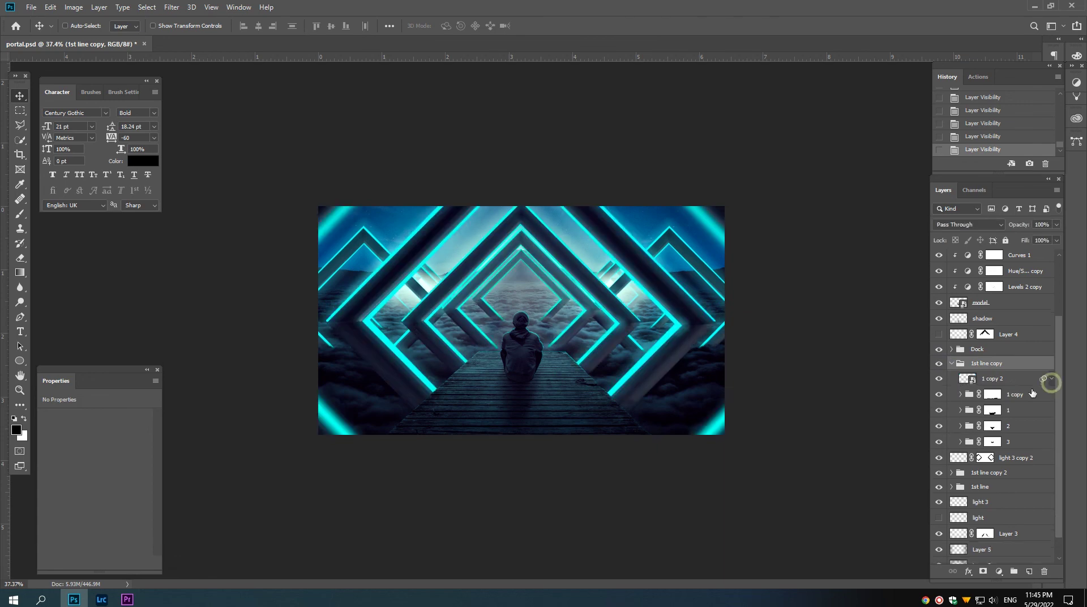
{"action": "left_click", "coordinate": [992, 394]}
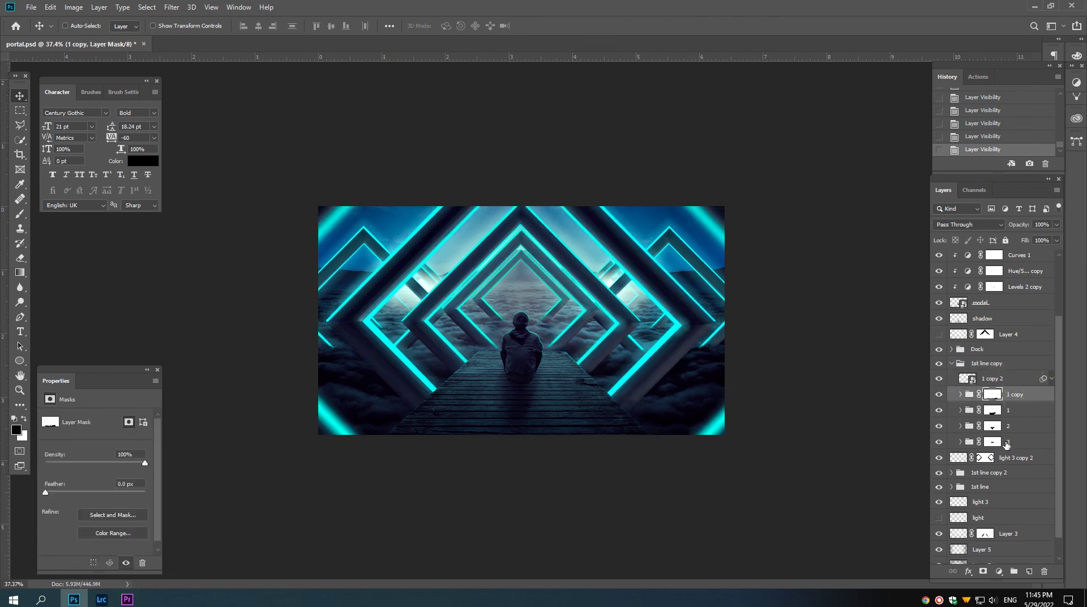
{"action": "left_click", "coordinate": [992, 442]}
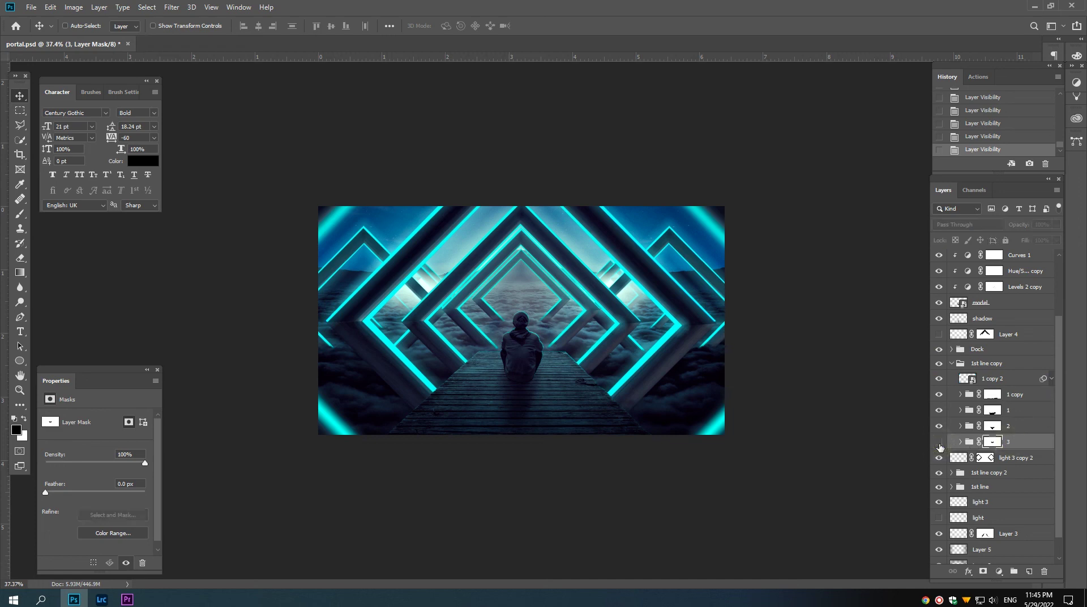
{"action": "left_click", "coordinate": [939, 444]}
{"action": "left_click_drag", "start_coordinate": [1012, 442], "coordinate": [1007, 447]}
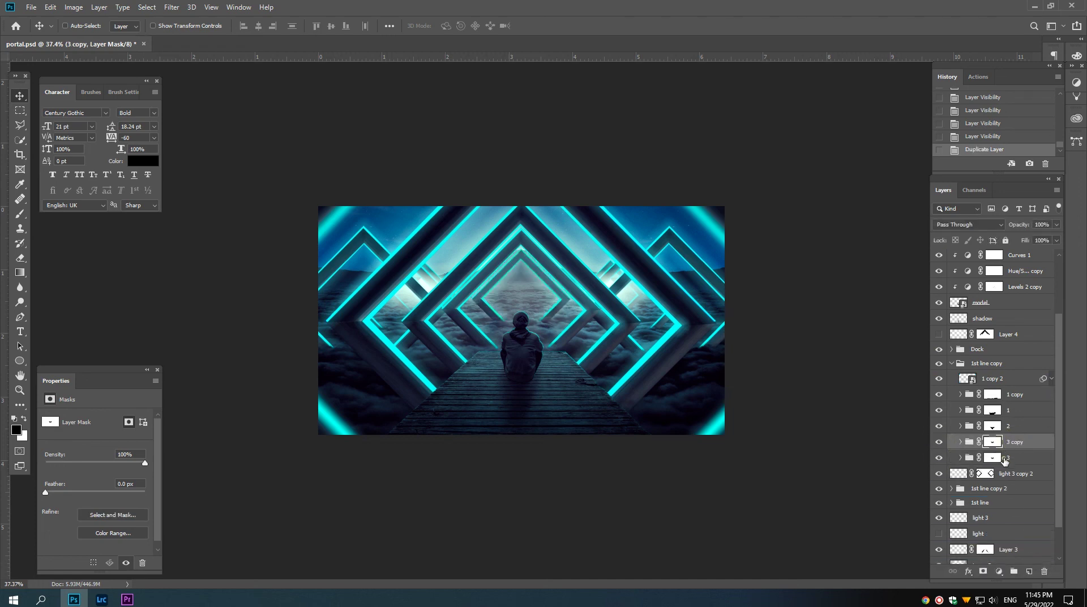
Step: Shrink group 3 to about three quarters size and nudge it up into alignment
{"action": "left_click", "coordinate": [998, 458]}
{"action": "key", "text": "ctrl+t"}
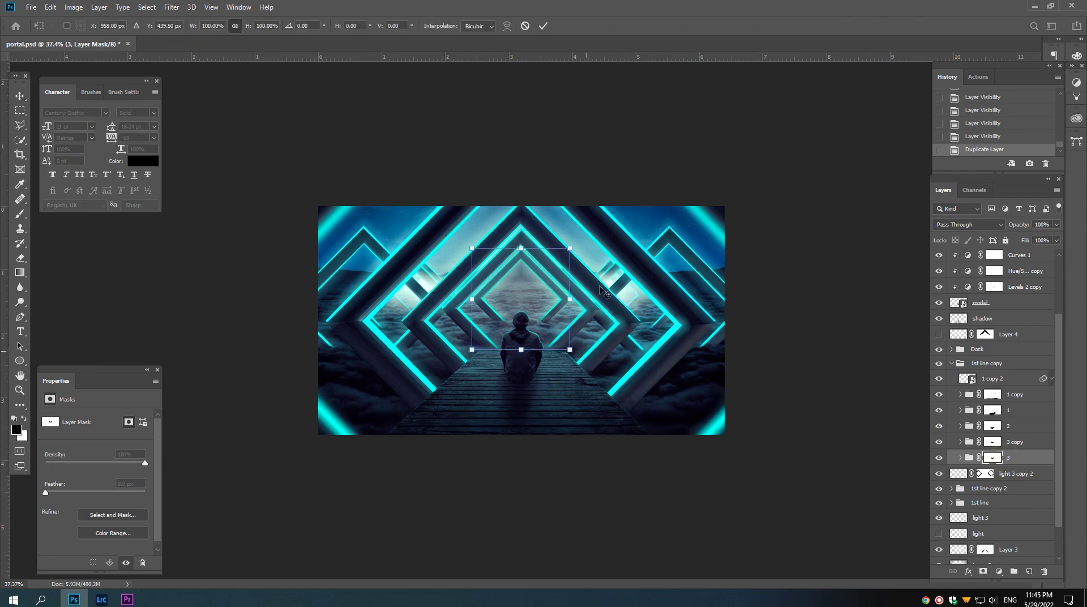
{"action": "left_click_drag", "start_coordinate": [568, 247], "coordinate": [548, 252]}
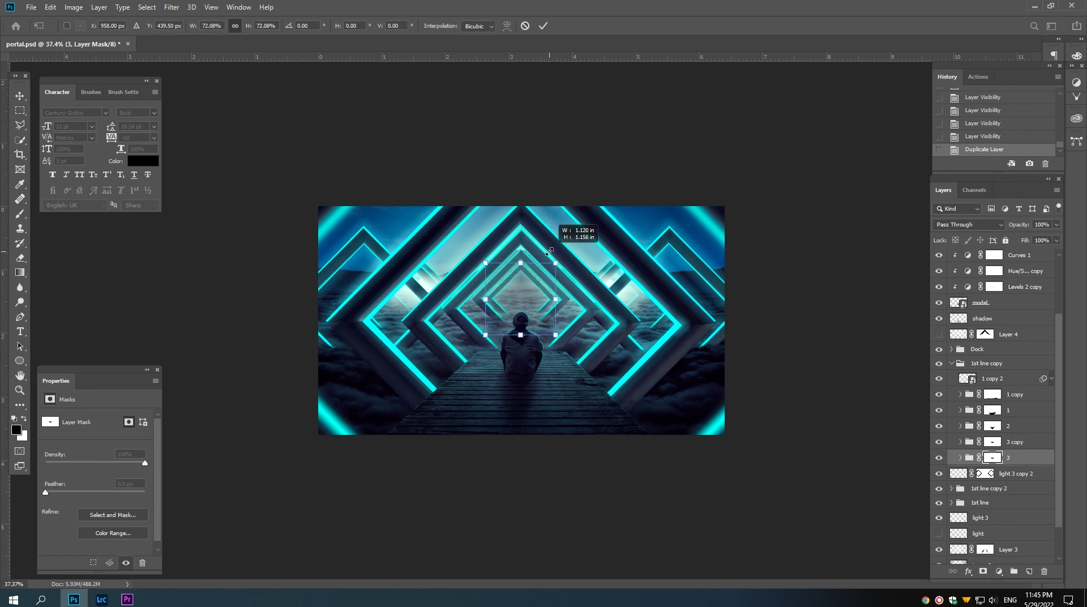
{"action": "key", "text": "Return"}
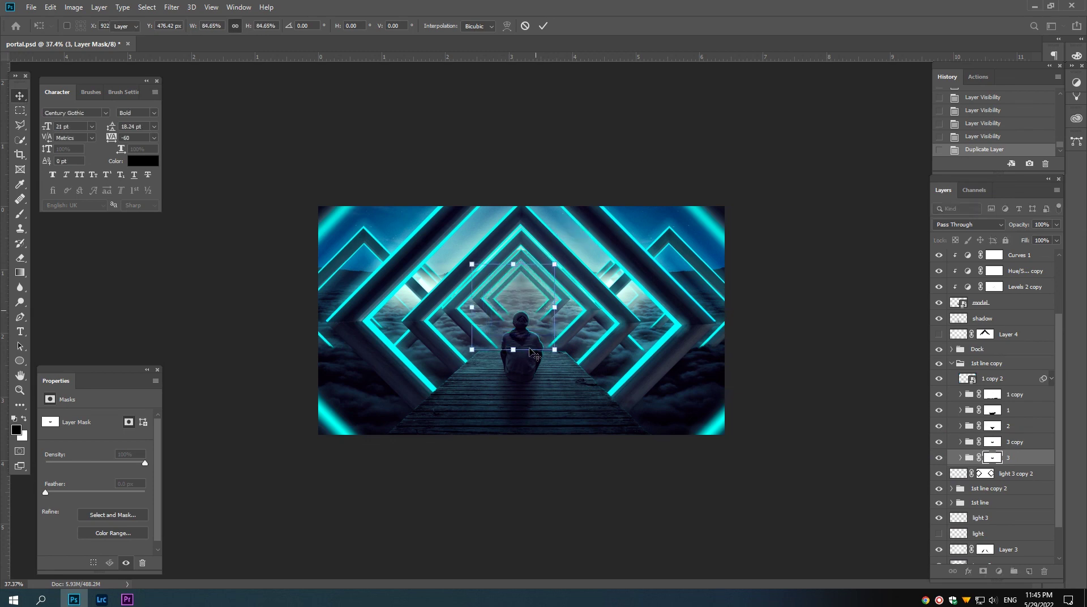
{"action": "key", "text": "Up"}
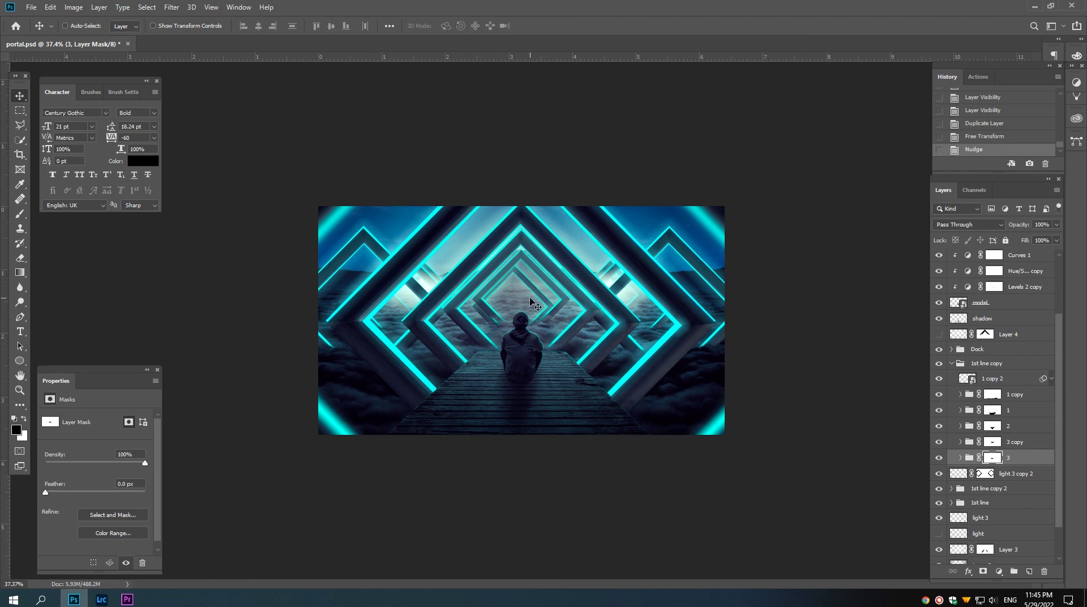
{"action": "key", "text": "ctrl+z"}
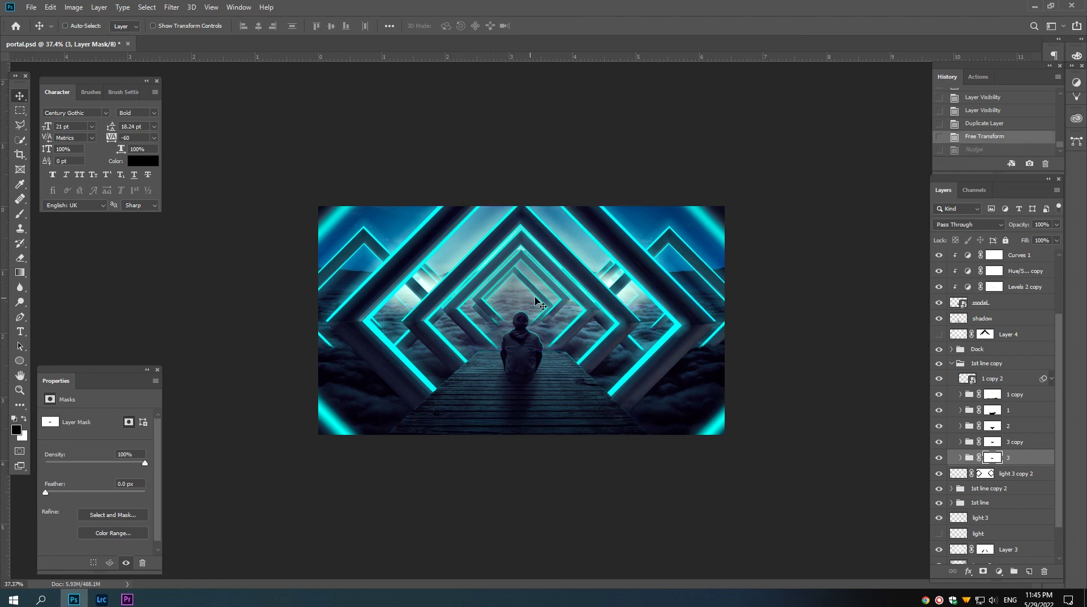
{"action": "key", "text": "ctrl+z"}
{"action": "key", "text": "ctrl+t"}
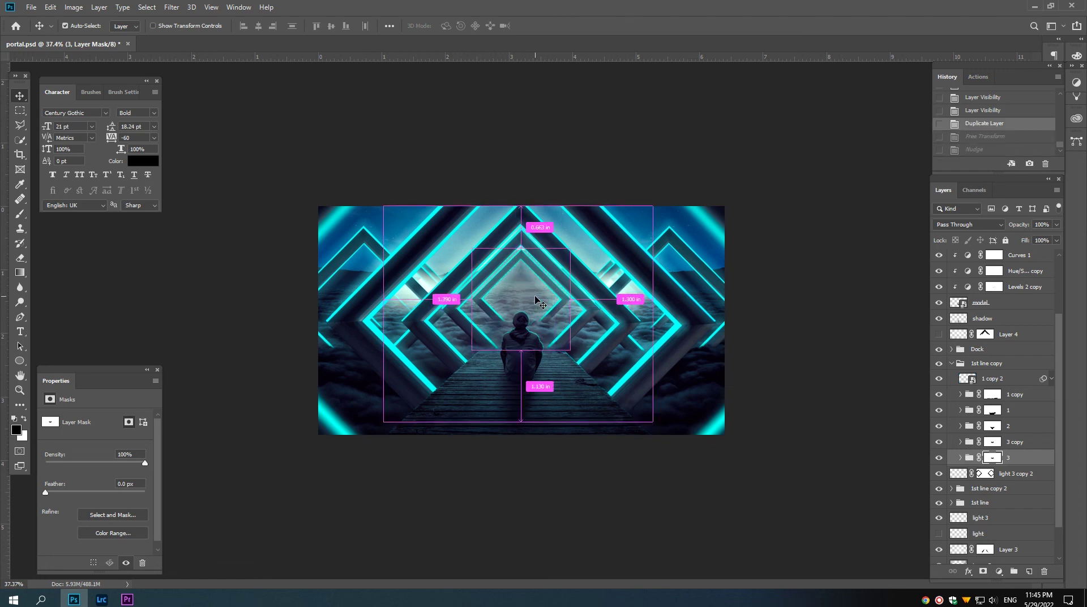
{"action": "left_click_drag", "start_coordinate": [570, 248], "coordinate": [546, 255]}
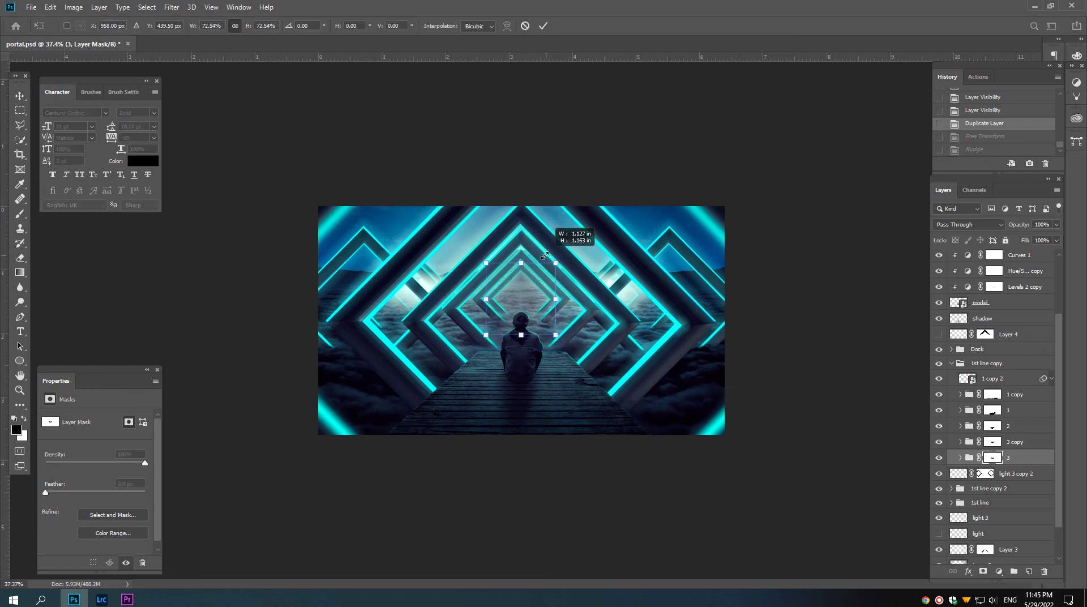
{"action": "key", "text": "Return"}
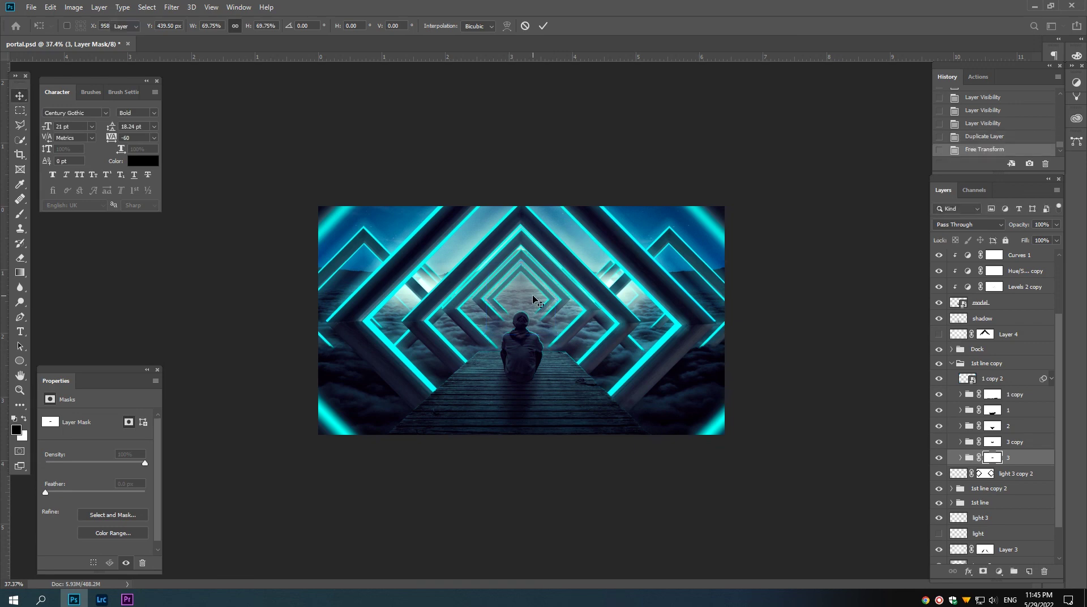
{"action": "key", "text": "Up"}
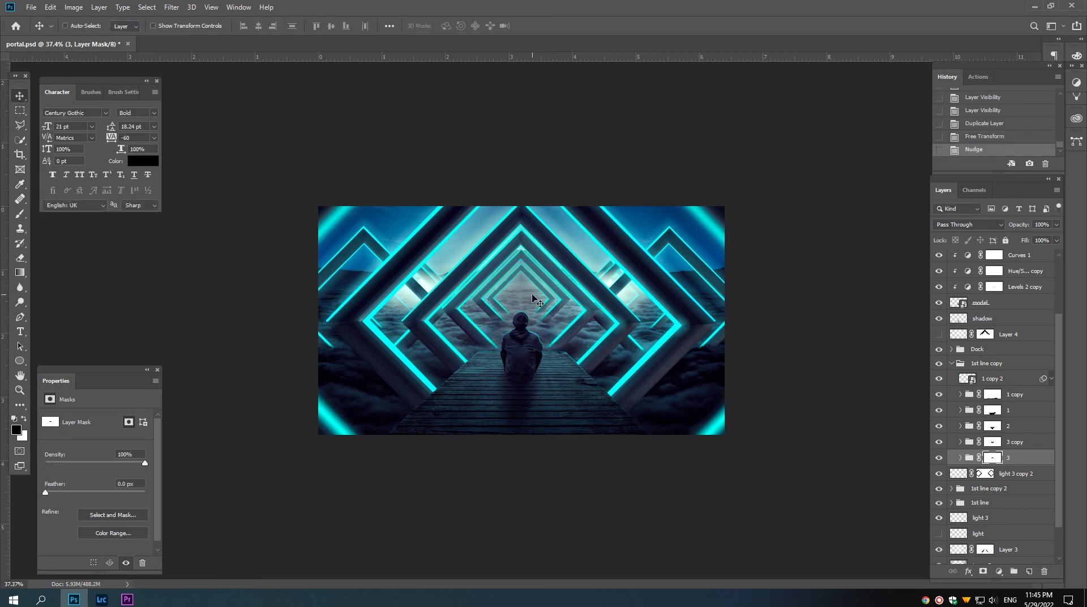
{"action": "key", "text": "Up"}
Step: Duplicate group 3 as '3 copy 2' and shrink the original to about 70%
{"action": "left_click_drag", "start_coordinate": [1016, 470], "coordinate": [1007, 472]}
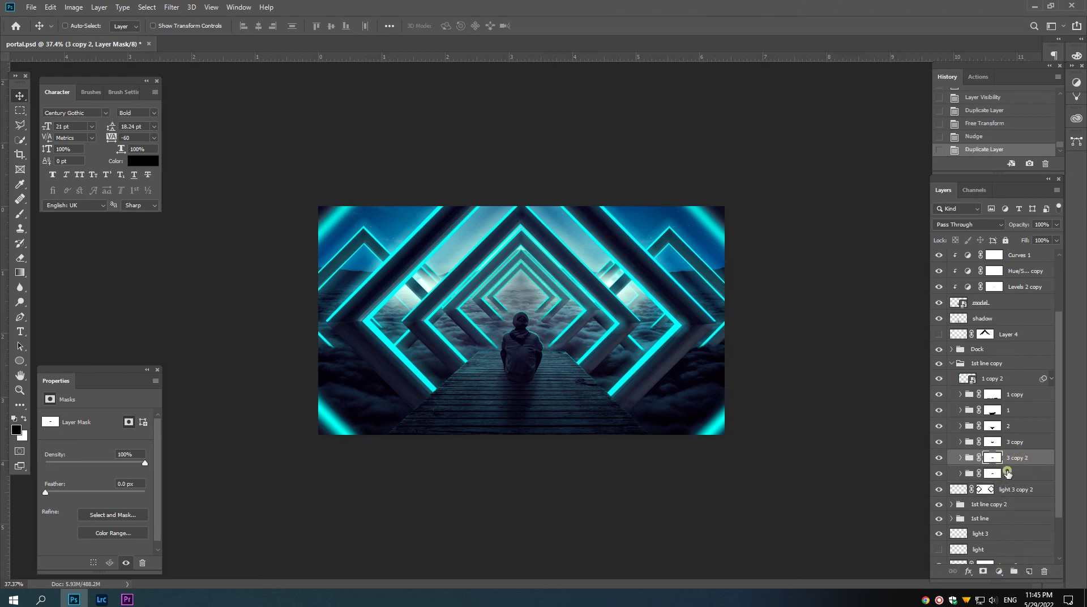
{"action": "left_click", "coordinate": [1007, 473]}
{"action": "key", "text": "ctrl+t"}
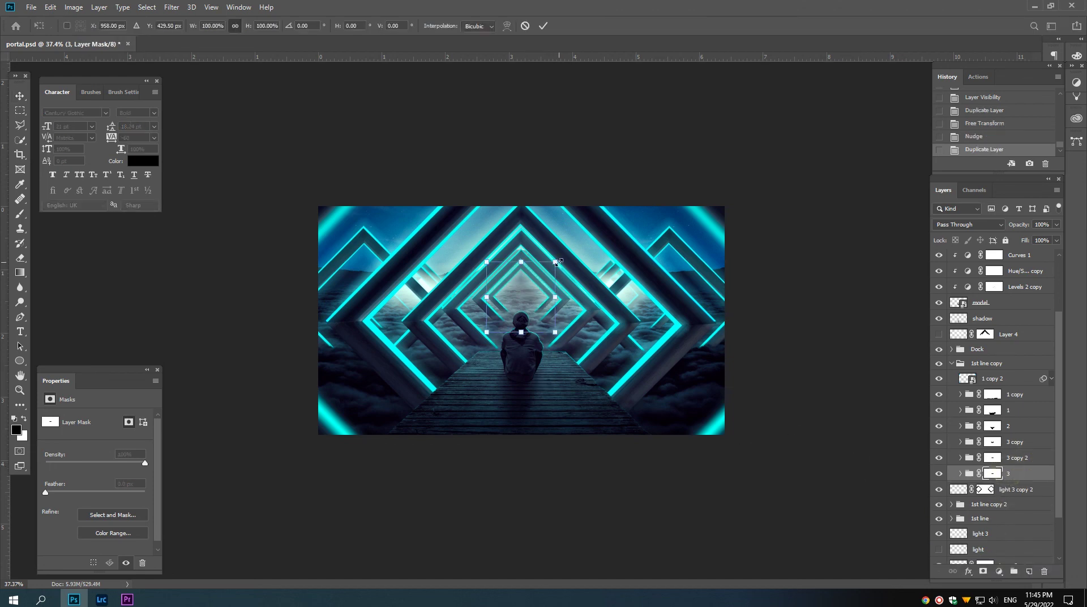
{"action": "left_click_drag", "start_coordinate": [555, 262], "coordinate": [543, 266]}
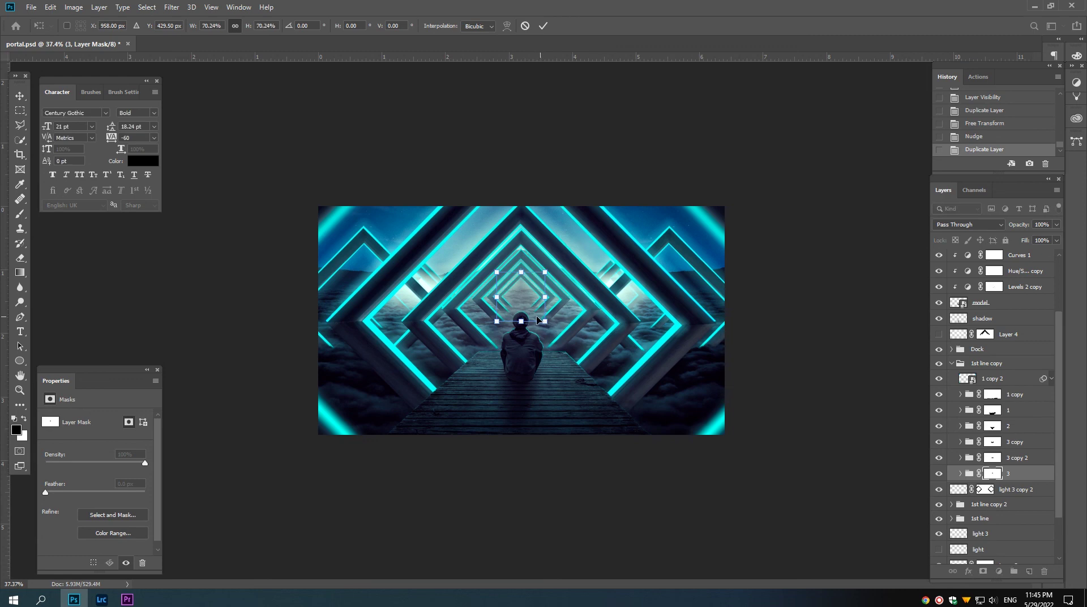
{"action": "key", "text": "Return"}
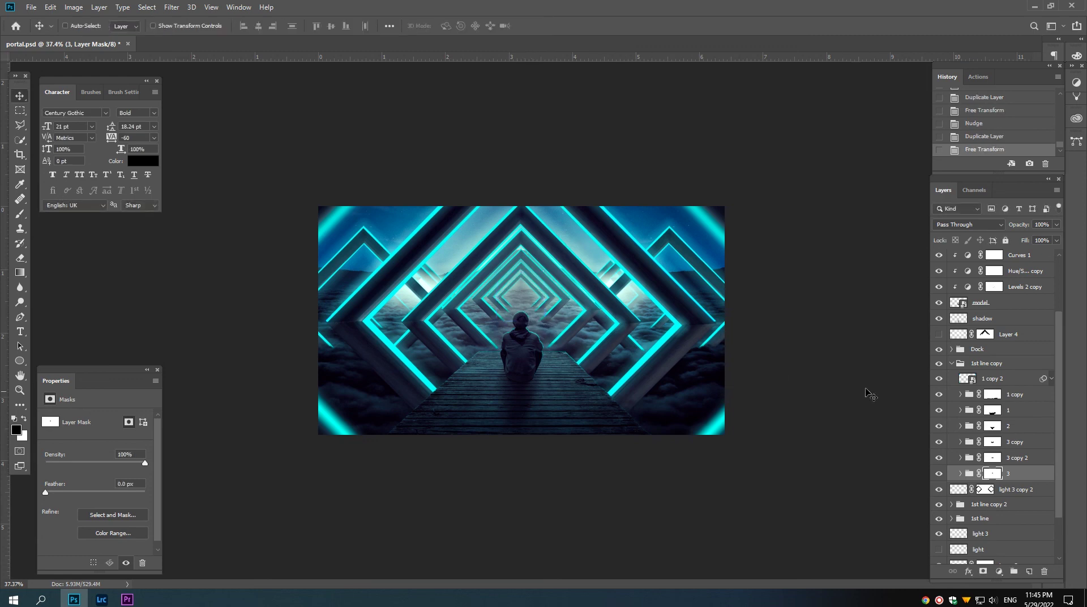
Step: Duplicate it as '3 copy 3', shrink the original to about two thirds, and nudge it up
{"action": "key", "text": "ctrl+j"}
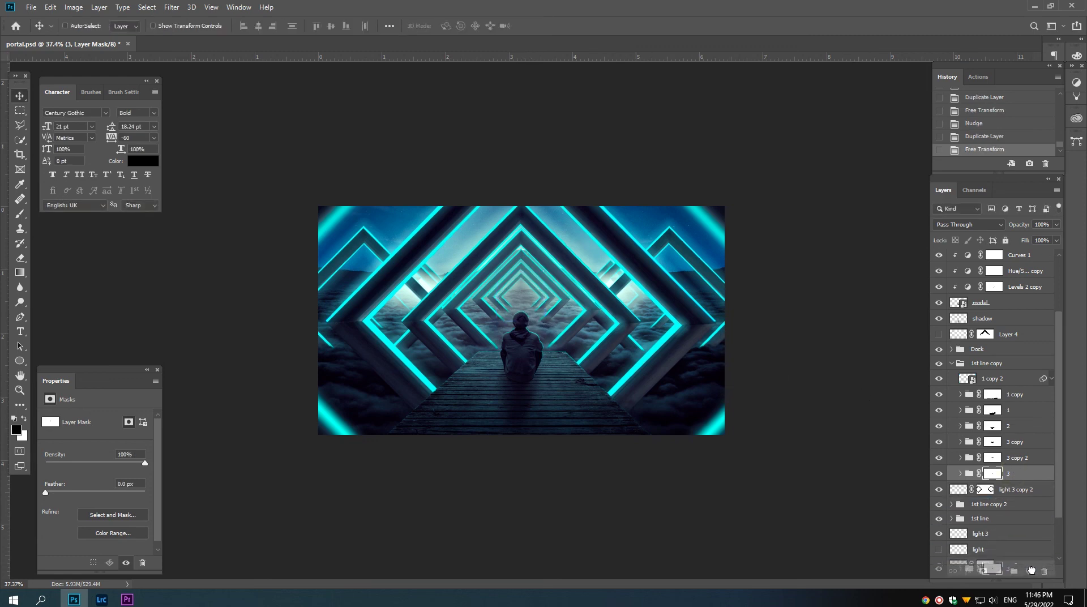
{"action": "left_click", "coordinate": [1007, 488]}
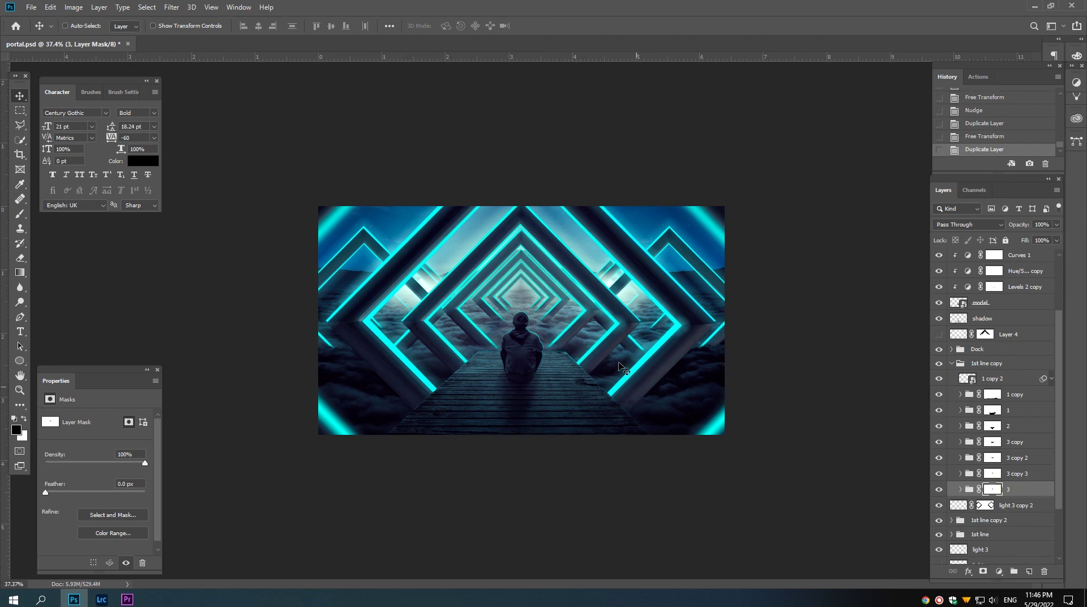
{"action": "key", "text": "ctrl+t"}
{"action": "left_click_drag", "start_coordinate": [544, 270], "coordinate": [531, 273]}
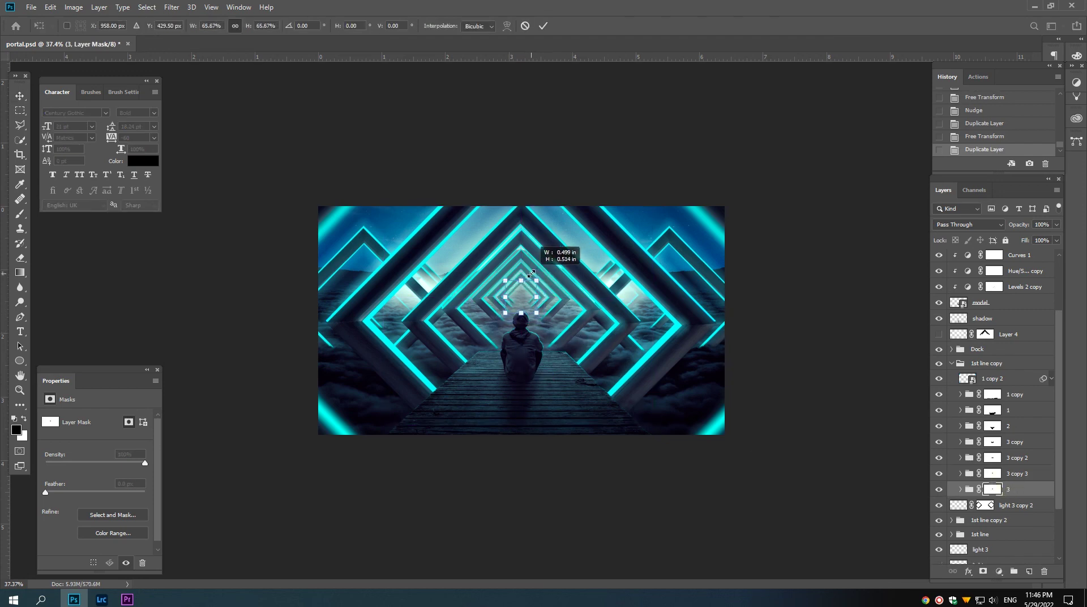
{"action": "key", "text": "Return"}
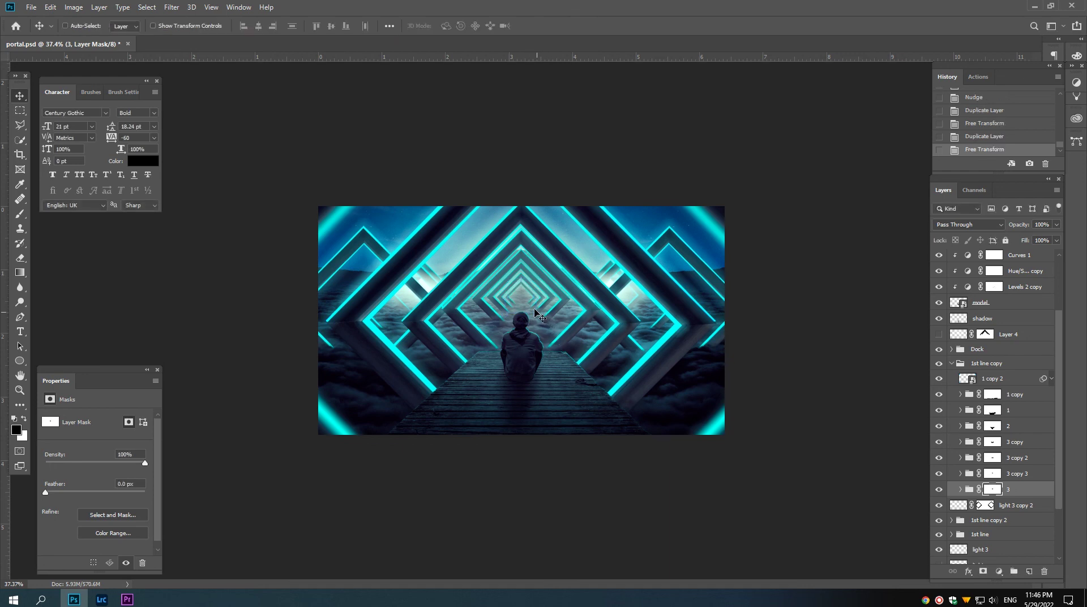
{"action": "key", "text": "Up"}
Step: Show Layer 4's glow, scale it to about 28%, and move it into the smallest frame
{"action": "left_click", "coordinate": [938, 334]}
{"action": "left_click", "coordinate": [957, 334]}
{"action": "key", "text": "ctrl+t"}
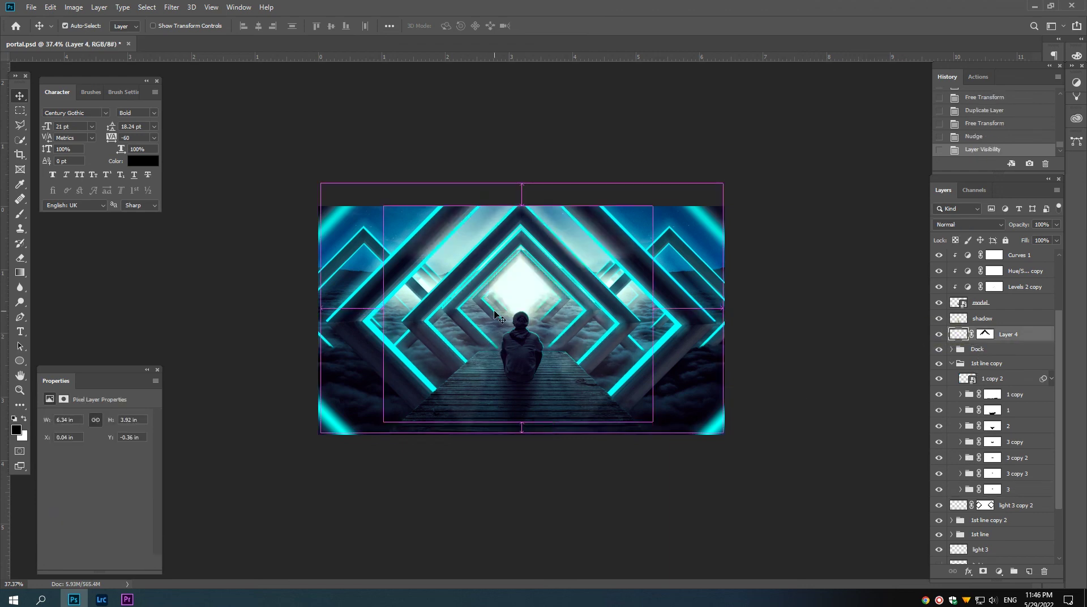
{"action": "left_click_drag", "start_coordinate": [722, 183], "coordinate": [589, 238]}
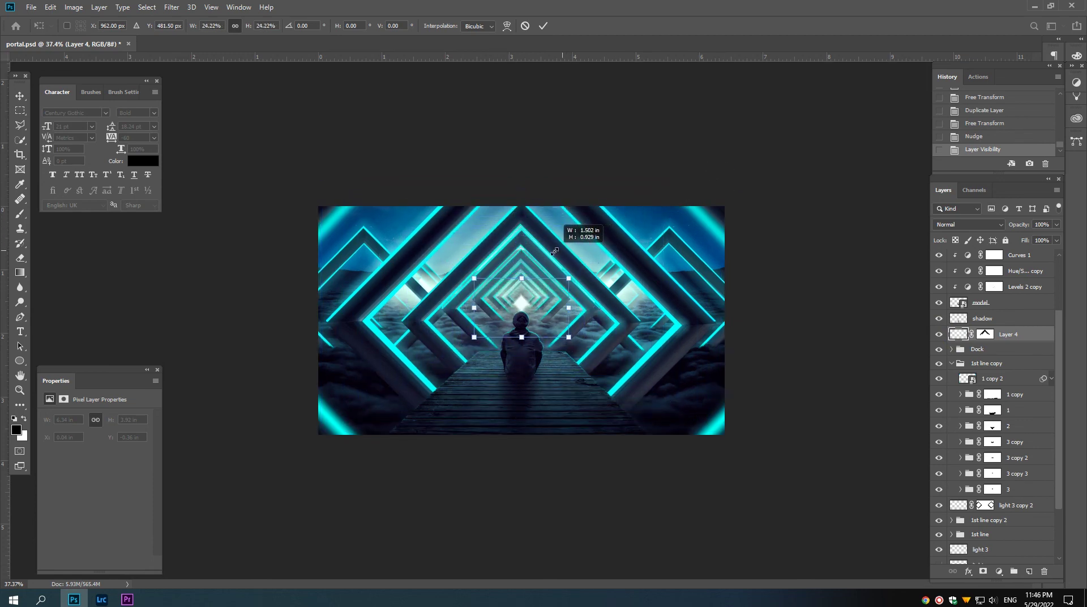
{"action": "left_click_drag", "start_coordinate": [589, 238], "coordinate": [563, 249]}
{"action": "left_click_drag", "start_coordinate": [519, 315], "coordinate": [525, 306]}
{"action": "key", "text": "Return"}
{"action": "key", "text": "Up"}
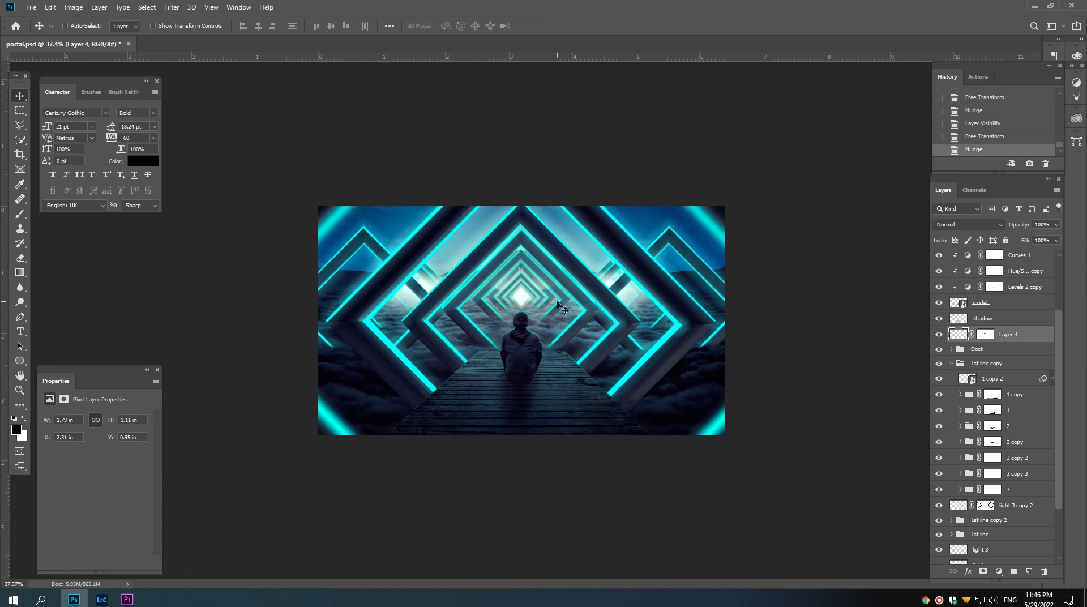
{"action": "left_click_drag", "start_coordinate": [512, 320], "coordinate": [540, 341]}
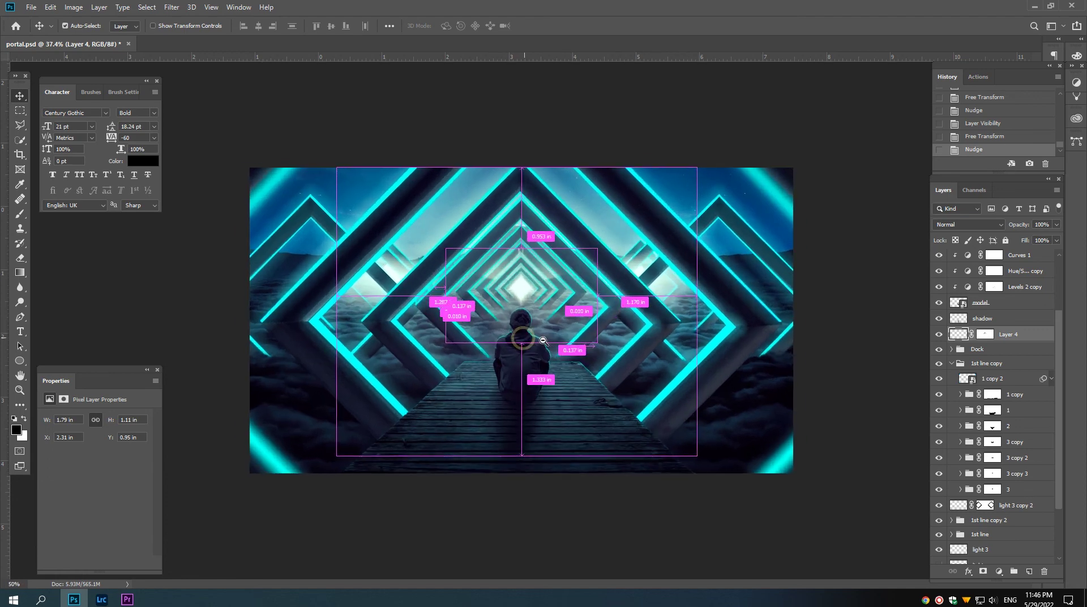